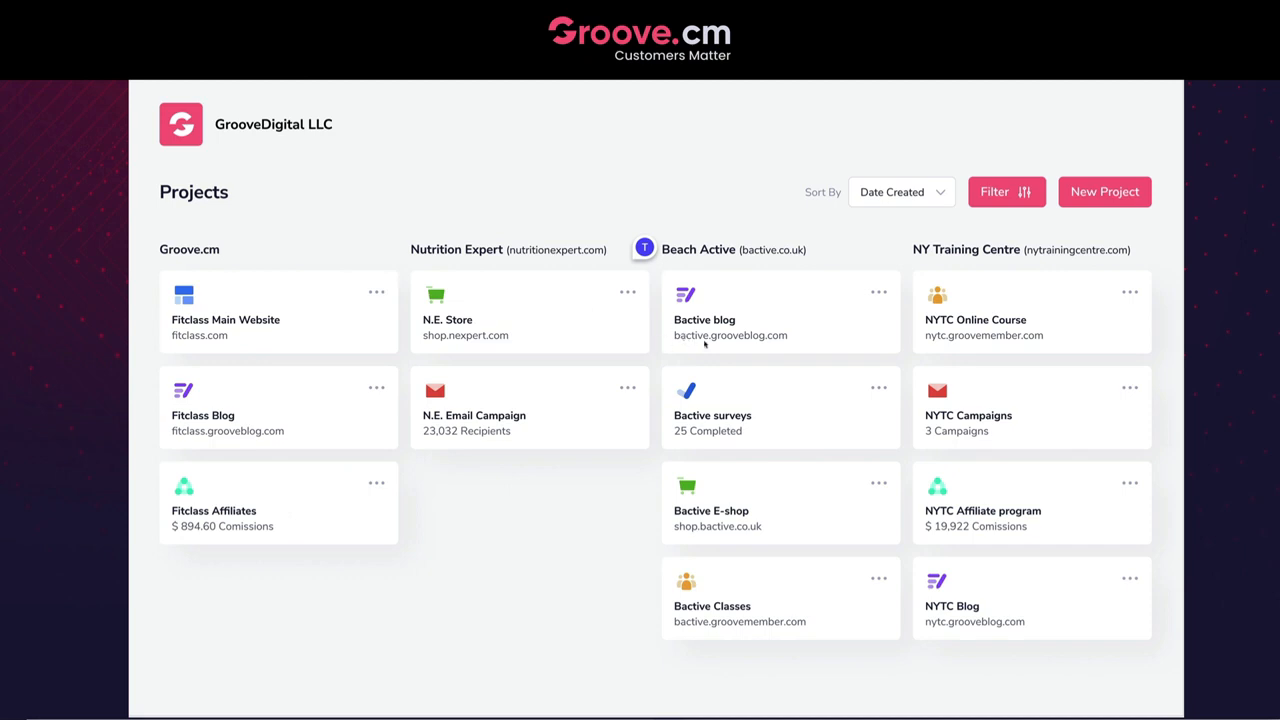
pyautogui.click(1104, 192)
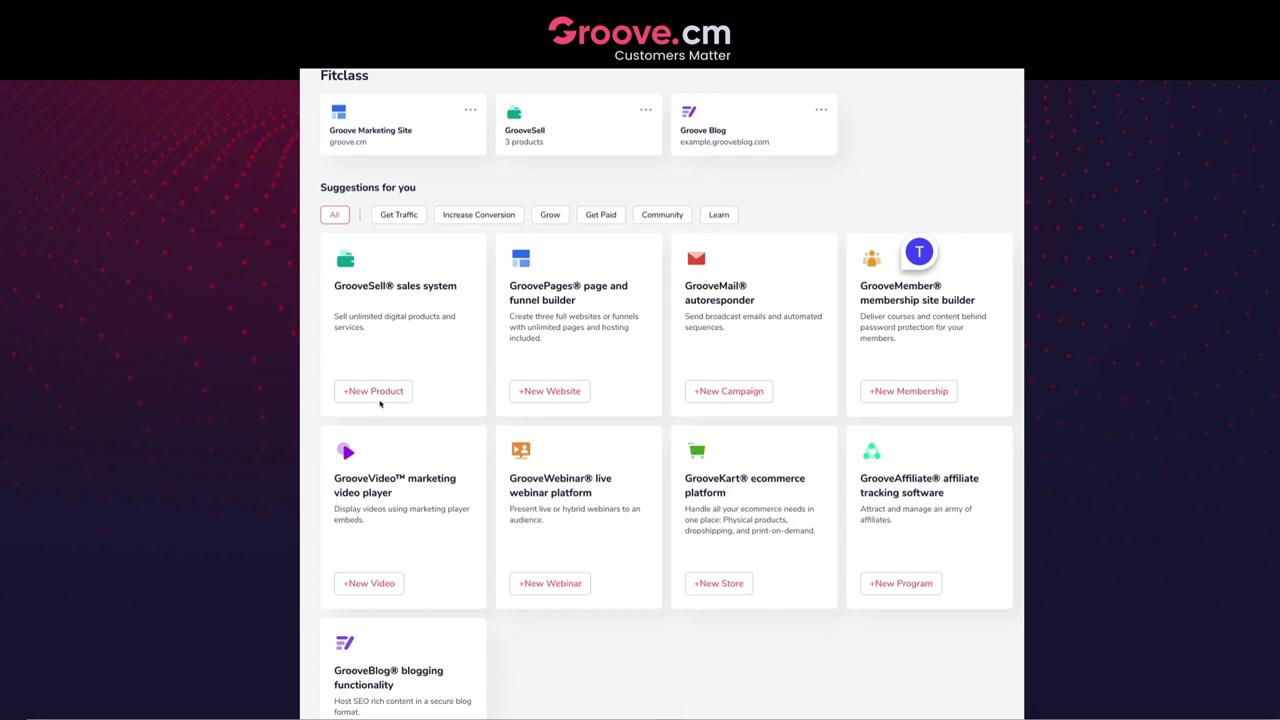
pyautogui.click(546, 391)
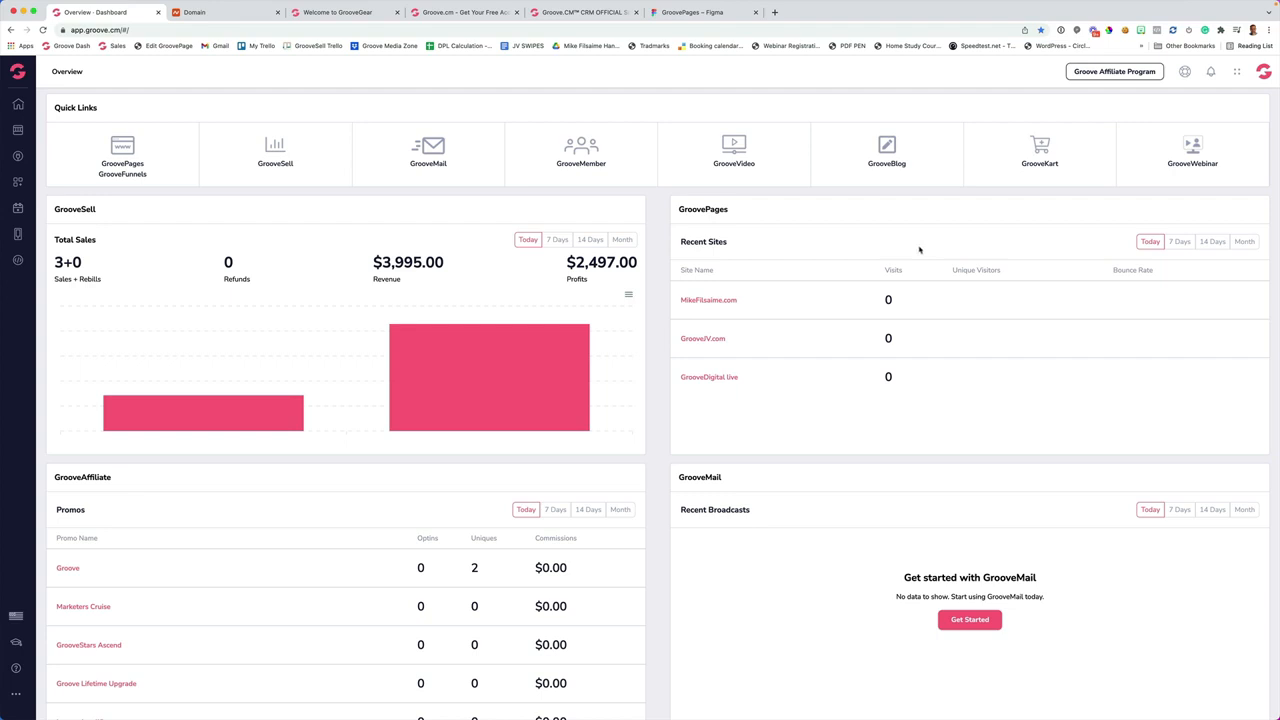
pyautogui.click(1237, 76)
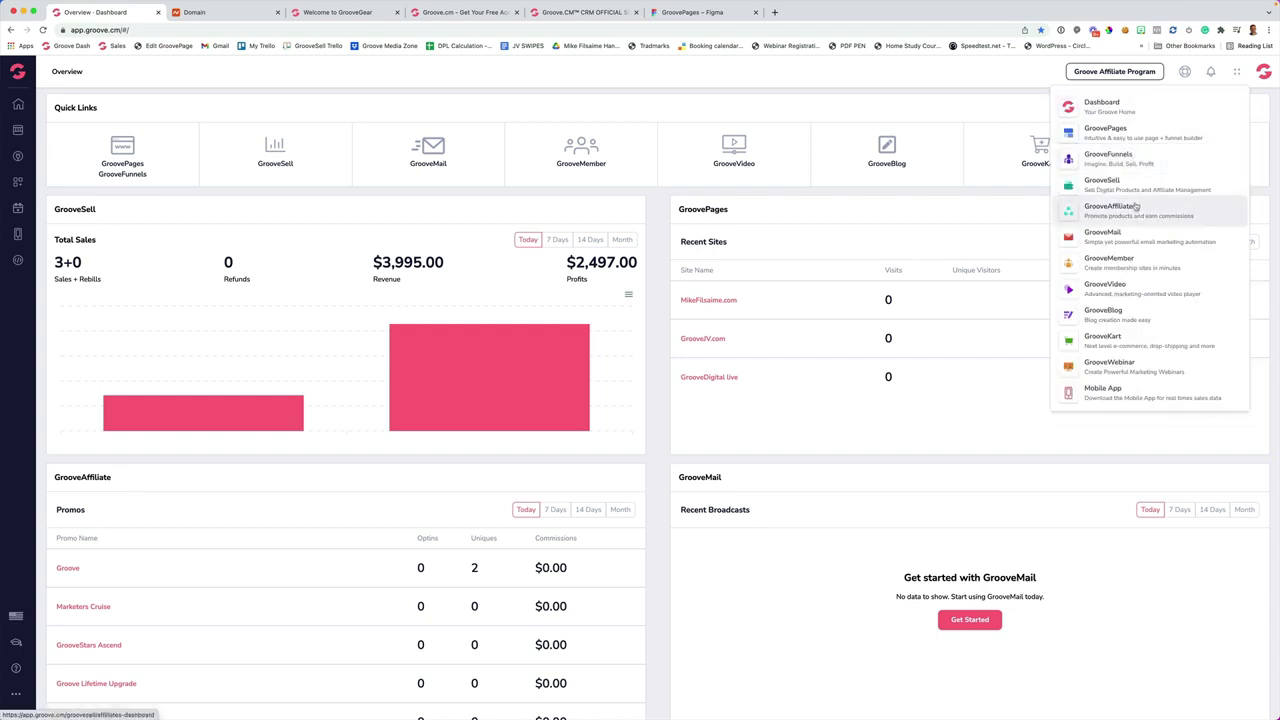
pyautogui.click(19, 76)
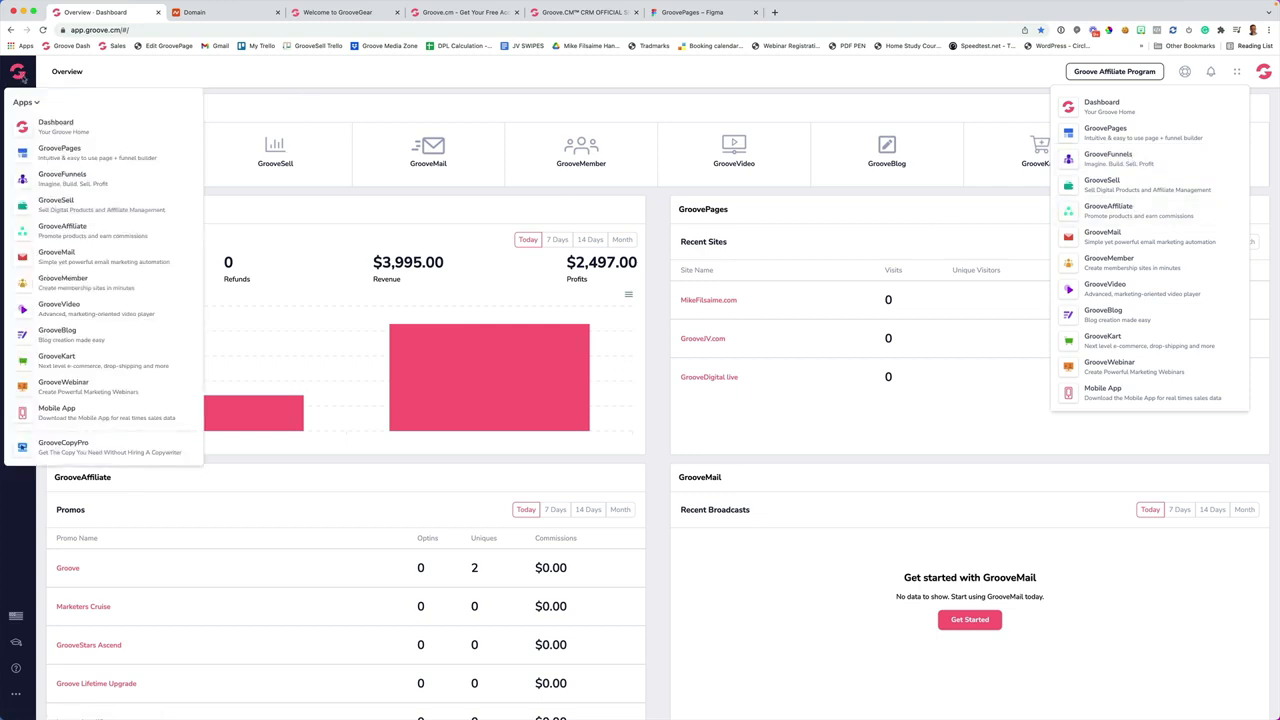
pyautogui.click(552, 97)
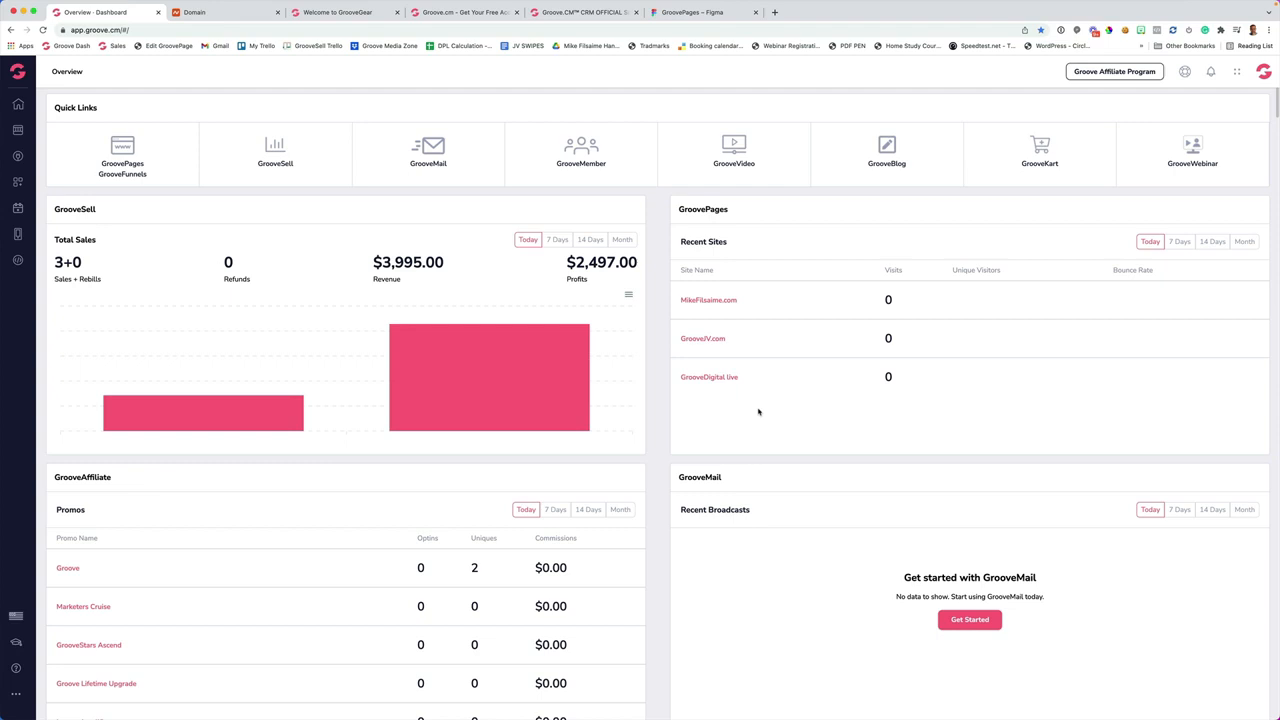
# Switch to Namecheap and copy the domain name letsgroove.ai from its details page
pyautogui.click(195, 12)
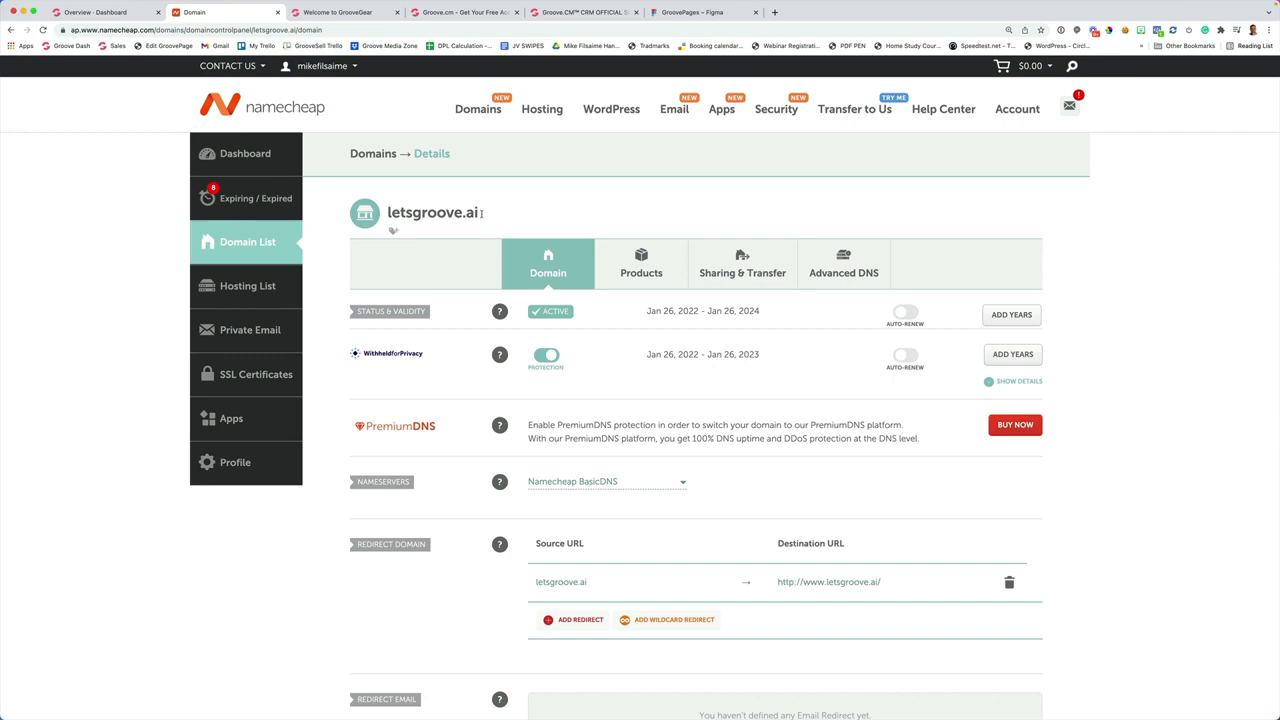
pyautogui.moveTo(480, 212); pyautogui.dragTo(392, 213)
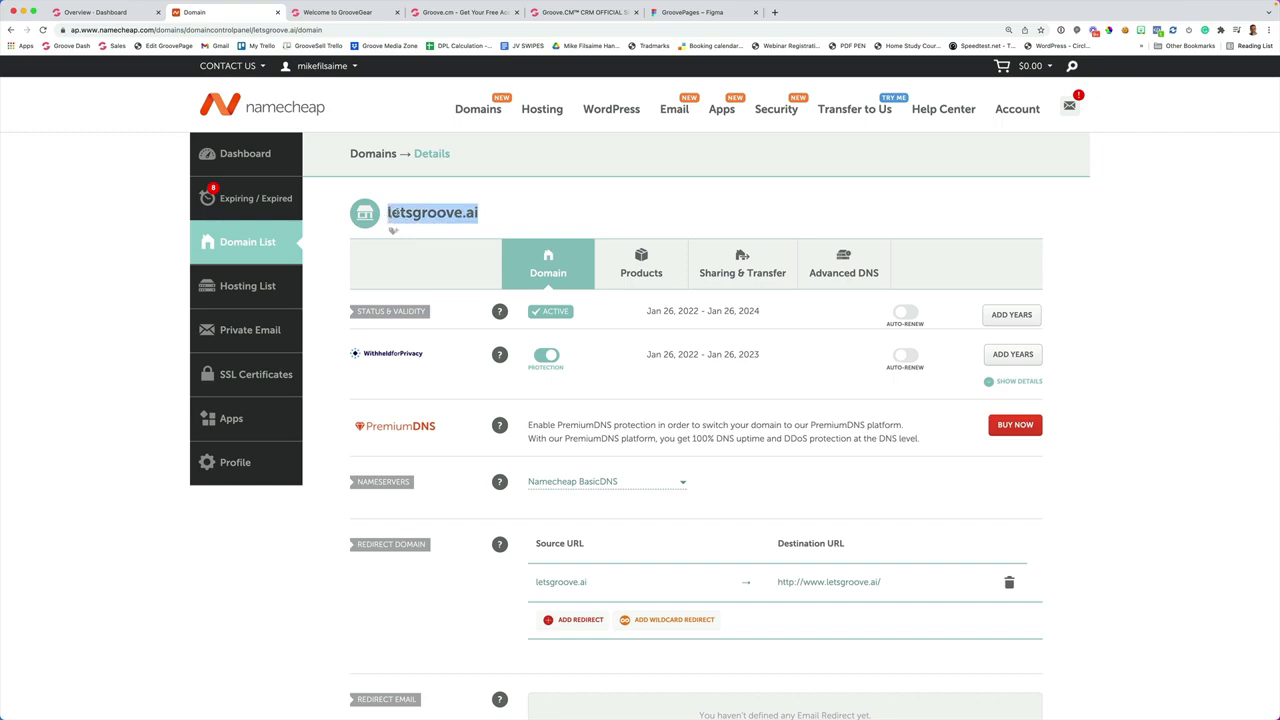
pyautogui.click(127, 214)
# Return to the Groove dashboard and open the management list of custom domains in the account settings
pyautogui.click(100, 12)
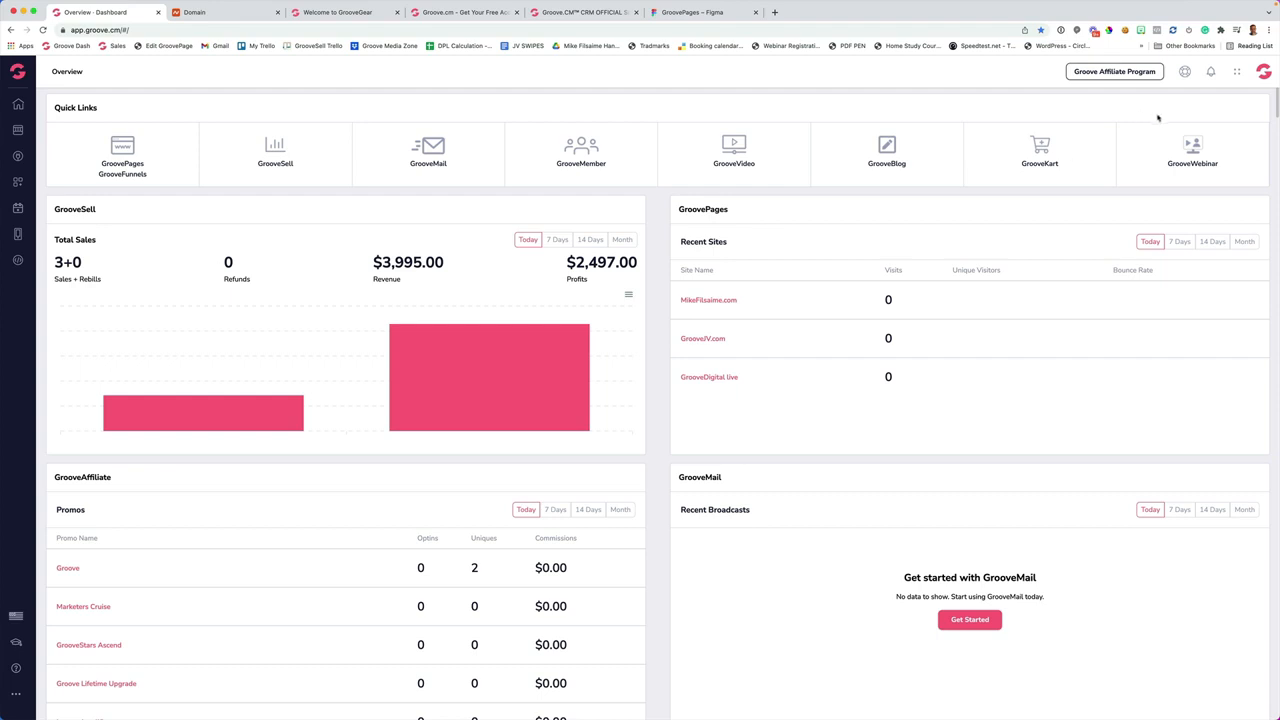
pyautogui.click(1264, 72)
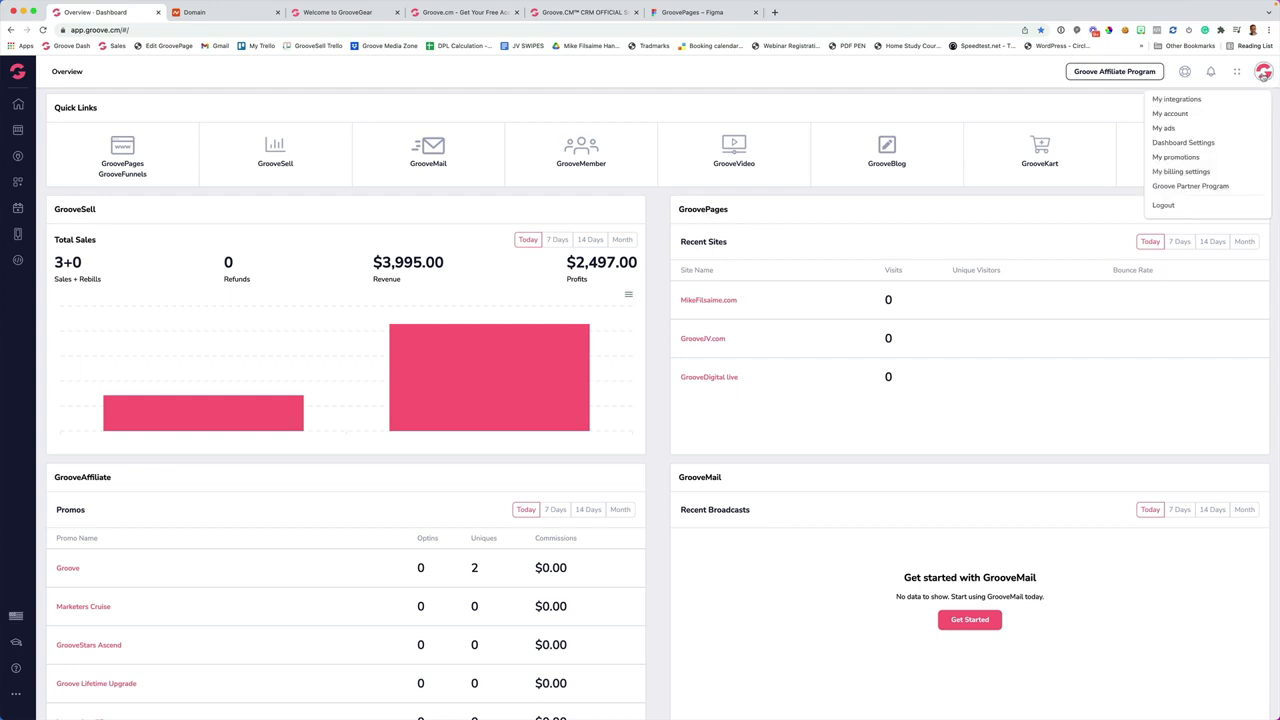
pyautogui.click(1172, 114)
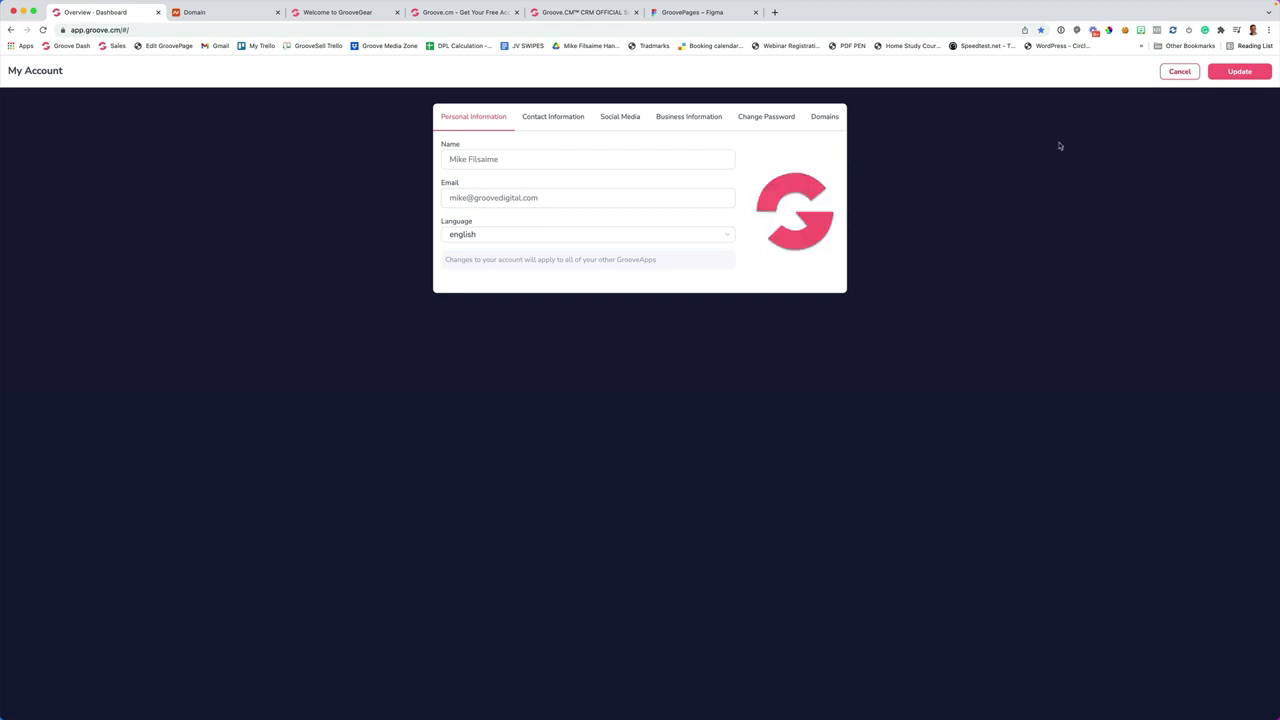
pyautogui.click(1179, 71)
pyautogui.click(1263, 71)
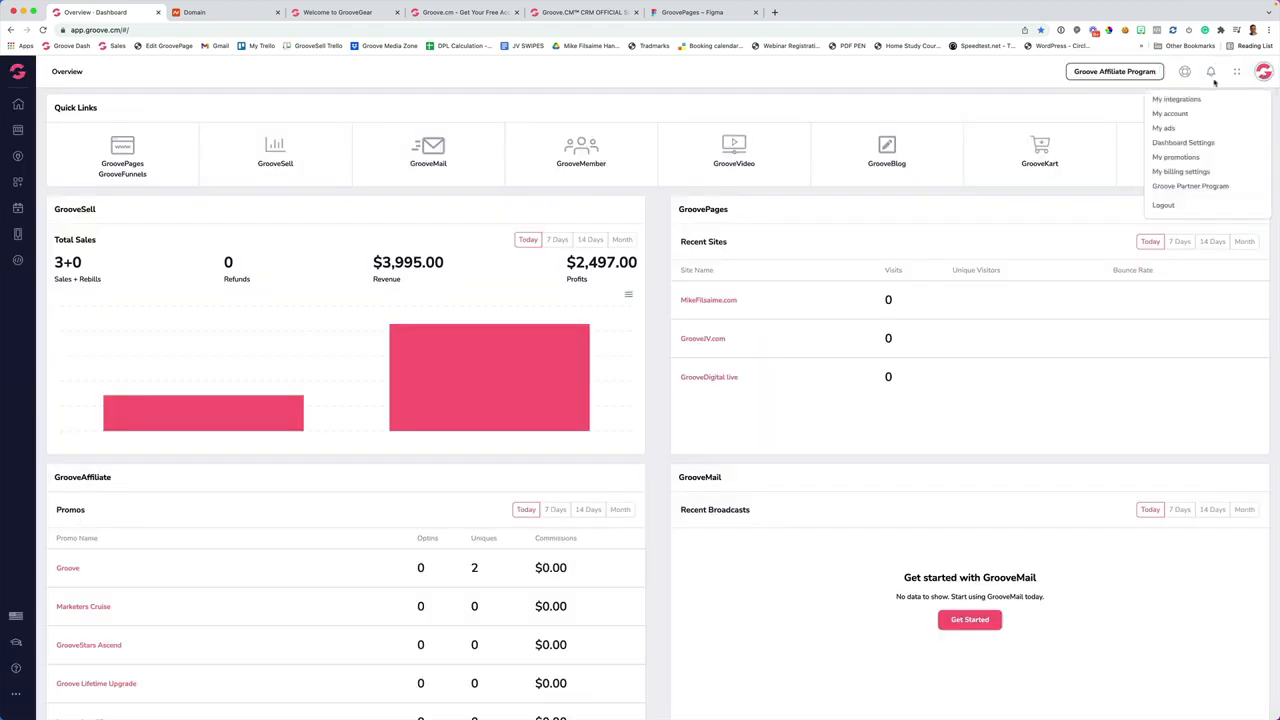
pyautogui.click(1170, 113)
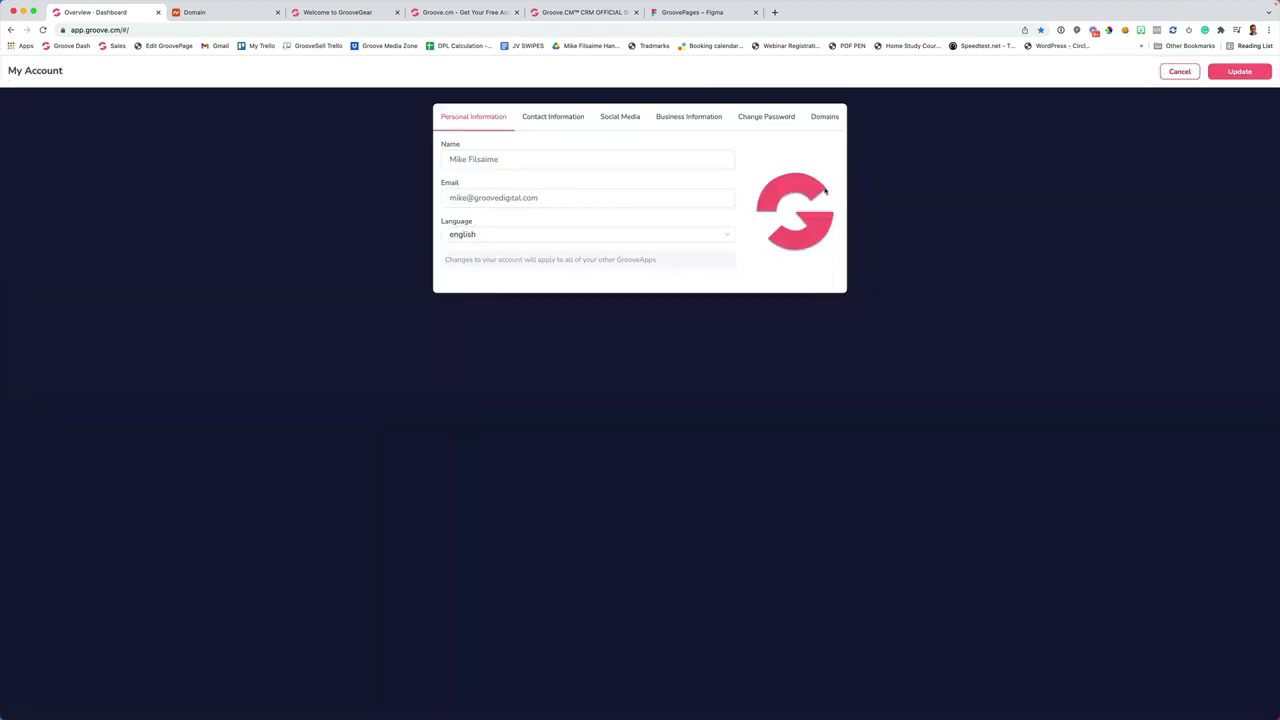
pyautogui.click(825, 119)
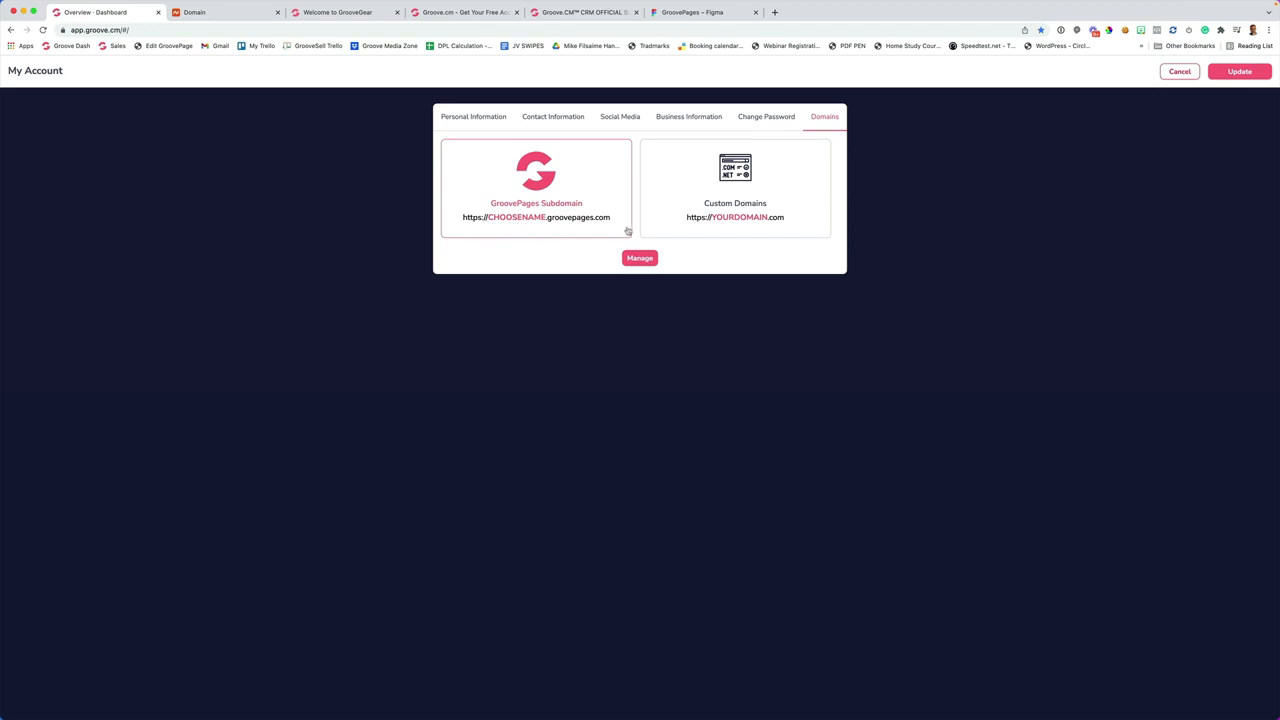
pyautogui.click(732, 211)
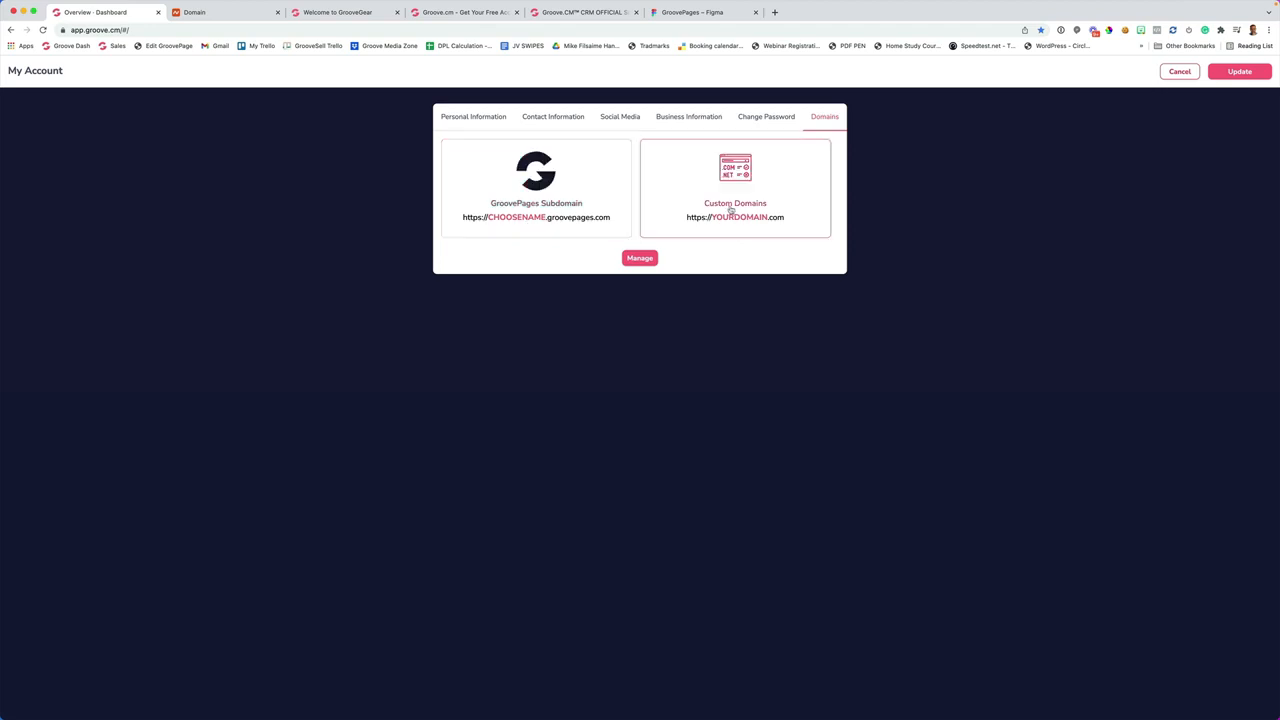
pyautogui.click(640, 259)
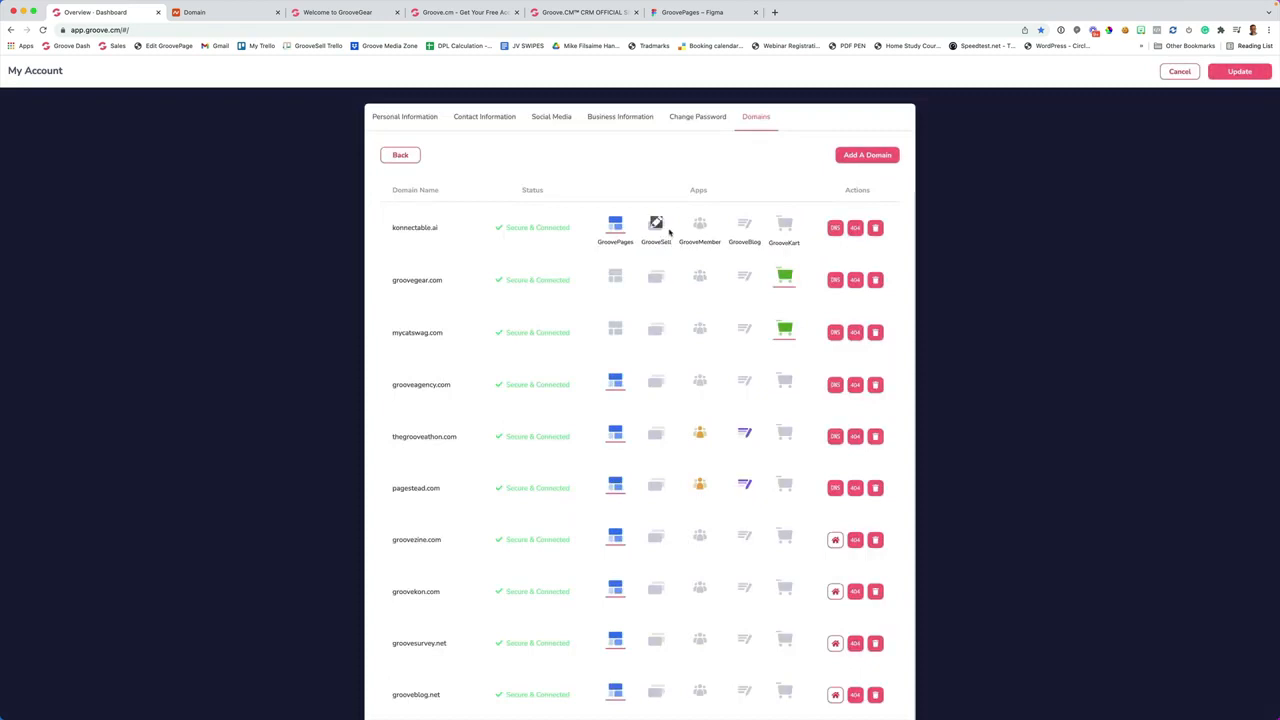
# Add letsgroove.ai as a new domain using Full Domain/Subdomain Setup, continuing as far as the DNS records stage
pyautogui.click(853, 160)
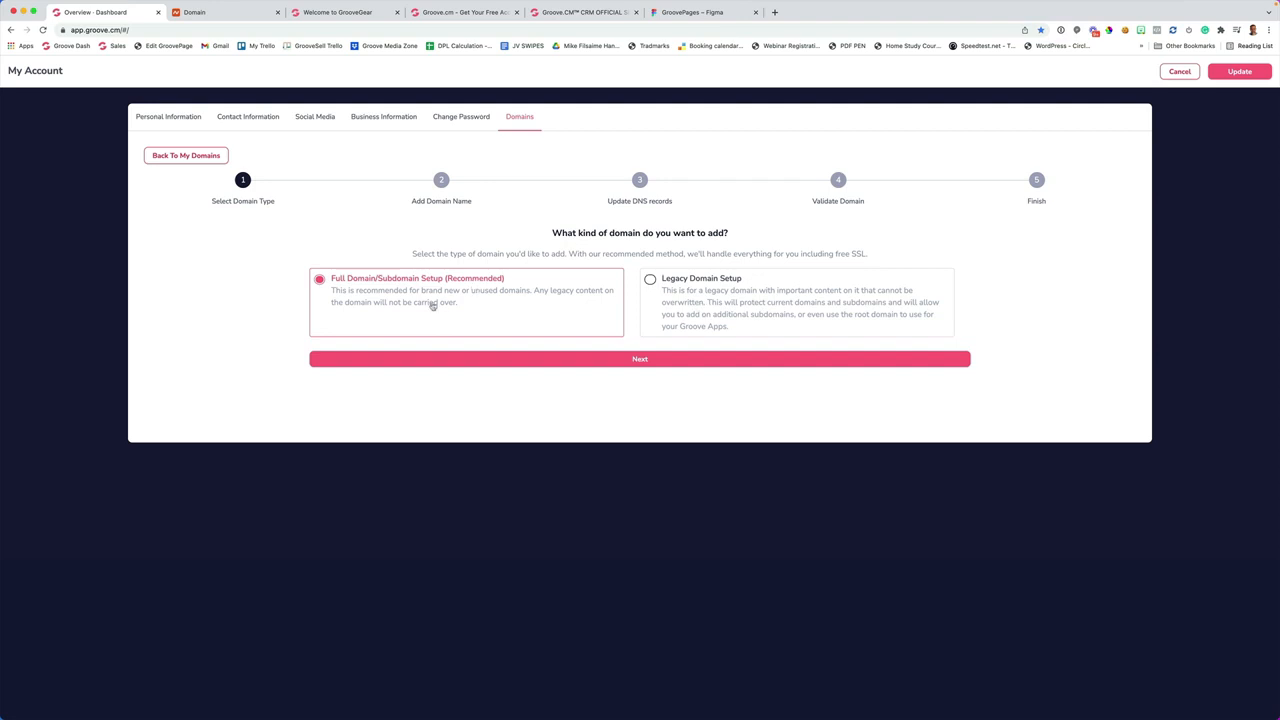
pyautogui.click(620, 361)
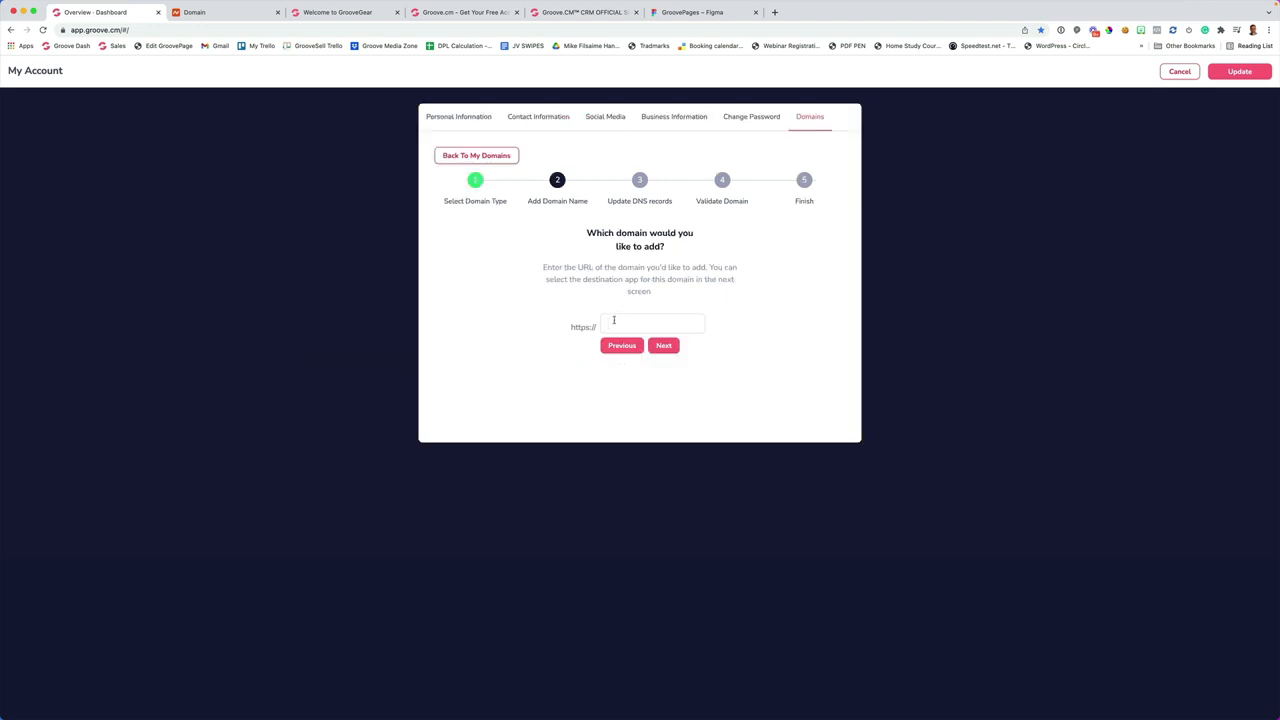
pyautogui.rightClick(613, 320)
pyautogui.click(663, 392)
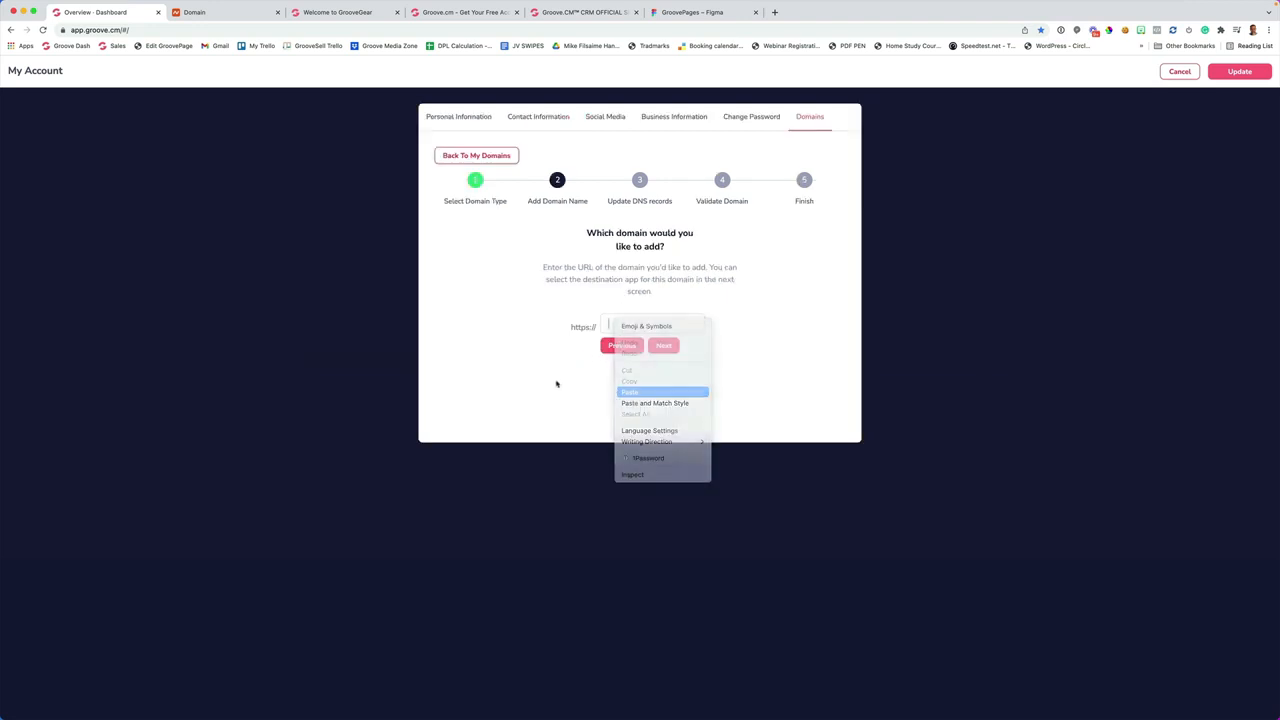
pyautogui.press('super+equal')
pyautogui.press('super+equal')
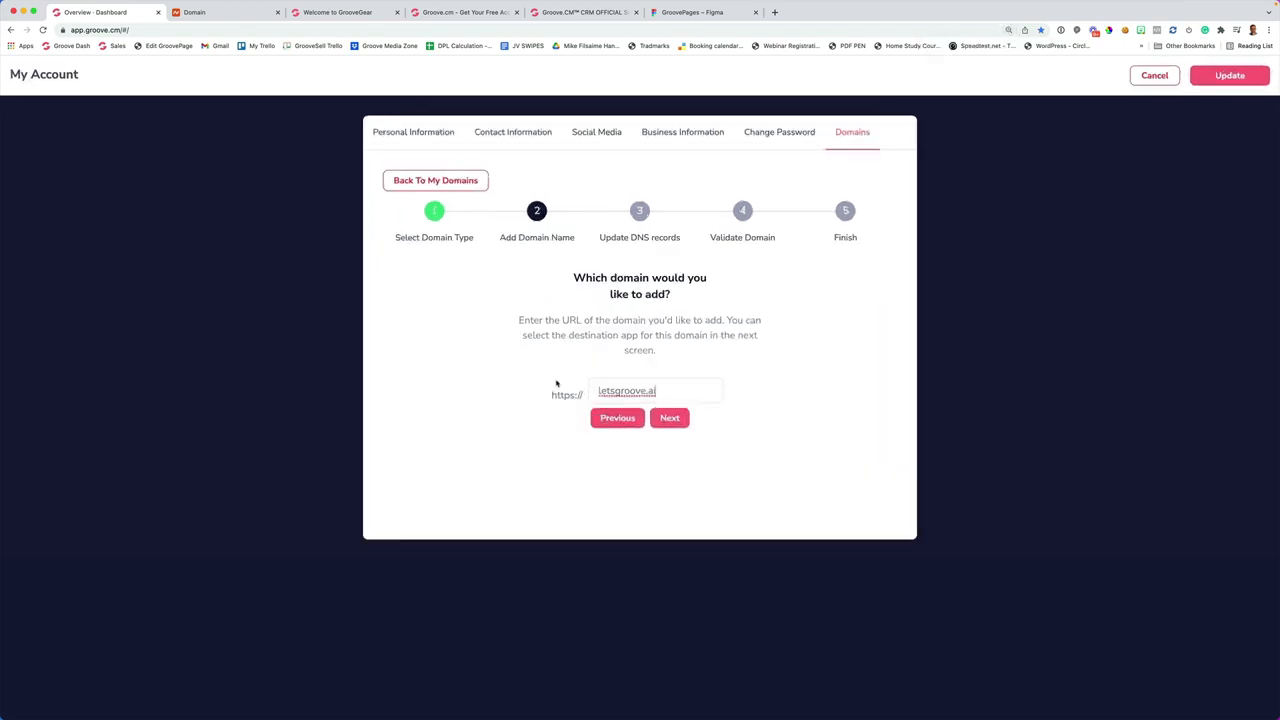
pyautogui.click(669, 420)
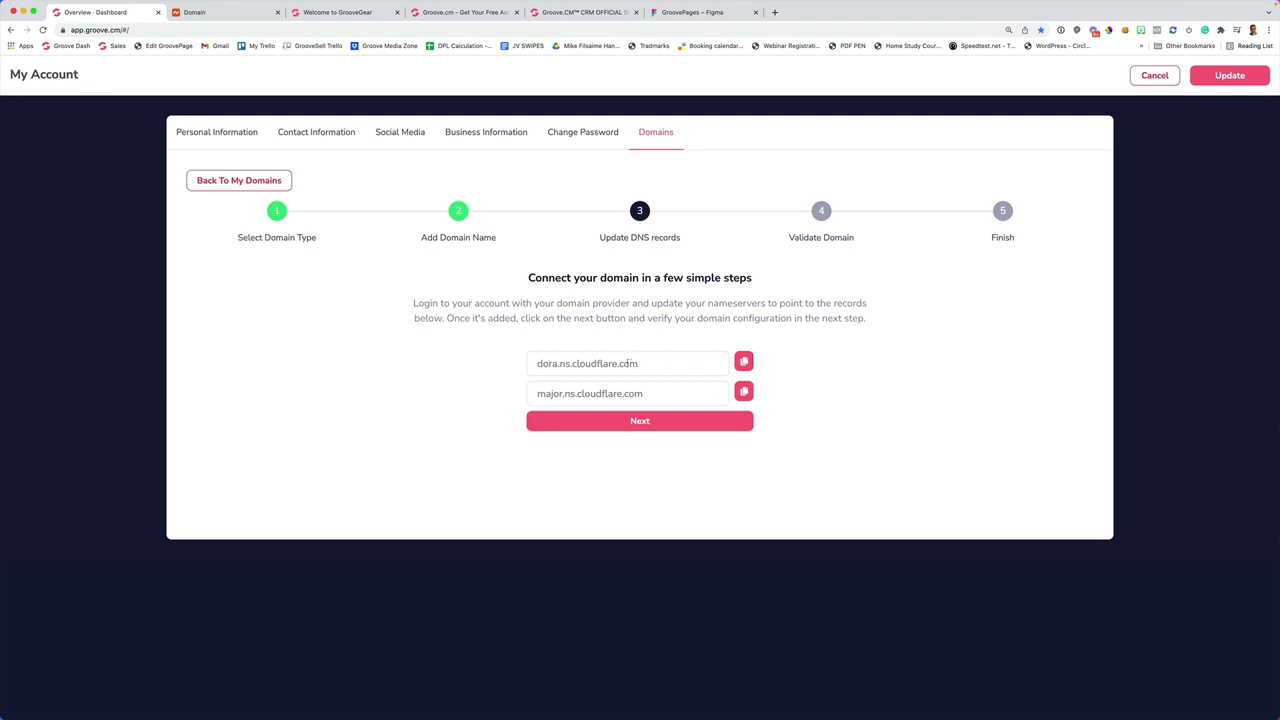
# Copy the first Groove nameserver, then in Namecheap set the nameservers to Custom DNS and enter dora.ns.cloudflare.com as Nameserver 1
pyautogui.click(743, 362)
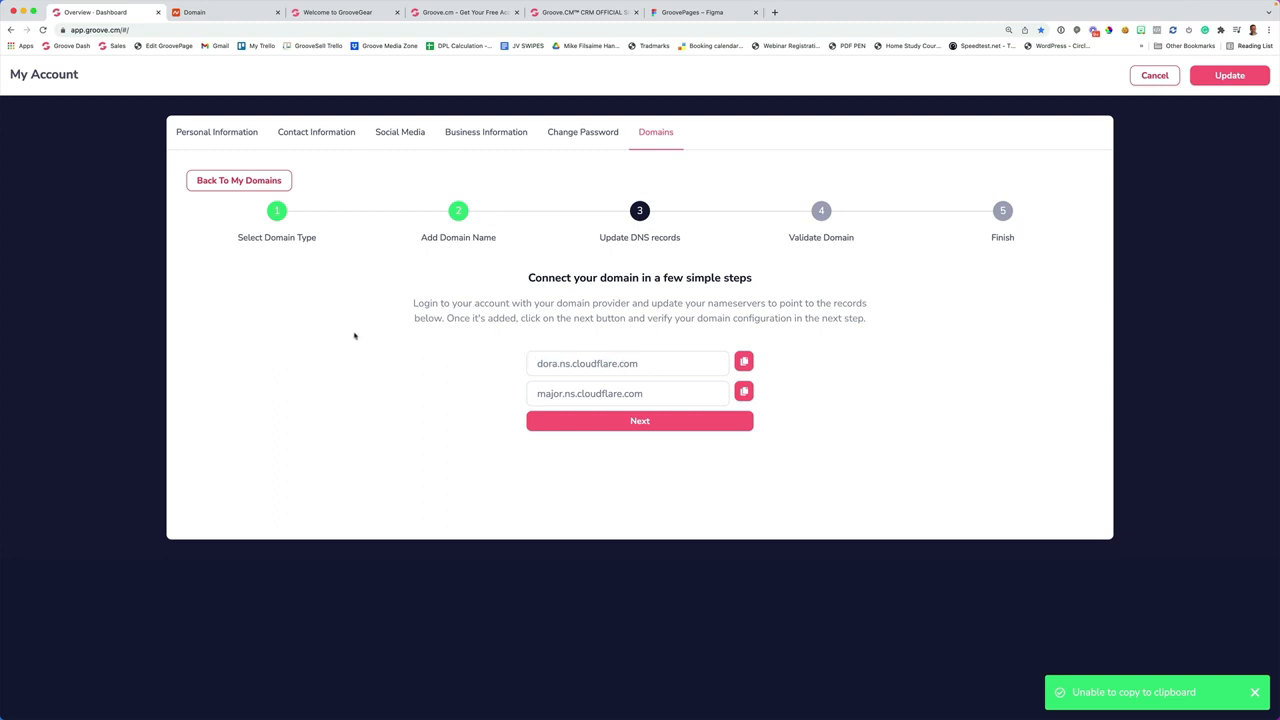
pyautogui.click(242, 14)
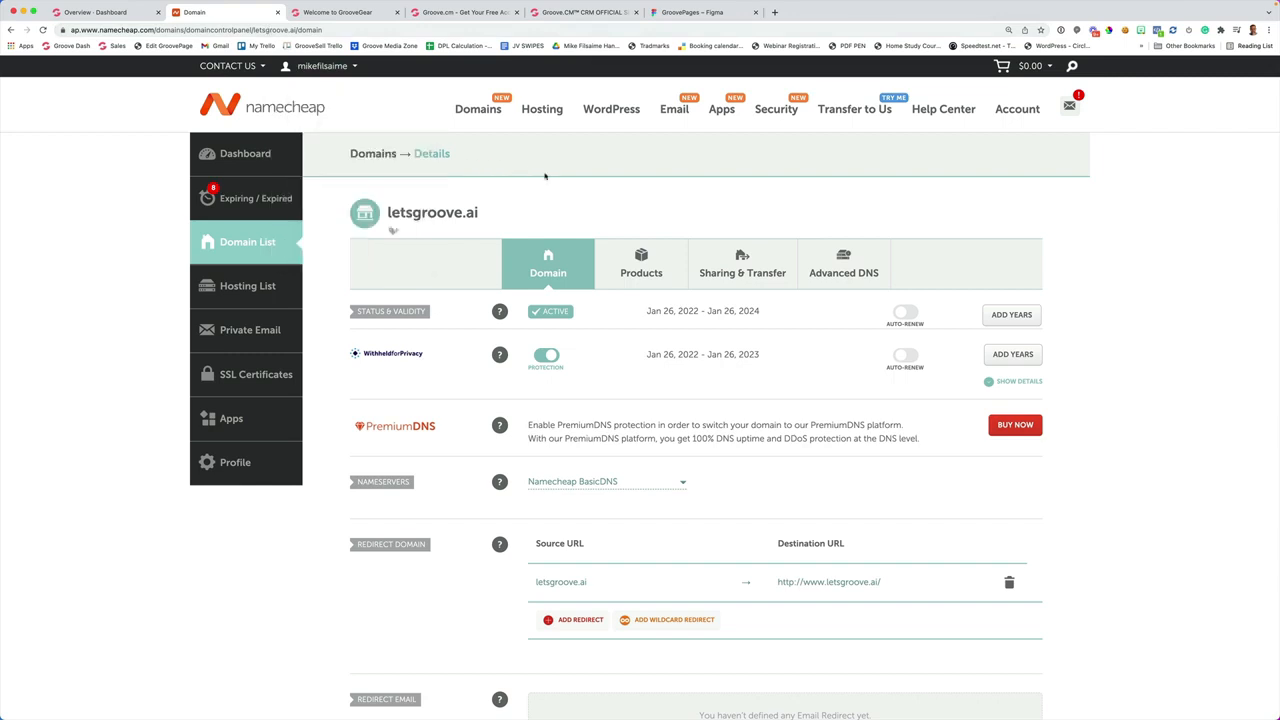
pyautogui.scroll(-1, 545, 176)
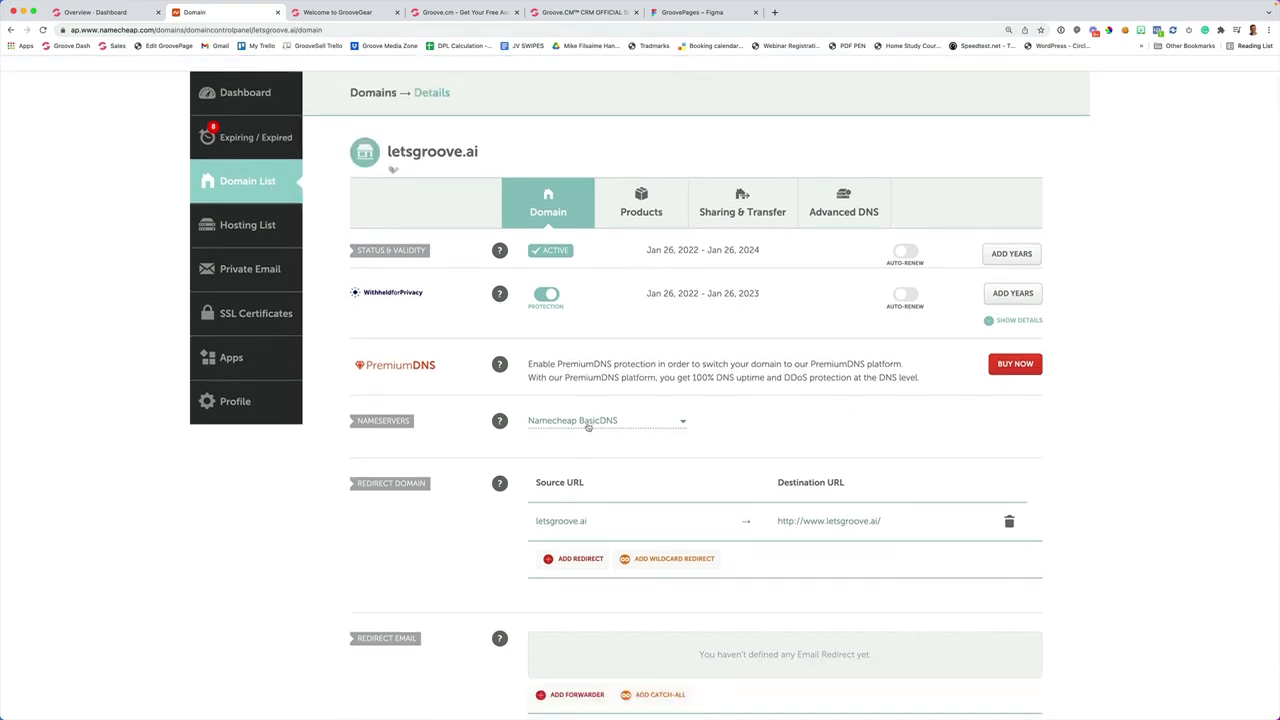
pyautogui.click(588, 425)
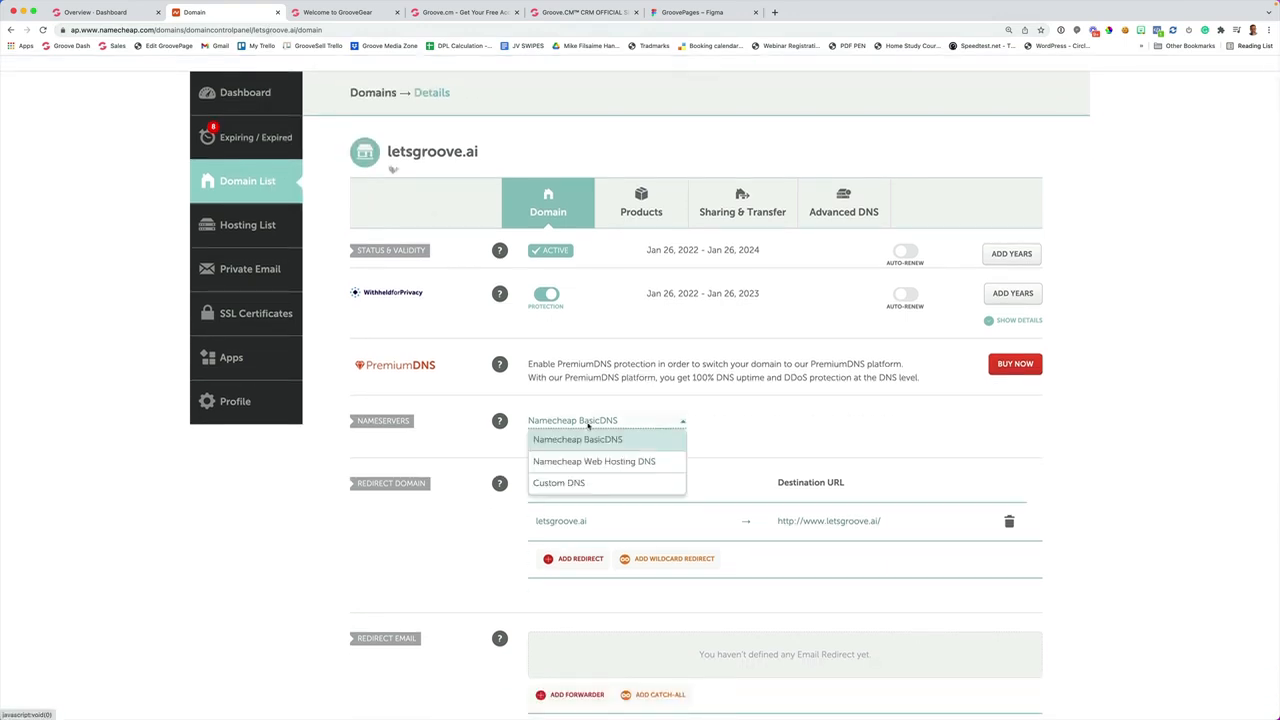
pyautogui.click(578, 484)
pyautogui.rightClick(578, 454)
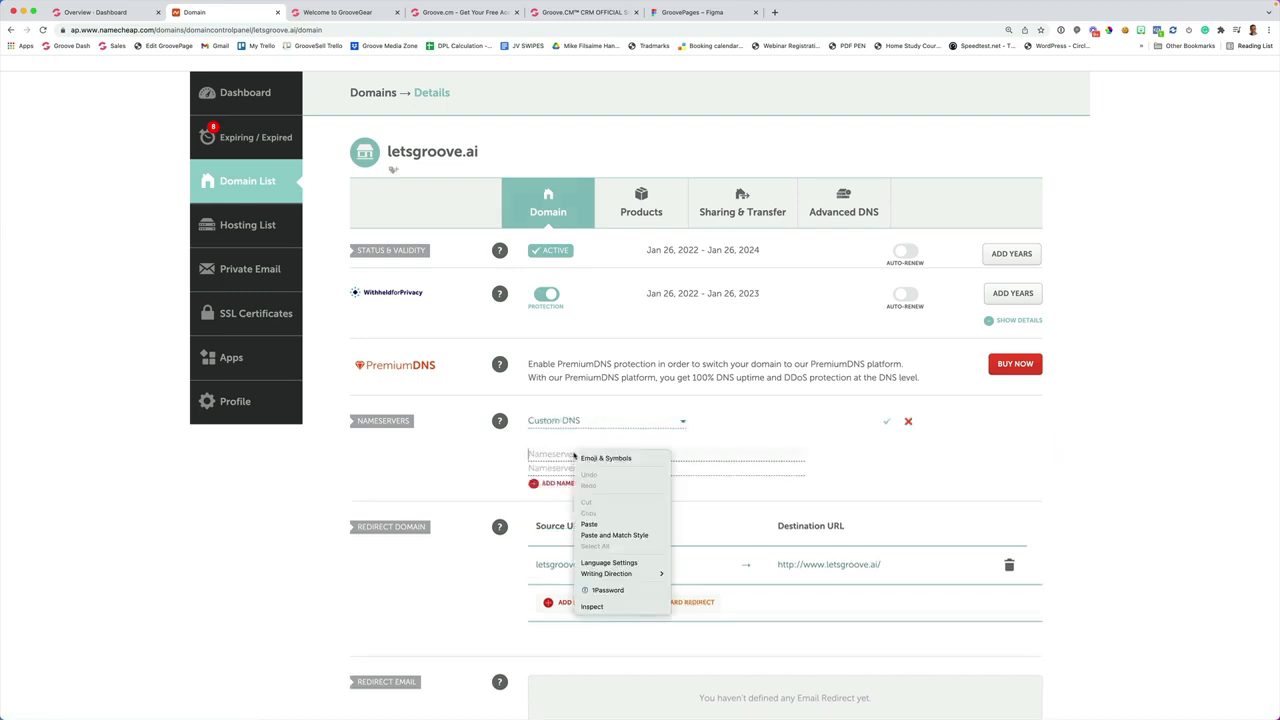
pyautogui.click(590, 525)
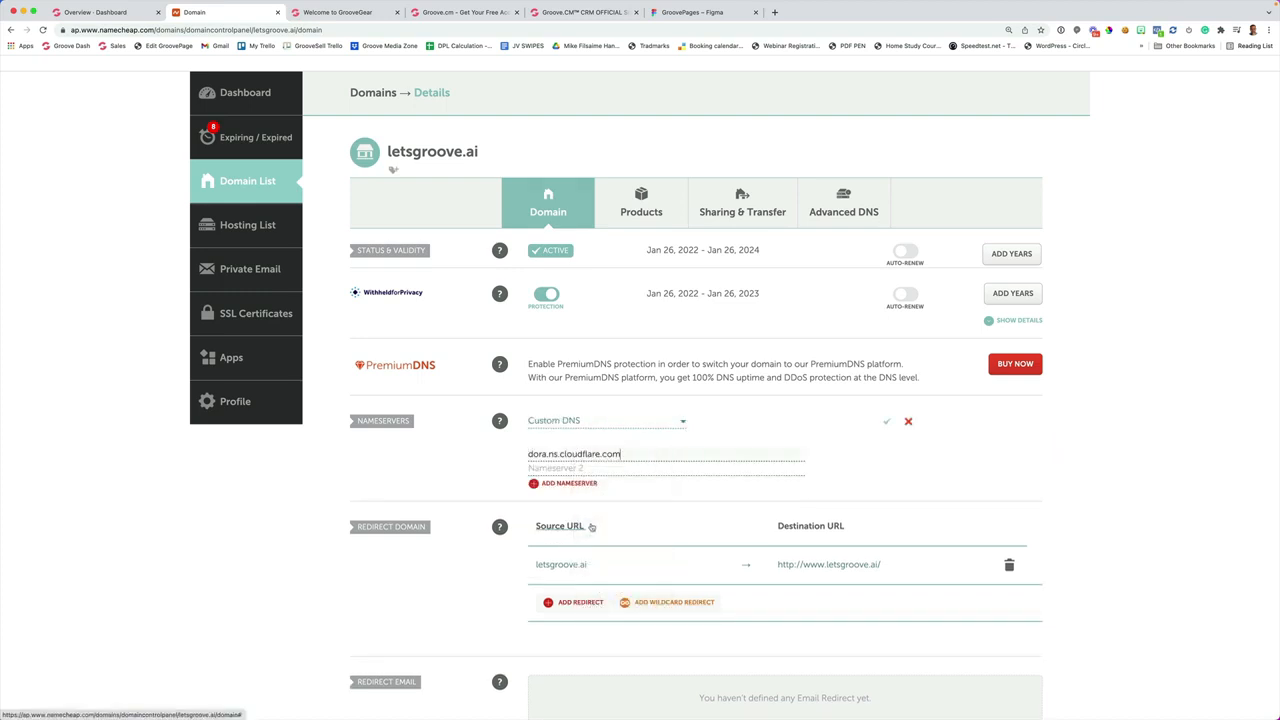
# Copy the second nameserver from Groove, enter major.ns.cloudflare.com as Nameserver 2 in Namecheap, and save the nameservers
pyautogui.click(95, 12)
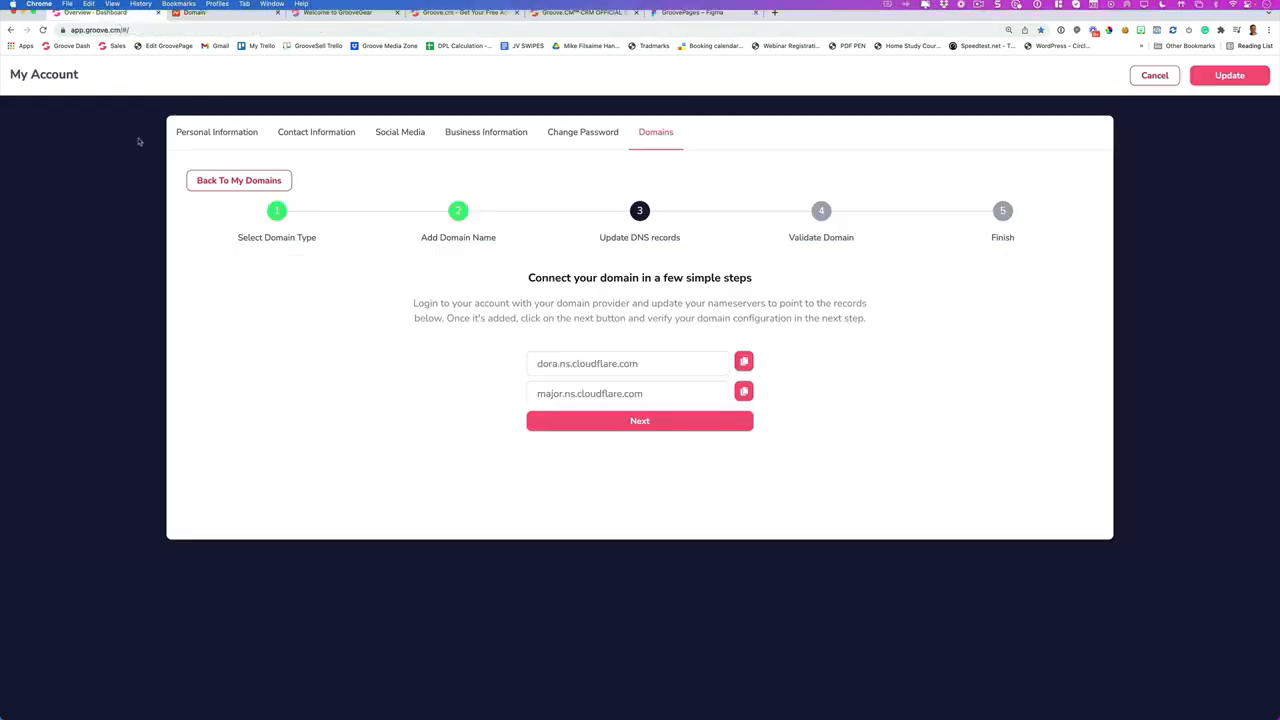
pyautogui.click(744, 393)
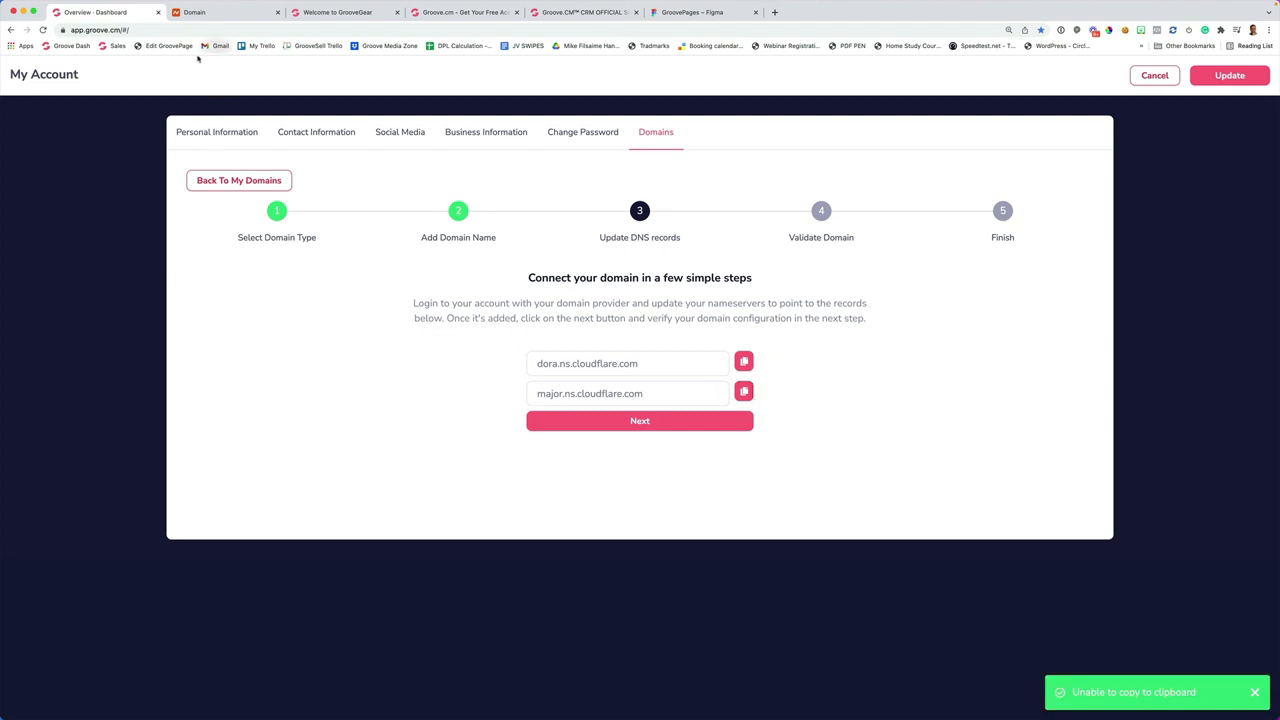
pyautogui.click(206, 17)
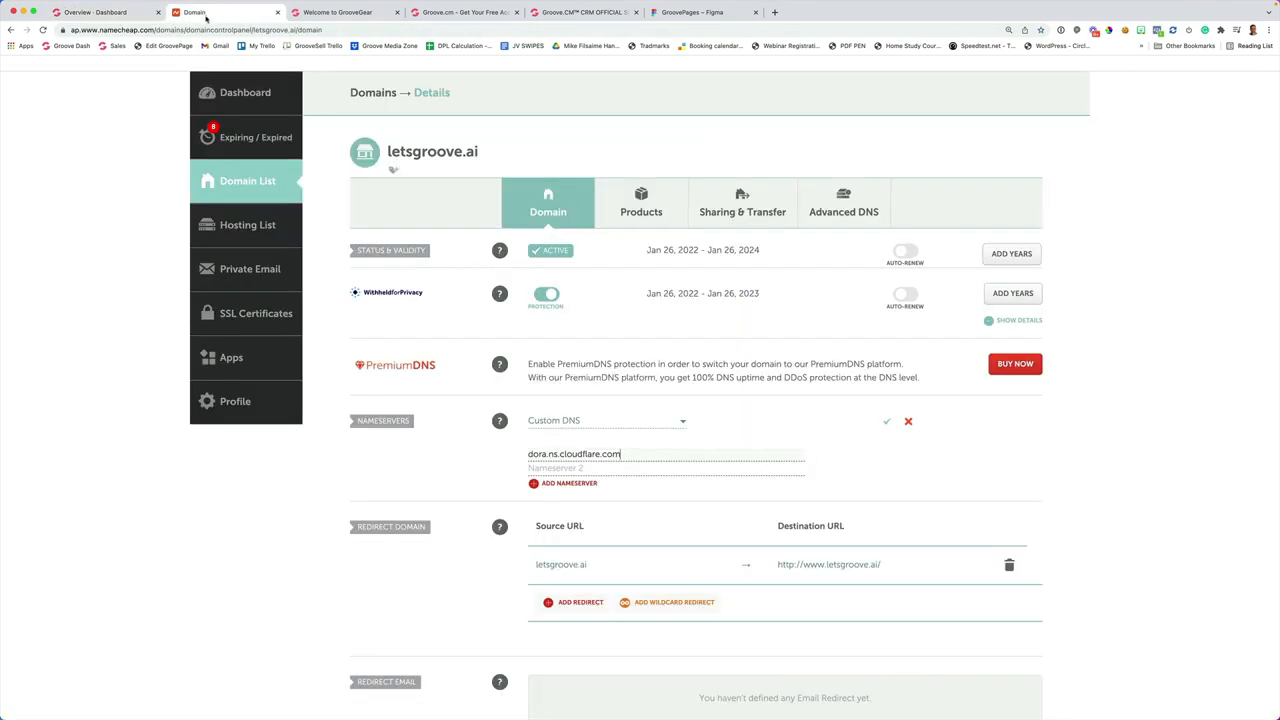
pyautogui.rightClick(548, 466)
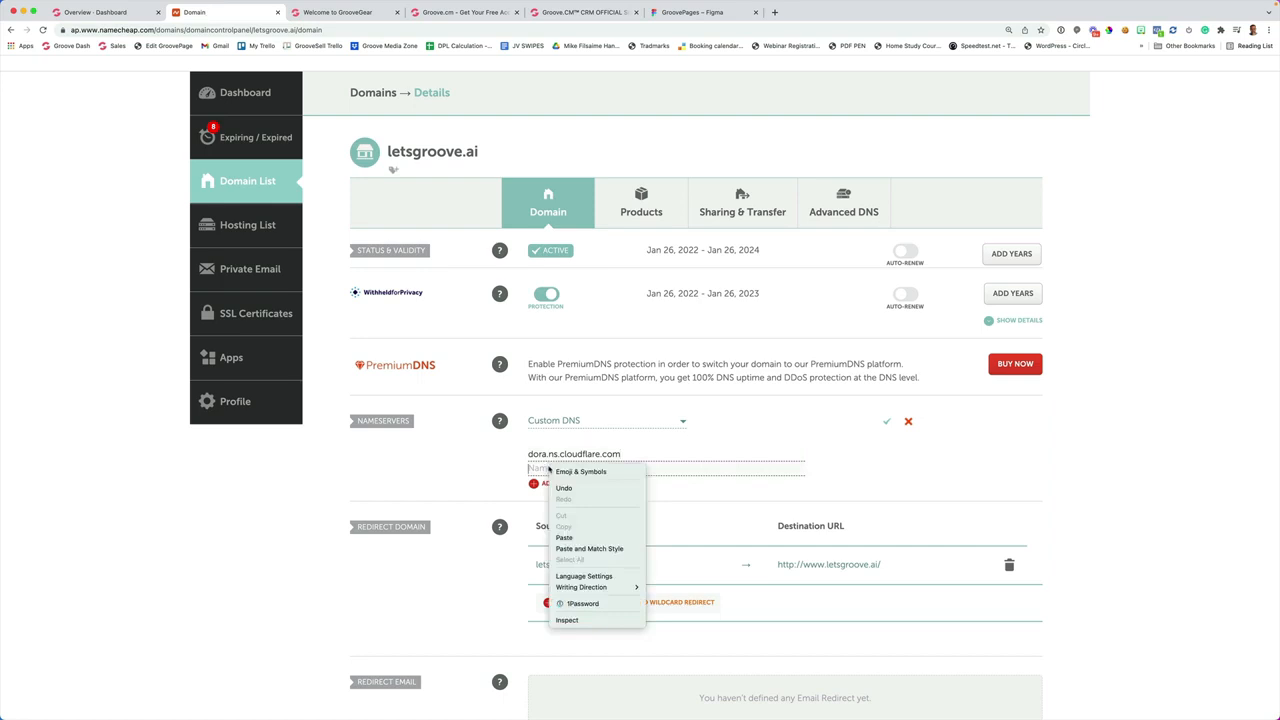
pyautogui.click(590, 537)
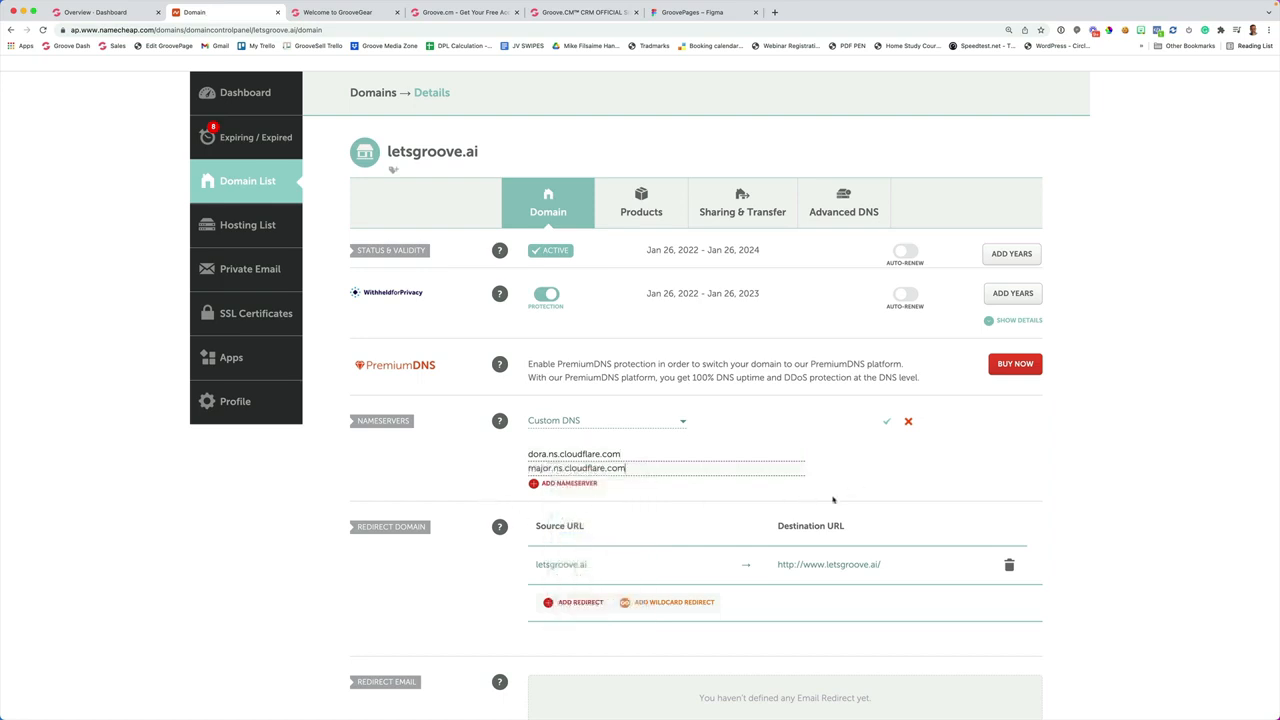
pyautogui.click(885, 422)
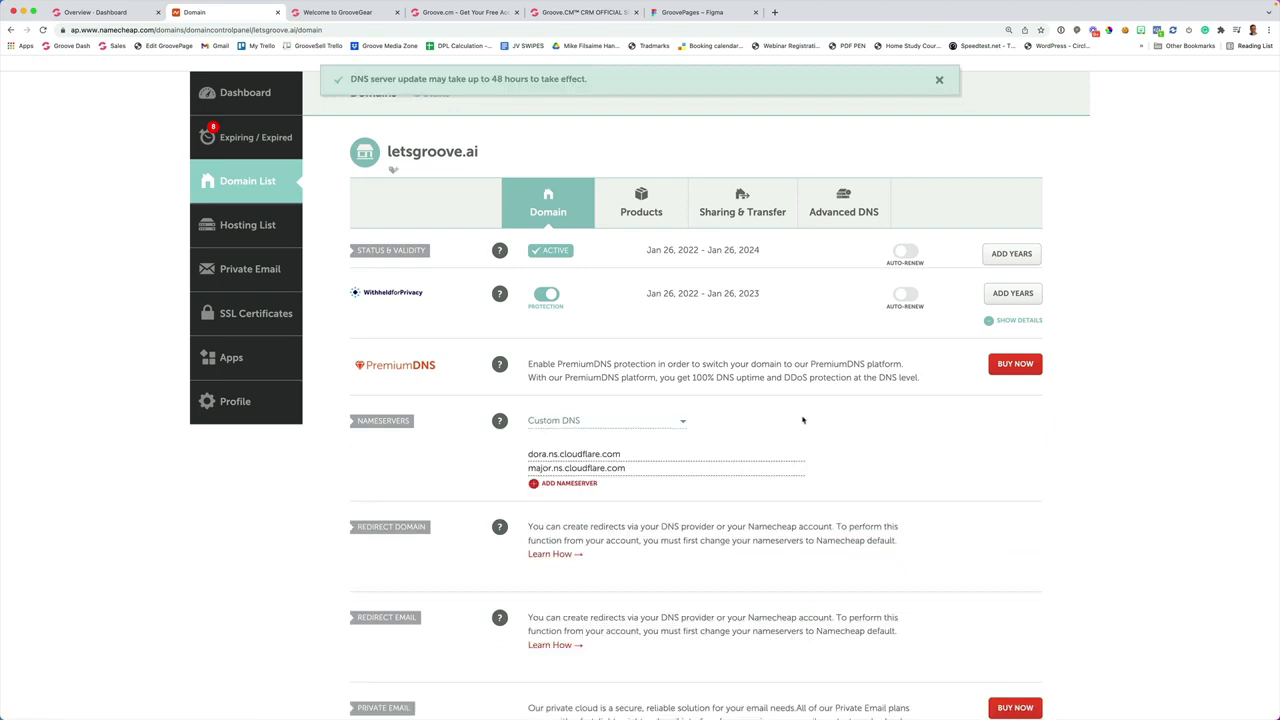
# Switch back to Groove and validate the DNS records for letsgroove.ai
pyautogui.click(100, 12)
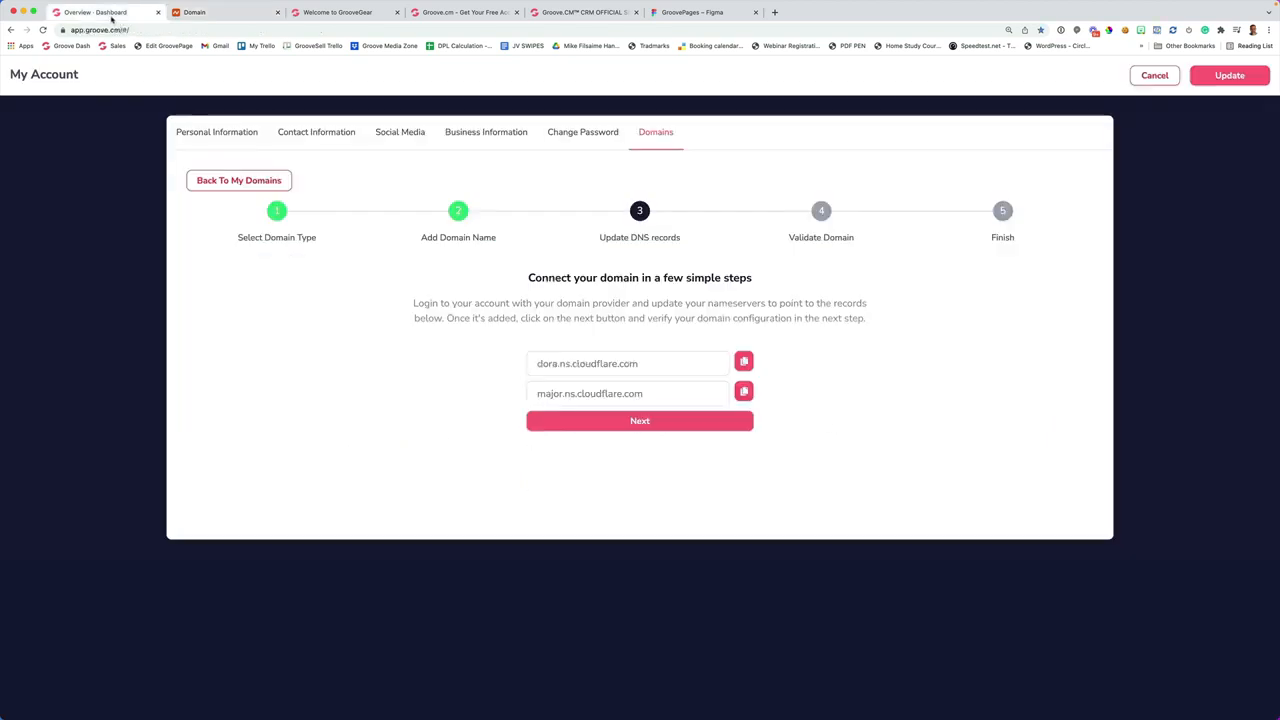
pyautogui.click(640, 424)
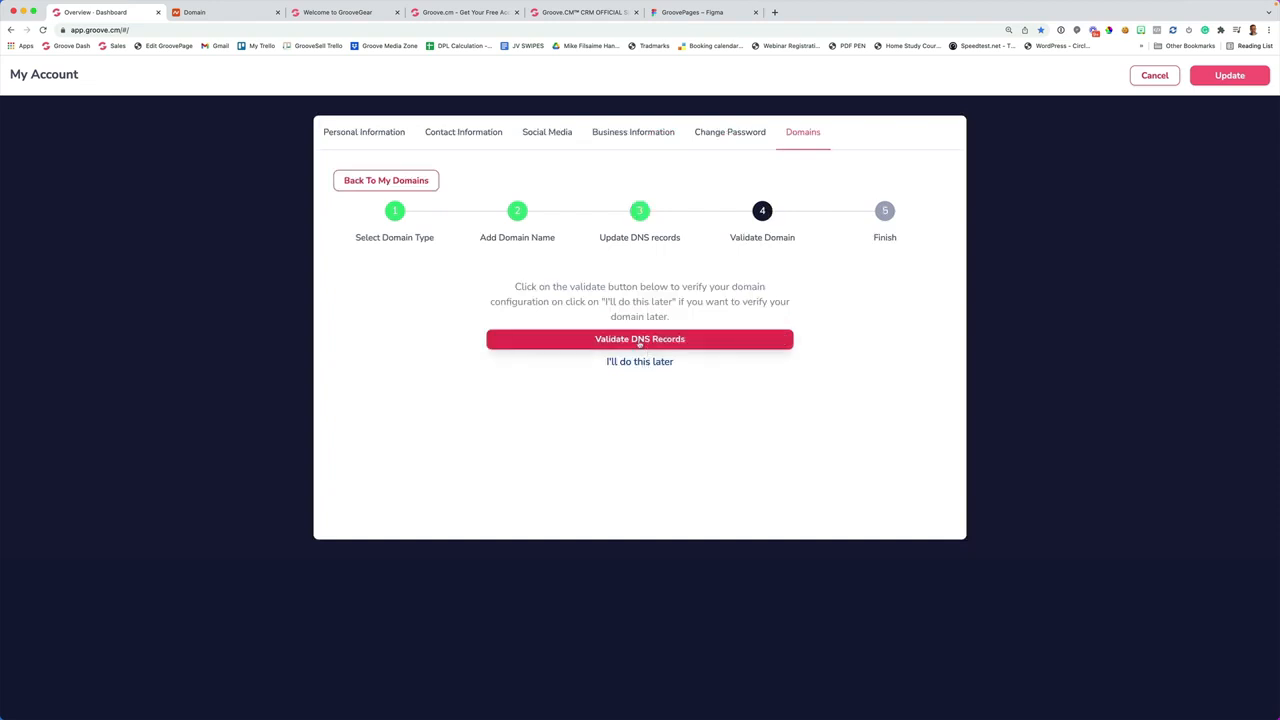
pyautogui.click(640, 340)
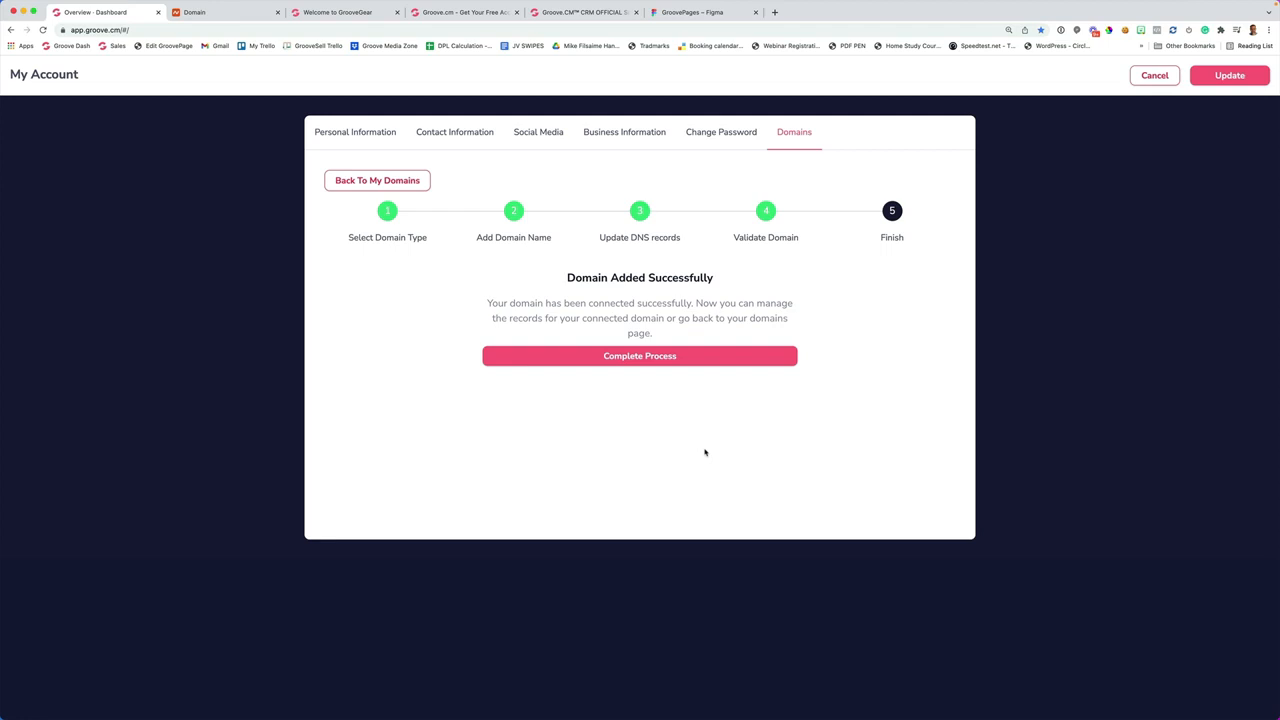
# Complete the domain setup process for letsgroove.ai and review the account's list of domains with their statuses and assigned apps
pyautogui.click(623, 357)
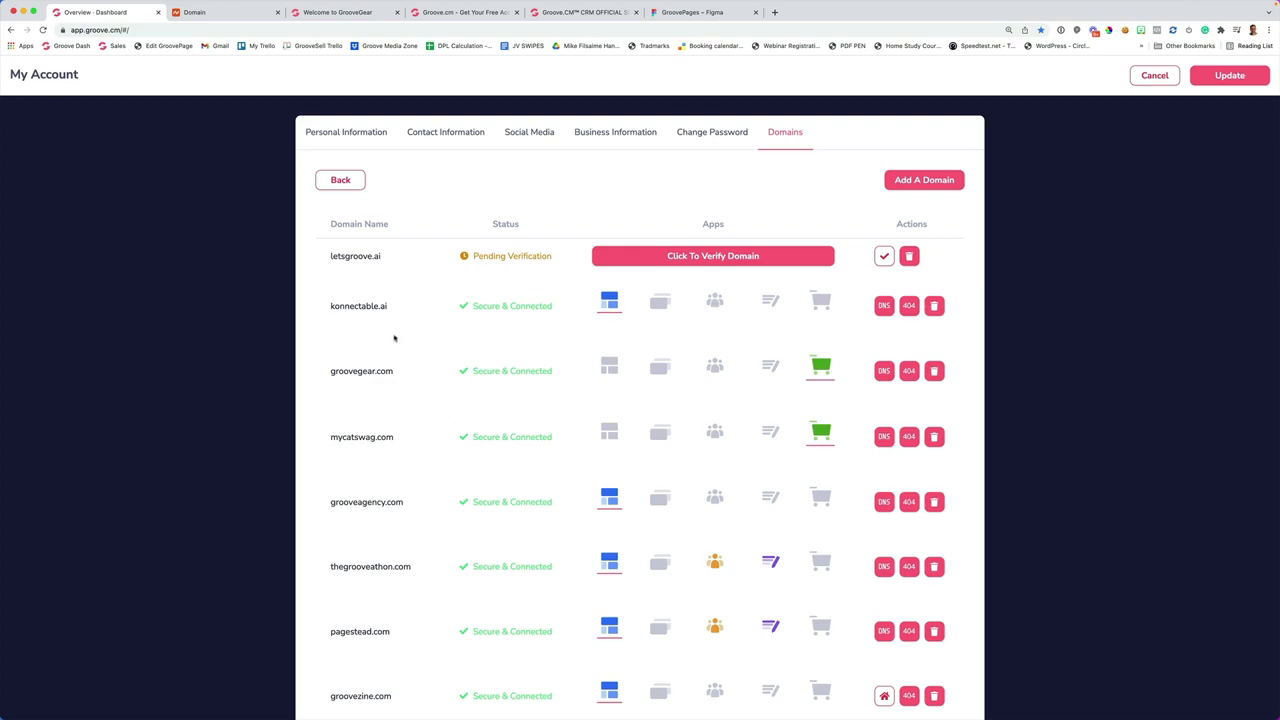
pyautogui.scroll(-2, 378, 325)
pyautogui.scroll(-7, 378, 325)
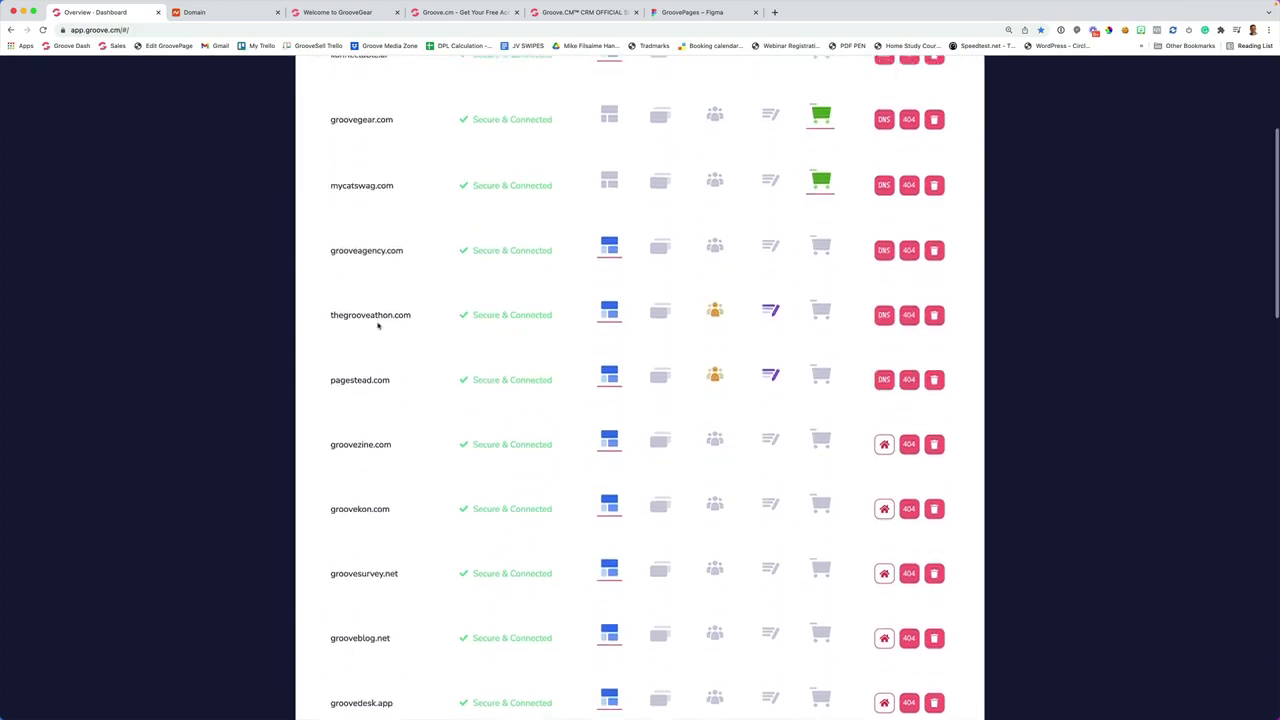
pyautogui.scroll(-3, 378, 325)
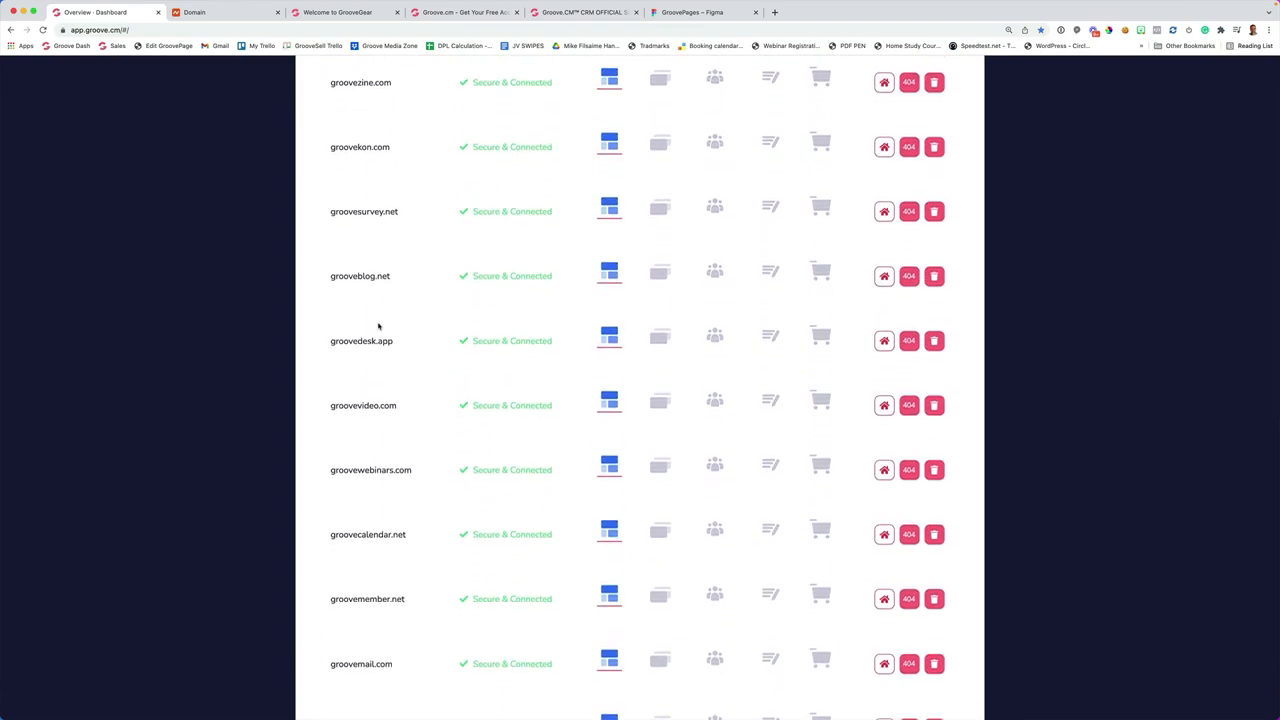
pyautogui.scroll(-1, 378, 325)
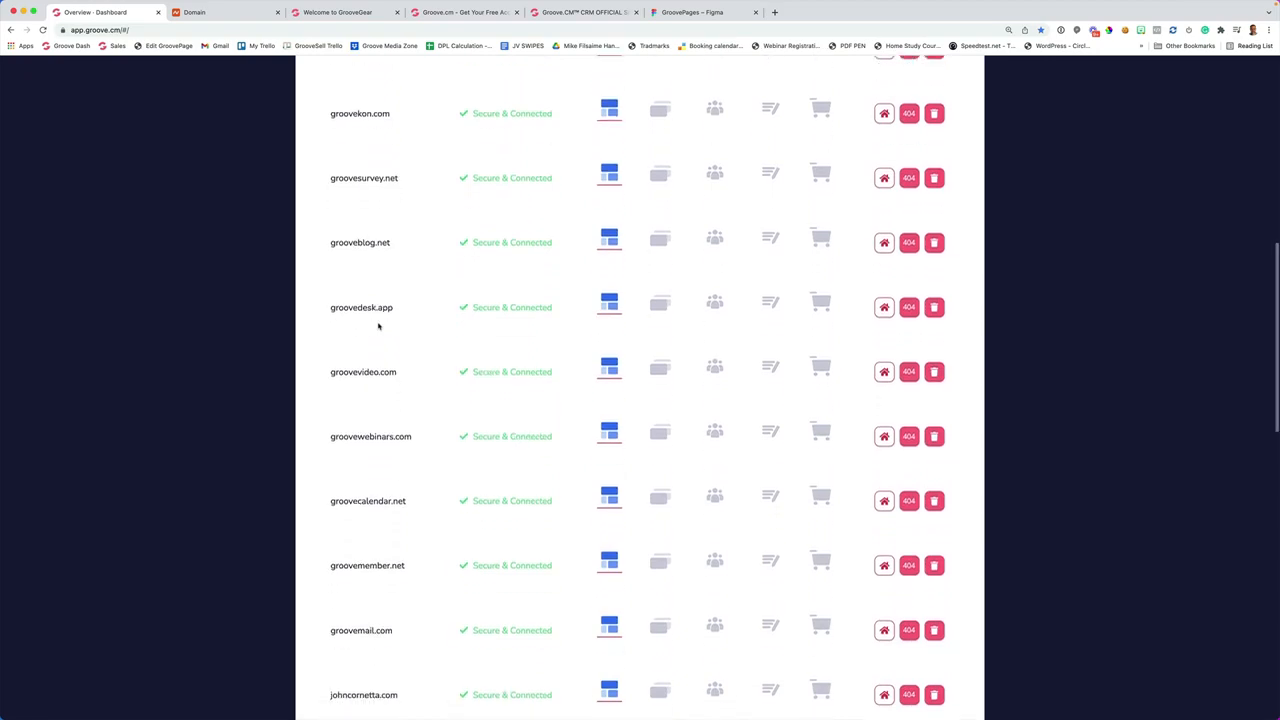
pyautogui.scroll(-3, 378, 325)
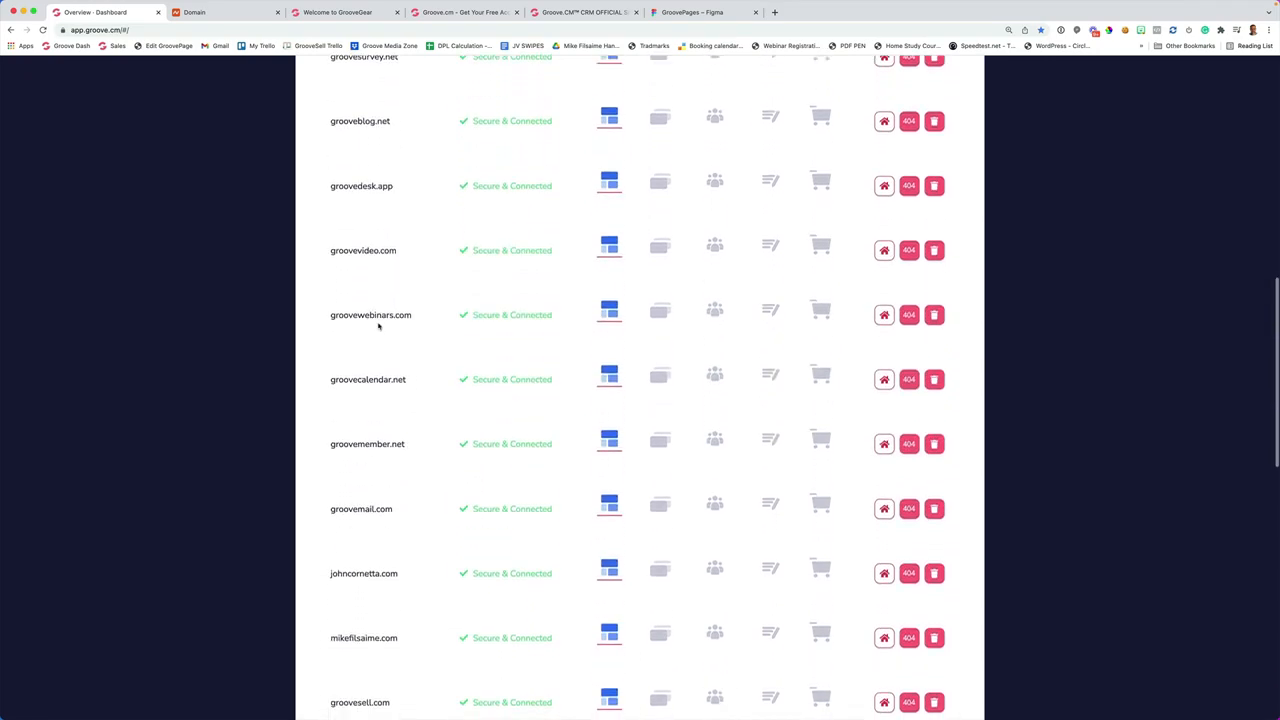
pyautogui.scroll(-1, 378, 325)
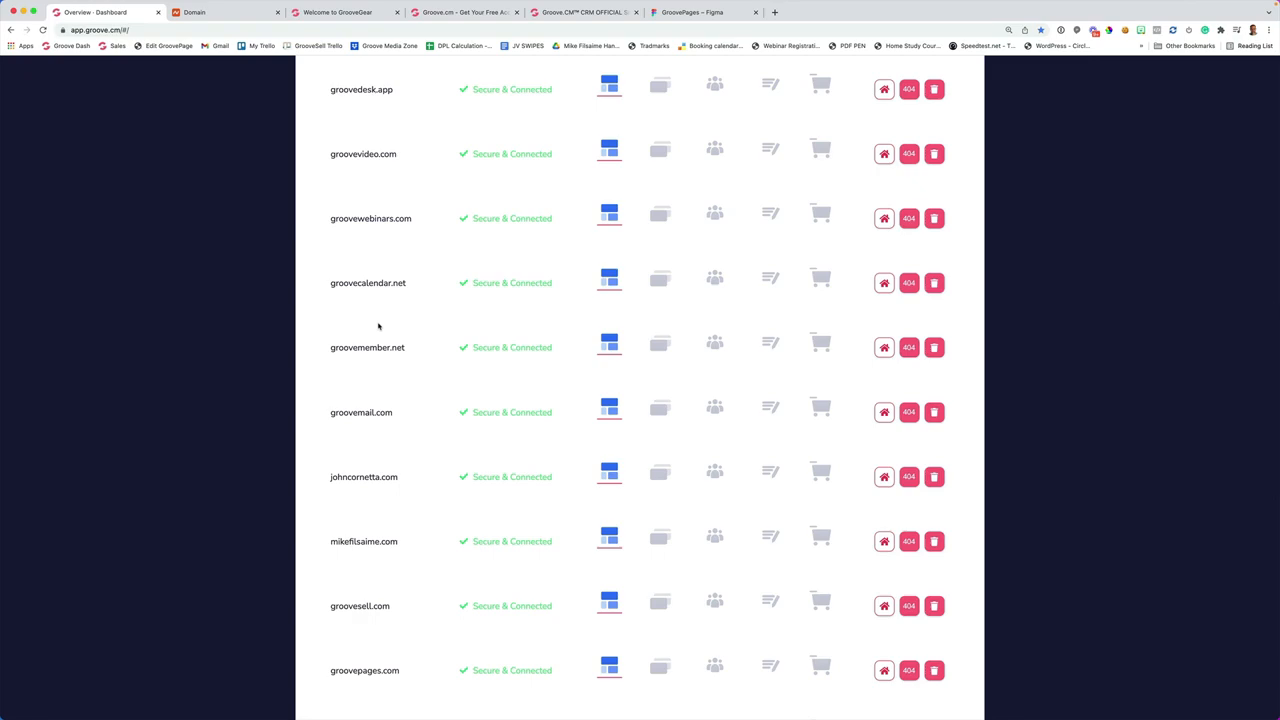
pyautogui.scroll(-6, 378, 325)
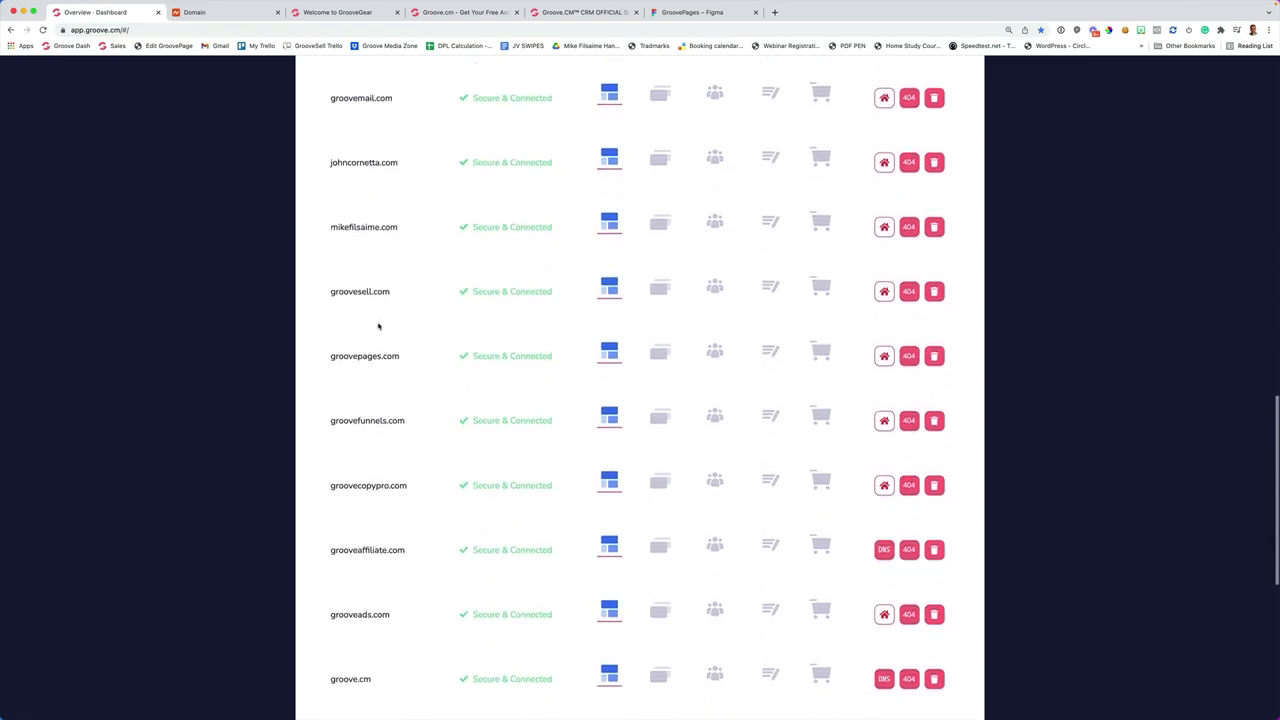
pyautogui.scroll(15, 378, 325)
pyautogui.scroll(8, 378, 325)
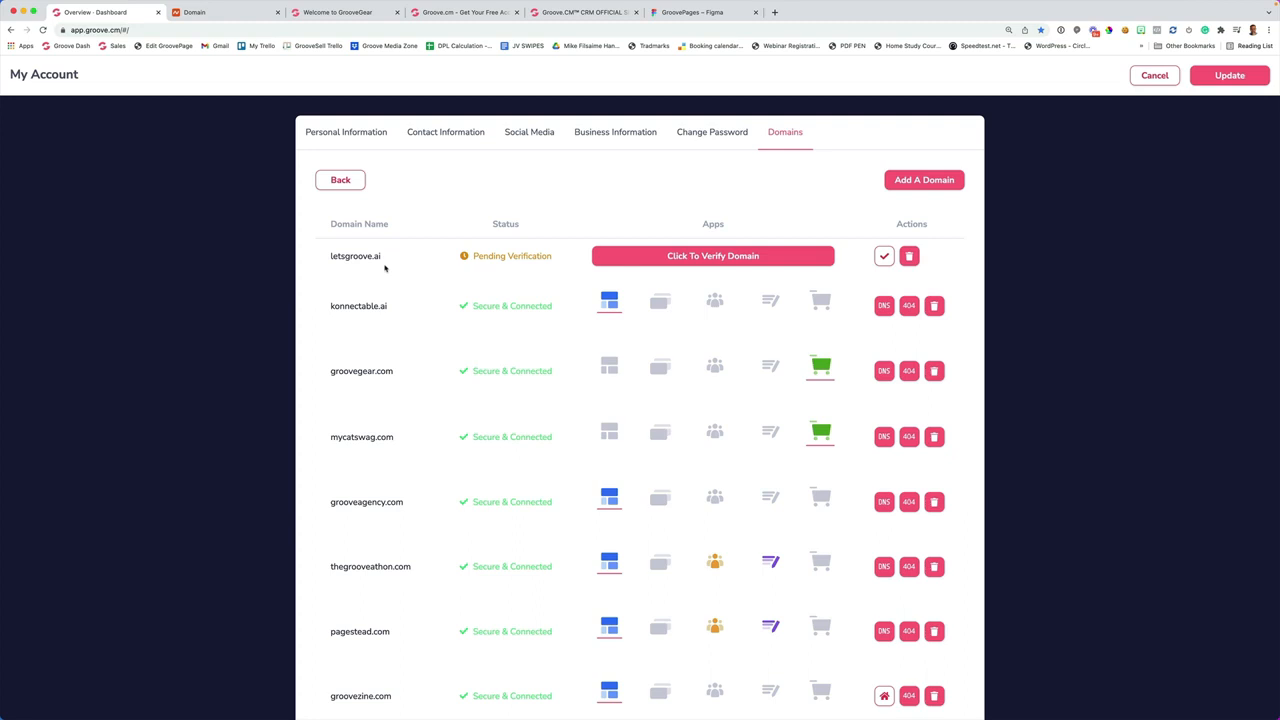
# Leave the account settings for GrooveKart, open the GrooveGear store's admin dashboard, and close the Namecheap domain tab
pyautogui.click(1156, 80)
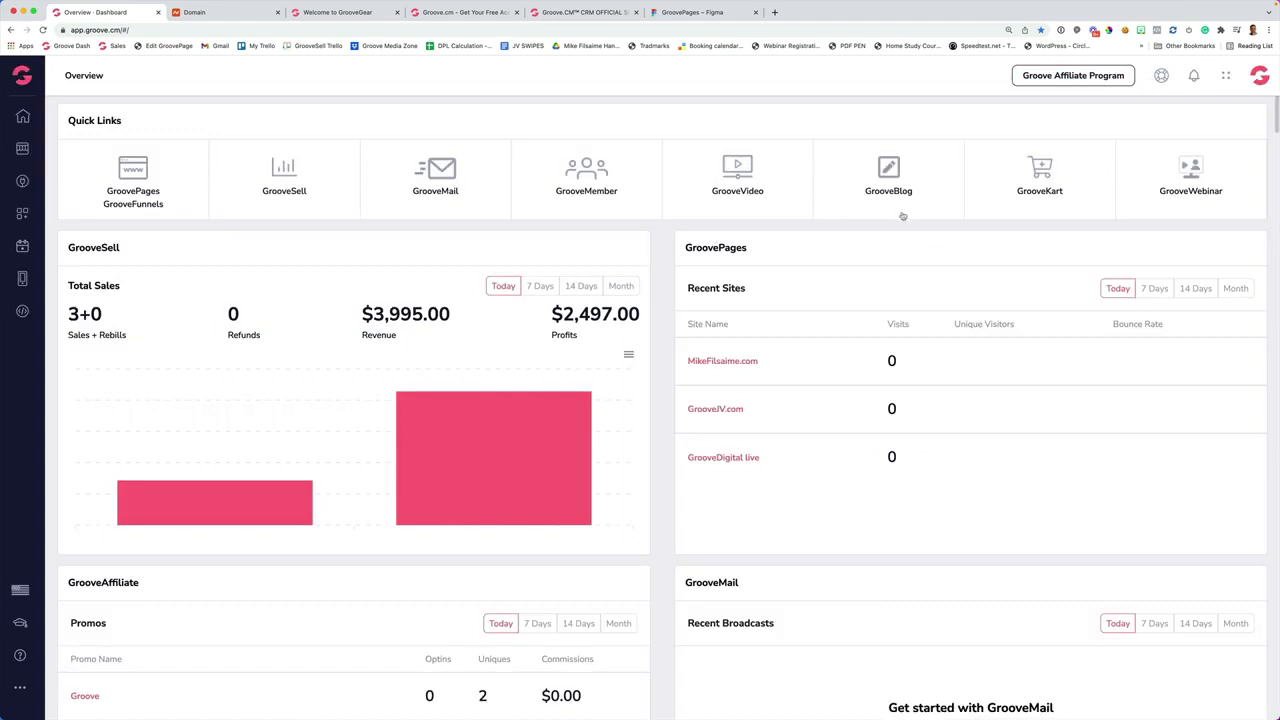
pyautogui.click(1043, 182)
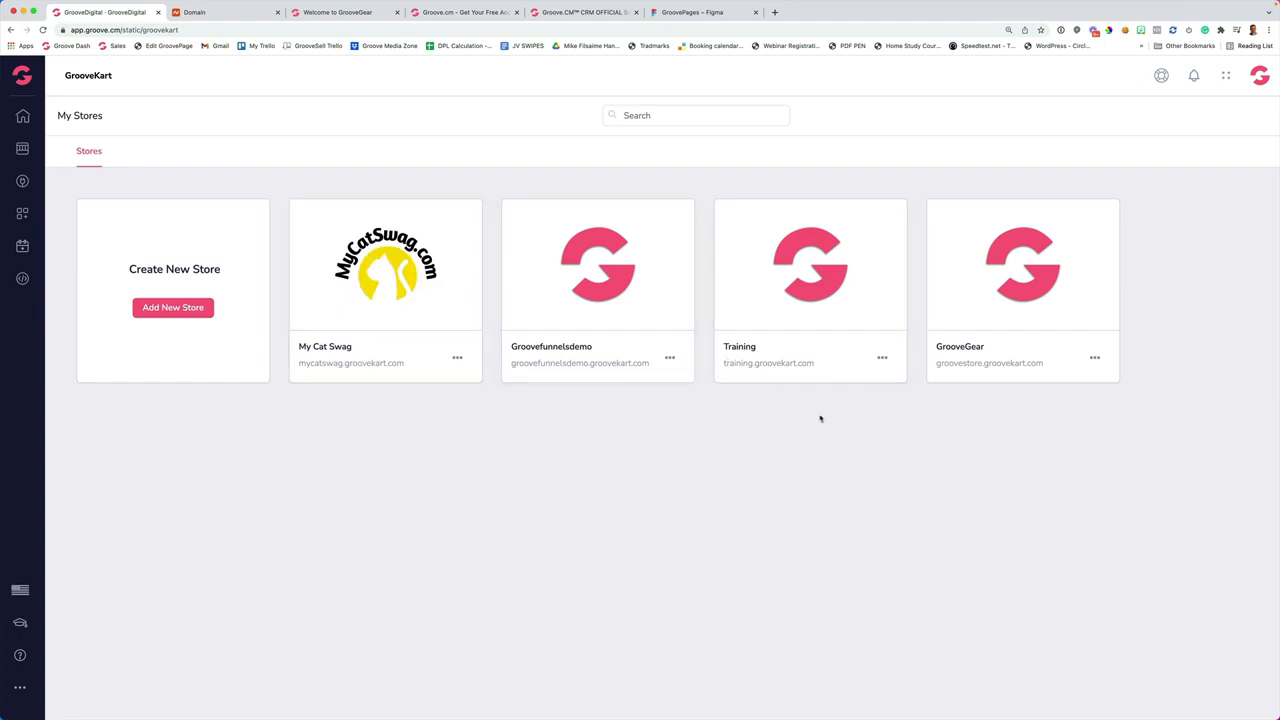
pyautogui.moveTo(1006, 288)
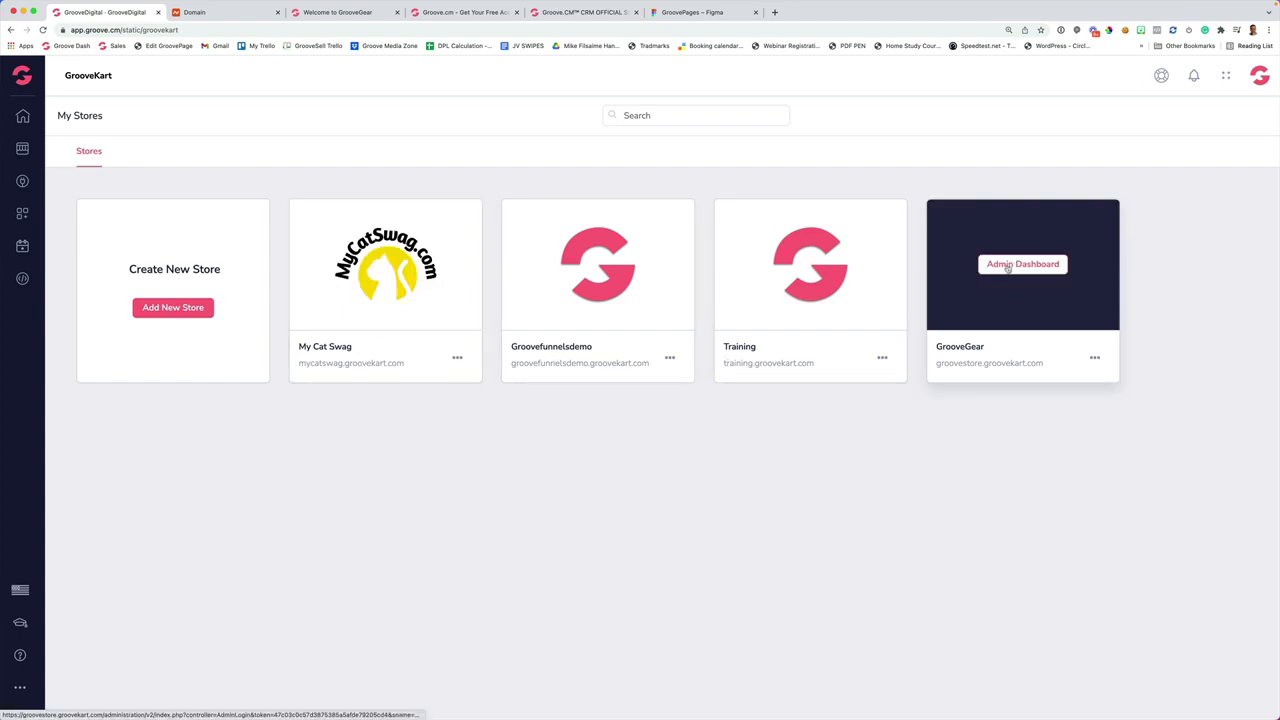
pyautogui.click(1007, 267)
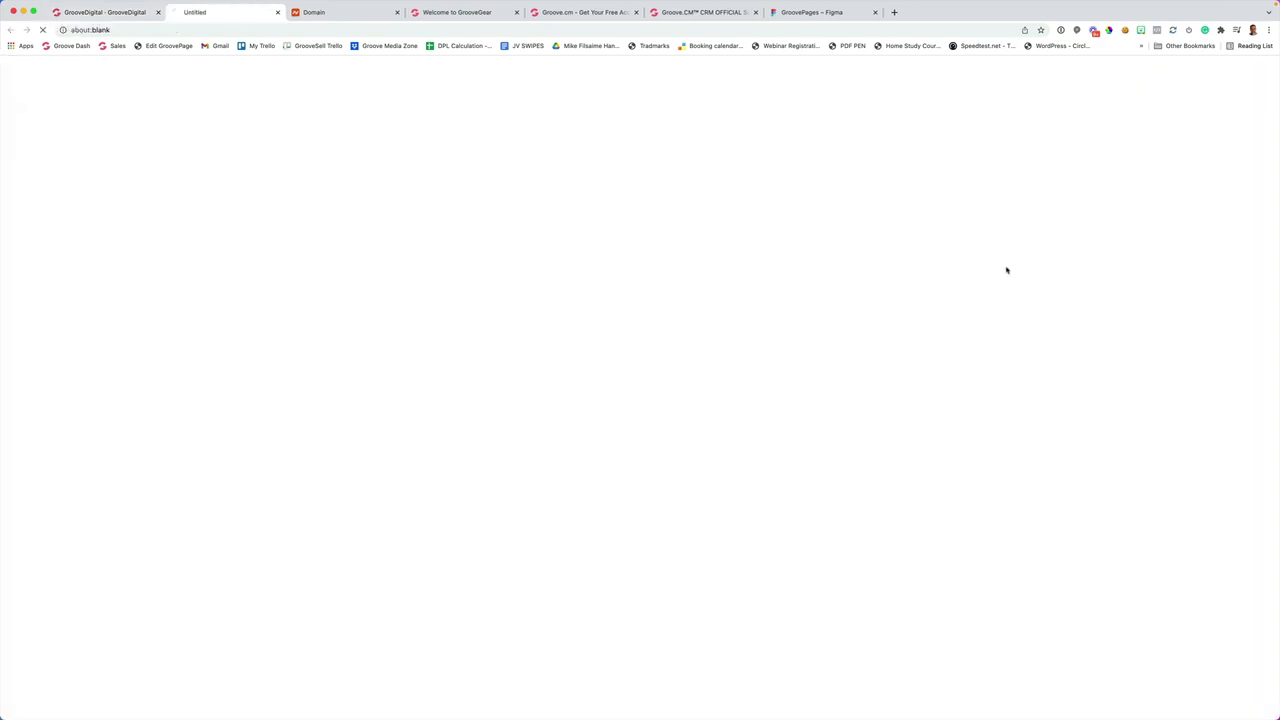
pyautogui.click(397, 12)
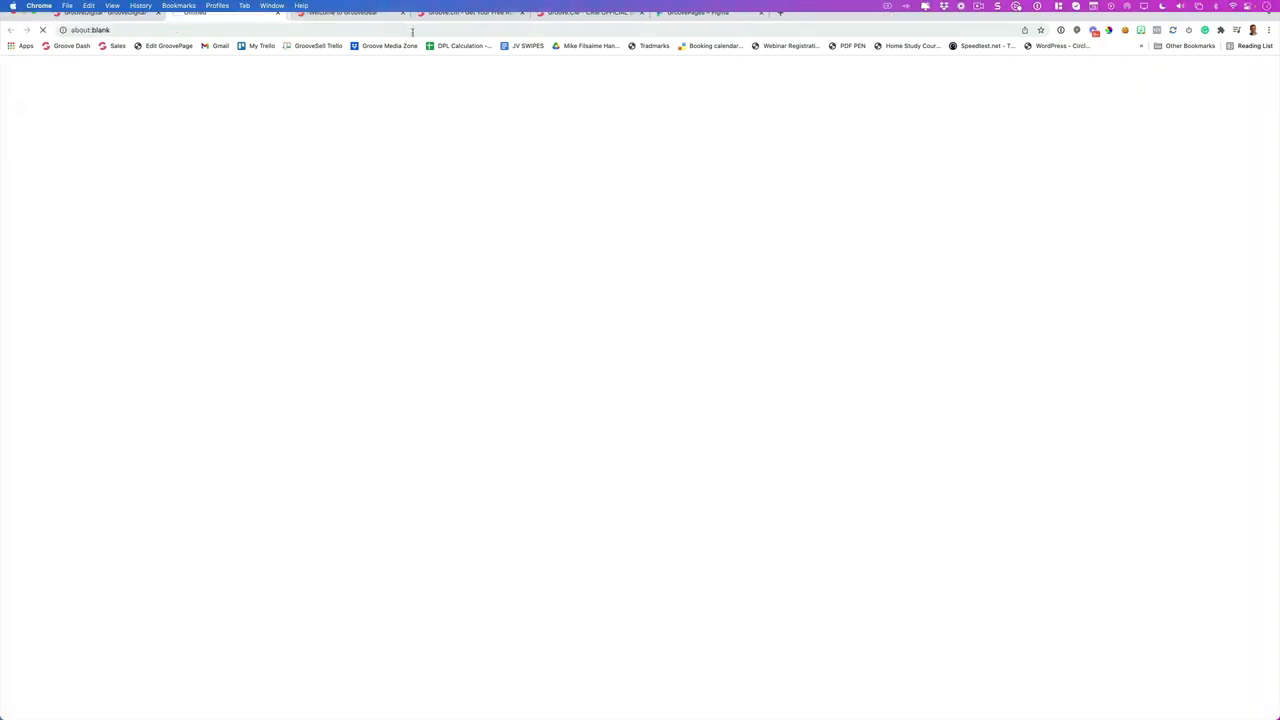
# Switch to the GrooveGear storefront and look through the featured mugs, neon light and clothing on its home page
pyautogui.click(354, 13)
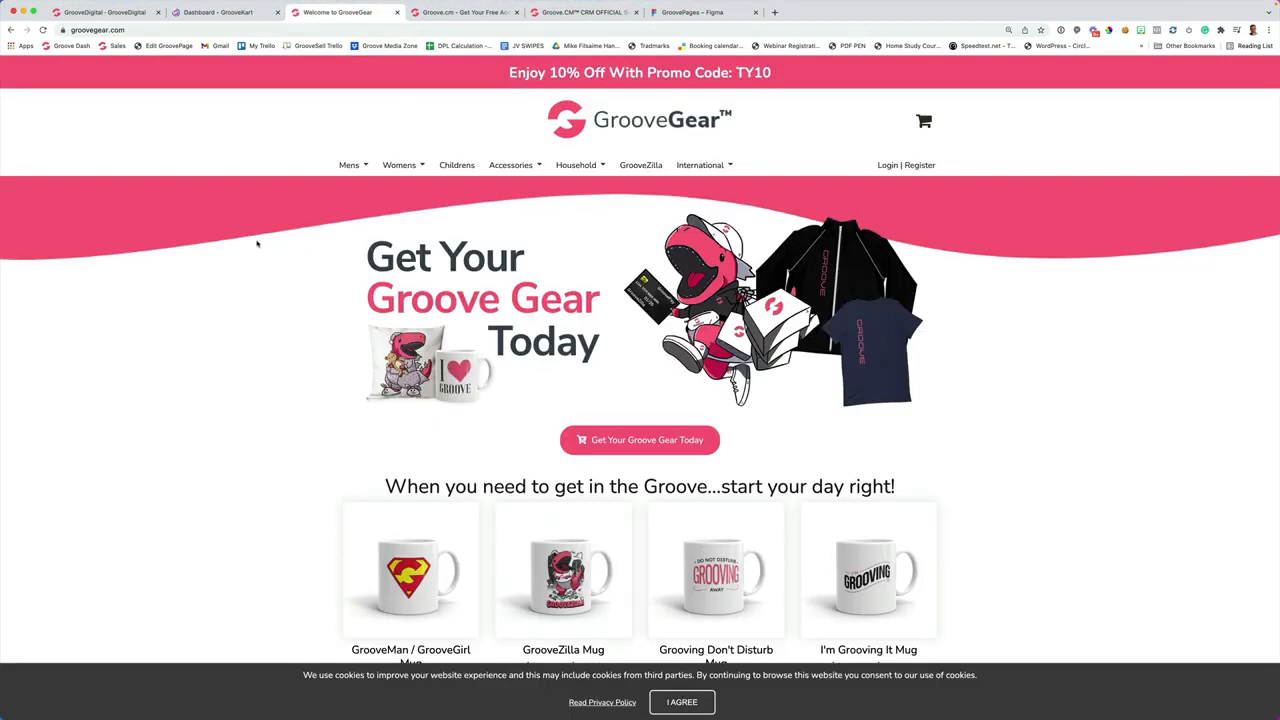
pyautogui.scroll(-1, 257, 244)
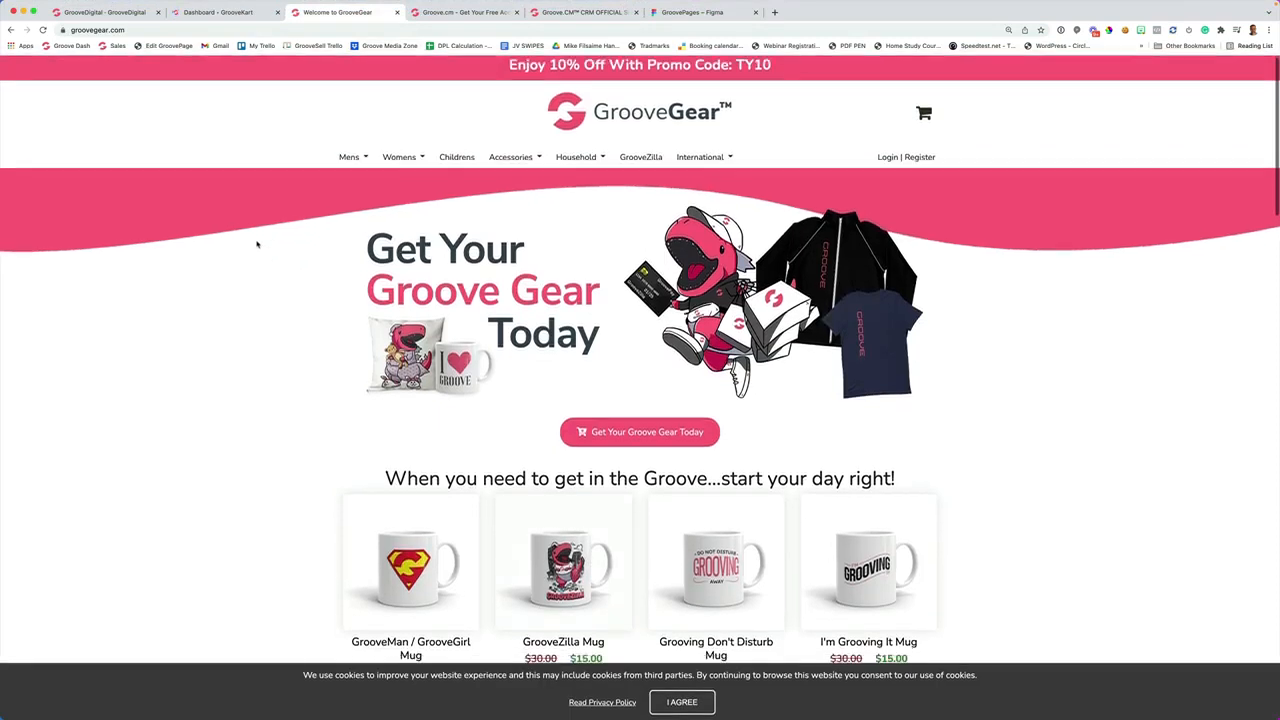
pyautogui.scroll(-5, 257, 244)
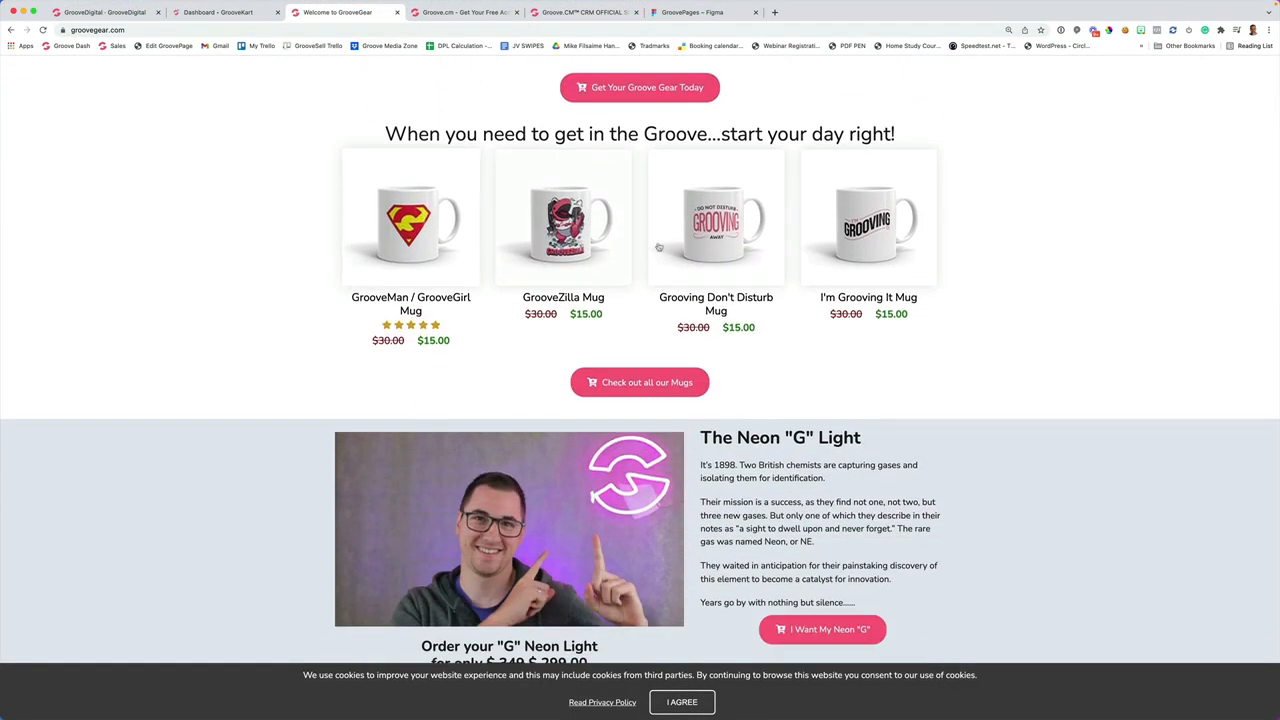
pyautogui.scroll(-5, 659, 247)
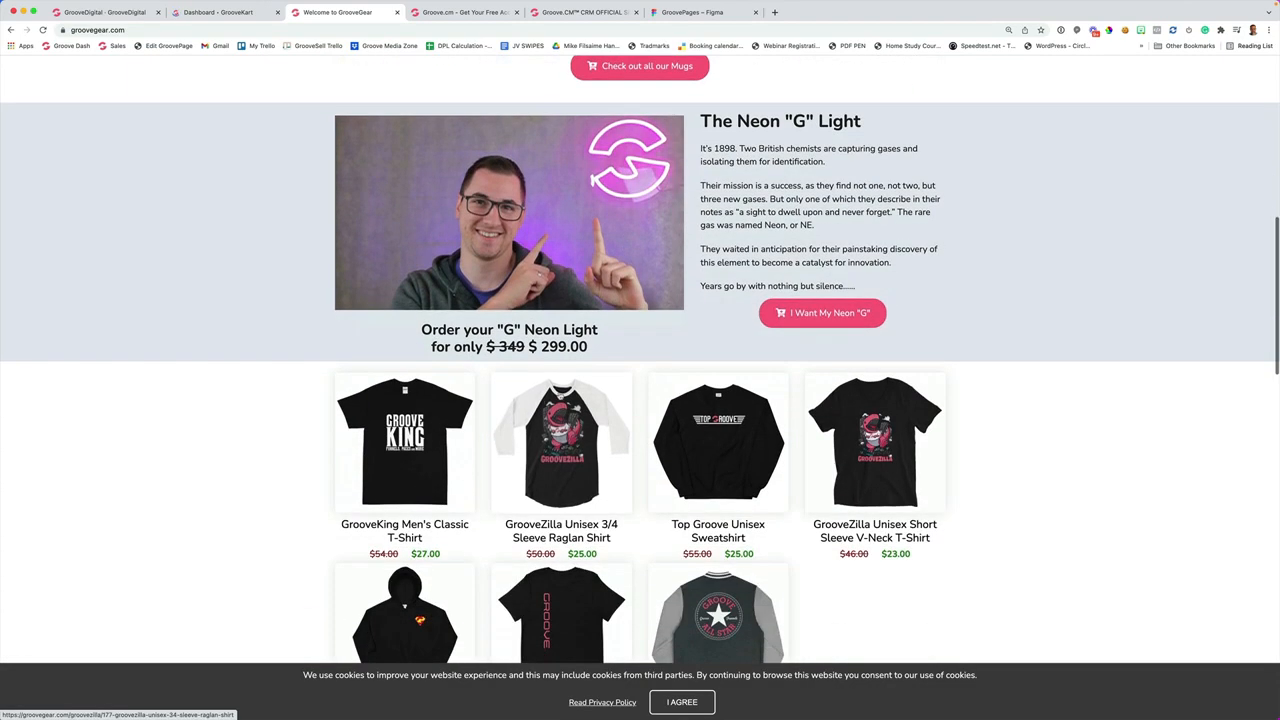
pyautogui.scroll(-5, 575, 455)
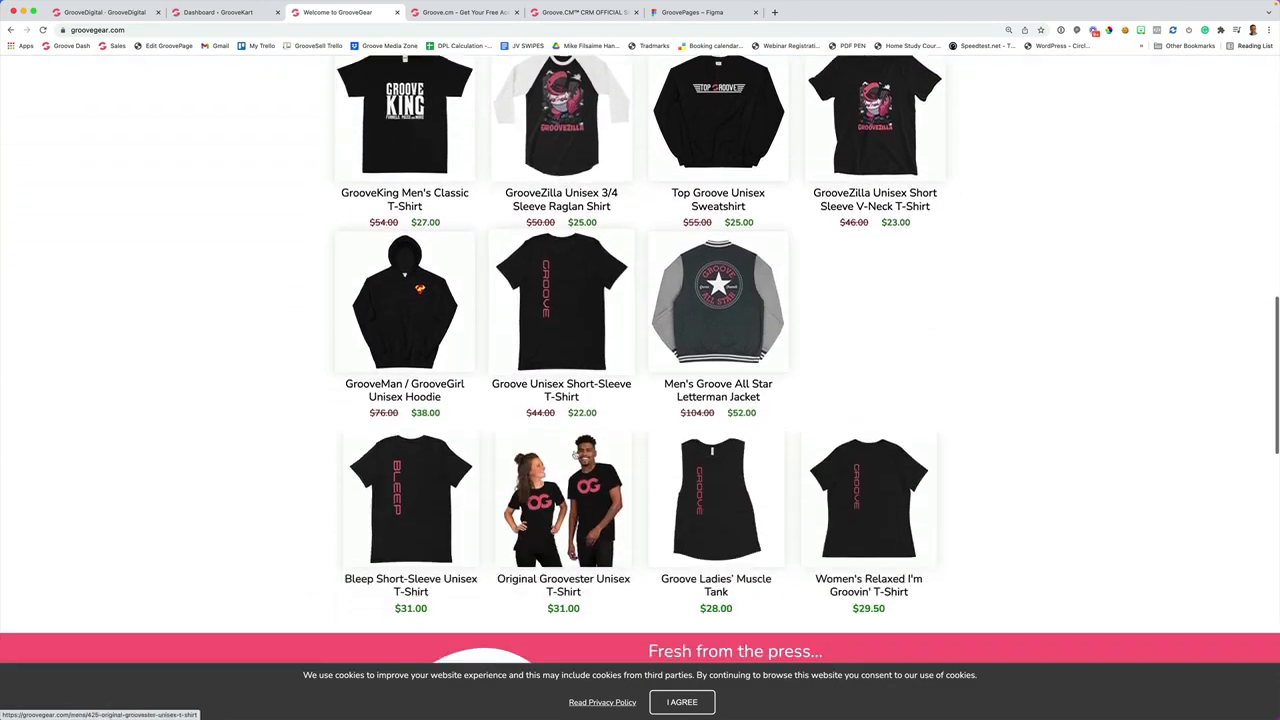
pyautogui.scroll(10, 575, 455)
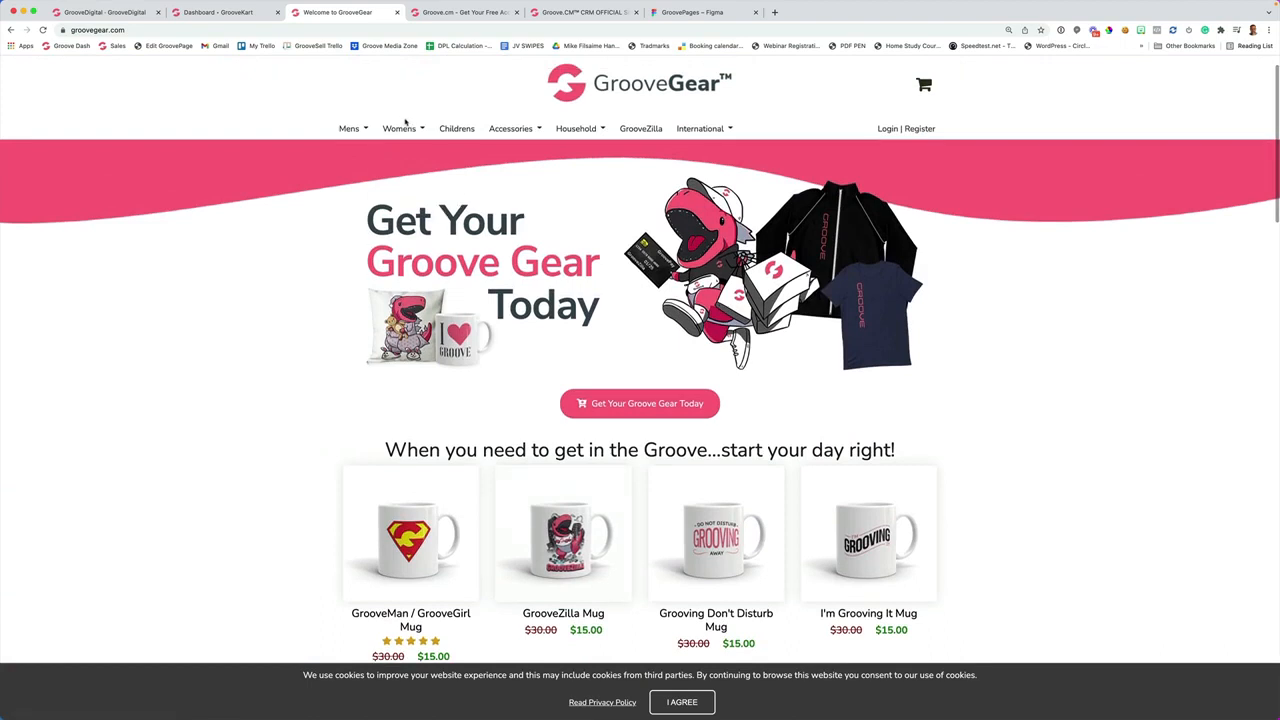
# Browse the men's products in the GrooveGear store and open the Groove Unisex Short-Sleeve T-Shirt
pyautogui.moveTo(349, 128)
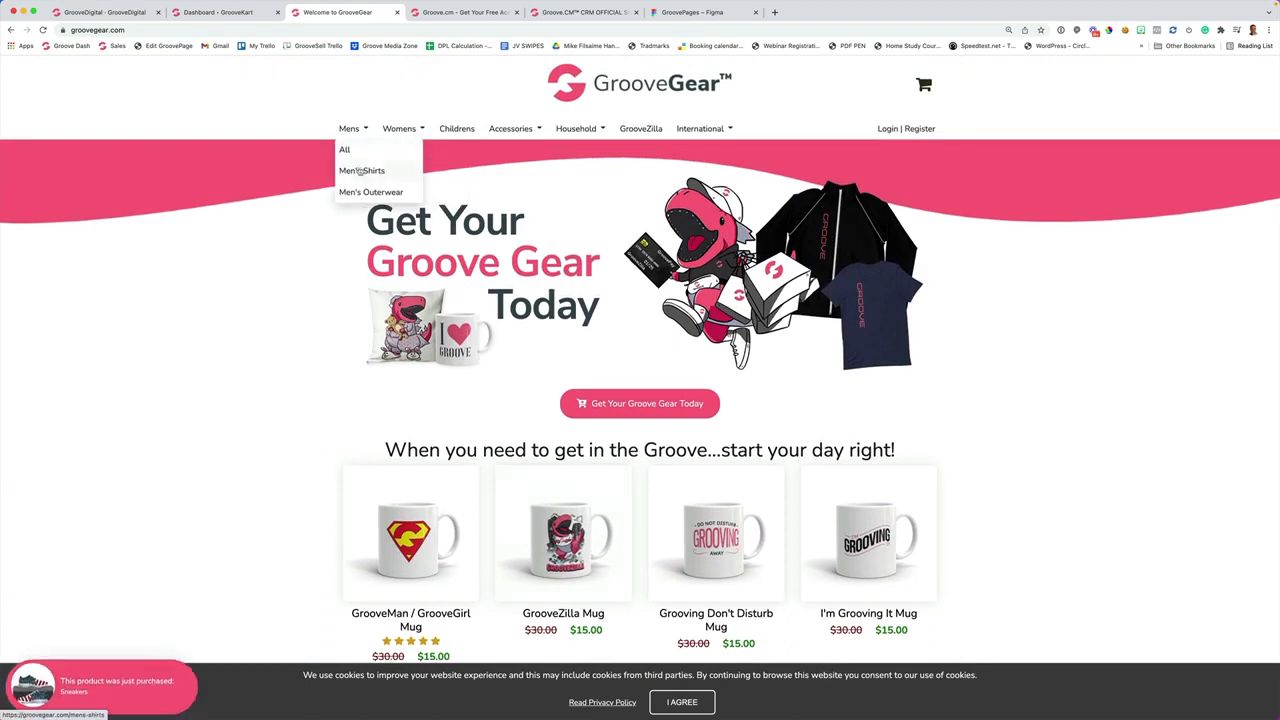
pyautogui.click(361, 171)
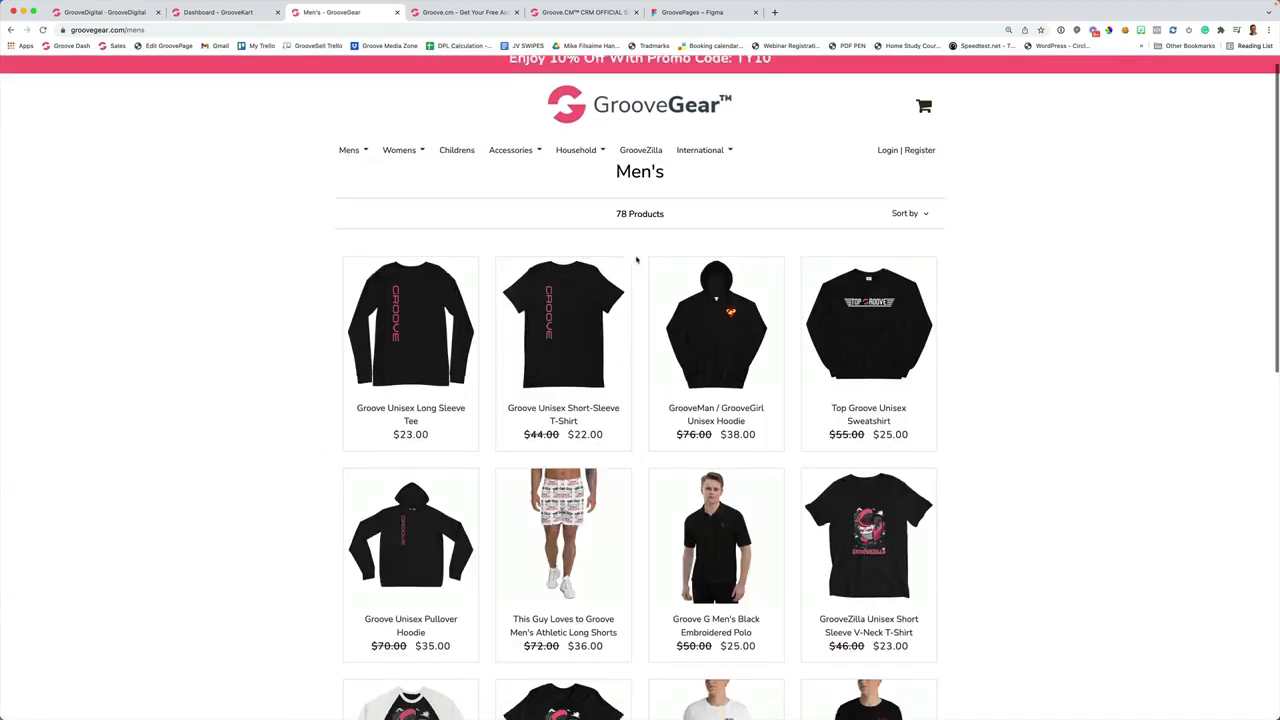
pyautogui.scroll(-2, 555, 232)
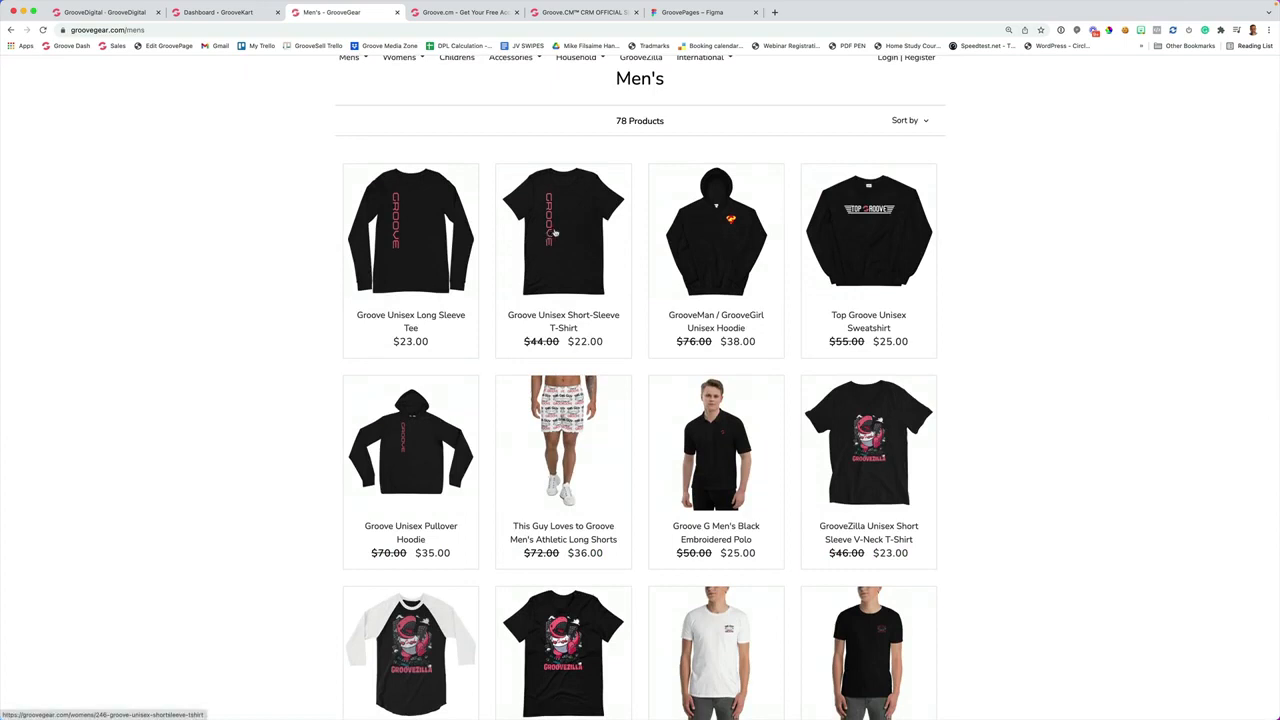
pyautogui.click(602, 255)
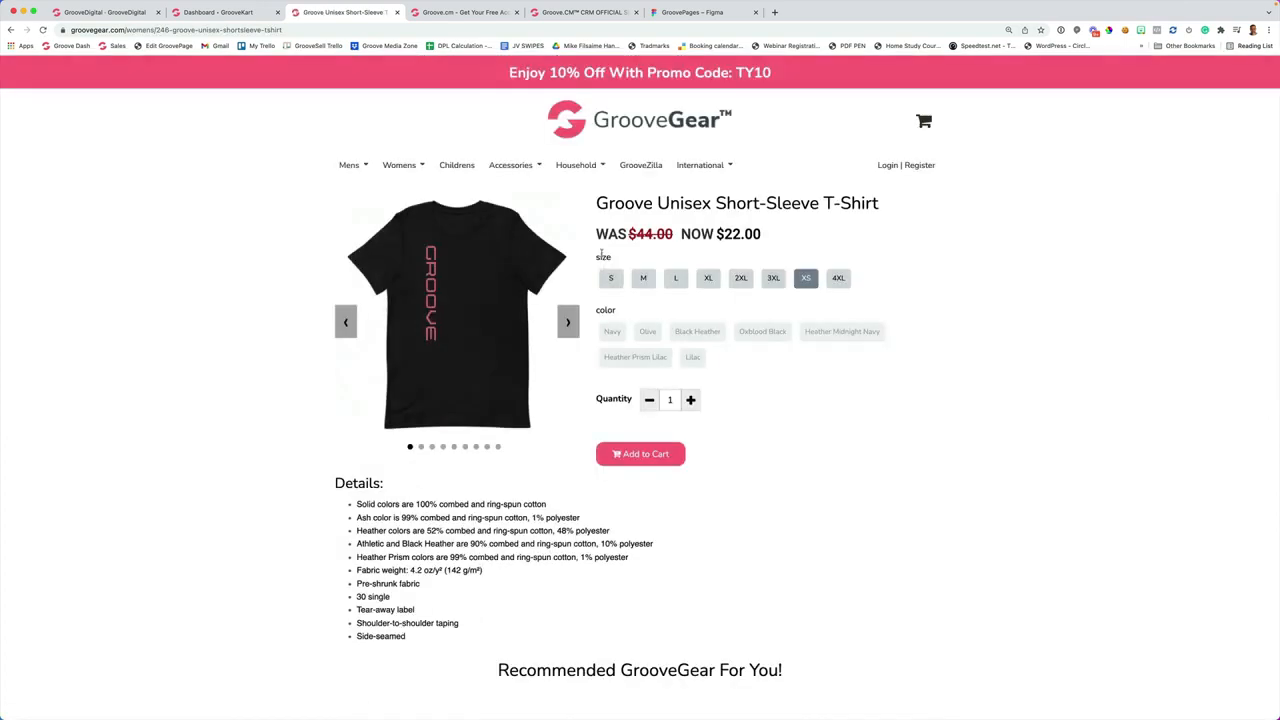
# Preview the T-shirt in Navy, Olive, Black Heather and Heather Midnight Navy, ending on Black Heather
pyautogui.click(614, 334)
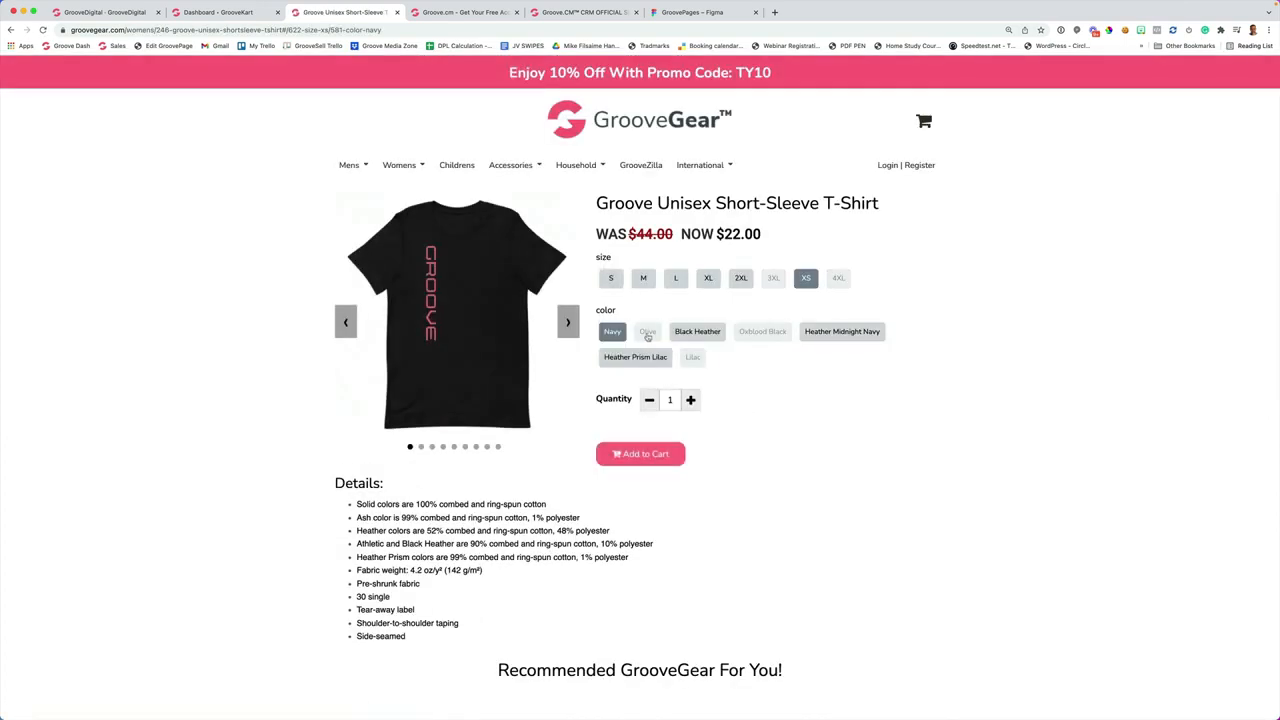
pyautogui.click(647, 334)
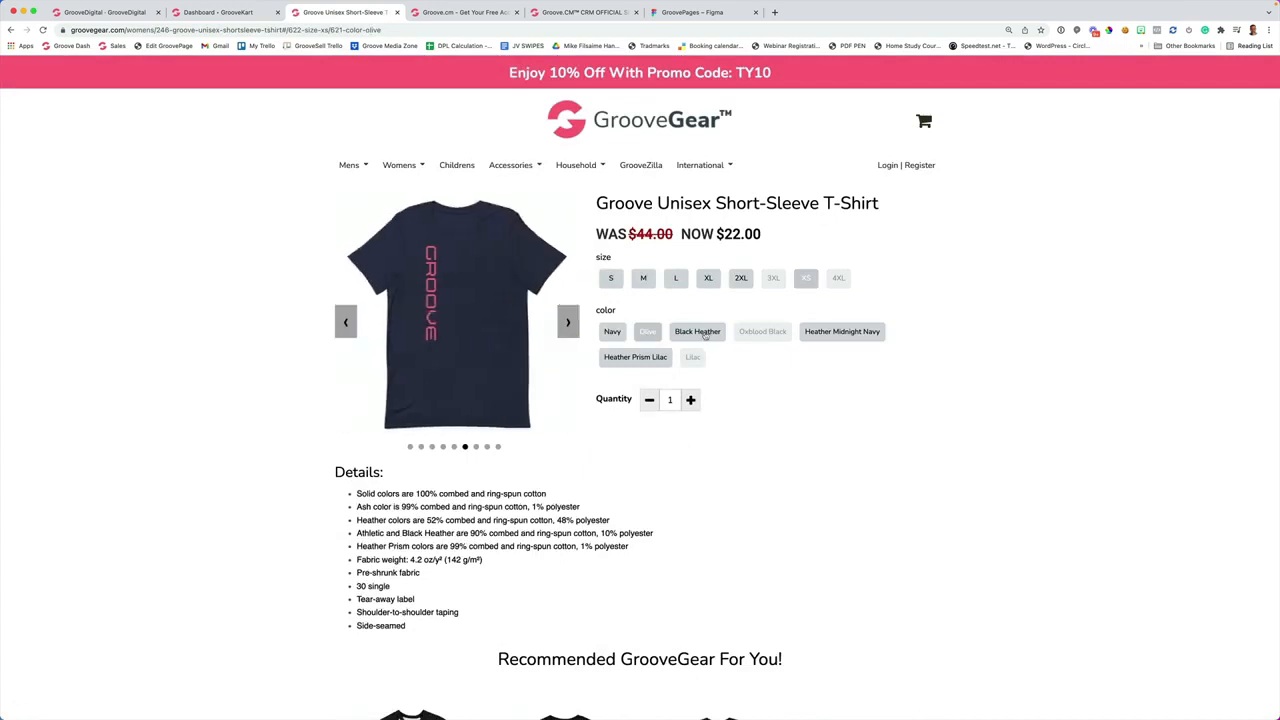
pyautogui.click(704, 335)
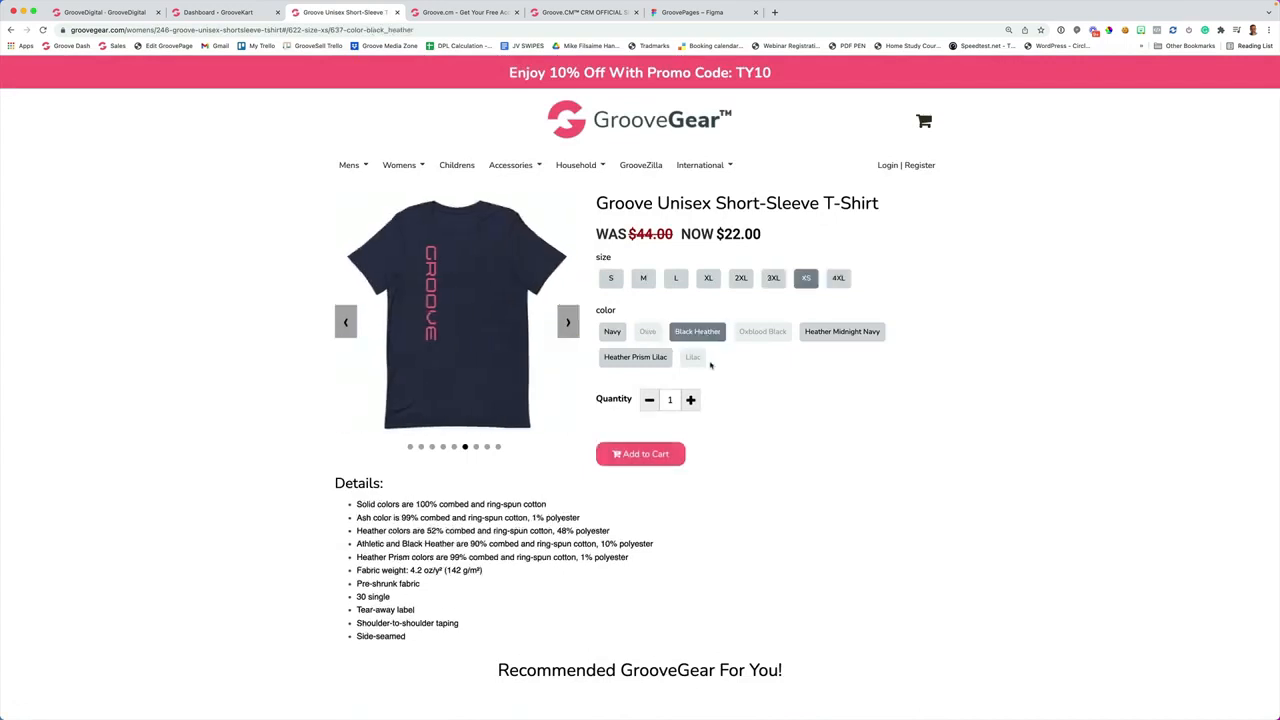
pyautogui.click(820, 336)
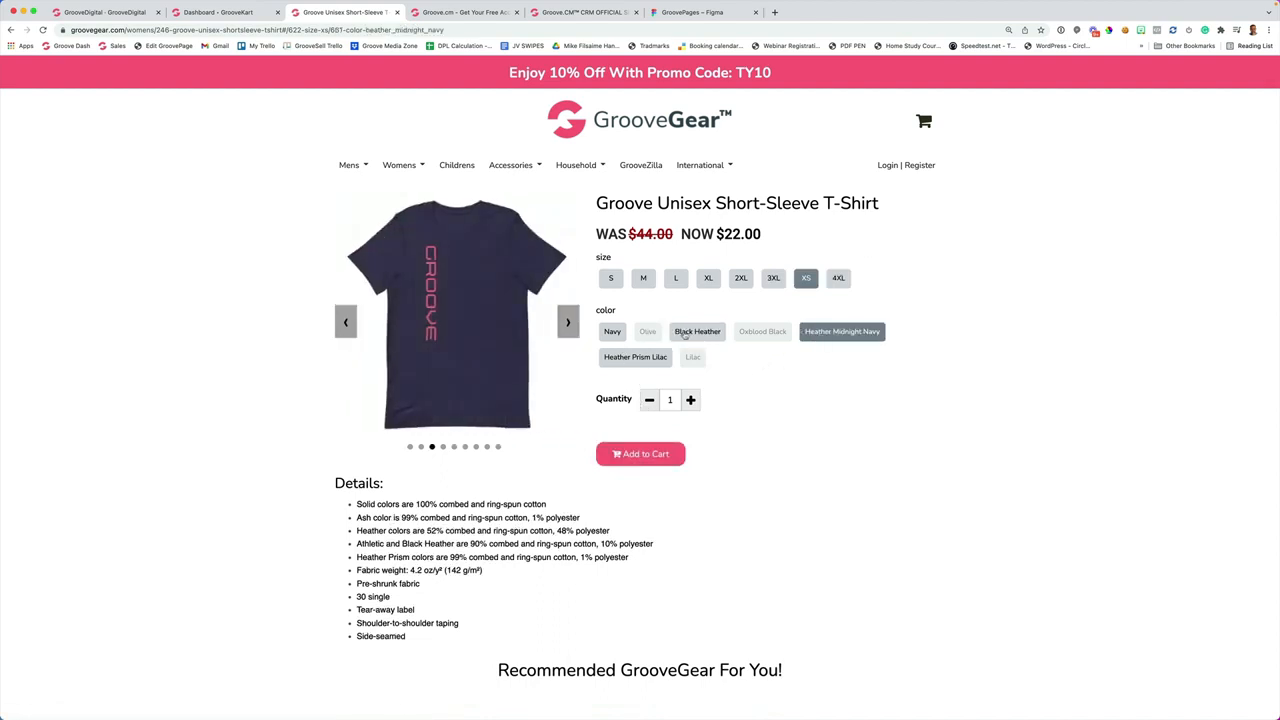
pyautogui.click(685, 336)
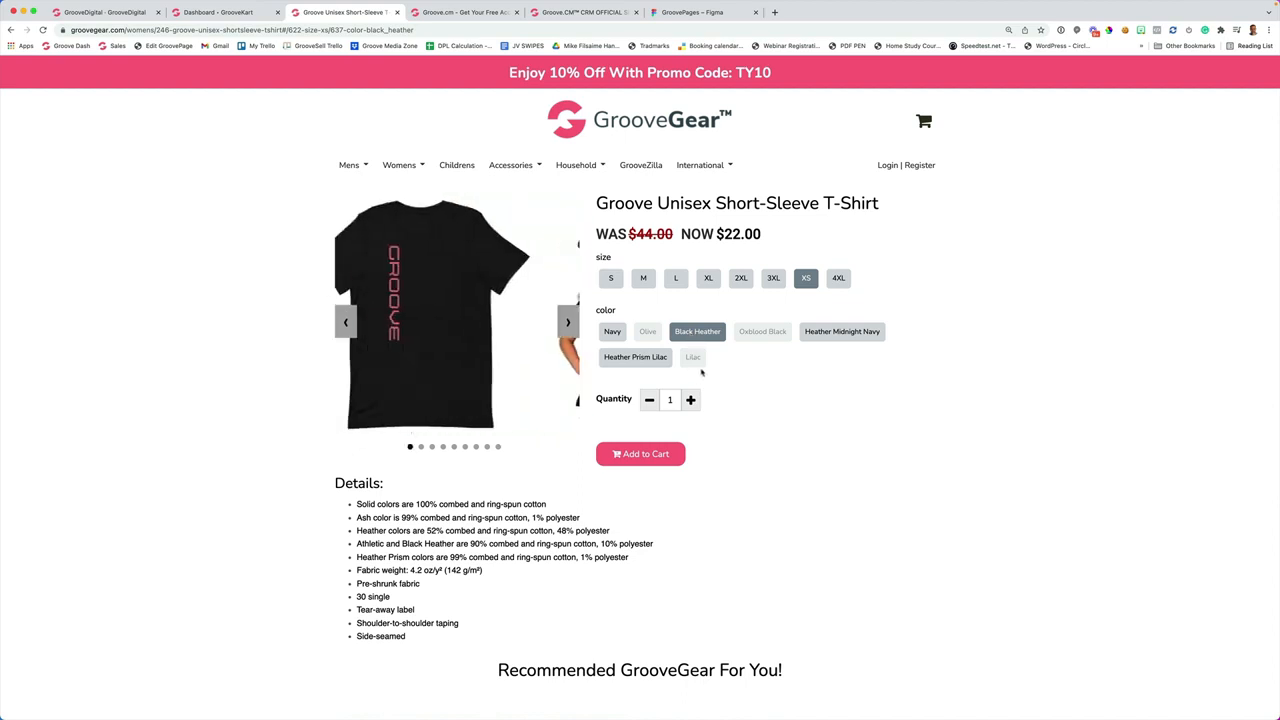
# Try sizes S, M and L for the T-shirt, and check its details and recommended products
pyautogui.click(615, 283)
pyautogui.click(645, 281)
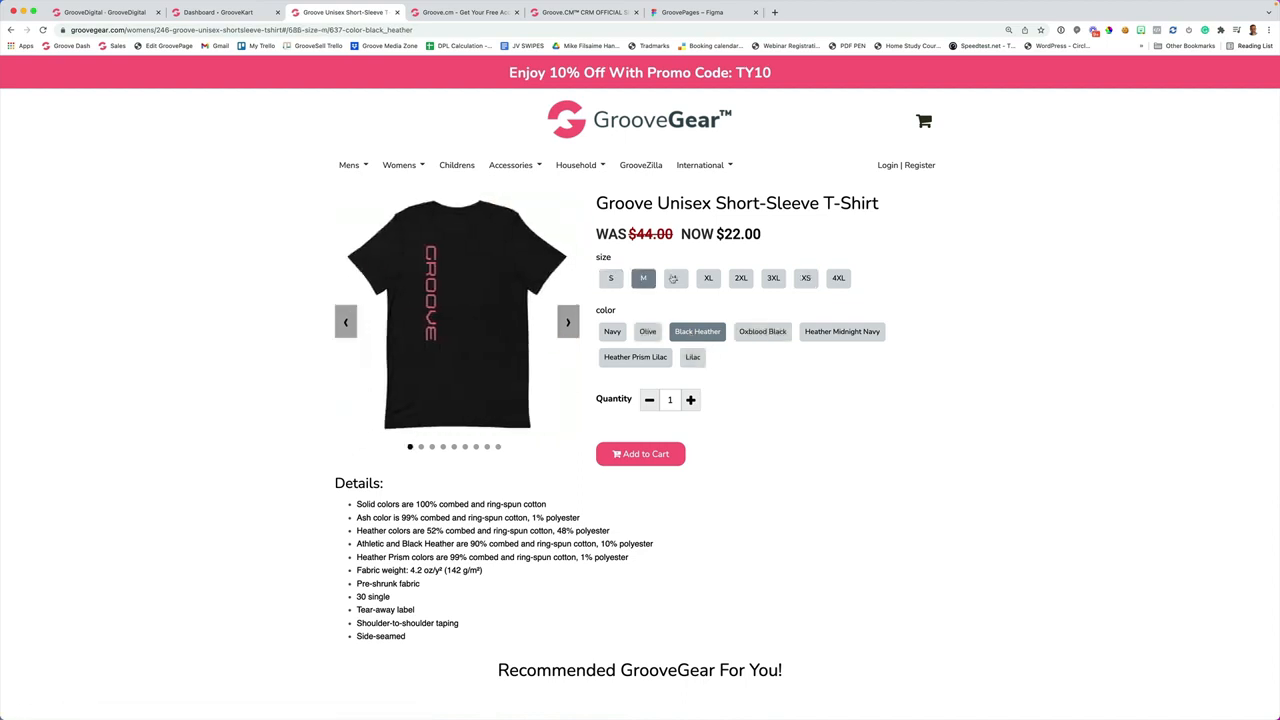
pyautogui.click(677, 281)
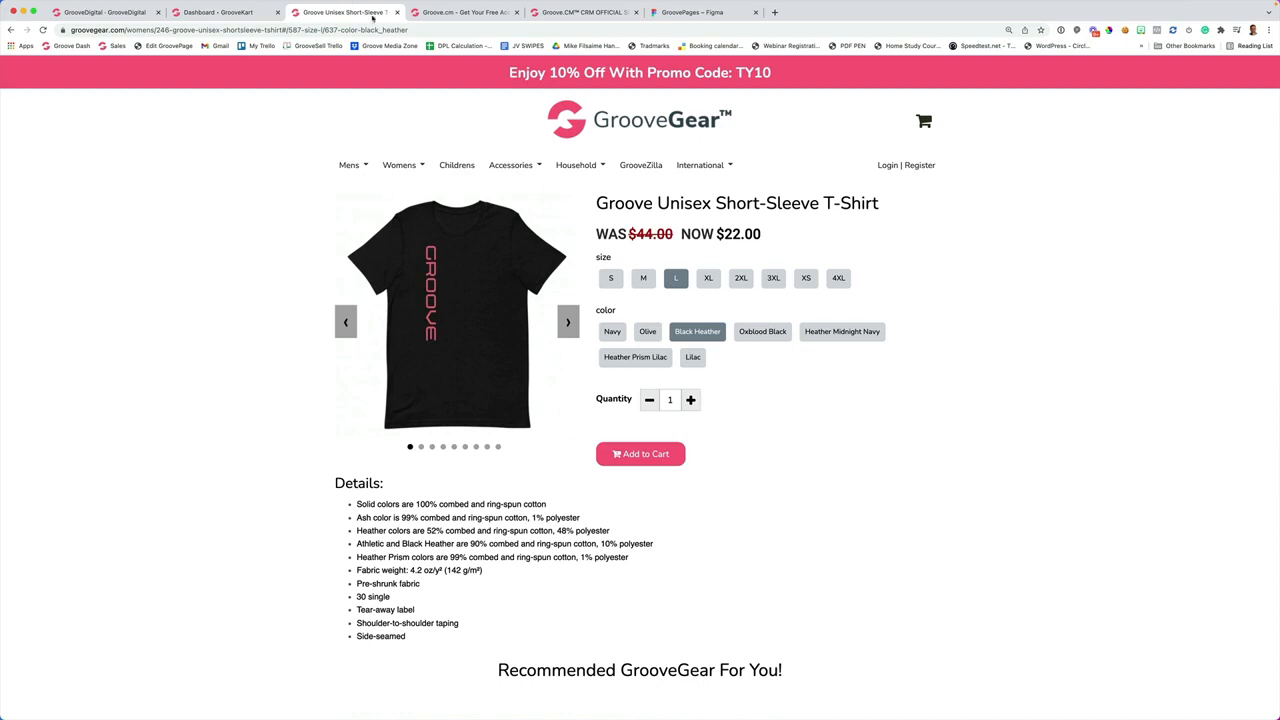
pyautogui.scroll(-5, 585, 138)
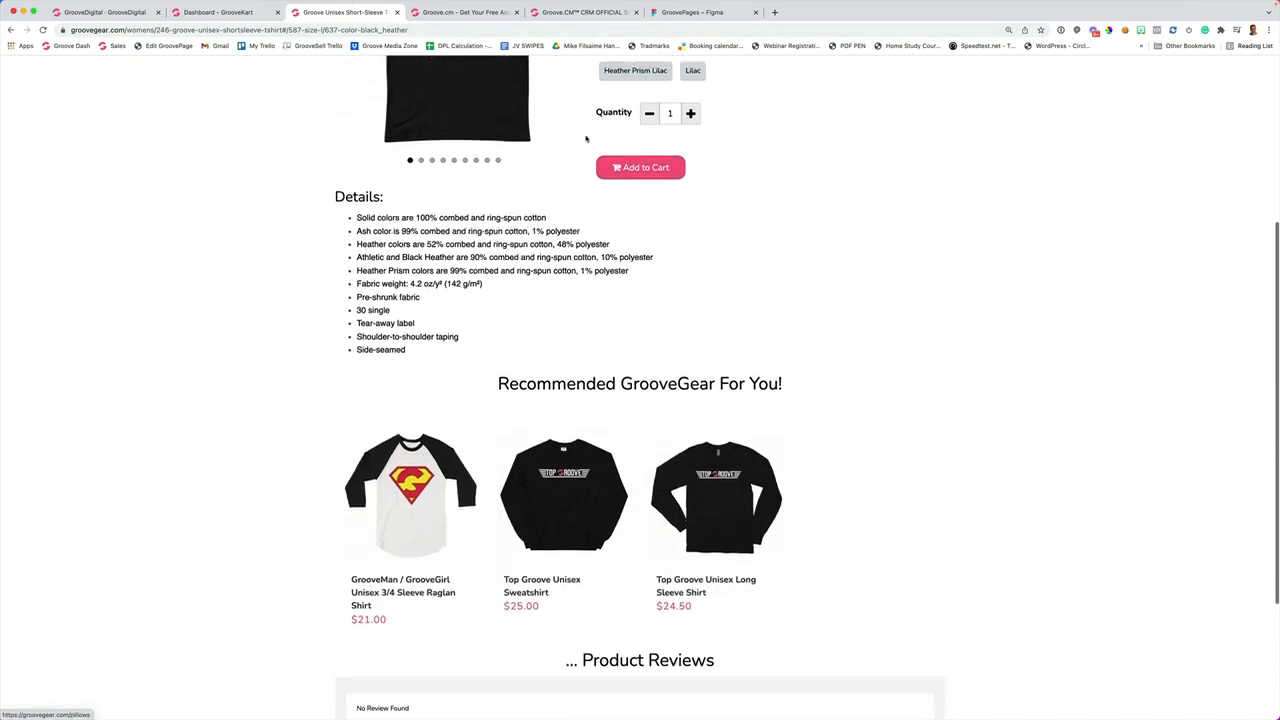
pyautogui.scroll(5, 586, 141)
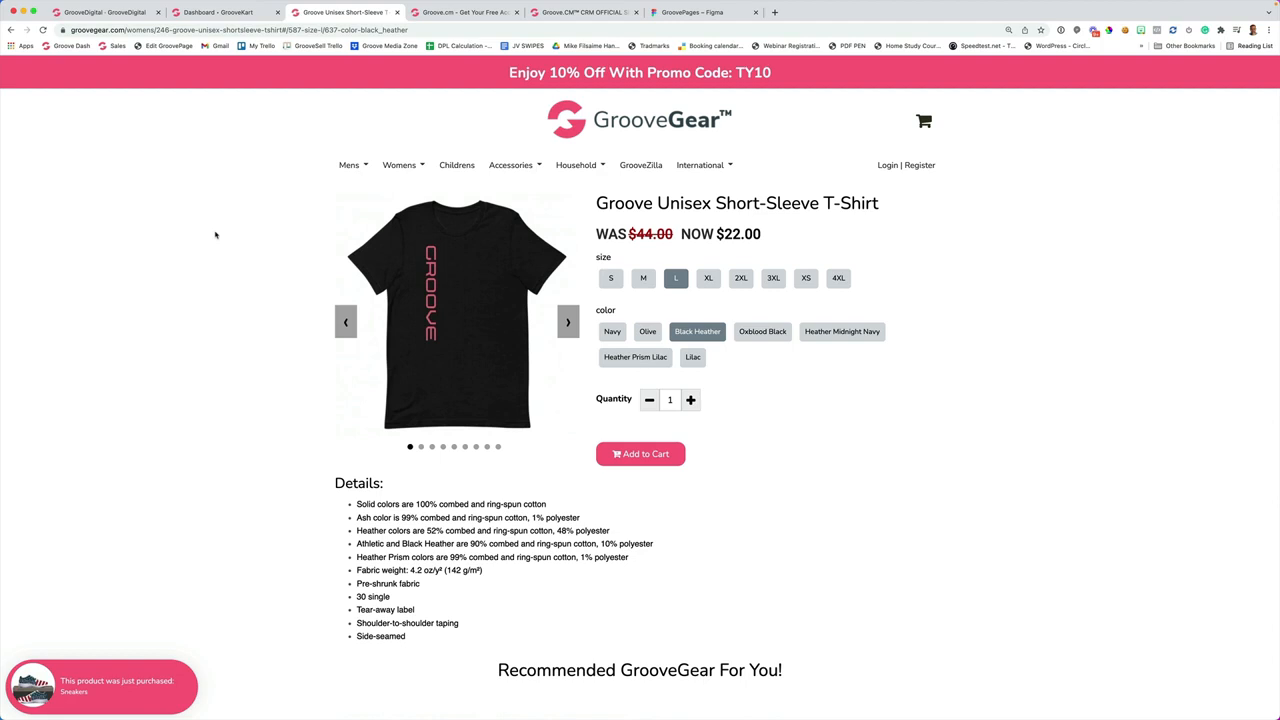
# Return to the GrooveKart dashboard, close the storefront, and review the POD & DropShipping integrations
pyautogui.click(205, 12)
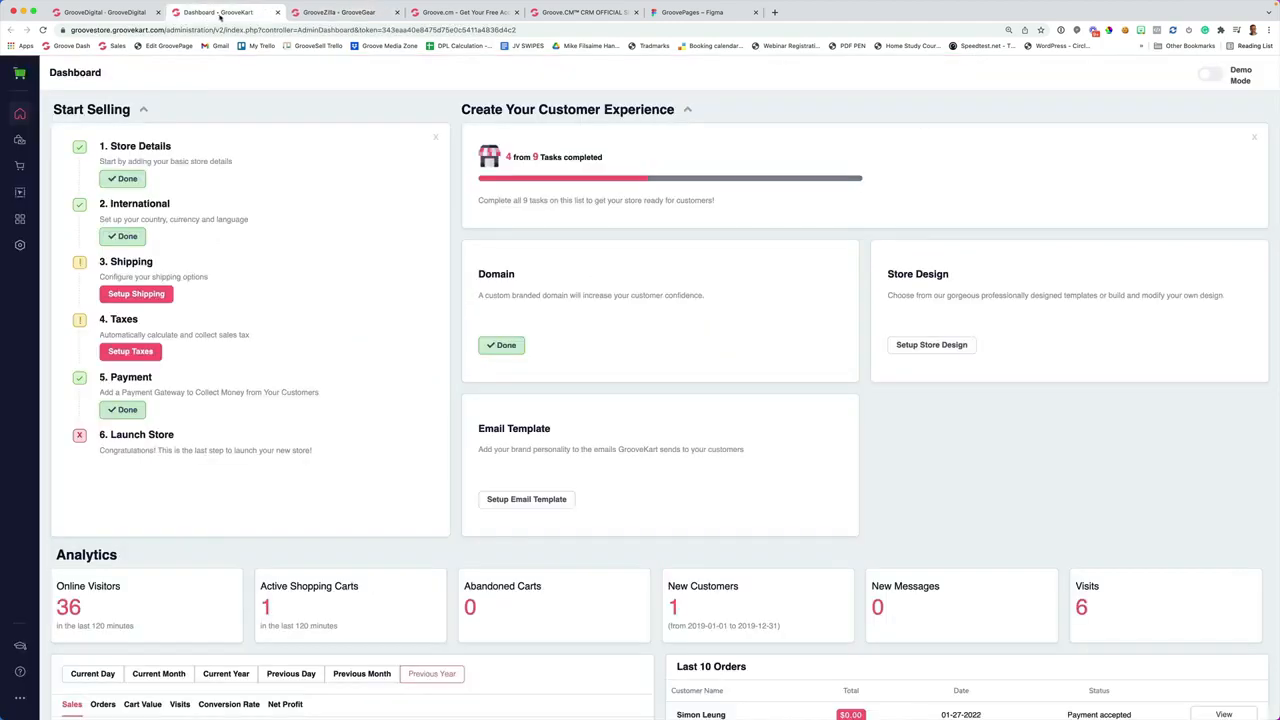
pyautogui.click(397, 13)
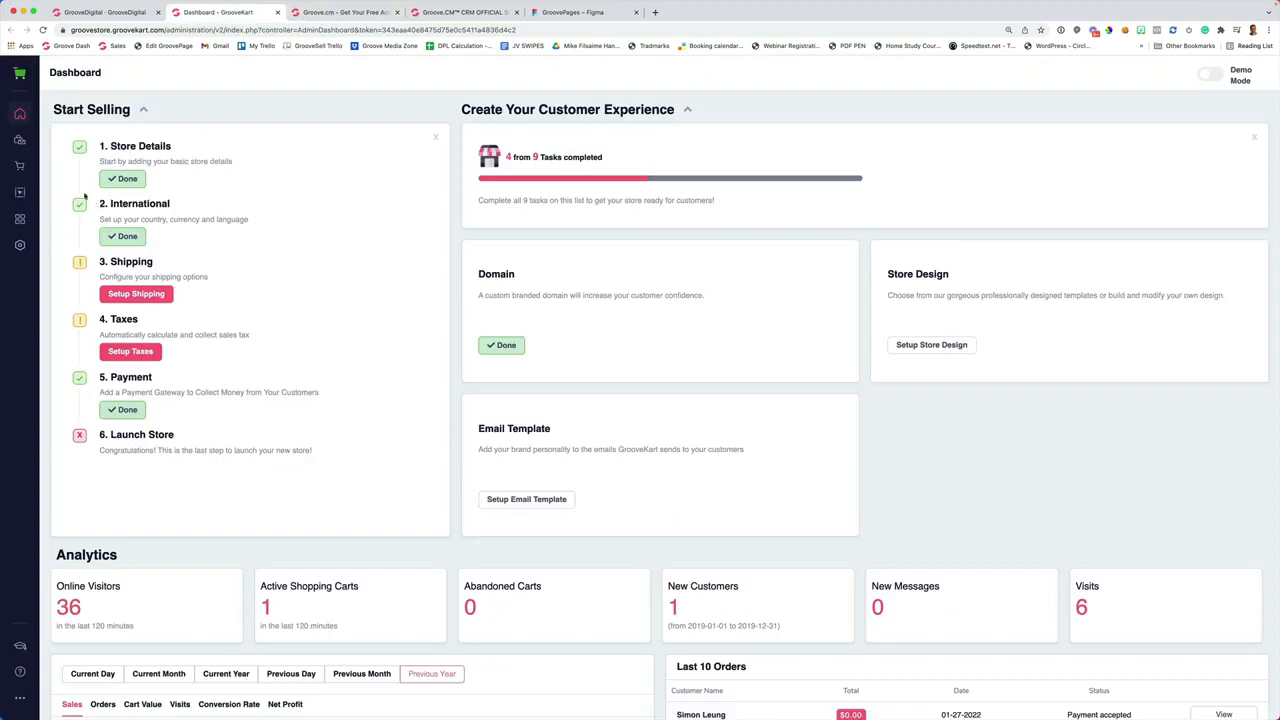
pyautogui.click(19, 141)
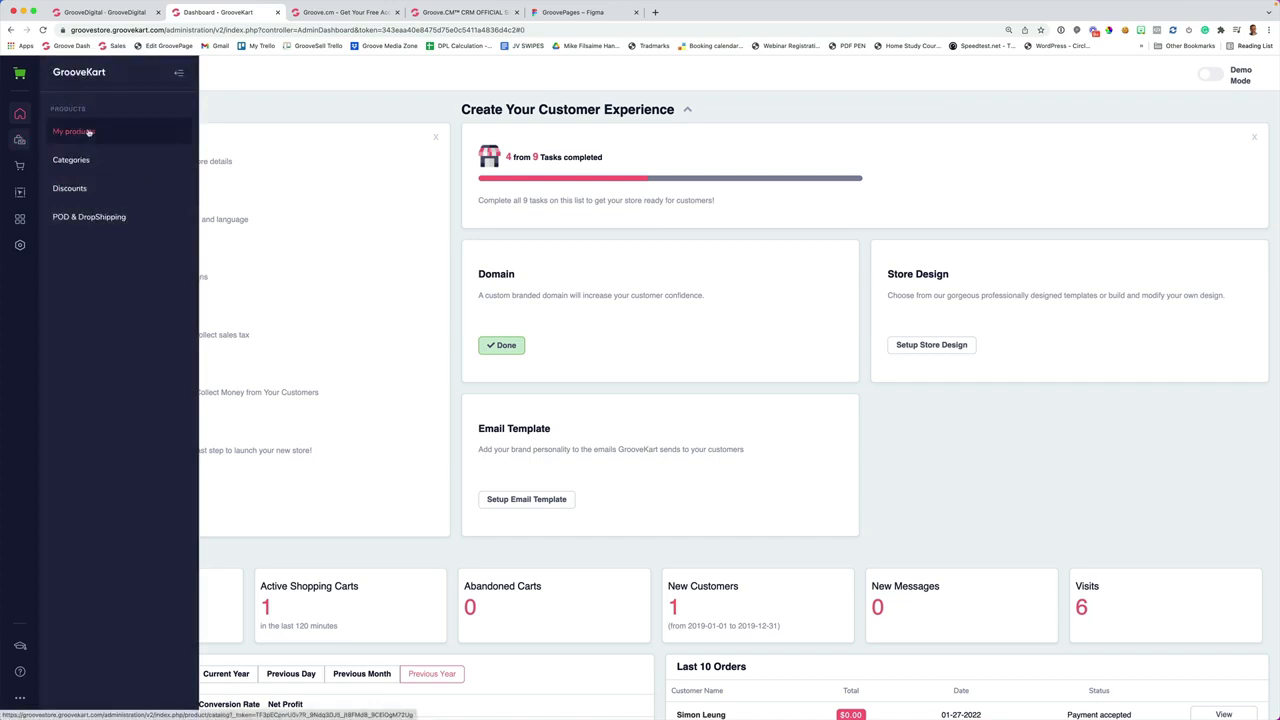
pyautogui.click(112, 219)
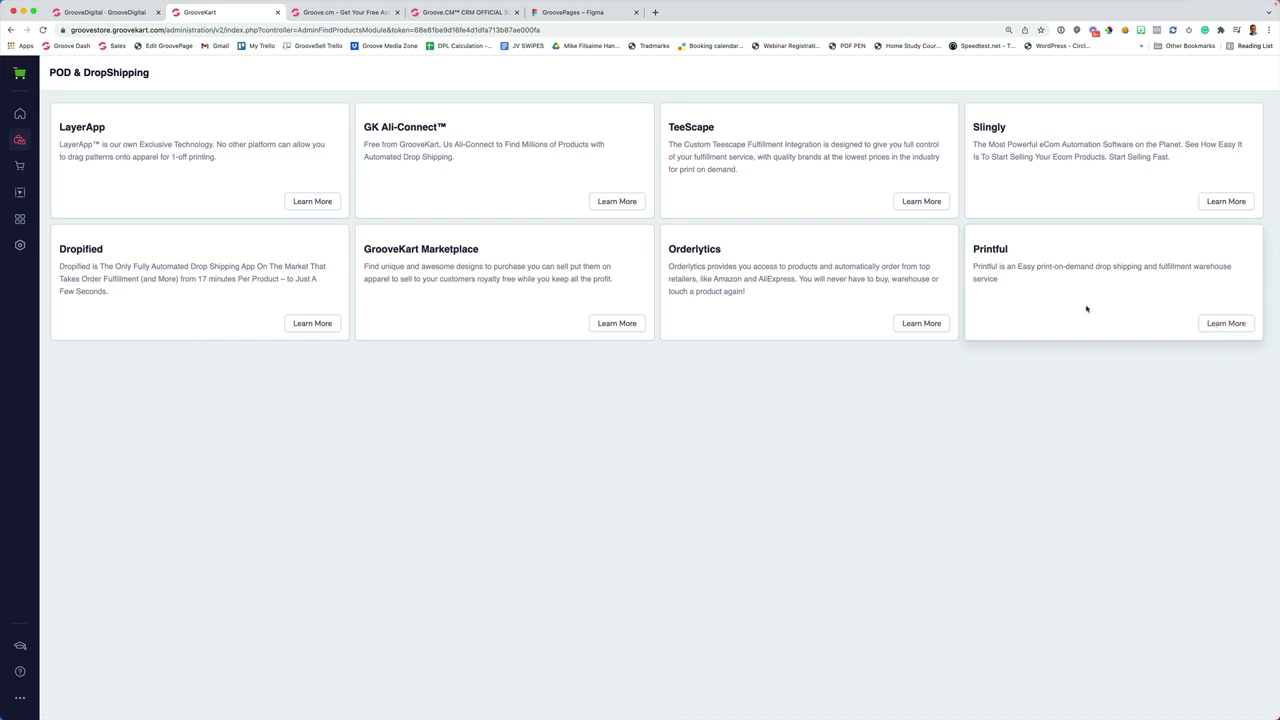
# Open the store's product list and bring up the first Sneakers product (ID 435) for editing
pyautogui.click(20, 140)
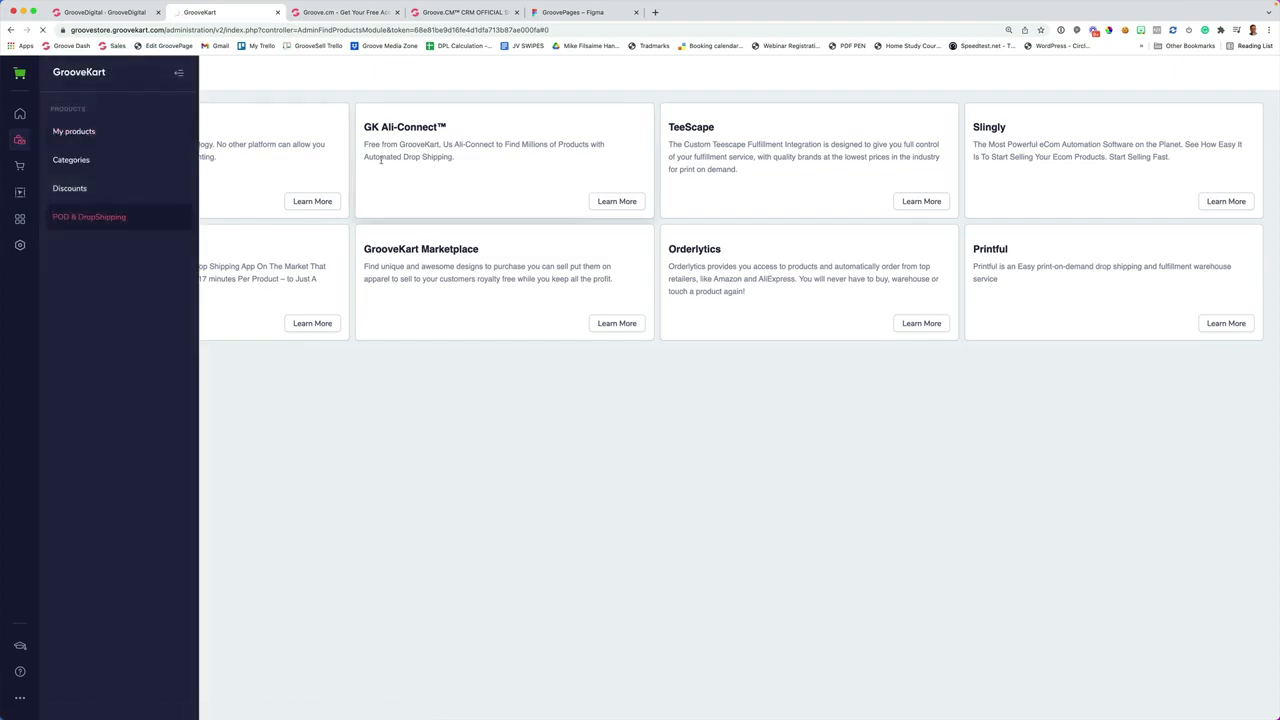
pyautogui.click(84, 133)
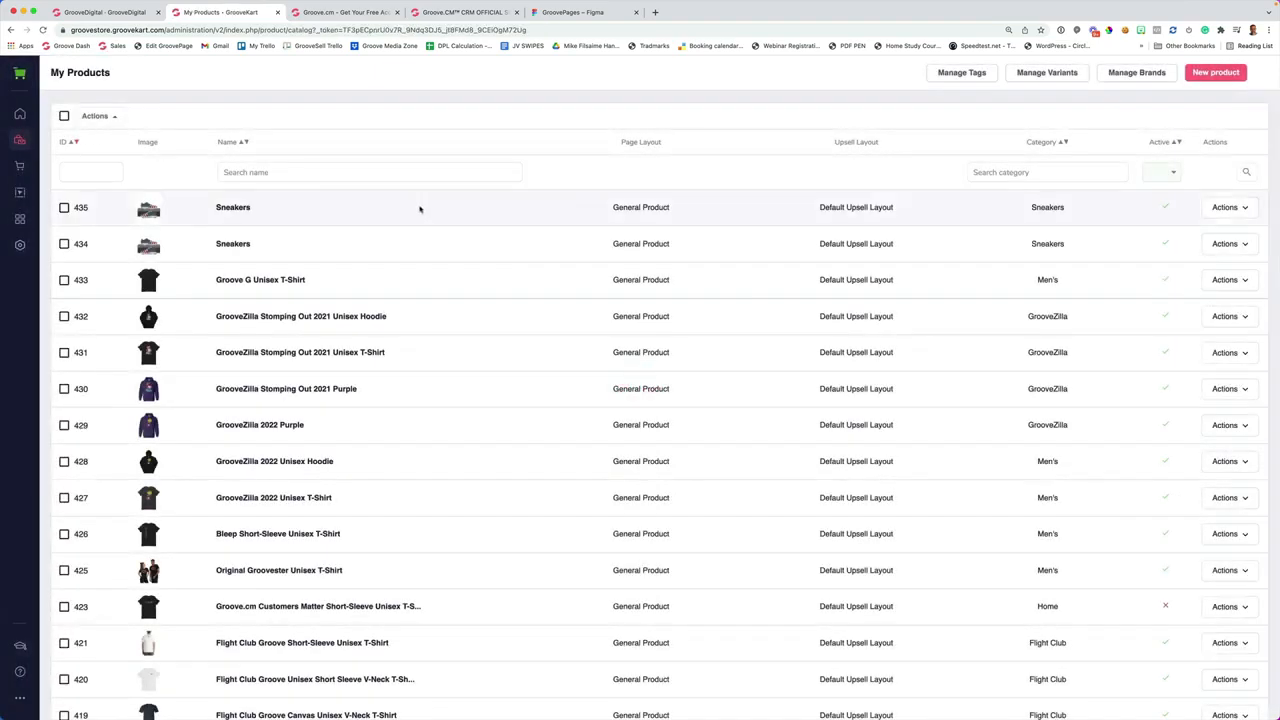
pyautogui.scroll(-1, 406, 207)
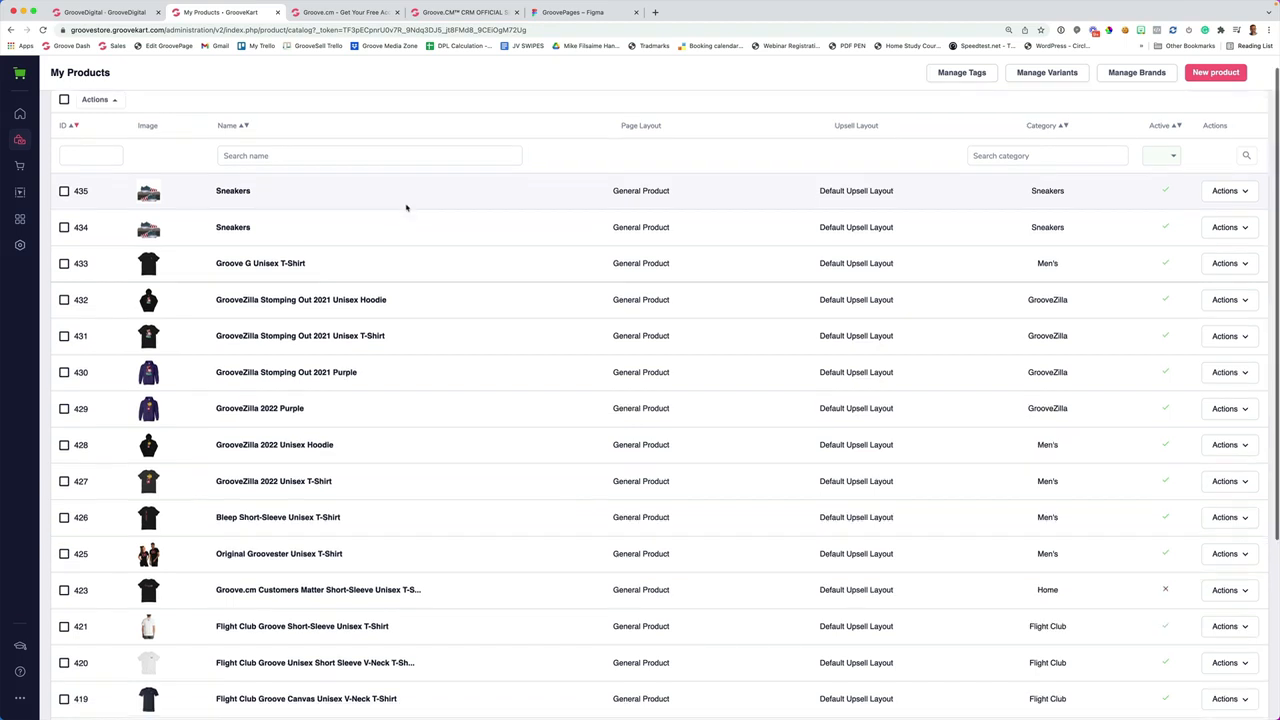
pyautogui.click(231, 194)
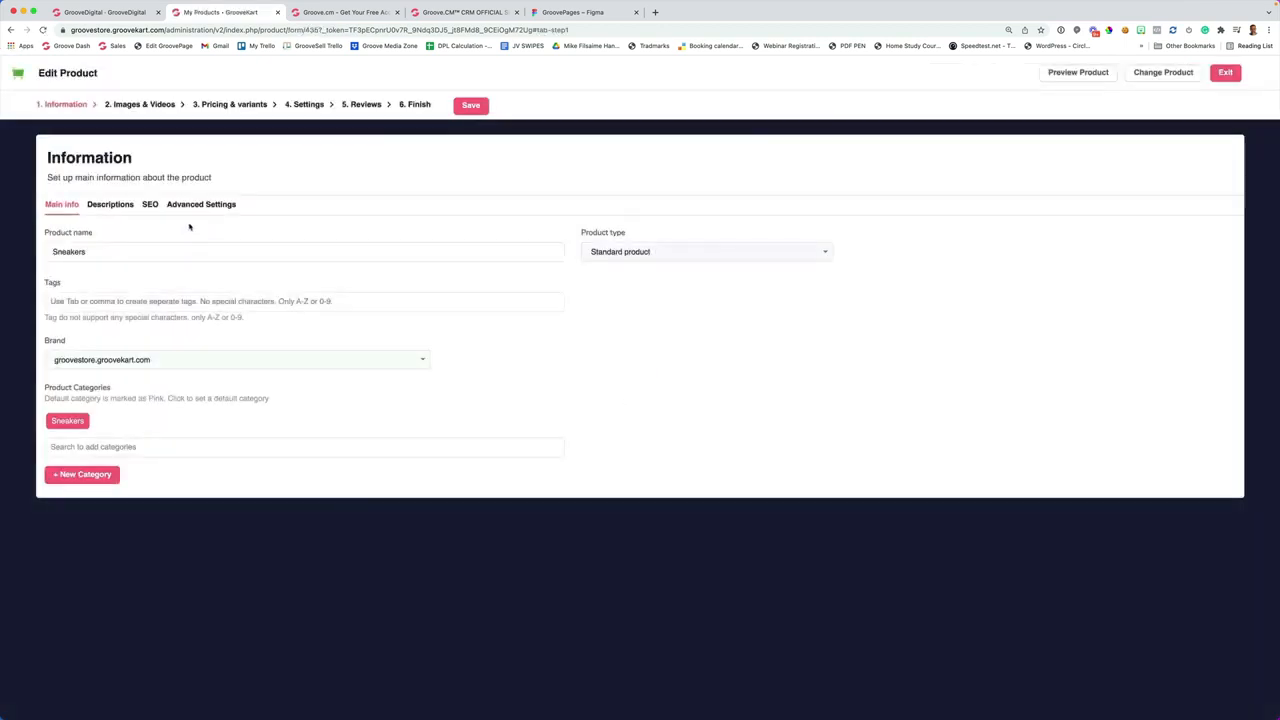
# Review the Sneakers product's images and videos and its information, including descriptions, SEO and advanced settings
pyautogui.click(138, 104)
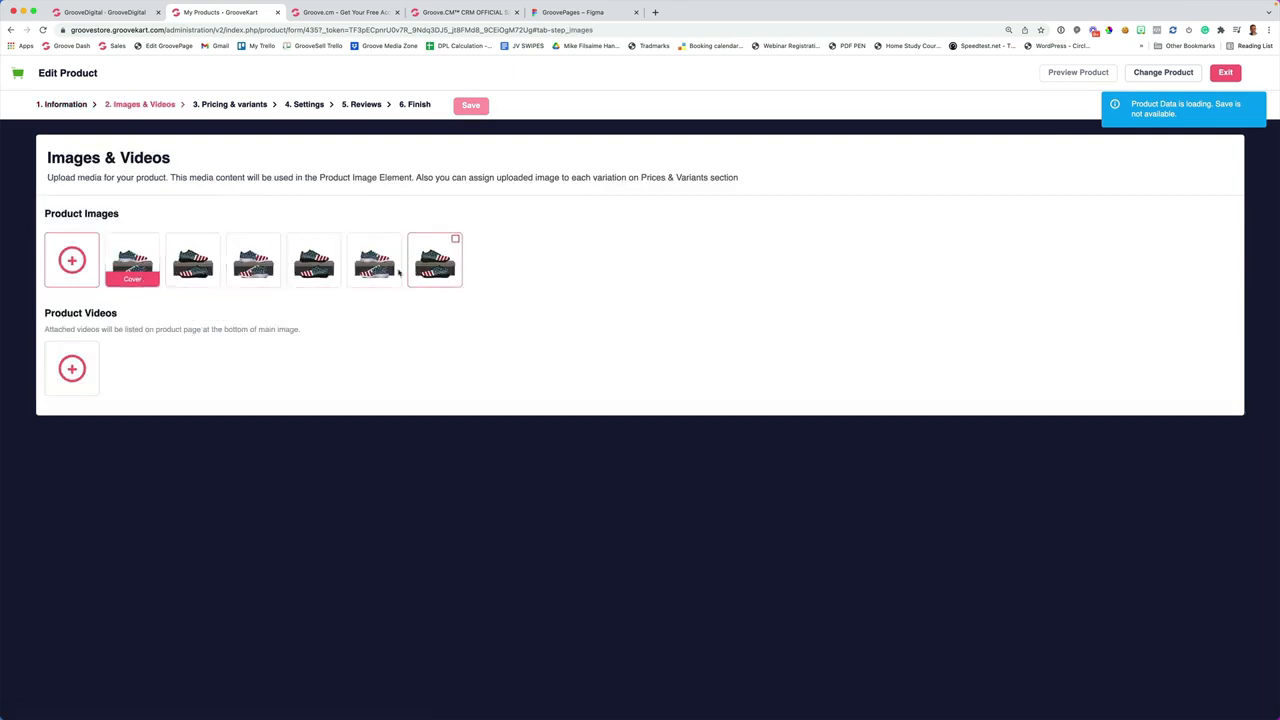
pyautogui.click(70, 104)
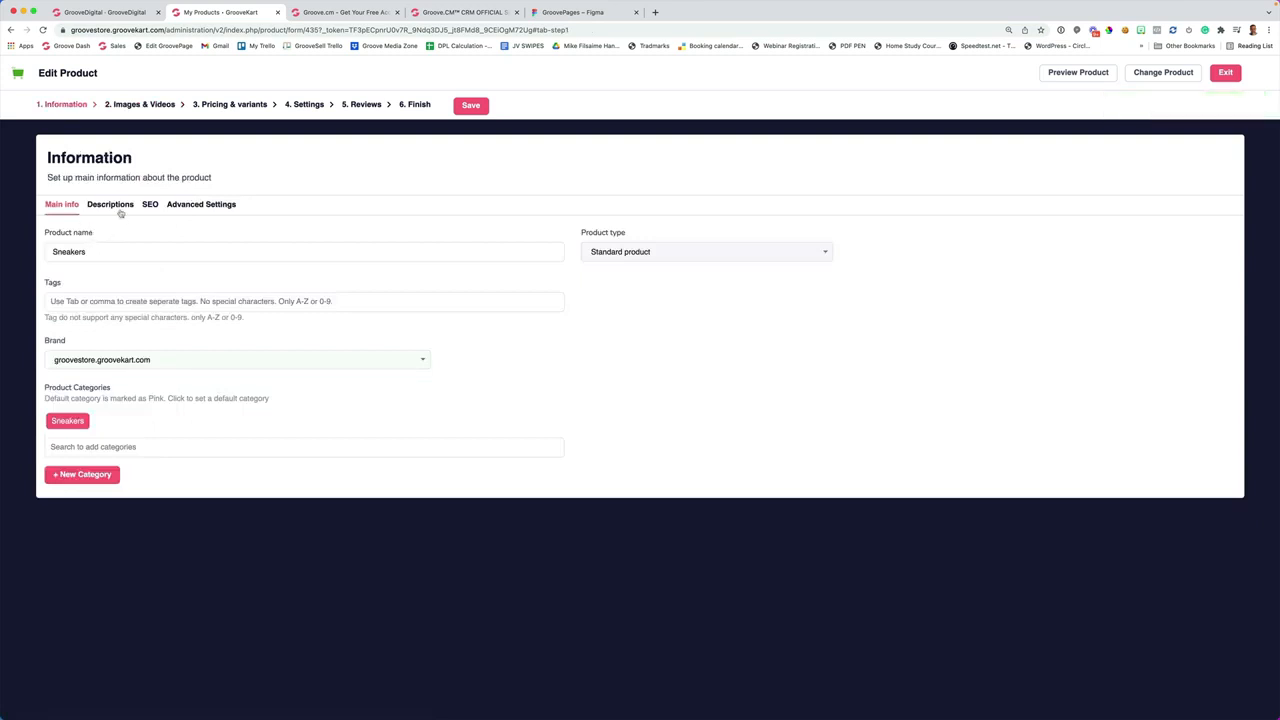
pyautogui.click(119, 209)
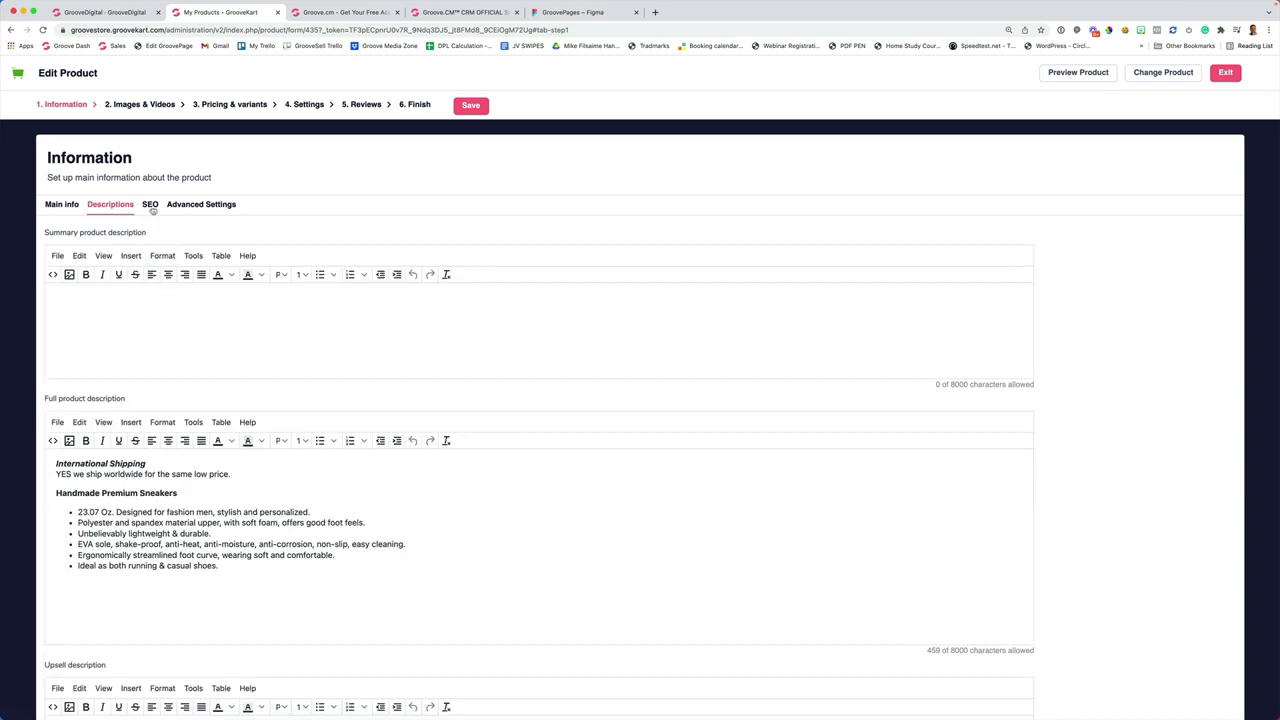
pyautogui.click(151, 208)
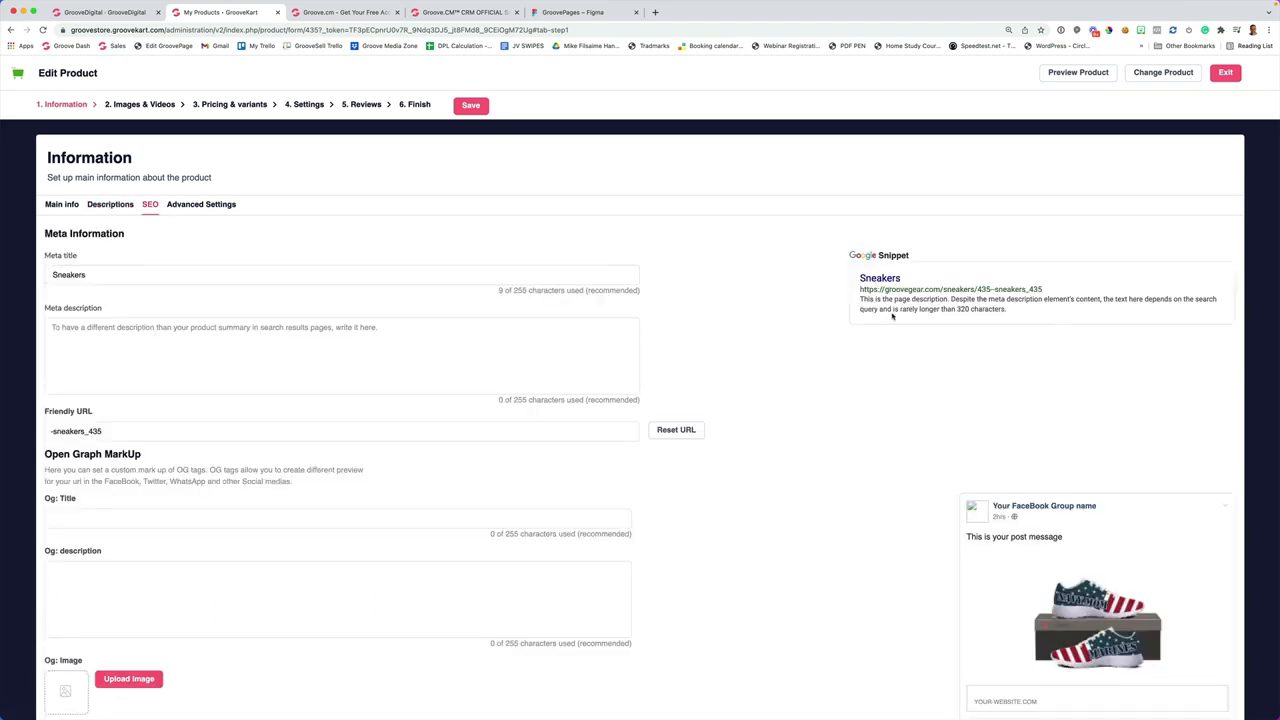
pyautogui.click(206, 208)
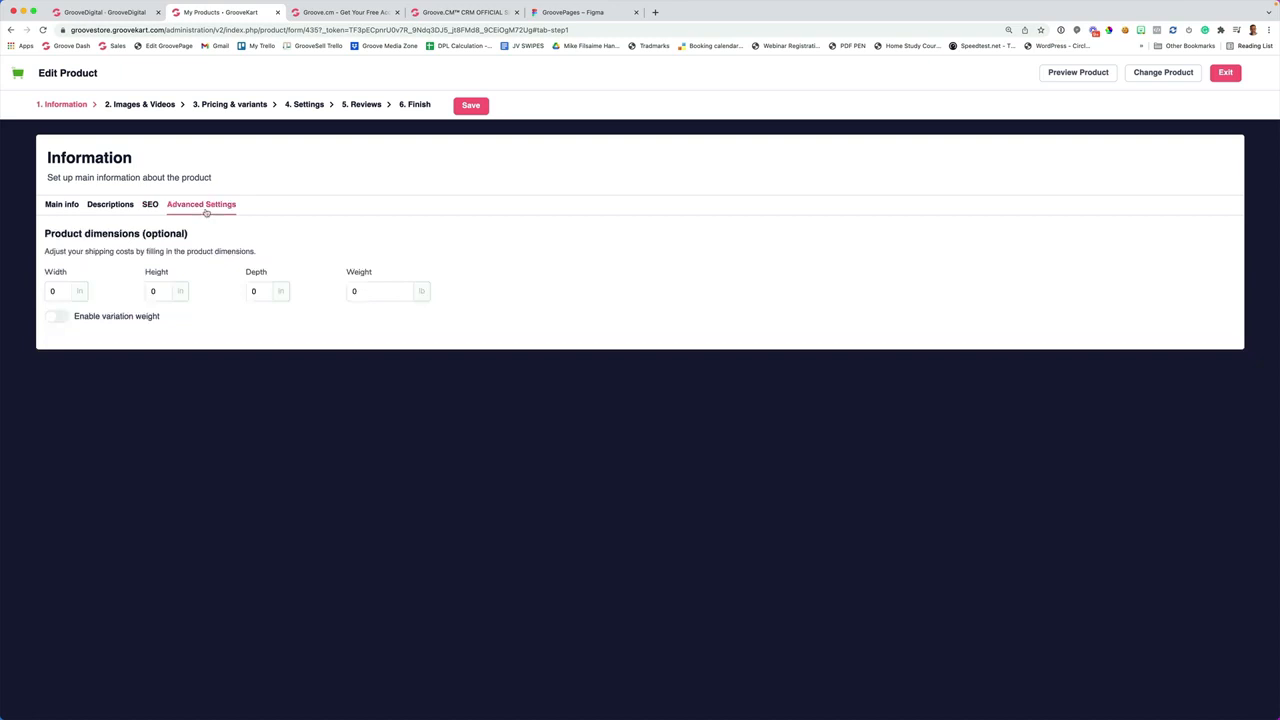
pyautogui.click(158, 108)
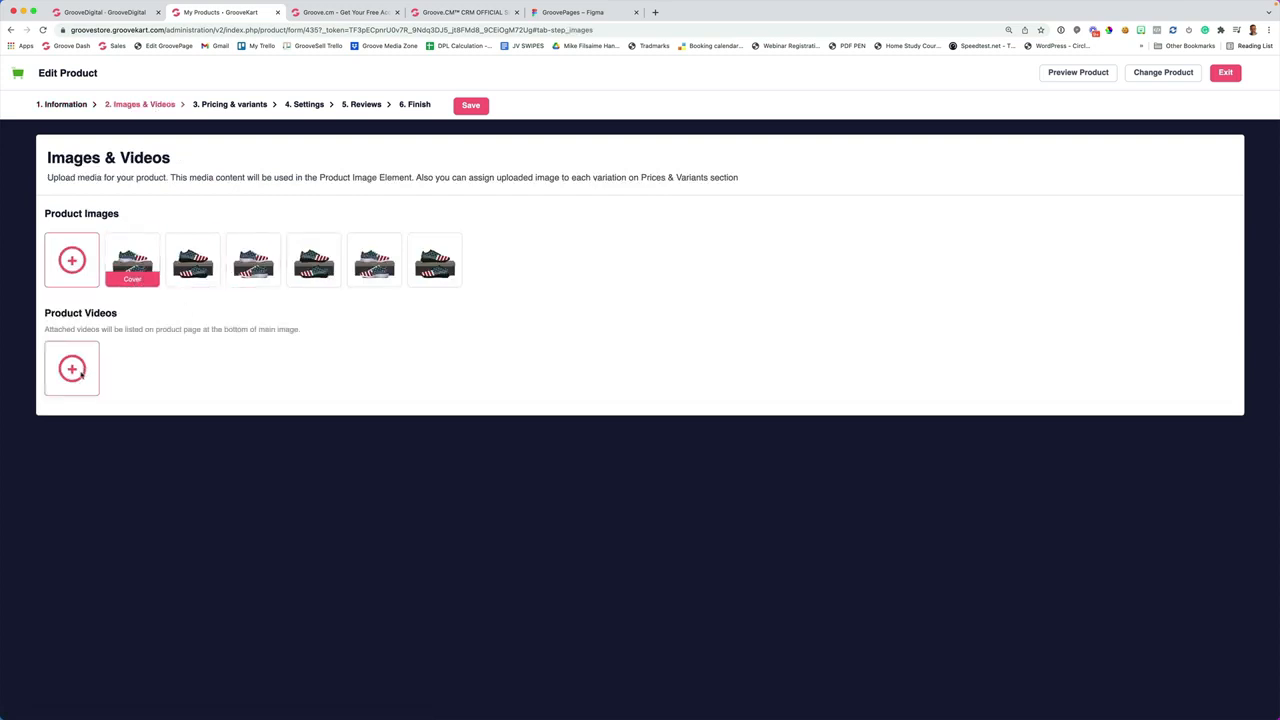
# Examine the Sneakers pricing: wholesale cost and shipping fee, the style and size variants with their prices, and quantity discounts
pyautogui.click(232, 104)
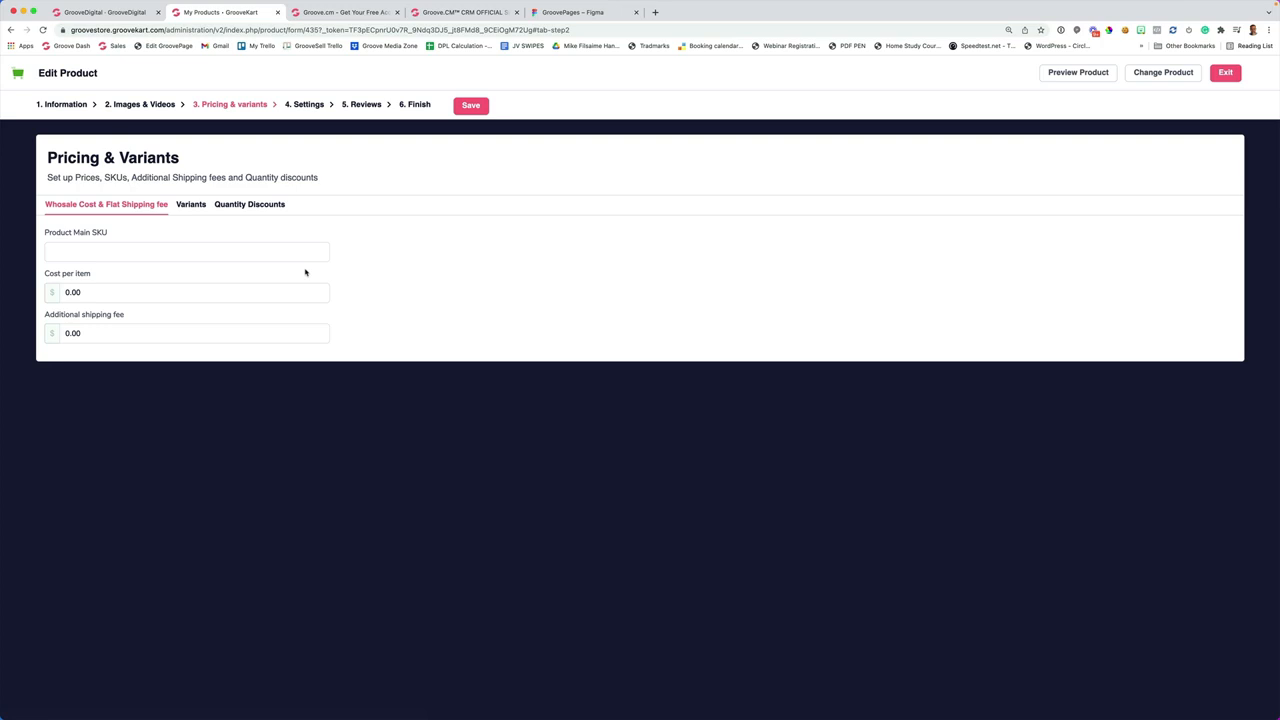
pyautogui.click(201, 205)
pyautogui.scroll(-2, 441, 350)
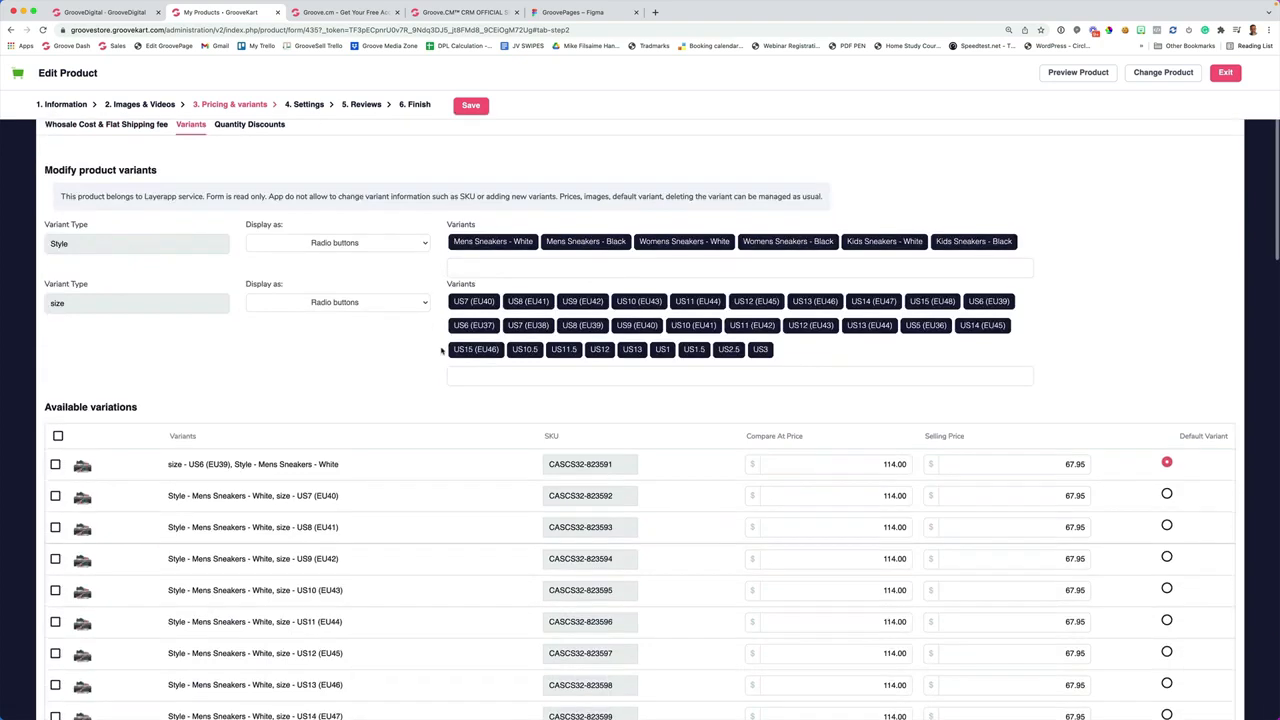
pyautogui.scroll(-3, 430, 340)
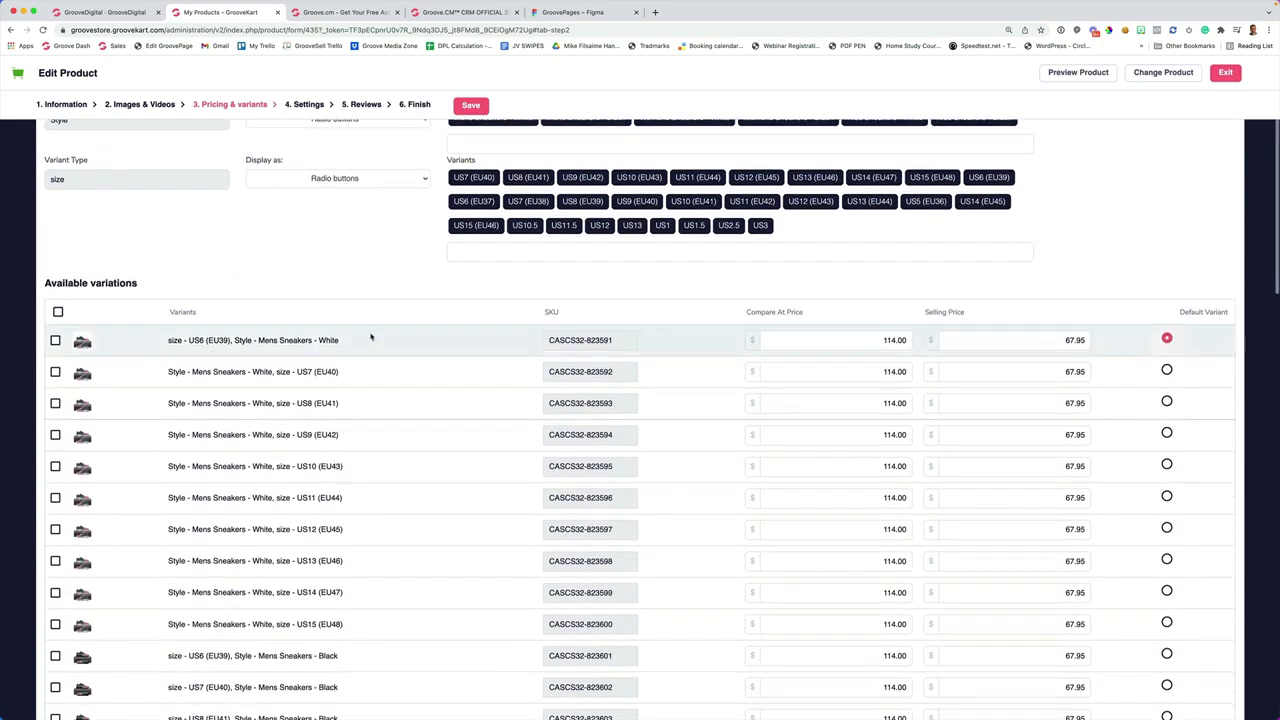
pyautogui.scroll(-6, 214, 350)
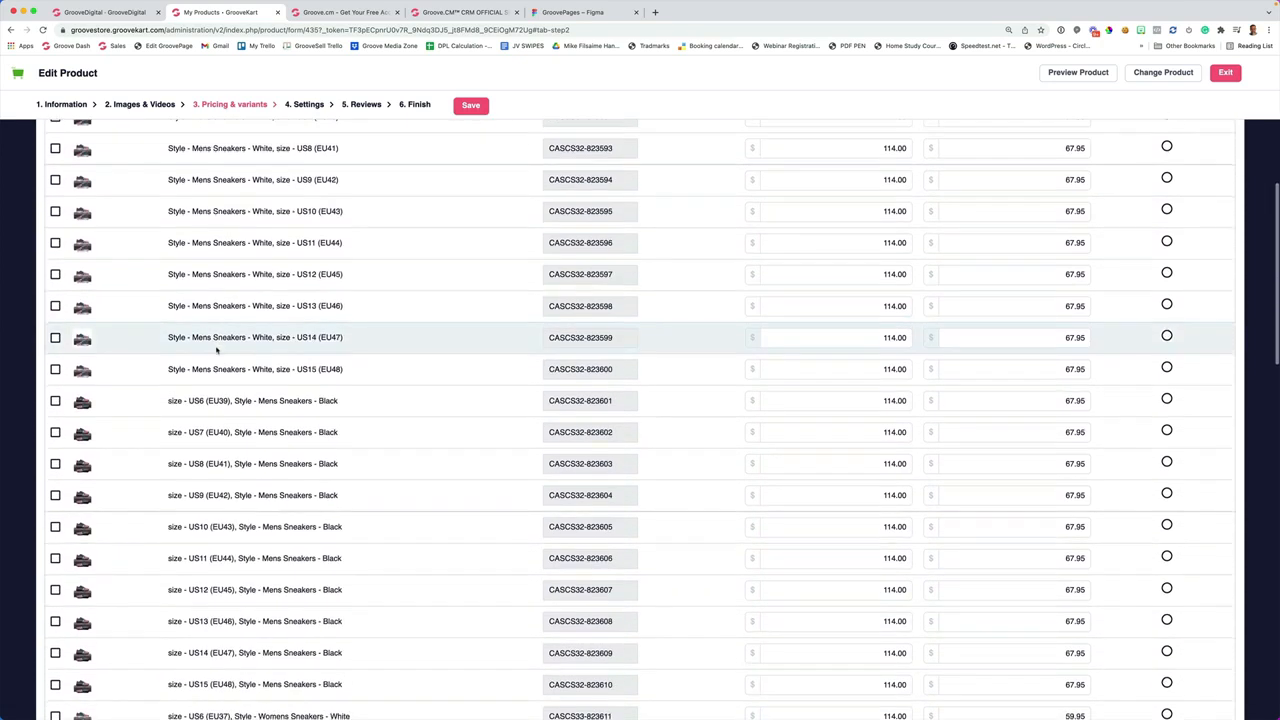
pyautogui.scroll(4, 216, 350)
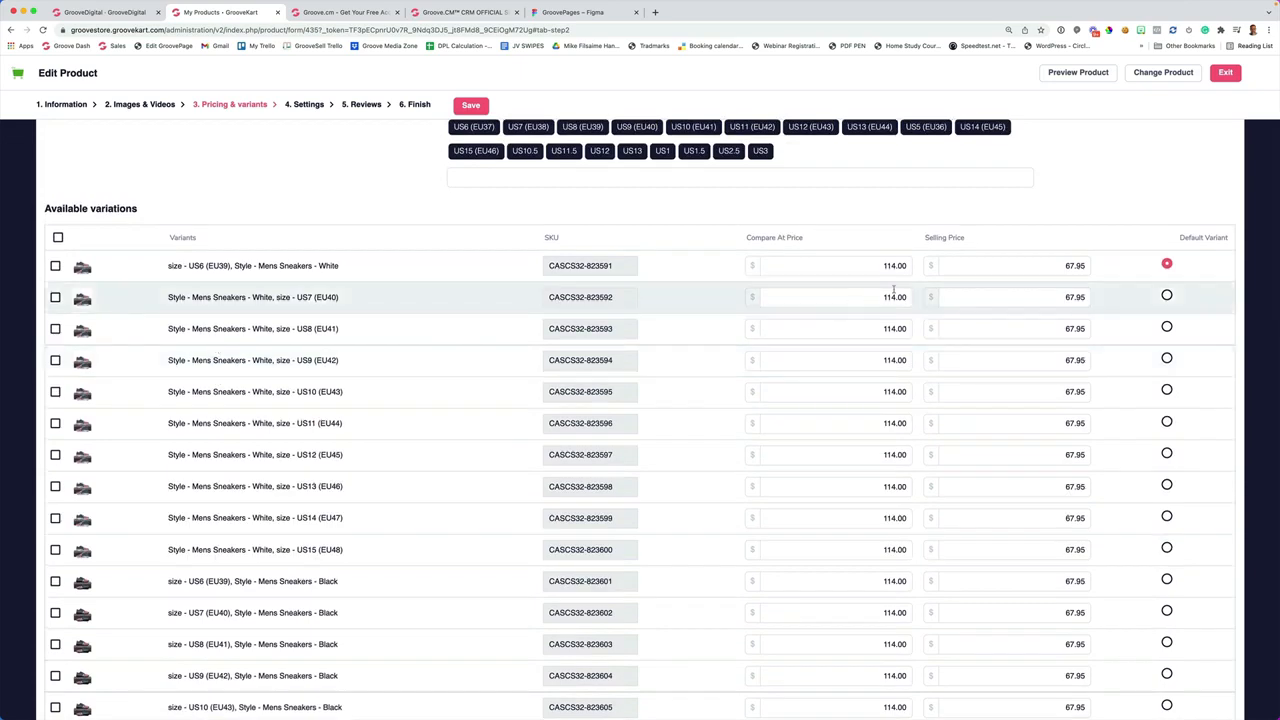
pyautogui.scroll(-2, 918, 330)
pyautogui.scroll(5, 916, 359)
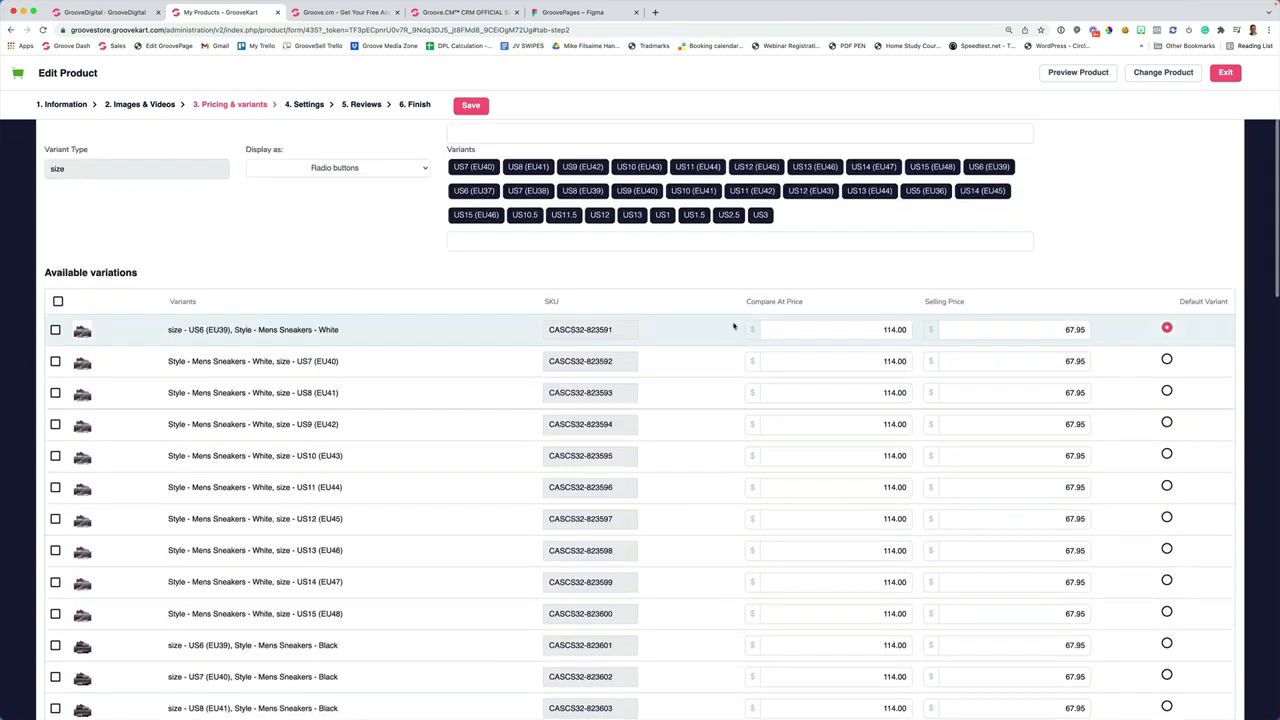
pyautogui.click(258, 202)
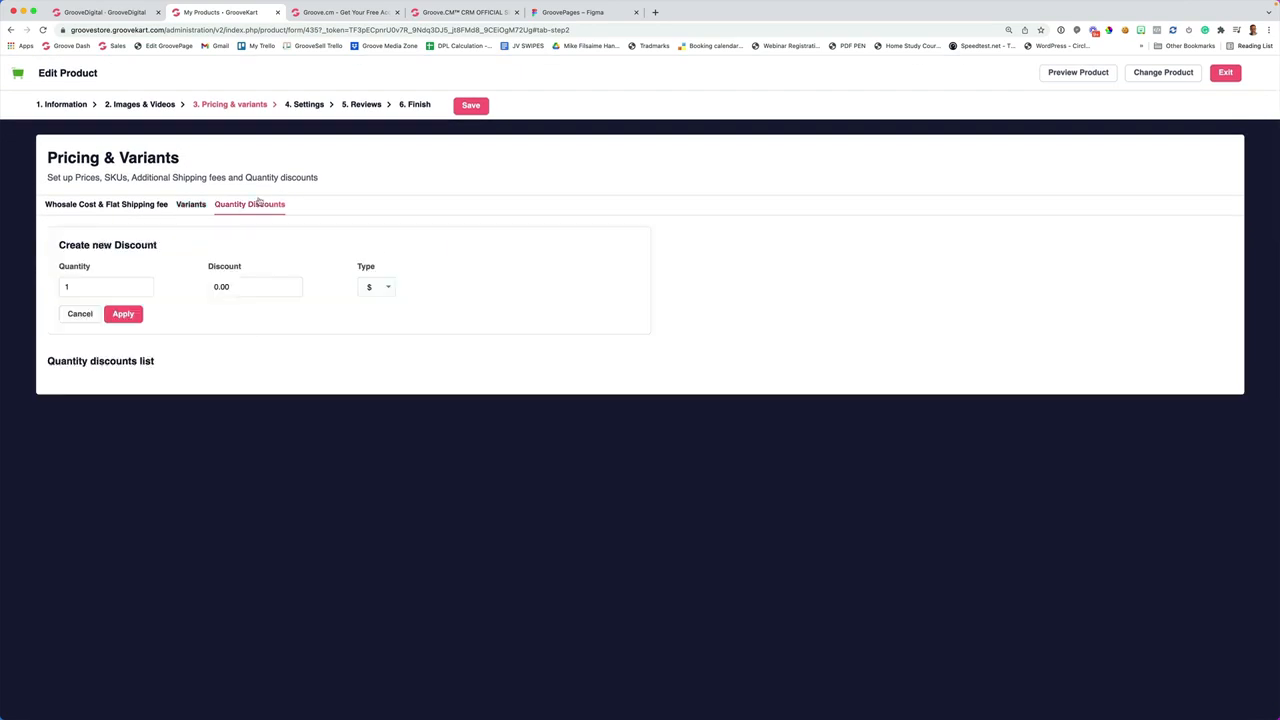
# Look through the product's page layout, one-click upsell, bump product and bundle settings, and save the product
pyautogui.click(305, 105)
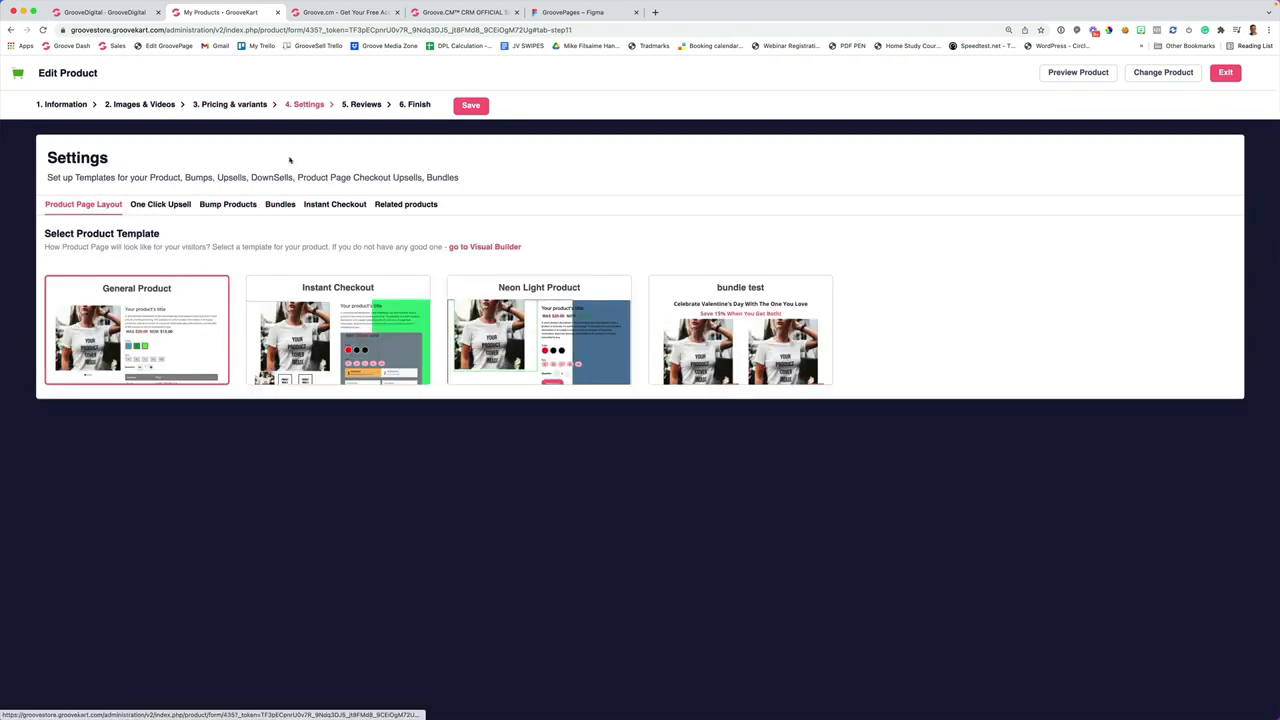
pyautogui.click(155, 206)
pyautogui.click(229, 205)
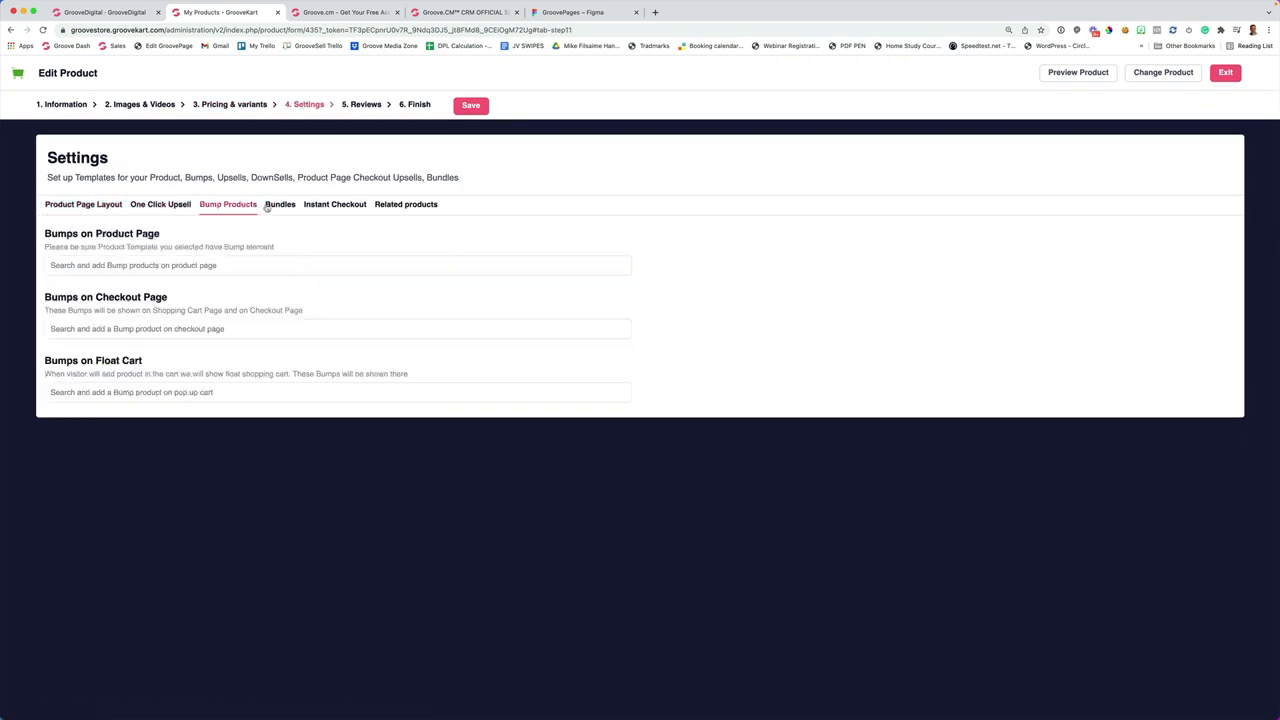
pyautogui.click(280, 206)
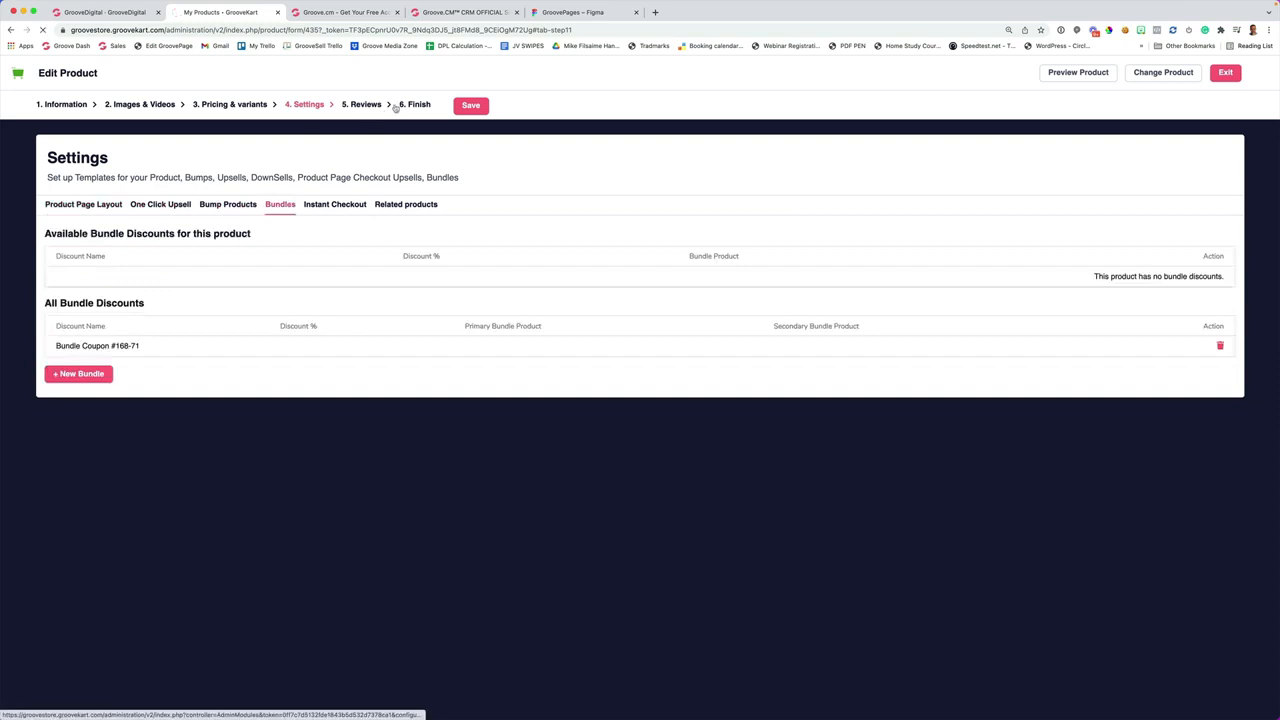
pyautogui.click(470, 106)
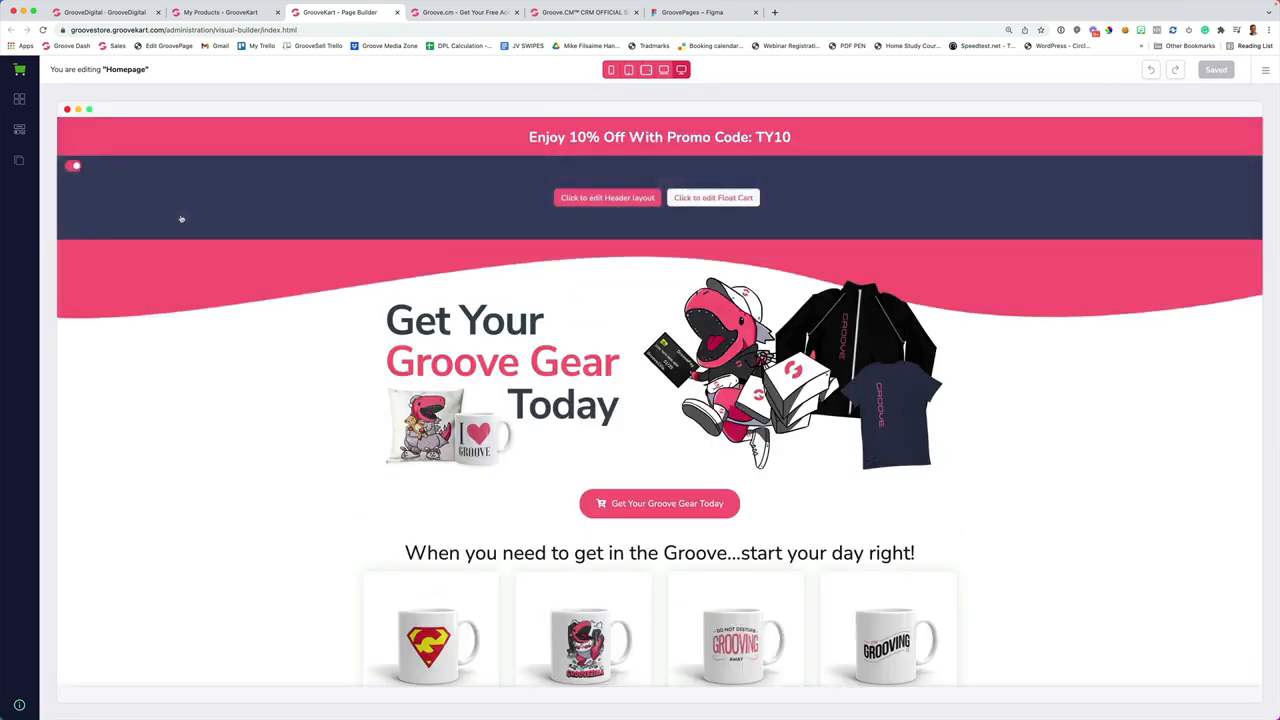
# Inspect the style options of the hero image and the "When you need to get in the Groove" heading on the homepage in the page builder
pyautogui.click(398, 328)
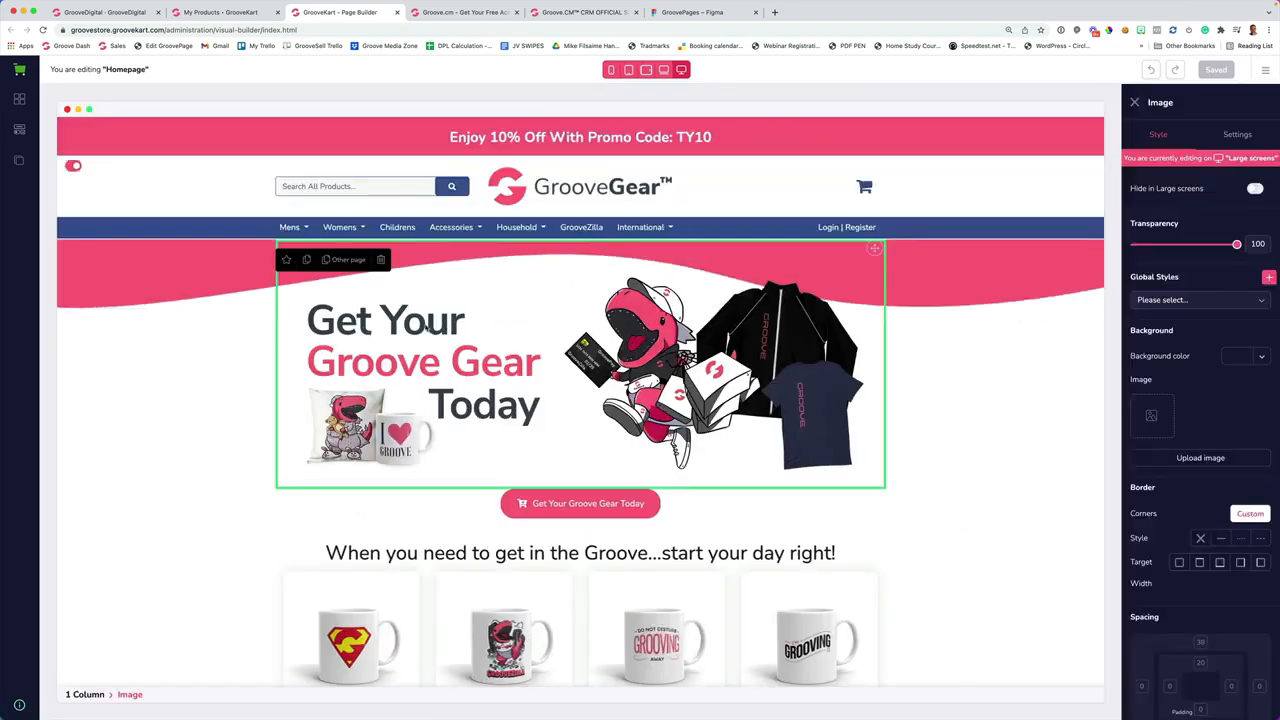
pyautogui.click(1134, 102)
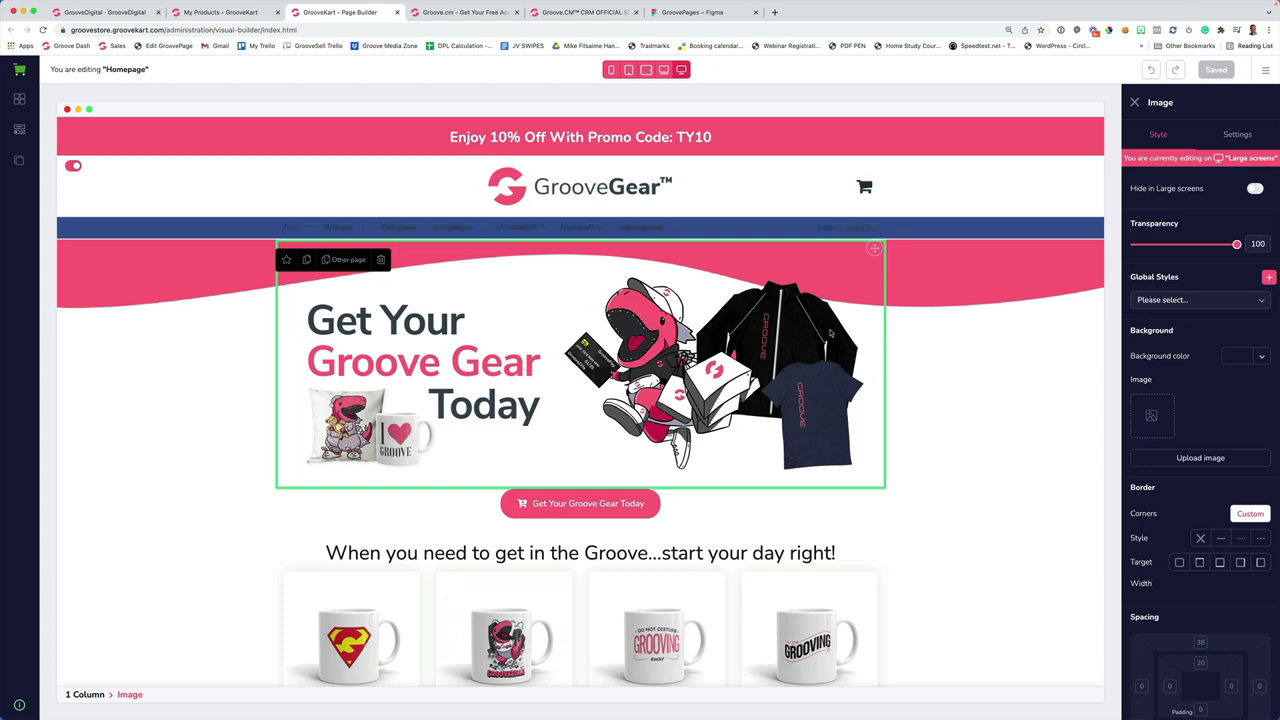
pyautogui.scroll(-2, 254, 230)
pyautogui.scroll(-3, 254, 230)
pyautogui.click(585, 208)
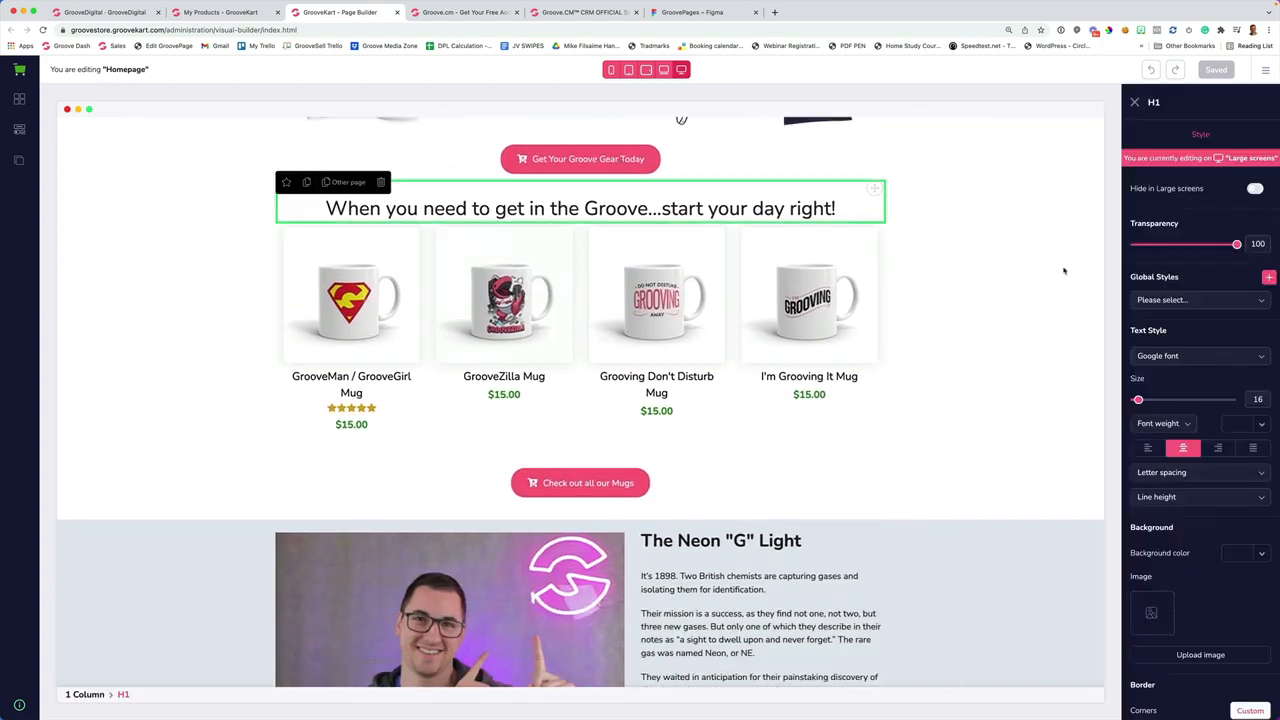
pyautogui.moveTo(1147, 406)
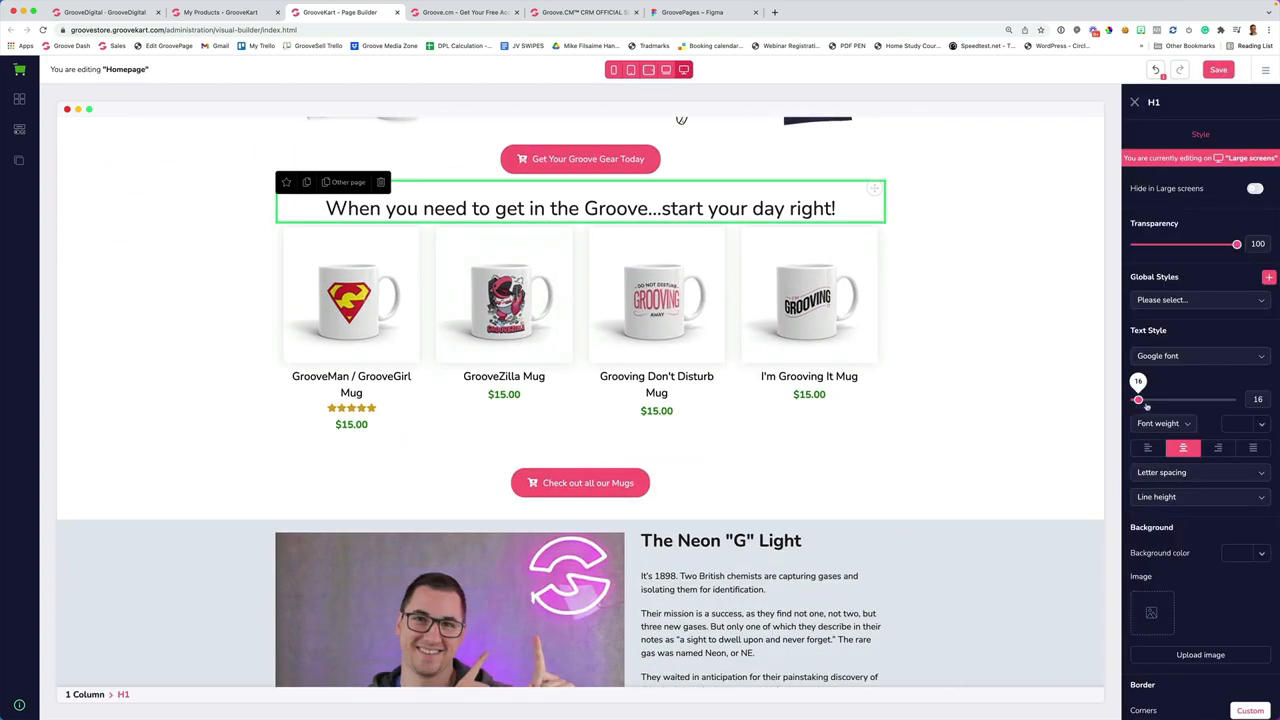
pyautogui.scroll(-2, 1143, 404)
pyautogui.scroll(-3, 106, 143)
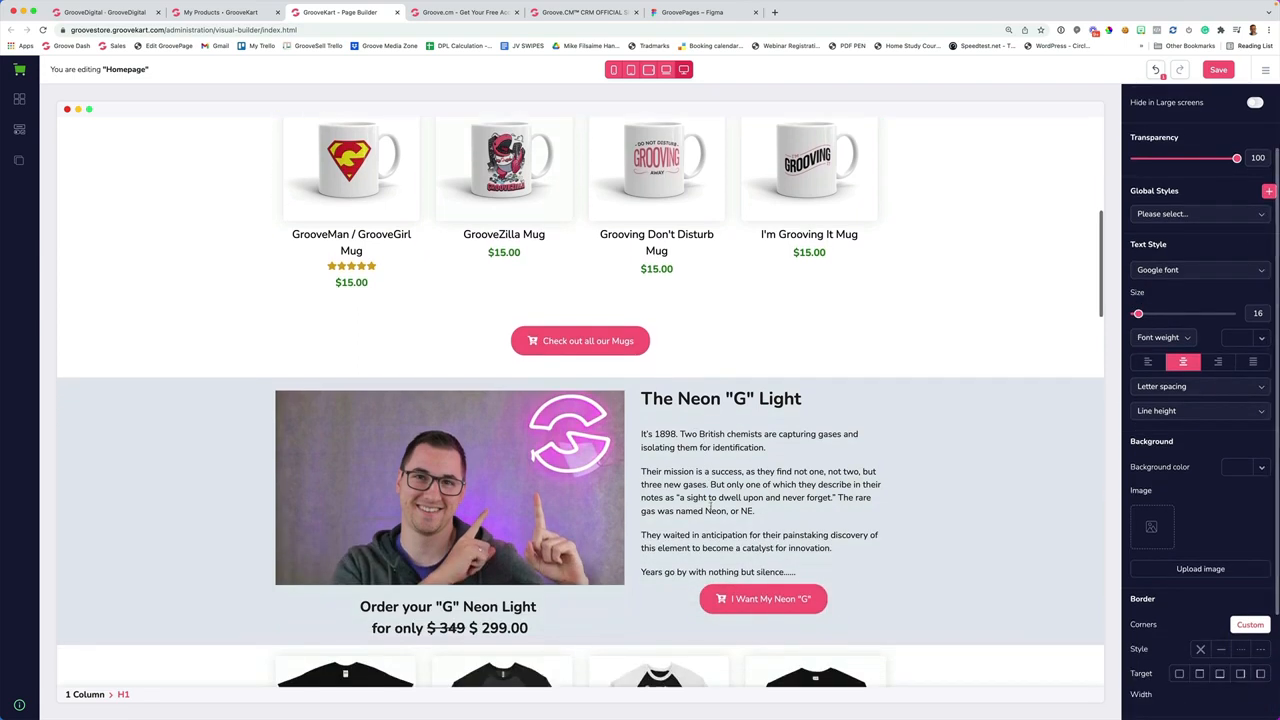
# Browse the page builder's template blocks, previewing the Baby group, and check the designed blocks
pyautogui.click(19, 99)
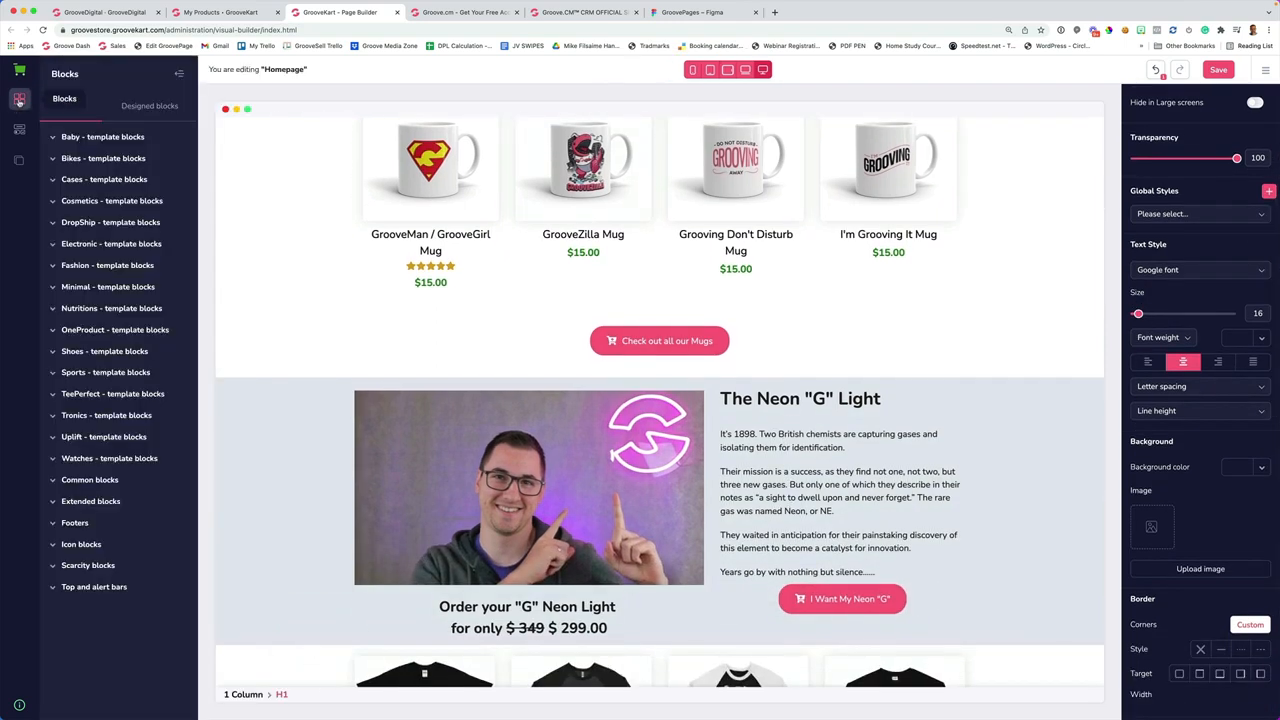
pyautogui.click(80, 140)
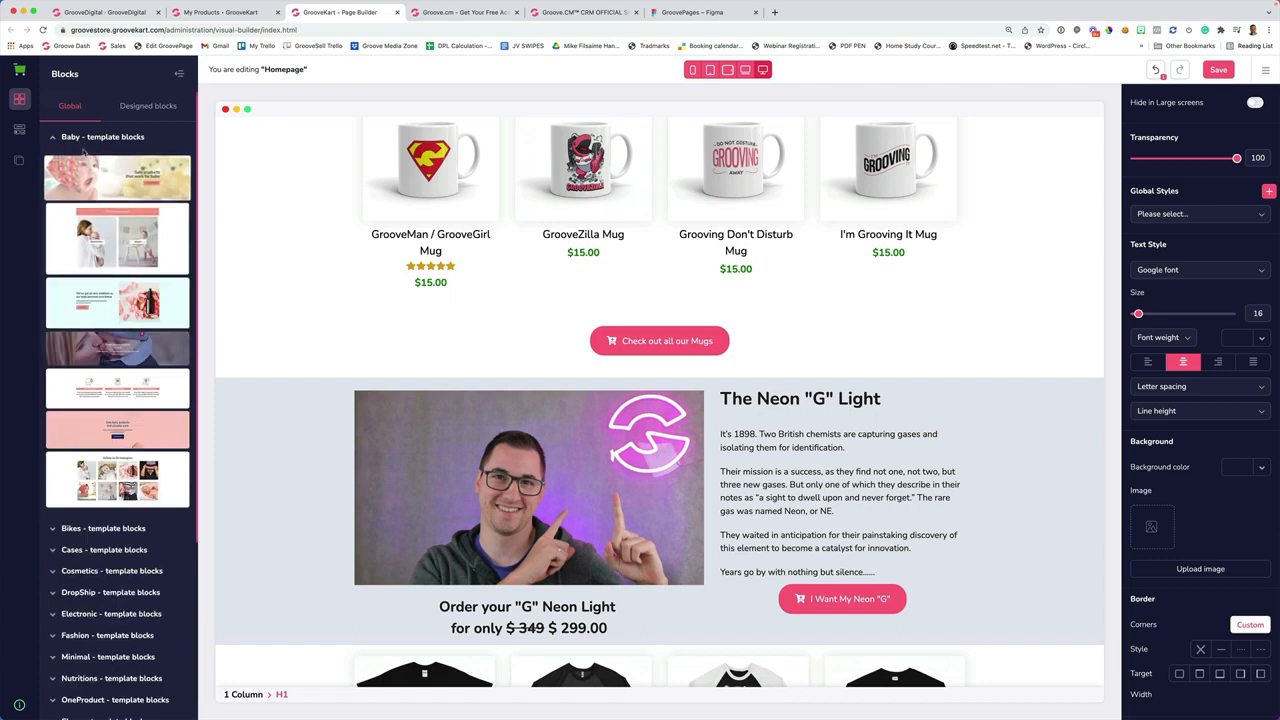
pyautogui.click(102, 139)
pyautogui.click(144, 110)
# Check the builder's available elements, including the Text group, and open the Category page from the store's pages
pyautogui.click(19, 132)
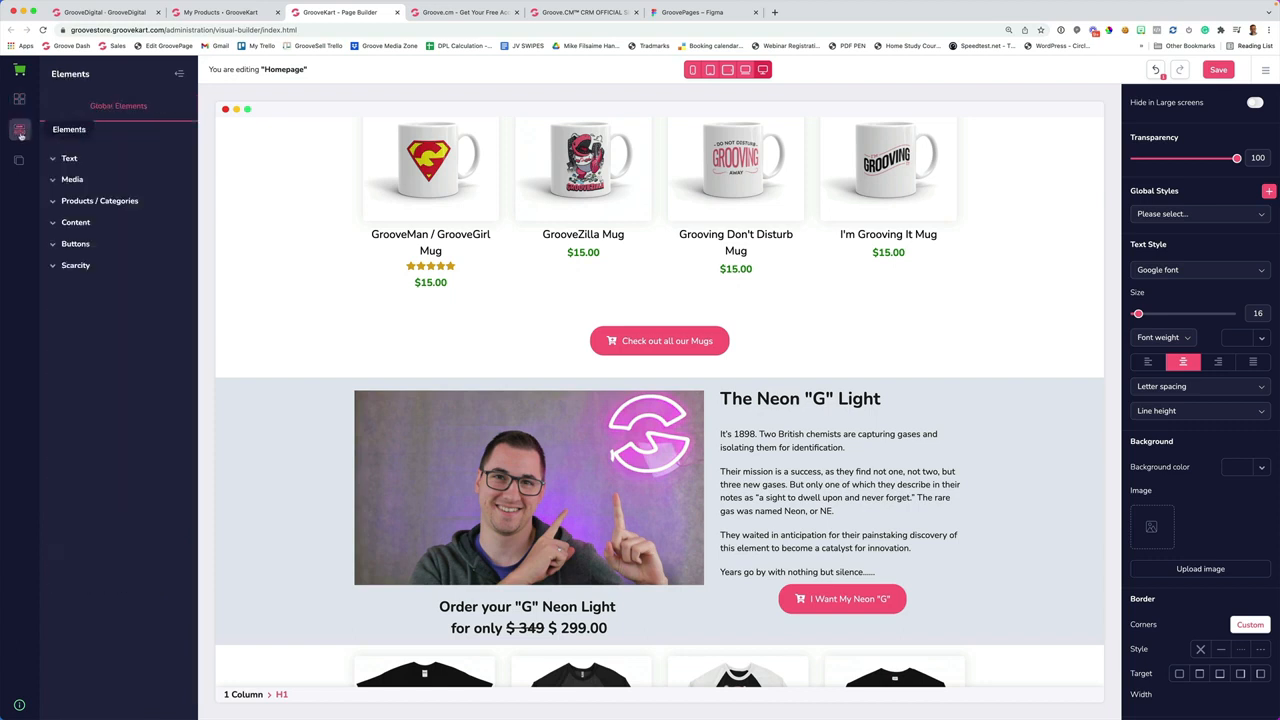
pyautogui.click(68, 162)
pyautogui.click(68, 162)
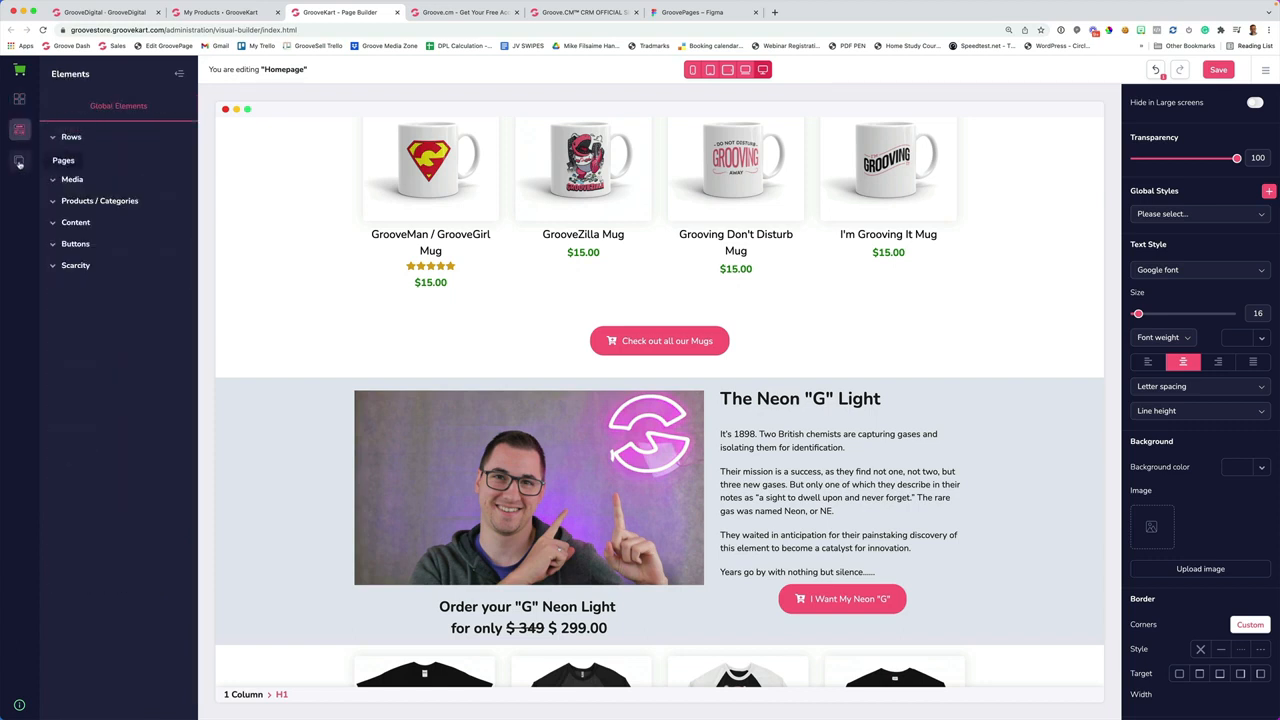
pyautogui.click(22, 164)
pyautogui.scroll(-2, 102, 286)
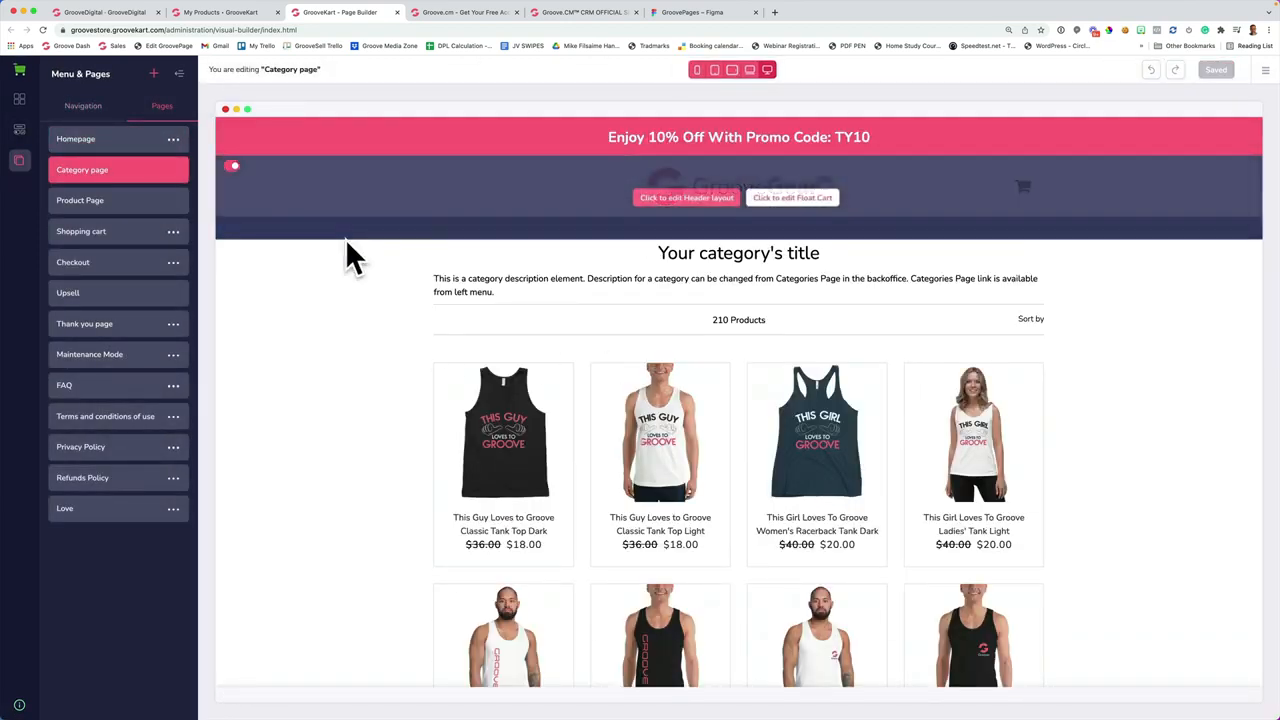
# Open the General Product page layout and inspect its short description and long description elements
pyautogui.click(150, 200)
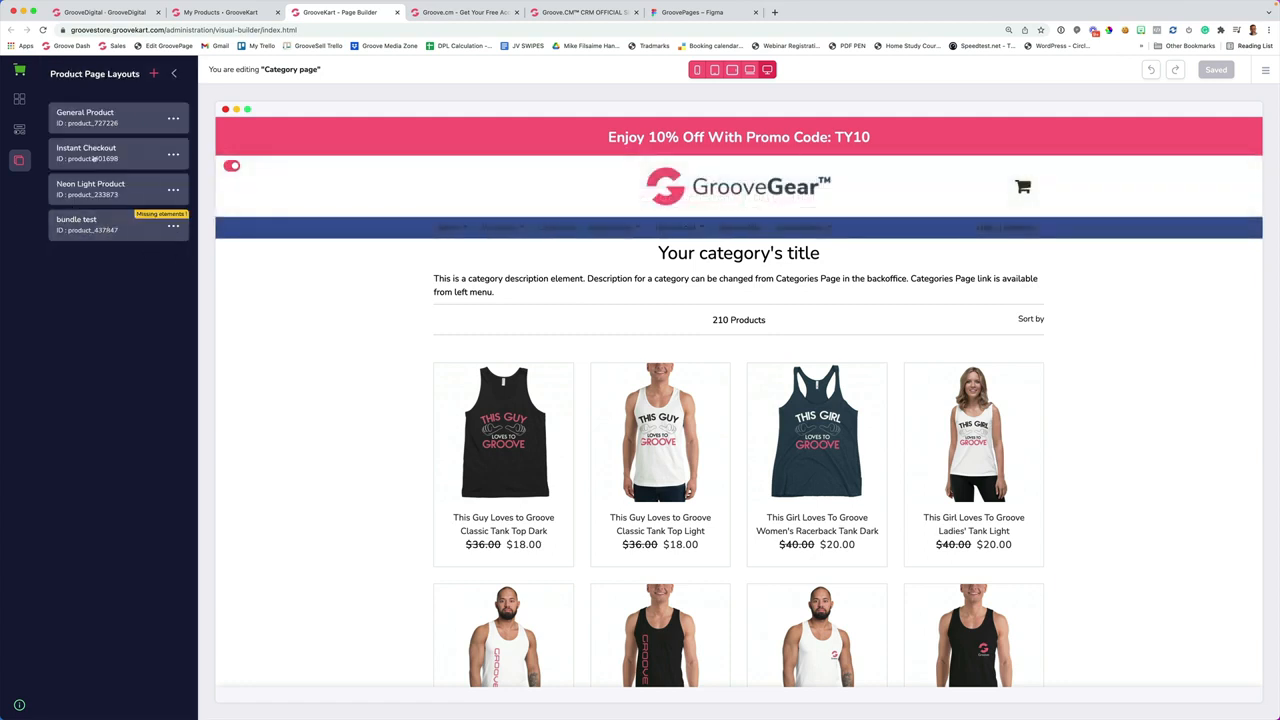
pyautogui.click(90, 117)
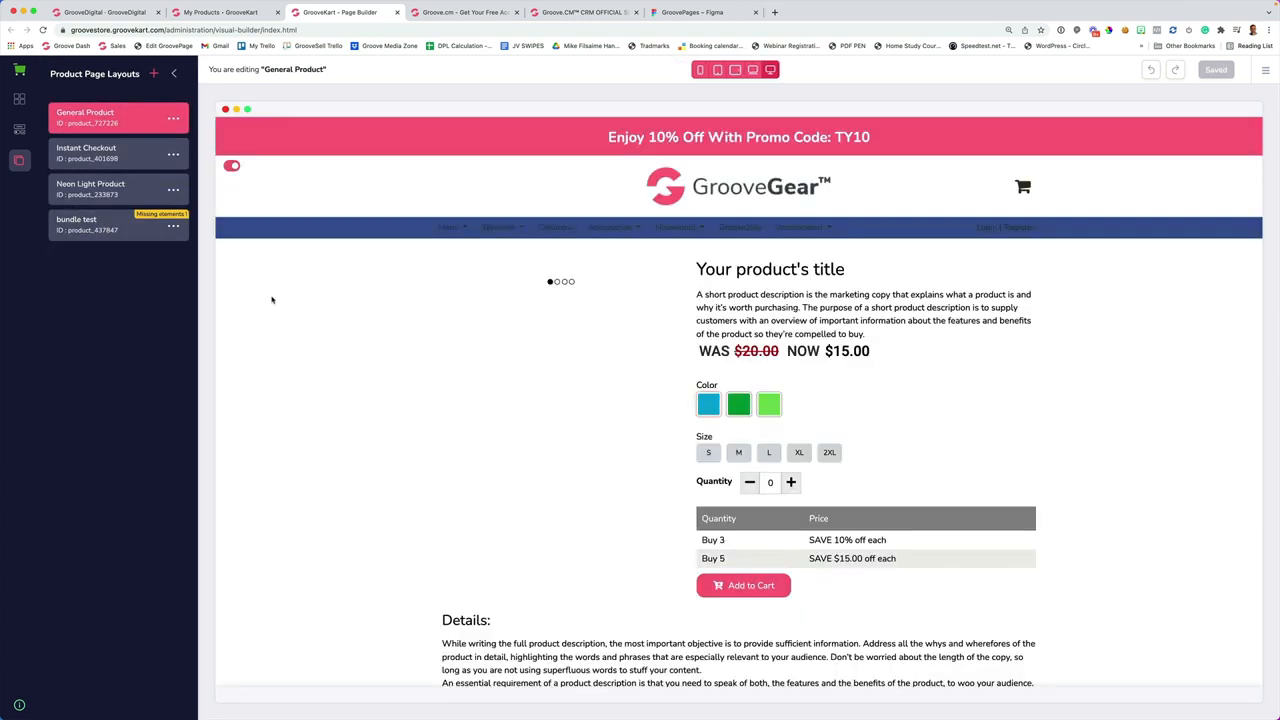
pyautogui.click(761, 317)
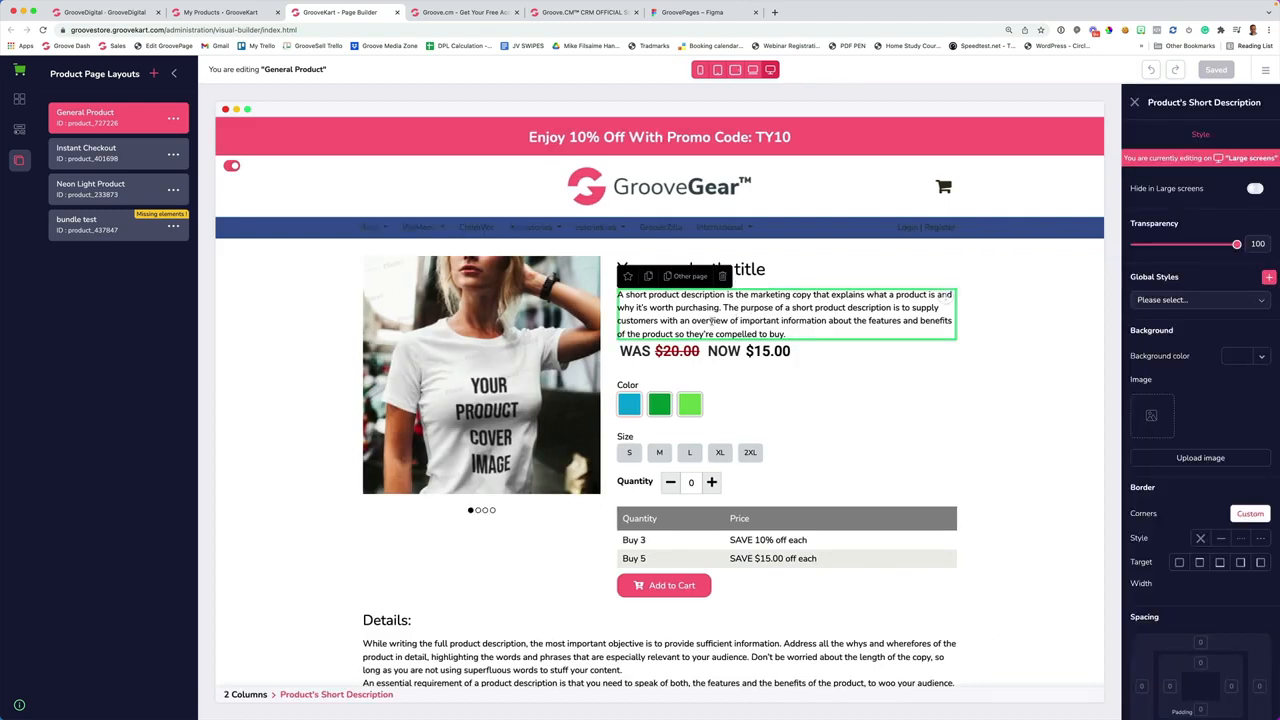
pyautogui.scroll(-5, 714, 320)
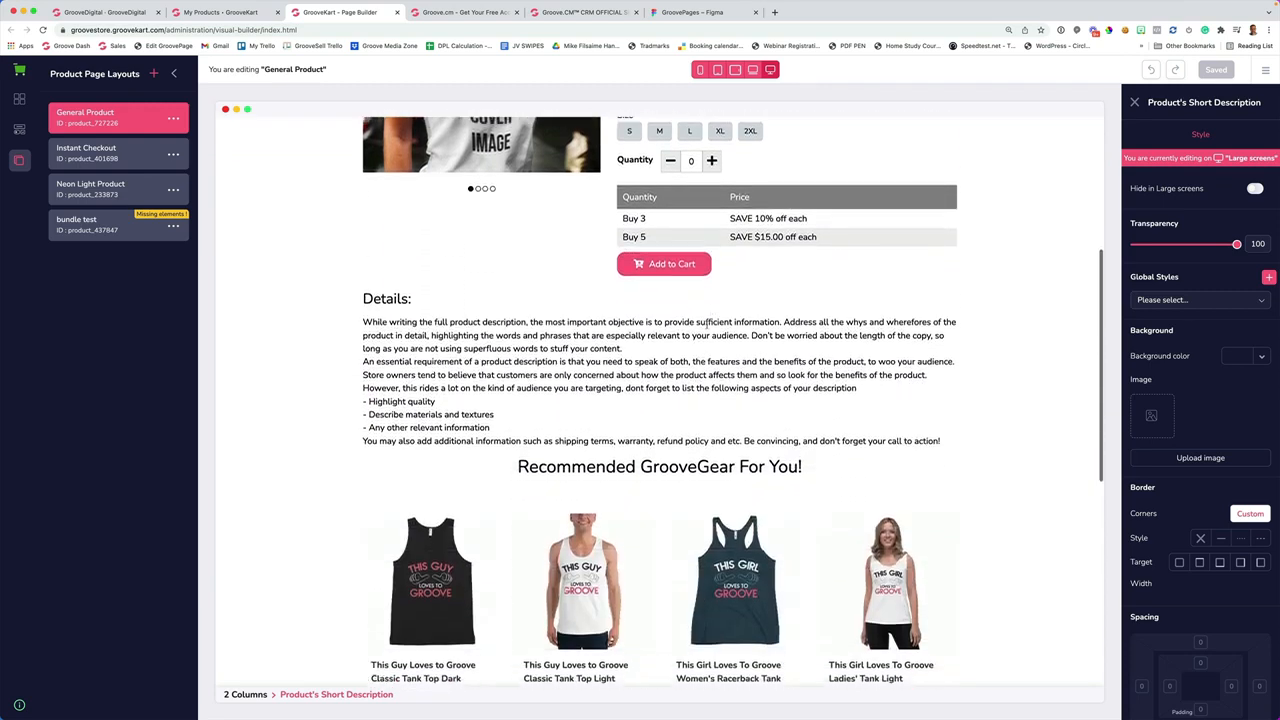
pyautogui.click(485, 373)
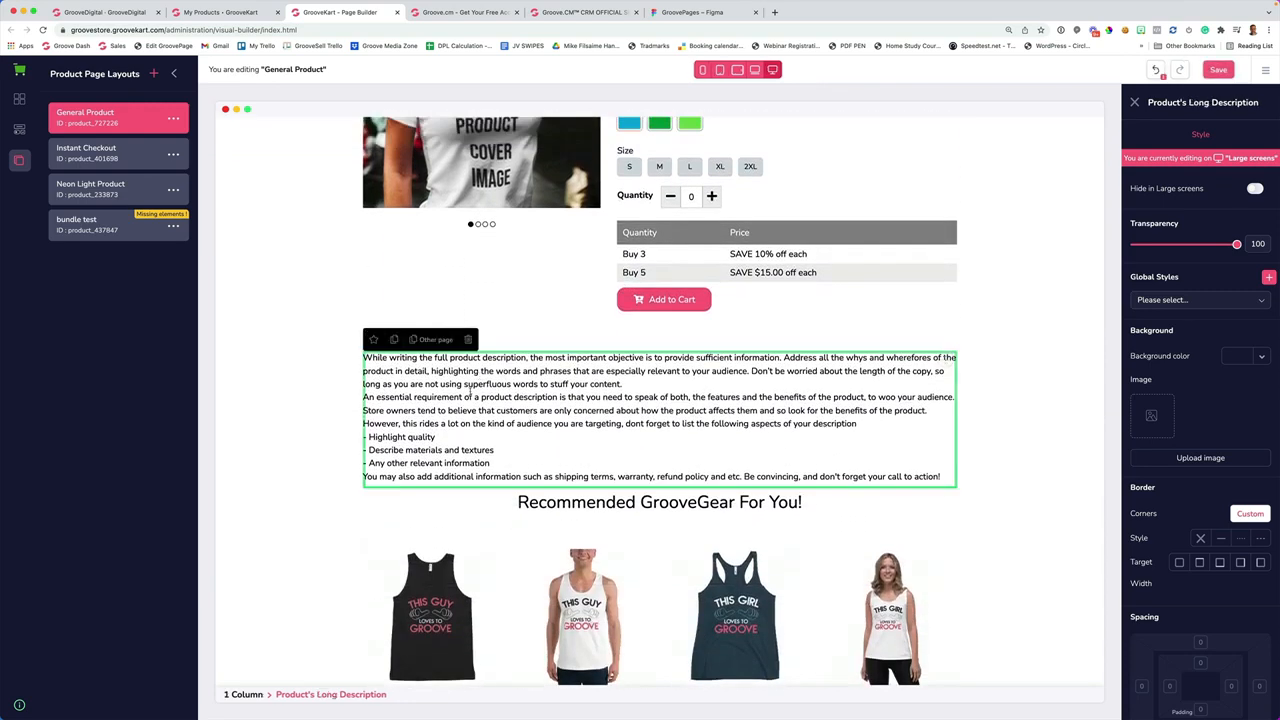
pyautogui.doubleClick(468, 397)
pyautogui.scroll(5, 527, 413)
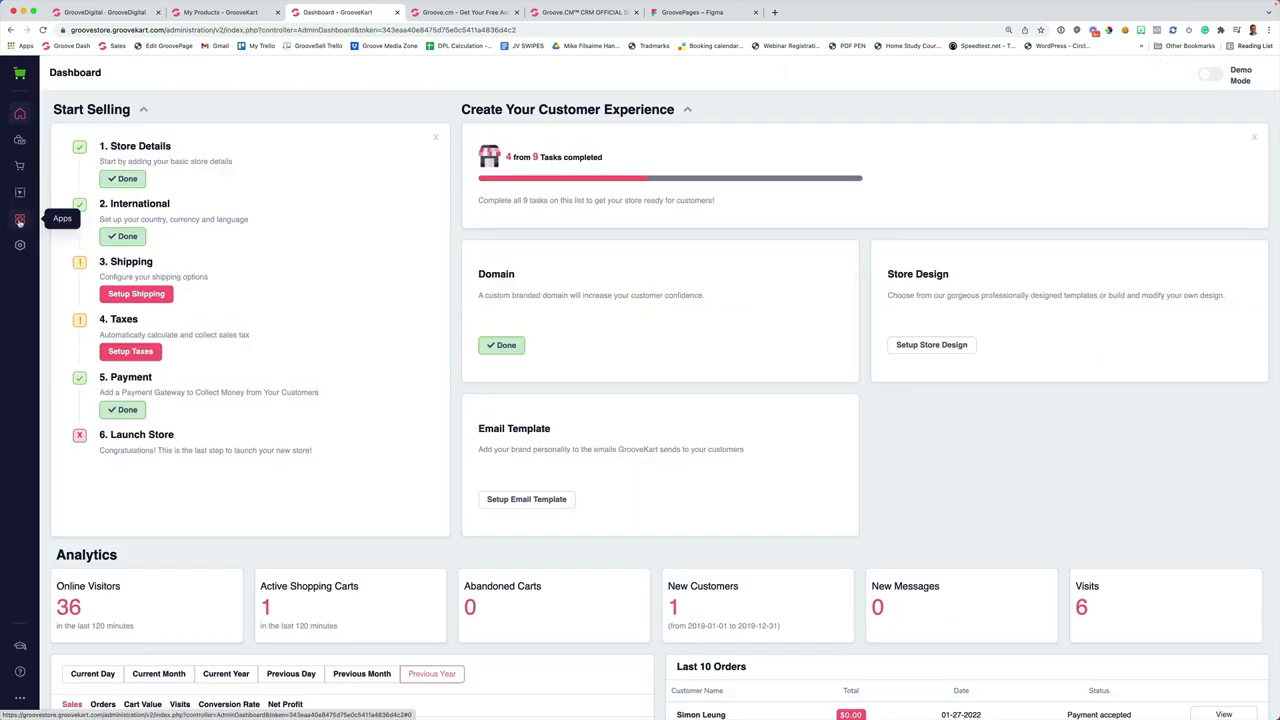
# Open GrooveKart's Designer App, choose the Basic Tshirt, colour it white and check its back and front views
pyautogui.click(19, 221)
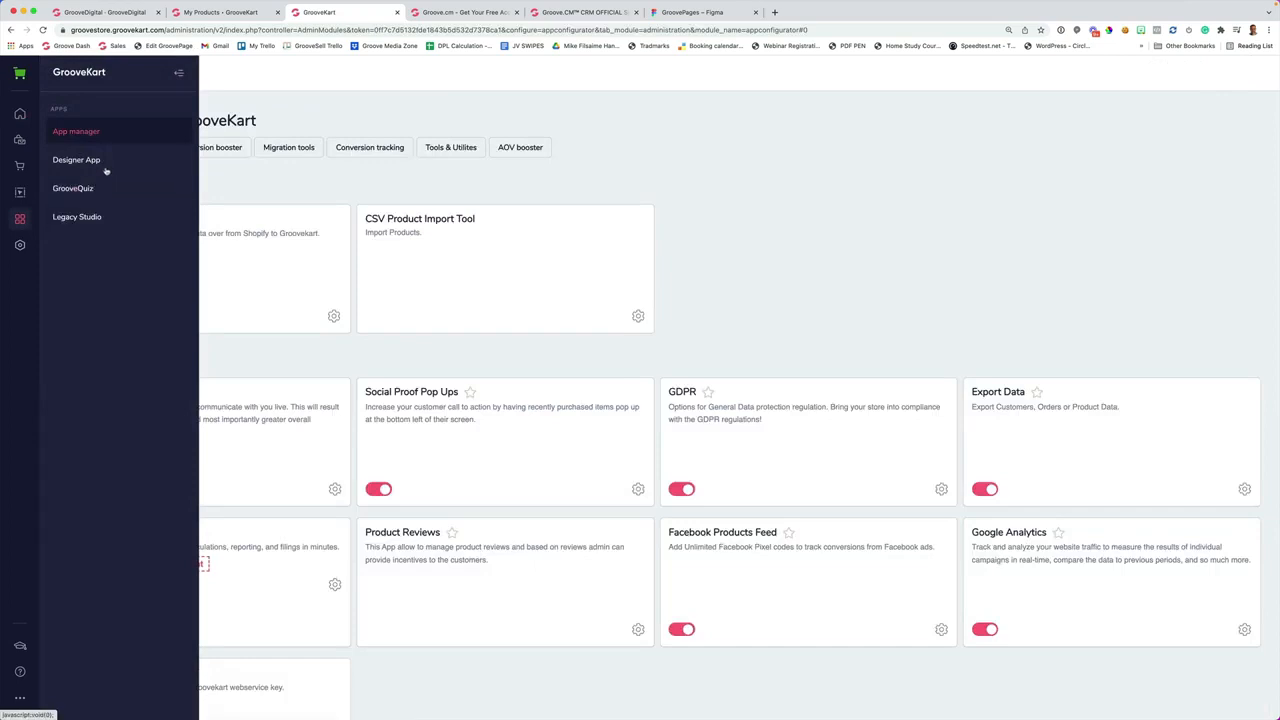
pyautogui.click(96, 161)
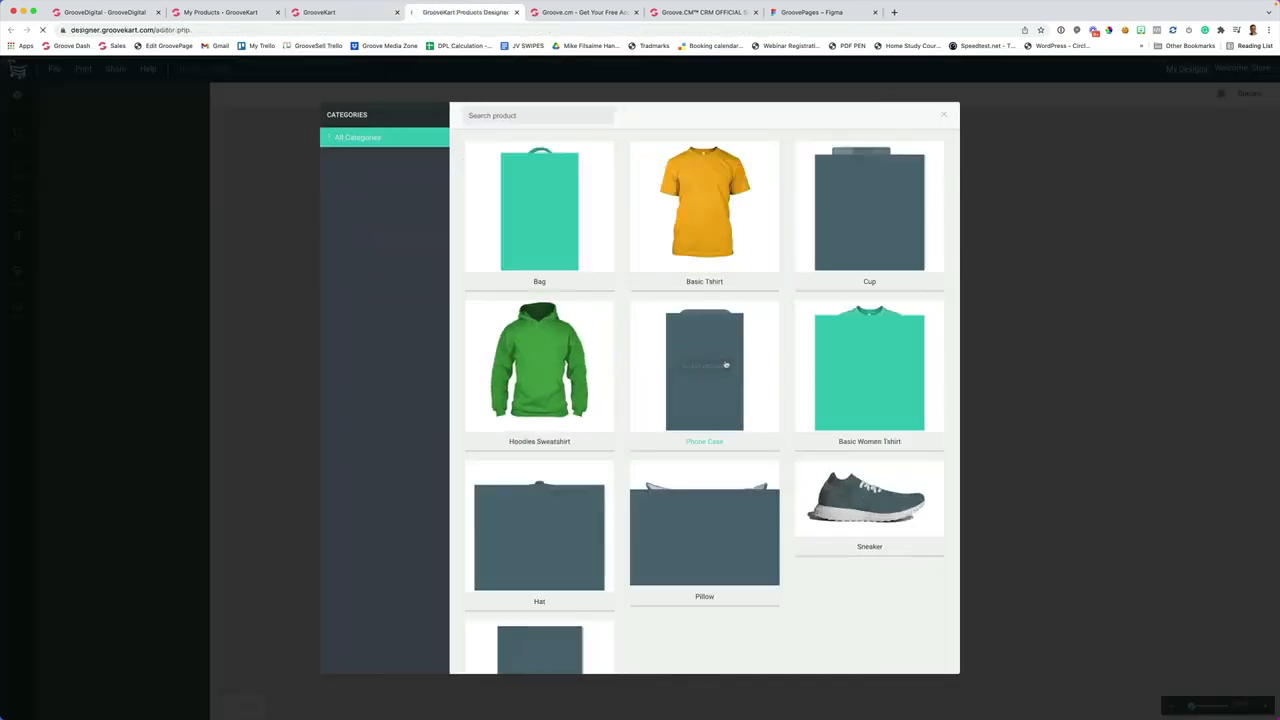
pyautogui.click(690, 208)
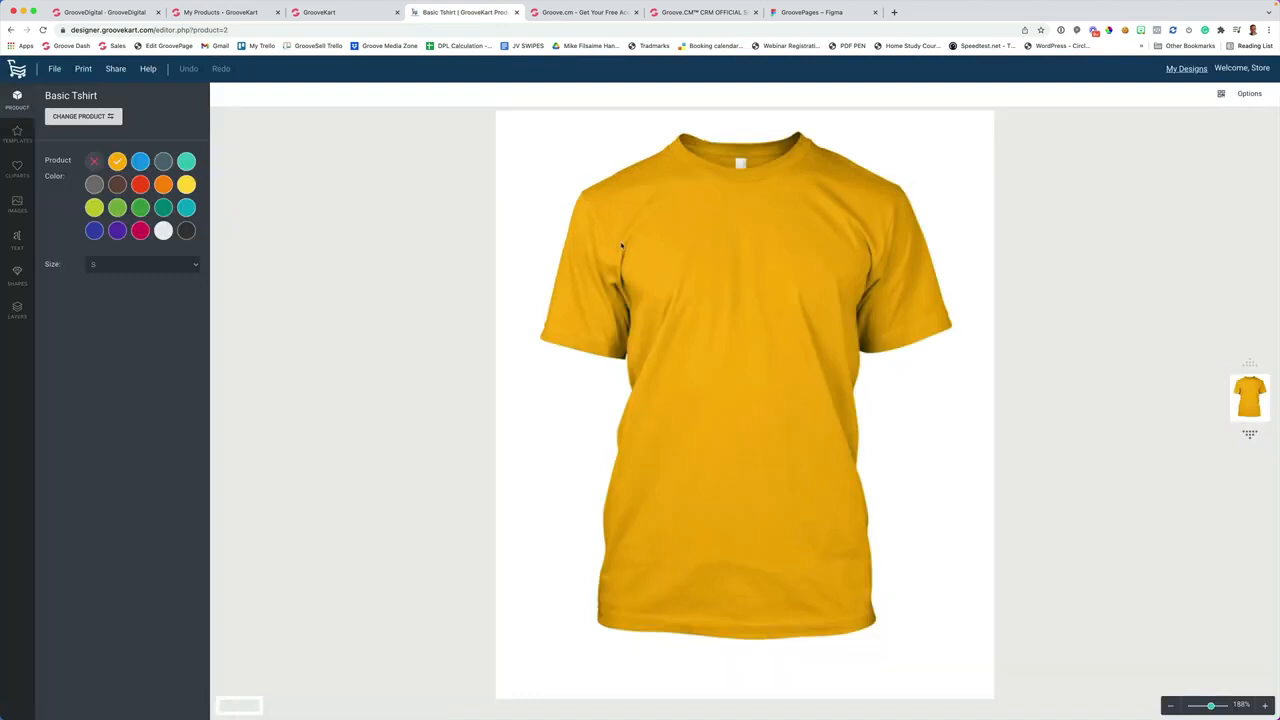
pyautogui.click(165, 236)
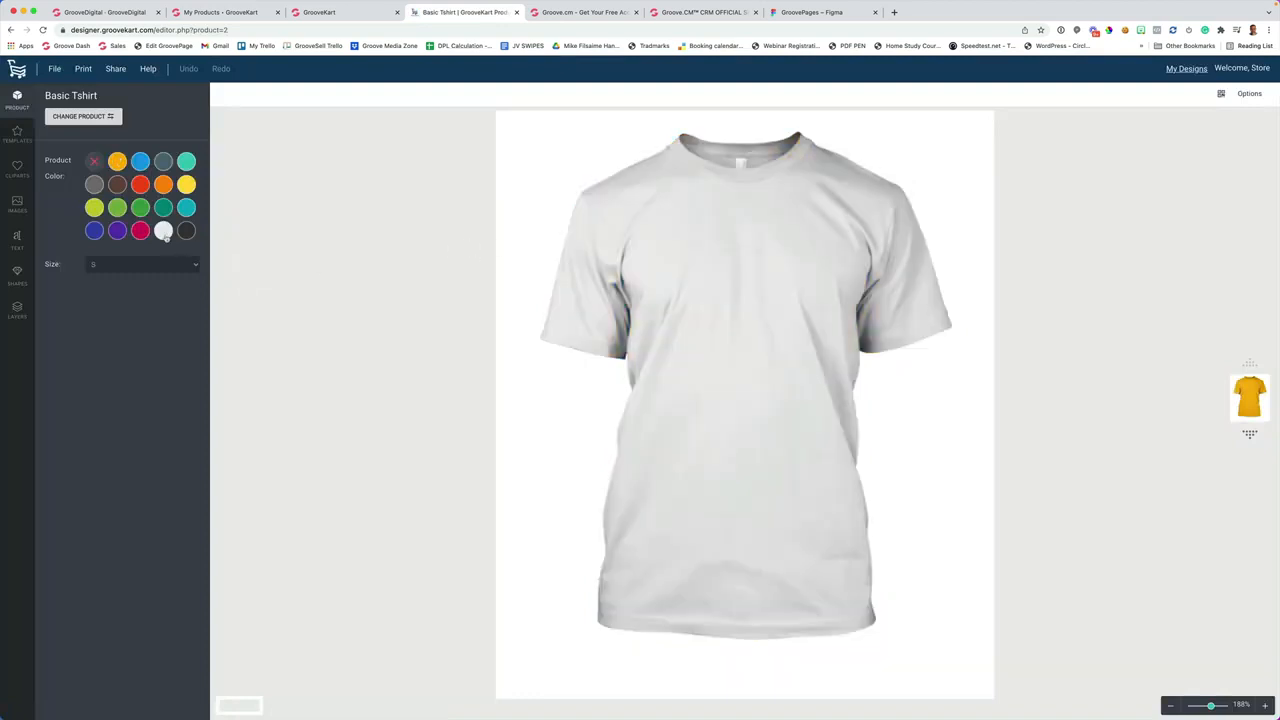
pyautogui.click(1249, 434)
pyautogui.click(1249, 364)
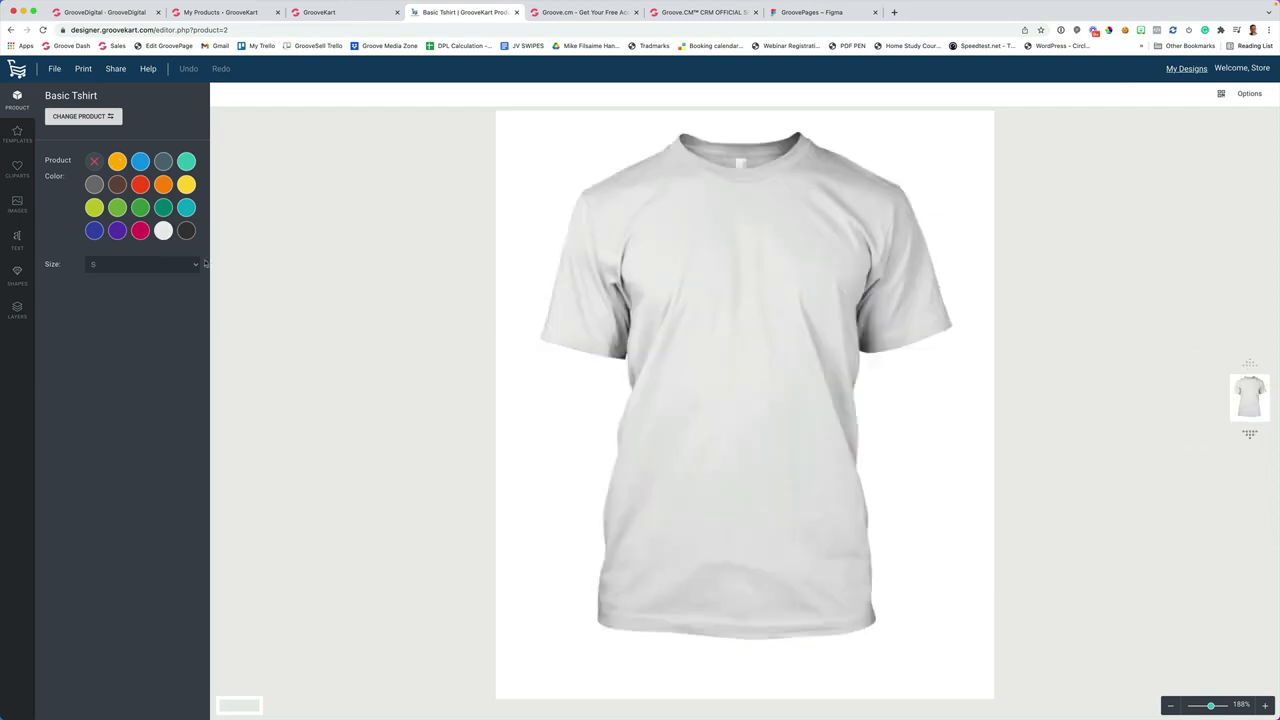
# Add the Zodiac template to the shirt front and move the whole design up to the chest
pyautogui.click(16, 134)
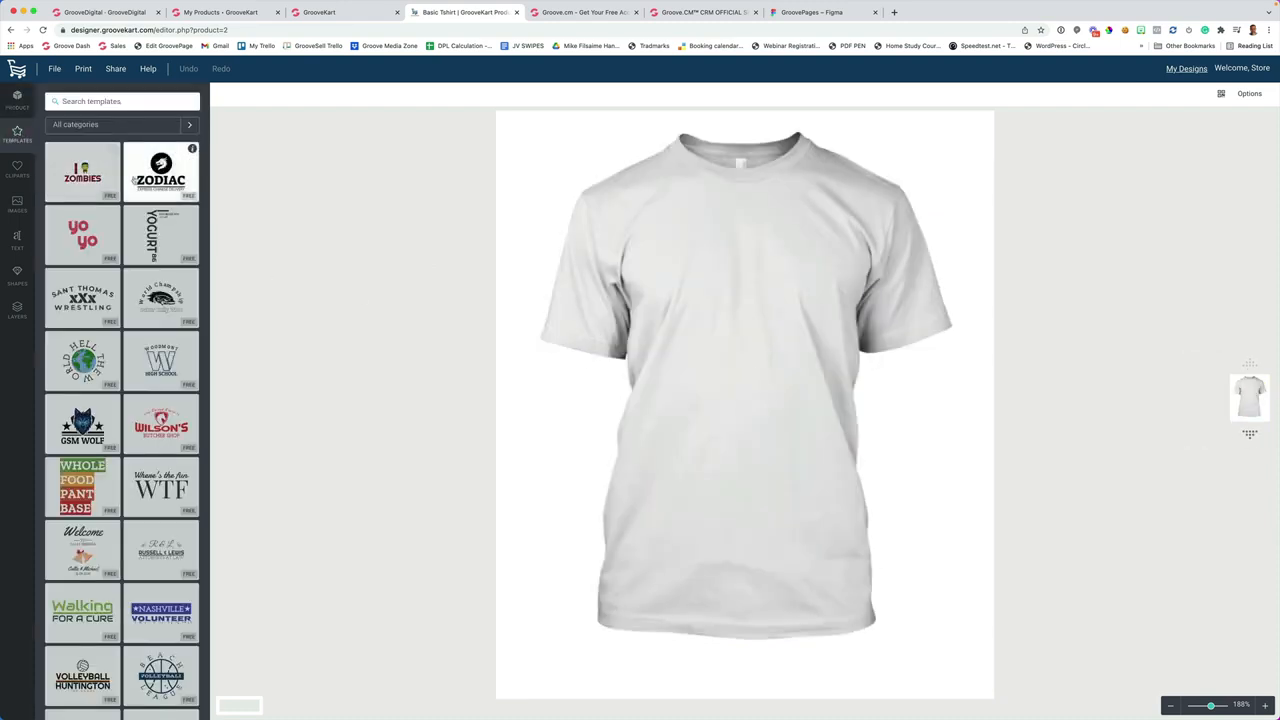
pyautogui.click(150, 176)
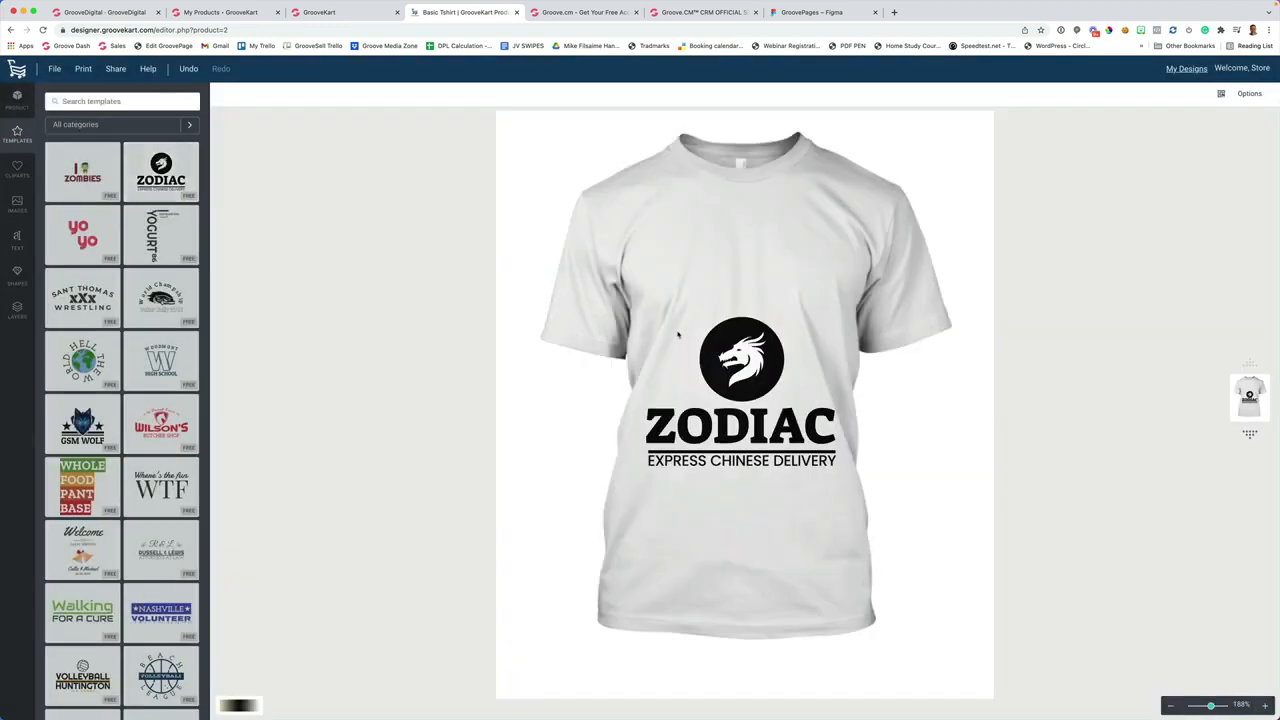
pyautogui.moveTo(536, 271); pyautogui.dragTo(929, 517)
pyautogui.moveTo(746, 410); pyautogui.dragTo(748, 356)
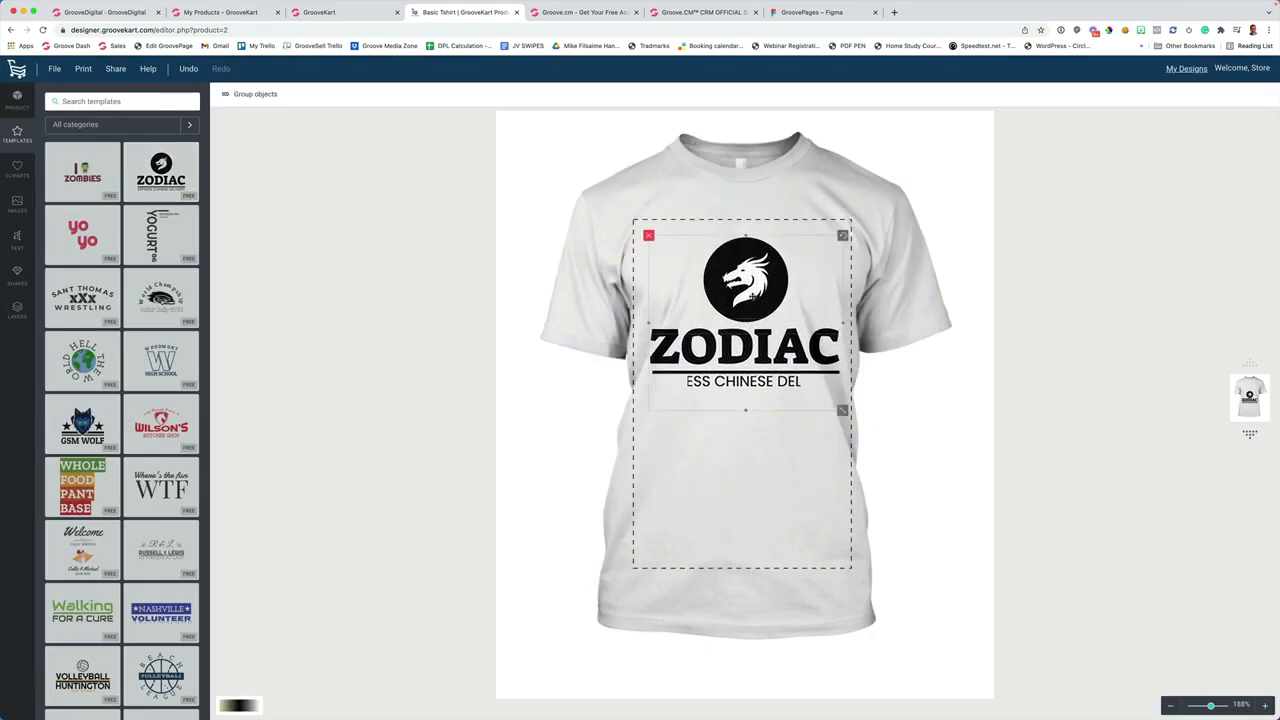
pyautogui.click(762, 441)
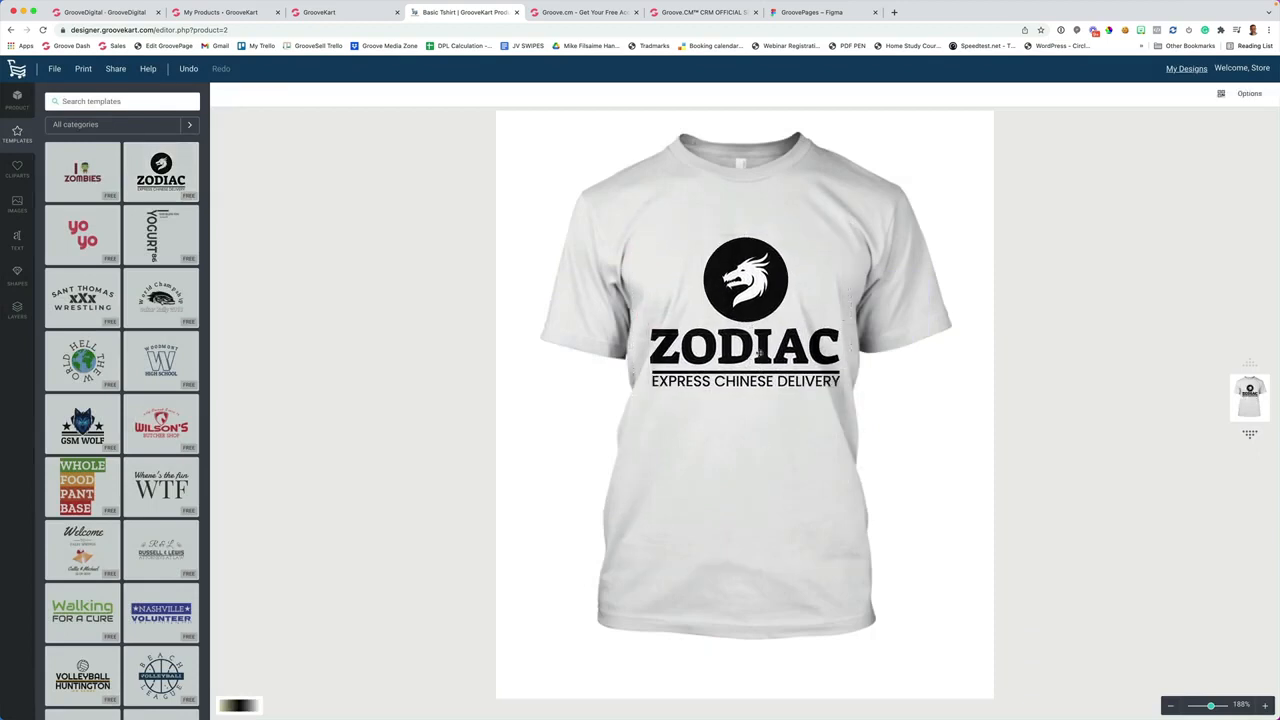
# Change the fill of the ZODIAC text to red
pyautogui.click(754, 353)
pyautogui.click(1214, 94)
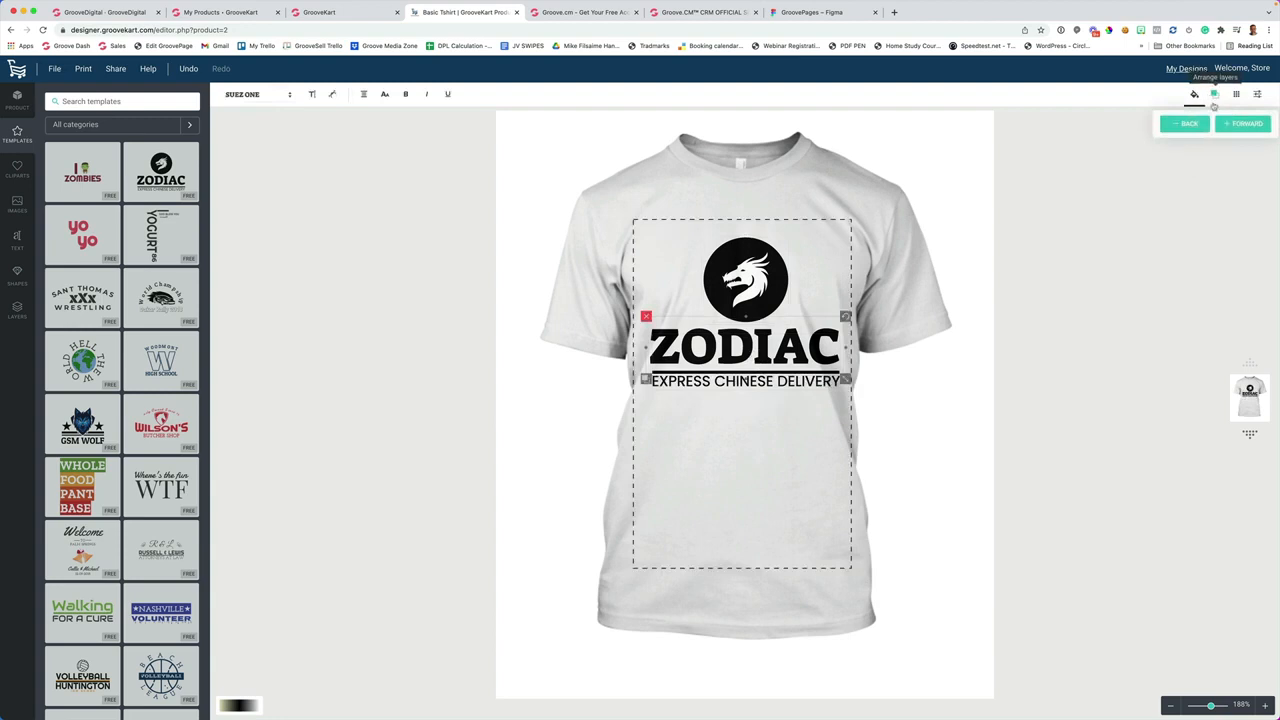
pyautogui.click(1193, 96)
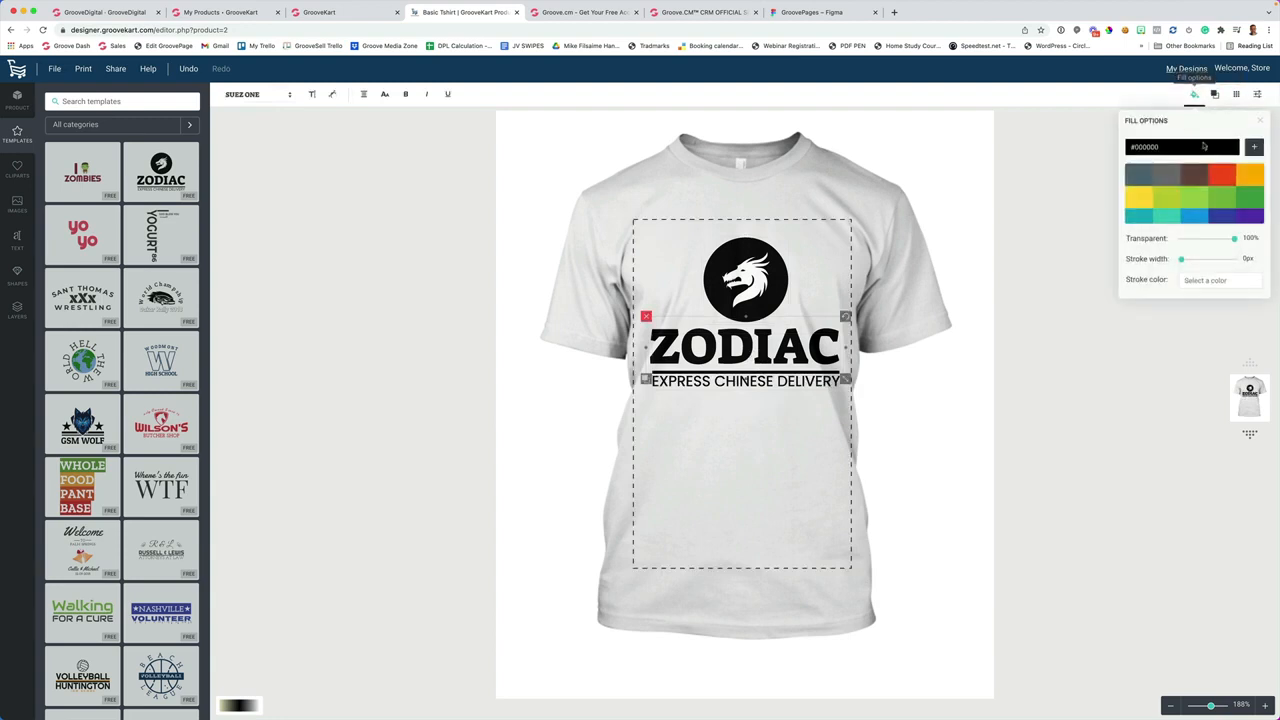
pyautogui.click(1222, 176)
pyautogui.click(943, 206)
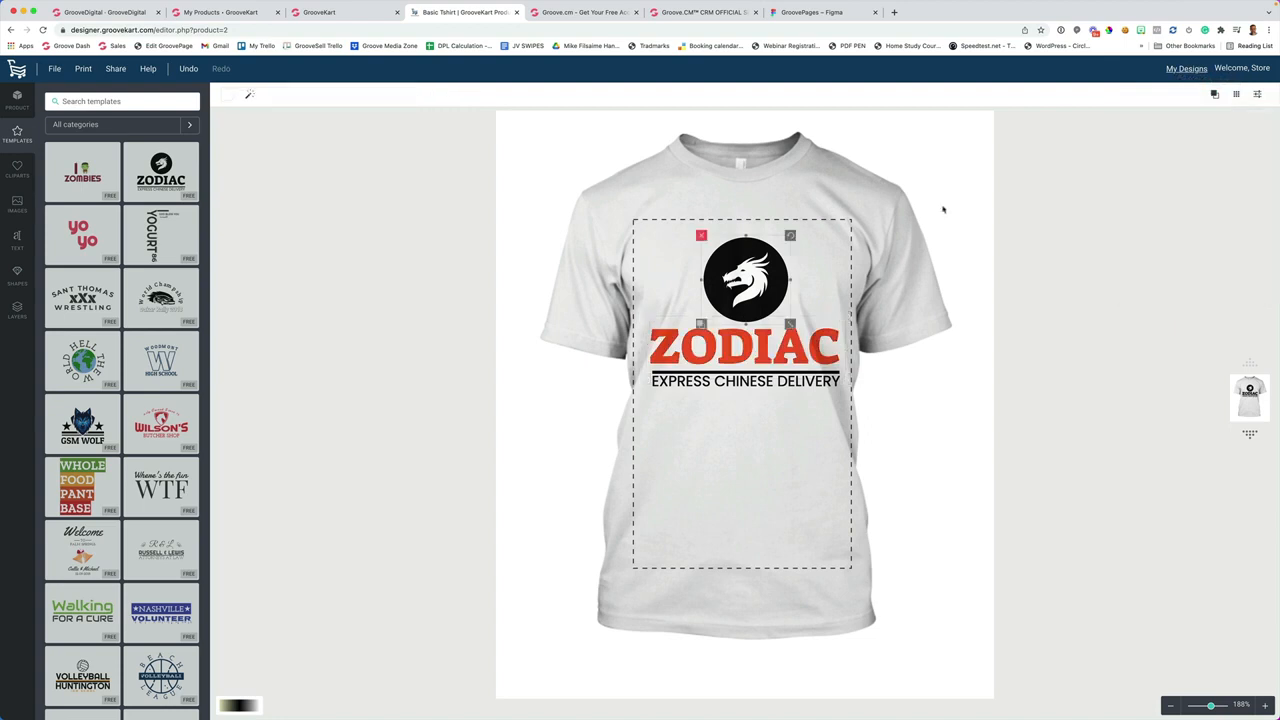
# Colour the "EXPRESS CHINESE DELIVERY" text blue and scale it down slightly
pyautogui.click(700, 381)
pyautogui.scroll(-1, 1221, 214)
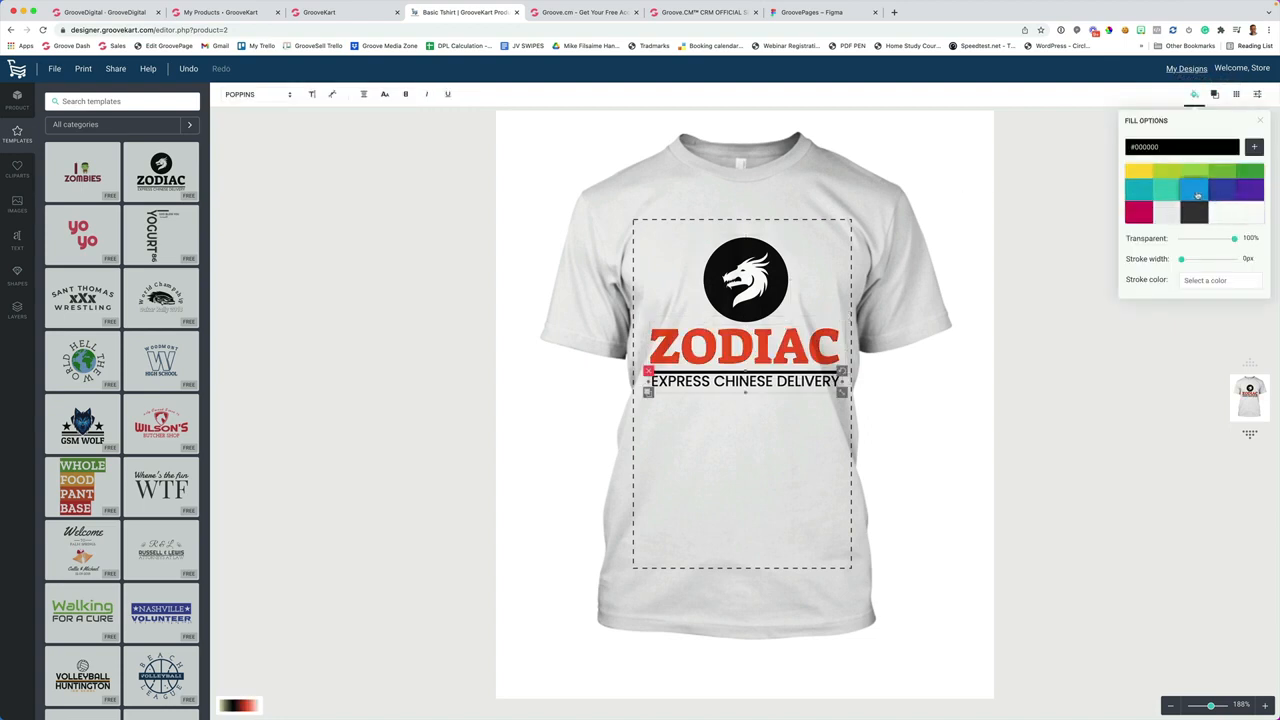
pyautogui.click(1197, 195)
pyautogui.click(781, 420)
pyautogui.click(807, 385)
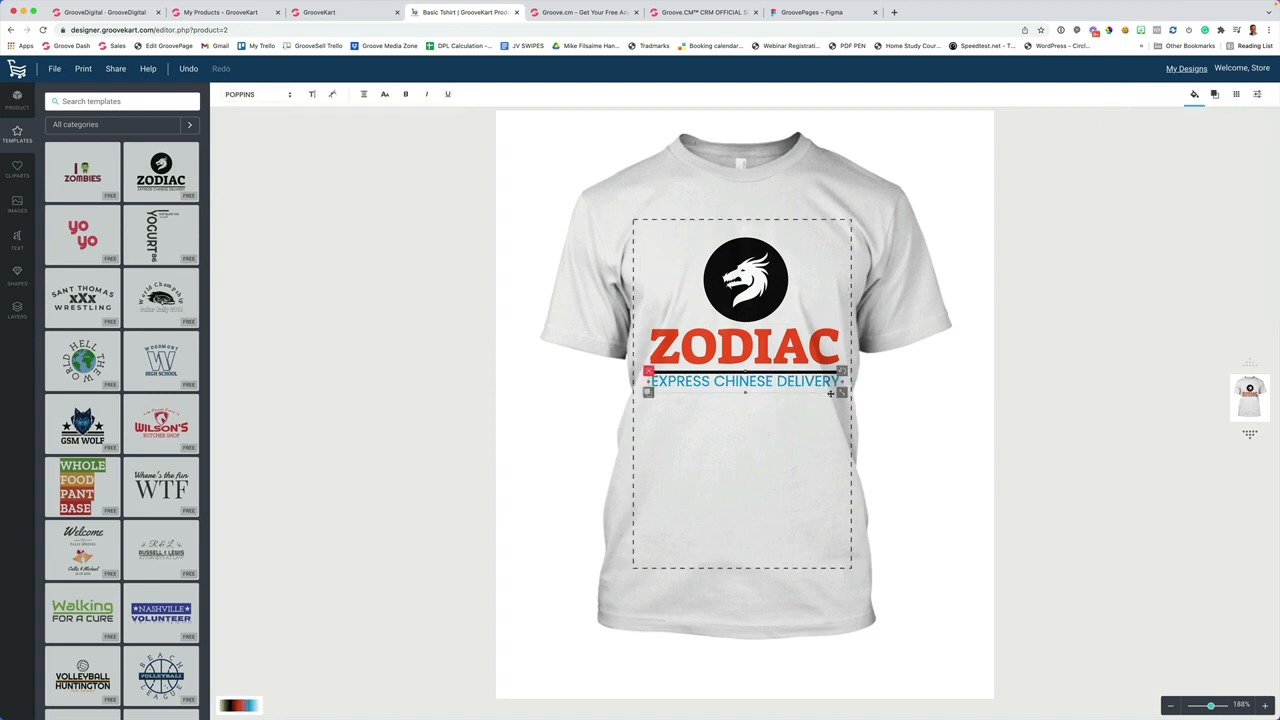
pyautogui.moveTo(842, 393)
pyautogui.mouseDown()
pyautogui.moveTo(857, 394)
pyautogui.moveTo(833, 392)
pyautogui.mouseUp()
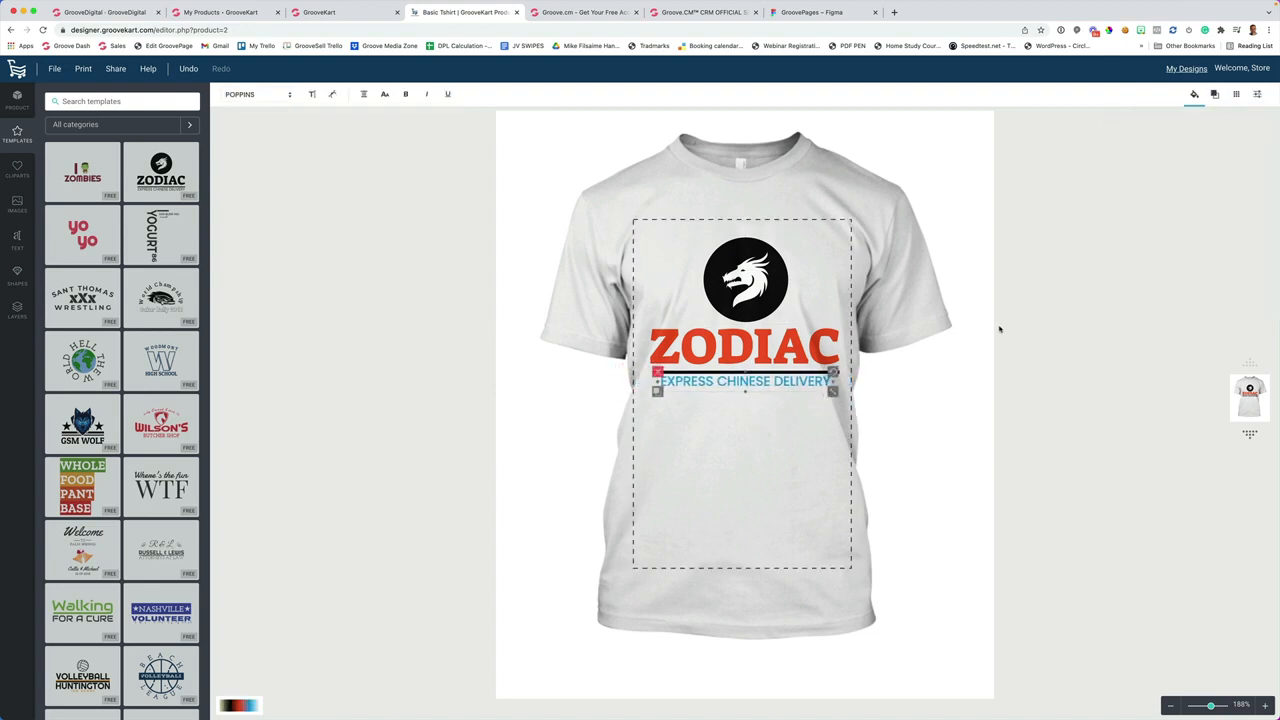
# Search the design templates for "military" and deselect the tagline on the shirt
pyautogui.click(97, 101)
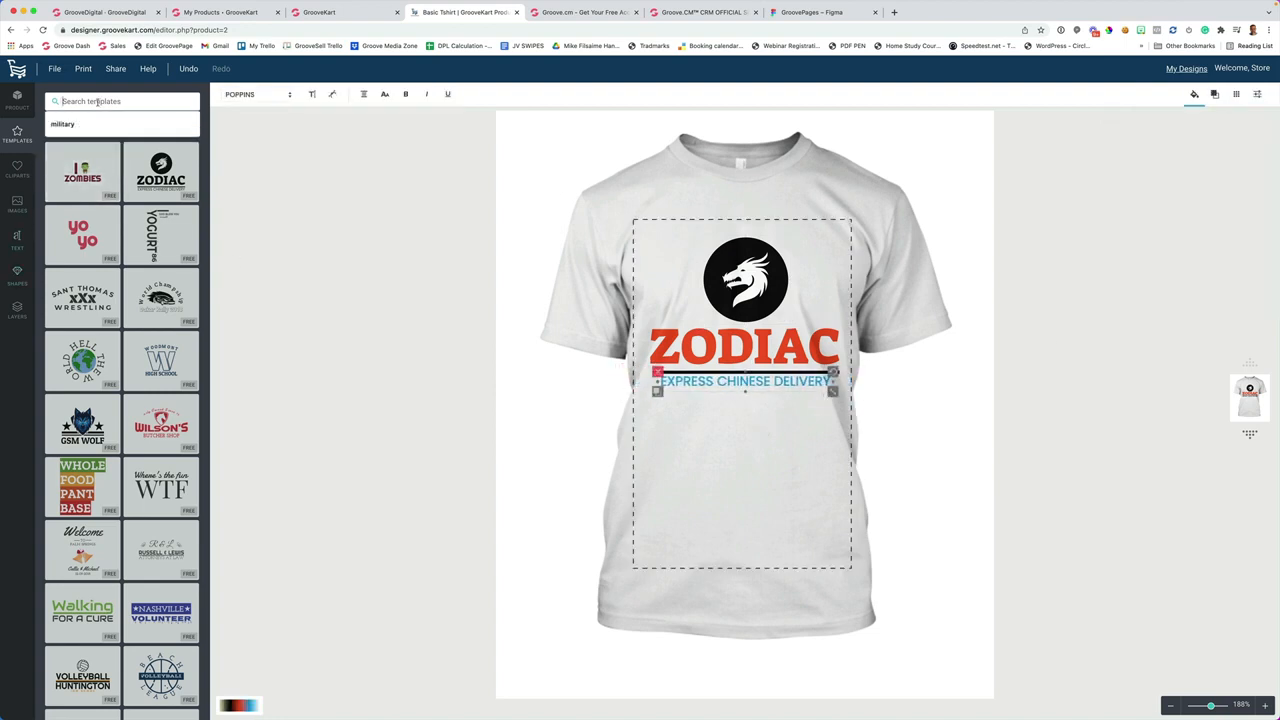
pyautogui.write('military')
pyautogui.press('Return')
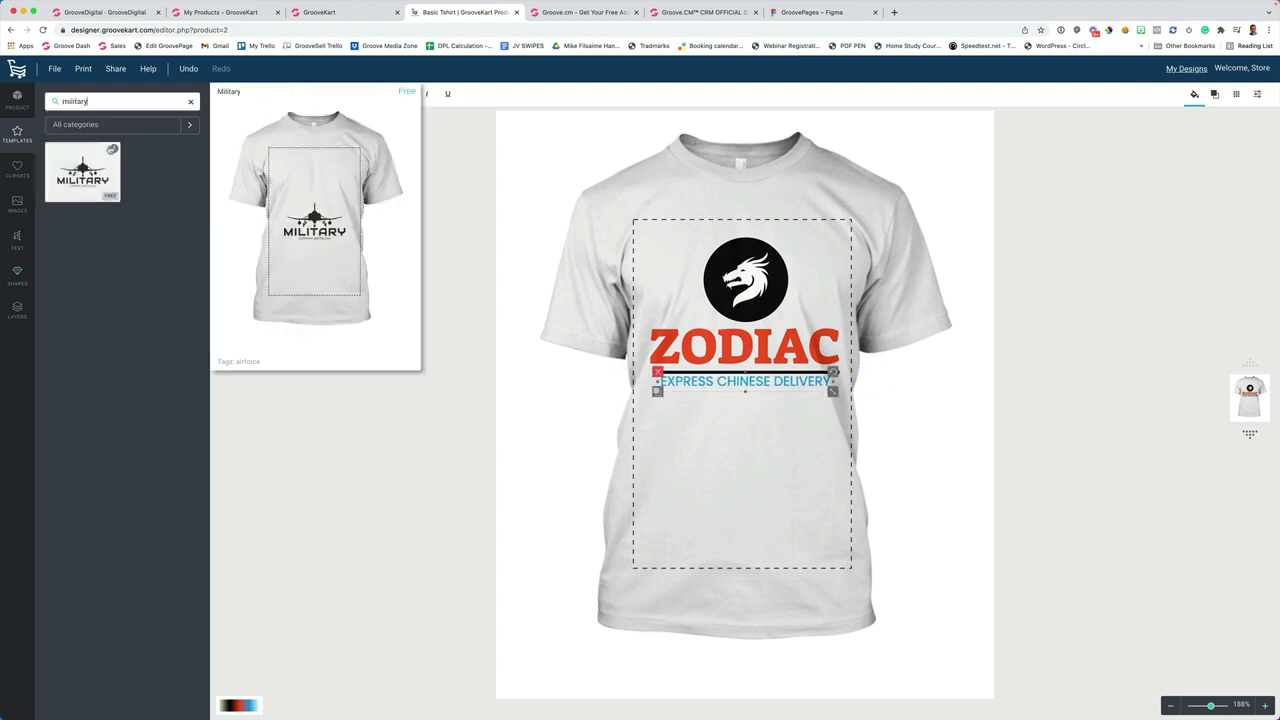
pyautogui.click(690, 287)
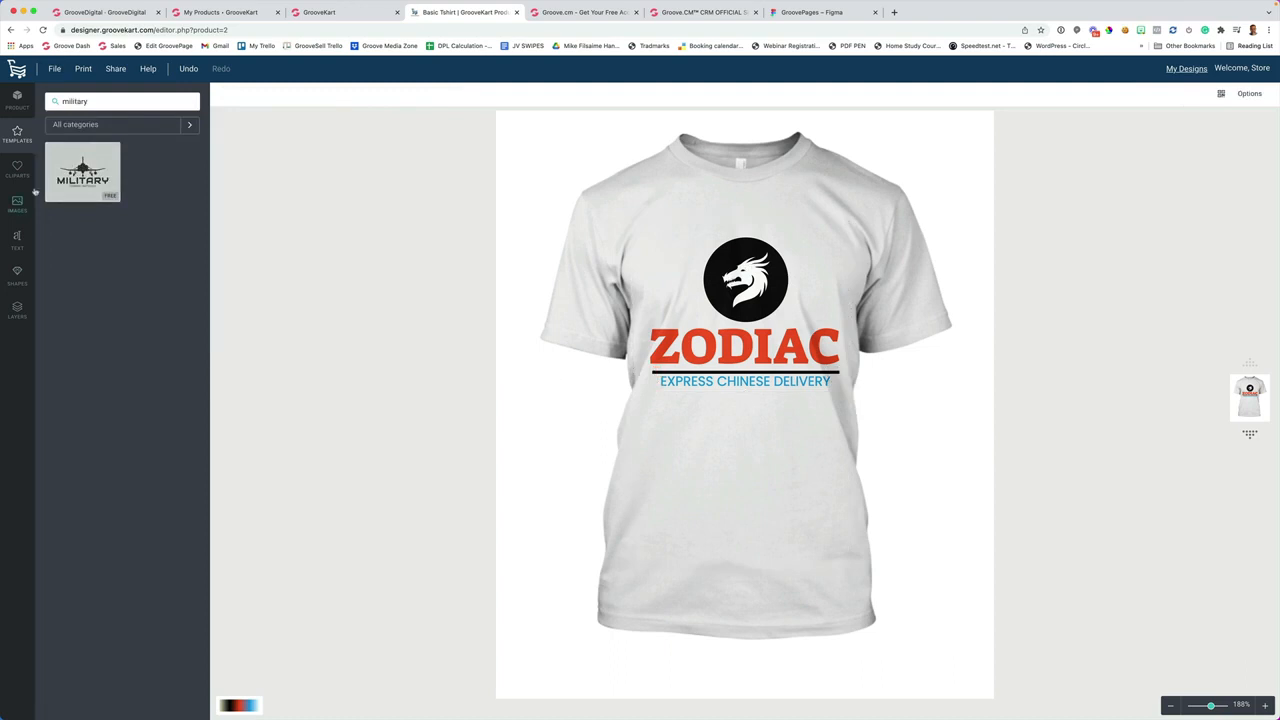
# Add the Military template to the back of the shirt and move the whole design up between the shoulders
pyautogui.click(1249, 434)
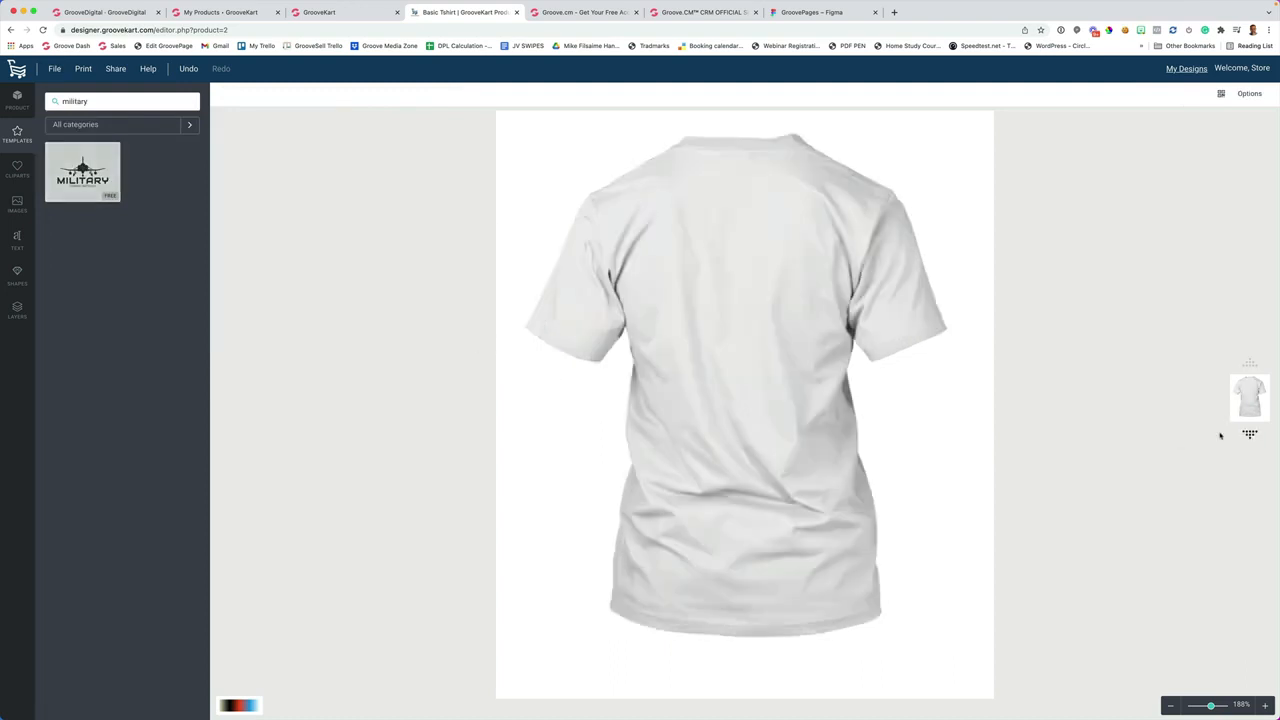
pyautogui.click(70, 180)
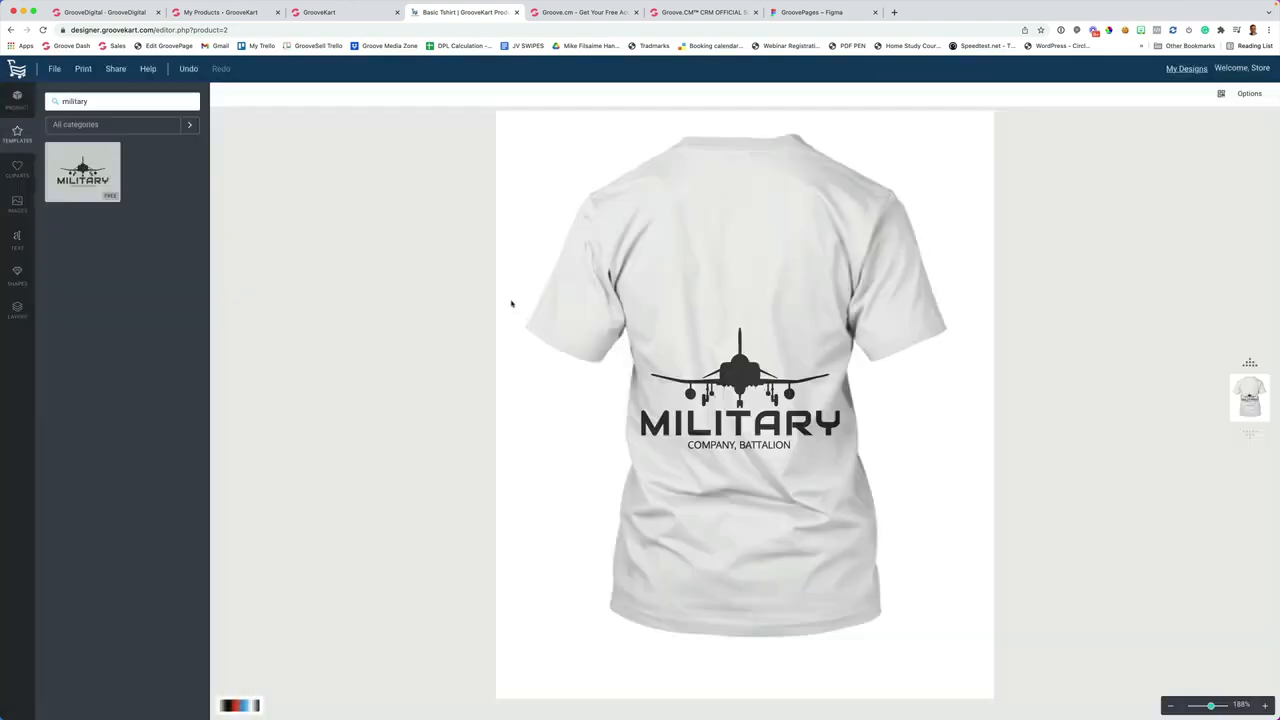
pyautogui.moveTo(518, 306); pyautogui.dragTo(976, 515)
pyautogui.moveTo(756, 429); pyautogui.dragTo(762, 314)
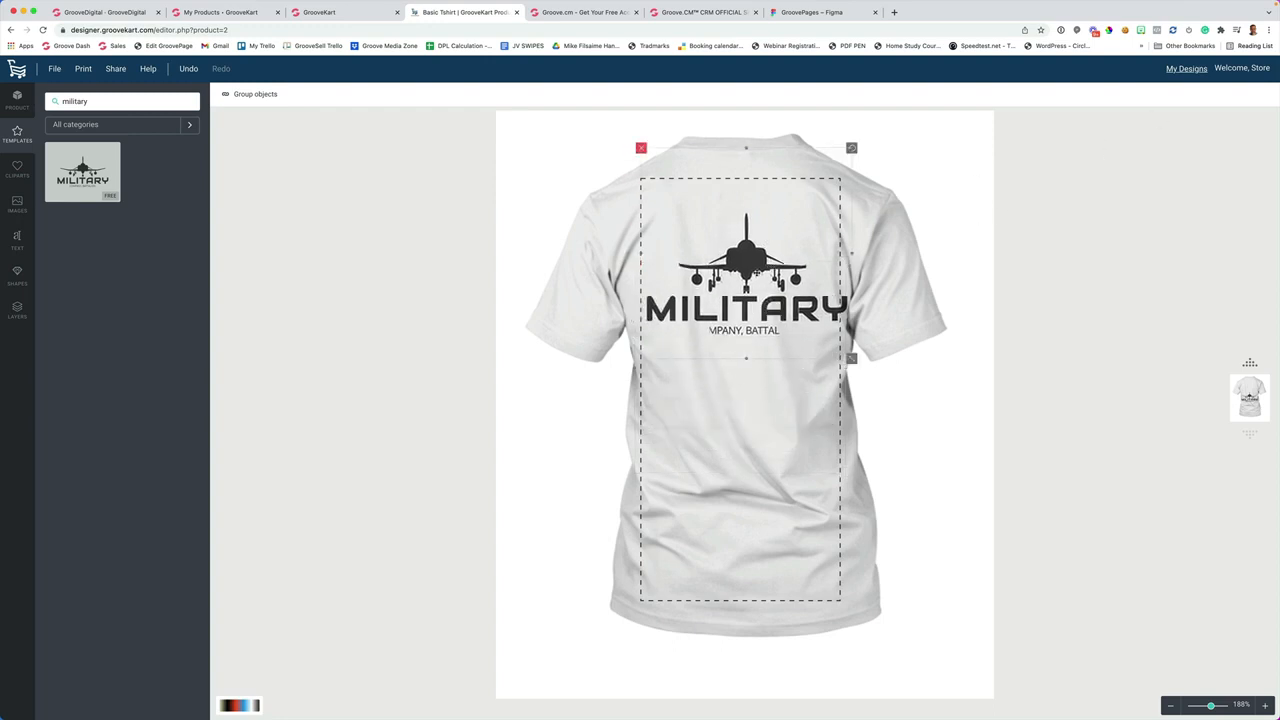
# Change the fill of the jet graphic on the shirt back to red (#f4511e)
pyautogui.click(730, 210)
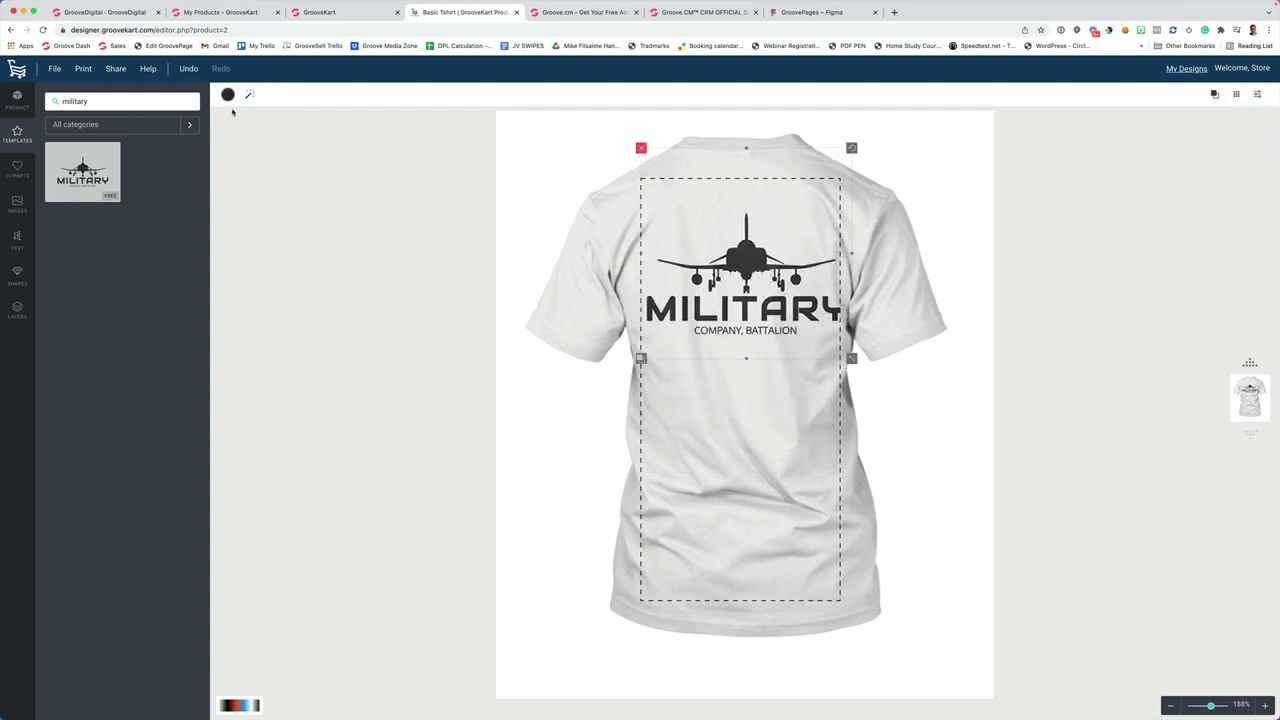
pyautogui.click(228, 94)
pyautogui.click(314, 176)
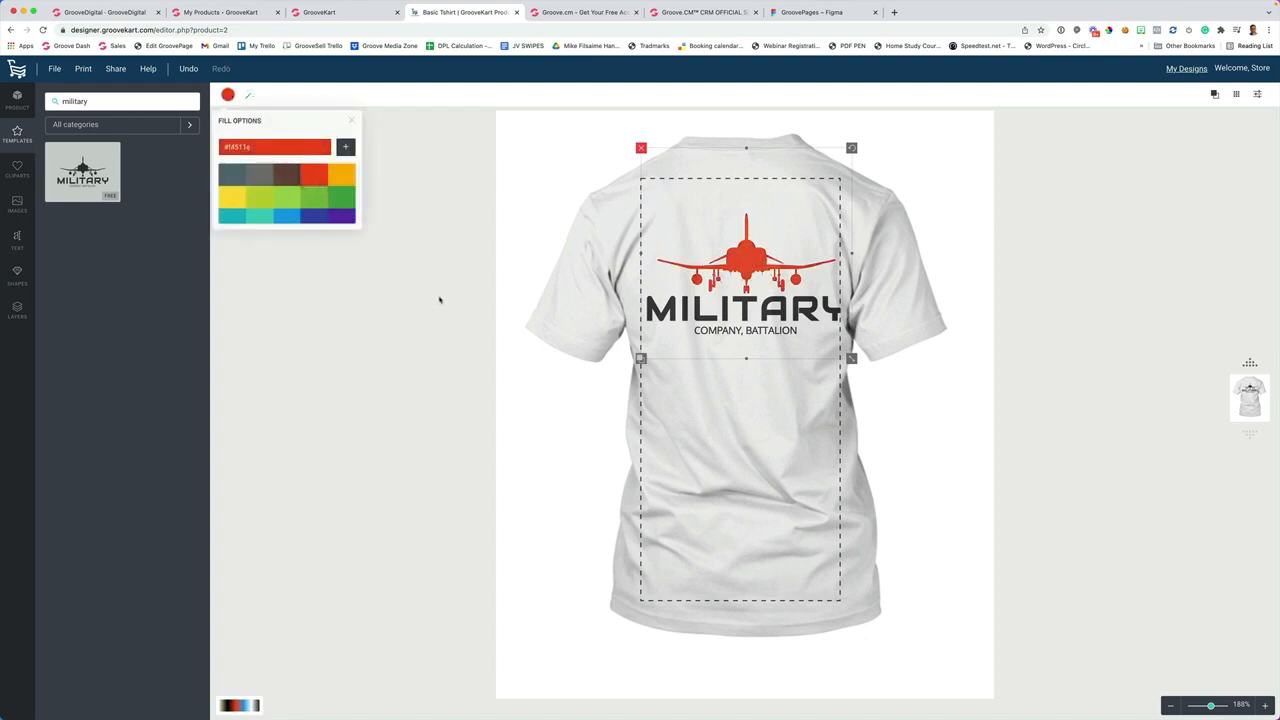
pyautogui.click(440, 297)
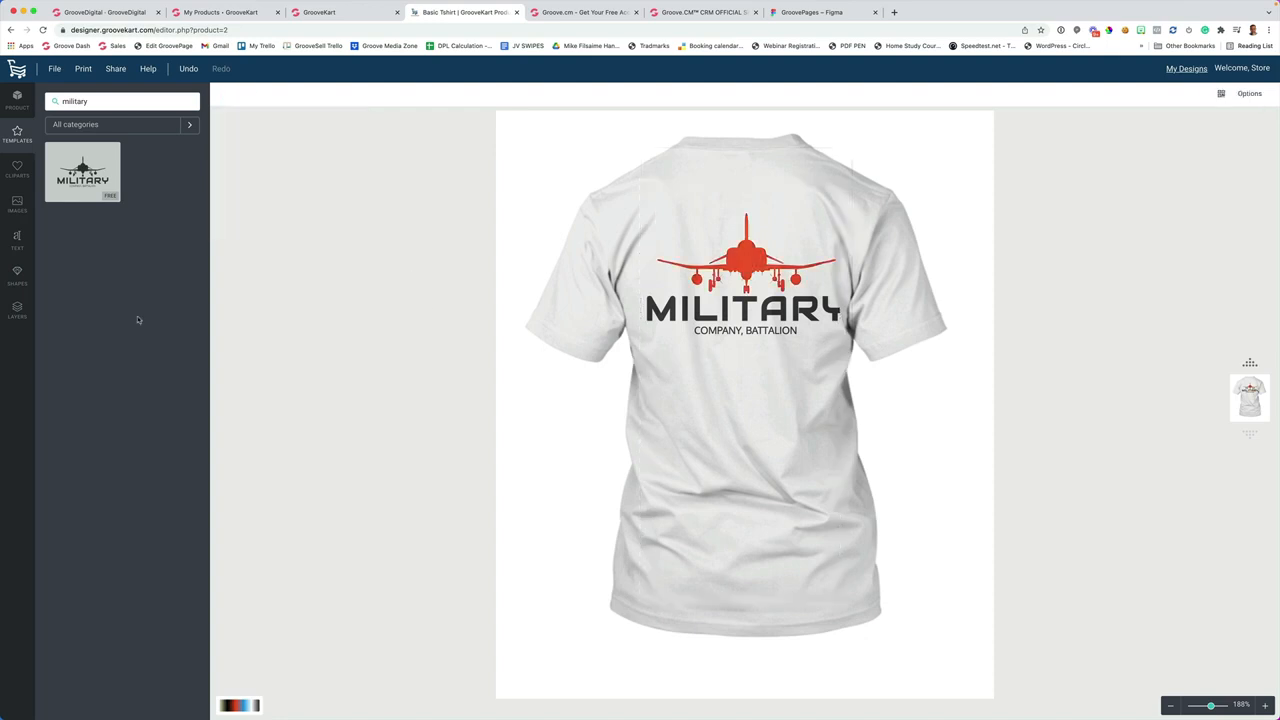
# Export the back design as an A4 portrait PNG, leaving the shirt base out
pyautogui.click(83, 70)
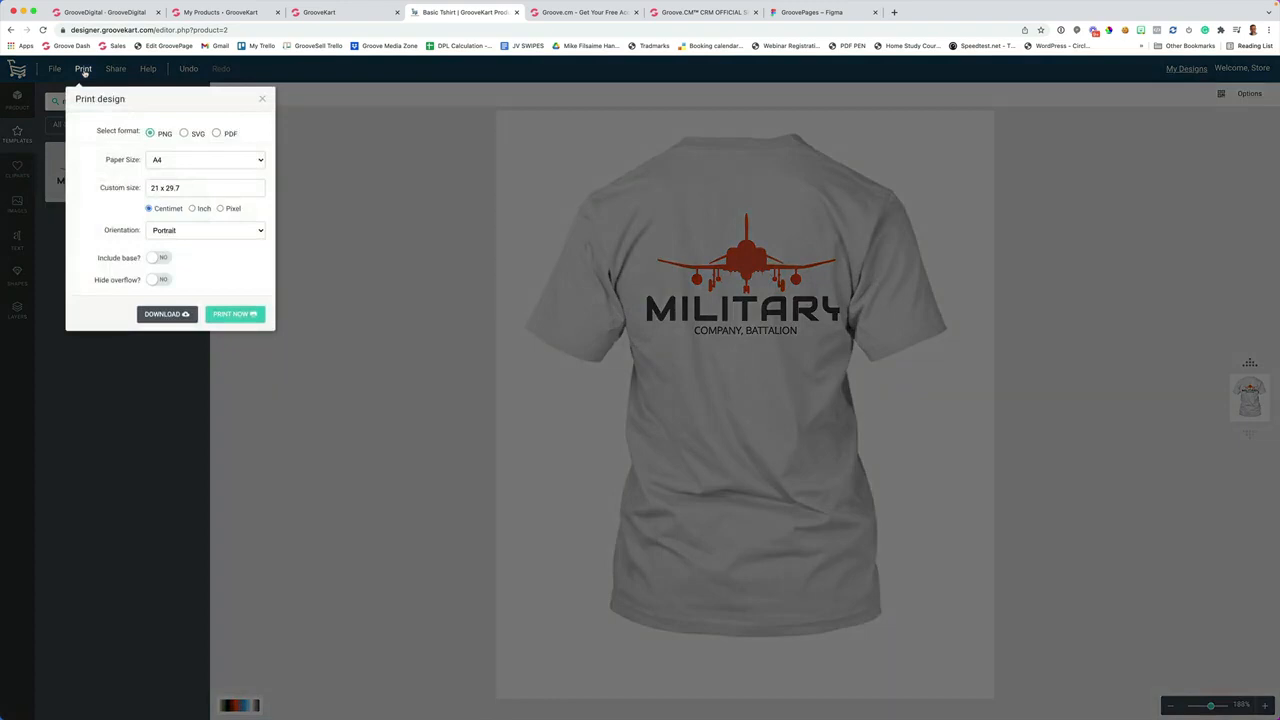
pyautogui.click(161, 259)
pyautogui.click(162, 259)
pyautogui.click(219, 316)
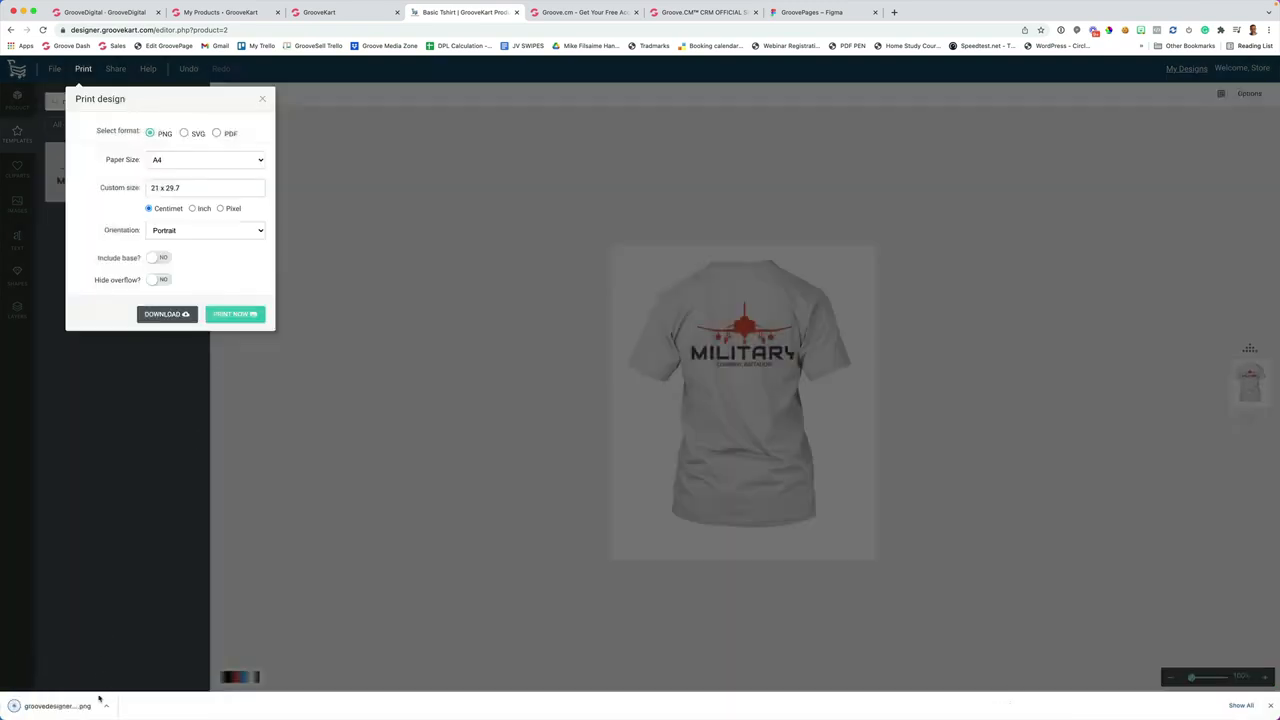
# View the exported print PNG of the back design, and close both the preview and the print settings
pyautogui.click(70, 705)
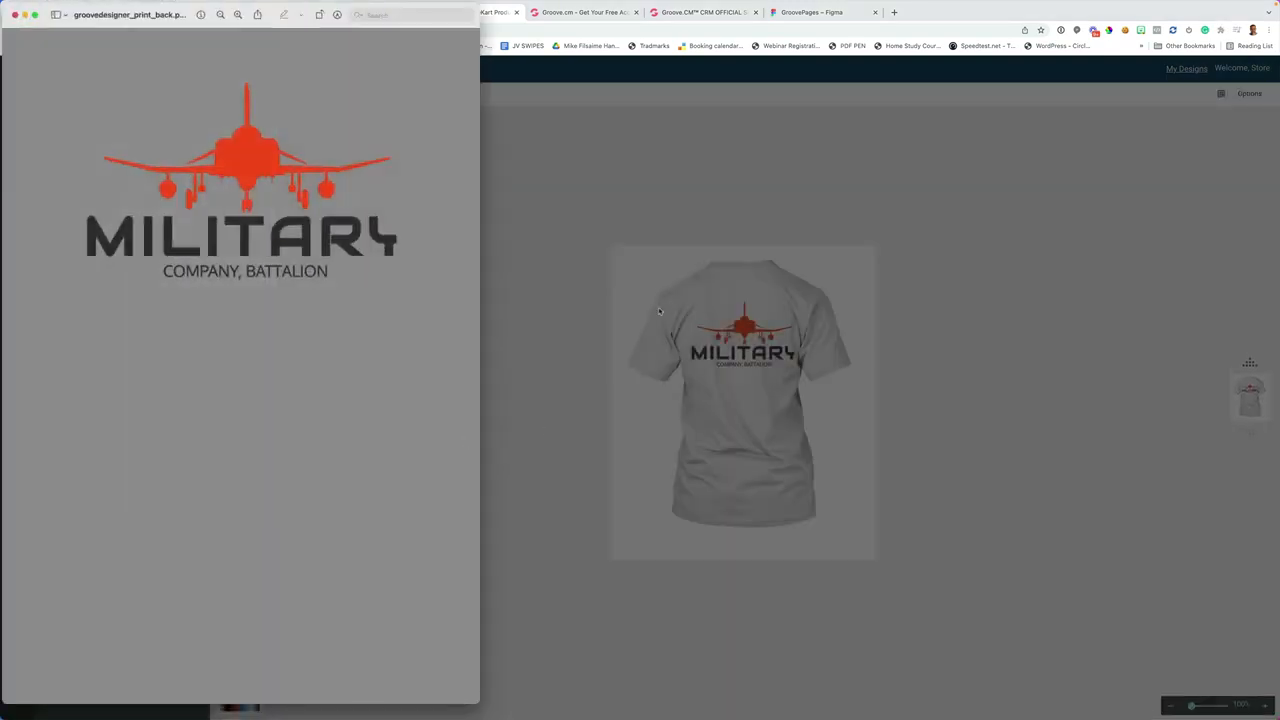
pyautogui.click(15, 15)
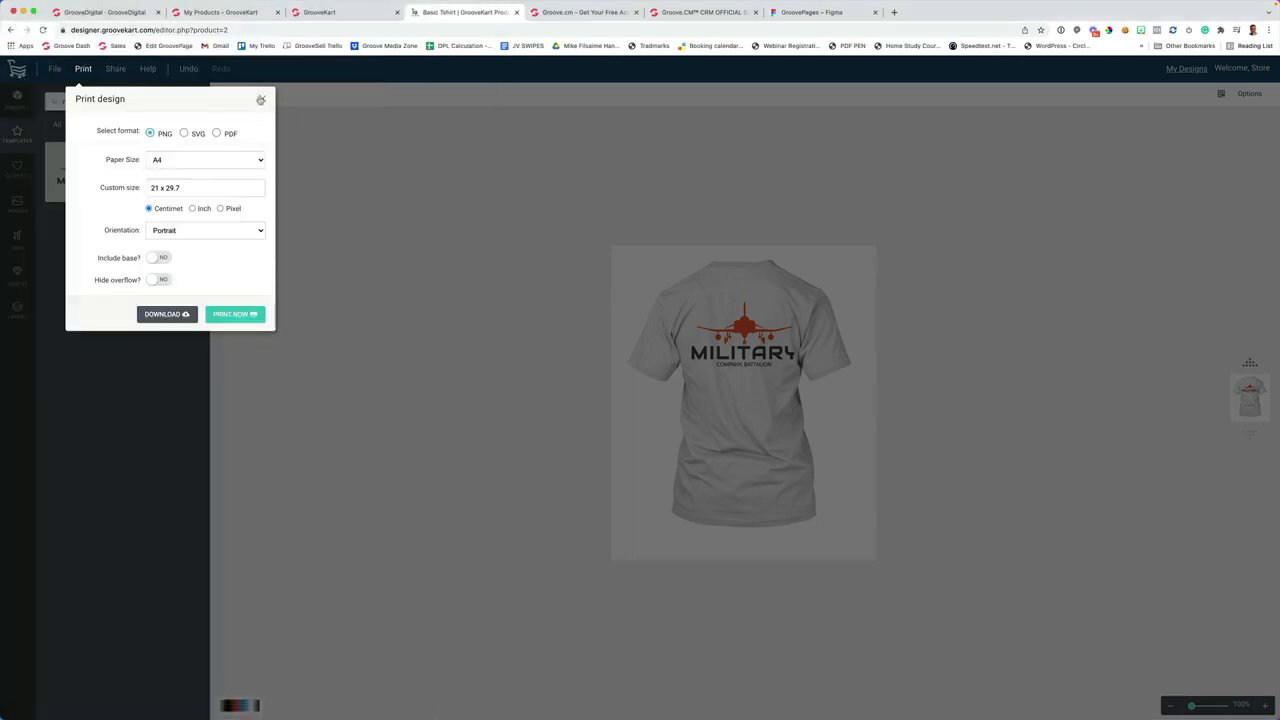
pyautogui.click(260, 100)
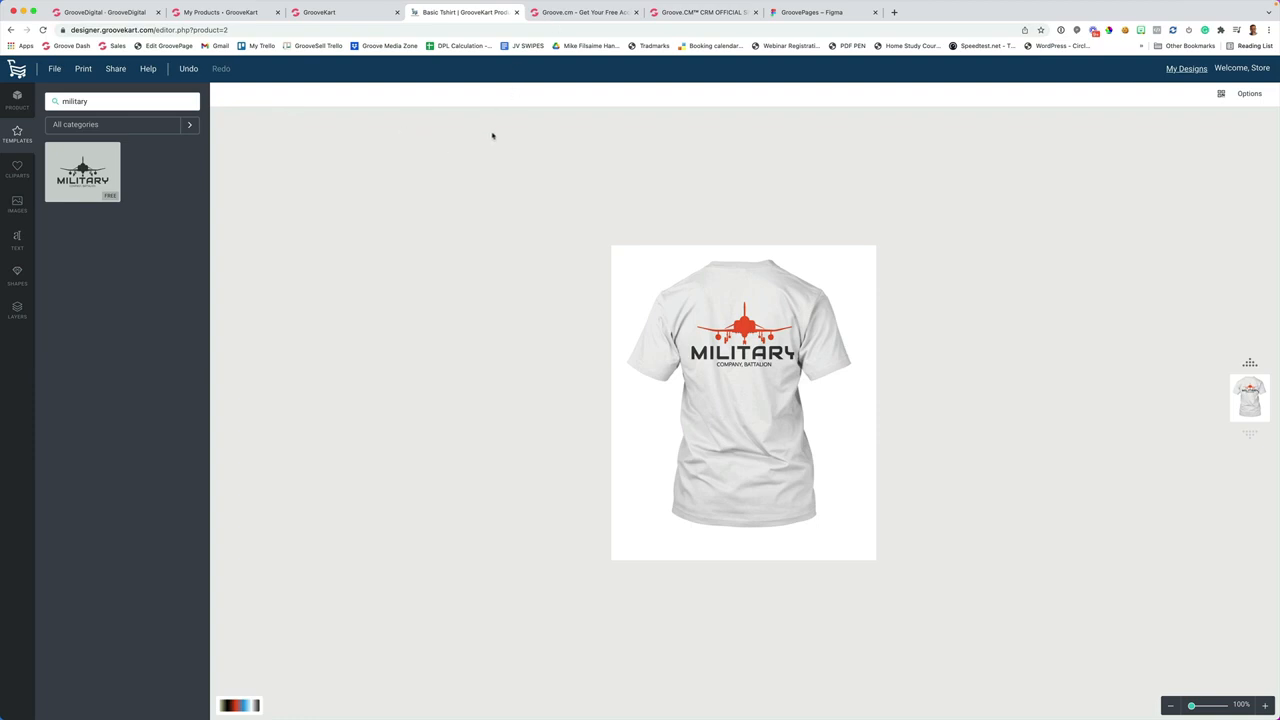
# Leave the Designer App for the Groove dashboard and open the list of custom domains in the account settings
pyautogui.click(337, 13)
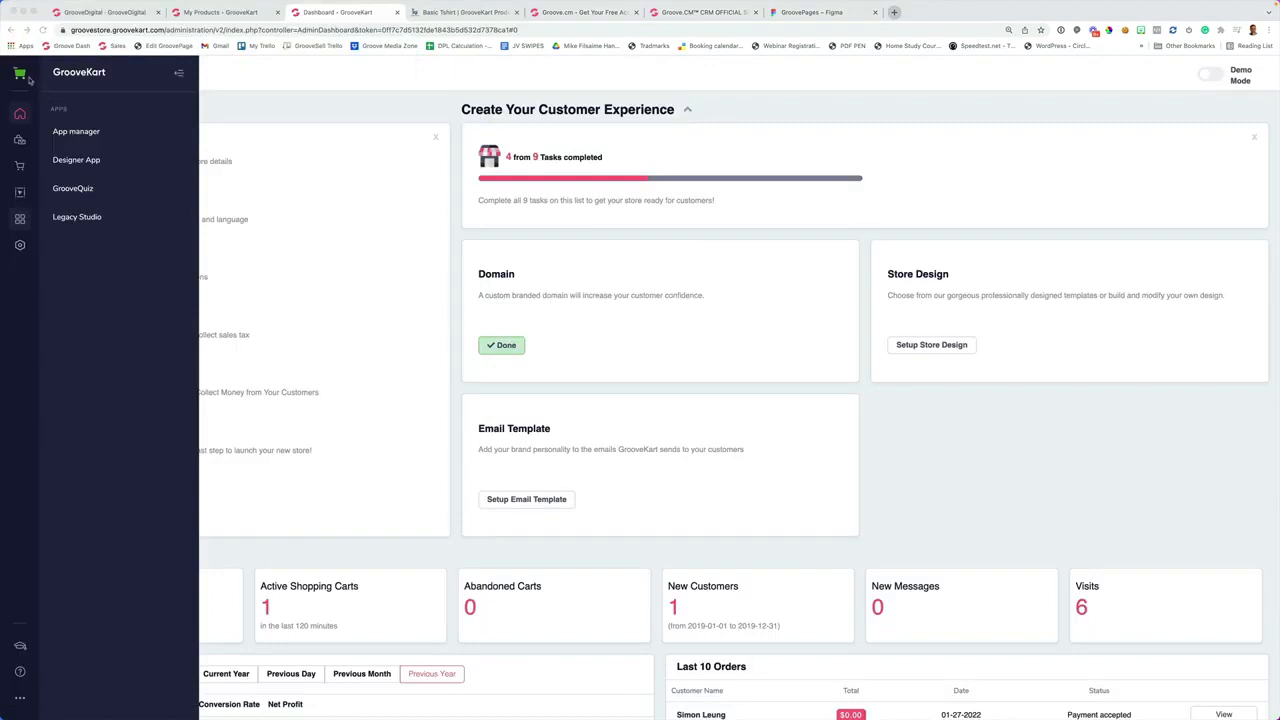
pyautogui.click(73, 47)
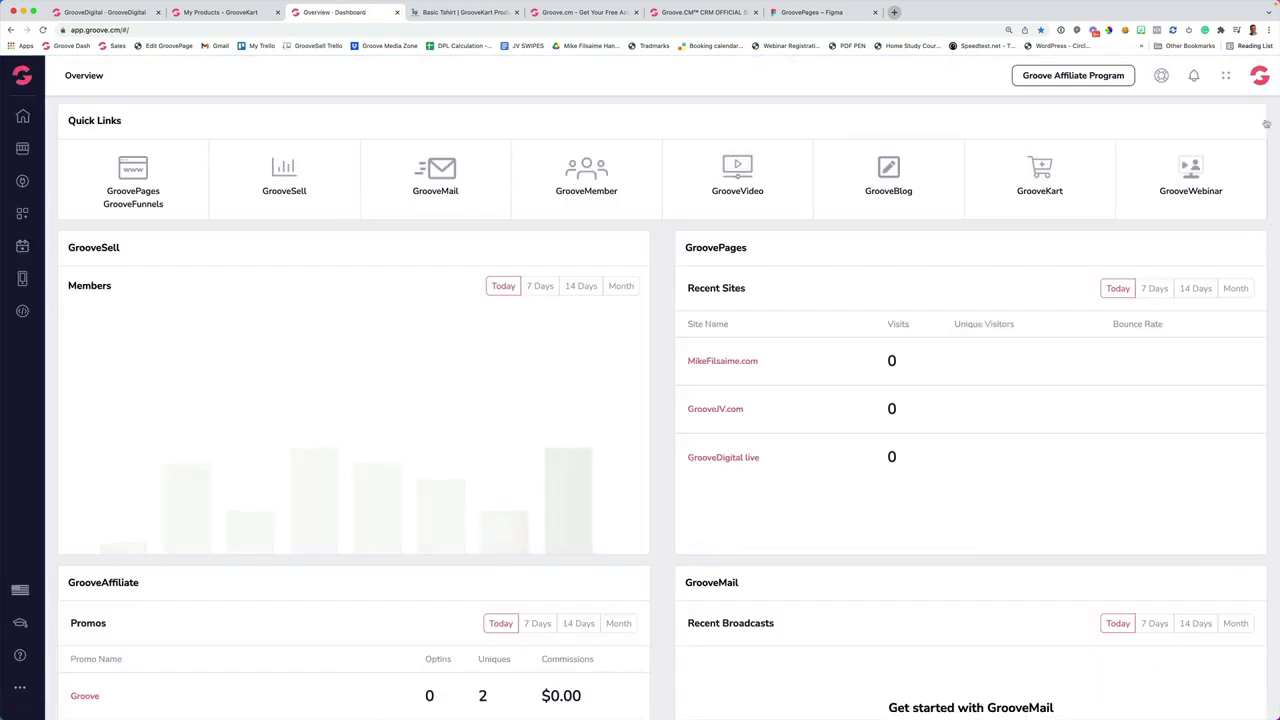
pyautogui.click(1260, 78)
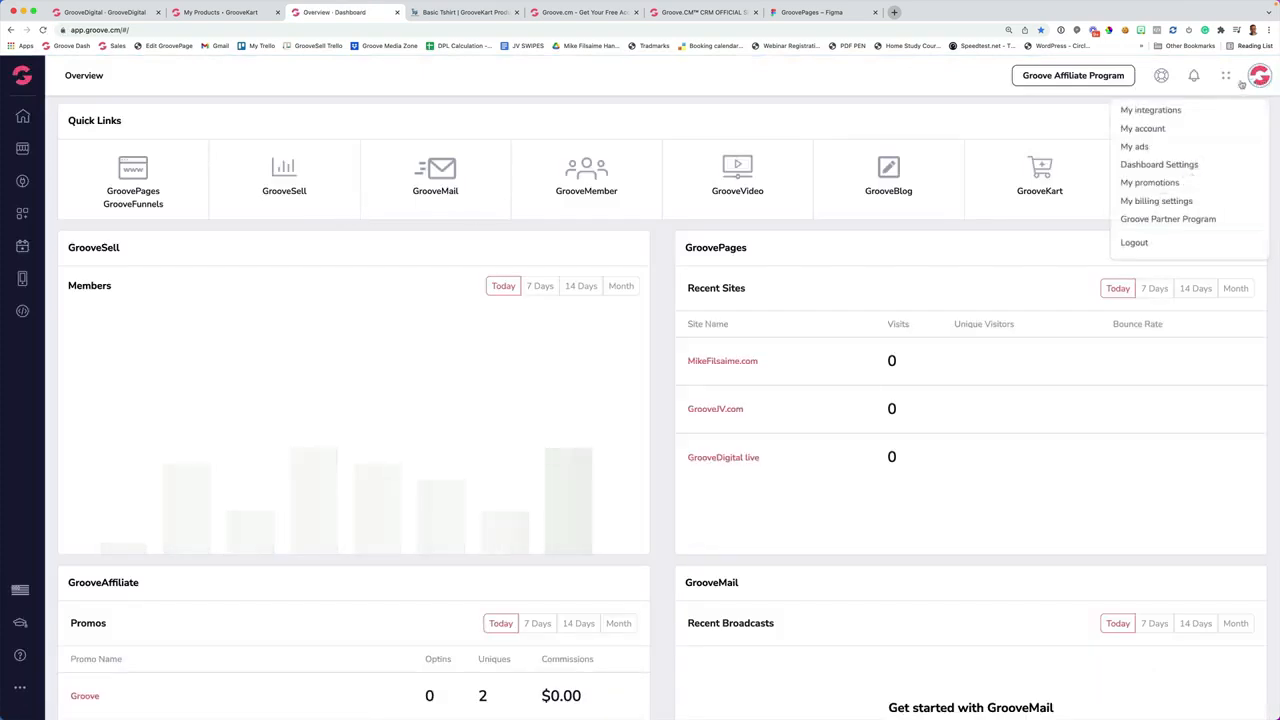
pyautogui.click(1158, 130)
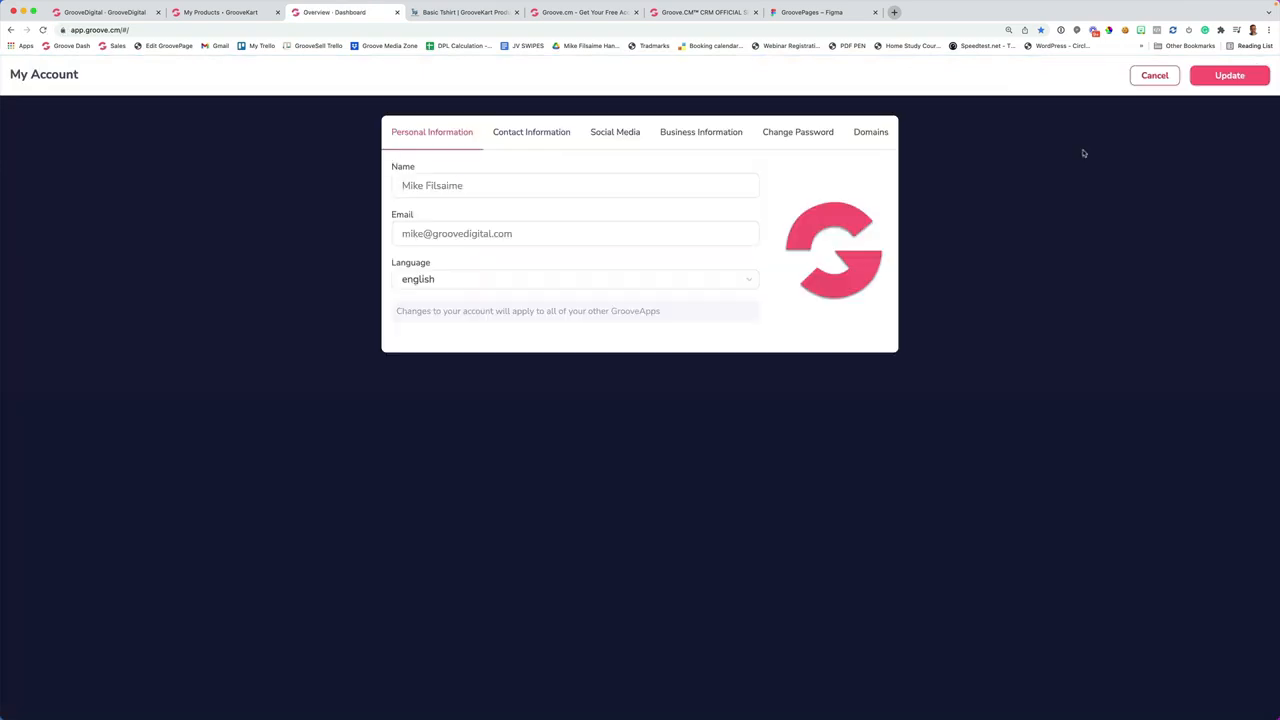
pyautogui.click(872, 135)
pyautogui.click(737, 243)
pyautogui.click(640, 308)
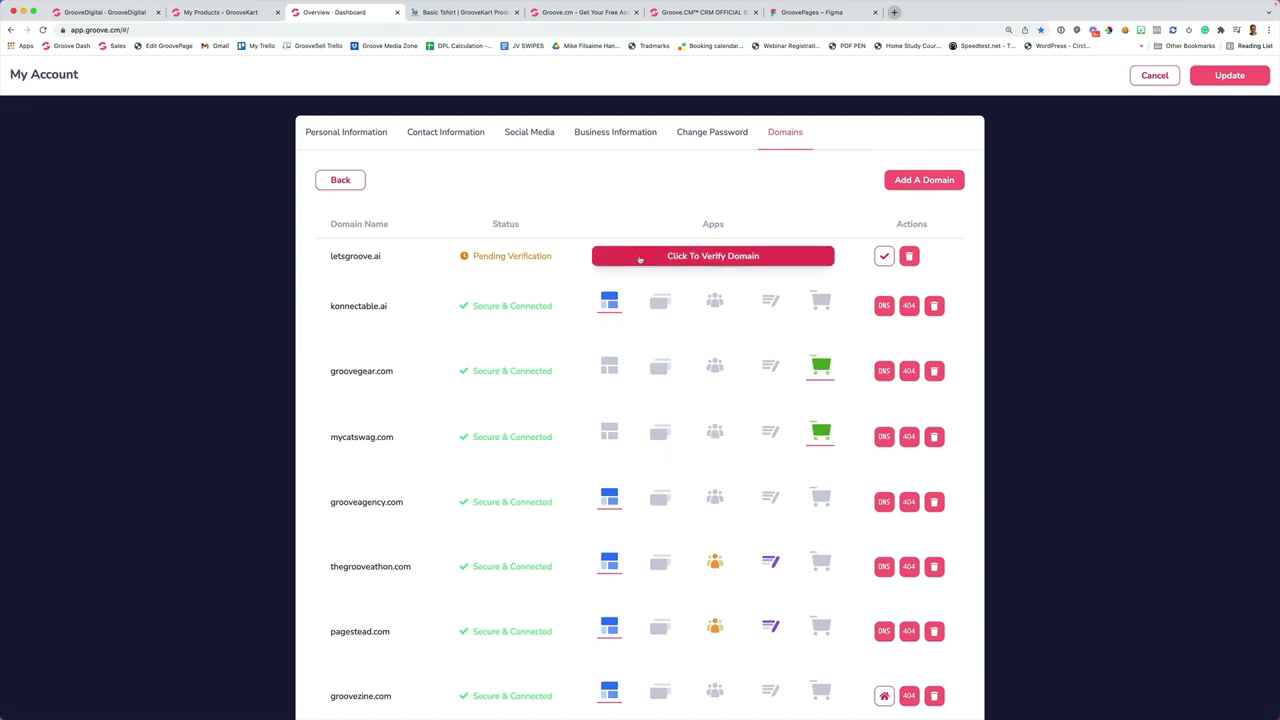
# Validate the DNS records of letsgroove.ai and connect GroovePages as the domain's primary app
pyautogui.click(642, 259)
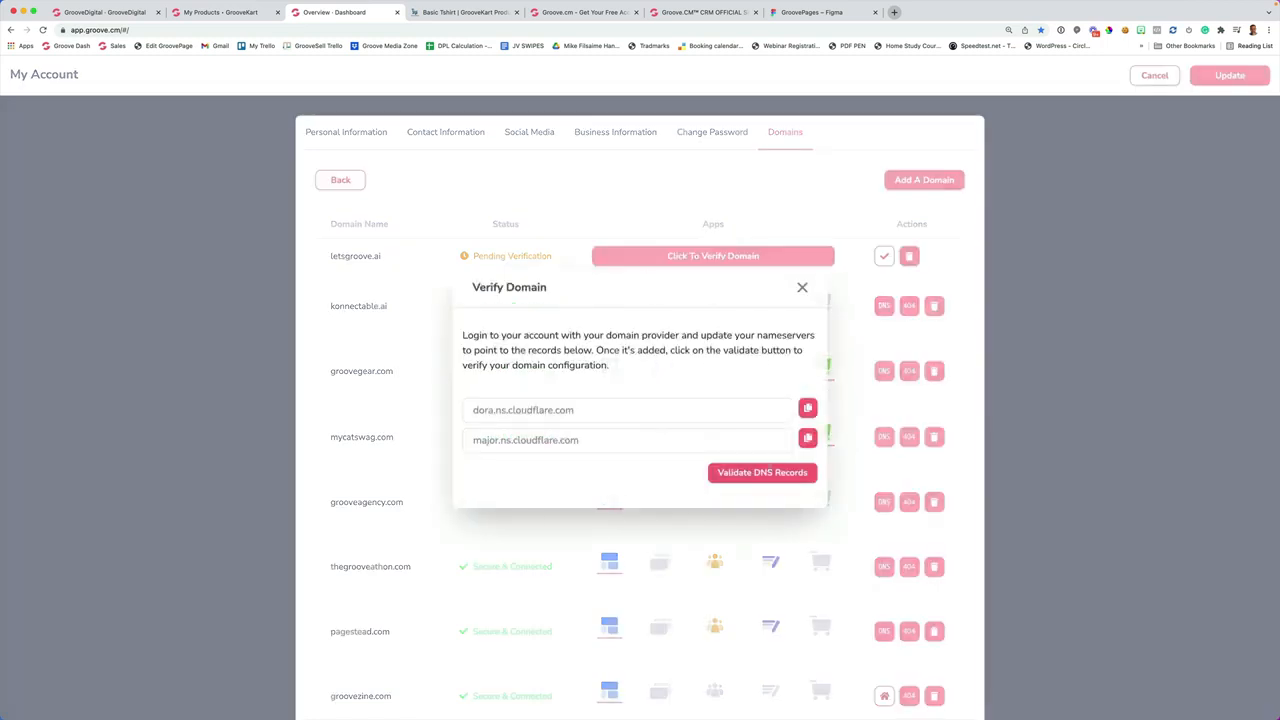
pyautogui.click(751, 474)
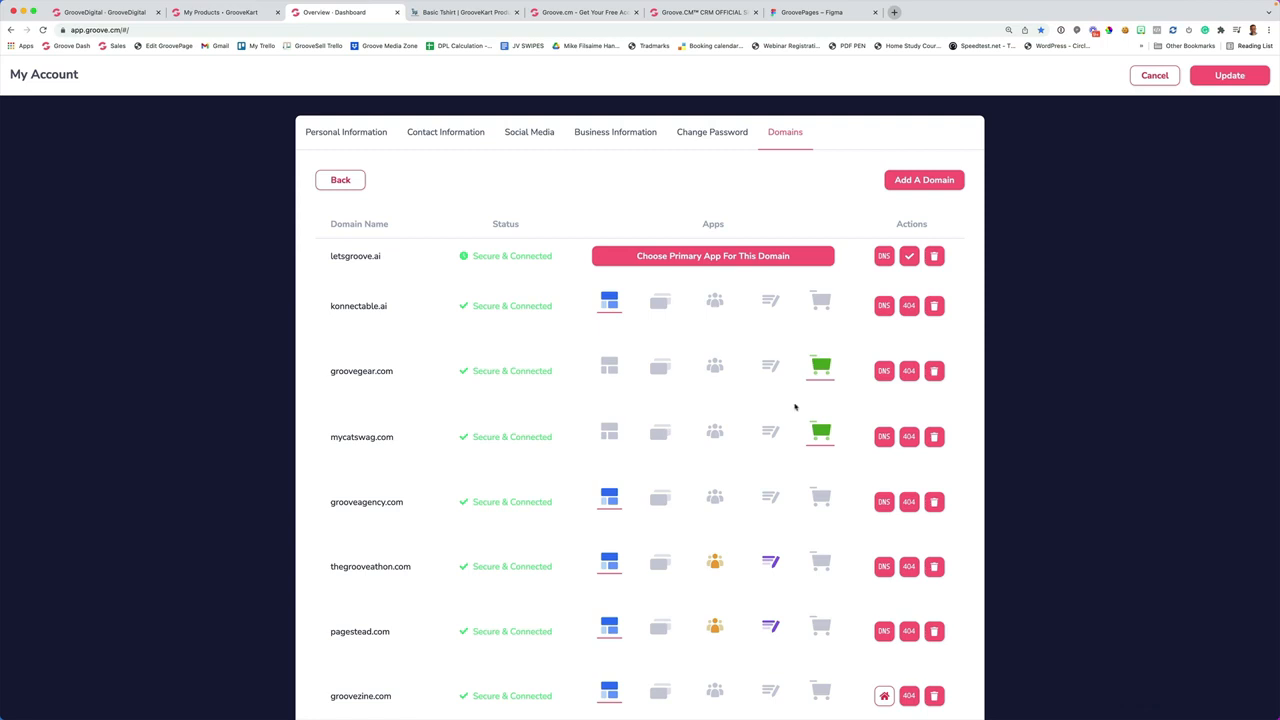
pyautogui.click(653, 257)
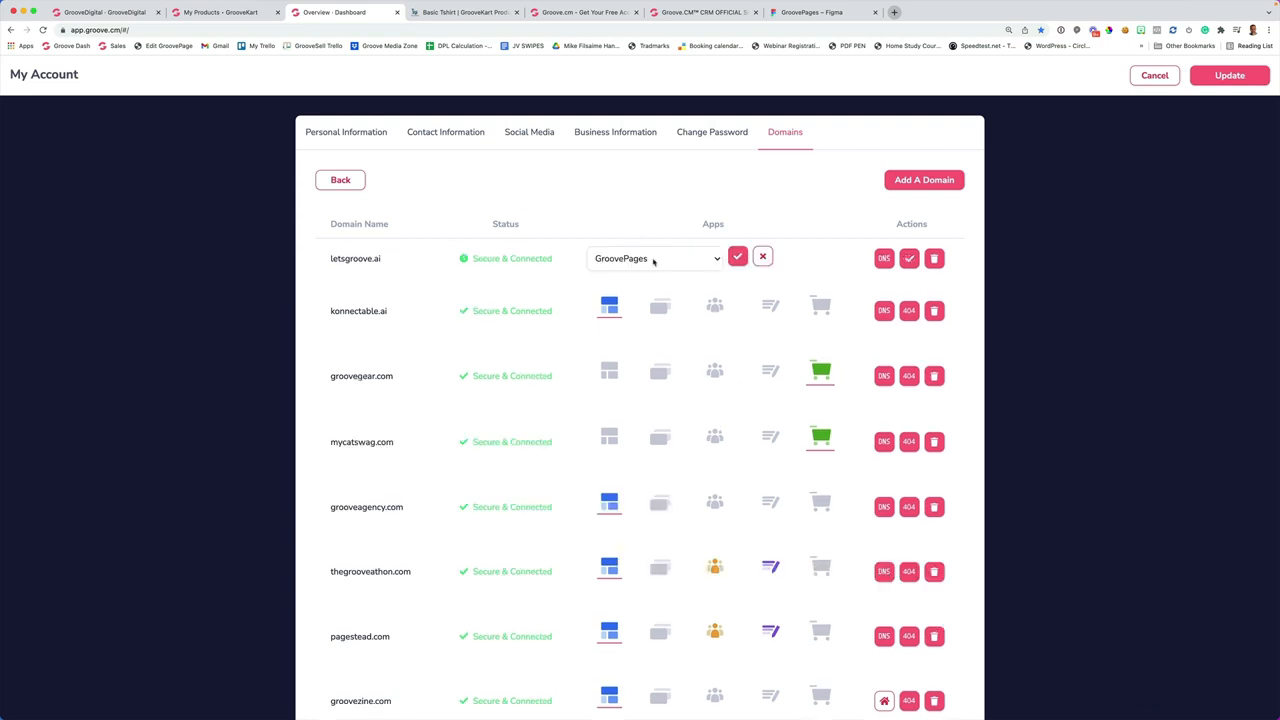
pyautogui.click(737, 257)
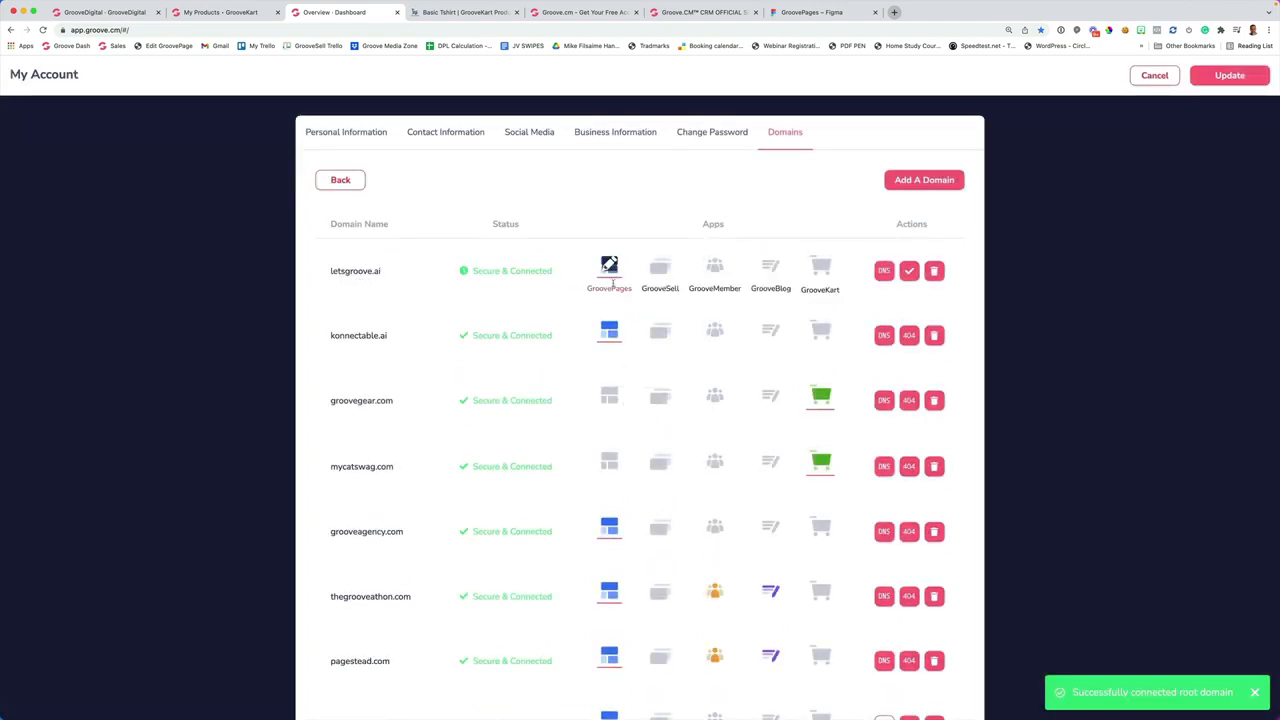
# Add the subdomain members to letsgroove.ai for GrooveMember with the GrooveMember Membership type, and return to the domain list
pyautogui.click(708, 268)
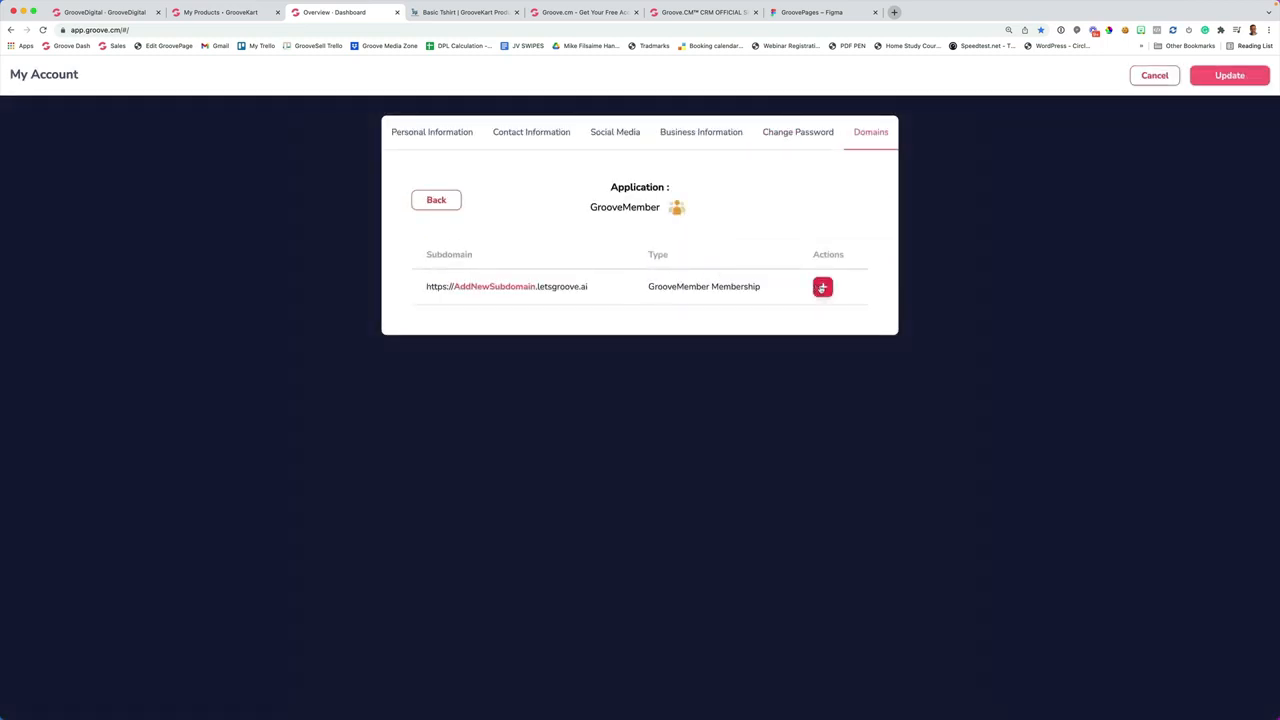
pyautogui.click(822, 288)
pyautogui.click(488, 293)
pyautogui.write('members')
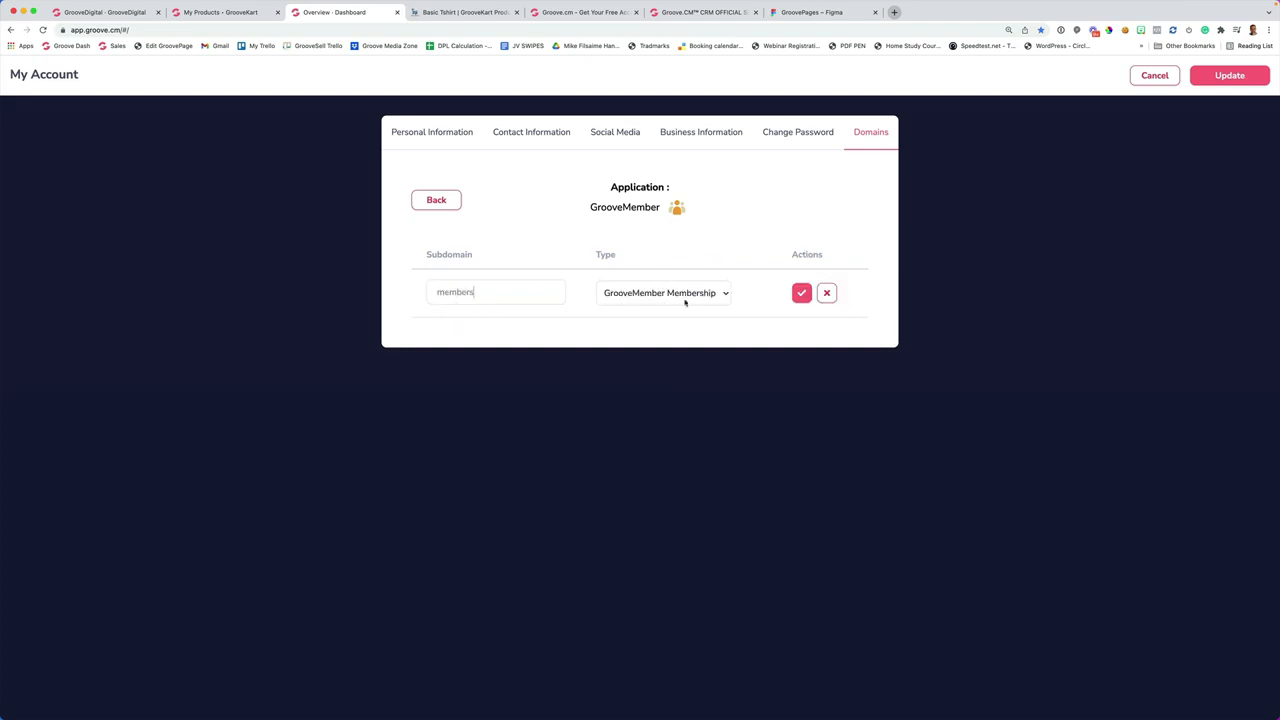
pyautogui.click(804, 294)
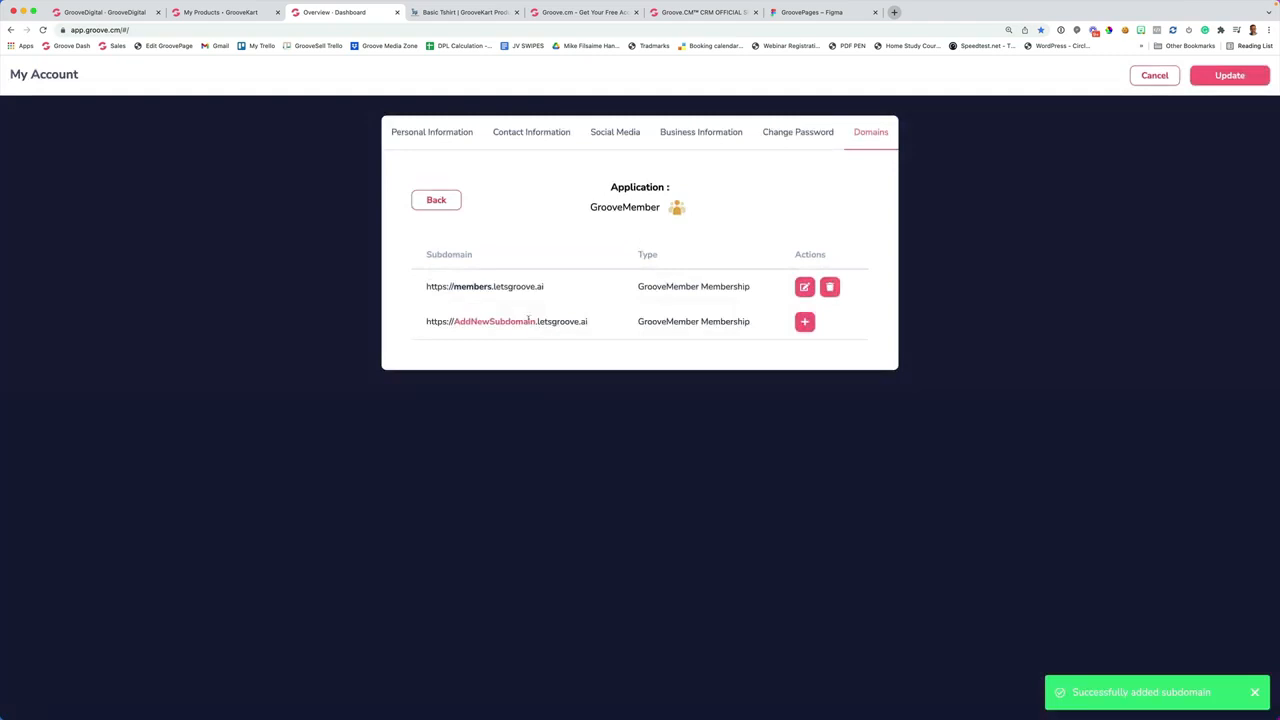
pyautogui.moveTo(447, 286); pyautogui.dragTo(557, 294)
pyautogui.click(560, 294)
pyautogui.click(451, 203)
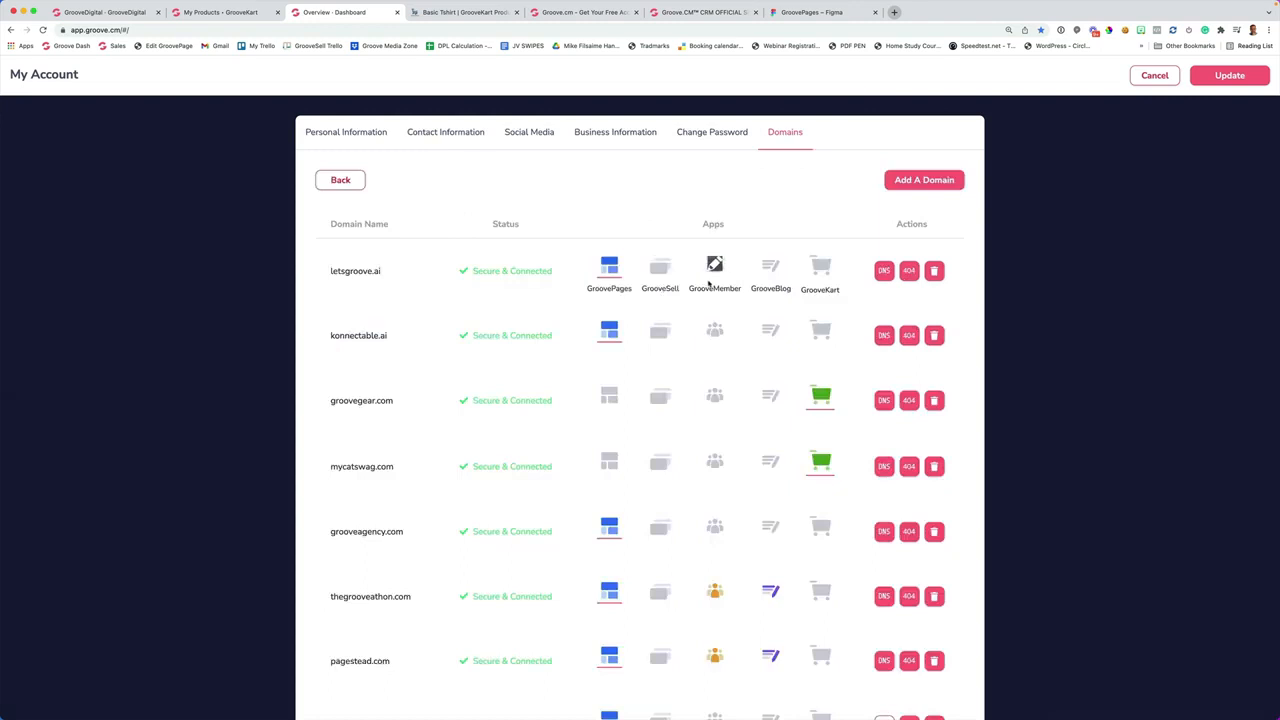
# Add the subdomain blog to letsgroove.ai for GrooveBlog and return to the domain list
pyautogui.click(771, 270)
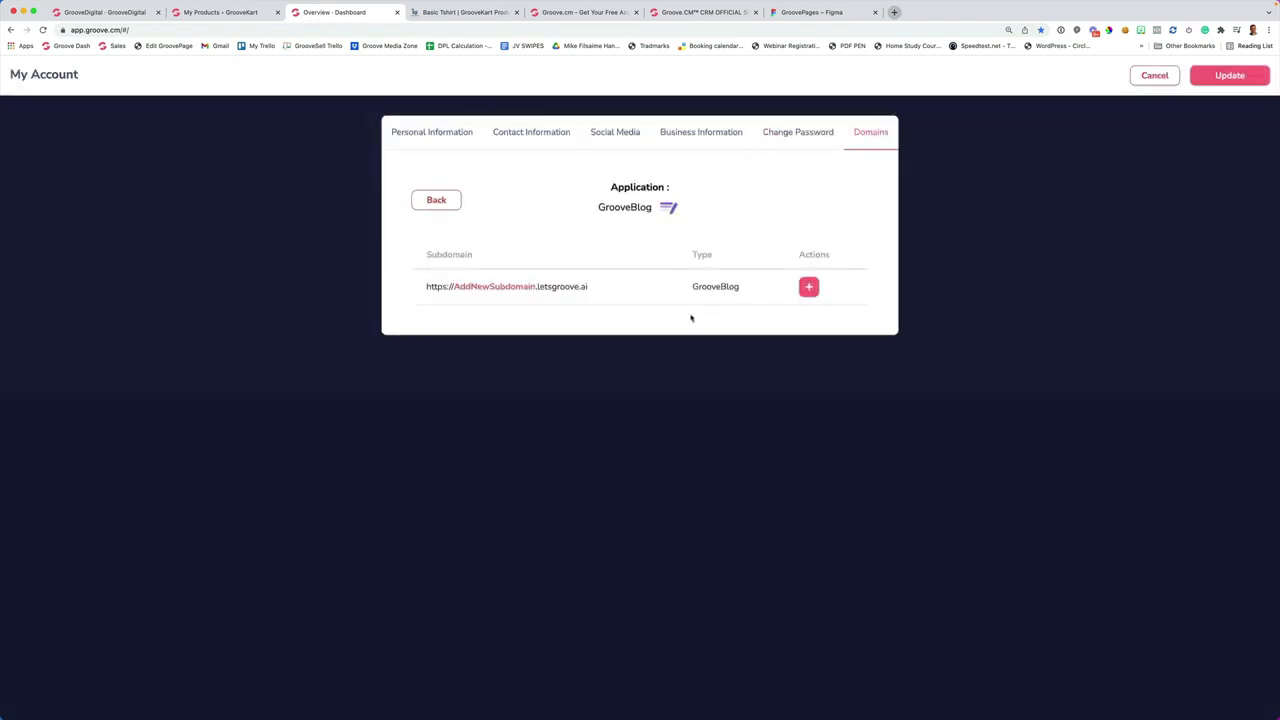
pyautogui.click(806, 290)
pyautogui.write('blog')
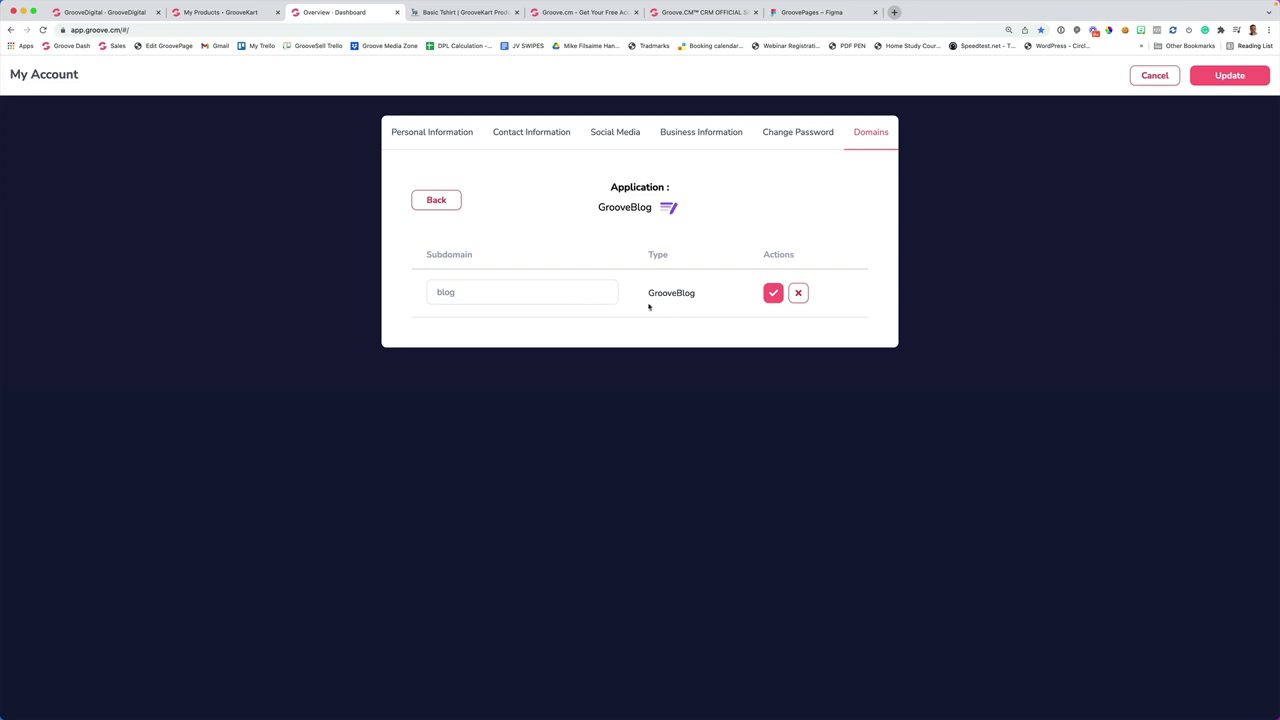
pyautogui.click(775, 294)
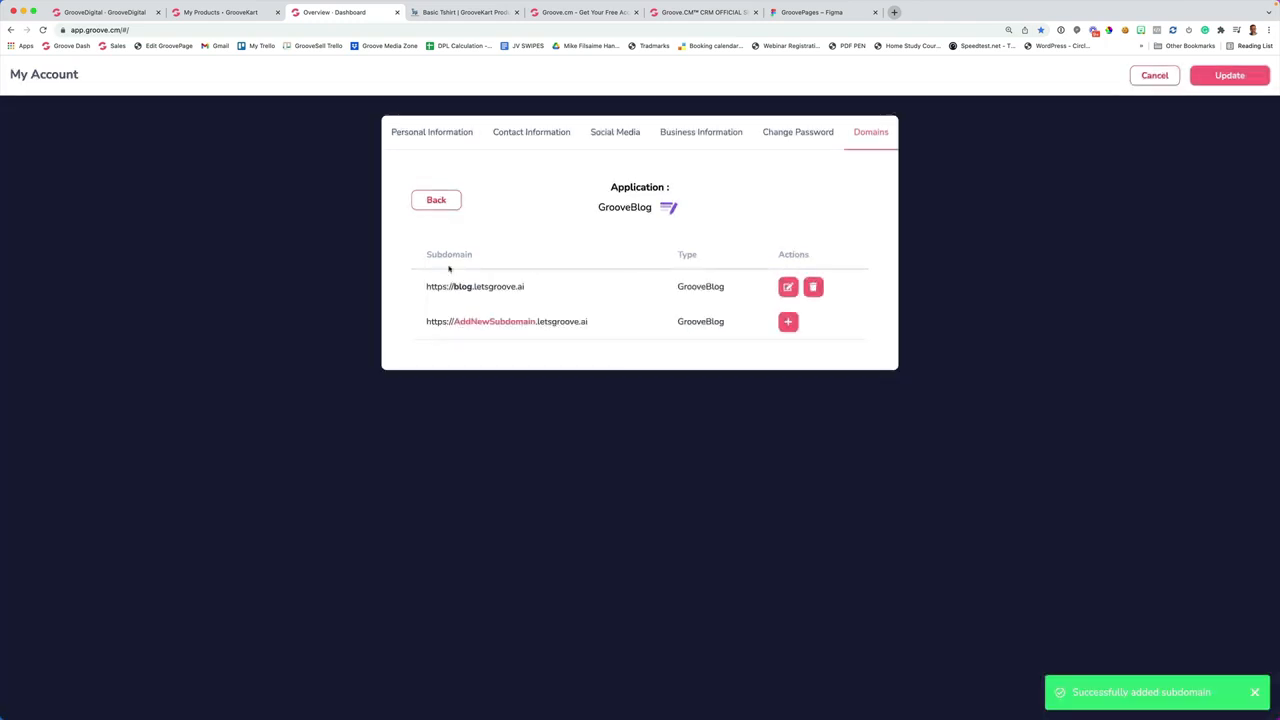
pyautogui.moveTo(437, 286); pyautogui.dragTo(569, 291)
pyautogui.click(548, 294)
pyautogui.click(436, 200)
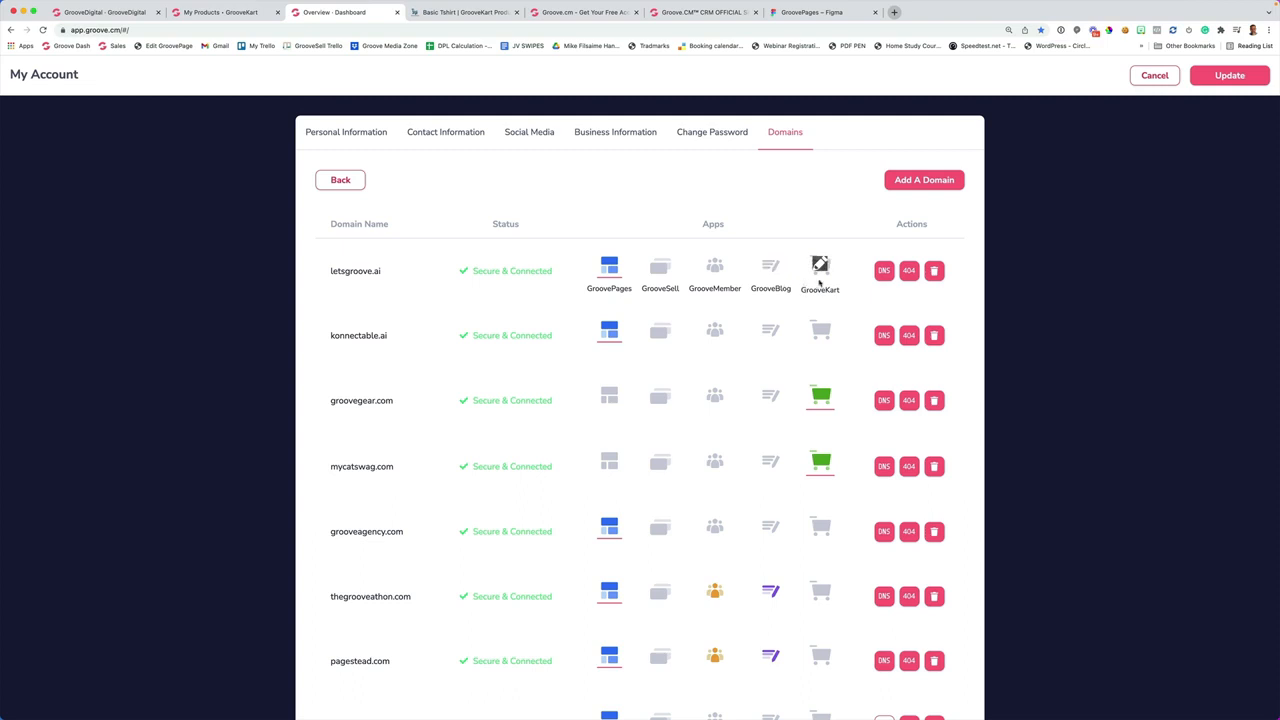
# Add the subdomain store to letsgroove.ai for GrooveKart and update the account settings
pyautogui.click(820, 266)
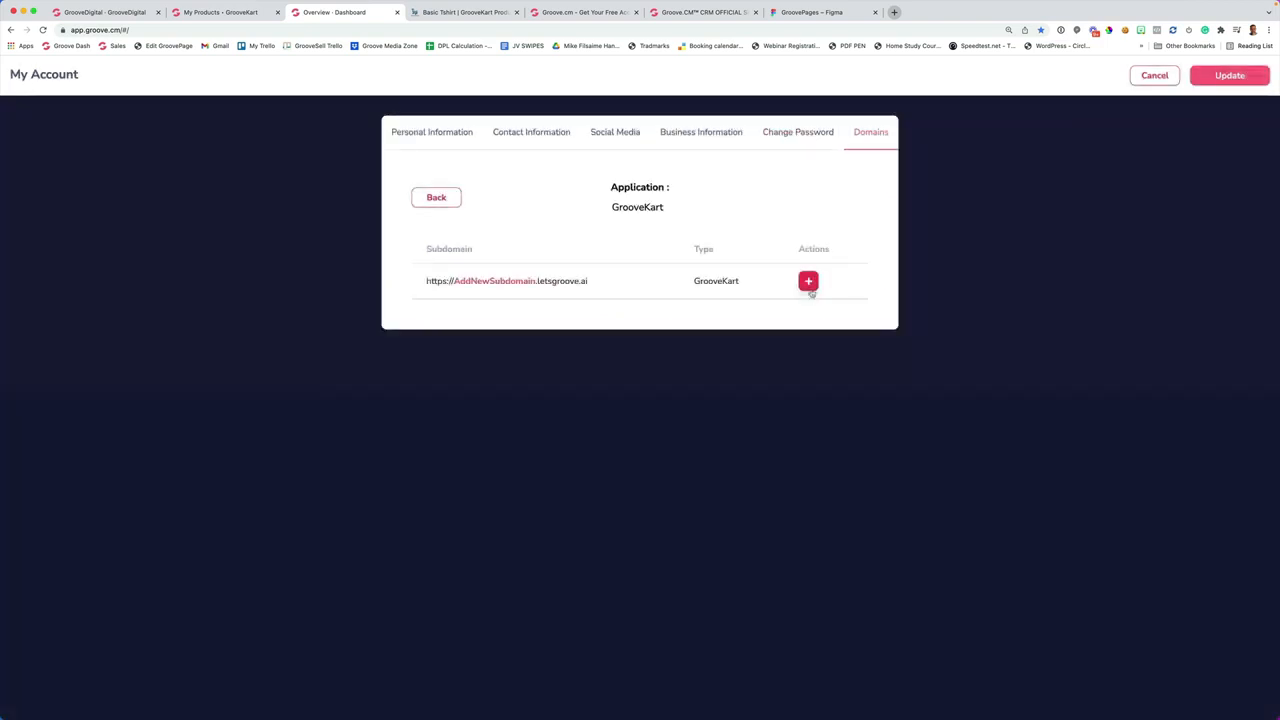
pyautogui.click(808, 281)
pyautogui.write('s')
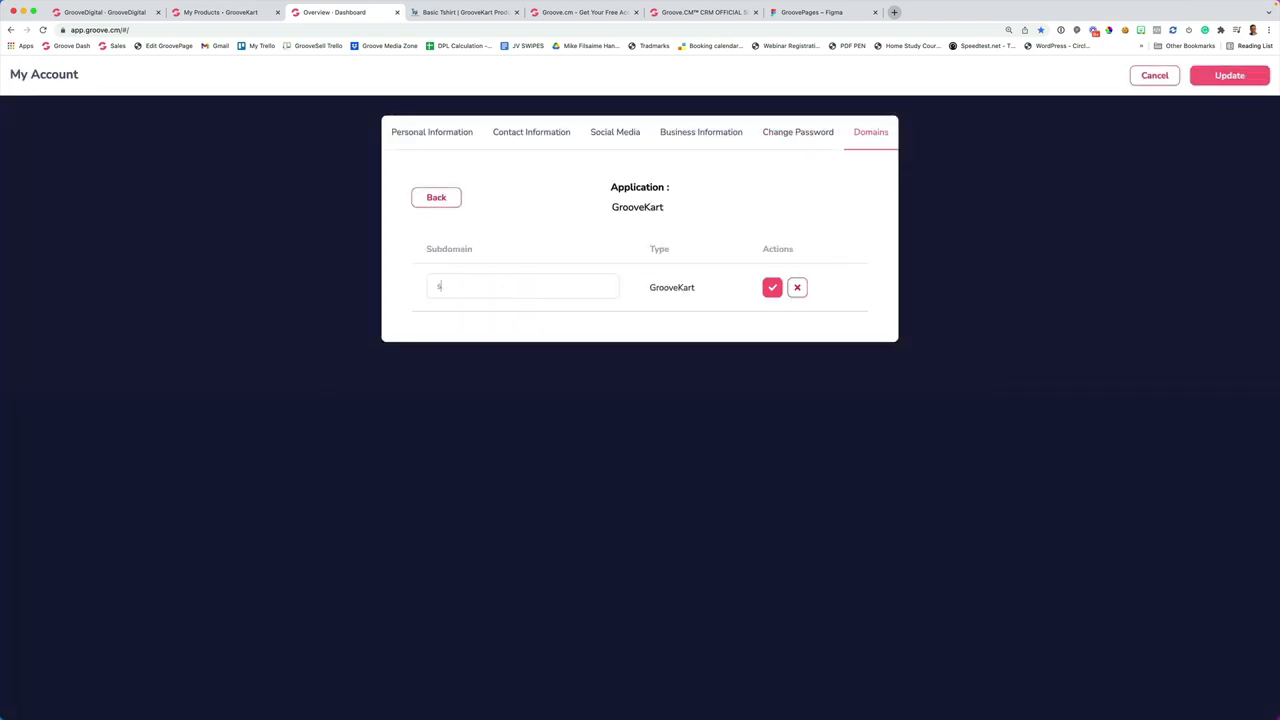
pyautogui.write('tore')
pyautogui.click(772, 287)
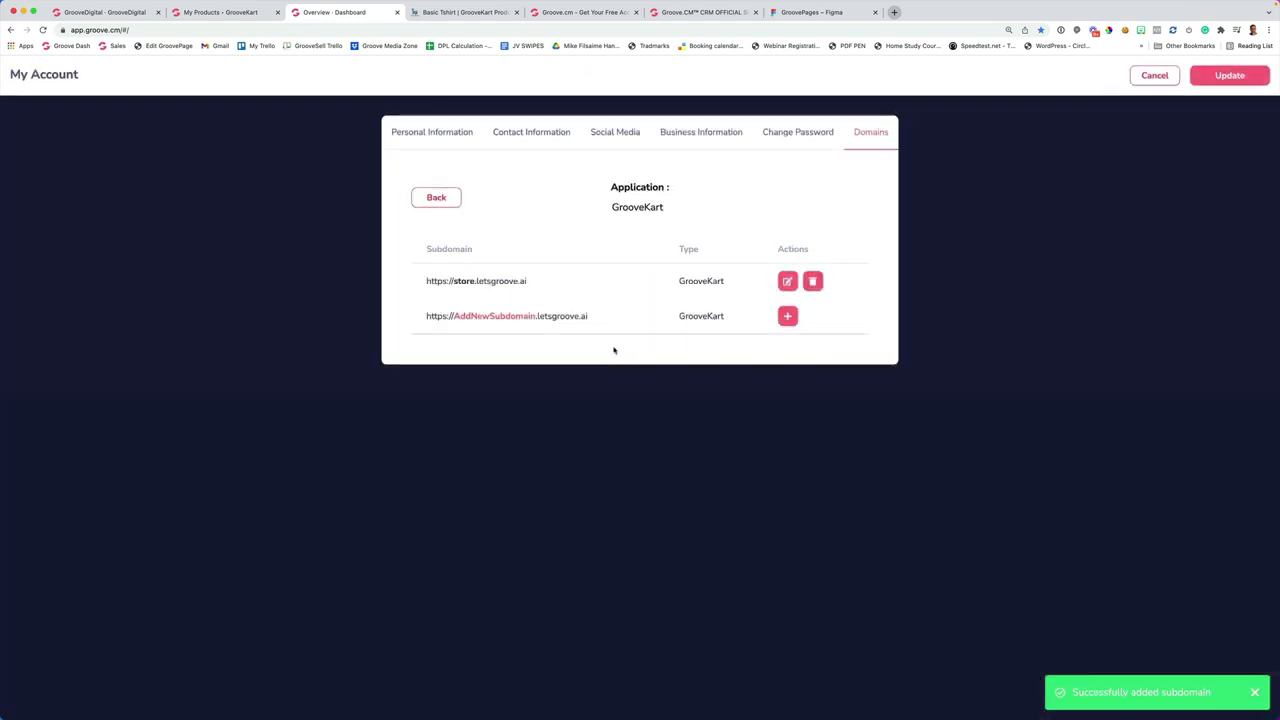
pyautogui.click(433, 196)
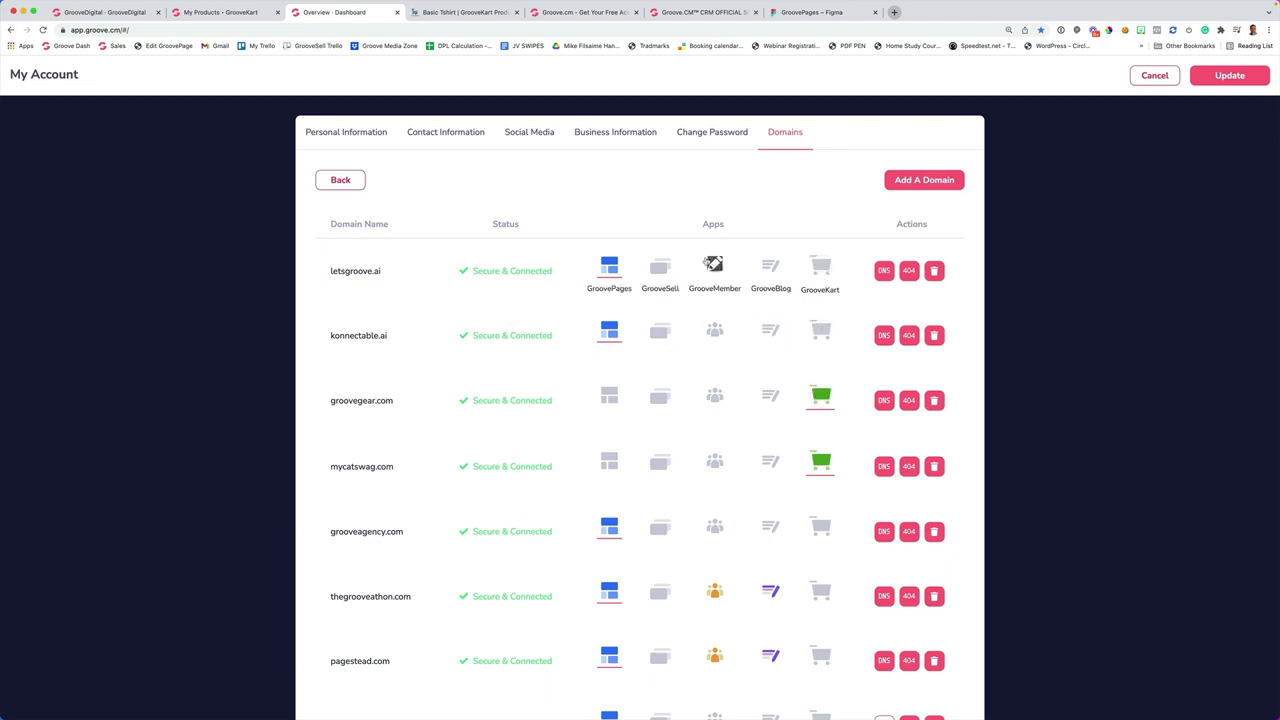
pyautogui.click(1211, 78)
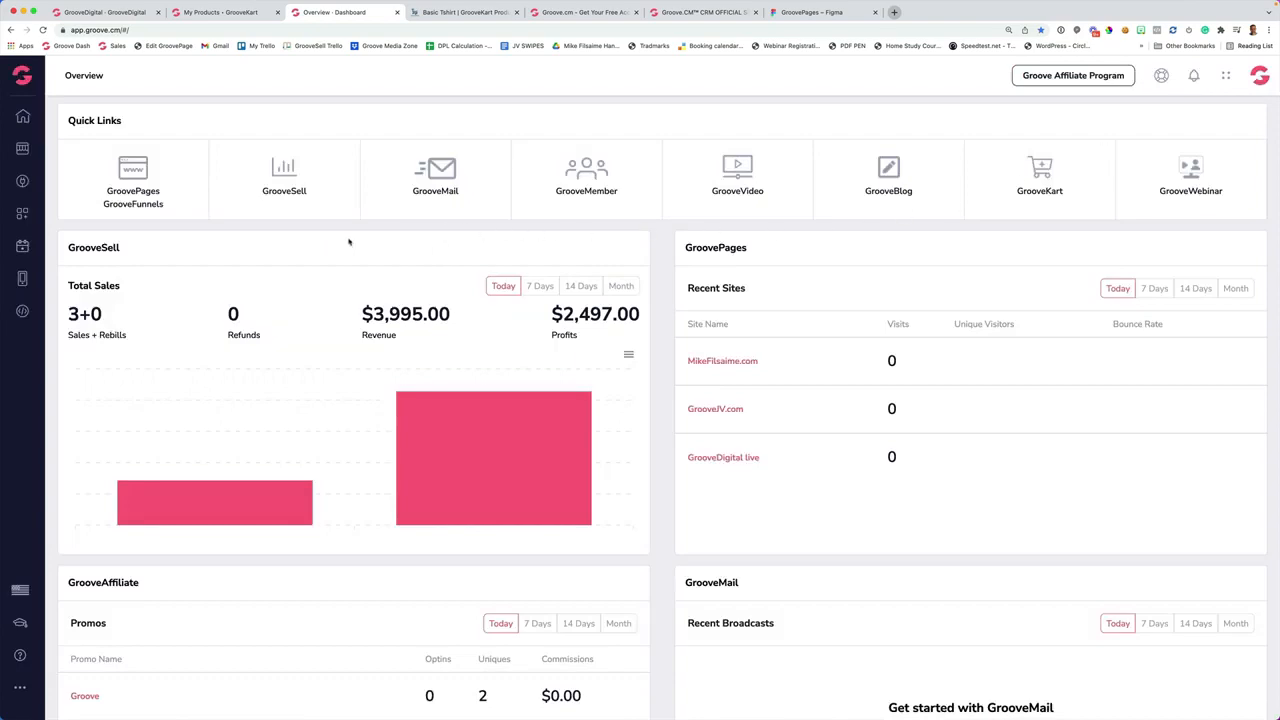
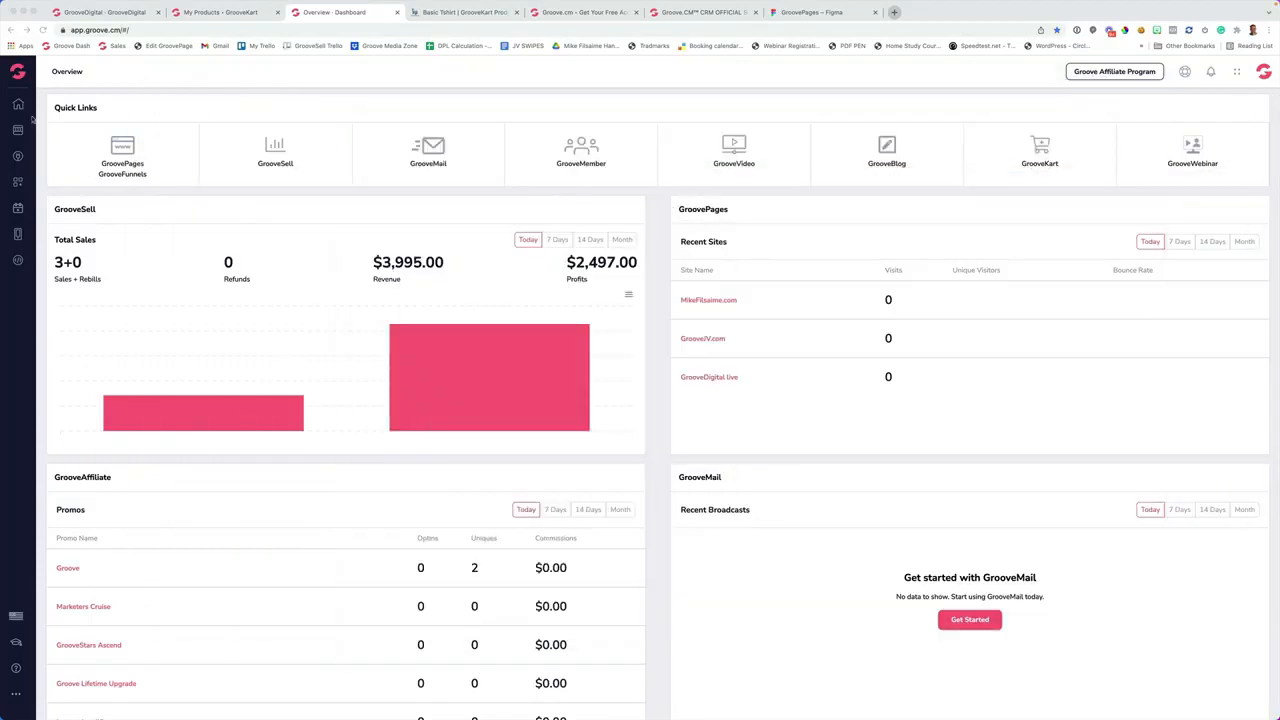
# Open GrooveBlog and create a blog named Lets Groove with the subdomain letsgrooove
pyautogui.click(20, 72)
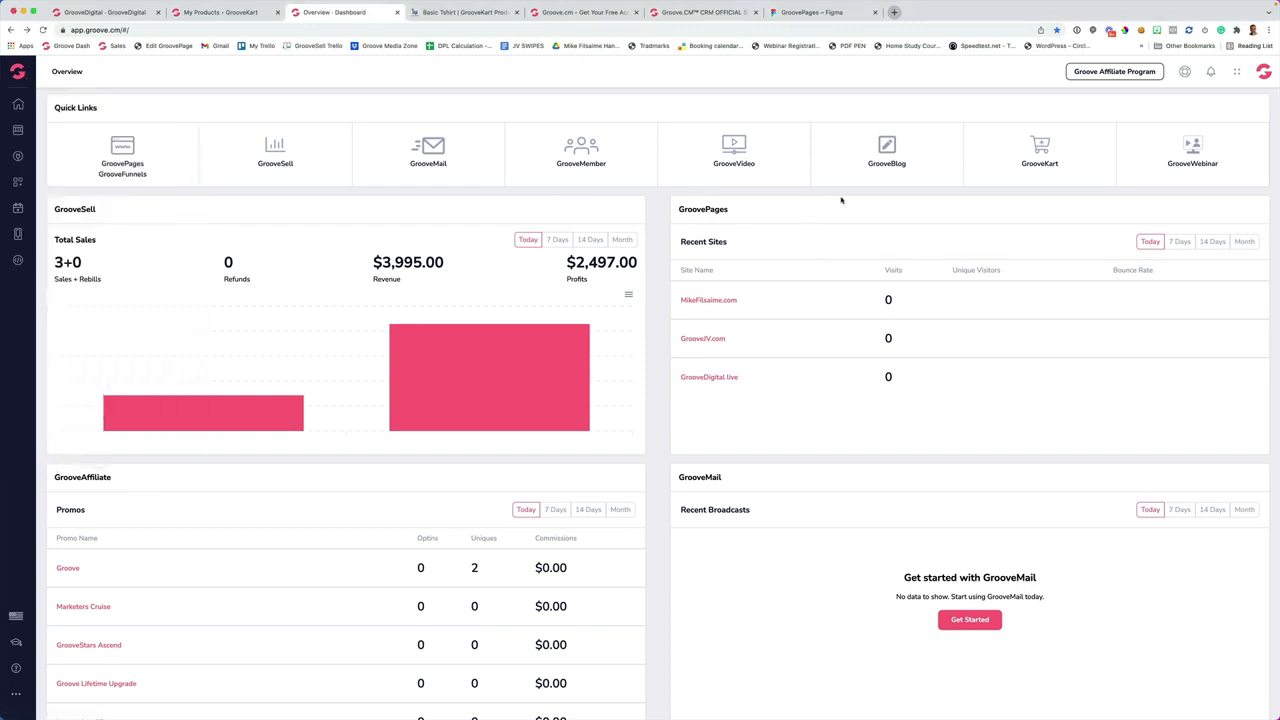
pyautogui.click(888, 149)
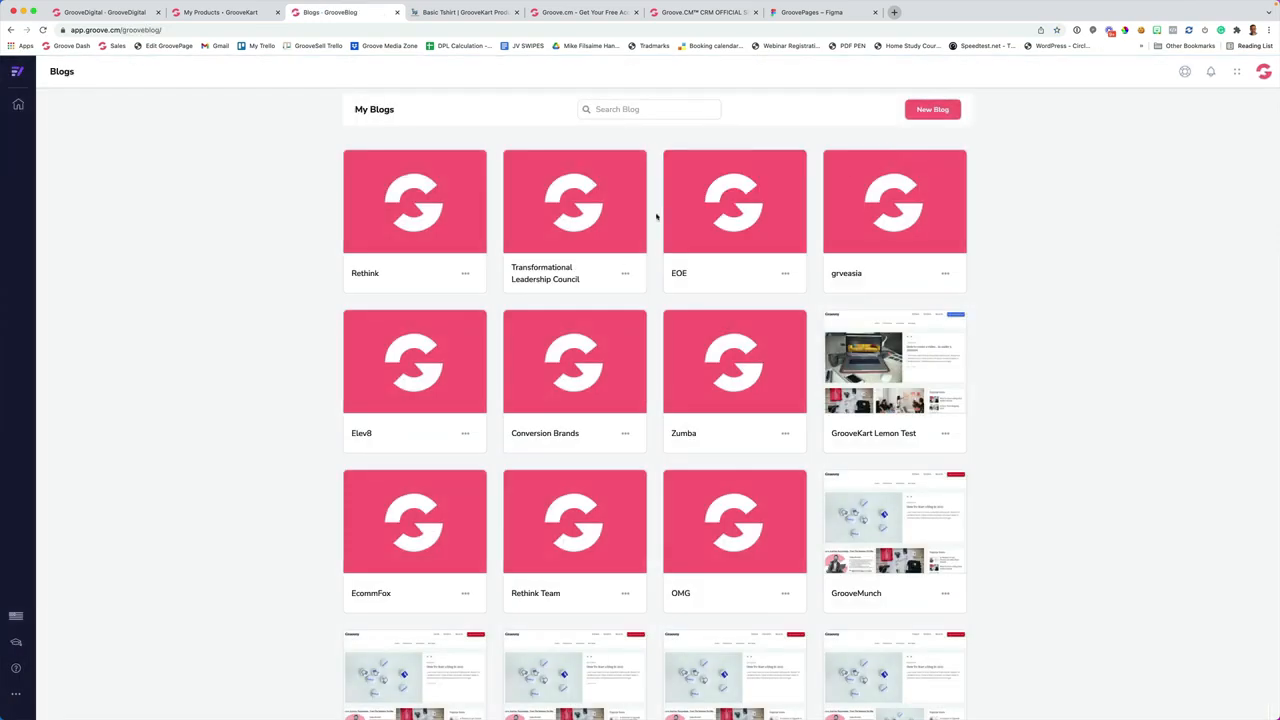
pyautogui.scroll(-5, 720, 284)
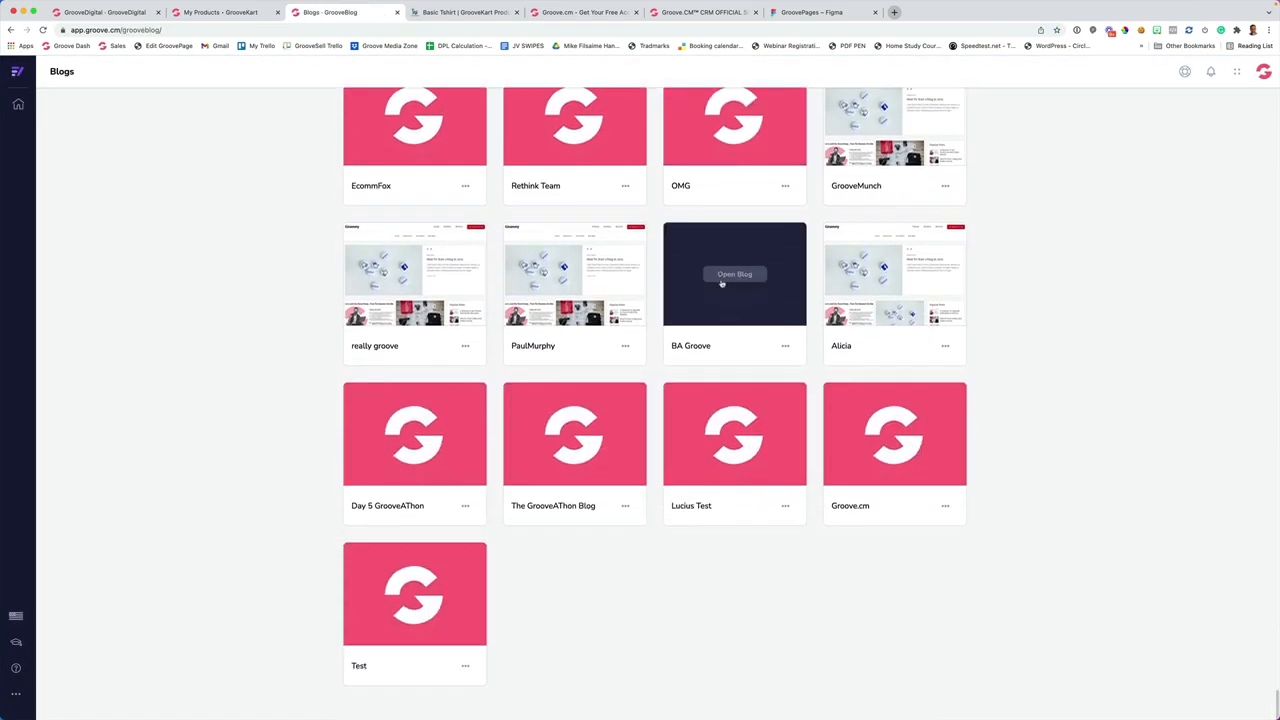
pyautogui.scroll(5, 720, 284)
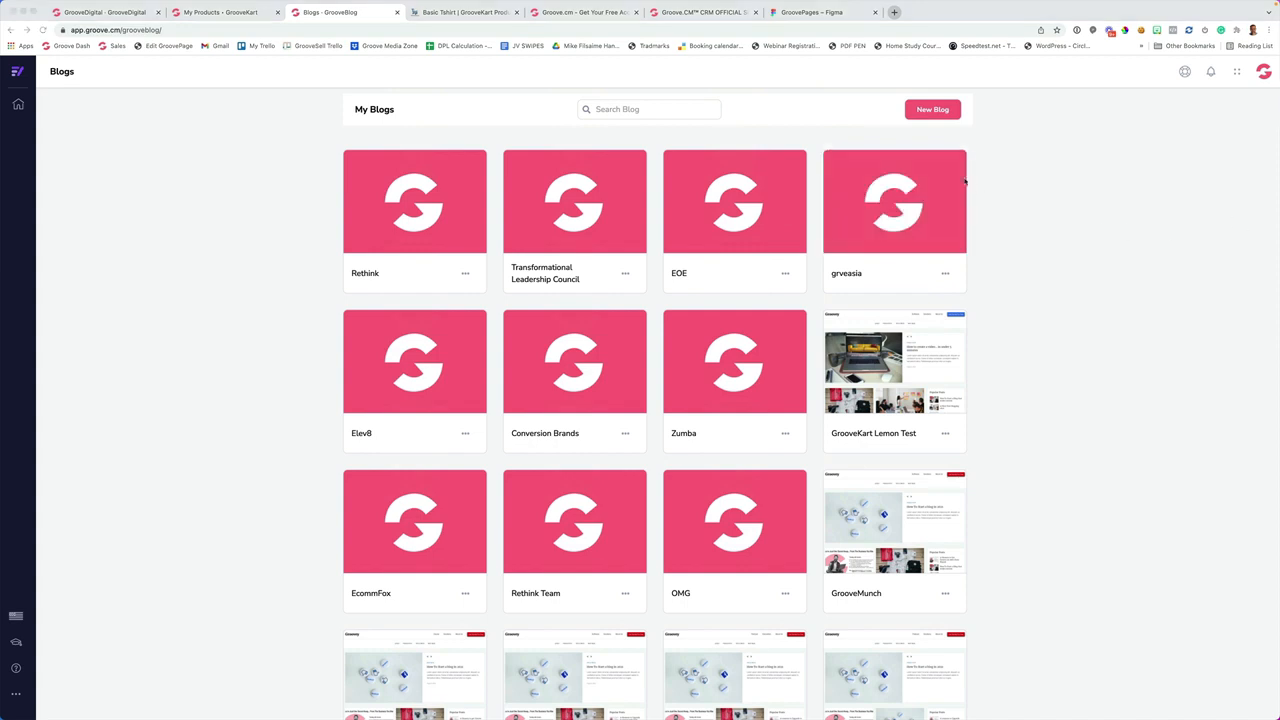
pyautogui.click(929, 111)
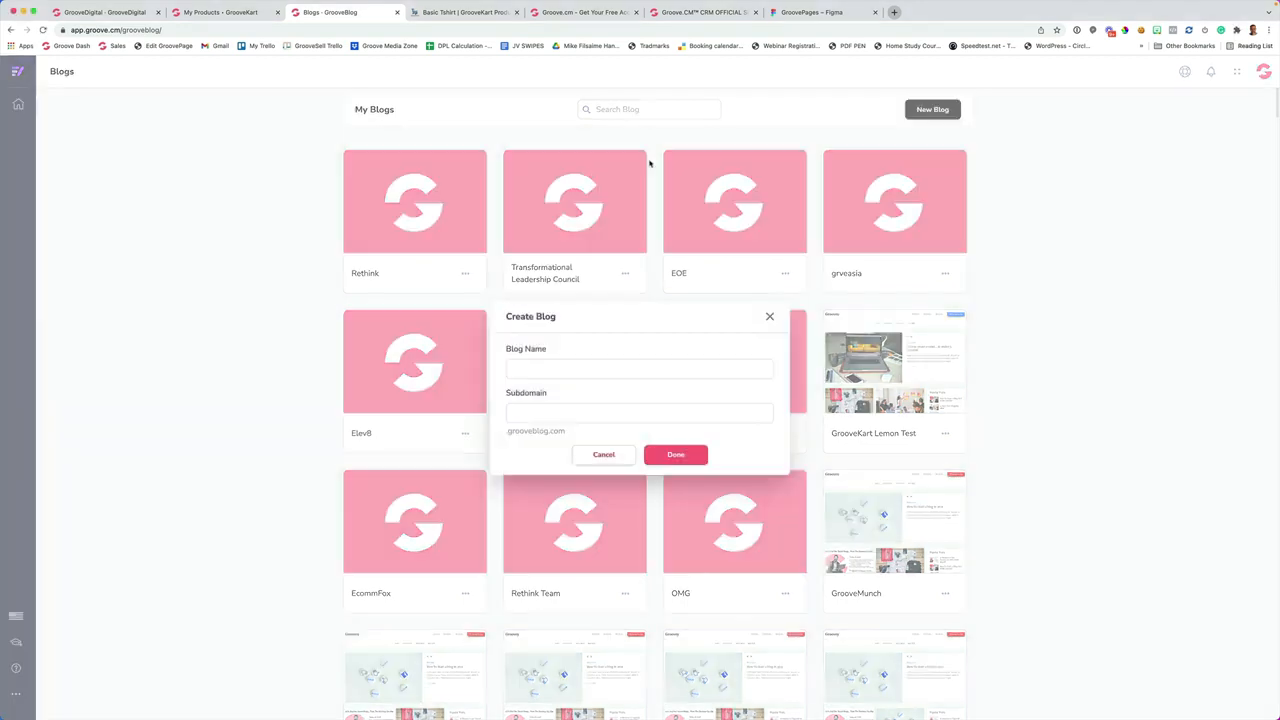
pyautogui.click(538, 374)
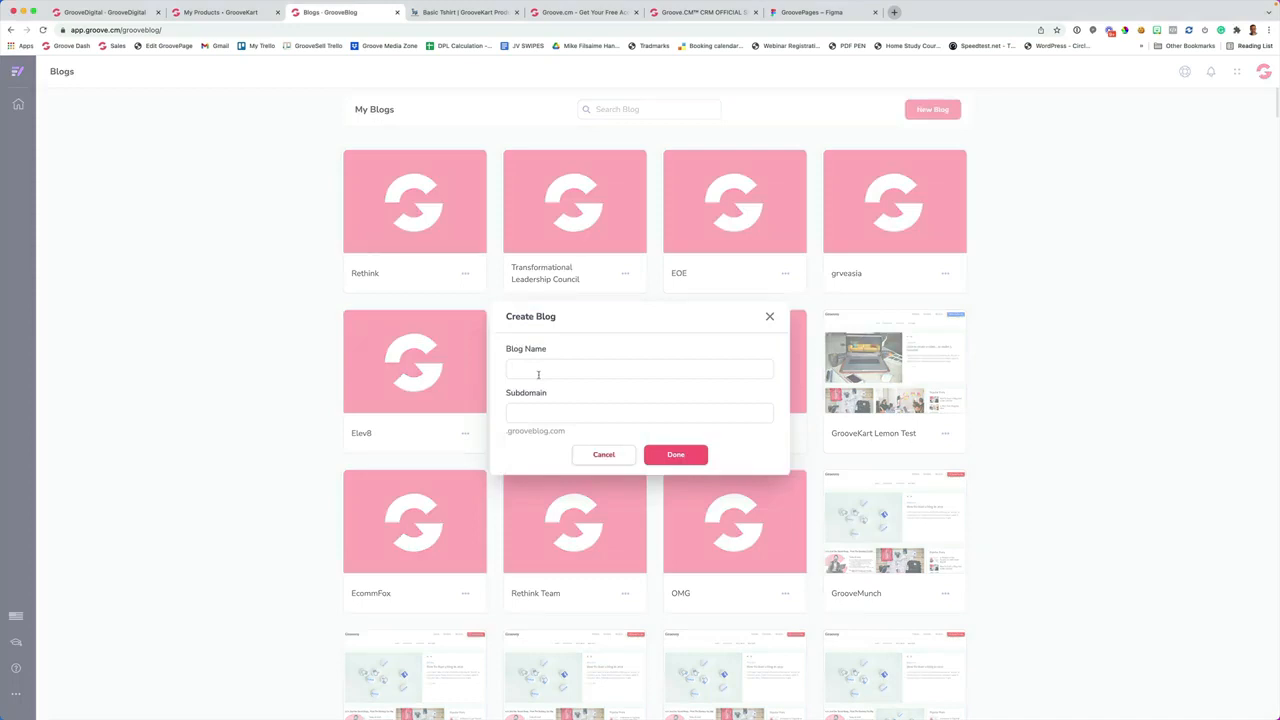
pyautogui.write('Lets Groo')
pyautogui.write('ve')
pyautogui.write('letsgr')
pyautogui.write('oove')
pyautogui.click(671, 456)
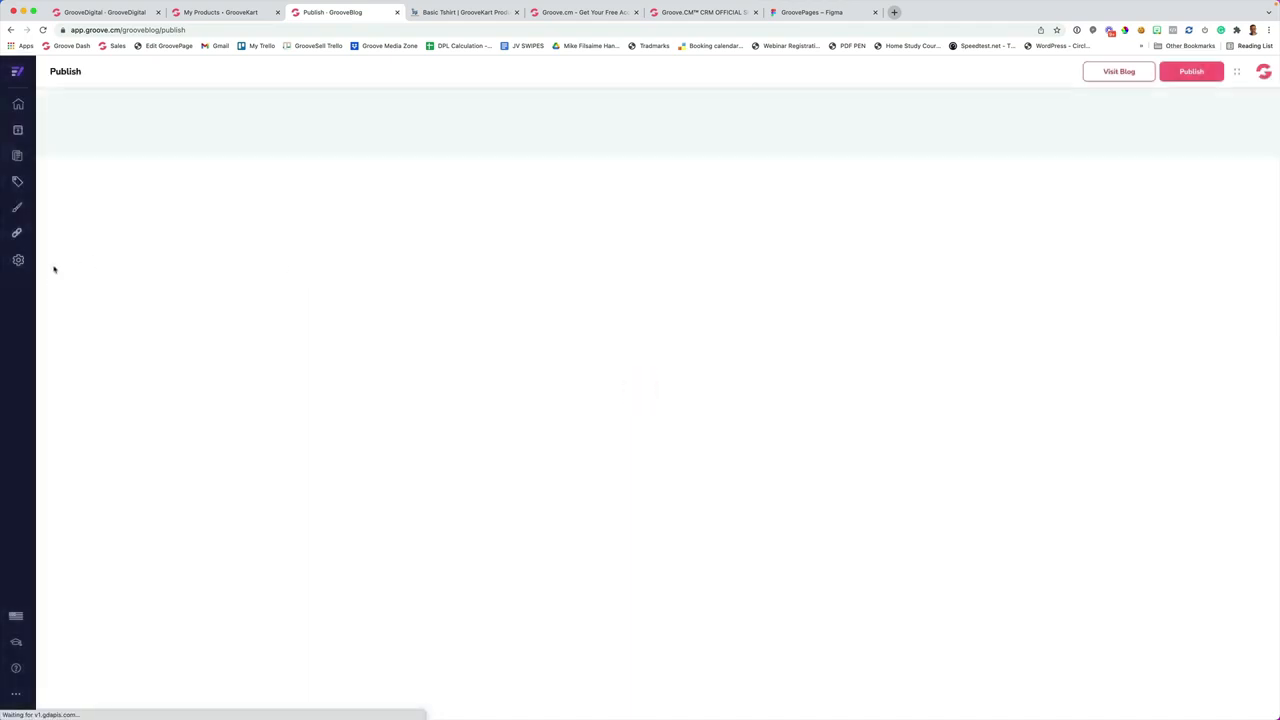
pyautogui.click(19, 260)
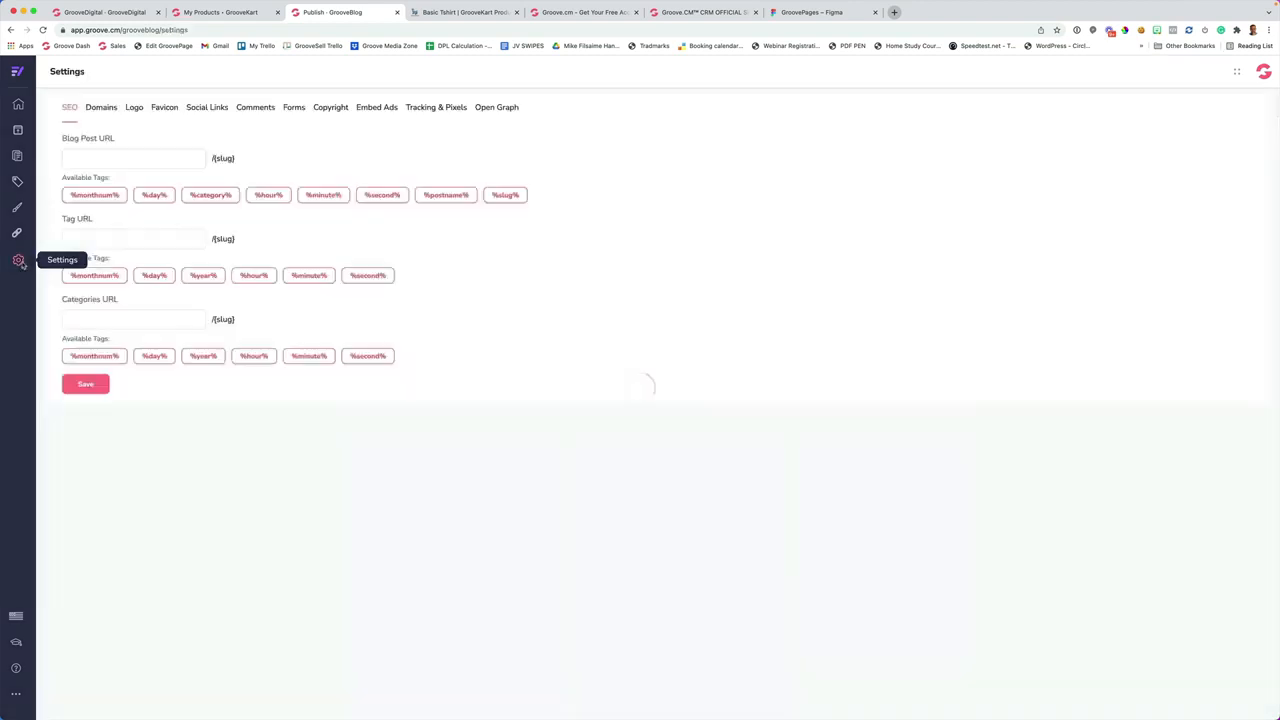
pyautogui.click(108, 108)
pyautogui.moveTo(190, 256); pyautogui.dragTo(55, 255)
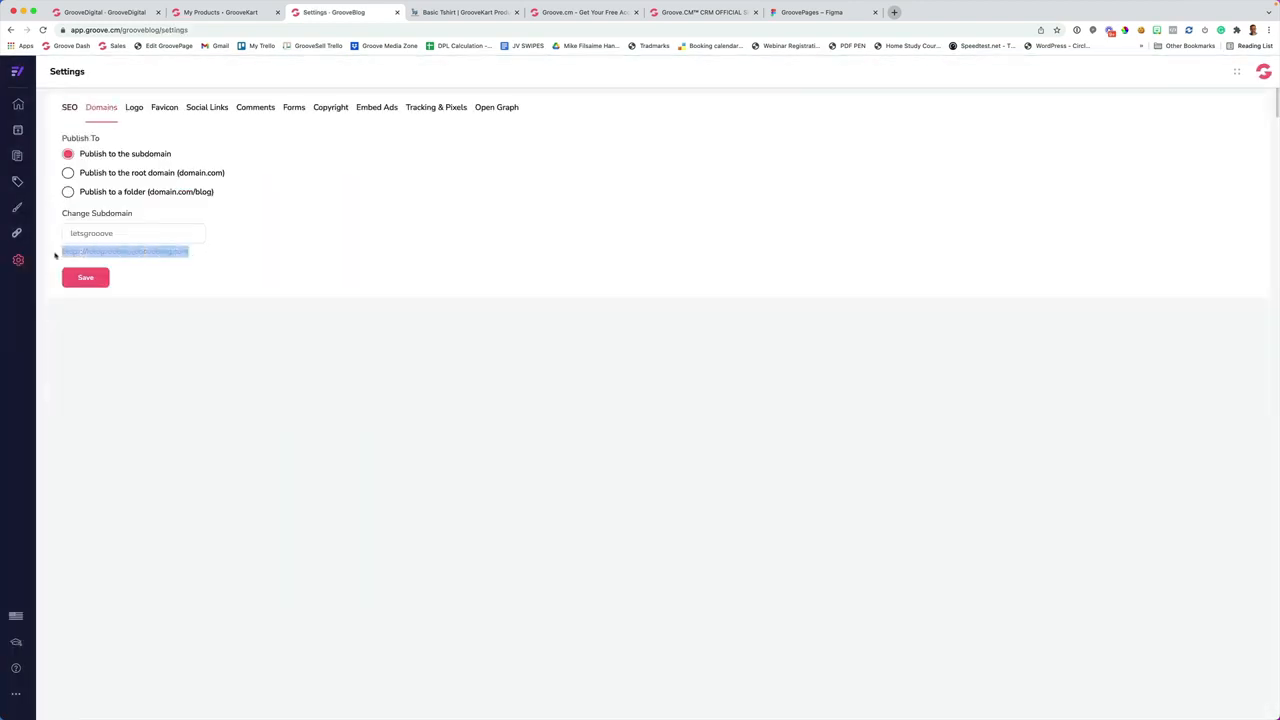
pyautogui.click(894, 12)
pyautogui.write('https://letsgrooove.grooveblog.com')
pyautogui.press('Return')
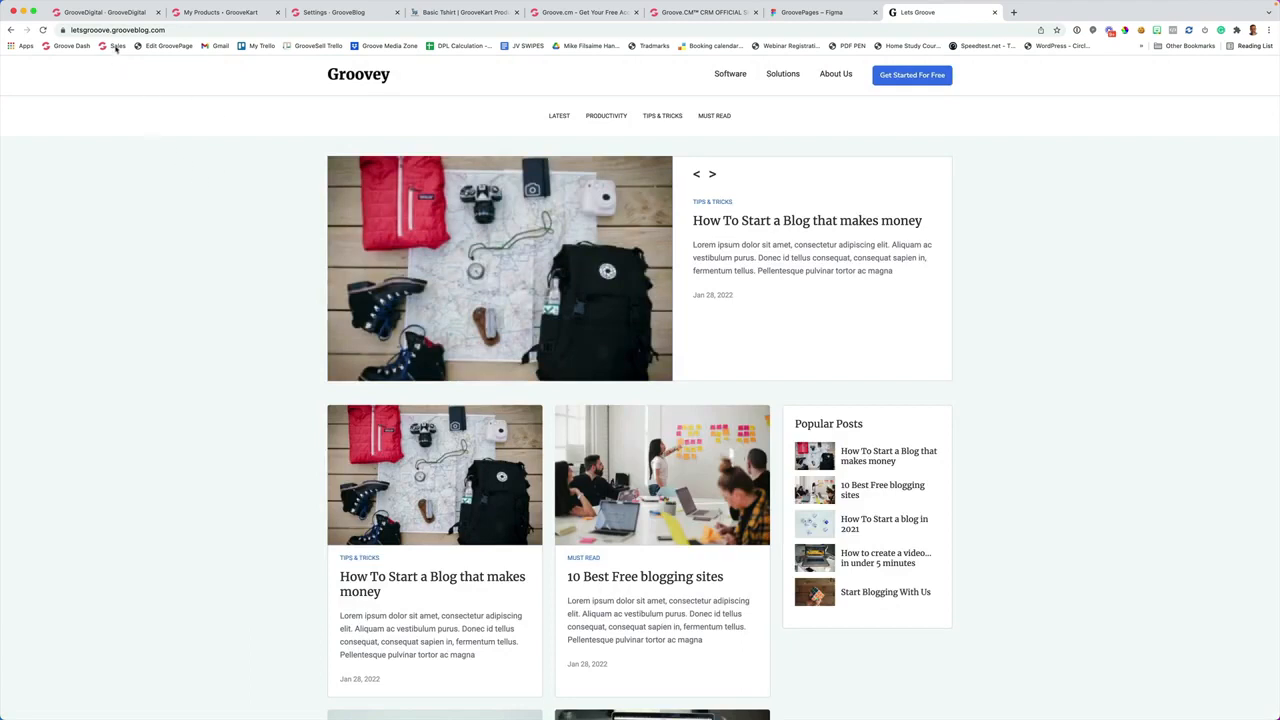
pyautogui.click(995, 13)
pyautogui.click(272, 246)
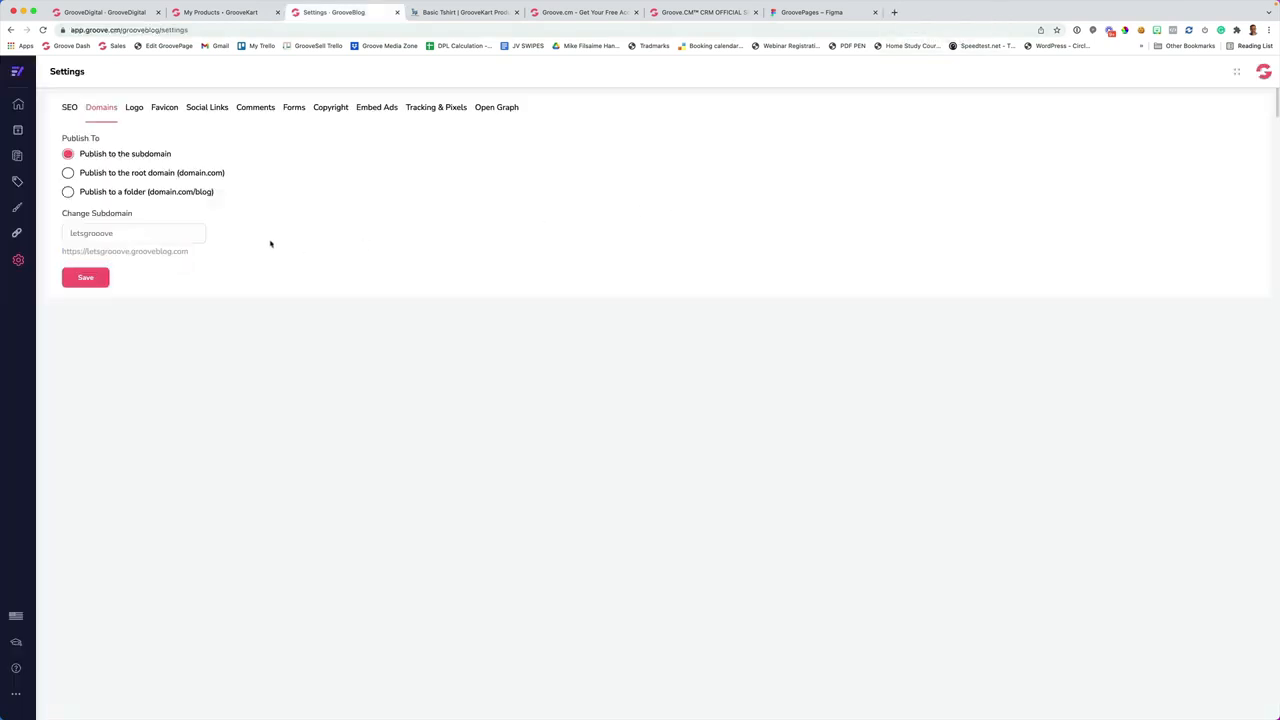
# Publish the blog to the root domain letsgroove.ai, using the subdomain location blog.letsgroove.ai, and save the domain settings
pyautogui.click(68, 174)
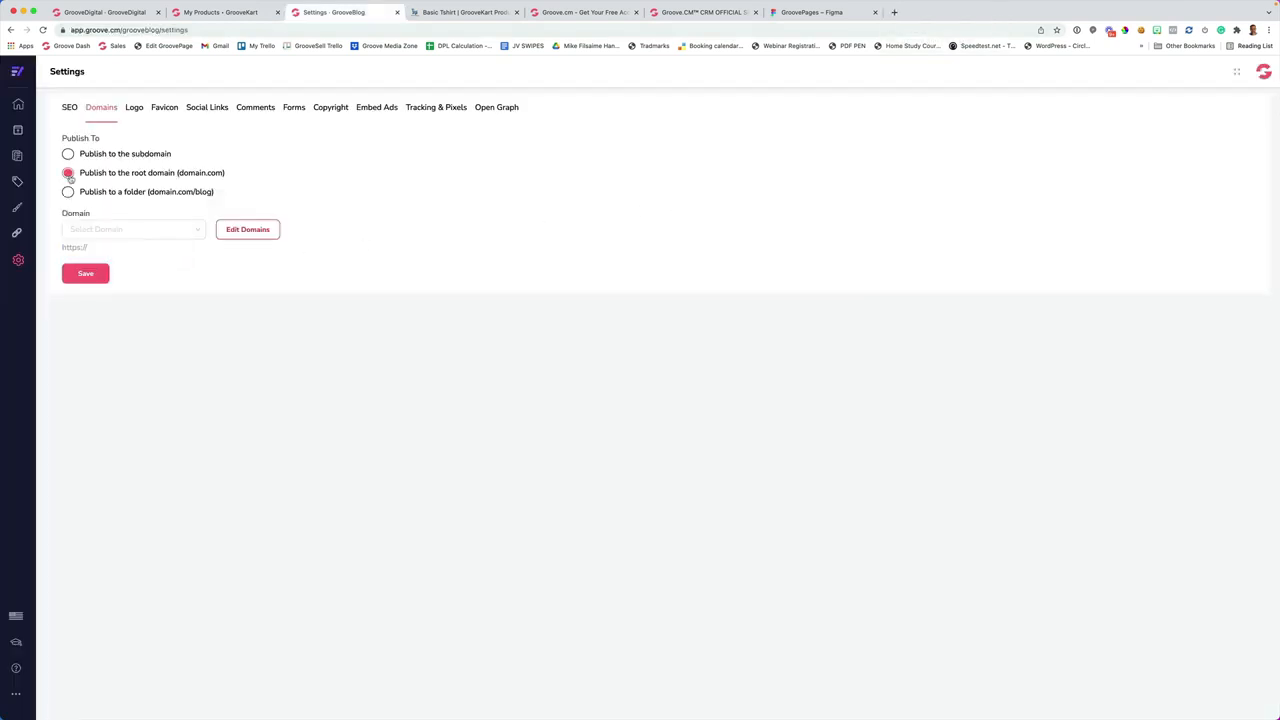
pyautogui.click(114, 230)
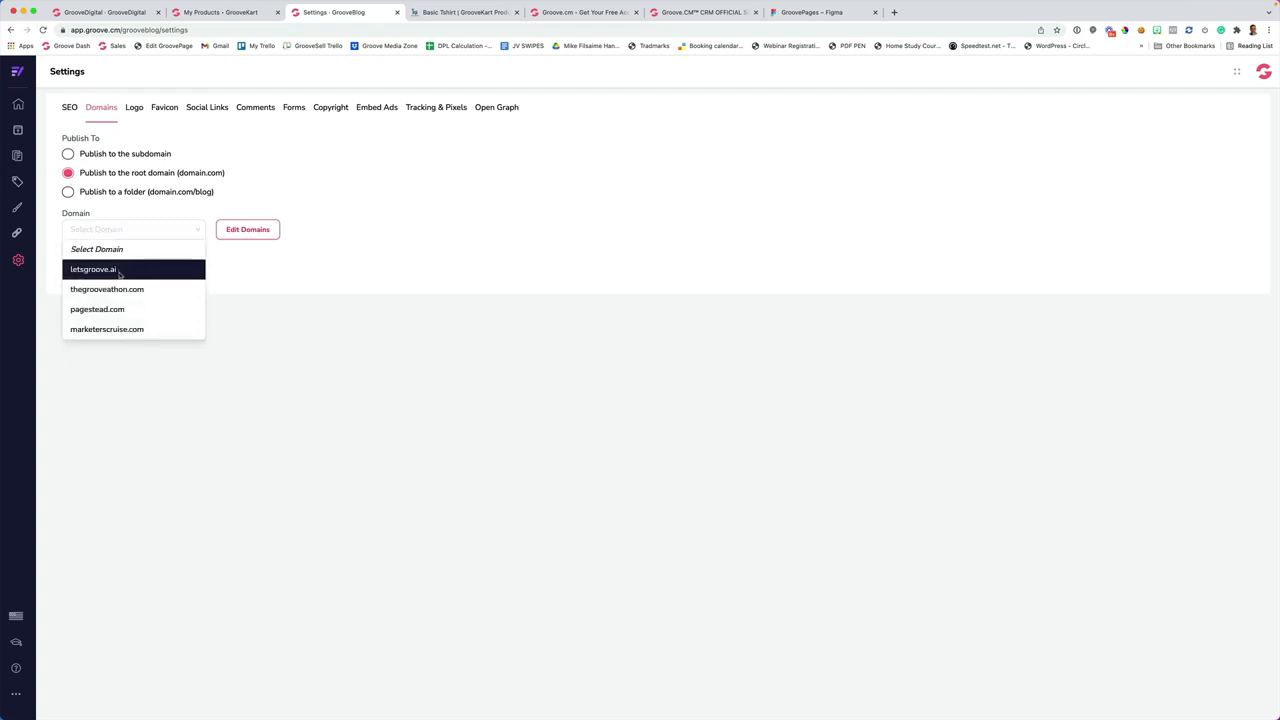
pyautogui.click(119, 270)
pyautogui.click(147, 268)
pyautogui.click(118, 324)
pyautogui.click(134, 304)
pyautogui.click(134, 341)
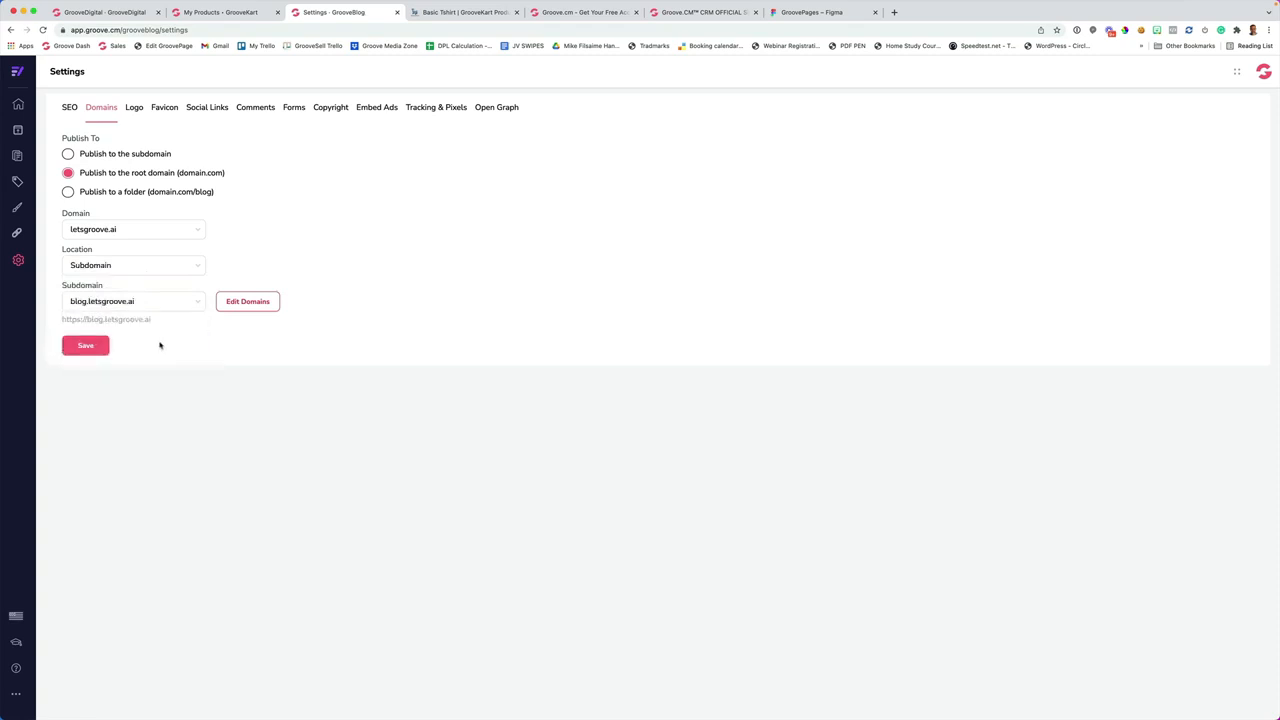
pyautogui.click(84, 351)
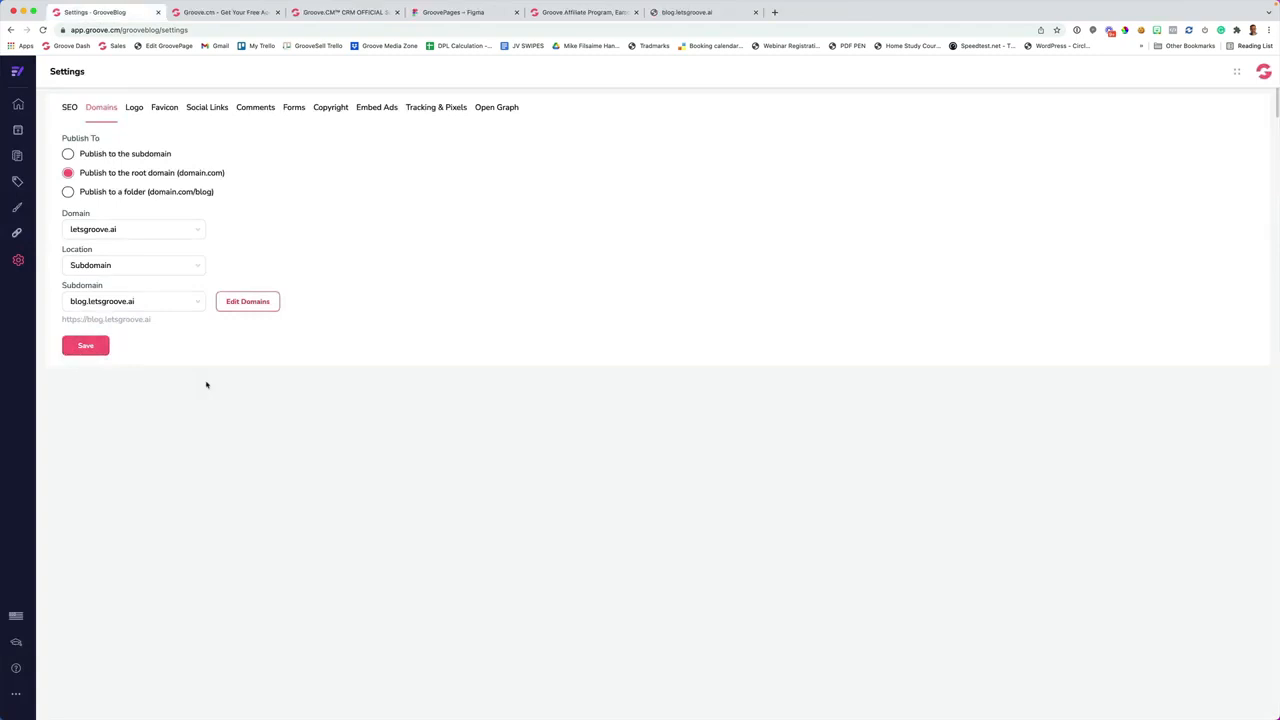
# Upload 2022-01-28_06-41-48.png from the Desktop as the blog's logo and save it
pyautogui.click(68, 110)
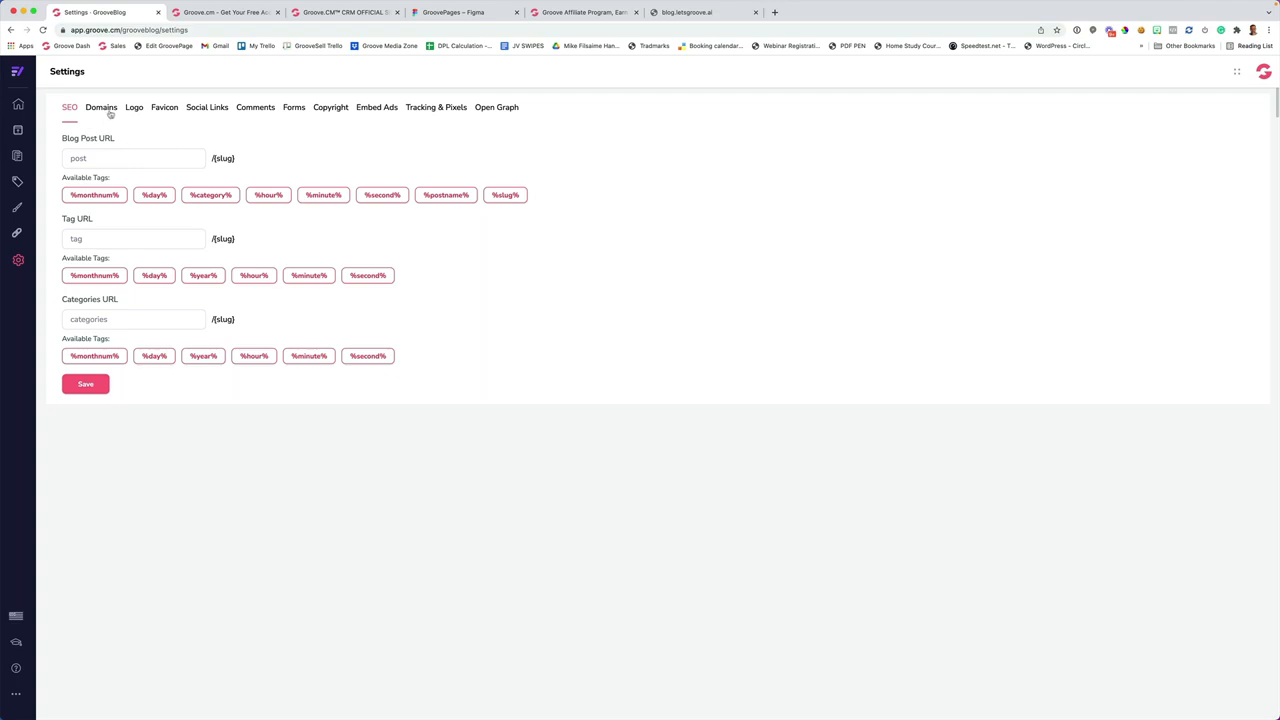
pyautogui.click(135, 110)
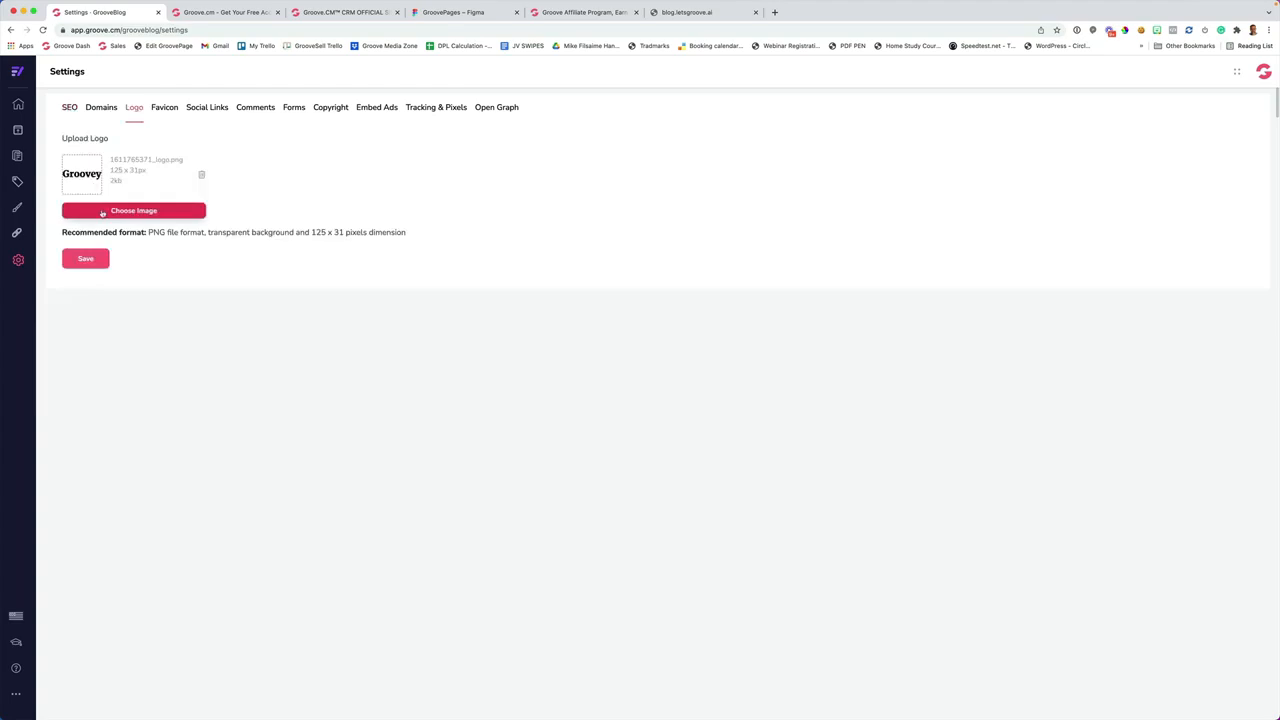
pyautogui.click(104, 213)
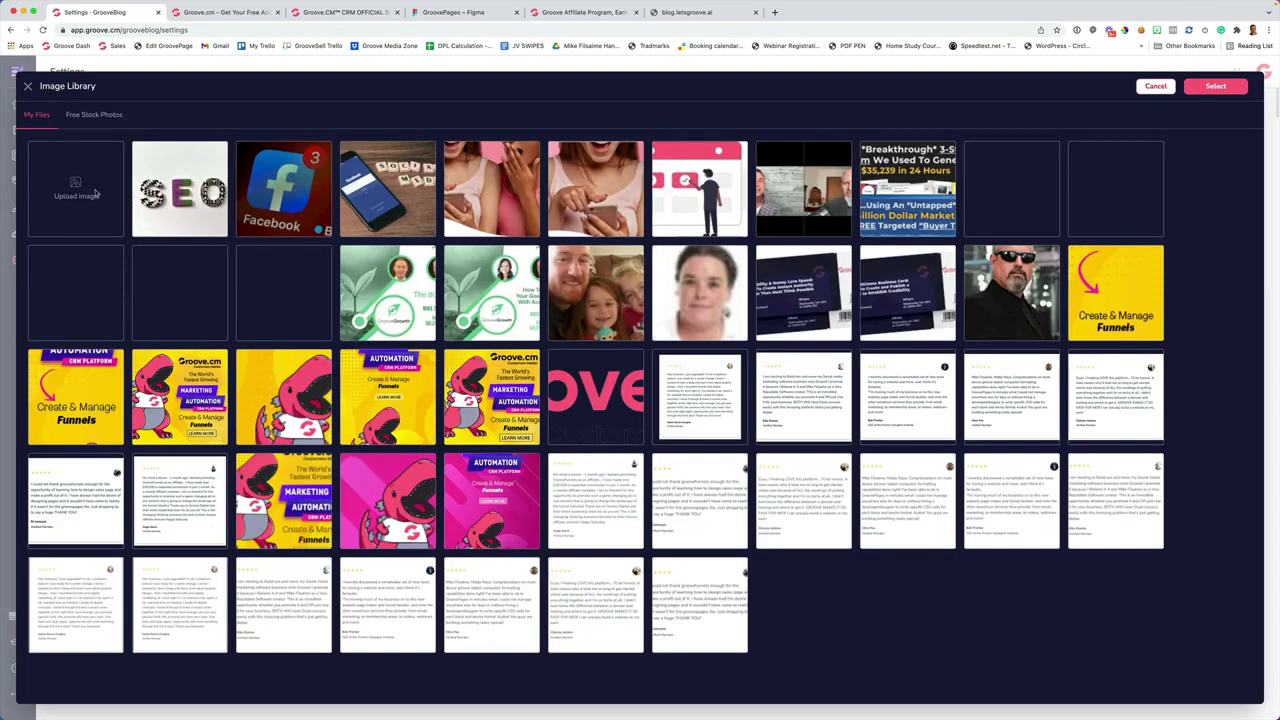
pyautogui.click(99, 194)
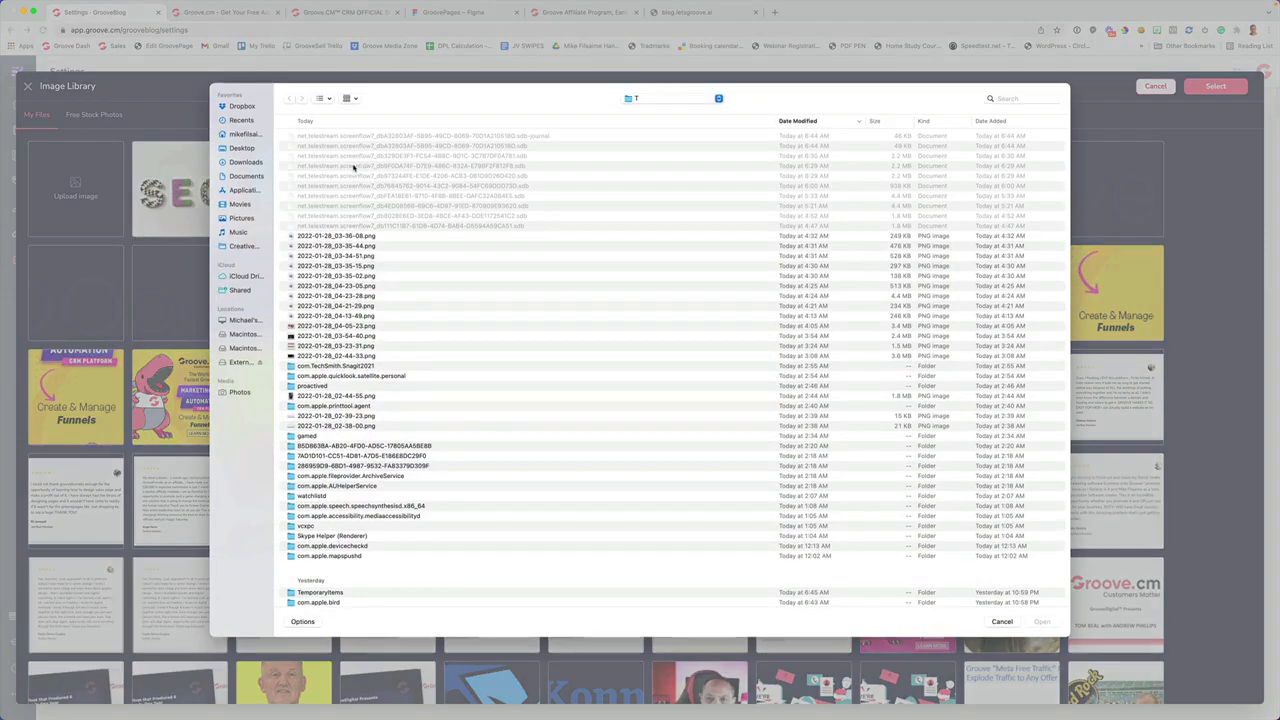
pyautogui.click(246, 149)
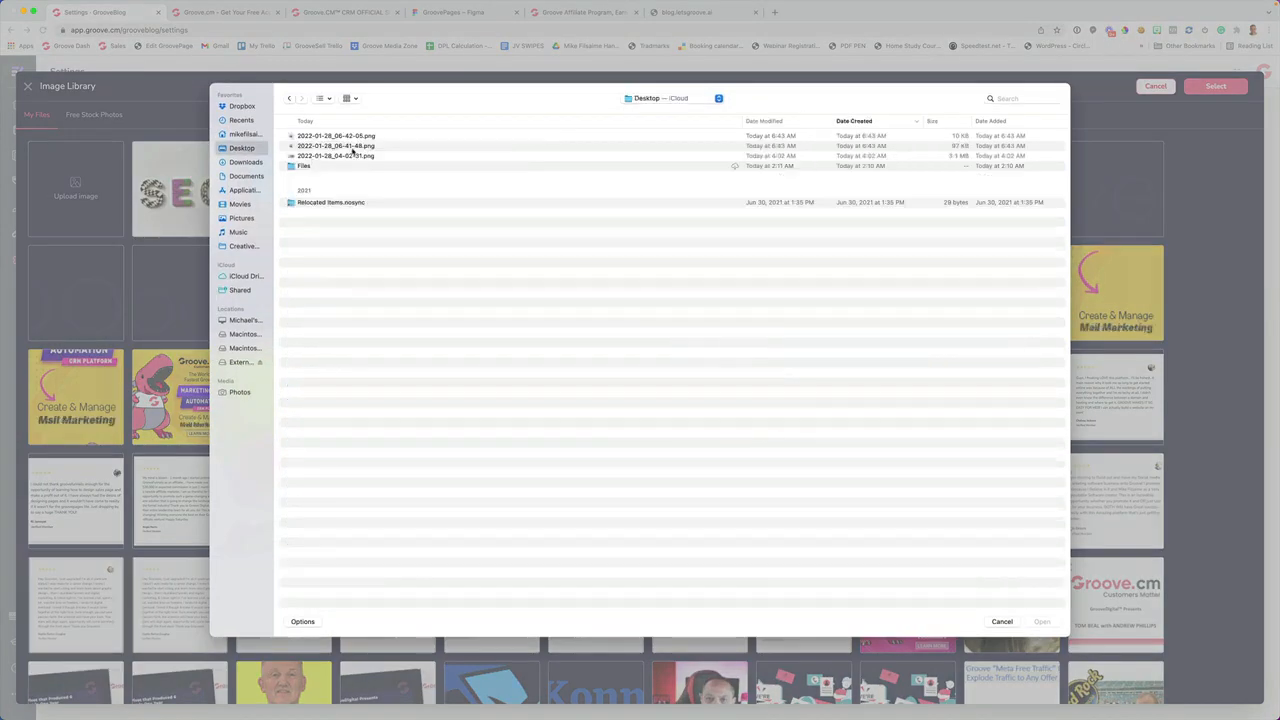
pyautogui.click(354, 147)
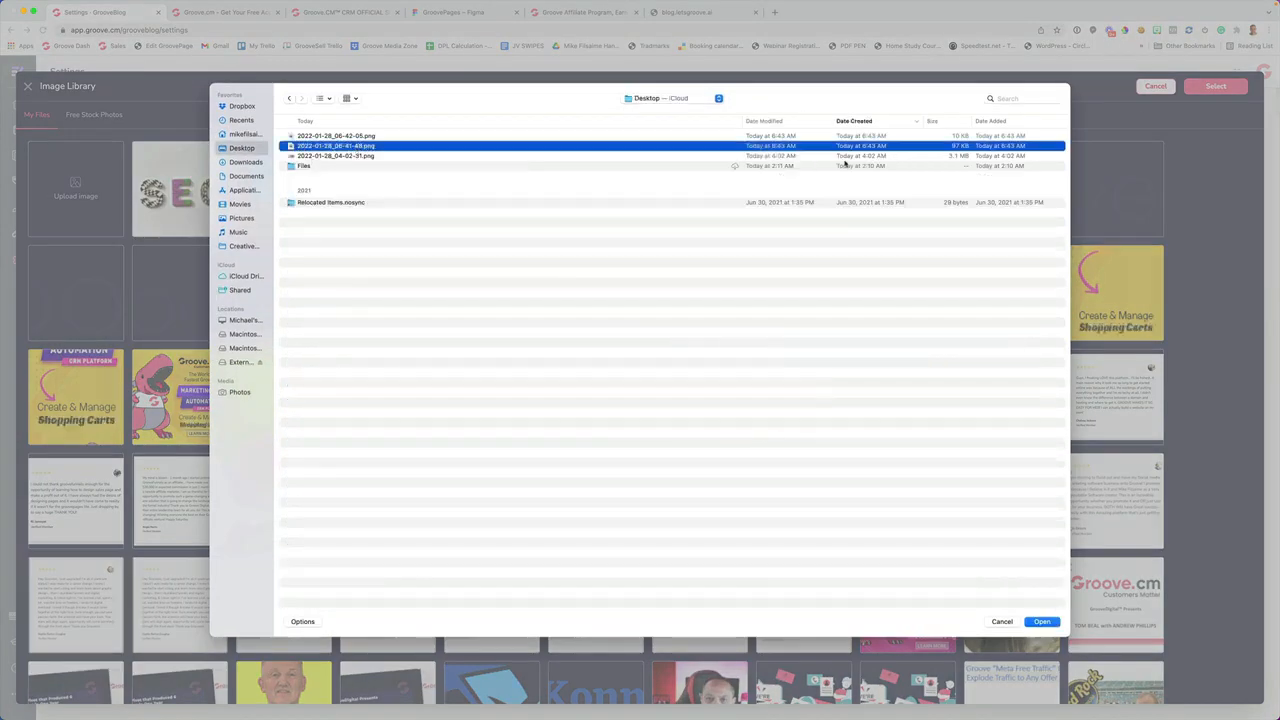
pyautogui.click(1041, 621)
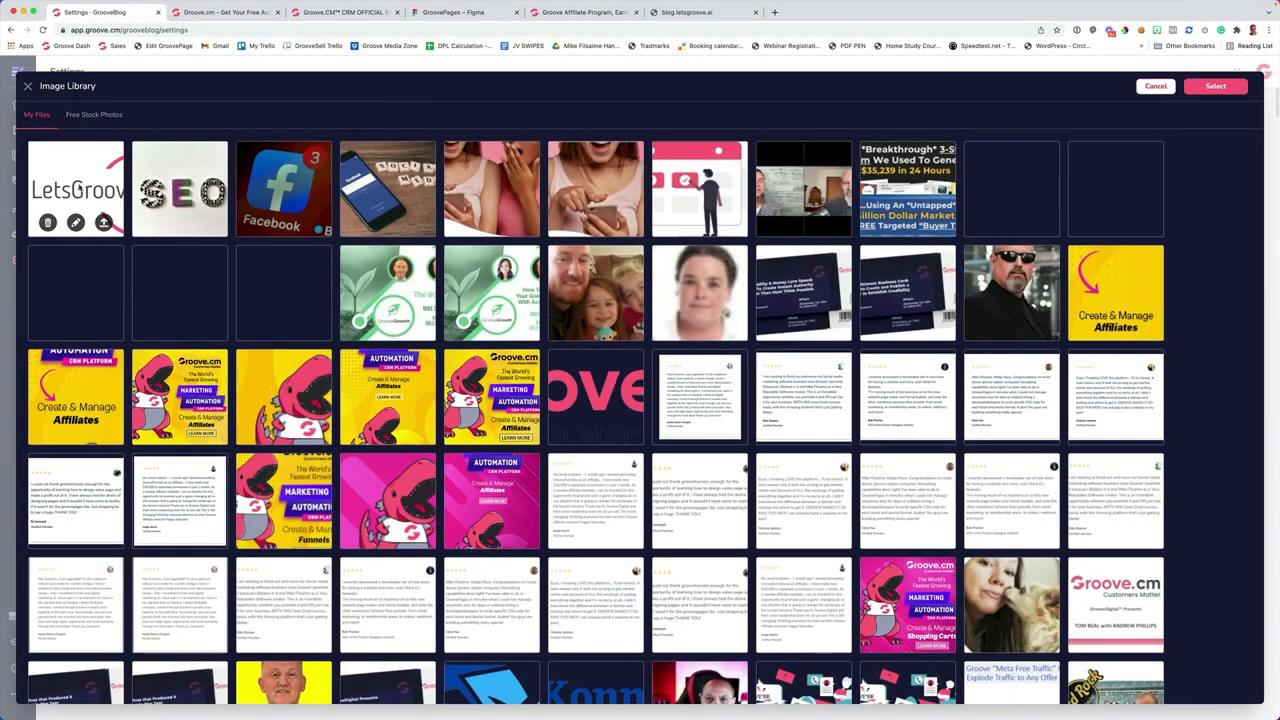
pyautogui.click(105, 224)
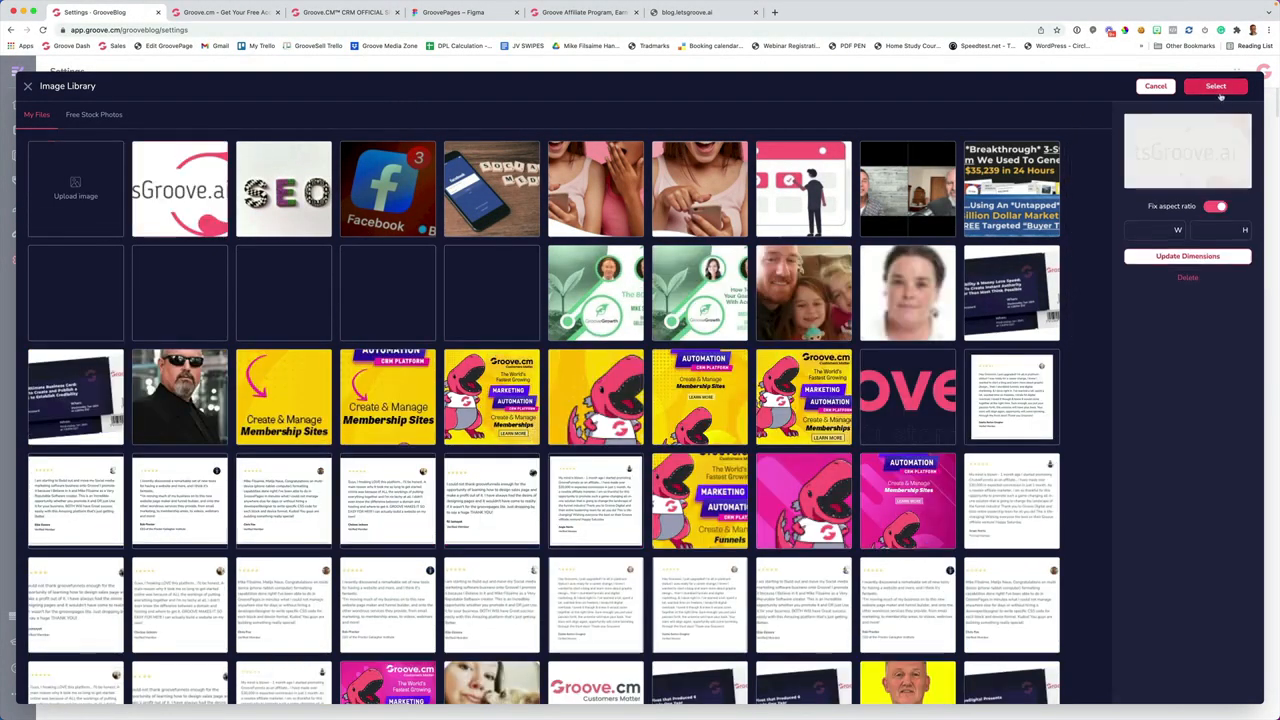
pyautogui.click(1215, 87)
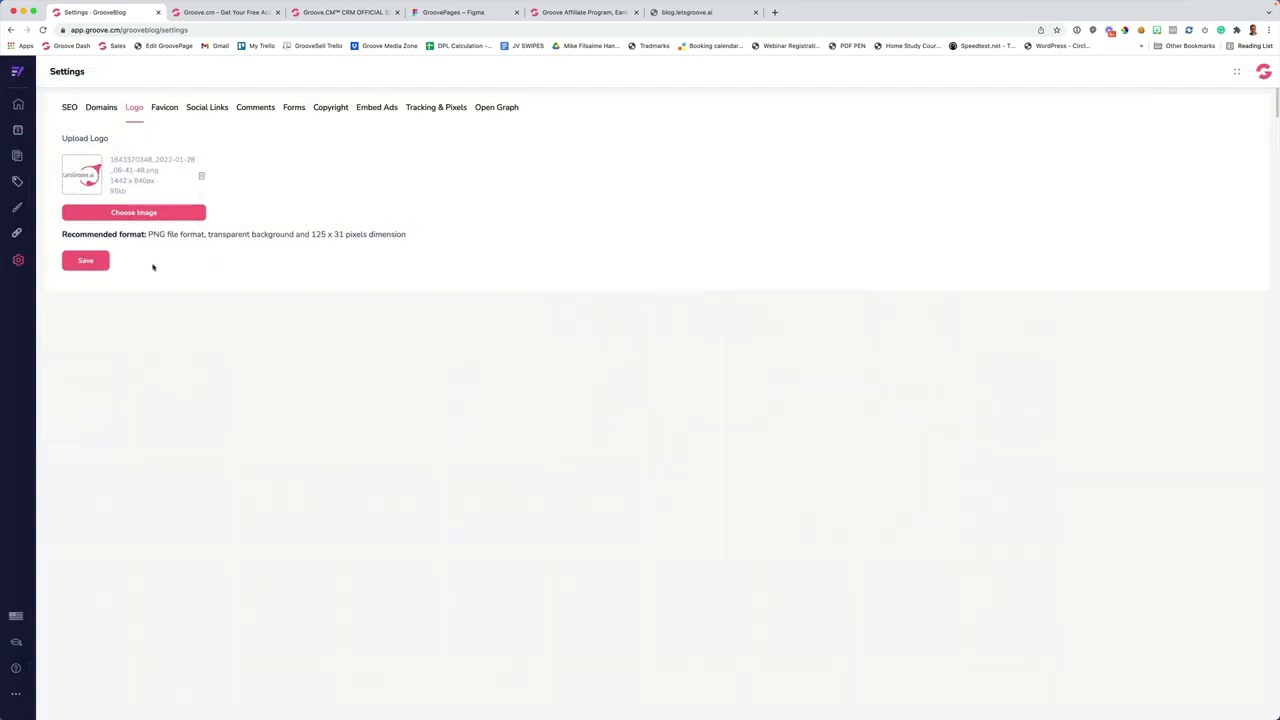
pyautogui.click(90, 264)
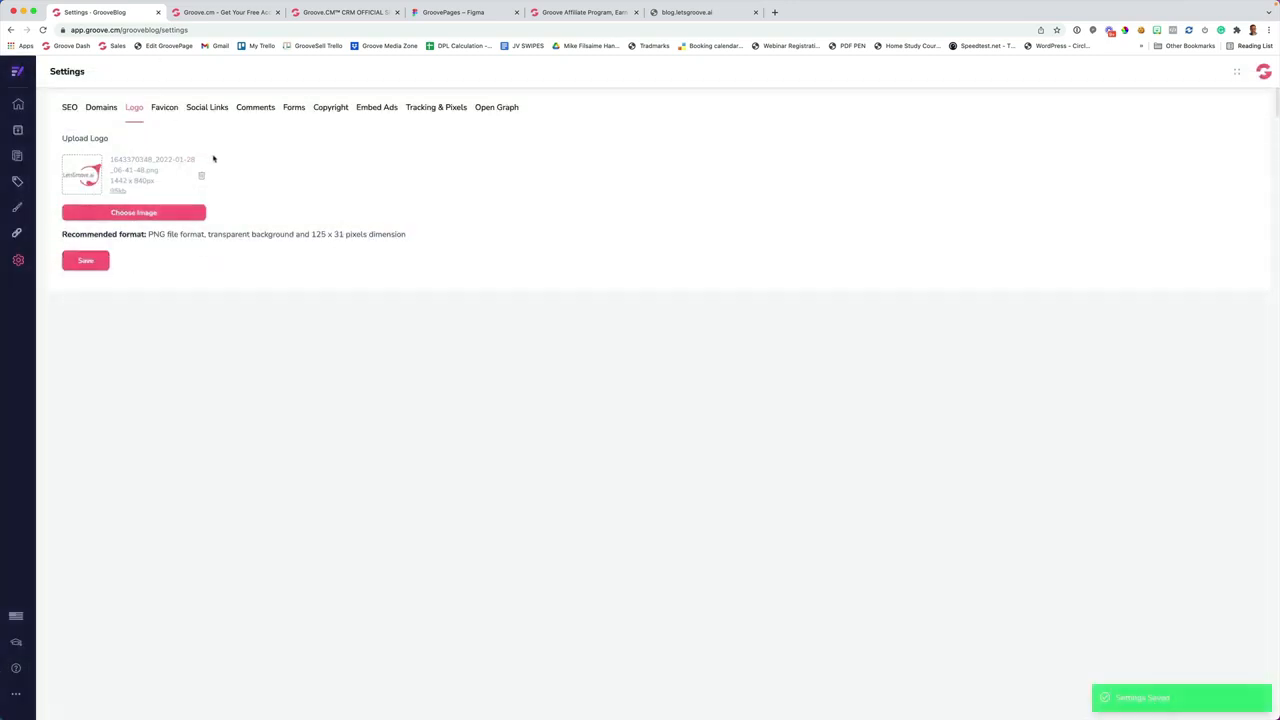
# Upload 2022-01-28_06-42-05.png from the Desktop as the blog's favicon and save it
pyautogui.click(165, 108)
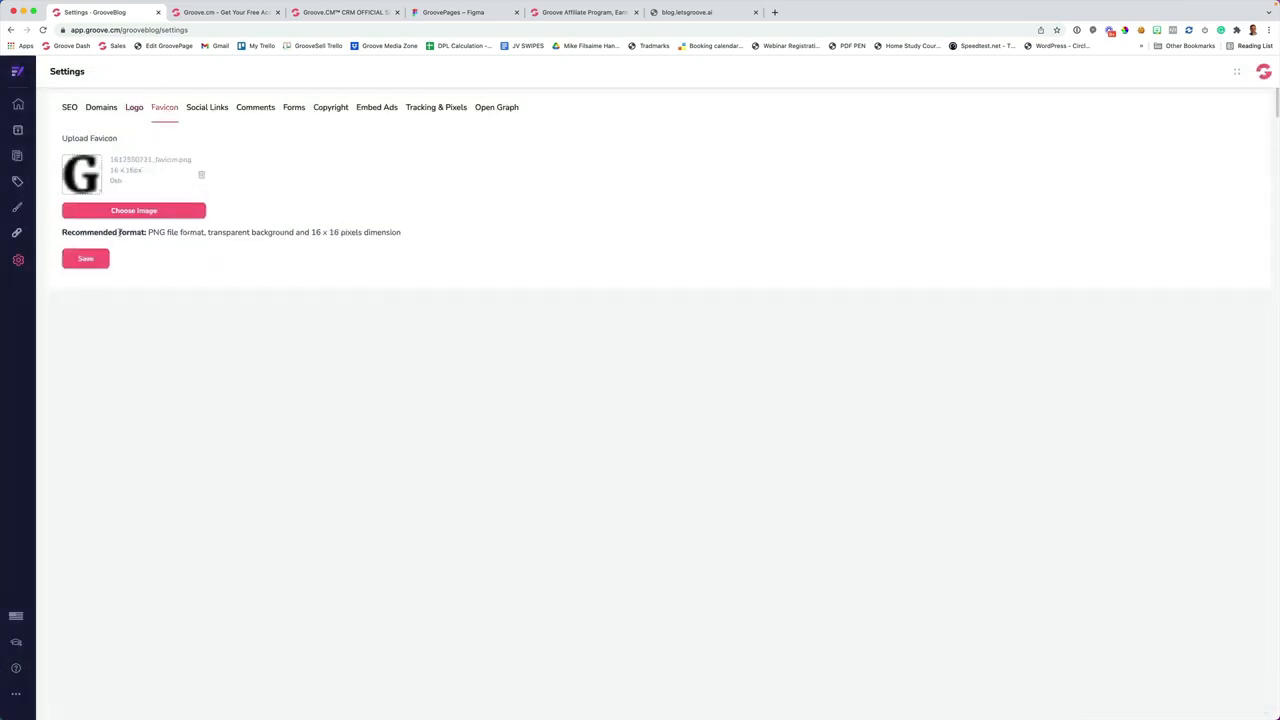
pyautogui.click(128, 212)
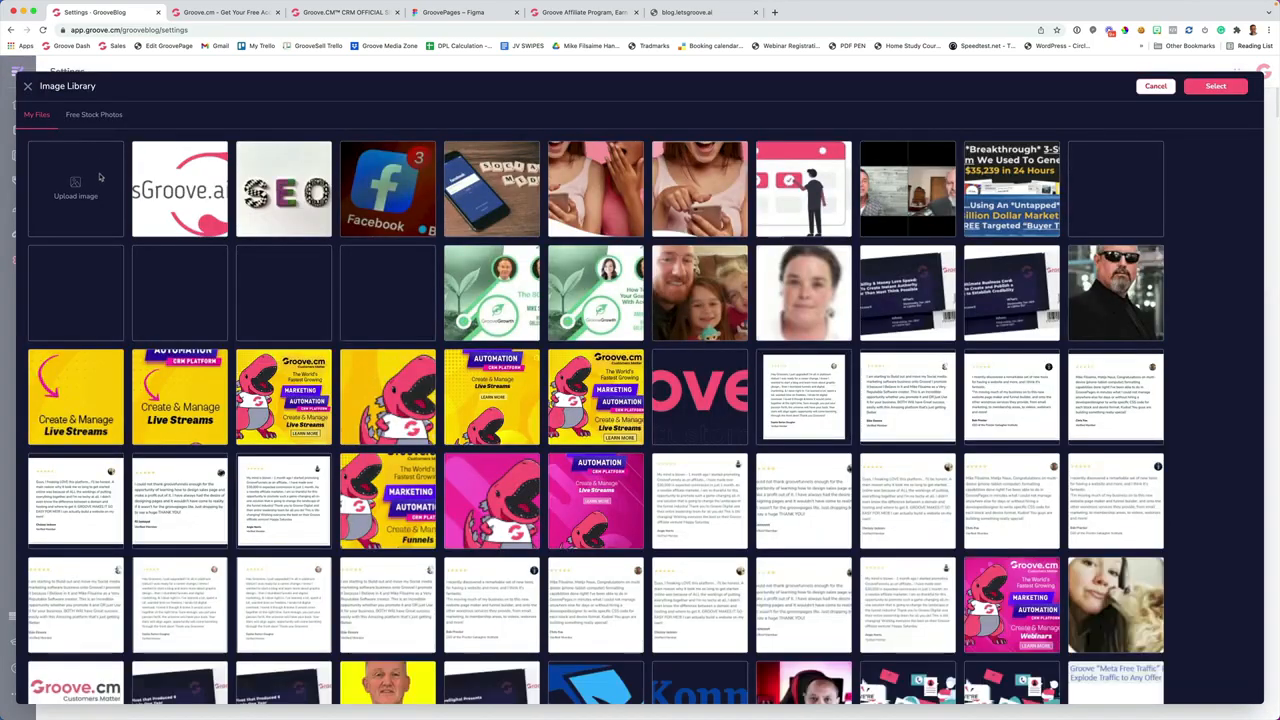
pyautogui.click(118, 190)
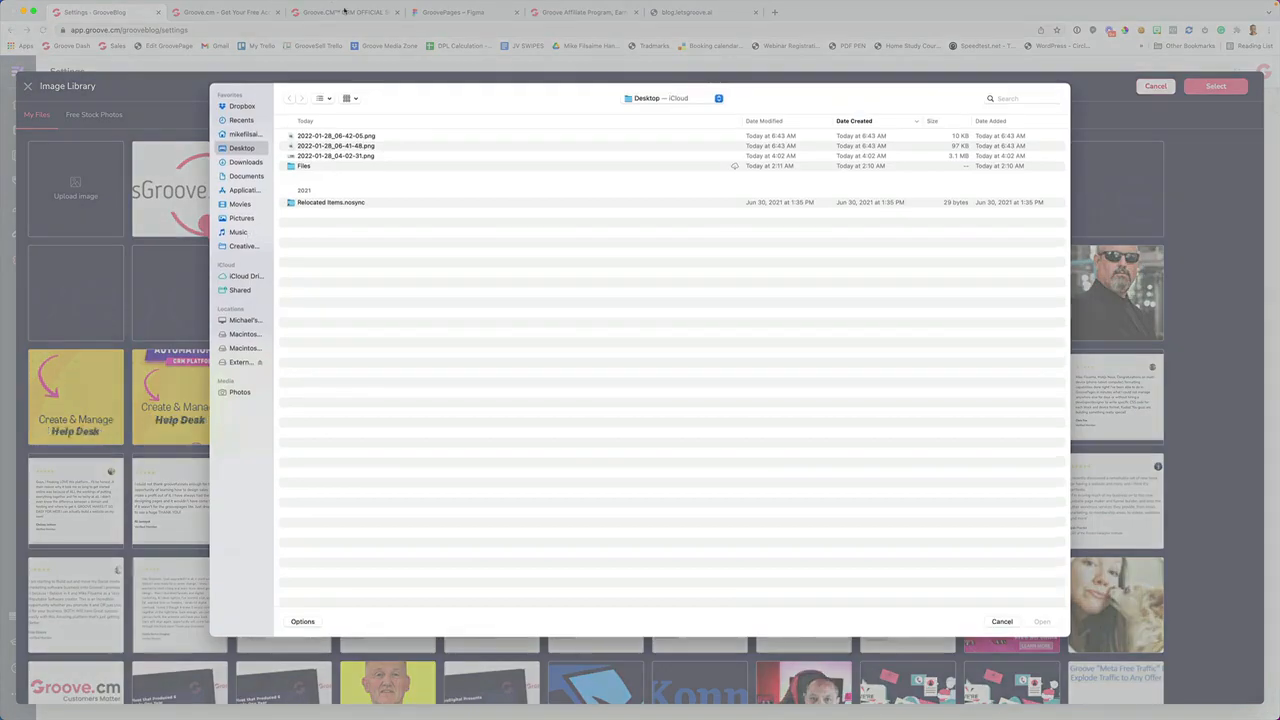
pyautogui.click(333, 137)
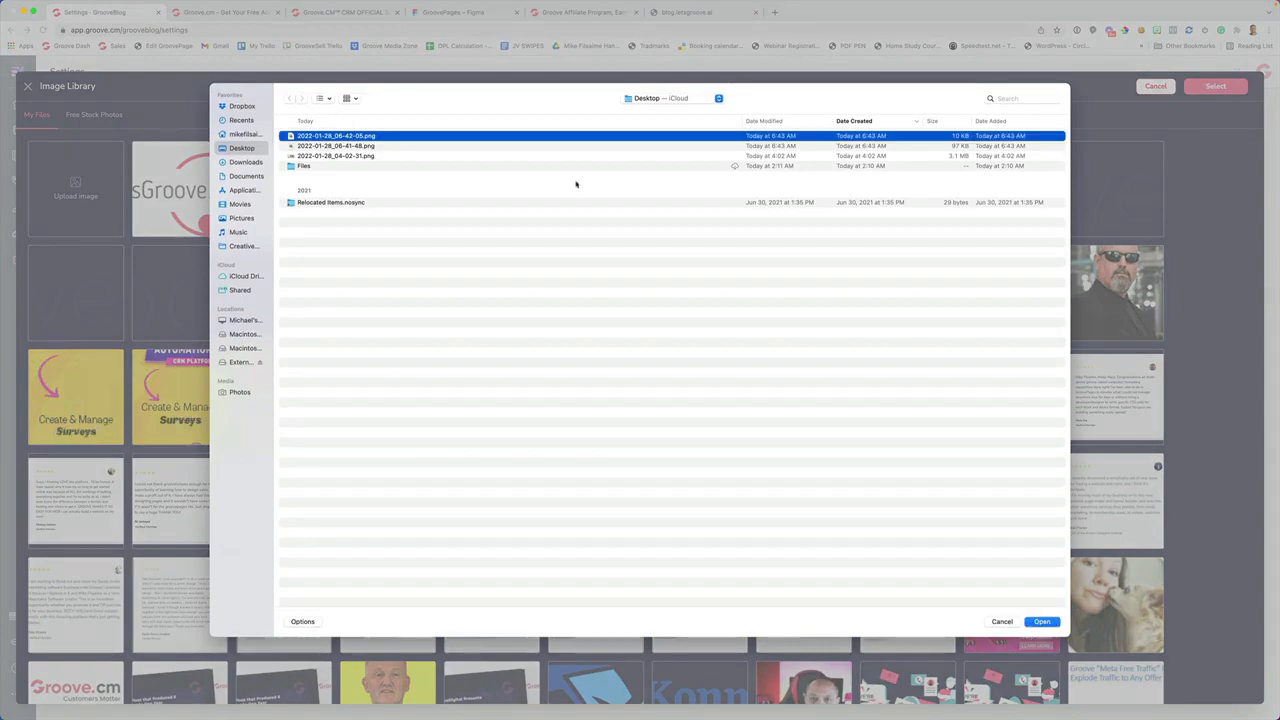
pyautogui.click(1056, 623)
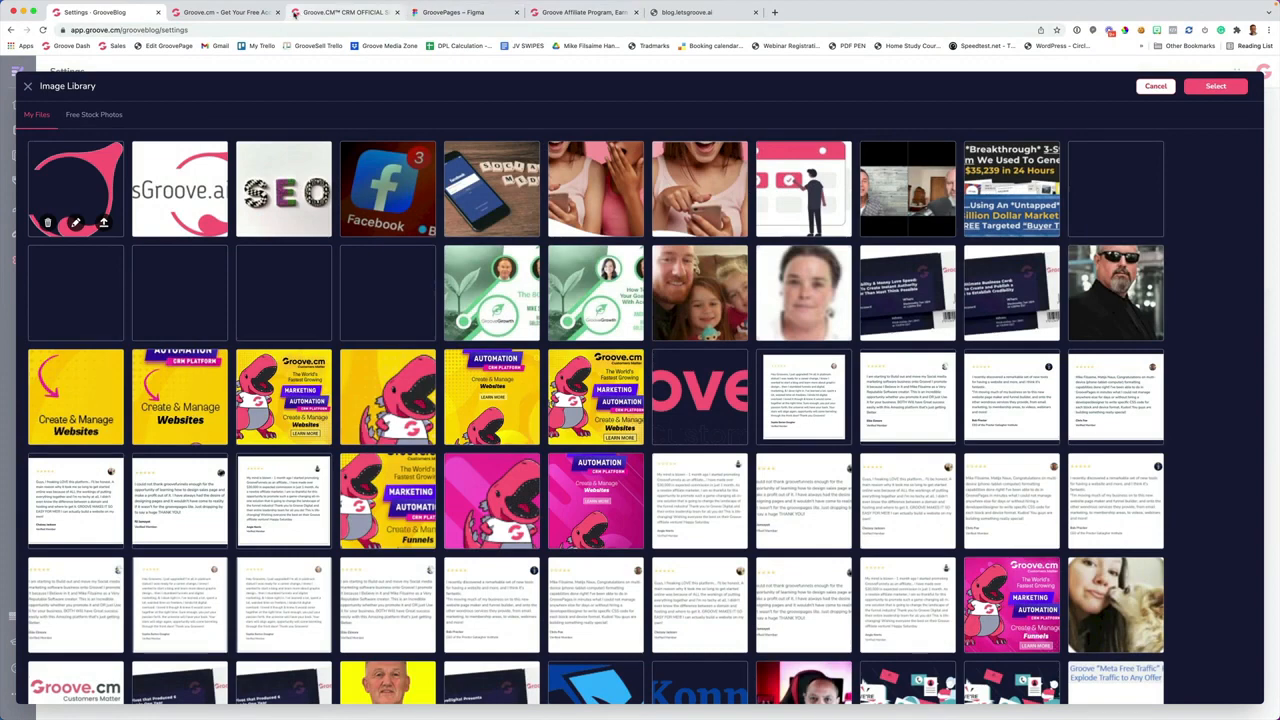
pyautogui.click(1216, 87)
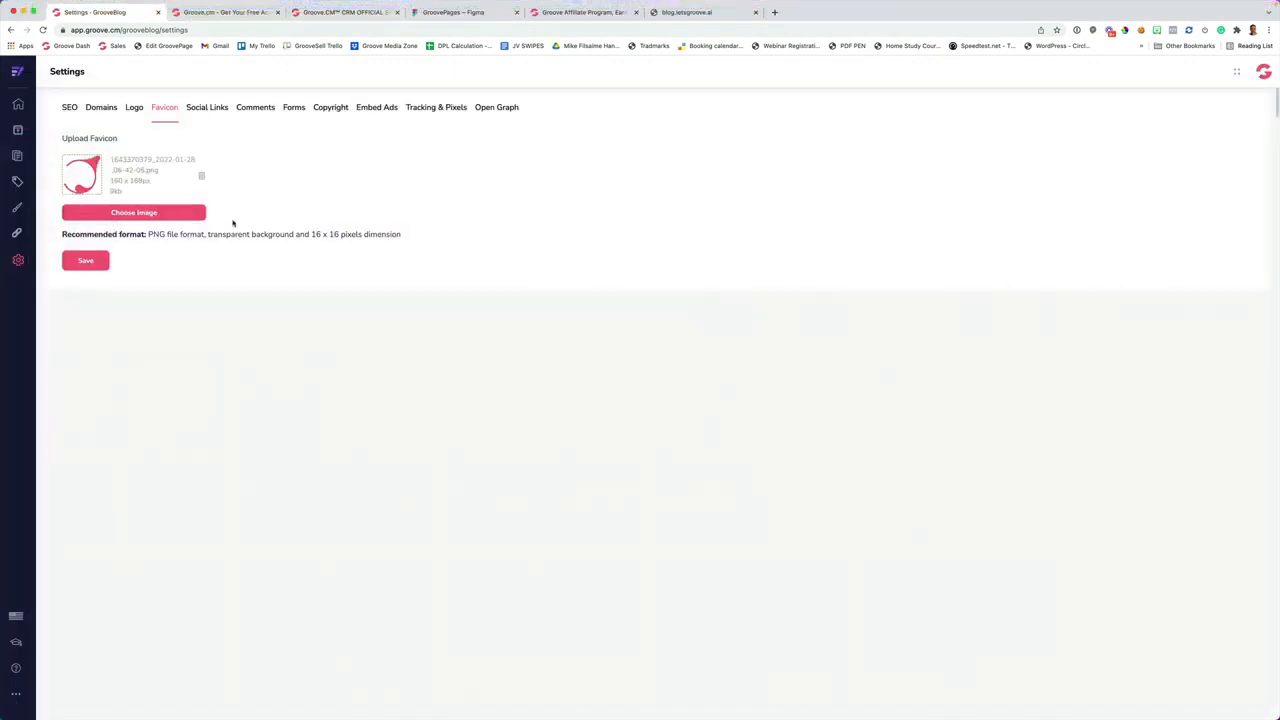
pyautogui.click(85, 261)
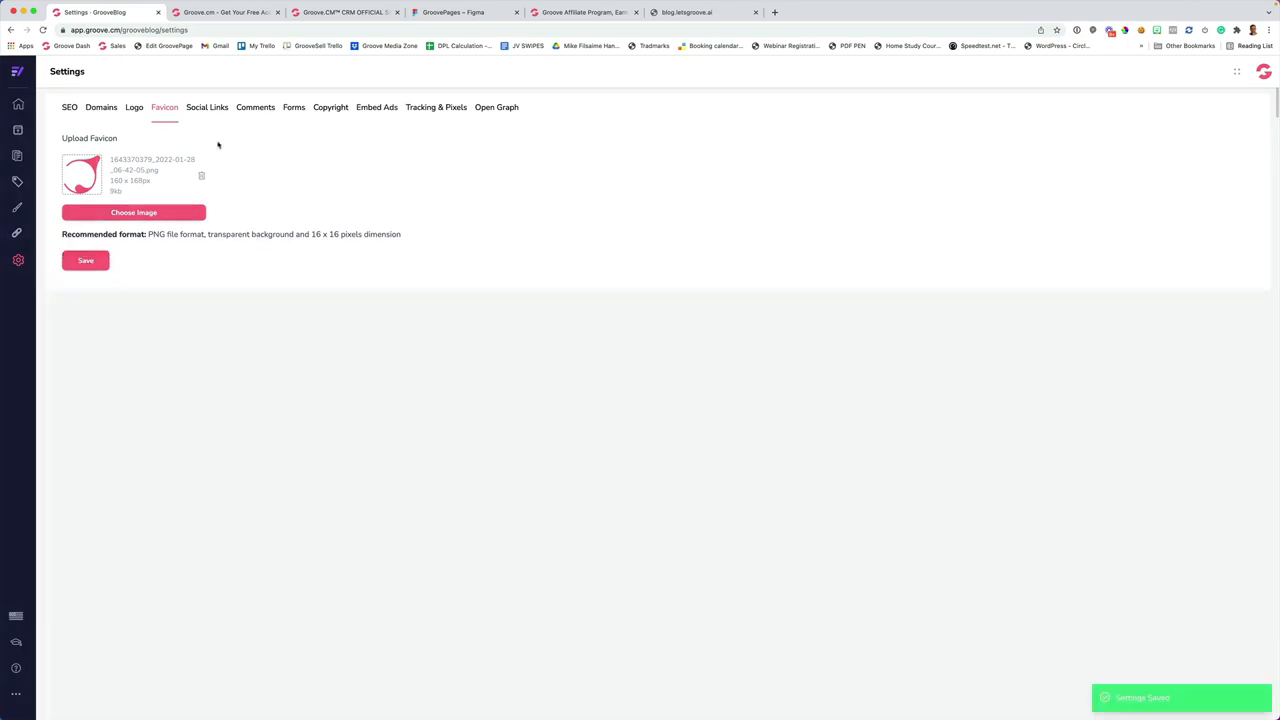
# Find the Facebook icon by searching for "face" and assign it to Social Link 1
pyautogui.click(210, 110)
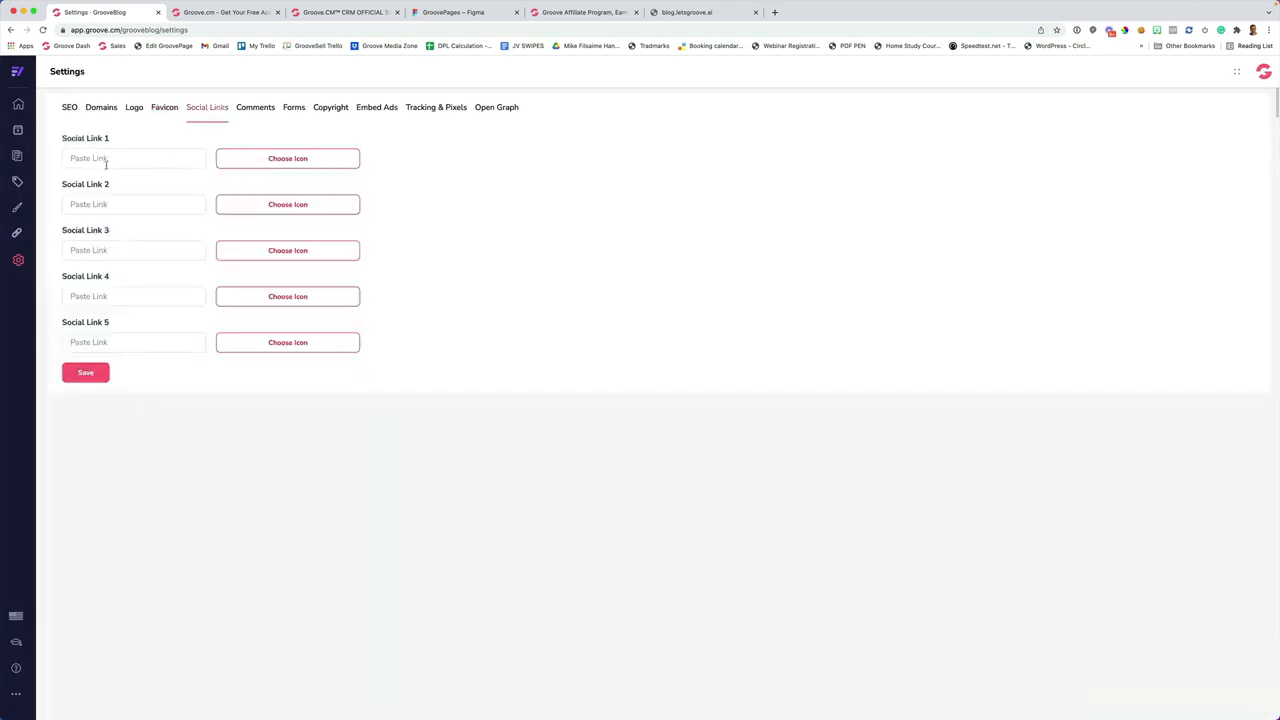
pyautogui.click(259, 160)
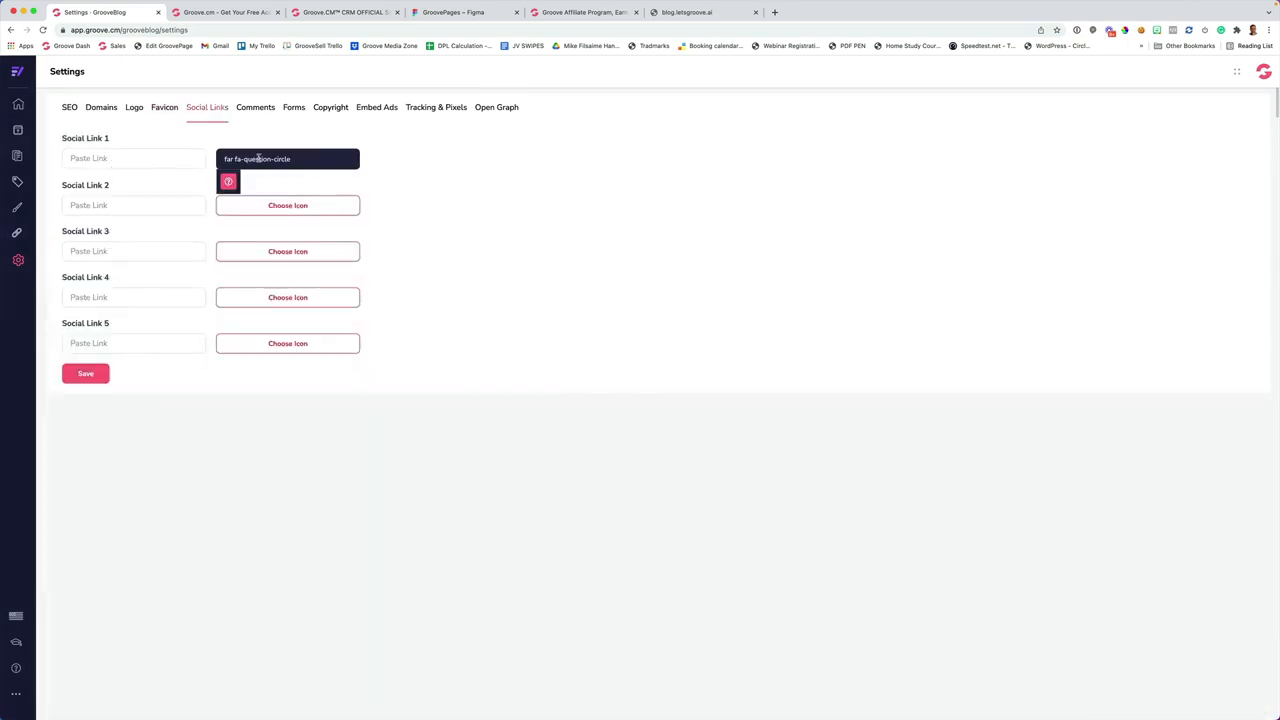
pyautogui.press('super+a')
pyautogui.write('face')
pyautogui.click(228, 181)
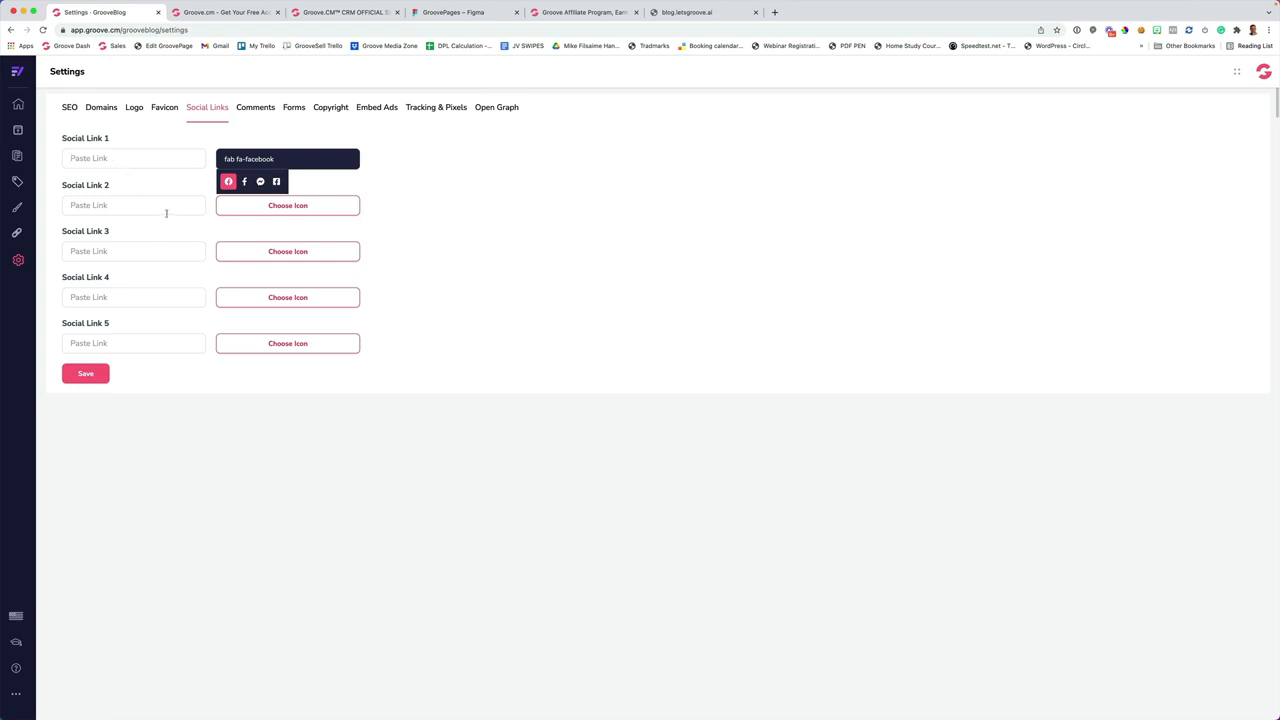
# View the comment settings, then change the blog's copyright text to "2022 LetsGroove.ai"
pyautogui.click(254, 111)
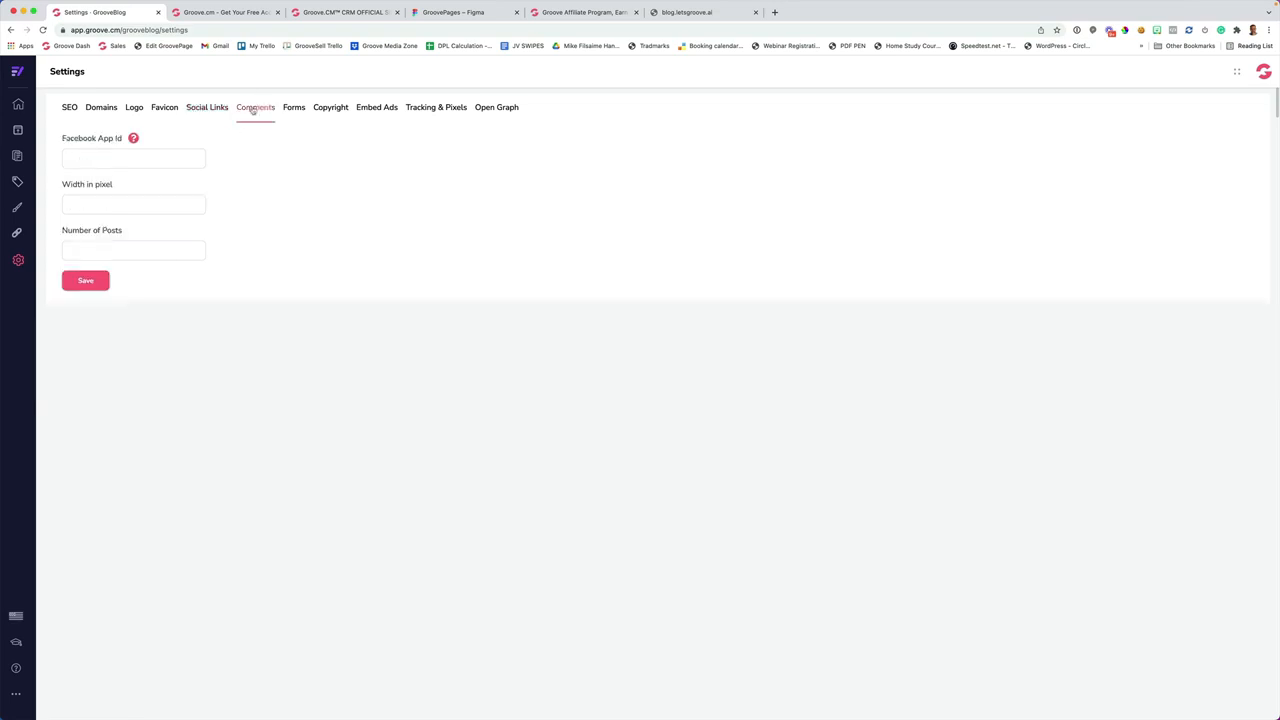
pyautogui.click(327, 110)
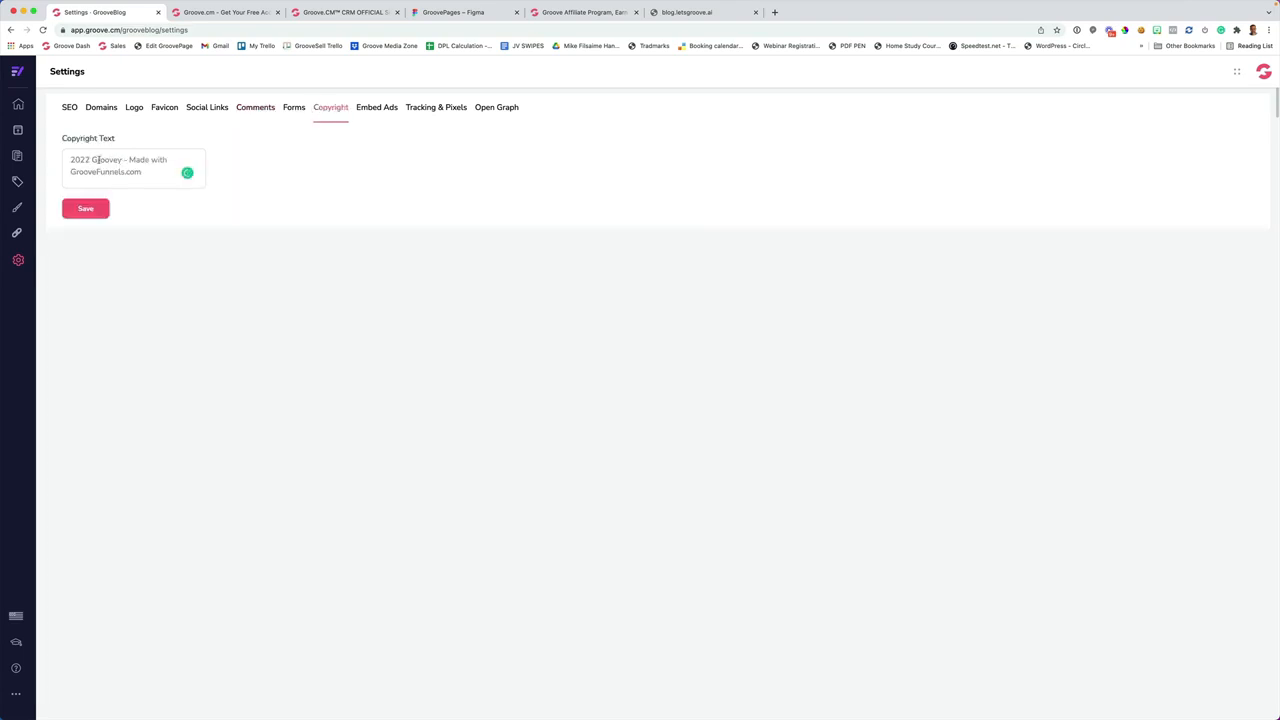
pyautogui.moveTo(92, 160); pyautogui.dragTo(170, 185)
pyautogui.write('LetsGroove.ai')
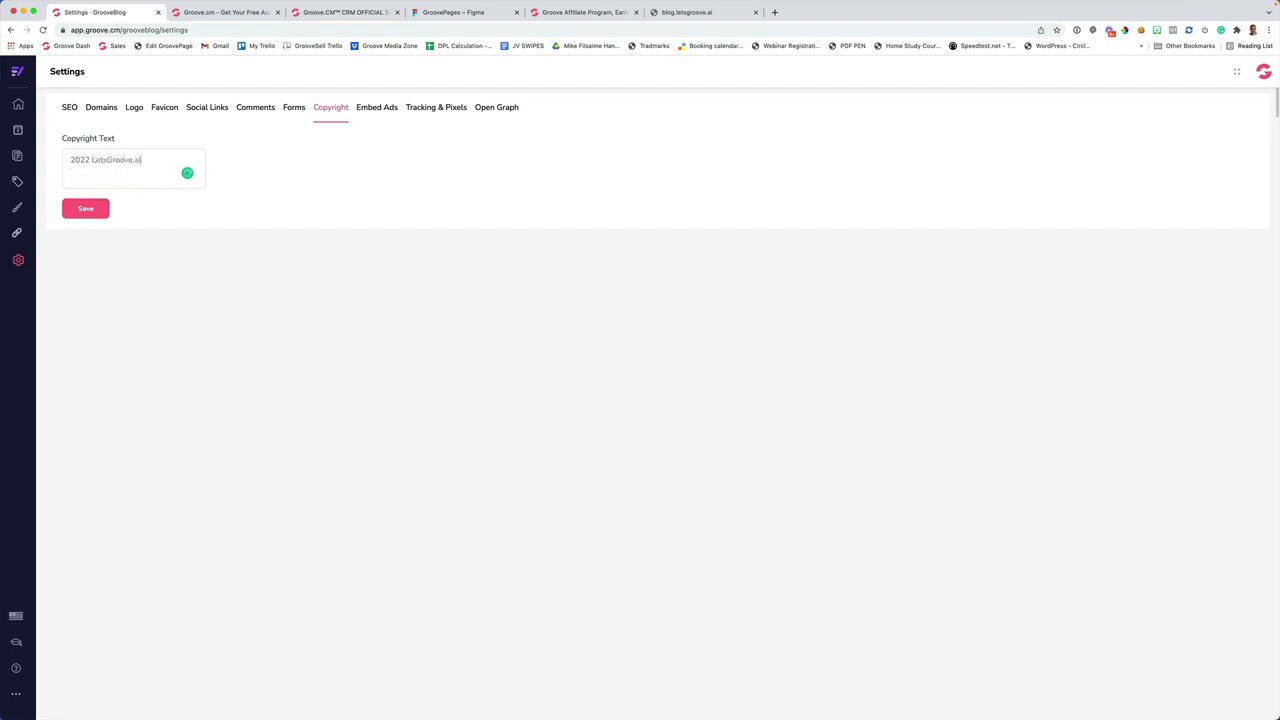
# Open the blog's ad embedding settings, then copy the Blue 468x60 banner's embed code from the Groove affiliate page at groovejv.com
pyautogui.click(380, 109)
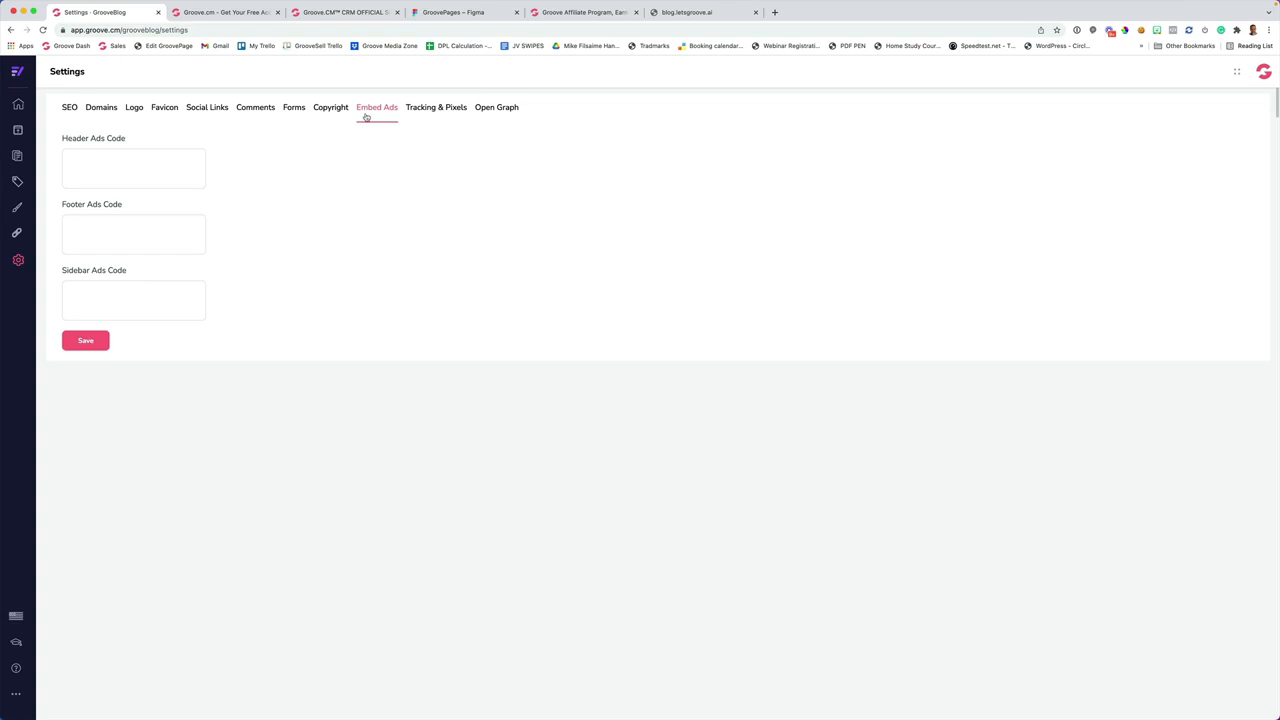
pyautogui.click(571, 12)
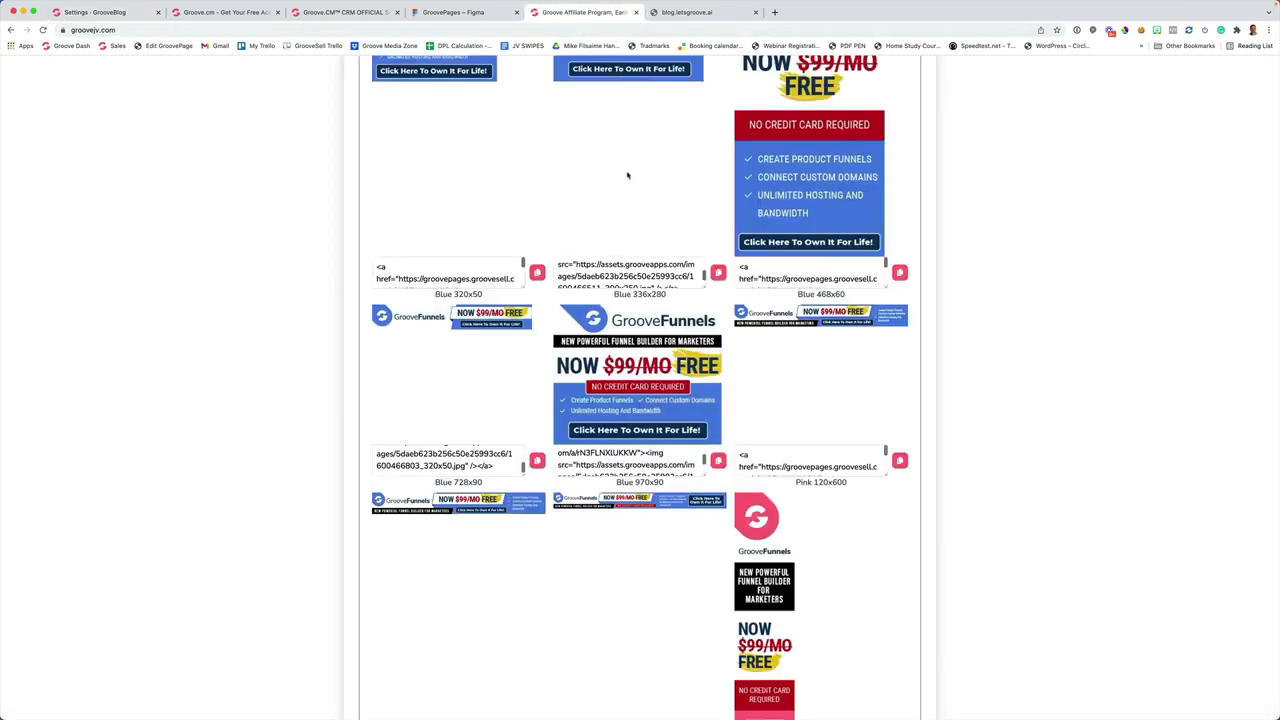
pyautogui.scroll(6, 728, 192)
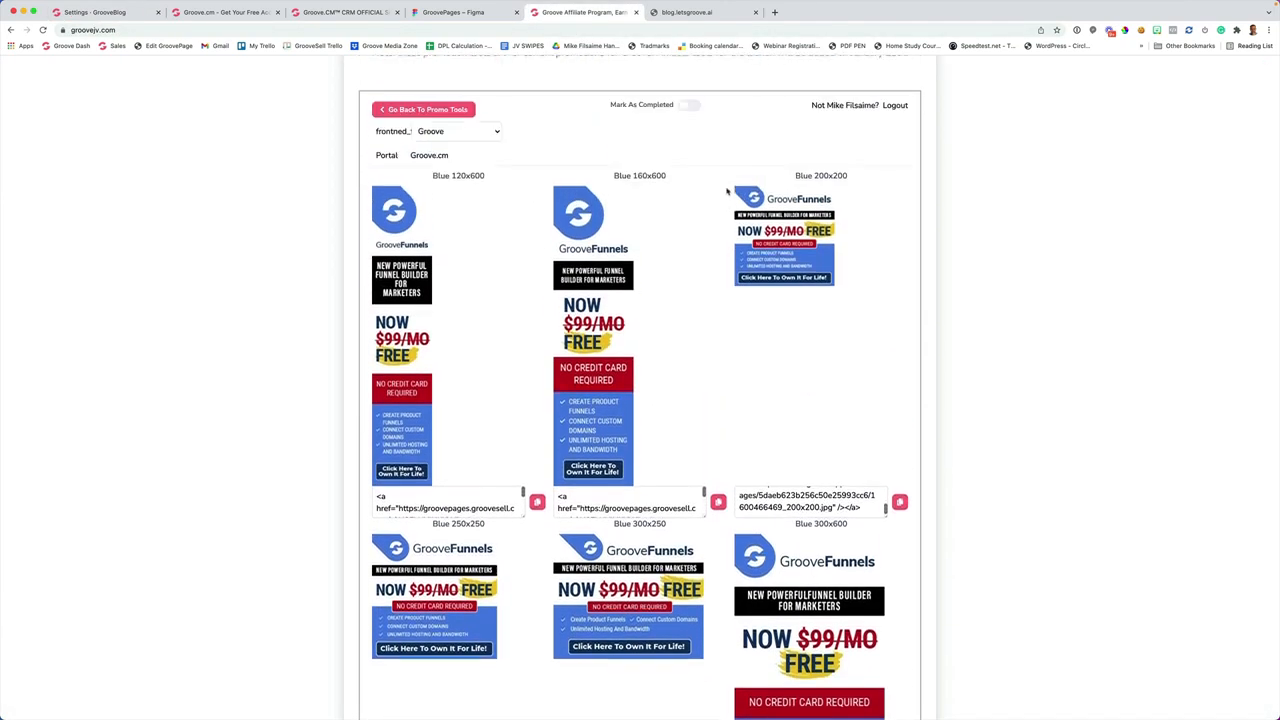
pyautogui.scroll(-4, 716, 194)
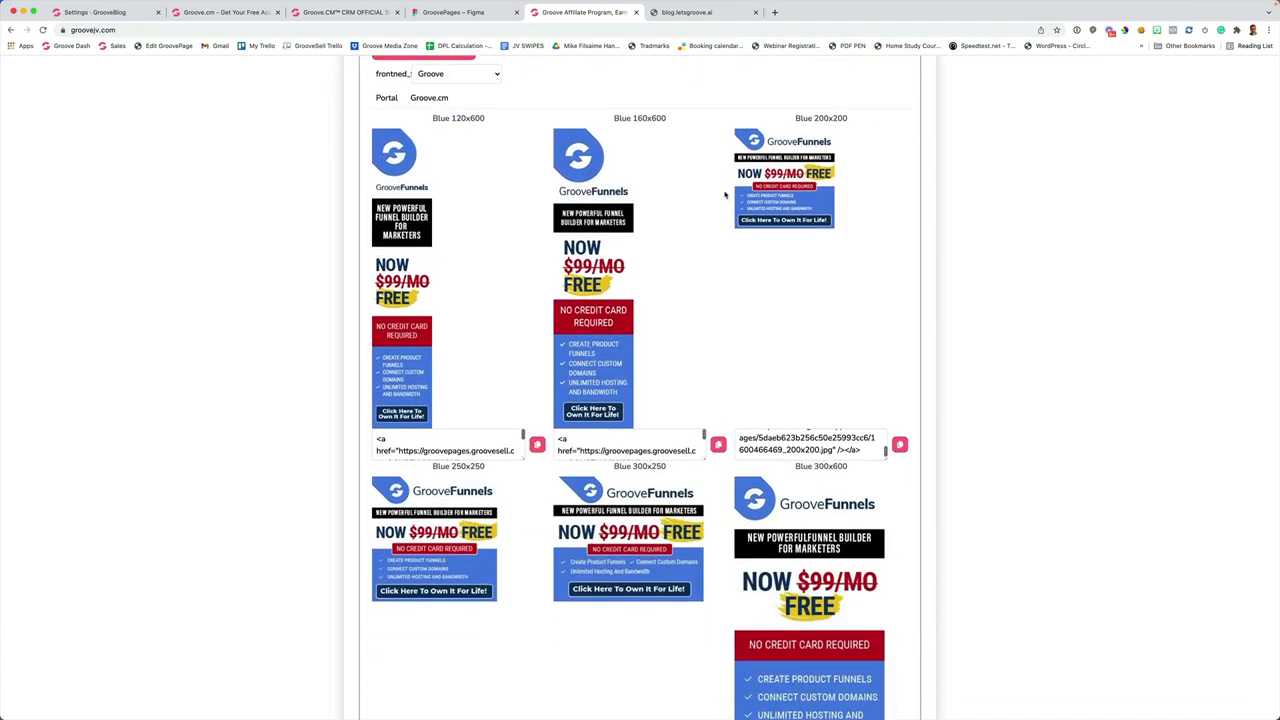
pyautogui.scroll(-2, 704, 196)
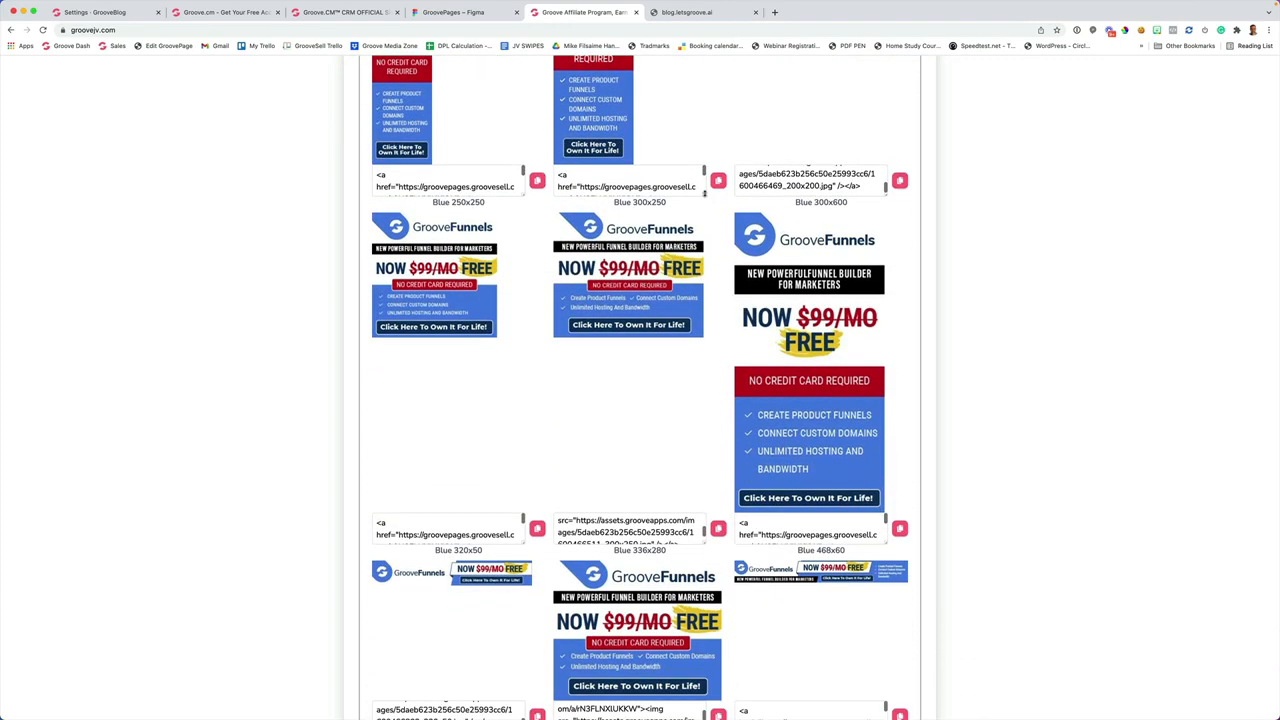
pyautogui.scroll(3, 727, 187)
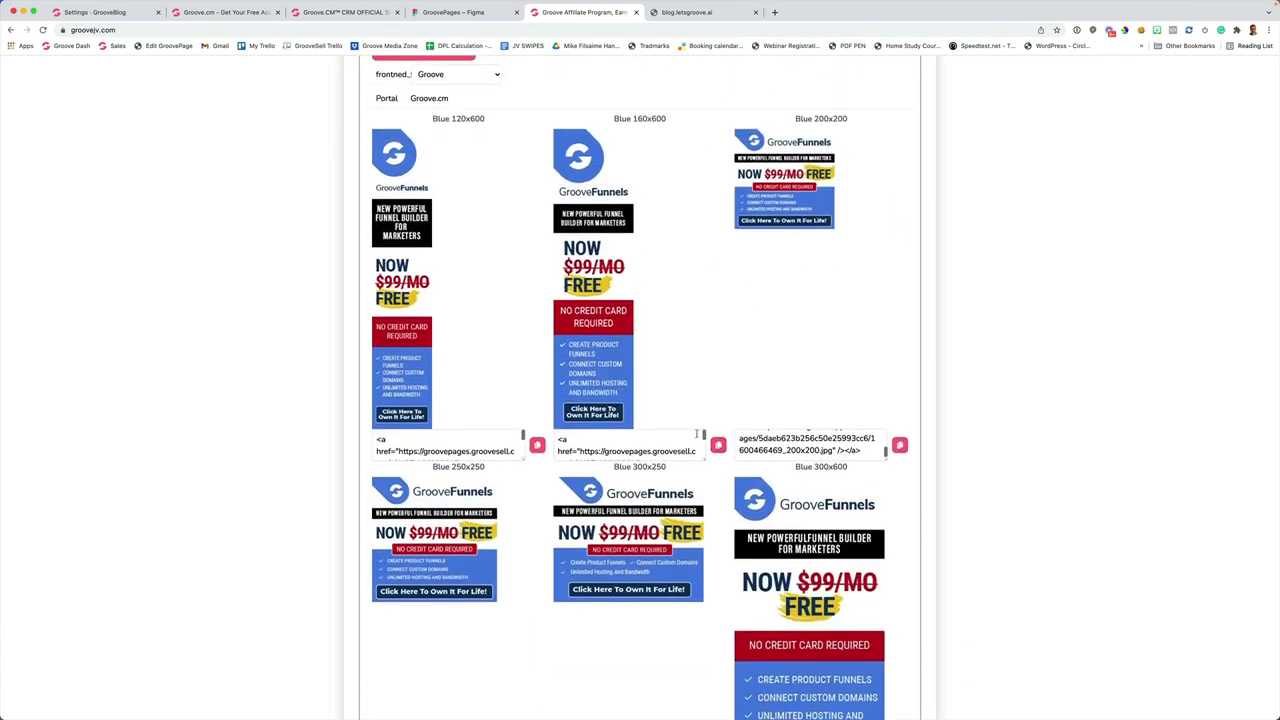
pyautogui.scroll(-5, 700, 436)
pyautogui.scroll(-3, 673, 485)
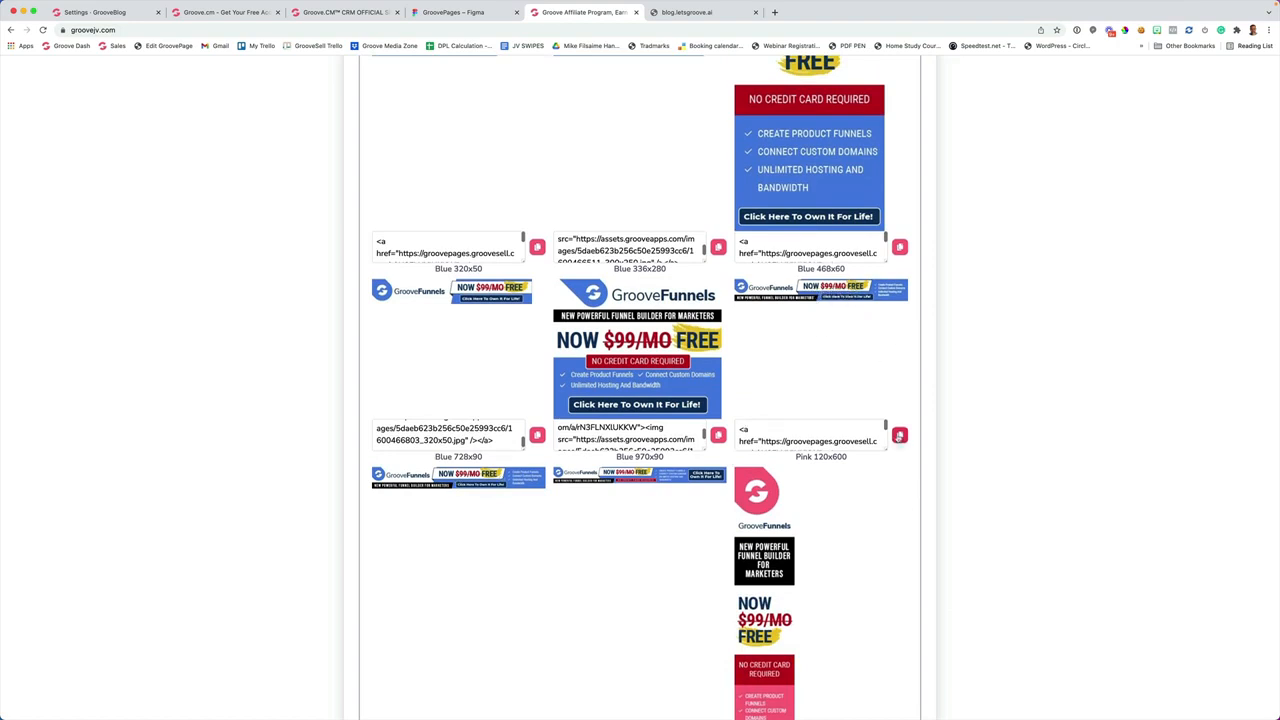
pyautogui.click(899, 434)
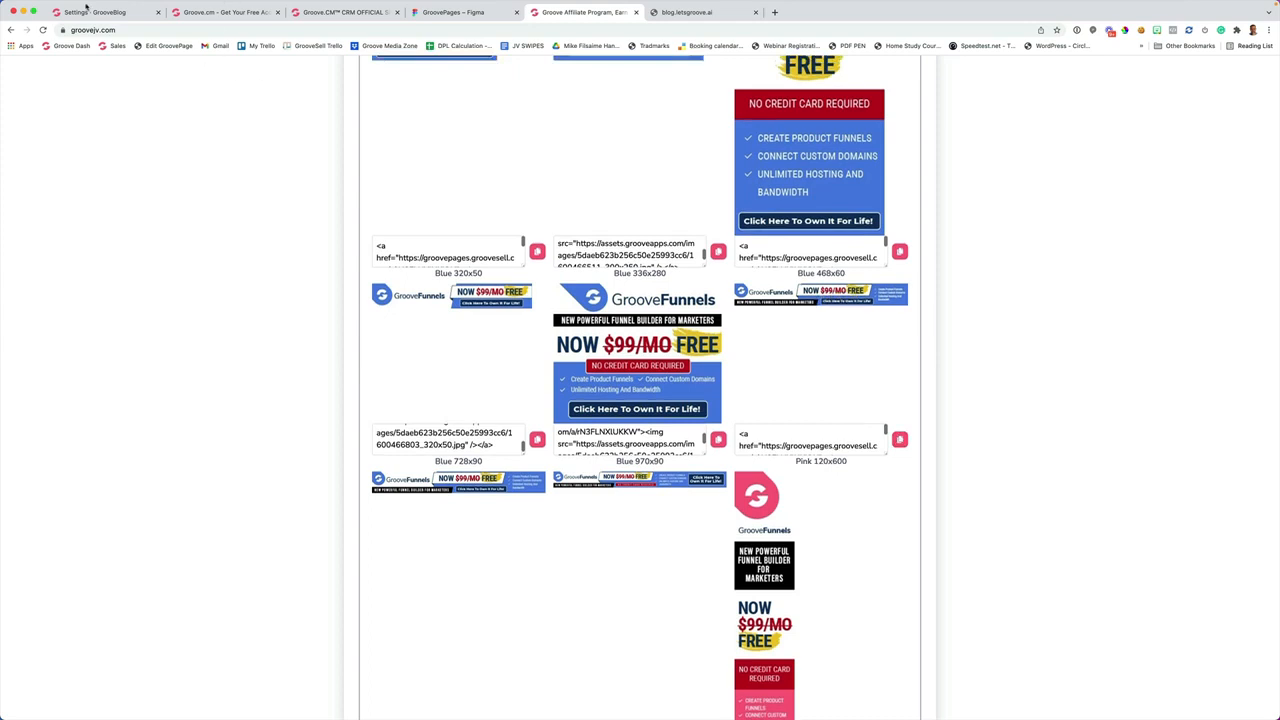
# Paste the copied Blue 468x60 banner code into the blog's Header Ads Code
pyautogui.click(95, 12)
pyautogui.click(114, 163)
pyautogui.press('super+v')
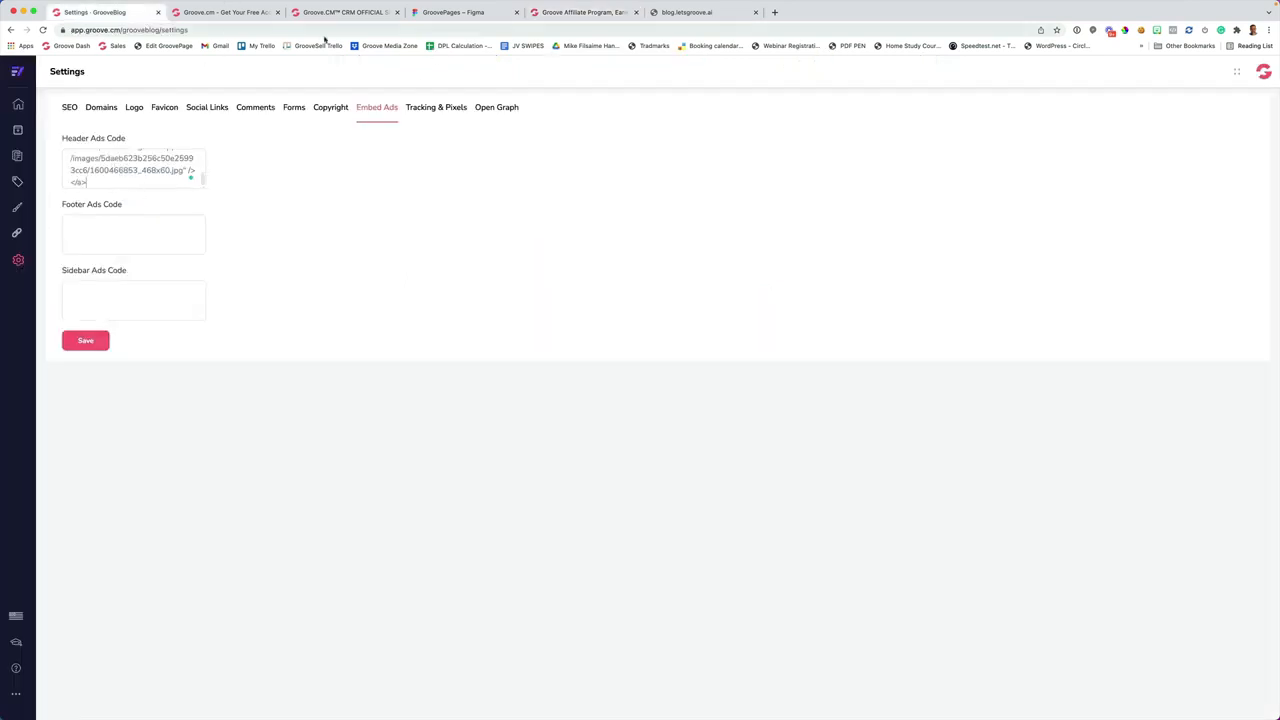
# Copy the Pink 320x50 banner's embed code from the Groove affiliate page and paste it into the blog's Footer Ads Code
pyautogui.click(579, 14)
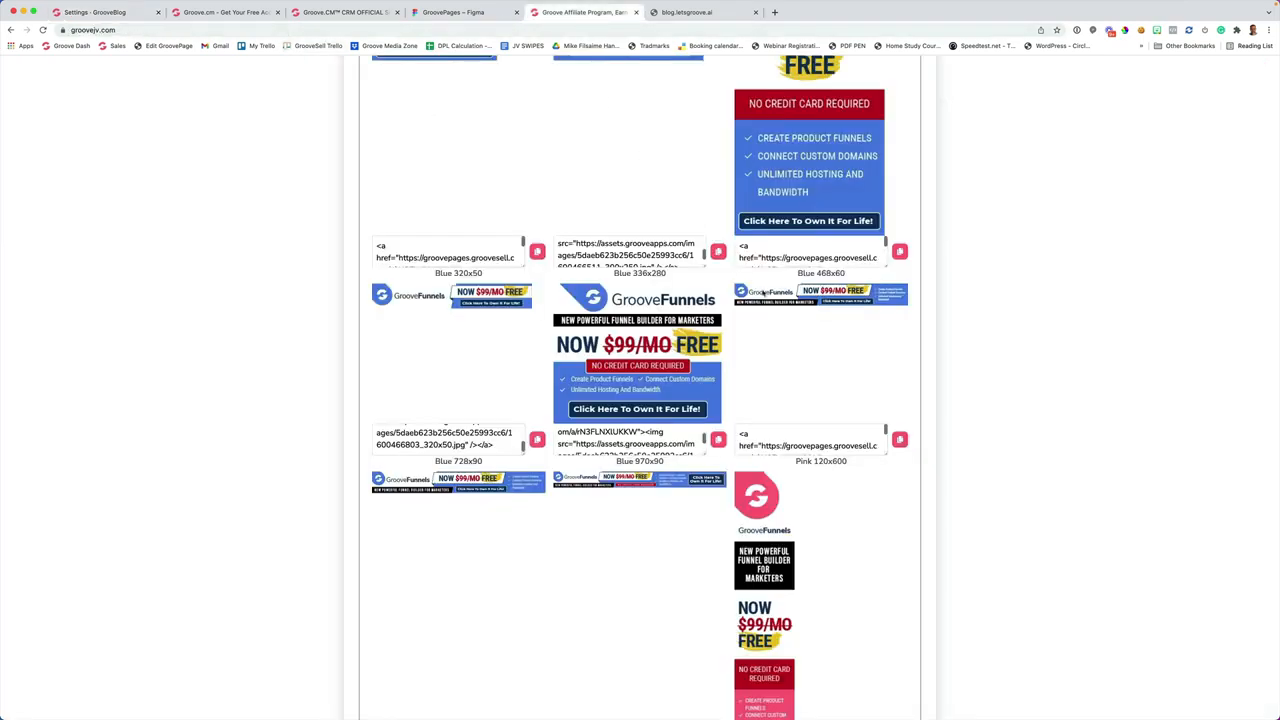
pyautogui.scroll(-10, 786, 336)
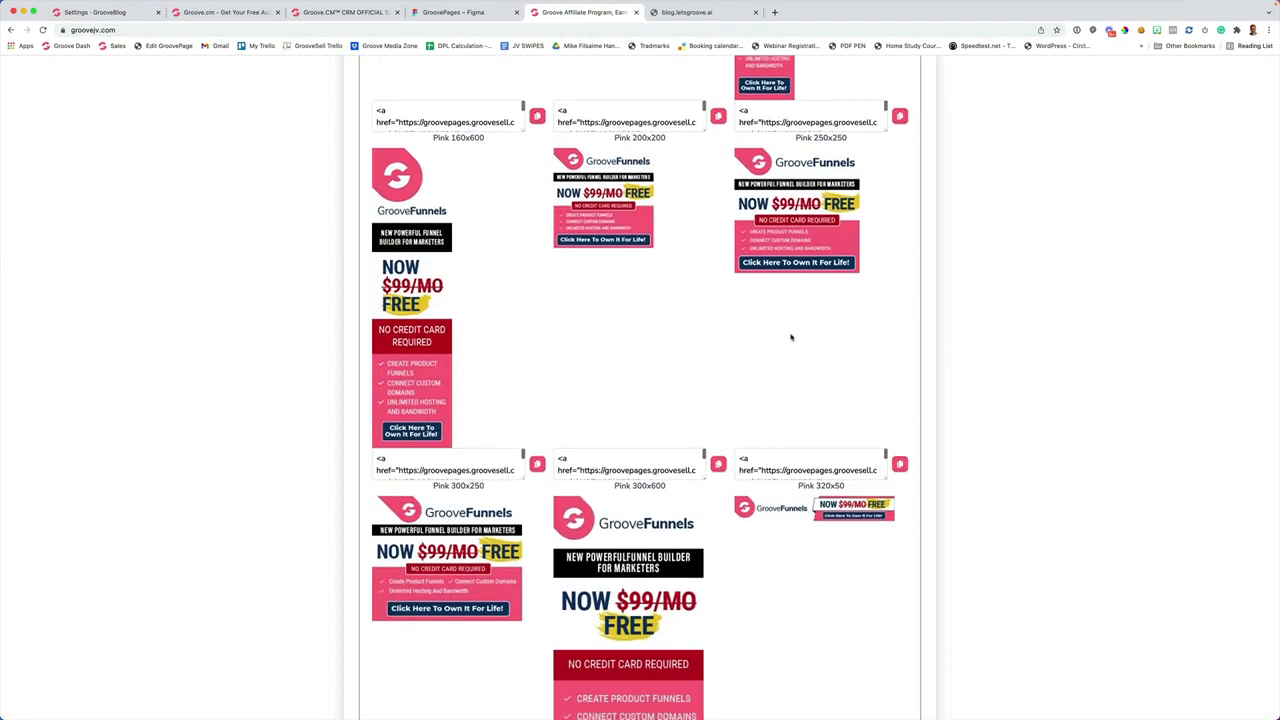
pyautogui.scroll(-3, 791, 337)
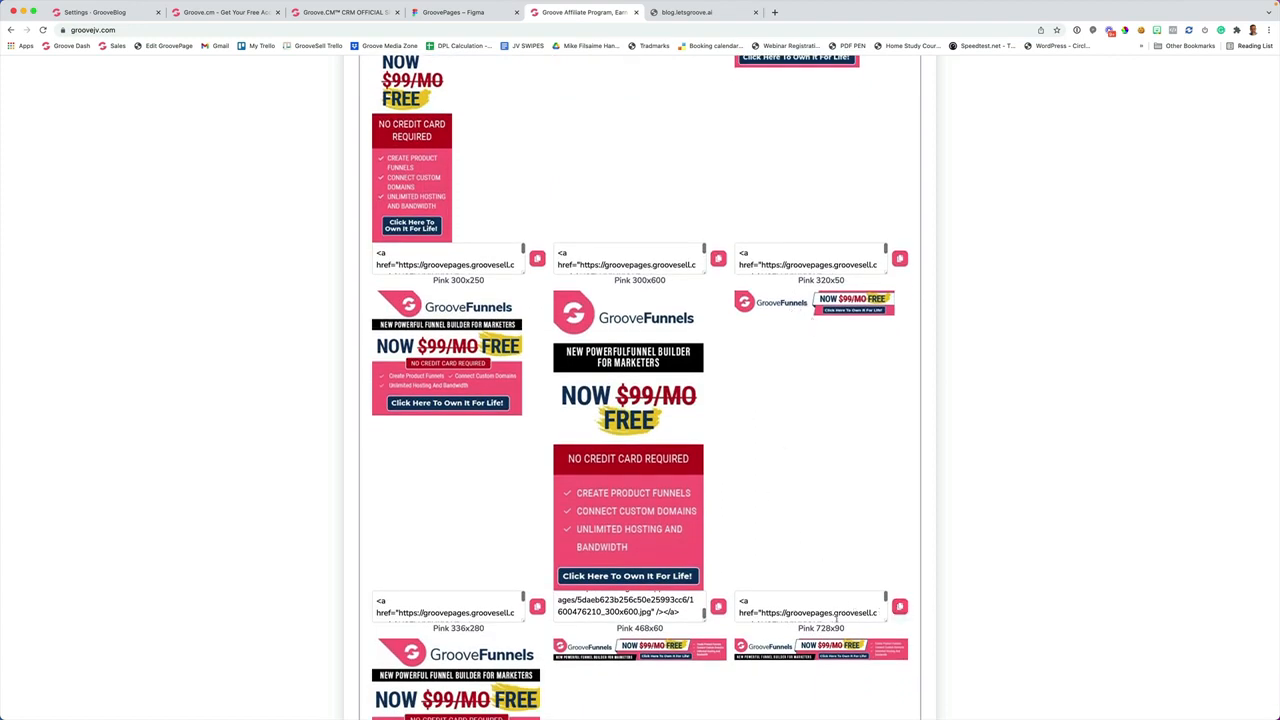
pyautogui.click(95, 12)
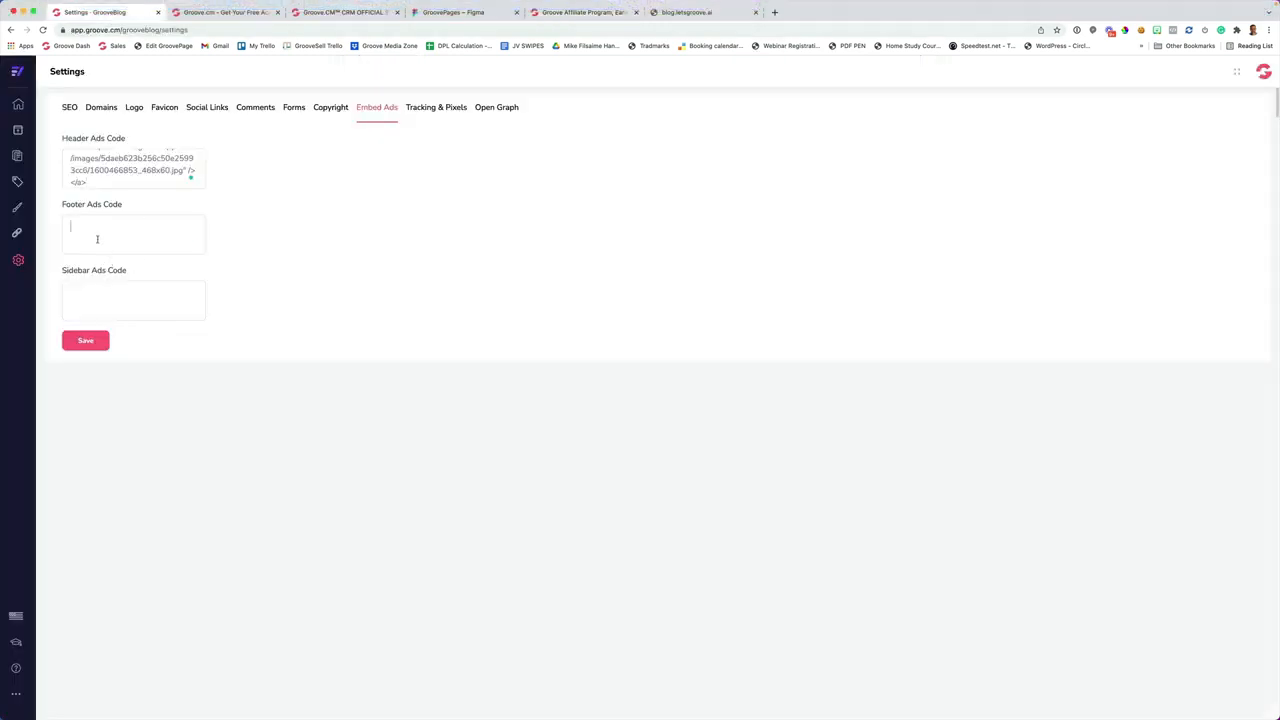
pyautogui.press('super+v')
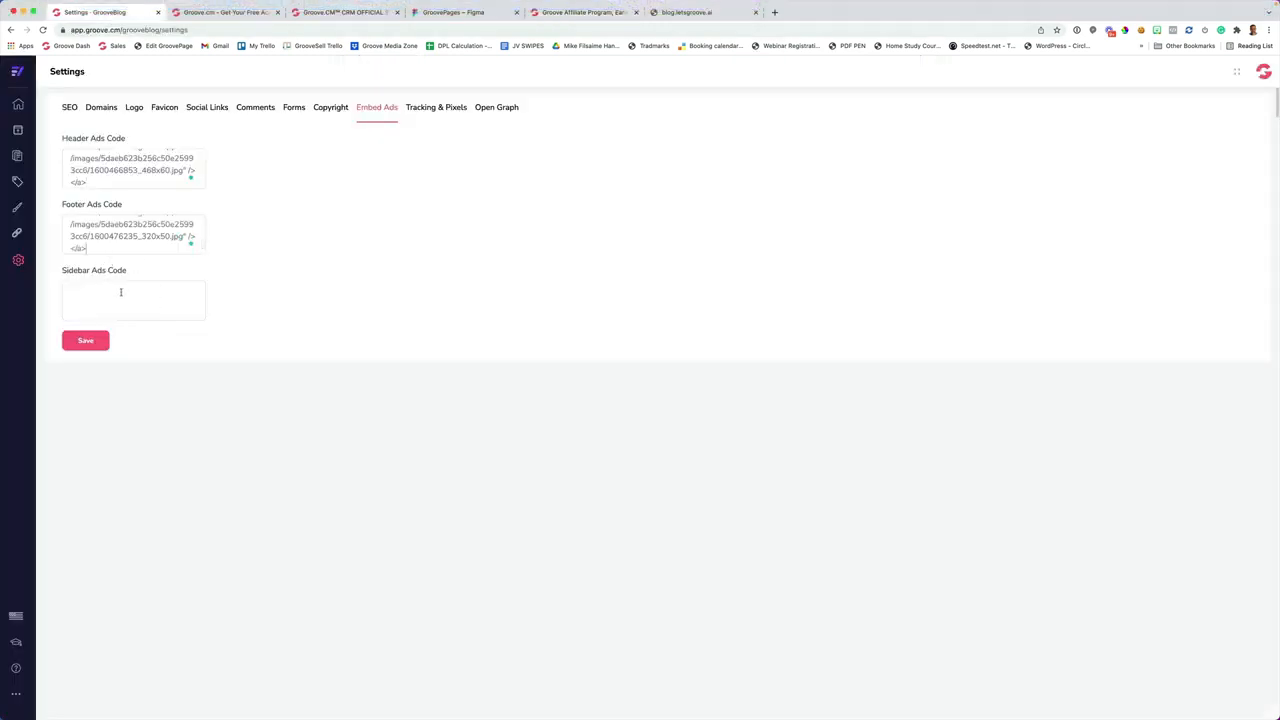
# Add the Groovezilla All-In-One Free 120x600 banner's code from the affiliate page as the Sidebar Ads Code and save the ad settings
pyautogui.click(580, 12)
pyautogui.scroll(-20, 765, 337)
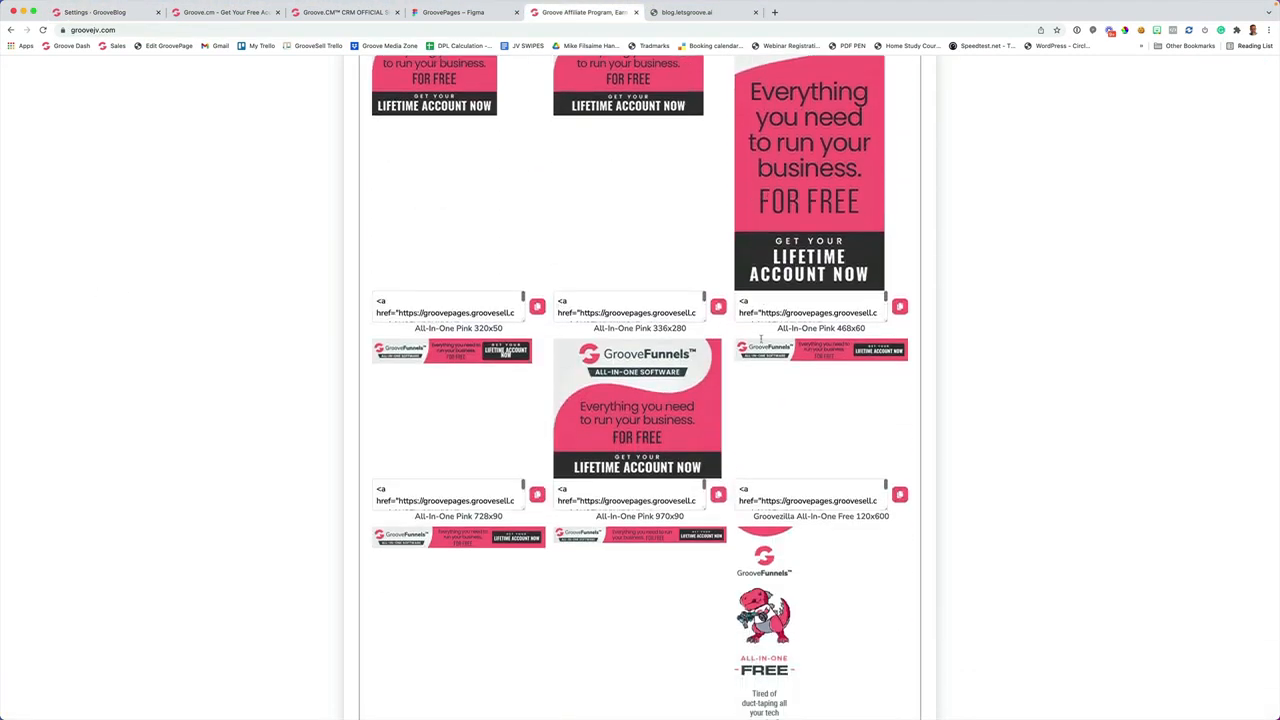
pyautogui.scroll(1, 765, 288)
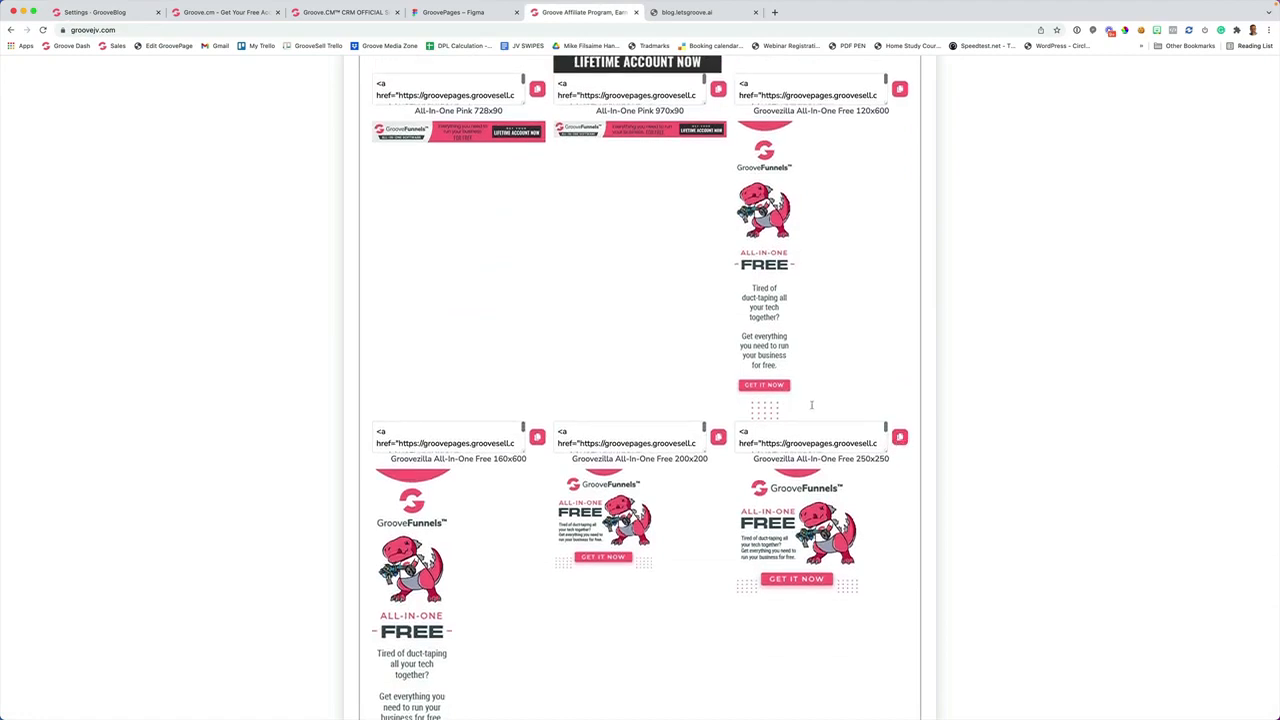
pyautogui.click(100, 12)
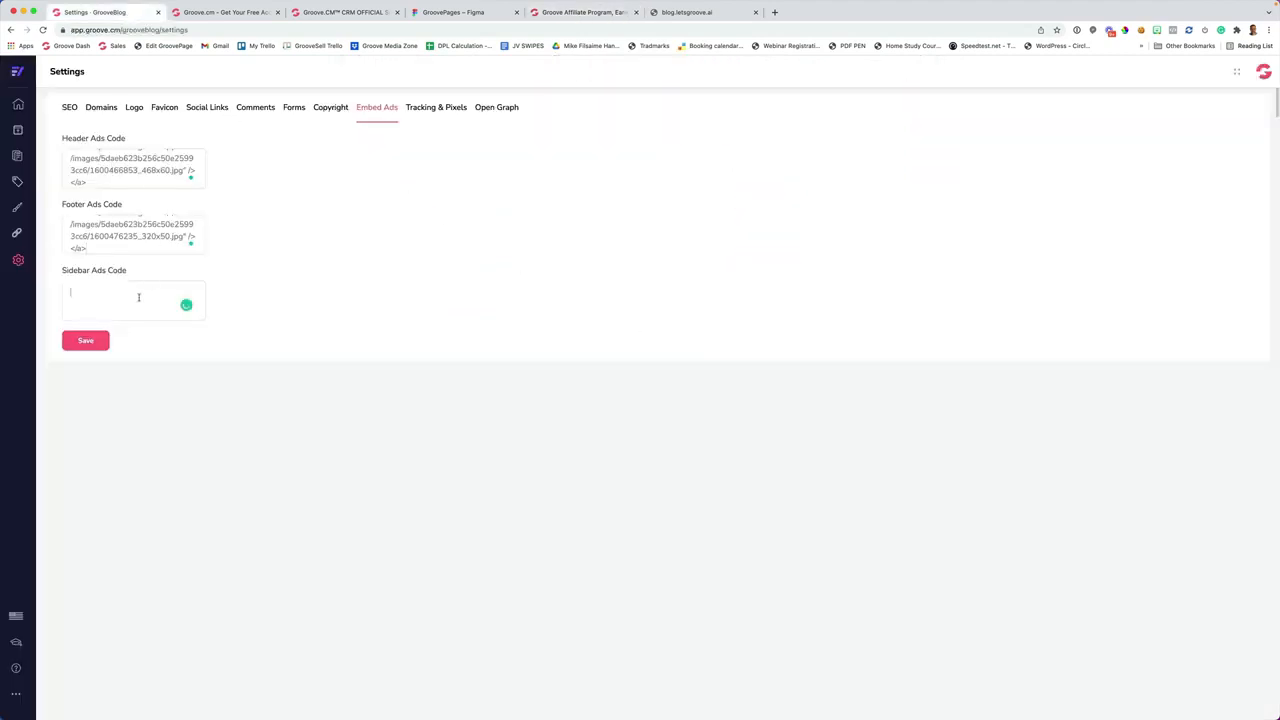
pyautogui.press('super+v')
pyautogui.click(86, 341)
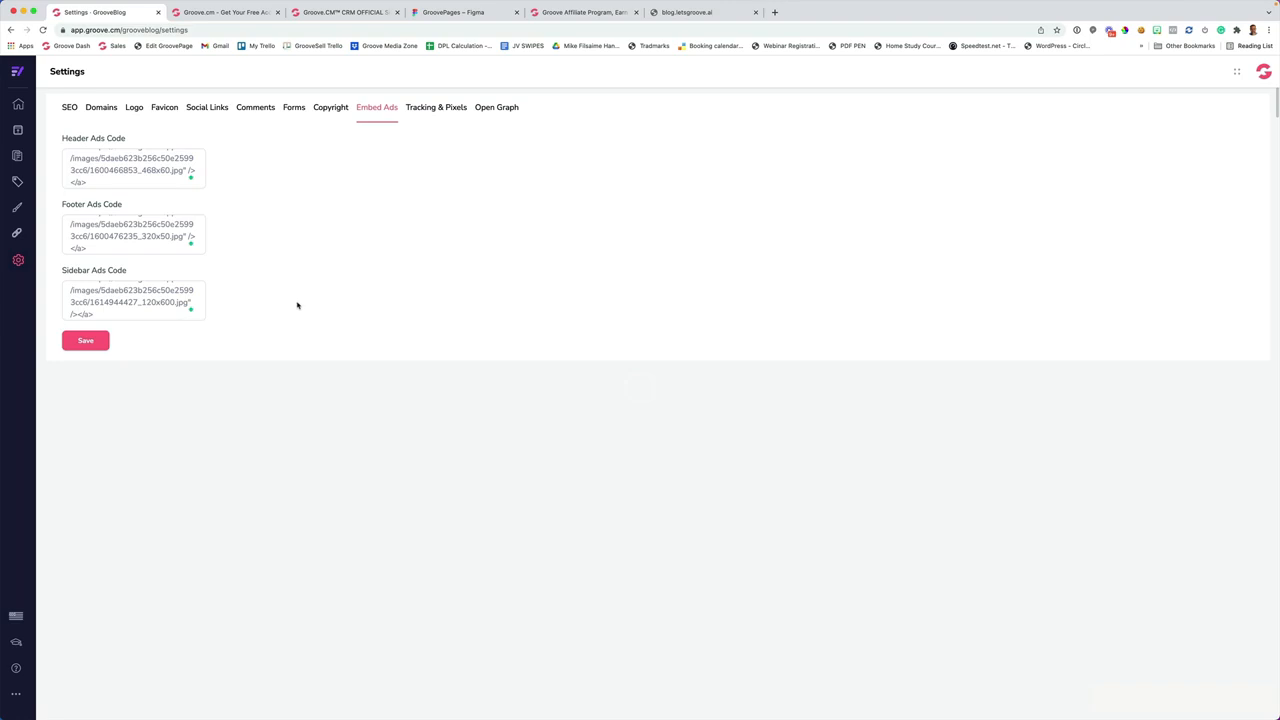
# Review the tracking and Open Graph settings, then check the header, sidebar and footer ads in the blog's publish preview
pyautogui.click(425, 118)
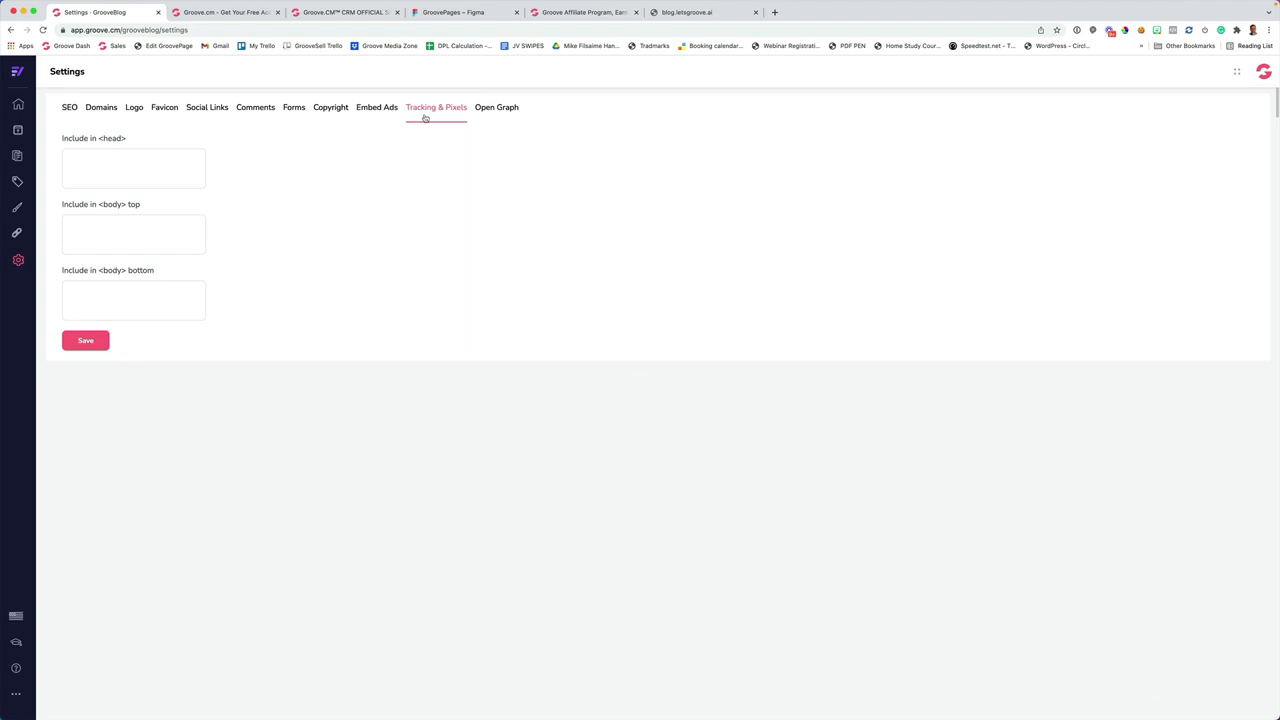
pyautogui.click(484, 119)
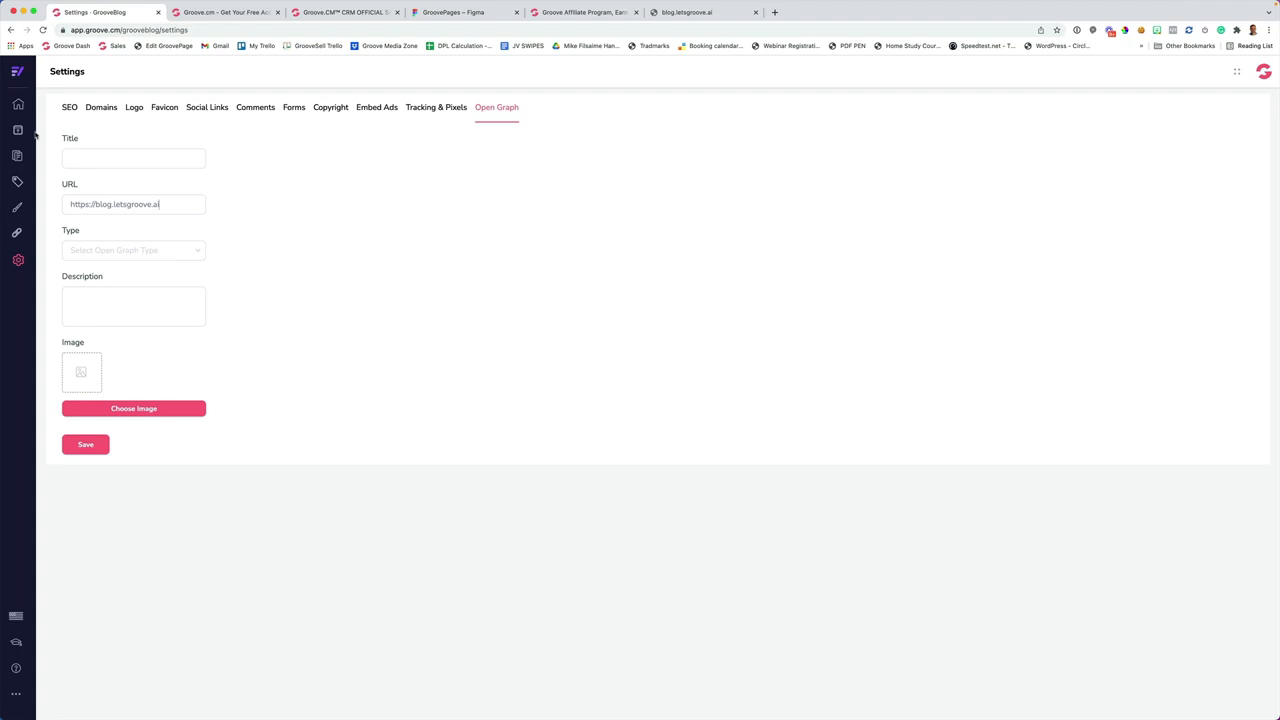
pyautogui.click(18, 131)
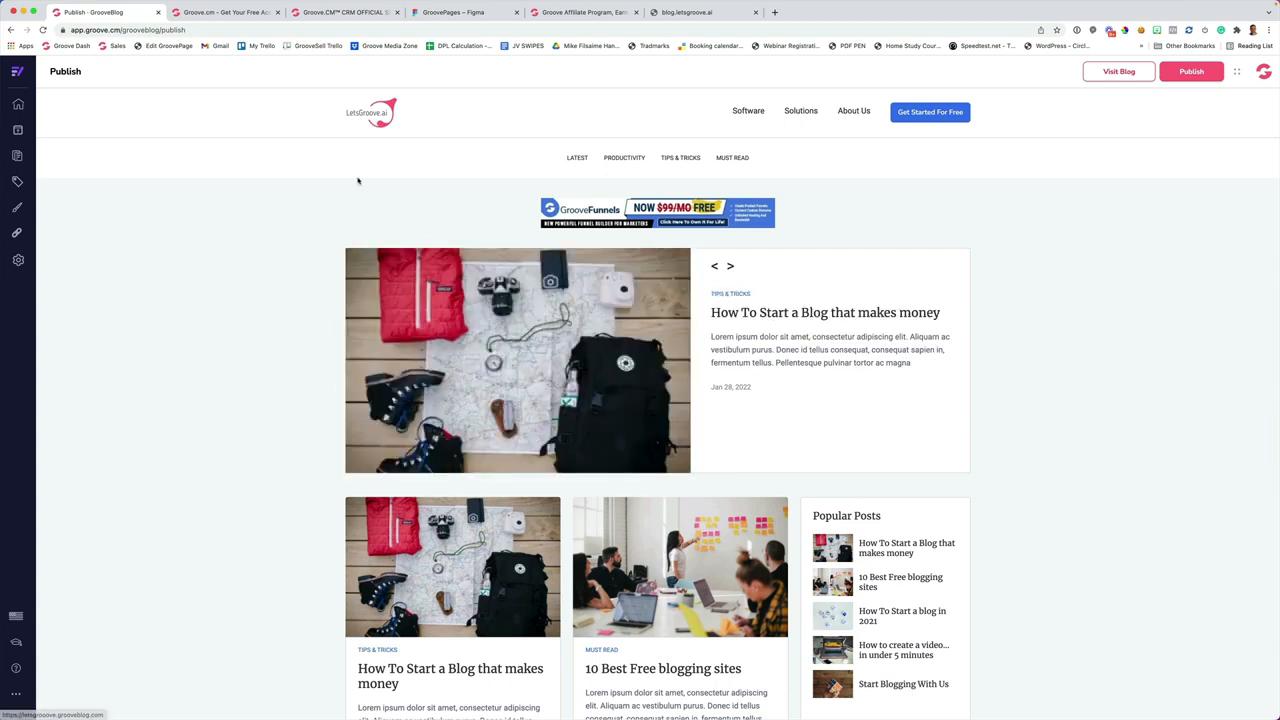
pyautogui.scroll(-1, 598, 187)
pyautogui.scroll(-8, 871, 457)
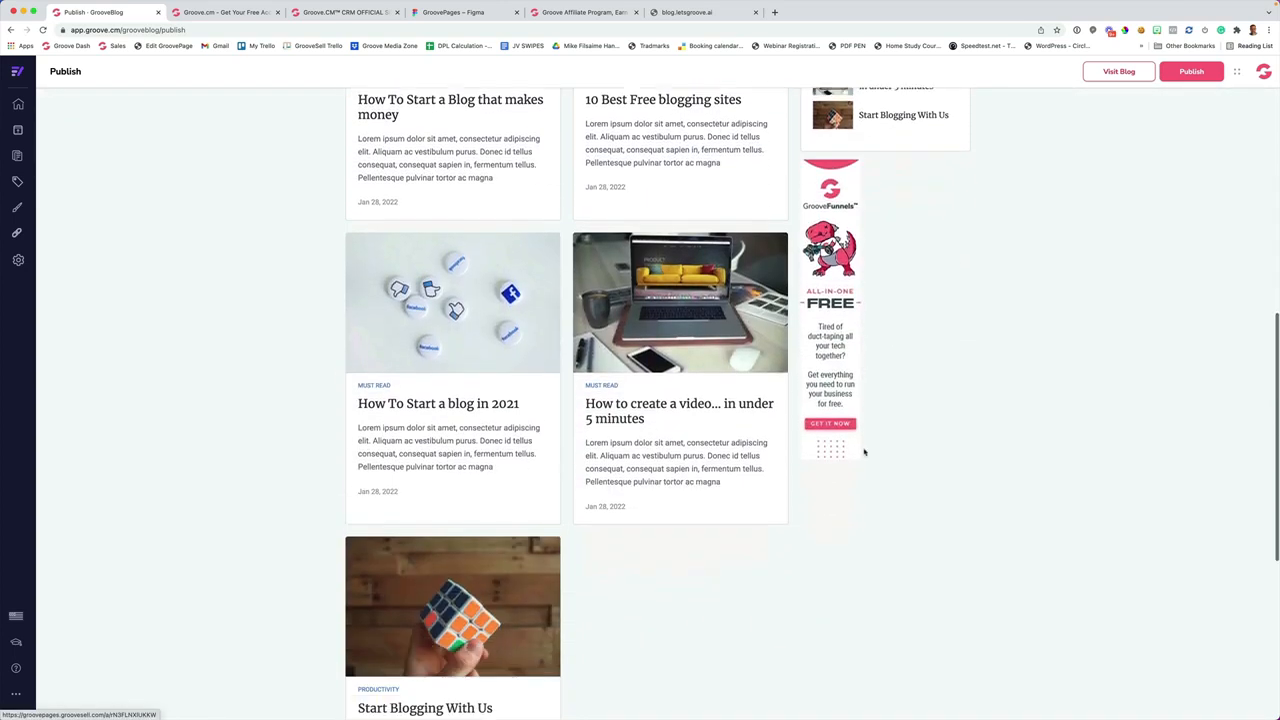
pyautogui.scroll(-2, 732, 534)
pyautogui.scroll(3, 620, 523)
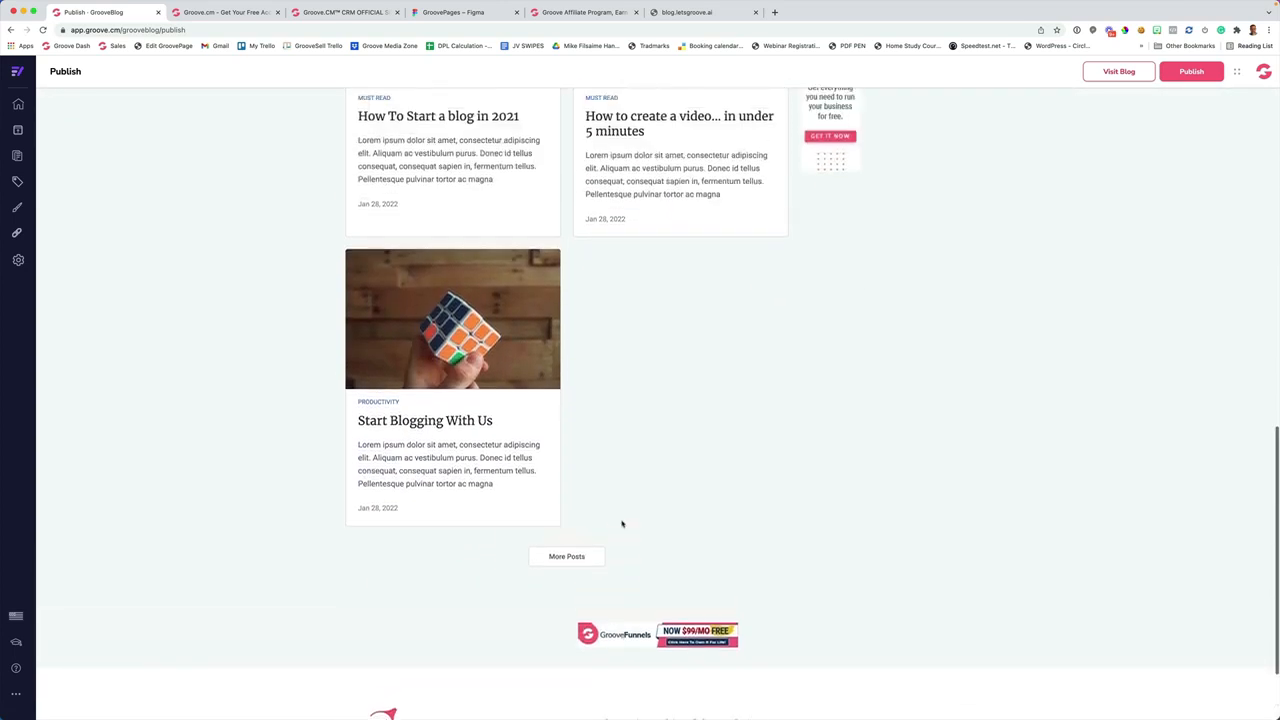
pyautogui.scroll(8, 622, 521)
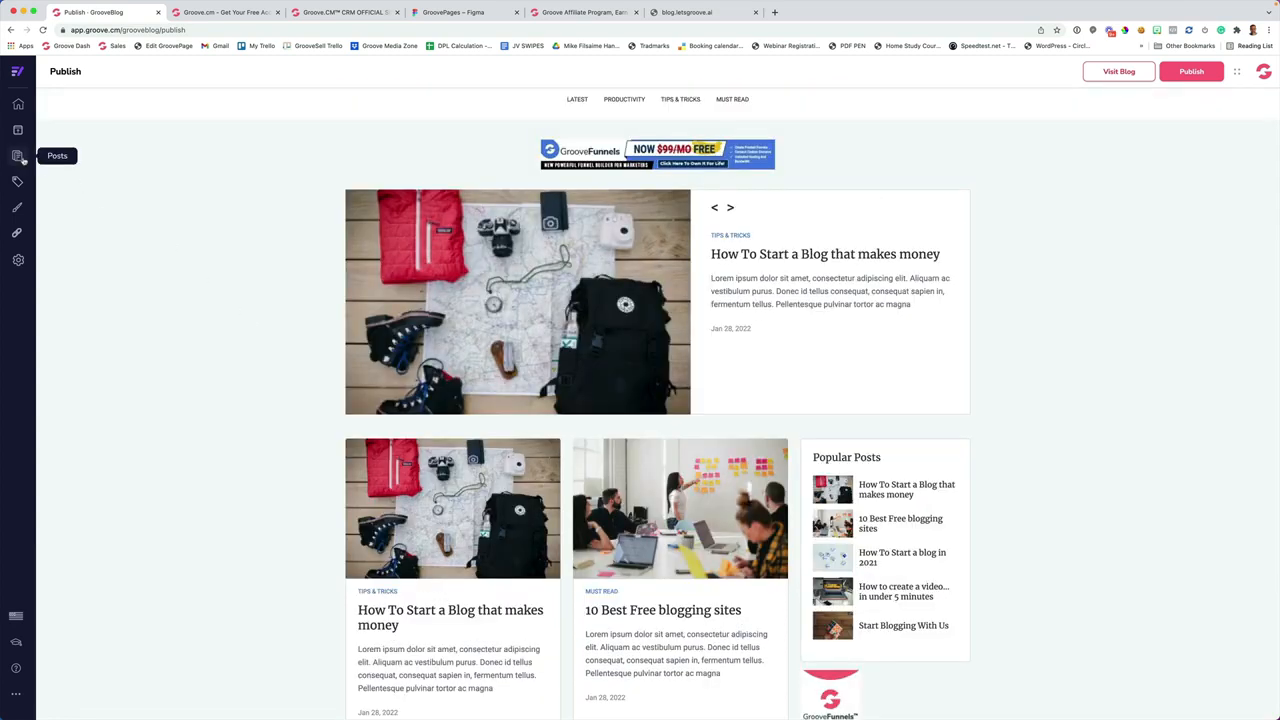
# View the blog's categories, then open the GrooveBlog Classic theme for customizing and examine its appearance options and home page preview
pyautogui.click(17, 181)
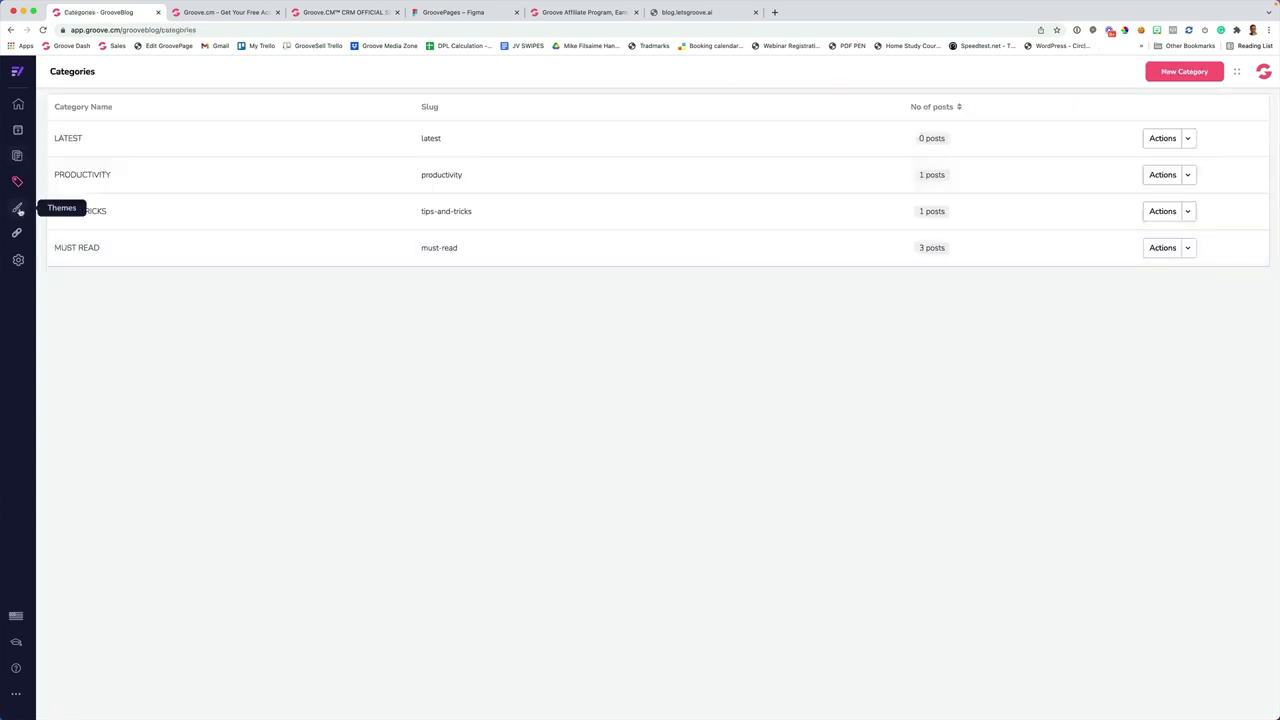
pyautogui.click(18, 209)
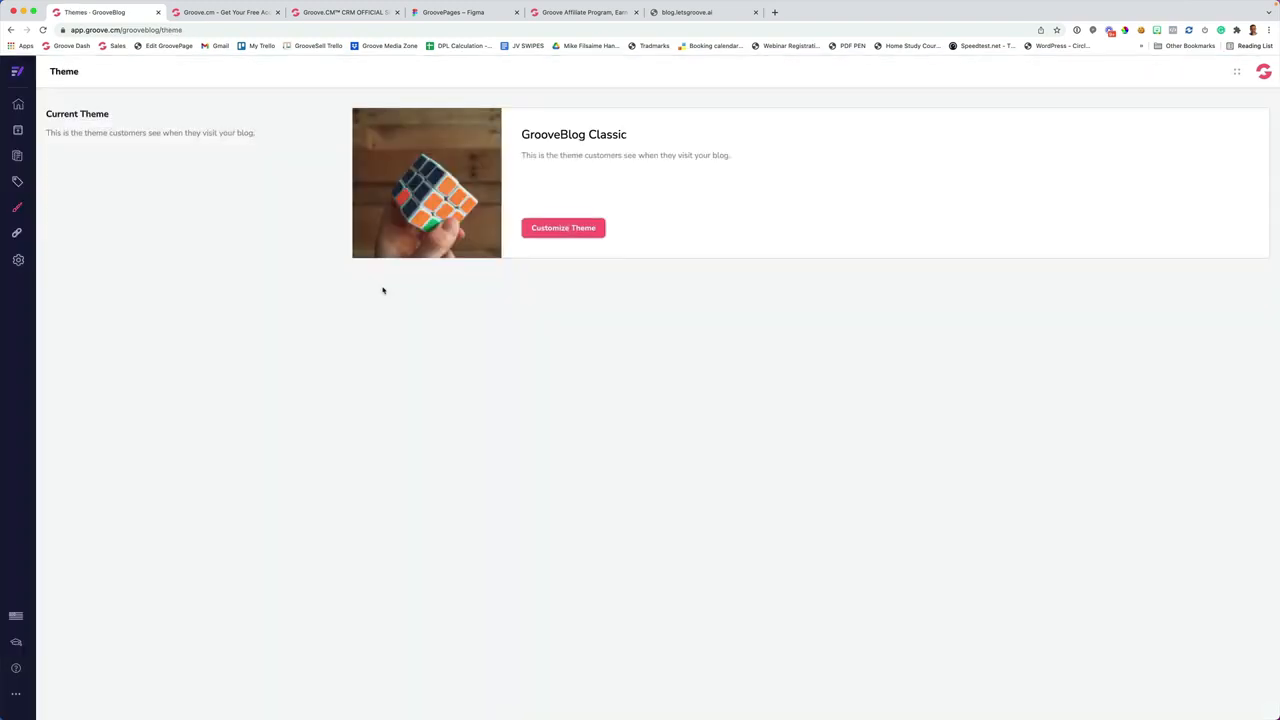
pyautogui.click(551, 229)
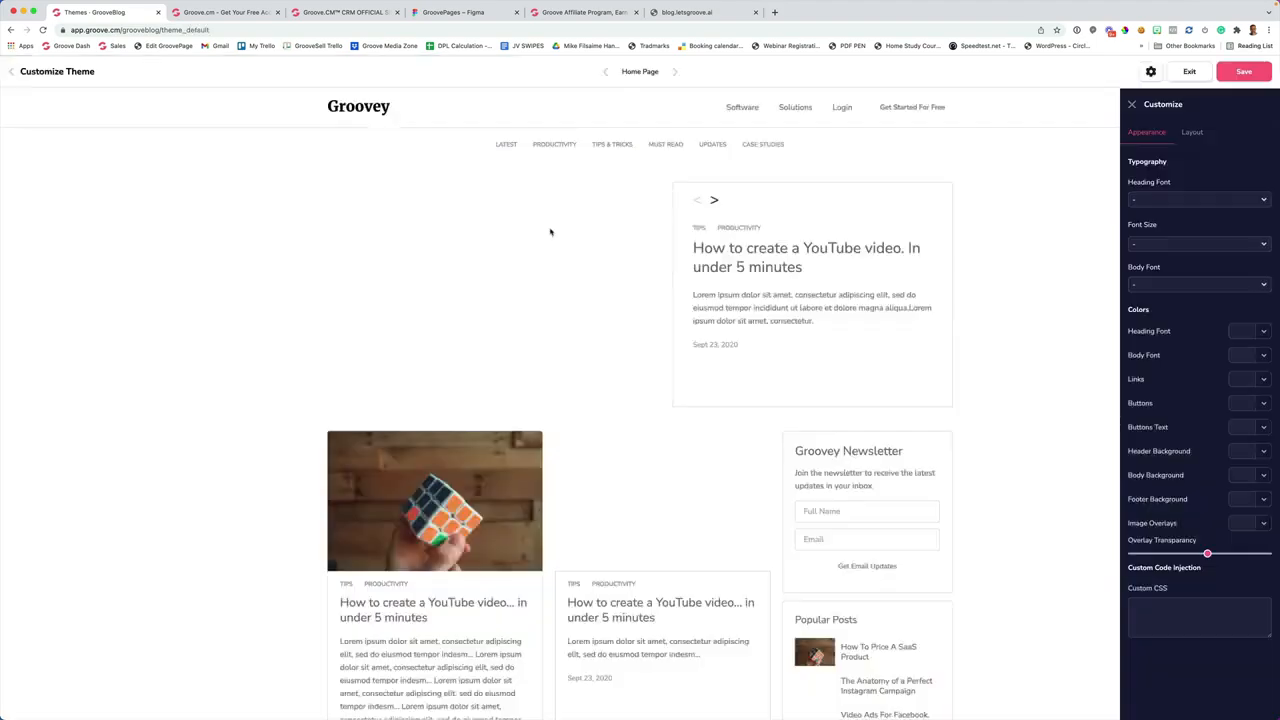
pyautogui.scroll(-1, 249, 235)
pyautogui.scroll(1, 249, 235)
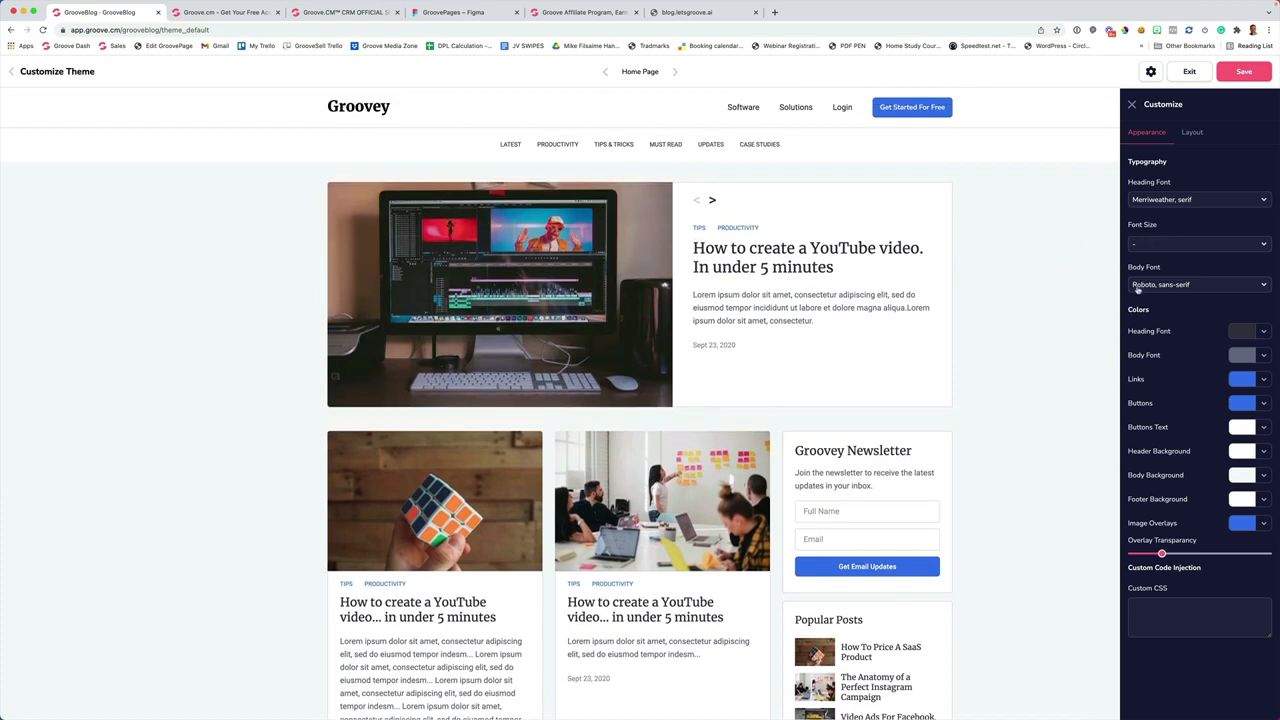
pyautogui.scroll(-5, 1017, 294)
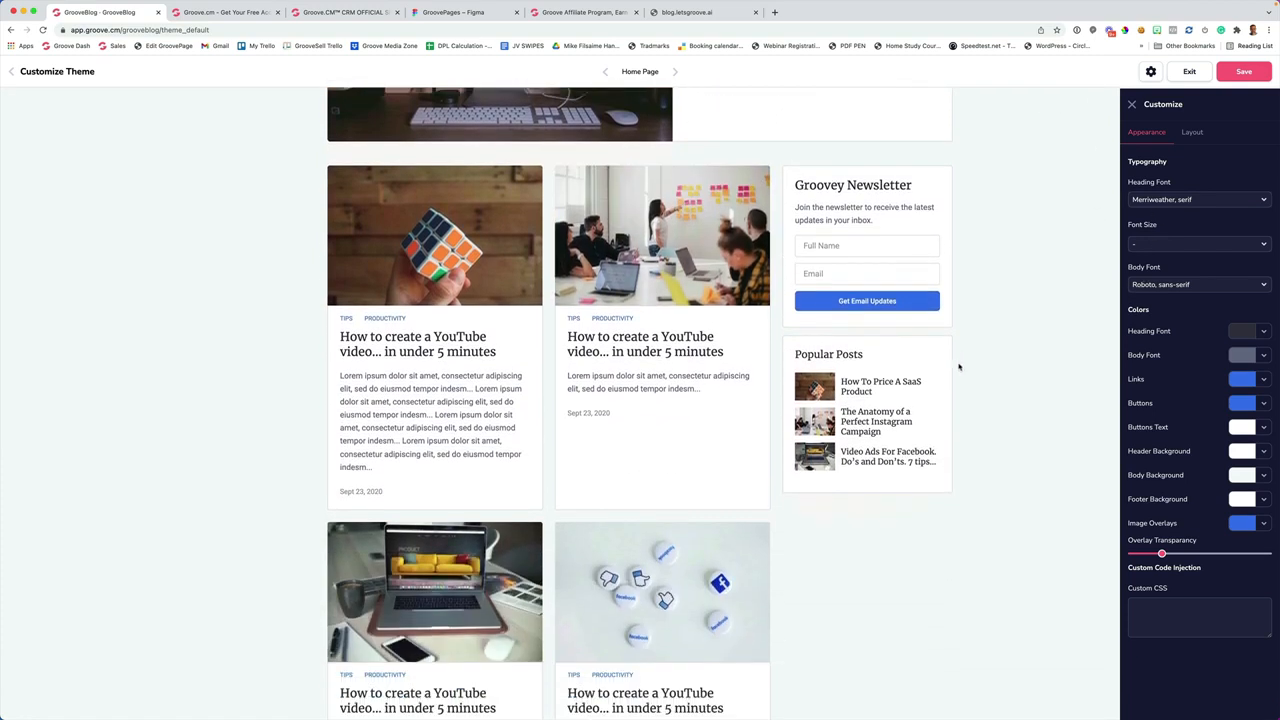
pyautogui.scroll(5, 1040, 315)
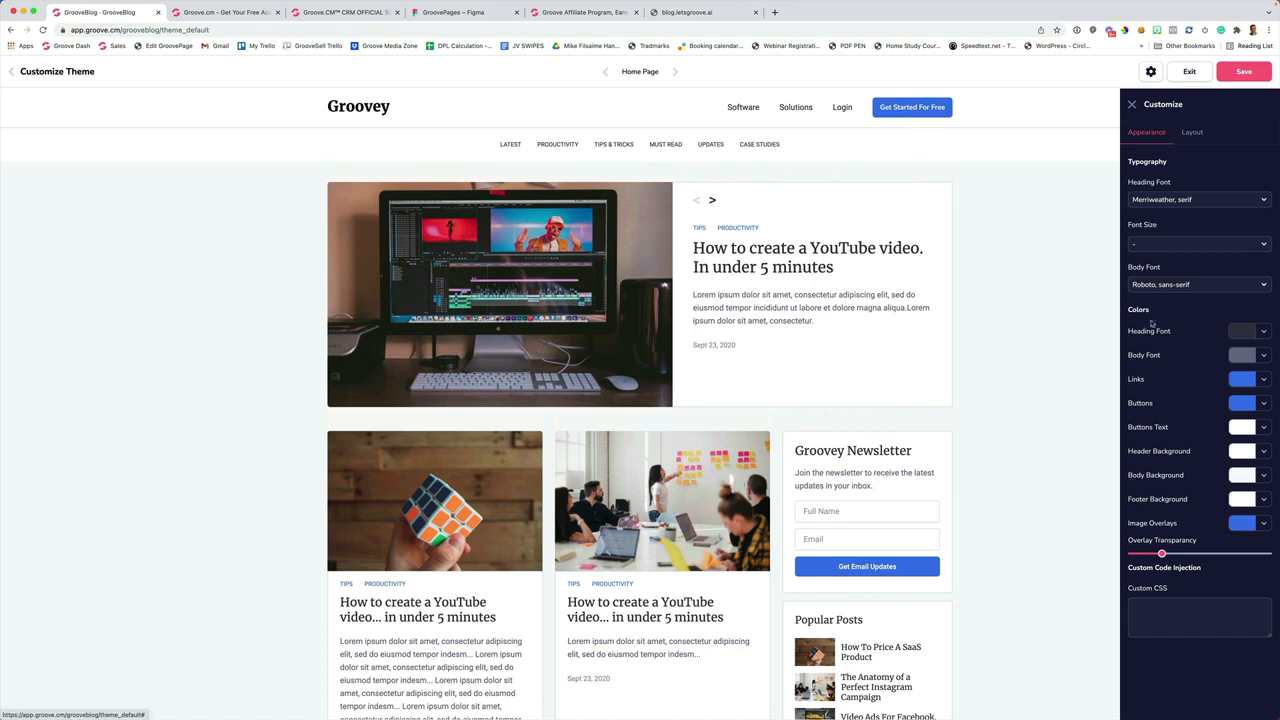
# Change the theme's button color to the pink shade #E43F70
pyautogui.click(1239, 404)
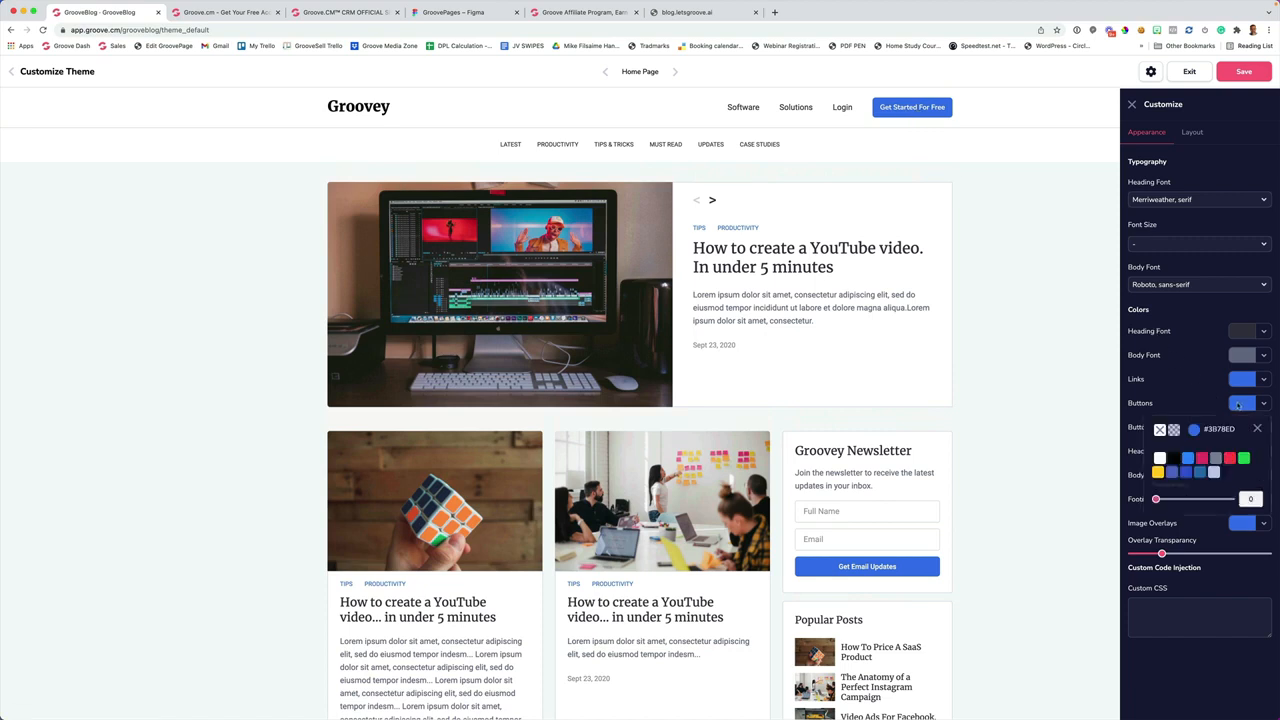
pyautogui.moveTo(1202, 458)
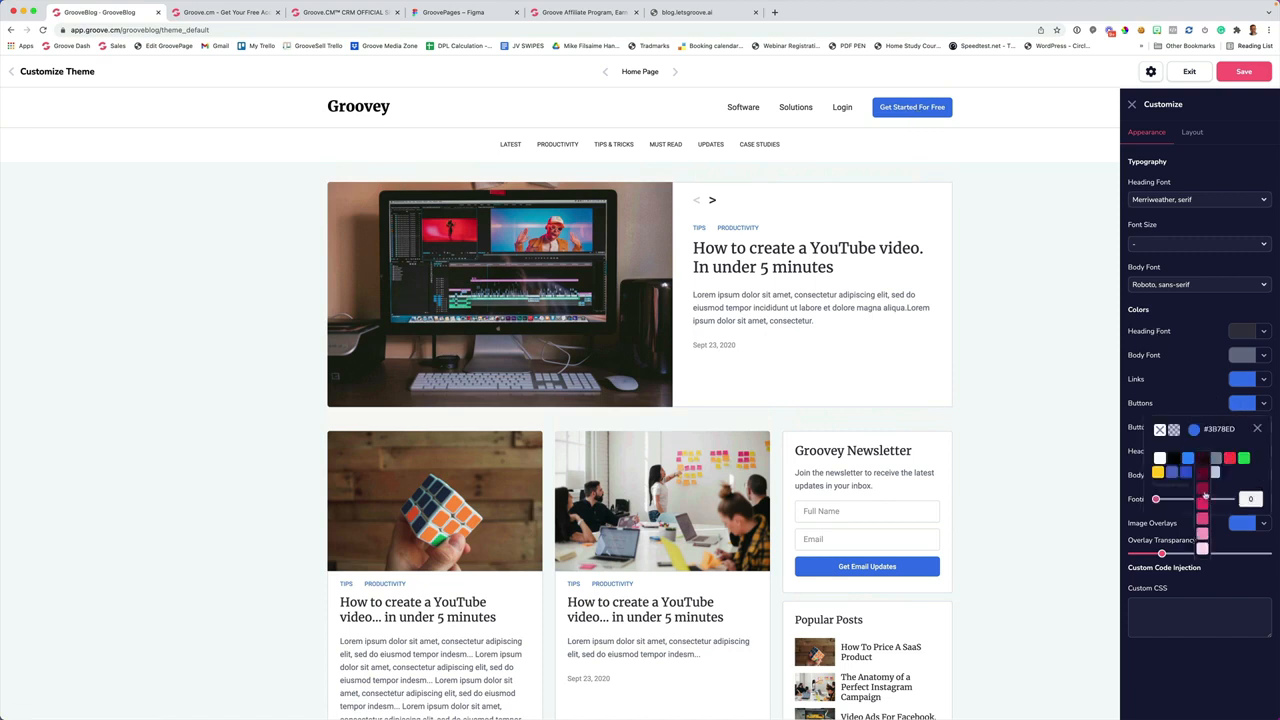
pyautogui.click(1204, 510)
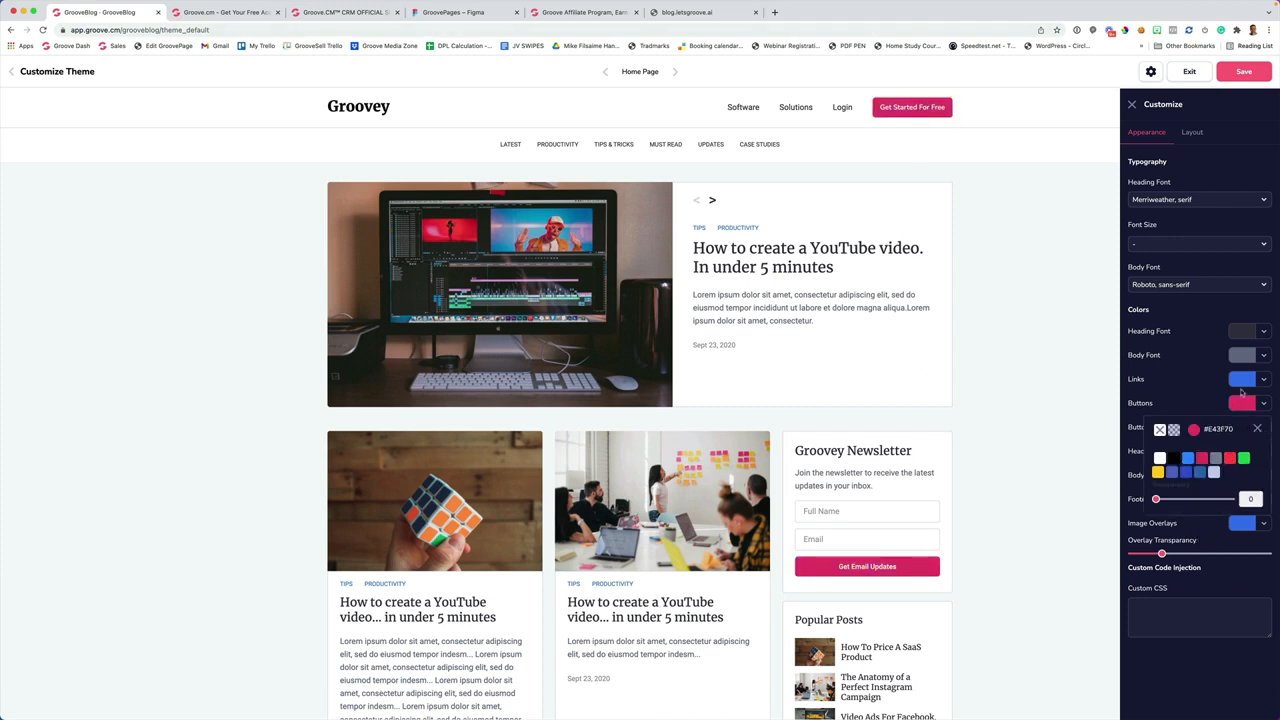
pyautogui.click(1257, 428)
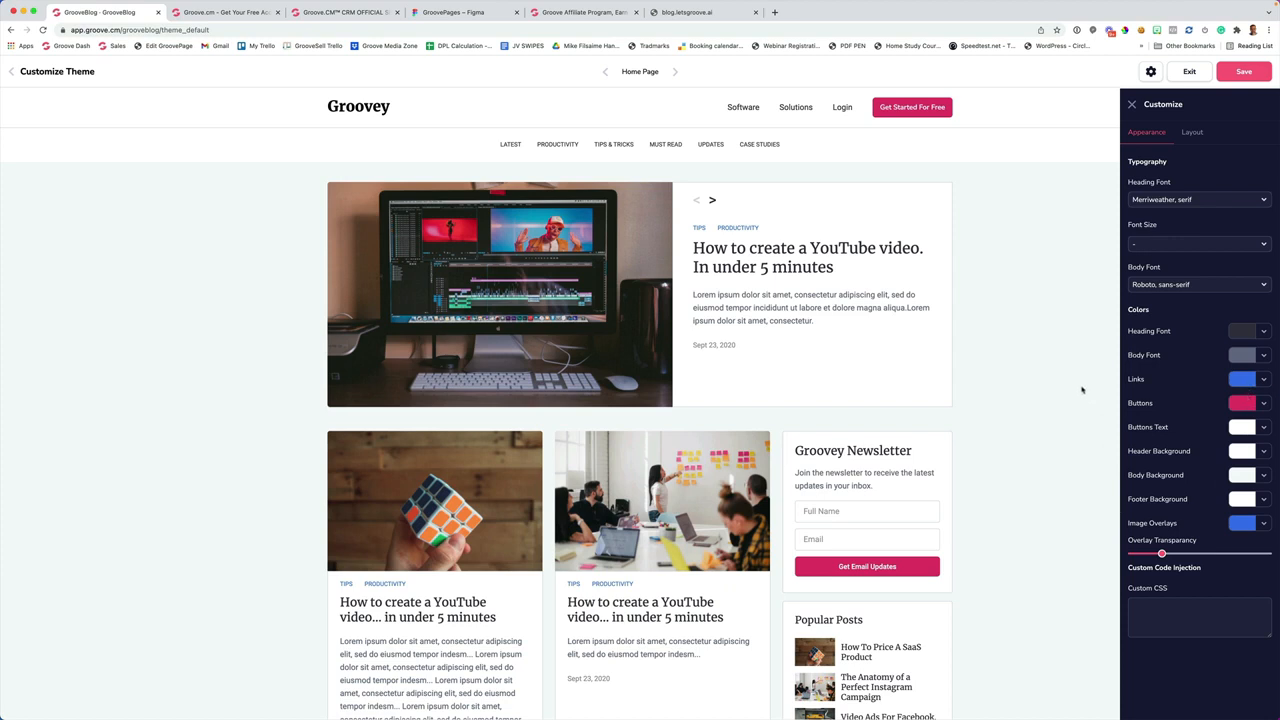
# Open the theme's layout options for the Home Page
pyautogui.click(1190, 131)
pyautogui.click(1151, 180)
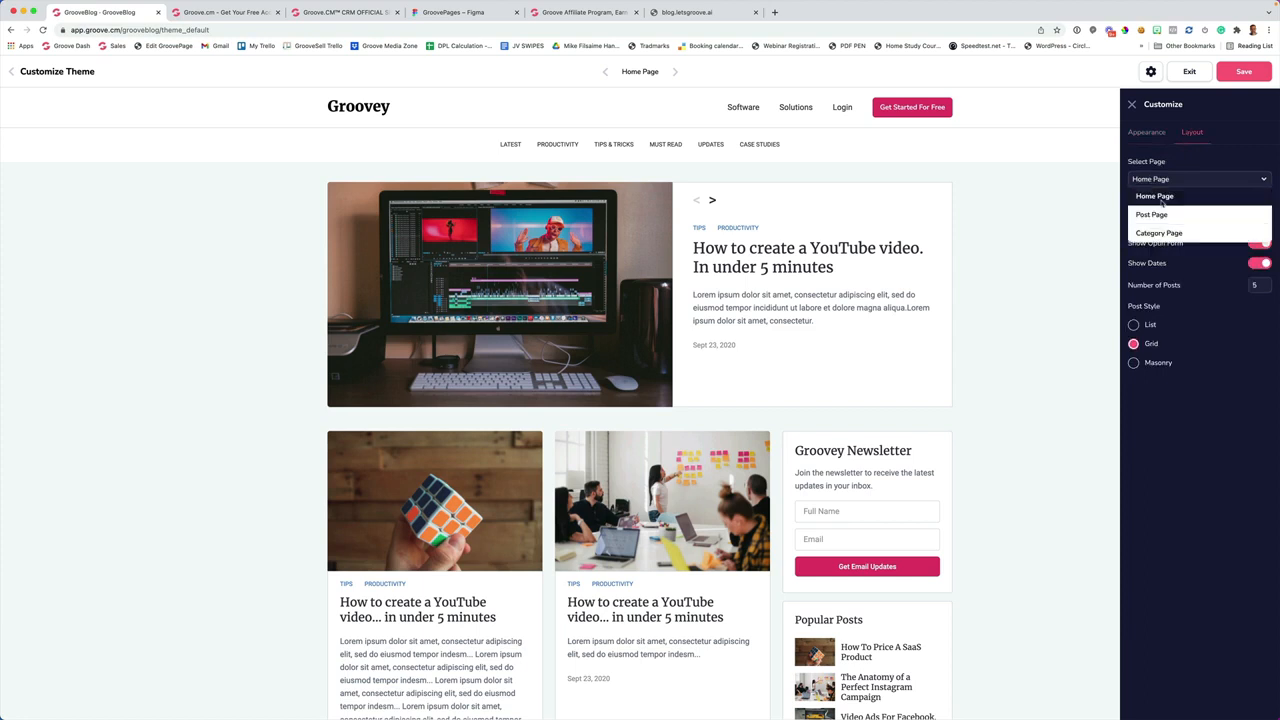
pyautogui.click(1163, 197)
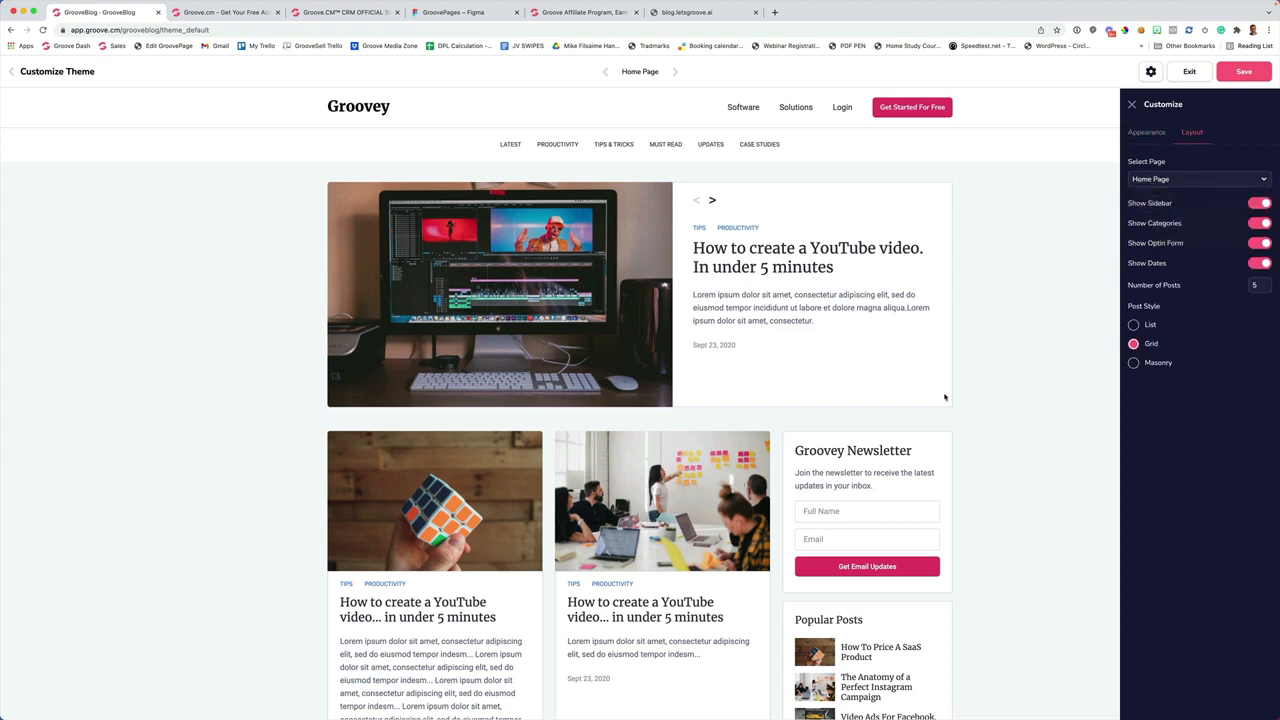
# Try hiding the home page's sidebar, categories and opt-in form one at a time, turning each back on
pyautogui.scroll(-2, 1036, 330)
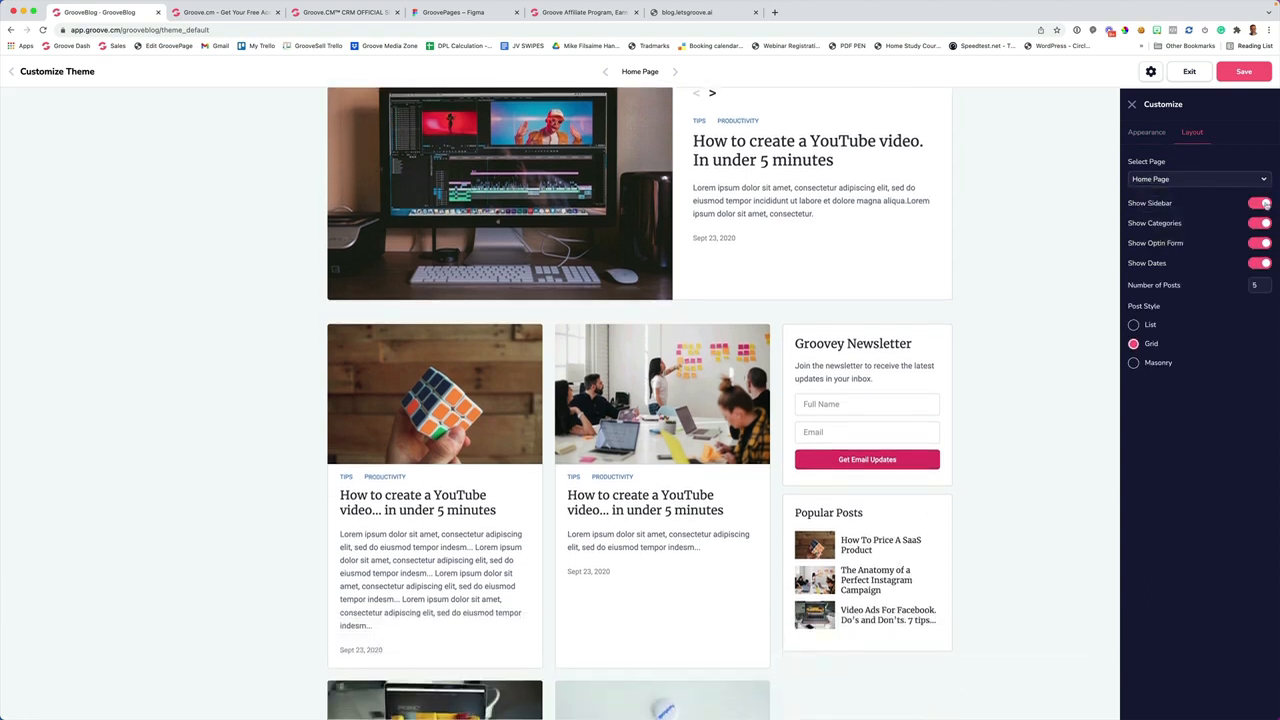
pyautogui.click(1264, 203)
pyautogui.click(1264, 203)
pyautogui.scroll(2, 1100, 251)
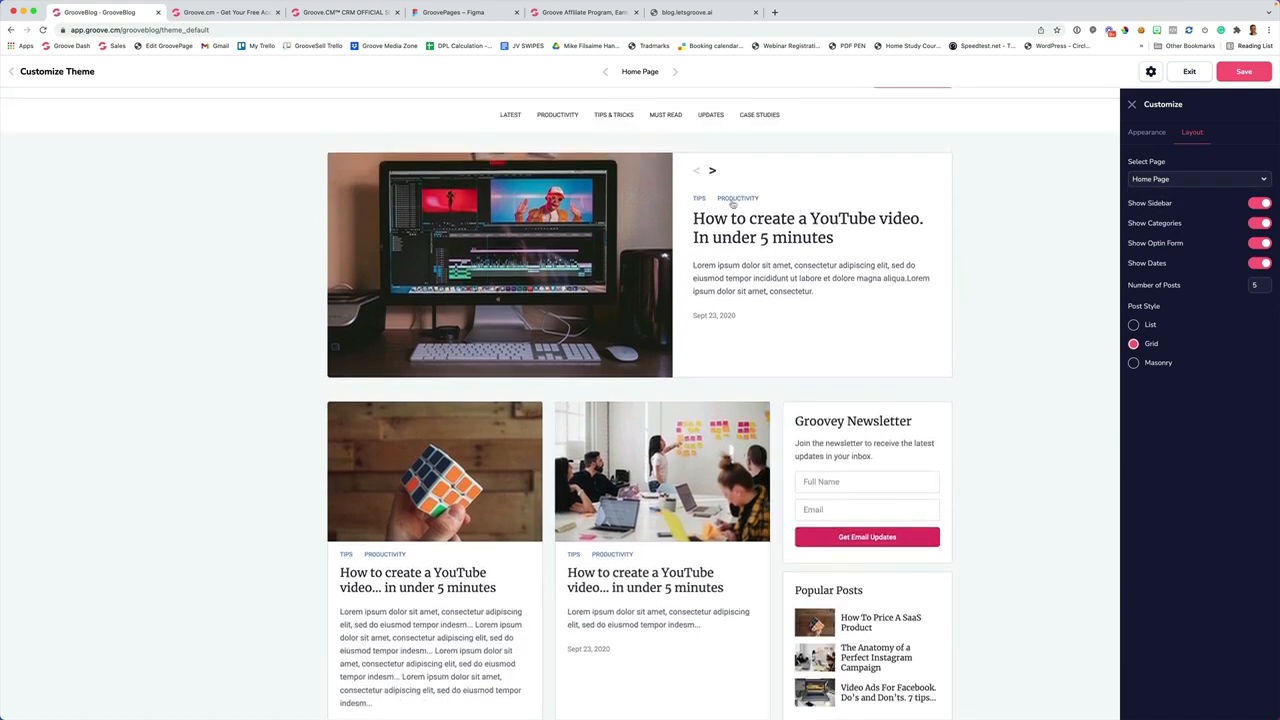
pyautogui.click(1264, 223)
pyautogui.click(1264, 223)
pyautogui.click(1266, 248)
pyautogui.click(1264, 245)
# Hide the post dates on the home page
pyautogui.moveTo(759, 337); pyautogui.dragTo(688, 316)
pyautogui.click(1205, 410)
pyautogui.click(1262, 263)
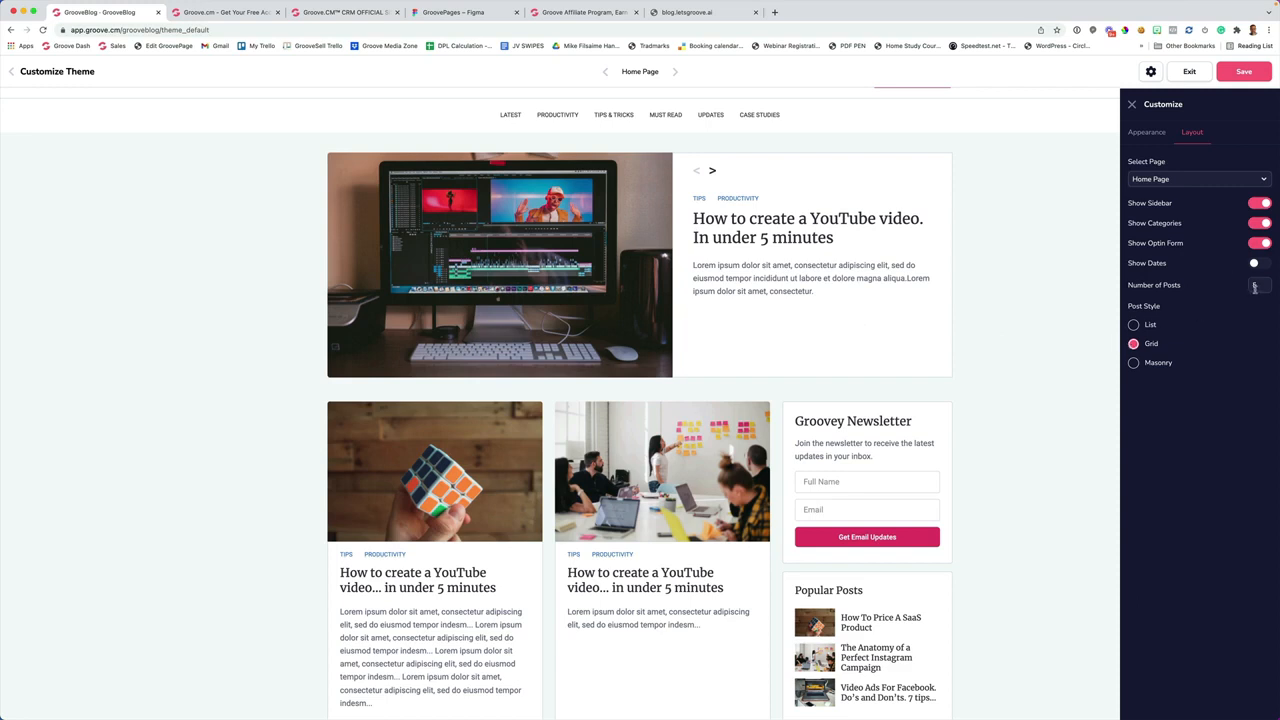
# Check the home page's grid of posts, then switch the post style to List
pyautogui.scroll(-5, 645, 270)
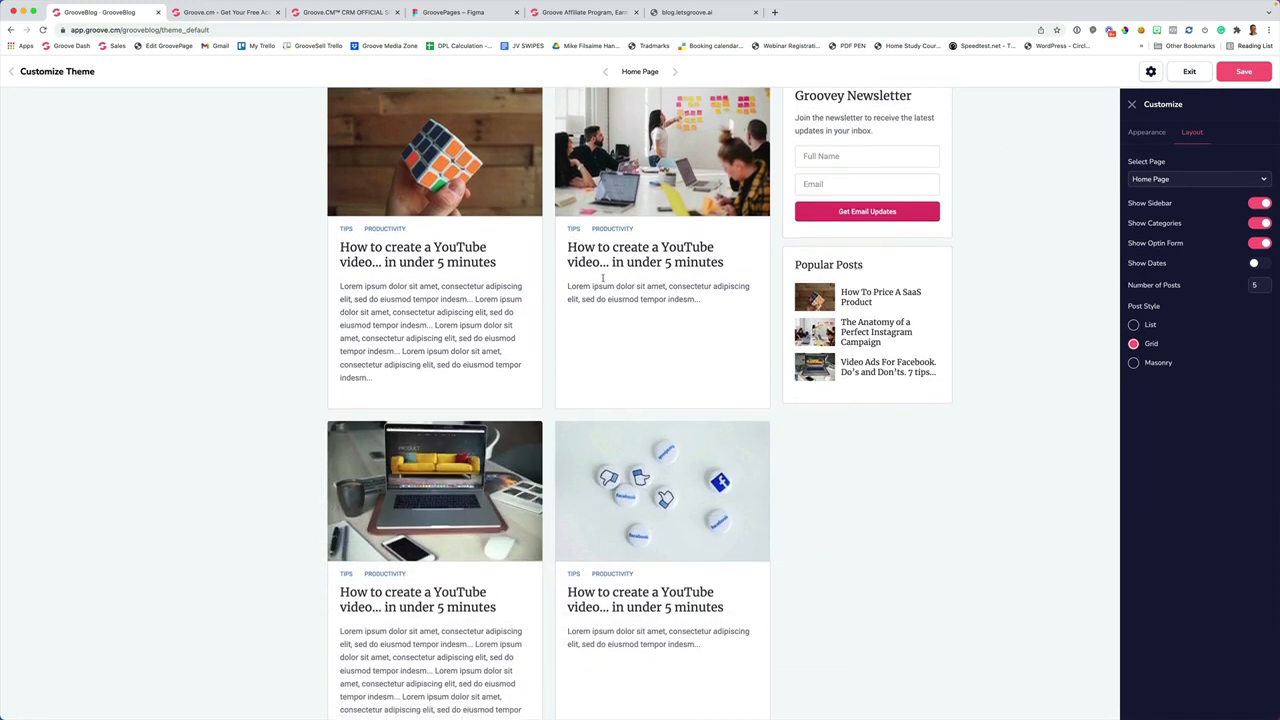
pyautogui.scroll(-4, 514, 286)
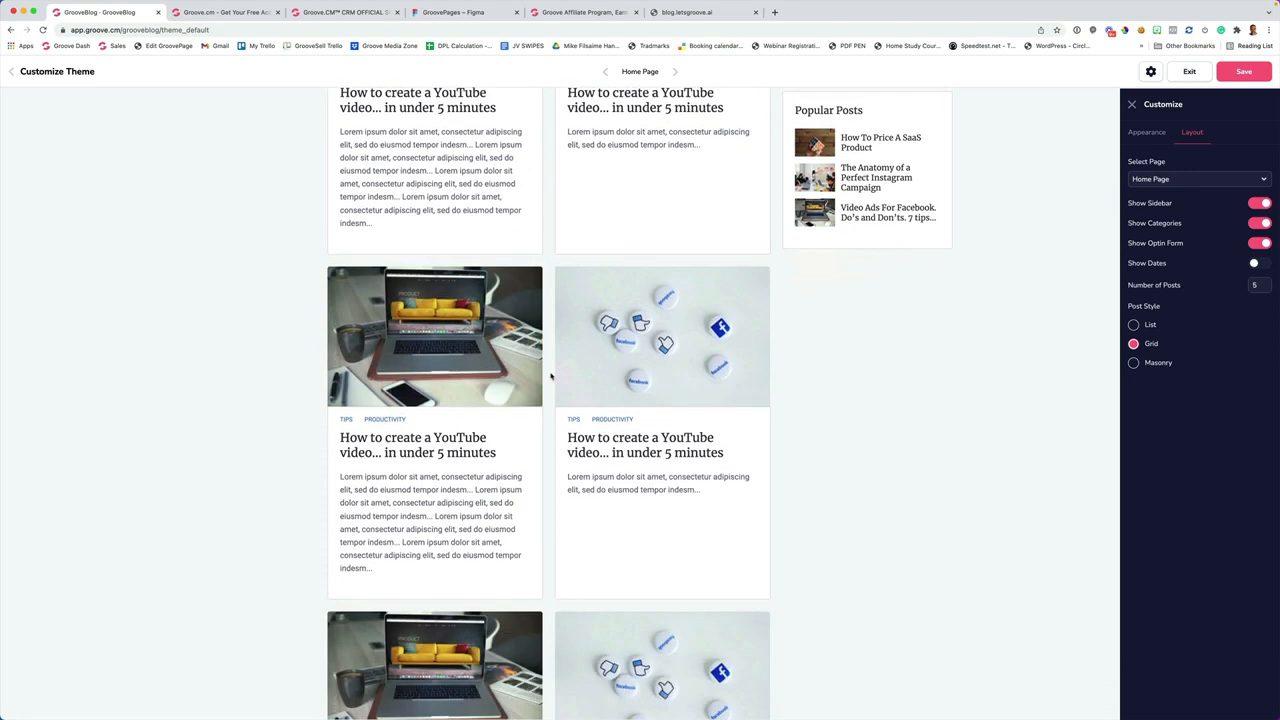
pyautogui.scroll(5, 544, 445)
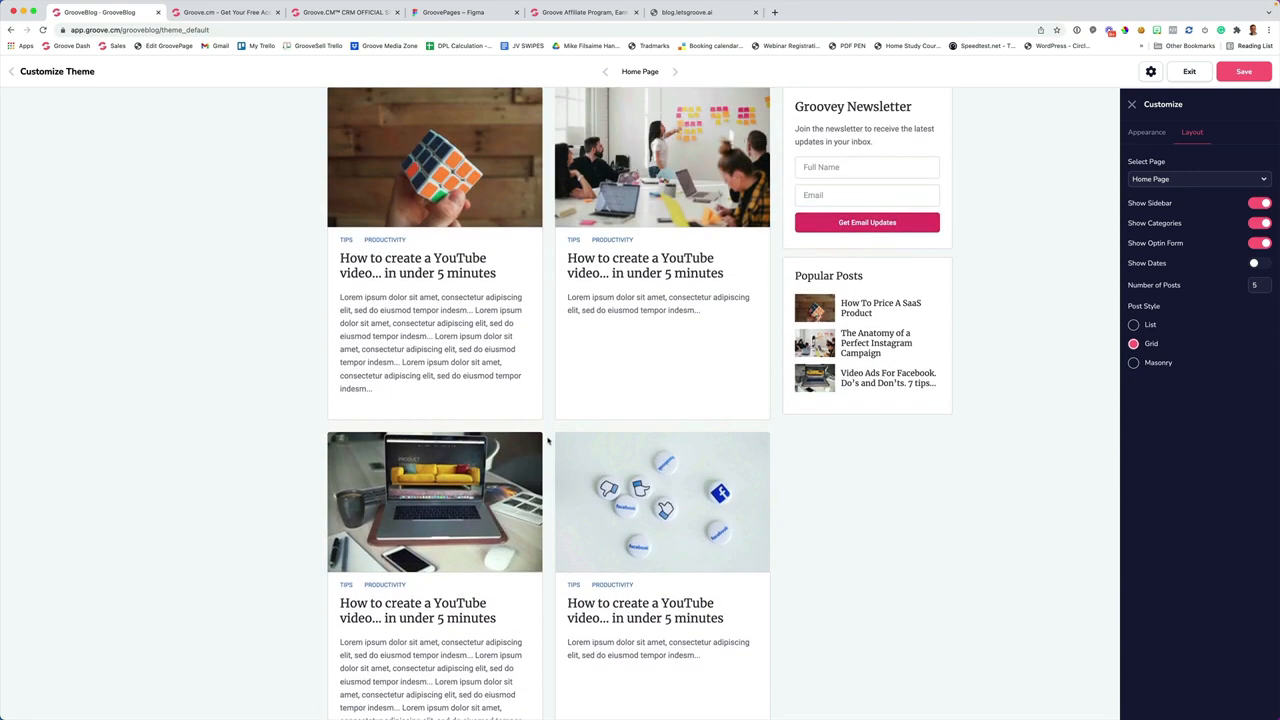
pyautogui.click(1134, 325)
pyautogui.scroll(-3, 663, 291)
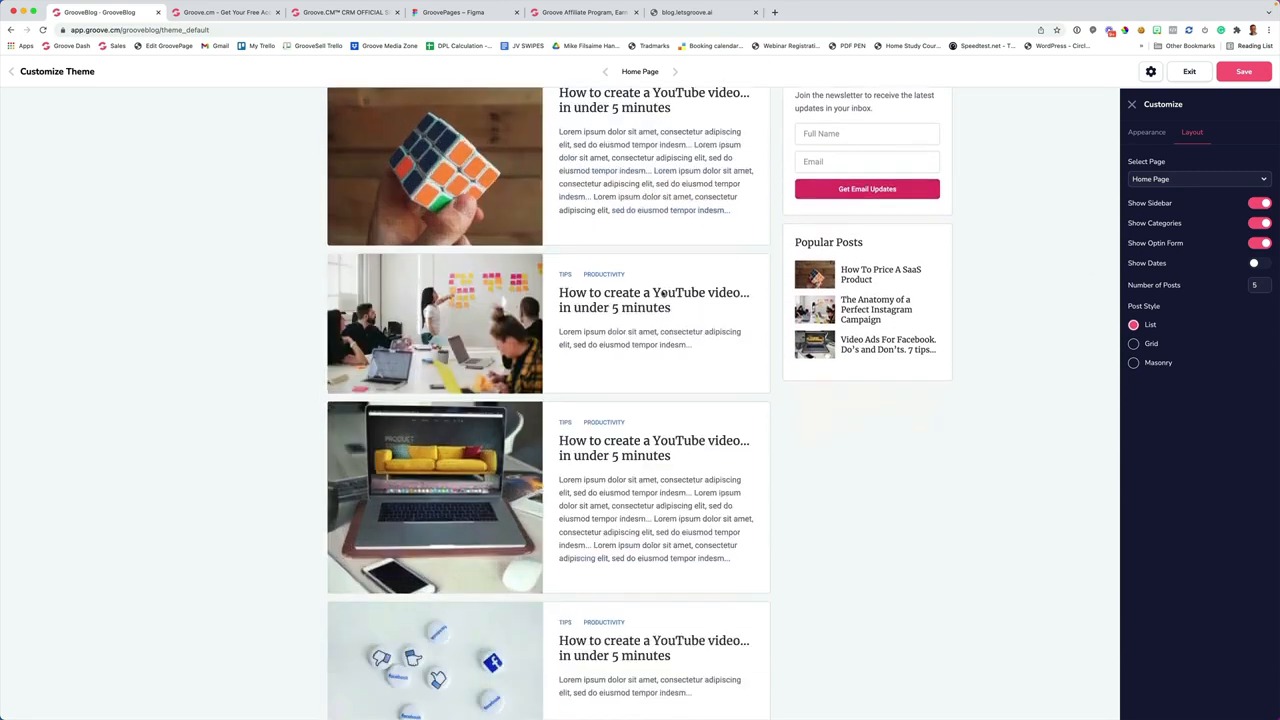
# Compare the home page's Masonry post style, then set its post style to Grid
pyautogui.click(1133, 362)
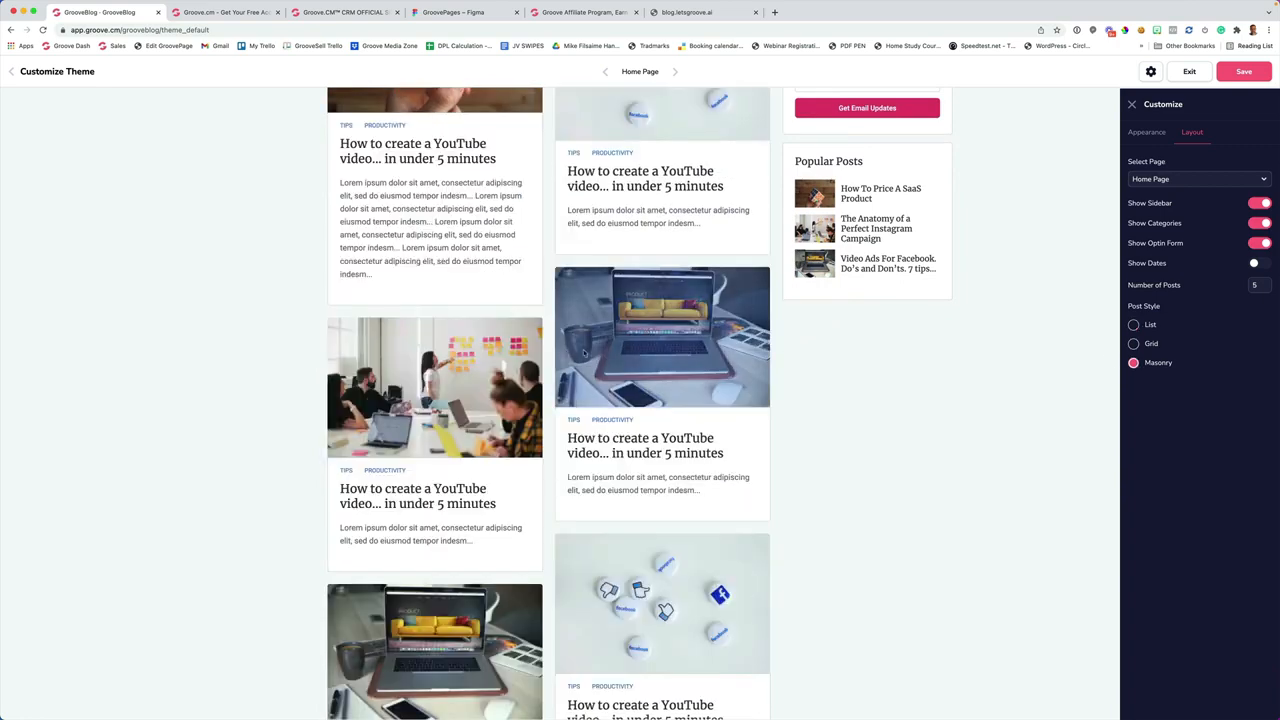
pyautogui.scroll(-2, 612, 357)
pyautogui.scroll(-2, 612, 356)
pyautogui.scroll(5, 806, 368)
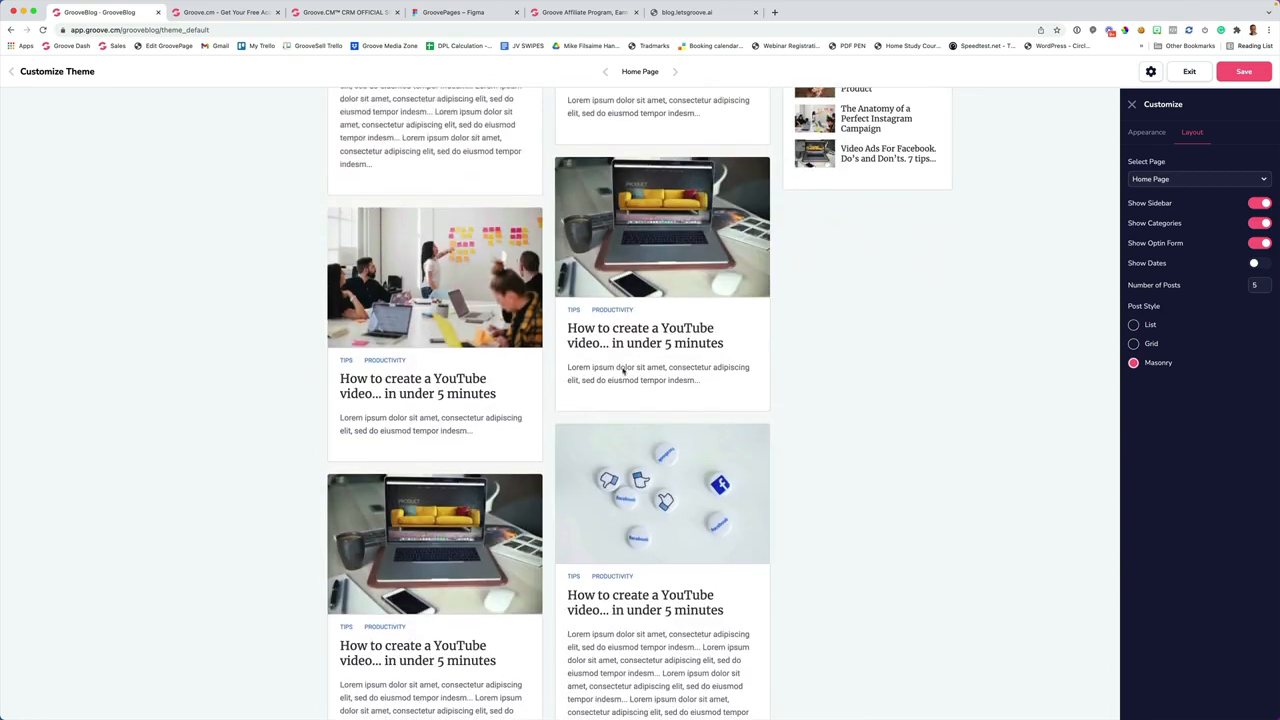
pyautogui.click(1133, 343)
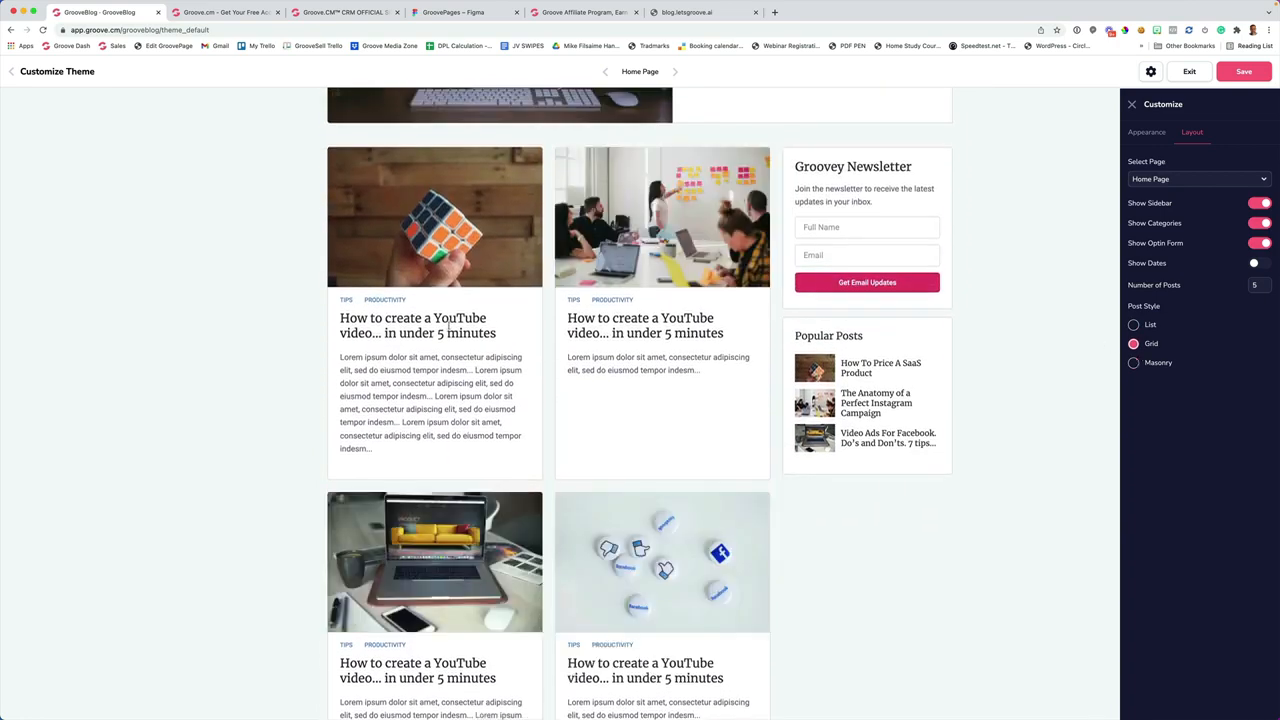
# For the Post Page layout, try the sidebar off and back on, then hide the dates
pyautogui.click(1145, 182)
pyautogui.click(1151, 214)
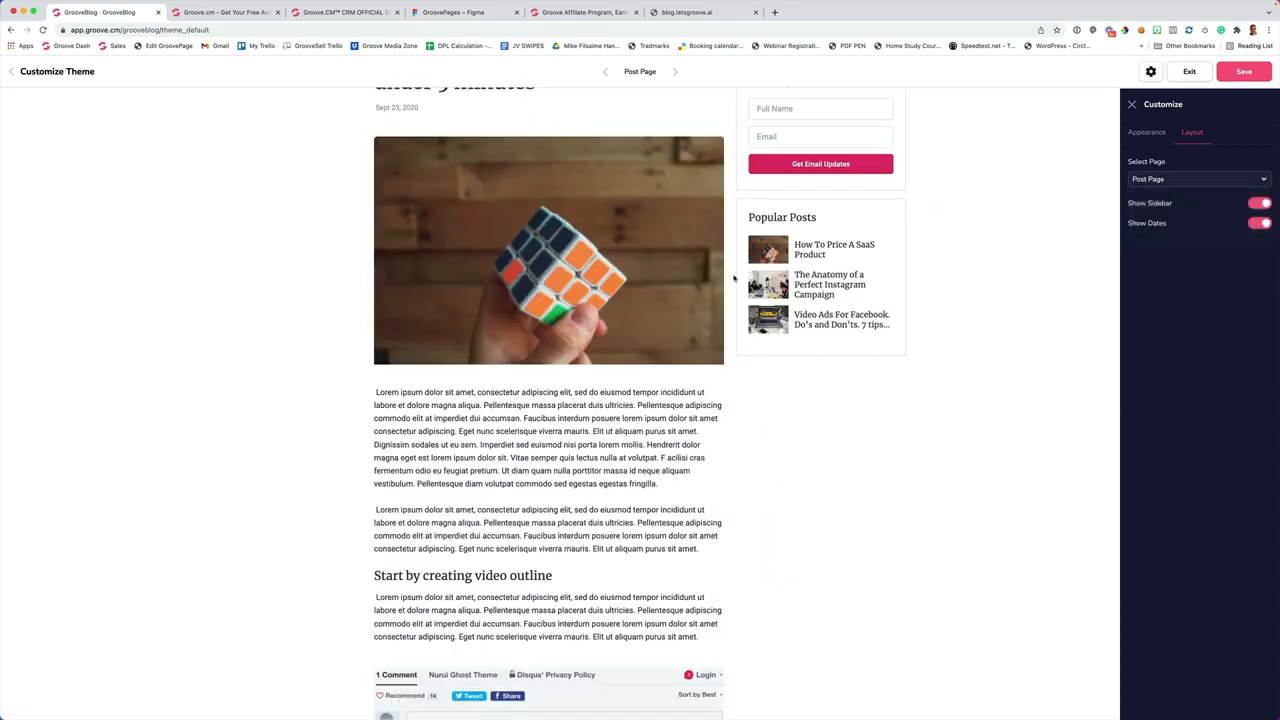
pyautogui.click(1262, 204)
pyautogui.click(1262, 204)
pyautogui.click(1262, 224)
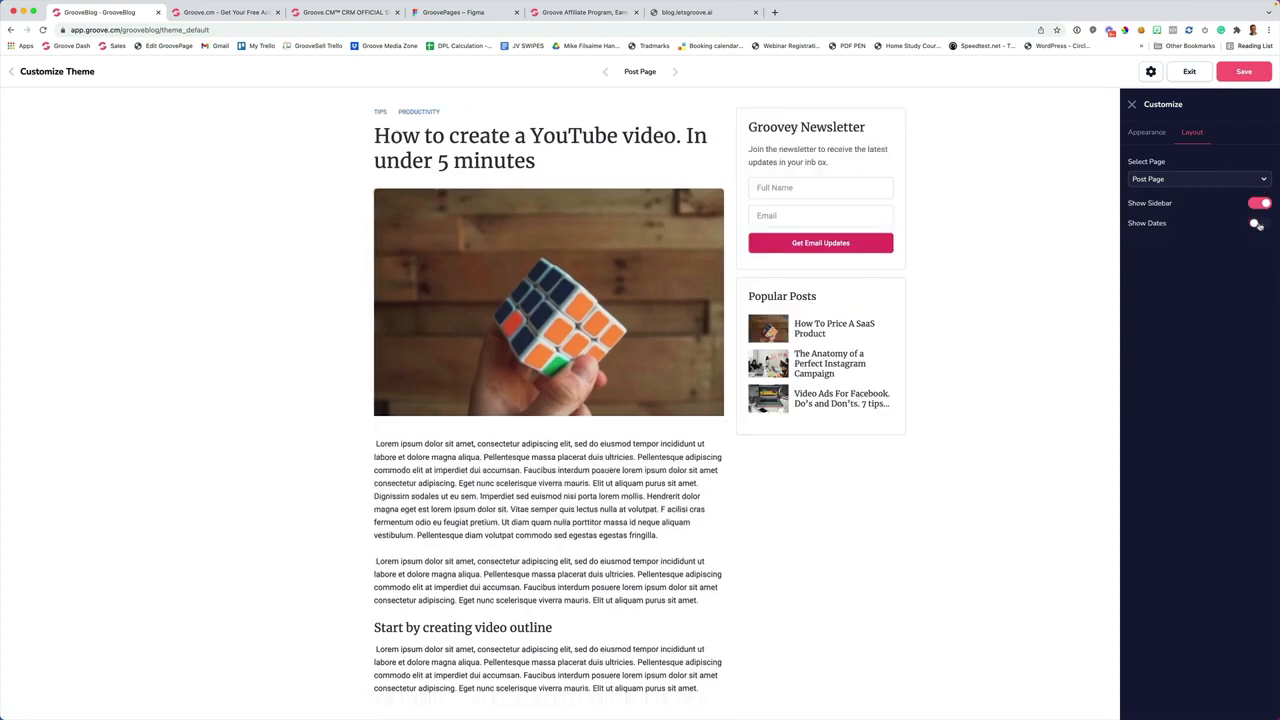
# For the Category Page layout, try the List and Masonry post styles, returning to Grid
pyautogui.click(1156, 182)
pyautogui.click(1160, 232)
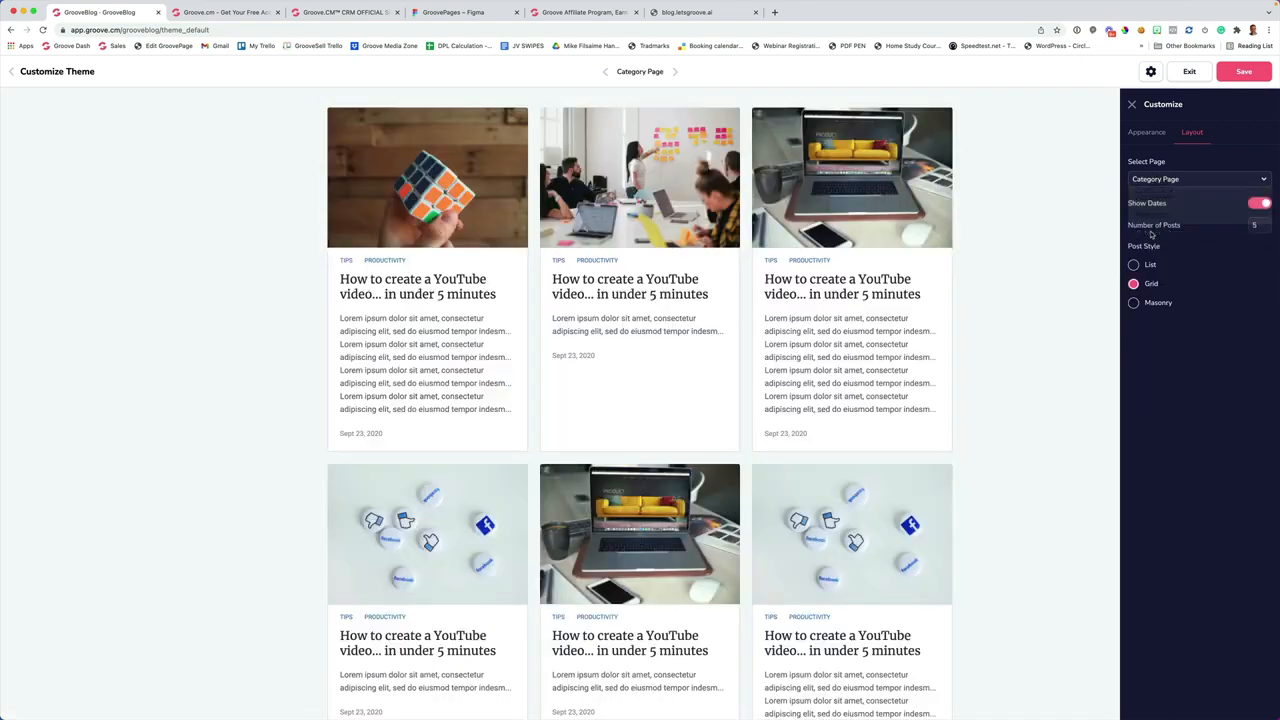
pyautogui.scroll(-3, 603, 251)
pyautogui.scroll(3, 603, 254)
pyautogui.scroll(1, 603, 254)
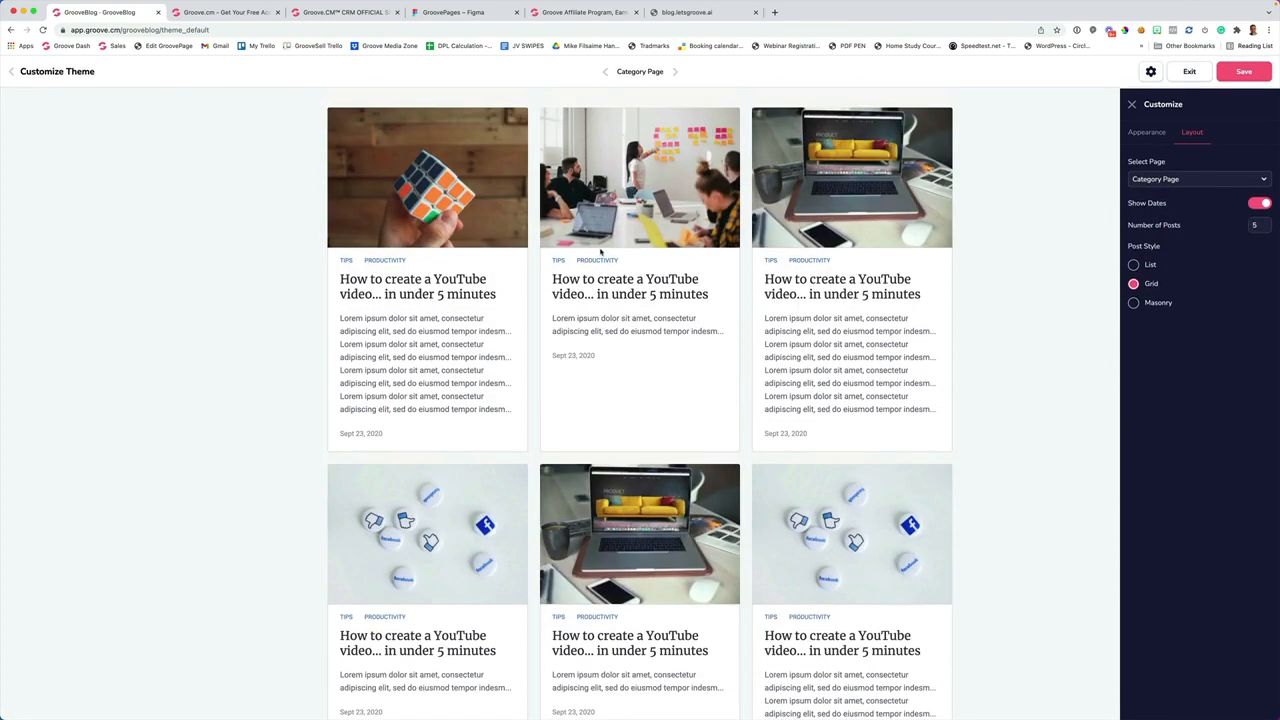
pyautogui.click(1133, 264)
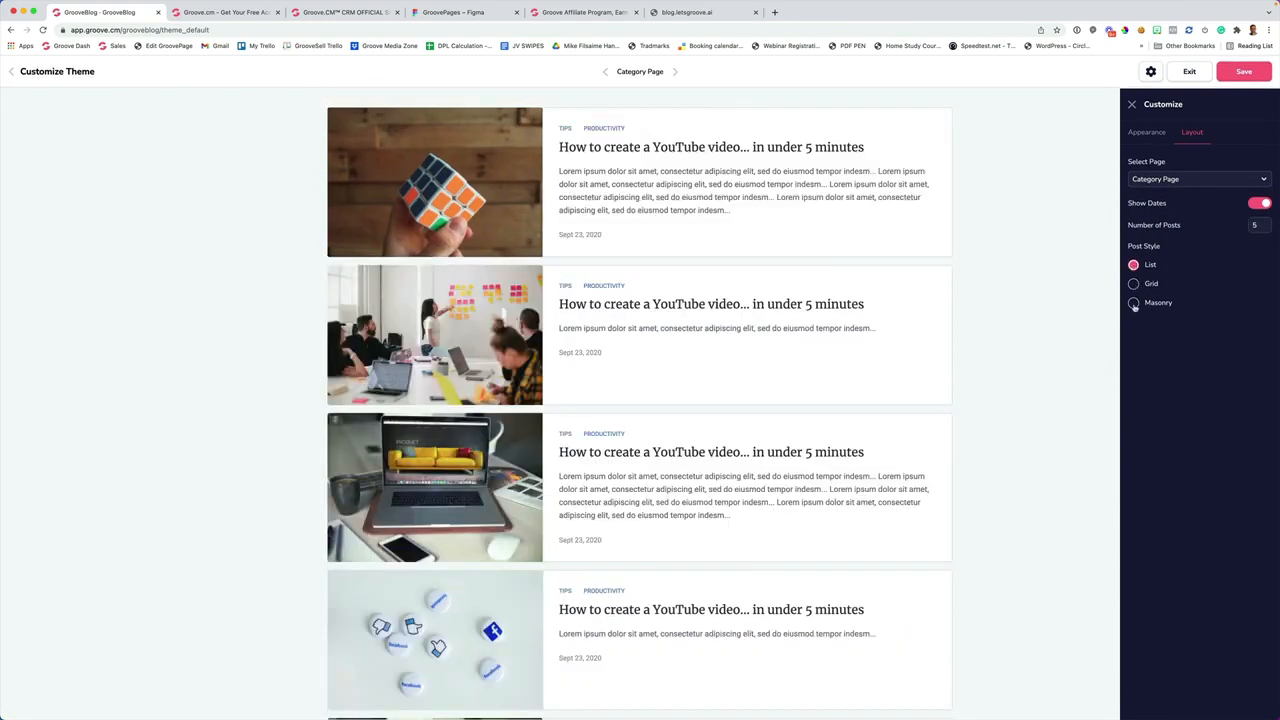
pyautogui.click(1133, 303)
pyautogui.click(1133, 284)
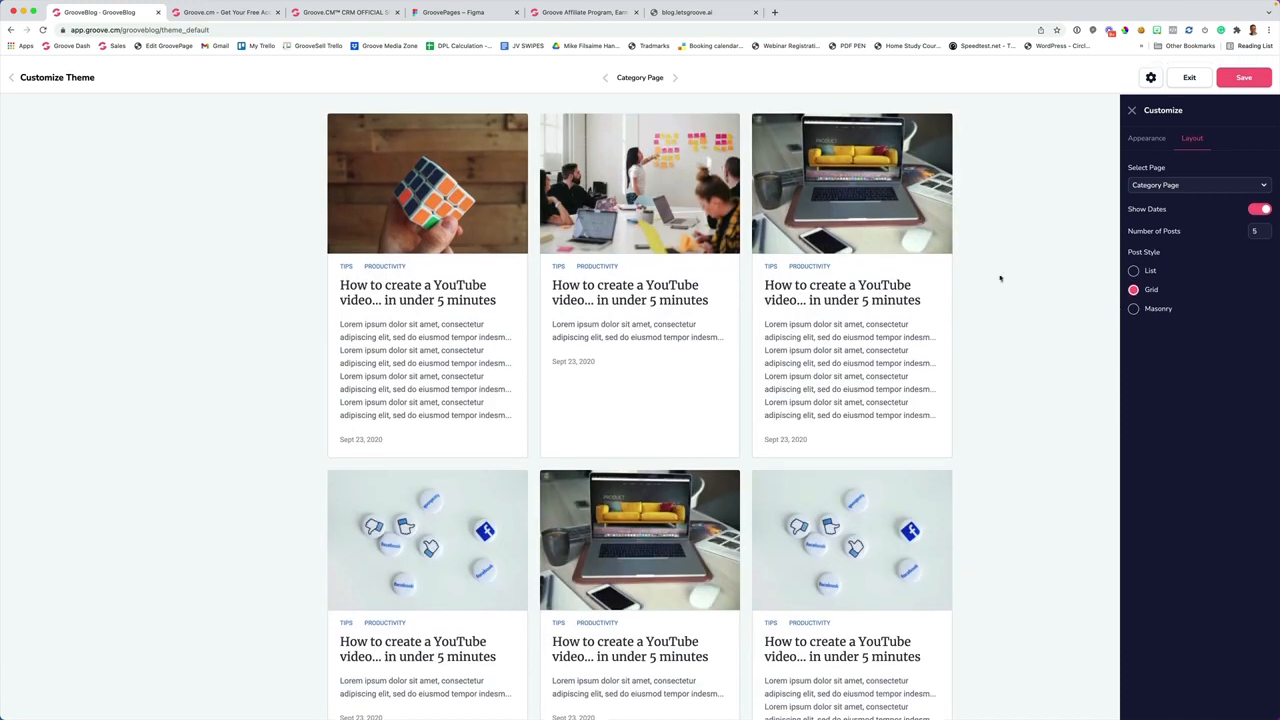
# Save the customized theme and go to the blog's posts
pyautogui.click(1140, 133)
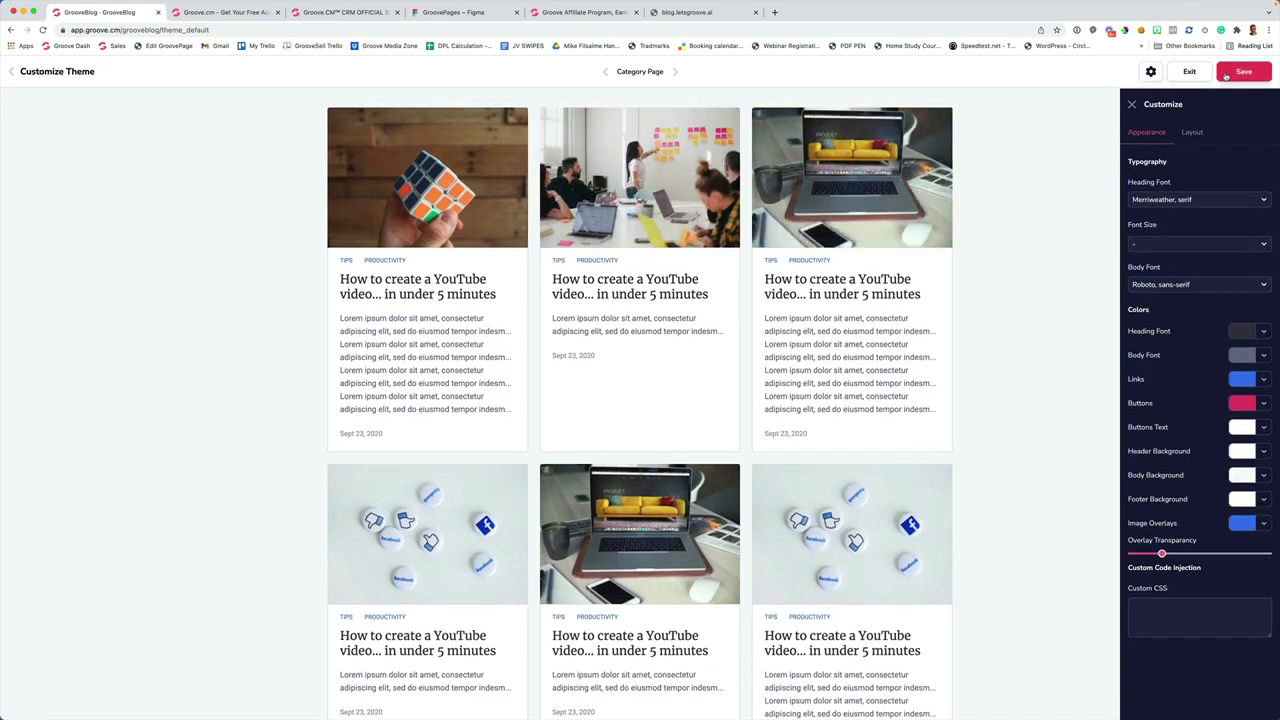
pyautogui.click(1228, 75)
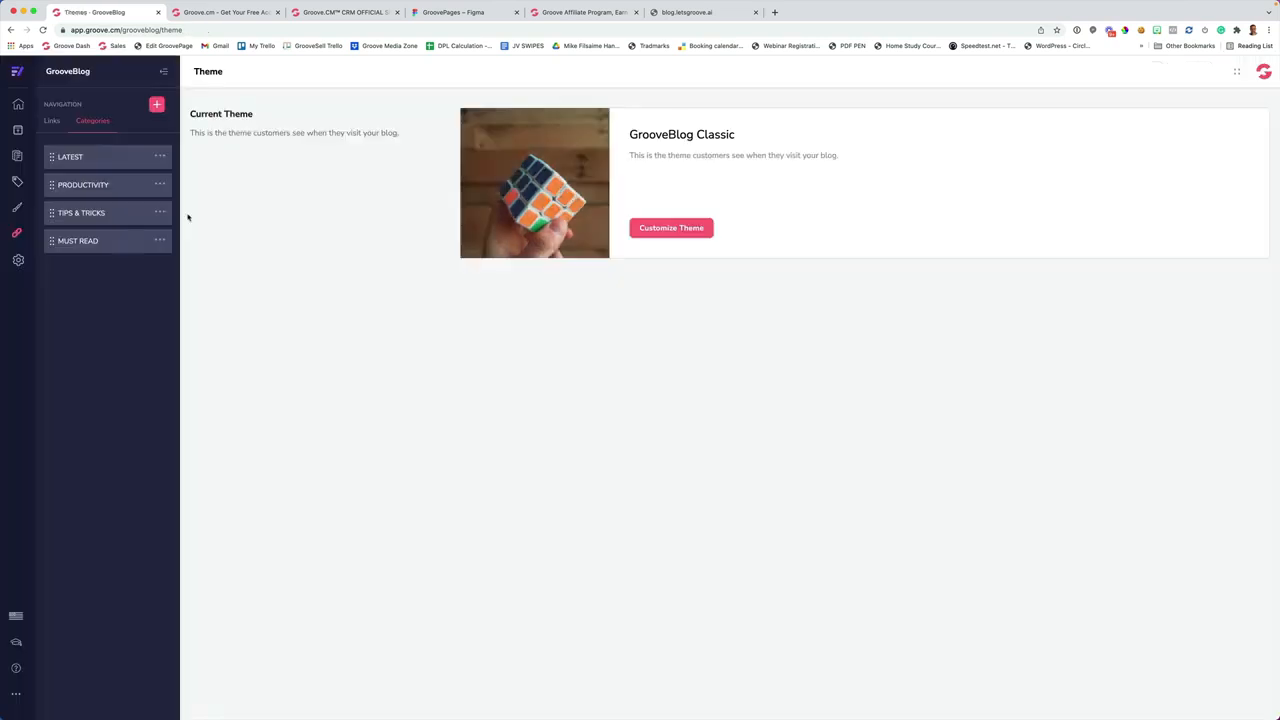
pyautogui.click(17, 156)
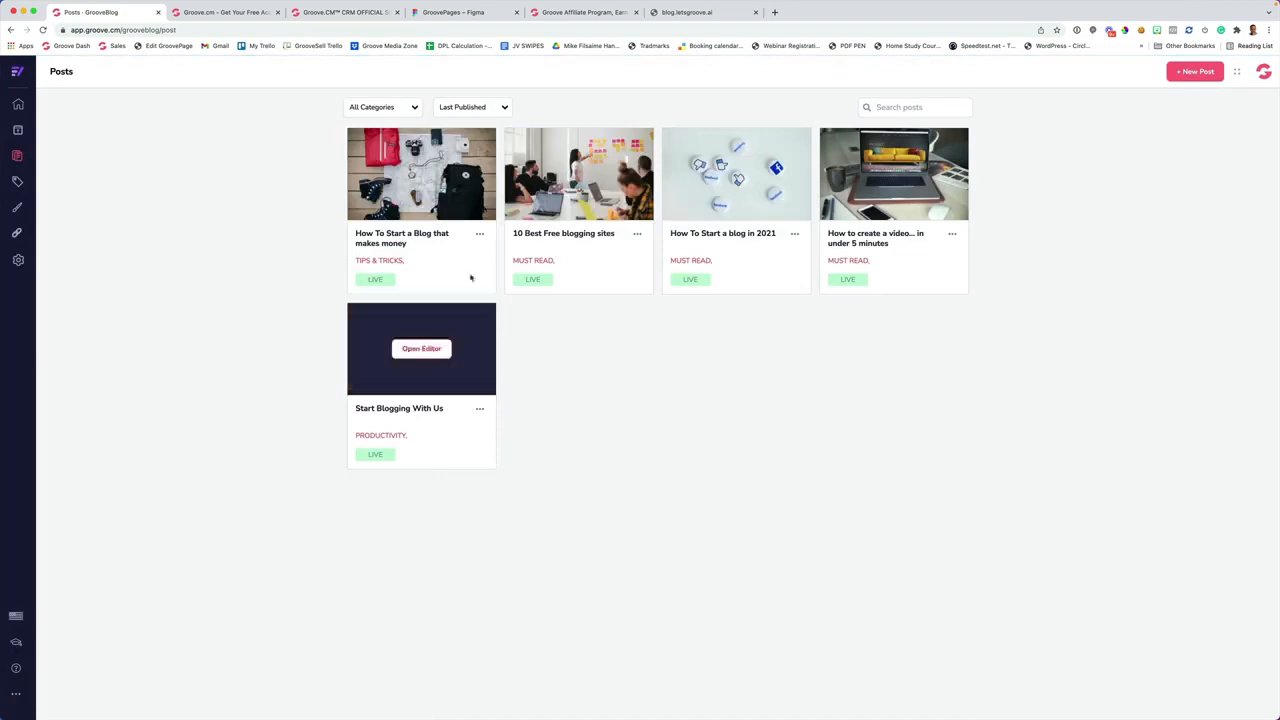
# Create a new post titled "How To Create A Membership Website For Free"
pyautogui.click(1190, 72)
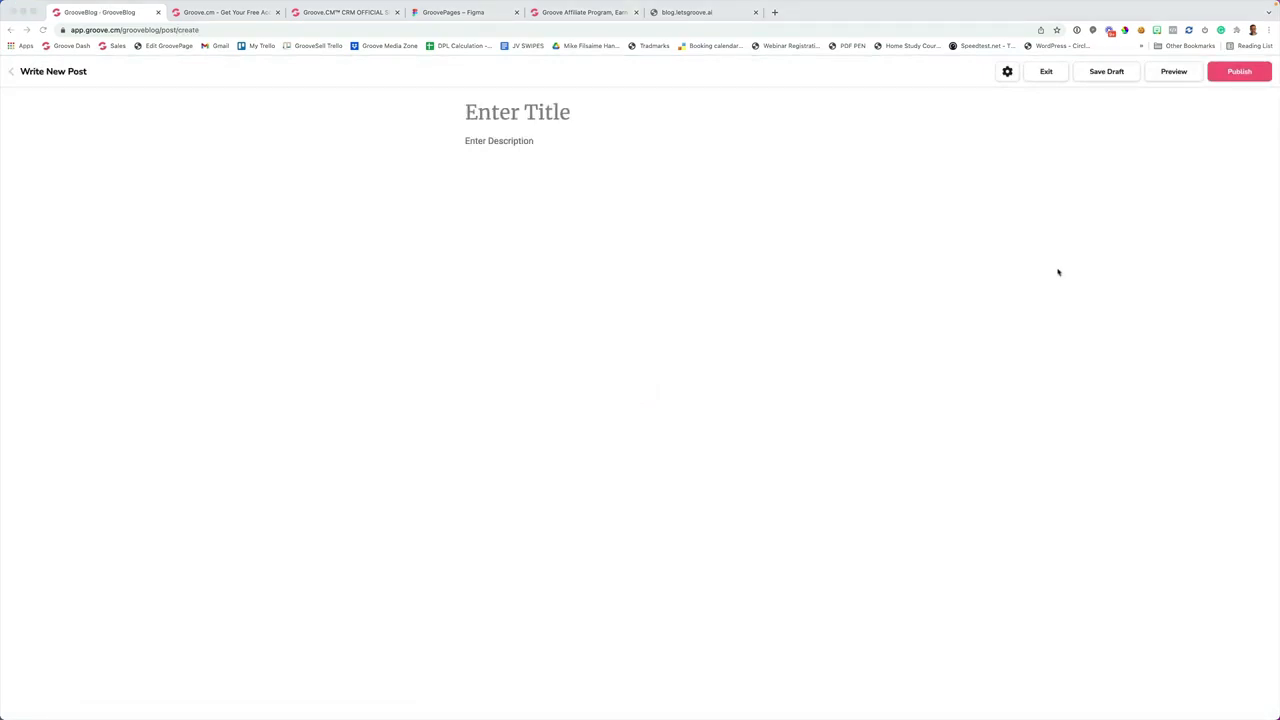
pyautogui.click(503, 107)
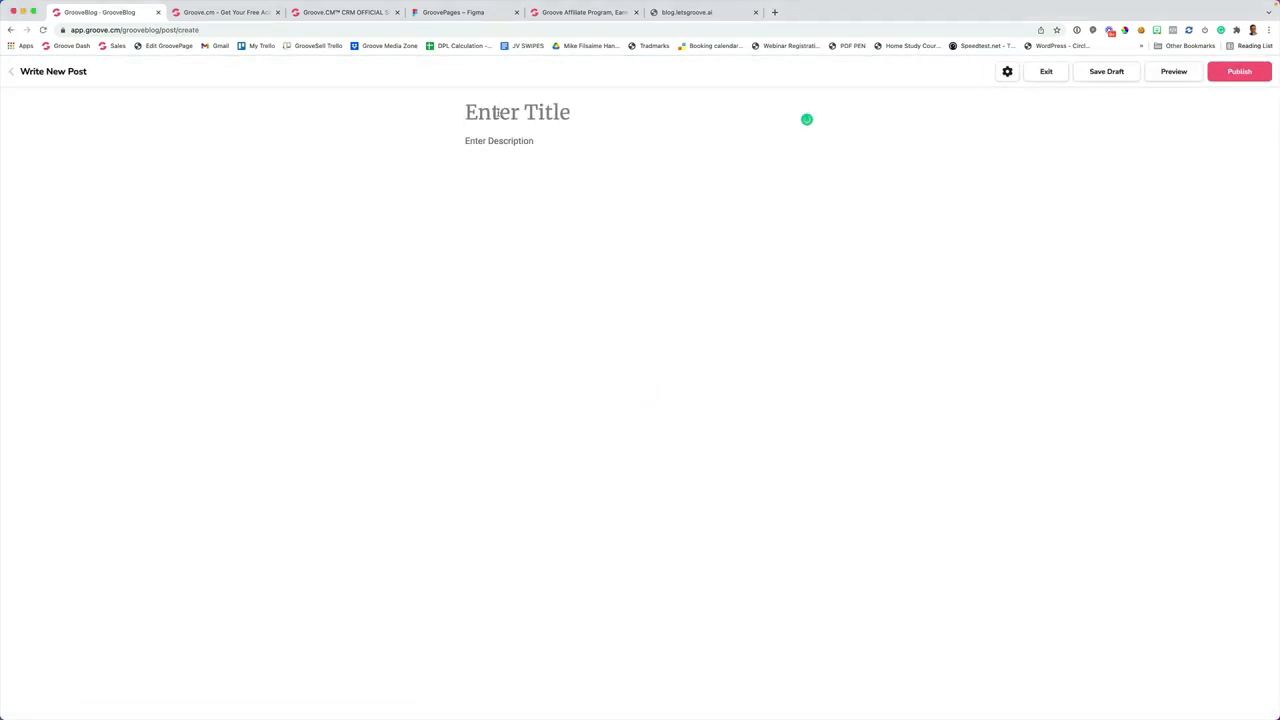
pyautogui.write('How To Create A Membership Website For Free')
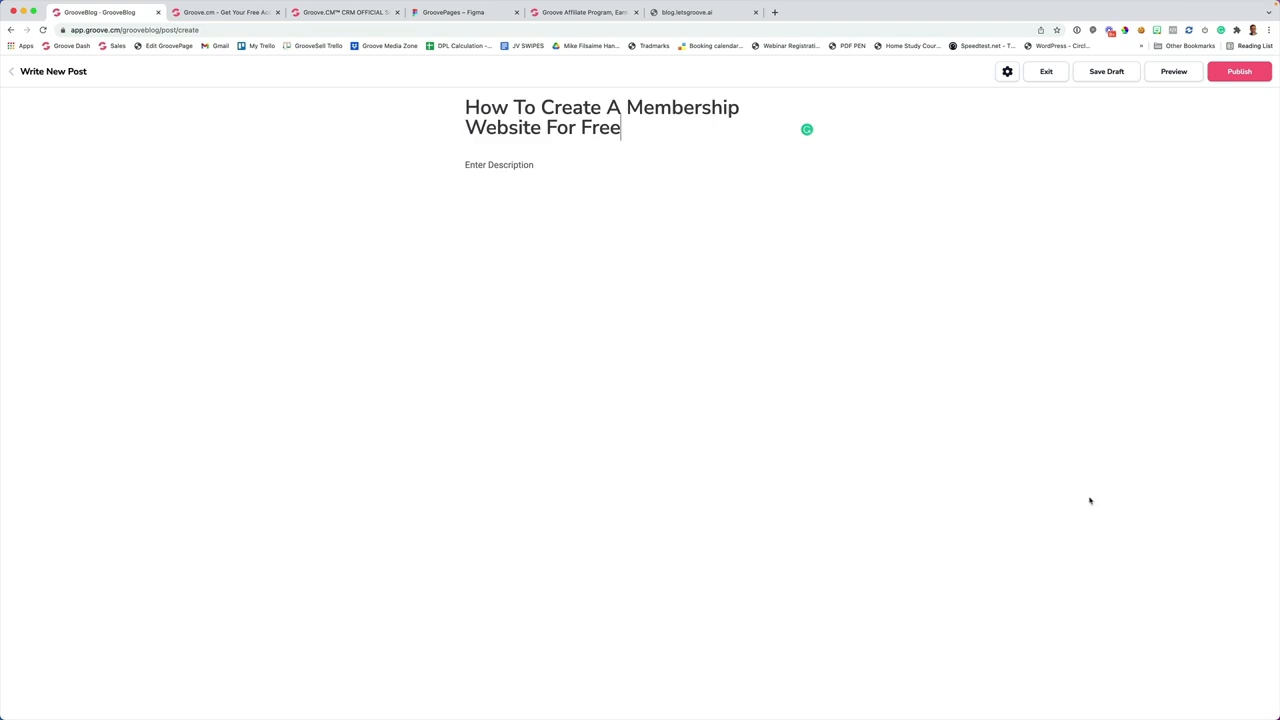
pyautogui.press('super+Tab')
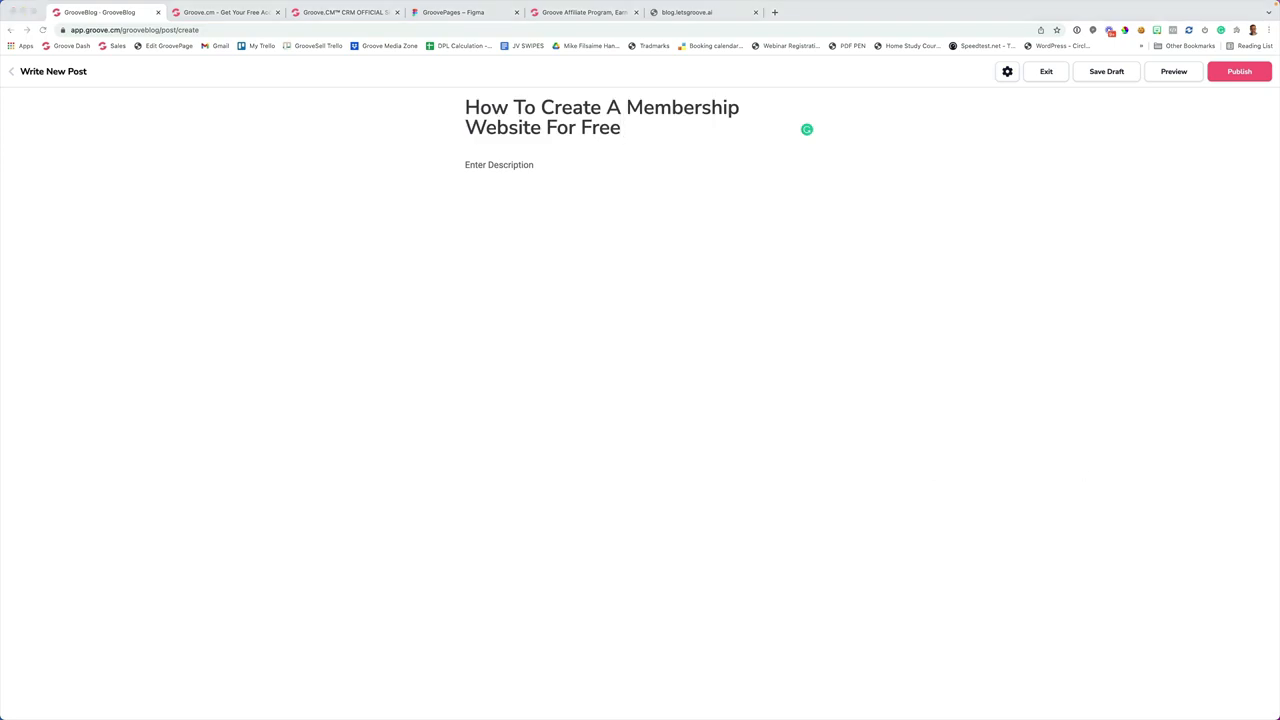
pyautogui.press('super+Tab')
pyautogui.write('werwerwe')
pyautogui.press('BackSpace')
pyautogui.press('BackSpace')
pyautogui.press('BackSpace')
pyautogui.press('BackSpace')
pyautogui.press('BackSpace')
pyautogui.press('BackSpace')
pyautogui.press('BackSpace')
pyautogui.press('BackSpace')
# Fill the post body with the article starting "Membership sites can be profitable." and correct "budget friendly" to "budget-friendly"
pyautogui.write('Membership sites can be profitable. But the problem is most solutions are pretty expensive. There are high monthly fees, even when you don’t have any content, plus there are transaction costs after you start making sales. This isn’t really suitable or reasonable for anyone just starting out and still learning the ropes, there has never been a newbie and budget friendly solution… Until now! Introducing GrooveMember™, create your membership site for free. Go to your dashboard Select Apps, and navigate to GrooveMember Here you’ll choose content memberships and click new membership. Follow the on-screen instructions and create your membership site for free!')
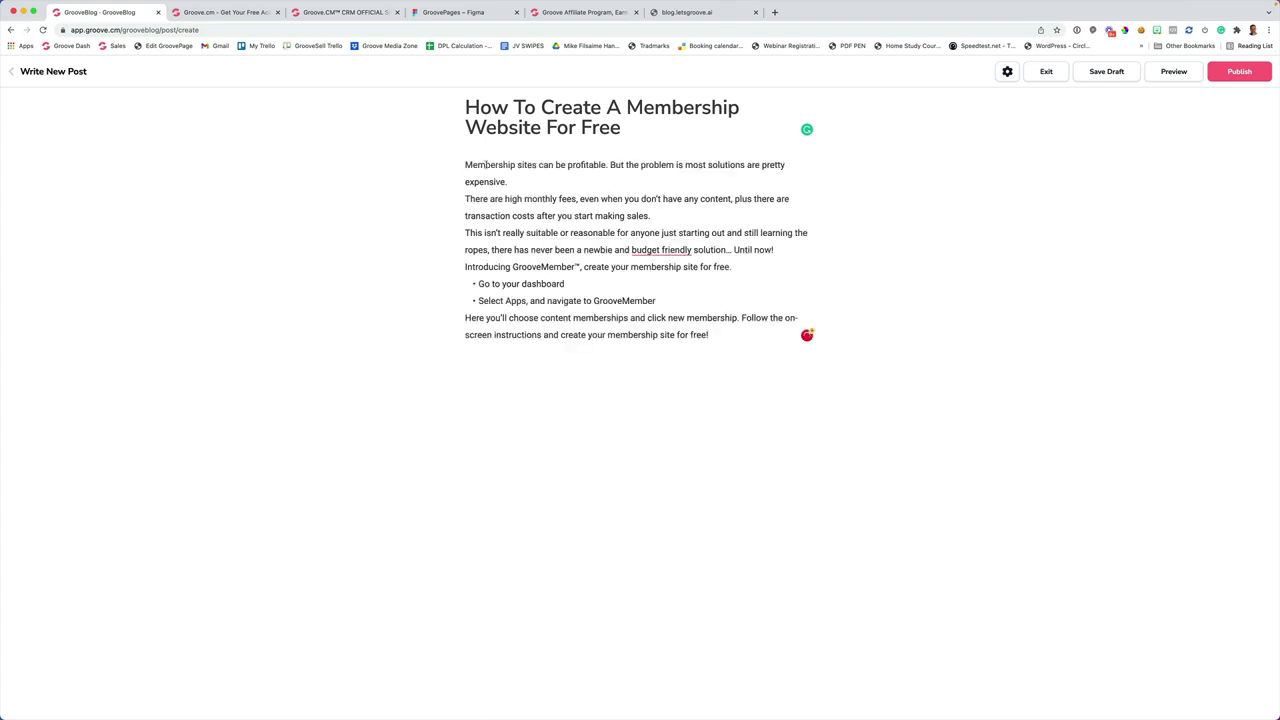
pyautogui.moveTo(660, 251)
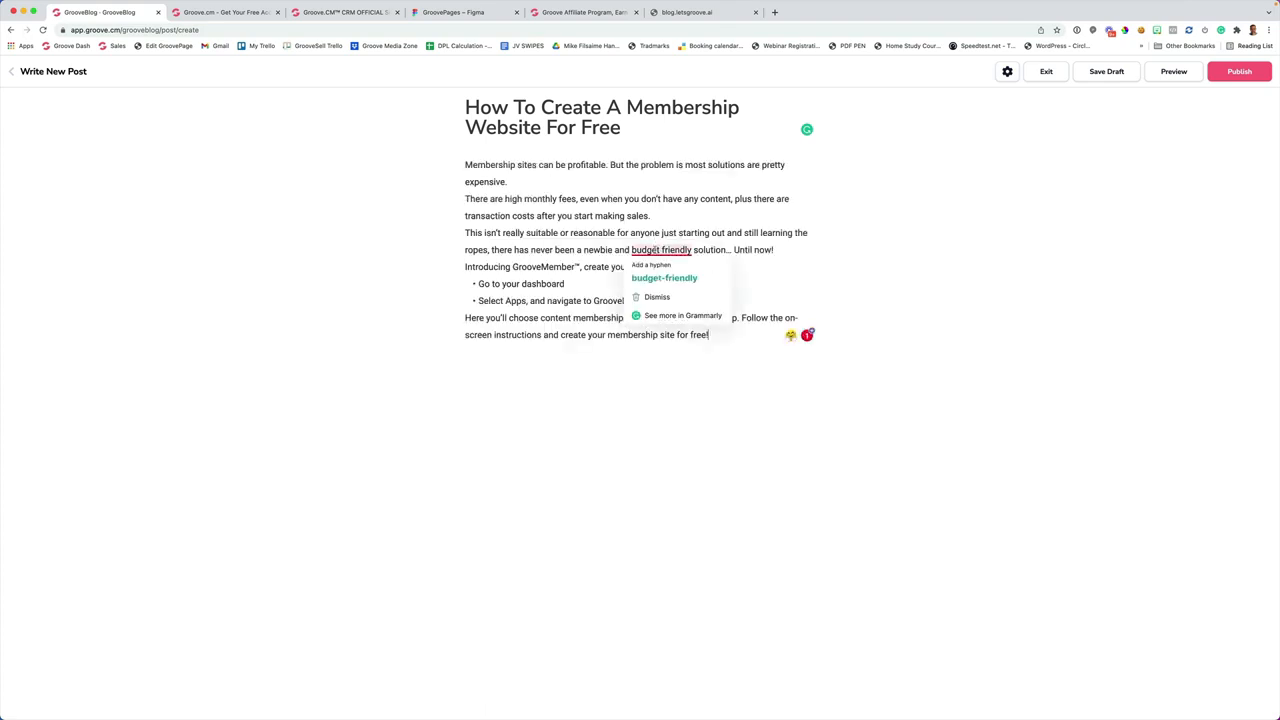
pyautogui.click(661, 278)
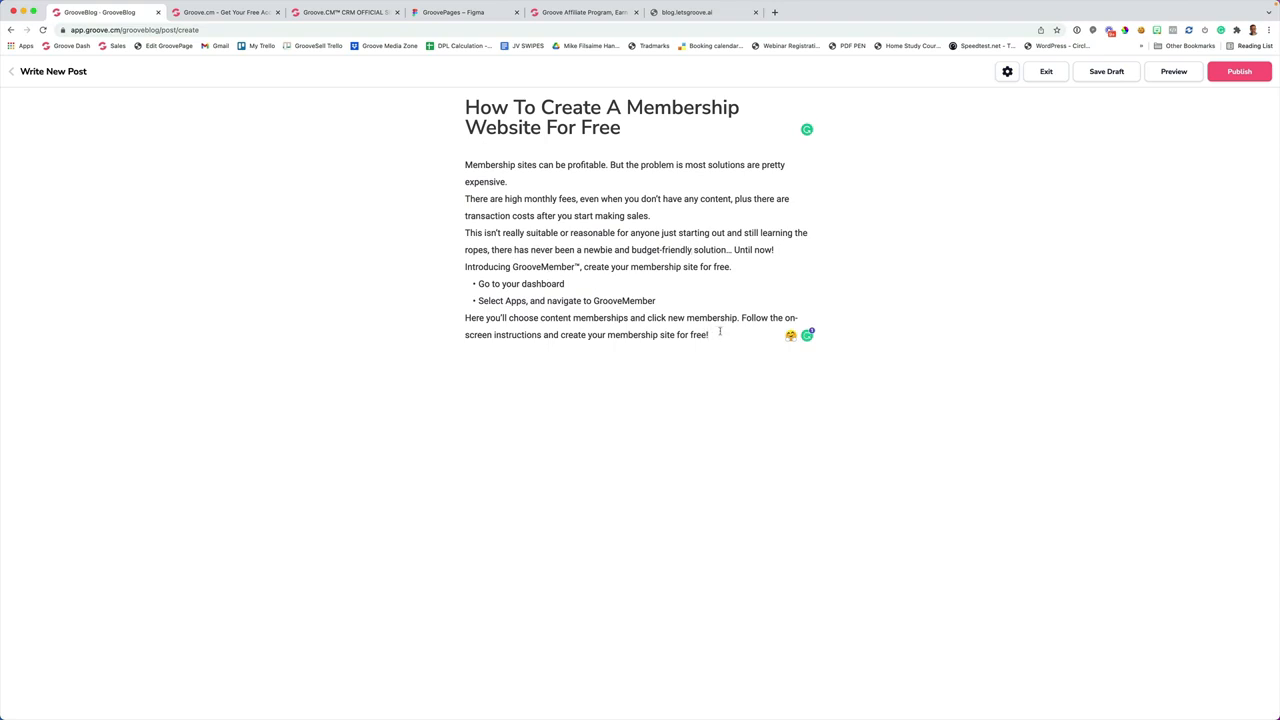
# Insert the "Superpowers For Digital Marketers" image from the image library on a new line below the article text
pyautogui.click(719, 331)
pyautogui.press('Return')
pyautogui.click(450, 357)
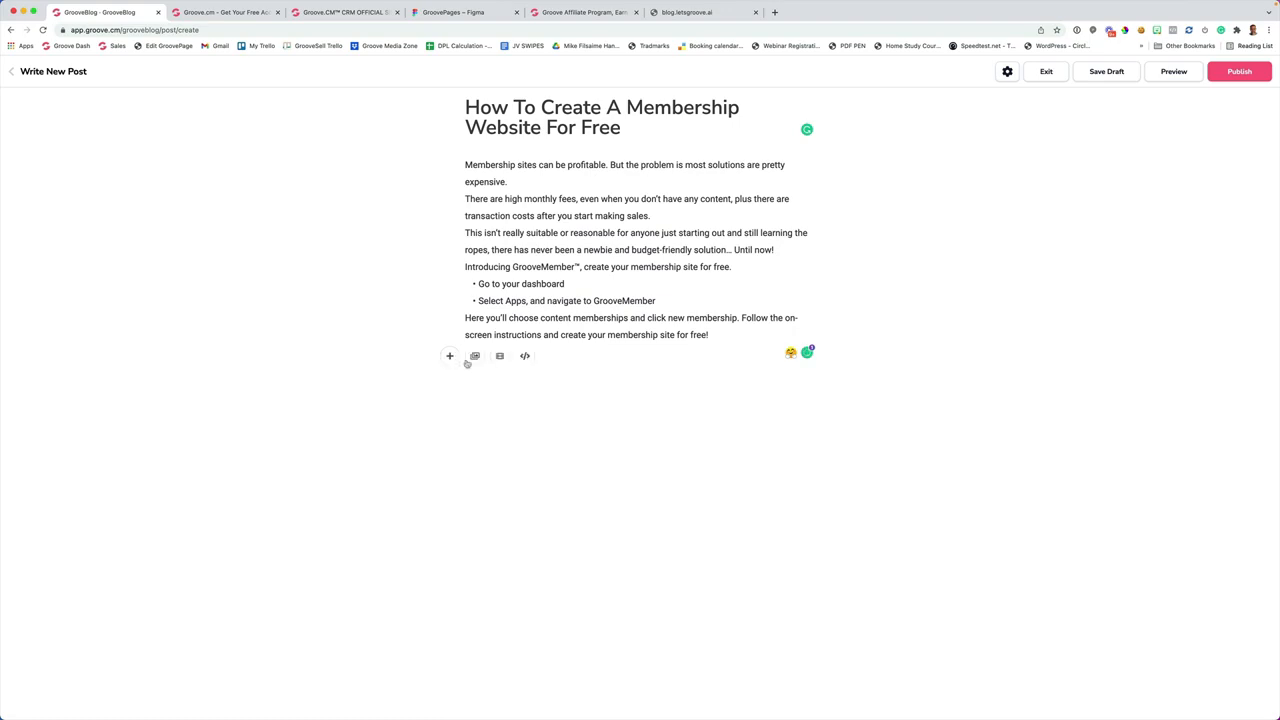
pyautogui.click(474, 356)
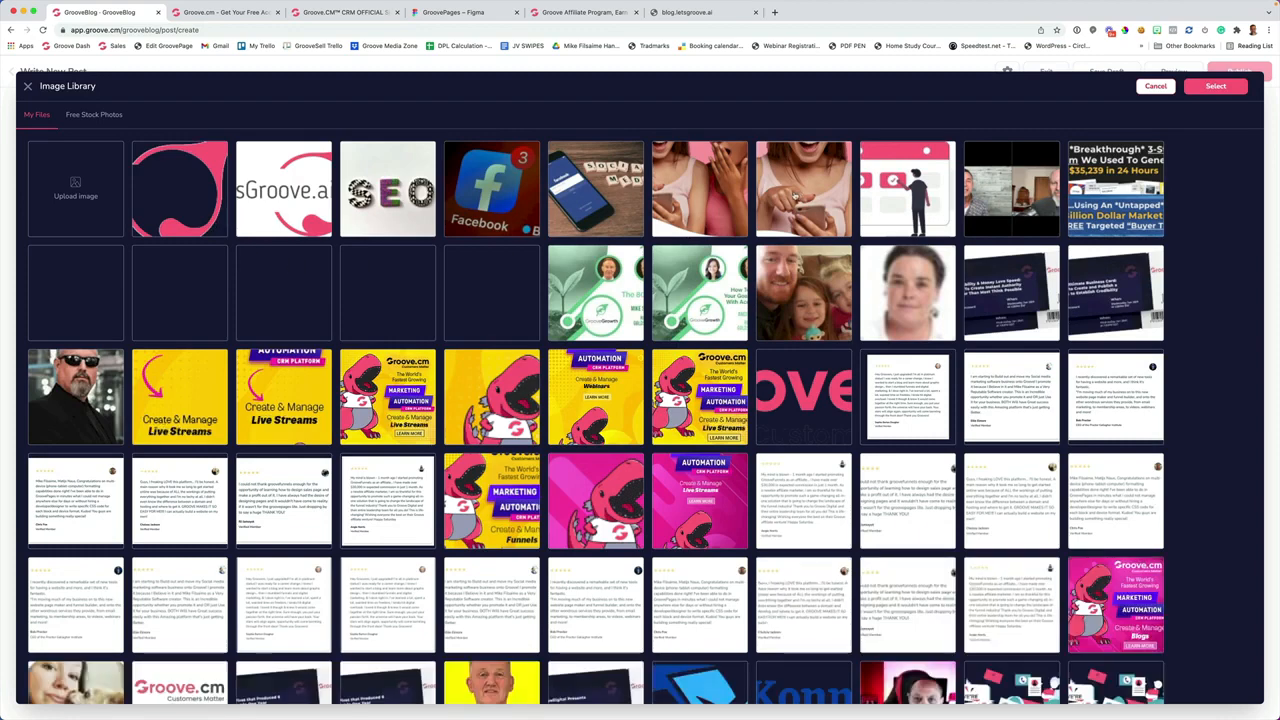
pyautogui.click(815, 192)
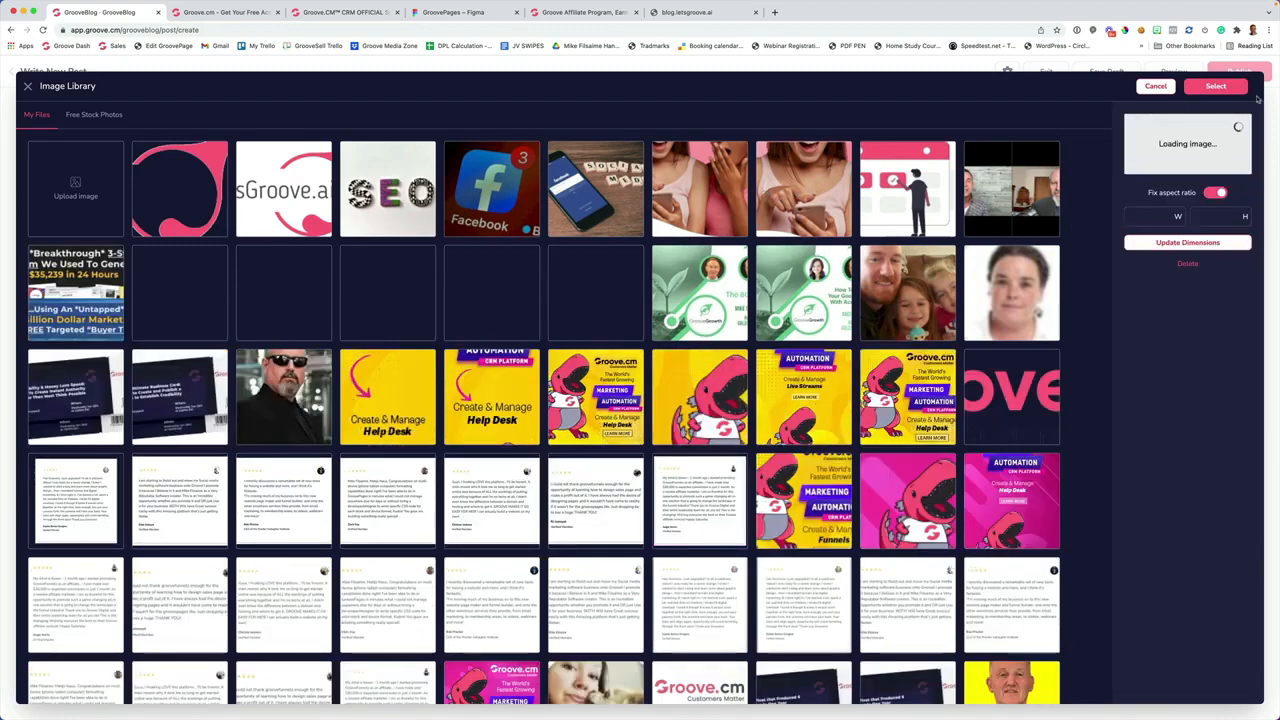
pyautogui.click(1212, 87)
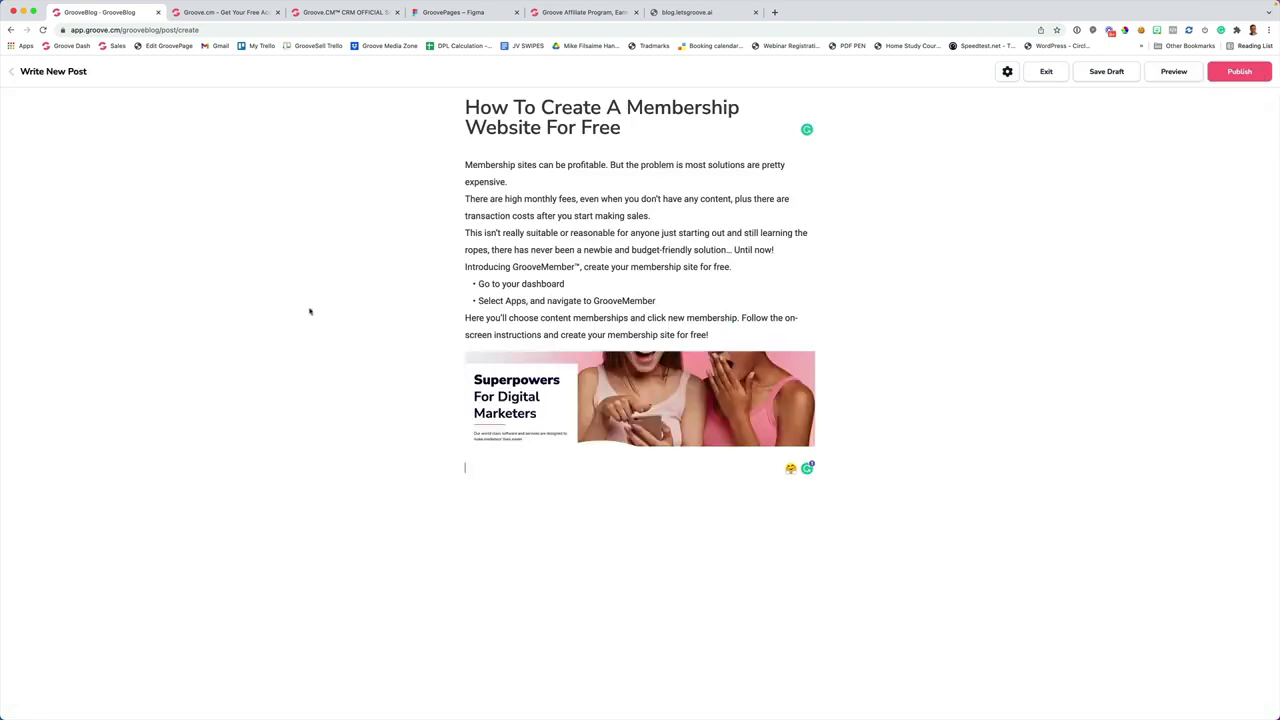
# Add the placeholder line "wehrjhrwejrwqerq" below the image and start a new line
pyautogui.click(525, 465)
pyautogui.write('wehrjhrwejrwqerq')
pyautogui.press('Return')
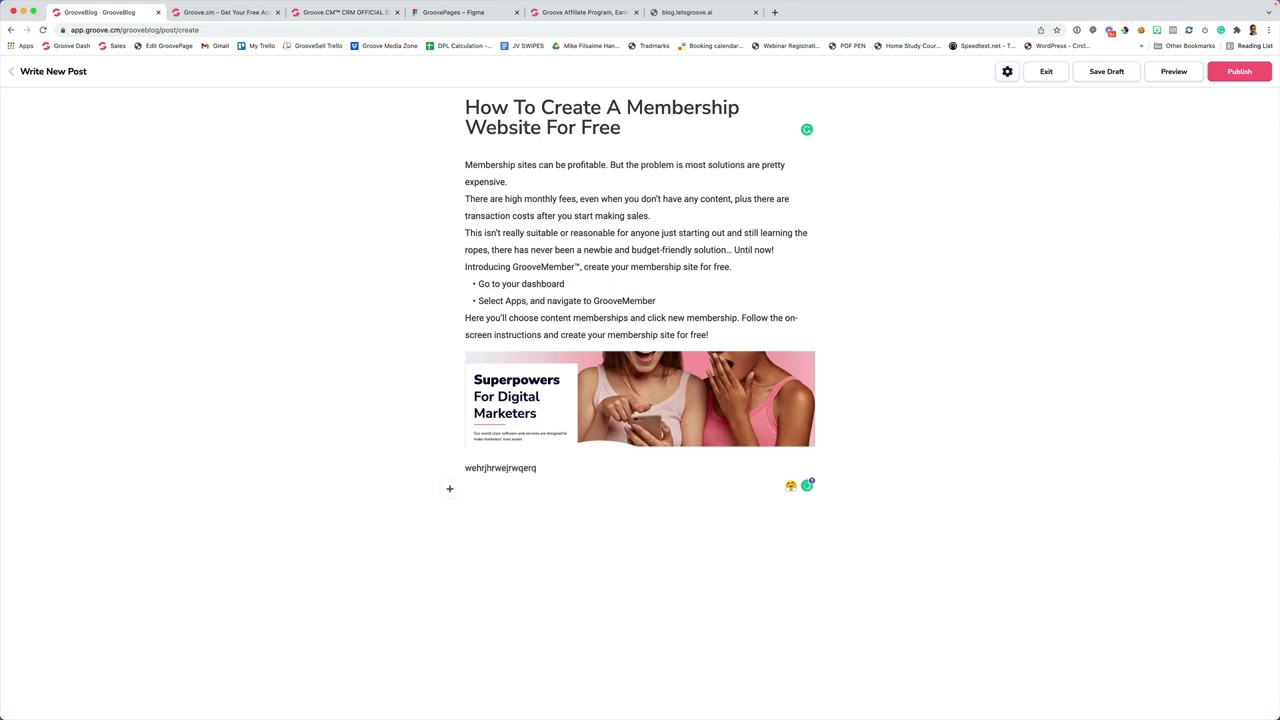
# View the dialog for embedding HTML in the post and close it without adding code
pyautogui.click(449, 489)
pyautogui.click(524, 489)
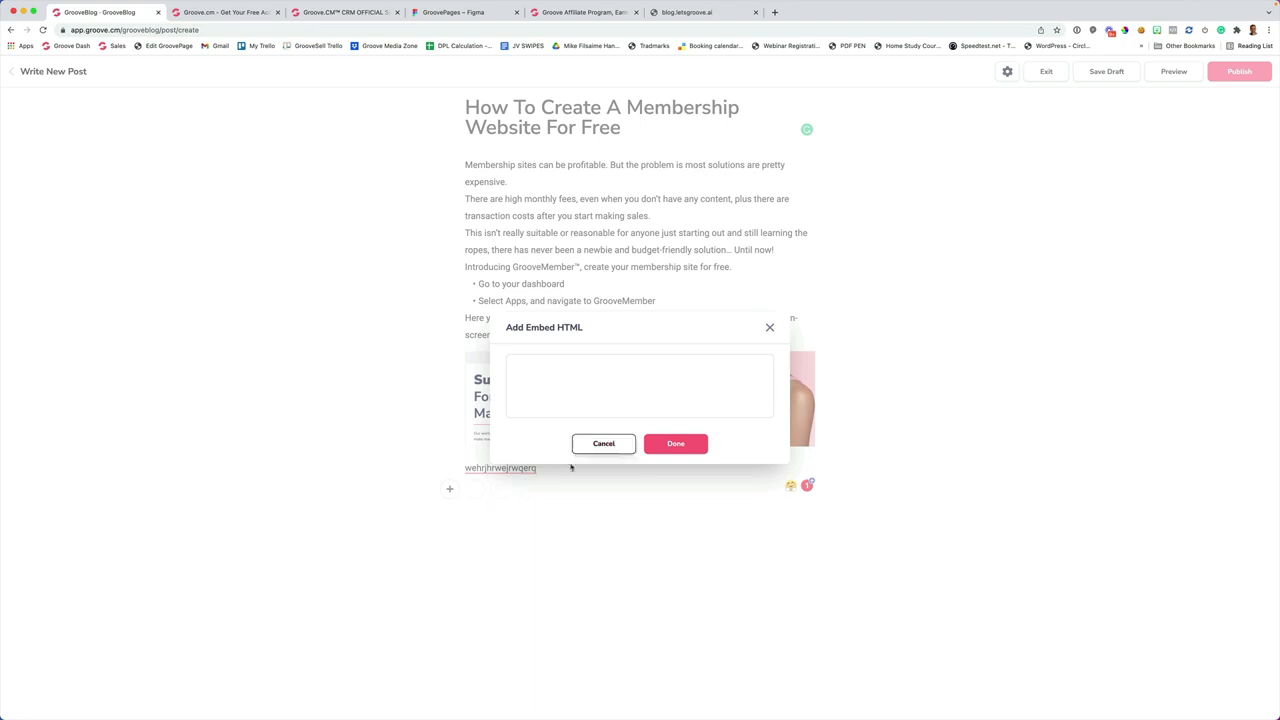
pyautogui.click(601, 445)
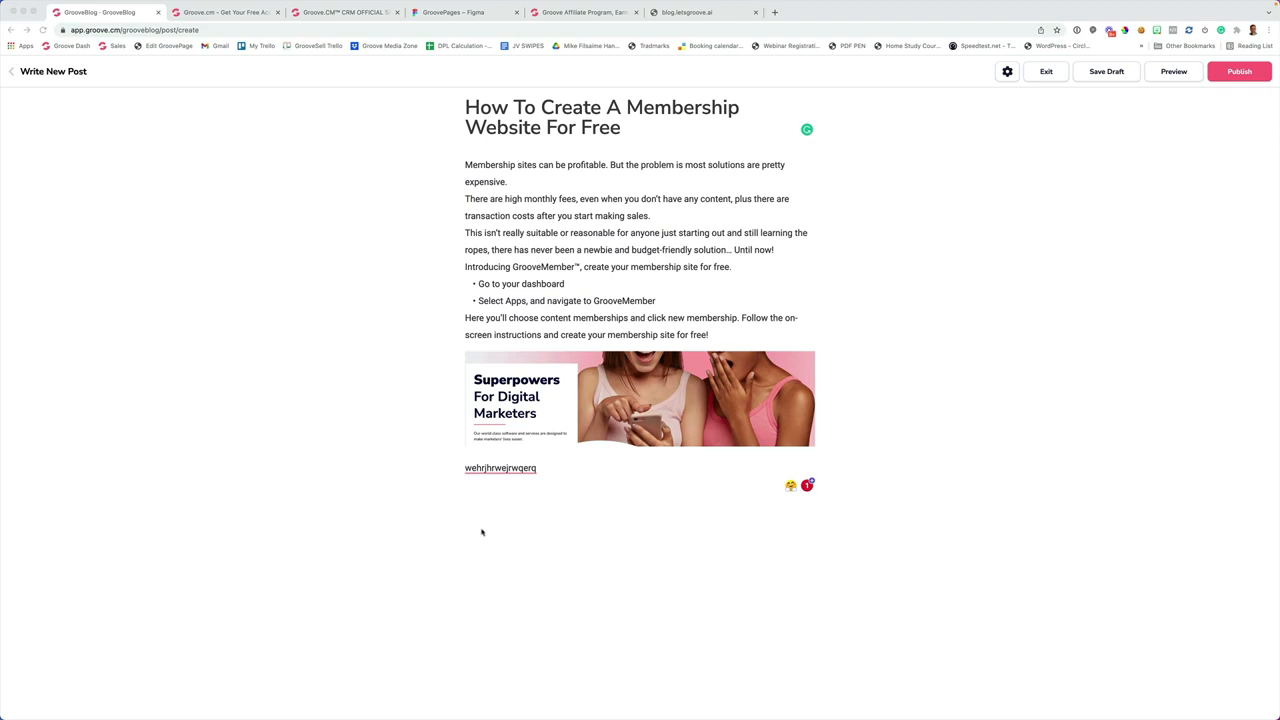
# Replace the placeholder line with the article's "This isn't really suitable or reasonable…" paragraph and hyphenate "budget-friendly"
pyautogui.doubleClick(491, 467)
pyautogui.write("This isn't really suitable or reasonable for anyone just starting out and still learning the ropes, there has never been a newbie and budget friendly solution… Until now!")
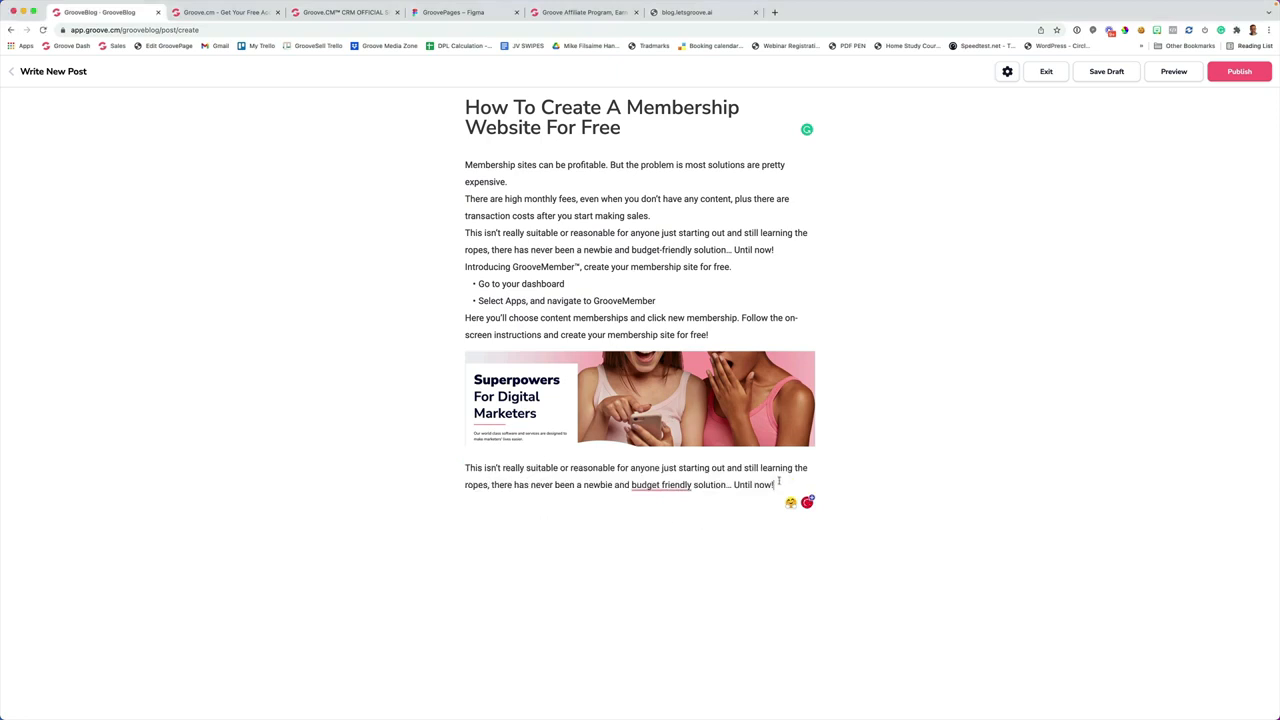
pyautogui.moveTo(677, 482)
pyautogui.click(660, 511)
pyautogui.press('Return')
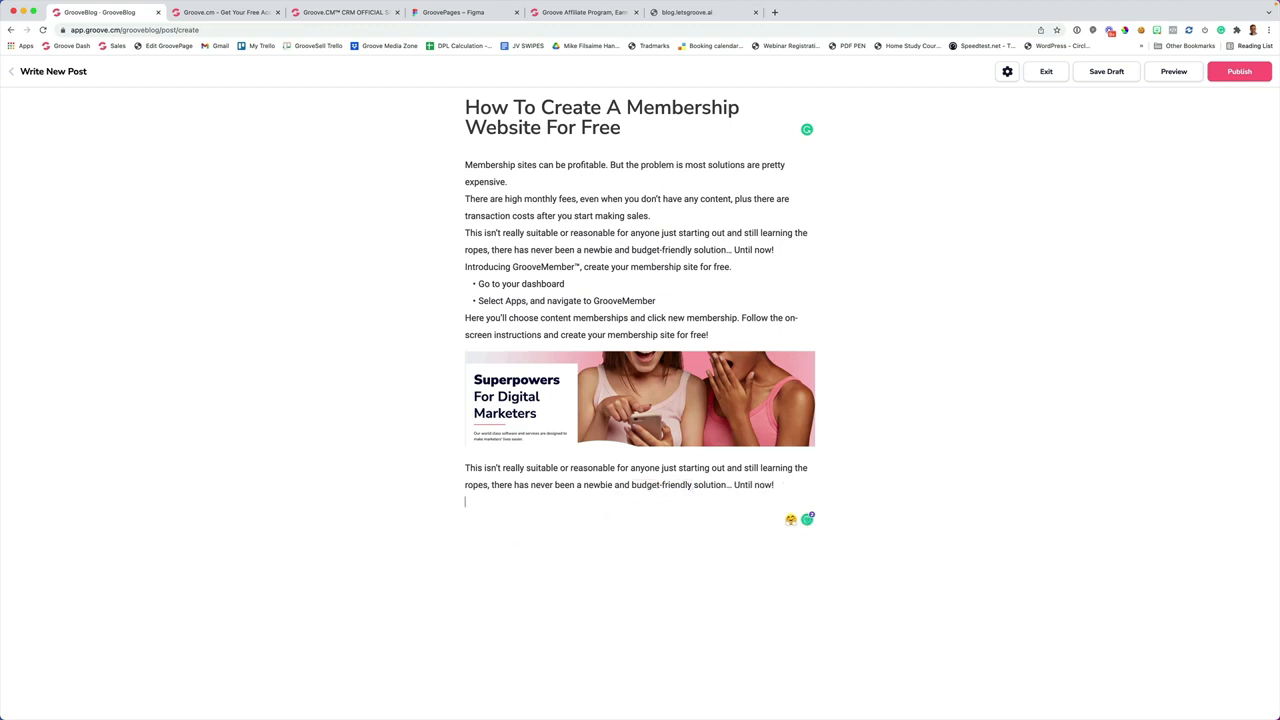
pyautogui.click(449, 505)
pyautogui.click(500, 505)
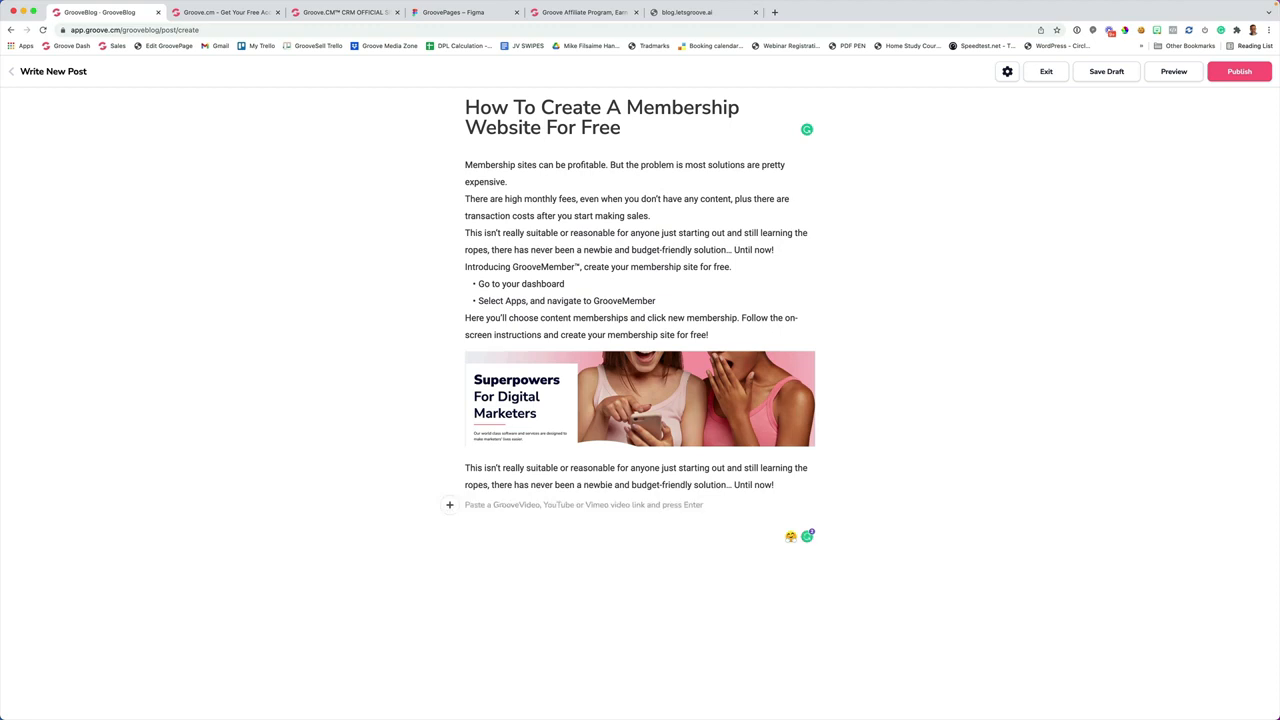
pyautogui.press('super+Tab')
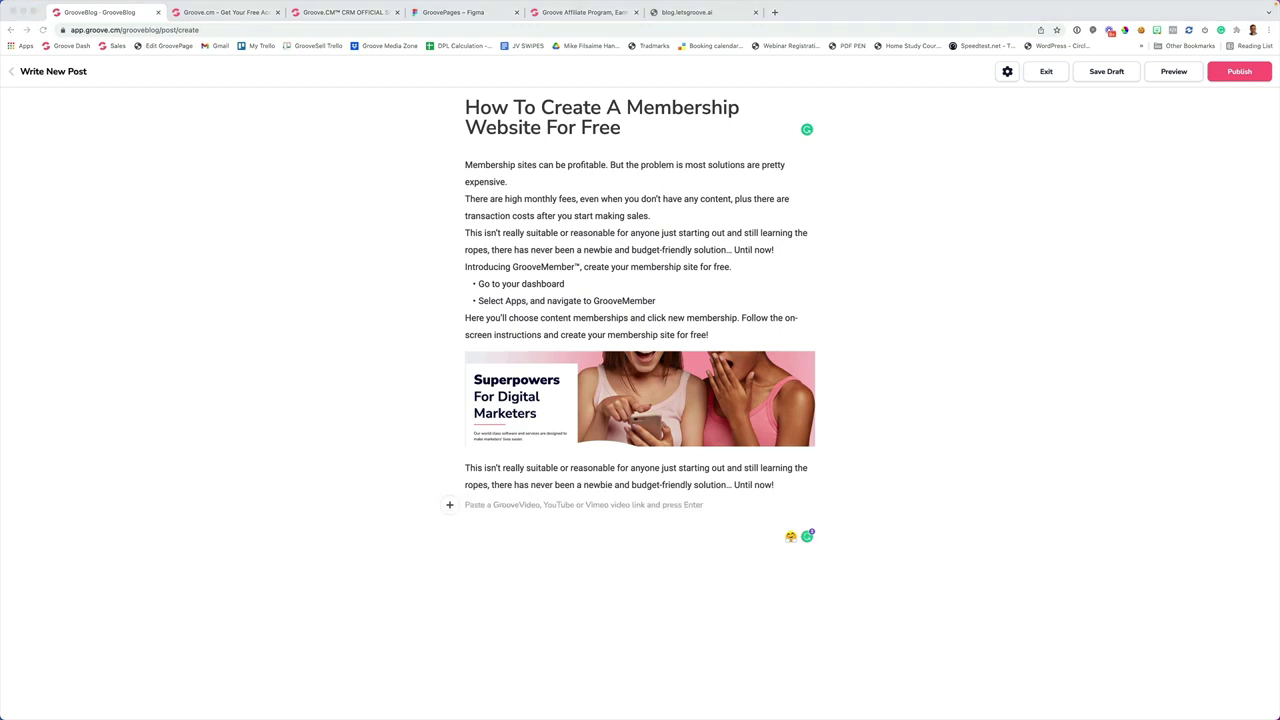
pyautogui.press('super+Tab')
pyautogui.write('https://www.youtube.com/watch?v=PmJli_1XPnE')
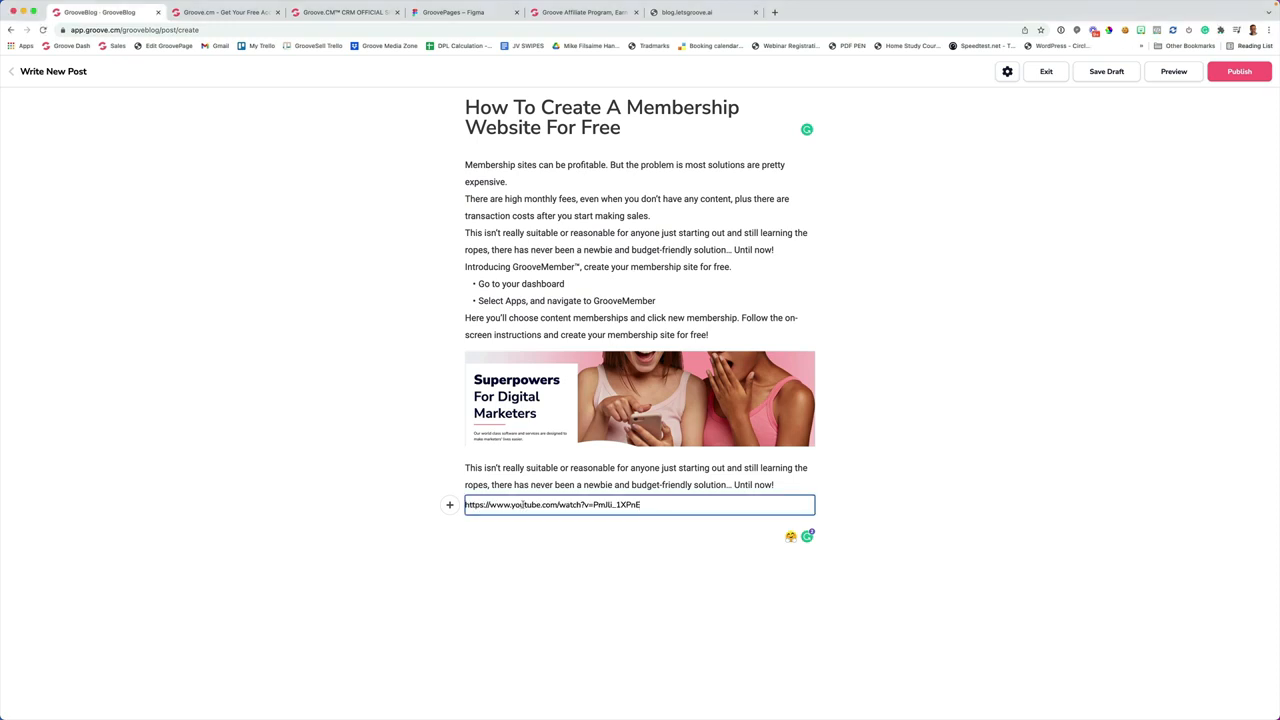
pyautogui.press('Return')
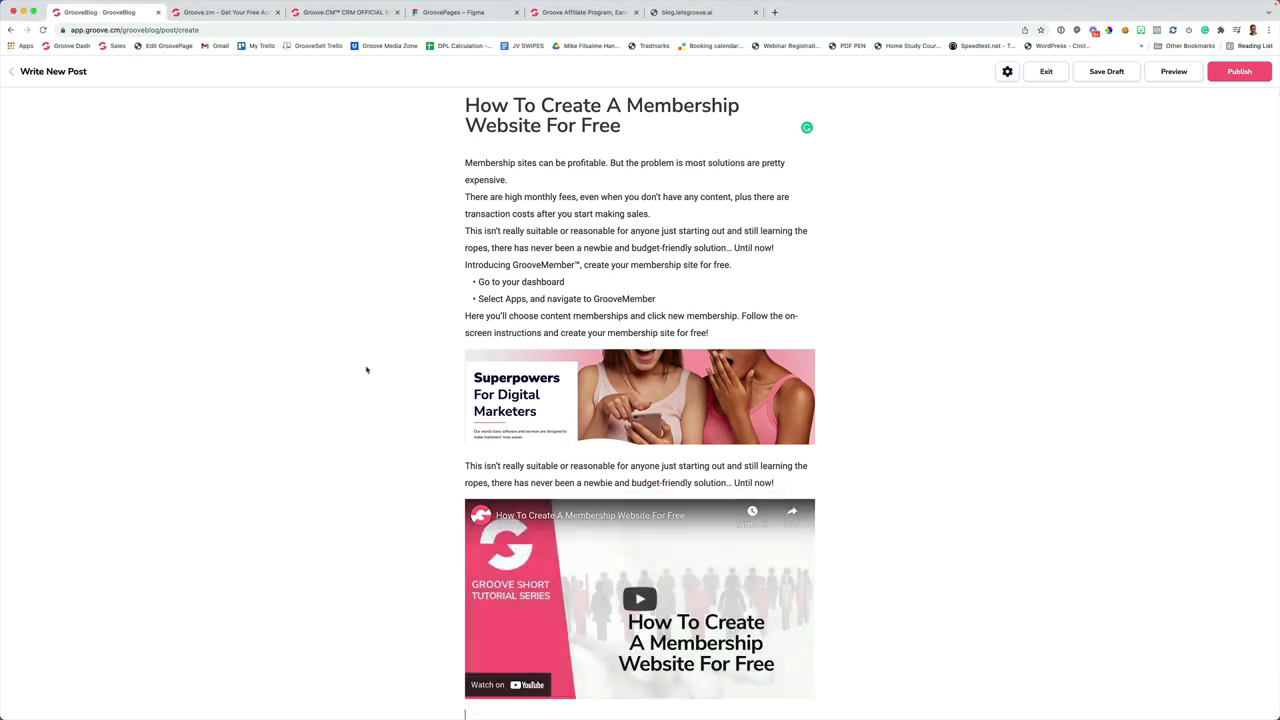
# Review the finished post content and open the post's settings
pyautogui.scroll(-1, 368, 366)
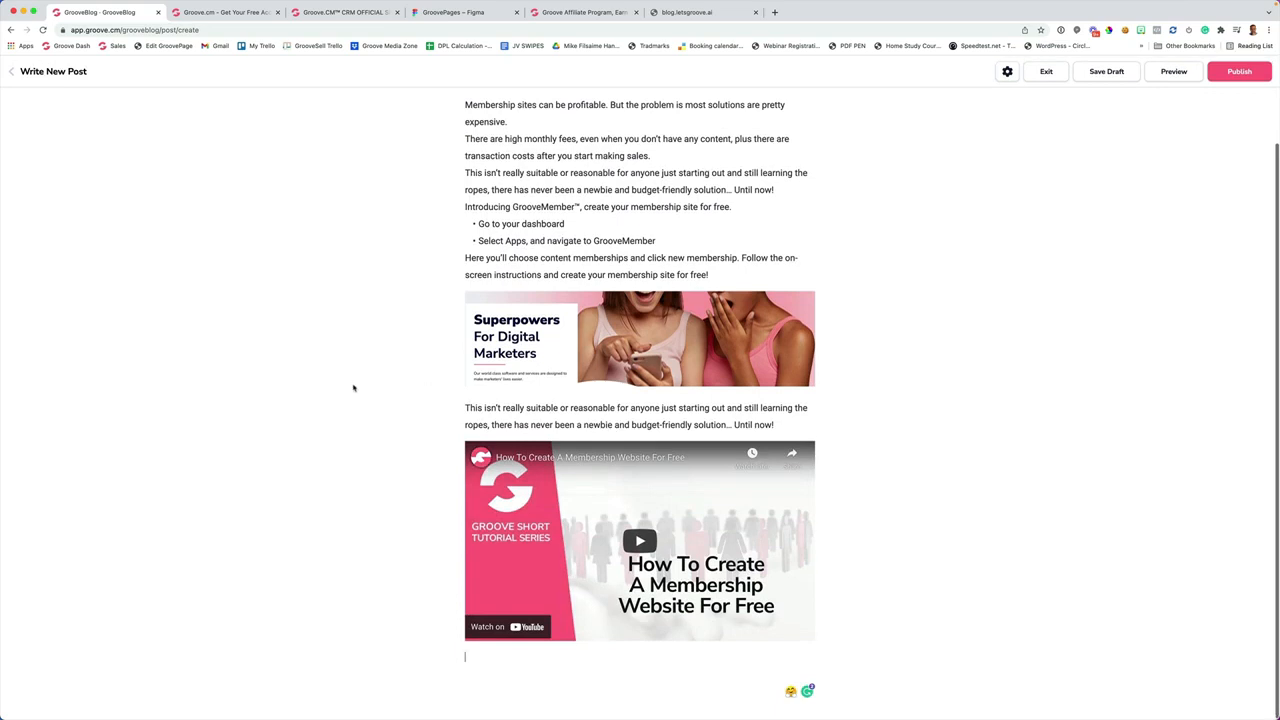
pyautogui.scroll(1, 353, 388)
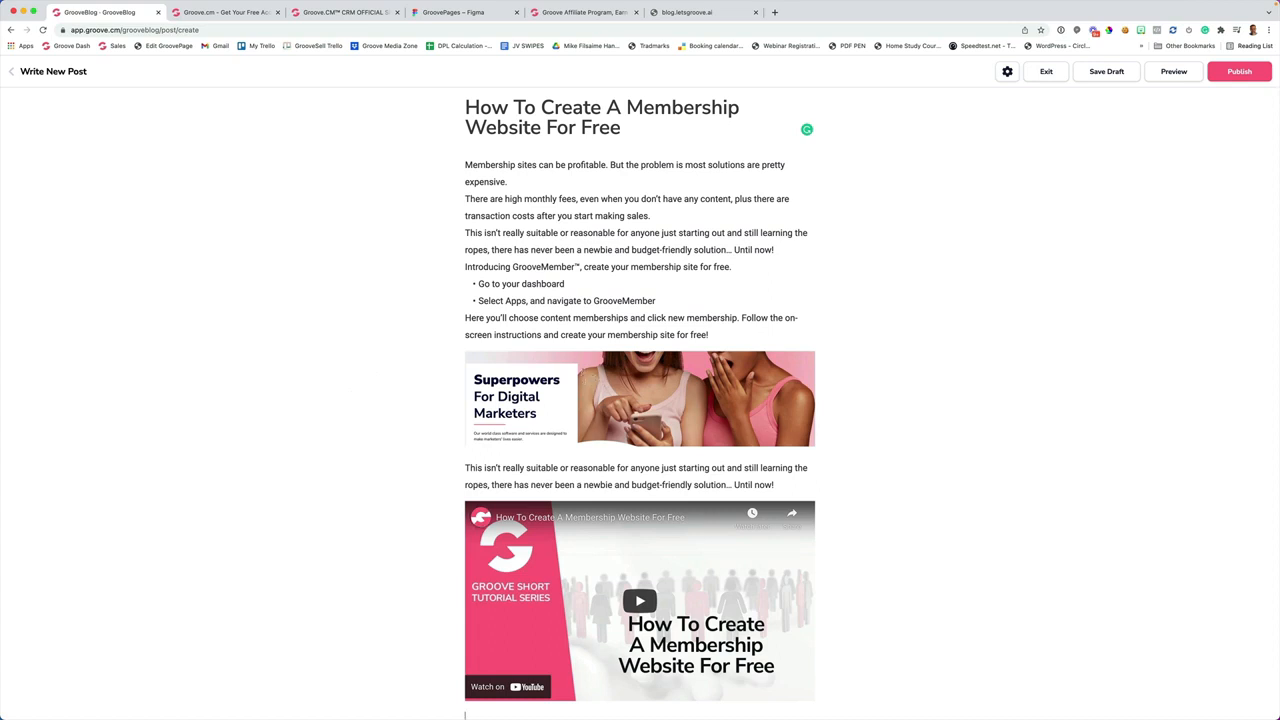
pyautogui.scroll(-2, 606, 345)
pyautogui.scroll(-2, 620, 600)
pyautogui.scroll(2, 660, 510)
pyautogui.click(1007, 71)
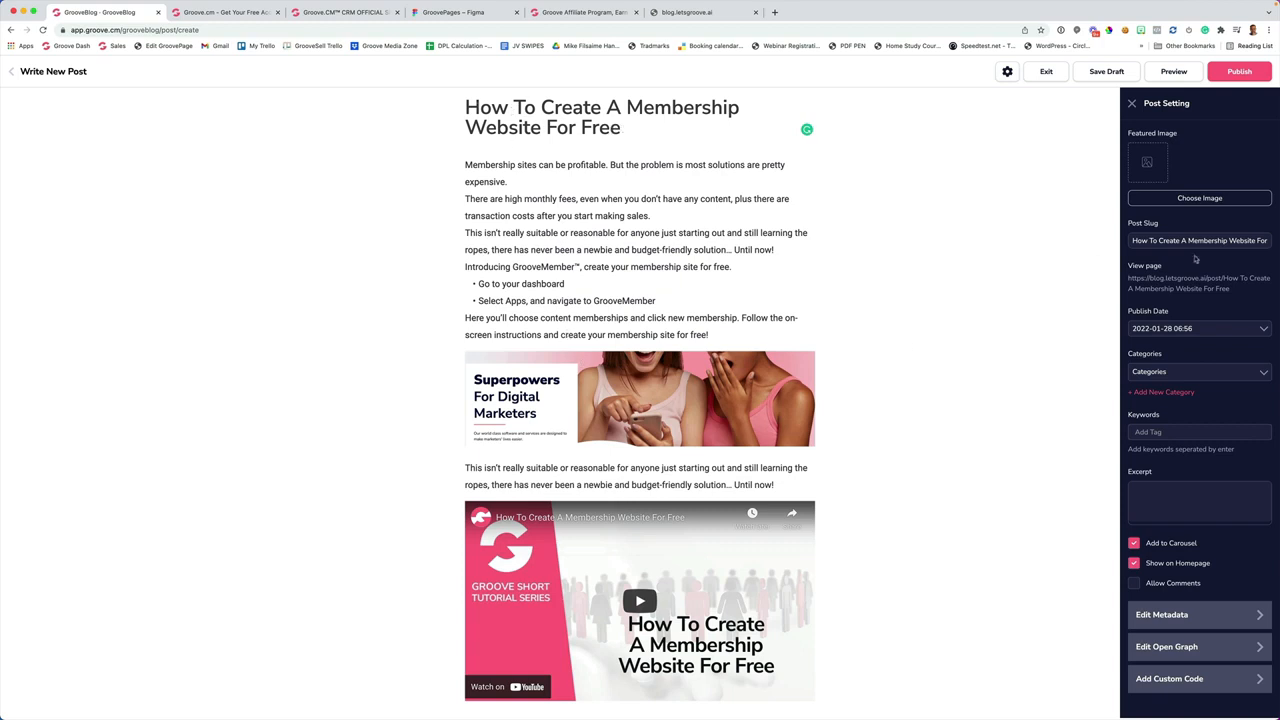
# Upload Why-is-Groovefunnel-free-700x441.jpeg from the Downloads folder to the image library and set it as the post's featured image
pyautogui.click(1167, 203)
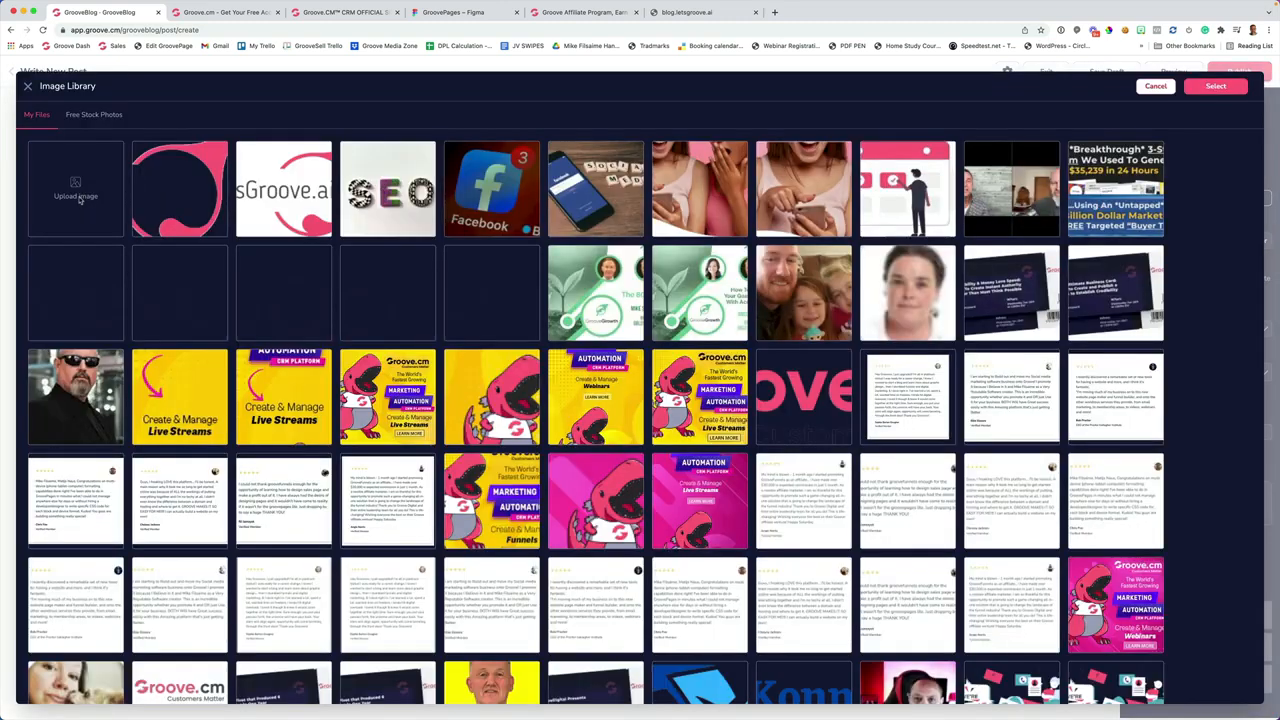
pyautogui.click(78, 190)
pyautogui.click(246, 162)
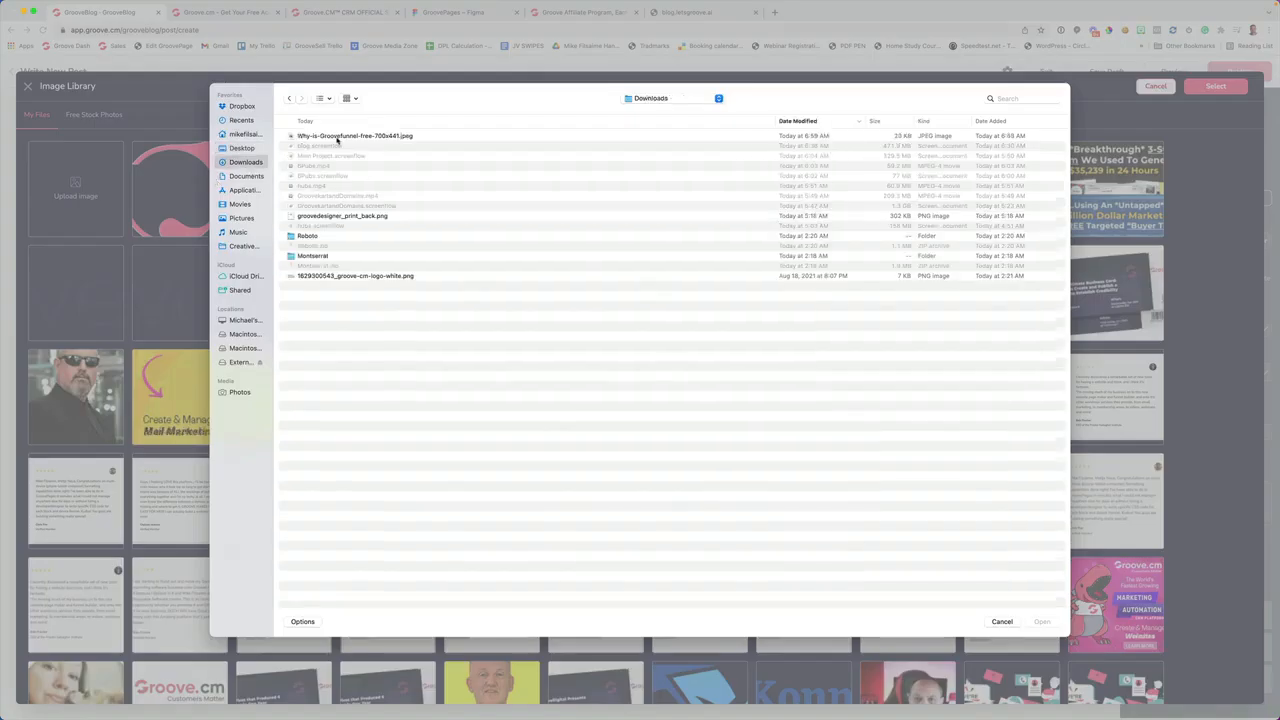
pyautogui.click(355, 132)
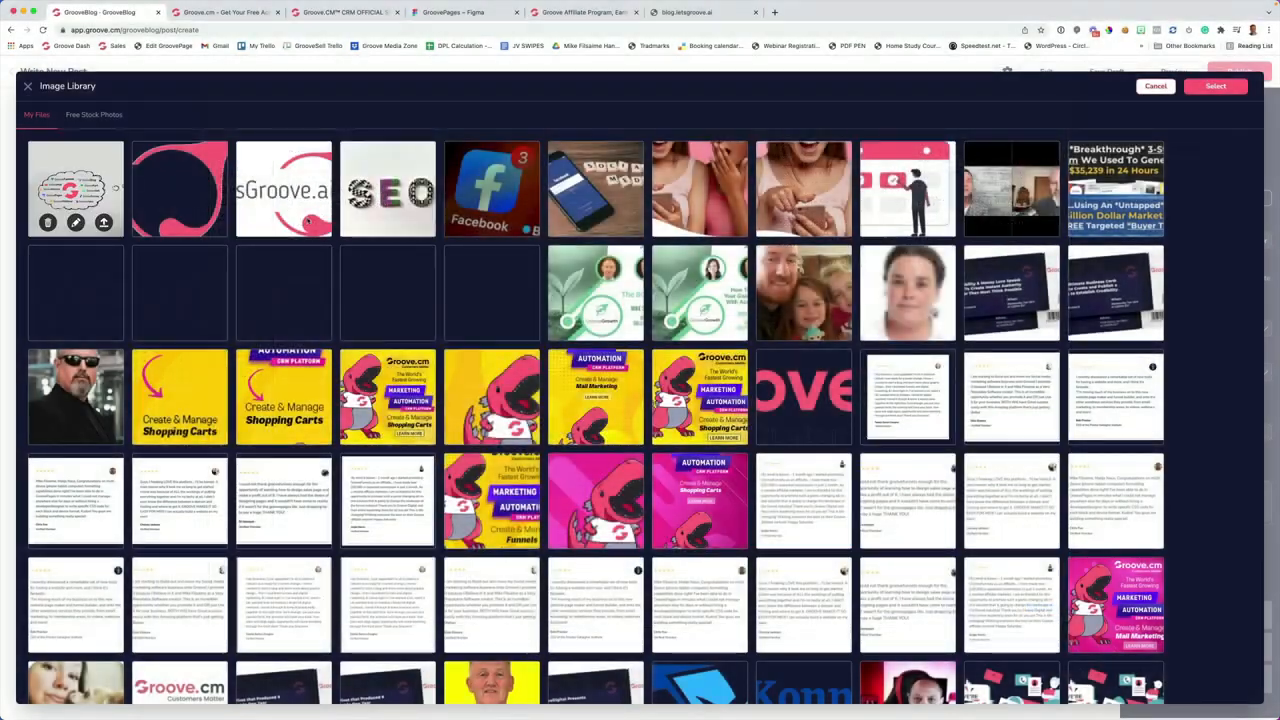
pyautogui.click(77, 189)
pyautogui.click(1215, 86)
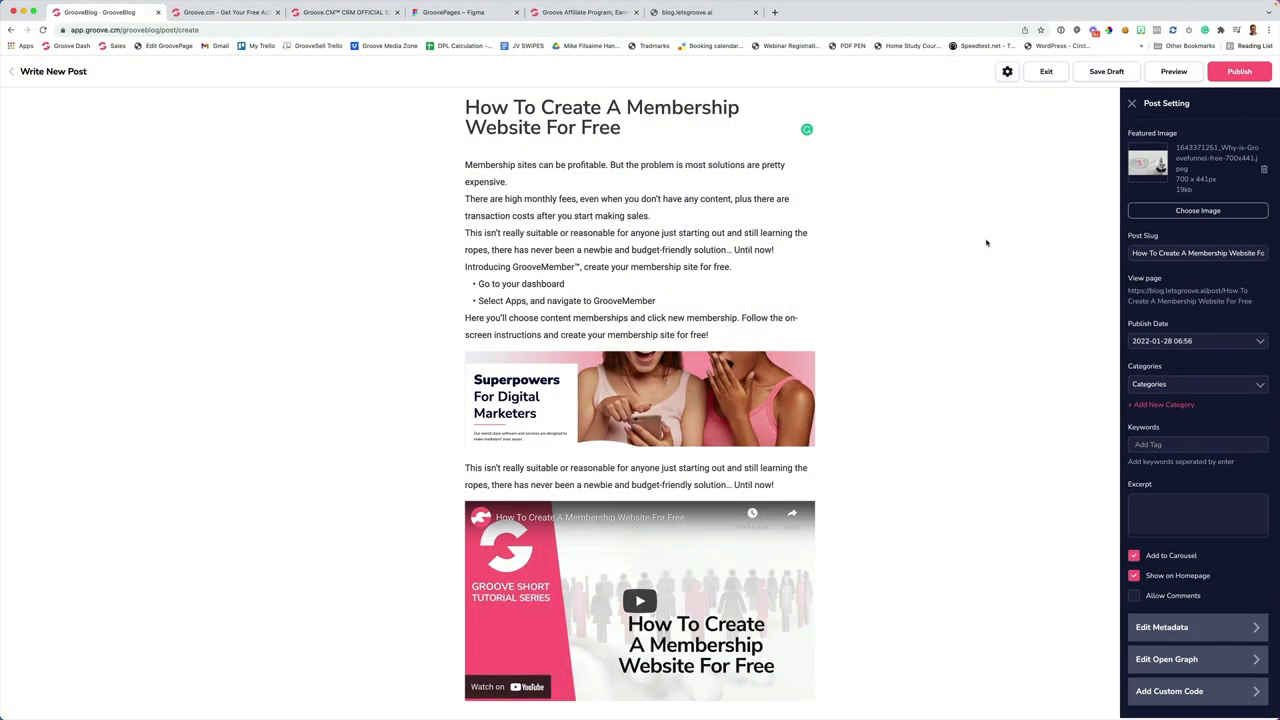
# Assign the post to the categories Latest, Productivity, Tips & Tricks and Must Read
pyautogui.scroll(-1, 988, 240)
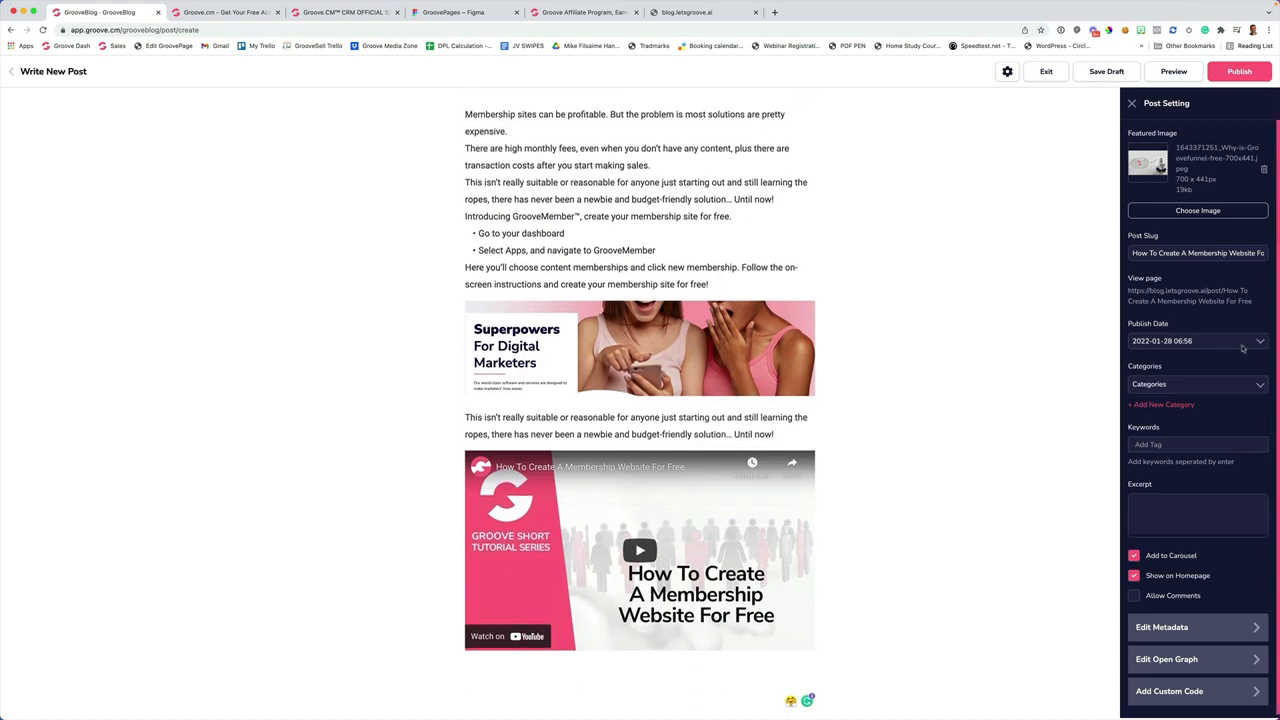
pyautogui.scroll(-1, 1182, 341)
pyautogui.click(1172, 382)
pyautogui.click(1138, 399)
pyautogui.click(1137, 411)
pyautogui.click(1137, 423)
pyautogui.click(1137, 451)
pyautogui.click(1197, 372)
# Enter "The Secret to a Profitable Membership Site!" as the post's excerpt
pyautogui.scroll(-1, 1166, 424)
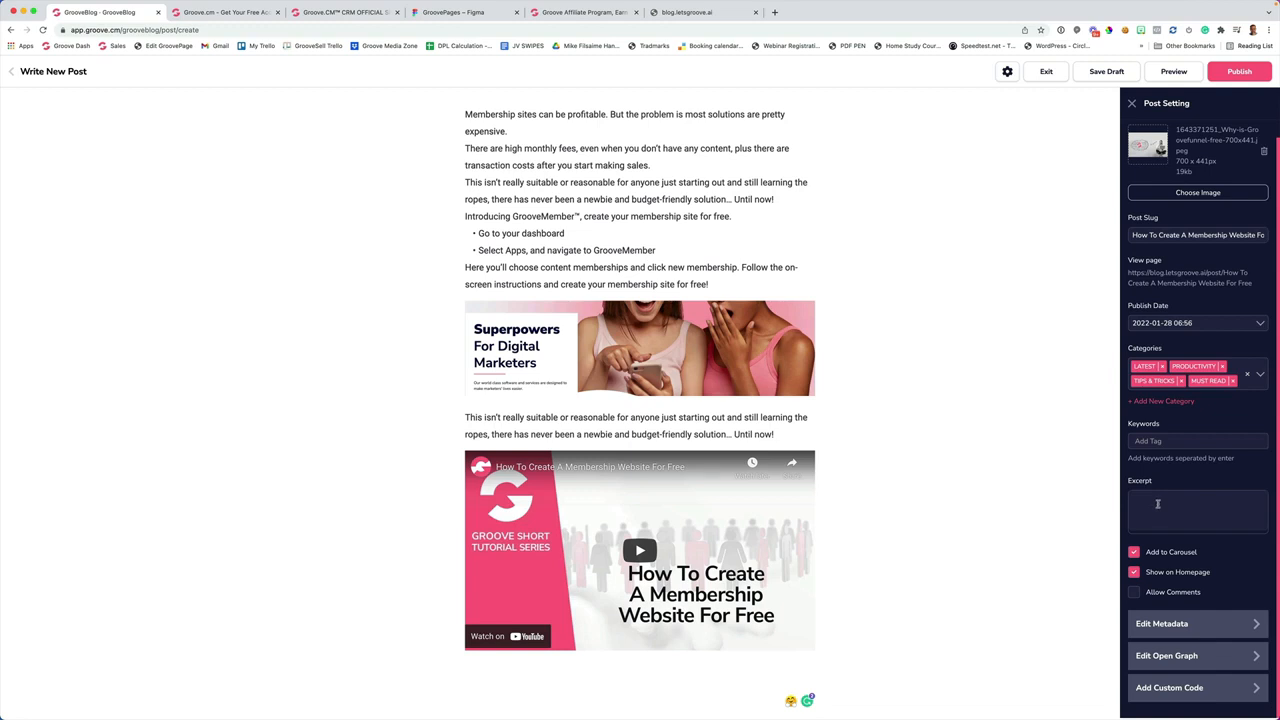
pyautogui.scroll(1, 1157, 504)
pyautogui.scroll(2, 640, 250)
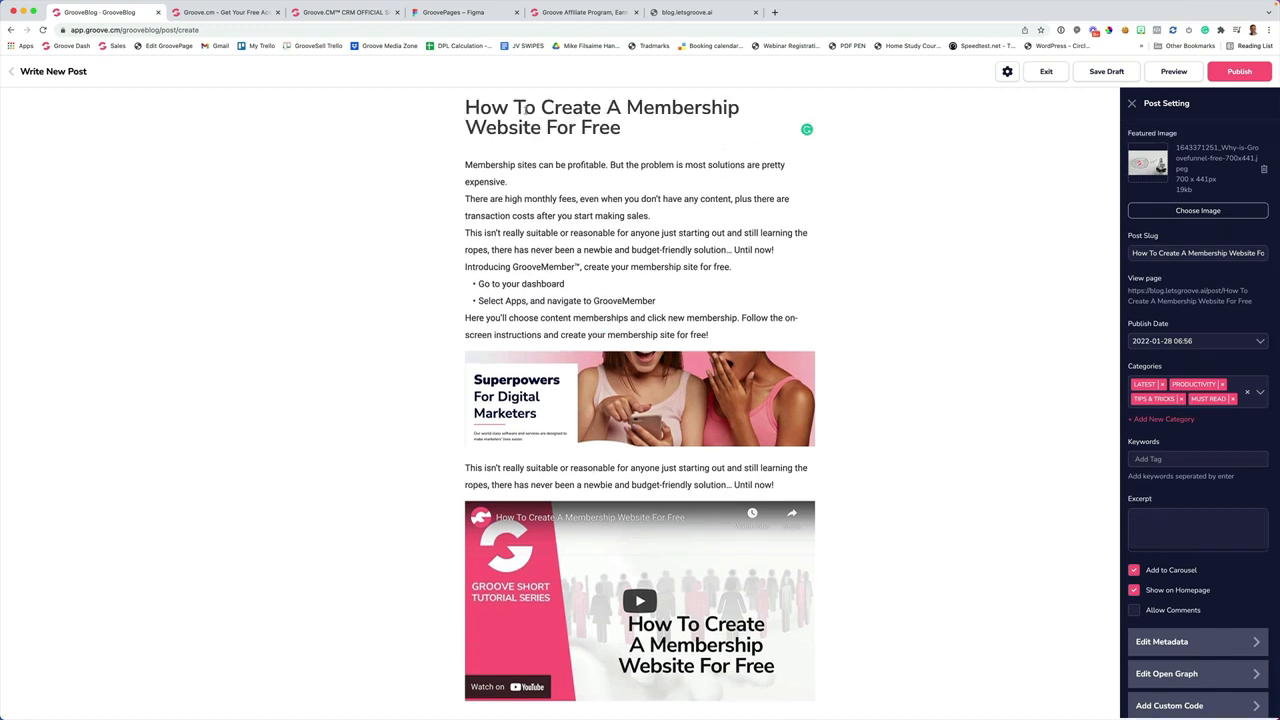
pyautogui.scroll(-2, 615, 138)
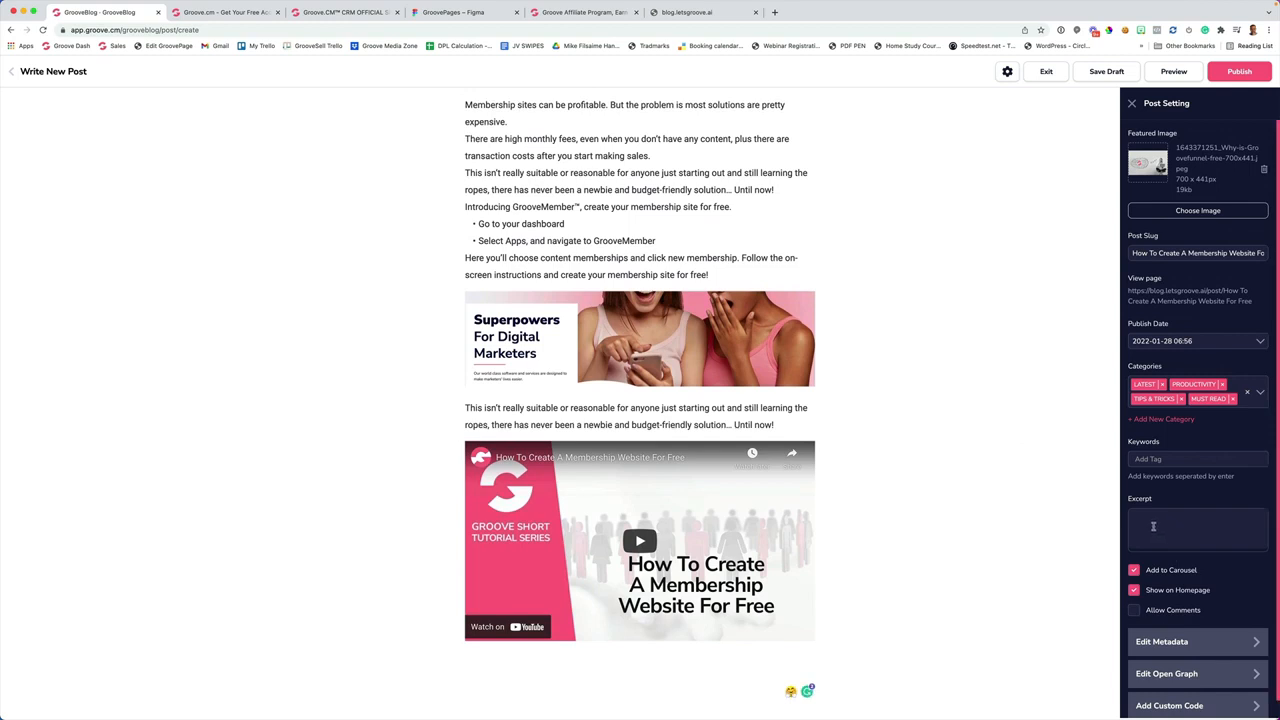
pyautogui.click(1153, 526)
pyautogui.write('The Secret to a Profitable Membership Site!')
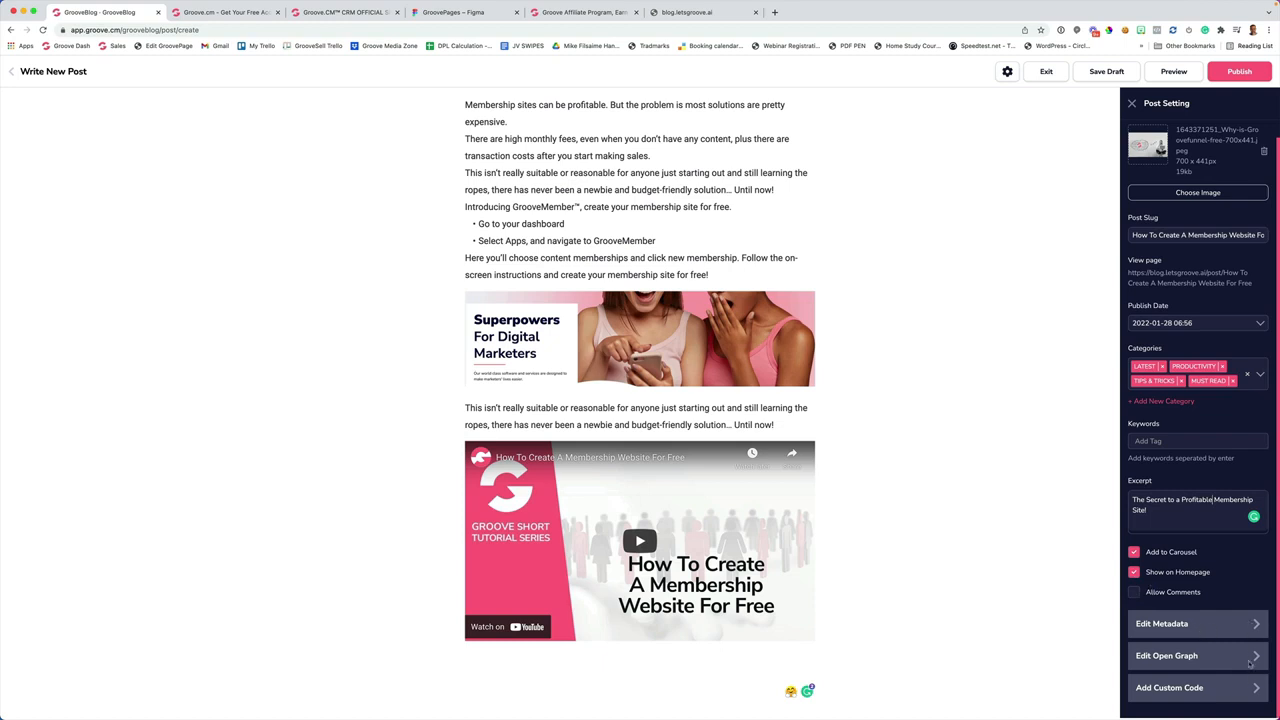
# Publish the post and exit the editor to the posts list, saving the changes
pyautogui.scroll(1, 1230, 620)
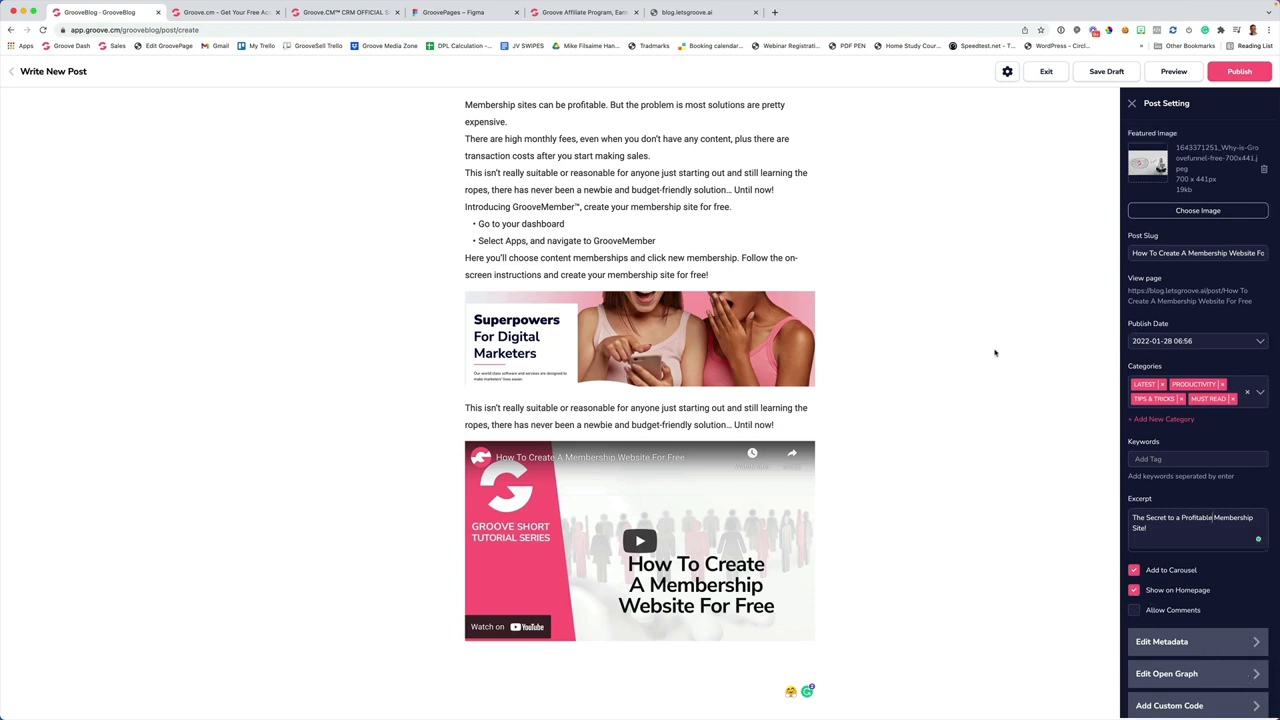
pyautogui.scroll(2, 876, 333)
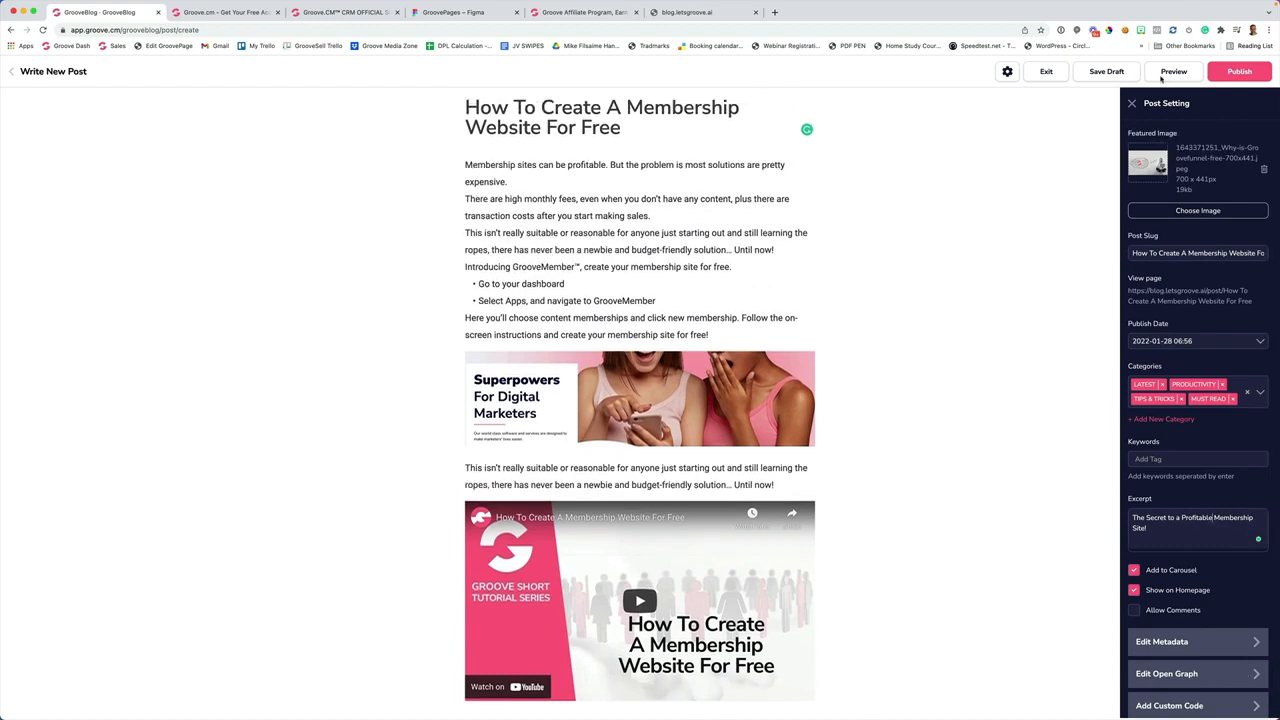
pyautogui.click(1228, 72)
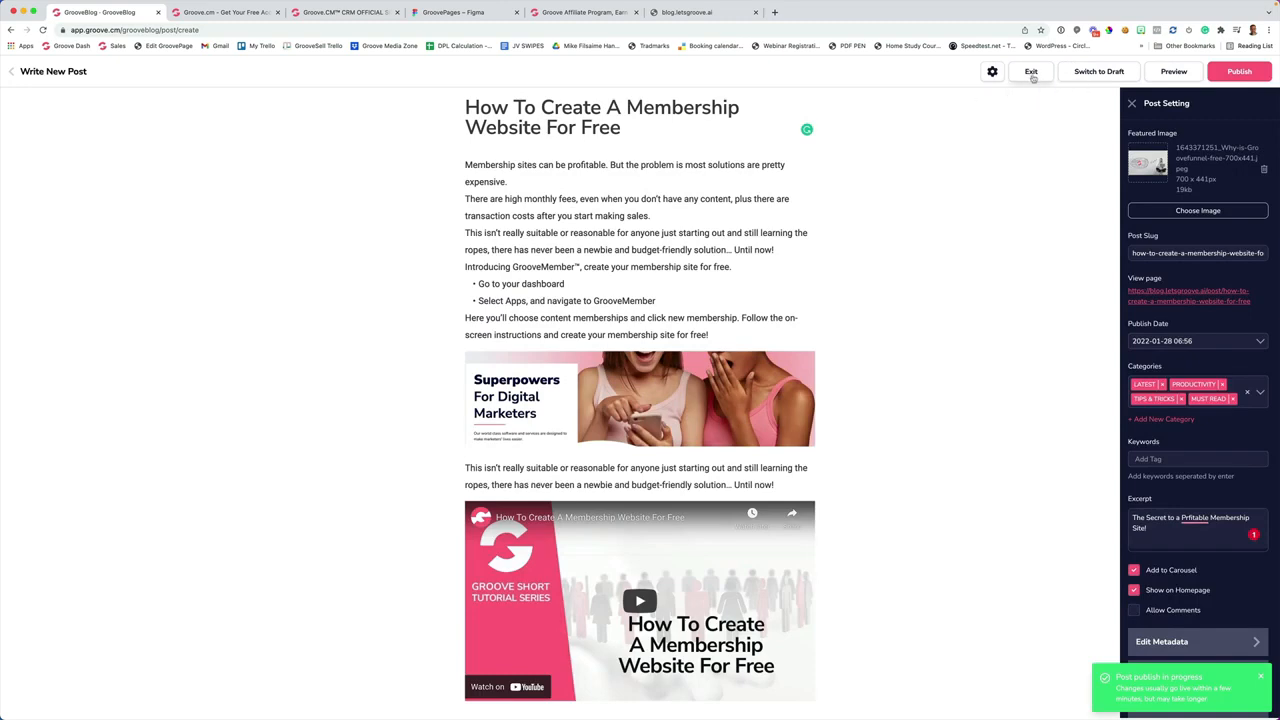
pyautogui.click(1032, 76)
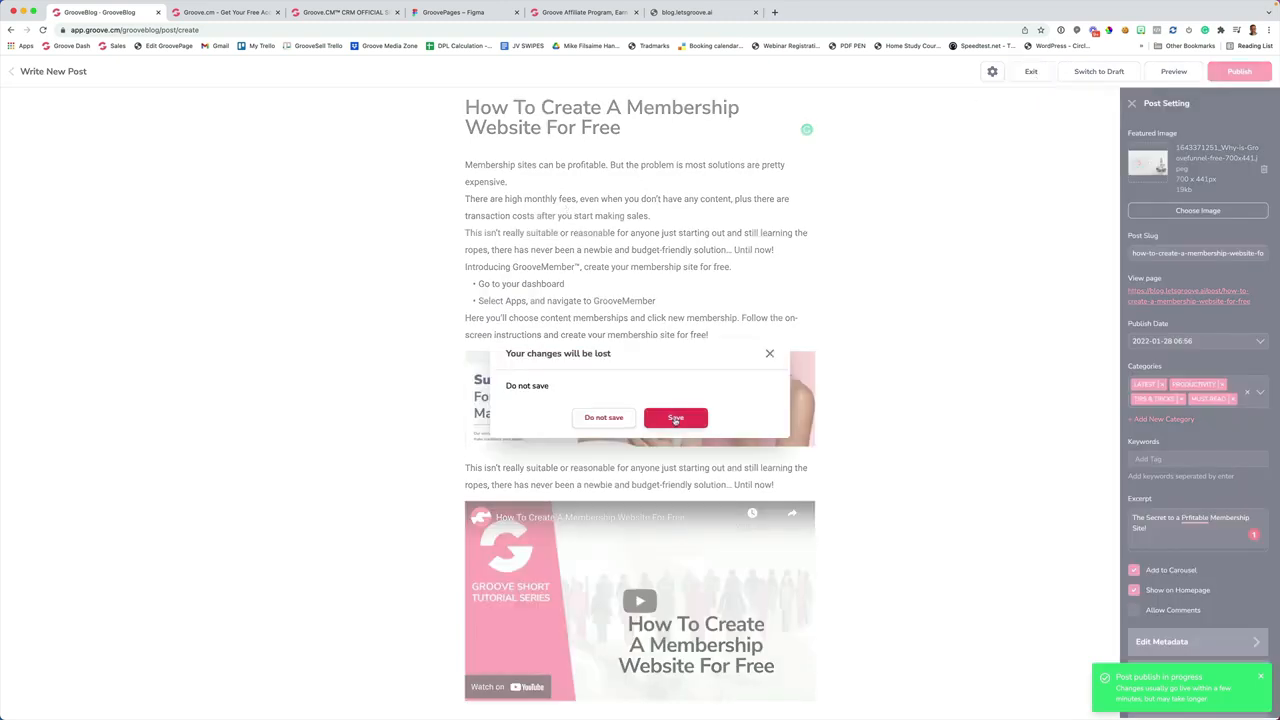
pyautogui.click(676, 418)
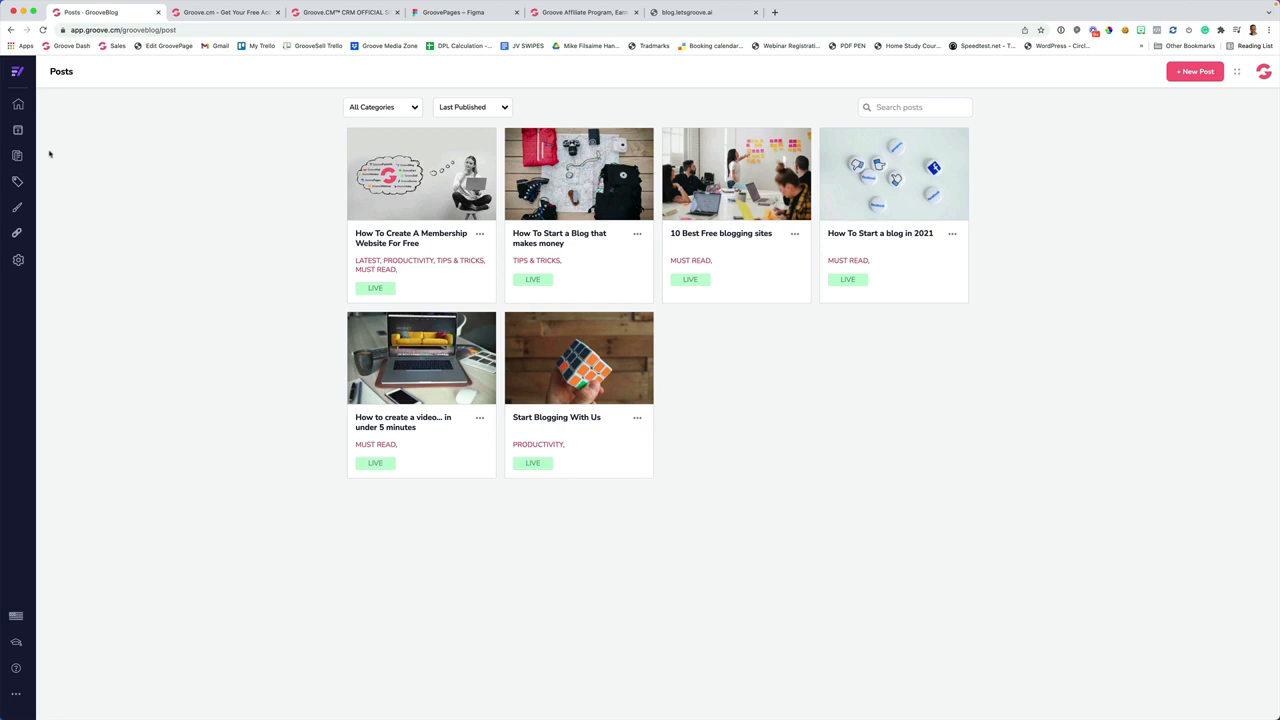
# Open the blog's publish preview and read through the "How To Create A Membership Website For Free" post
pyautogui.click(17, 130)
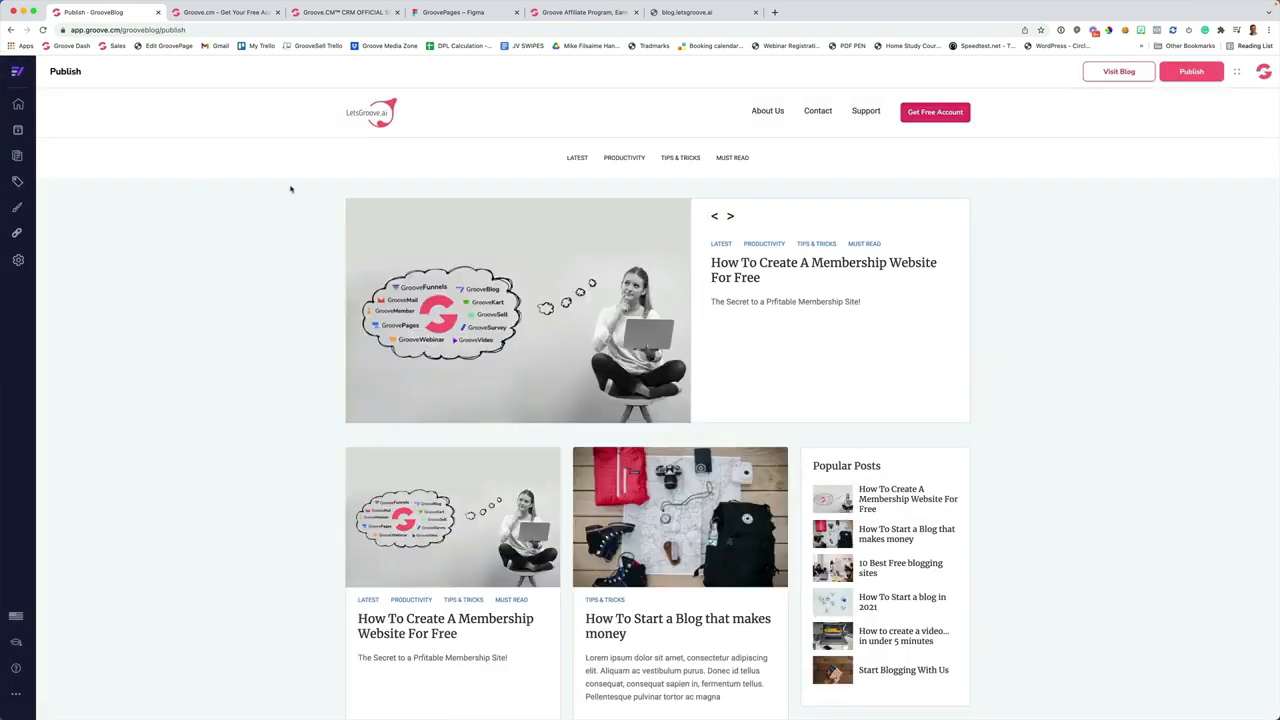
pyautogui.scroll(-2, 286, 189)
pyautogui.scroll(-2, 310, 500)
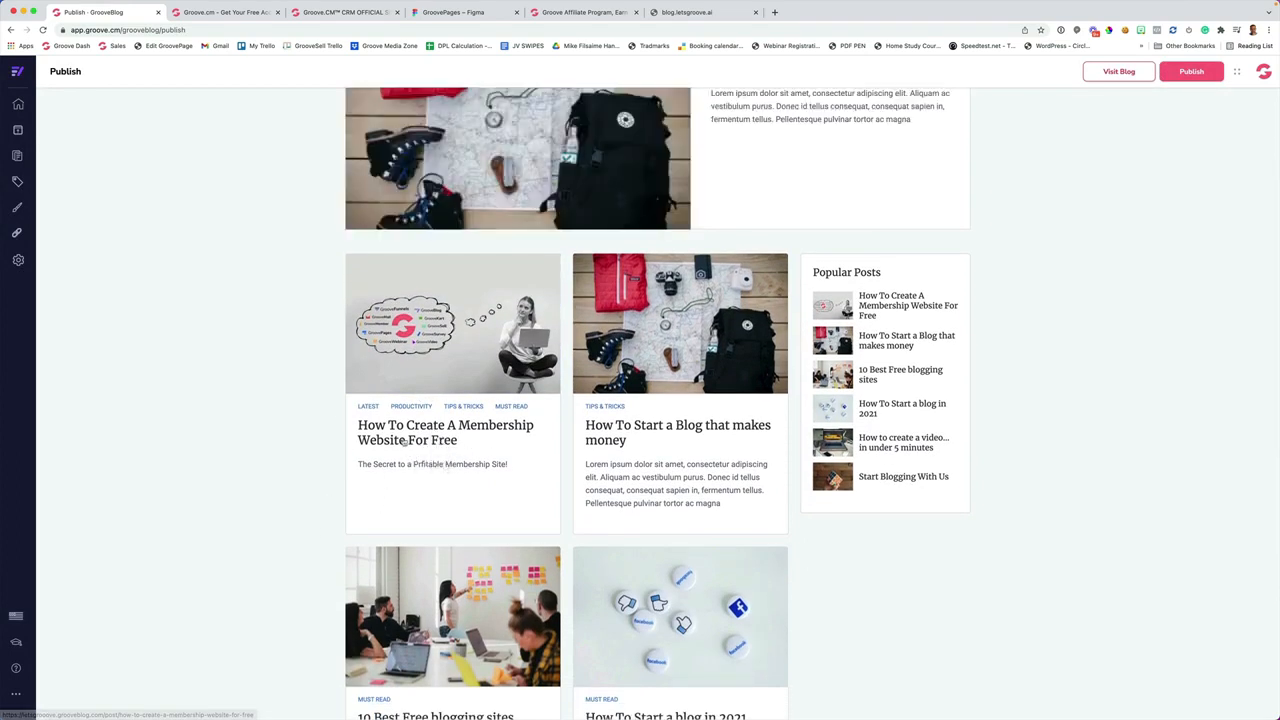
pyautogui.click(403, 442)
pyautogui.scroll(-8, 303, 287)
pyautogui.scroll(1, 302, 288)
# Play the post's embedded video, skip ahead in it, pause it and return to the start of the post
pyautogui.click(565, 432)
pyautogui.click(459, 512)
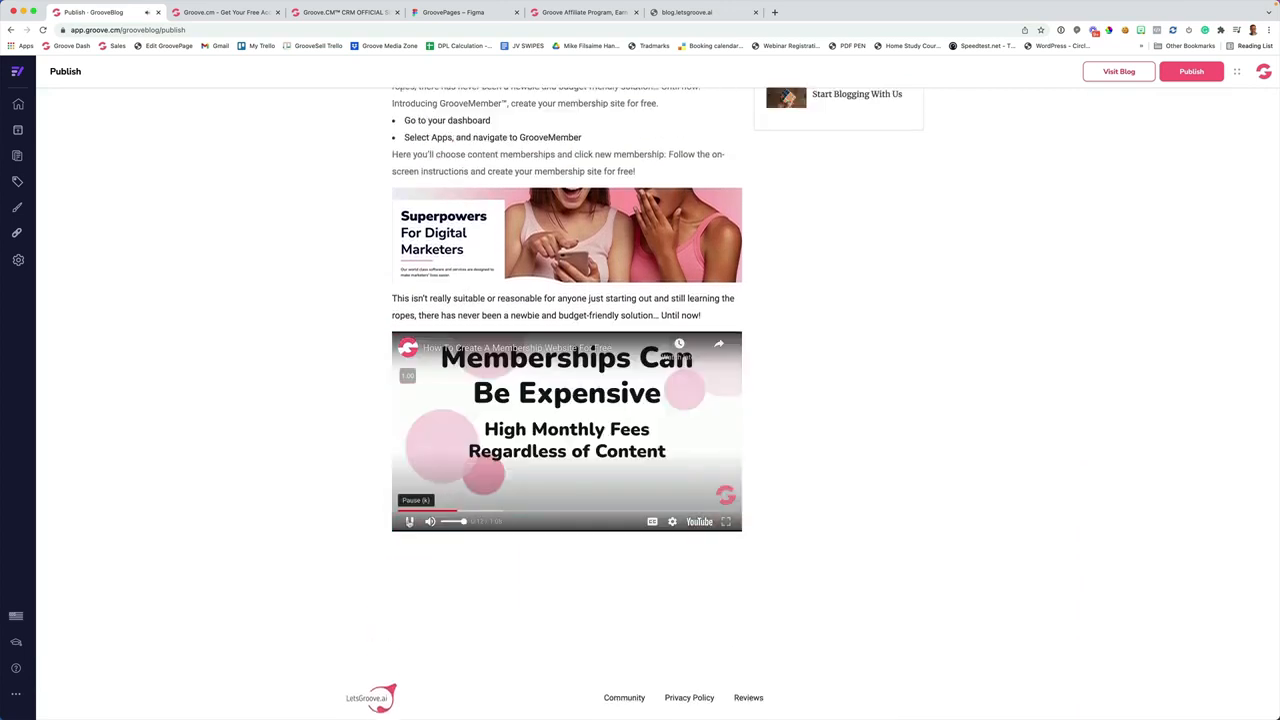
pyautogui.click(410, 522)
pyautogui.scroll(2, 540, 364)
pyautogui.scroll(3, 540, 365)
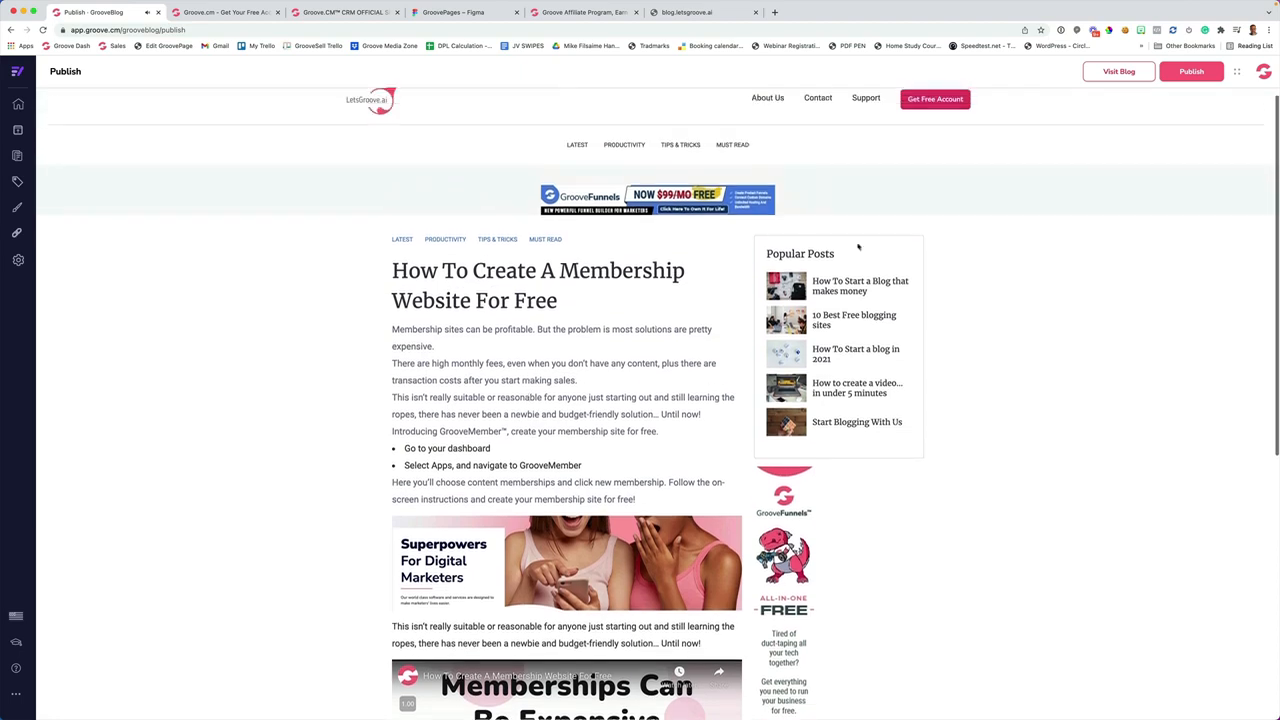
pyautogui.scroll(1, 483, 172)
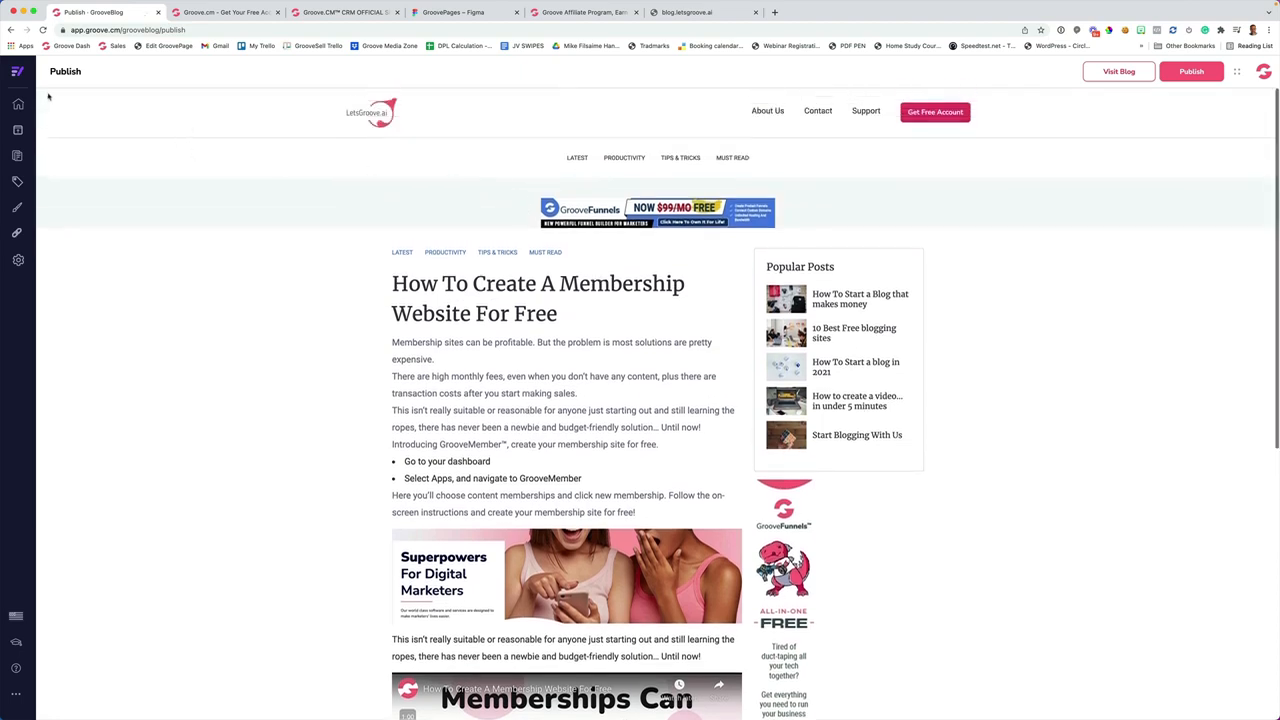
# Return to the preview's home page and highlight the membership post's excerpt in the featured-post carousel
pyautogui.click(11, 30)
pyautogui.scroll(-2, 730, 191)
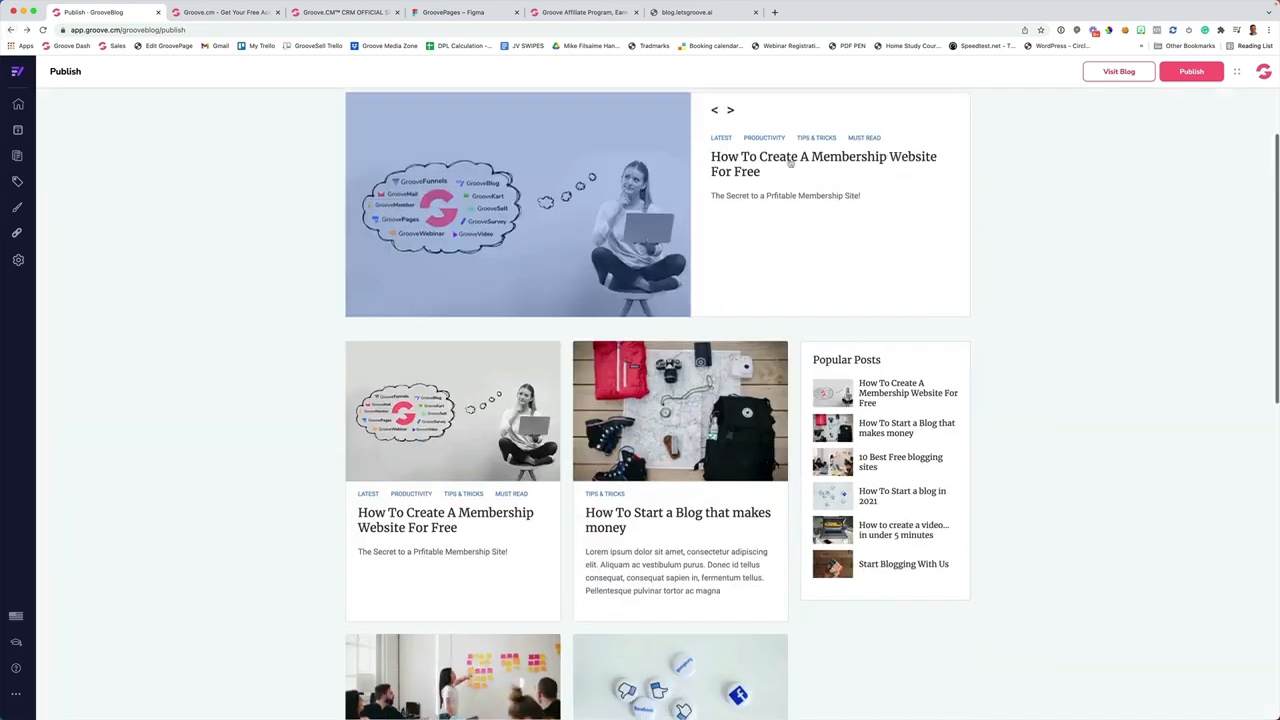
pyautogui.scroll(1, 726, 175)
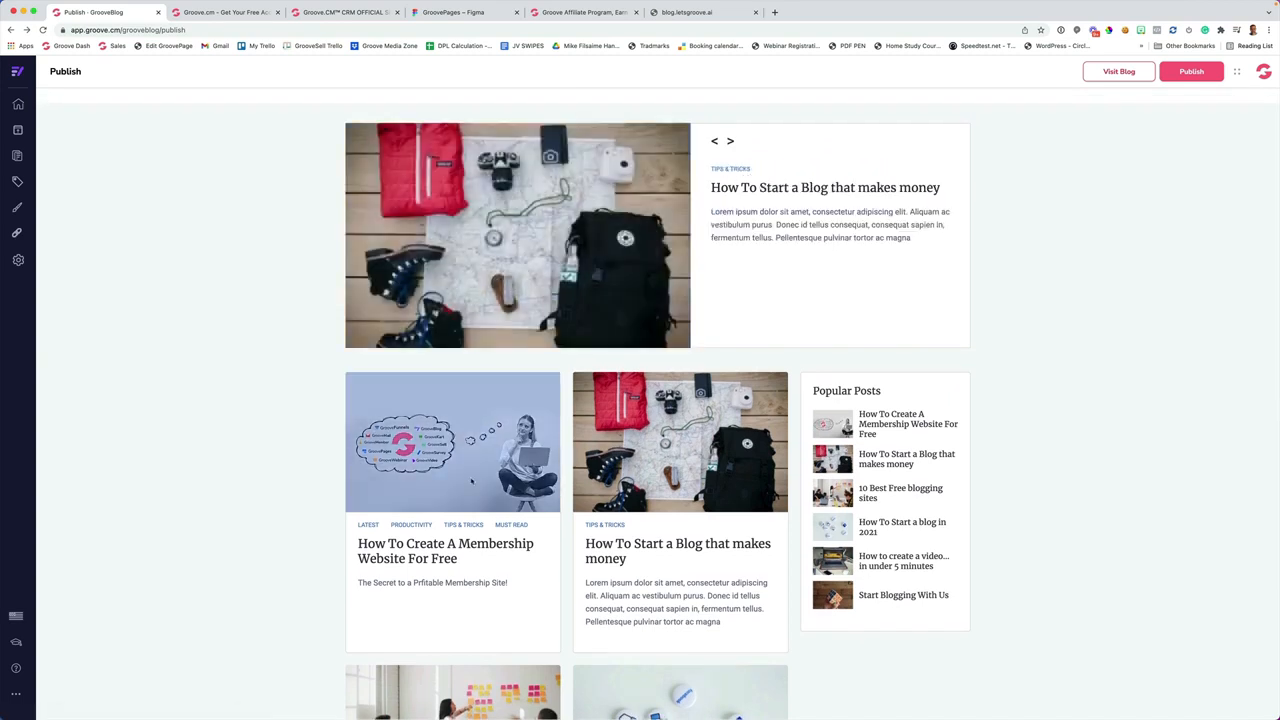
pyautogui.moveTo(712, 277); pyautogui.dragTo(860, 277)
pyautogui.click(789, 289)
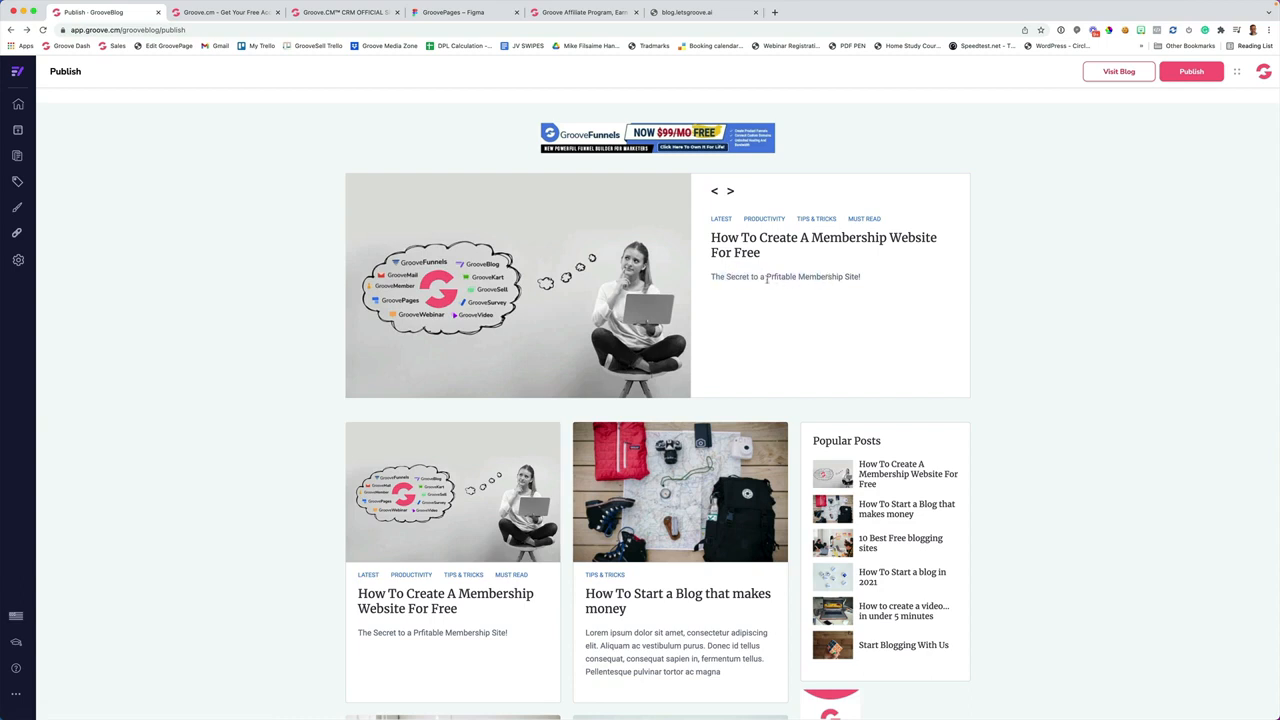
pyautogui.moveTo(774, 277); pyautogui.dragTo(862, 281)
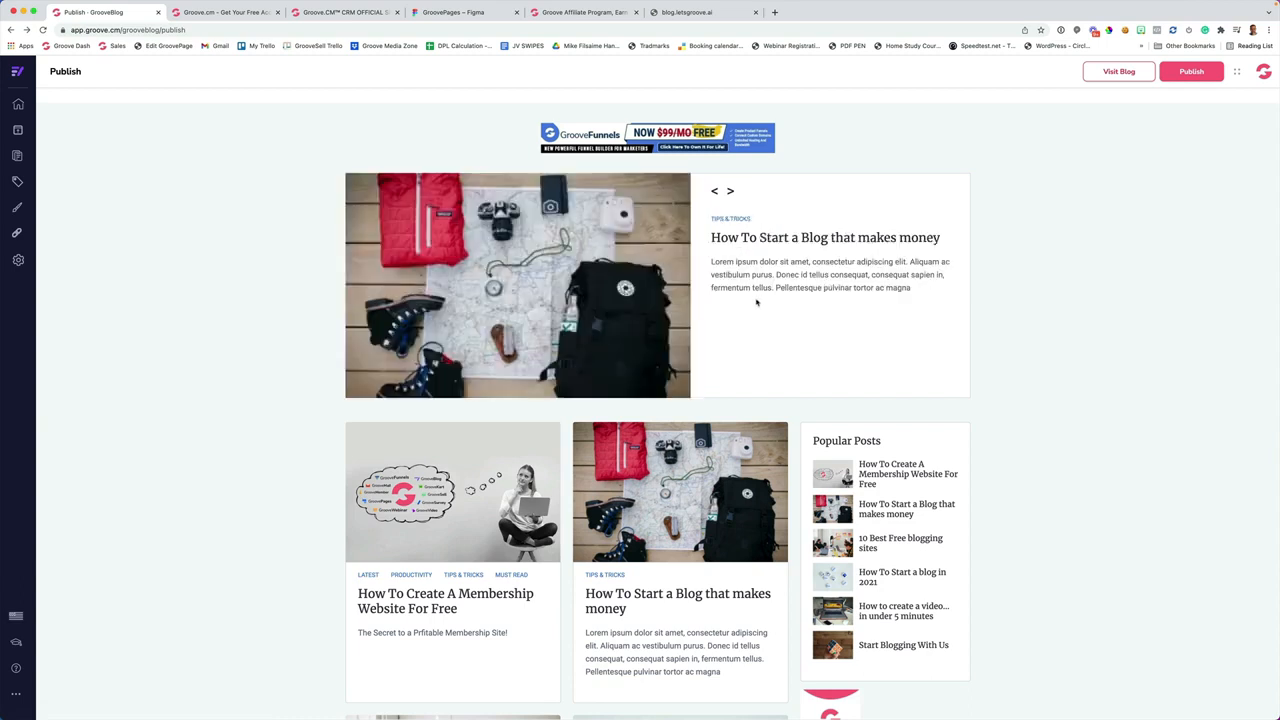
# Advance the preview's featured-post carousel through all the posts until the membership post is featured again
pyautogui.click(731, 192)
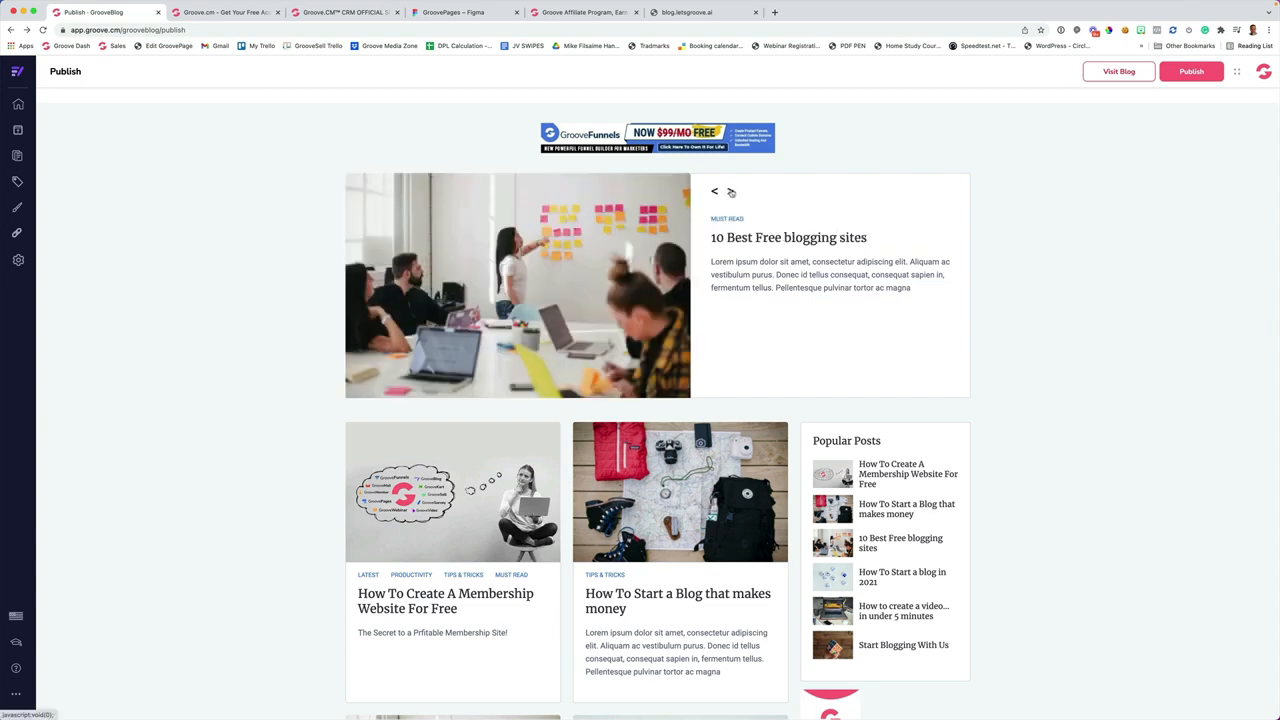
pyautogui.click(731, 192)
pyautogui.click(731, 192)
pyautogui.click(731, 192)
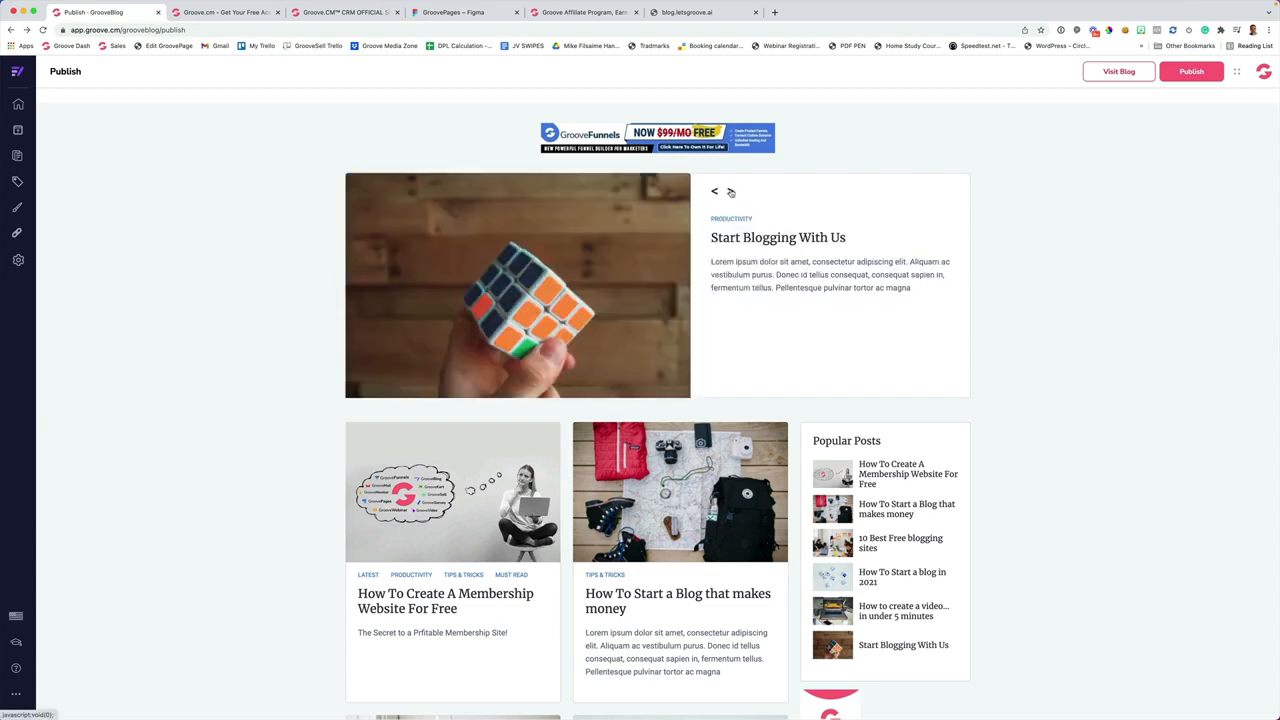
pyautogui.click(731, 192)
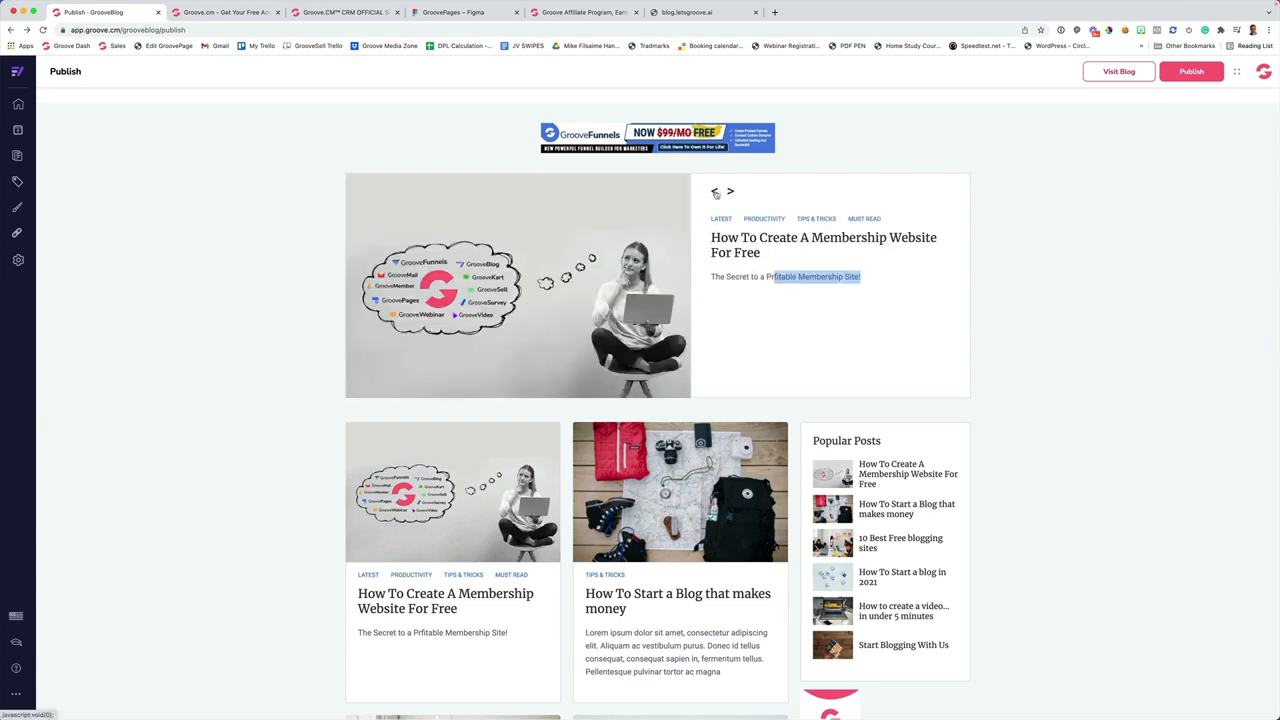
pyautogui.scroll(-1, 730, 194)
pyautogui.scroll(1, 252, 280)
pyautogui.scroll(-1, 253, 280)
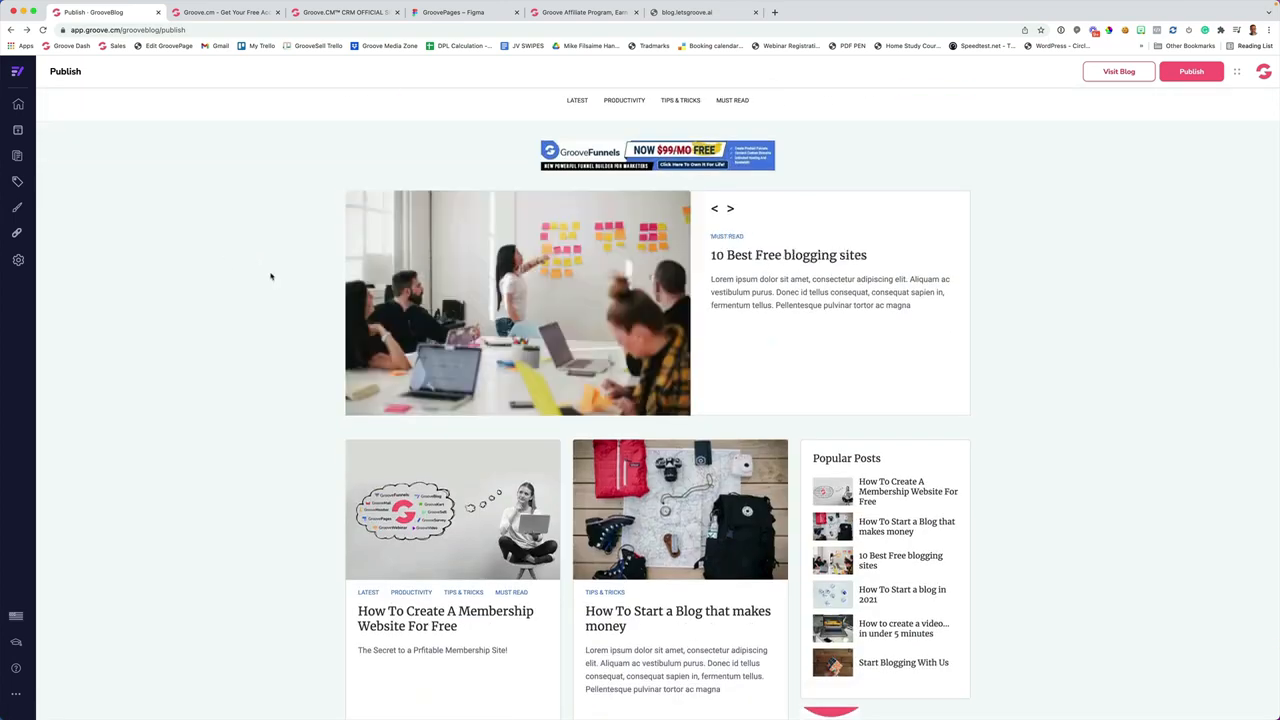
pyautogui.scroll(-2, 270, 276)
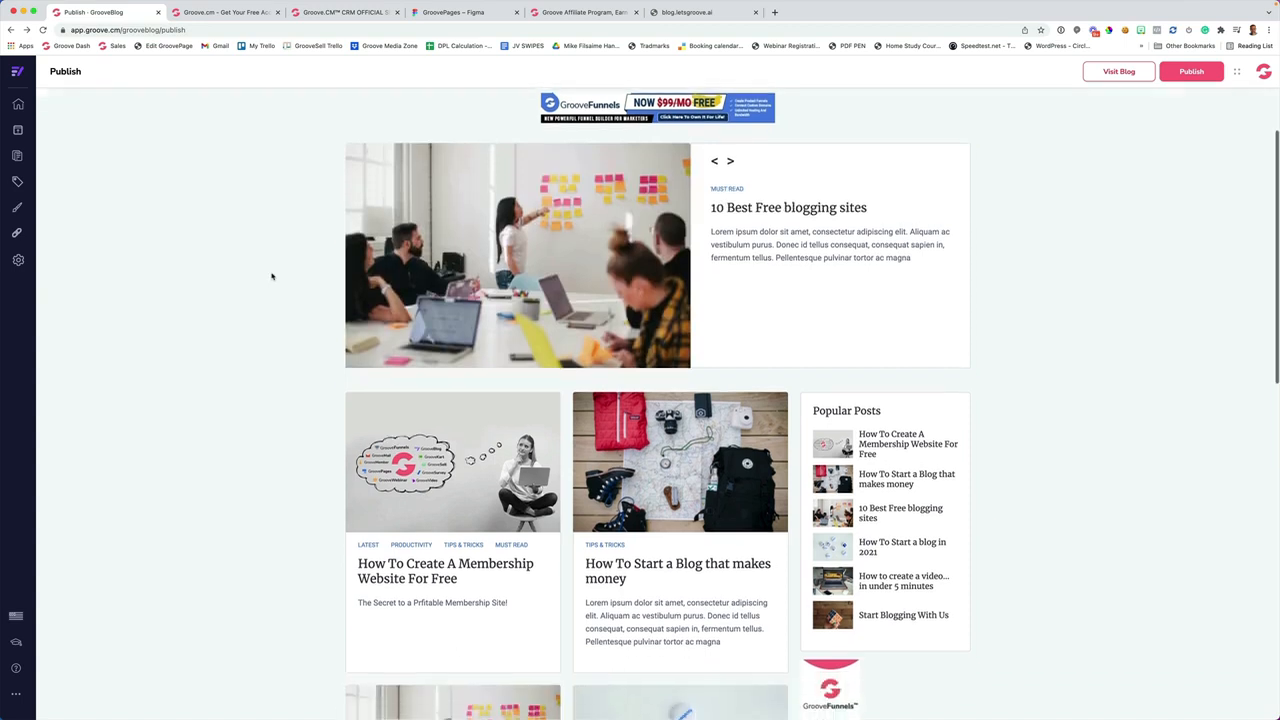
pyautogui.scroll(2, 271, 276)
pyautogui.scroll(1, 271, 276)
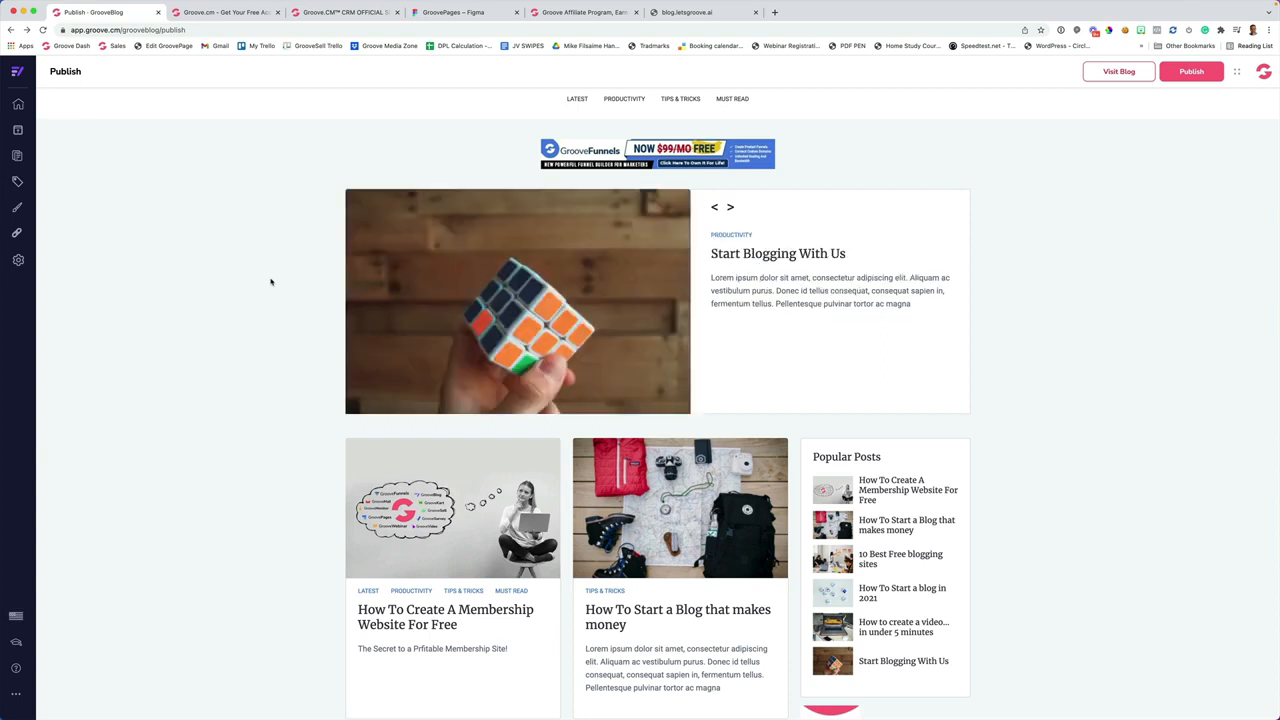
pyautogui.scroll(2, 309, 257)
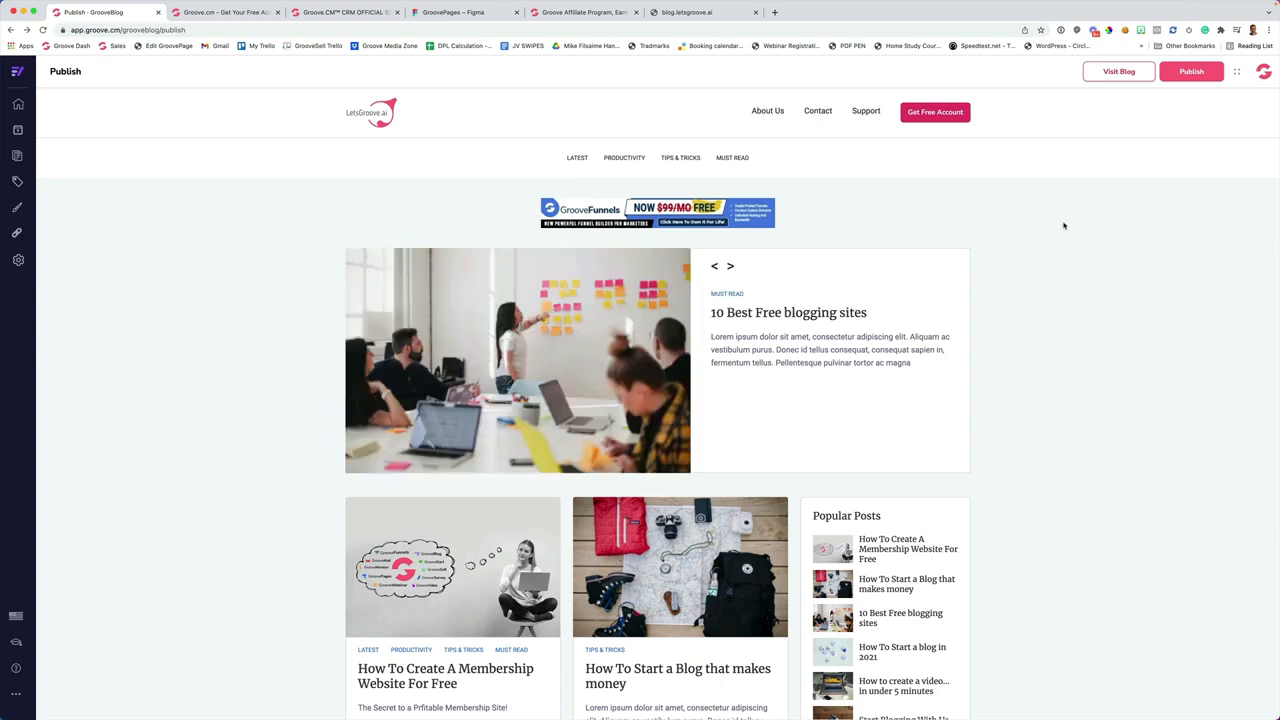
# Visit the live blog and load its home page at blog.letsgroove.ai
pyautogui.click(1110, 78)
pyautogui.click(174, 30)
pyautogui.press('Return')
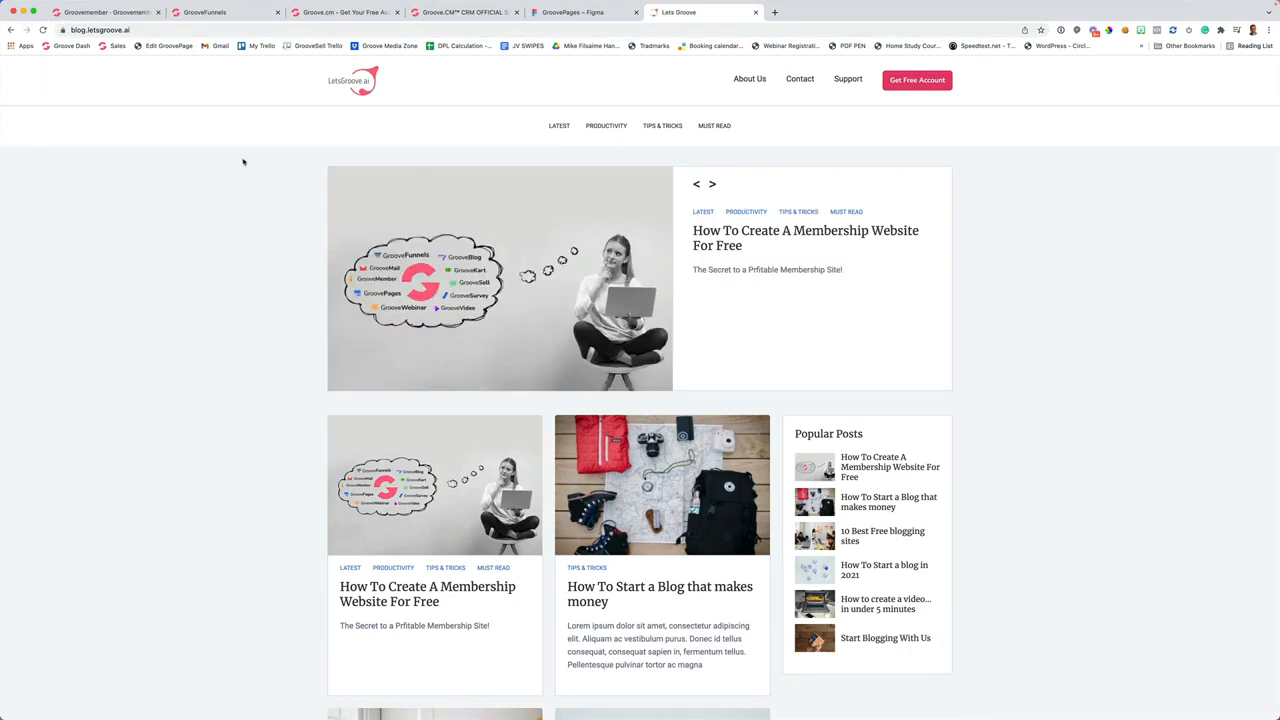
# Advance the live blog's featured-post carousel and look over the home page down to the footer
pyautogui.click(711, 184)
pyautogui.click(712, 185)
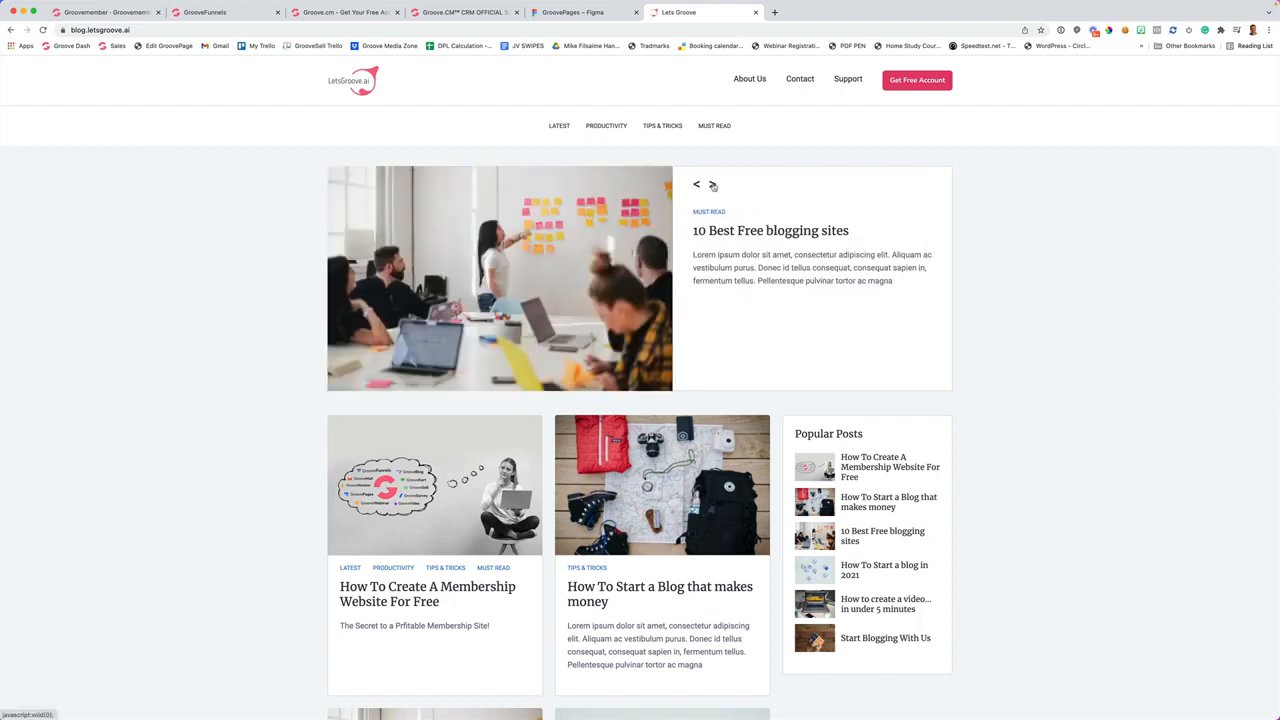
pyautogui.click(712, 185)
pyautogui.click(712, 185)
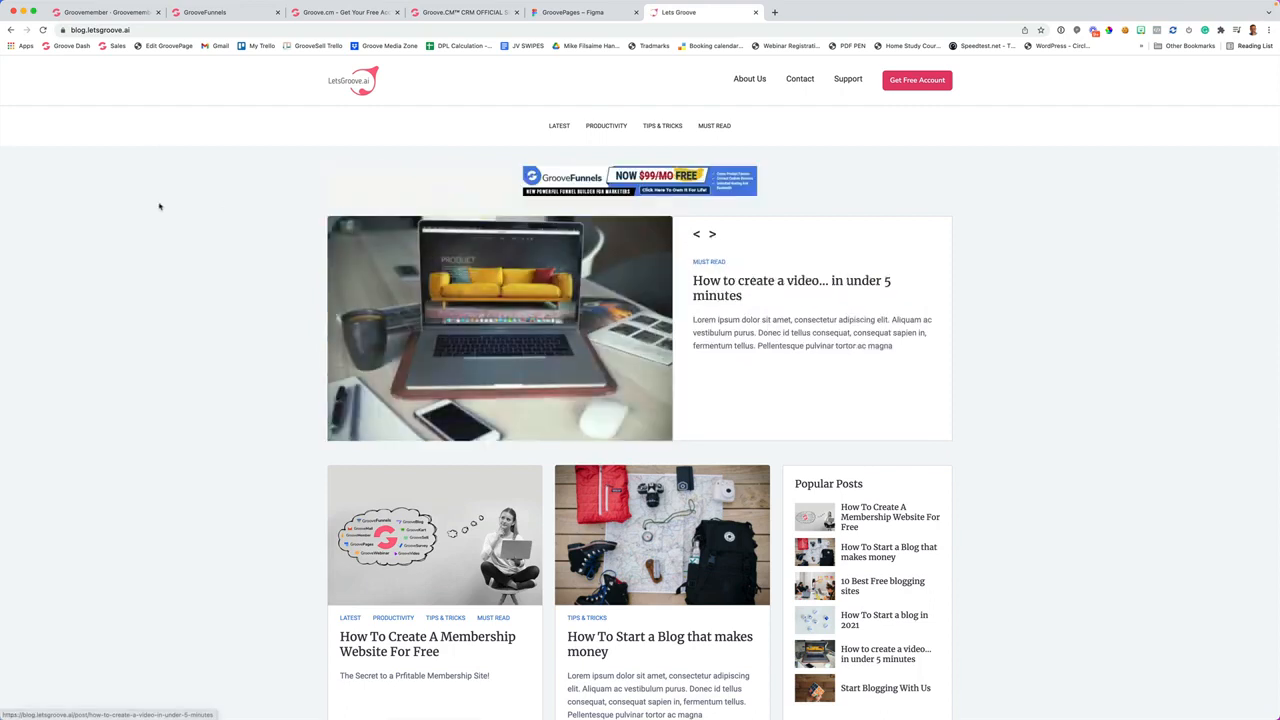
pyautogui.scroll(-5, 171, 203)
pyautogui.scroll(-10, 185, 207)
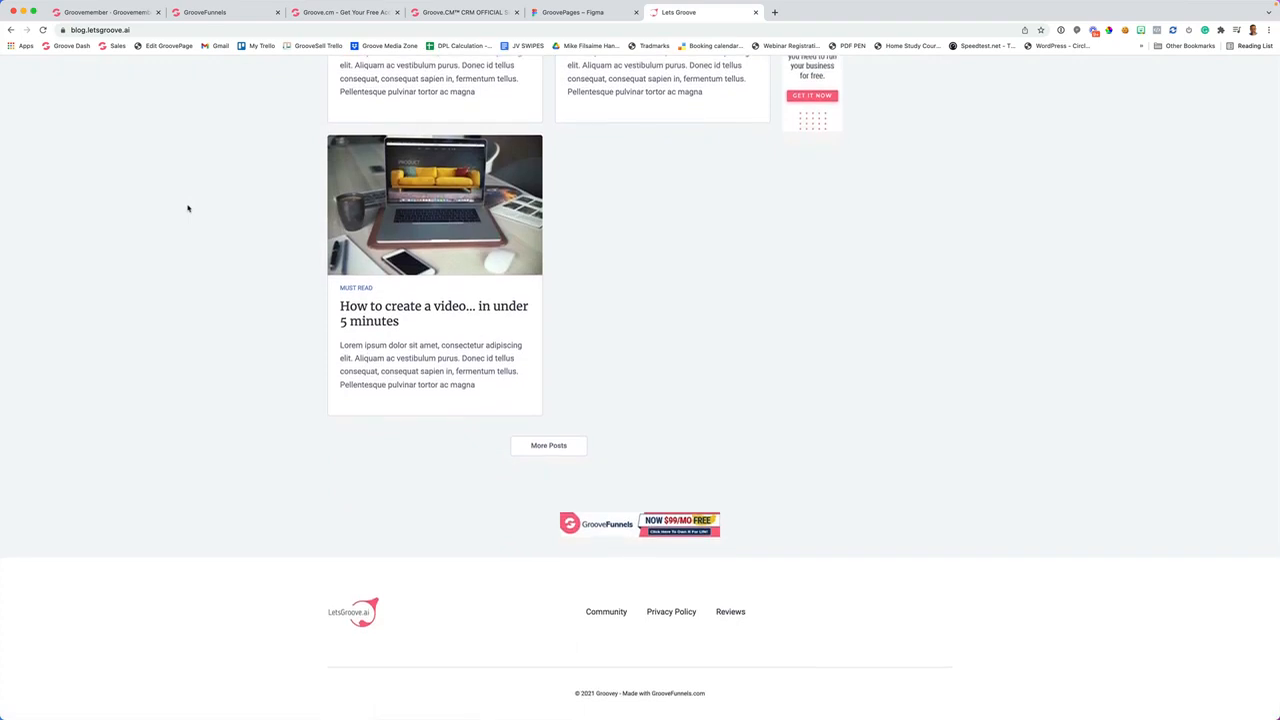
pyautogui.scroll(10, 187, 208)
pyautogui.scroll(5, 187, 208)
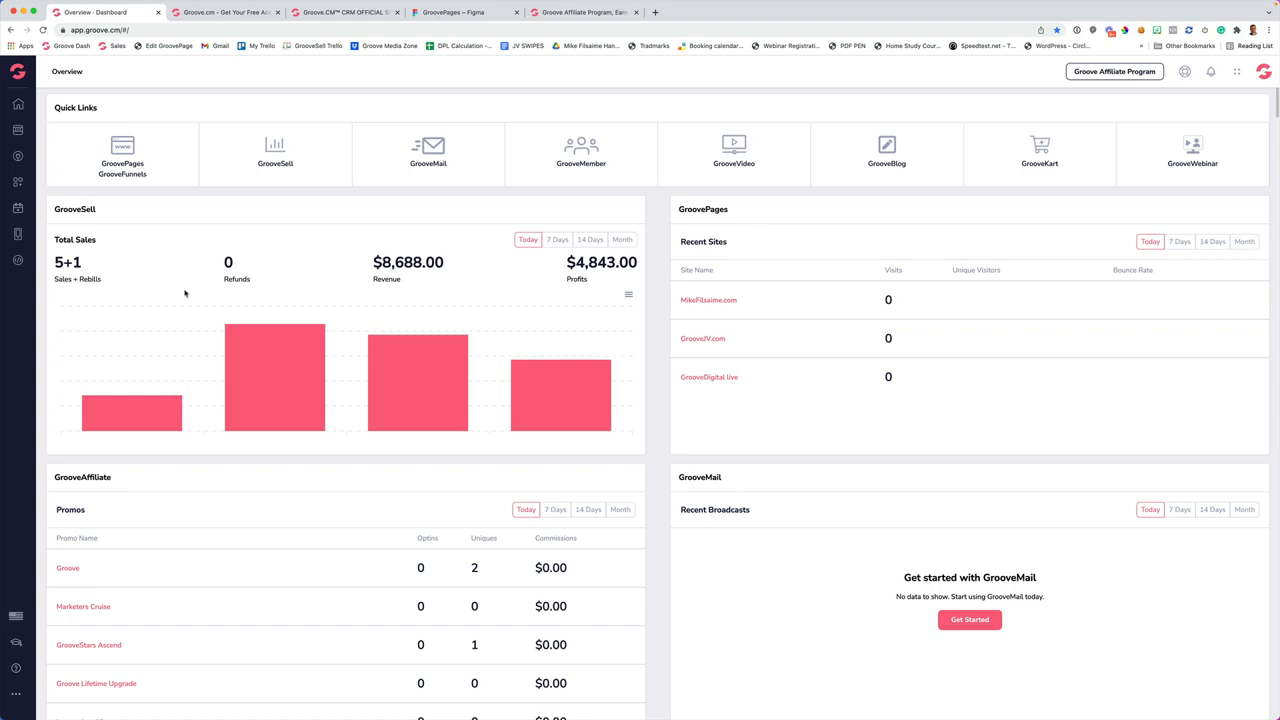
pyautogui.moveTo(915, 5)
pyautogui.click(979, 8)
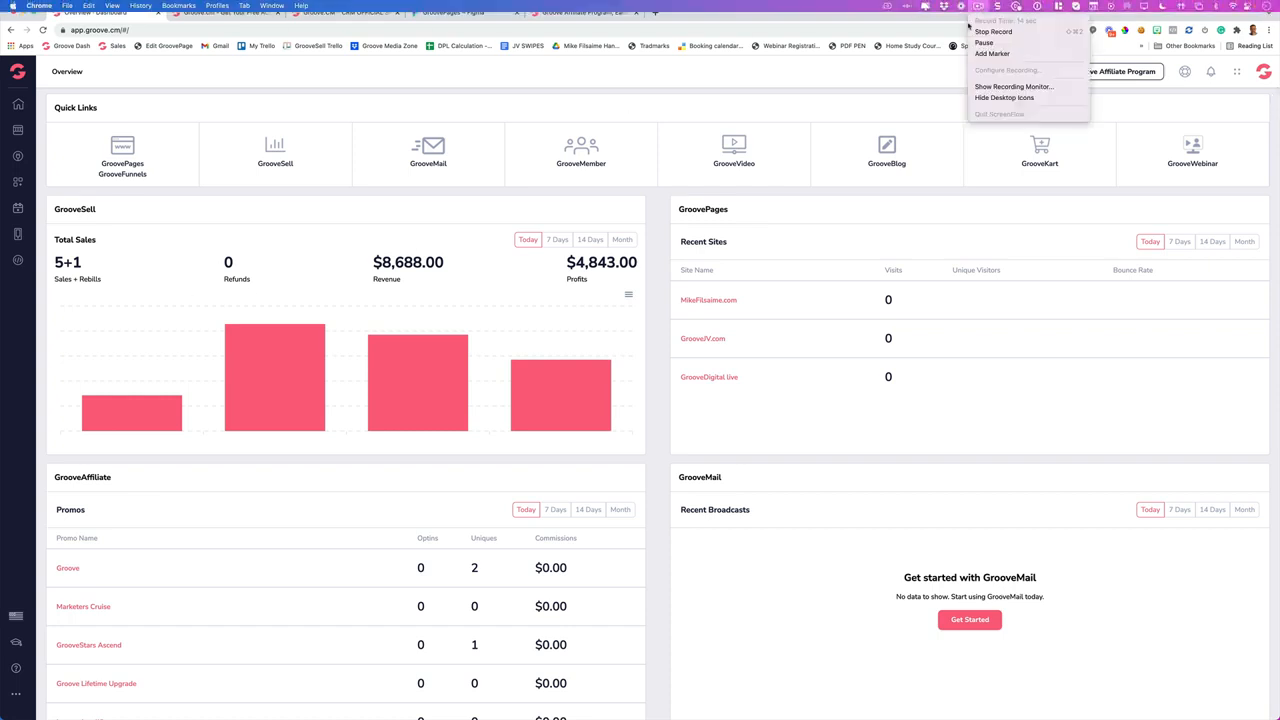
pyautogui.click(992, 31)
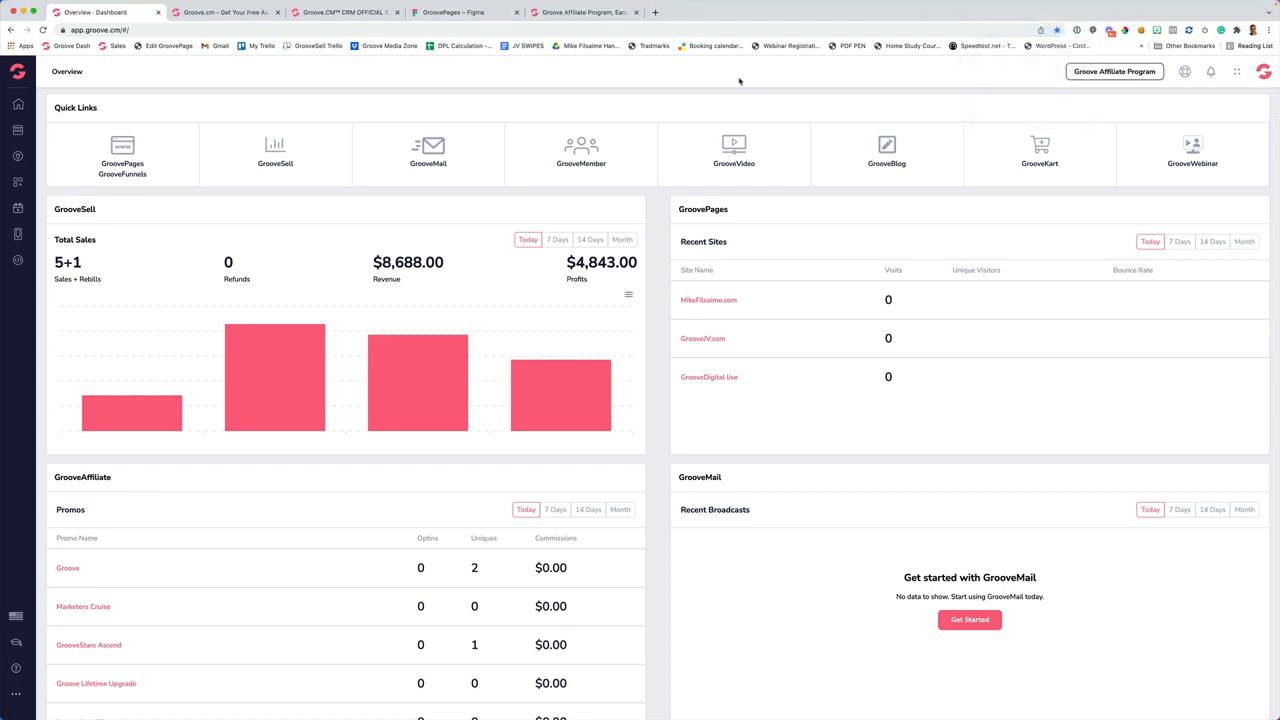
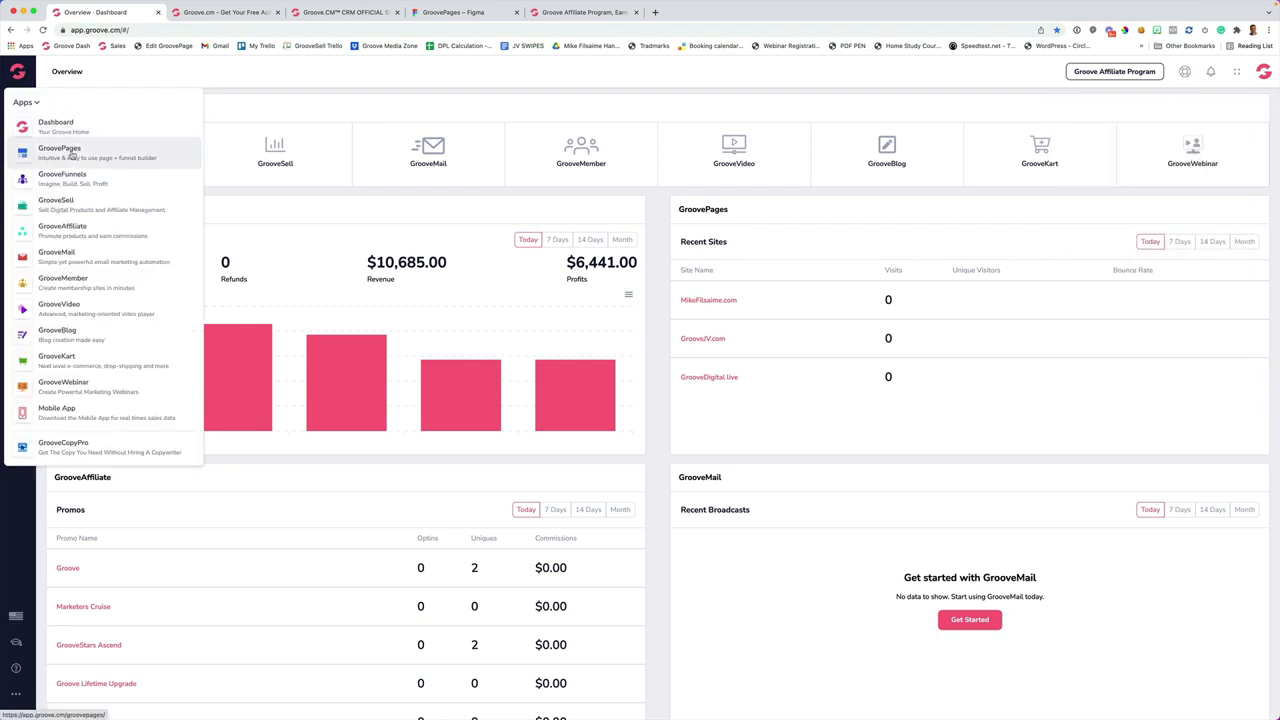
# Open GroovePages from the dashboard and look through the whole list of existing sites
pyautogui.click(64, 150)
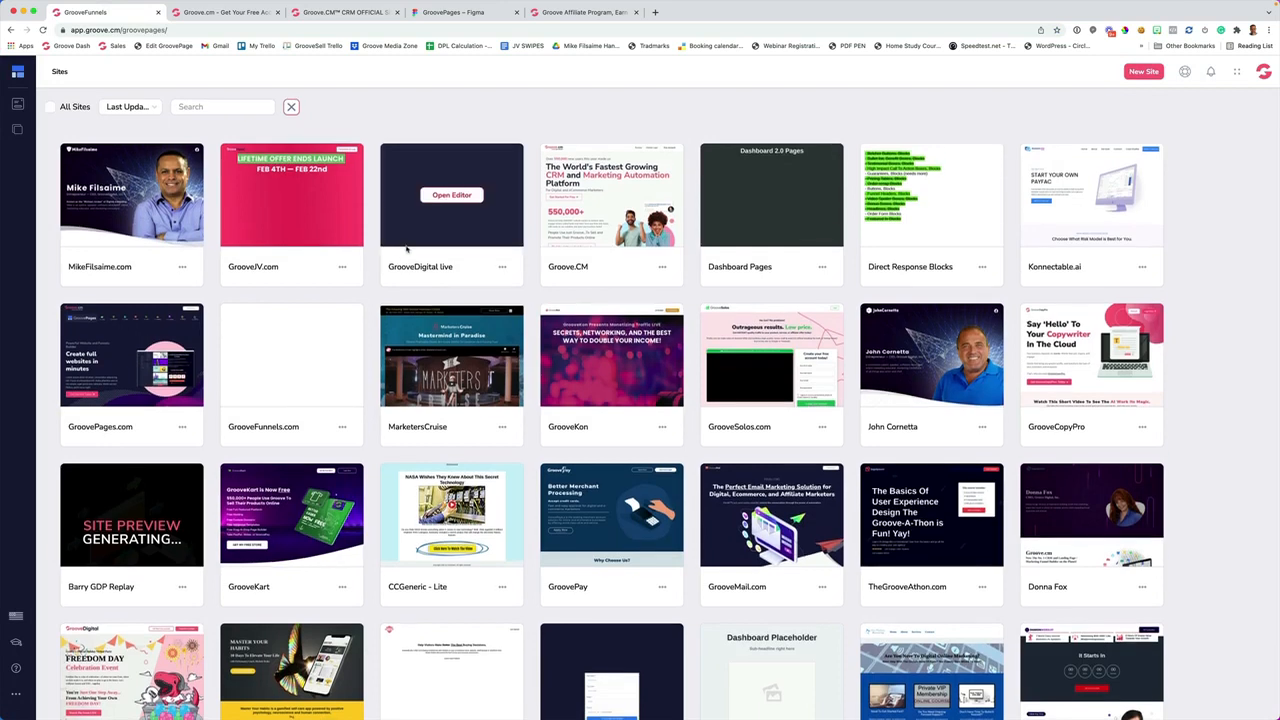
pyautogui.scroll(-3, 403, 249)
pyautogui.scroll(-5, 407, 249)
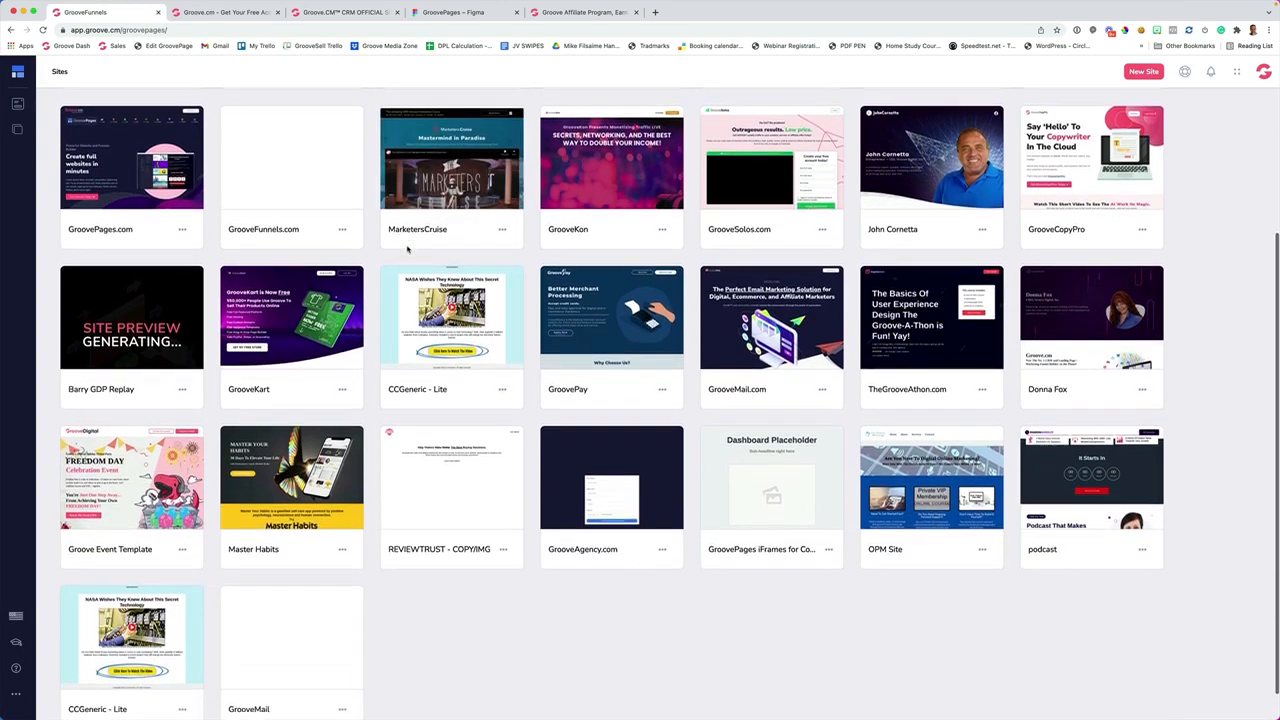
pyautogui.scroll(-9, 407, 251)
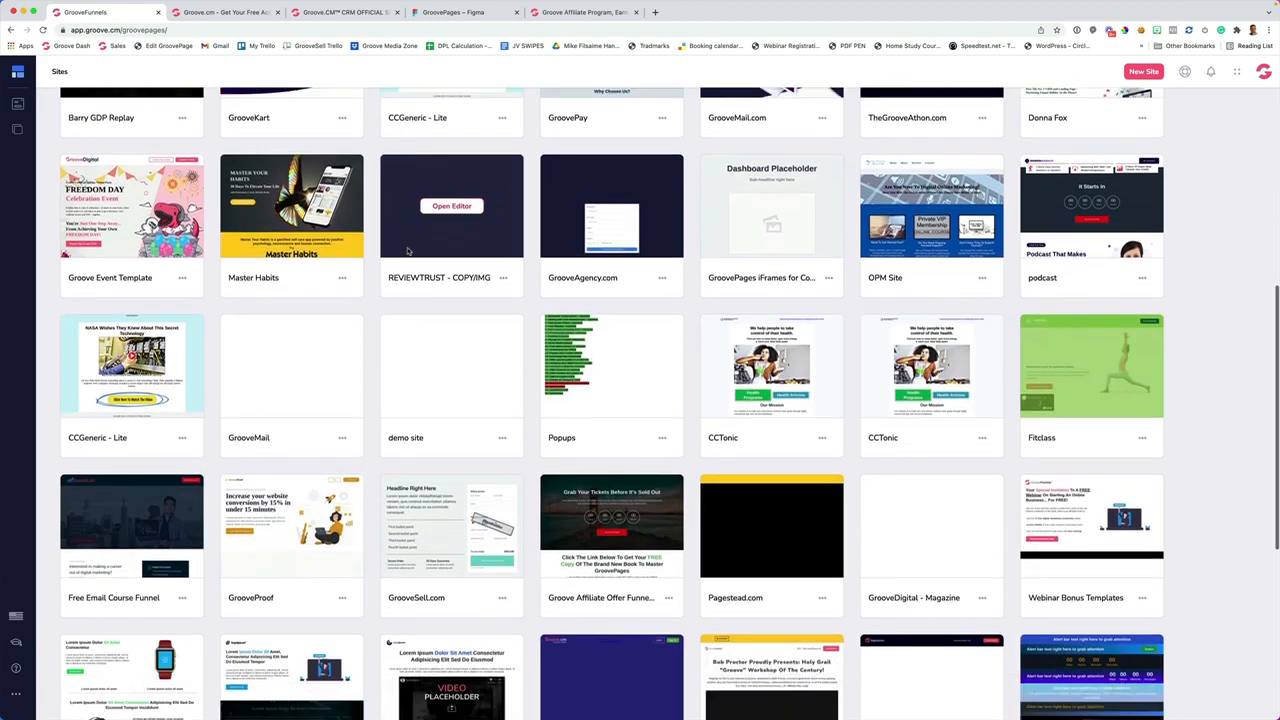
pyautogui.scroll(-6, 410, 258)
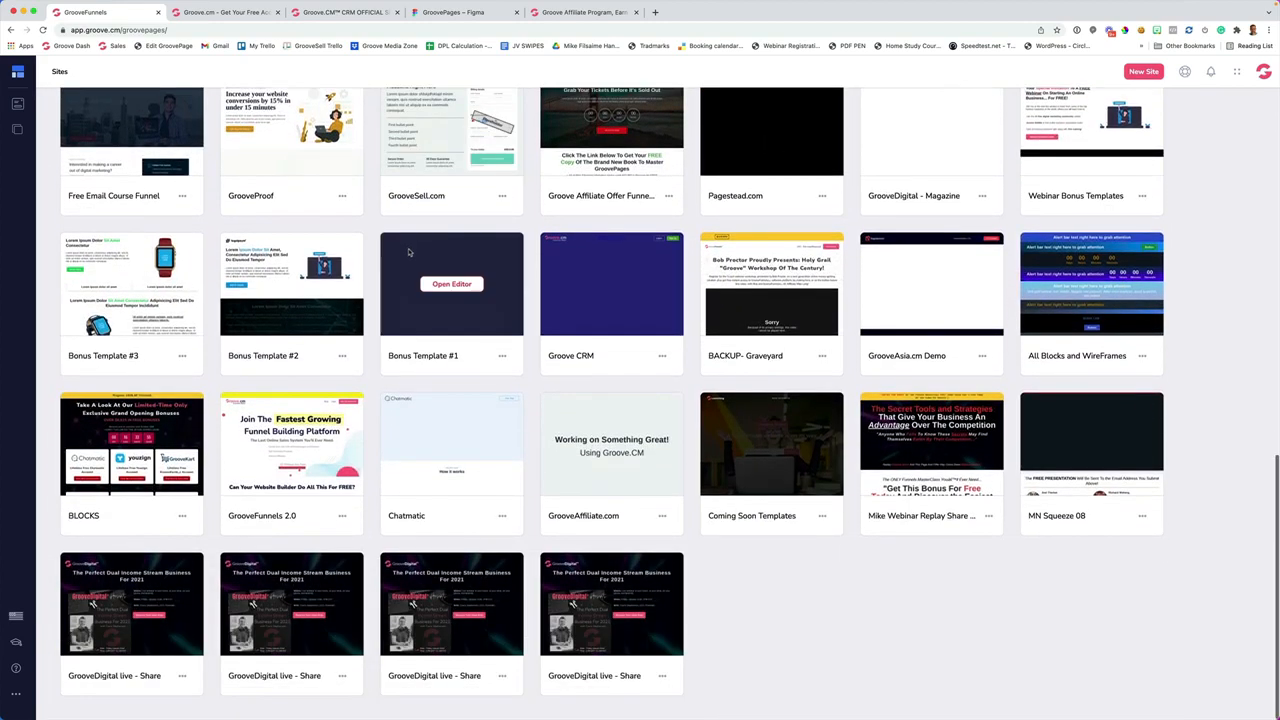
pyautogui.scroll(-8, 493, 313)
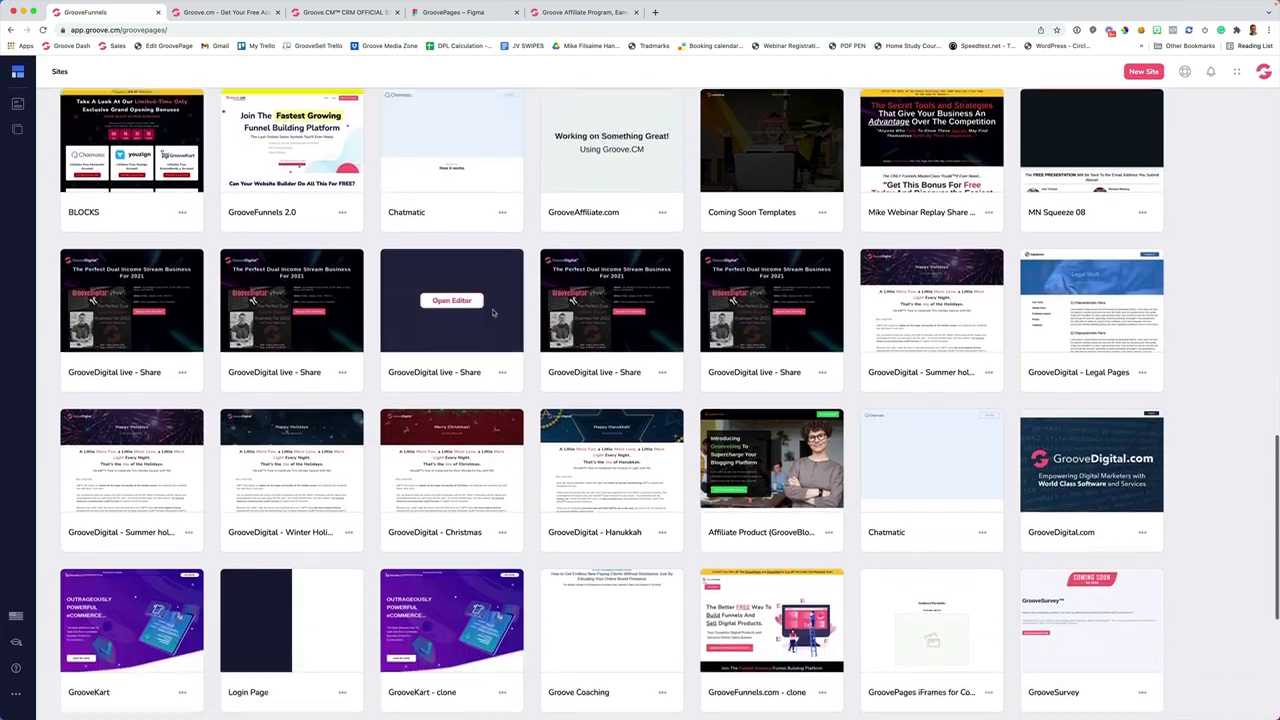
pyautogui.scroll(20, 491, 313)
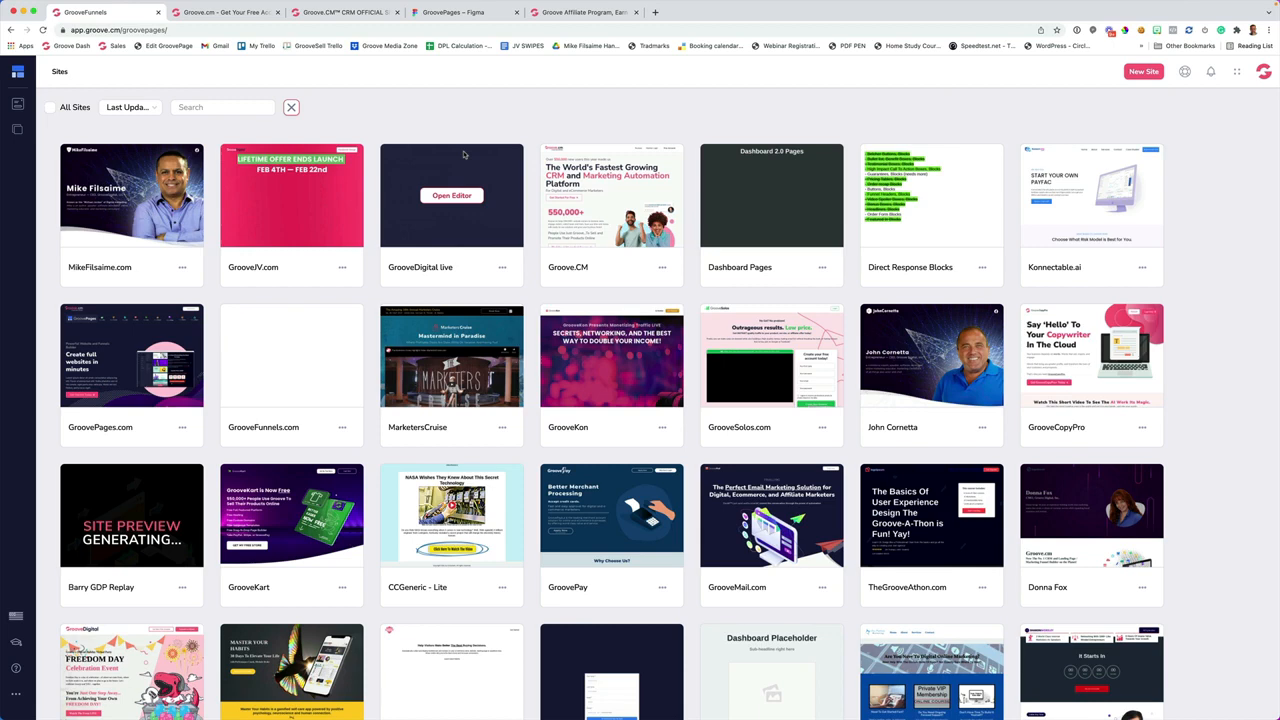
# Open mikefilsaime.com in a new browser tab and look through its home page
pyautogui.click(655, 13)
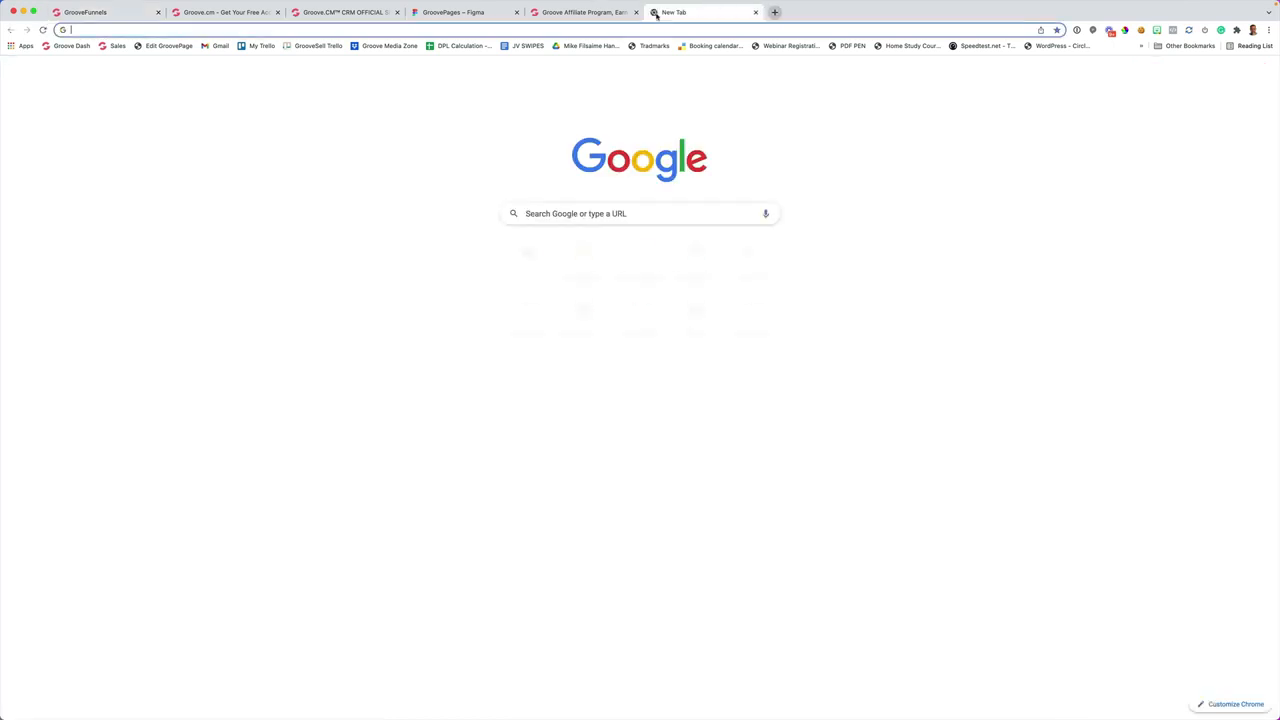
pyautogui.write('mike')
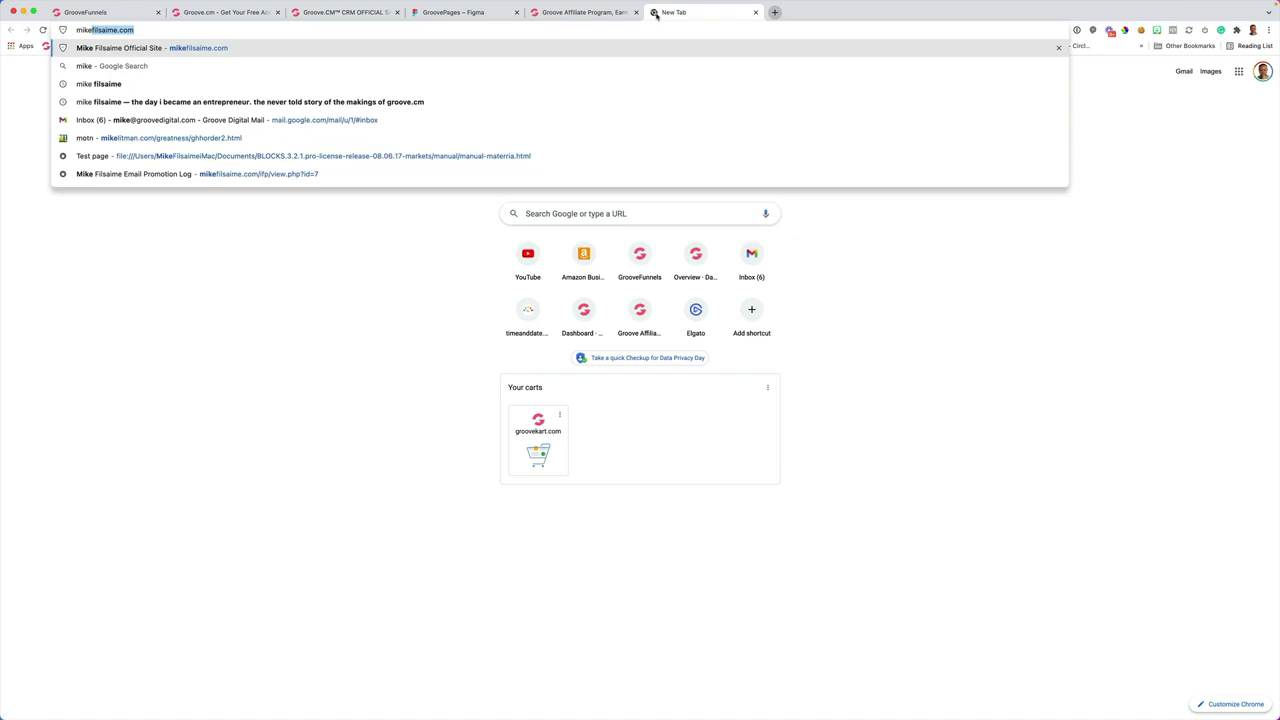
pyautogui.press('Return')
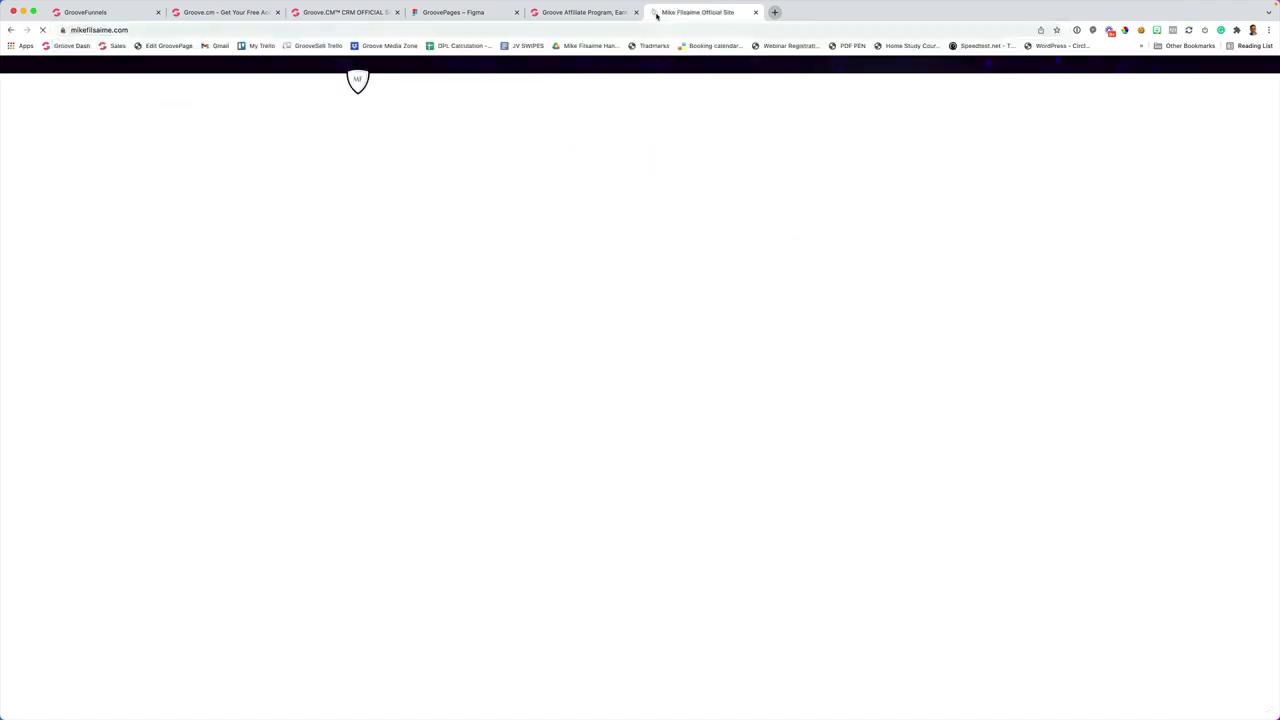
pyautogui.scroll(-5, 250, 141)
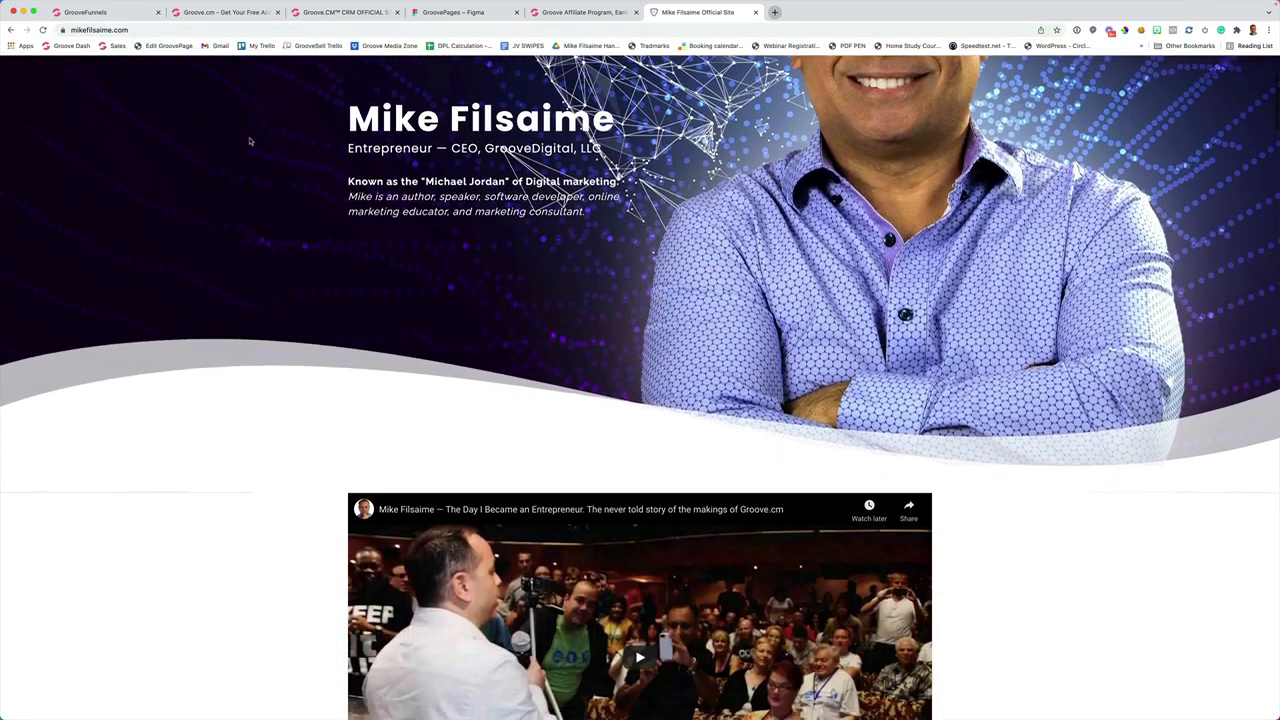
pyautogui.scroll(-10, 250, 141)
pyautogui.scroll(-18, 255, 143)
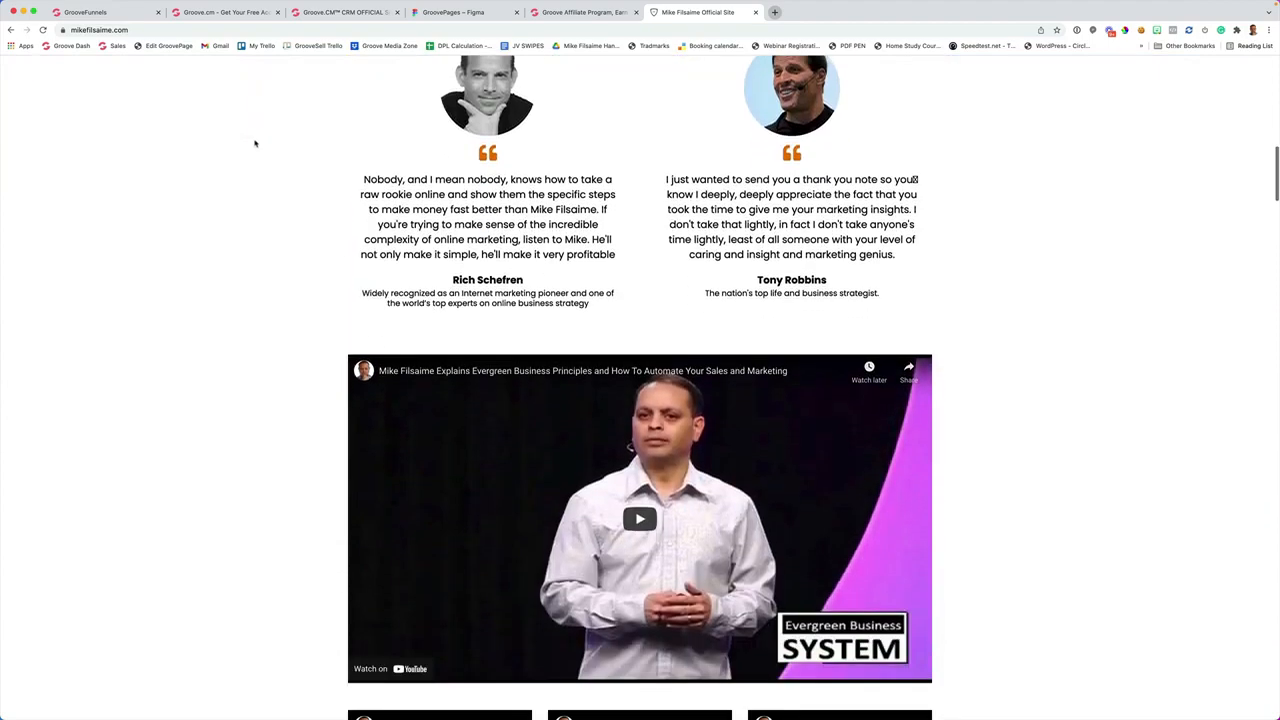
# Look through the rest of the mikefilsaime.com home page down to the footer and return to its start
pyautogui.scroll(-14, 255, 145)
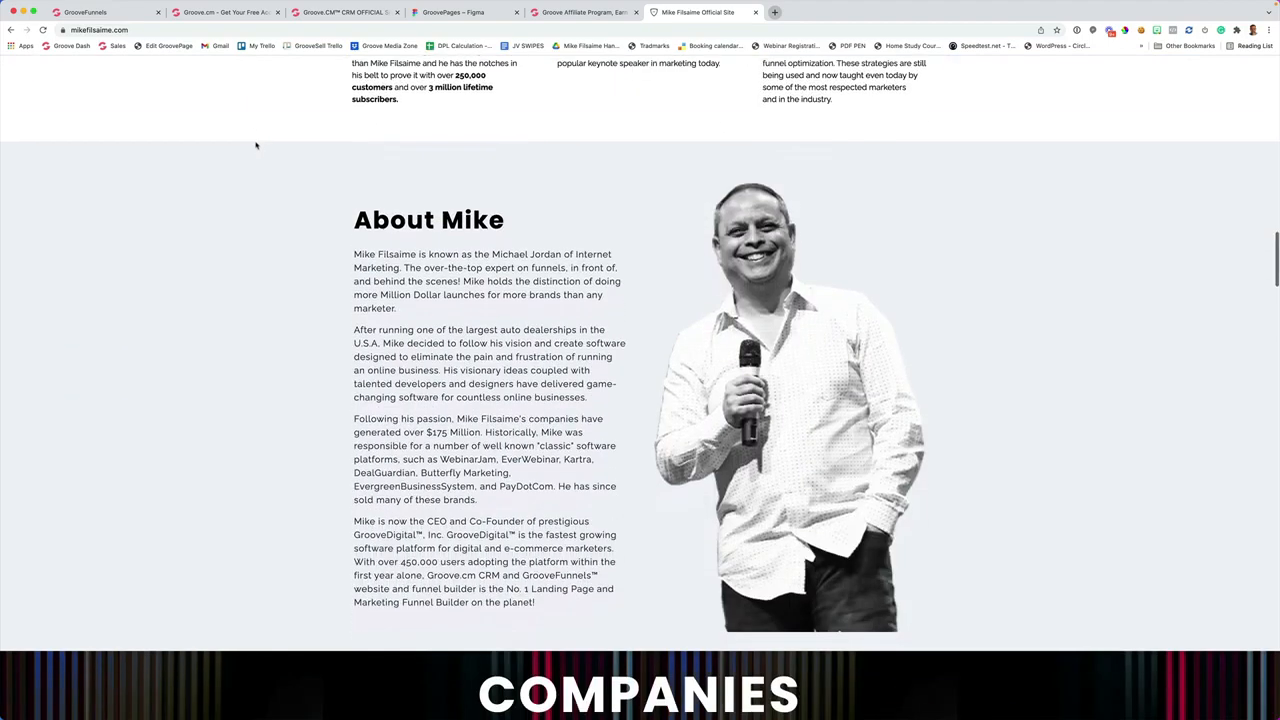
pyautogui.scroll(-8, 255, 147)
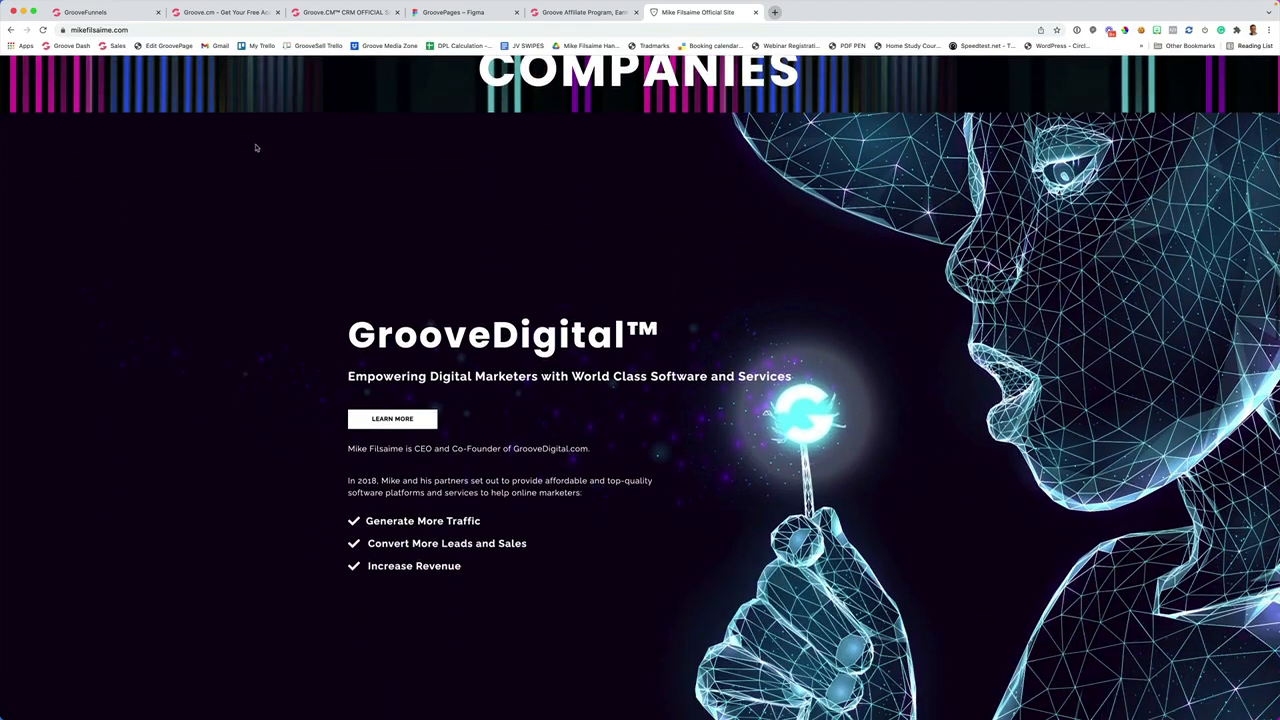
pyautogui.scroll(-10, 255, 148)
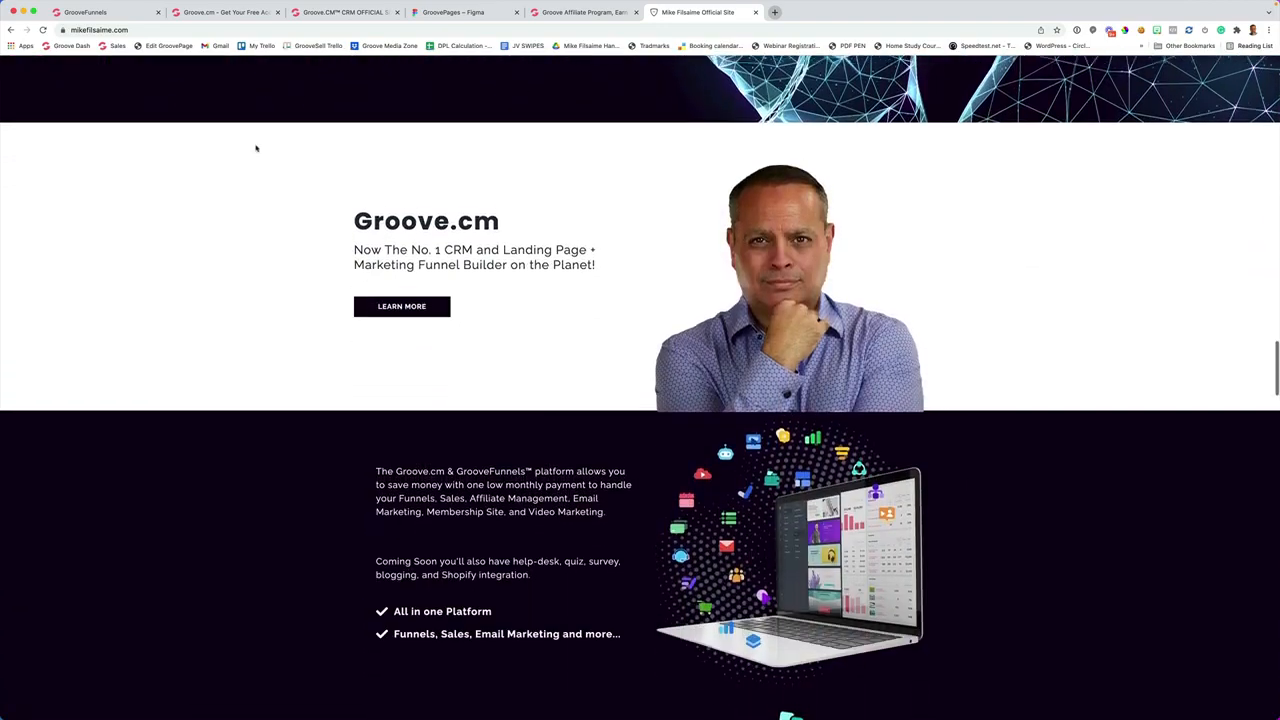
pyautogui.scroll(-10, 255, 148)
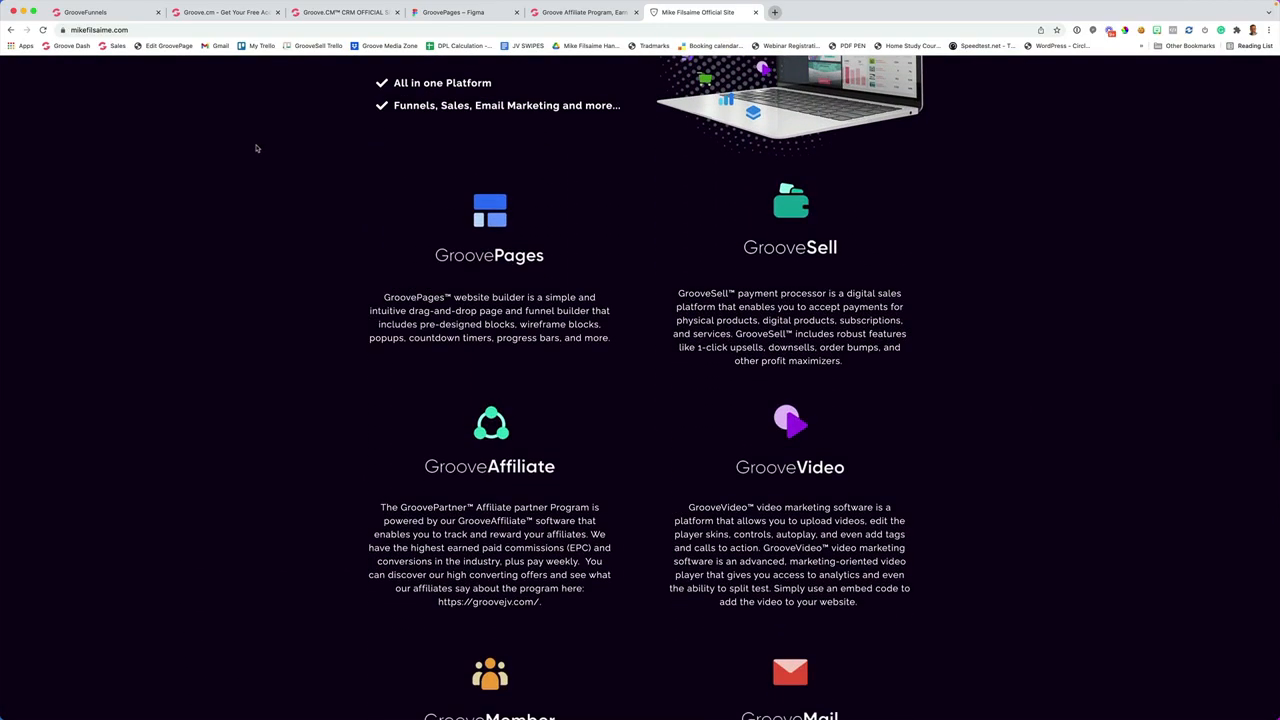
pyautogui.scroll(-18, 258, 150)
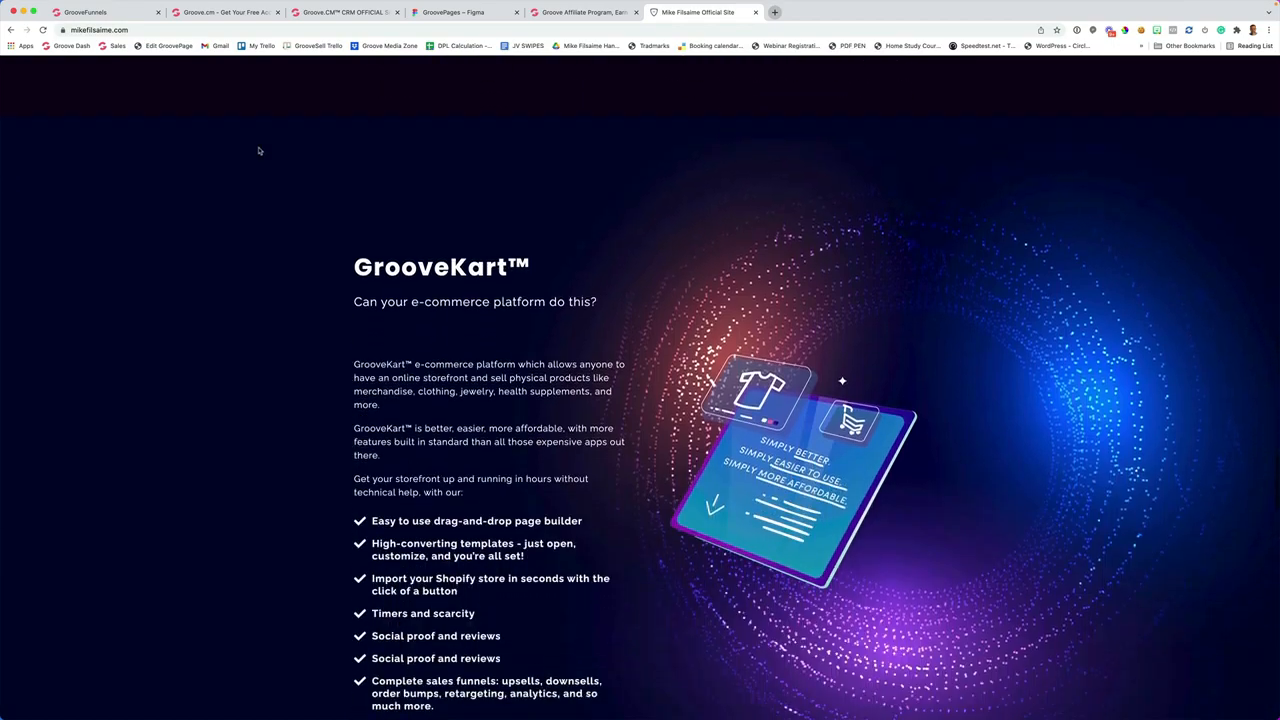
pyautogui.scroll(-17, 259, 153)
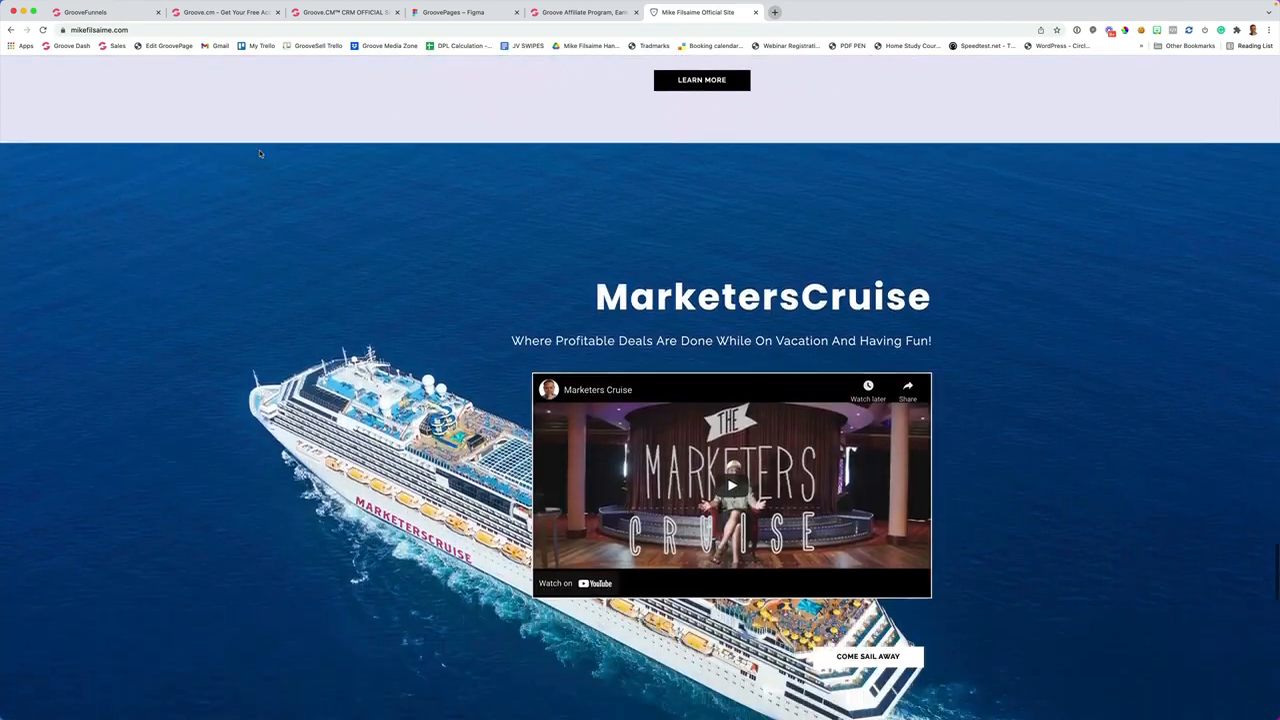
pyautogui.scroll(-8, 259, 153)
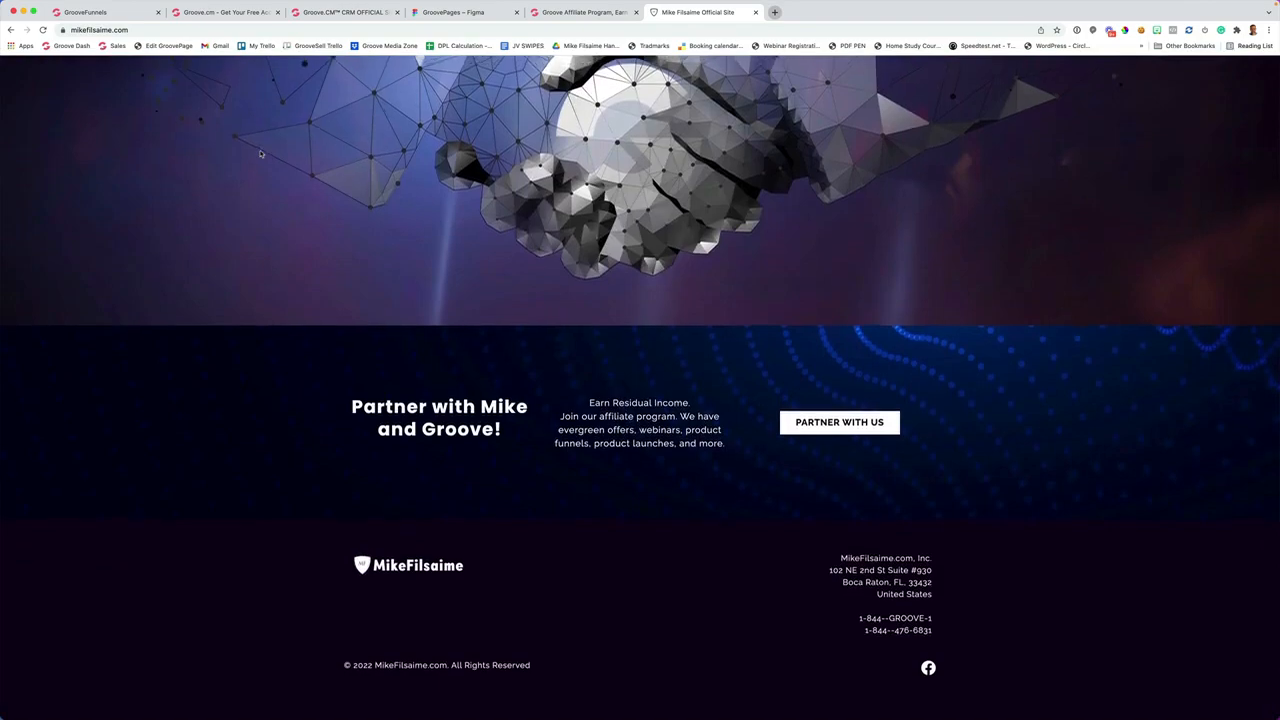
pyautogui.scroll(20, 351, 182)
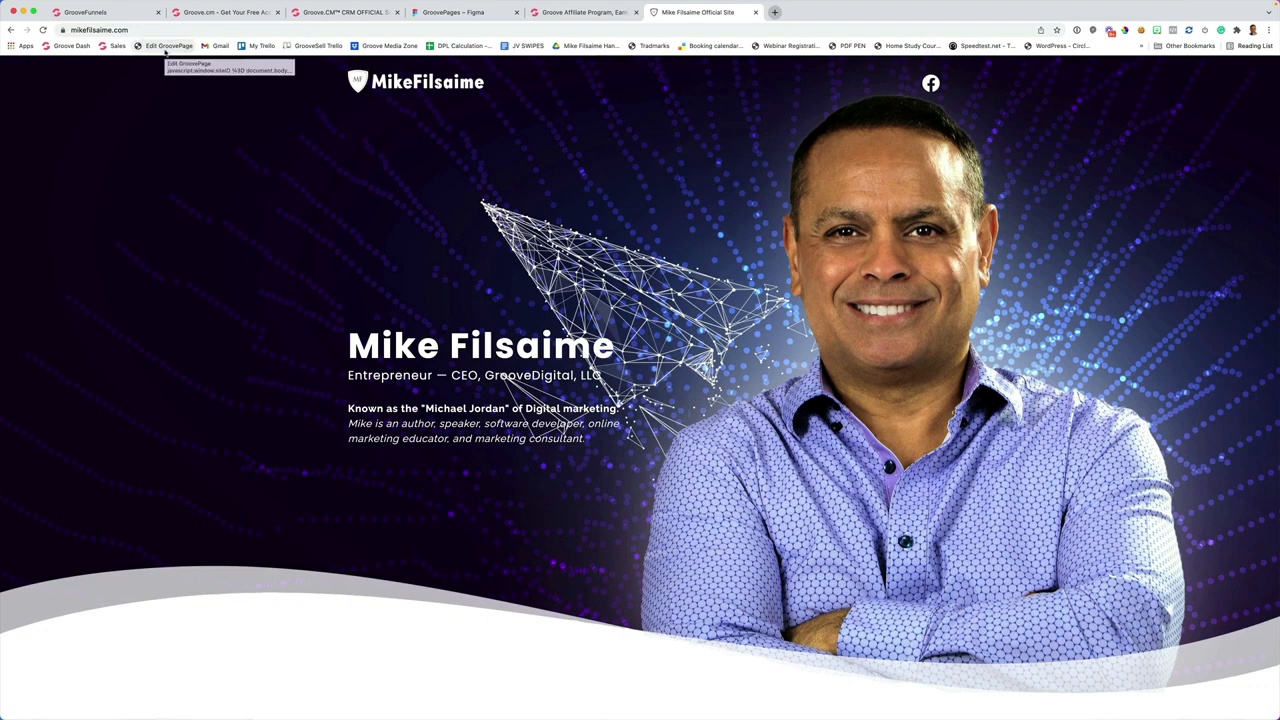
# Open the live page in the GroovePages builder and add "!" to the end of the hero name heading
pyautogui.click(166, 52)
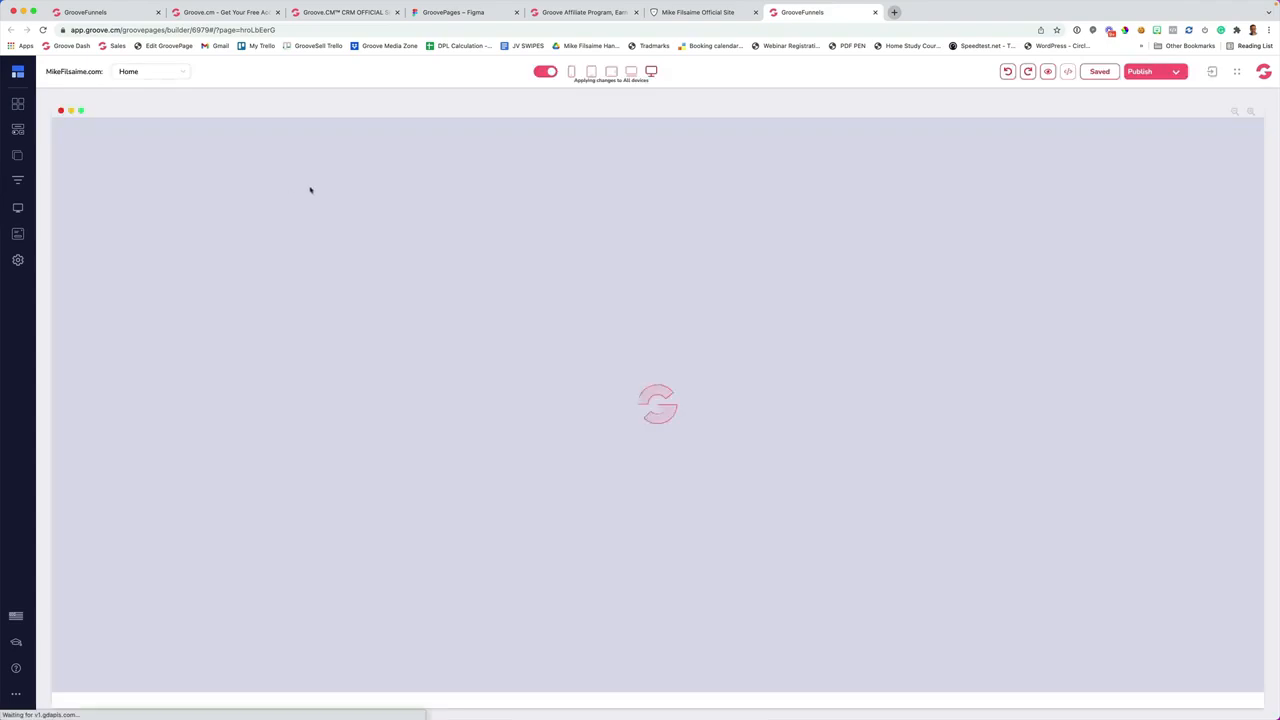
pyautogui.scroll(-1, 265, 201)
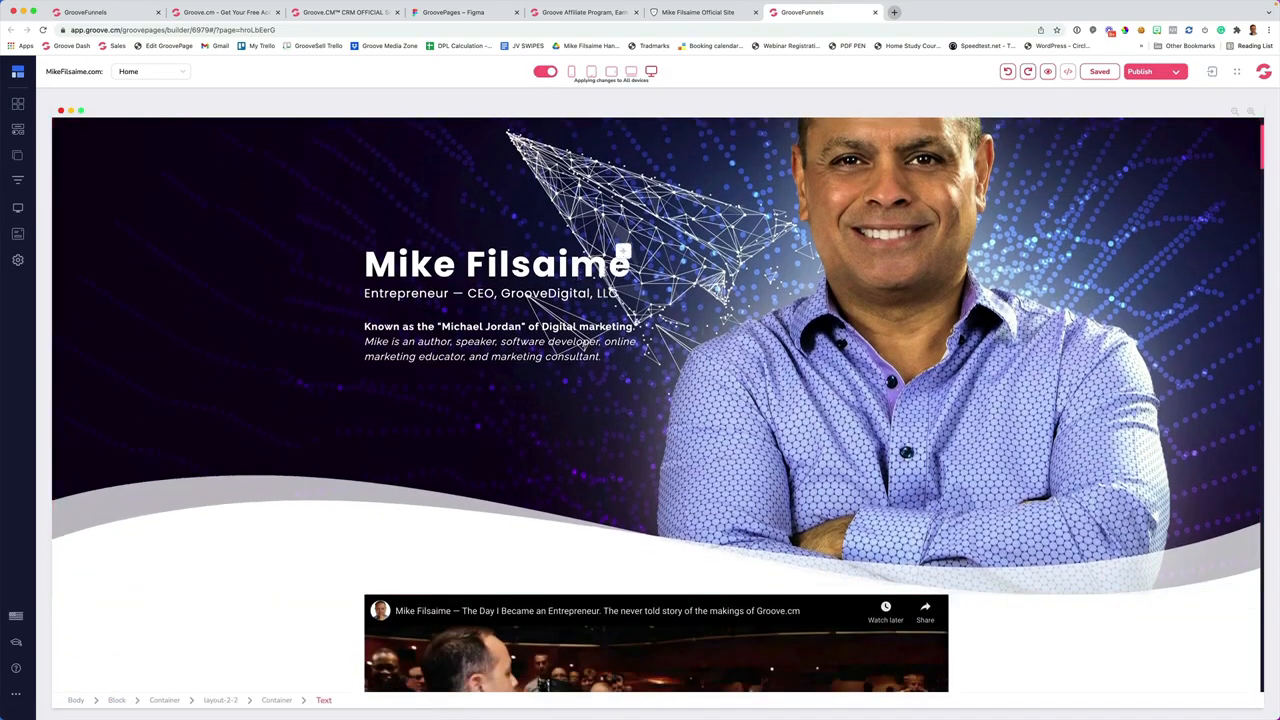
pyautogui.click(584, 272)
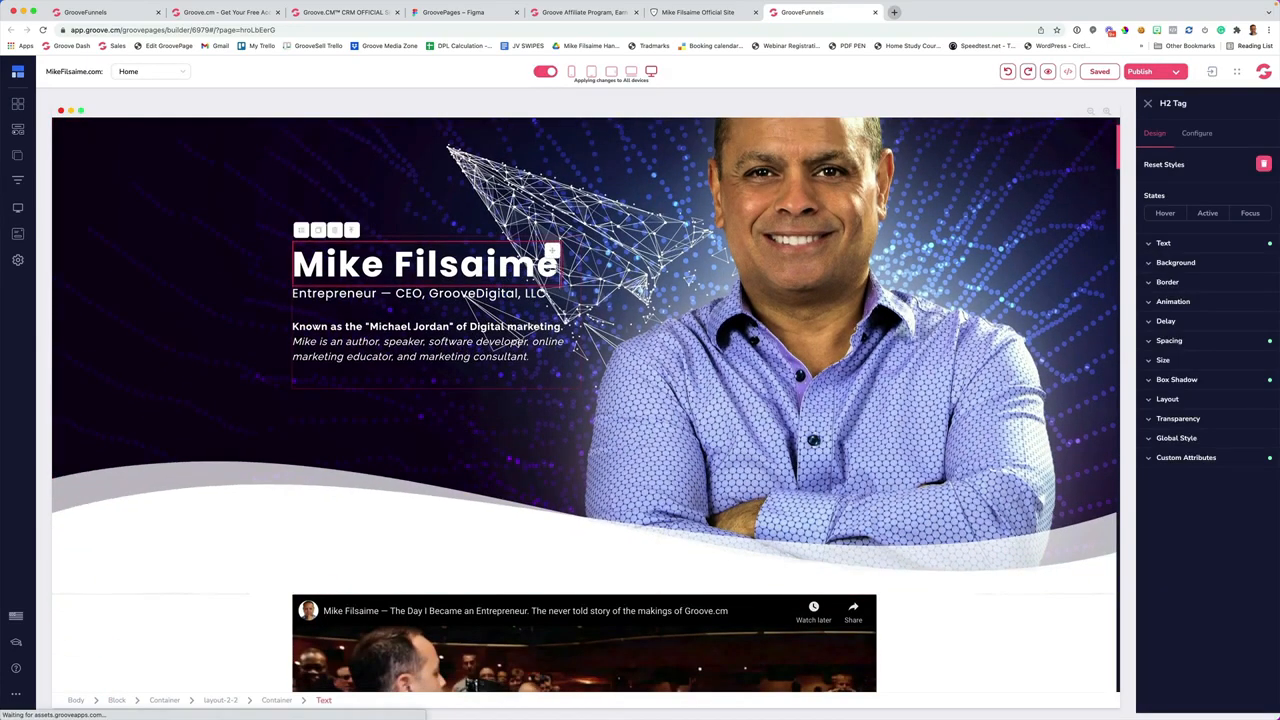
pyautogui.write('!')
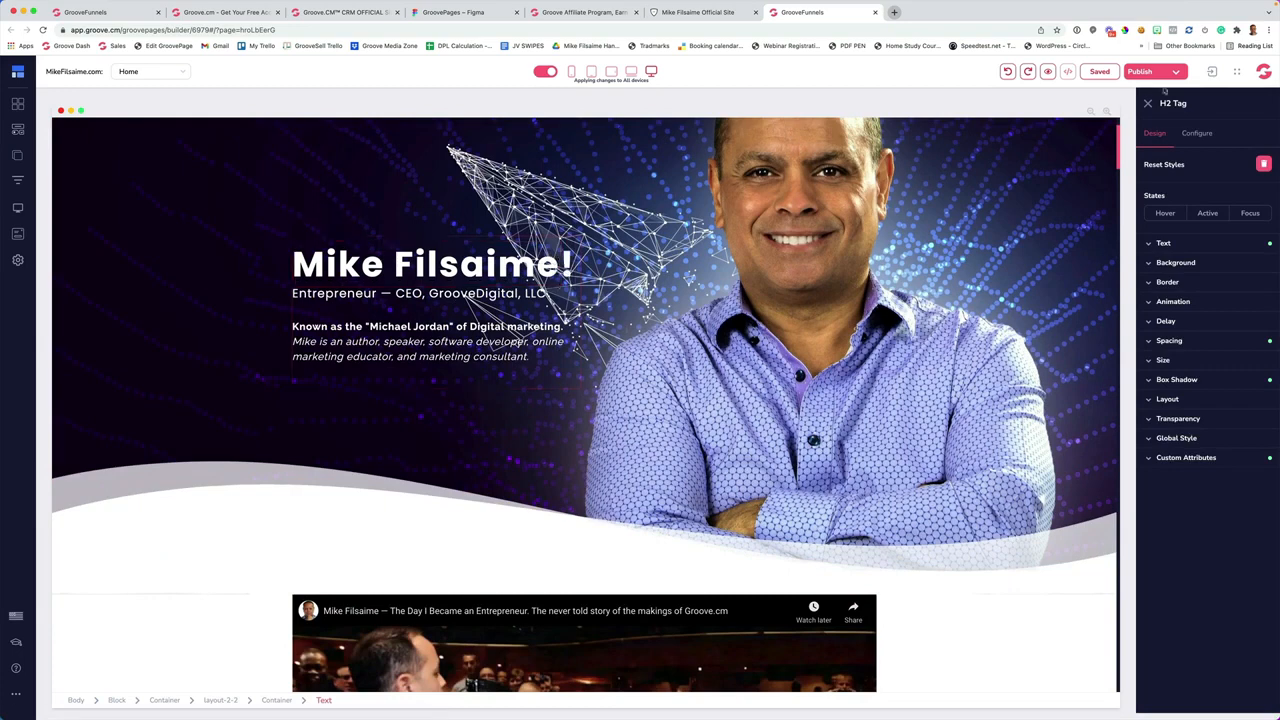
# Publish only the current page to mikefilsaime.com and reload the live site to check the edited heading
pyautogui.click(1160, 74)
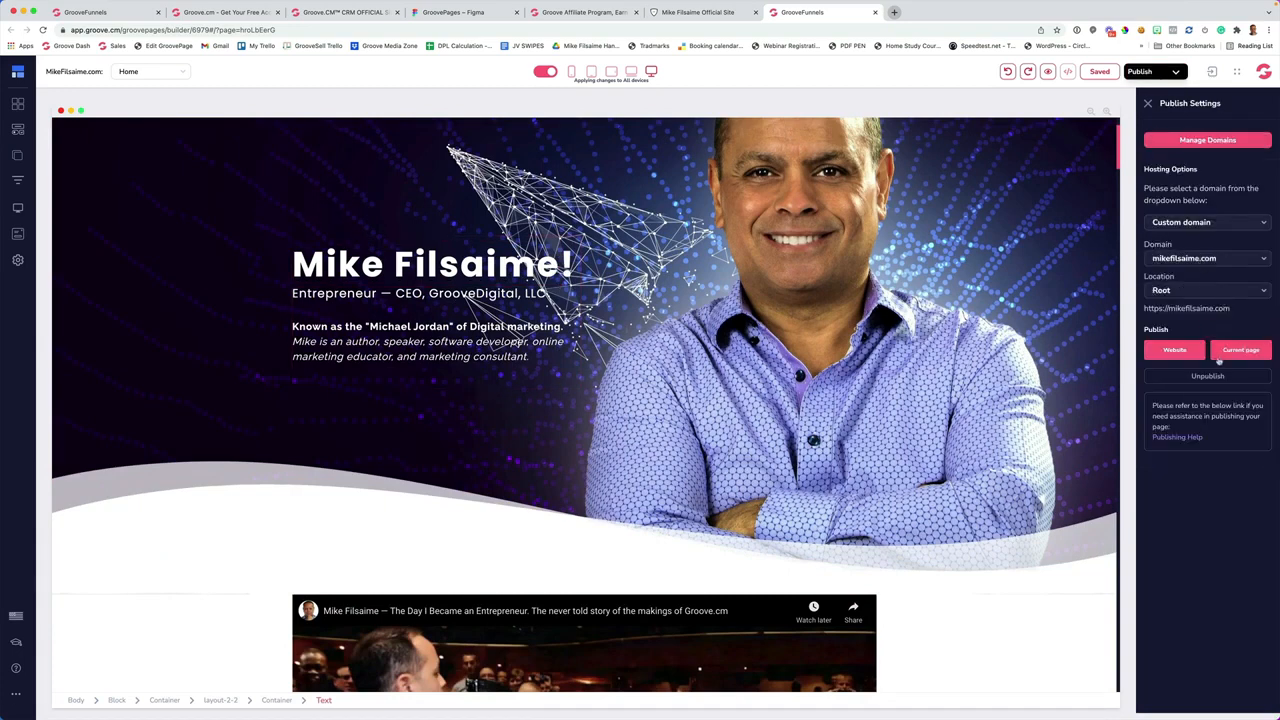
pyautogui.click(1219, 351)
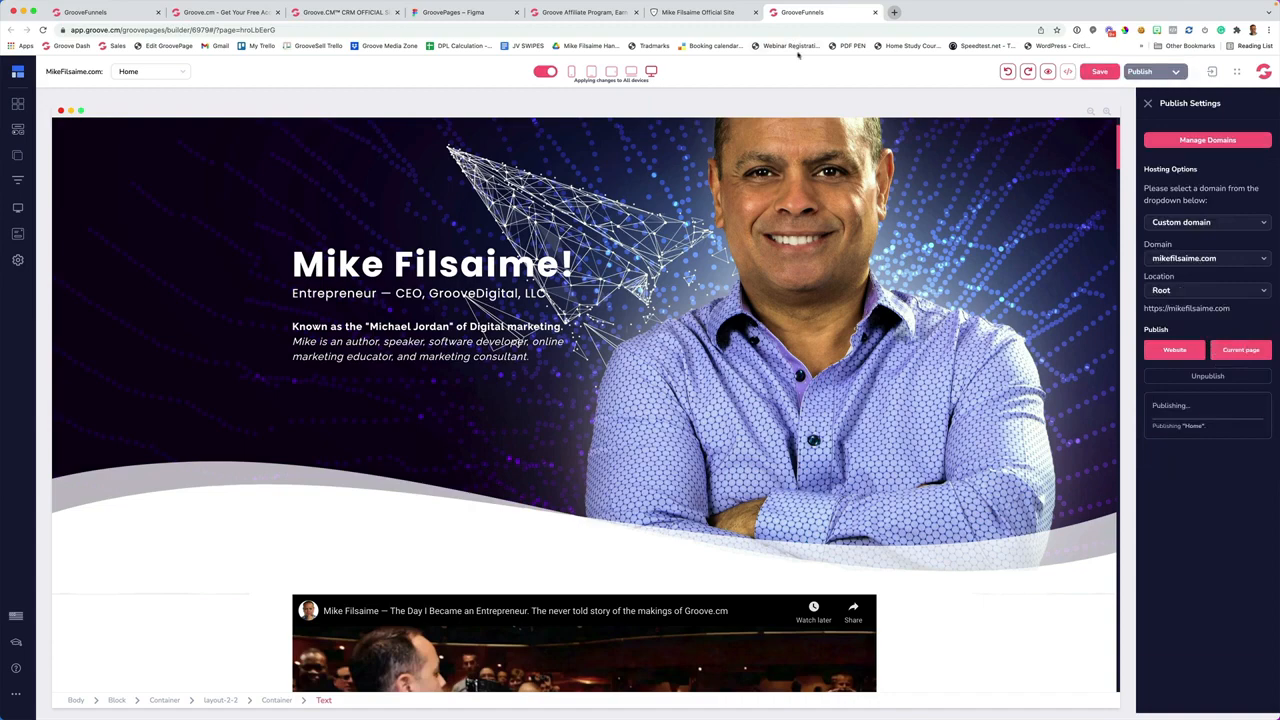
pyautogui.click(685, 12)
pyautogui.press('super+r')
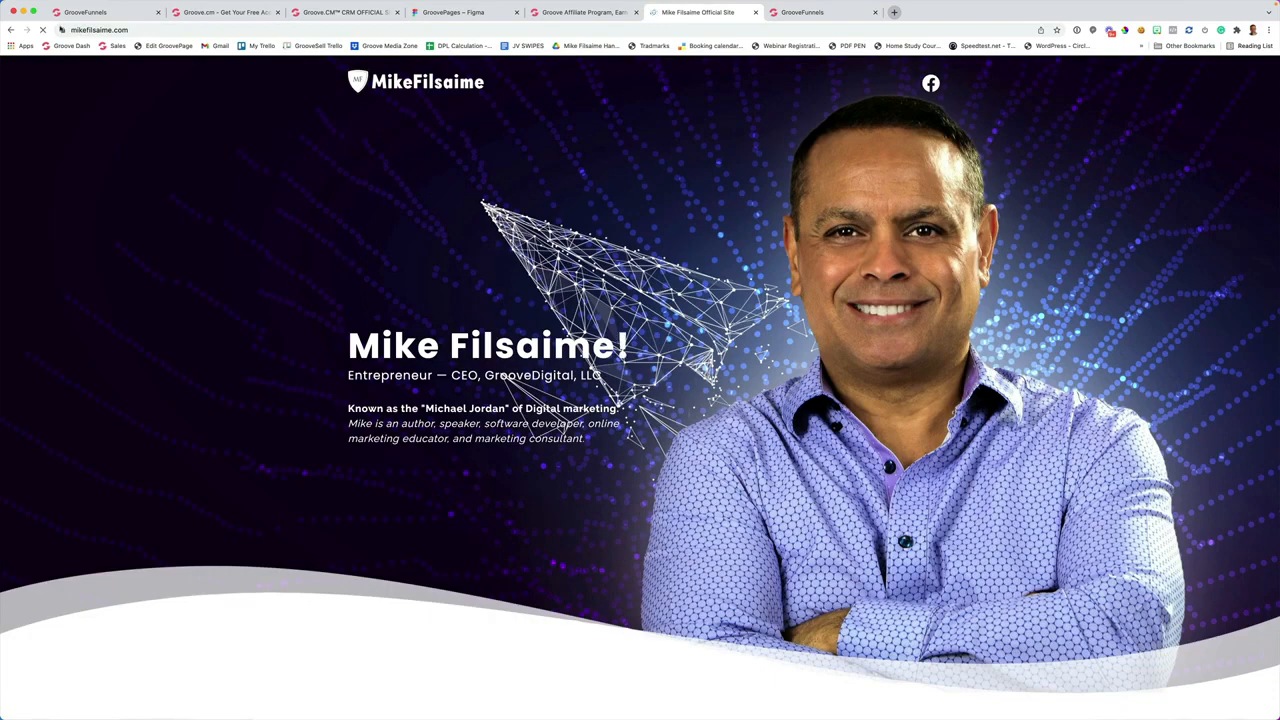
pyautogui.scroll(-1, 674, 110)
pyautogui.scroll(1, 674, 110)
# Undo the heading edit in the builder, republish the current page, and check the live site before closing its tab
pyautogui.click(800, 12)
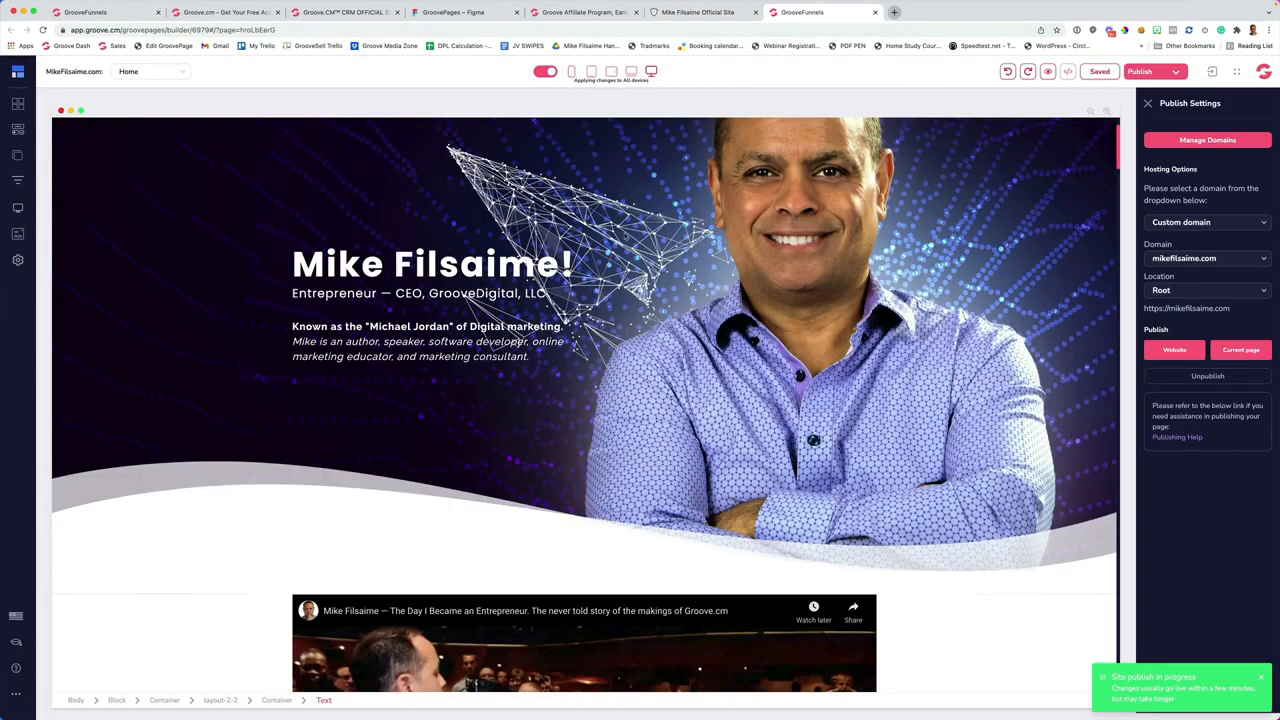
pyautogui.click(1139, 72)
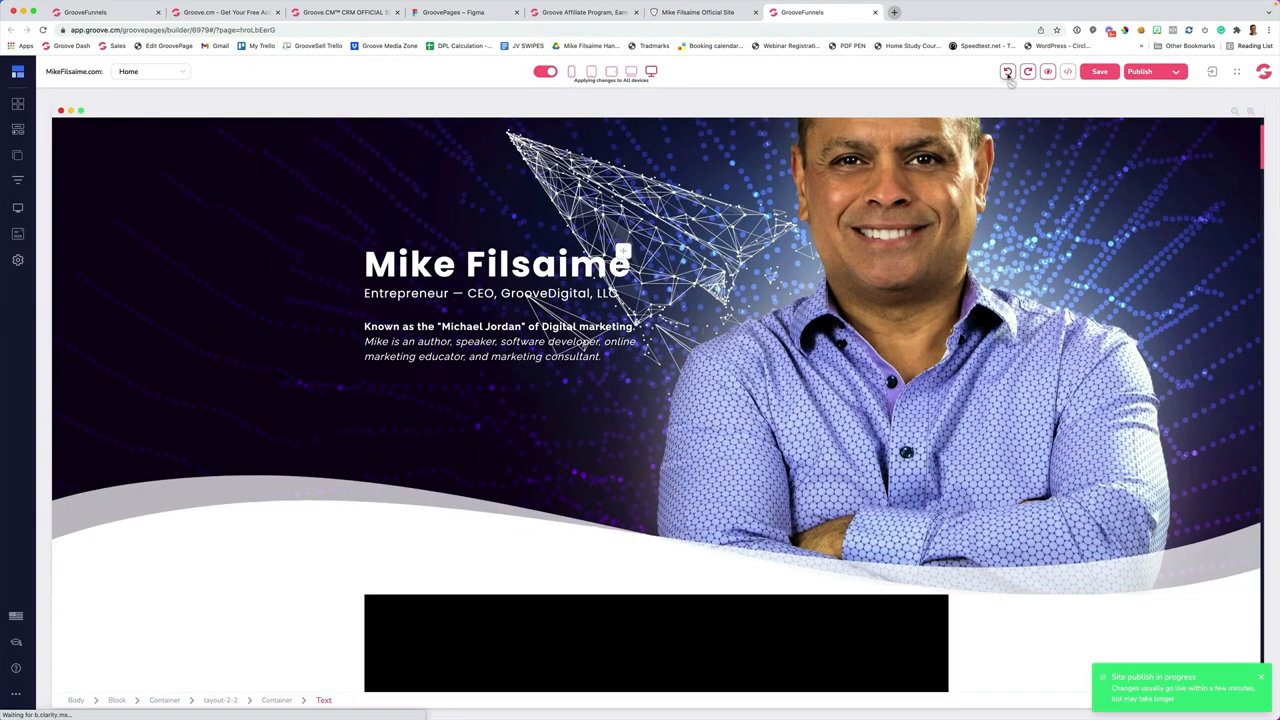
pyautogui.click(1139, 72)
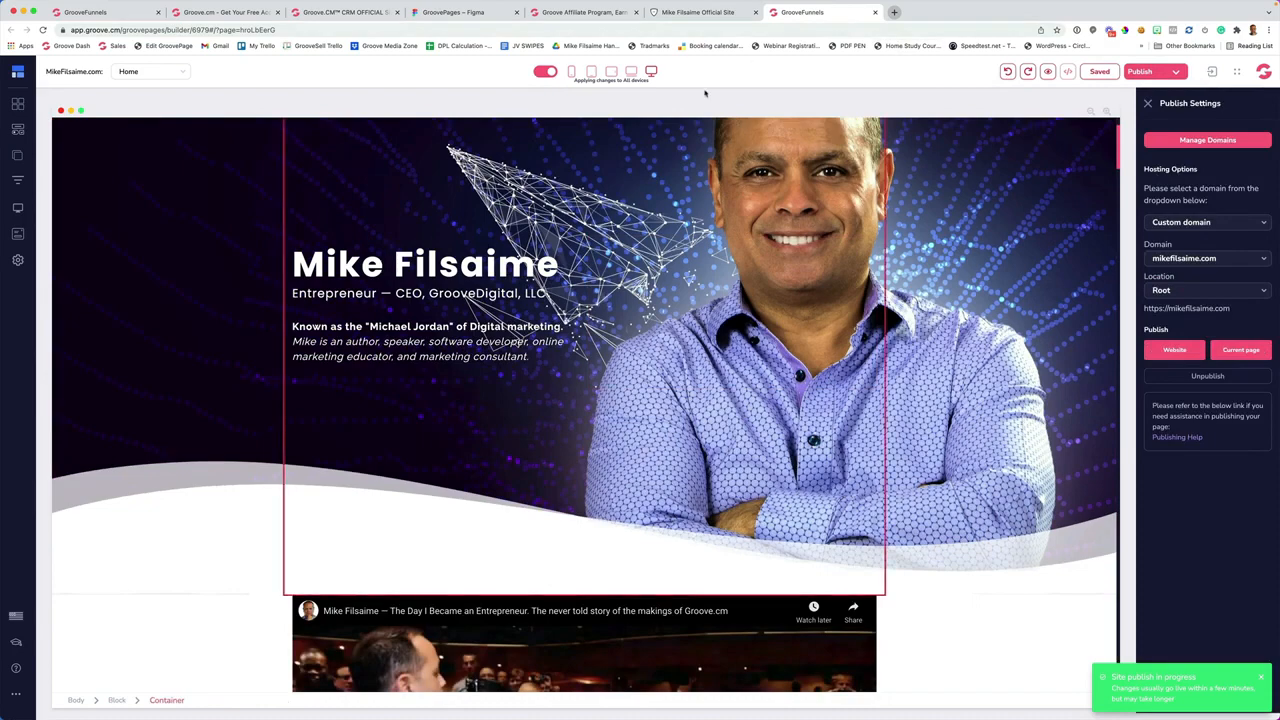
pyautogui.click(691, 12)
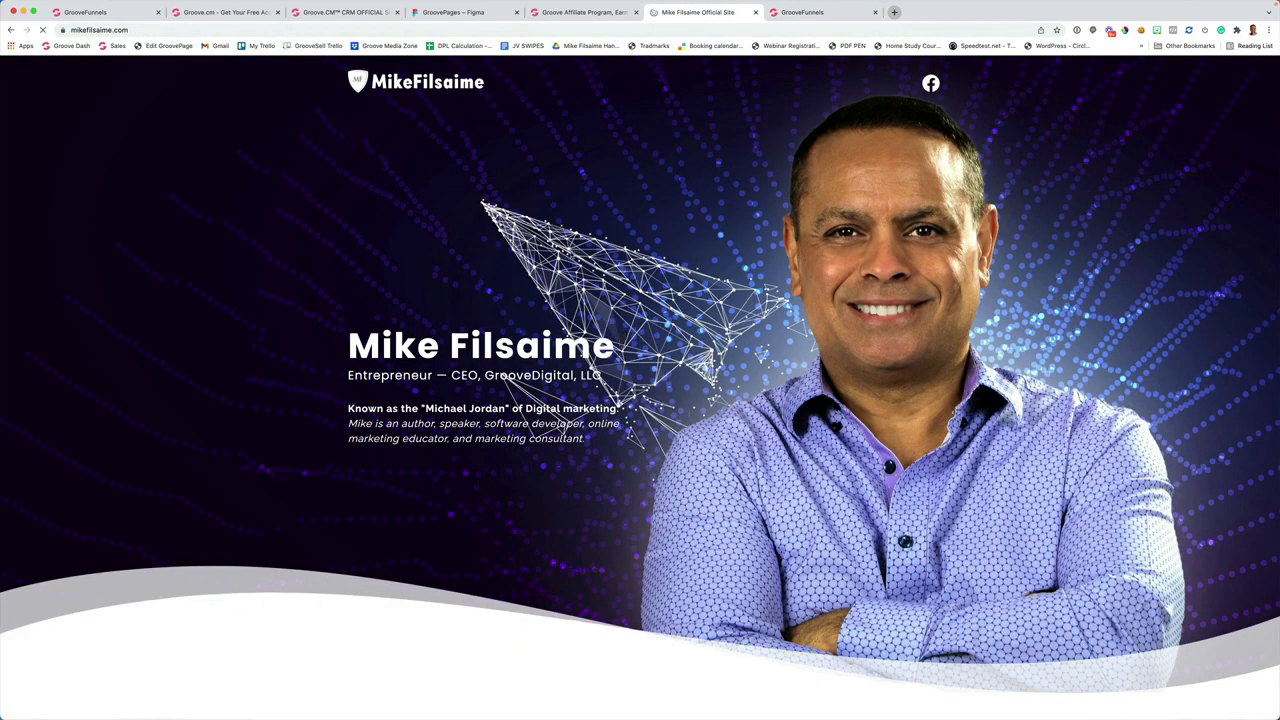
pyautogui.click(756, 13)
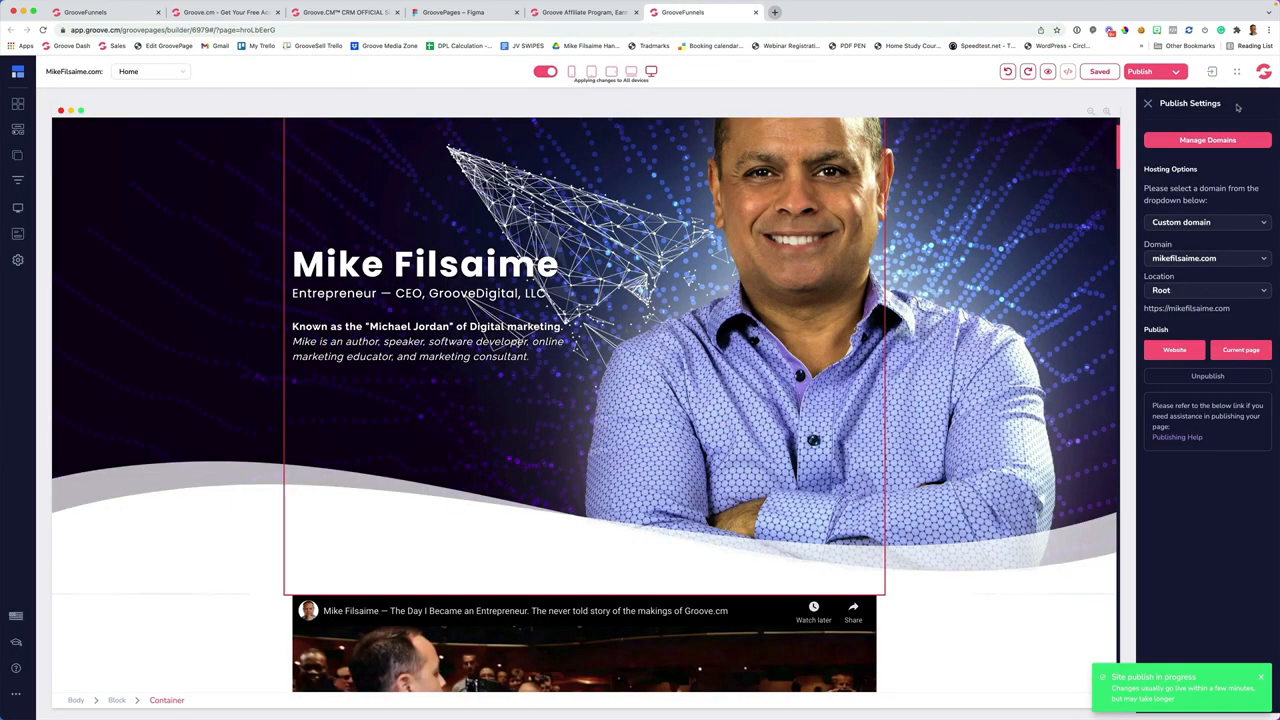
# Exit the builder to the sites list, start a new site, and browse the single-page templates to the Brand Identity Template
pyautogui.click(1211, 72)
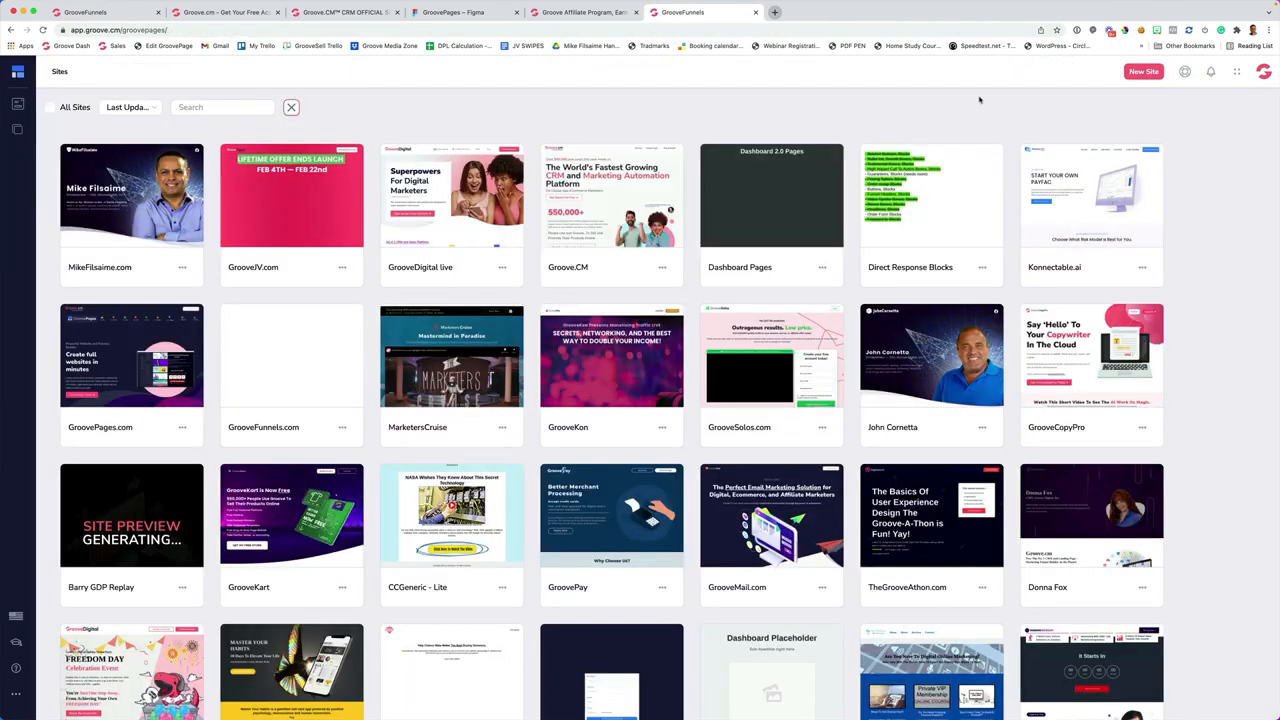
pyautogui.click(1143, 72)
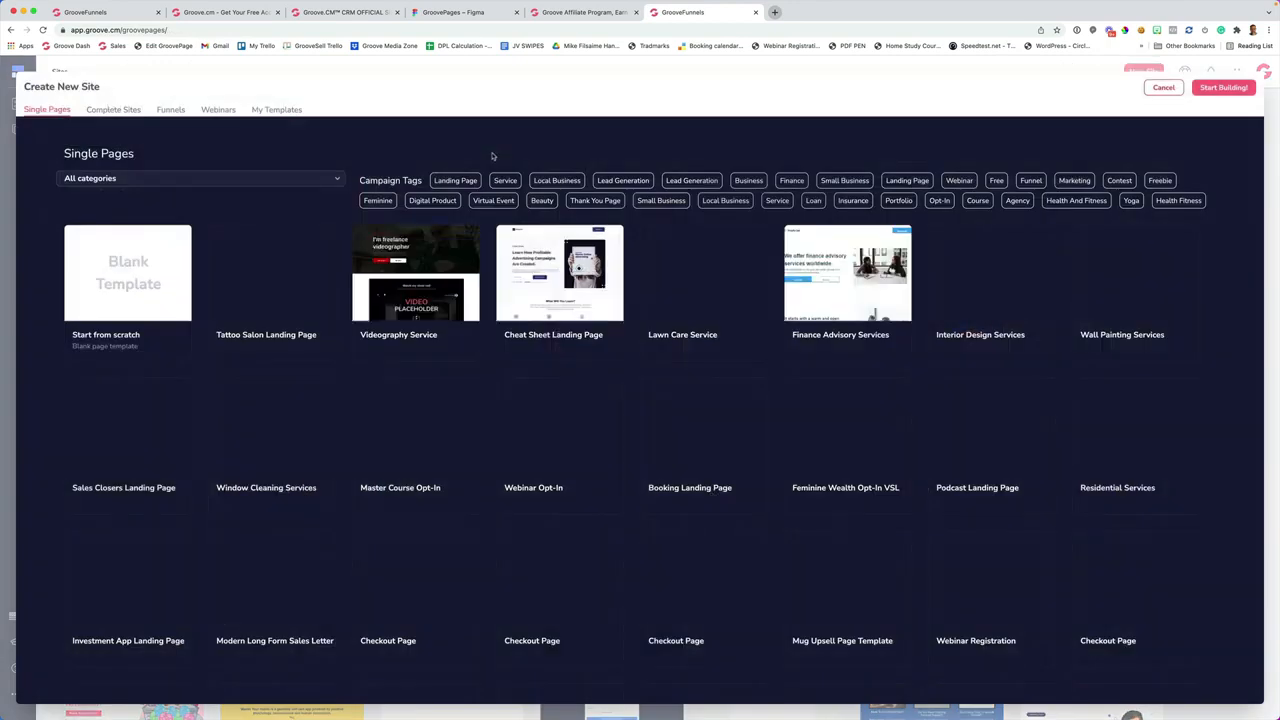
pyautogui.scroll(-1, 522, 152)
pyautogui.scroll(-4, 522, 152)
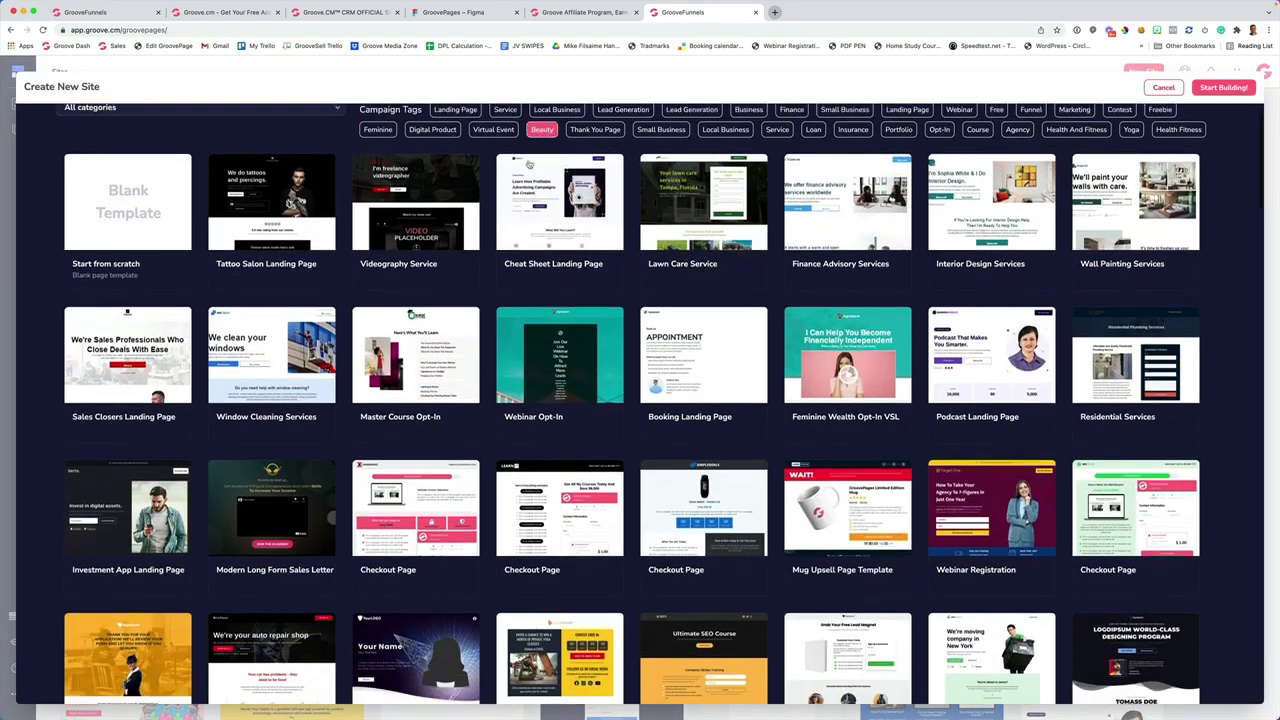
pyautogui.scroll(-3, 540, 262)
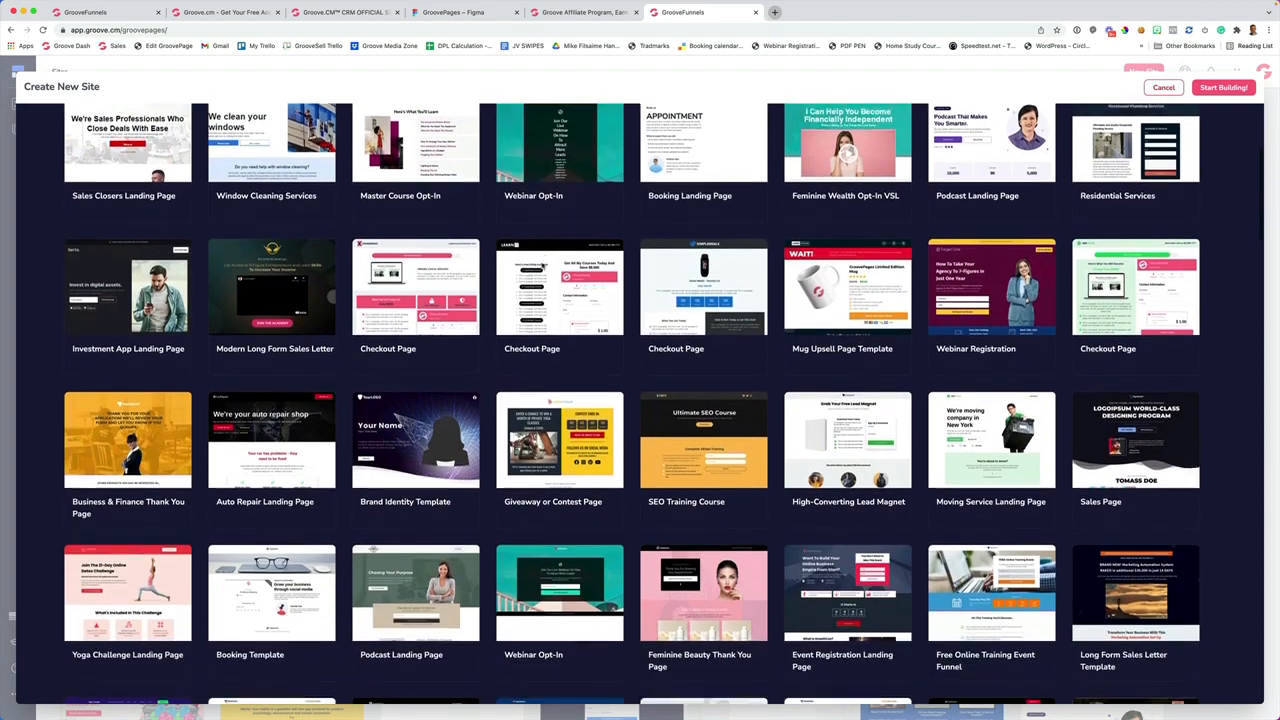
pyautogui.moveTo(440, 402)
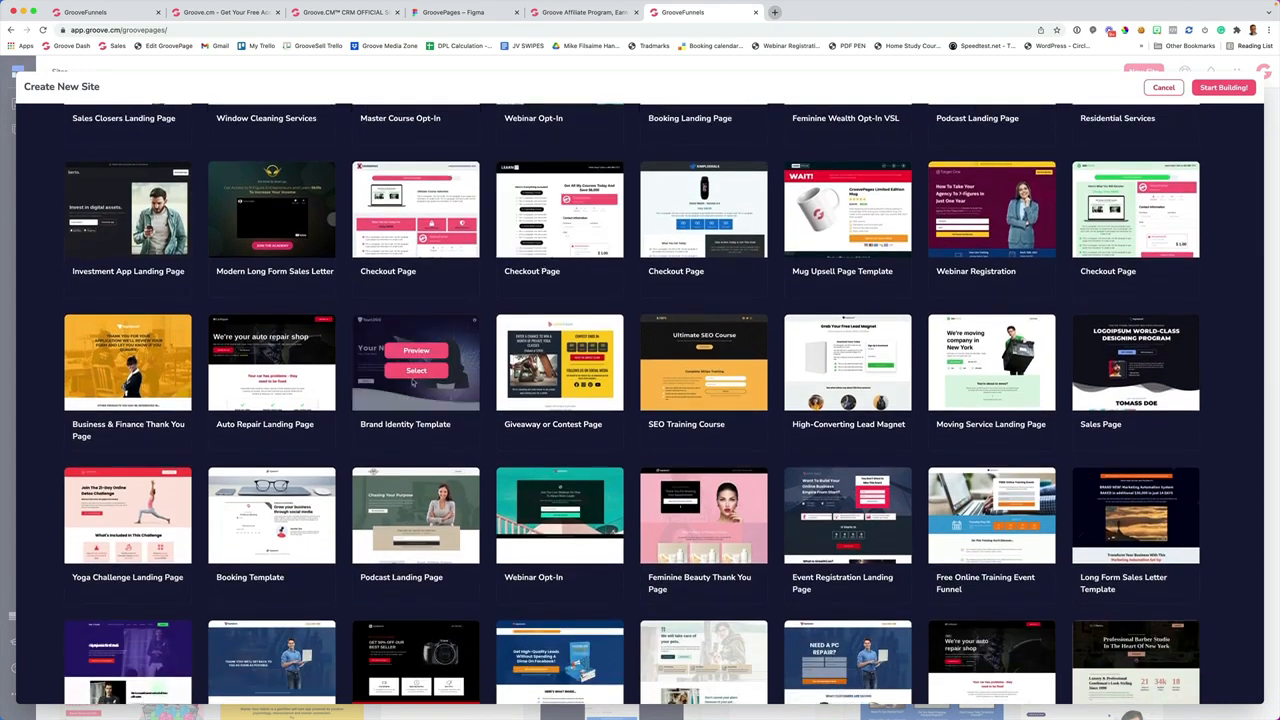
pyautogui.scroll(-1, 413, 381)
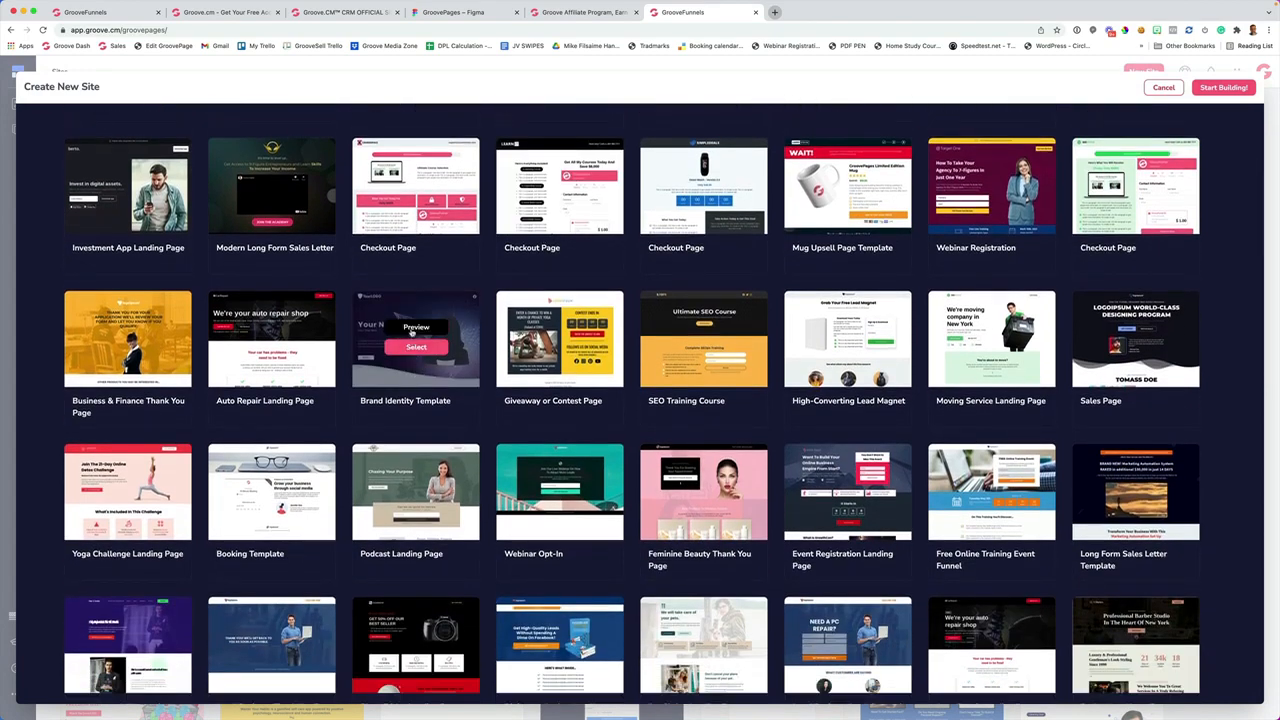
# Preview the Brand Identity Template and look through its sections down to the About Me area
pyautogui.click(416, 328)
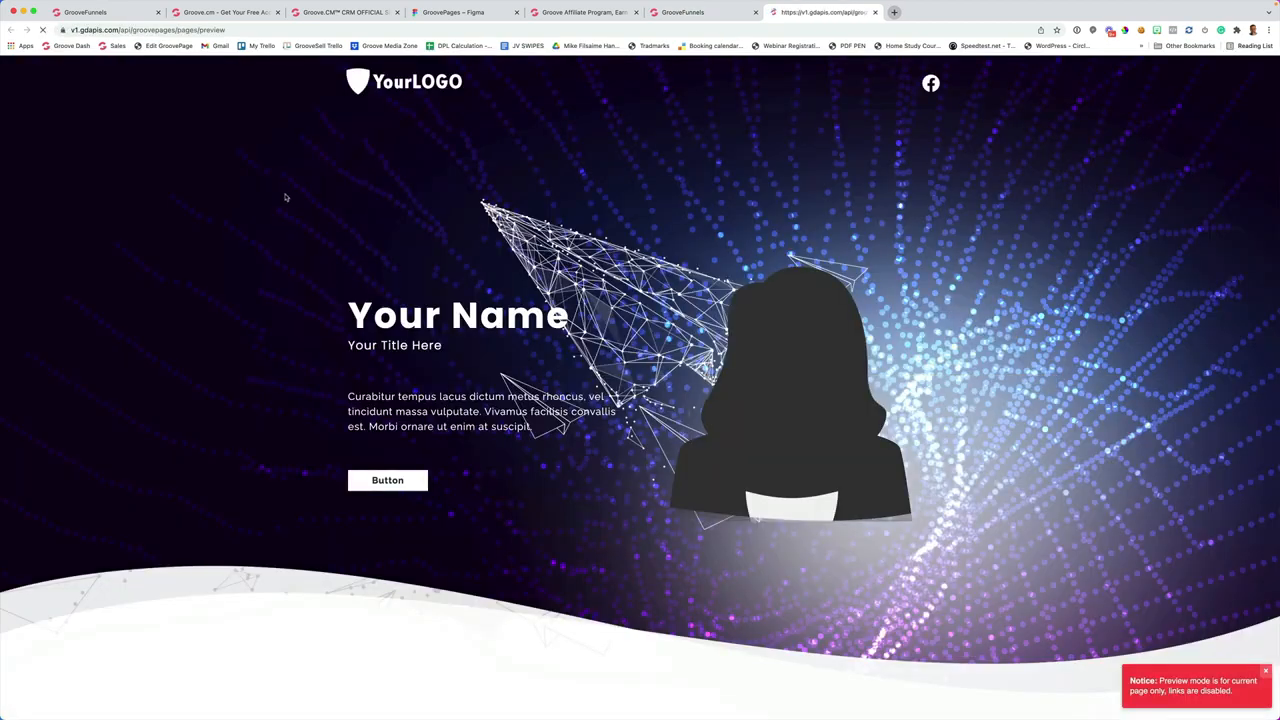
pyautogui.scroll(-1, 285, 197)
pyautogui.scroll(-5, 775, 283)
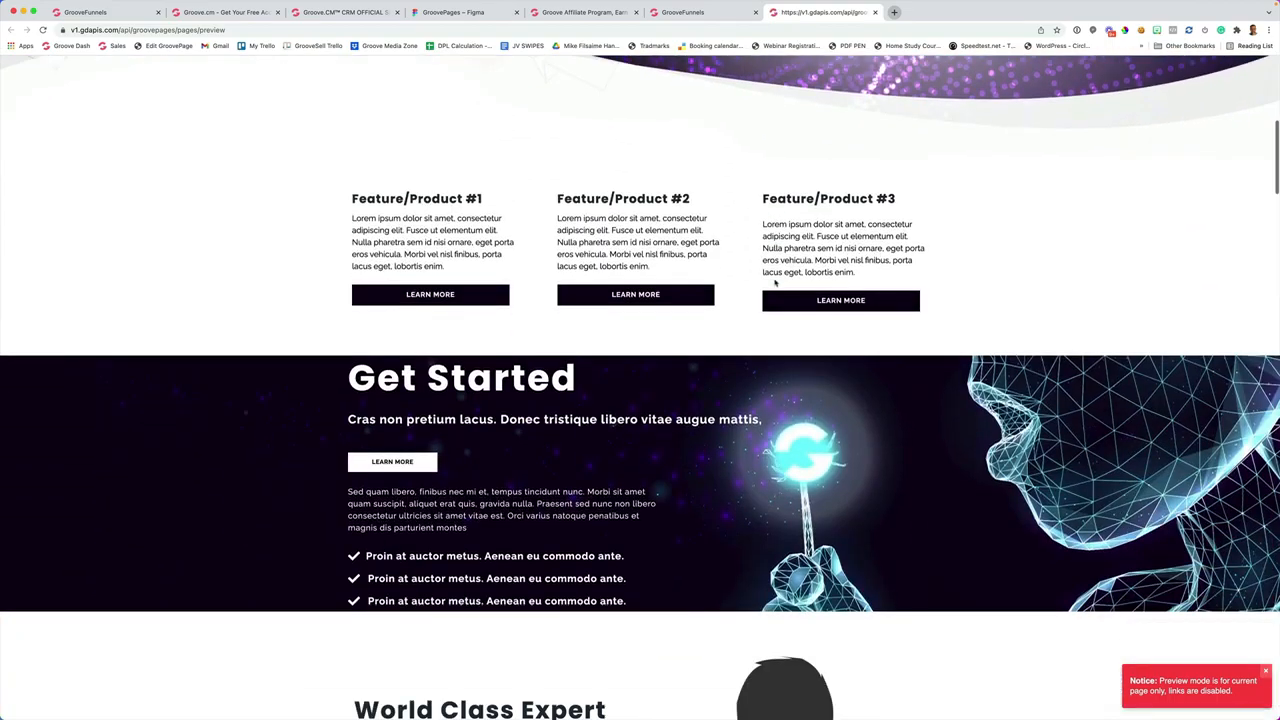
pyautogui.scroll(-12, 775, 283)
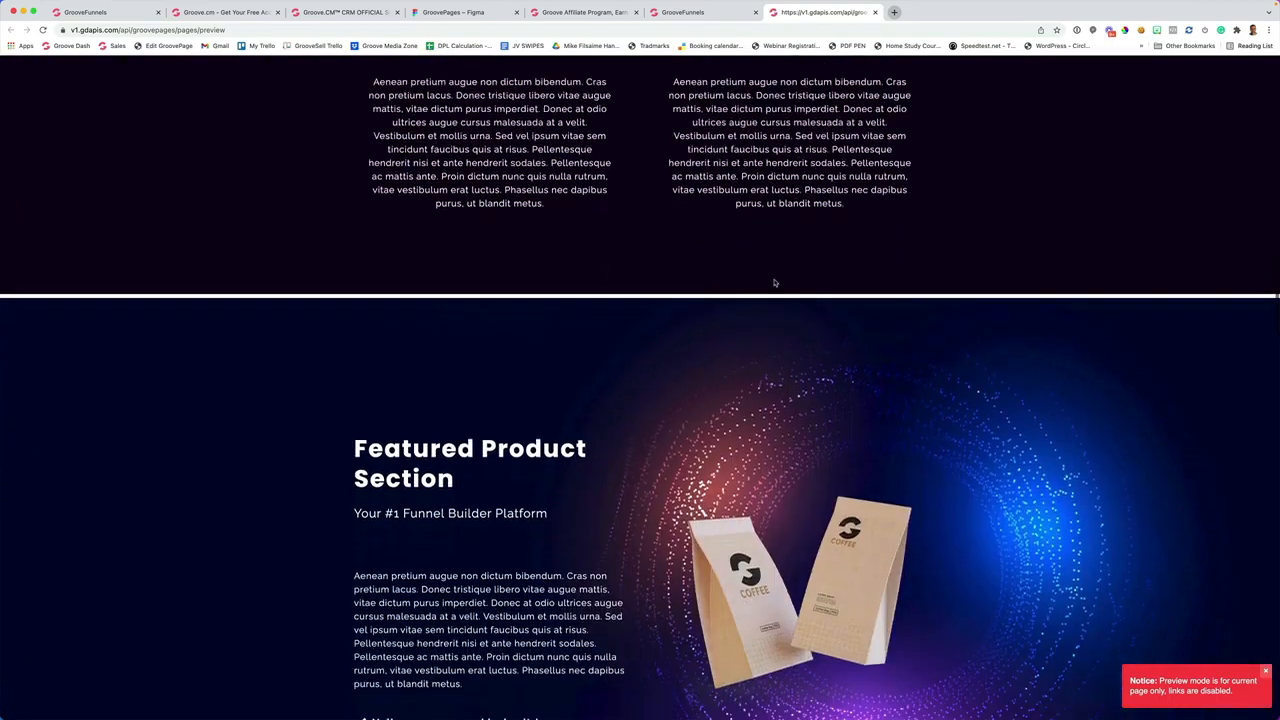
pyautogui.scroll(-15, 775, 283)
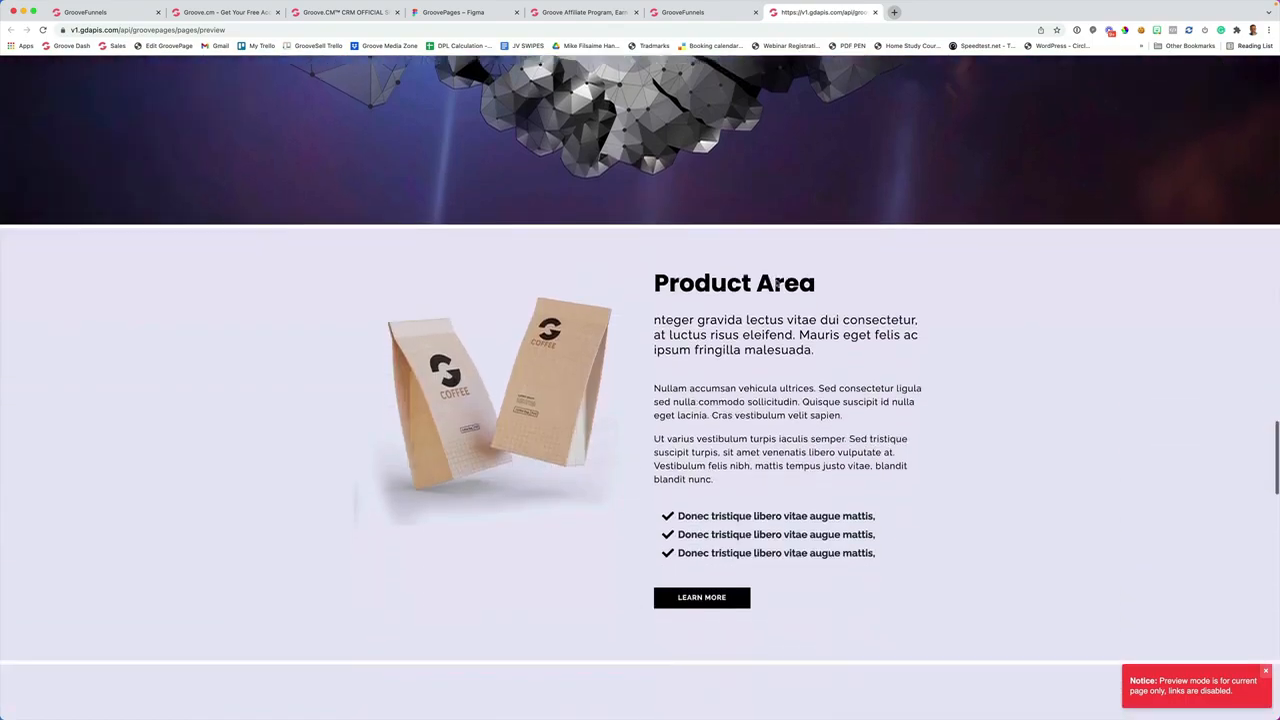
pyautogui.scroll(-15, 775, 283)
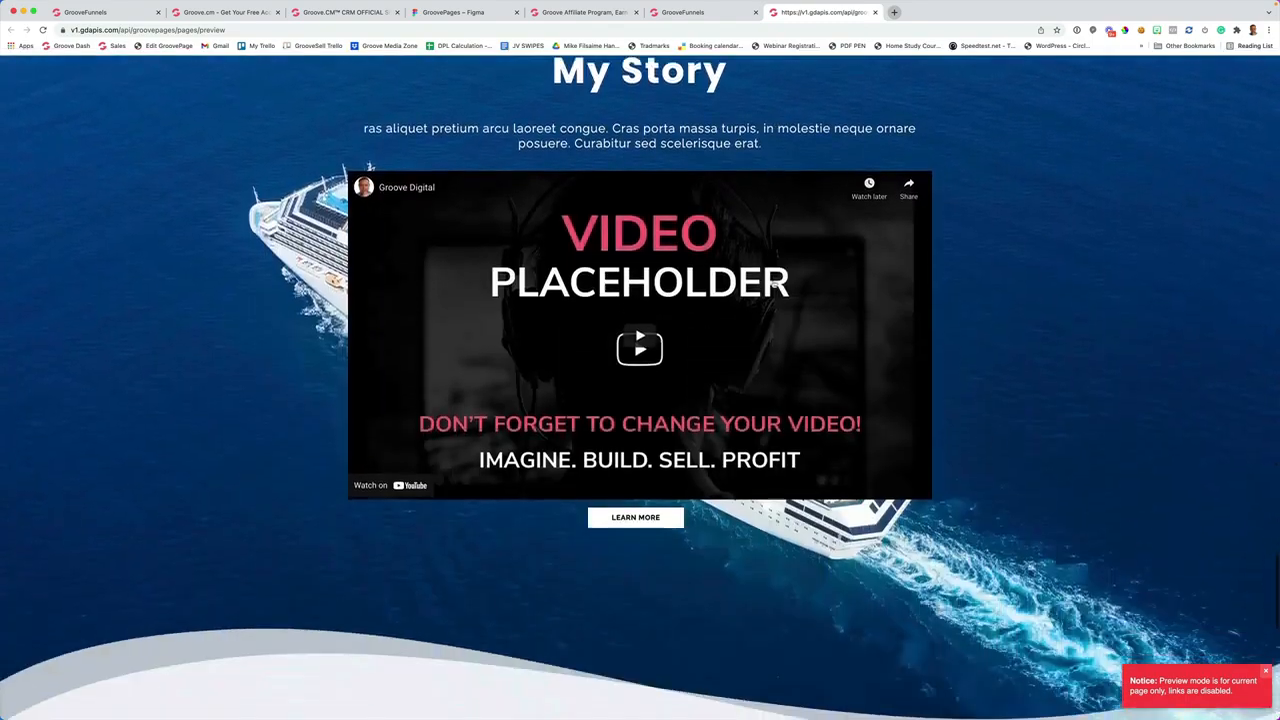
pyautogui.scroll(-3, 775, 283)
# Load johncornetta.com in the preview tab, look through its sections down to the Groove.cm area, and close the tab
pyautogui.click(390, 30)
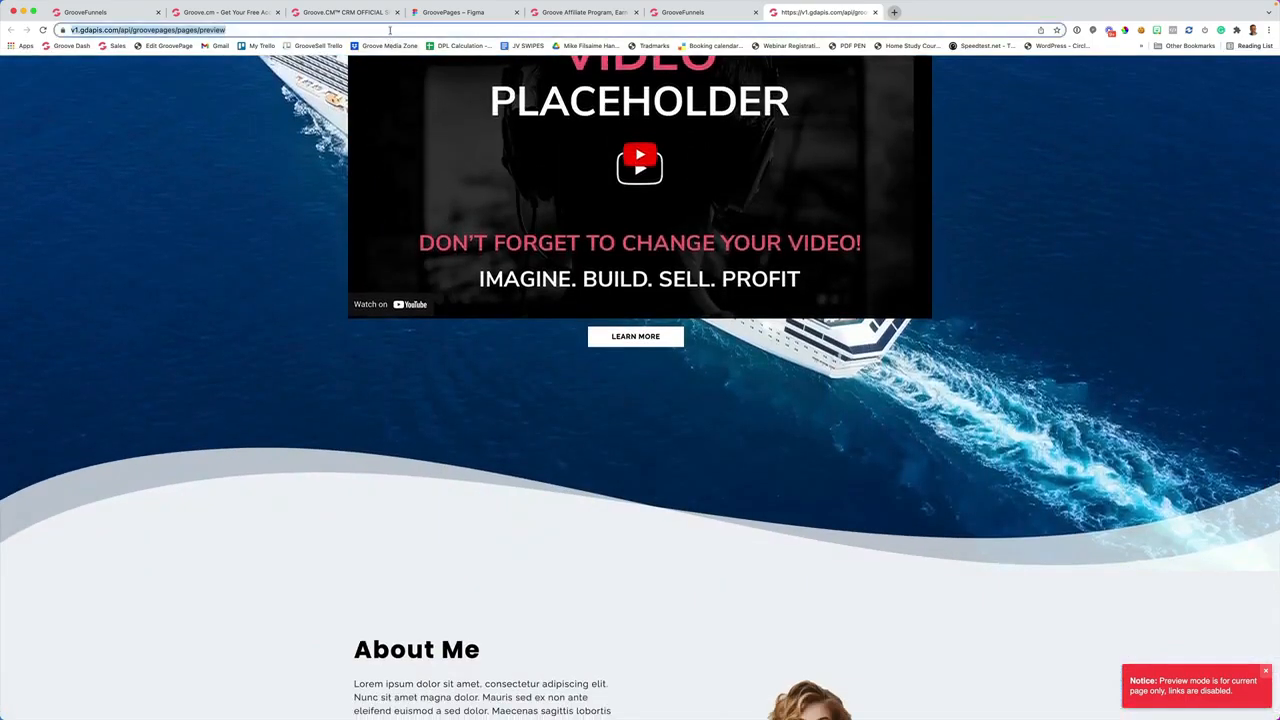
pyautogui.write('johnc')
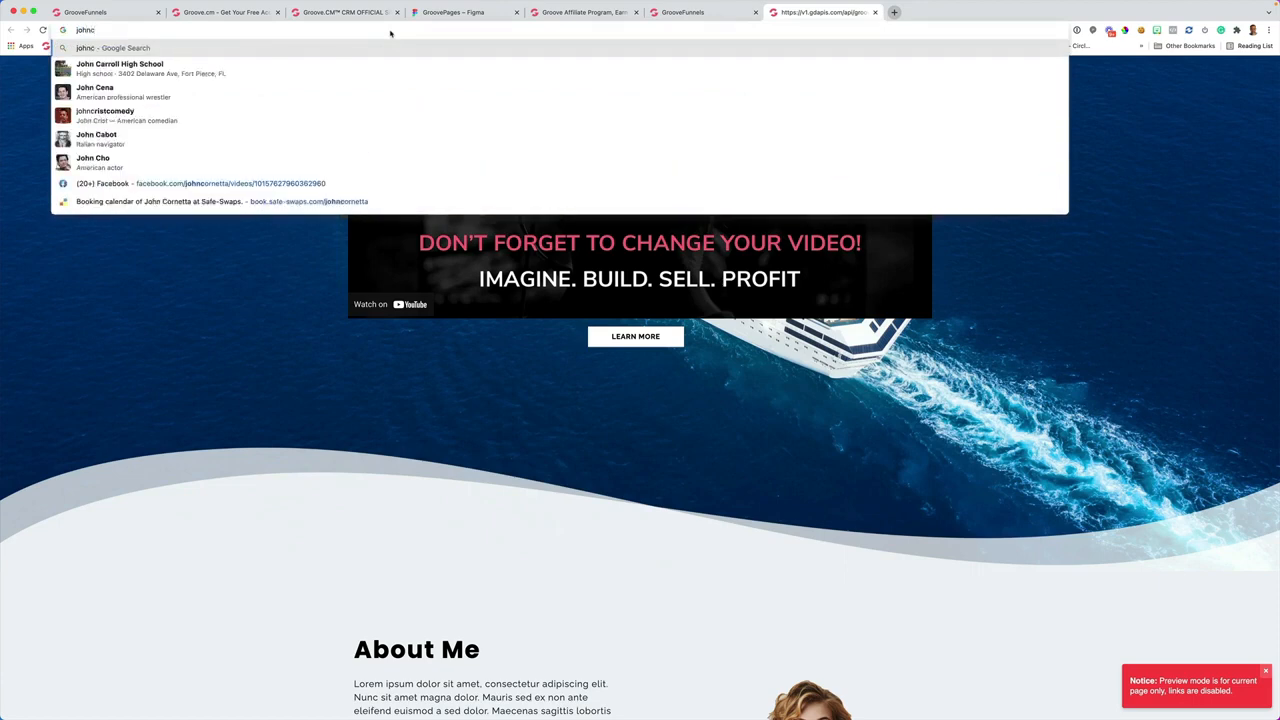
pyautogui.write('ornetta.com')
pyautogui.press('Return')
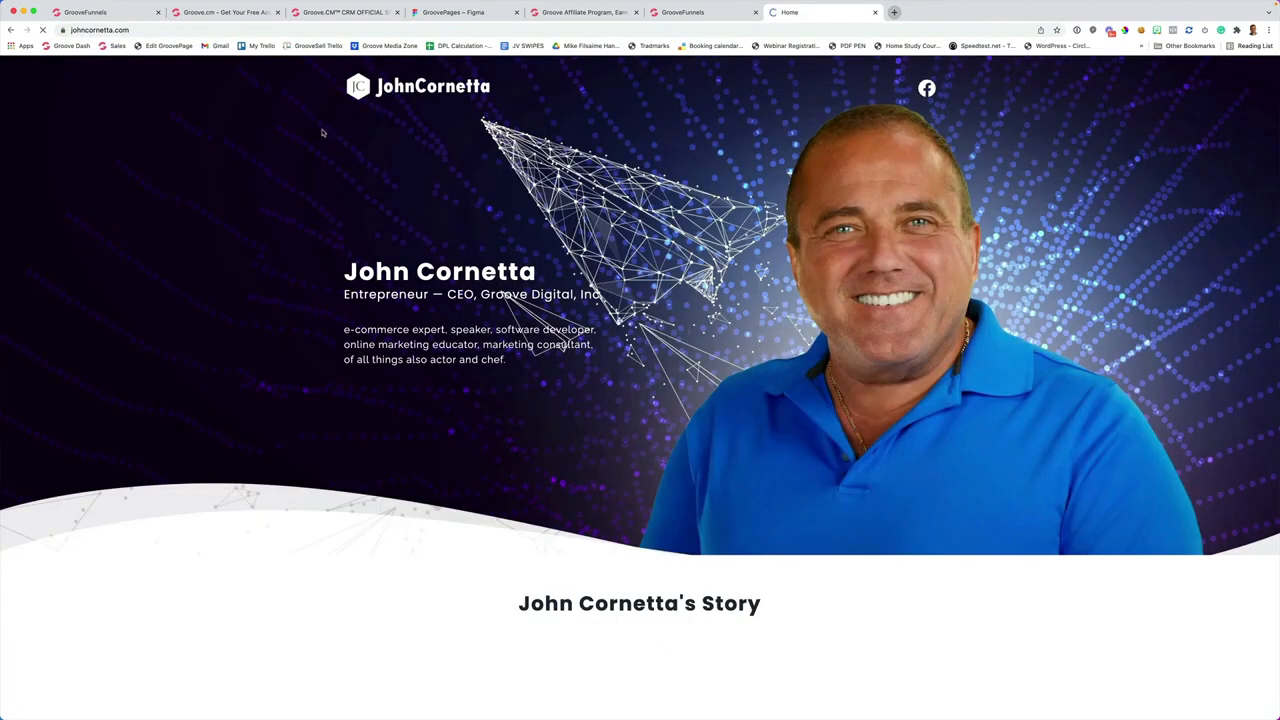
pyautogui.scroll(-5, 324, 133)
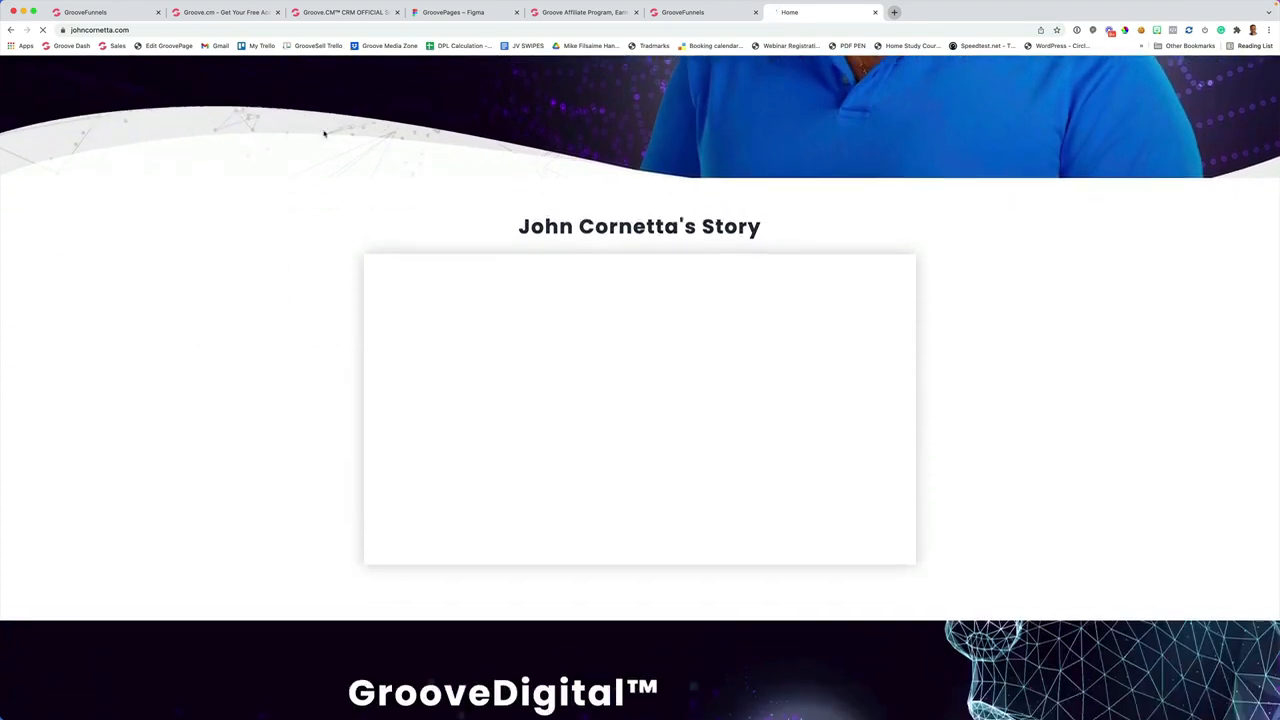
pyautogui.scroll(-5, 324, 133)
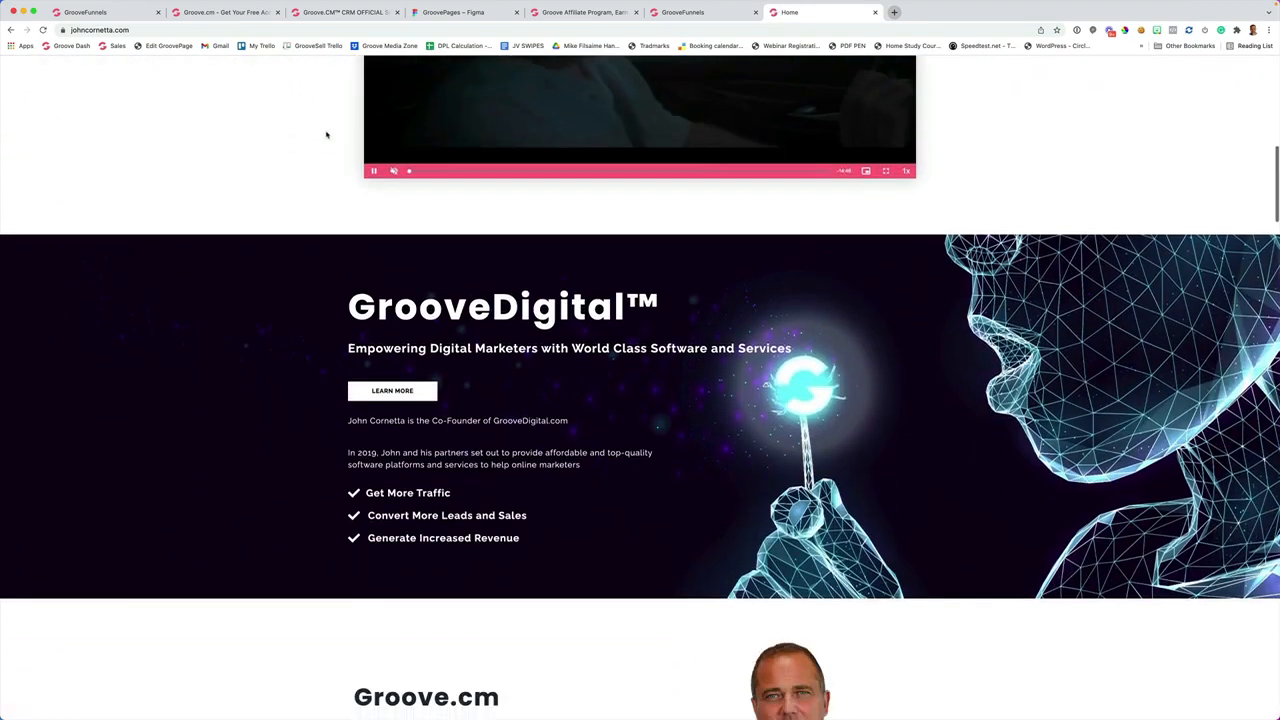
pyautogui.scroll(-4, 326, 134)
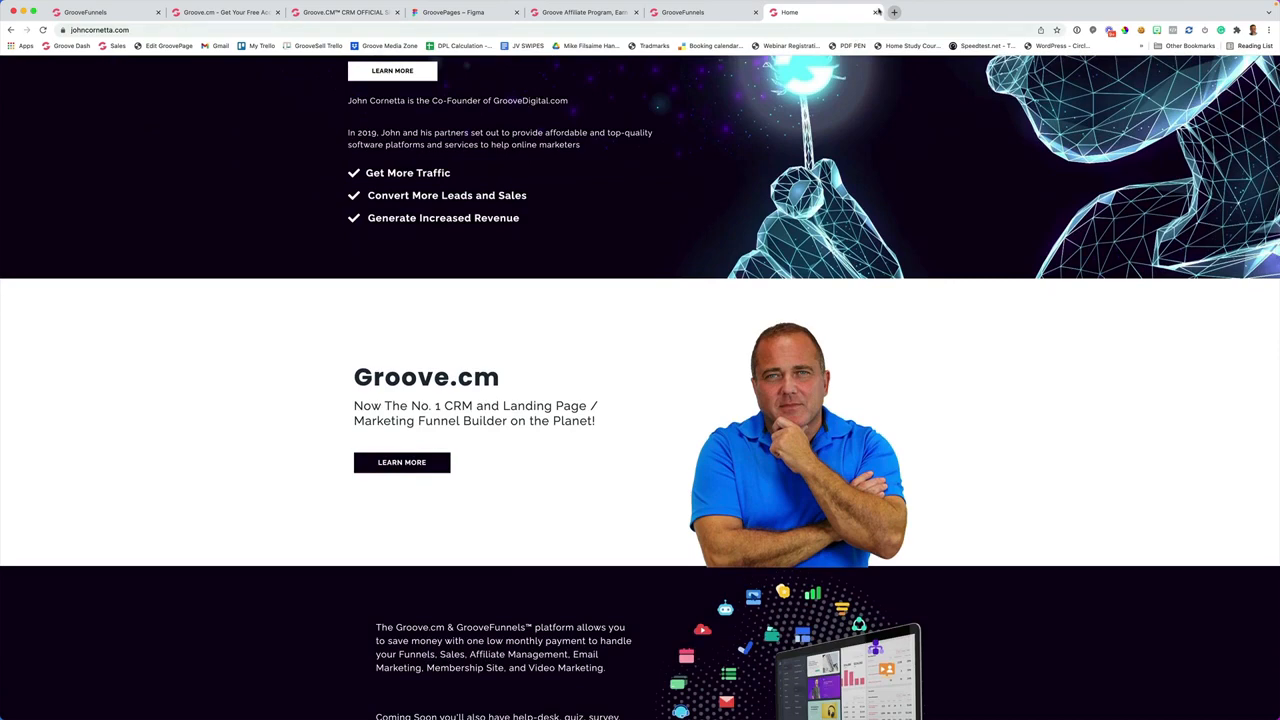
pyautogui.click(875, 12)
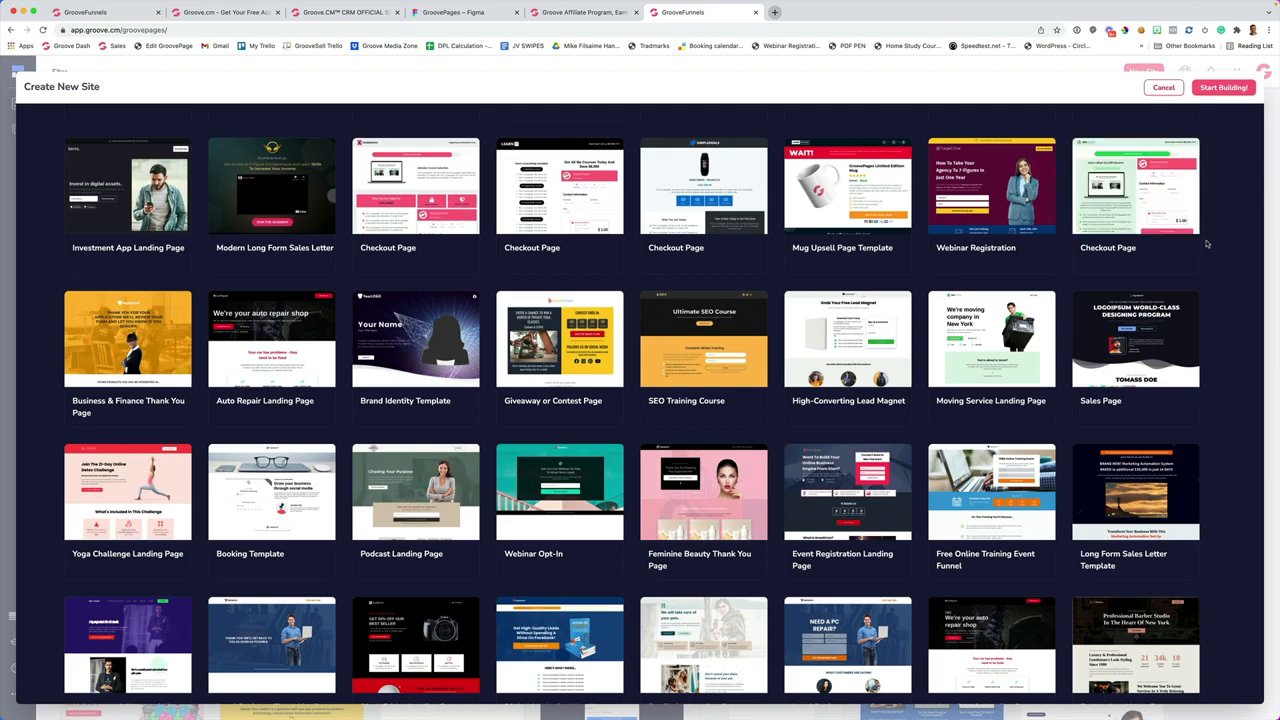
# Browse the single-page templates in the new-site gallery through to the end of the list
pyautogui.scroll(-3, 1205, 244)
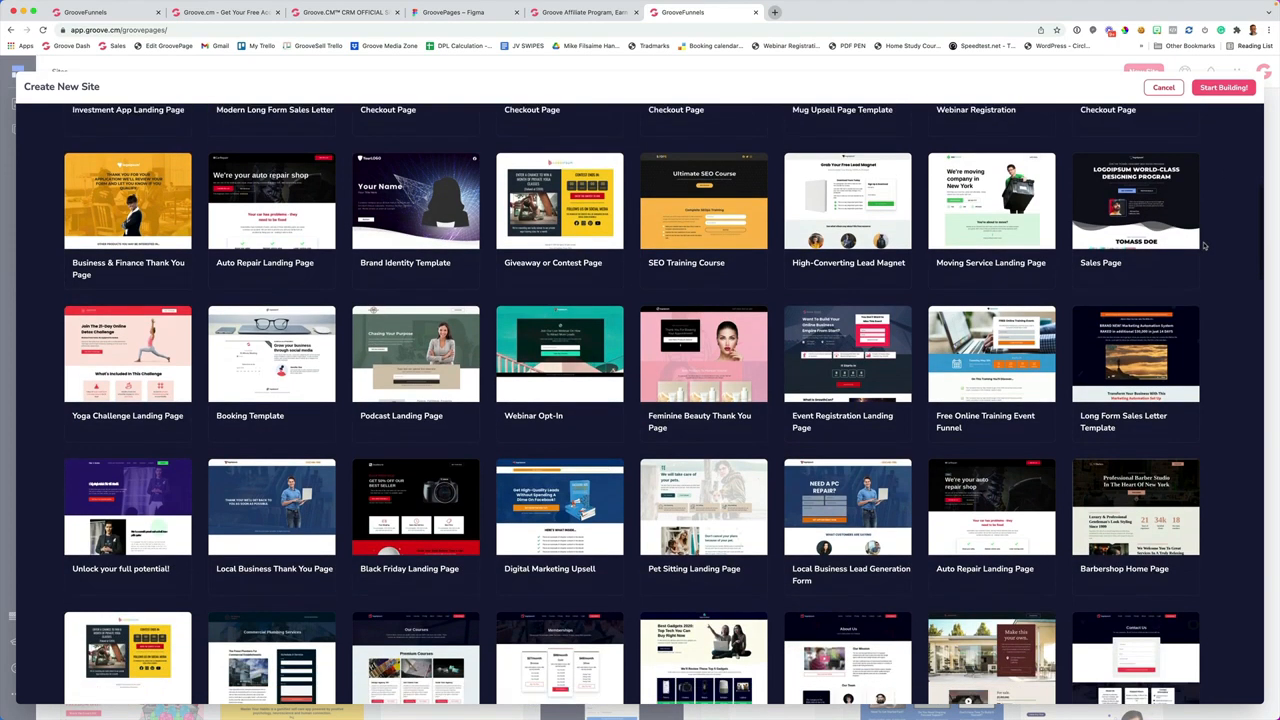
pyautogui.scroll(-5, 1205, 244)
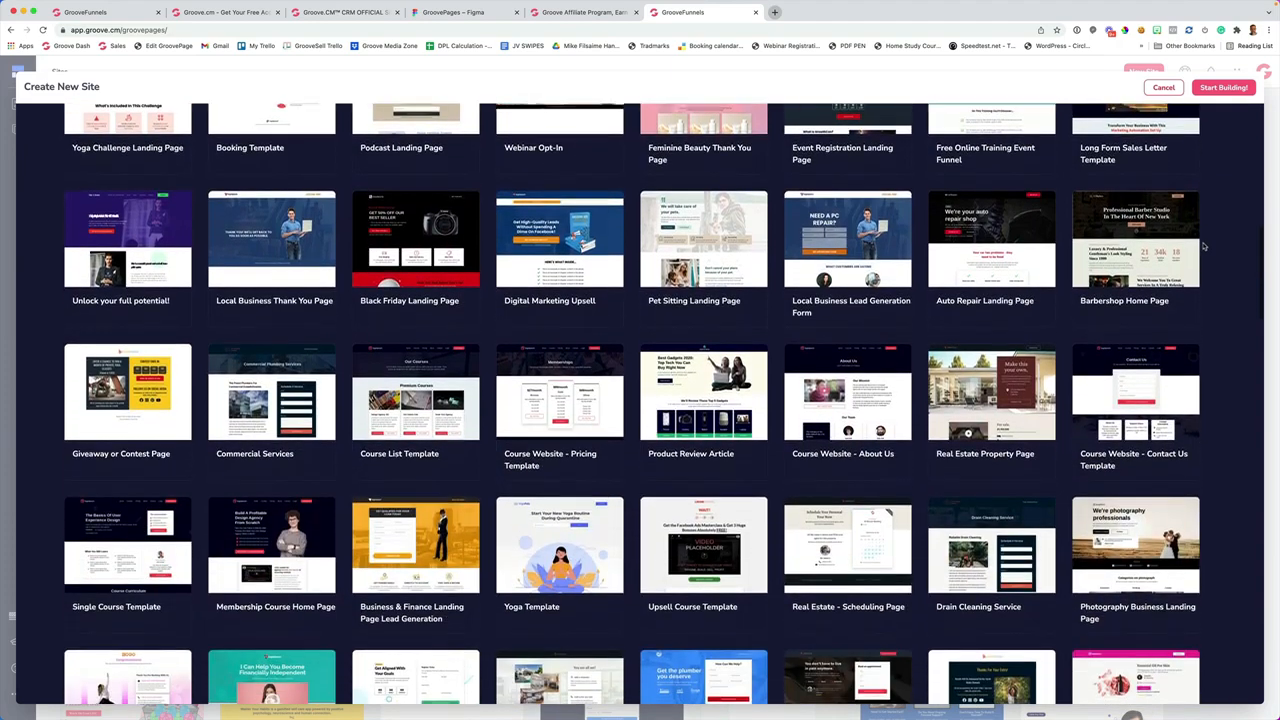
pyautogui.scroll(-7, 1204, 248)
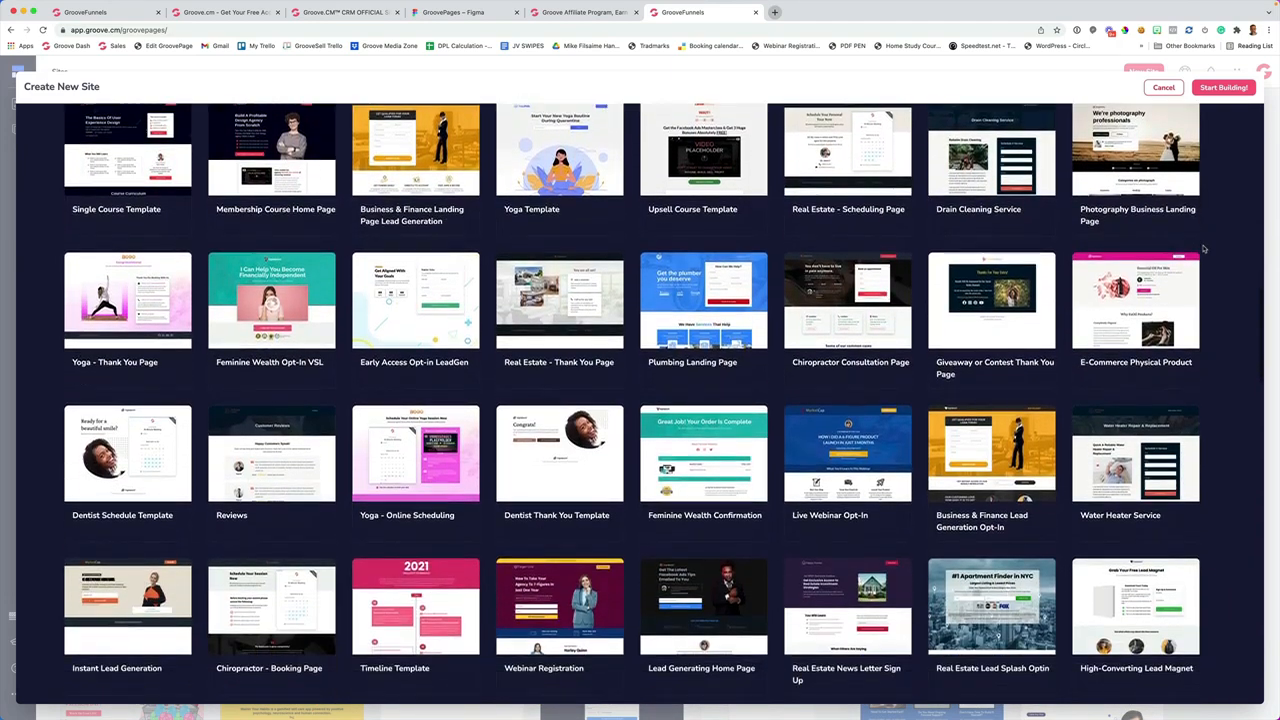
pyautogui.scroll(-10, 1205, 250)
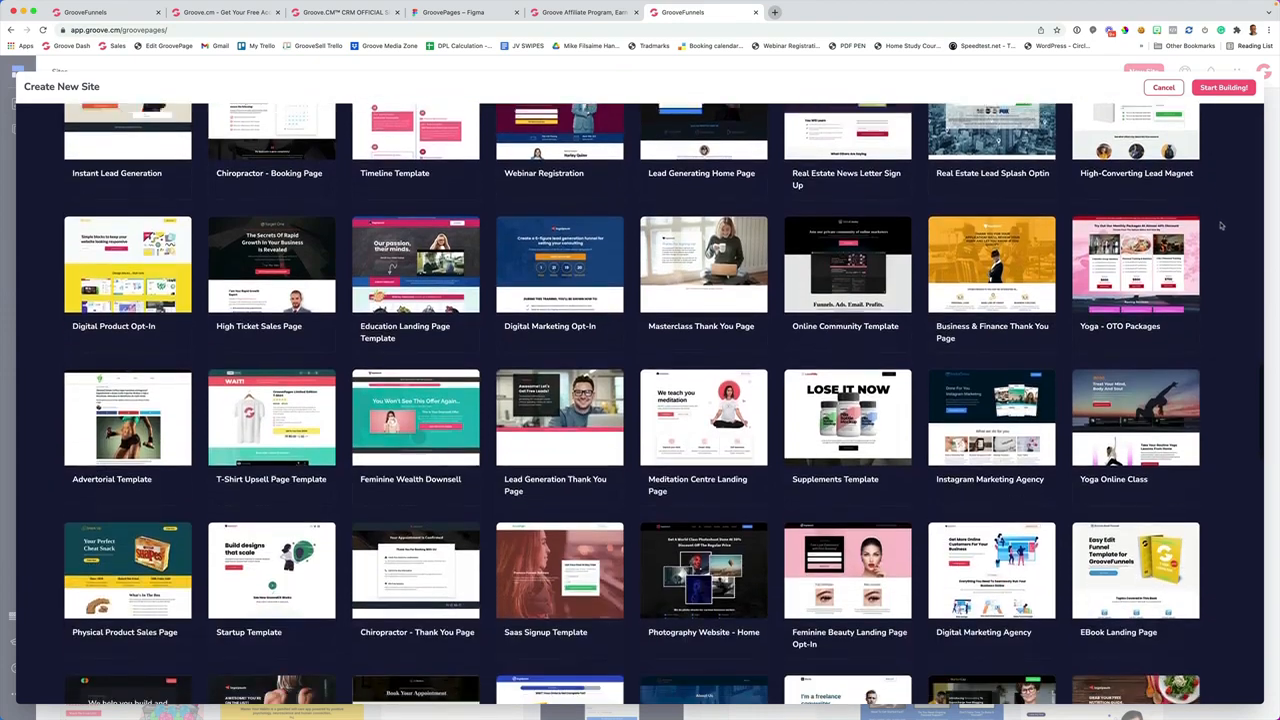
pyautogui.scroll(-17, 1220, 230)
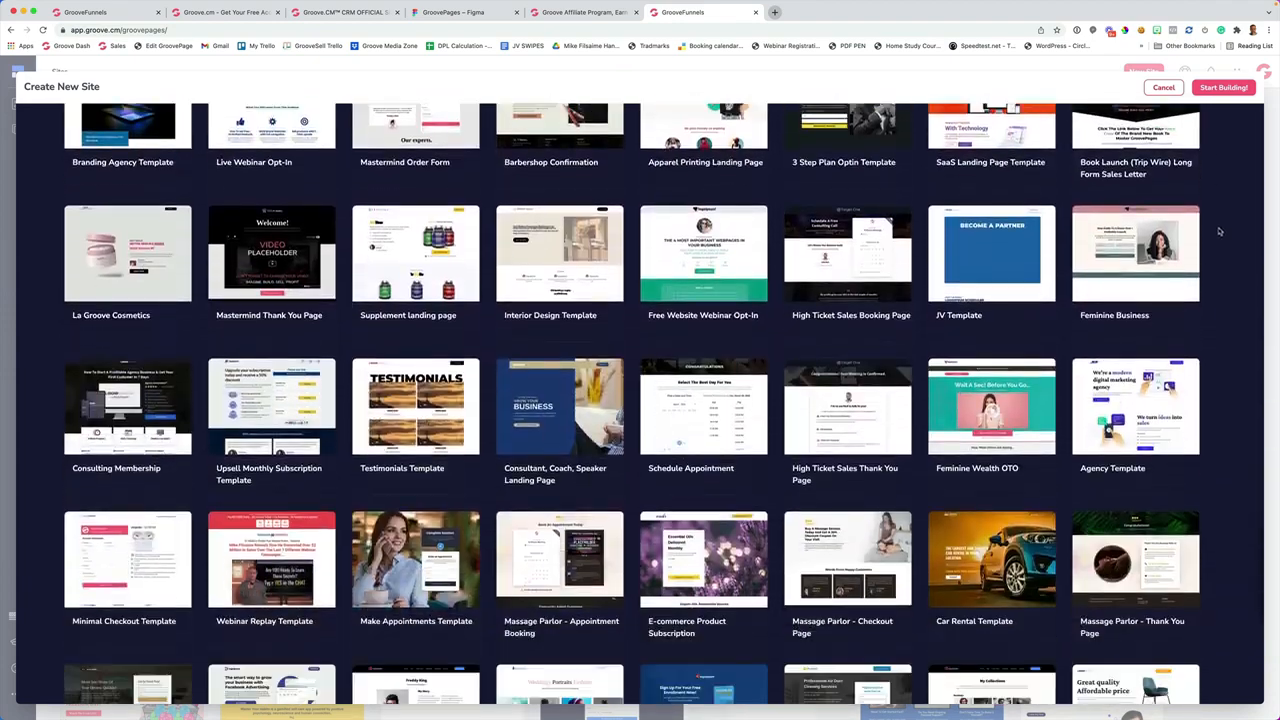
pyautogui.scroll(-4, 1218, 236)
pyautogui.scroll(7, 1217, 240)
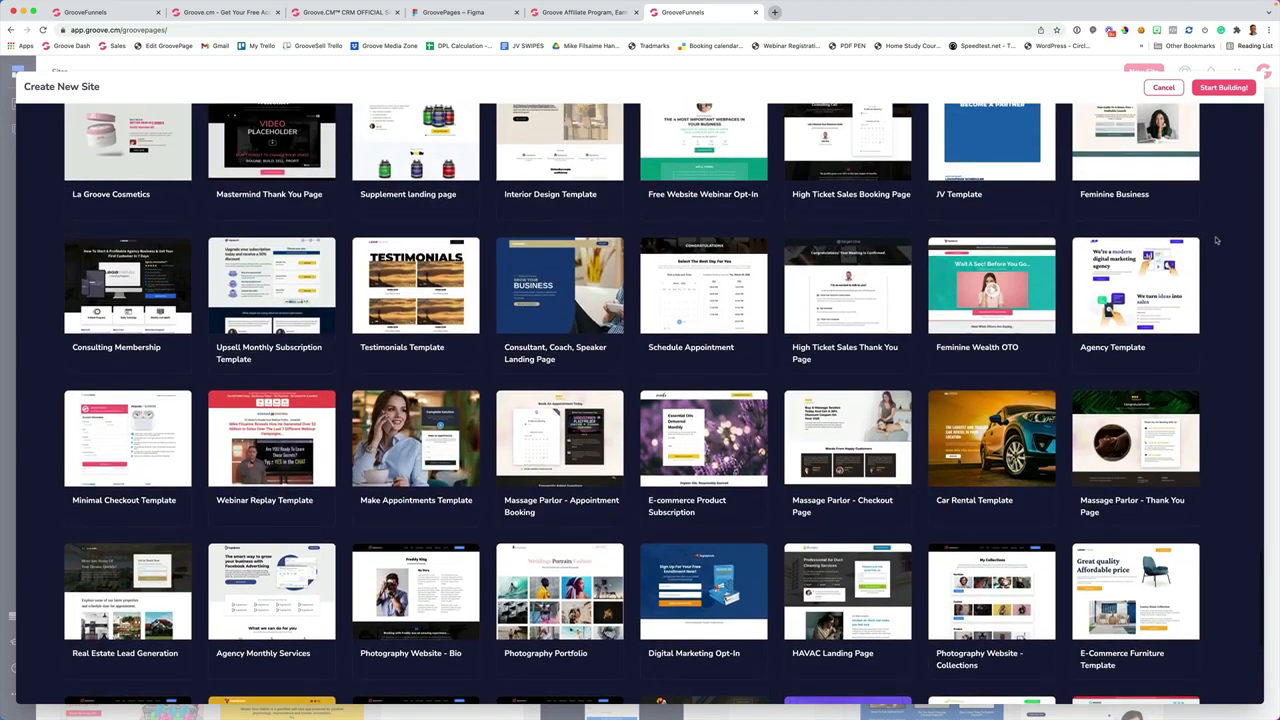
pyautogui.scroll(-6, 1217, 240)
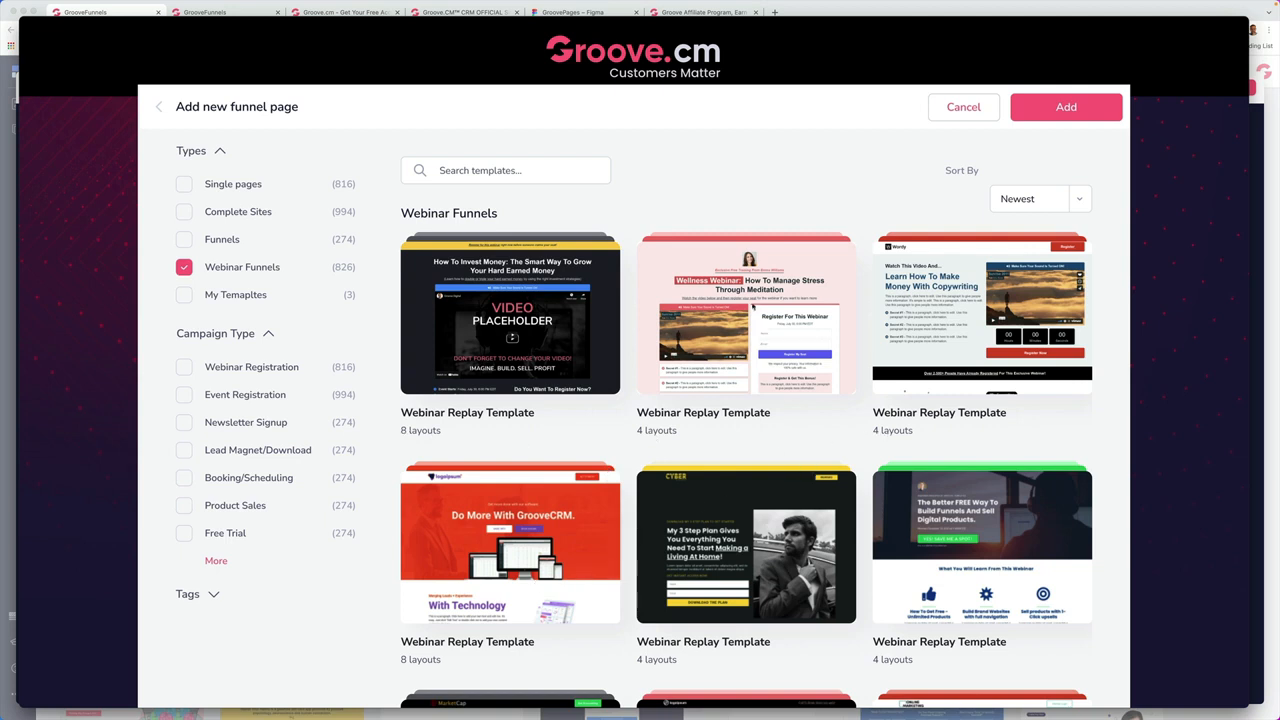
pyautogui.click(751, 309)
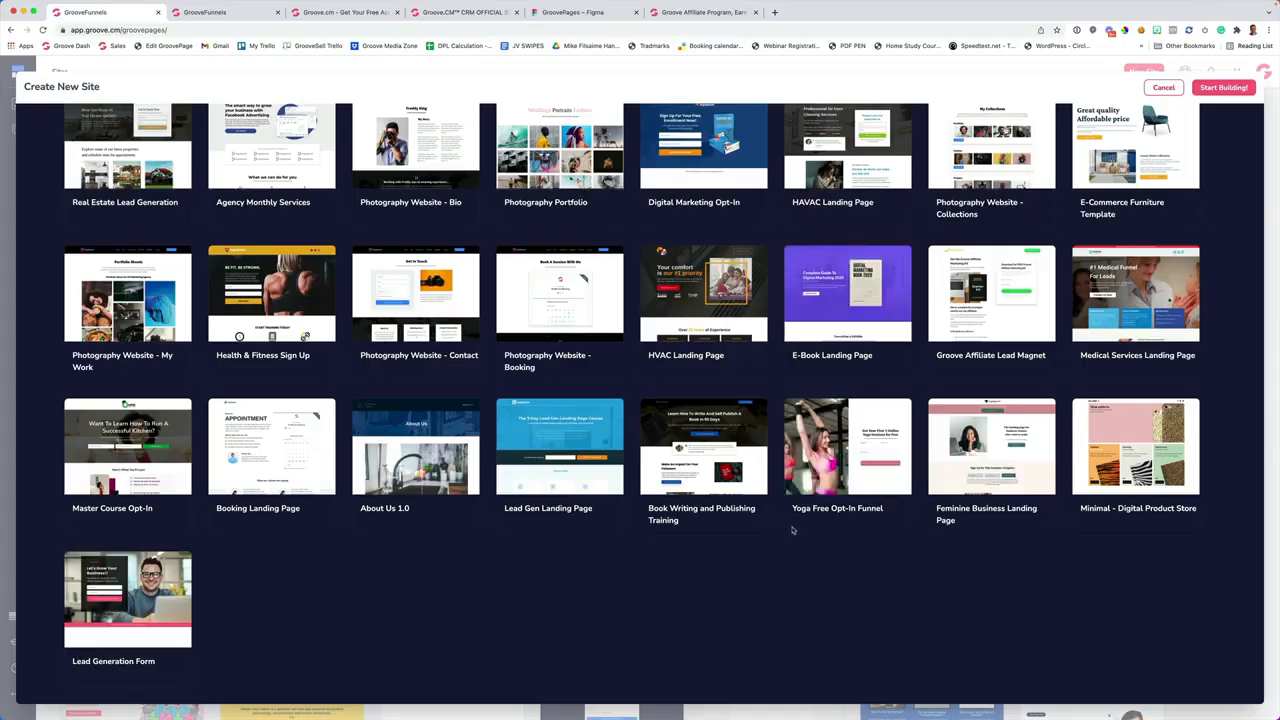
# Create a new site from the Membership Course Home Page template and name it LetsGroove.ai
pyautogui.scroll(15, 792, 530)
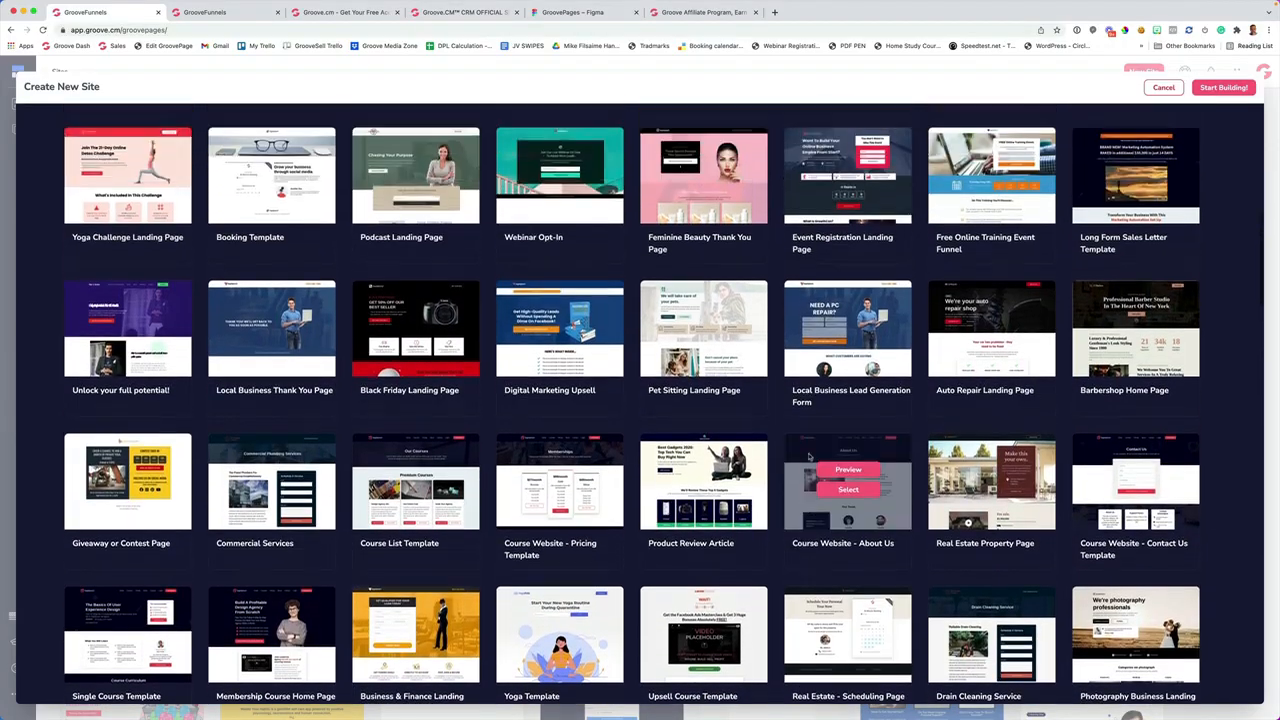
pyautogui.scroll(1, 808, 456)
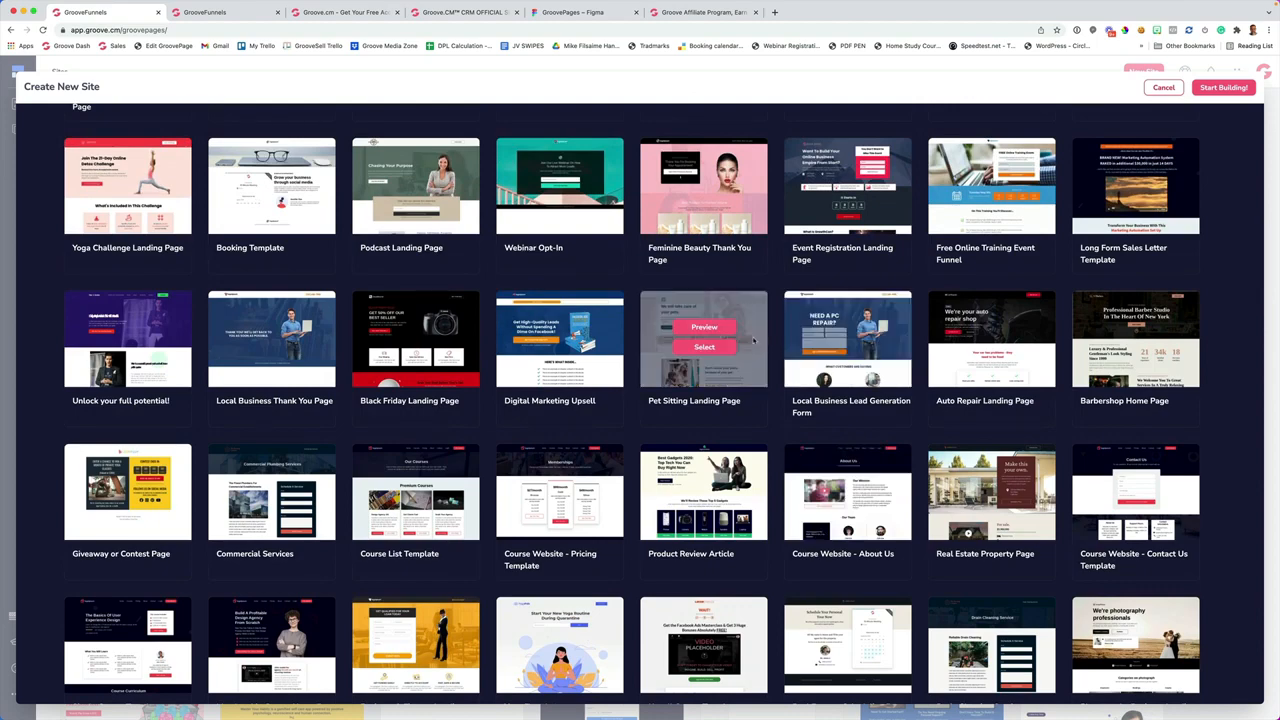
pyautogui.scroll(-1, 754, 341)
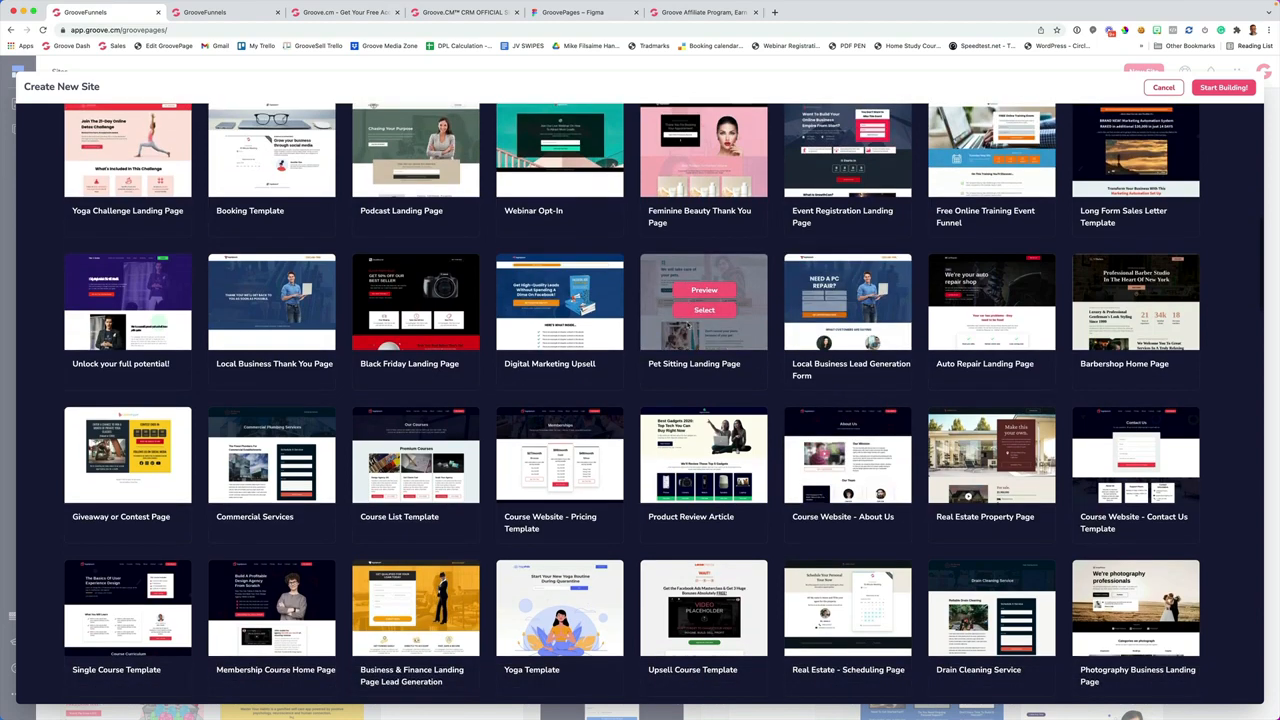
pyautogui.scroll(-3, 738, 381)
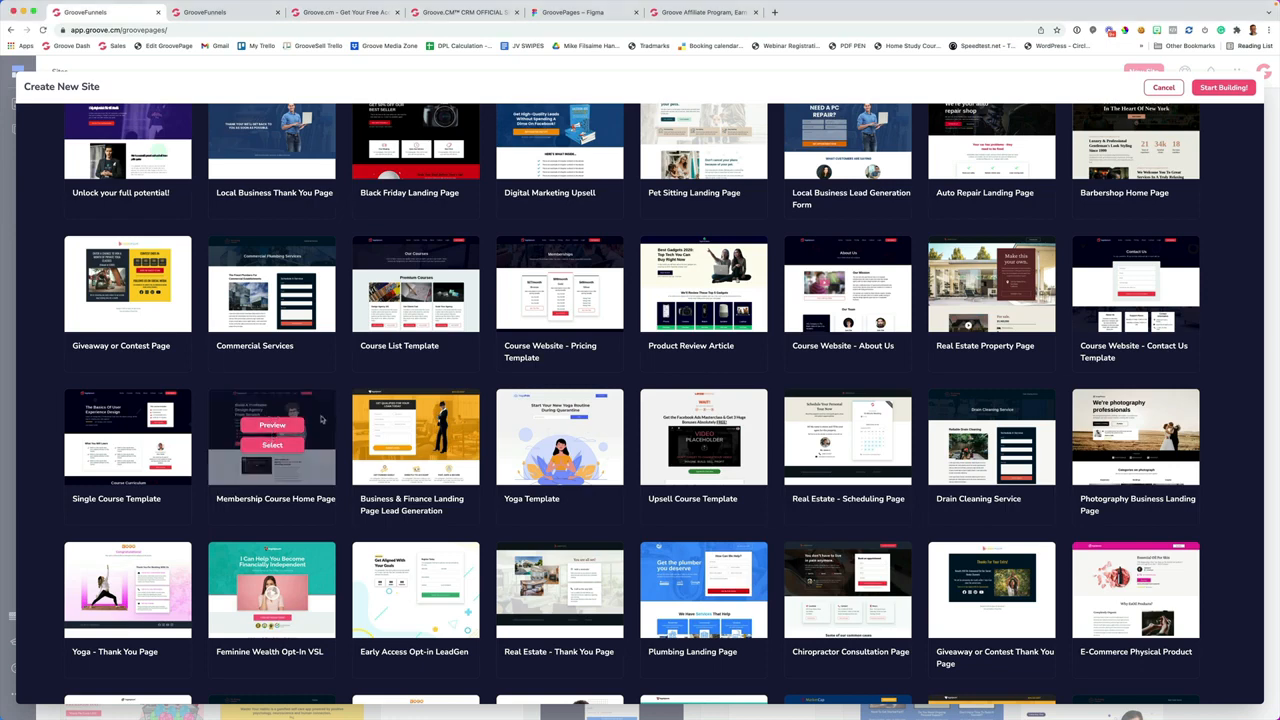
pyautogui.click(270, 448)
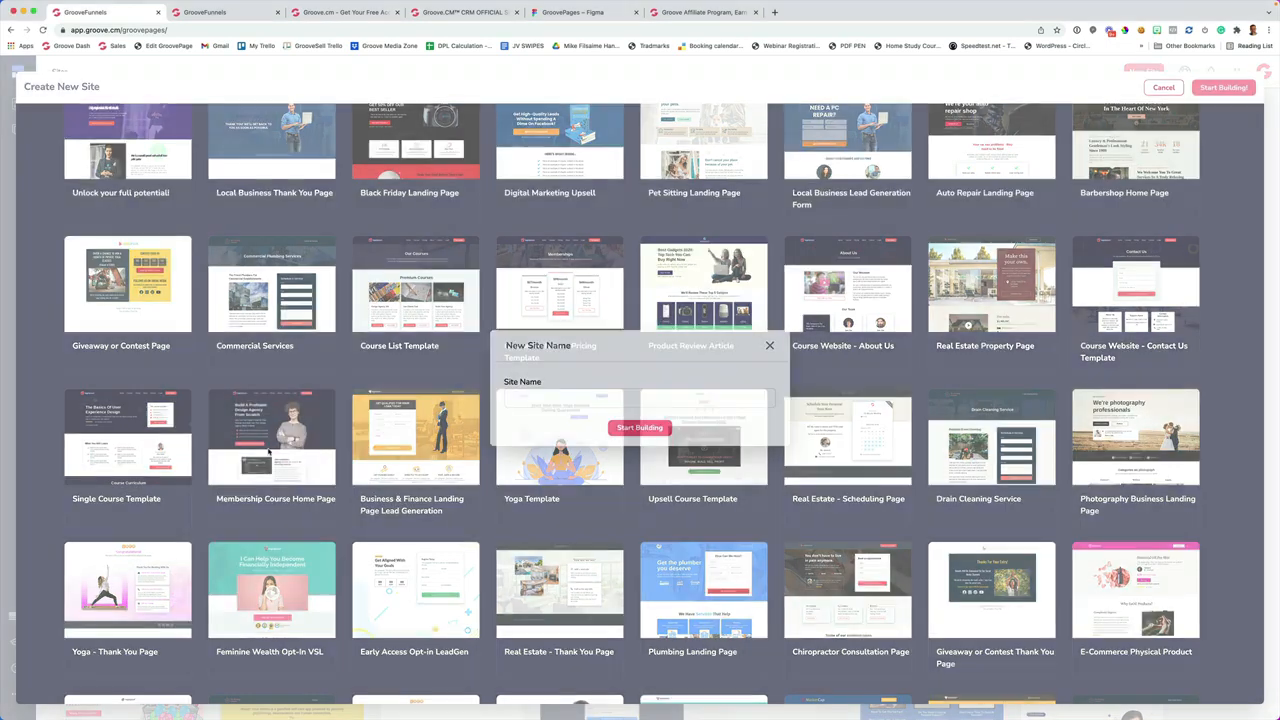
pyautogui.write('LetsGroove')
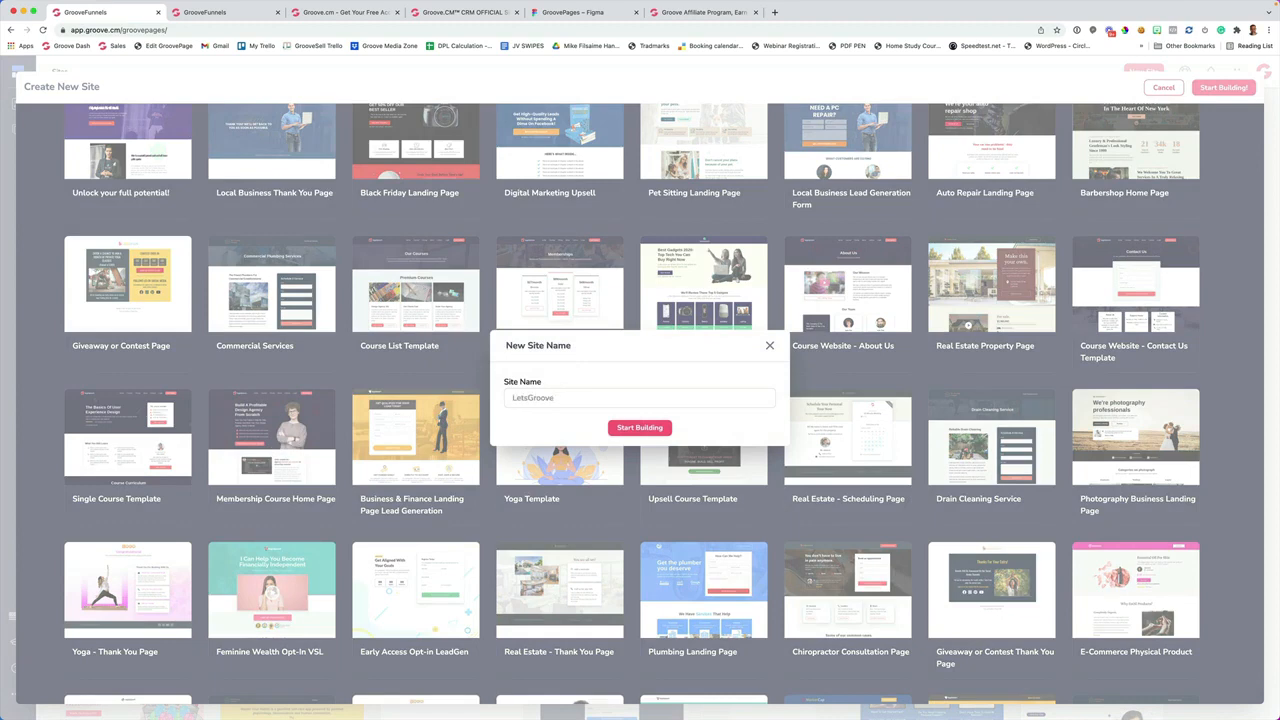
pyautogui.write('.ai')
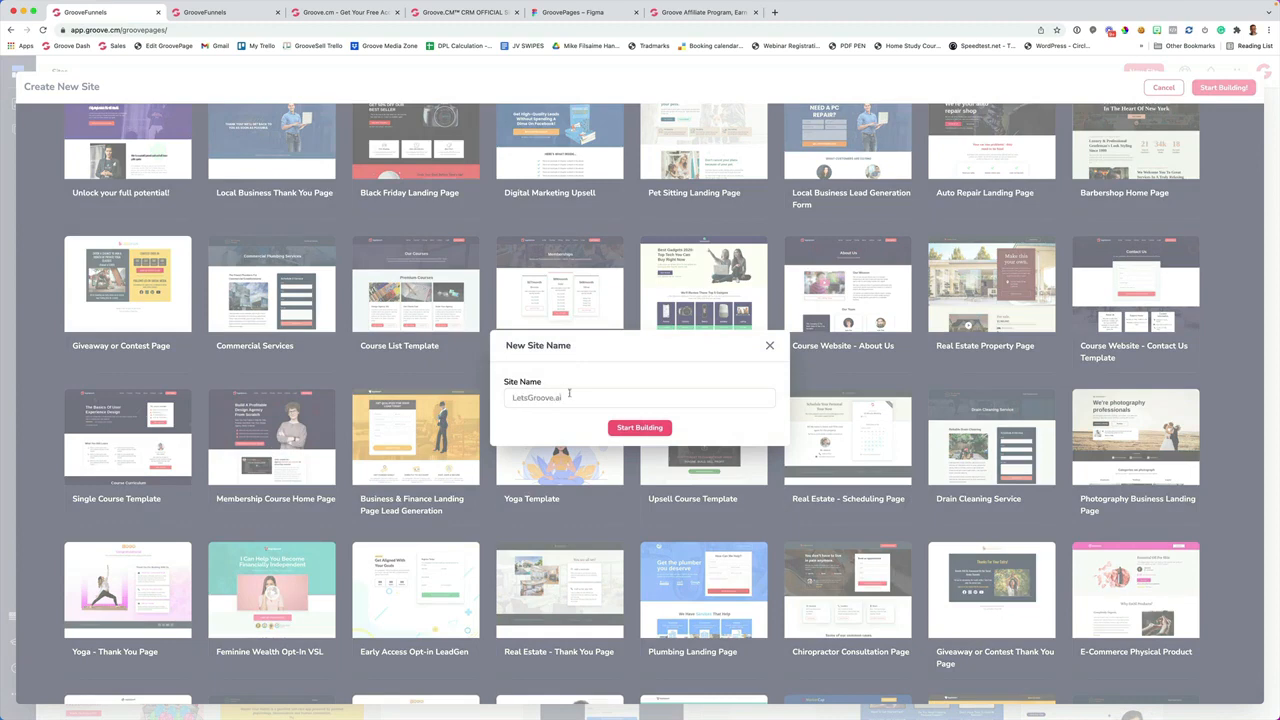
pyautogui.click(630, 427)
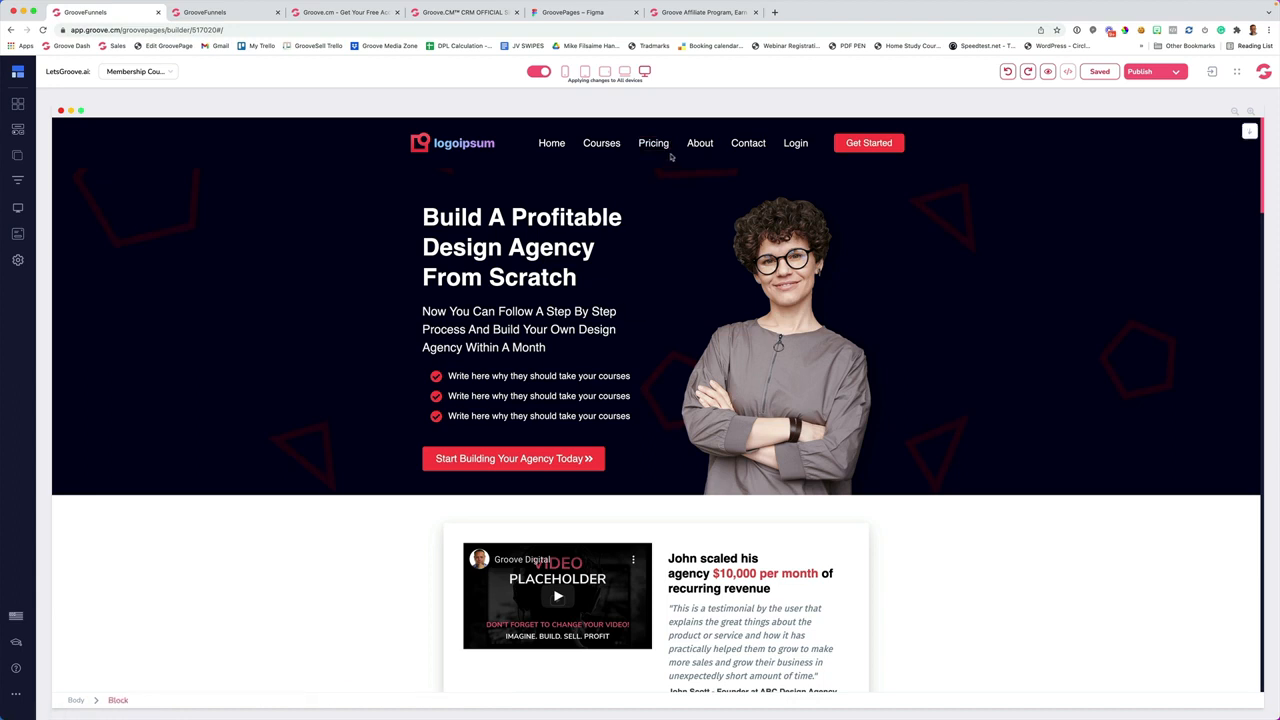
# Set the header navigation menu's external links to 0 and update the menu
pyautogui.click(677, 146)
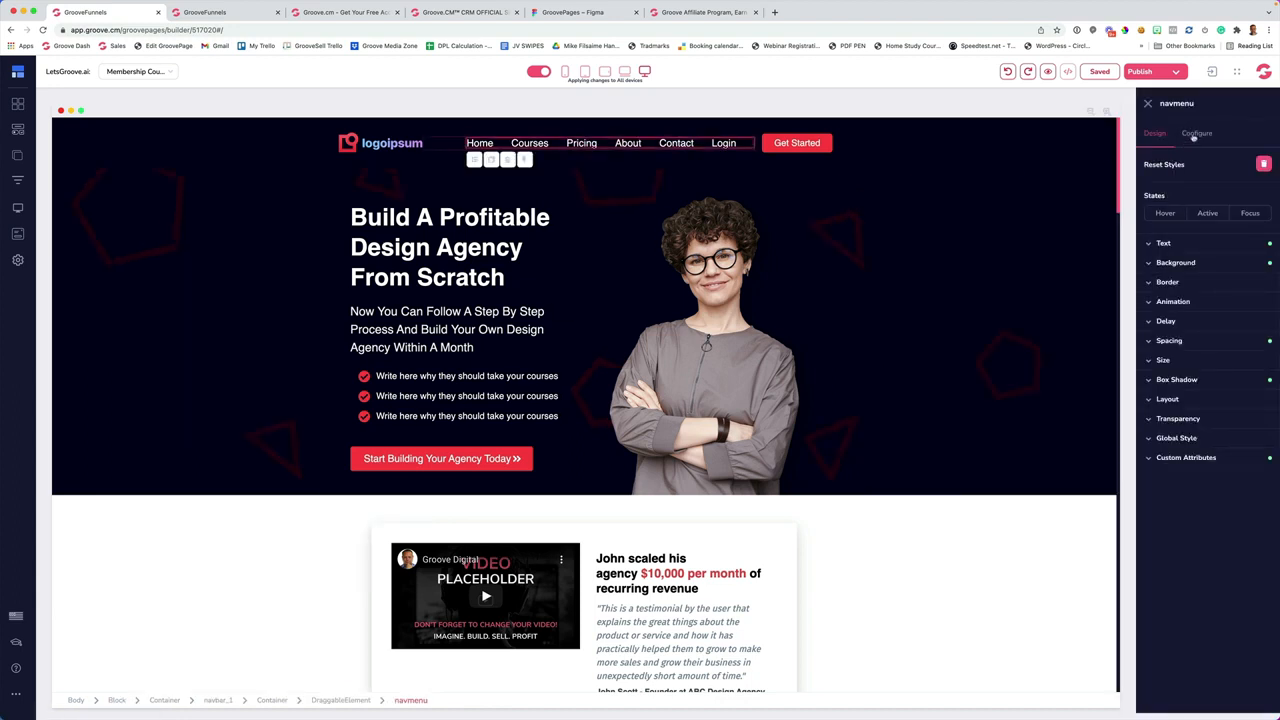
pyautogui.click(1196, 133)
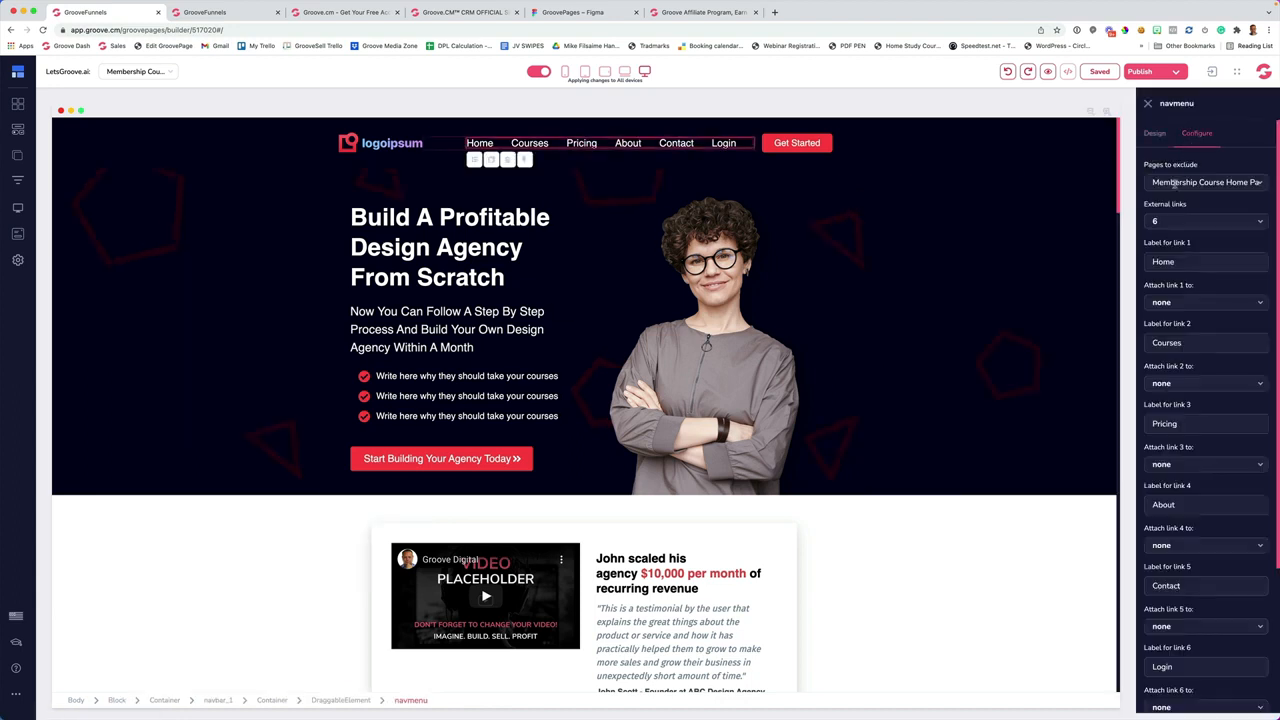
pyautogui.click(1170, 222)
pyautogui.click(1157, 260)
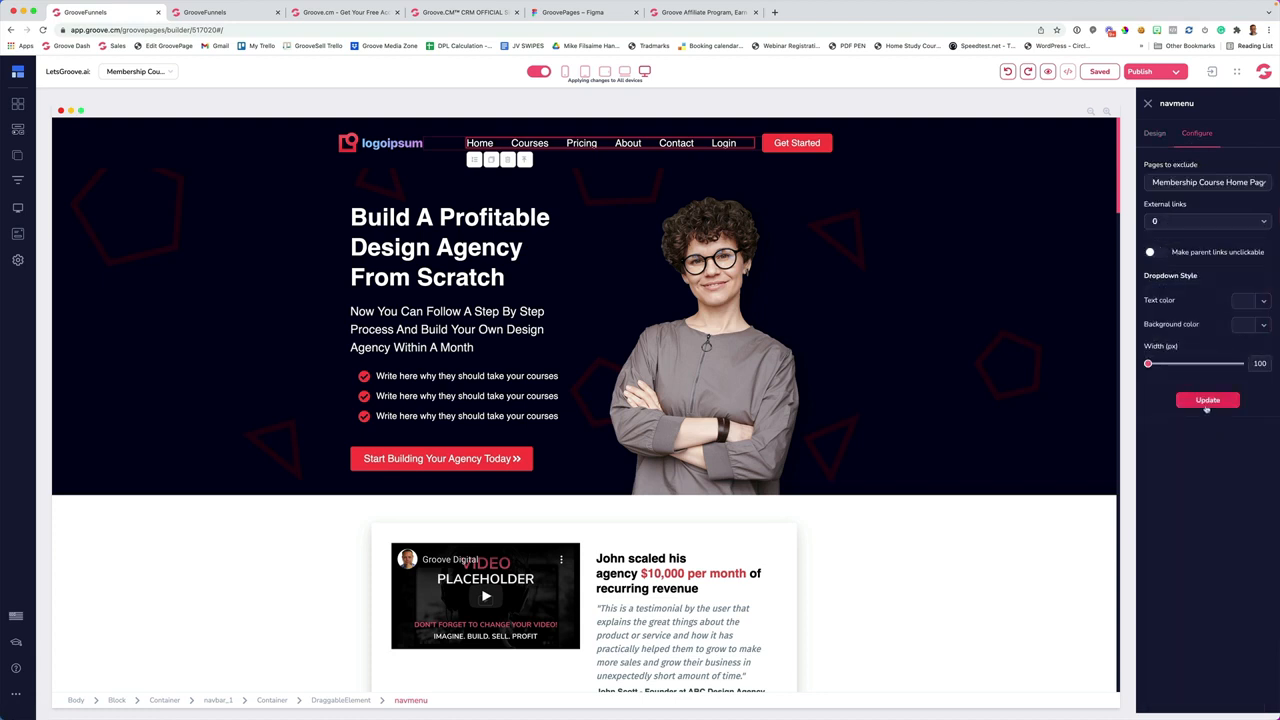
pyautogui.click(1206, 404)
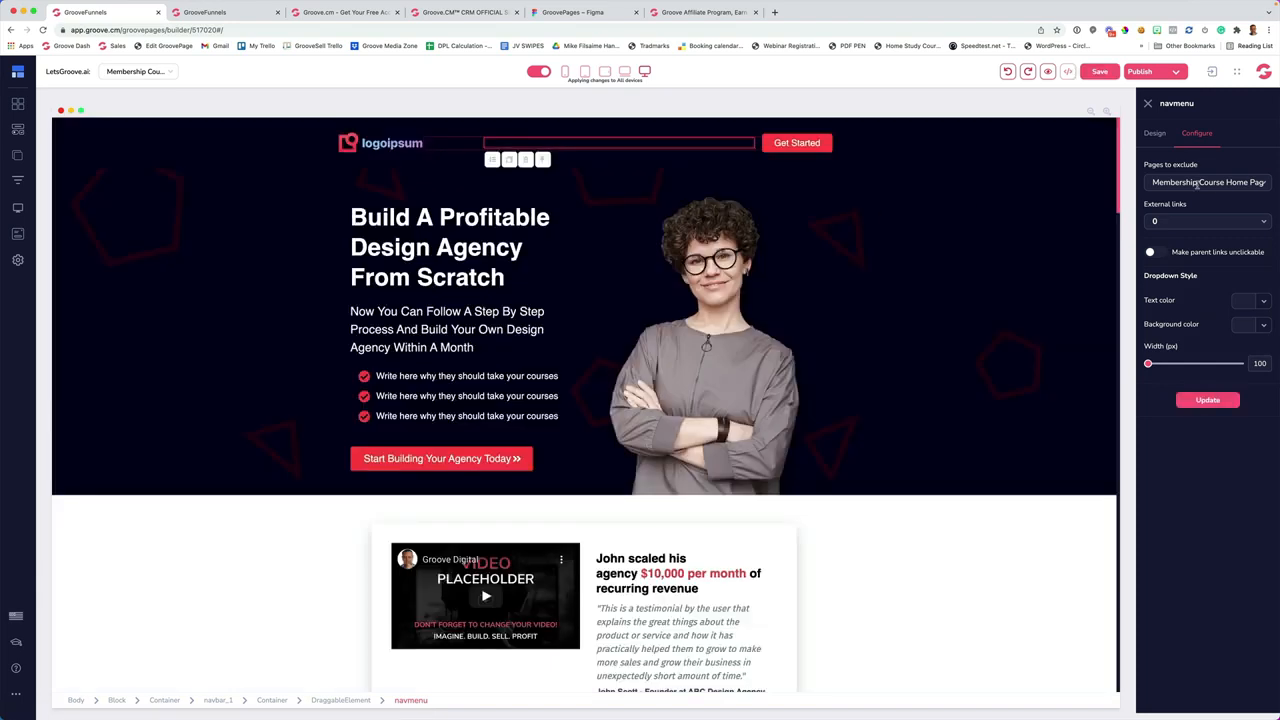
# Remove Membership Course Home Page from the navigation menu's excluded pages and update the menu
pyautogui.click(1194, 184)
pyautogui.click(1181, 208)
pyautogui.click(1204, 434)
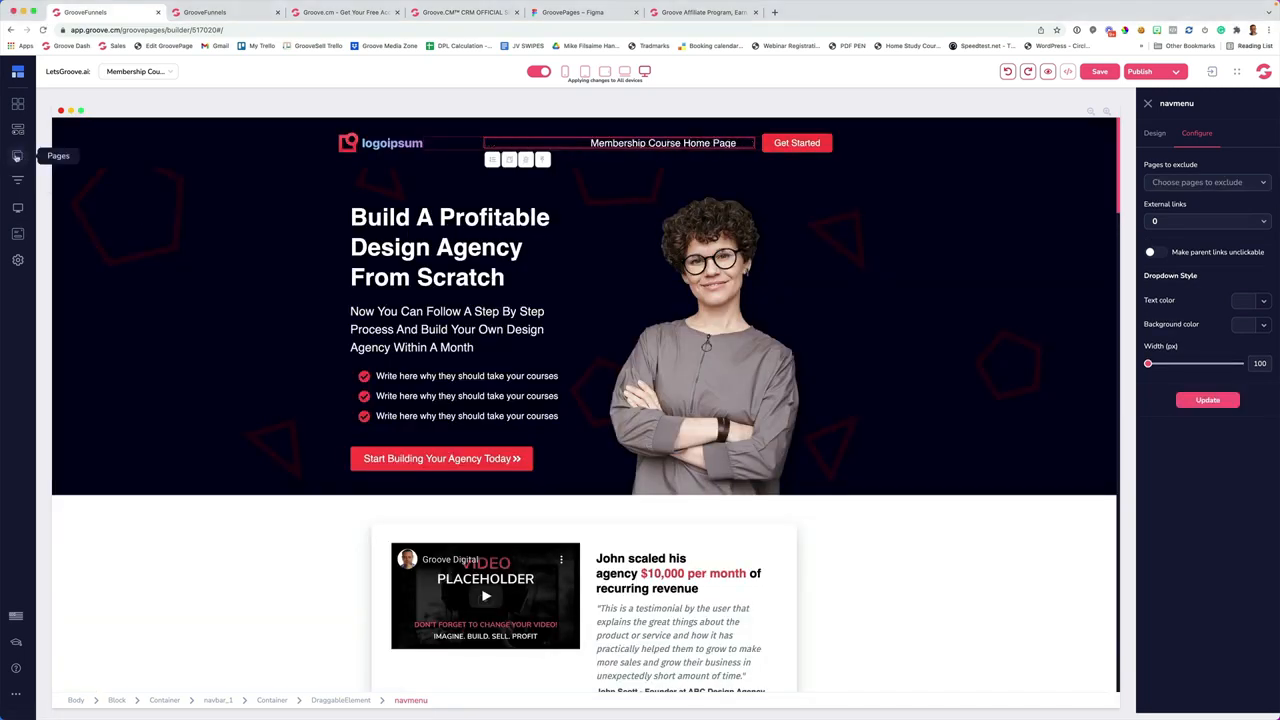
# Rename the Membership Course Home Page in the site's primary navigation to Home
pyautogui.click(17, 155)
pyautogui.click(157, 137)
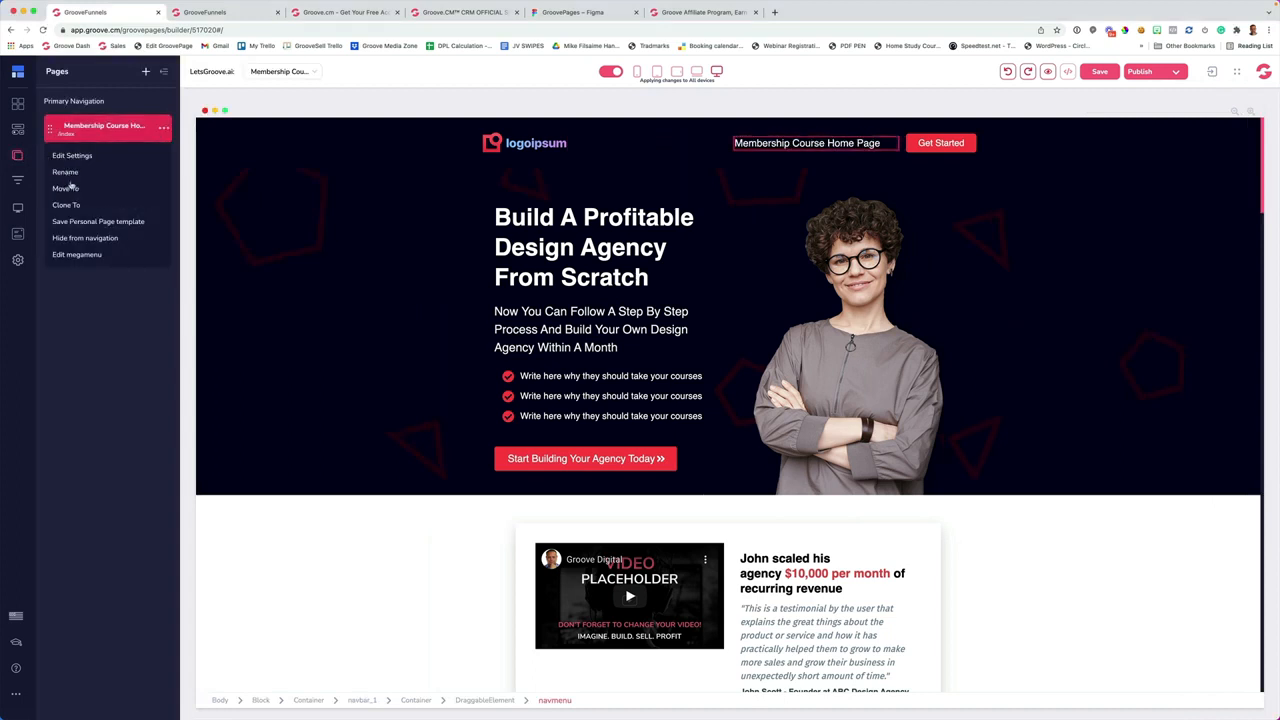
pyautogui.click(70, 184)
pyautogui.tripleClick(101, 131)
pyautogui.write('Home')
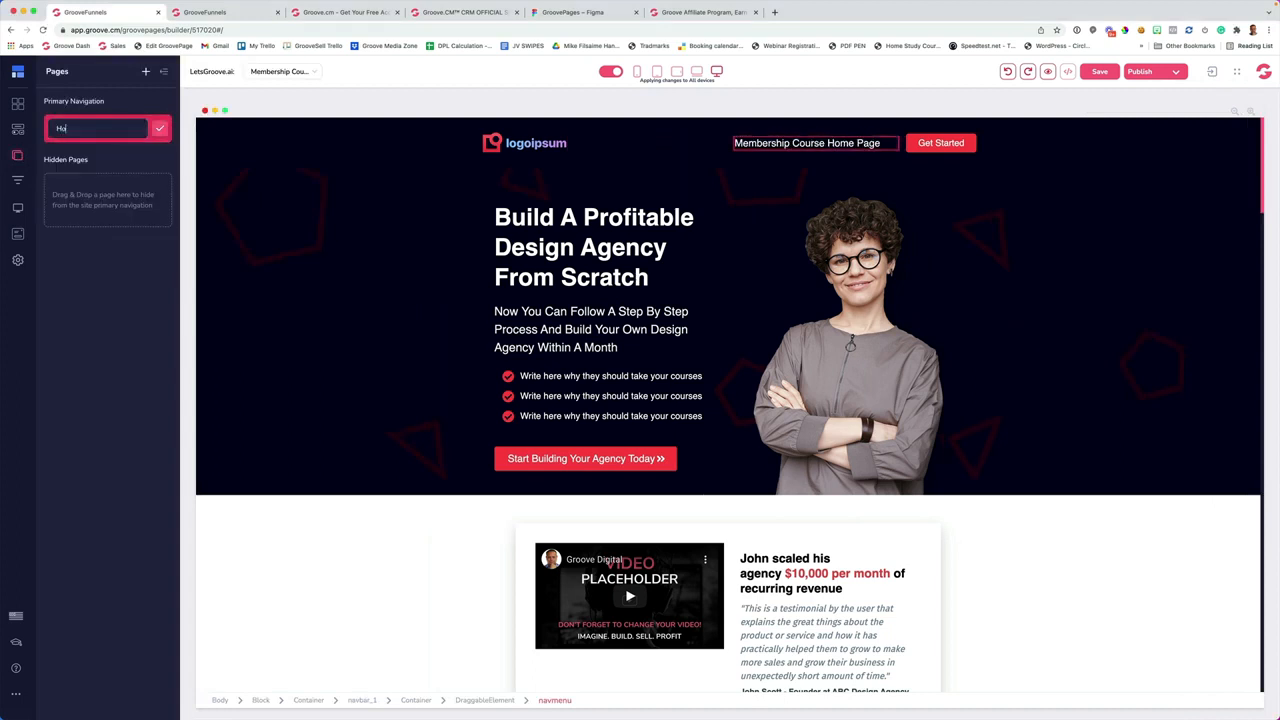
pyautogui.click(159, 128)
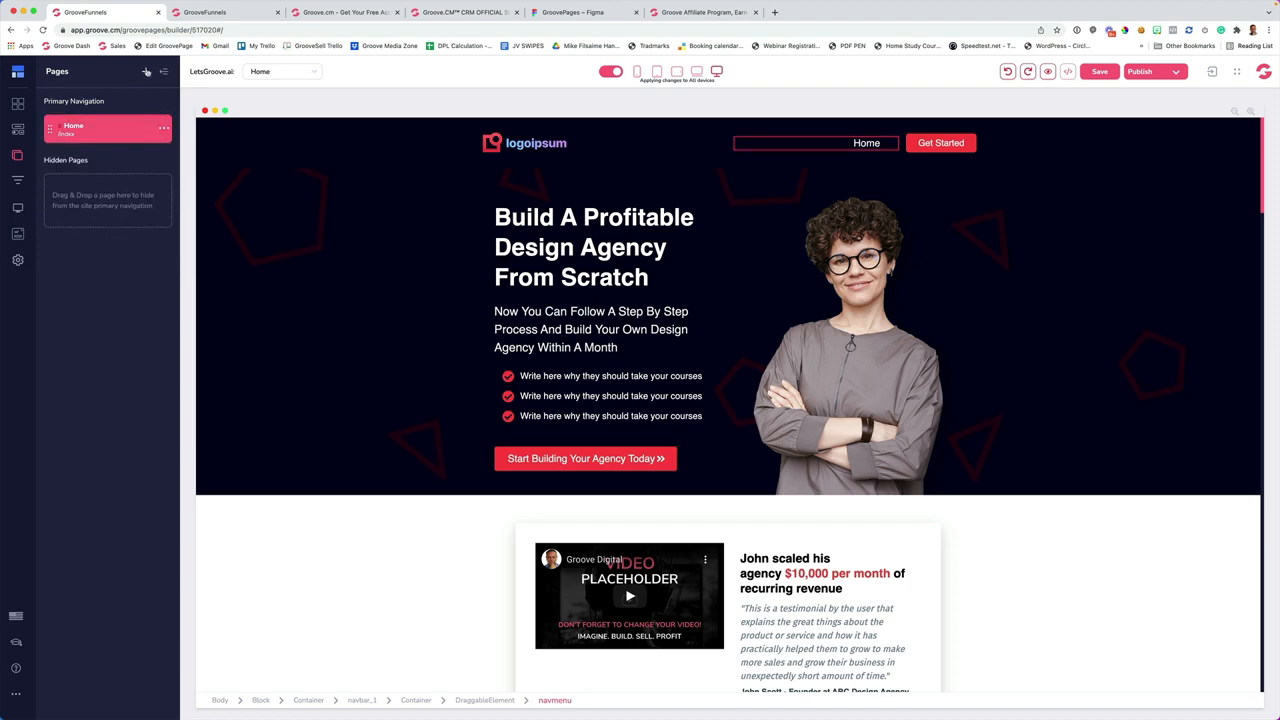
# Add a second page to the site from the Podcast Landing Page template and look over its opening sections
pyautogui.click(146, 72)
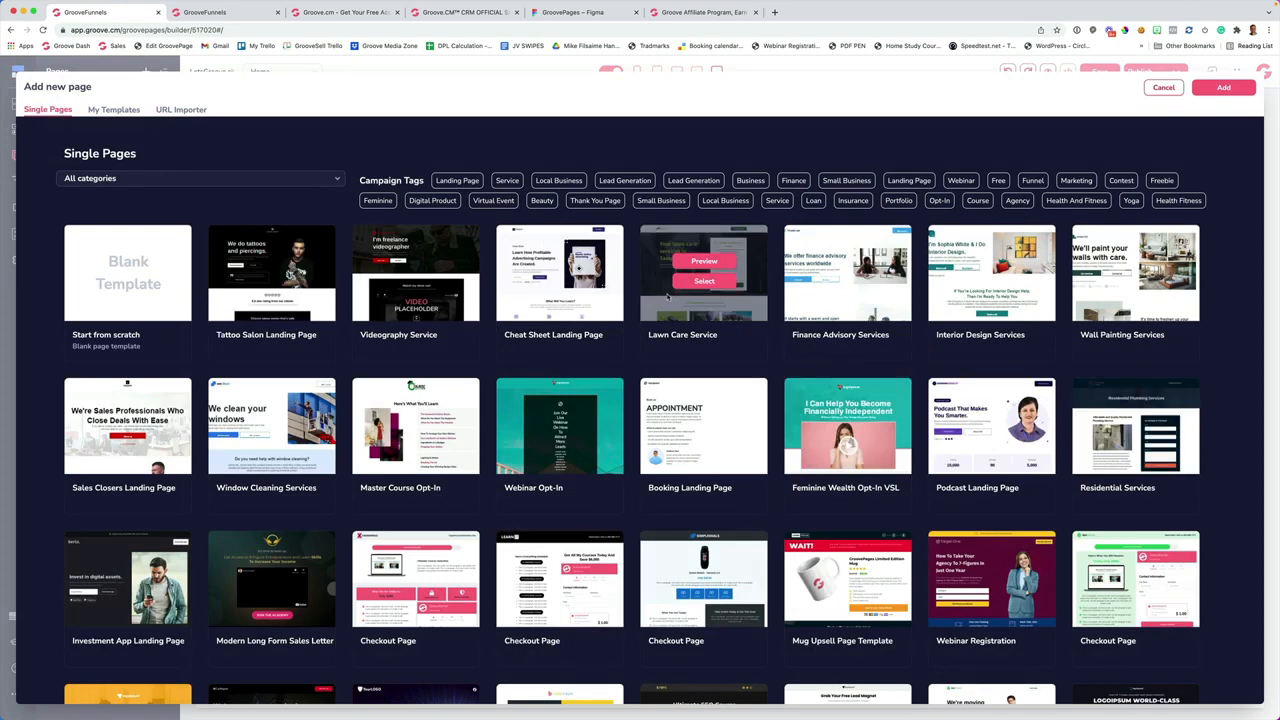
pyautogui.click(690, 282)
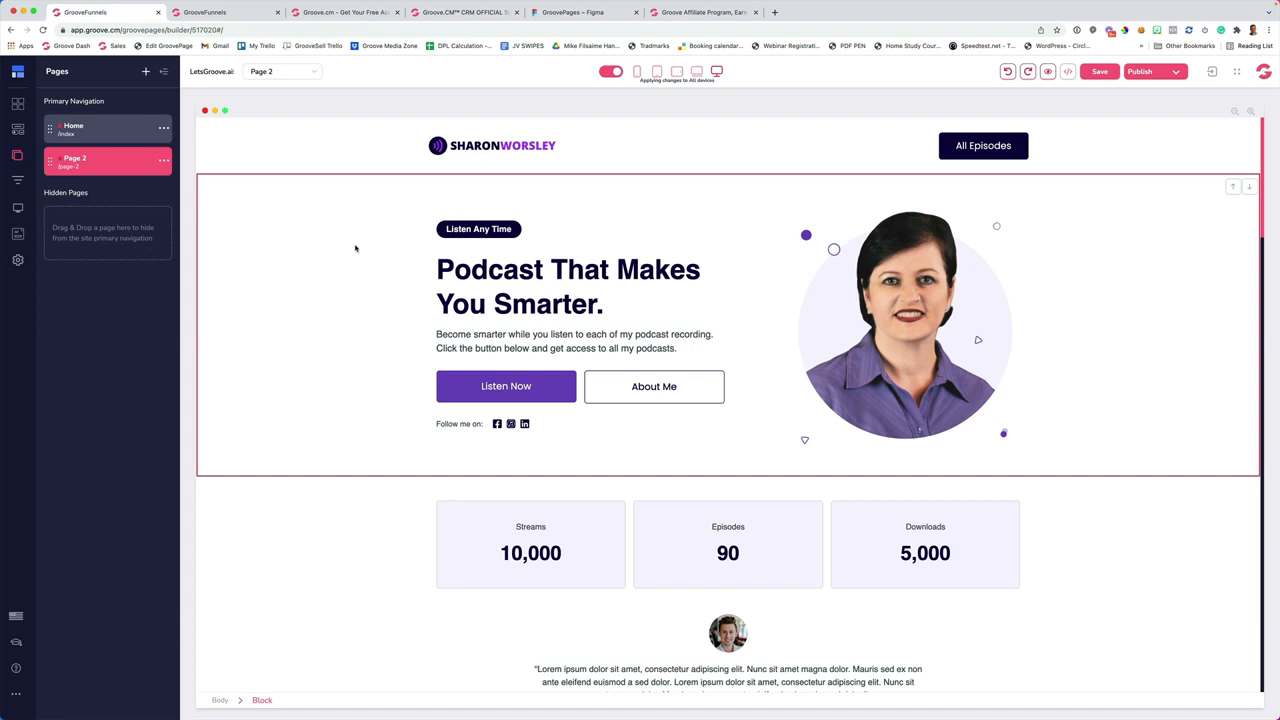
pyautogui.scroll(-1, 355, 248)
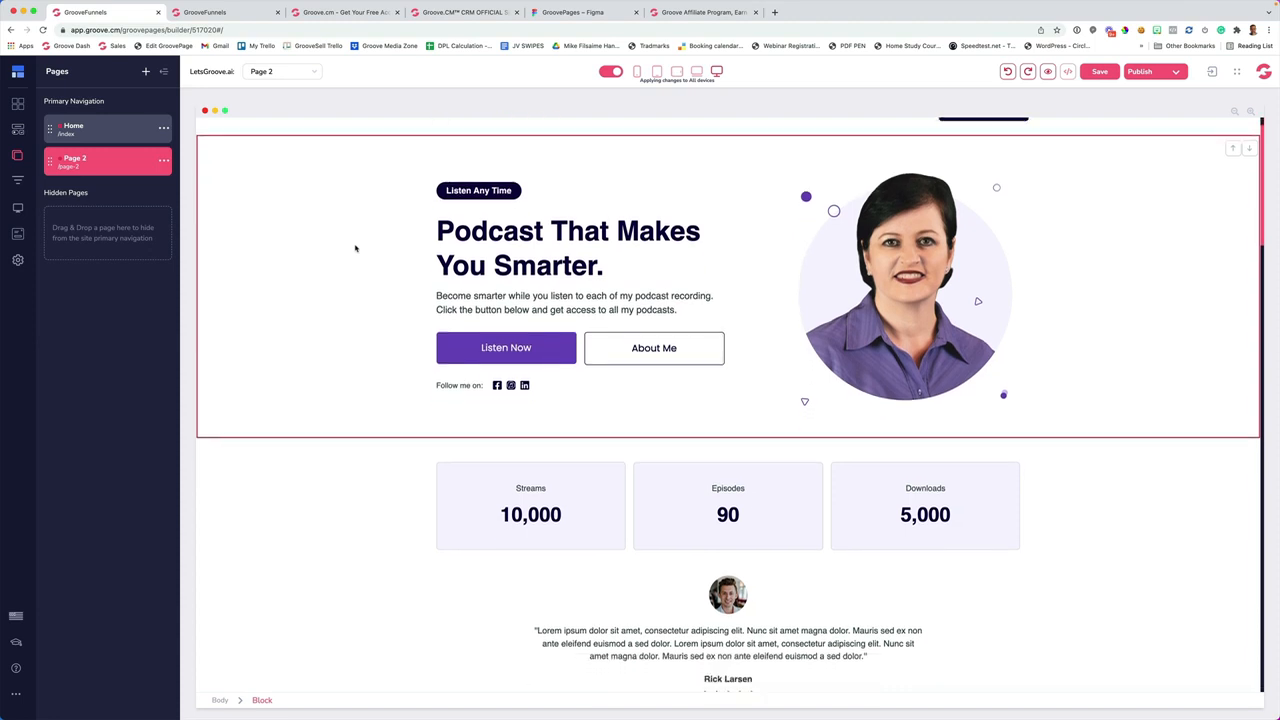
pyautogui.scroll(1, 355, 248)
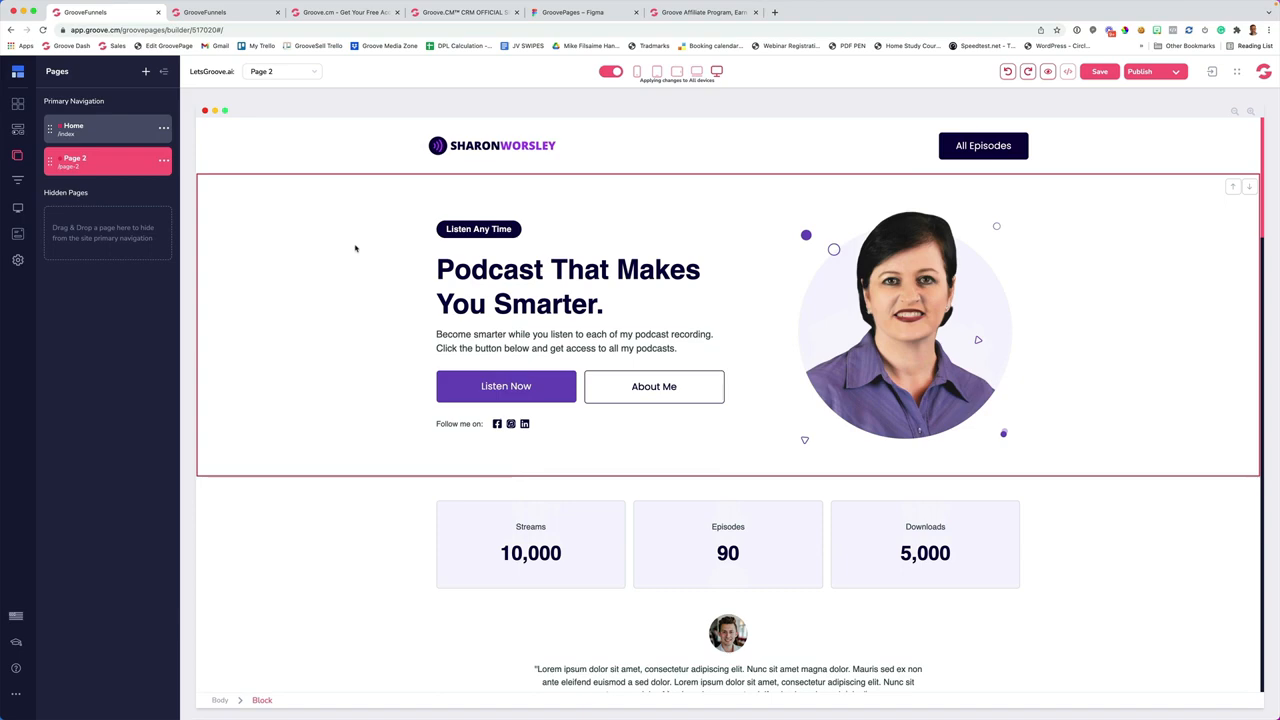
# Look over the rest of the podcast page and rename Page 2 to Podcast in the primary navigation
pyautogui.scroll(-20, 355, 248)
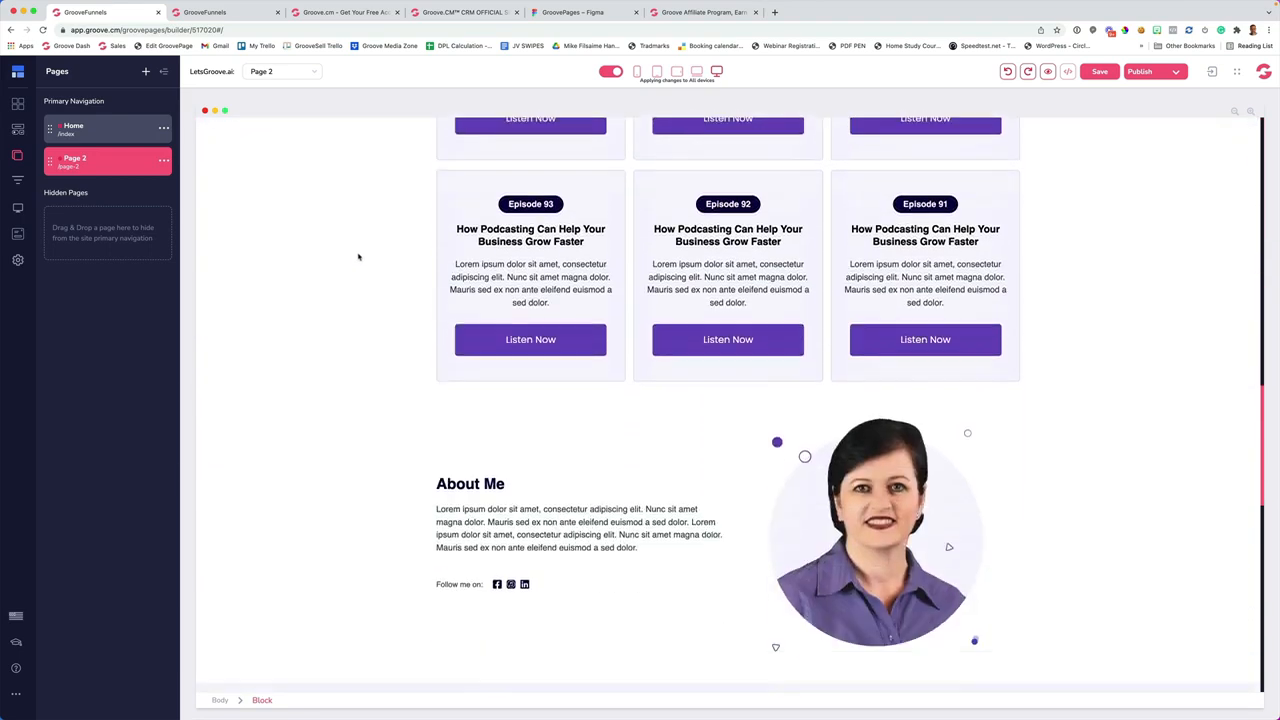
pyautogui.scroll(20, 358, 257)
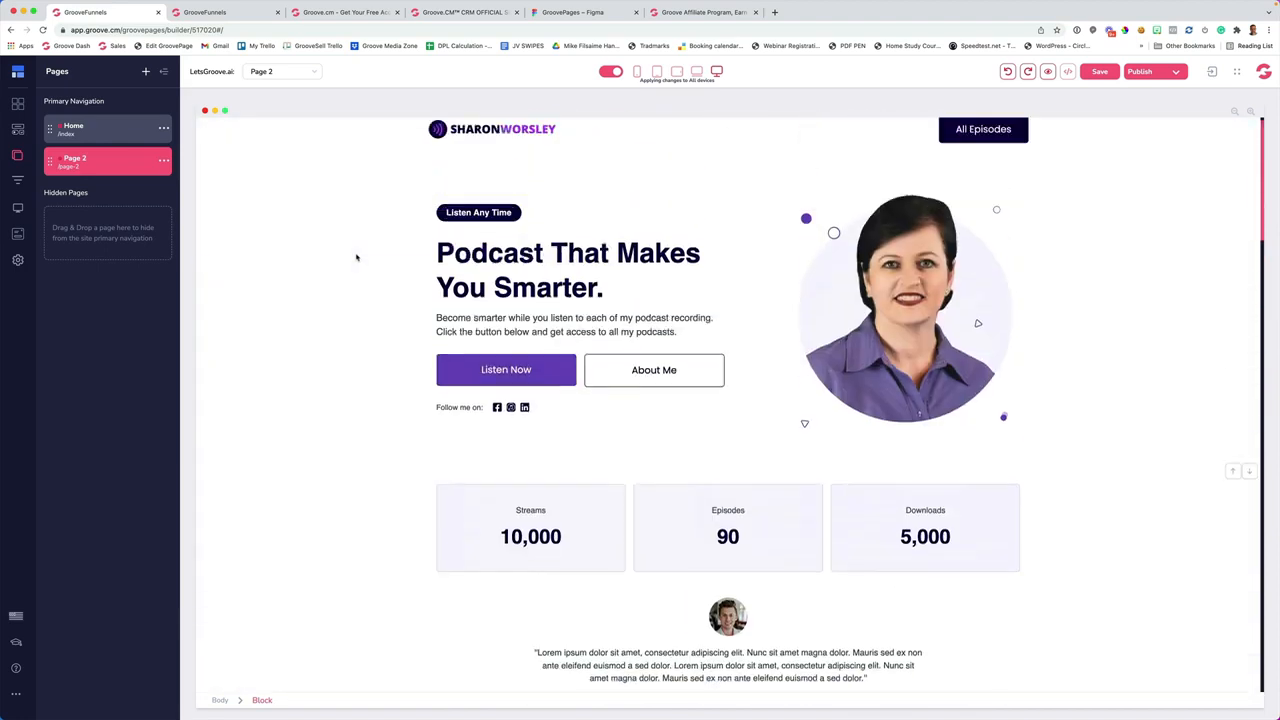
pyautogui.click(163, 160)
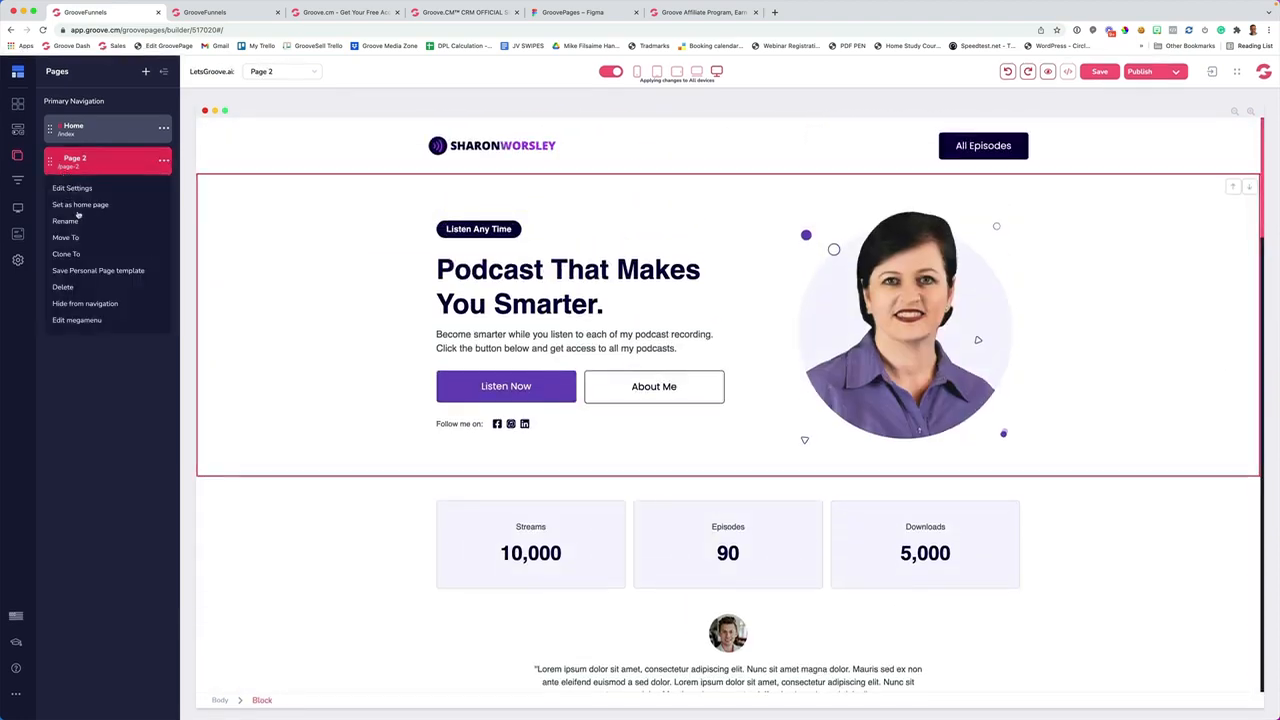
pyautogui.click(66, 221)
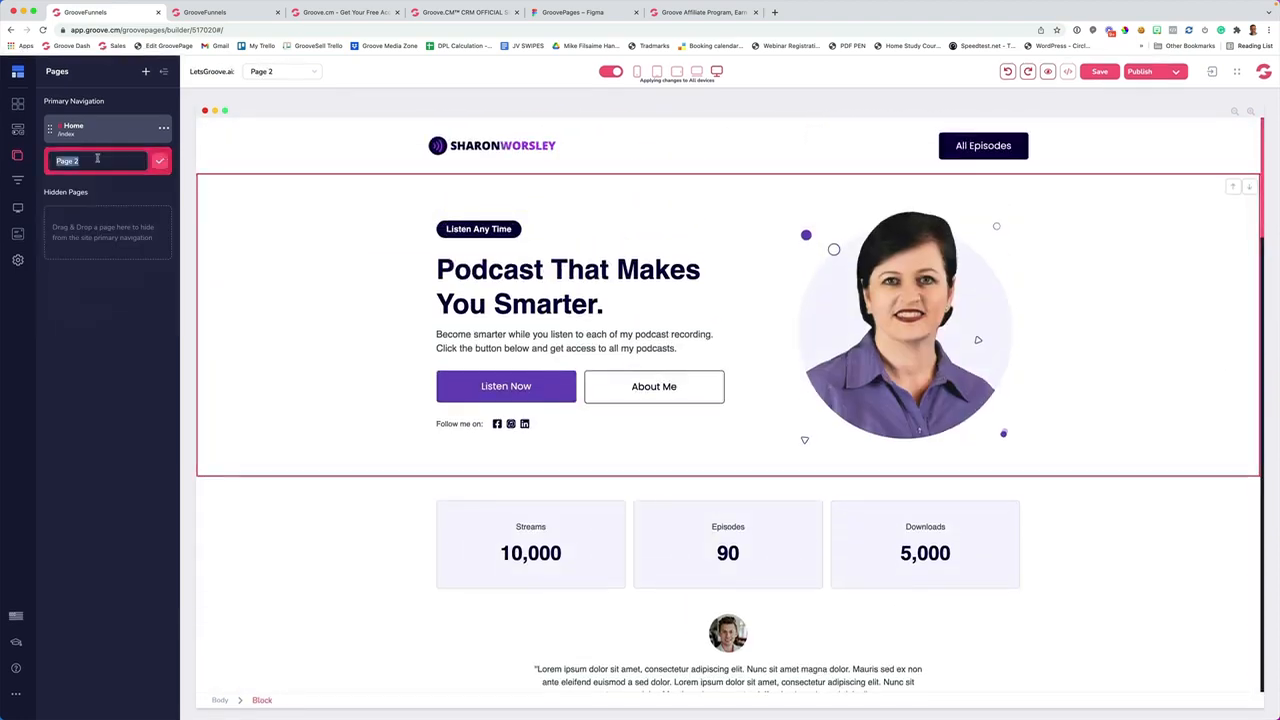
pyautogui.write('Podcast')
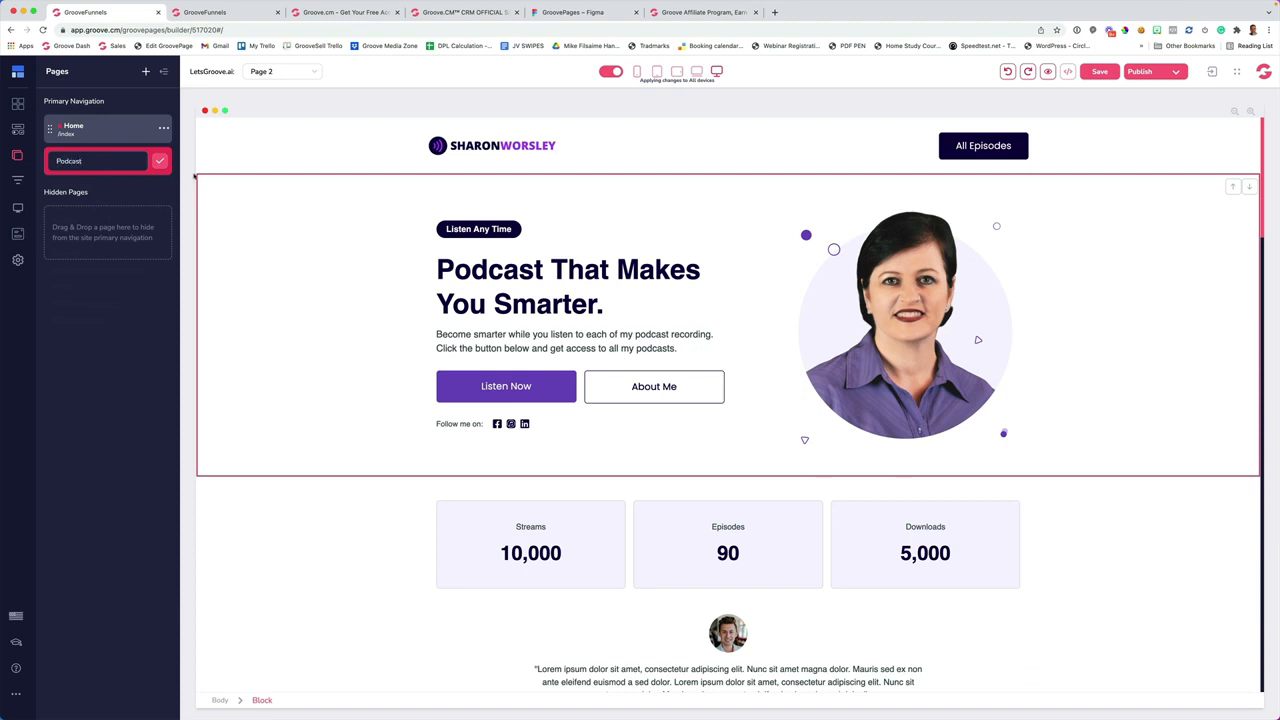
pyautogui.press('Return')
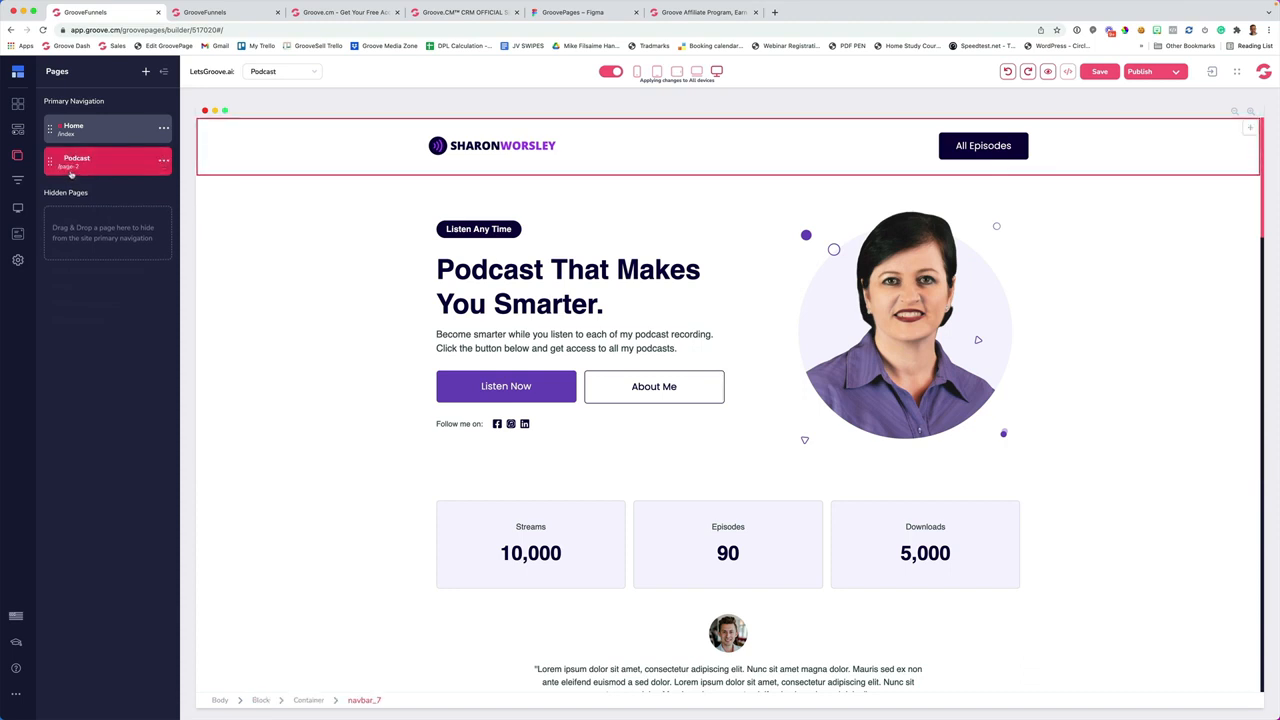
# Set the Podcast page's URL to podcast in its page settings and apply the change
pyautogui.click(162, 162)
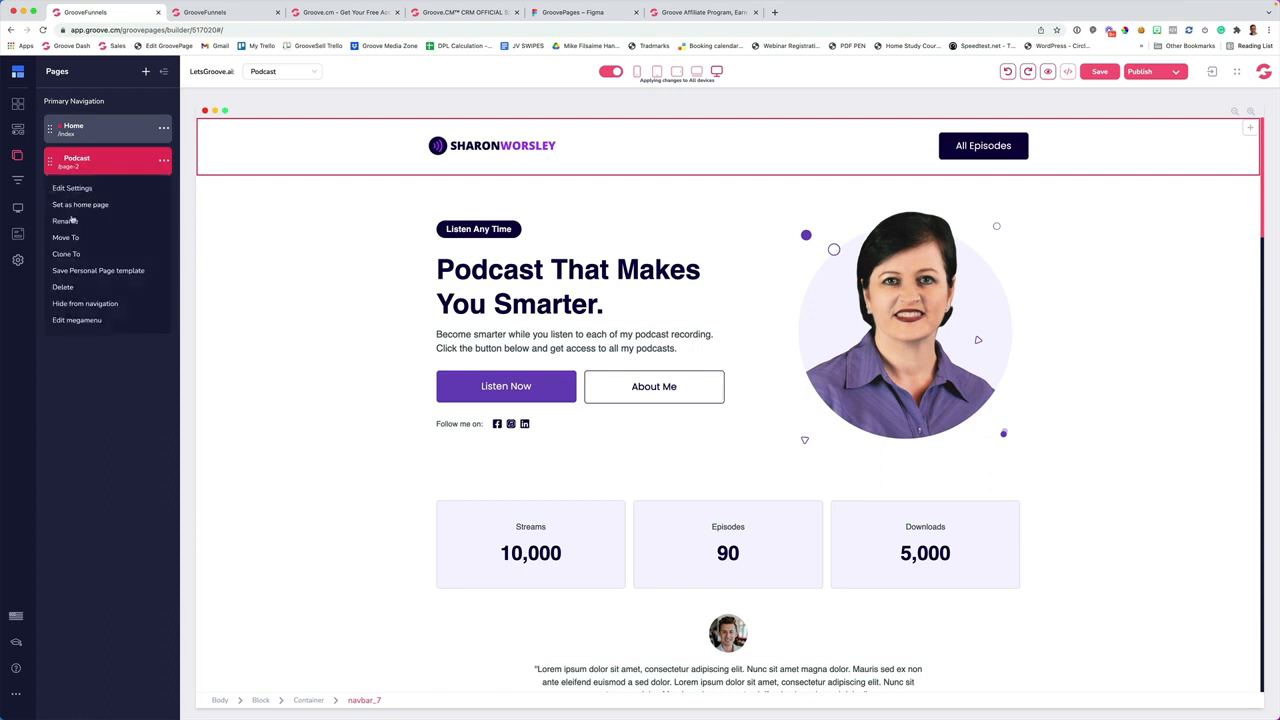
pyautogui.click(74, 188)
pyautogui.tripleClick(89, 172)
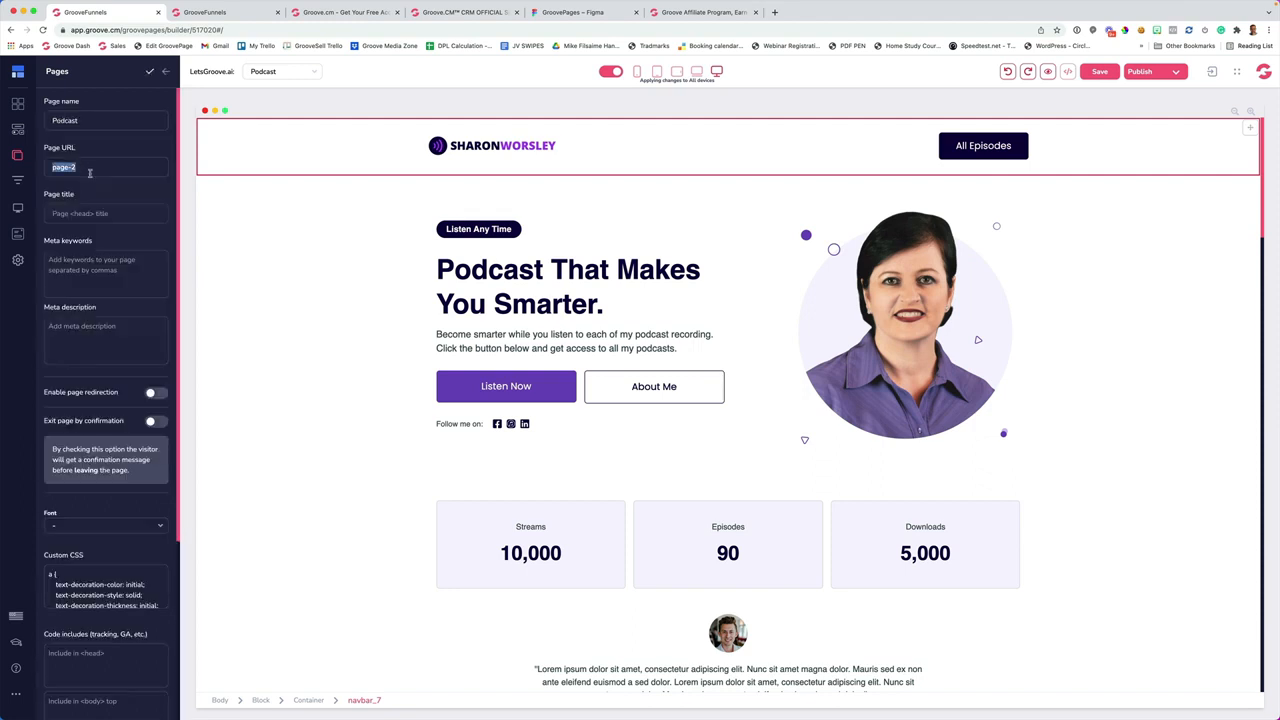
pyautogui.write('podcast')
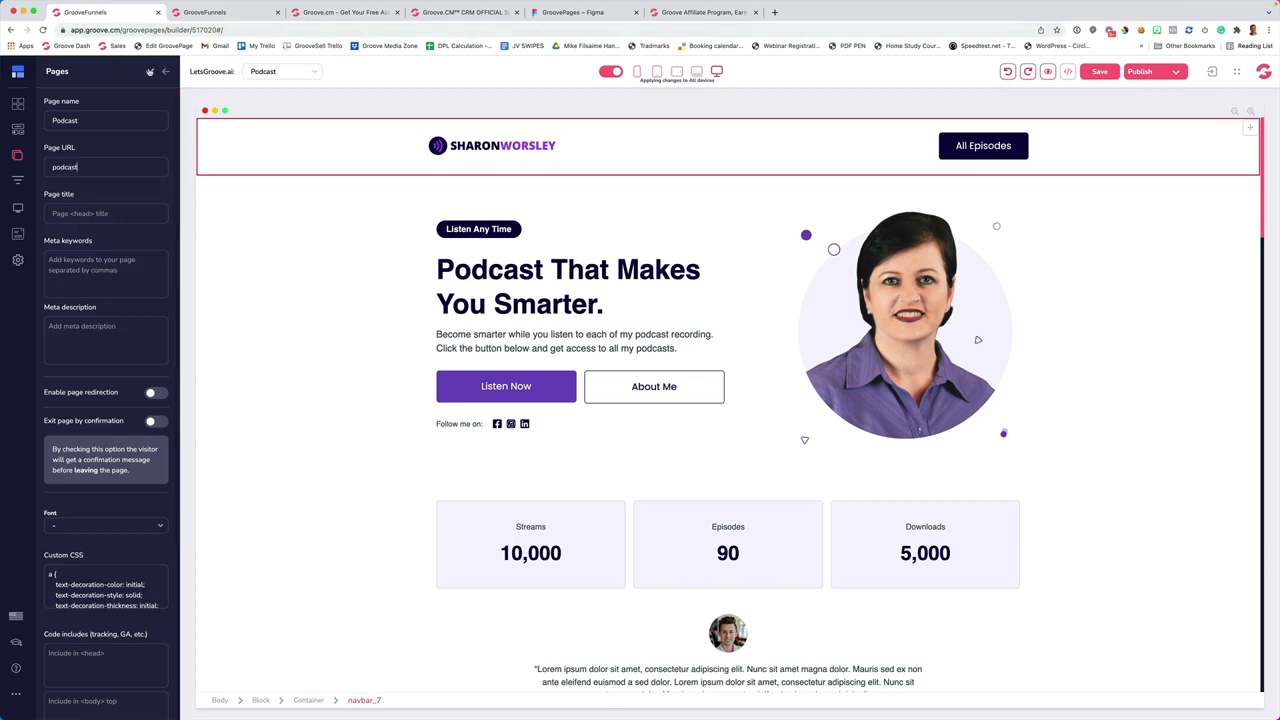
pyautogui.click(150, 71)
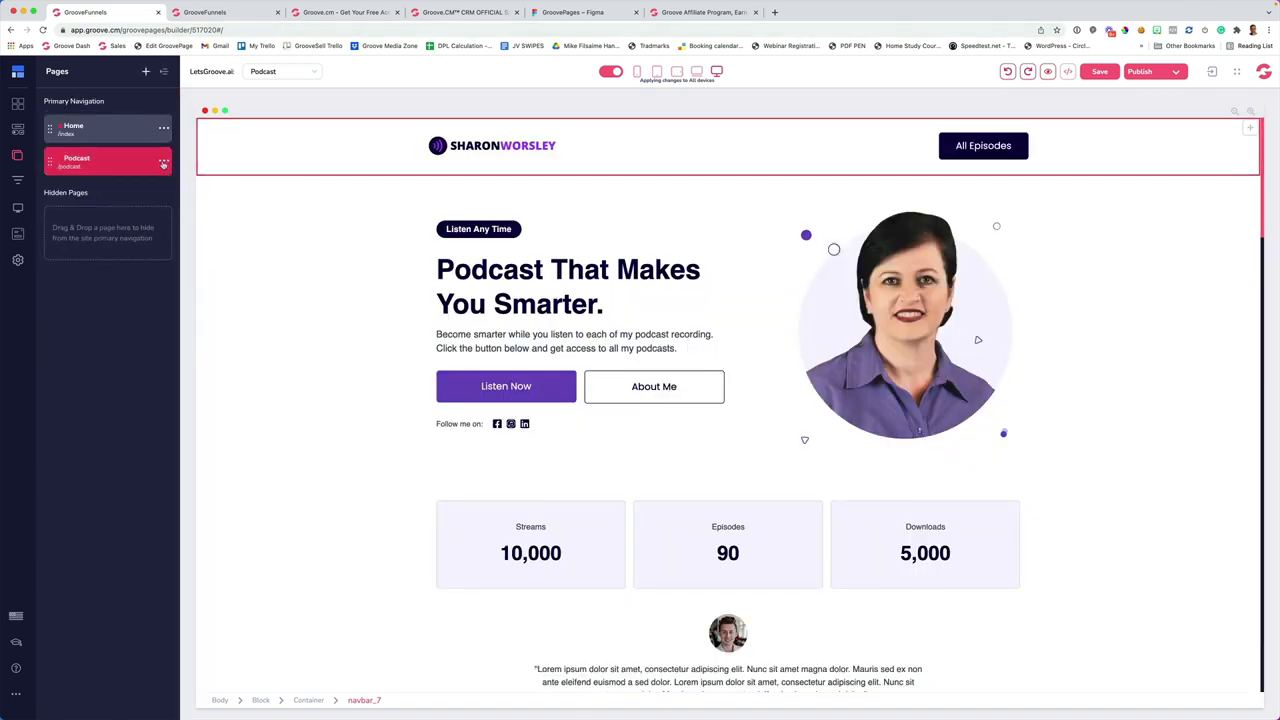
# Review the Podcast page's settings, including its meta fields, redirection, custom CSS, code includes and social share options
pyautogui.click(164, 160)
pyautogui.click(82, 190)
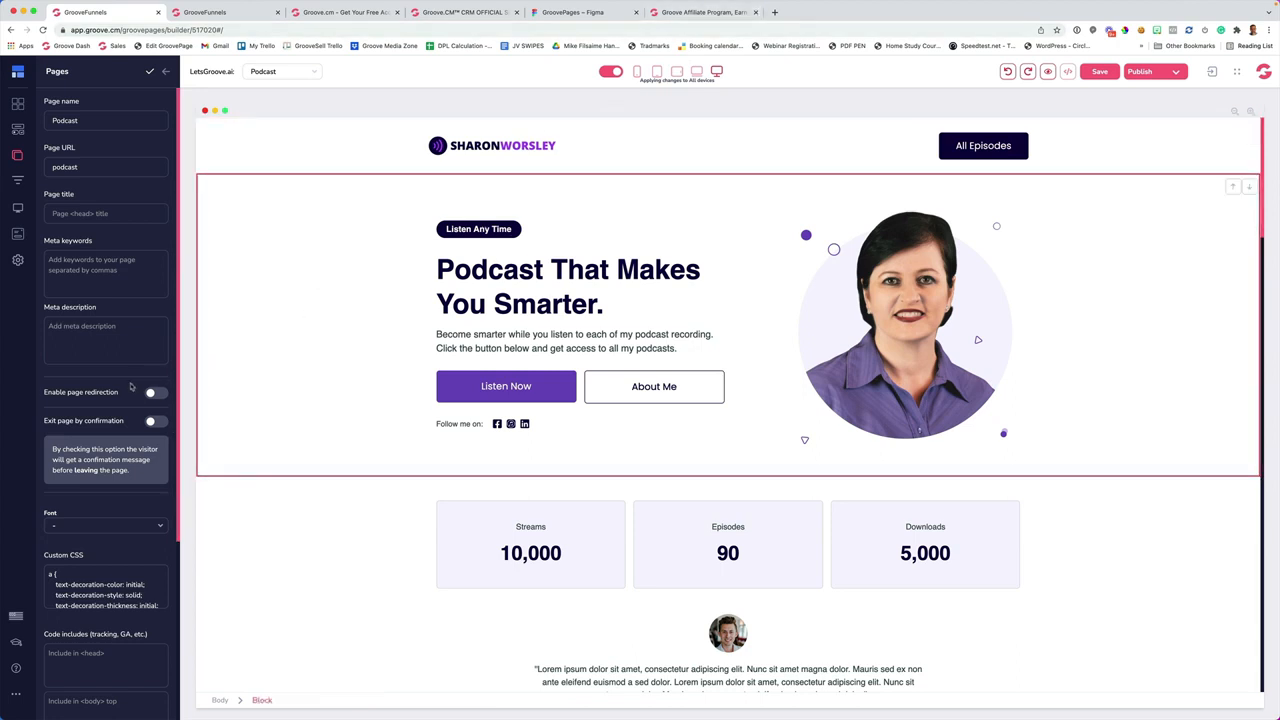
pyautogui.scroll(-5, 130, 387)
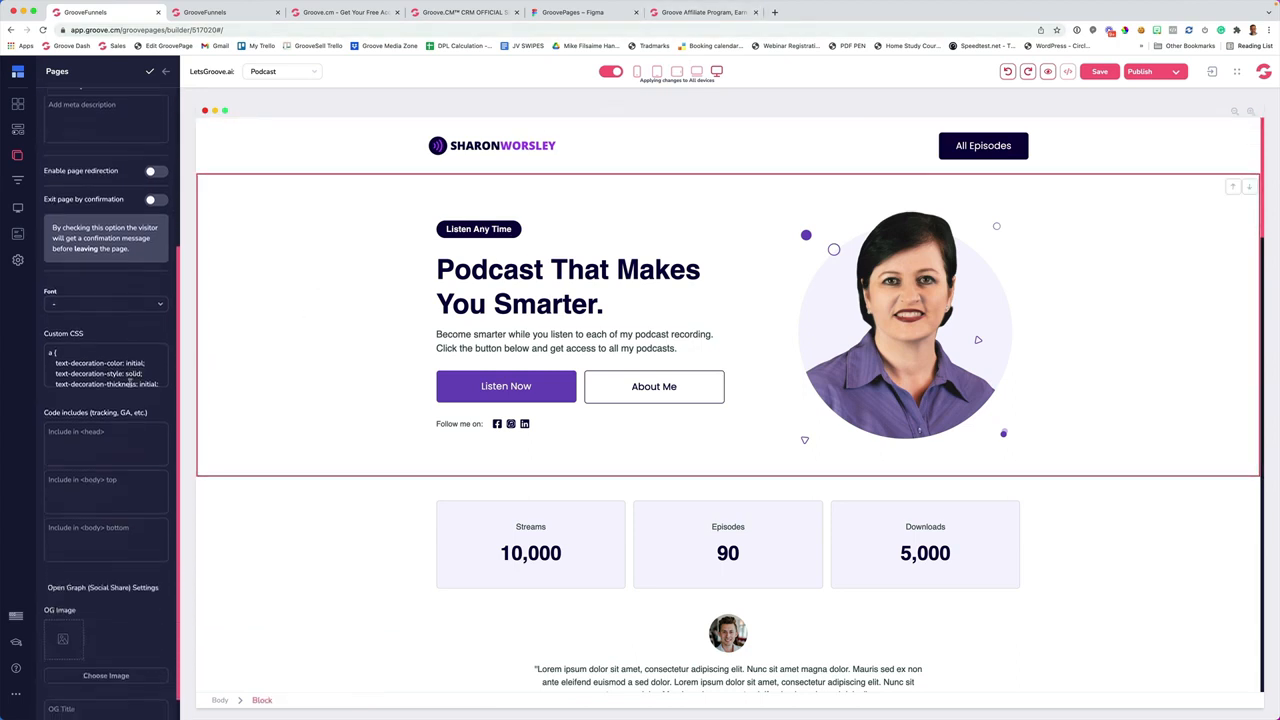
pyautogui.scroll(5, 130, 383)
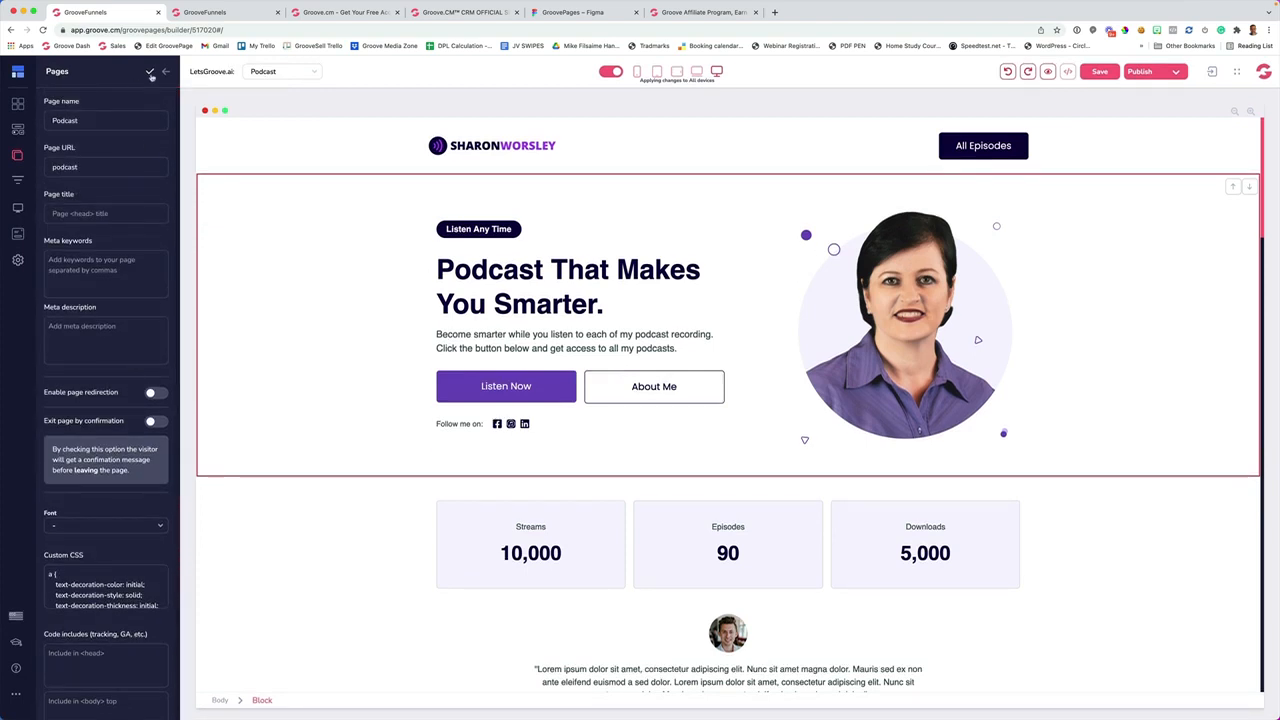
pyautogui.click(151, 73)
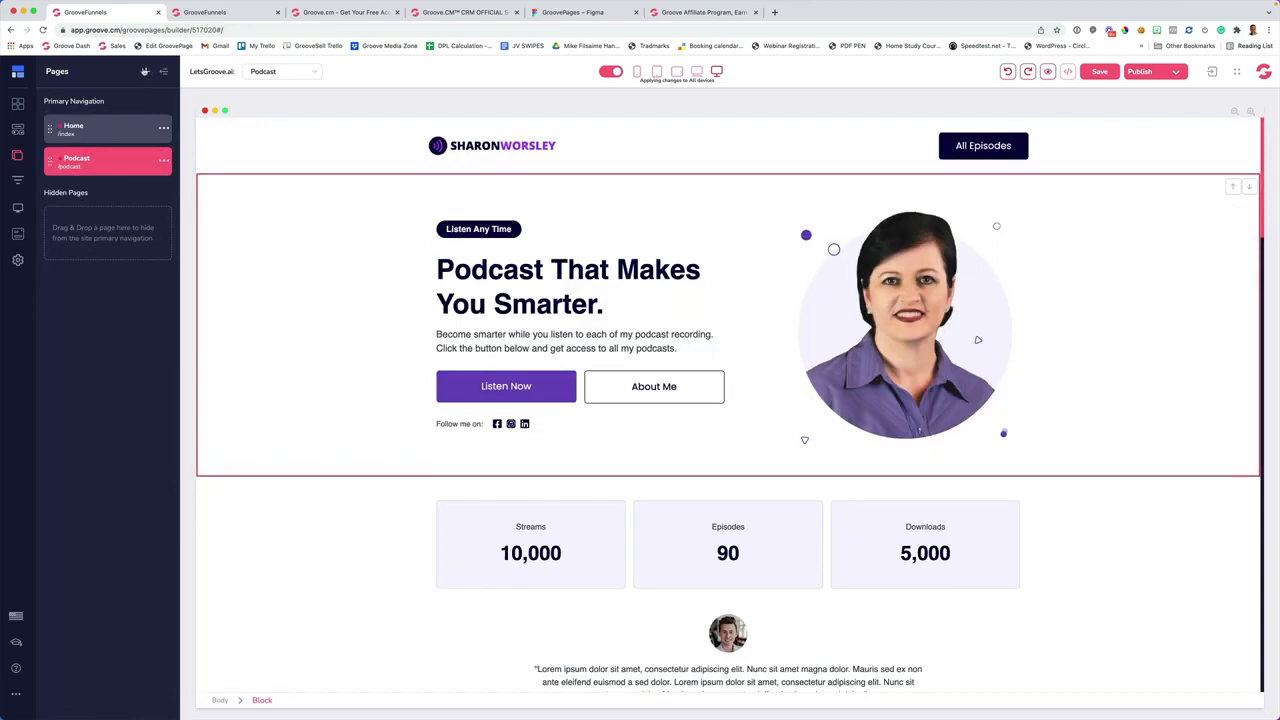
# Add a third page to the site from the Window Cleaning Services template
pyautogui.click(145, 72)
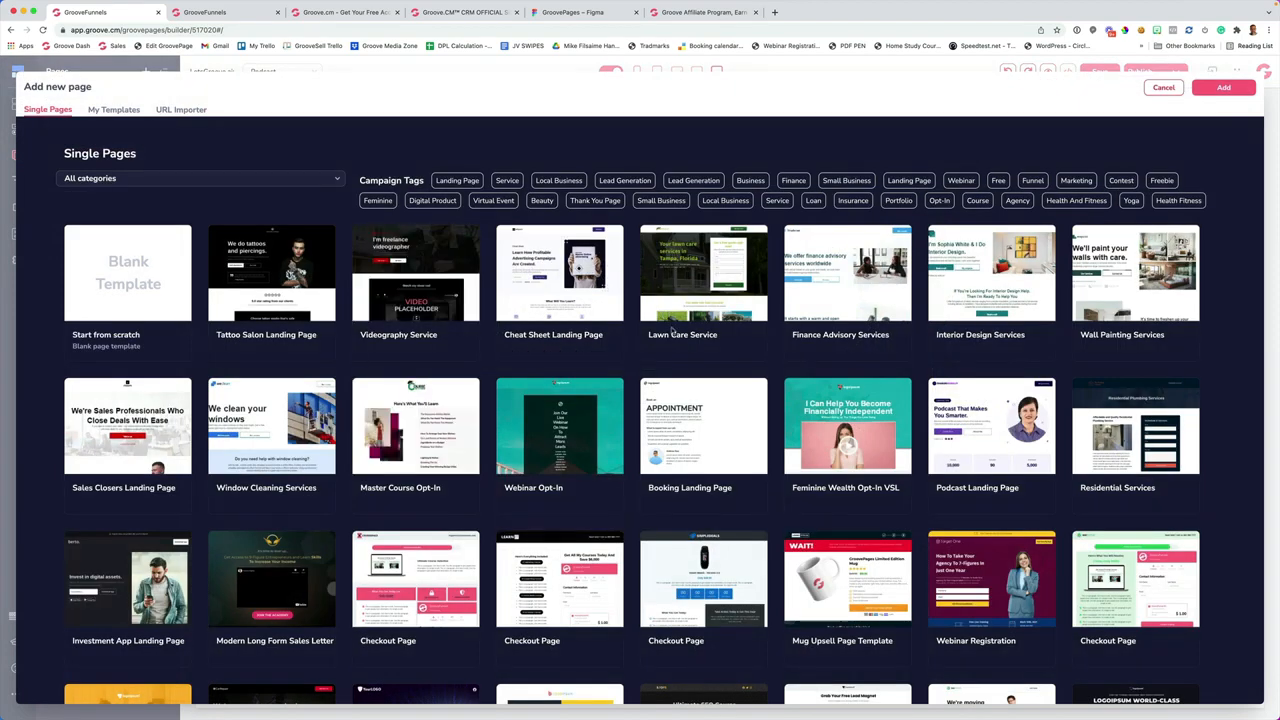
pyautogui.scroll(-3, 672, 330)
pyautogui.scroll(-1, 664, 330)
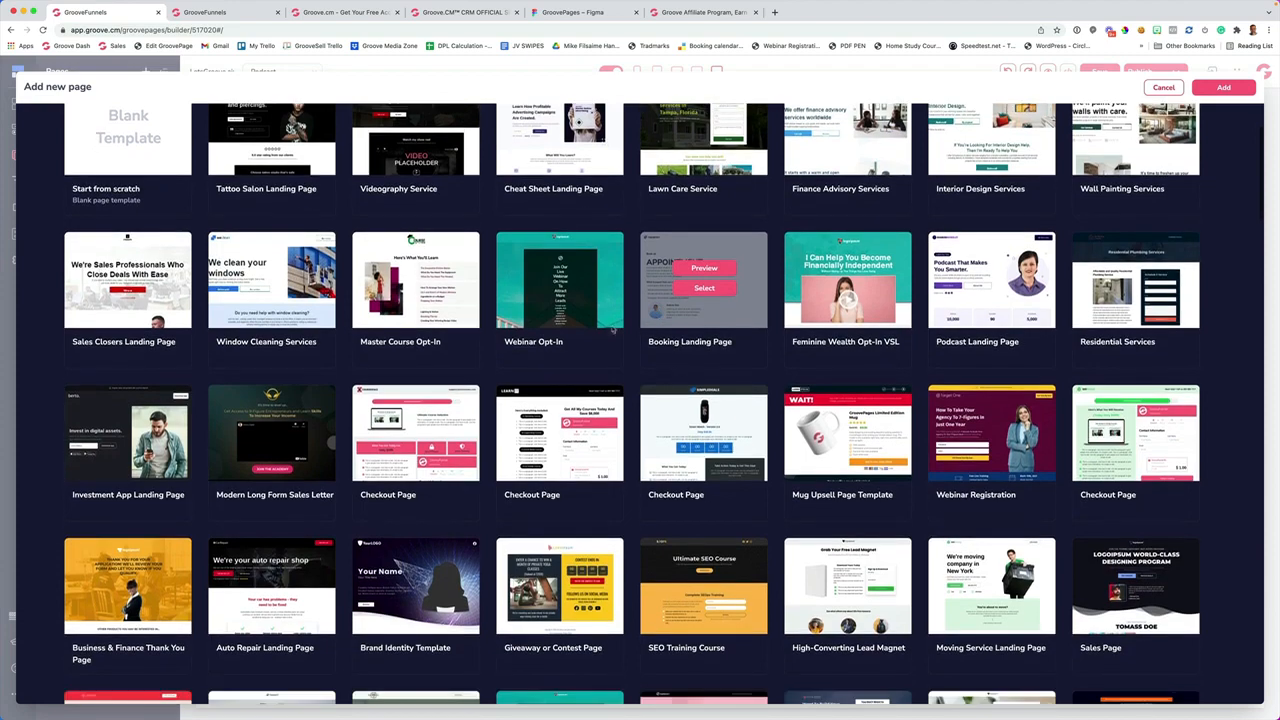
pyautogui.click(276, 287)
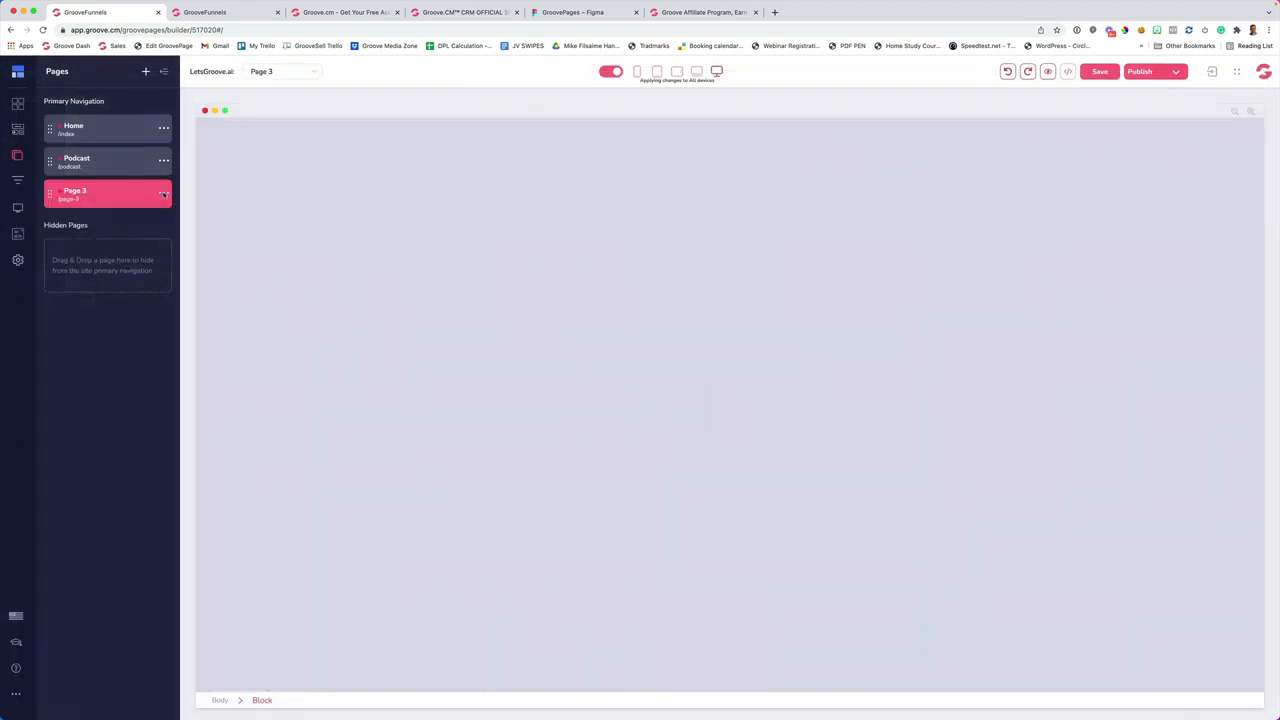
# Rename the new window cleaning page, Page 3, to About Us in the primary navigation
pyautogui.click(164, 194)
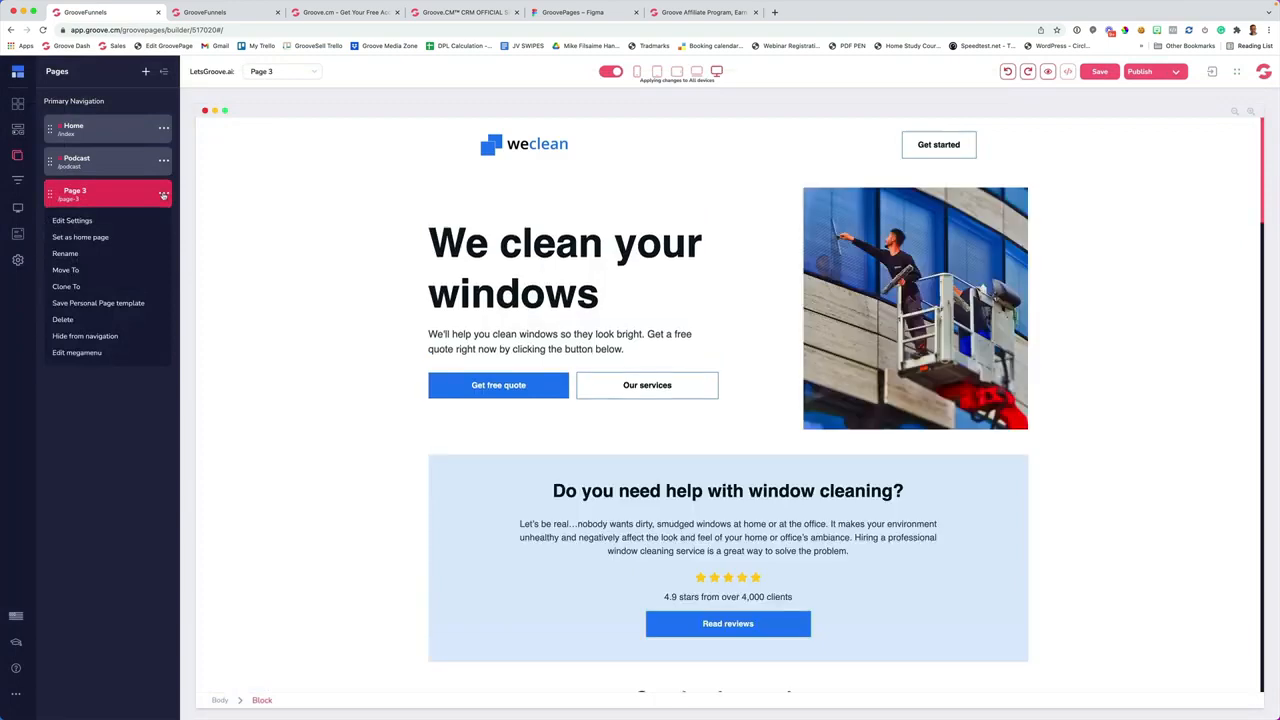
pyautogui.click(64, 254)
pyautogui.press('BackSpace')
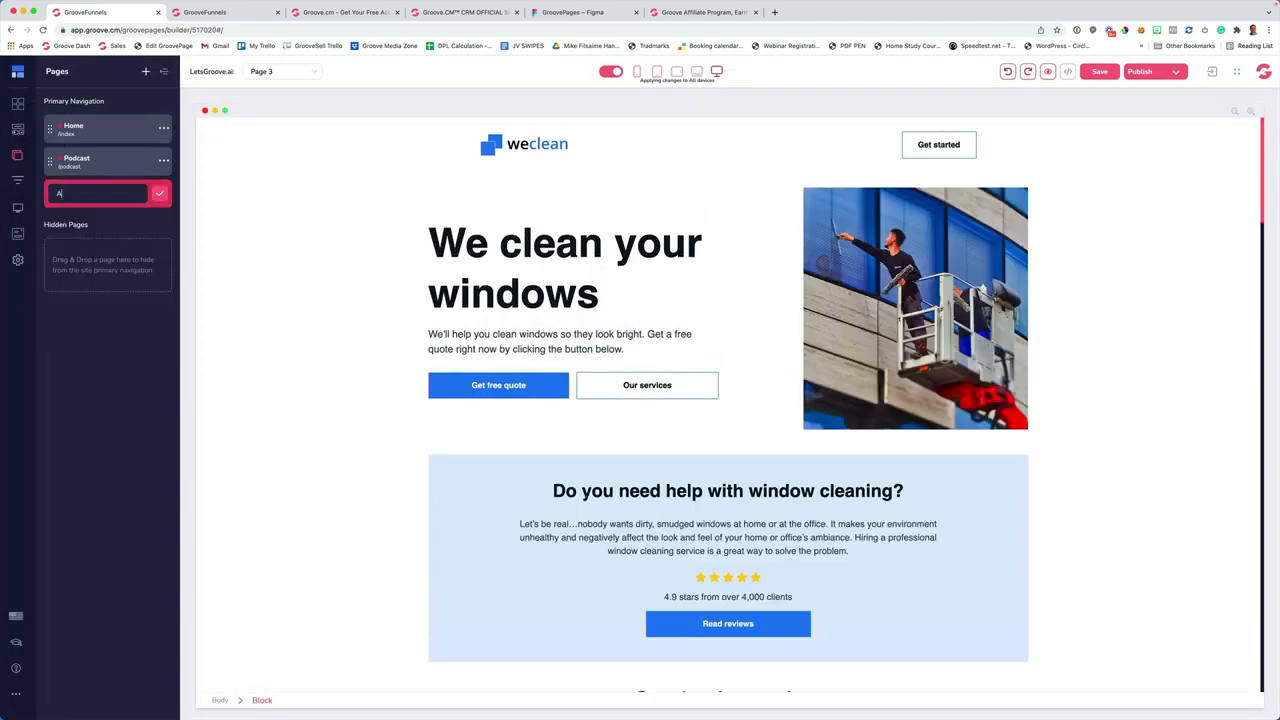
pyautogui.write('About Us')
pyautogui.click(159, 193)
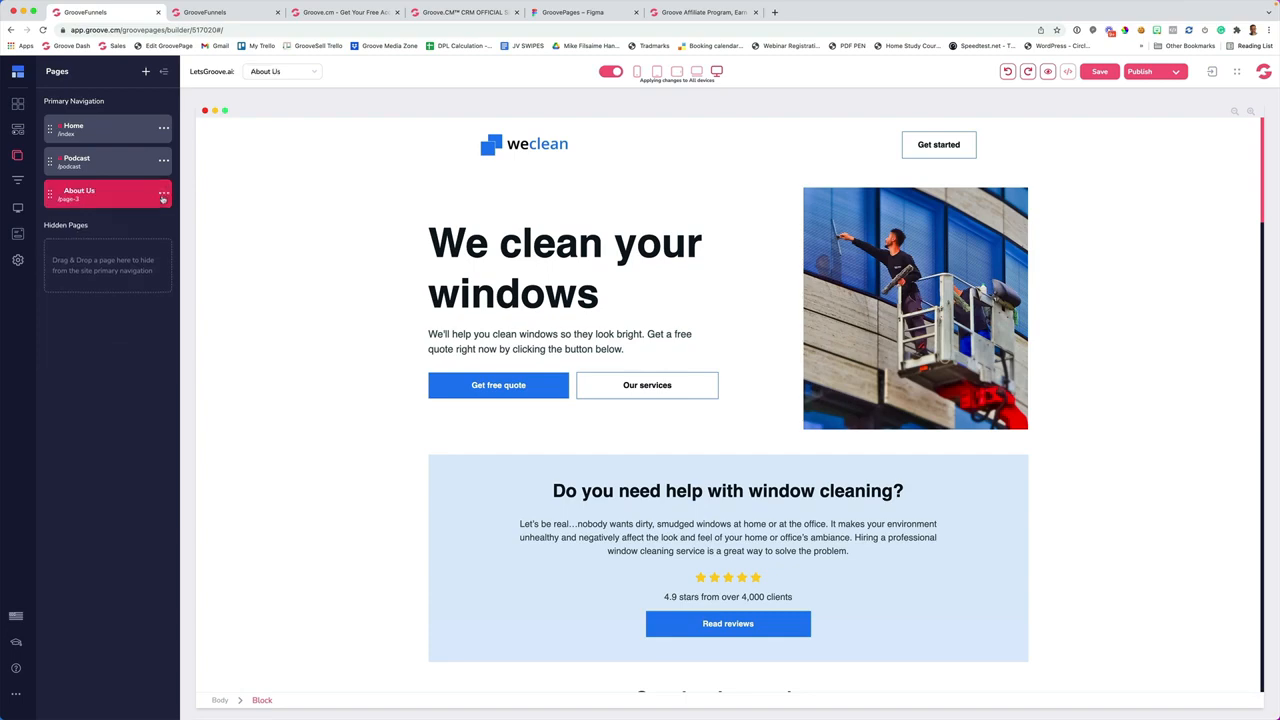
# Add a fourth page to the site from the Sales Page template
pyautogui.click(146, 73)
pyautogui.scroll(-5, 452, 330)
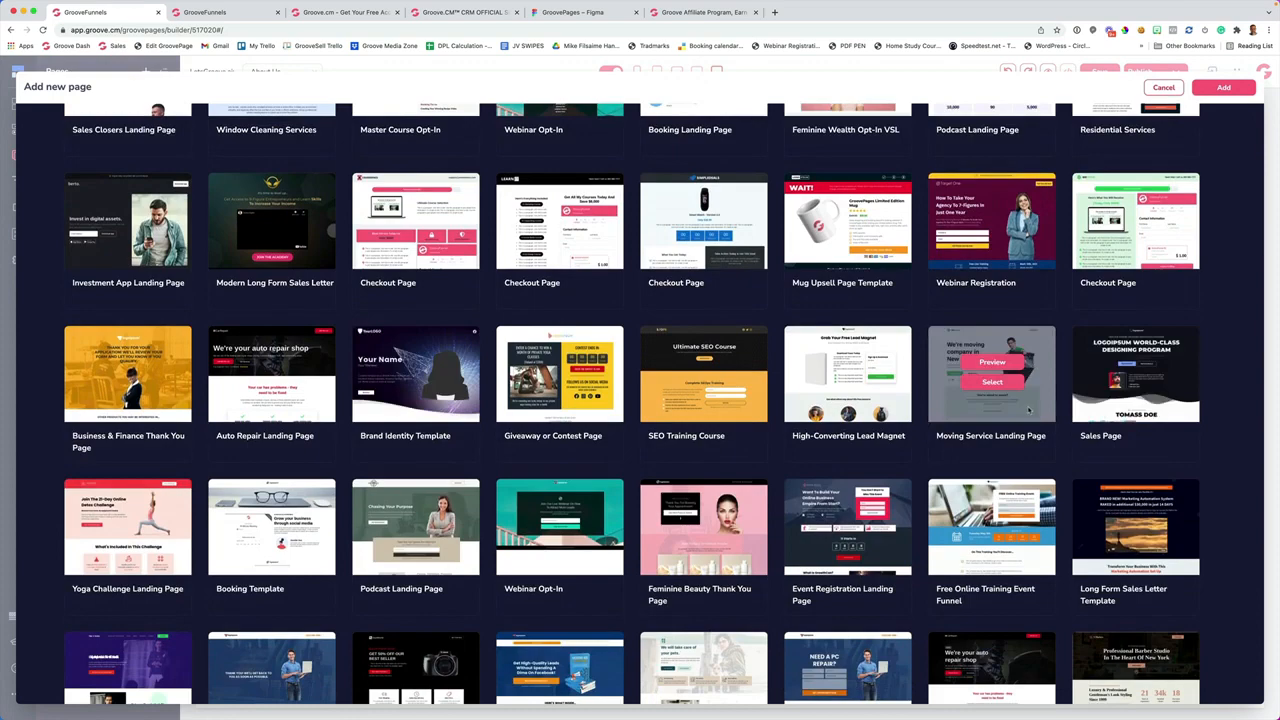
pyautogui.click(1136, 382)
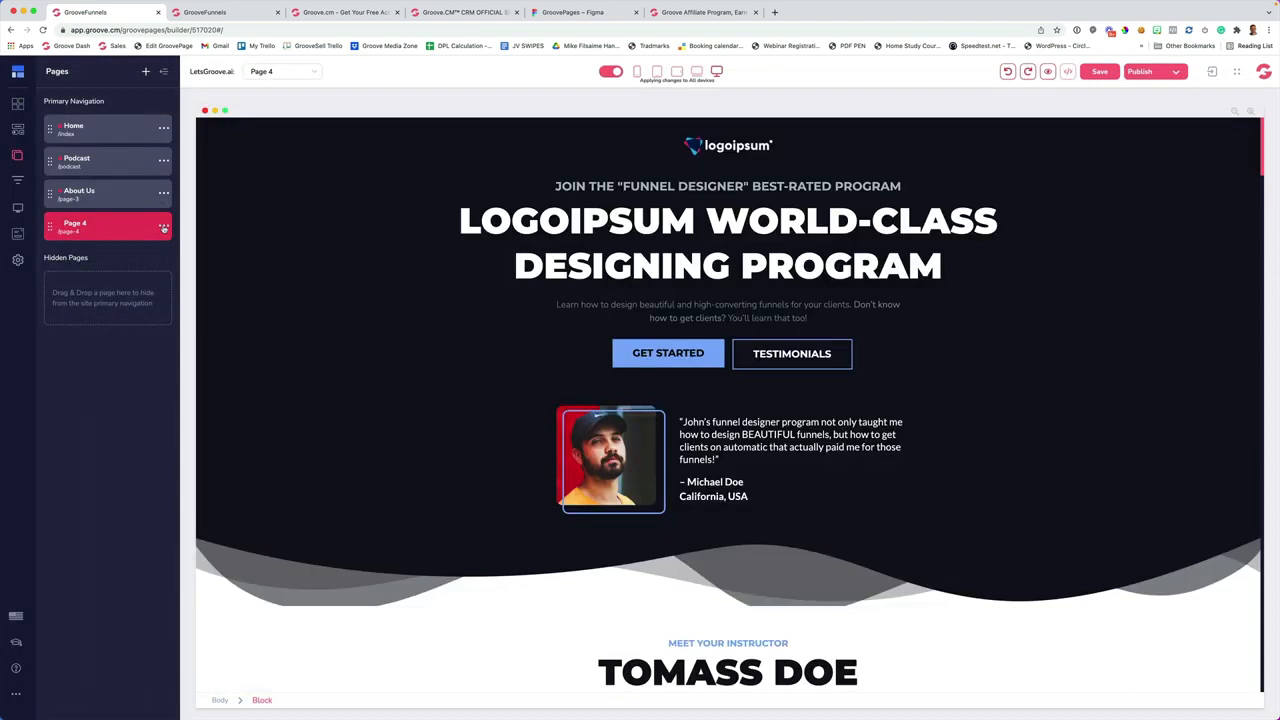
# Rename Page 4 to Contact in the site's primary navigation
pyautogui.click(164, 226)
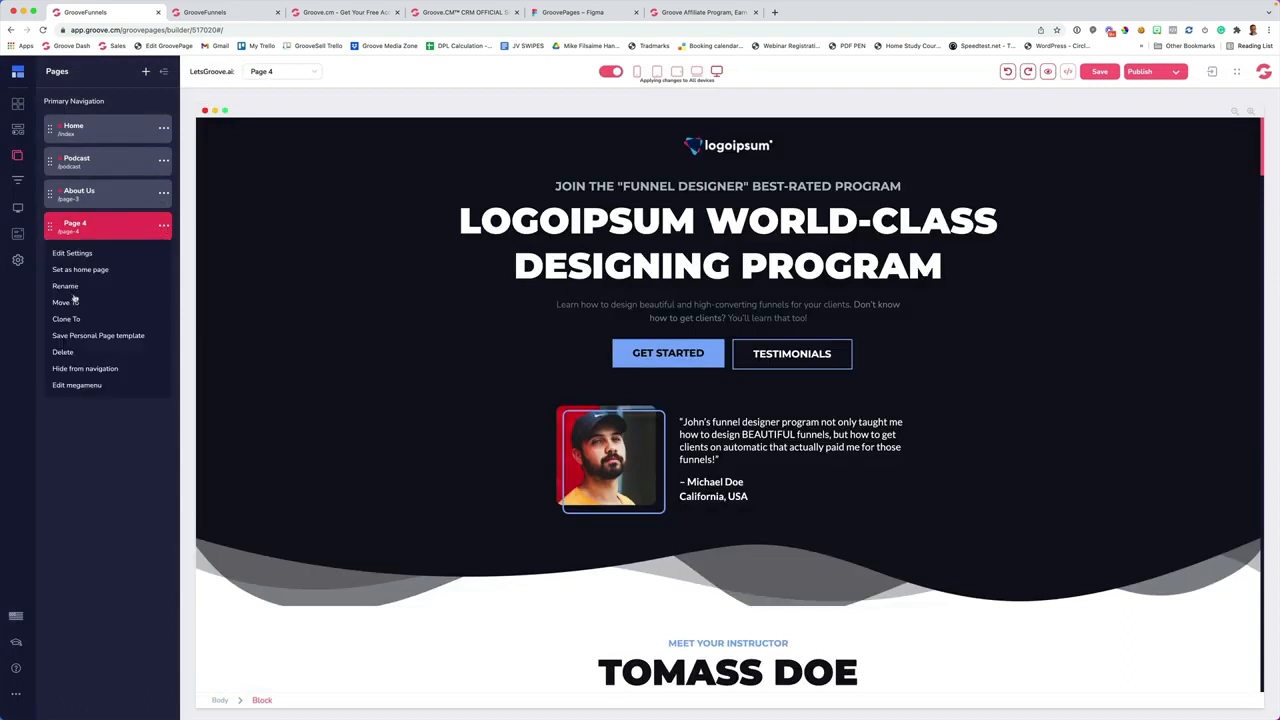
pyautogui.click(74, 289)
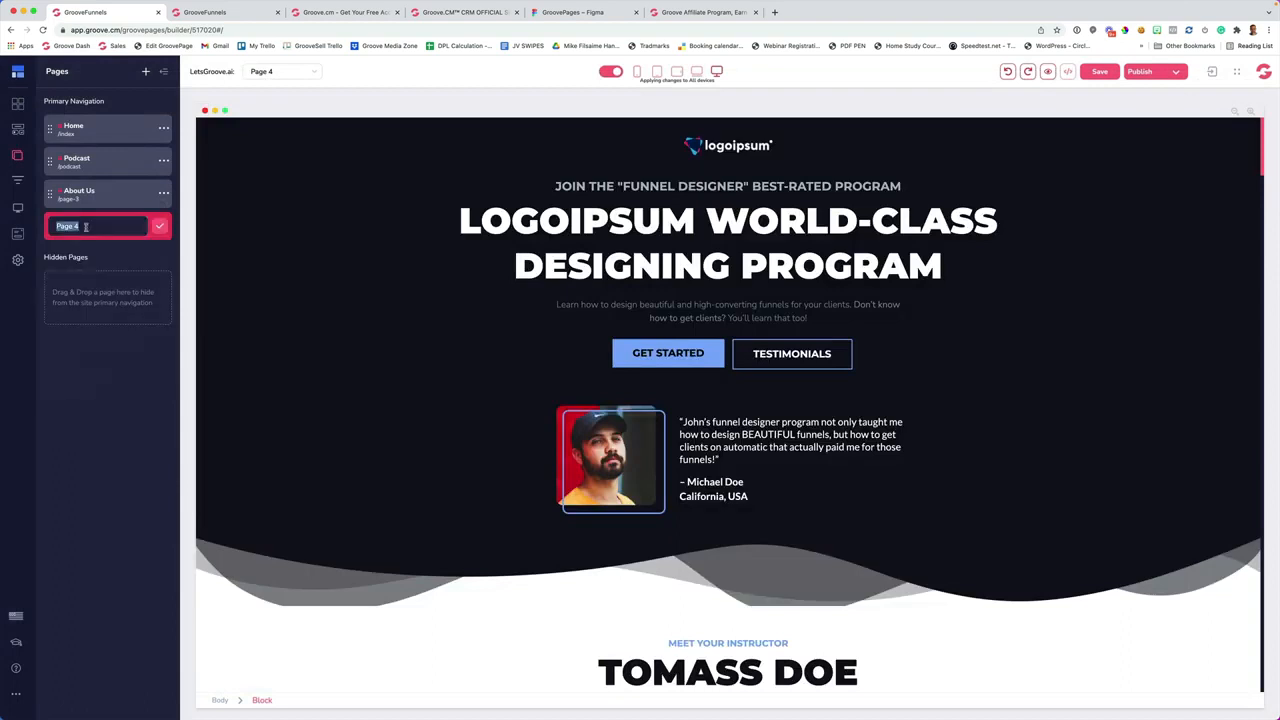
pyautogui.write('Contact')
pyautogui.click(159, 226)
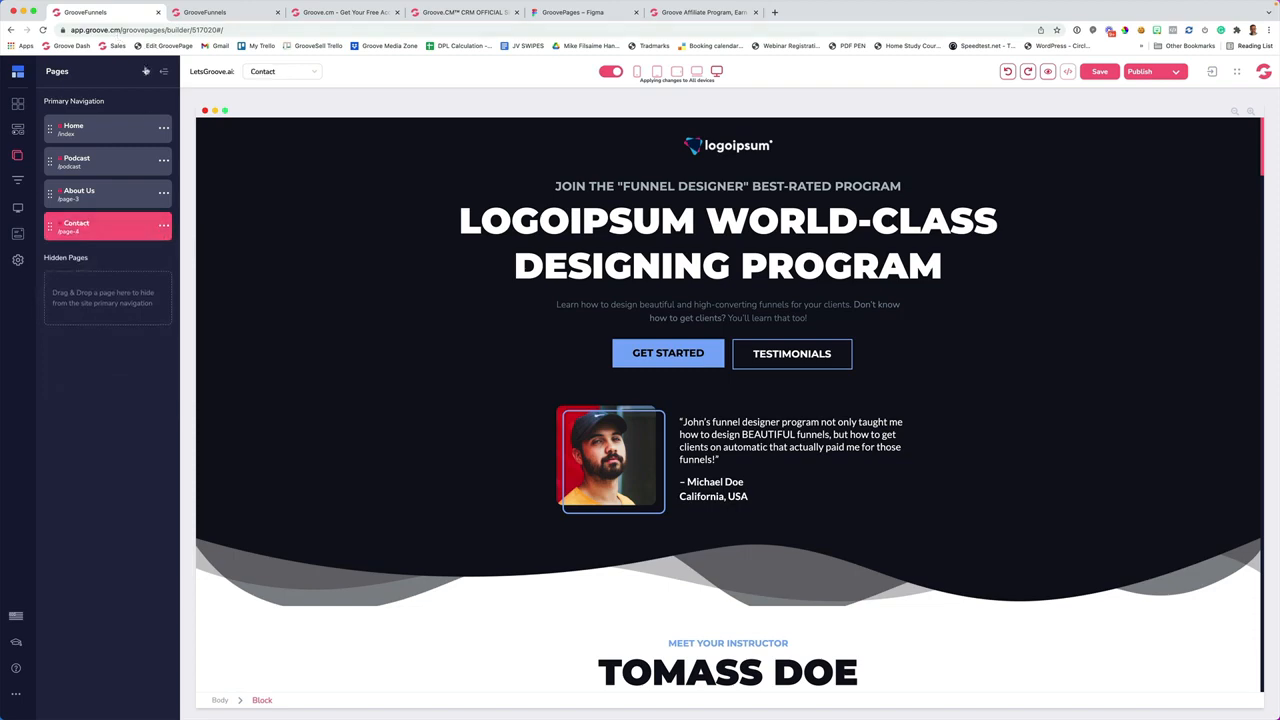
# Filter the page templates by the E-book category and add a fifth page from the EBook Landing Page template
pyautogui.click(145, 71)
pyautogui.scroll(-1, 373, 242)
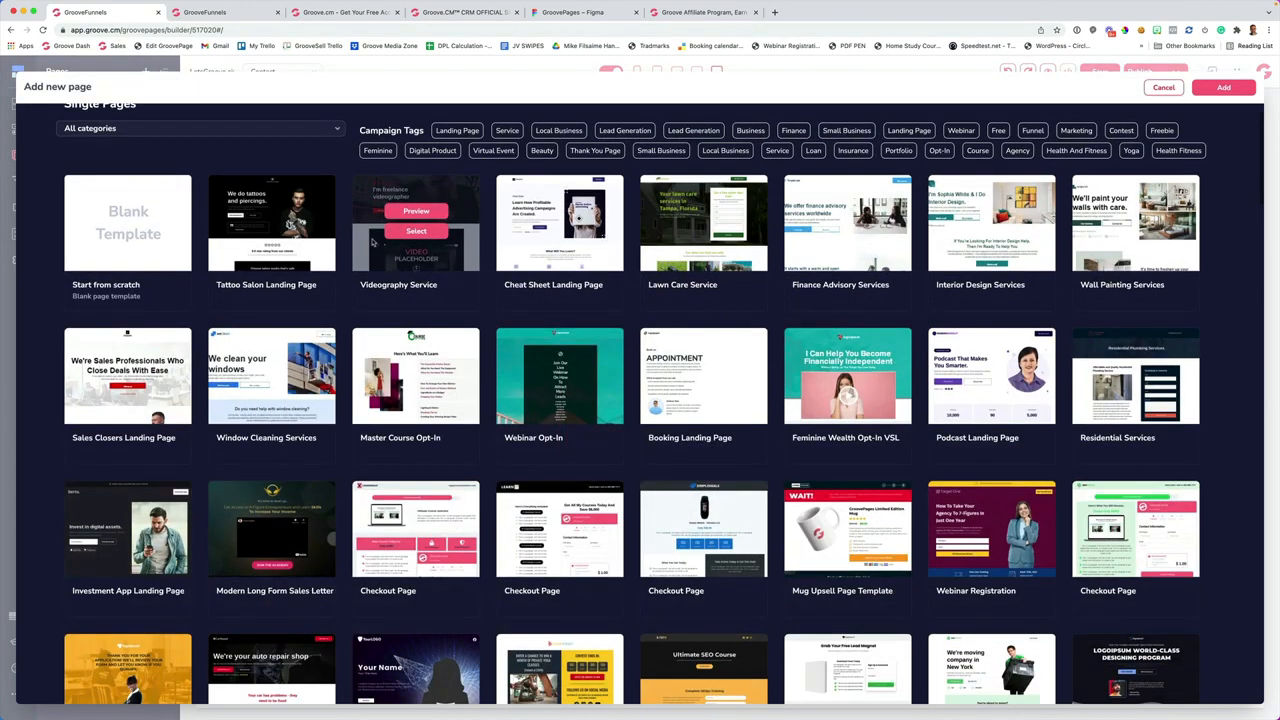
pyautogui.scroll(-1, 373, 242)
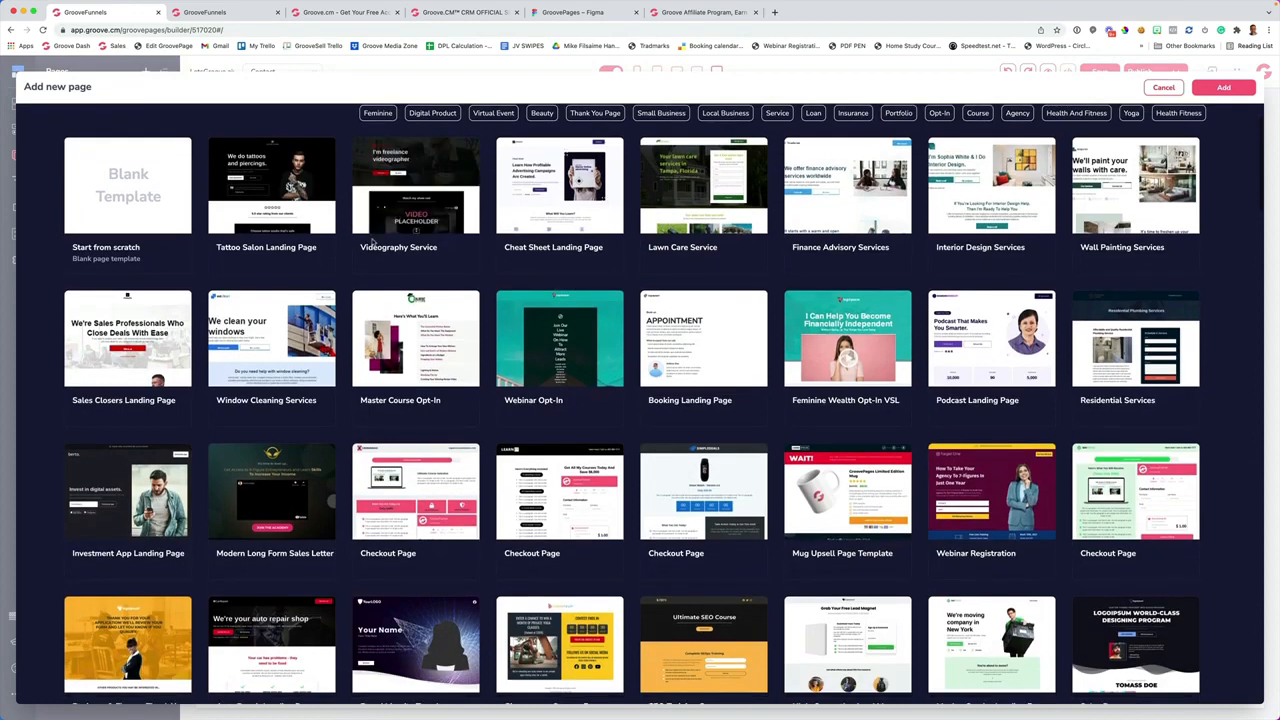
pyautogui.scroll(-3, 373, 242)
pyautogui.scroll(-1, 373, 242)
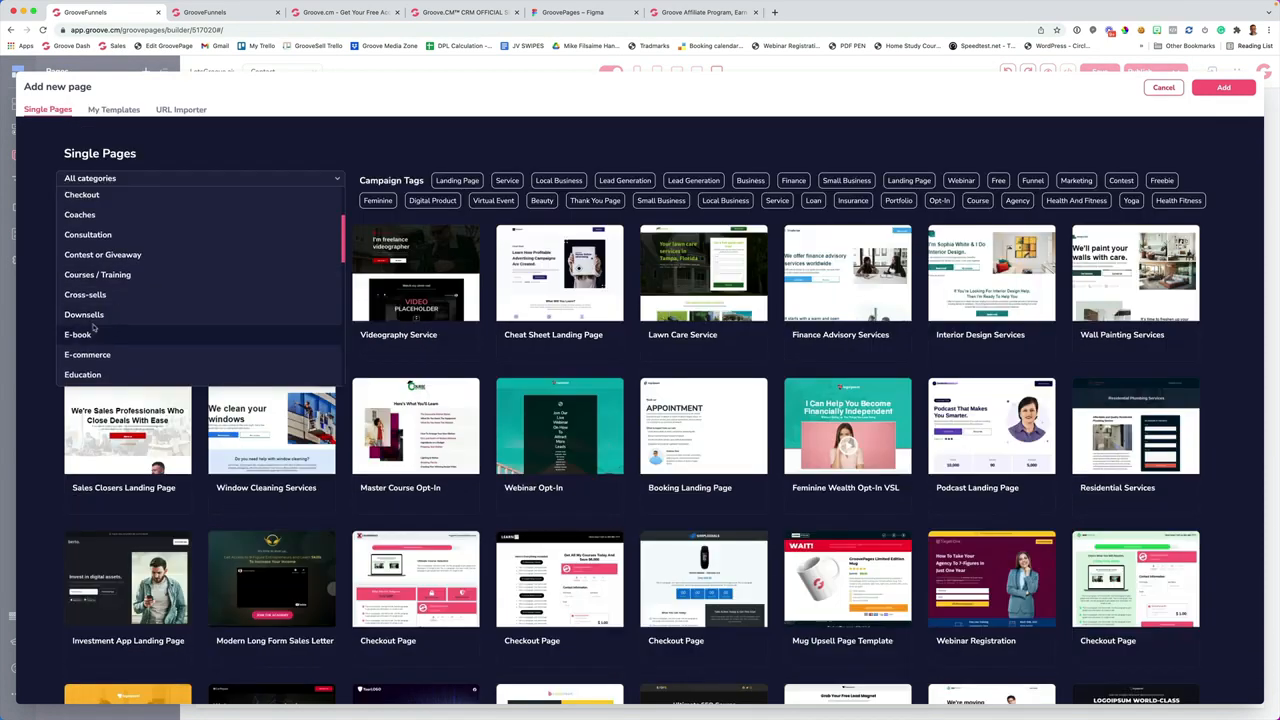
pyautogui.click(95, 334)
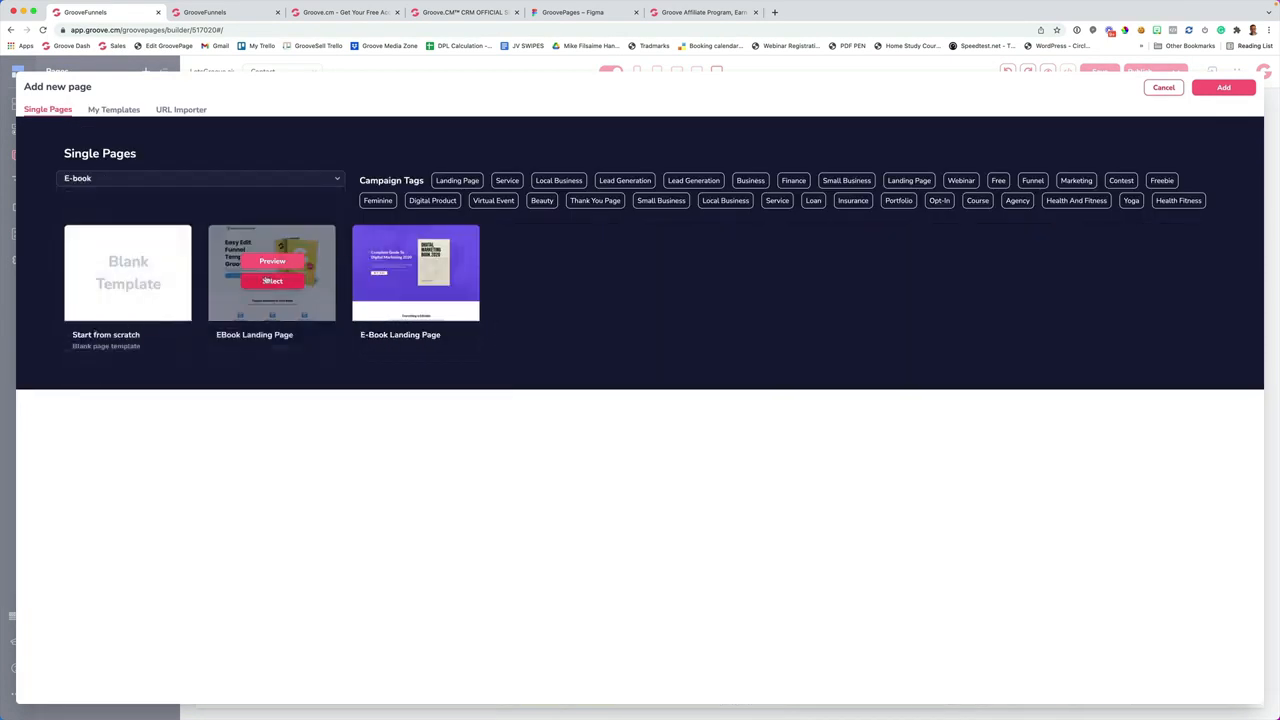
pyautogui.click(270, 283)
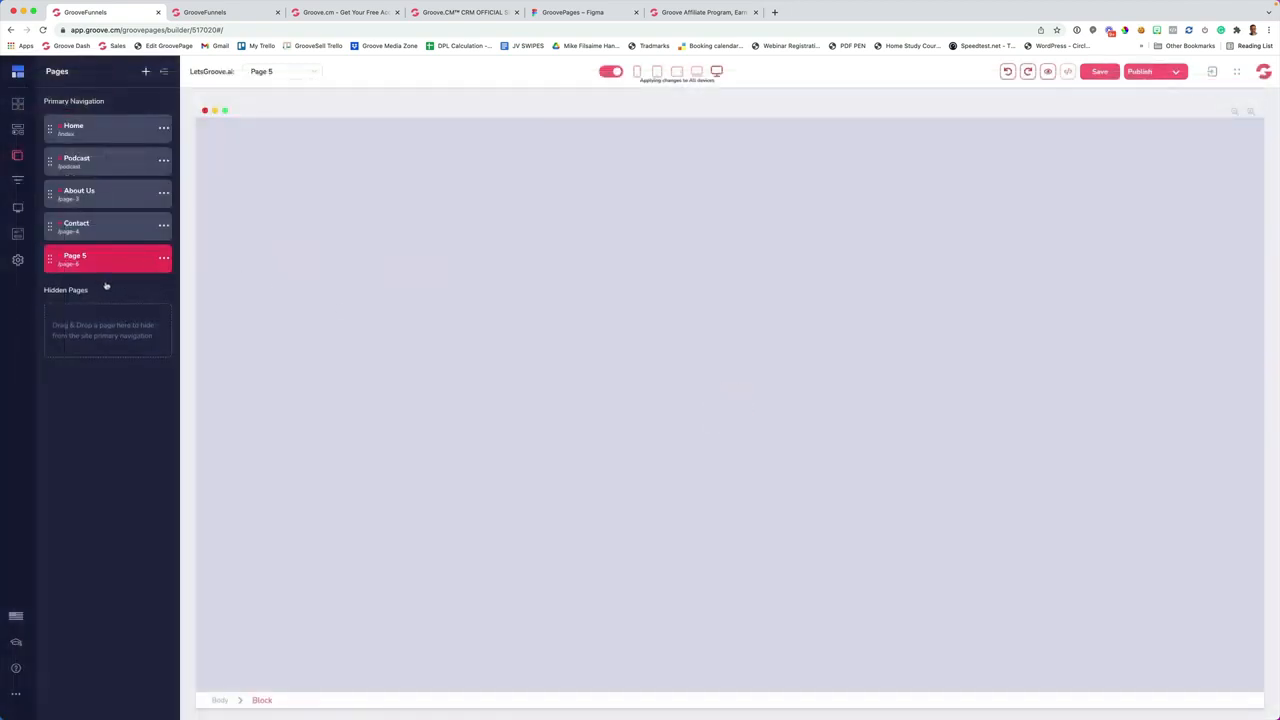
# Rename Page 5 to Free Report in the site's primary navigation
pyautogui.click(162, 259)
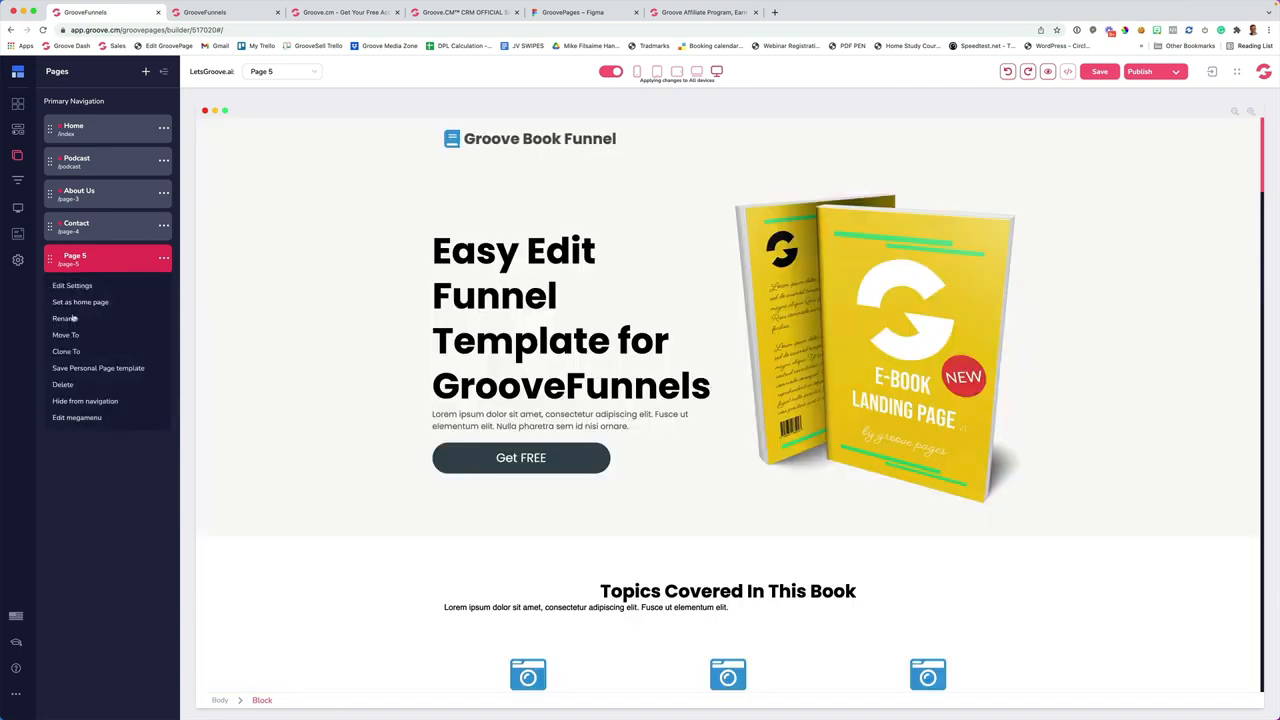
pyautogui.click(73, 318)
pyautogui.tripleClick(93, 258)
pyautogui.write('Free')
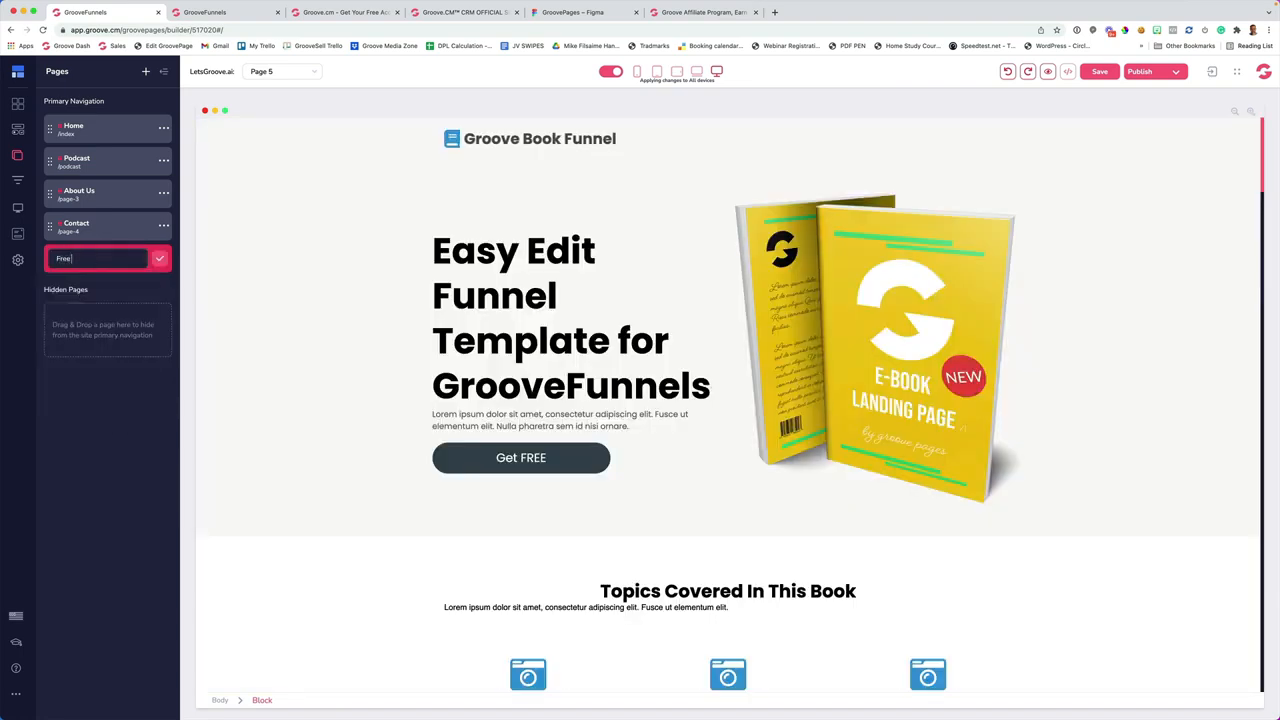
pyautogui.write(' Report')
pyautogui.press('Return')
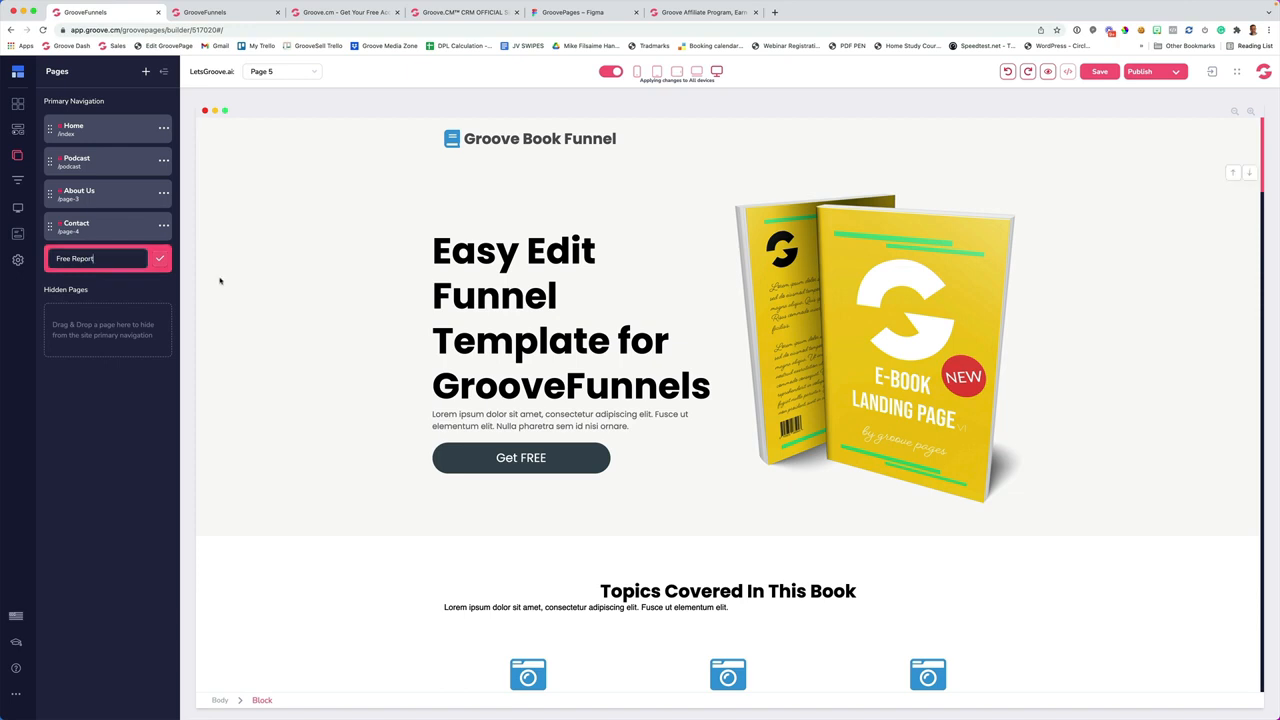
# Filter the page templates by the Thank You Pages category and add a sixth page from the High Ticket Sales Thank You Page template
pyautogui.click(146, 73)
pyautogui.click(142, 180)
pyautogui.scroll(-10, 140, 320)
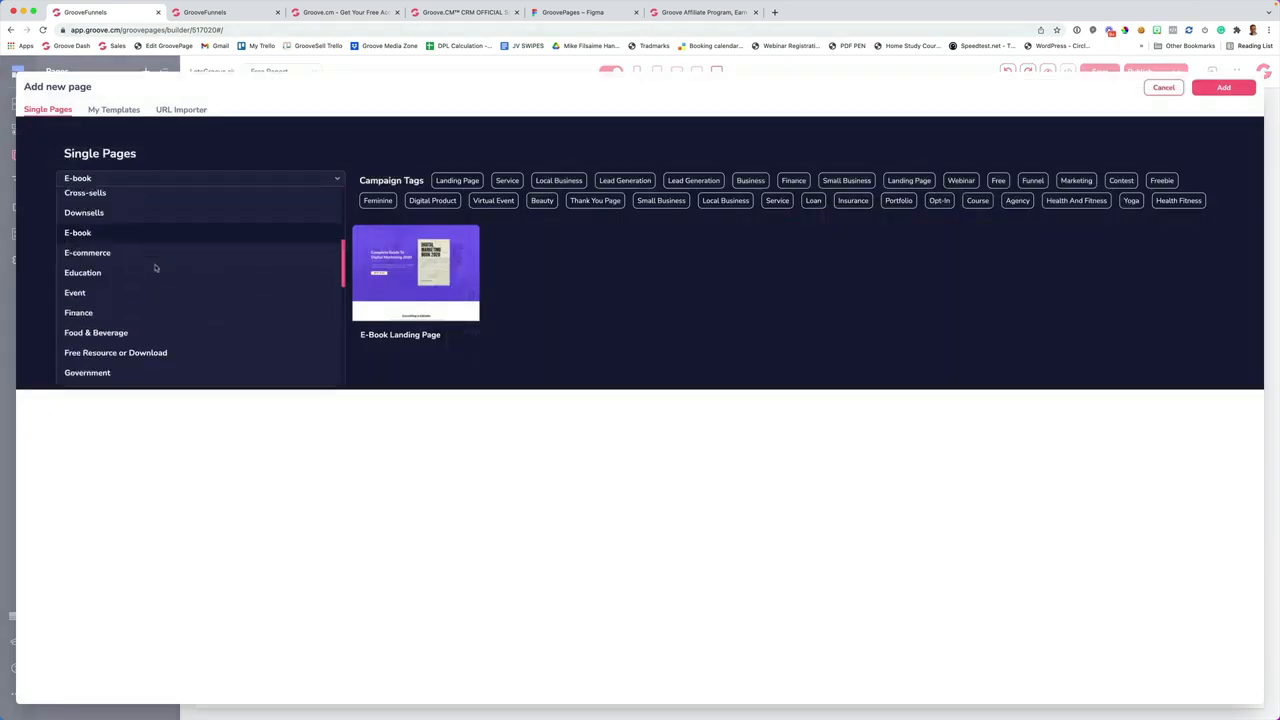
pyautogui.click(96, 350)
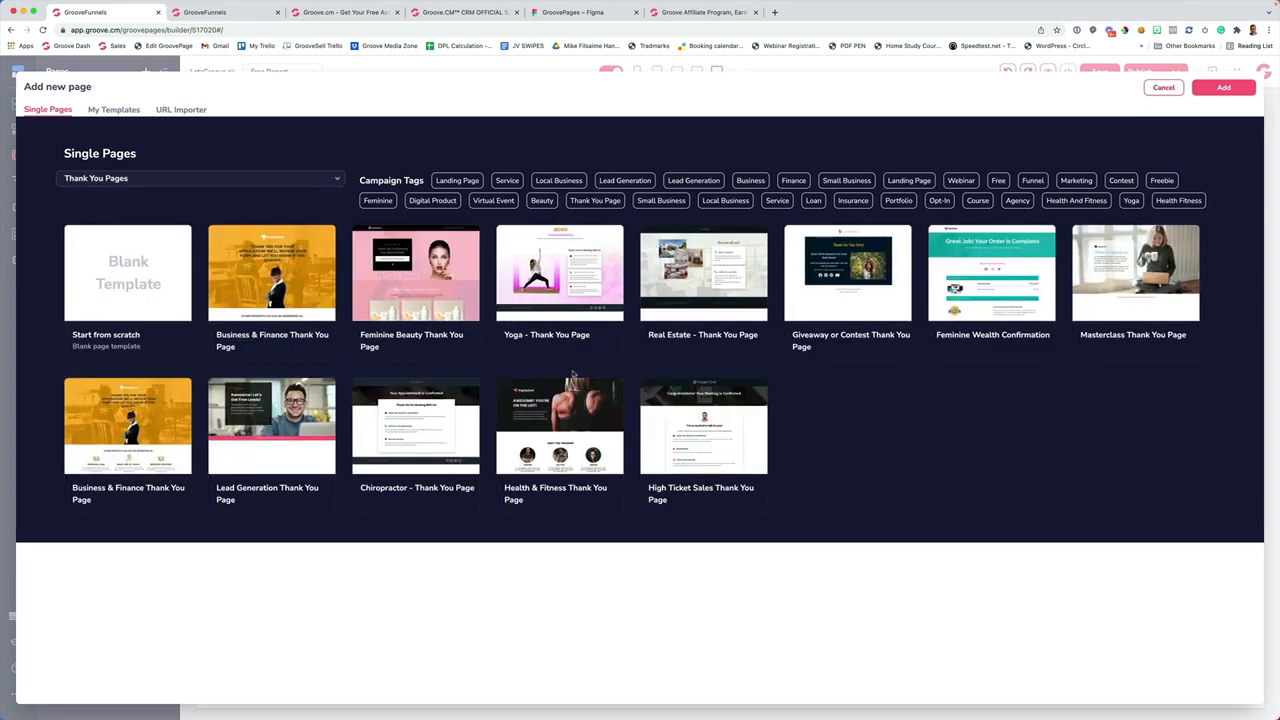
pyautogui.click(704, 435)
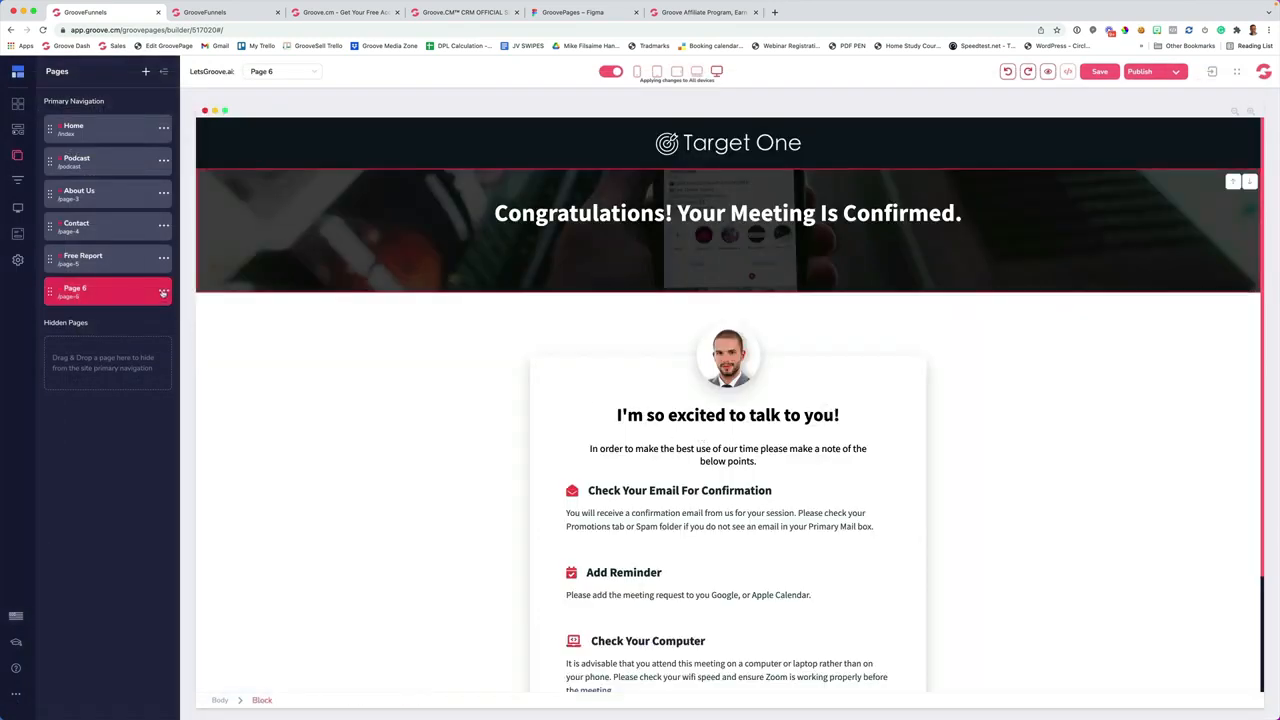
# Rename Page 6 to Thank You in the site's primary navigation
pyautogui.click(163, 289)
pyautogui.click(76, 356)
pyautogui.tripleClick(100, 290)
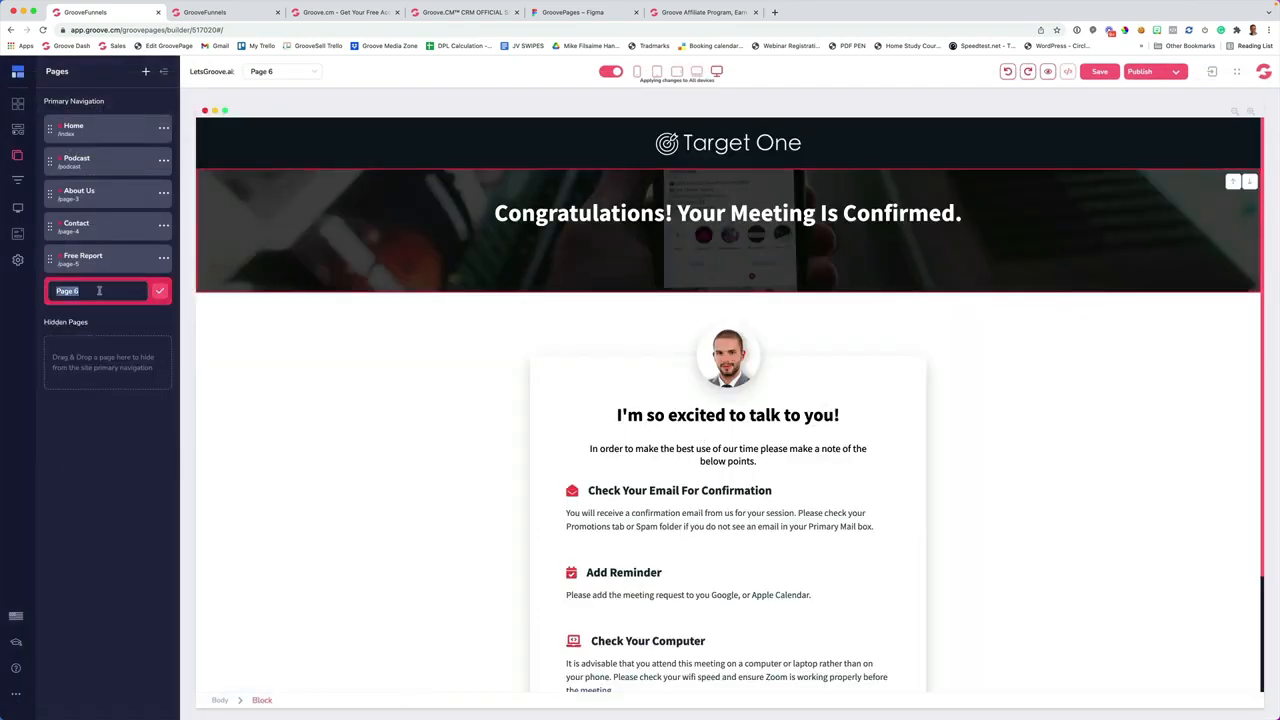
pyautogui.write('Thank You')
pyautogui.click(161, 289)
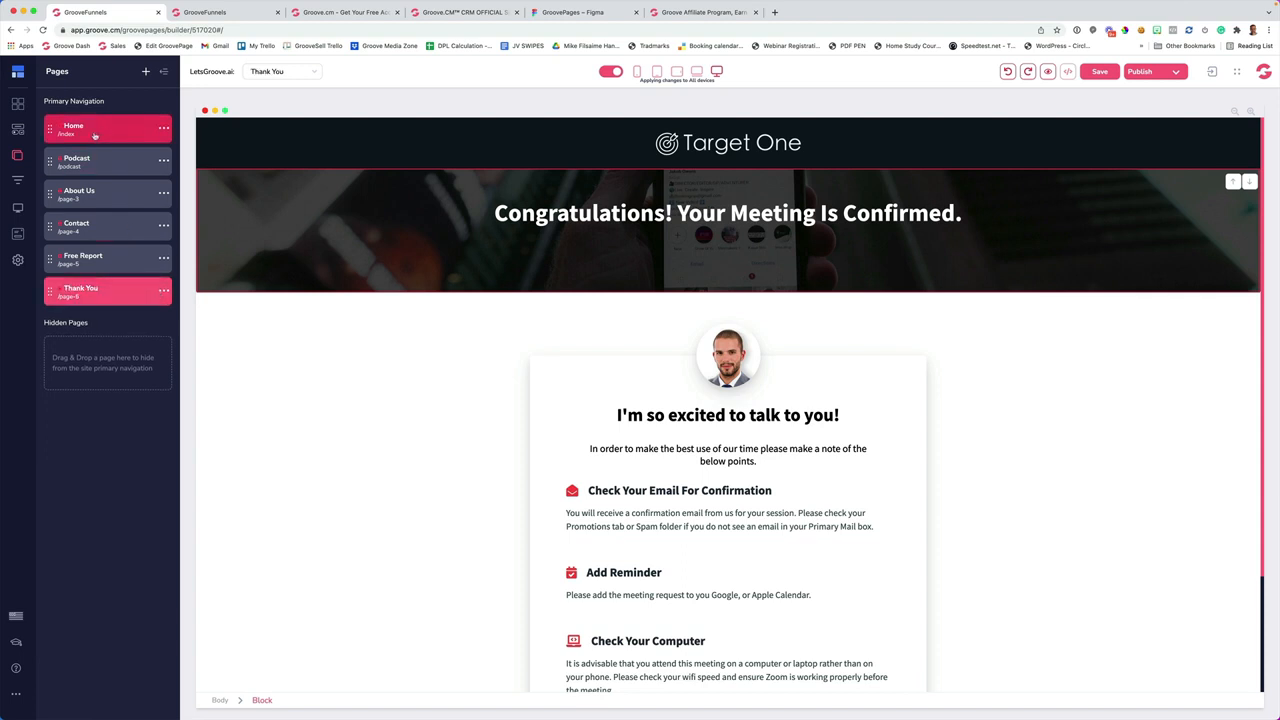
# Exclude the Home page from the navigation menu in the Home page's header and update the menu
pyautogui.click(94, 135)
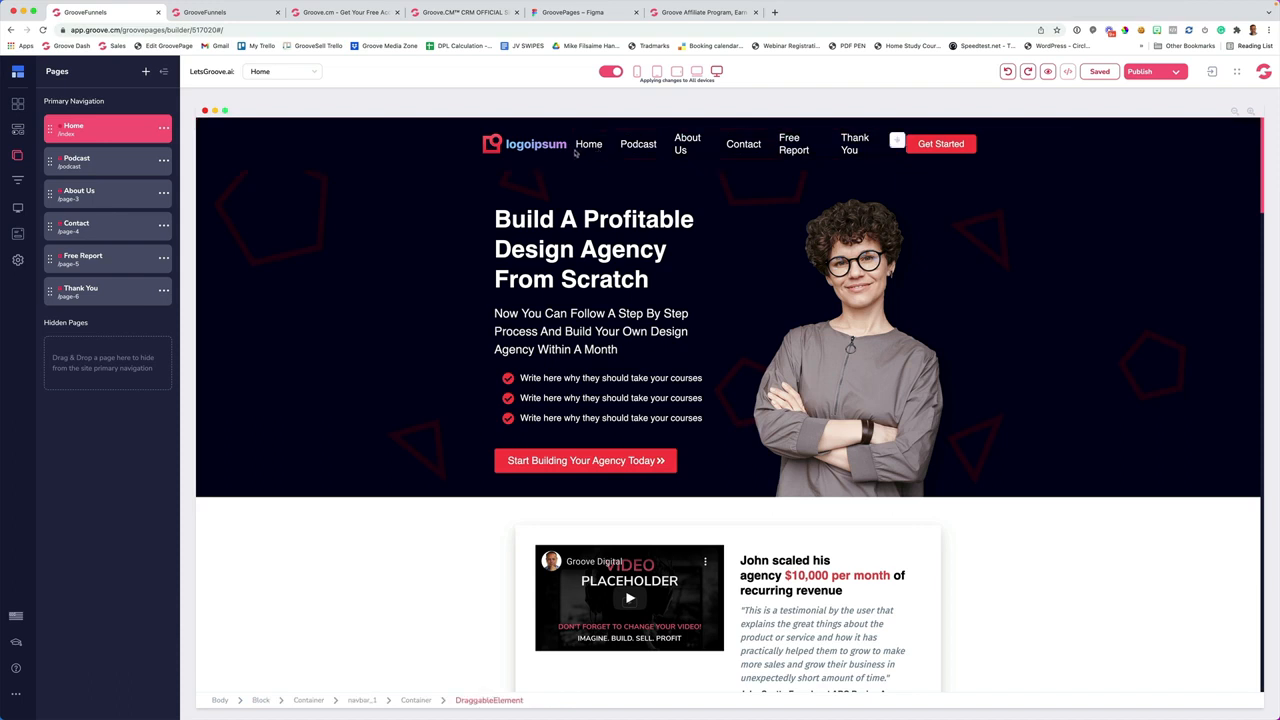
pyautogui.click(593, 147)
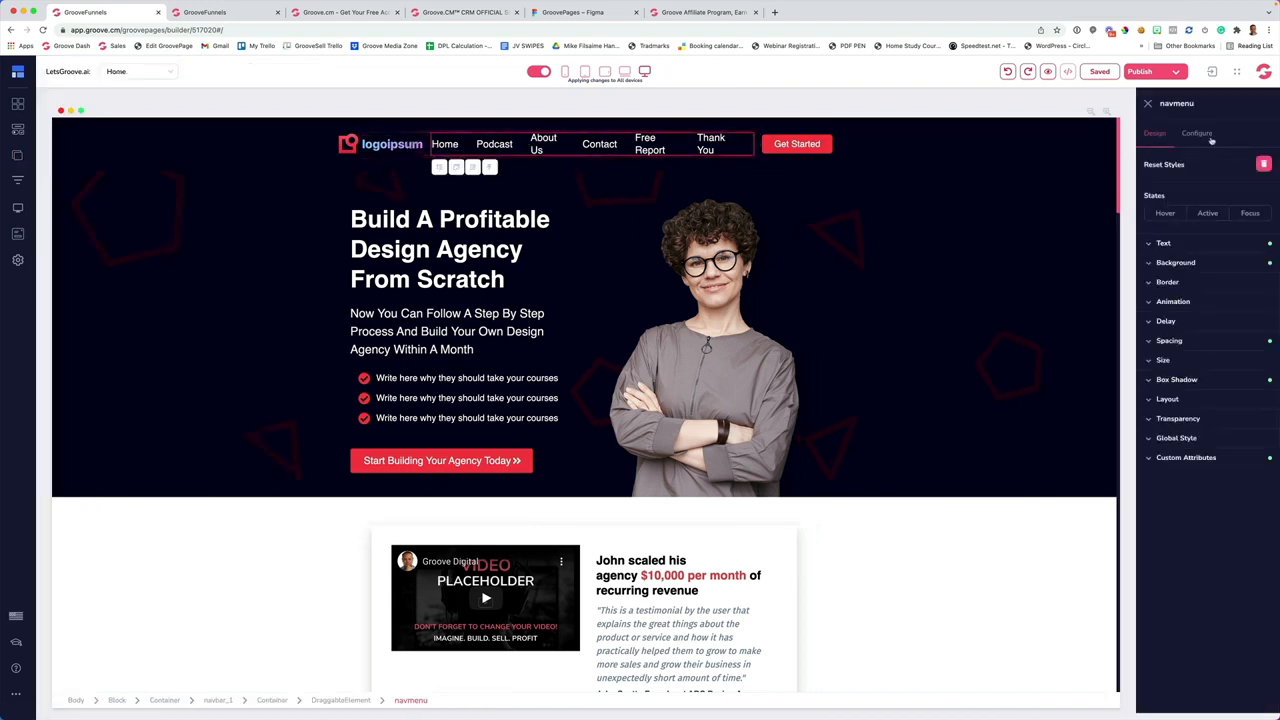
pyautogui.click(1210, 139)
pyautogui.click(1177, 179)
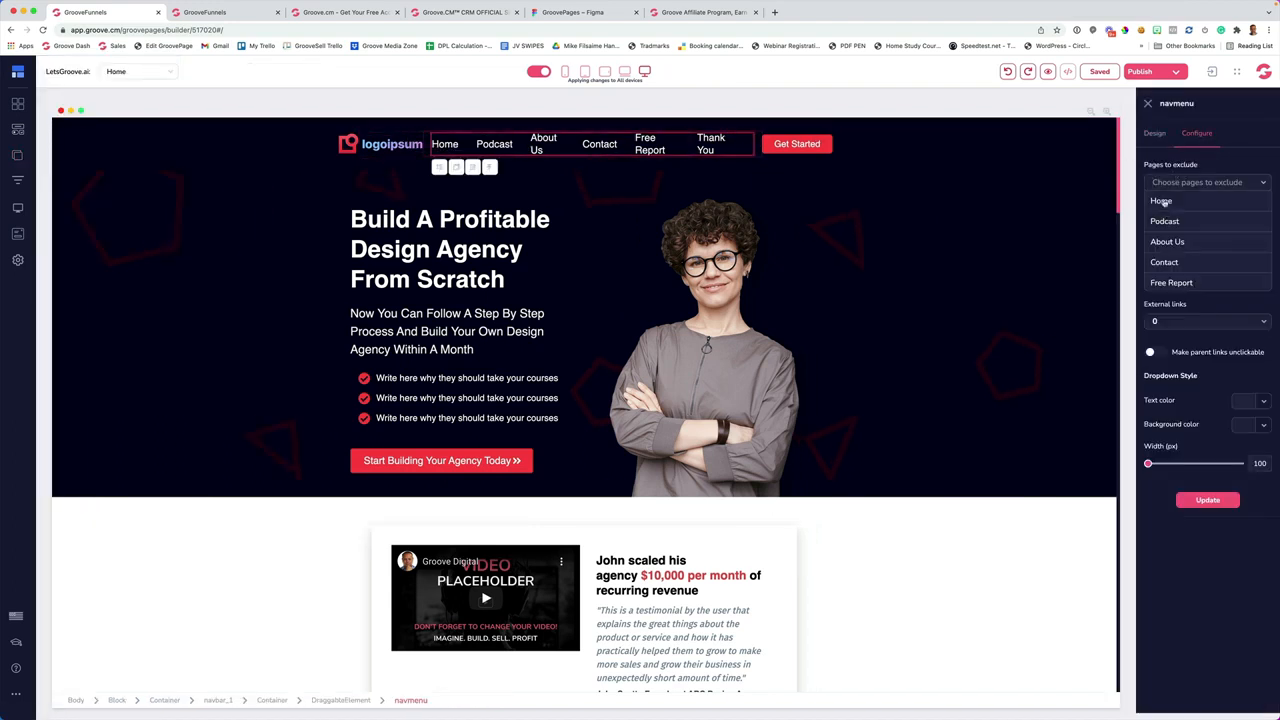
pyautogui.click(1162, 201)
pyautogui.click(1208, 500)
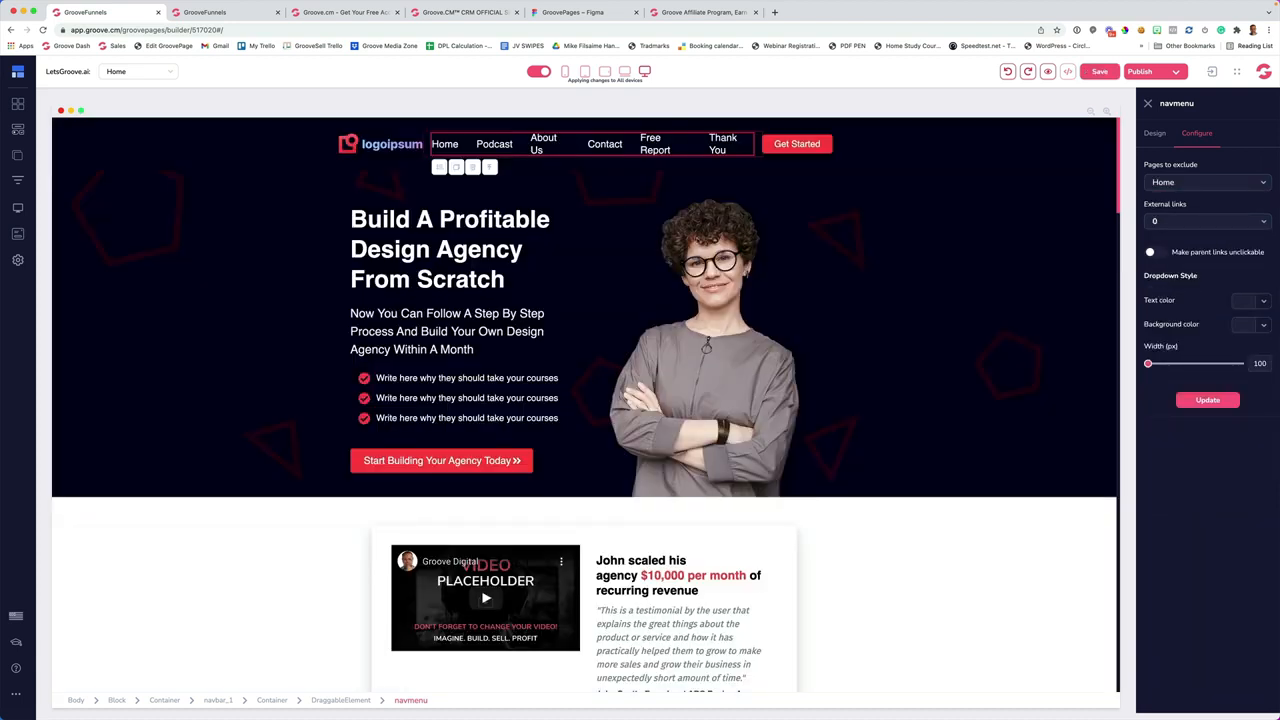
pyautogui.click(1152, 136)
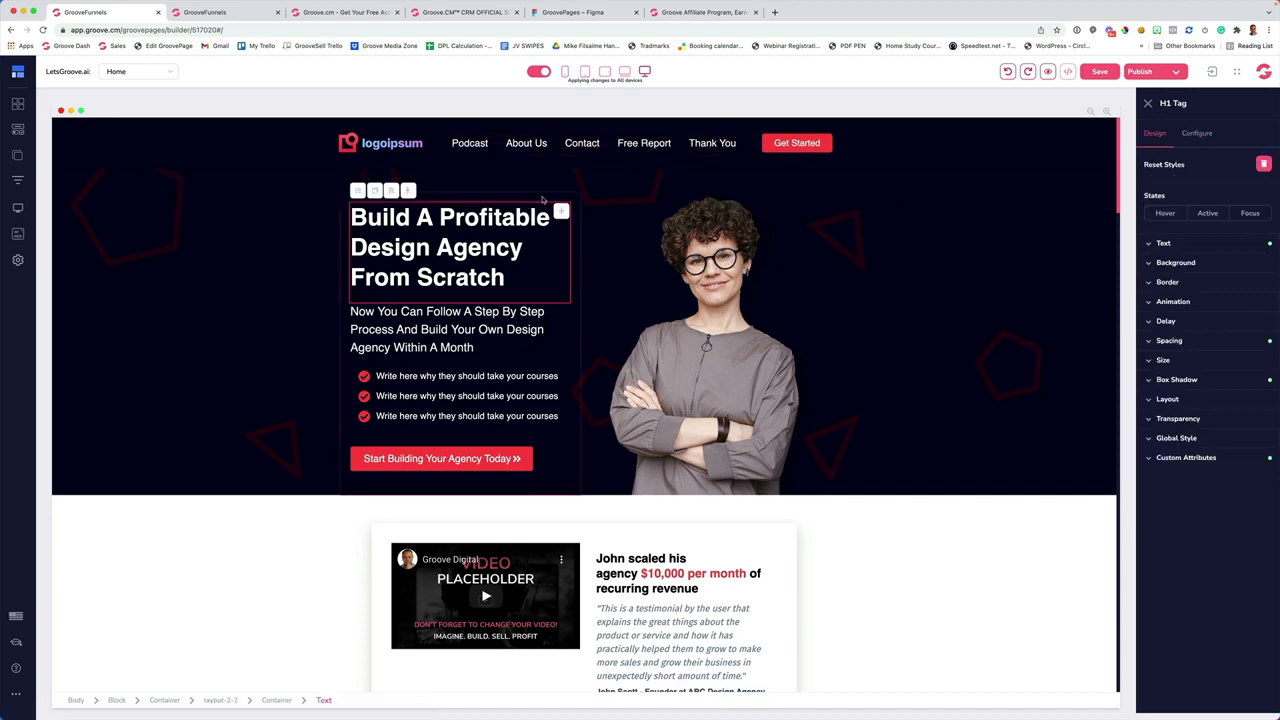
pyautogui.click(605, 167)
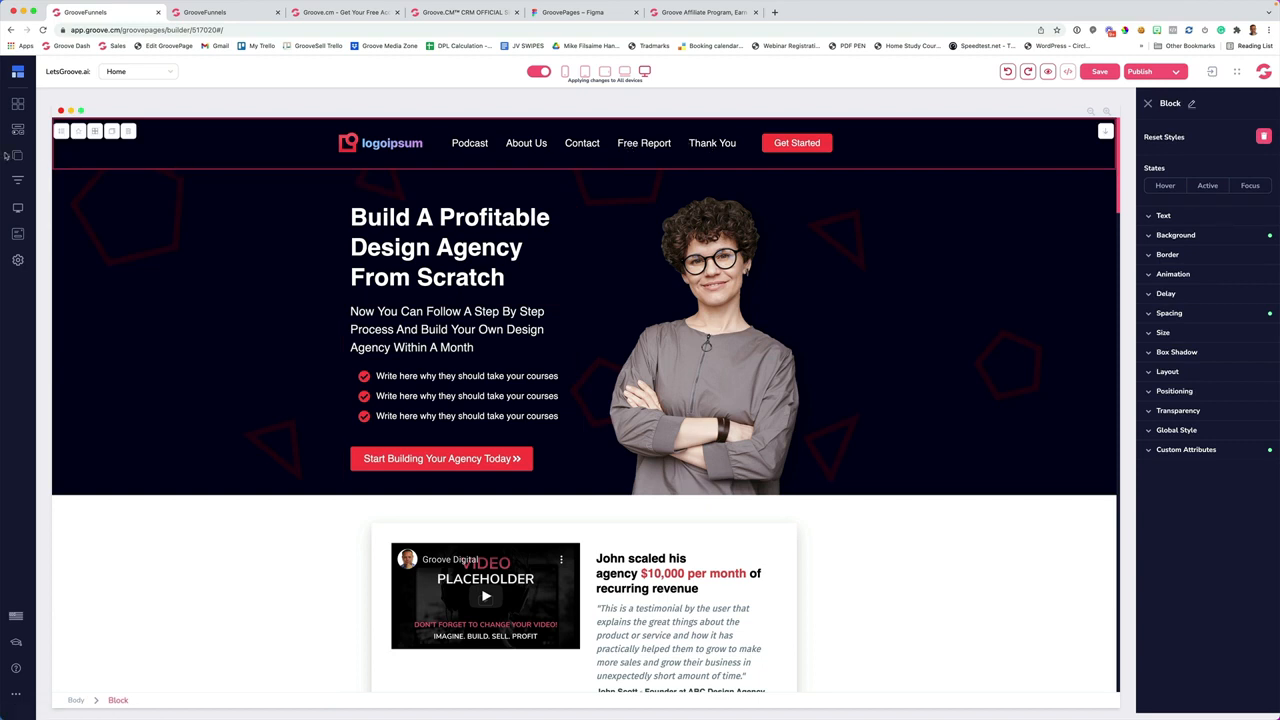
# Move the Free Report and Thank You pages to the hidden pages and nest Contact under About Us
pyautogui.click(16, 157)
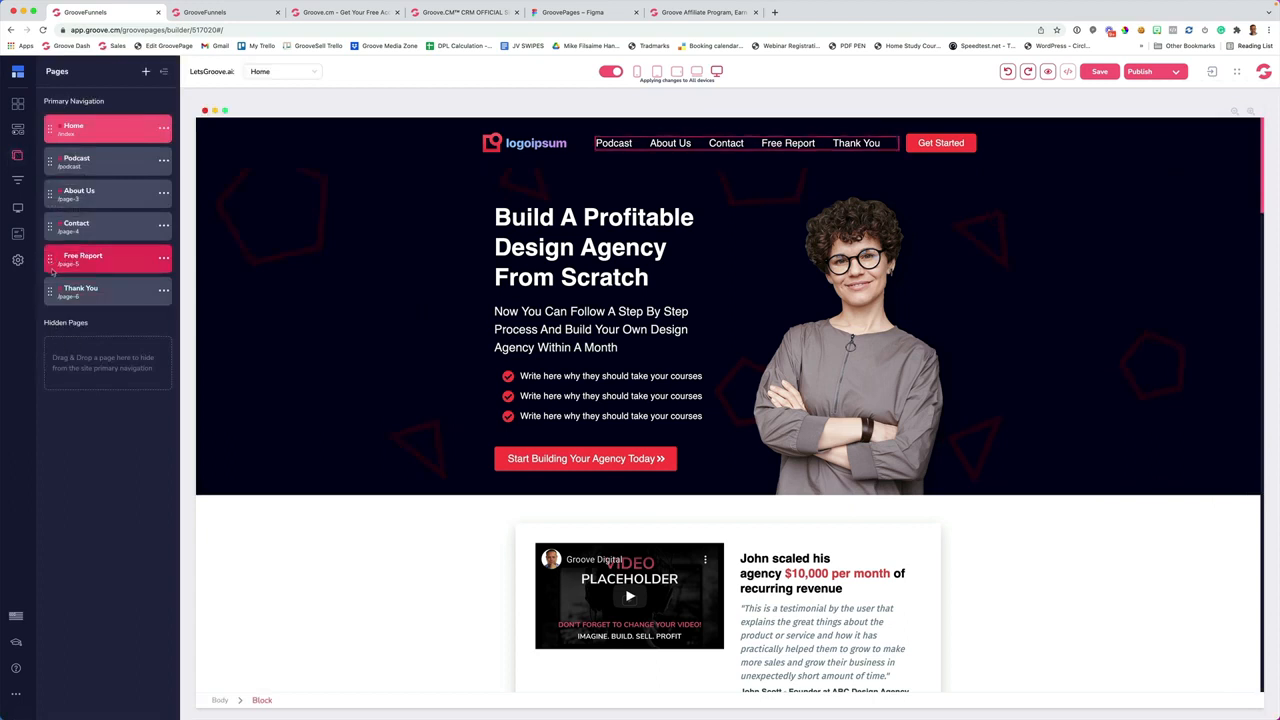
pyautogui.moveTo(53, 272); pyautogui.dragTo(90, 365)
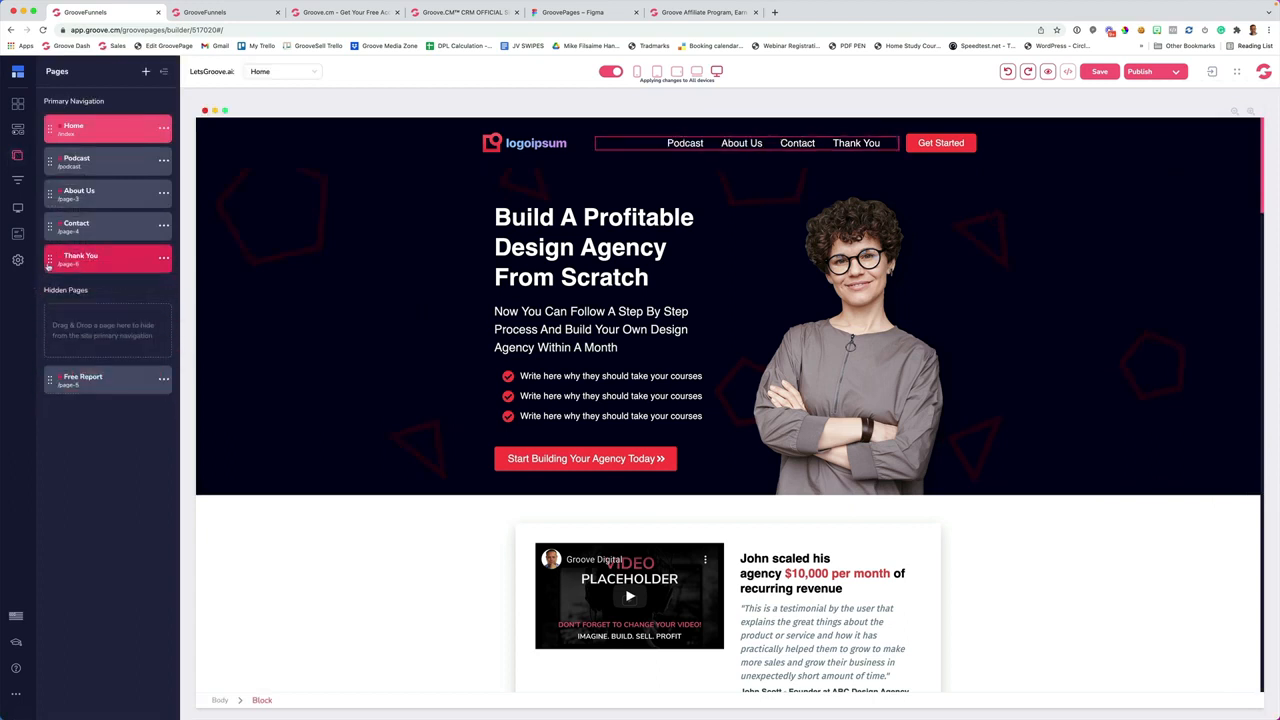
pyautogui.moveTo(48, 268); pyautogui.dragTo(100, 385)
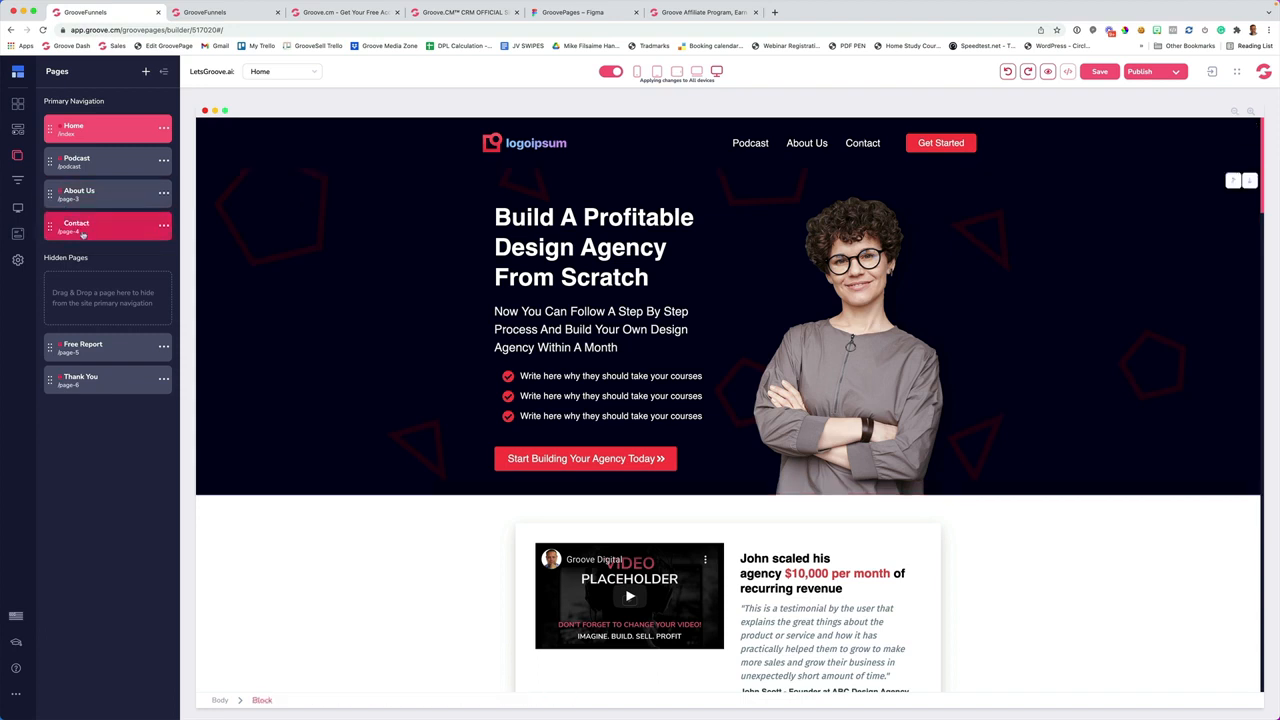
pyautogui.moveTo(52, 226); pyautogui.dragTo(80, 210)
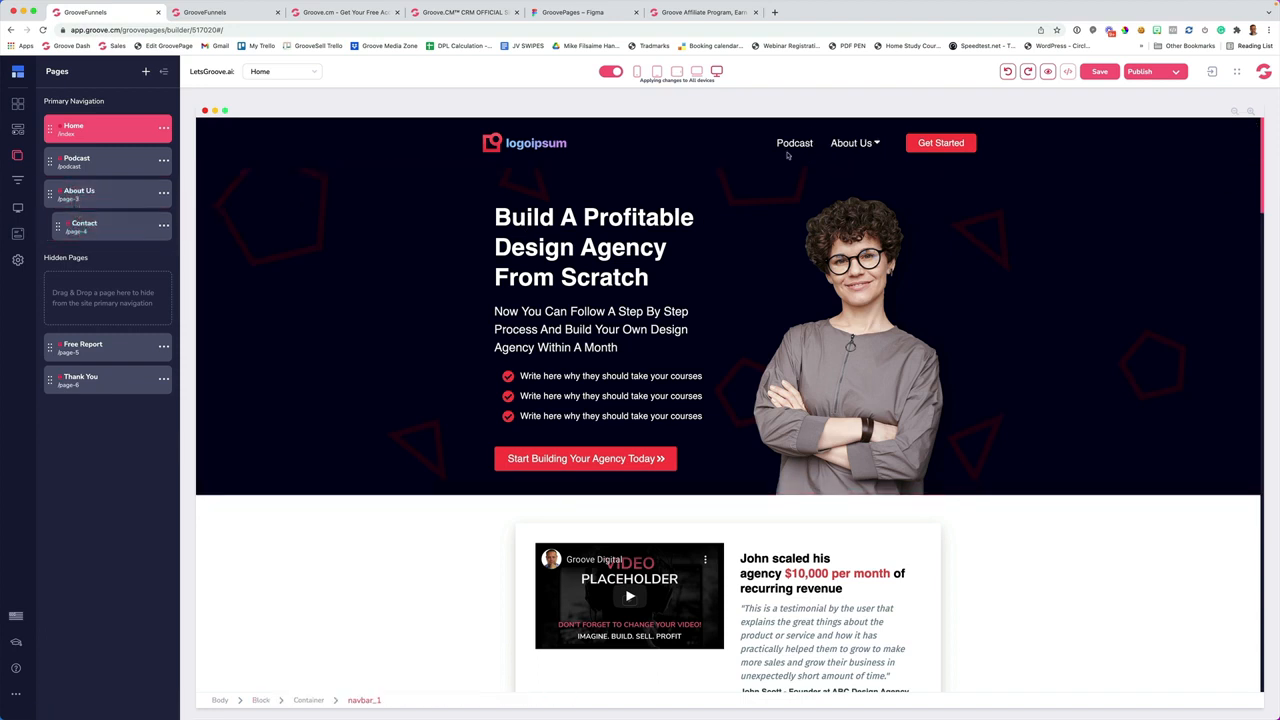
pyautogui.moveTo(877, 150)
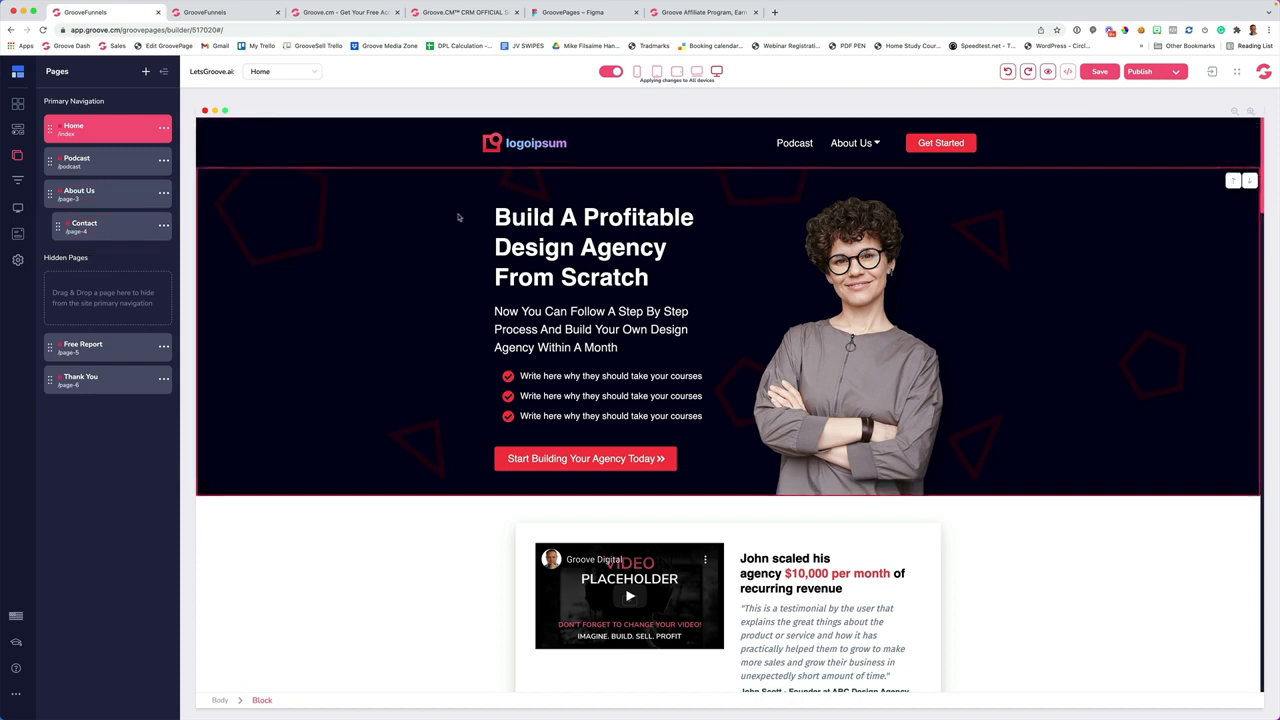
# Give the header navigation menu 2 external links and label the first one Members, attached to none
pyautogui.click(796, 144)
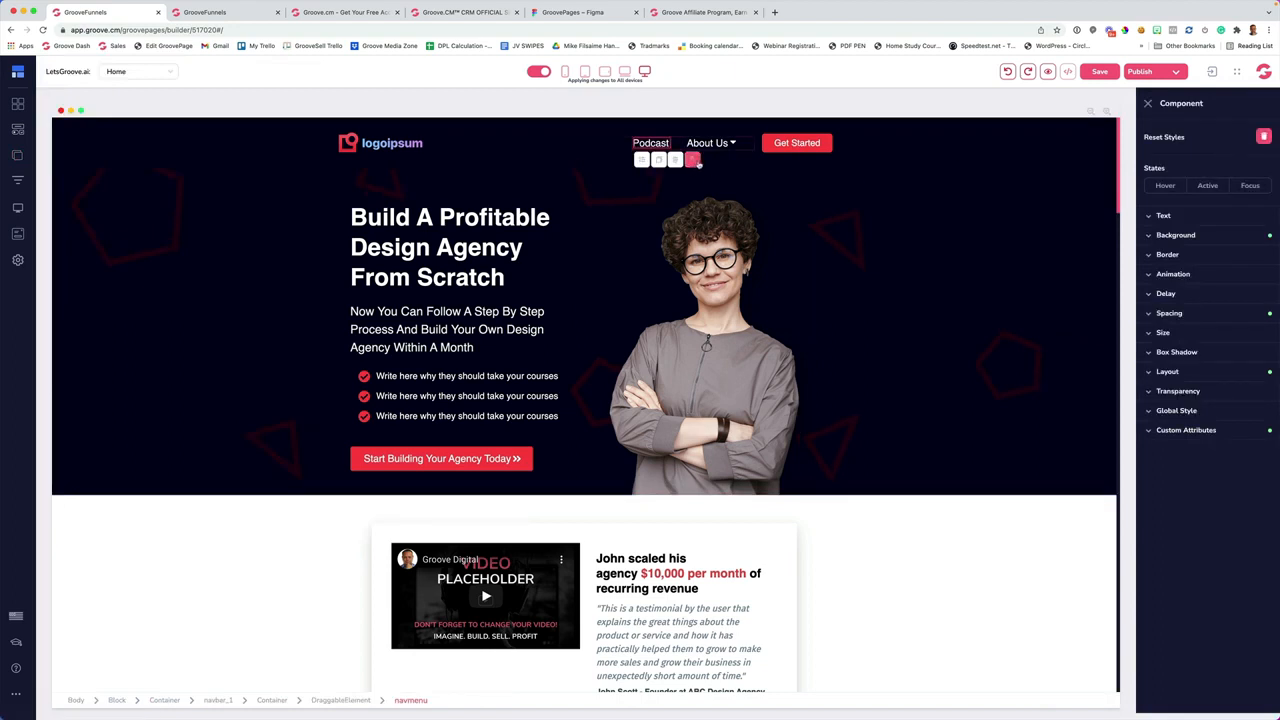
pyautogui.click(693, 161)
pyautogui.click(1197, 133)
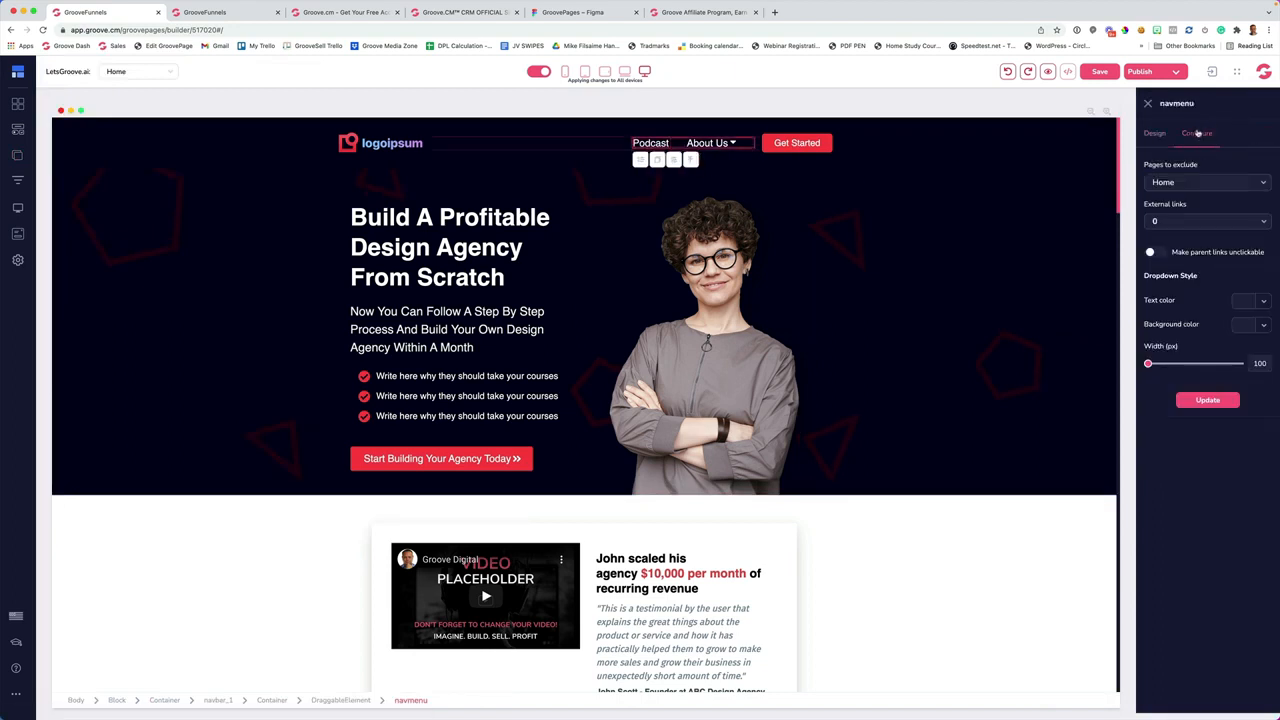
pyautogui.click(1168, 222)
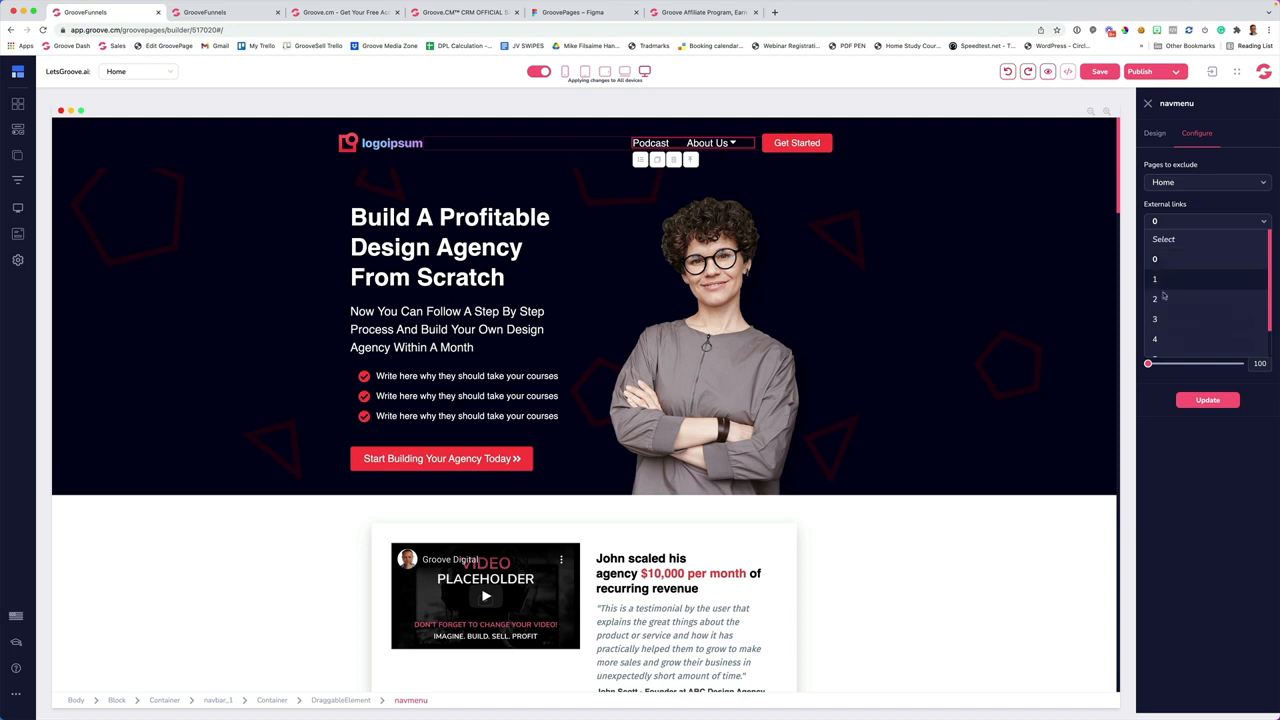
pyautogui.click(1162, 302)
pyautogui.doubleClick(1178, 262)
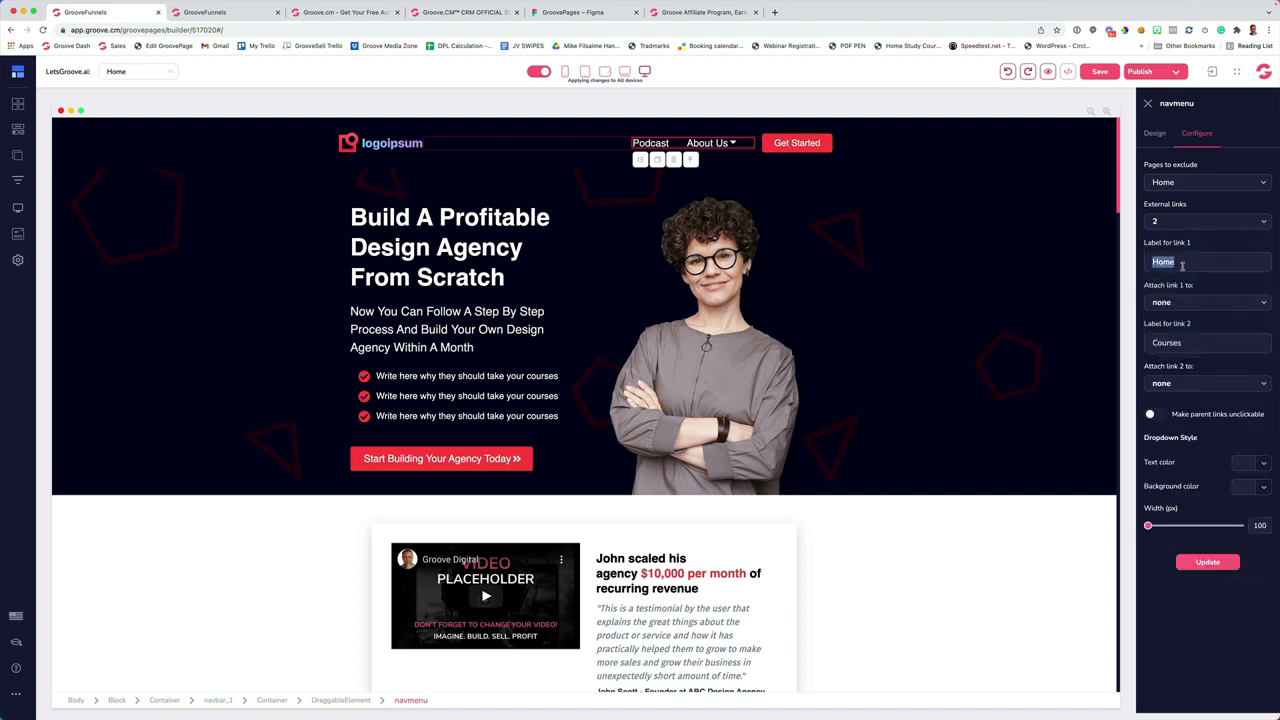
pyautogui.write('Members')
pyautogui.click(1169, 303)
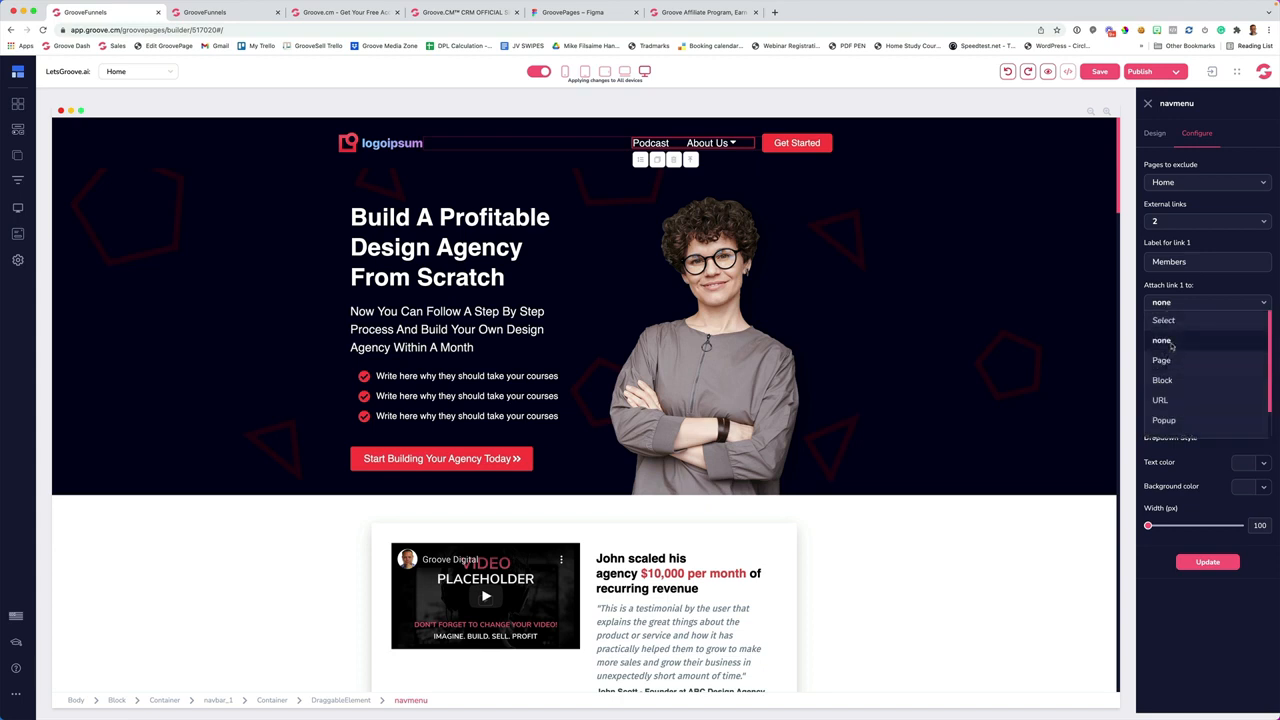
pyautogui.click(1172, 345)
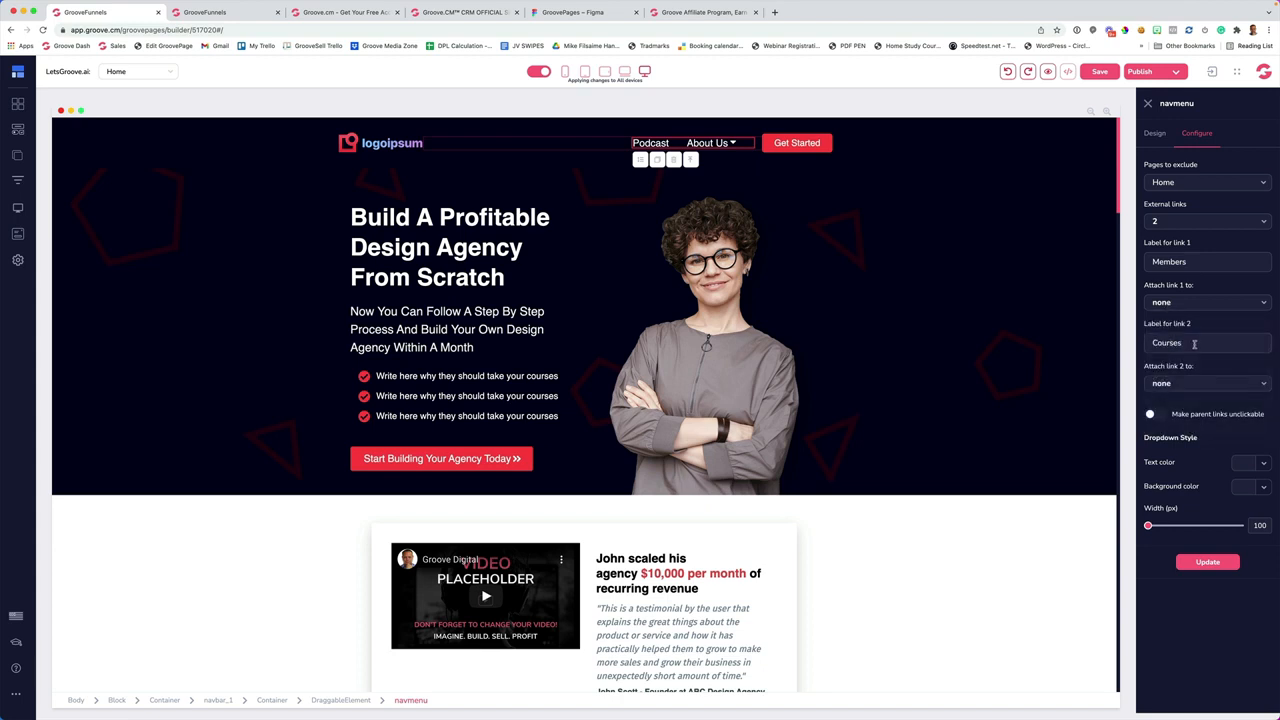
# Label the navigation menu's second external link Support and set its attachment type to Page
pyautogui.doubleClick(1195, 343)
pyautogui.write('Support')
pyautogui.click(1169, 383)
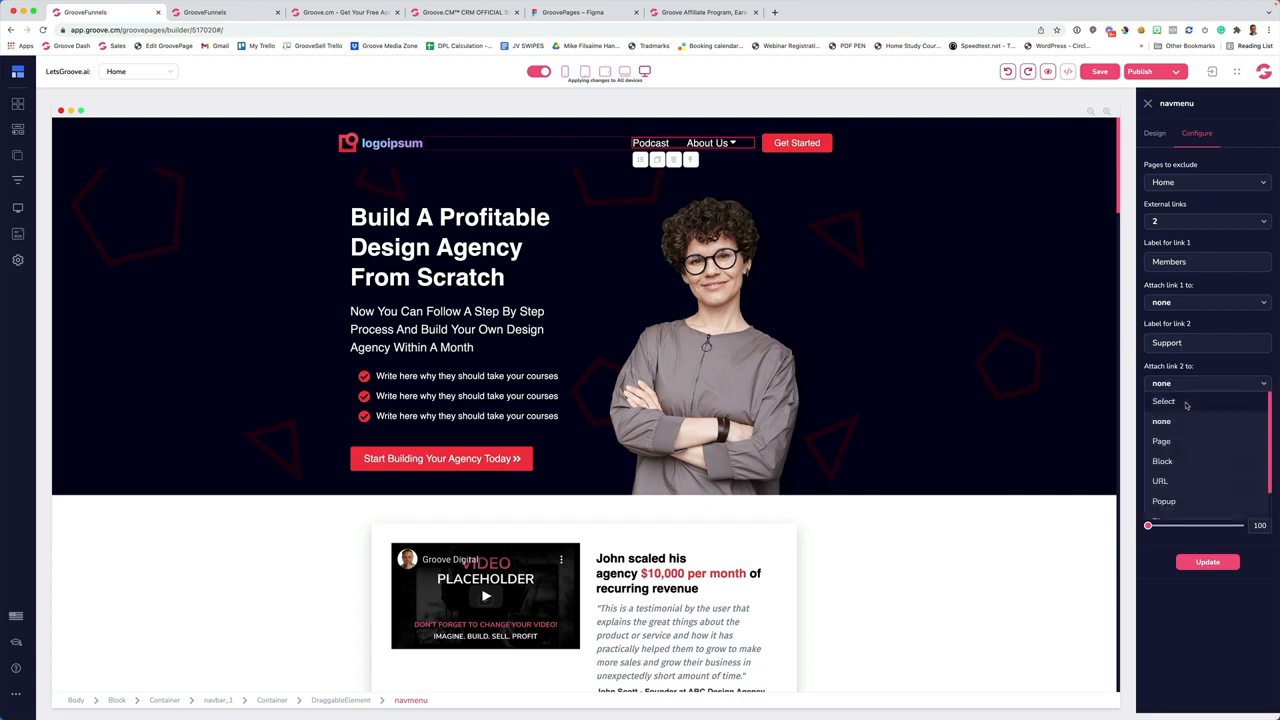
pyautogui.scroll(-2, 1171, 446)
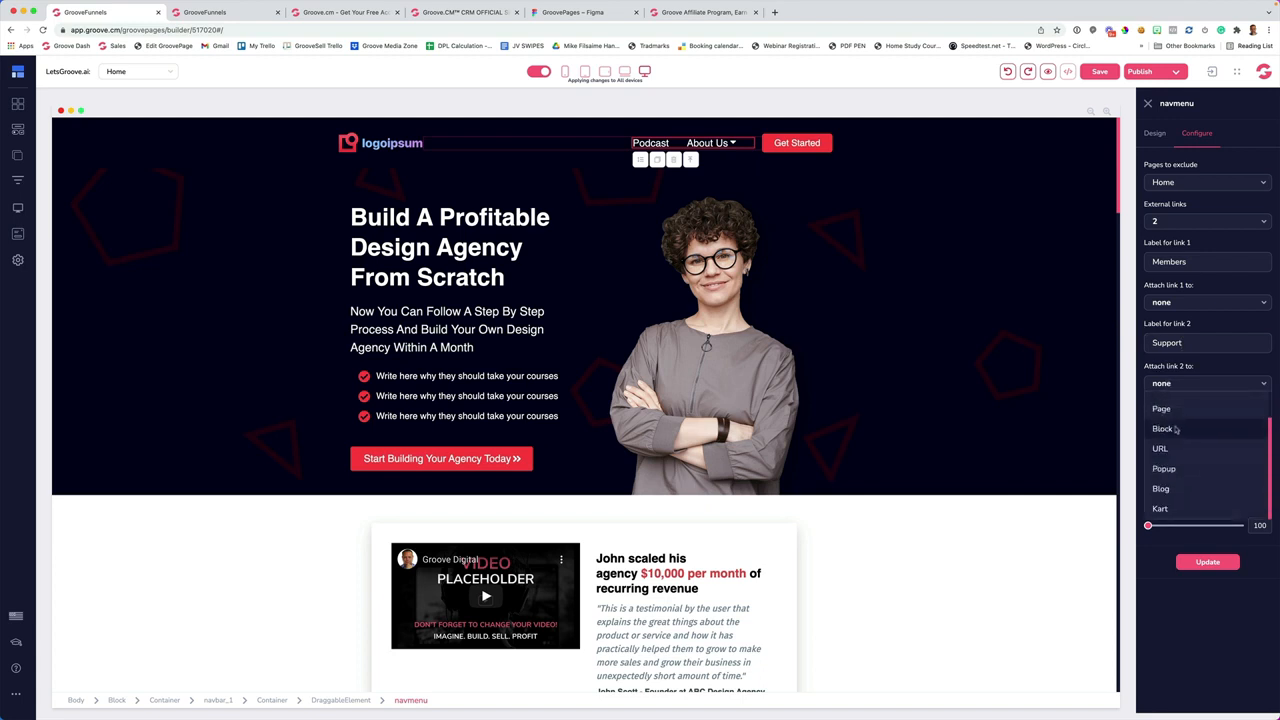
pyautogui.click(1163, 409)
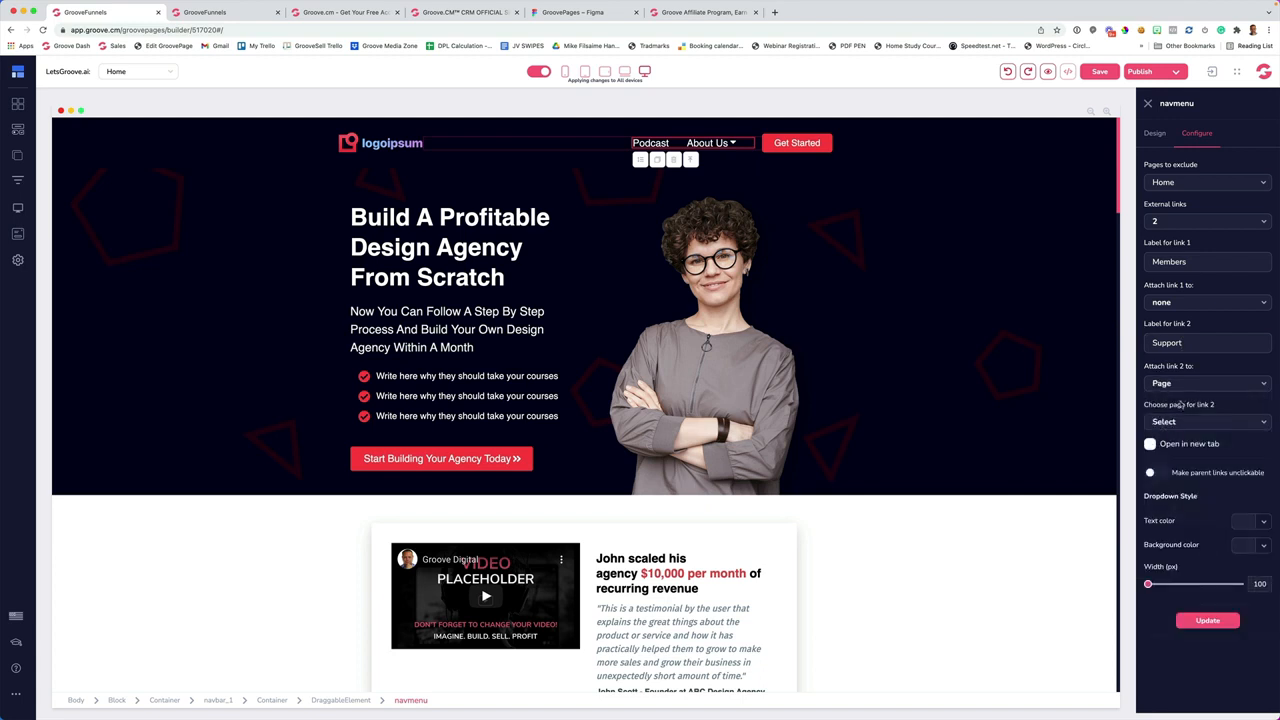
pyautogui.click(1176, 424)
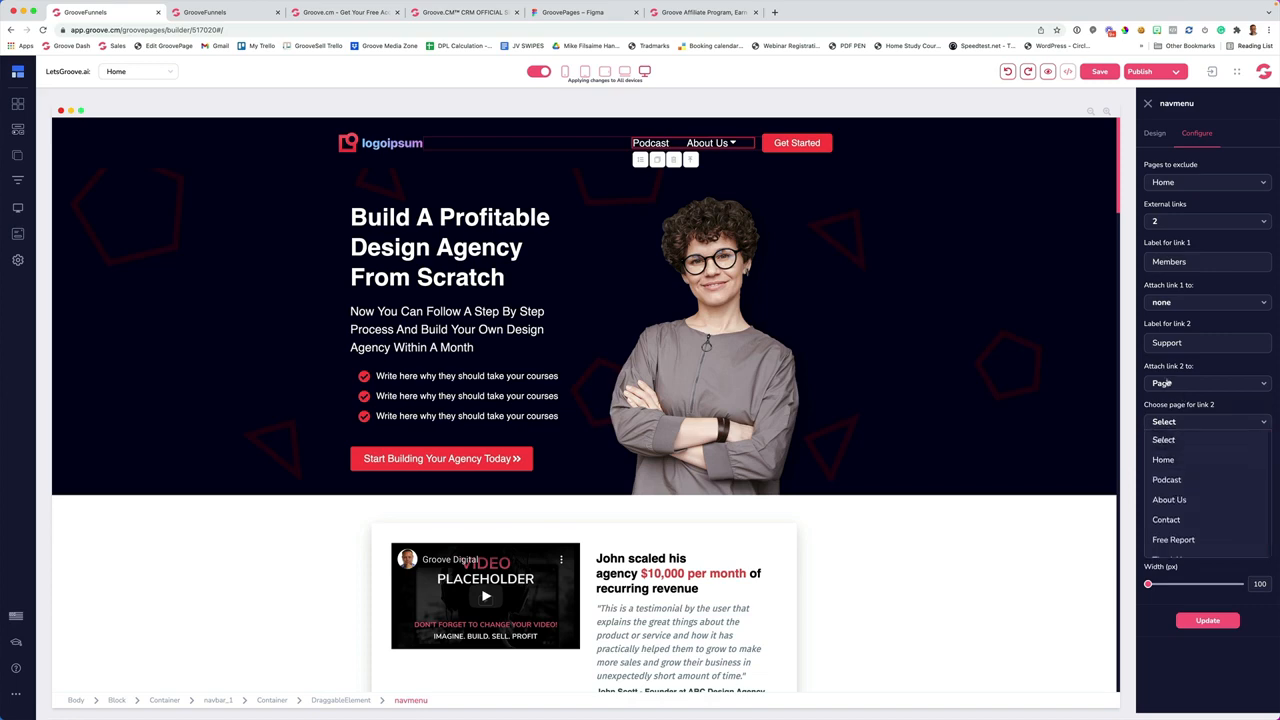
pyautogui.click(1167, 383)
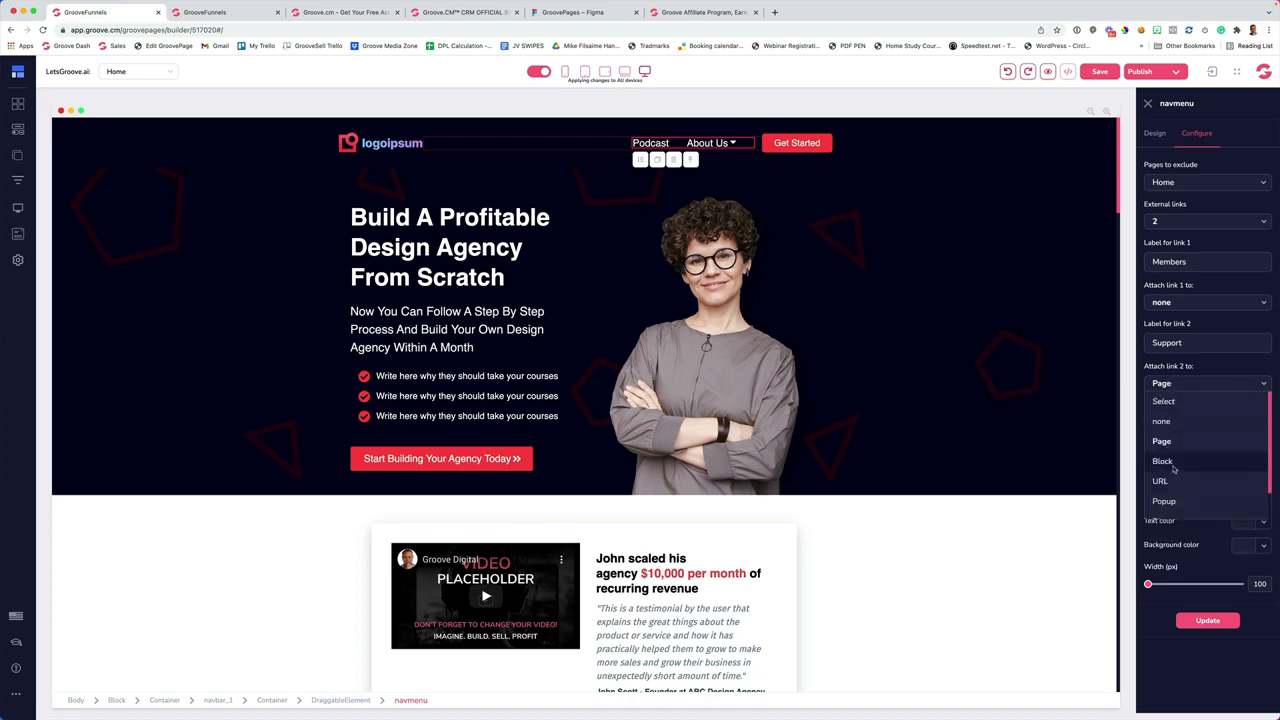
# Rename the Course Categories block on the Home page to Course Cat
pyautogui.scroll(-12, 190, 459)
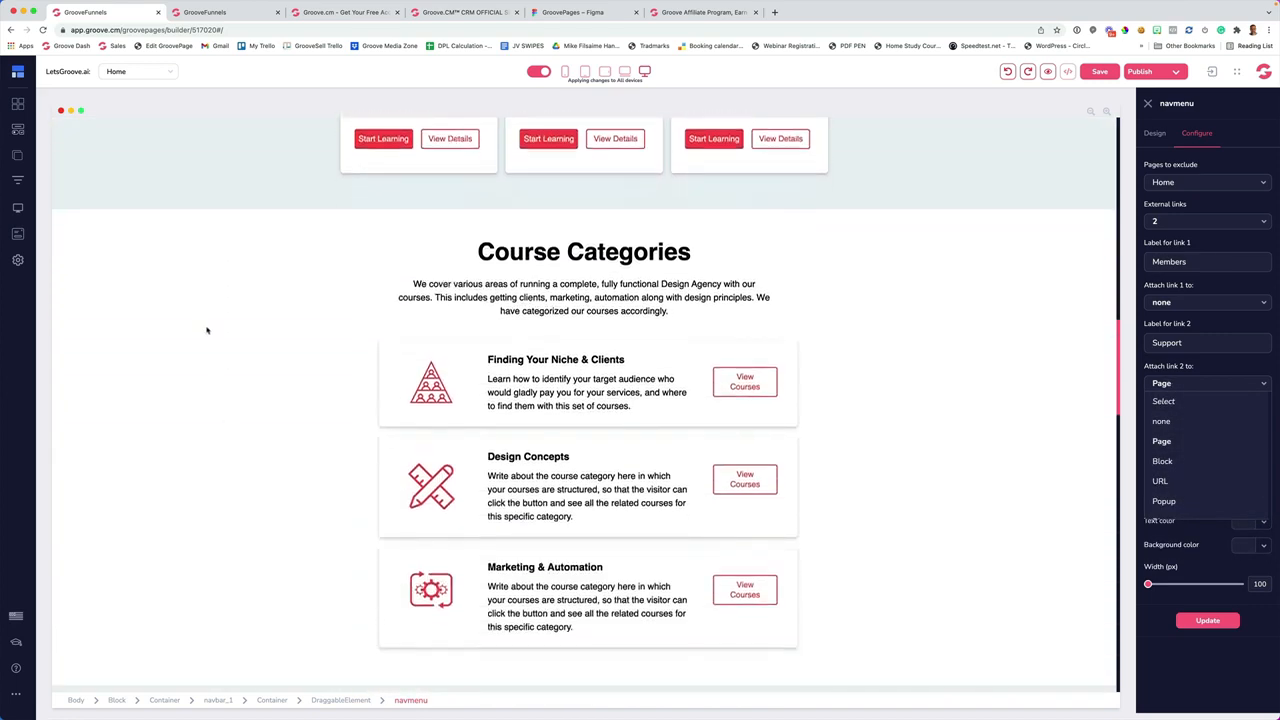
pyautogui.click(218, 307)
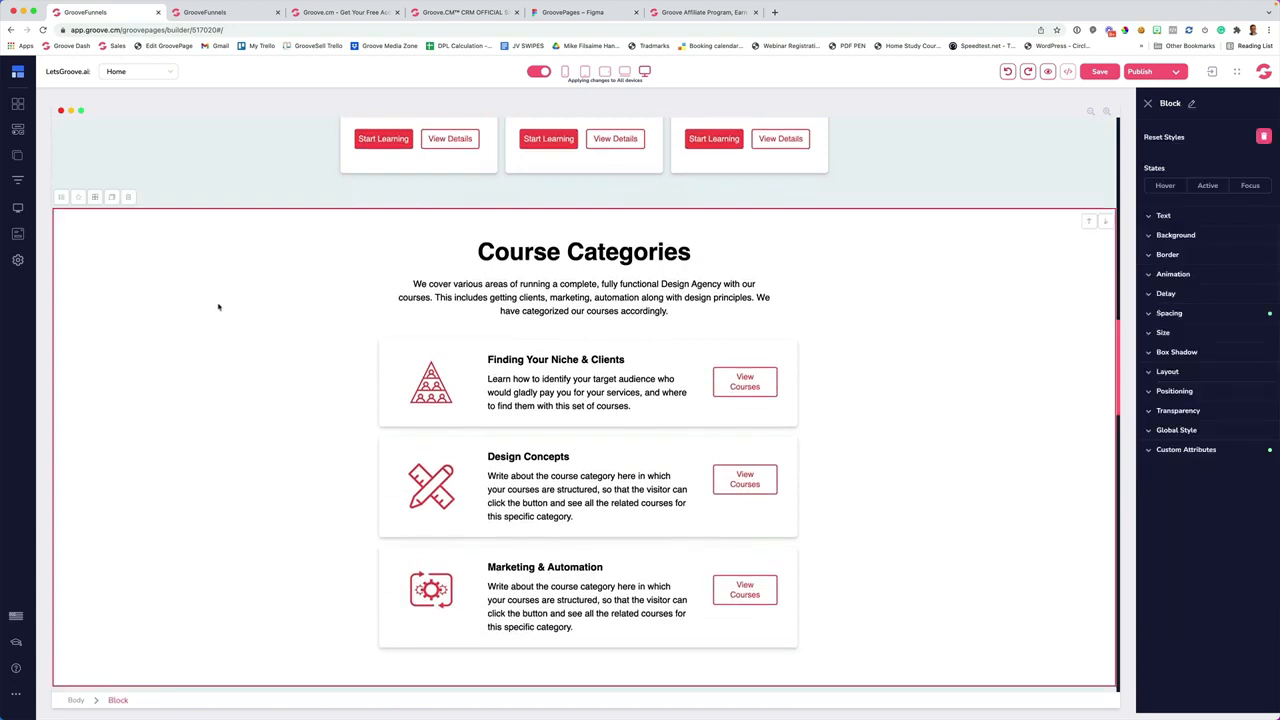
pyautogui.click(1184, 104)
pyautogui.write('Course Cat')
pyautogui.press('Return')
pyautogui.scroll(-10, 591, 231)
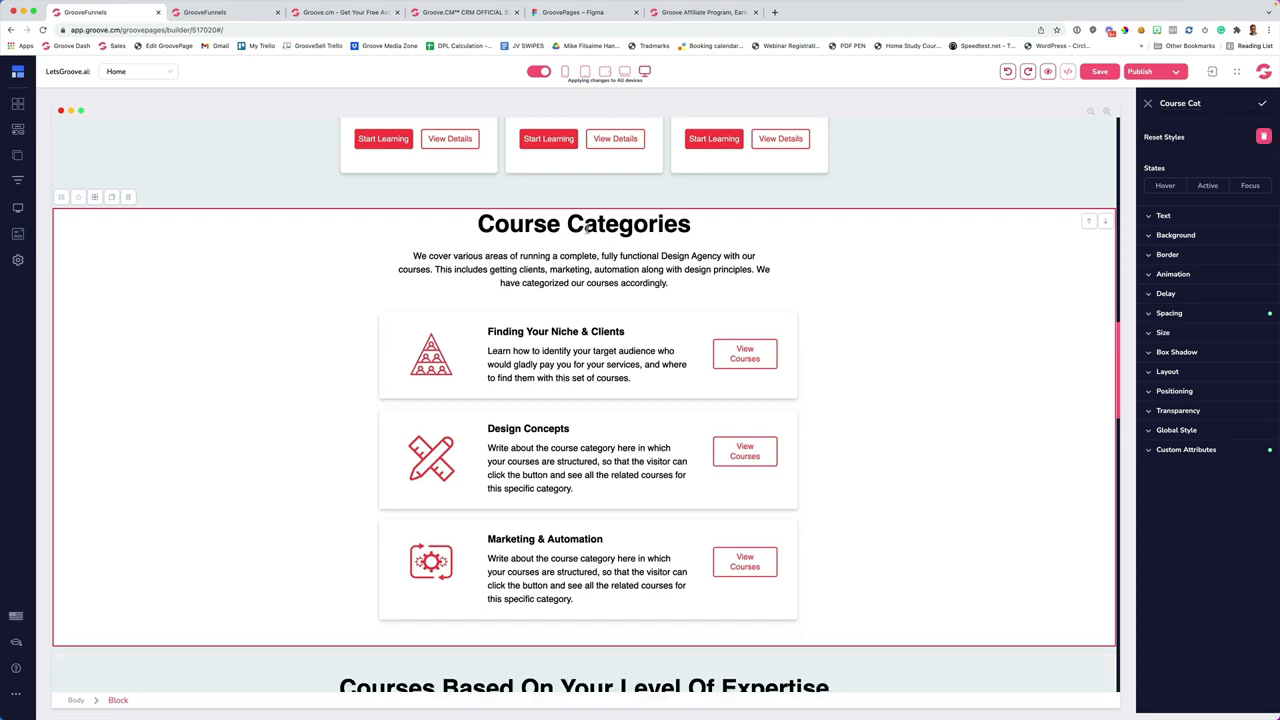
# Give the header navigation menu 2 external links, labelling the first one Members and the second one Support
pyautogui.scroll(5, 591, 231)
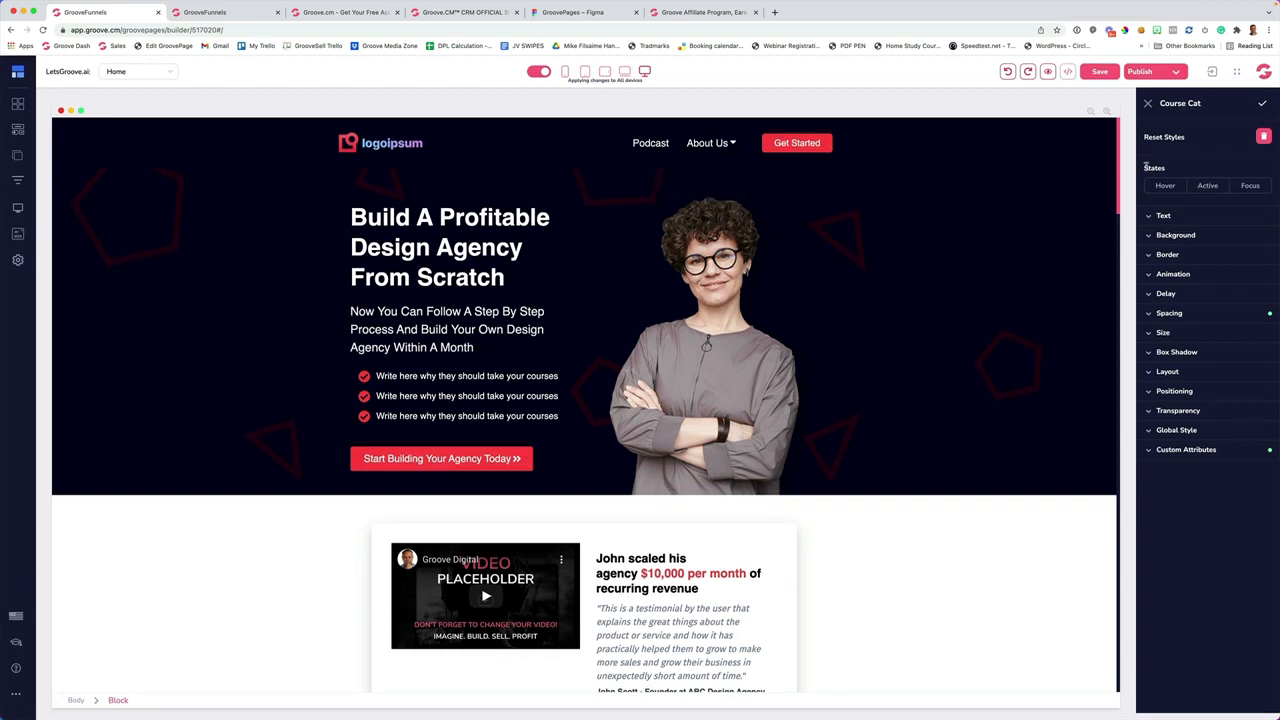
pyautogui.click(651, 145)
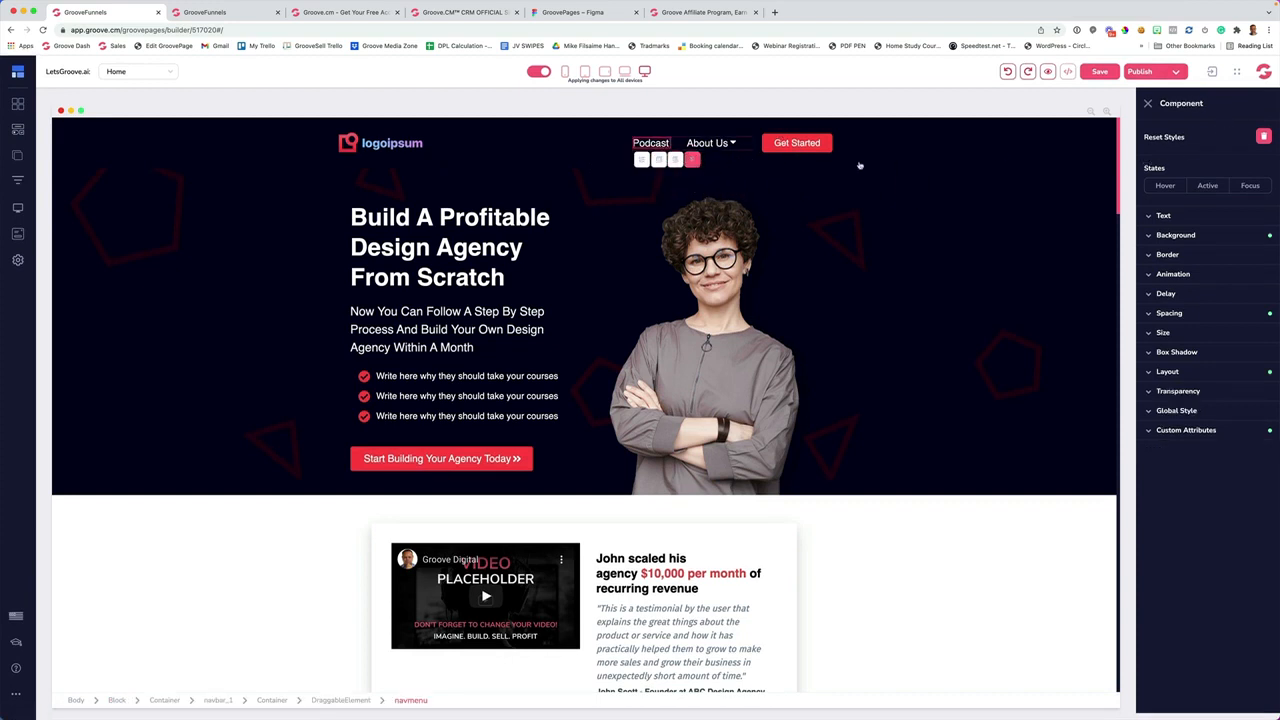
pyautogui.click(691, 161)
pyautogui.click(1214, 133)
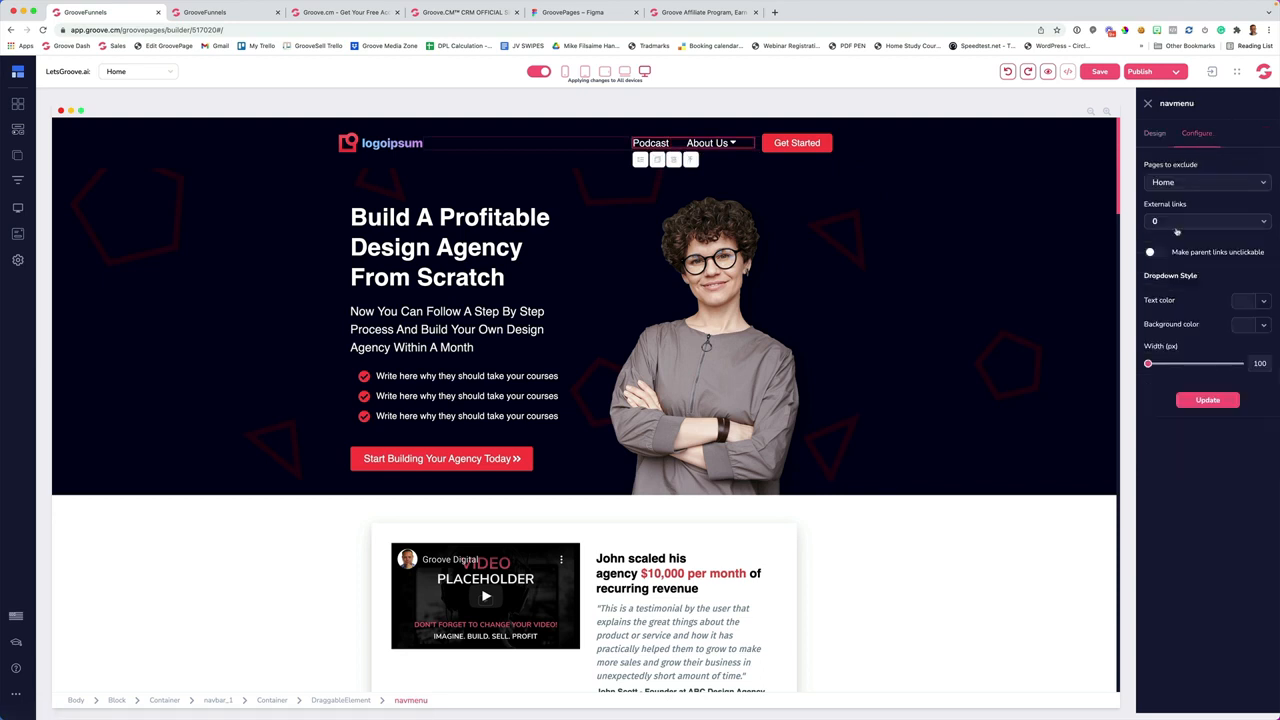
pyautogui.click(1171, 224)
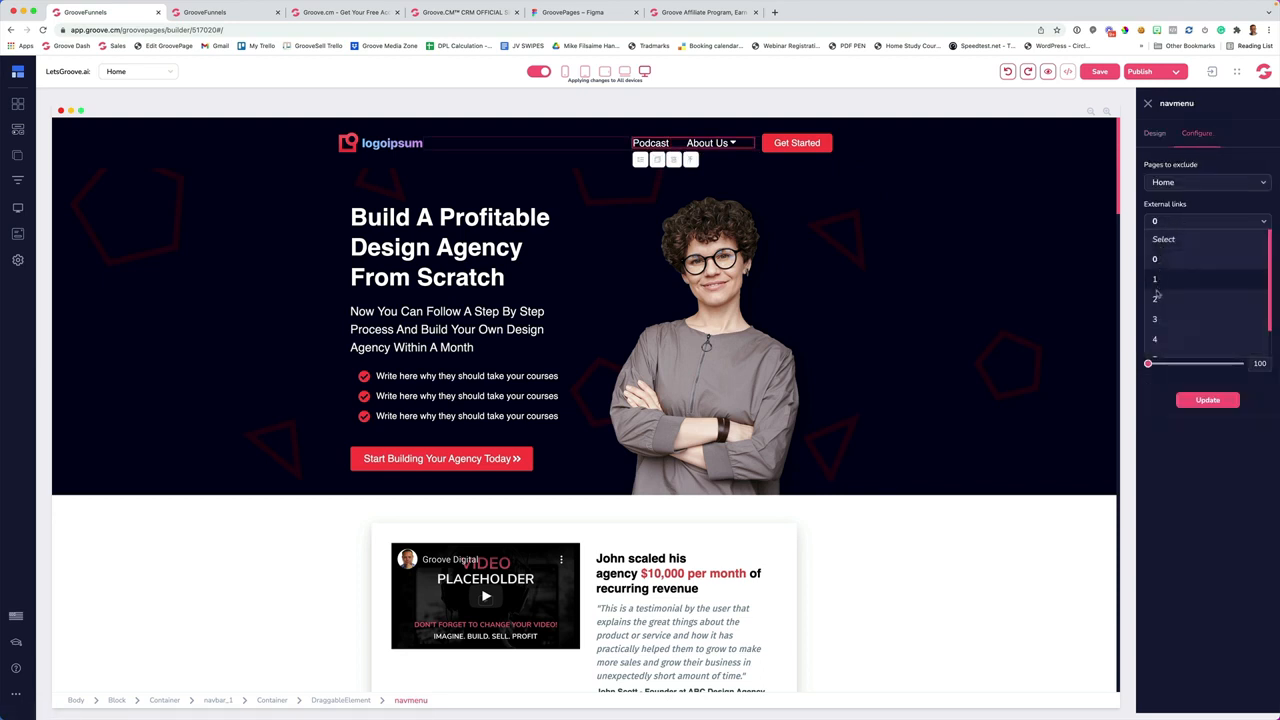
pyautogui.click(1156, 299)
pyautogui.doubleClick(1176, 263)
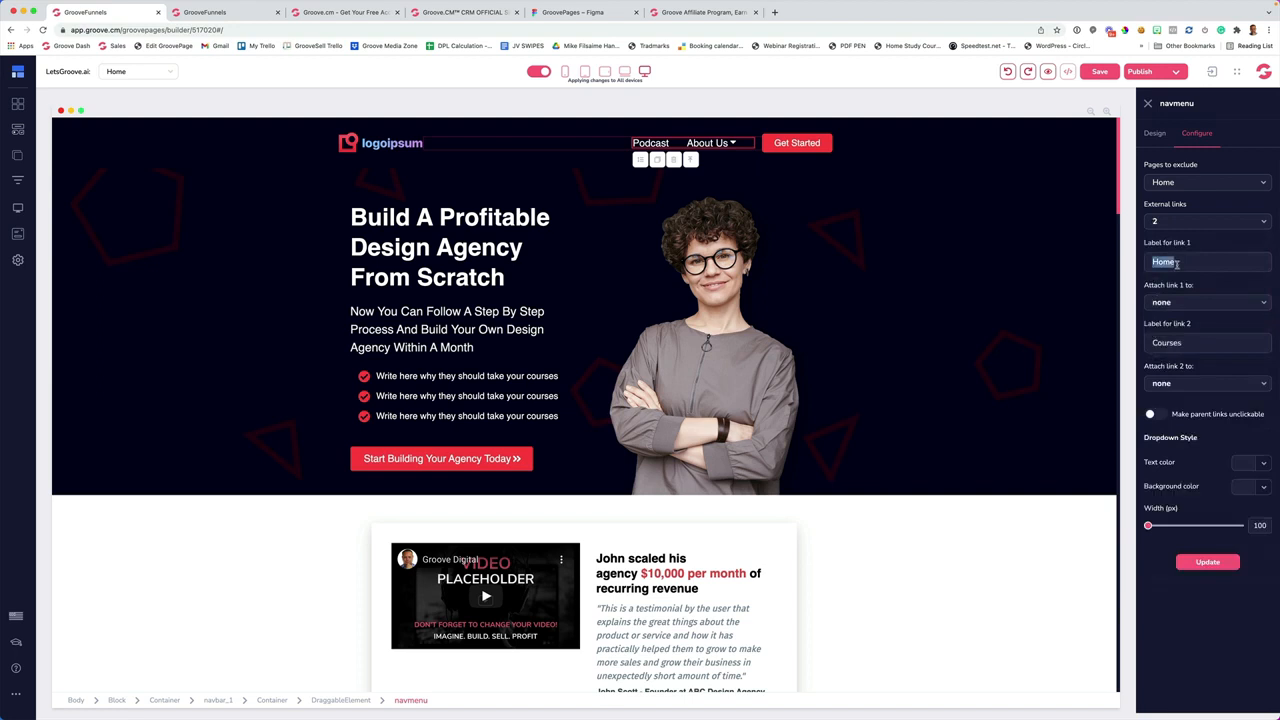
pyautogui.write('Members')
pyautogui.doubleClick(1175, 344)
pyautogui.write('Support')
# Set the Support link's attachment type to Block without choosing a block, and update the navigation menu
pyautogui.click(1165, 386)
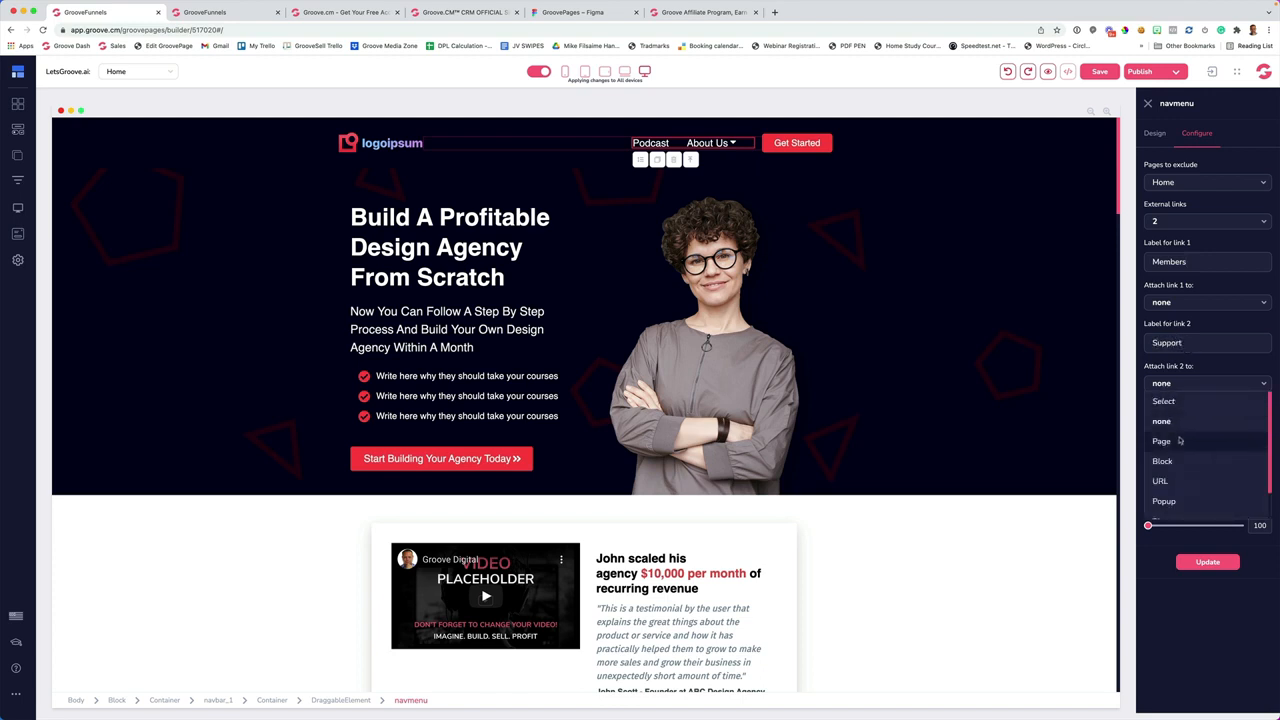
pyautogui.click(1165, 461)
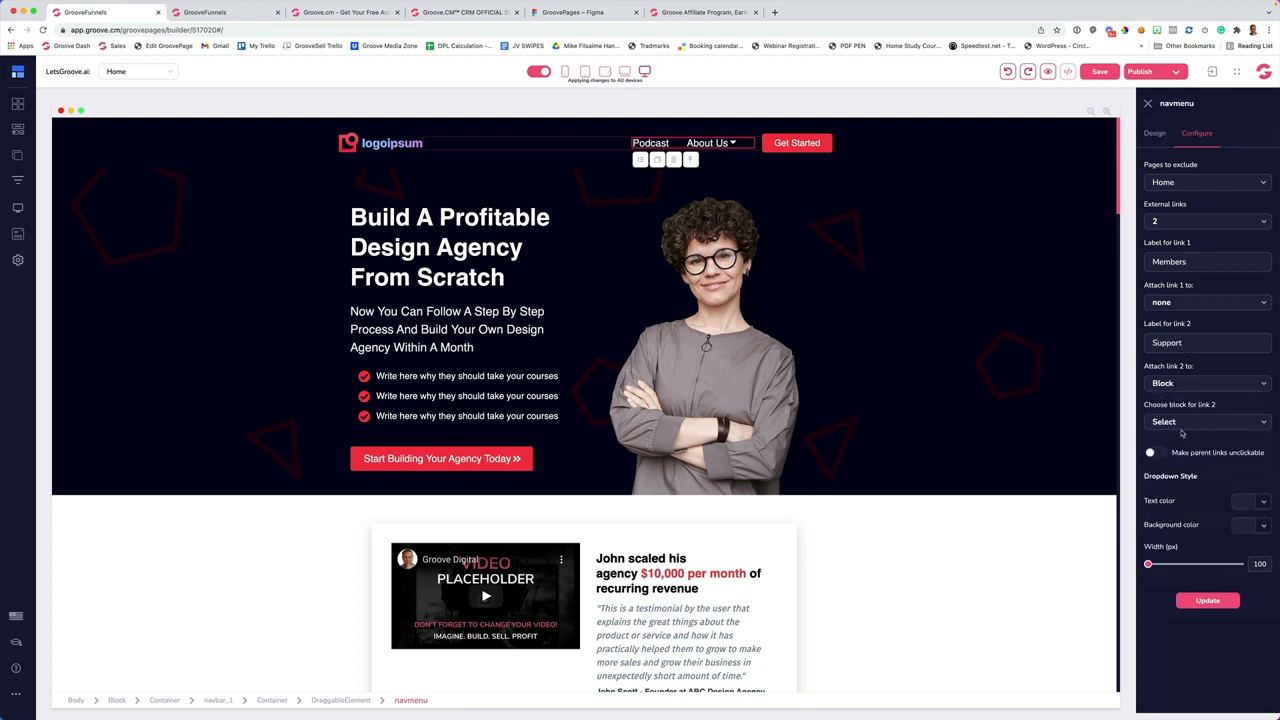
pyautogui.click(1182, 422)
pyautogui.scroll(-5, 1195, 480)
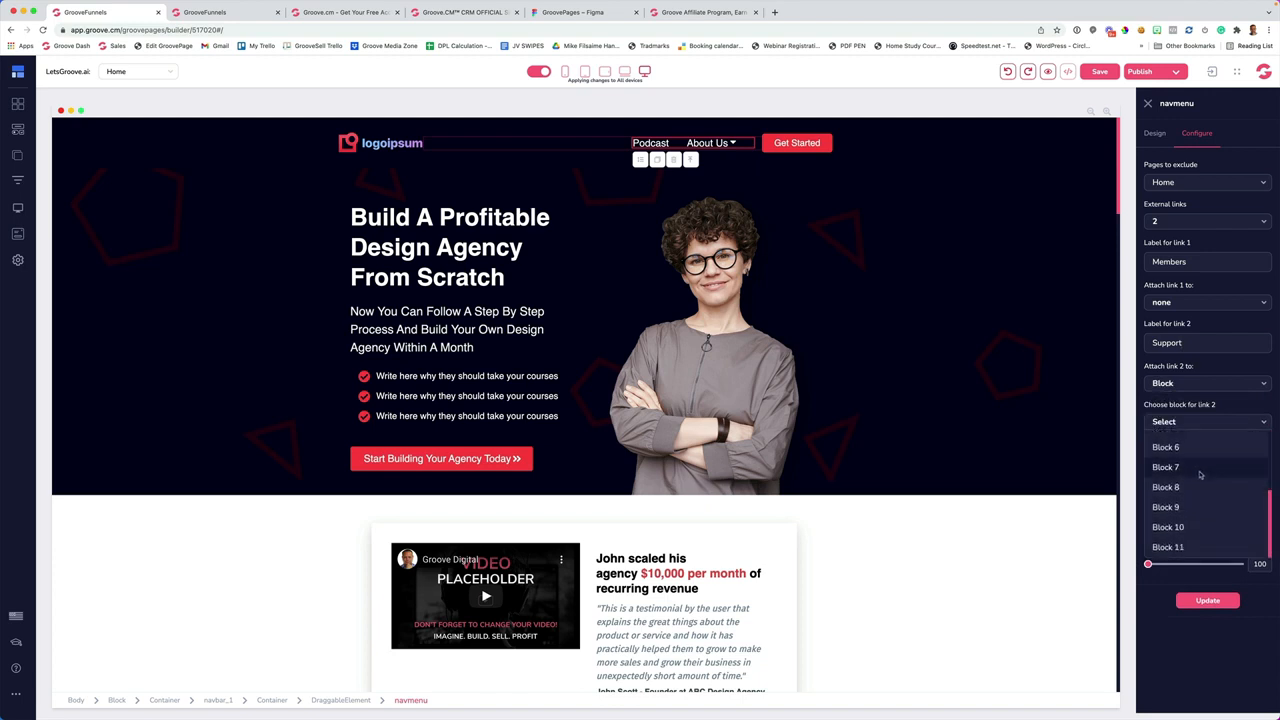
pyautogui.scroll(5, 1199, 487)
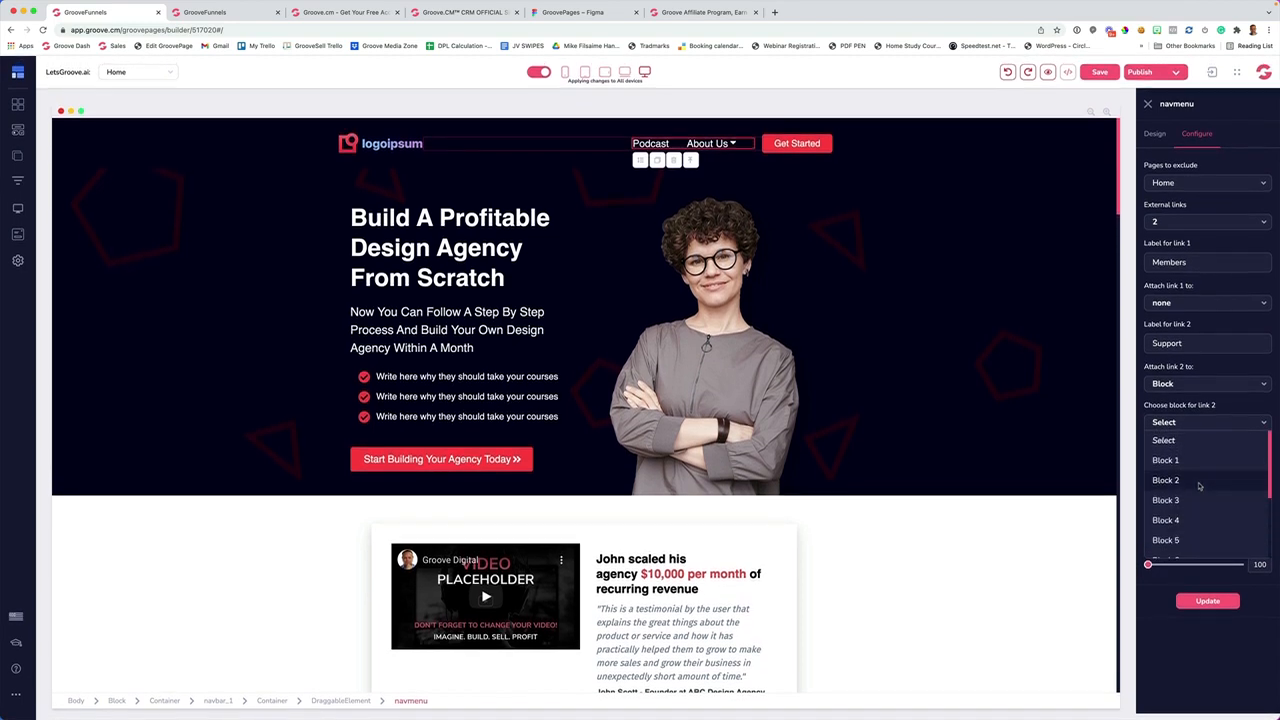
pyautogui.scroll(-4, 1199, 486)
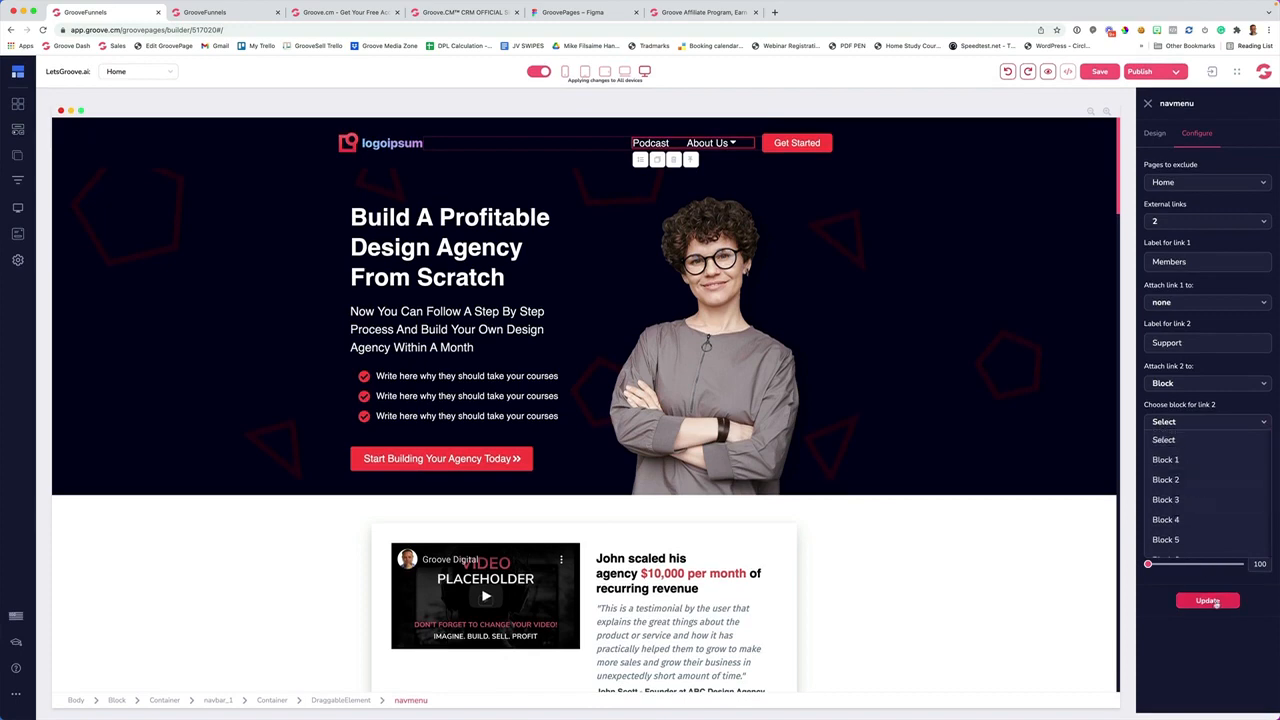
pyautogui.click(1207, 600)
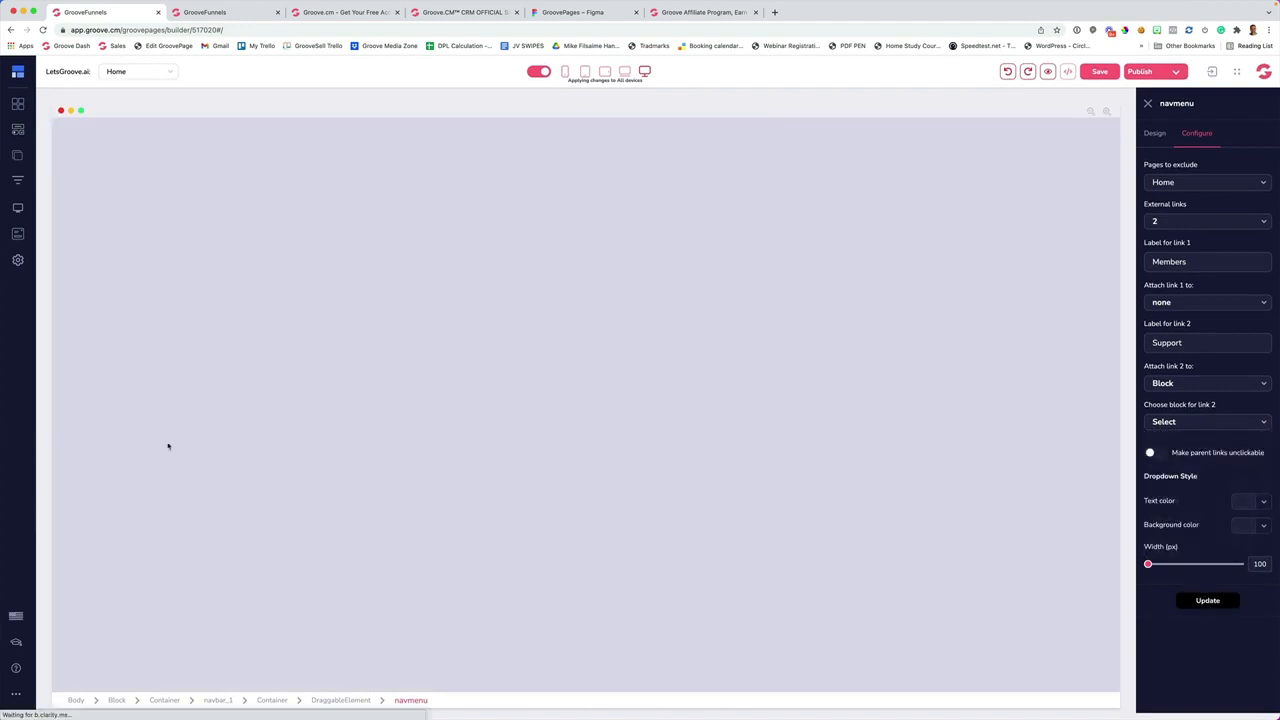
# Rename the Course Categories block on the Home page to Course Cat
pyautogui.scroll(-12, 240, 440)
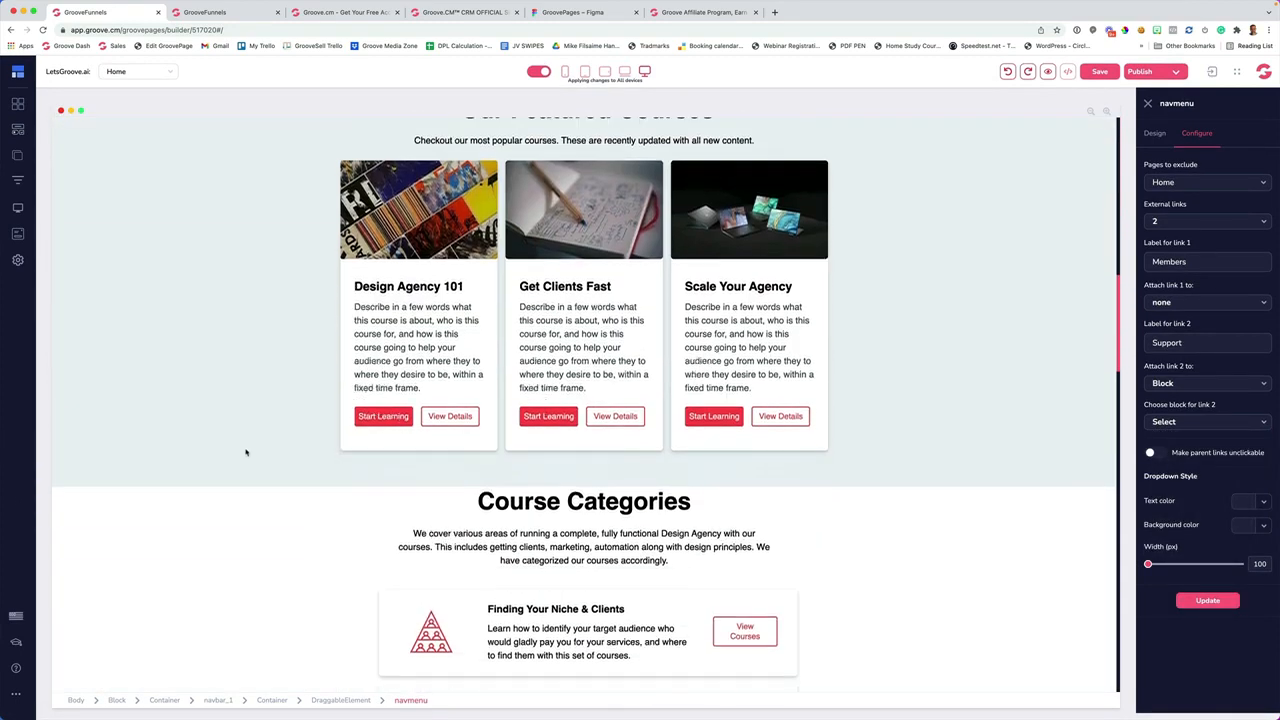
pyautogui.scroll(-1, 246, 449)
pyautogui.click(177, 526)
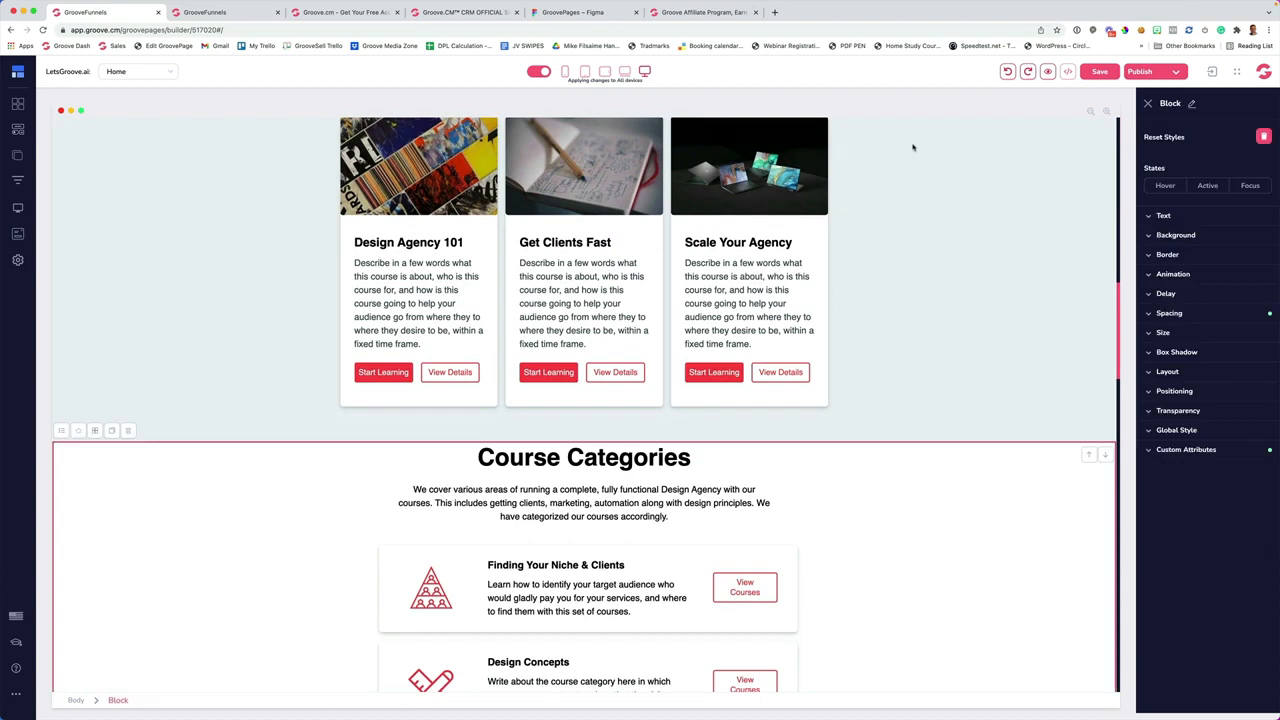
pyautogui.click(1191, 103)
pyautogui.write('Cat')
pyautogui.click(1262, 103)
# Attach the navigation menu's Support link to the Course Cat block
pyautogui.scroll(10, 427, 186)
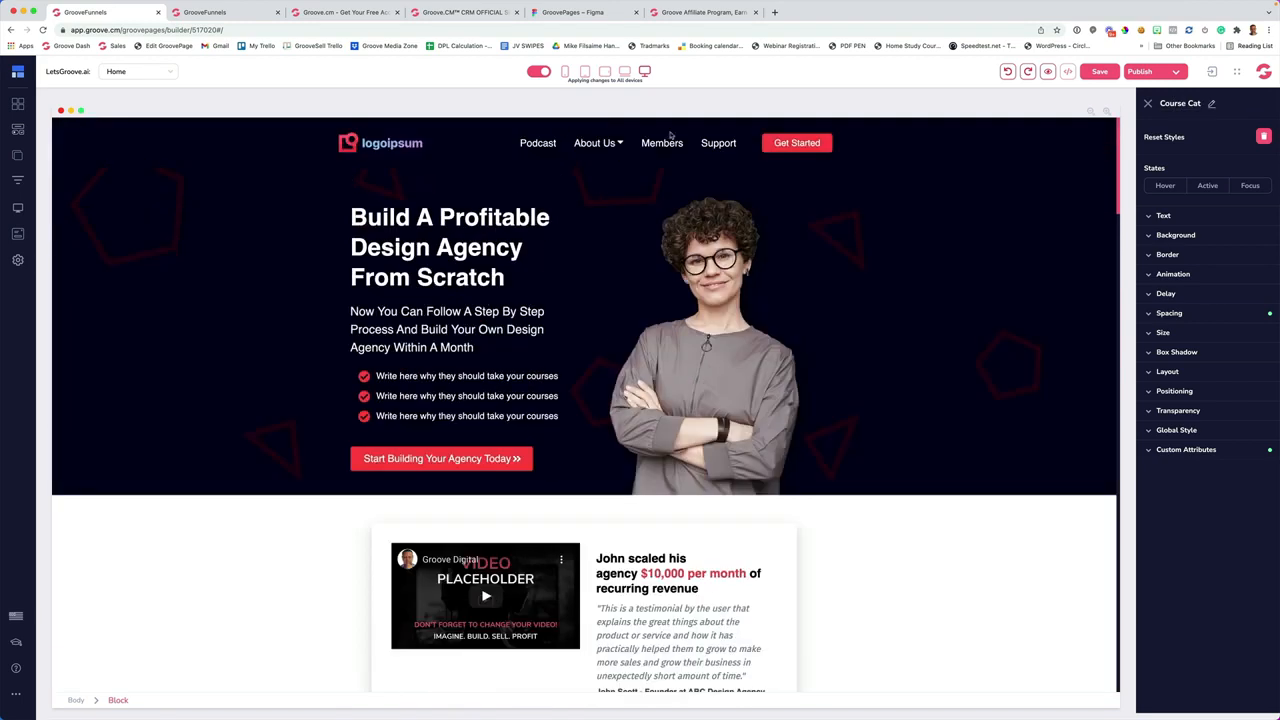
pyautogui.click(704, 145)
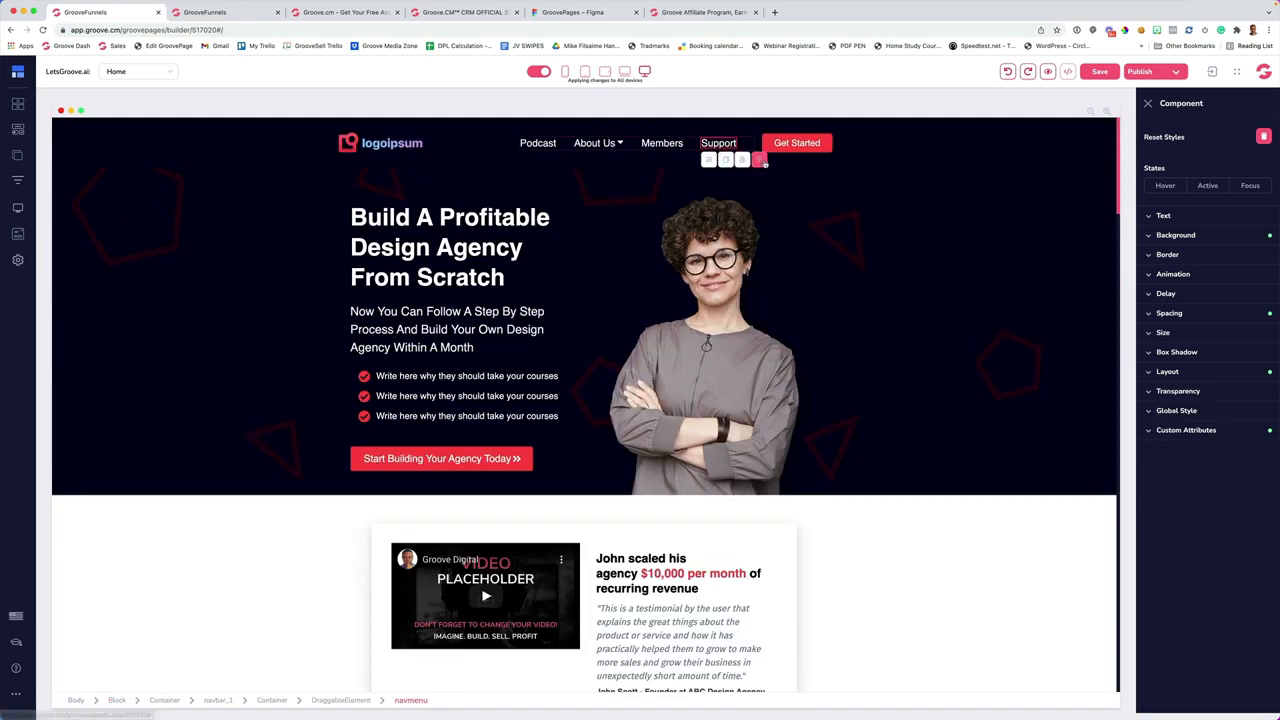
pyautogui.click(1200, 138)
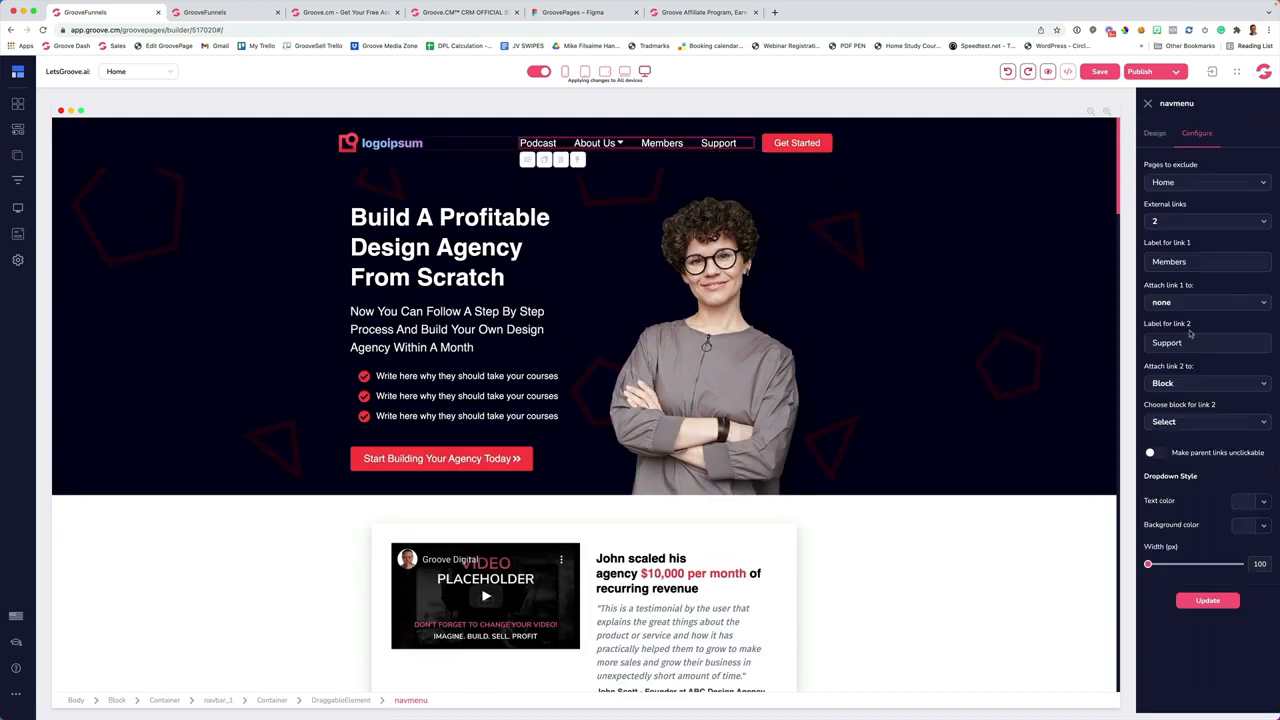
pyautogui.click(1162, 384)
pyautogui.scroll(2, 1170, 428)
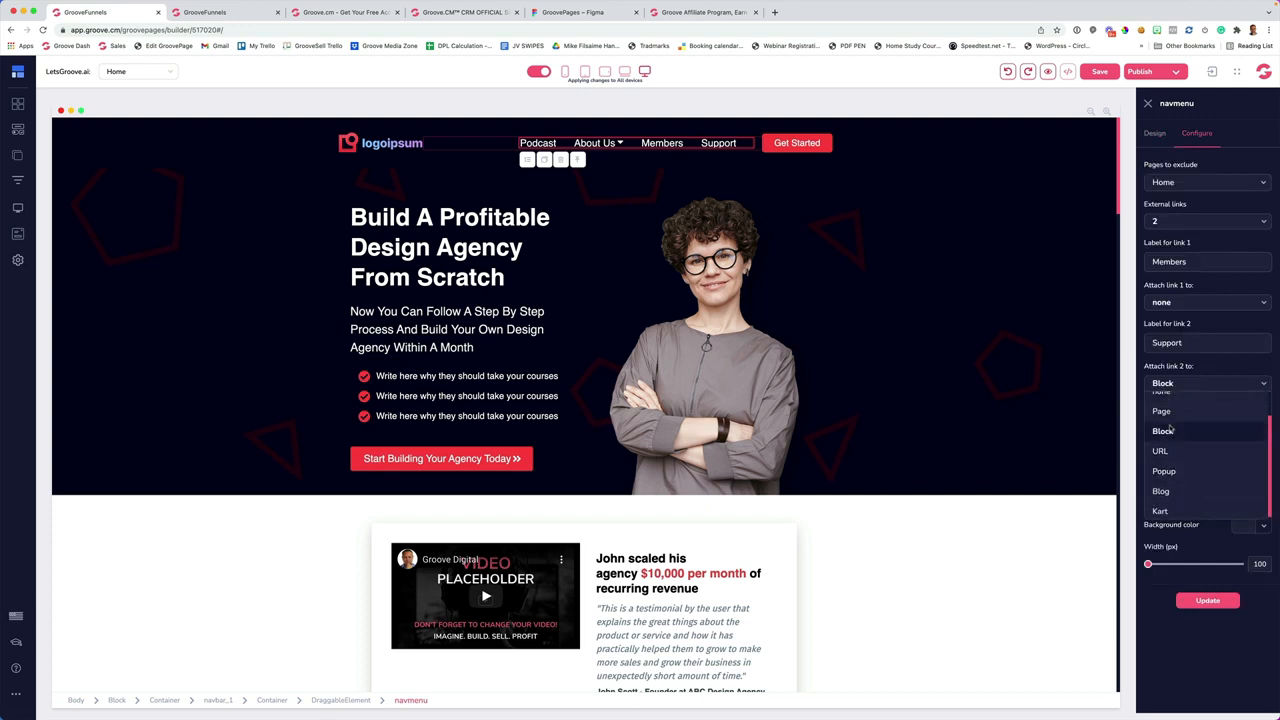
pyautogui.click(1162, 430)
pyautogui.click(1176, 424)
pyautogui.scroll(-3, 1185, 485)
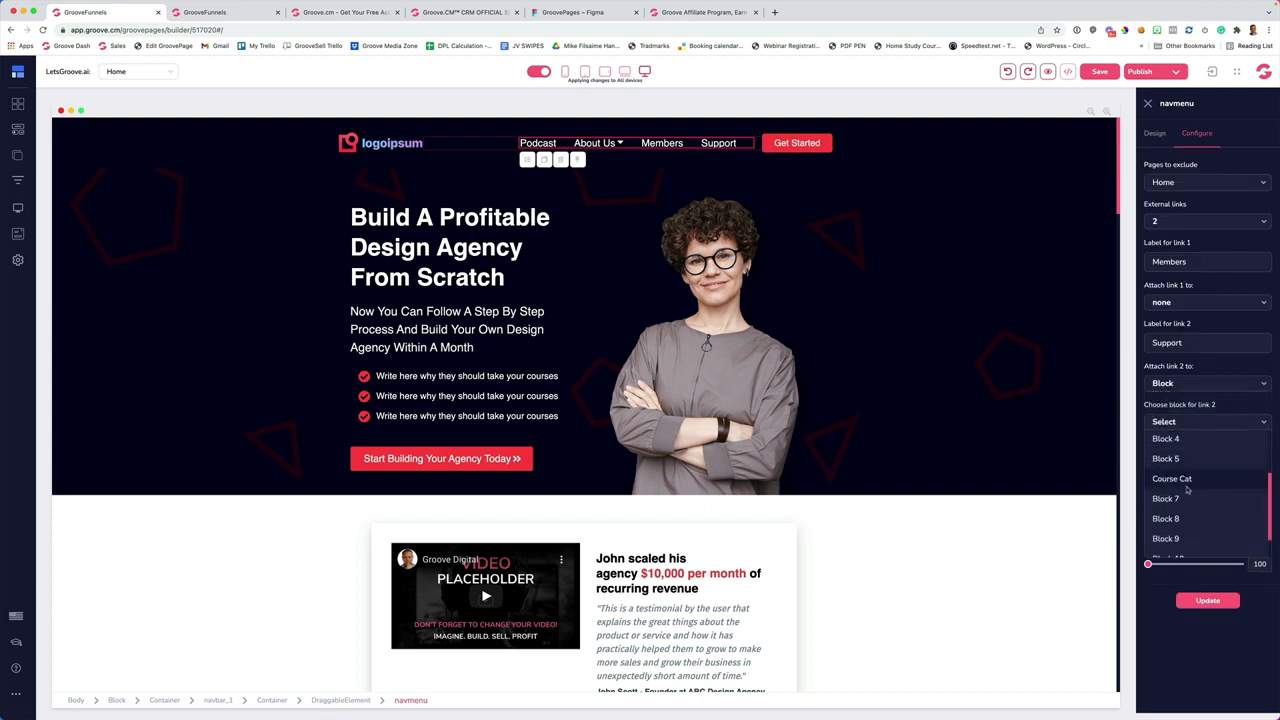
pyautogui.click(1187, 486)
pyautogui.click(1178, 384)
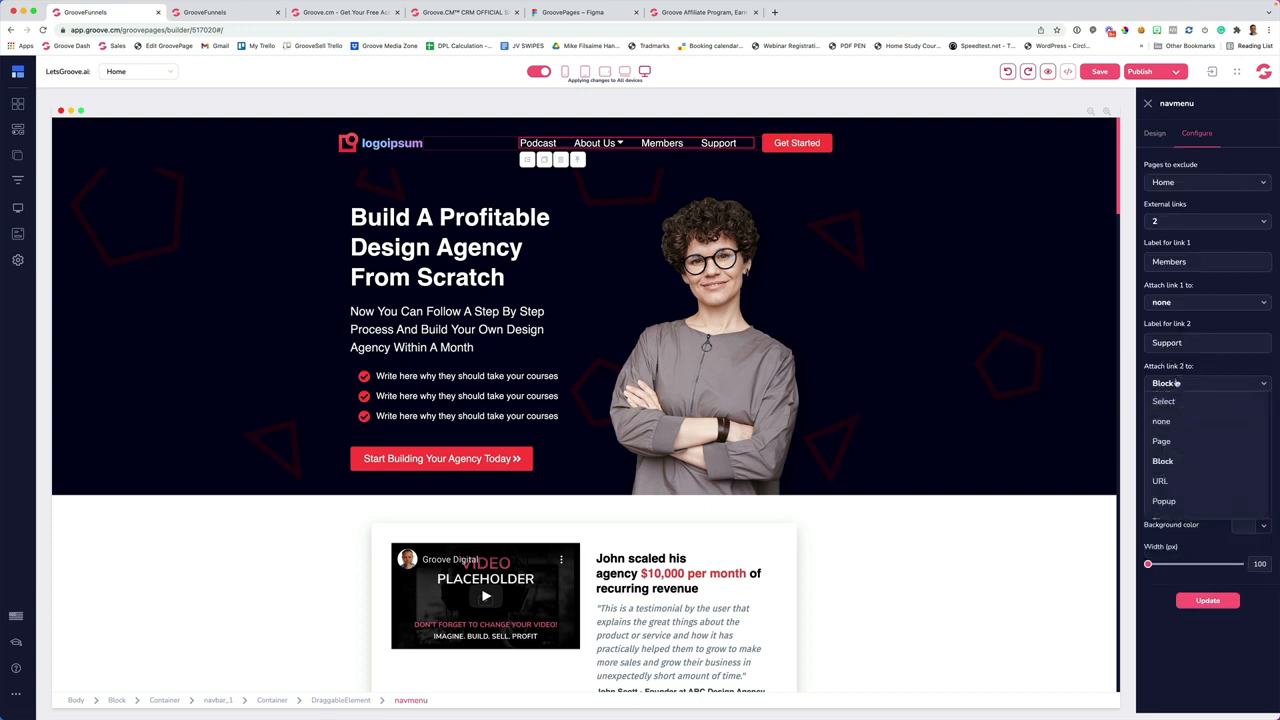
pyautogui.click(1174, 480)
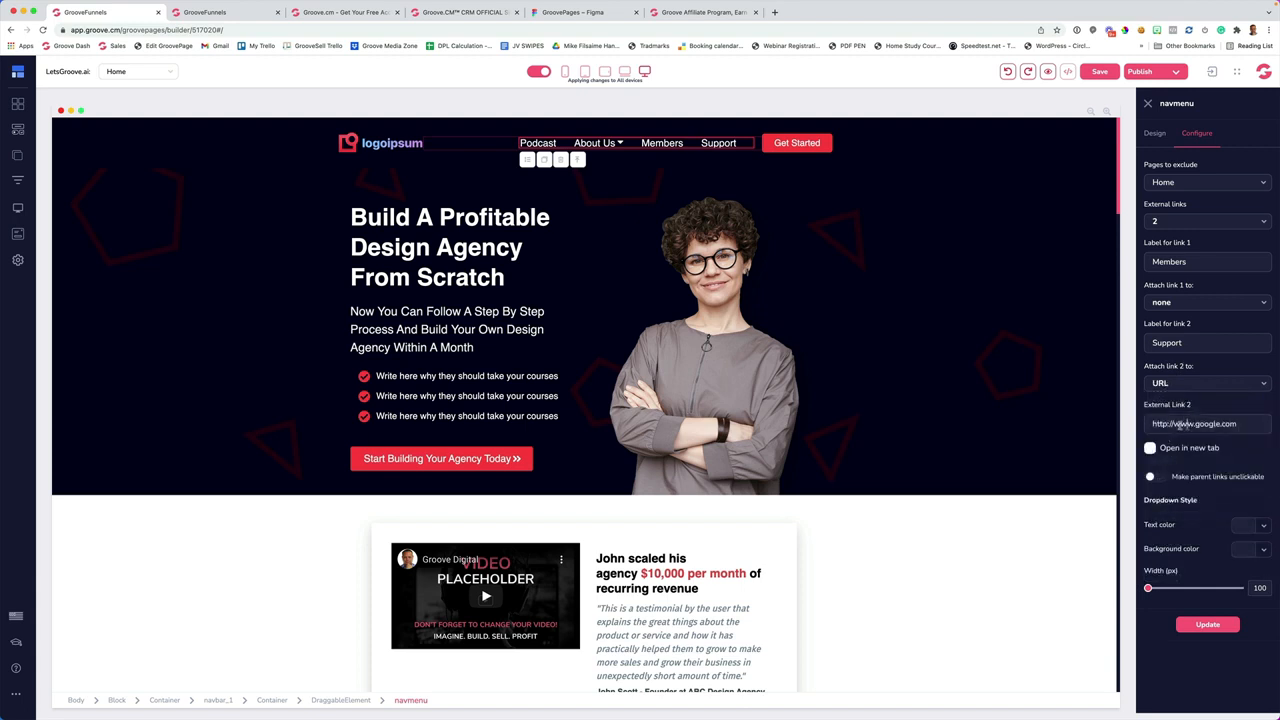
pyautogui.moveTo(1176, 424); pyautogui.dragTo(1268, 423)
pyautogui.write('groovesupport')
pyautogui.click(1150, 448)
pyautogui.click(1212, 625)
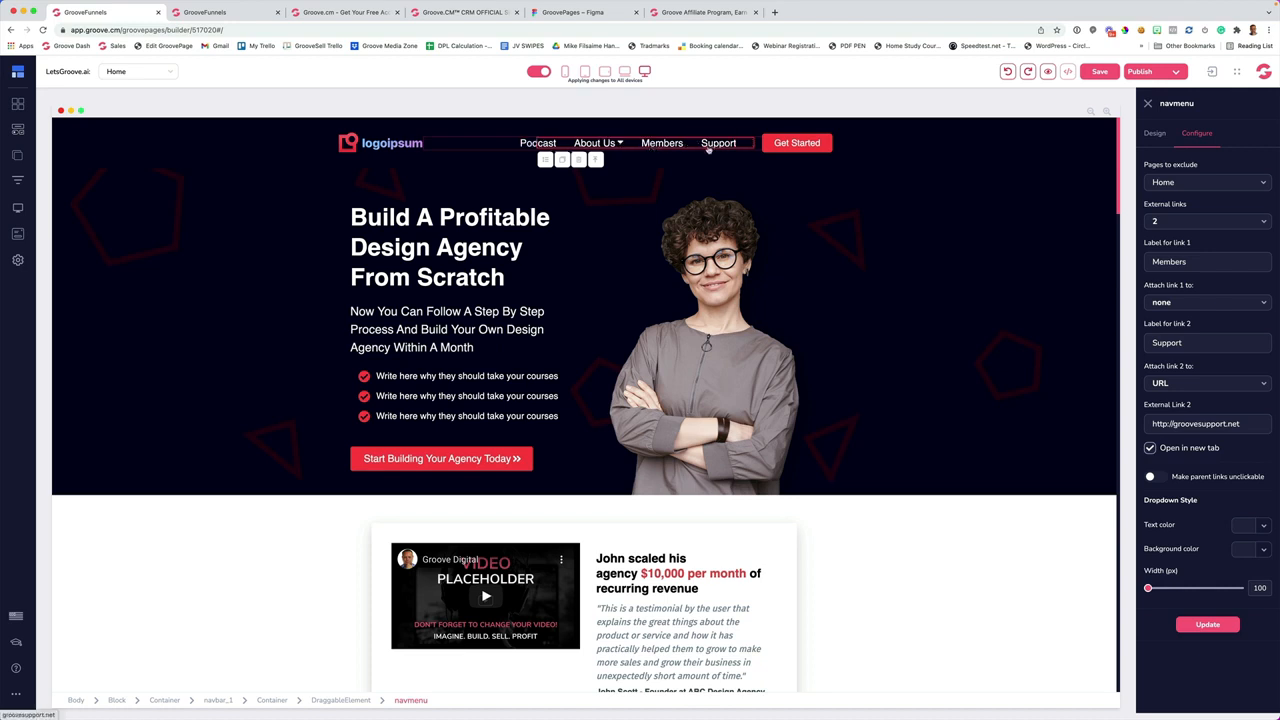
# Add a new popup to the site from the Offer Discount & Coupons 6 template
pyautogui.click(606, 227)
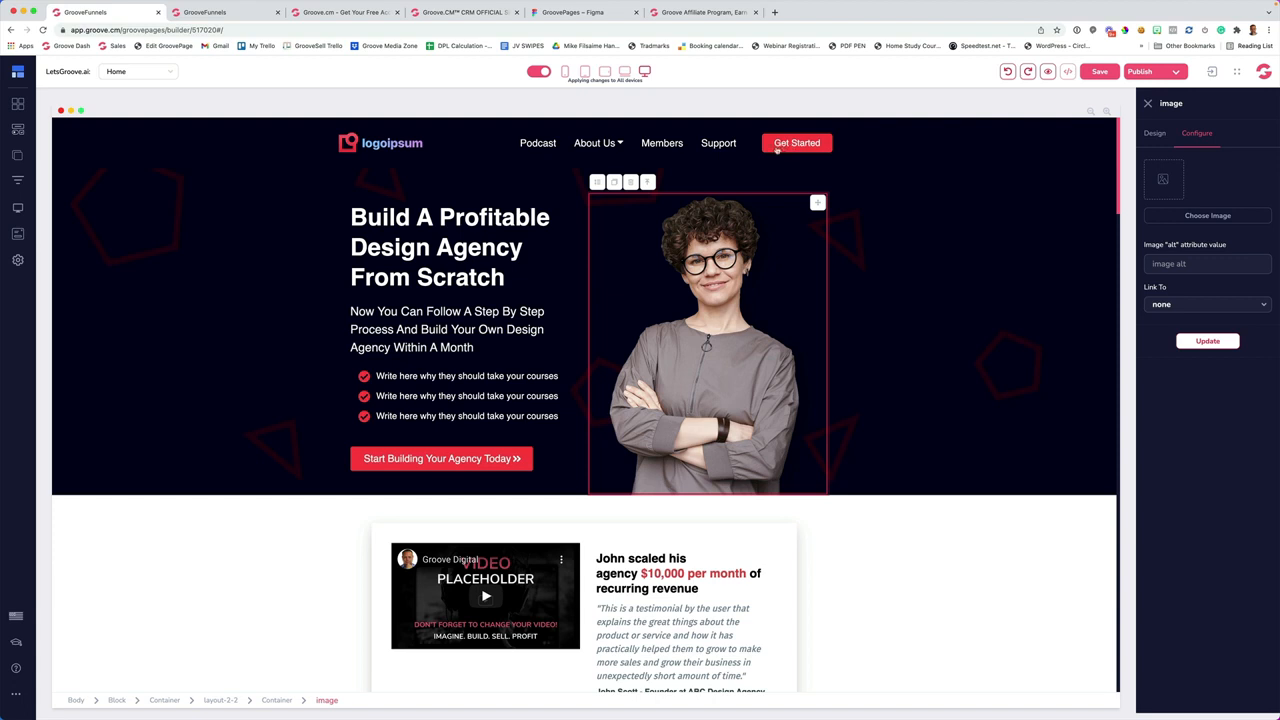
pyautogui.click(17, 233)
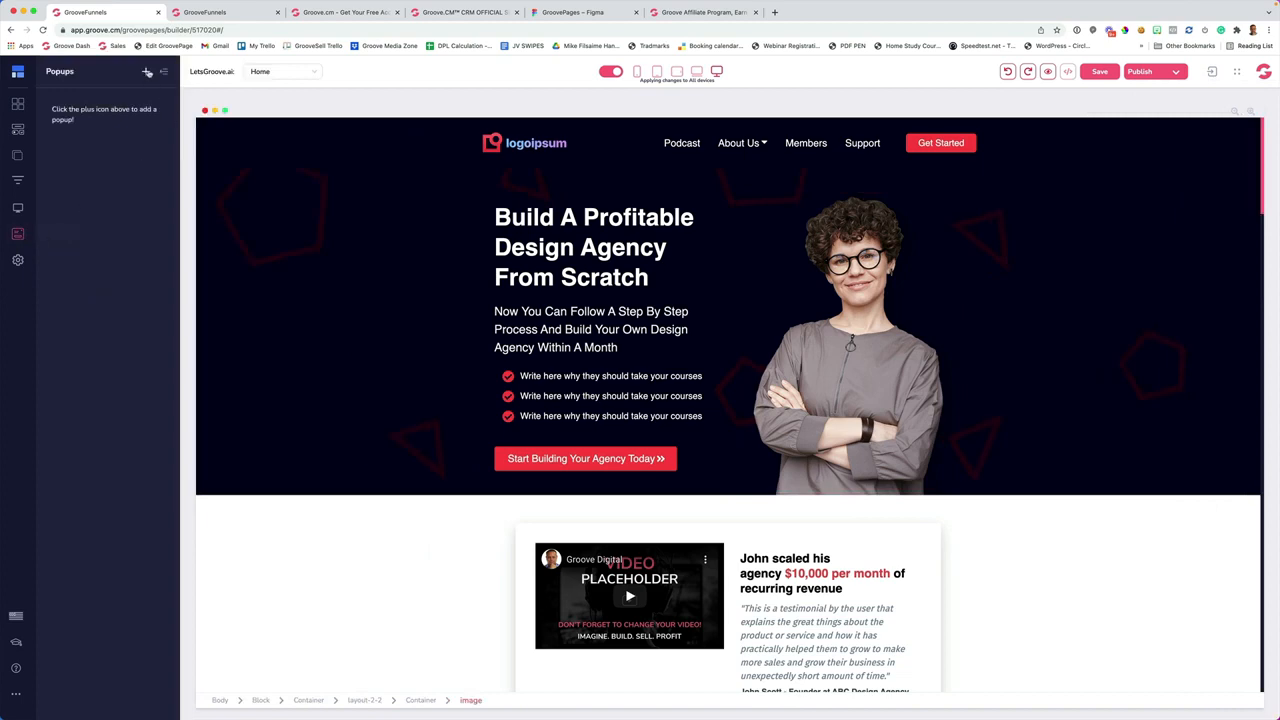
pyautogui.click(146, 73)
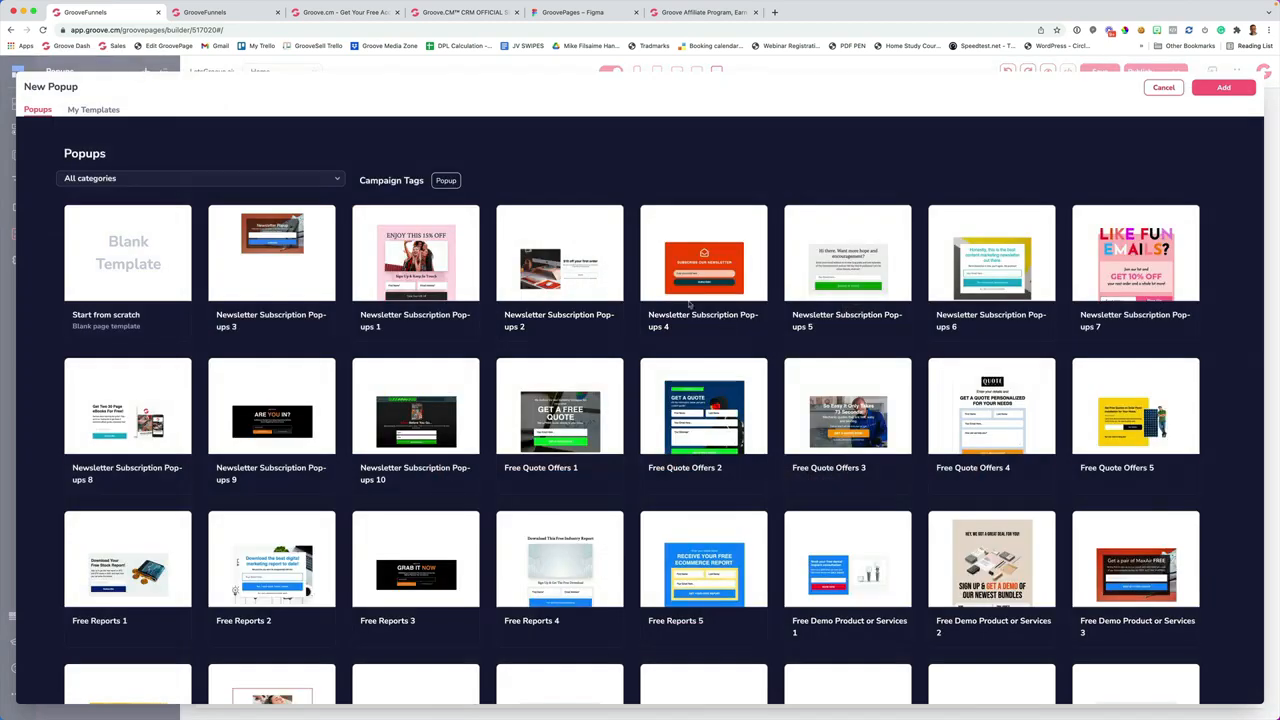
pyautogui.scroll(-5, 688, 304)
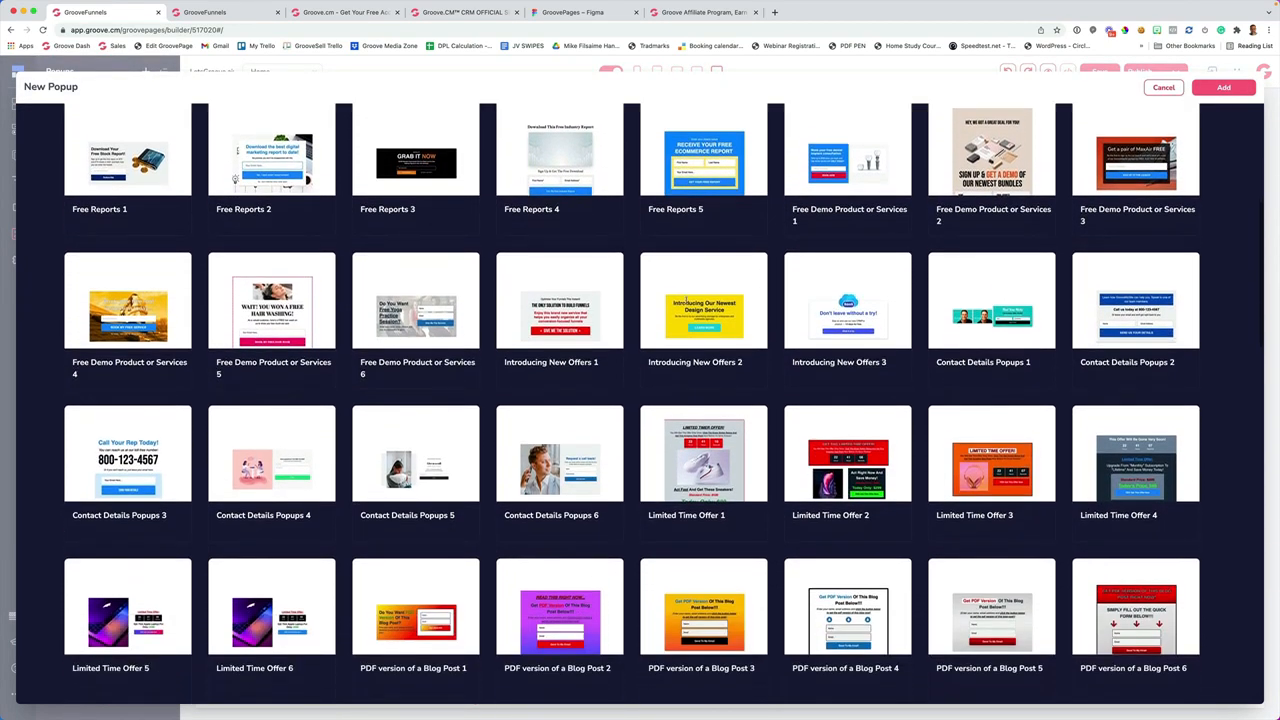
pyautogui.scroll(-5, 686, 304)
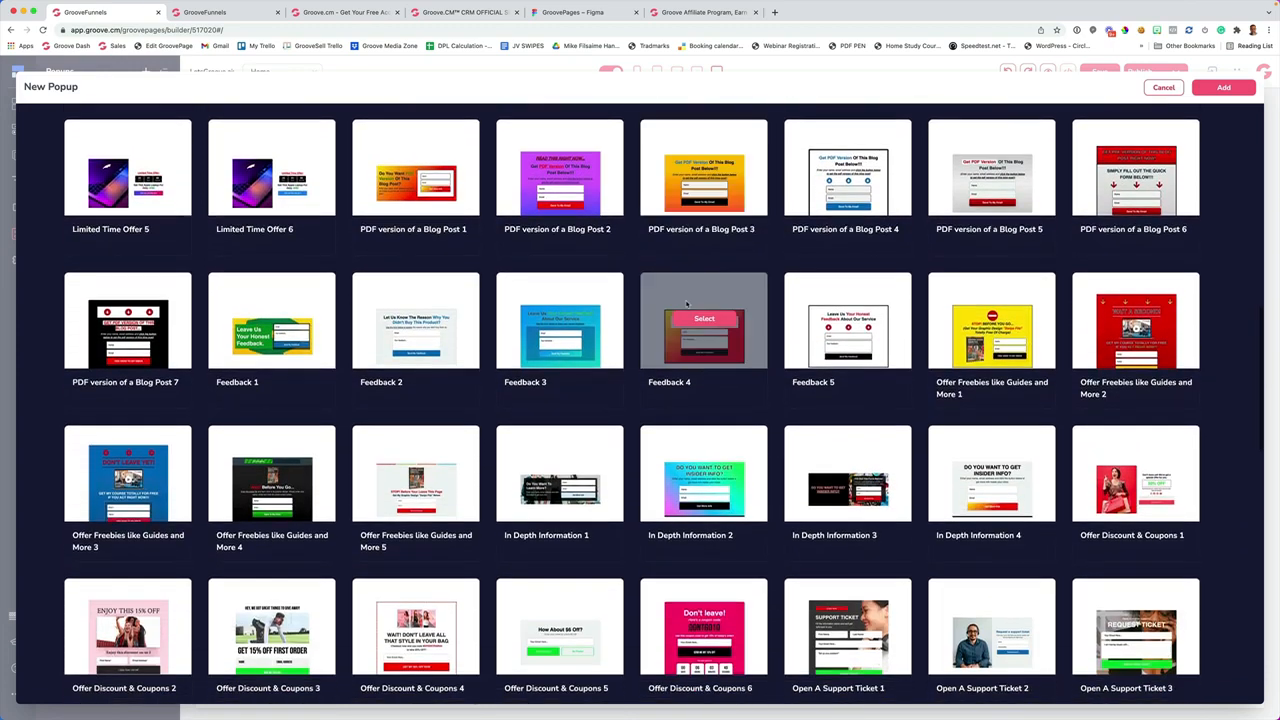
pyautogui.scroll(-3, 686, 304)
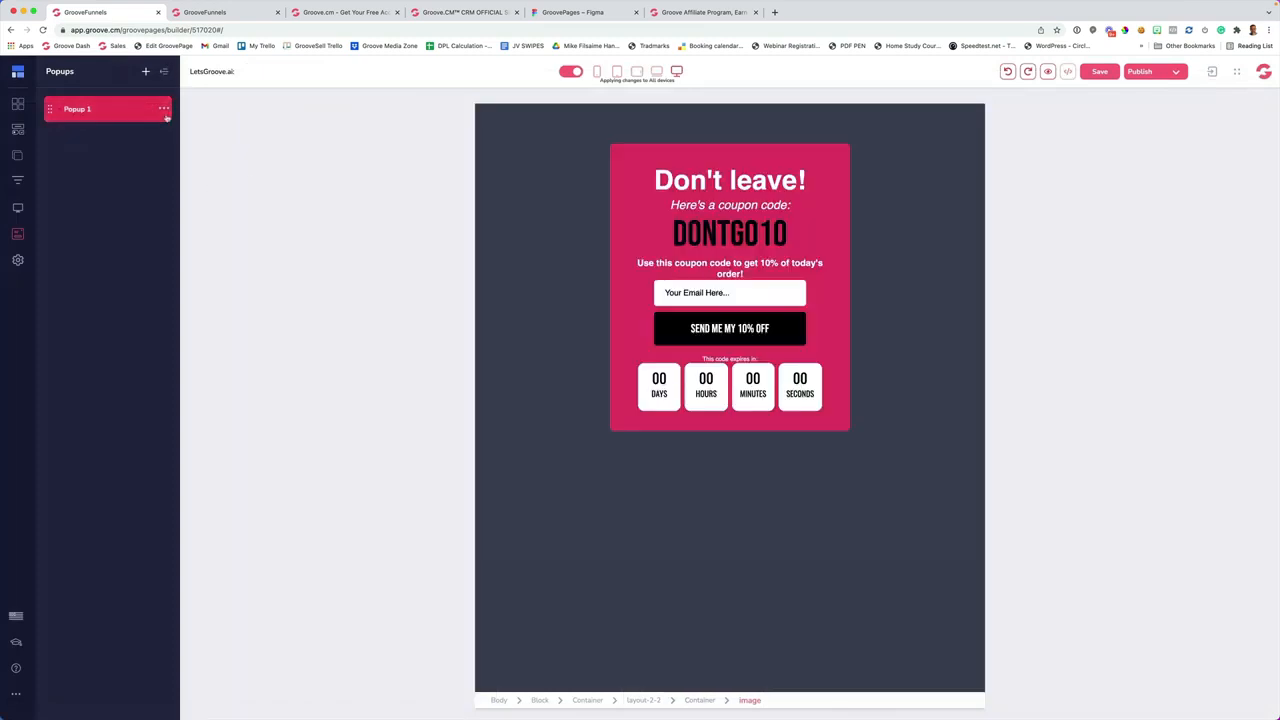
# Rename the new coupon popup to Free Report
pyautogui.click(164, 108)
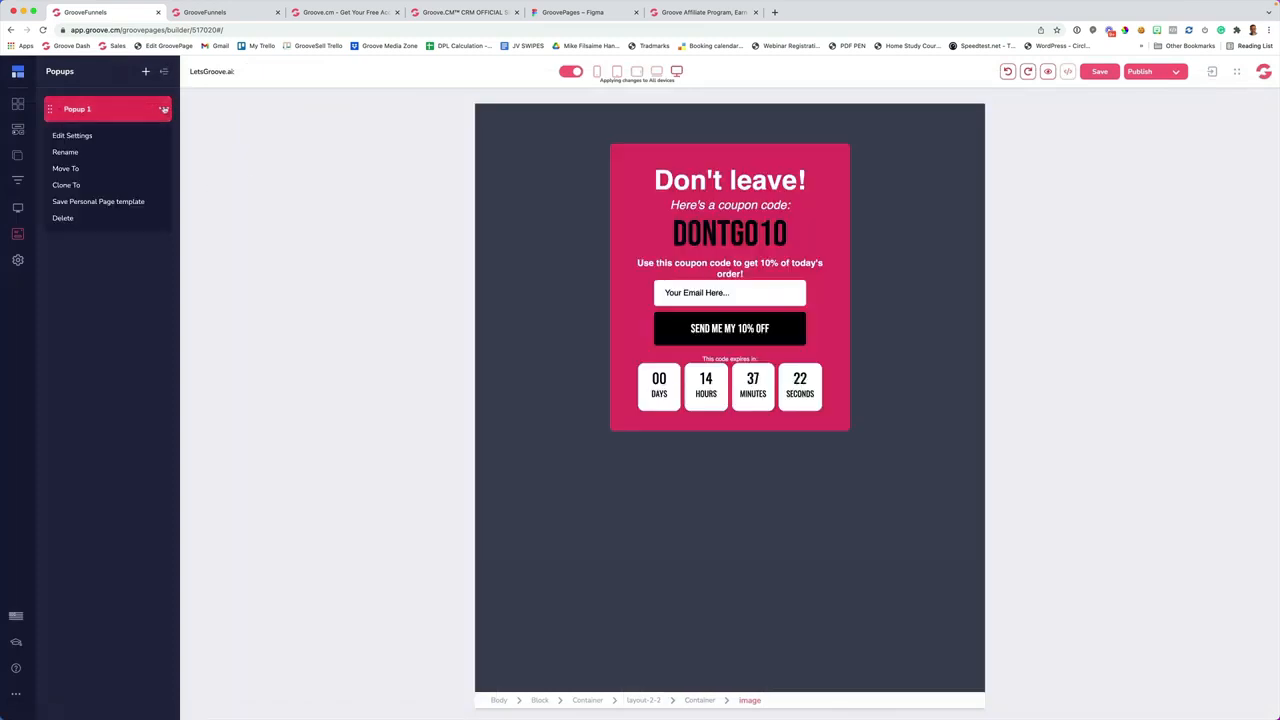
pyautogui.click(77, 155)
pyautogui.write('Eree')
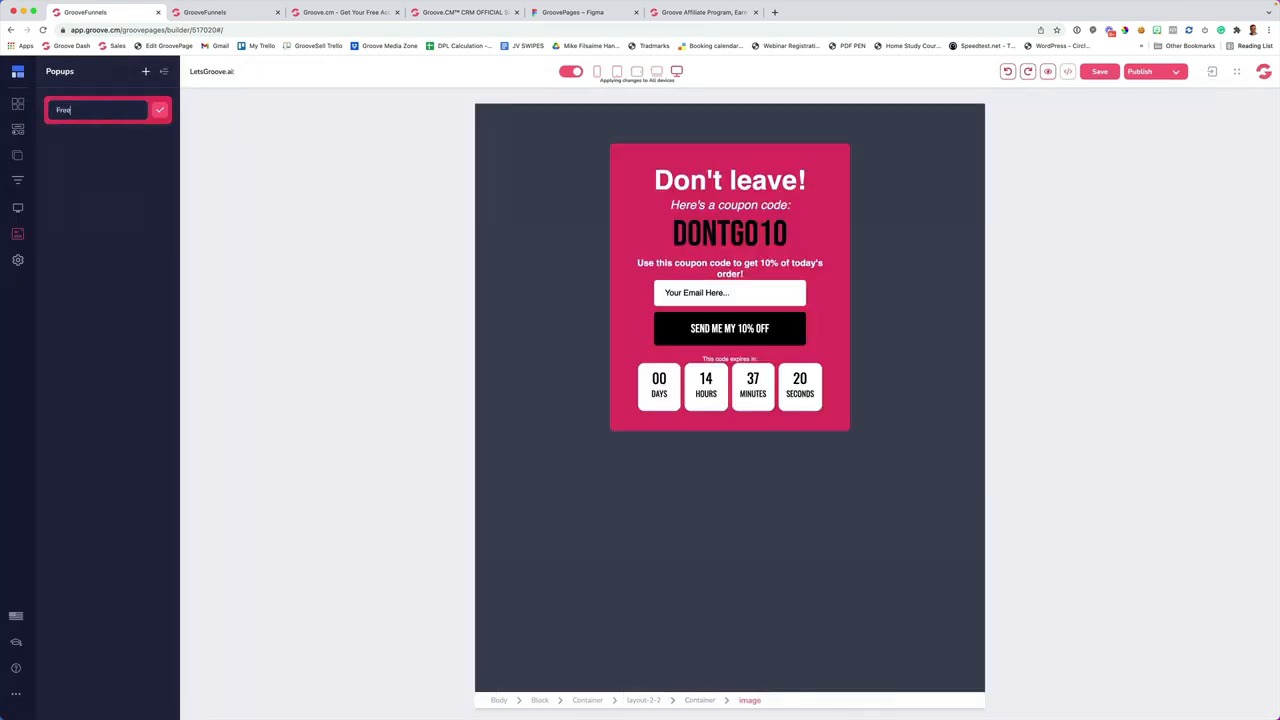
pyautogui.write(' Report')
pyautogui.click(159, 110)
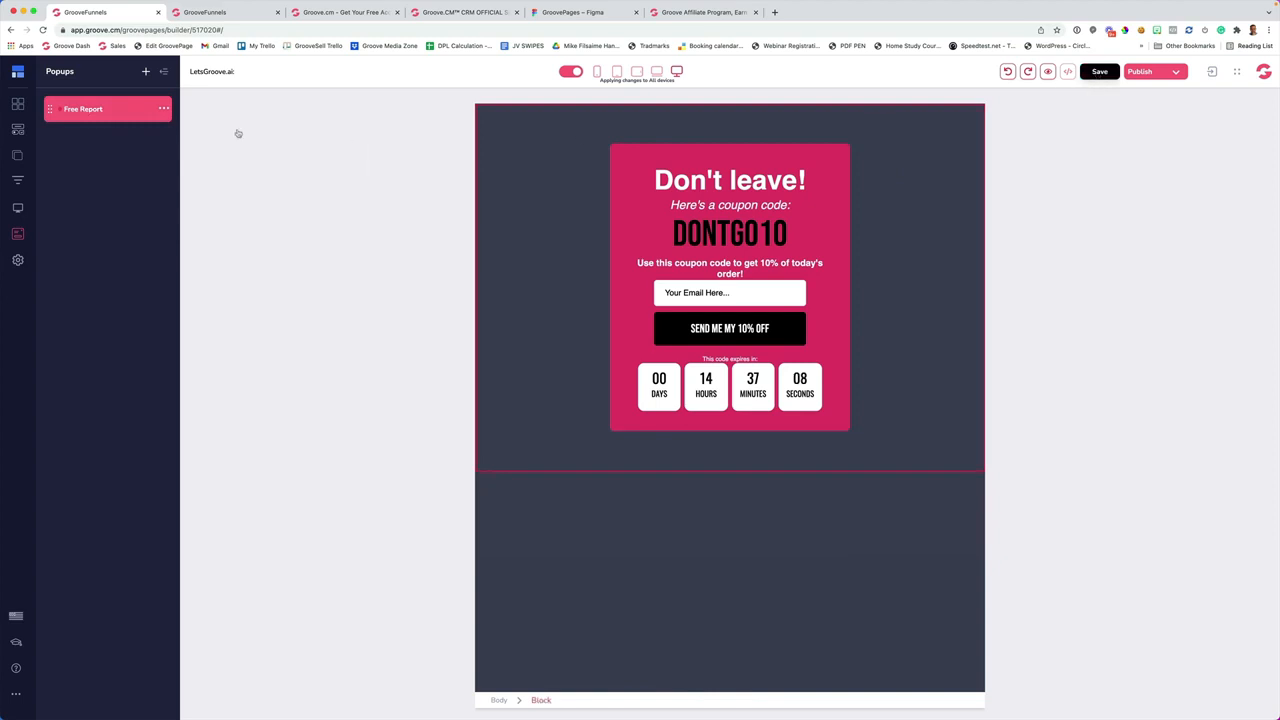
# Set the Free Report popup's type to Entry and make it appear on the Home page
pyautogui.click(164, 108)
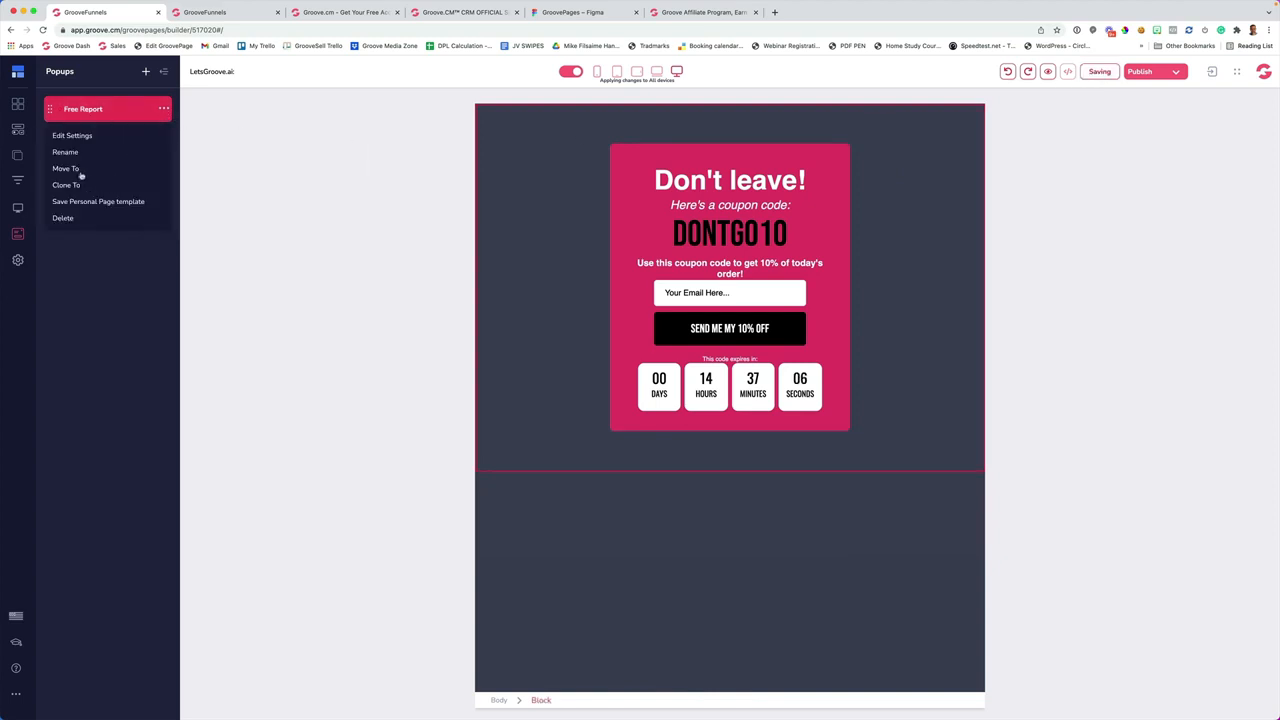
pyautogui.click(80, 136)
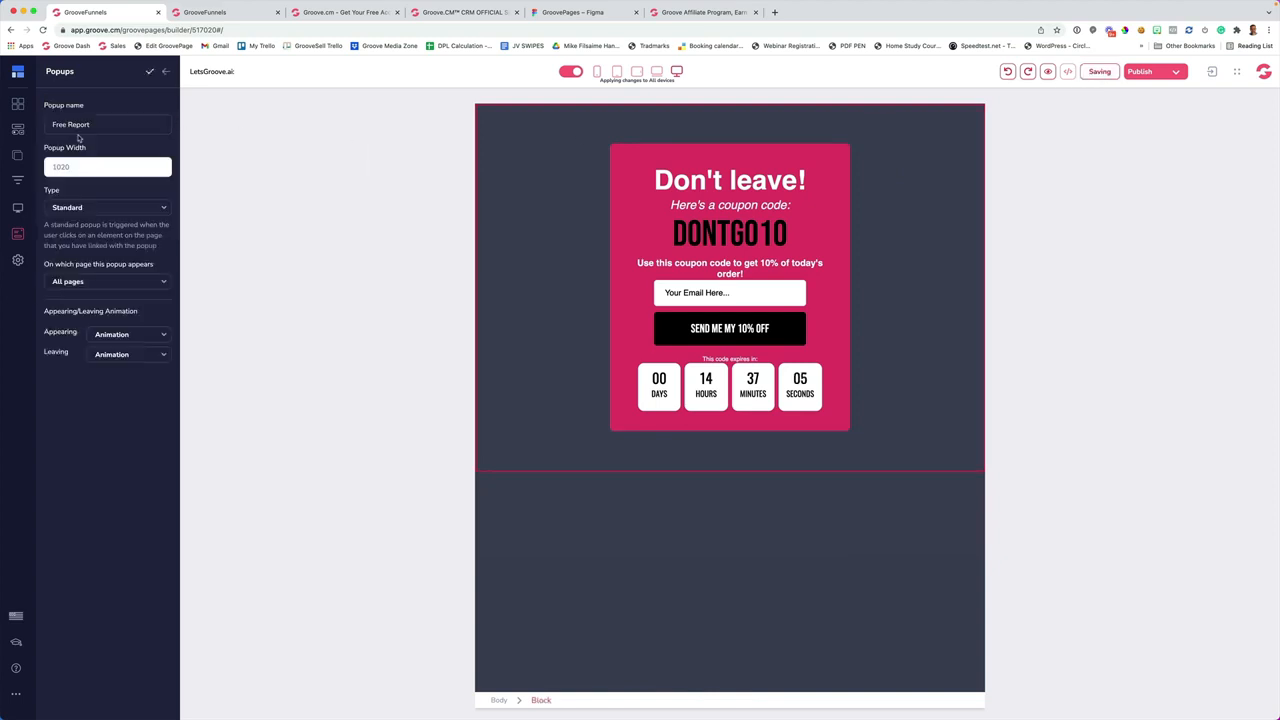
pyautogui.click(81, 208)
pyautogui.click(76, 244)
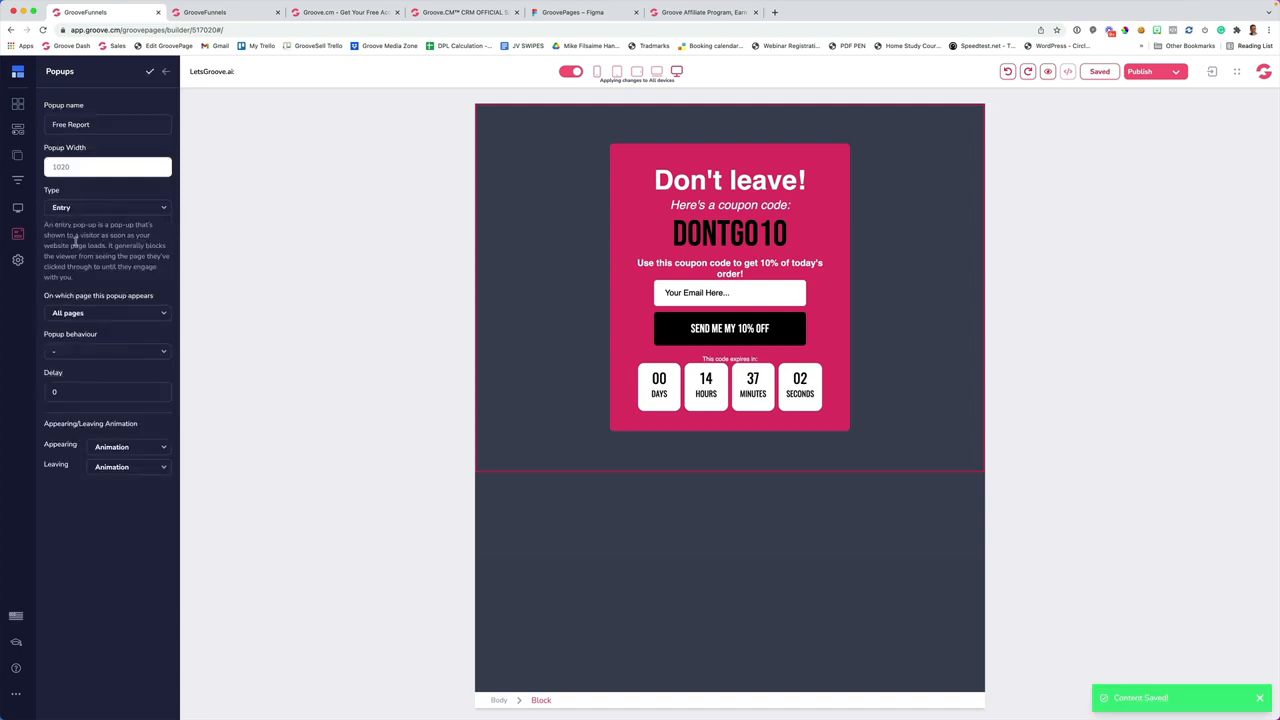
pyautogui.click(82, 313)
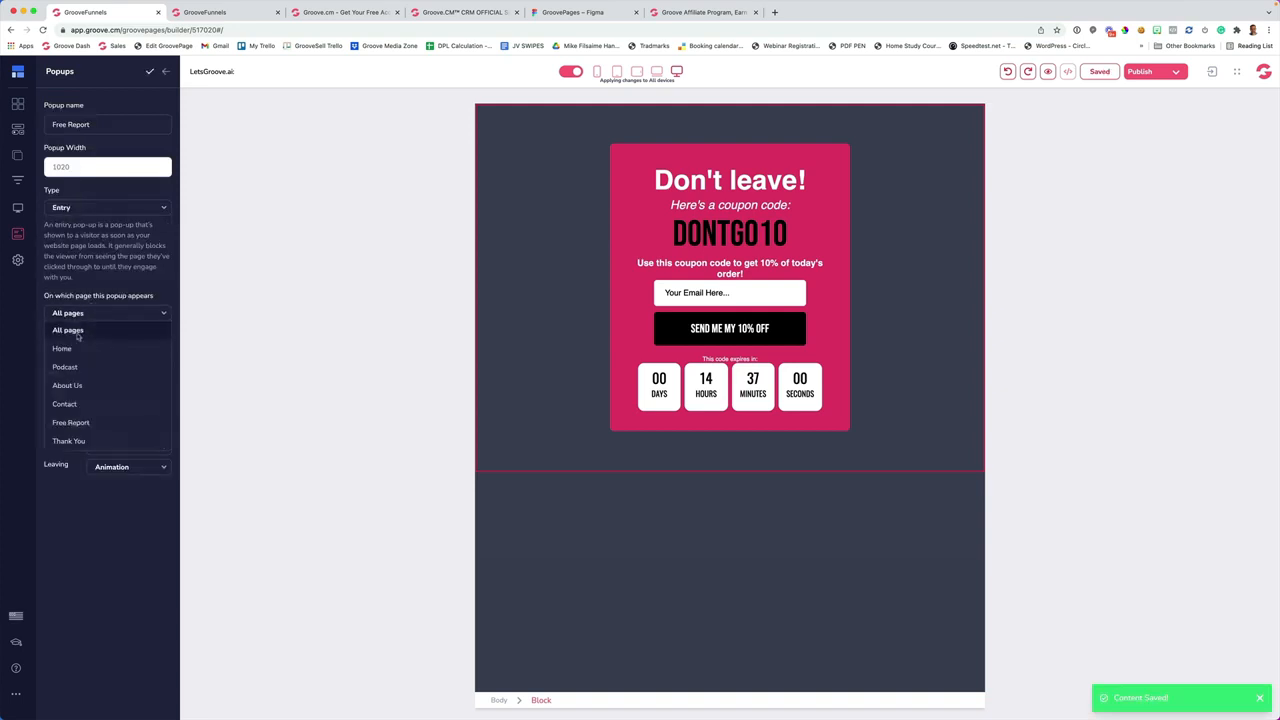
pyautogui.click(75, 349)
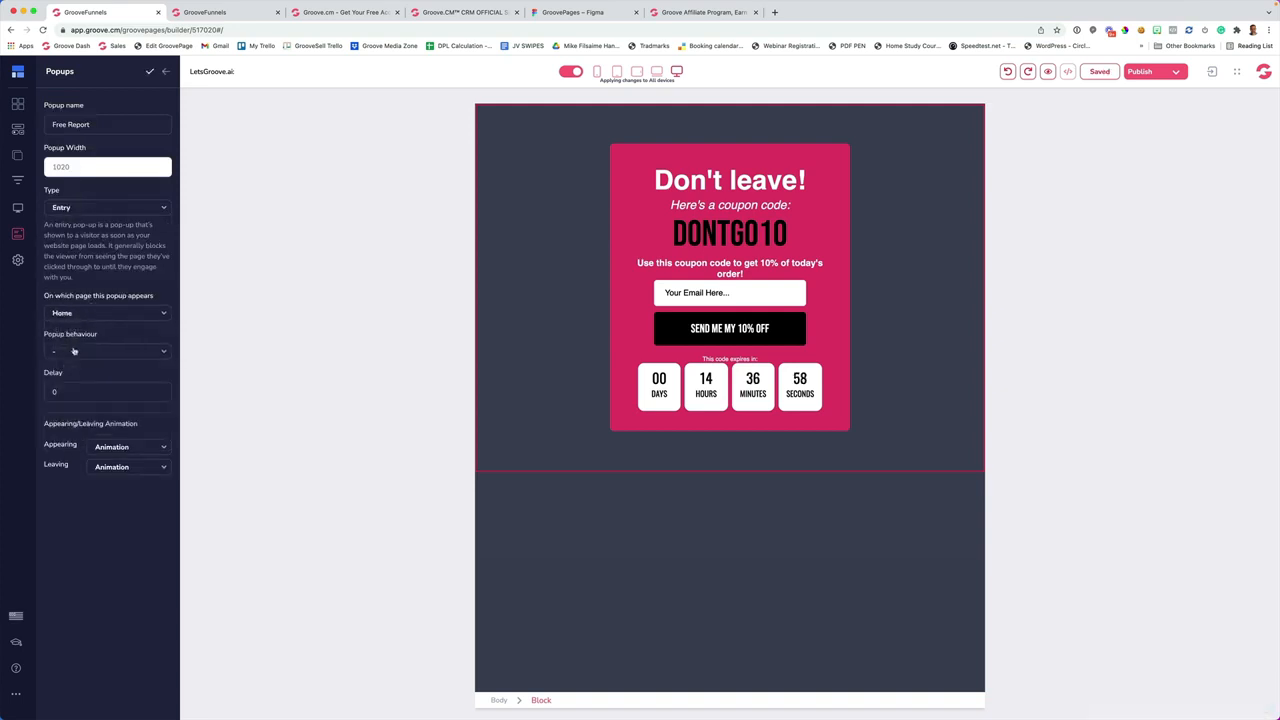
# Set the Free Report popup to show on every visit with a delay of 3 and a bounce appearing animation
pyautogui.click(73, 351)
pyautogui.click(72, 366)
pyautogui.click(109, 450)
pyautogui.click(108, 472)
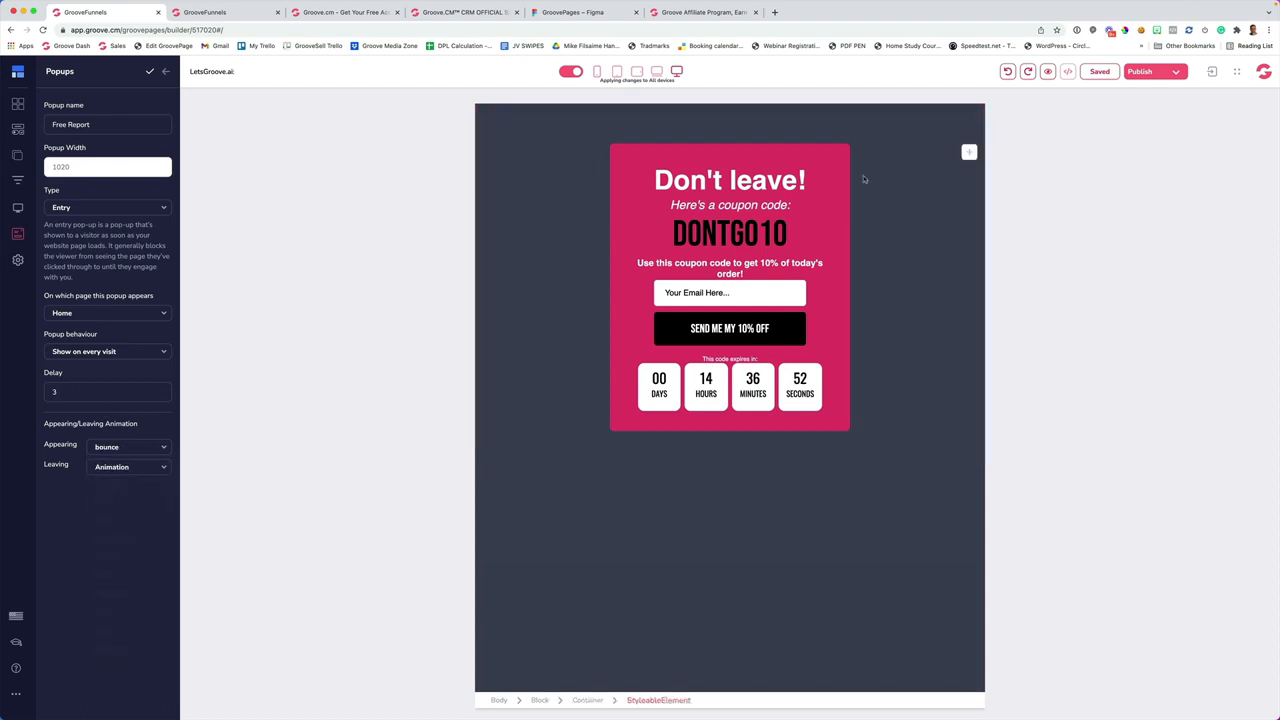
pyautogui.click(150, 71)
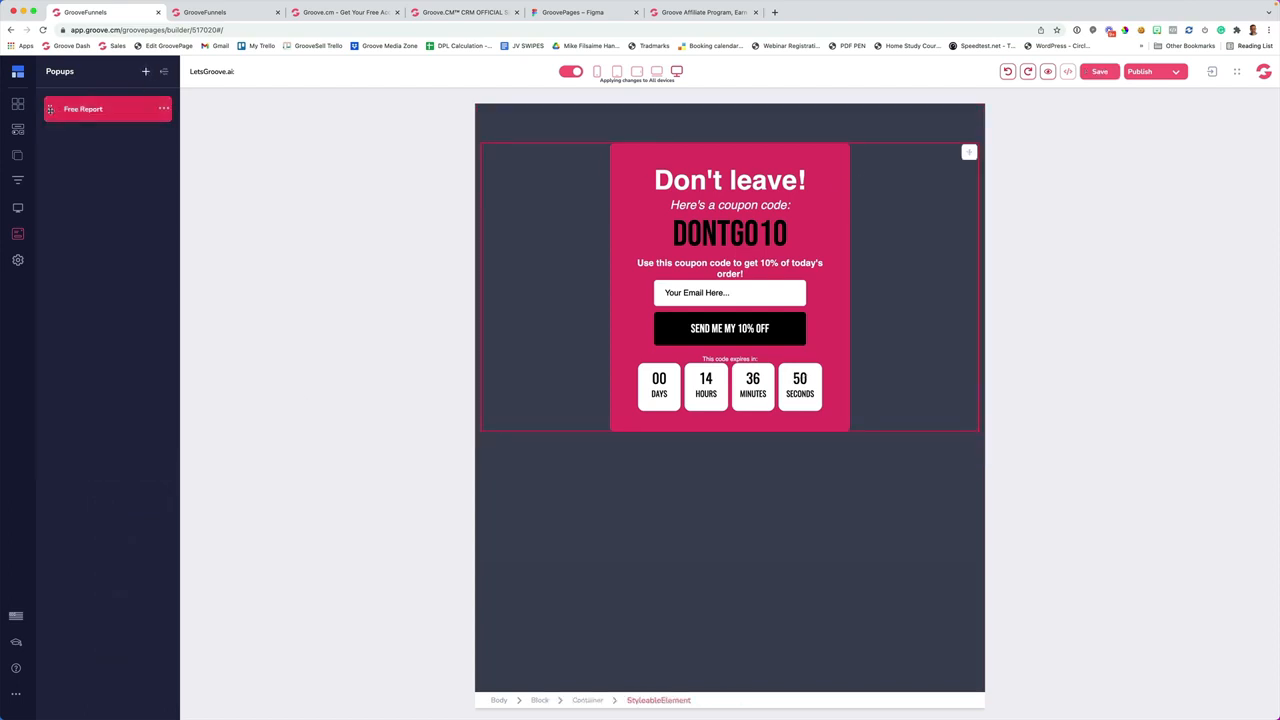
# Preview the Home page to check the entry popup, dismiss the popup, and close the preview
pyautogui.click(17, 155)
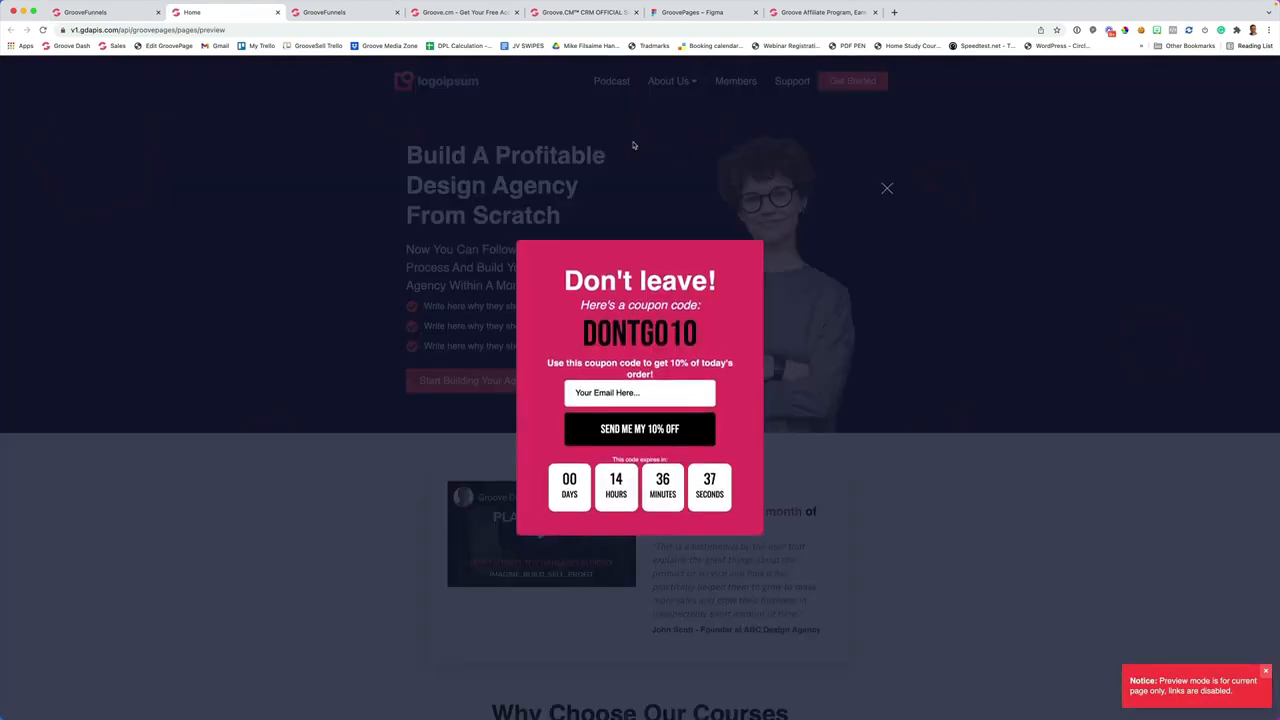
pyautogui.click(887, 189)
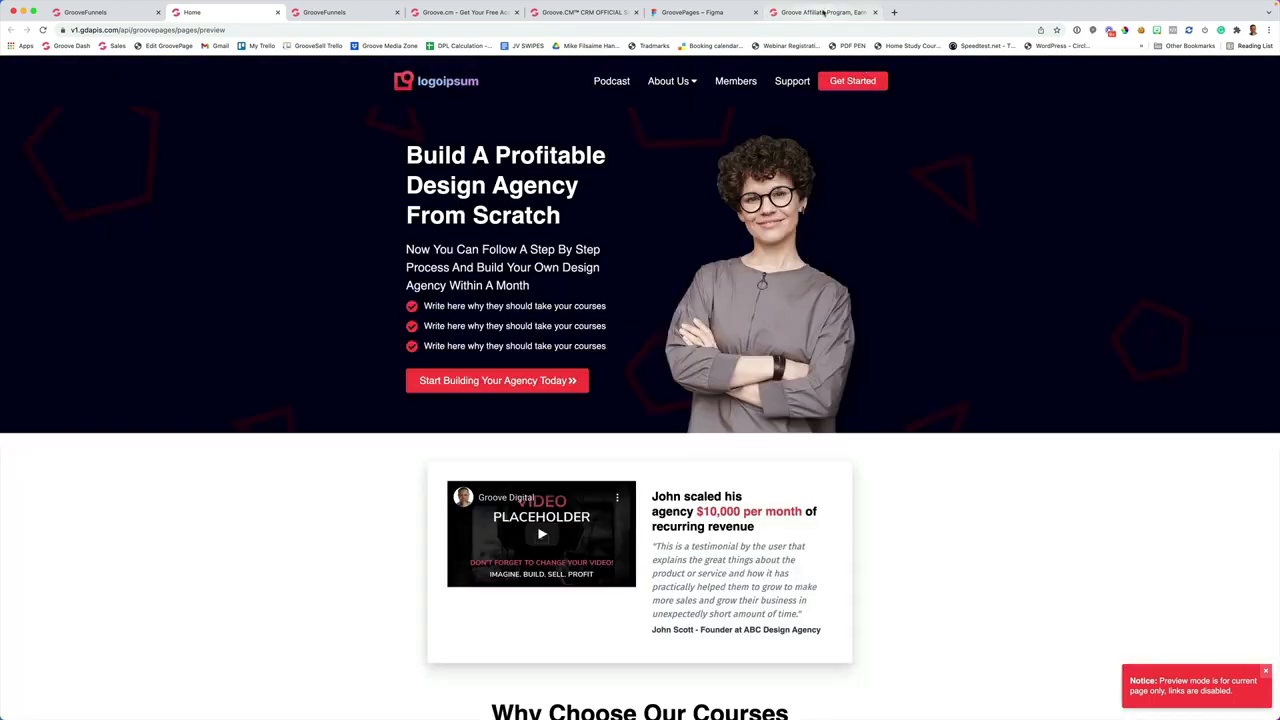
pyautogui.click(277, 12)
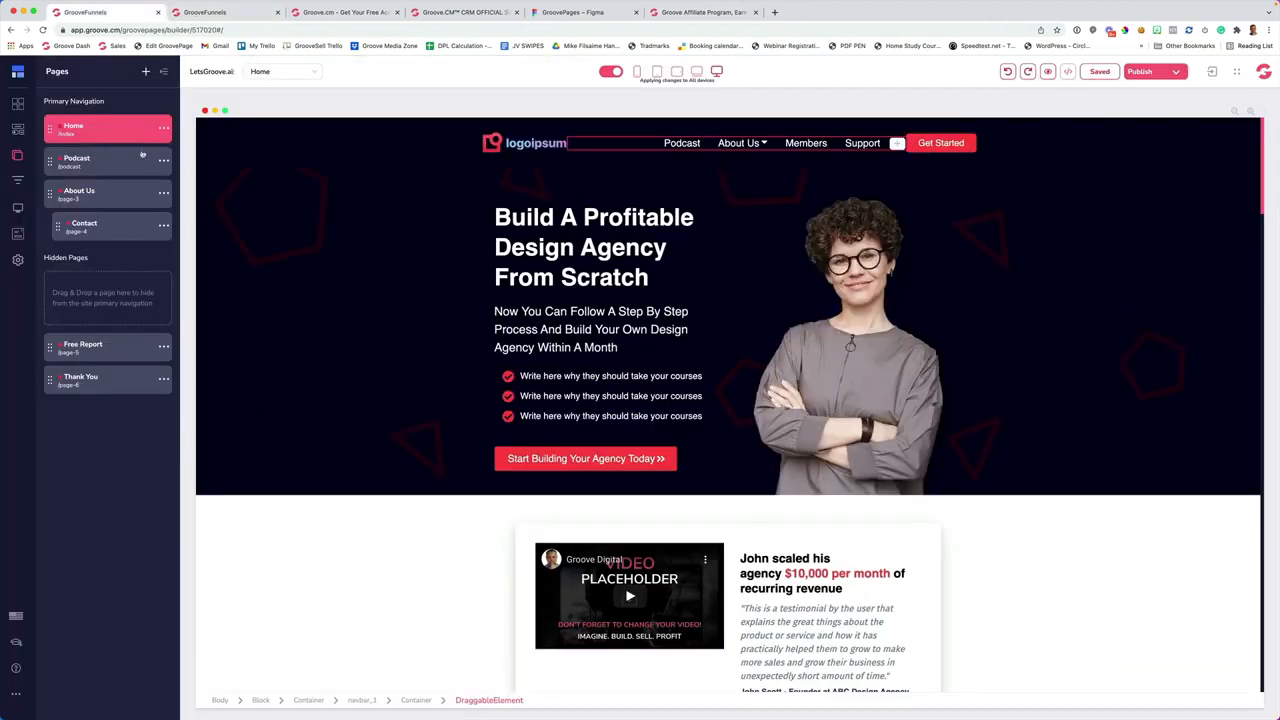
# Change the Free Report popup's type to Exit and save the site
pyautogui.click(24, 238)
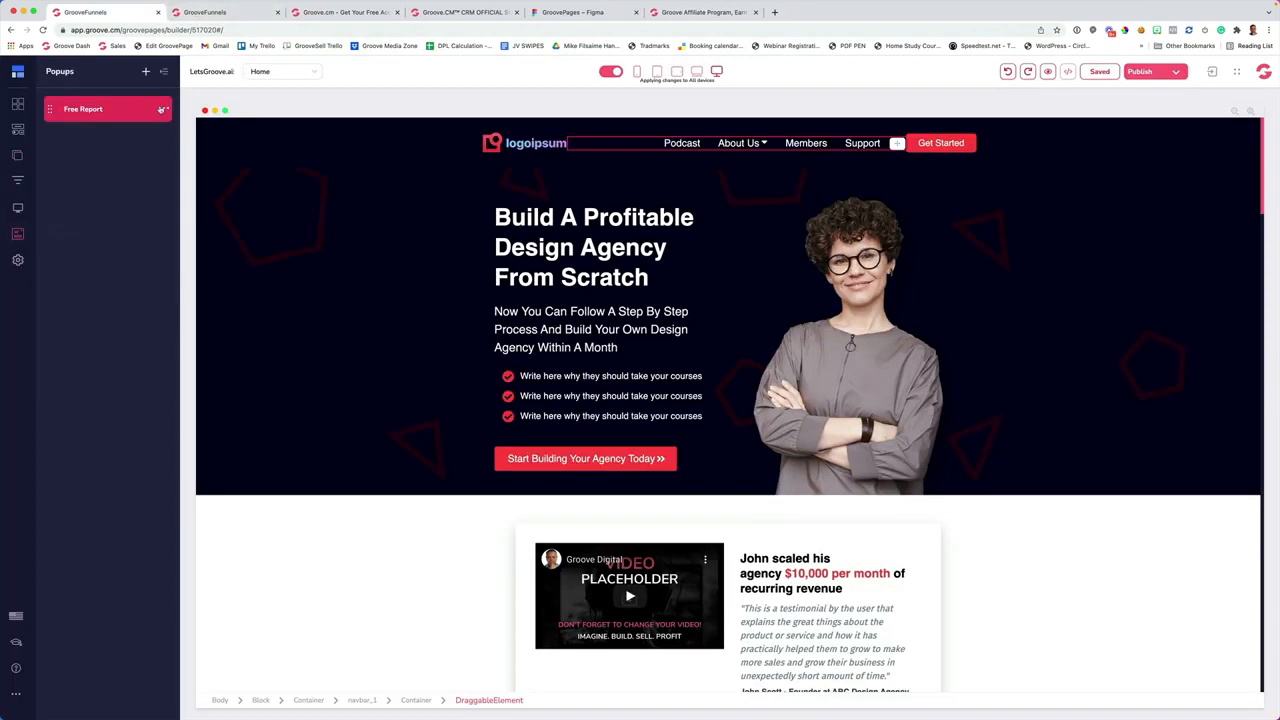
pyautogui.click(161, 109)
pyautogui.click(72, 136)
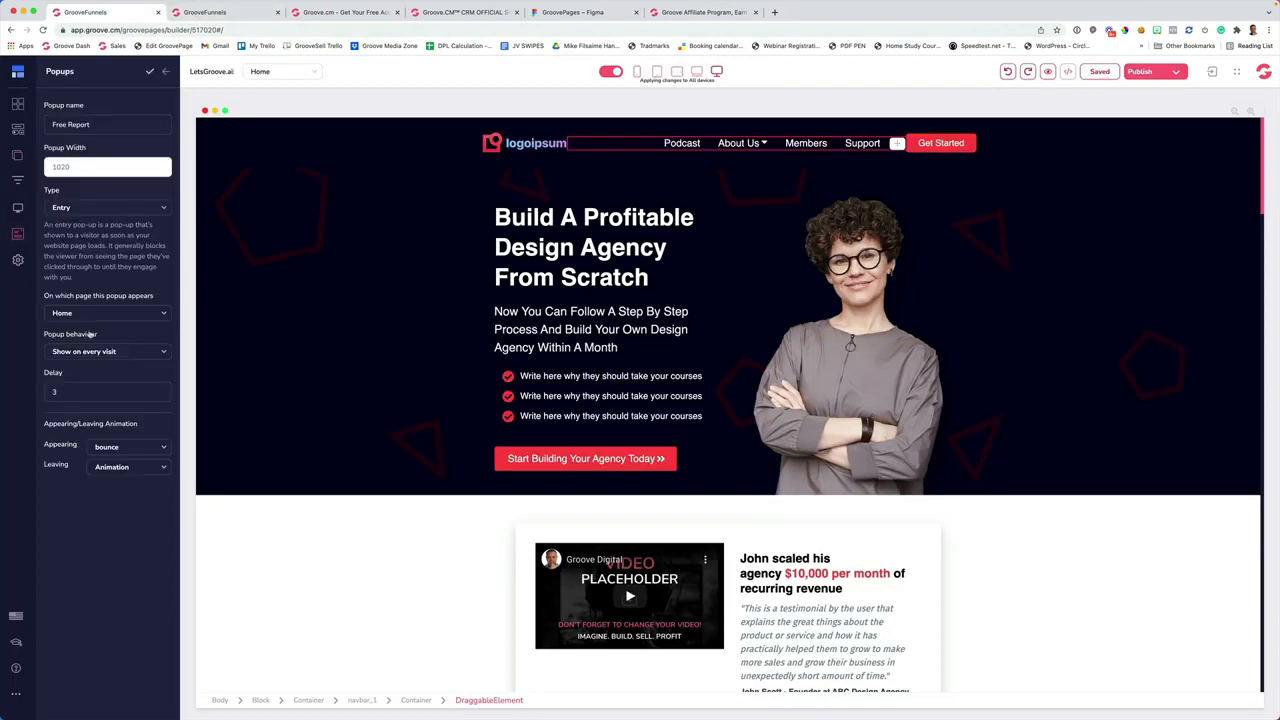
pyautogui.click(81, 210)
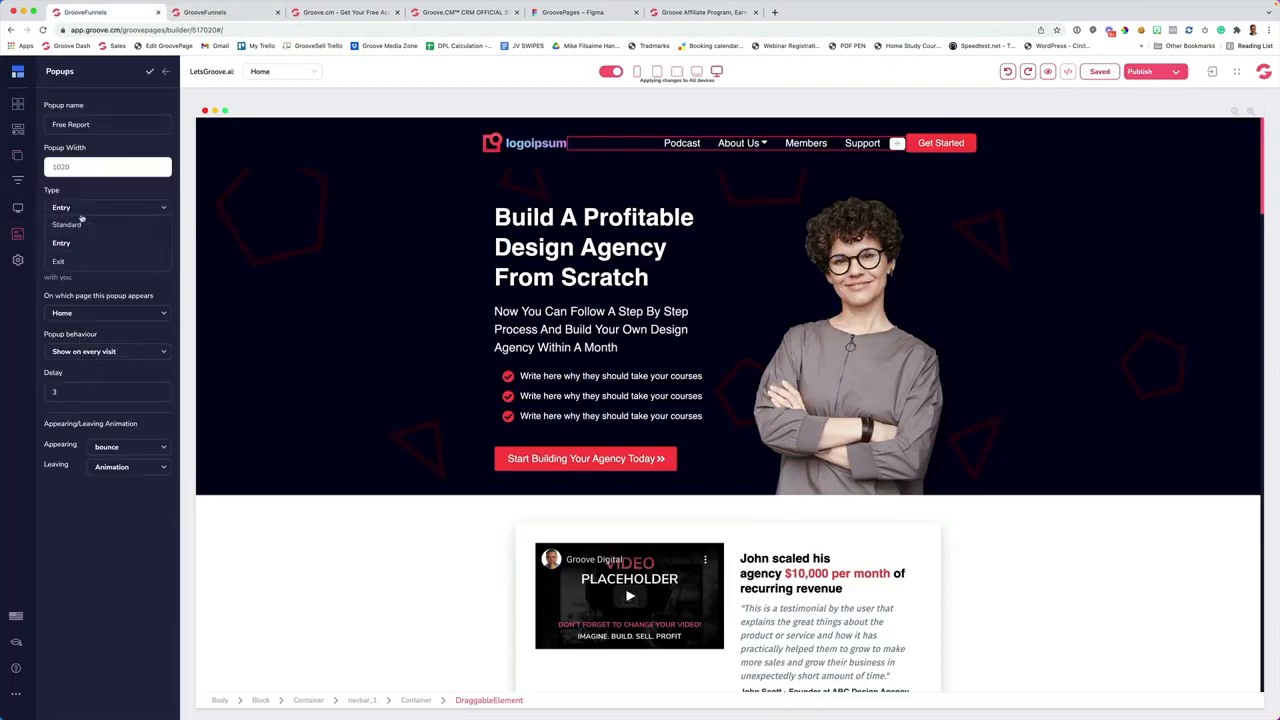
pyautogui.click(68, 264)
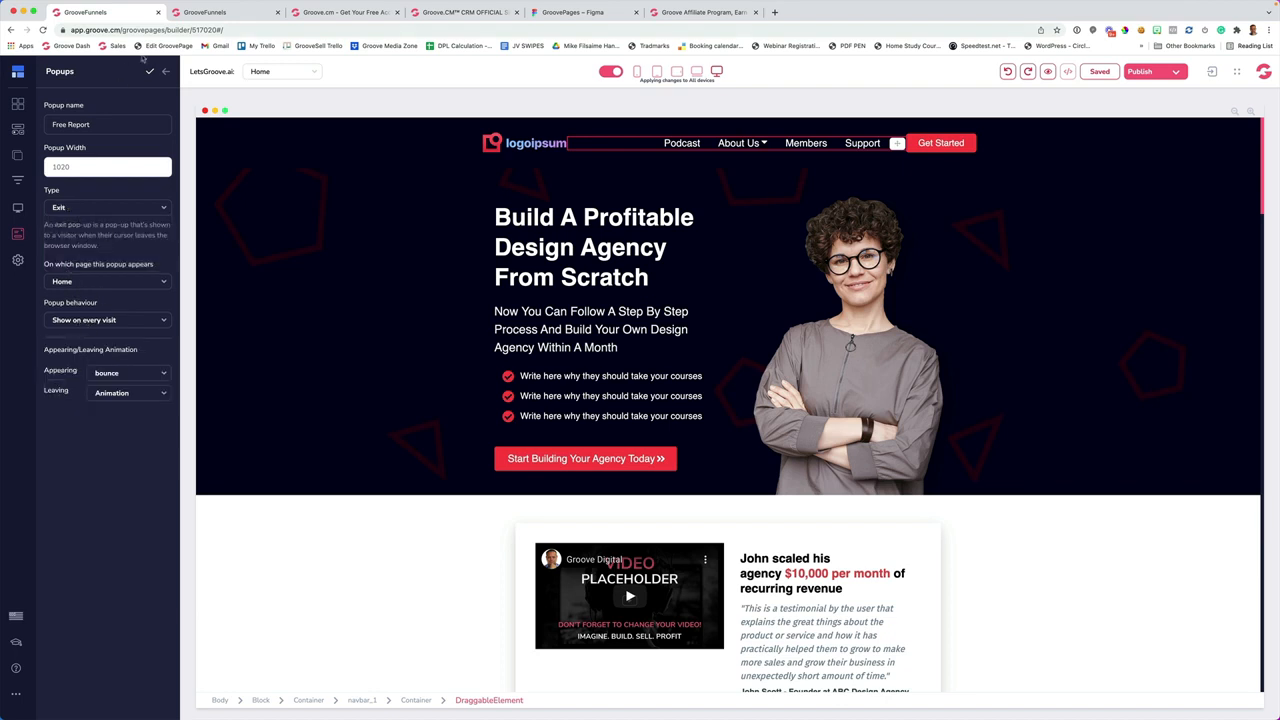
pyautogui.click(149, 71)
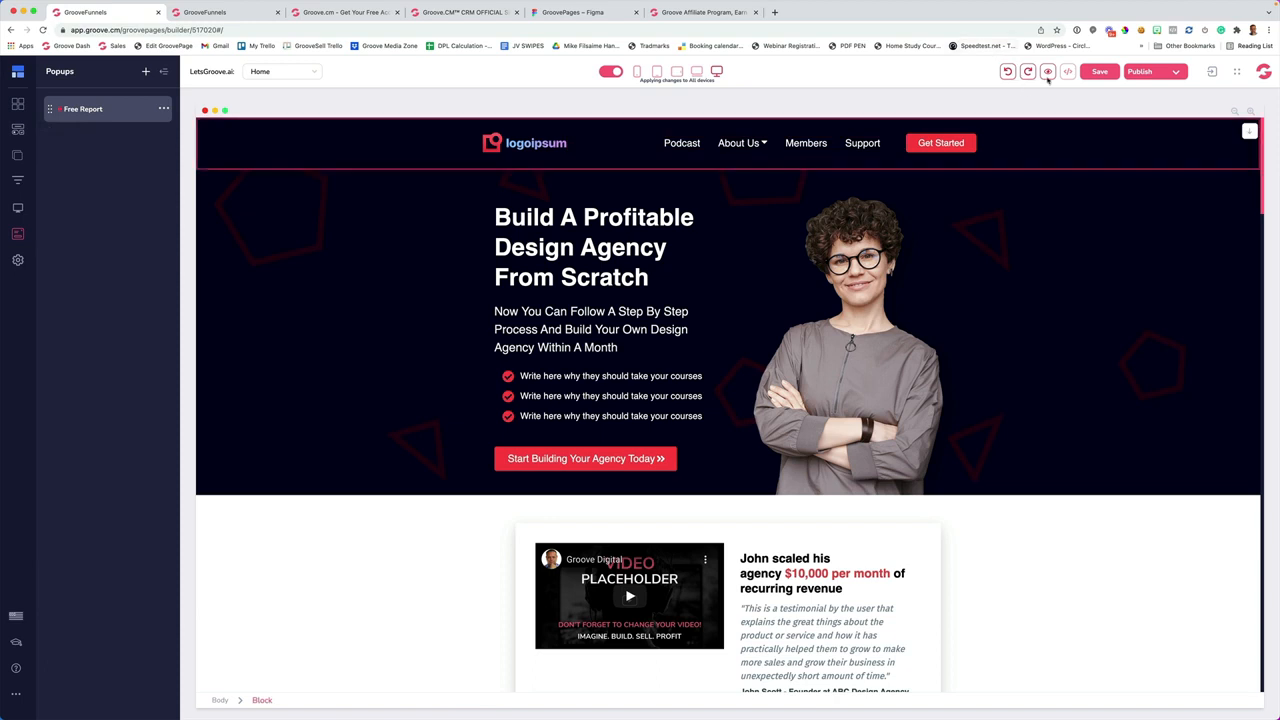
pyautogui.click(1095, 73)
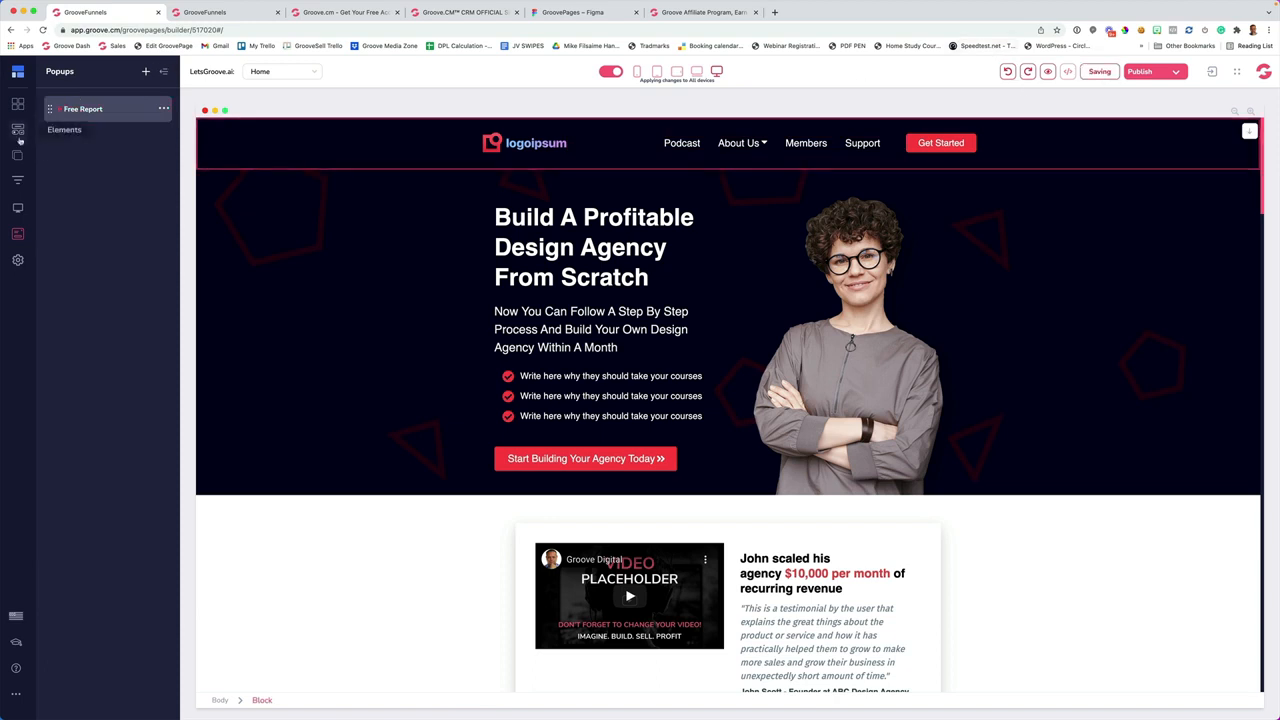
# Preview the Home page to test the exit popup, and close the preview
pyautogui.click(17, 155)
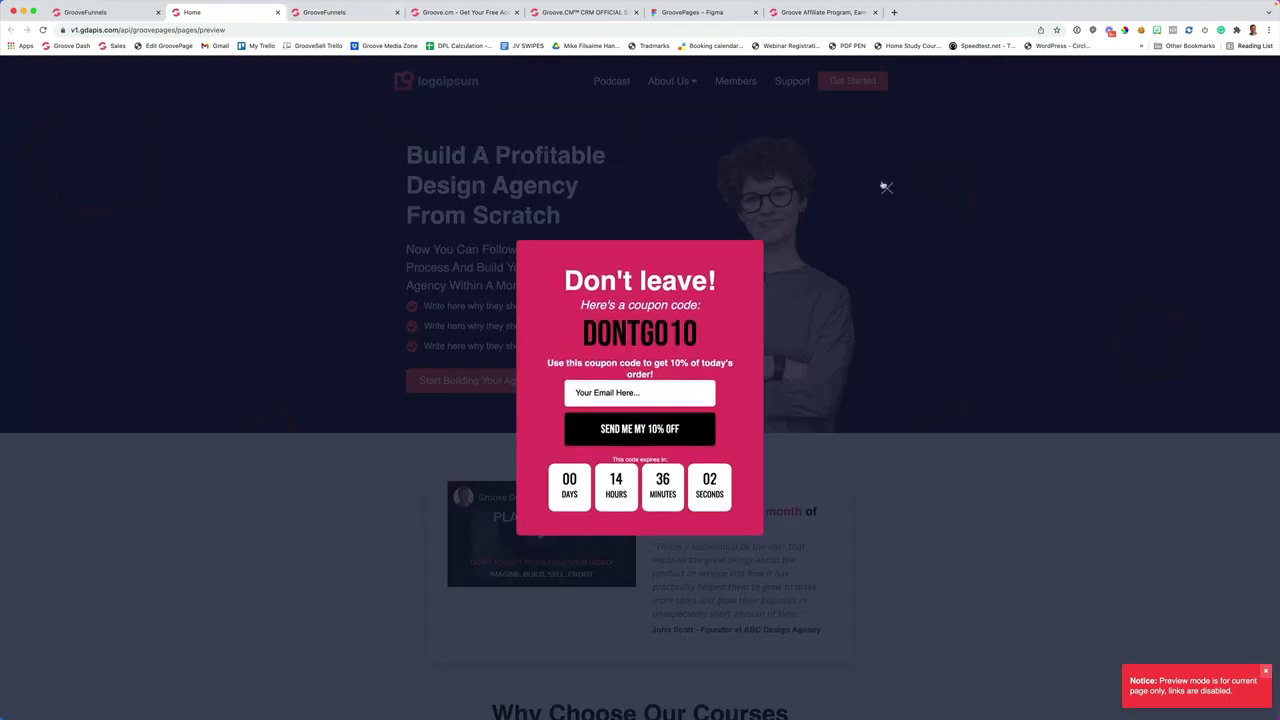
pyautogui.click(277, 14)
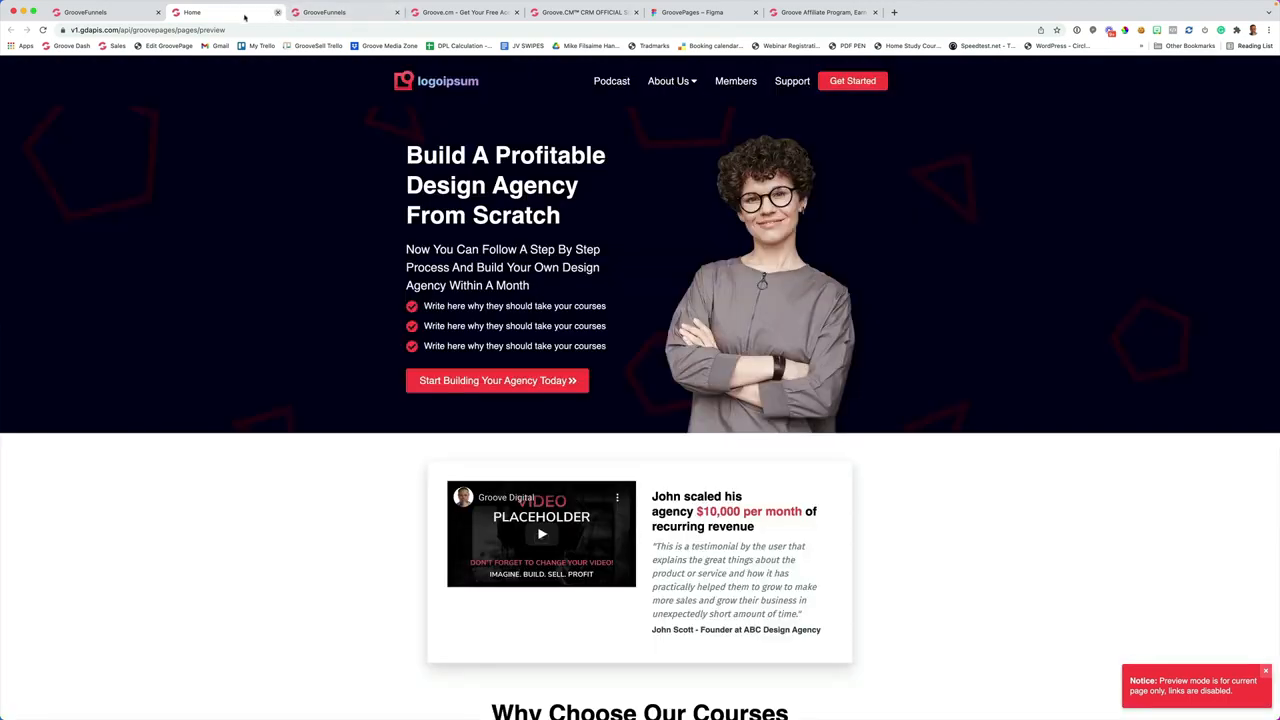
pyautogui.click(277, 13)
# Change the Free Report popup's type to Standard and apply the popup settings
pyautogui.click(18, 233)
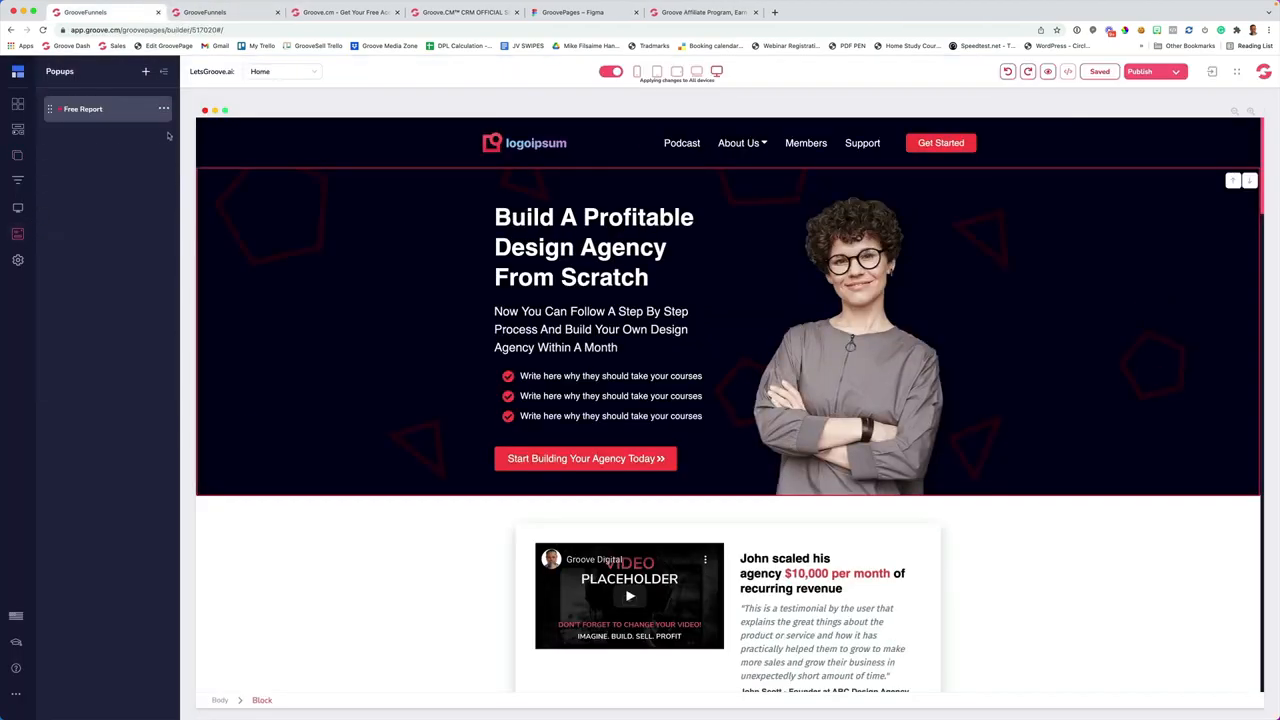
pyautogui.click(163, 110)
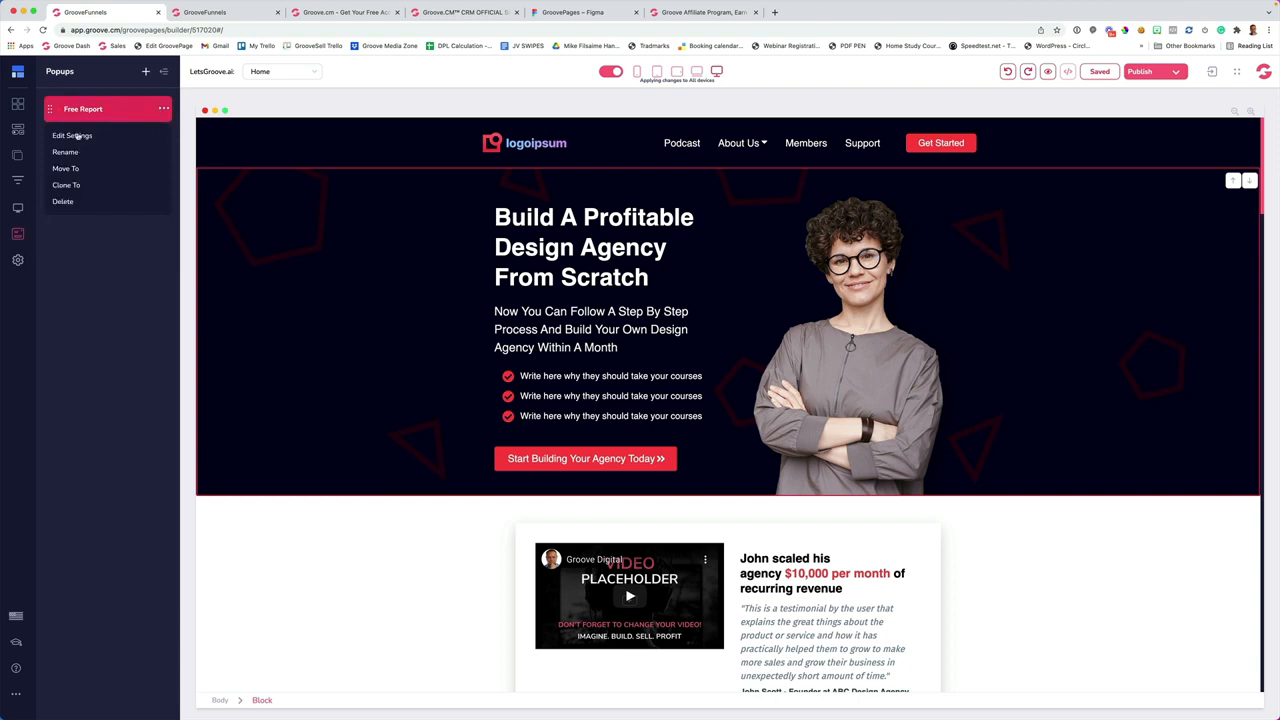
pyautogui.click(77, 136)
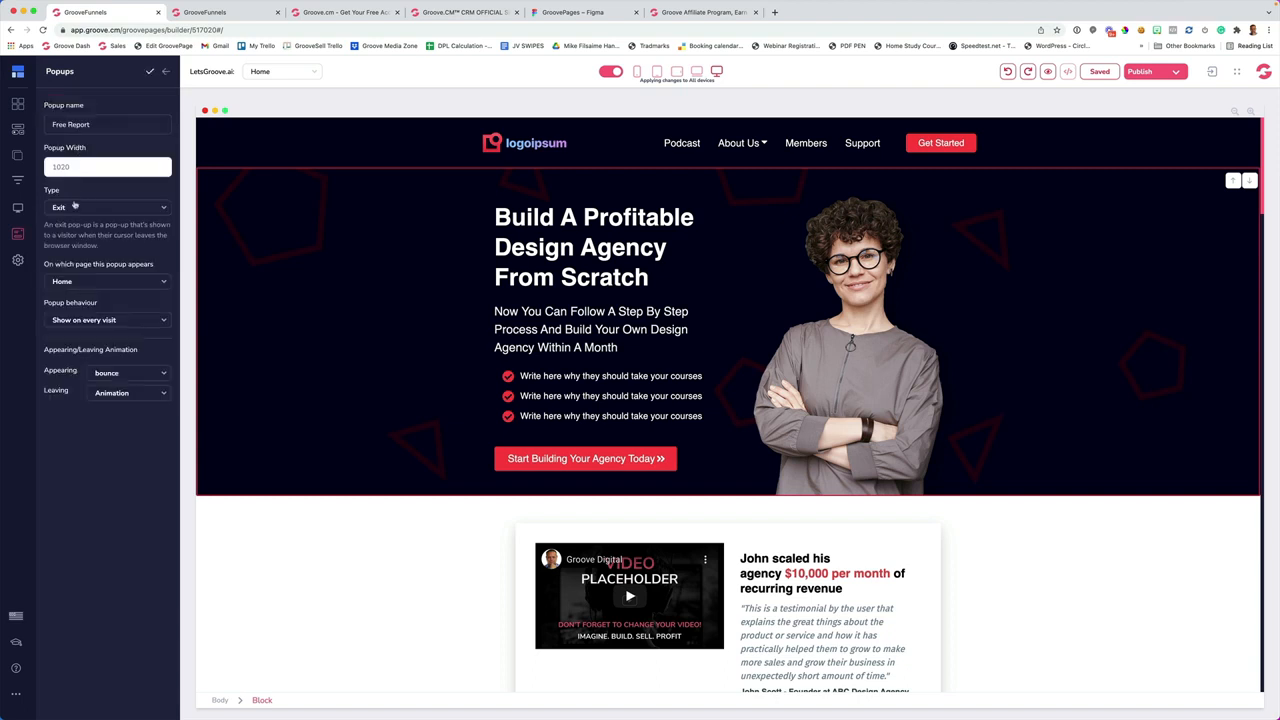
pyautogui.click(73, 206)
pyautogui.click(74, 226)
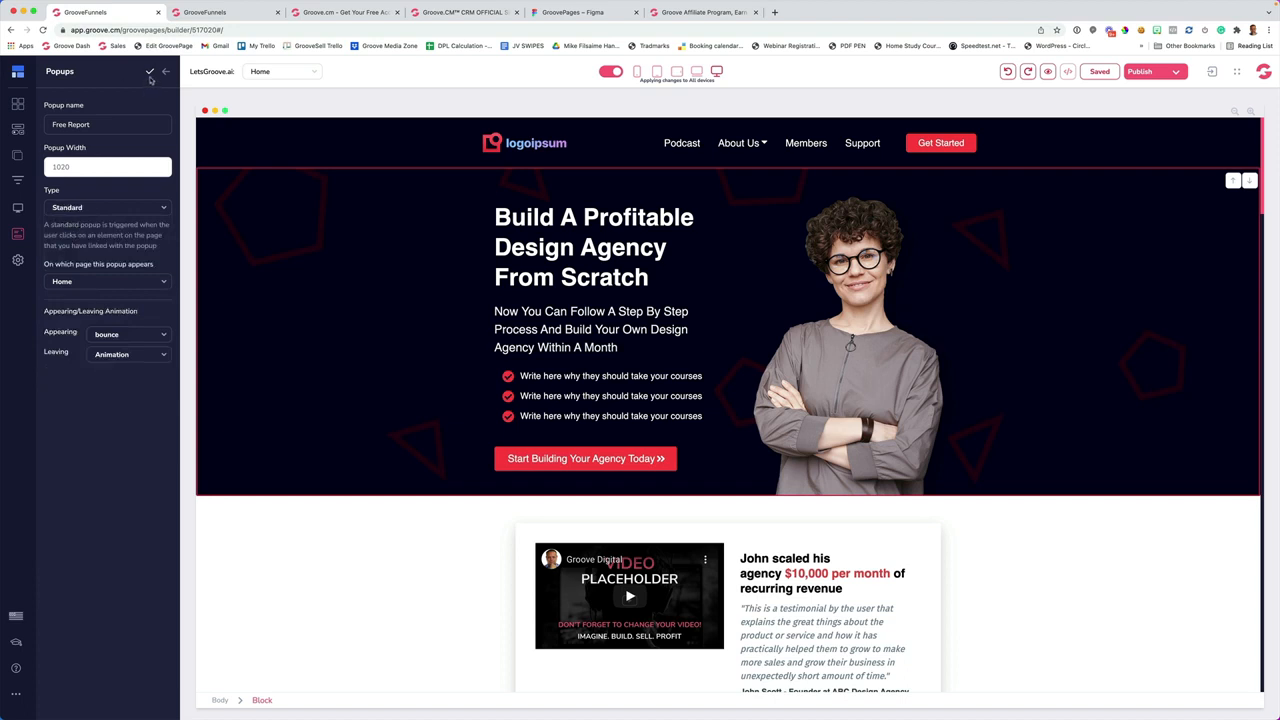
pyautogui.click(150, 73)
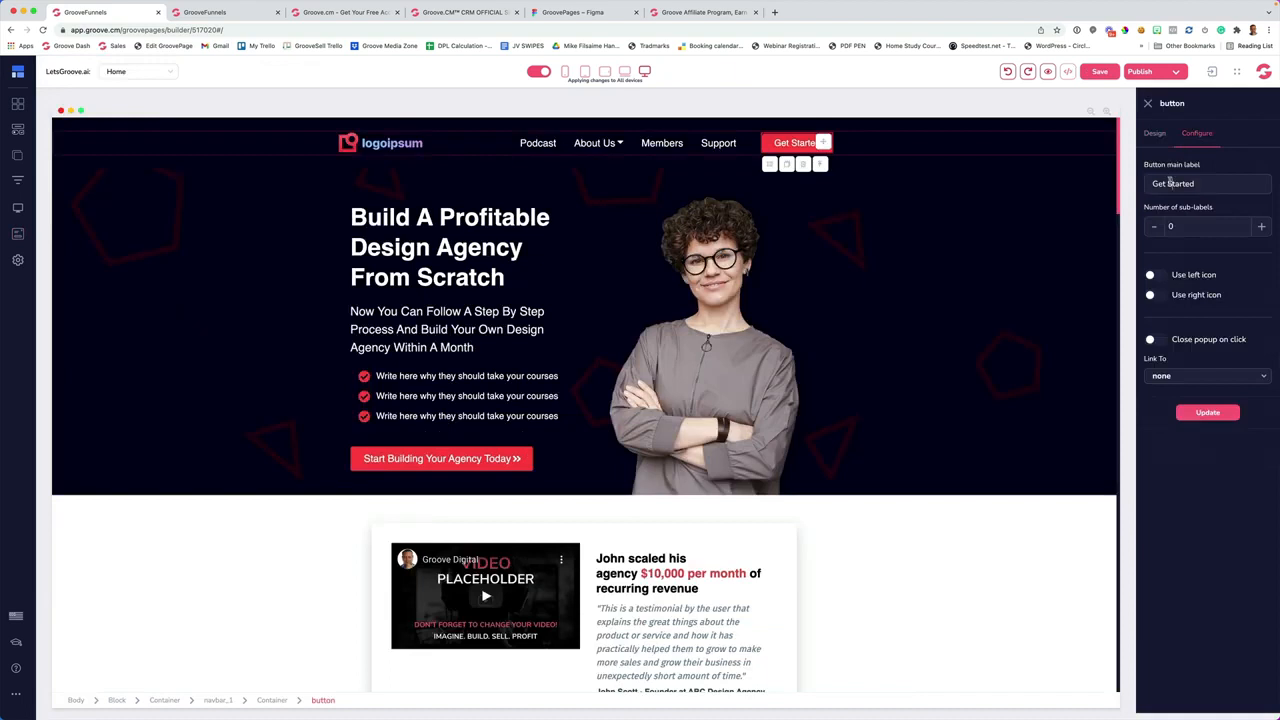
# Relabel the navigation bar's Get Started button as Free Report and link it to the Free Report popup
pyautogui.tripleClick(1170, 183)
pyautogui.write('Free Report')
pyautogui.click(1181, 377)
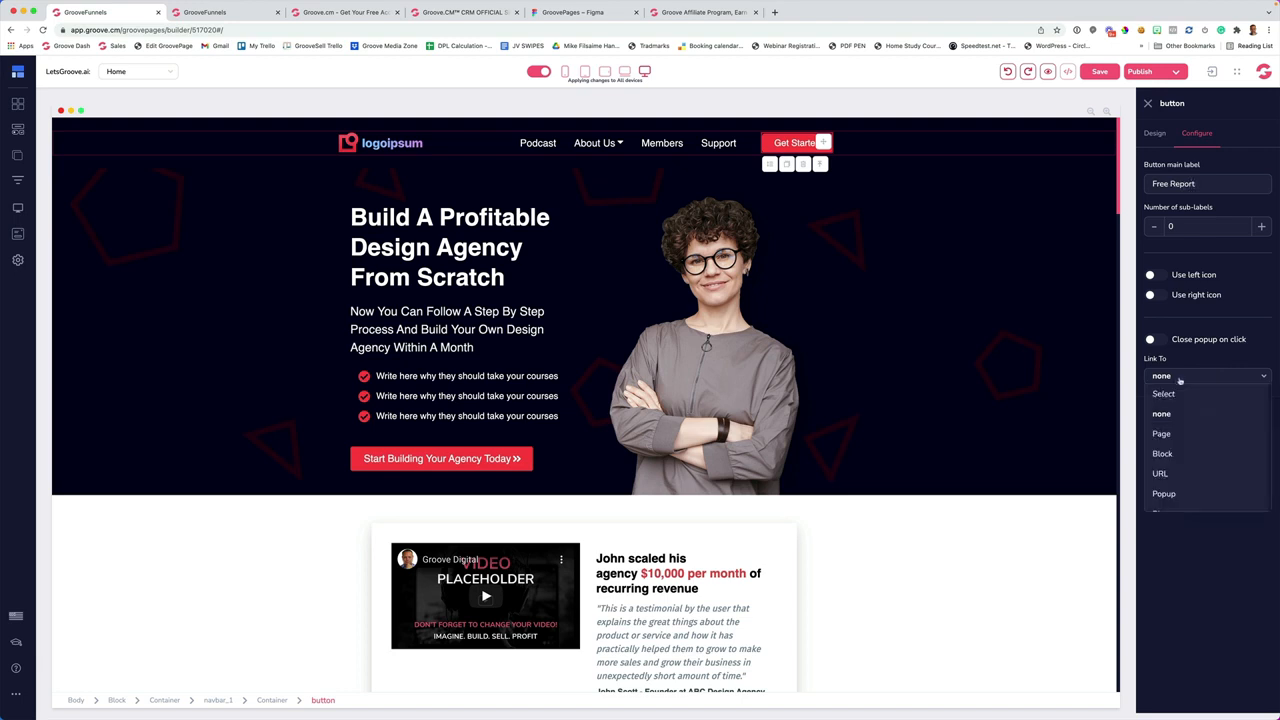
pyautogui.click(1178, 488)
pyautogui.click(1183, 414)
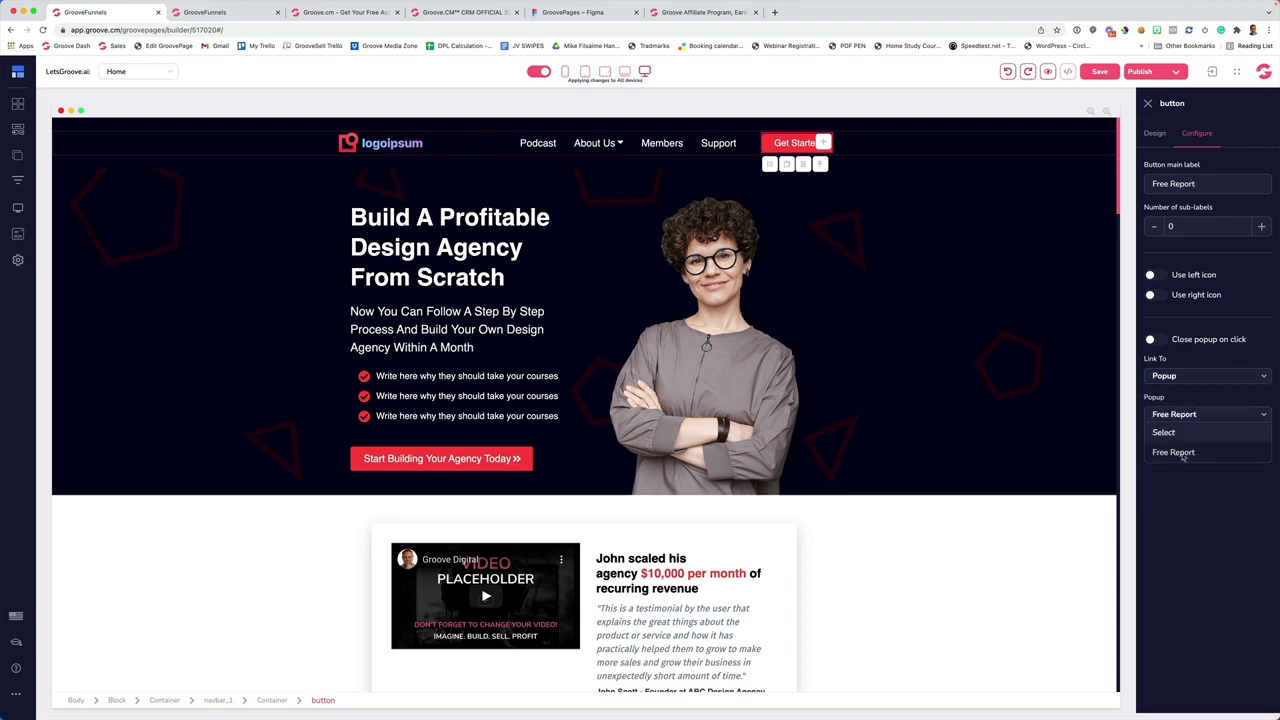
pyautogui.click(1172, 449)
pyautogui.click(1208, 451)
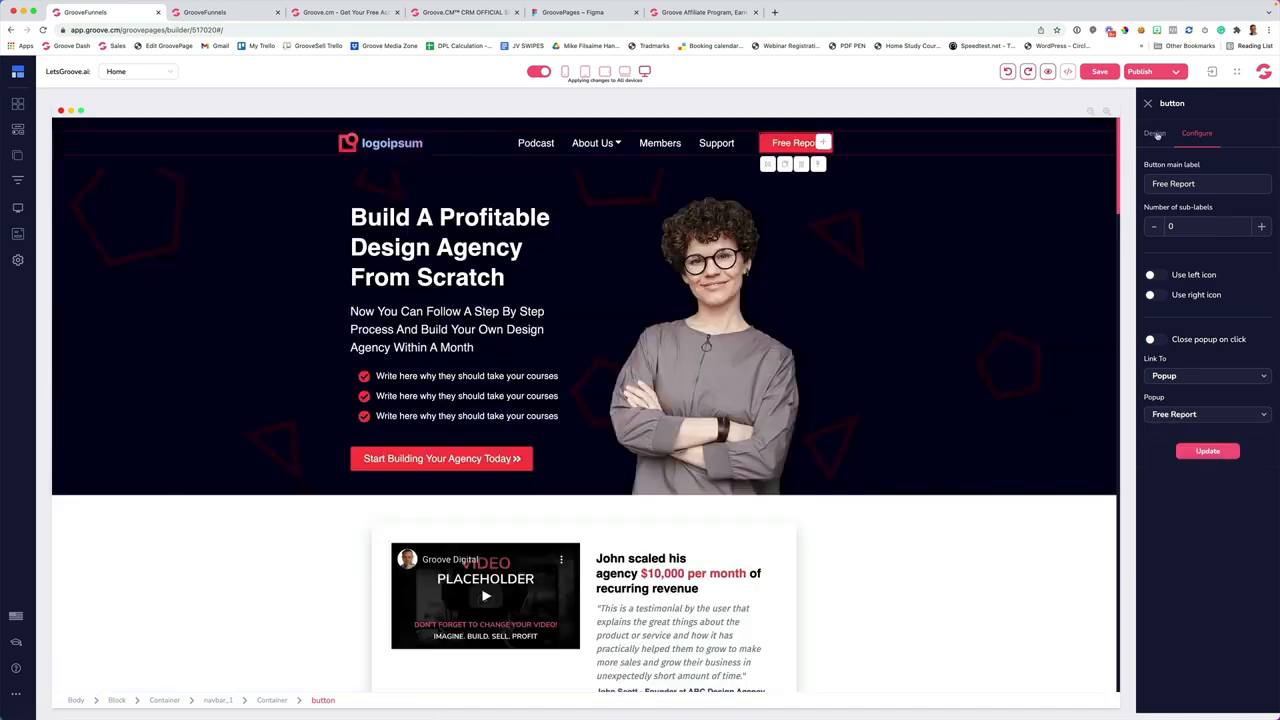
# Set the Free Report button's background colour to yellow (#FFE623)
pyautogui.click(1155, 133)
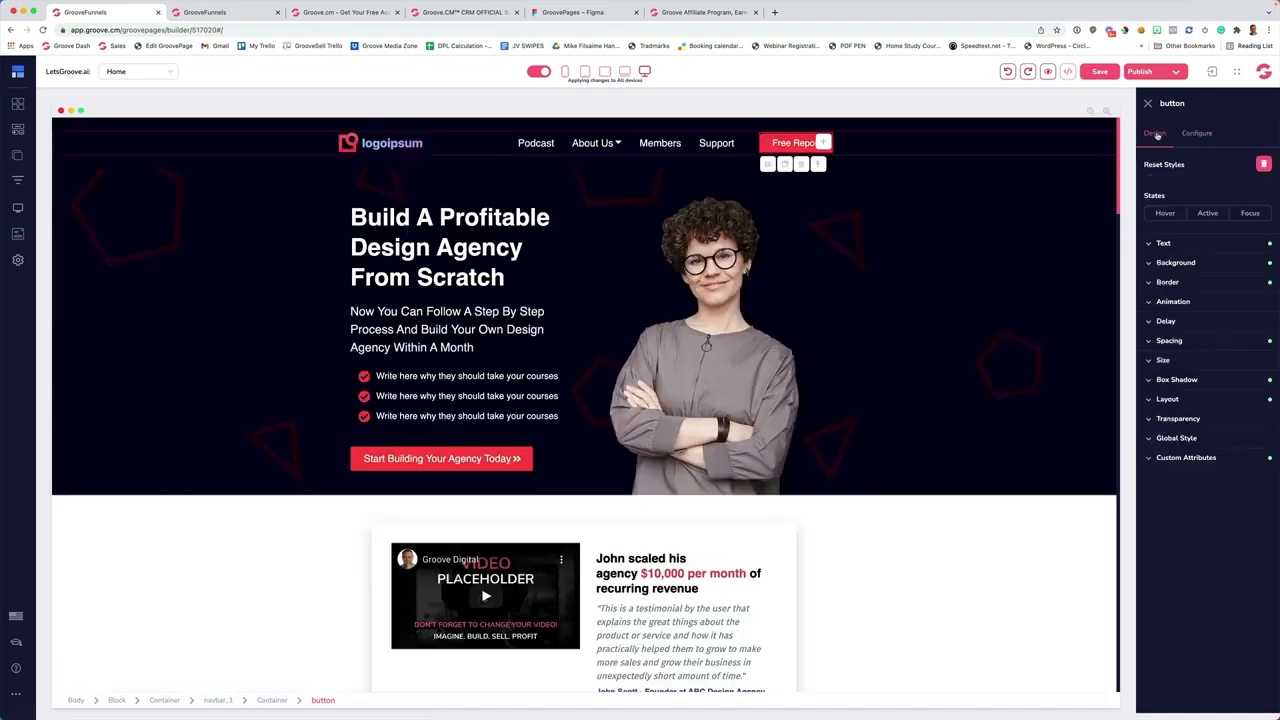
pyautogui.click(1178, 281)
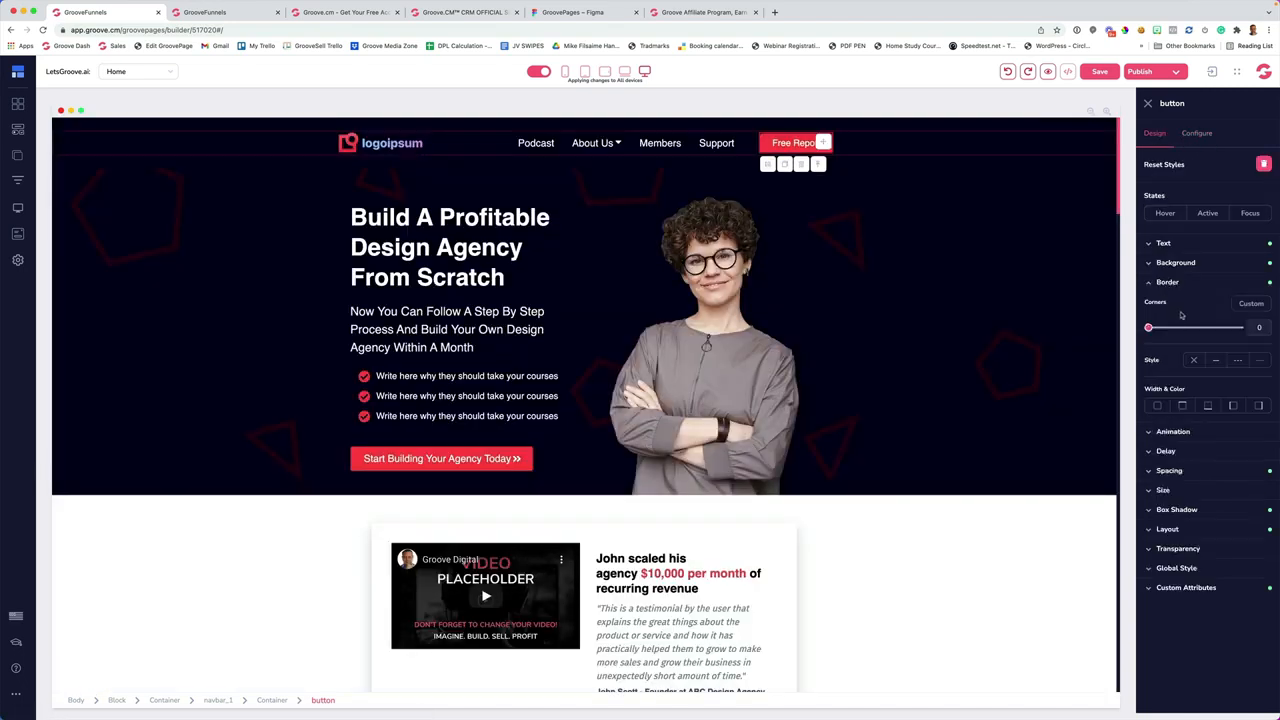
pyautogui.click(1166, 284)
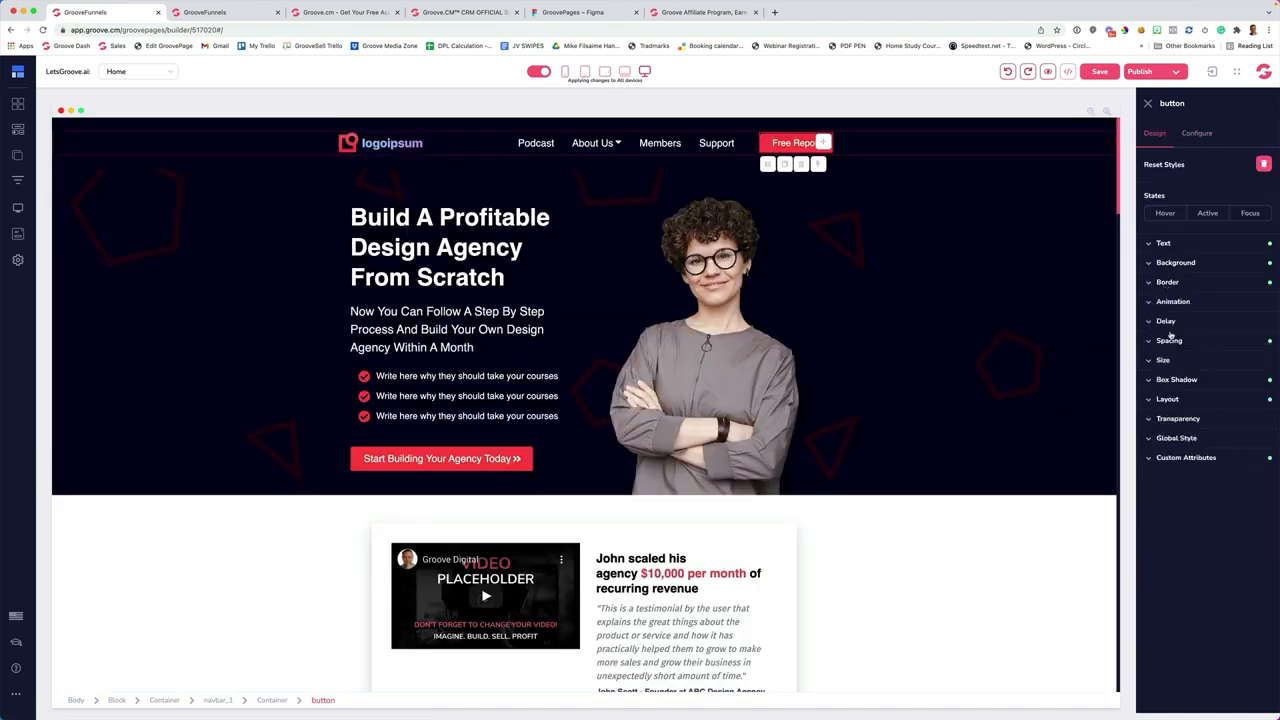
pyautogui.click(1178, 263)
pyautogui.click(1241, 286)
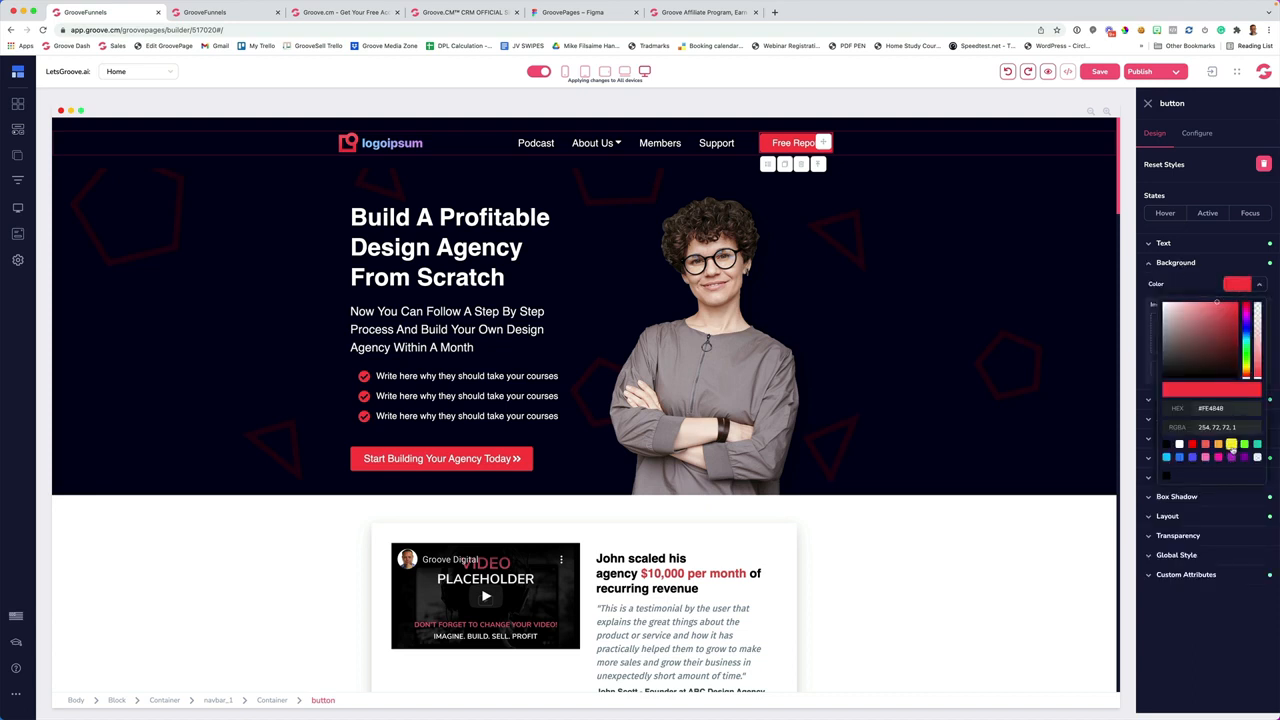
pyautogui.click(1231, 446)
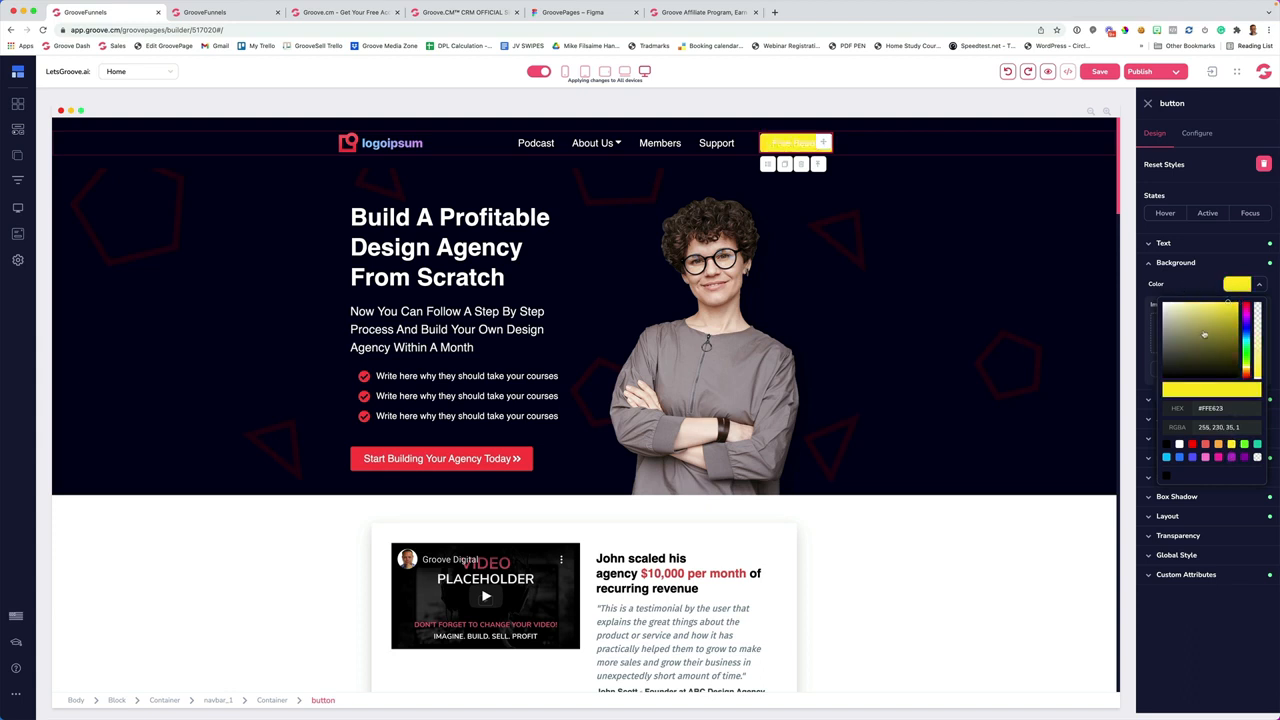
pyautogui.click(1167, 263)
# Set the Free Report button's text colour to black and save the site
pyautogui.click(1163, 243)
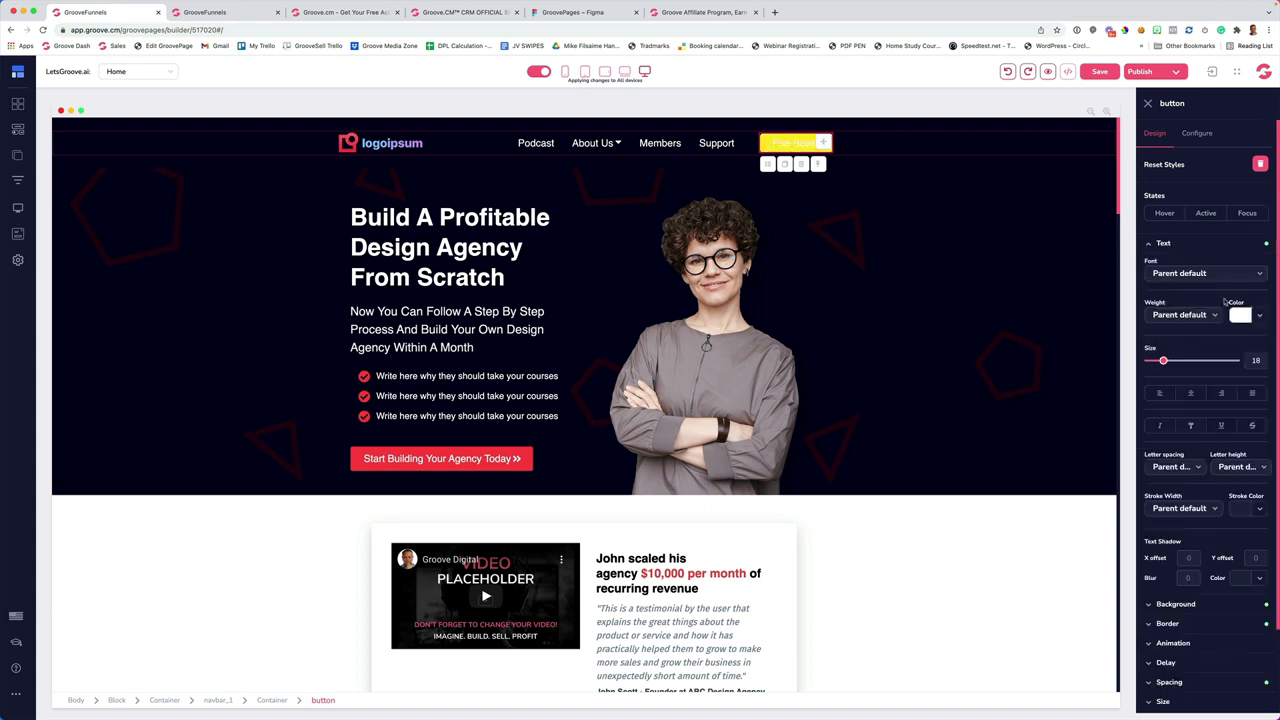
pyautogui.click(1238, 315)
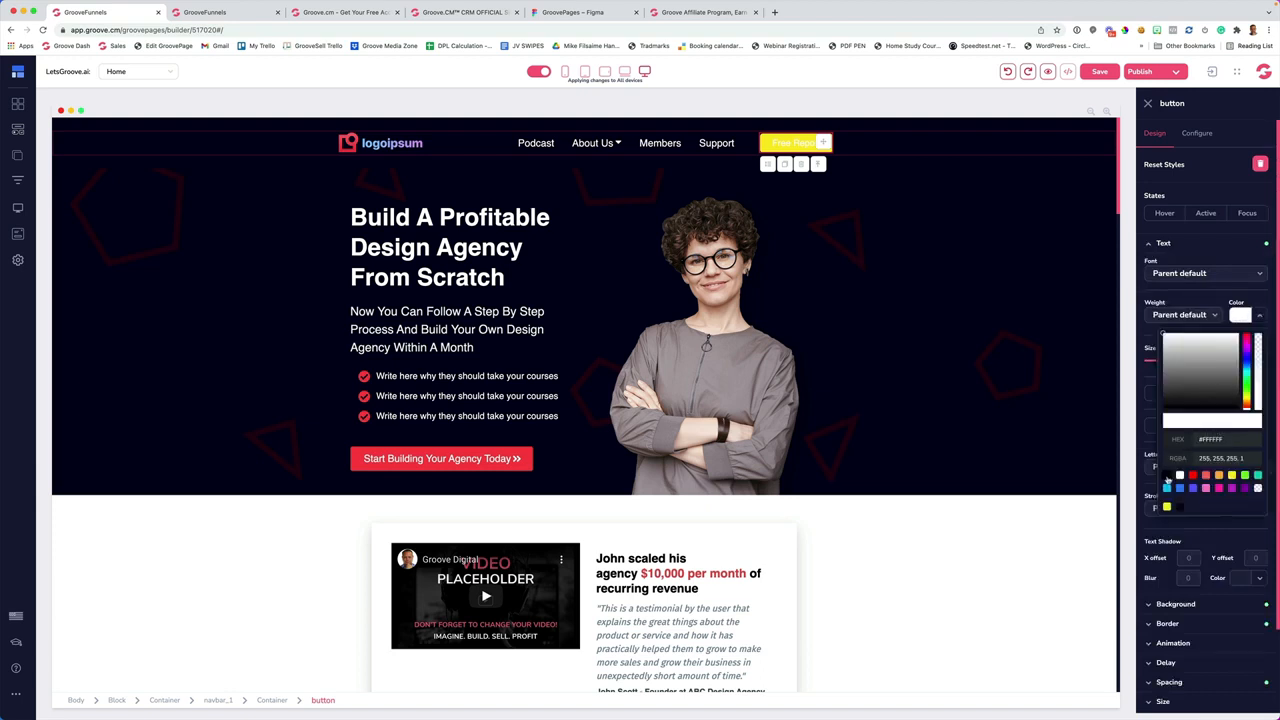
pyautogui.click(1167, 475)
pyautogui.click(1060, 396)
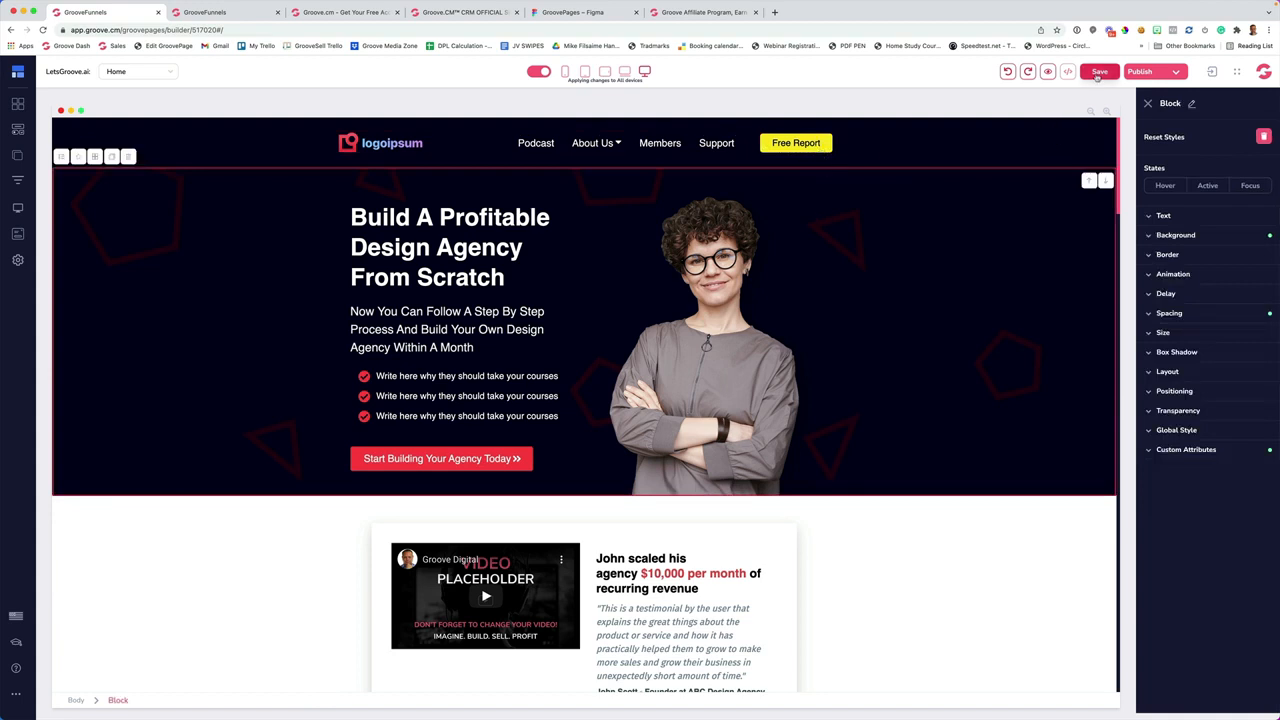
pyautogui.click(1099, 71)
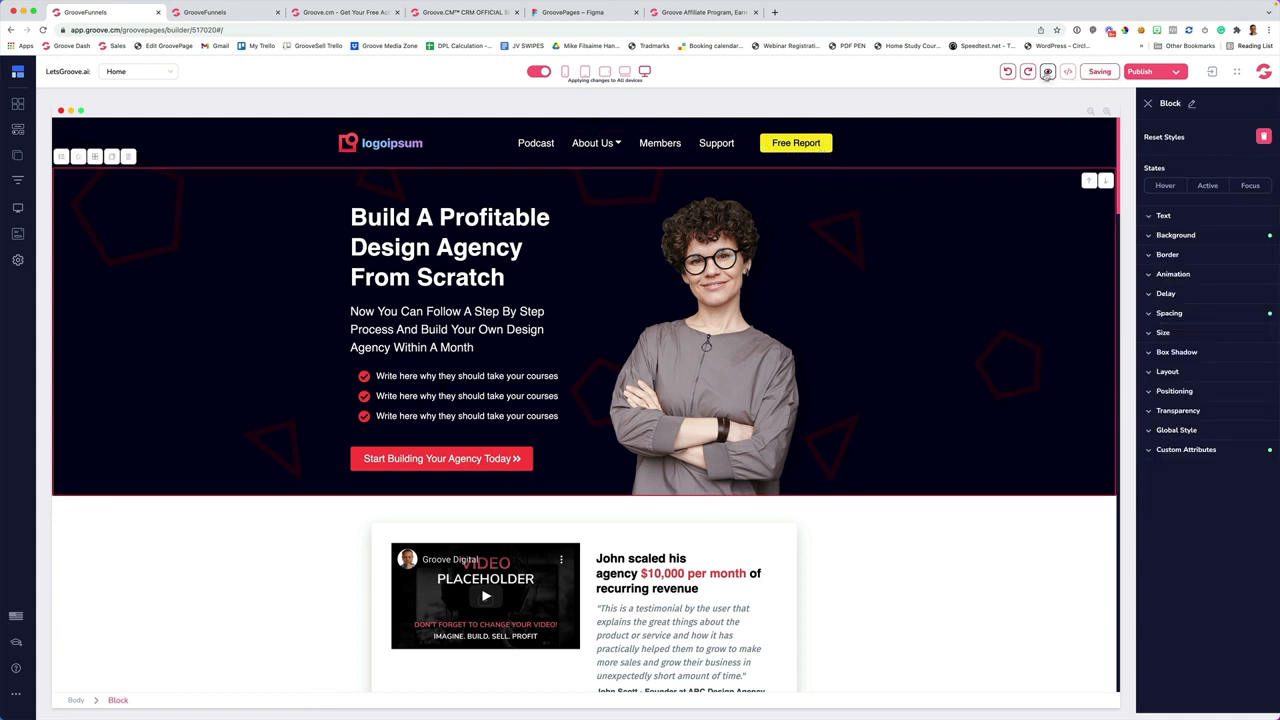
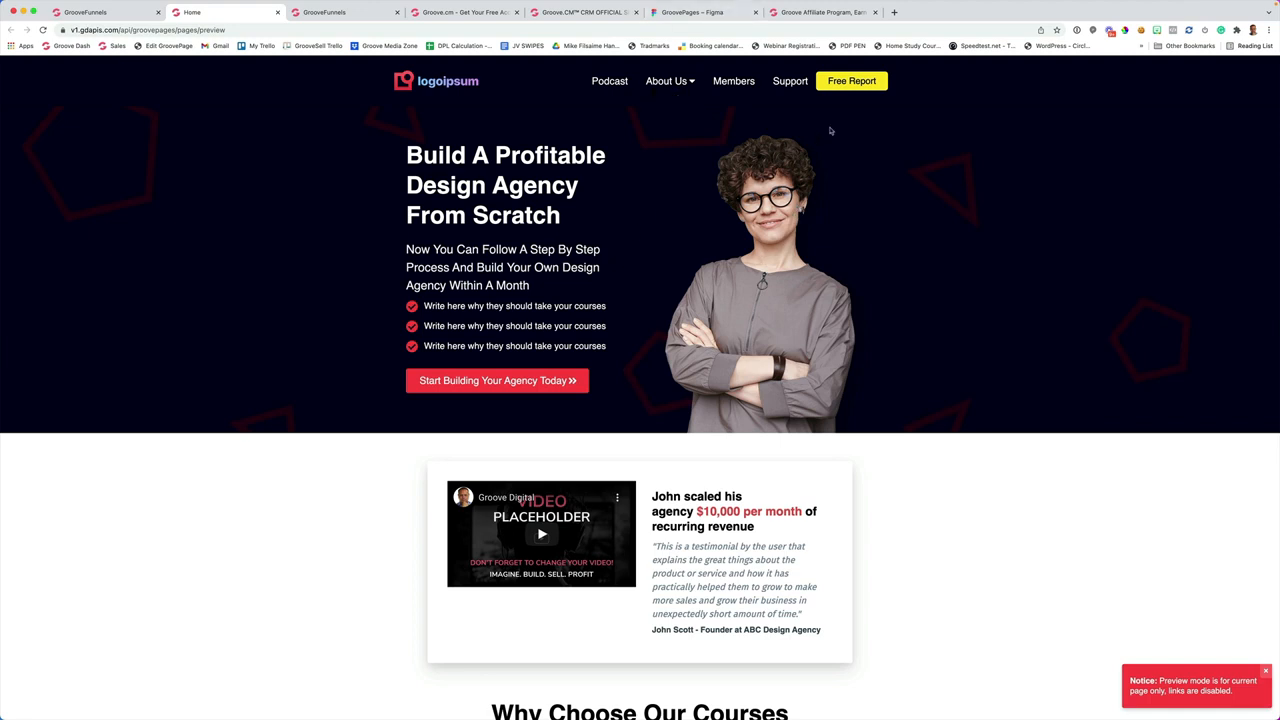
# Test the Free Report button in the Home page preview, dismiss its popup, and close the preview
pyautogui.click(851, 87)
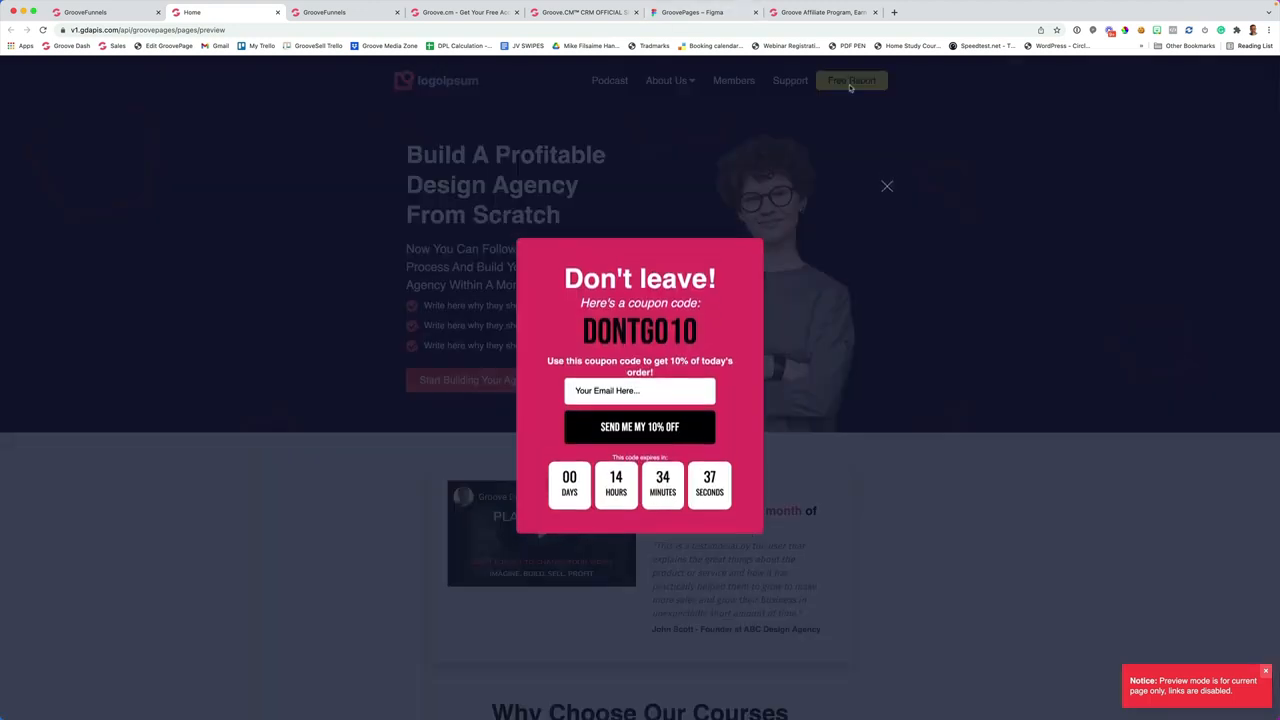
pyautogui.click(886, 188)
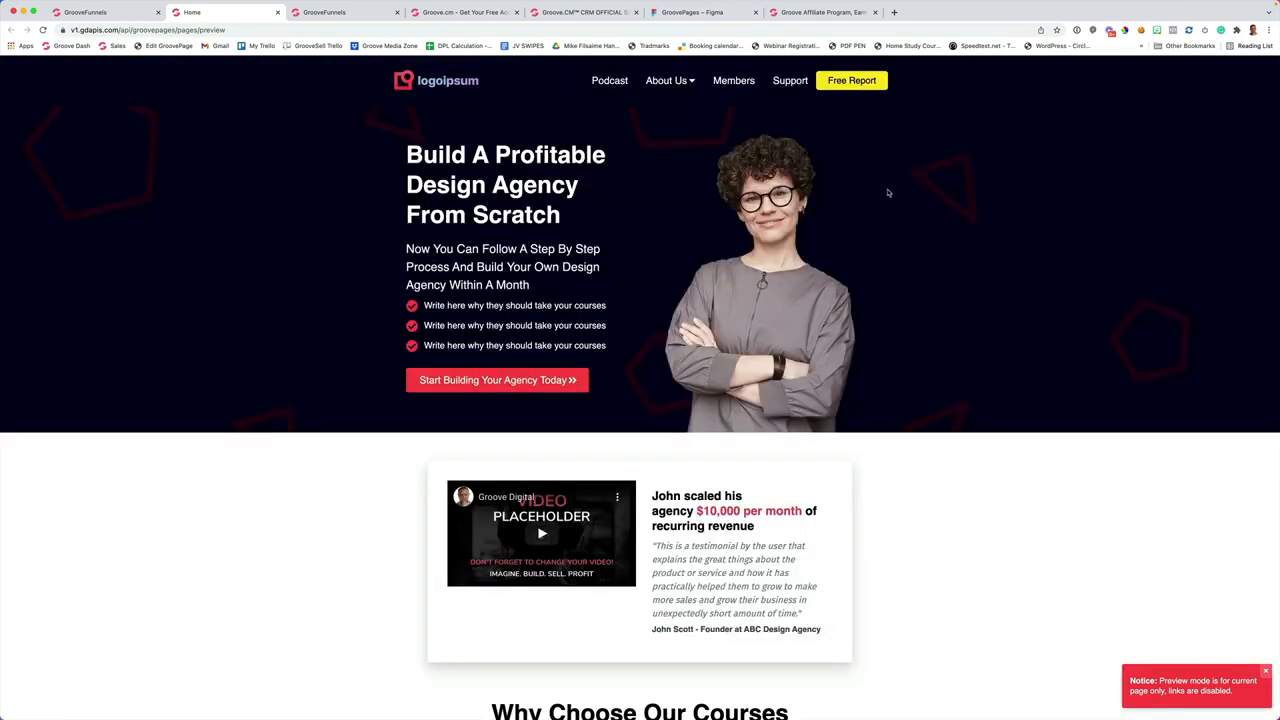
pyautogui.click(277, 12)
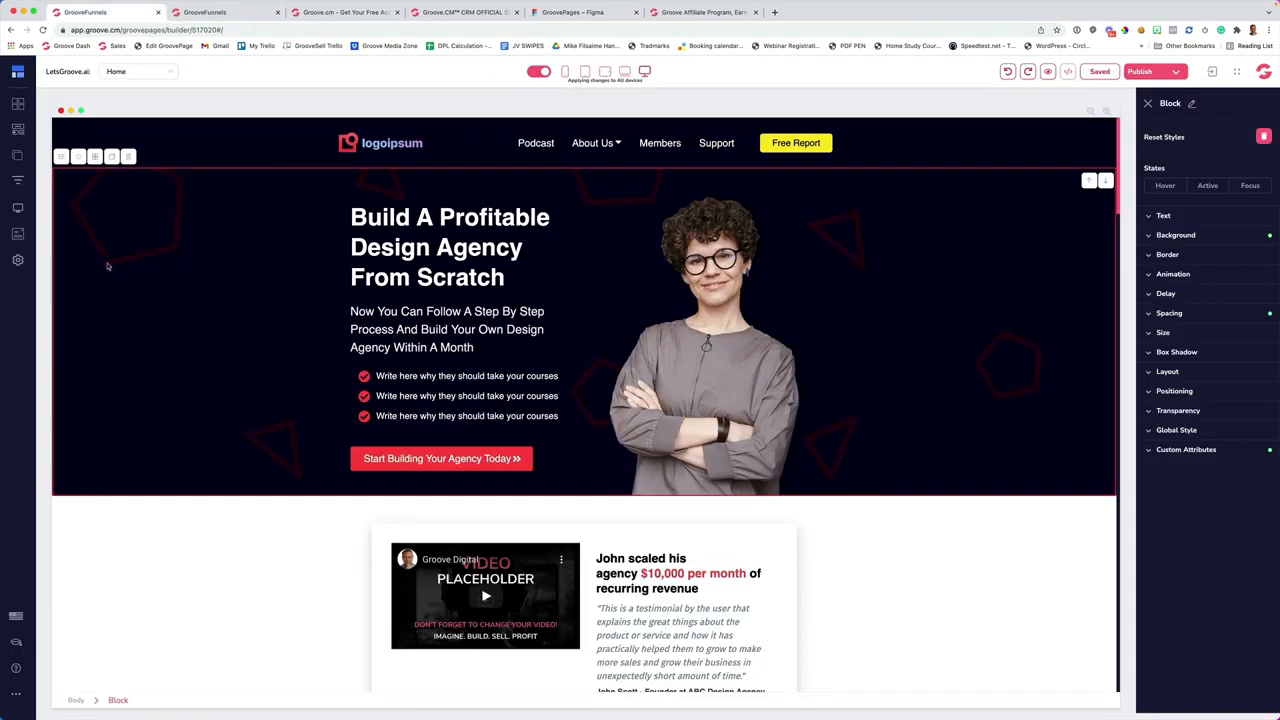
# Review the site settings from favicon to Open Graph options, switching the cookie alert on and back off
pyautogui.click(18, 262)
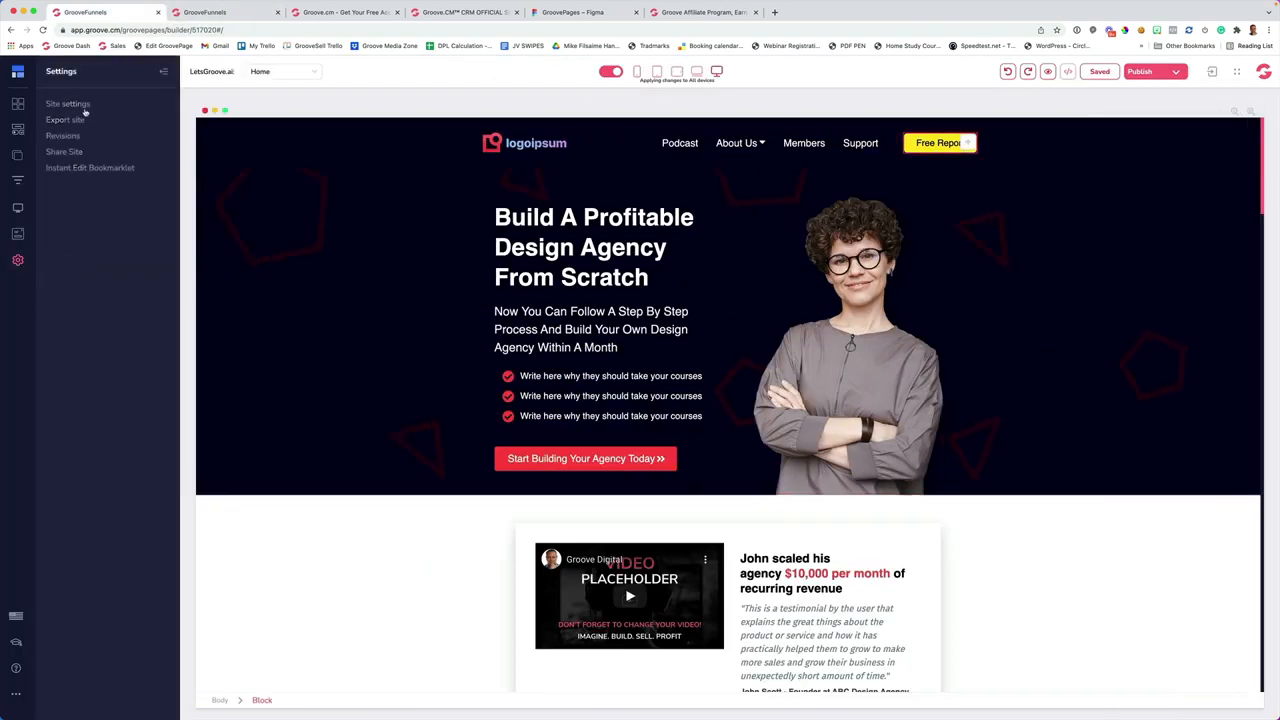
pyautogui.click(84, 107)
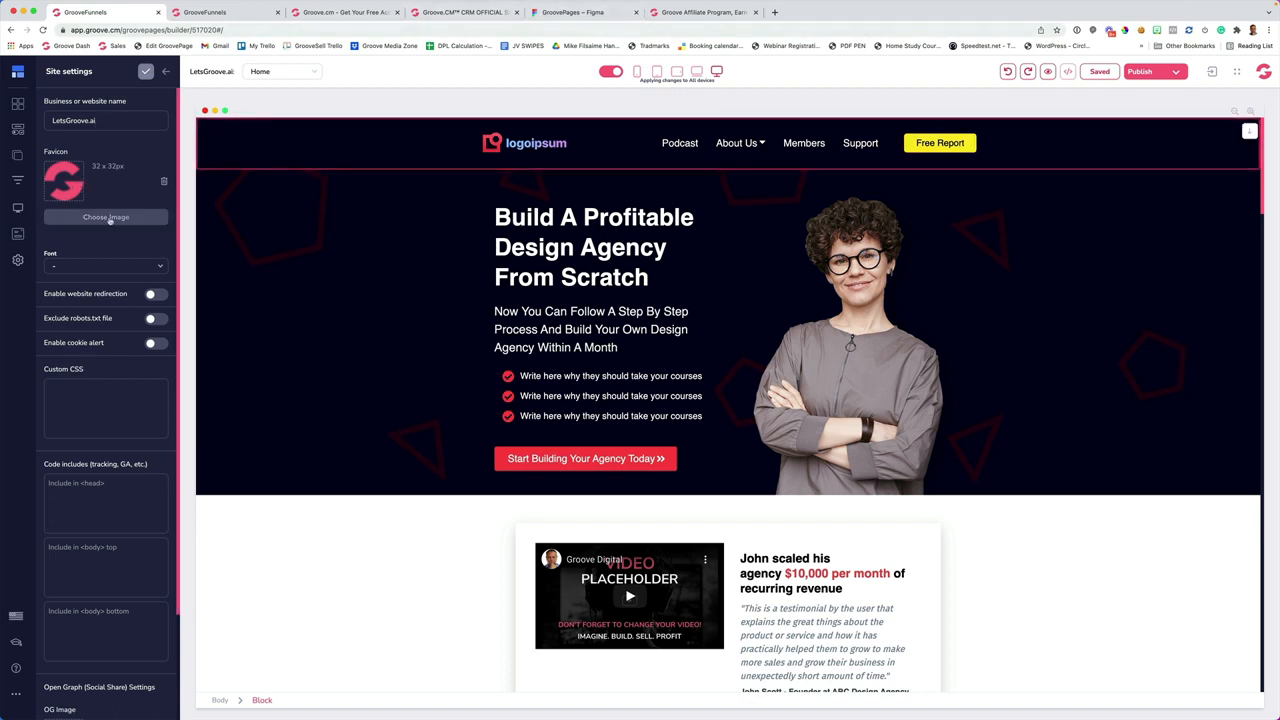
pyautogui.scroll(-1, 106, 240)
pyautogui.scroll(-4, 104, 260)
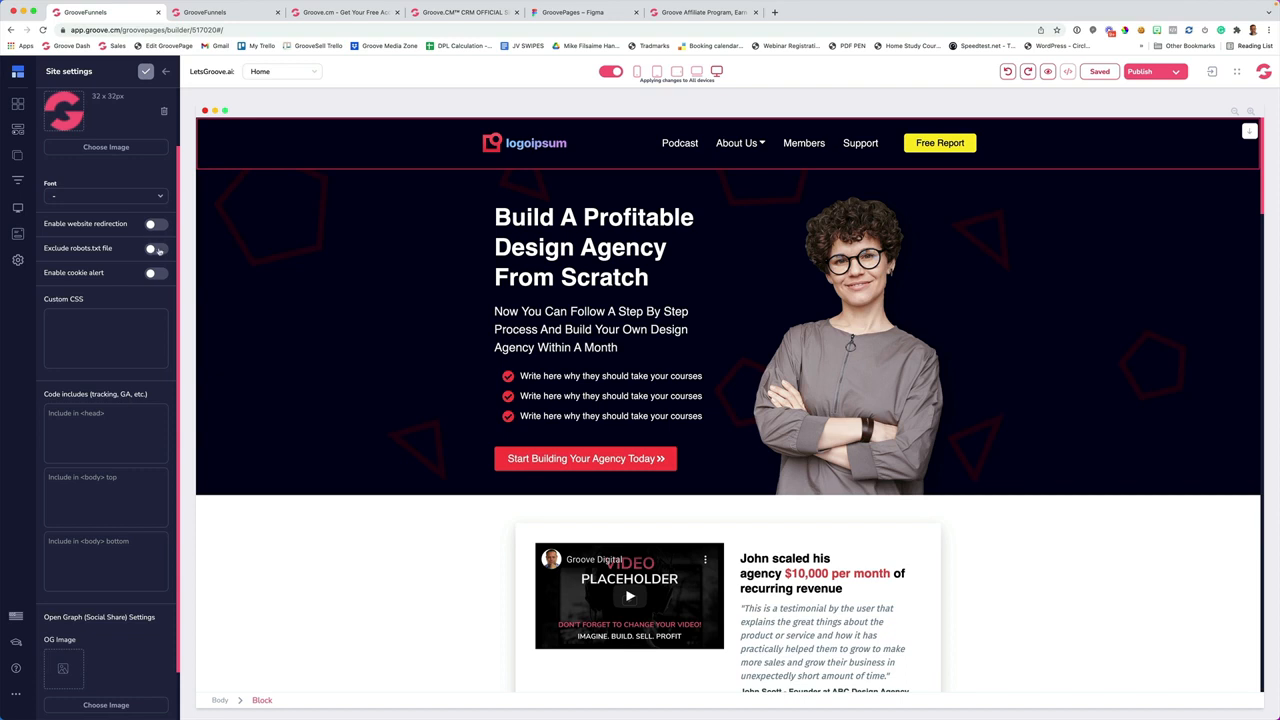
pyautogui.click(155, 275)
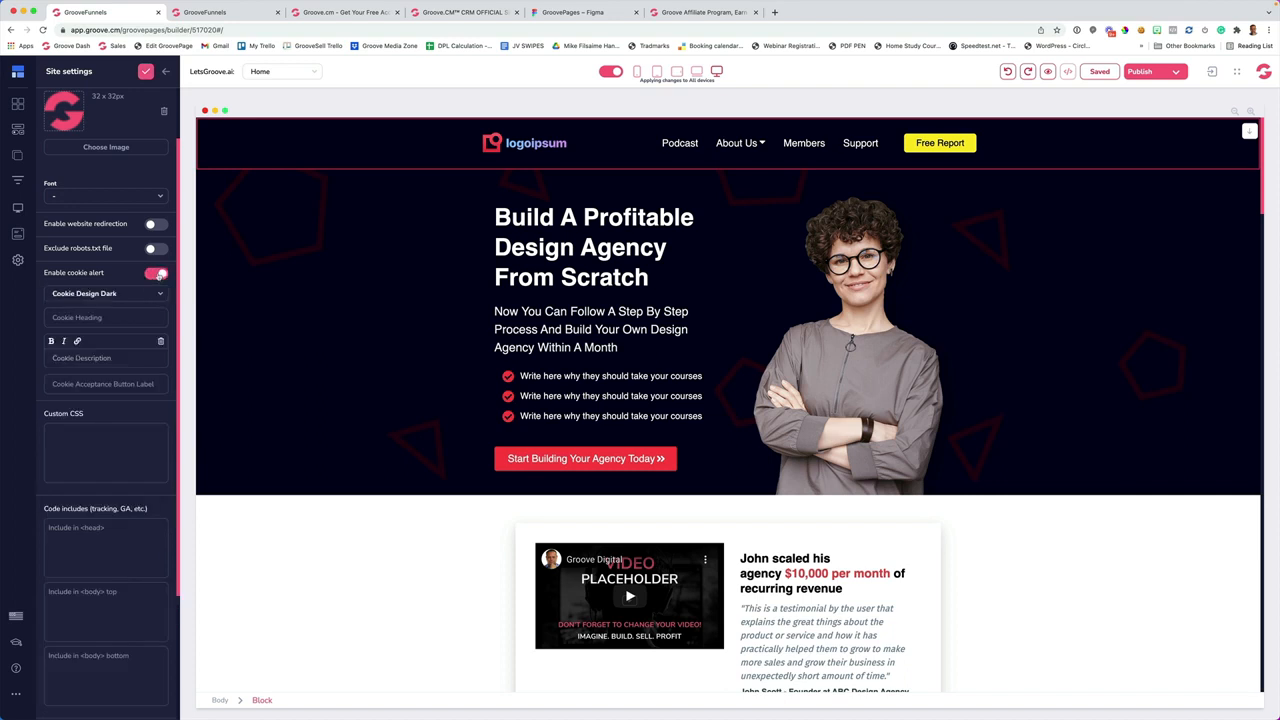
pyautogui.click(155, 274)
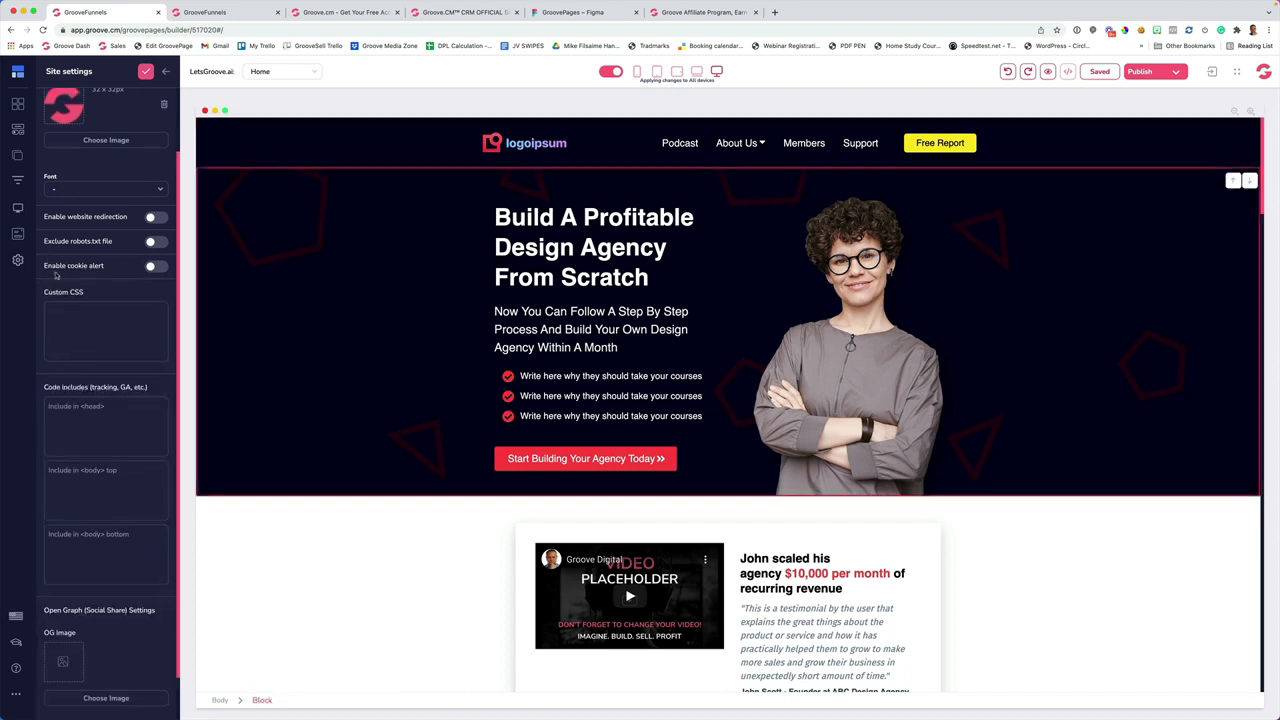
pyautogui.scroll(-1, 73, 279)
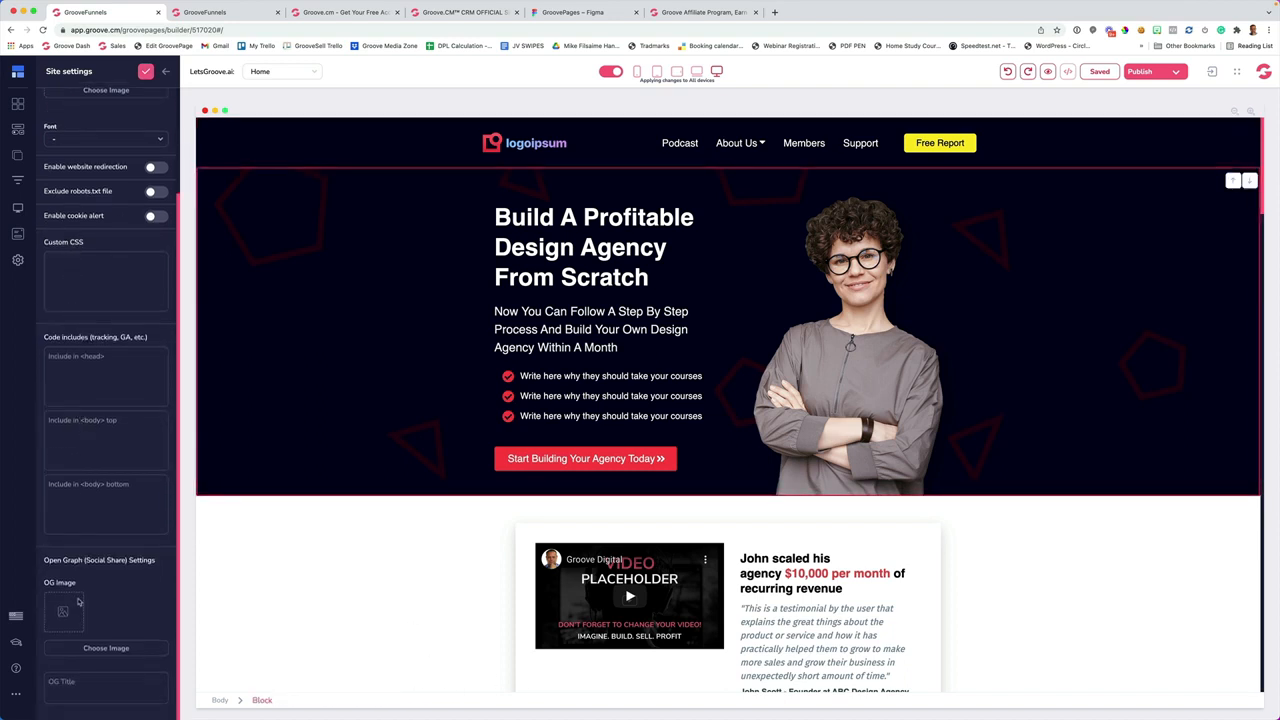
pyautogui.scroll(3, 79, 603)
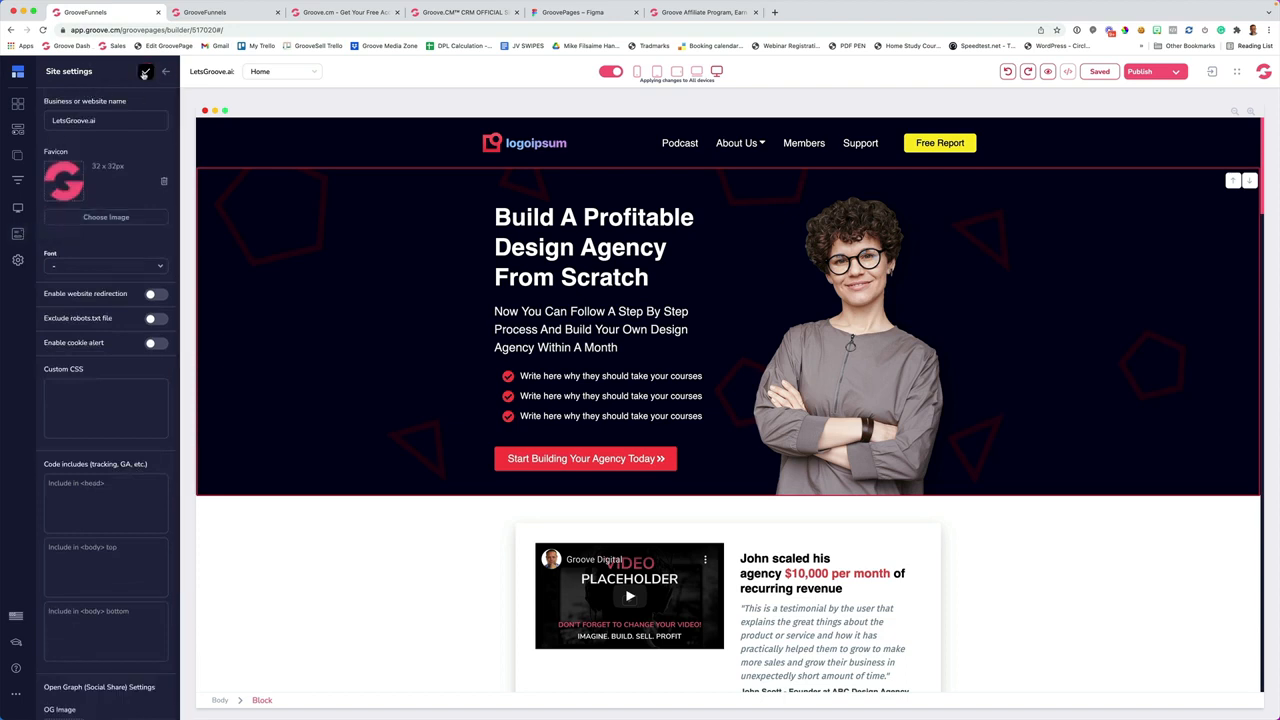
pyautogui.click(146, 71)
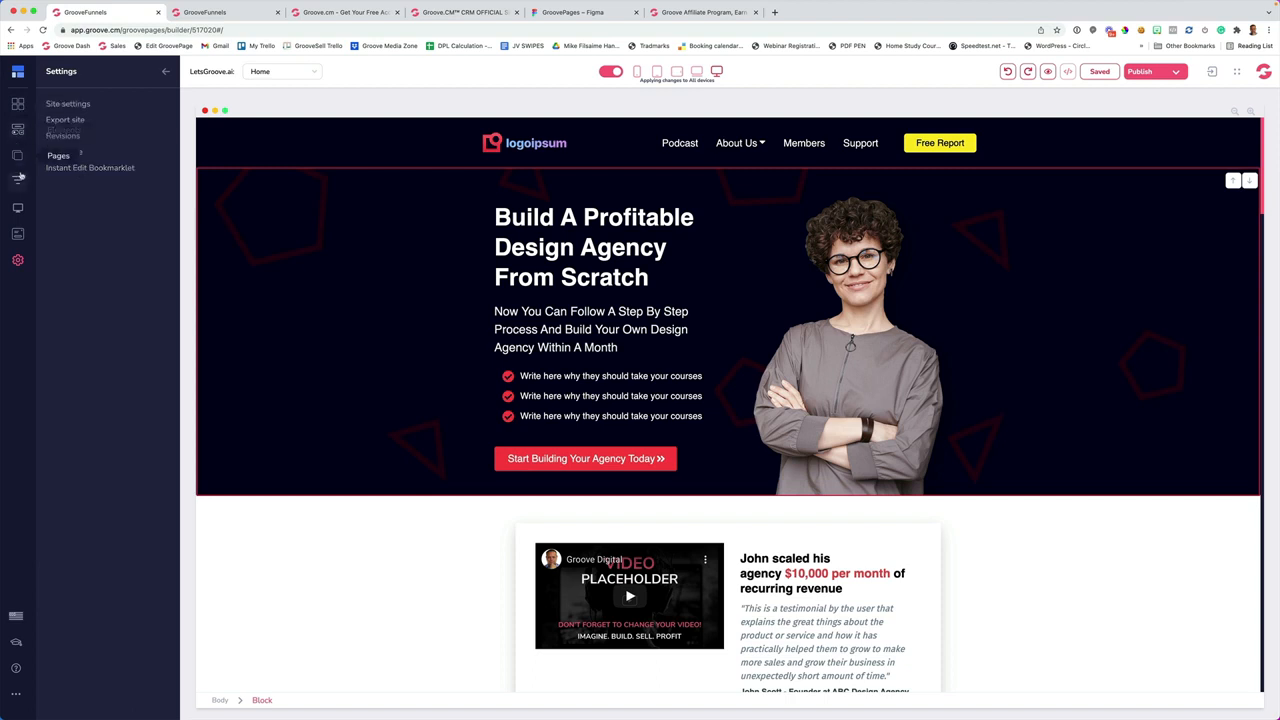
# Set the hero headline's text size to 72 on the Home page, with changes applied to all devices
pyautogui.click(294, 209)
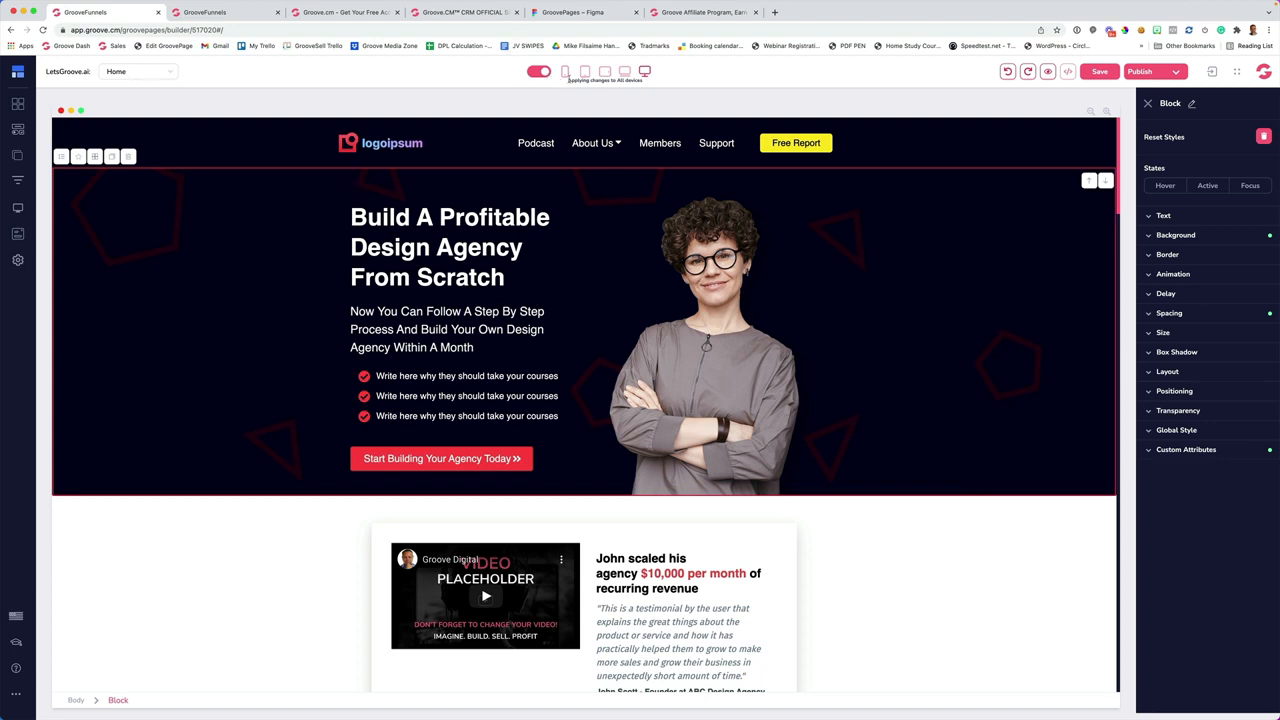
pyautogui.click(546, 72)
pyautogui.click(546, 72)
pyautogui.click(437, 228)
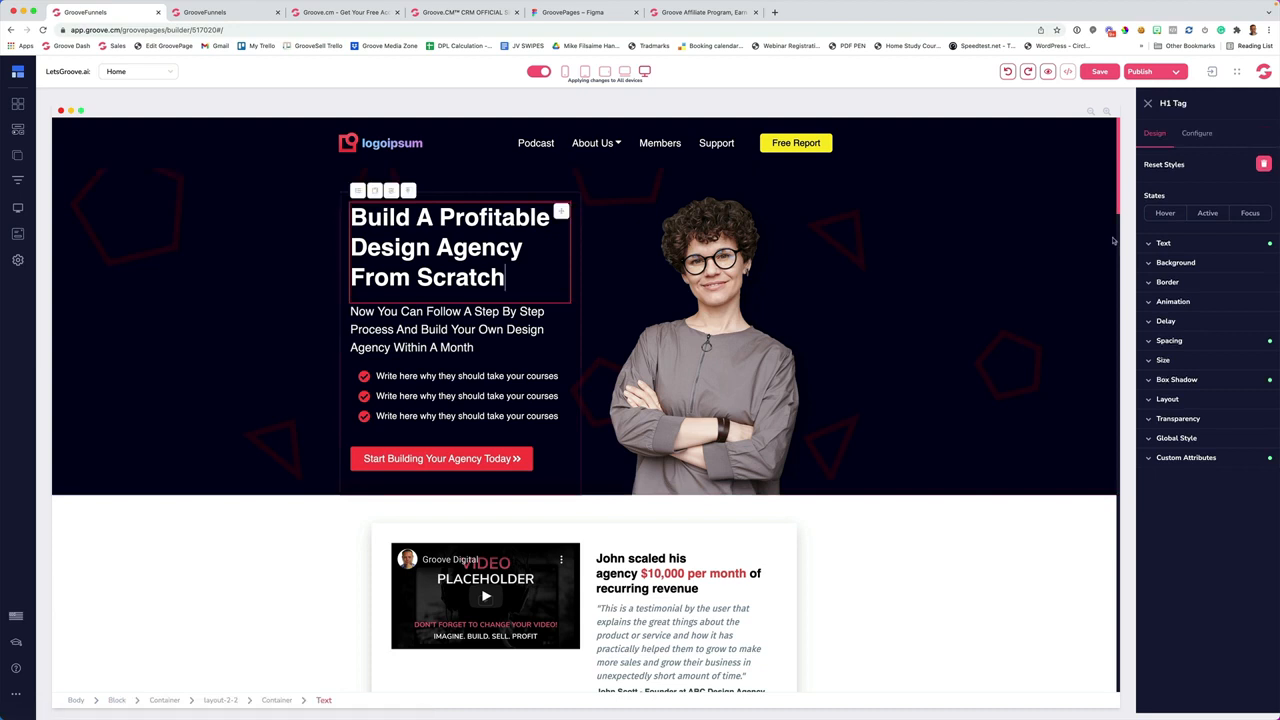
pyautogui.click(1150, 245)
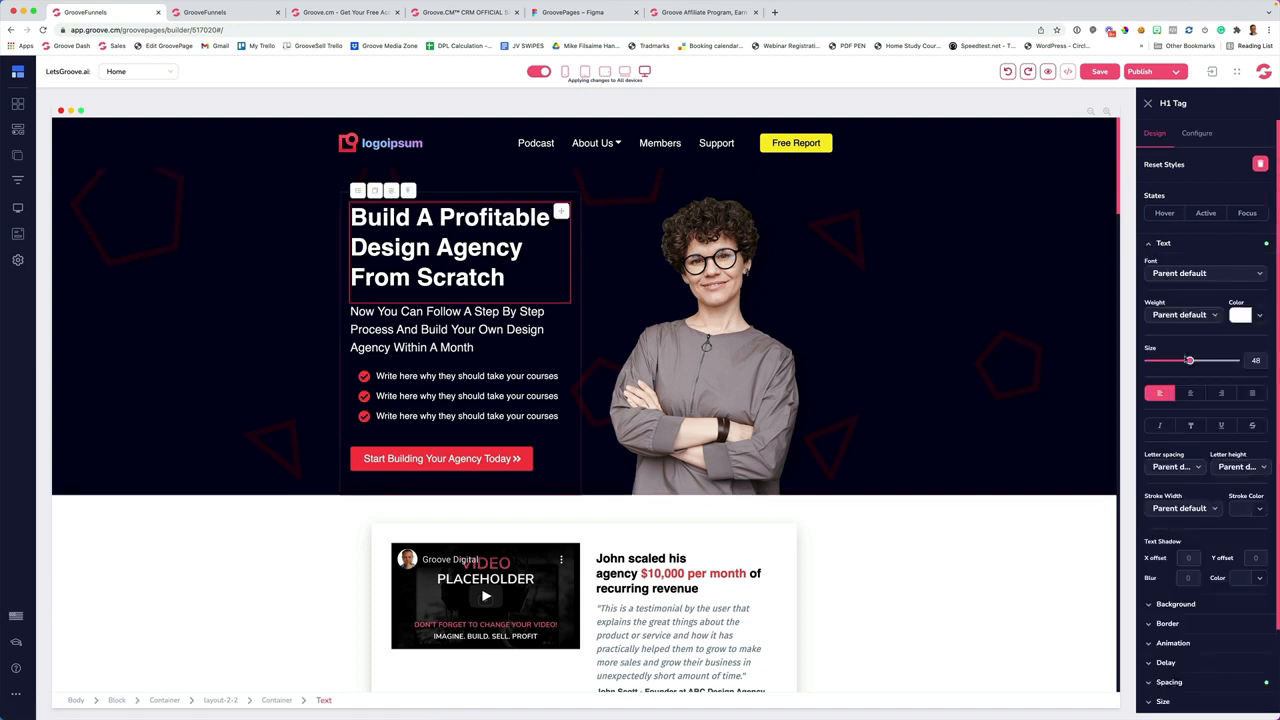
pyautogui.moveTo(1190, 361); pyautogui.dragTo(1211, 361)
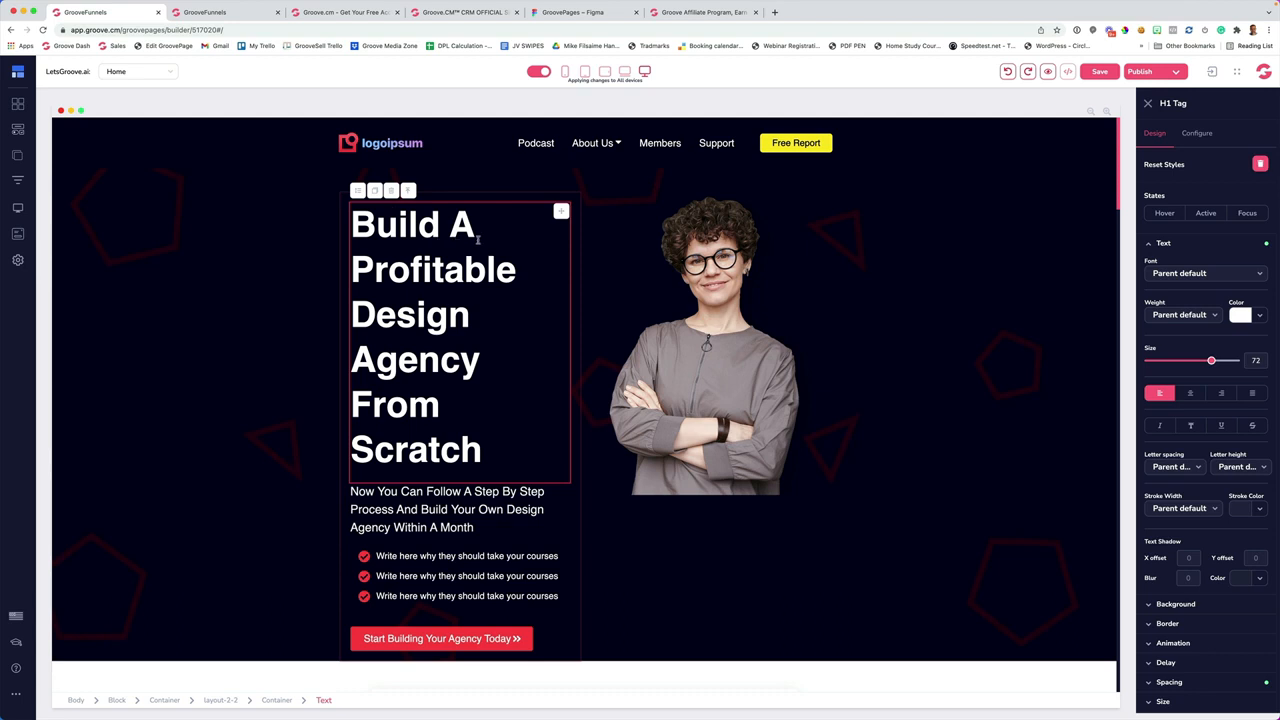
# Try headline sizes 35 and 44 across all devices, comparing mobile and desktop views, and return the size to 72
pyautogui.click(565, 73)
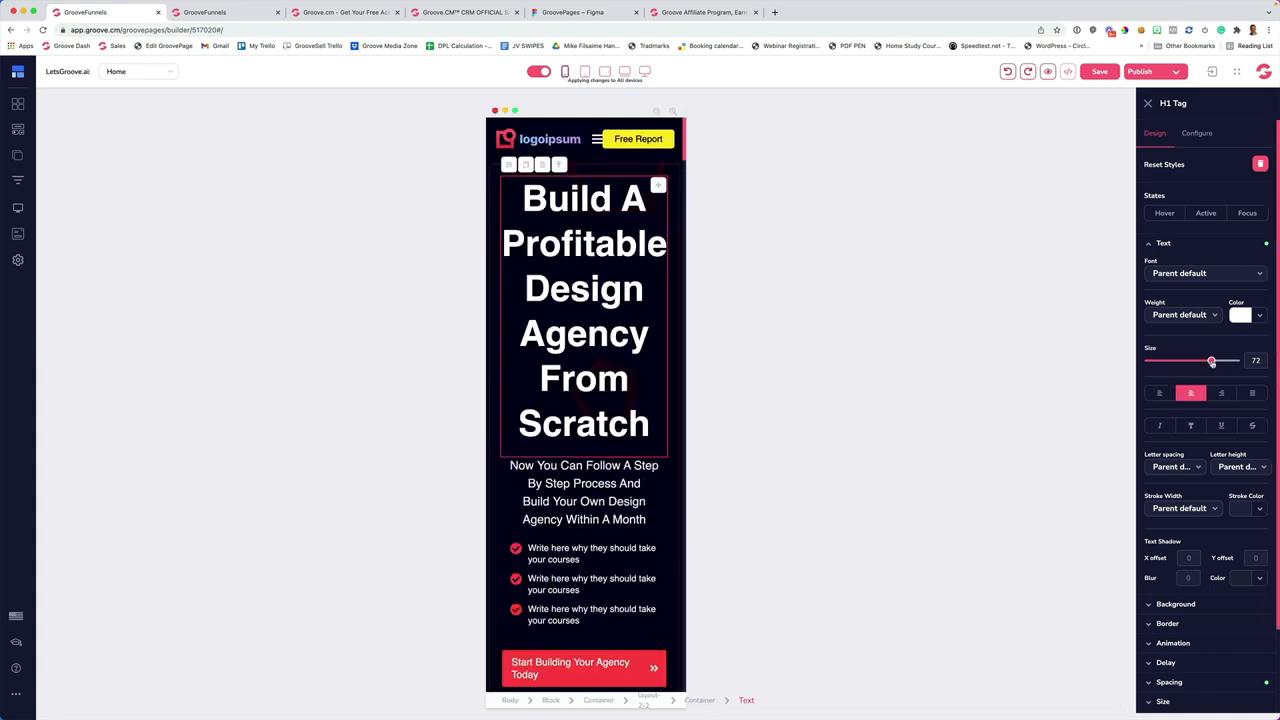
pyautogui.moveTo(1211, 361); pyautogui.dragTo(1178, 362)
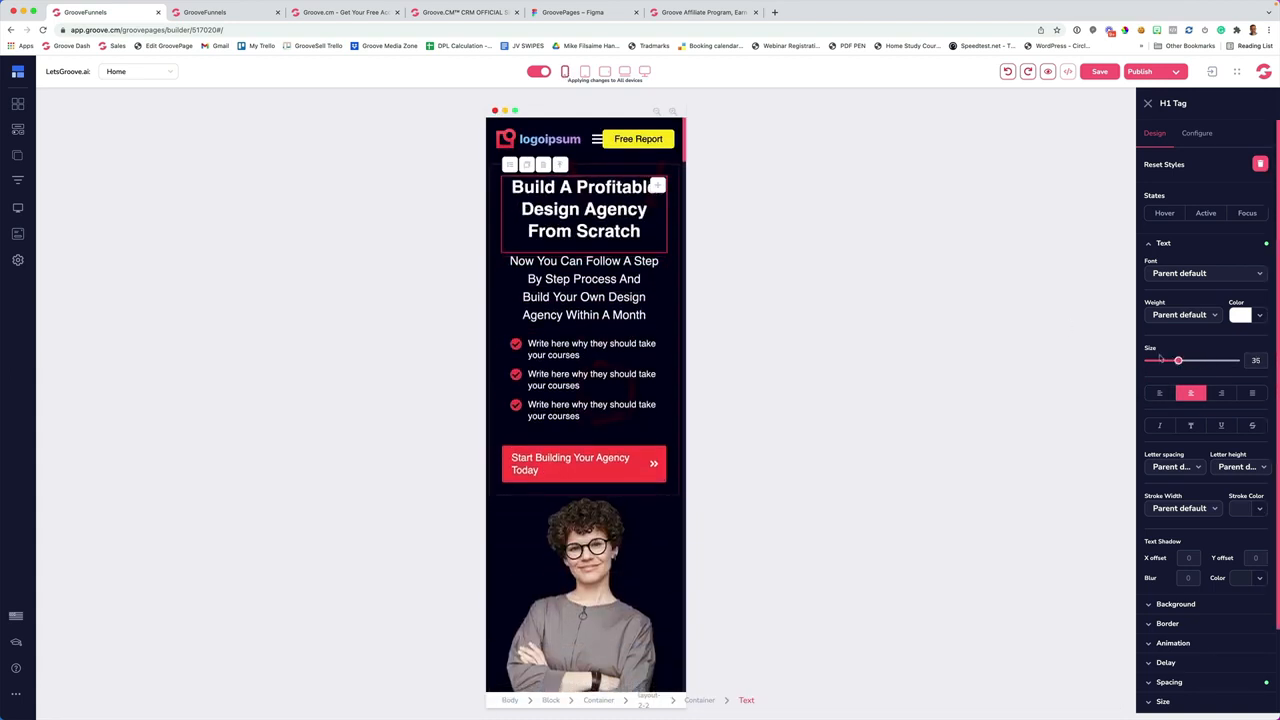
pyautogui.click(644, 72)
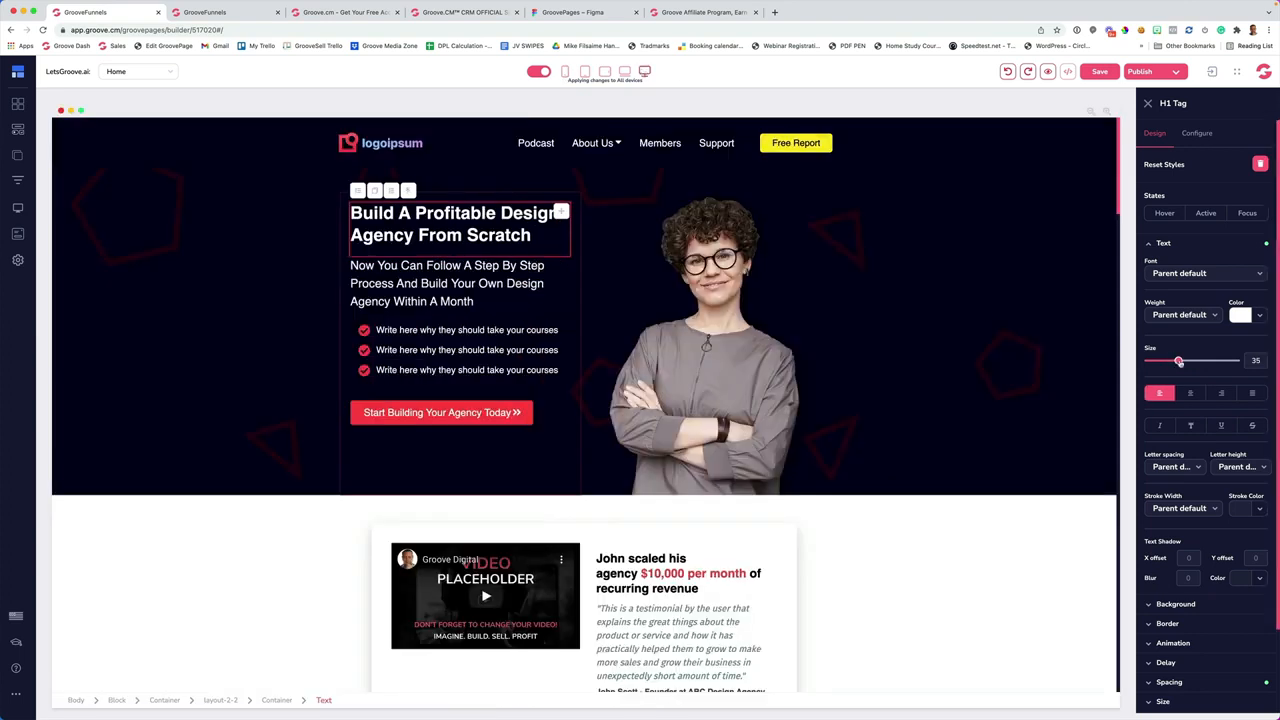
pyautogui.moveTo(1178, 362); pyautogui.dragTo(1187, 362)
pyautogui.click(565, 72)
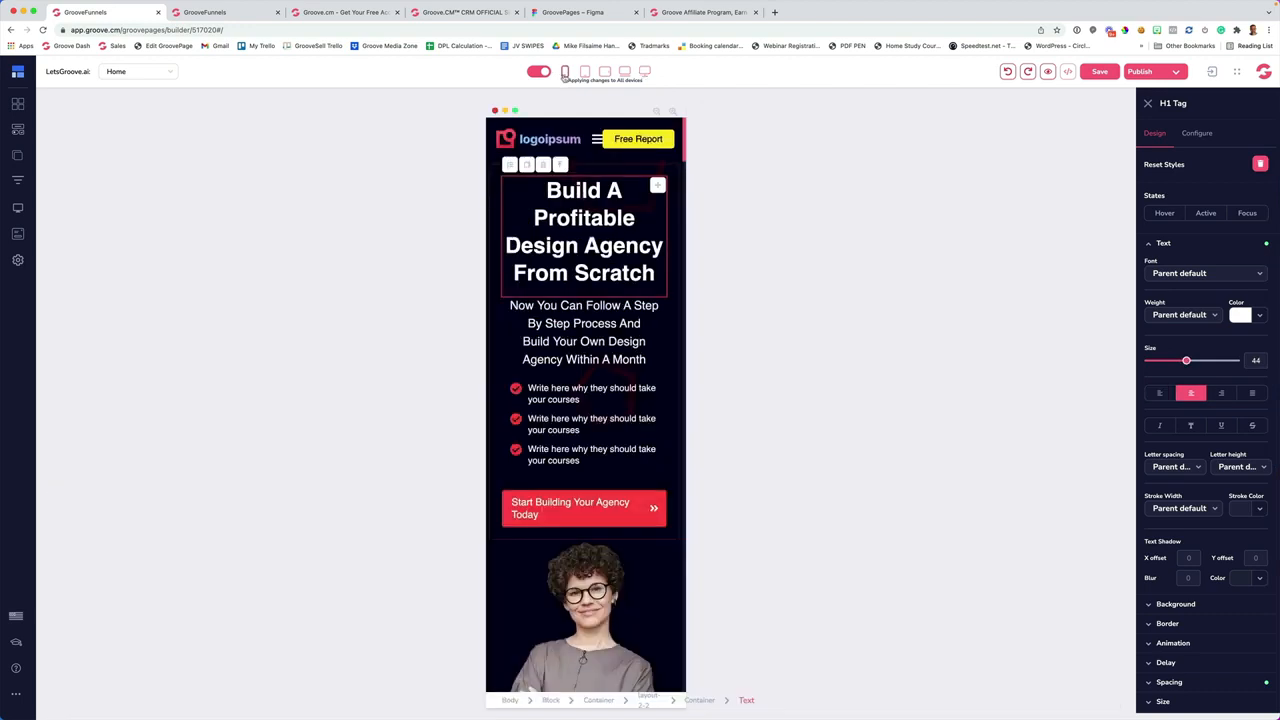
pyautogui.click(644, 72)
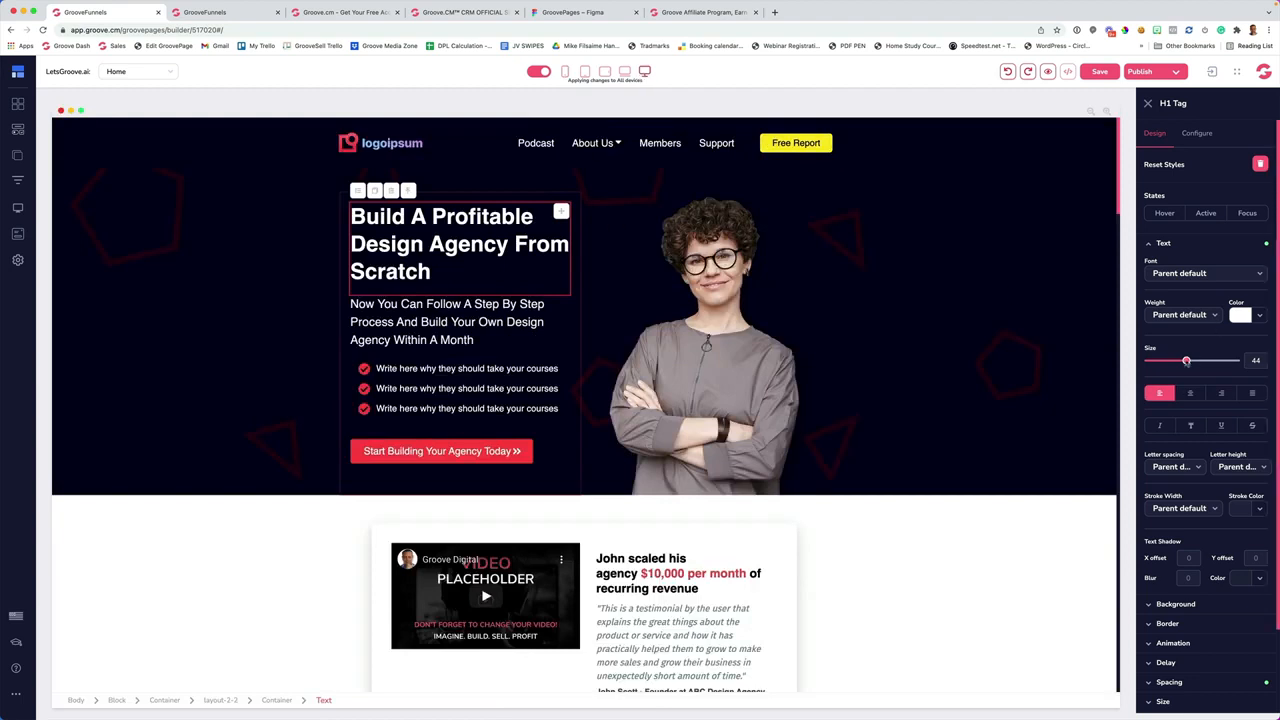
pyautogui.moveTo(1186, 362); pyautogui.dragTo(1211, 361)
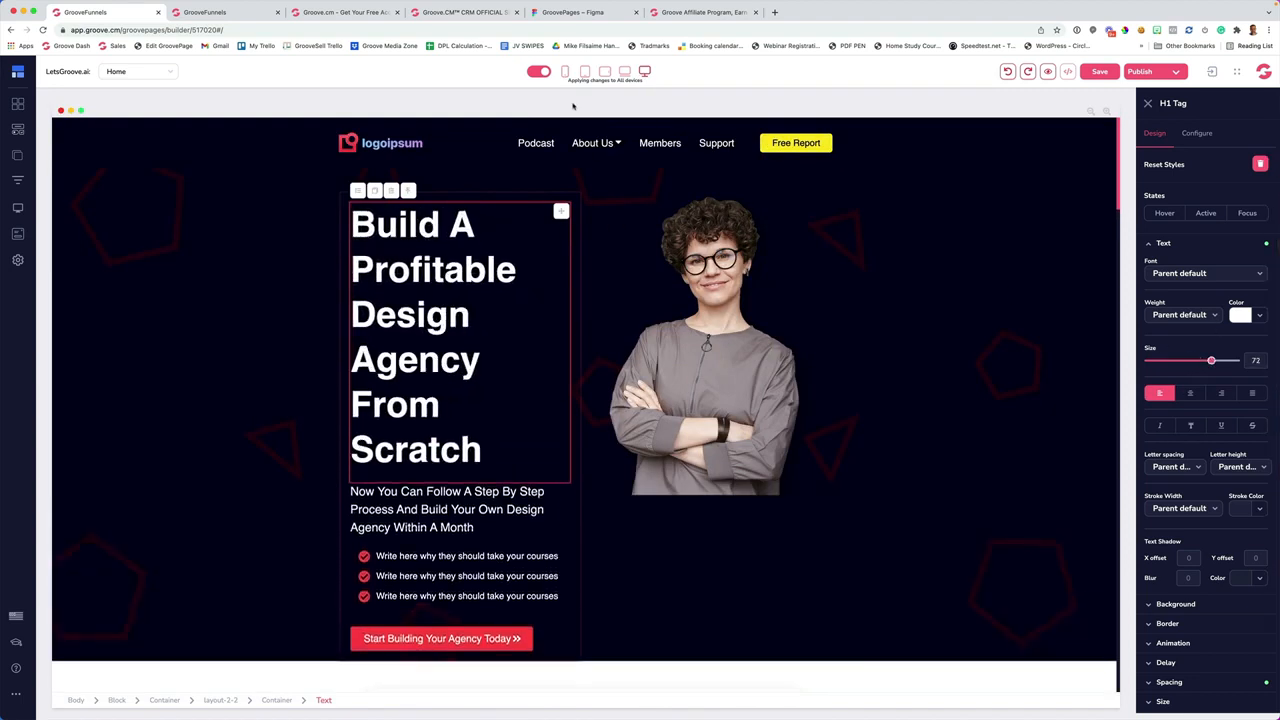
# Restrict changes to the mobile device and set the headline's size to 22 and its colour to red (#FF1900)
pyautogui.click(565, 73)
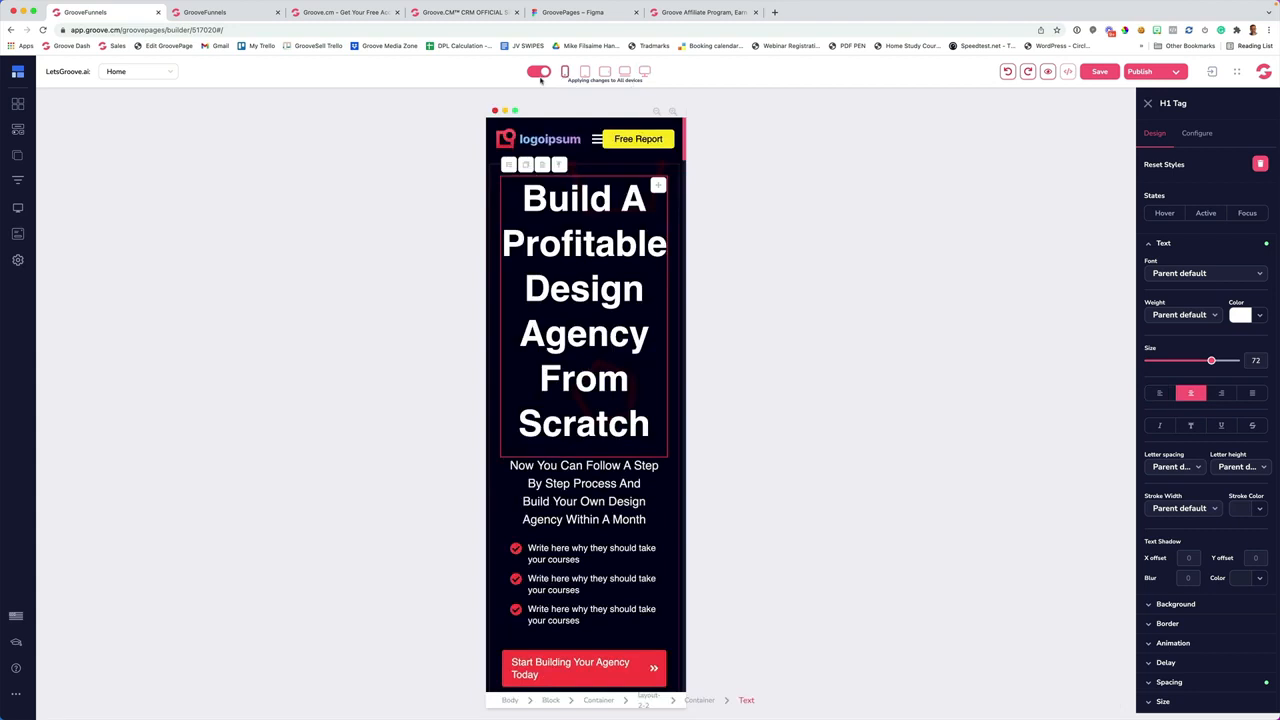
pyautogui.click(538, 72)
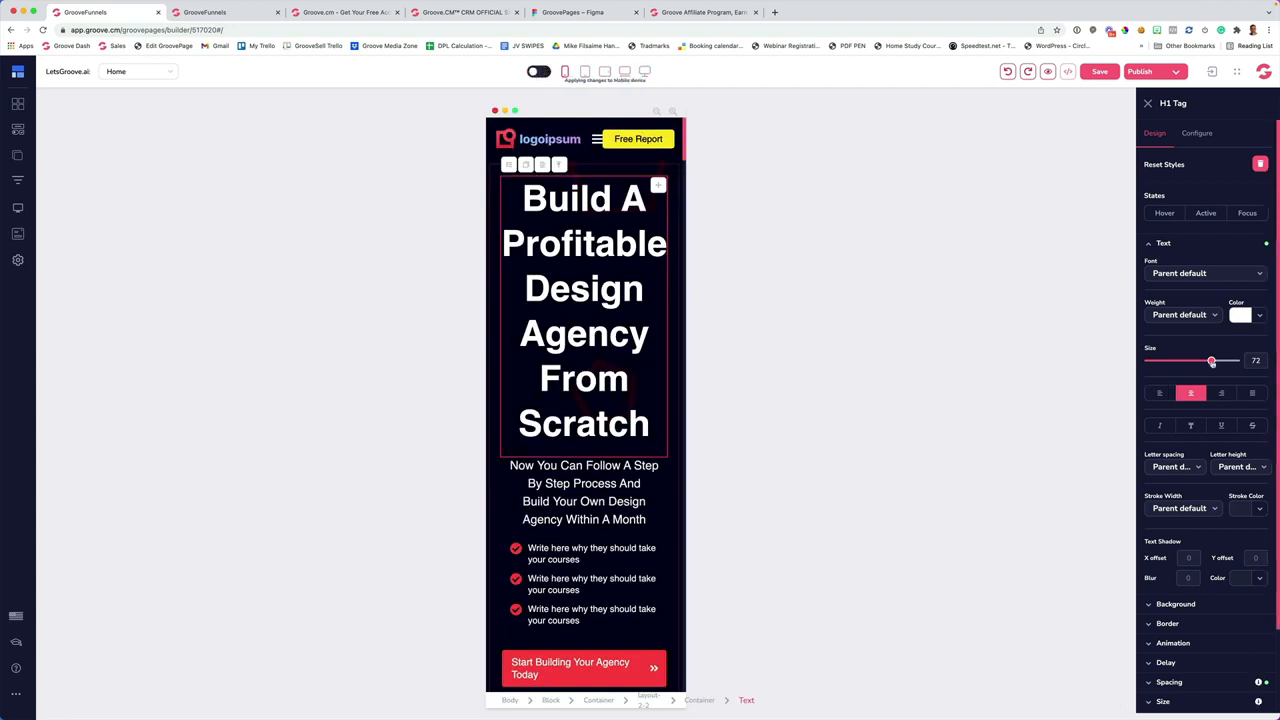
pyautogui.moveTo(1211, 361); pyautogui.dragTo(1166, 360)
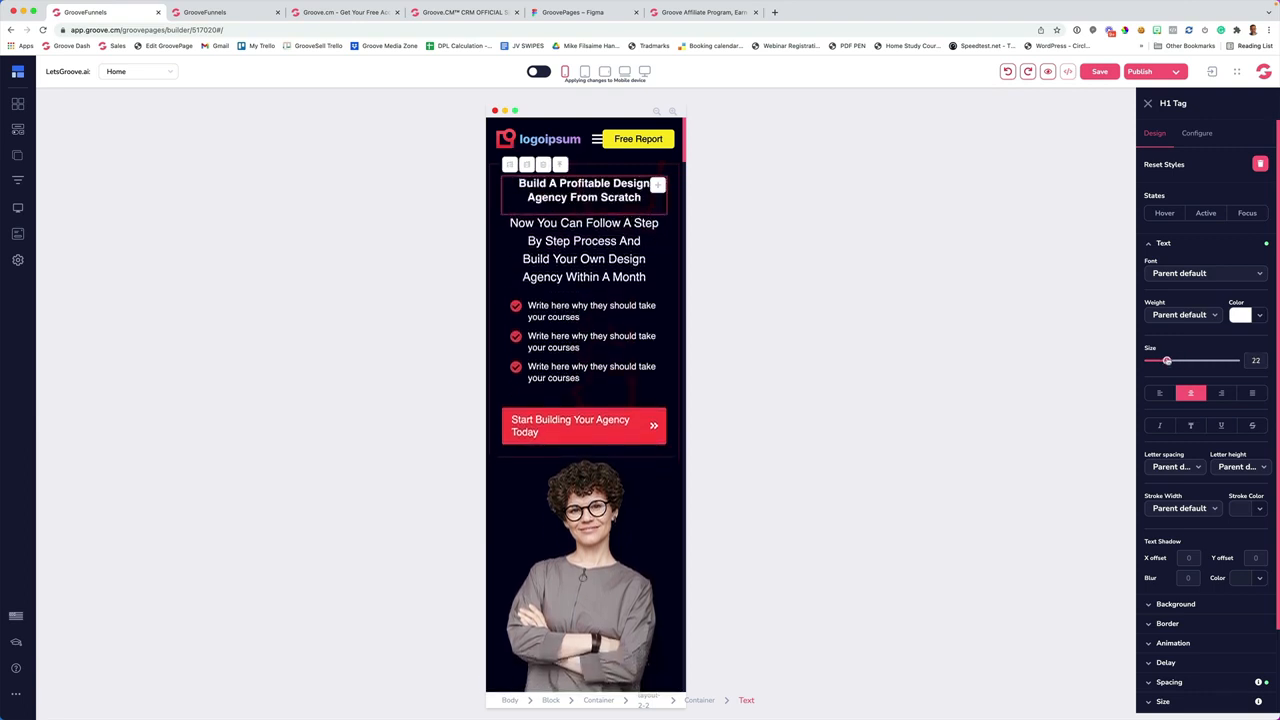
pyautogui.click(1238, 316)
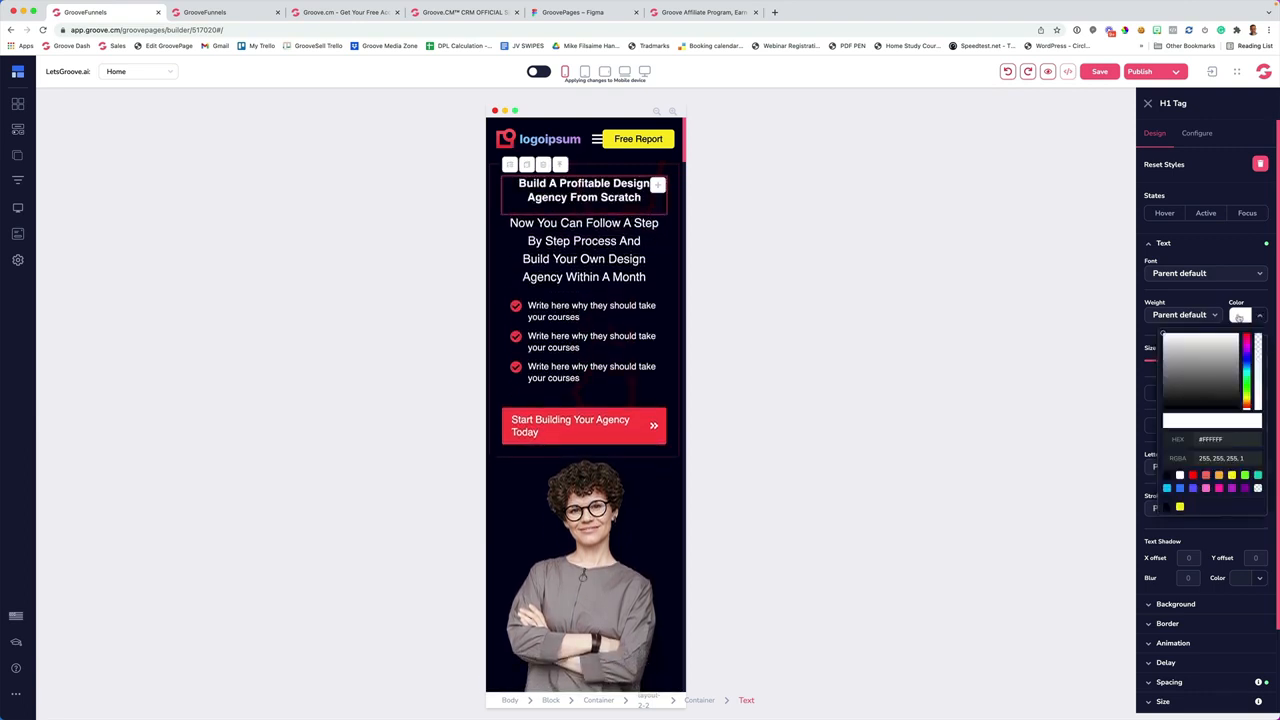
pyautogui.click(1193, 476)
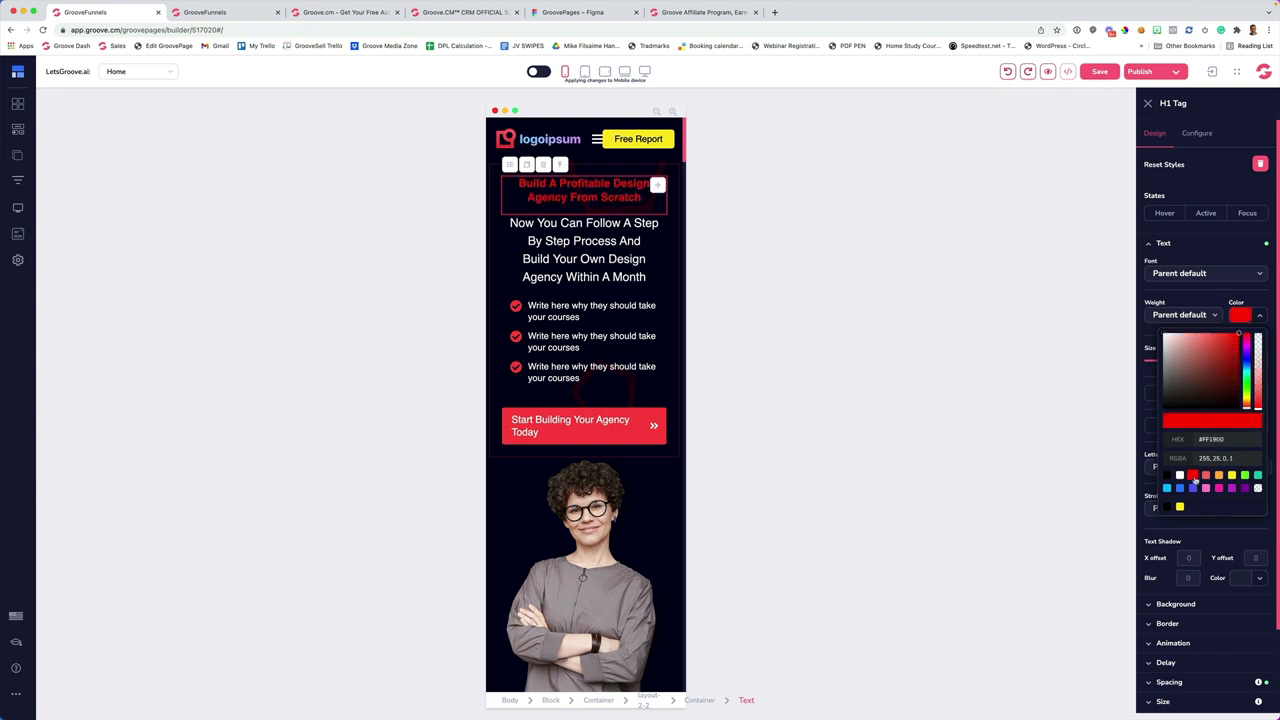
pyautogui.click(1238, 317)
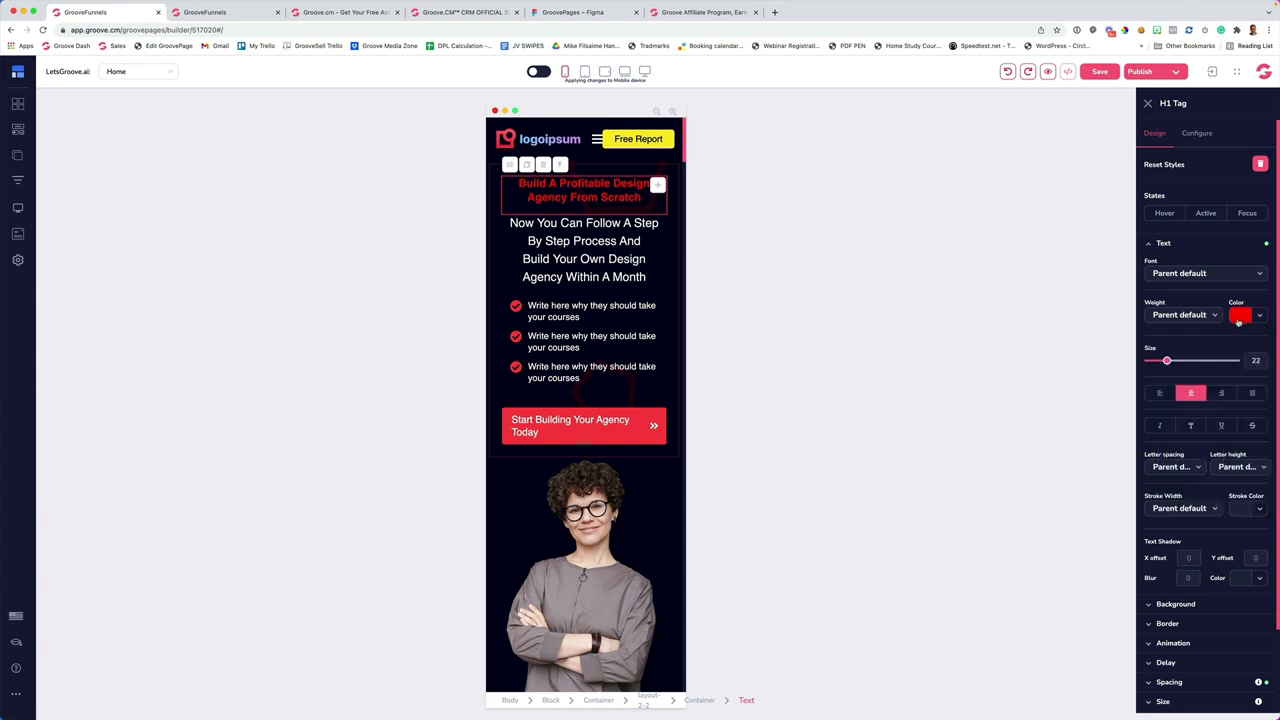
# For the vertical tablet only, set the headline's size to 43 and its colour to blue (#2E81FF)
pyautogui.click(585, 74)
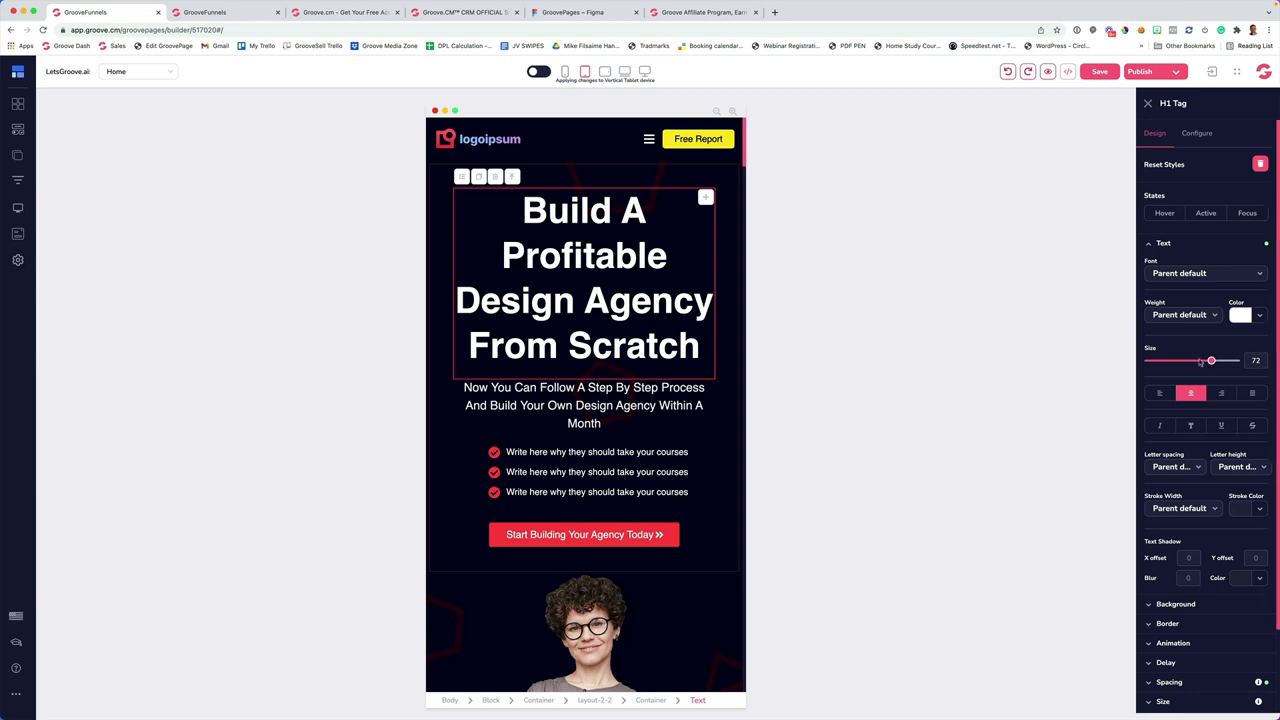
pyautogui.scroll(-3, 654, 422)
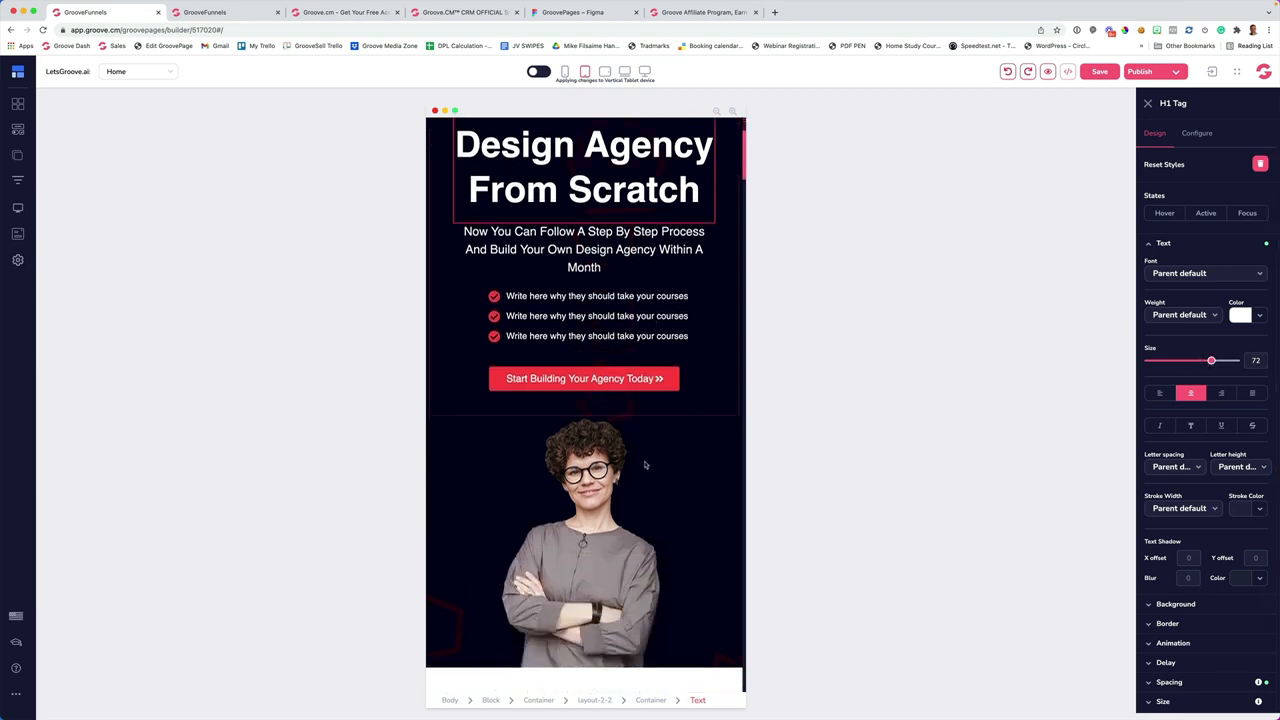
pyautogui.scroll(3, 641, 442)
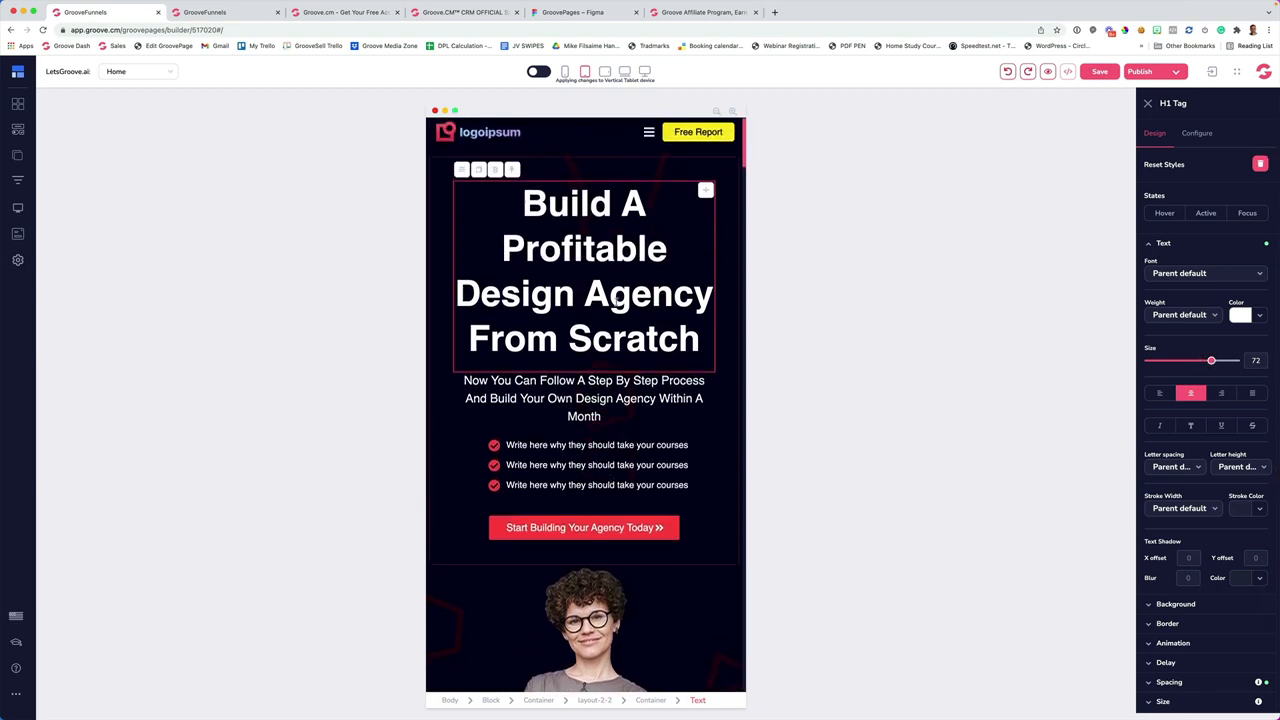
pyautogui.click(646, 70)
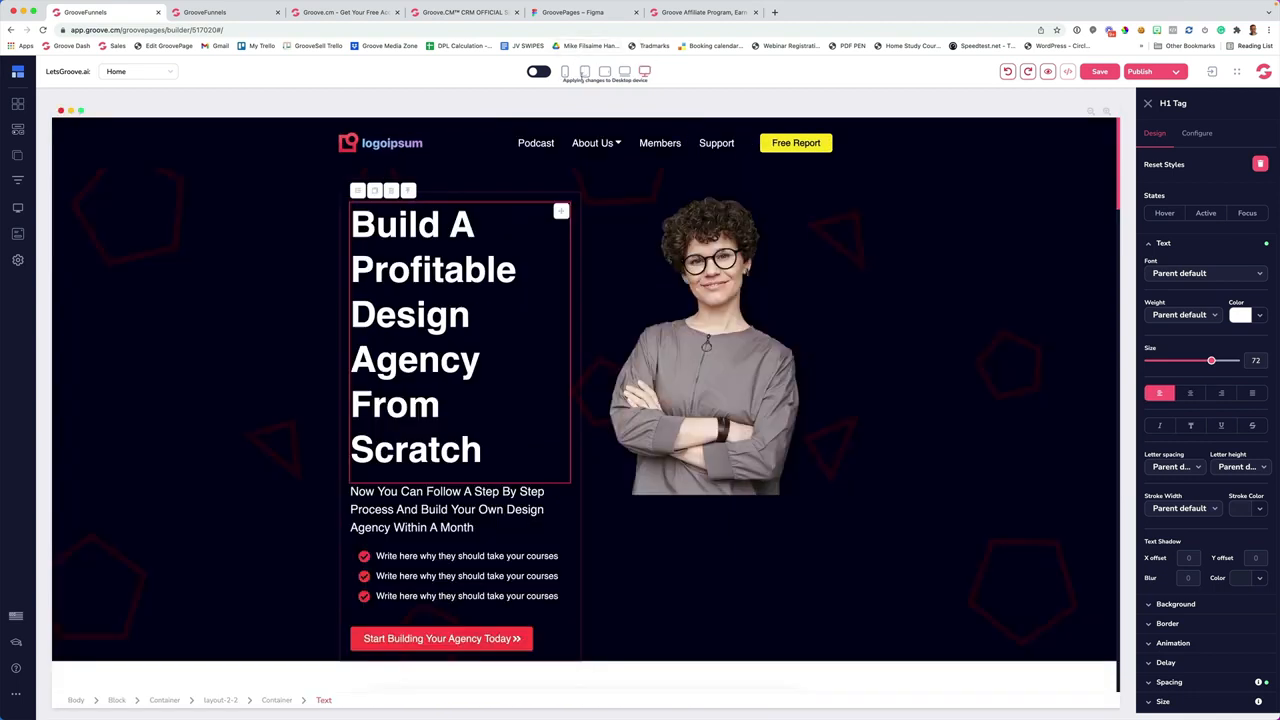
pyautogui.click(585, 71)
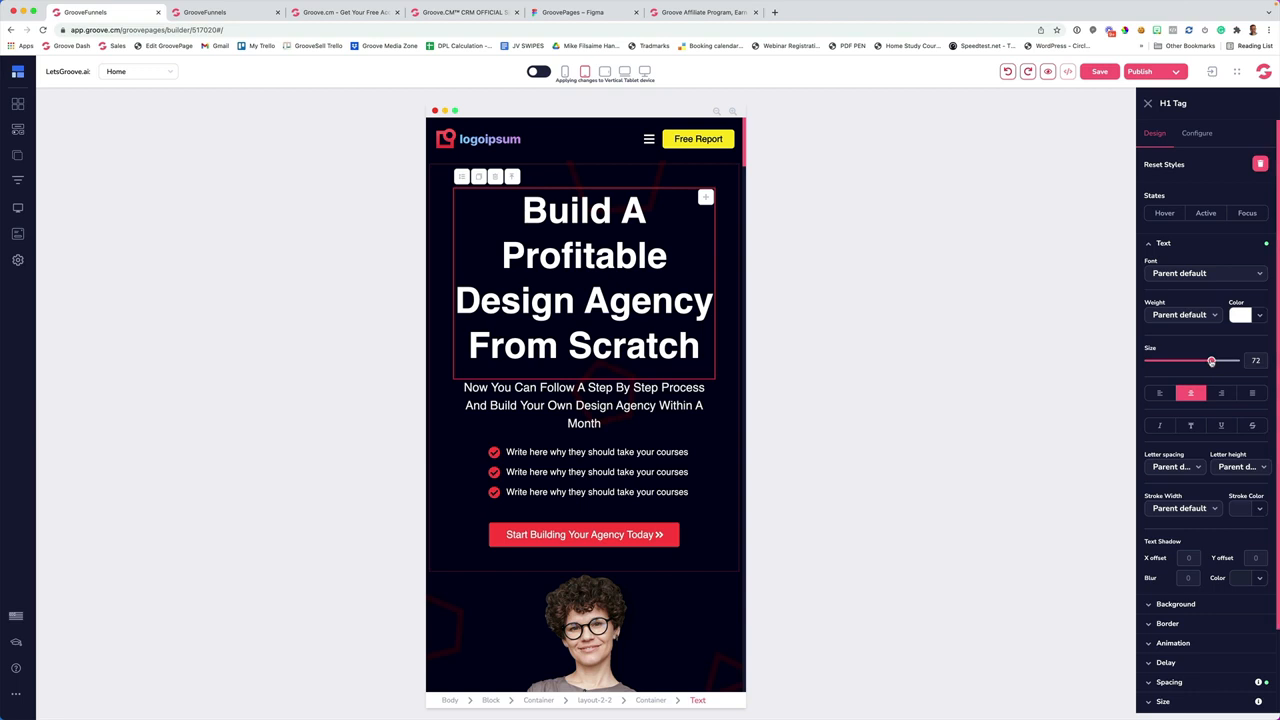
pyautogui.moveTo(1211, 361); pyautogui.dragTo(1185, 360)
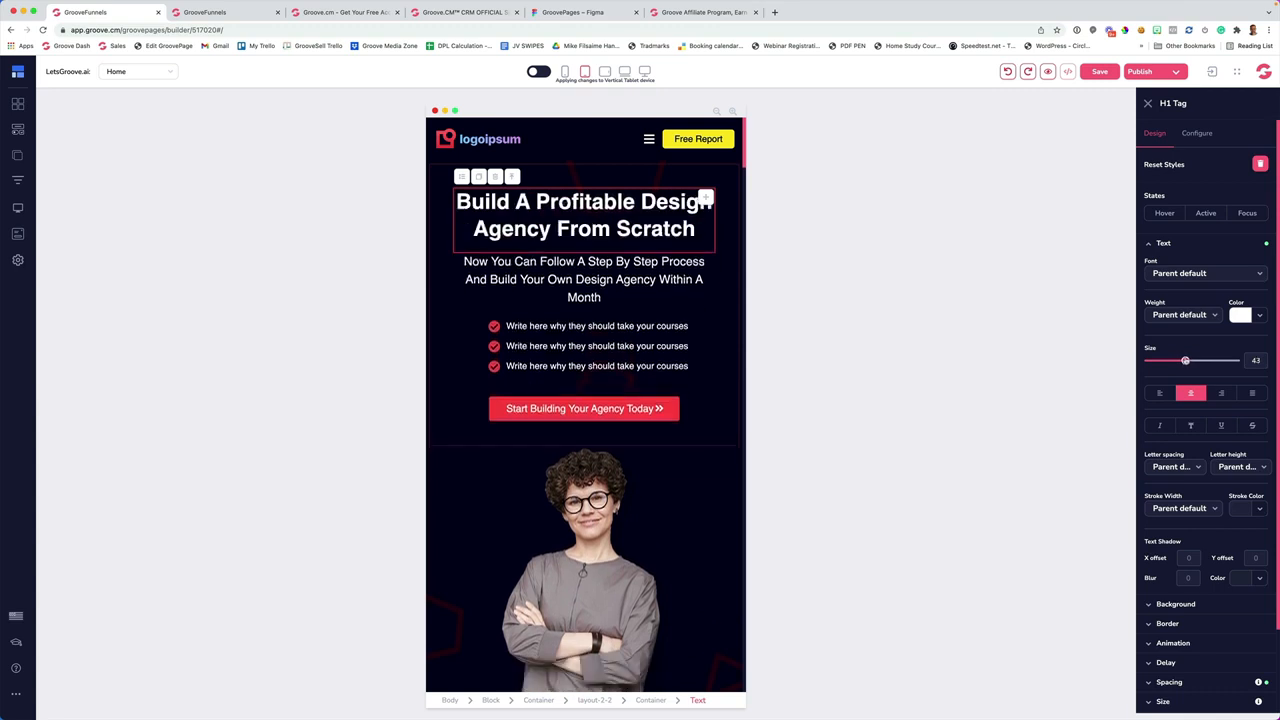
pyautogui.click(1239, 318)
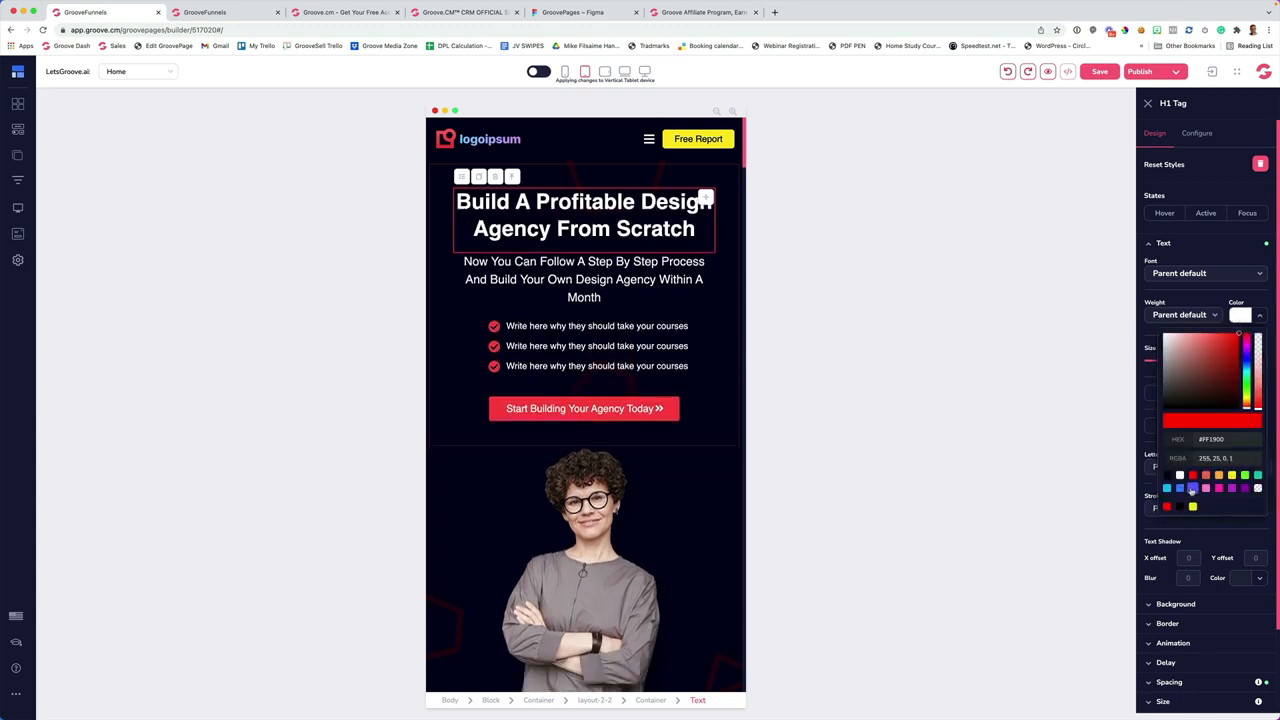
pyautogui.click(1180, 488)
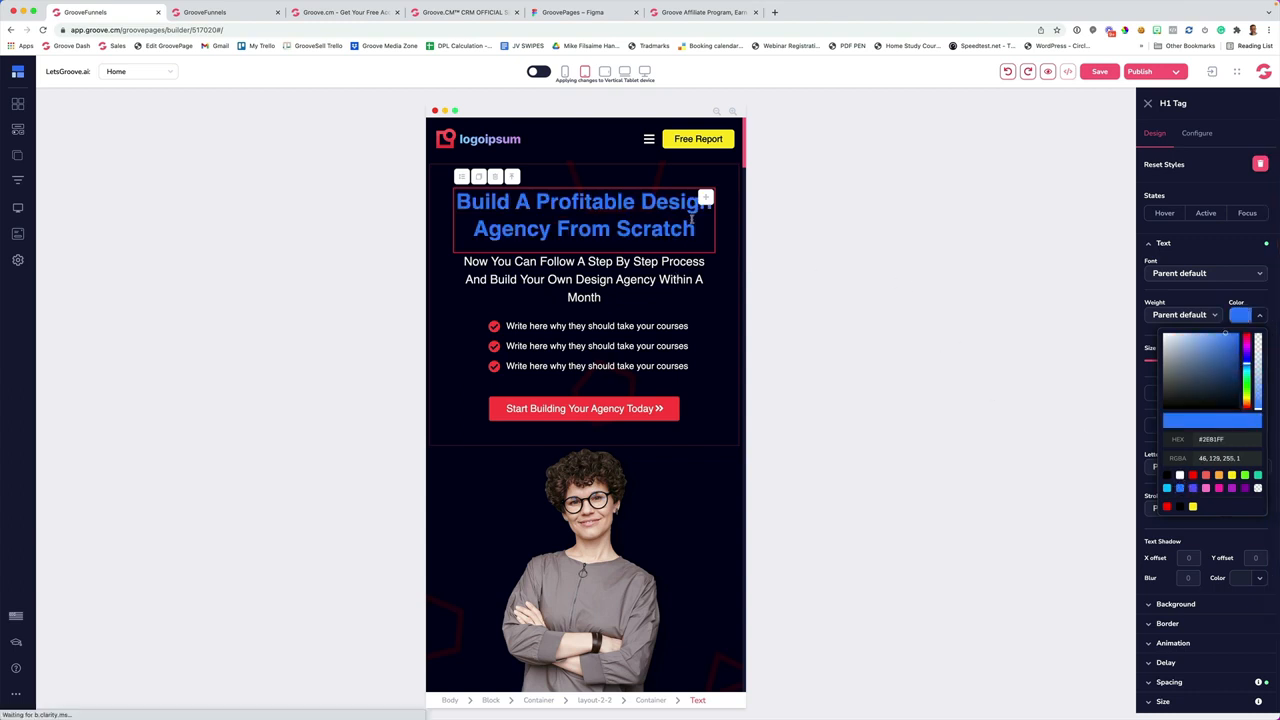
pyautogui.click(676, 277)
# For the horizontal tablet only, left-align the hero headline, set its size to about 30 and colour it yellow (#FFE623)
pyautogui.click(604, 72)
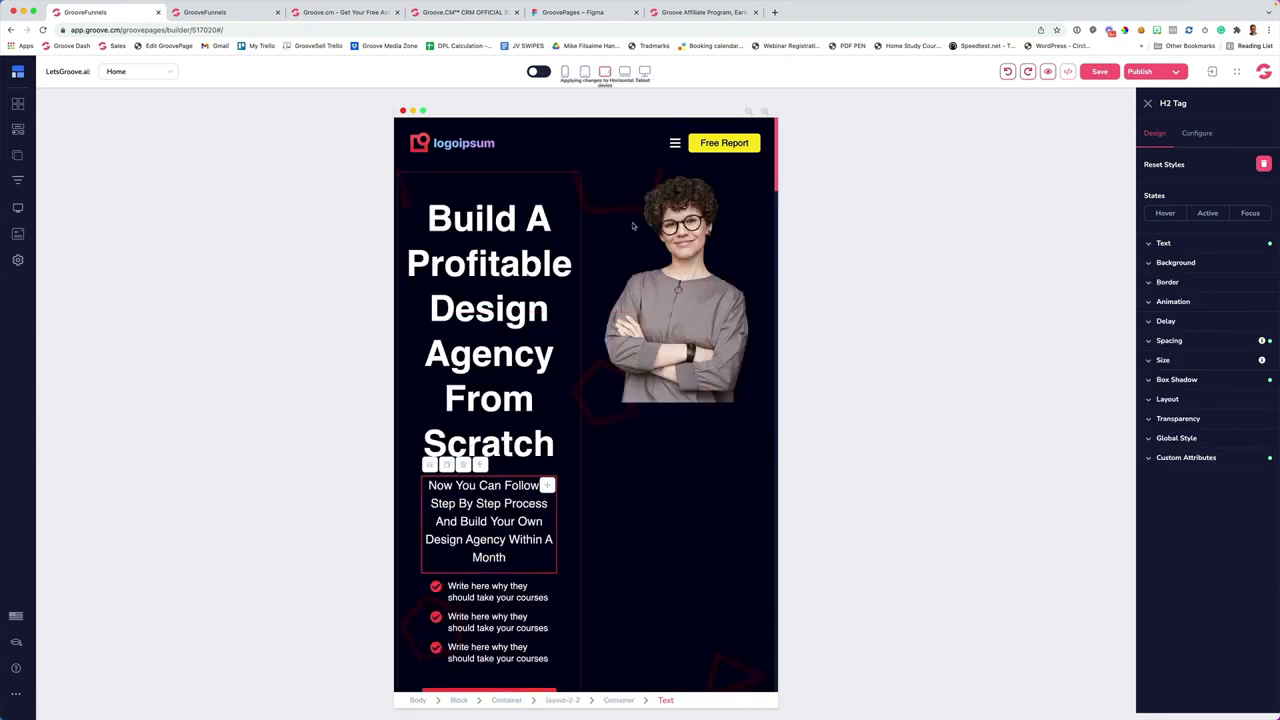
pyautogui.click(505, 203)
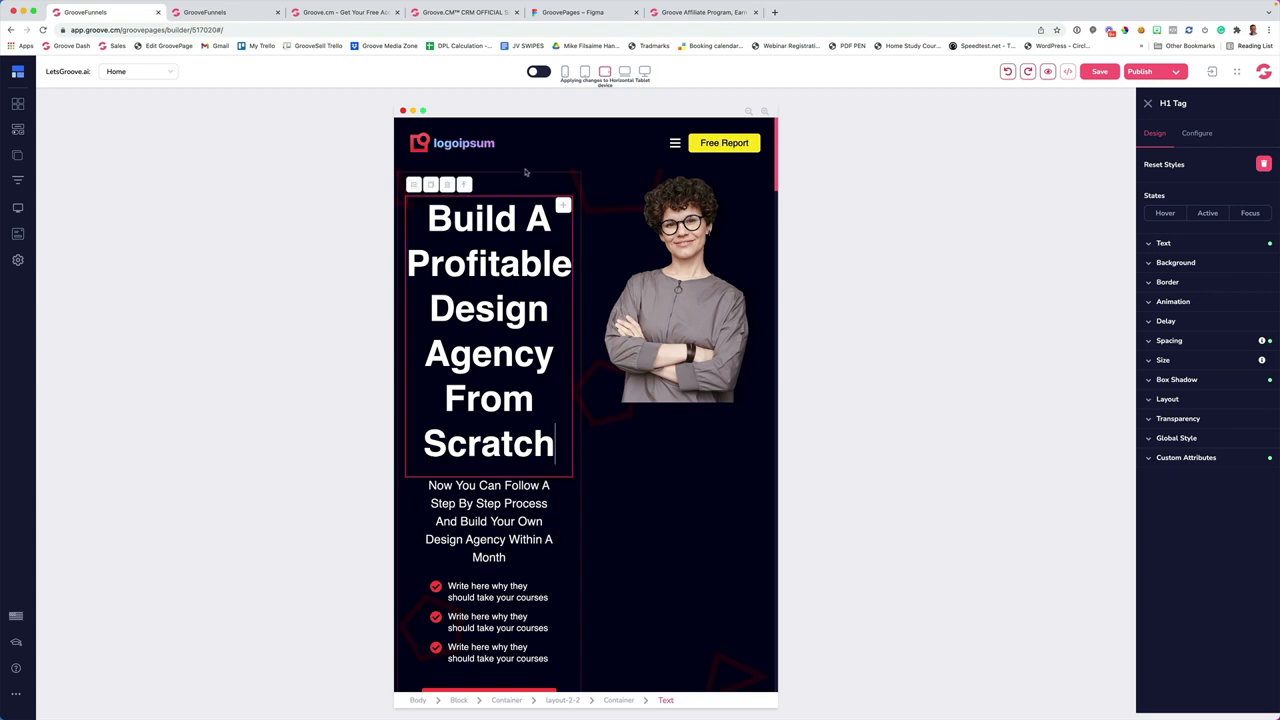
pyautogui.click(583, 75)
pyautogui.click(604, 72)
pyautogui.click(1225, 243)
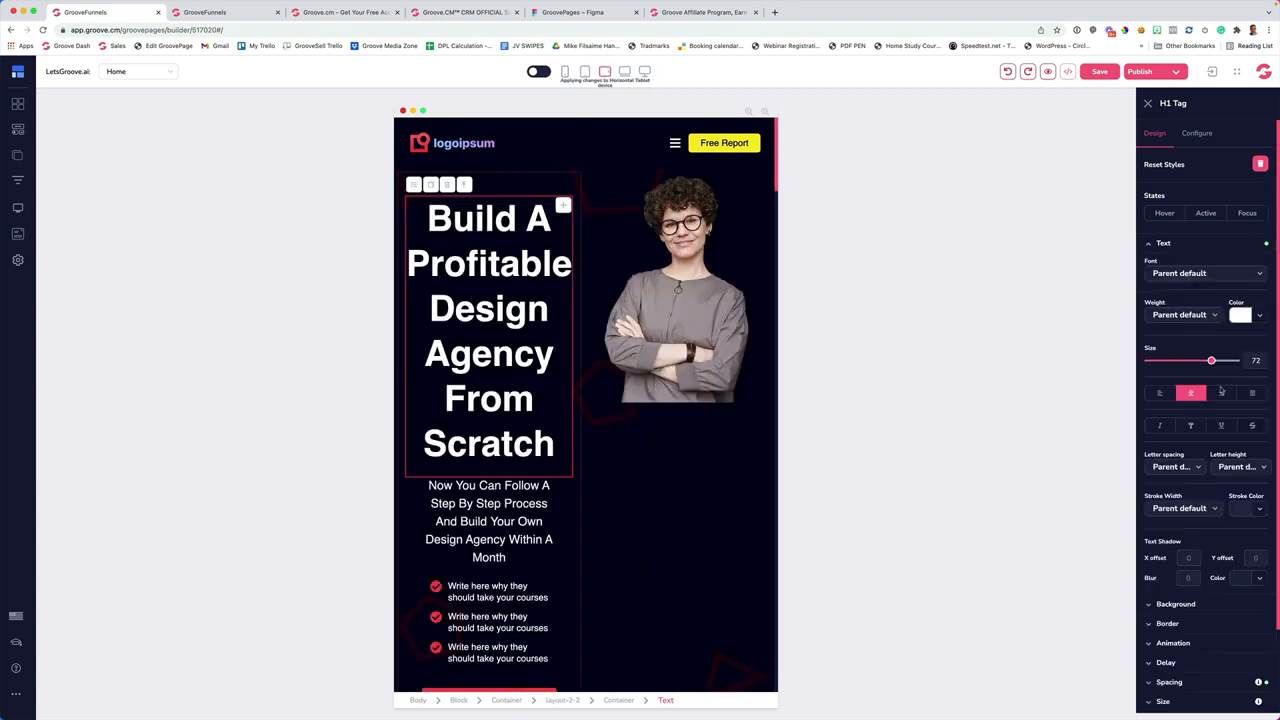
pyautogui.click(1158, 395)
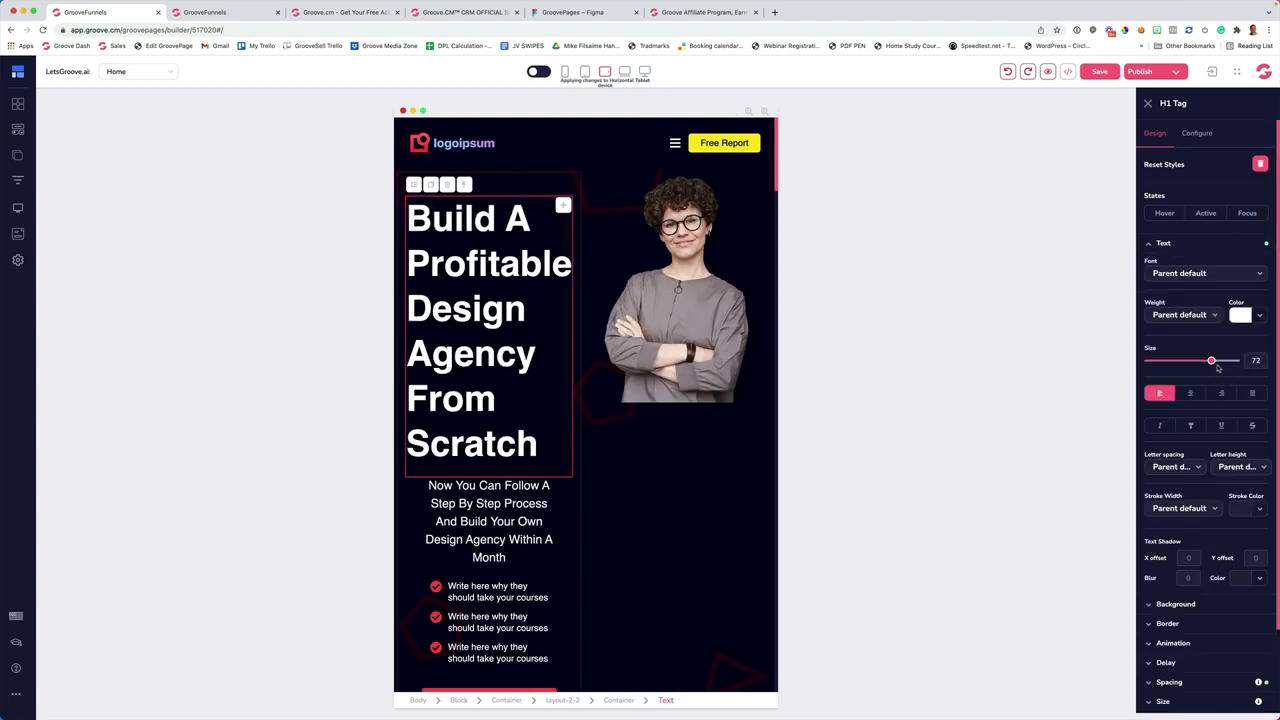
pyautogui.moveTo(1211, 361); pyautogui.dragTo(1174, 362)
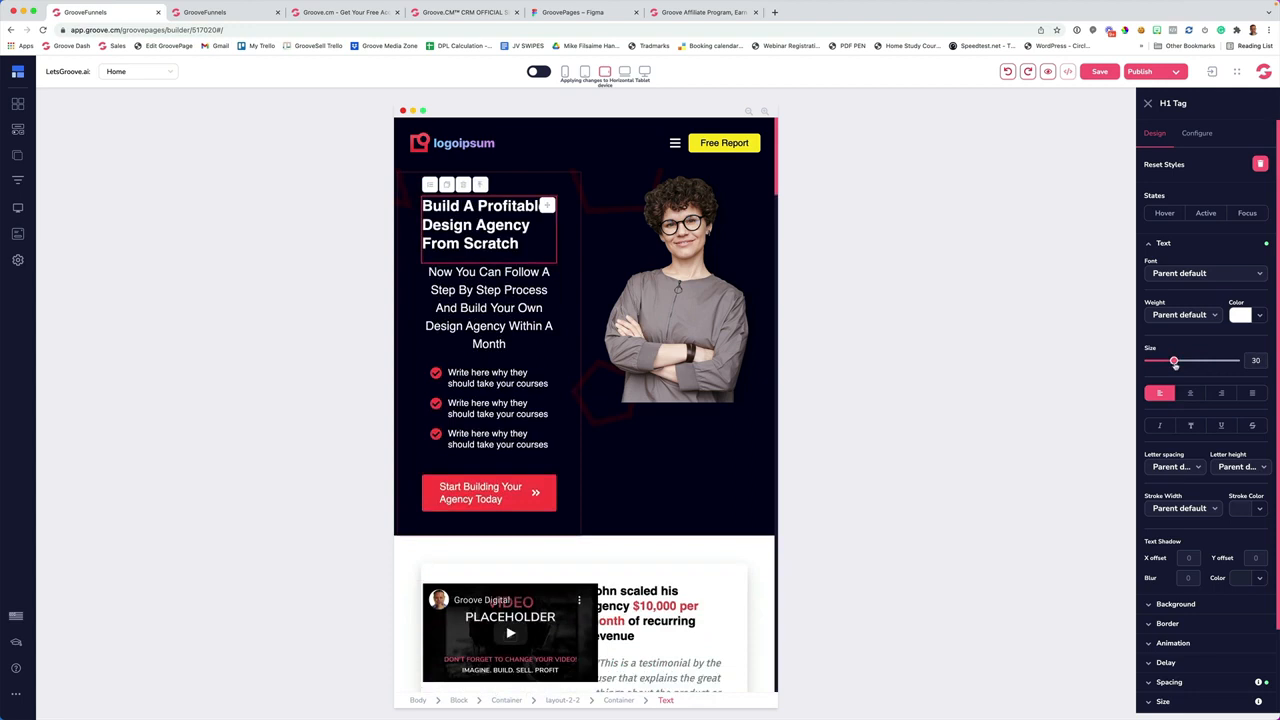
pyautogui.click(1239, 316)
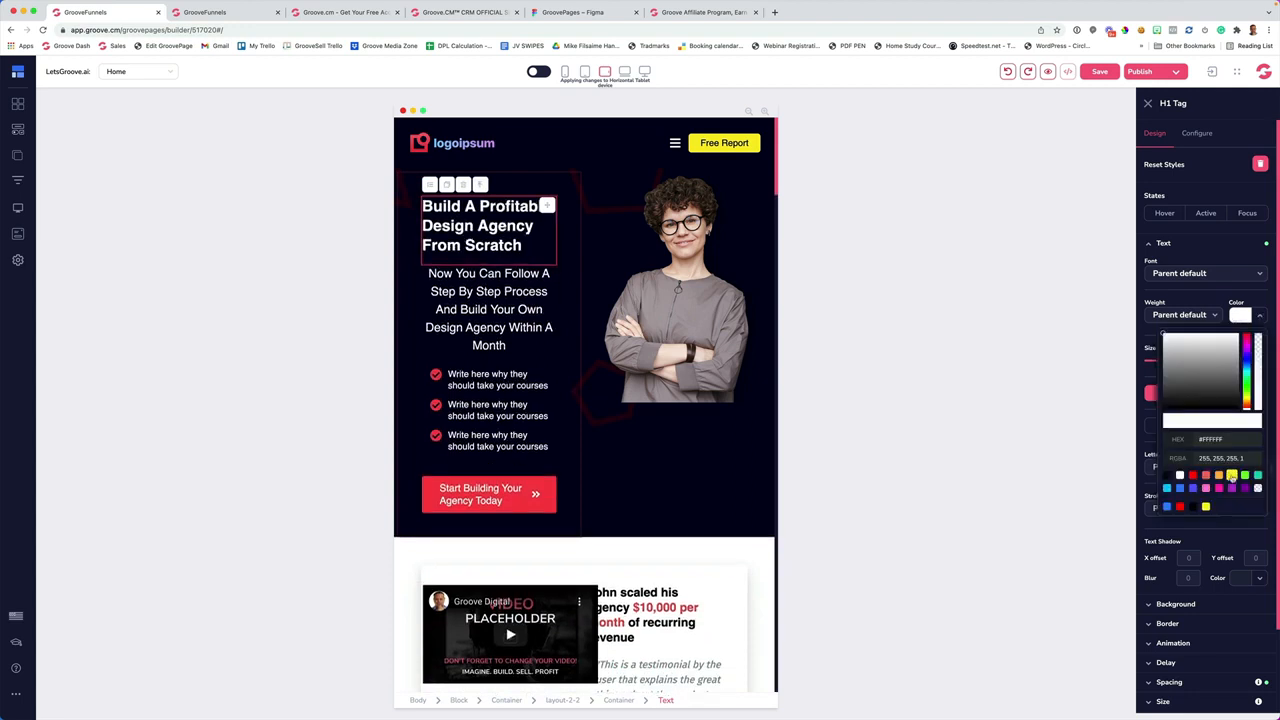
pyautogui.click(1231, 476)
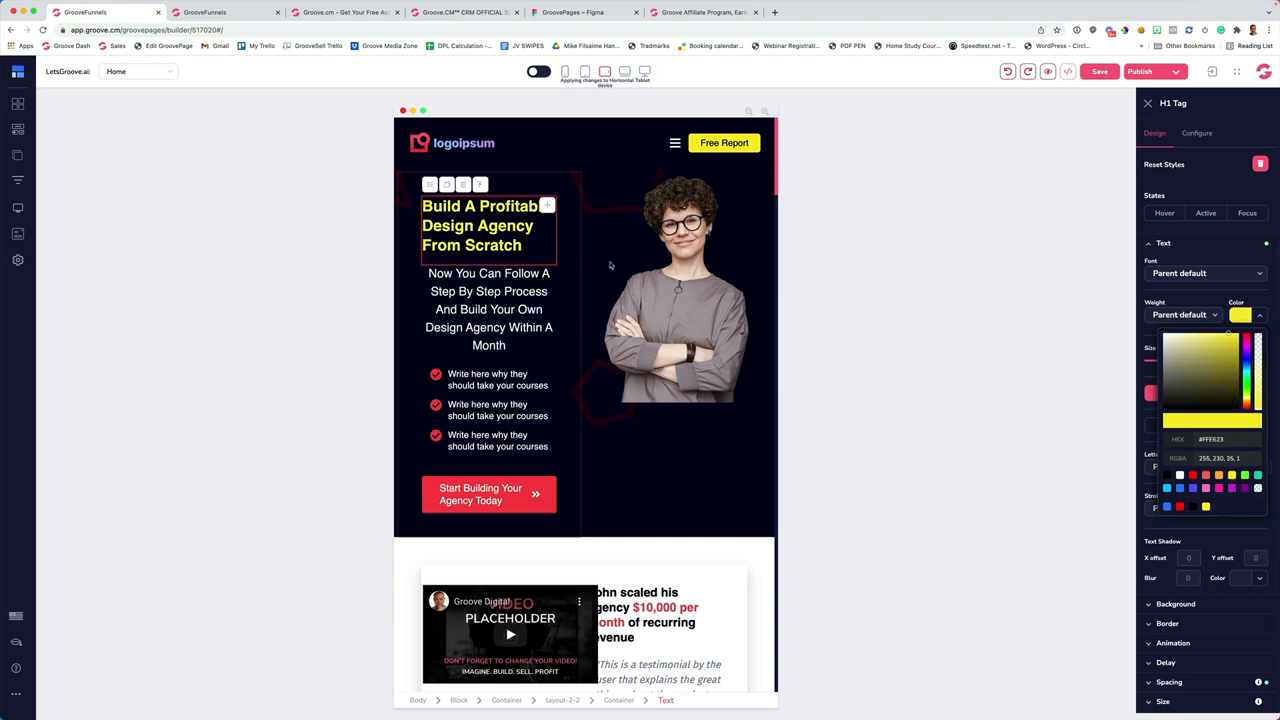
# For the laptop device only, colour the headline teal (#1BC7B1), left-align it and set its size to 36
pyautogui.click(624, 72)
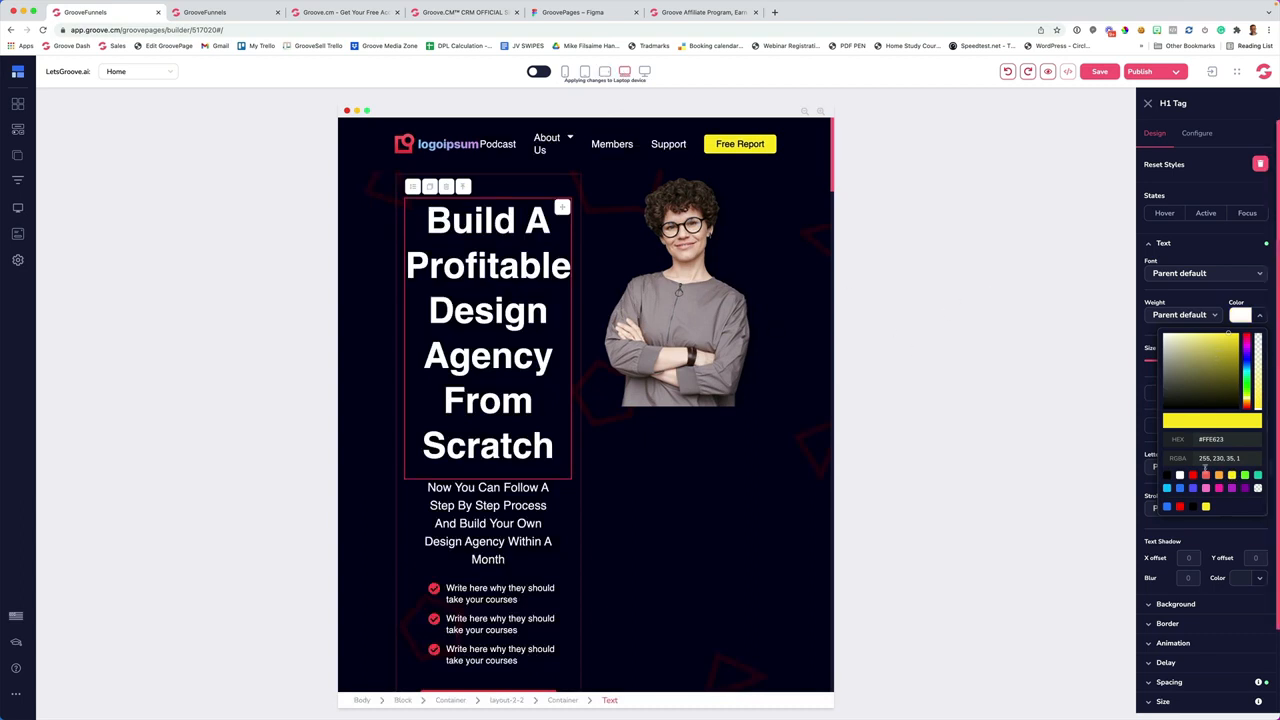
pyautogui.click(476, 294)
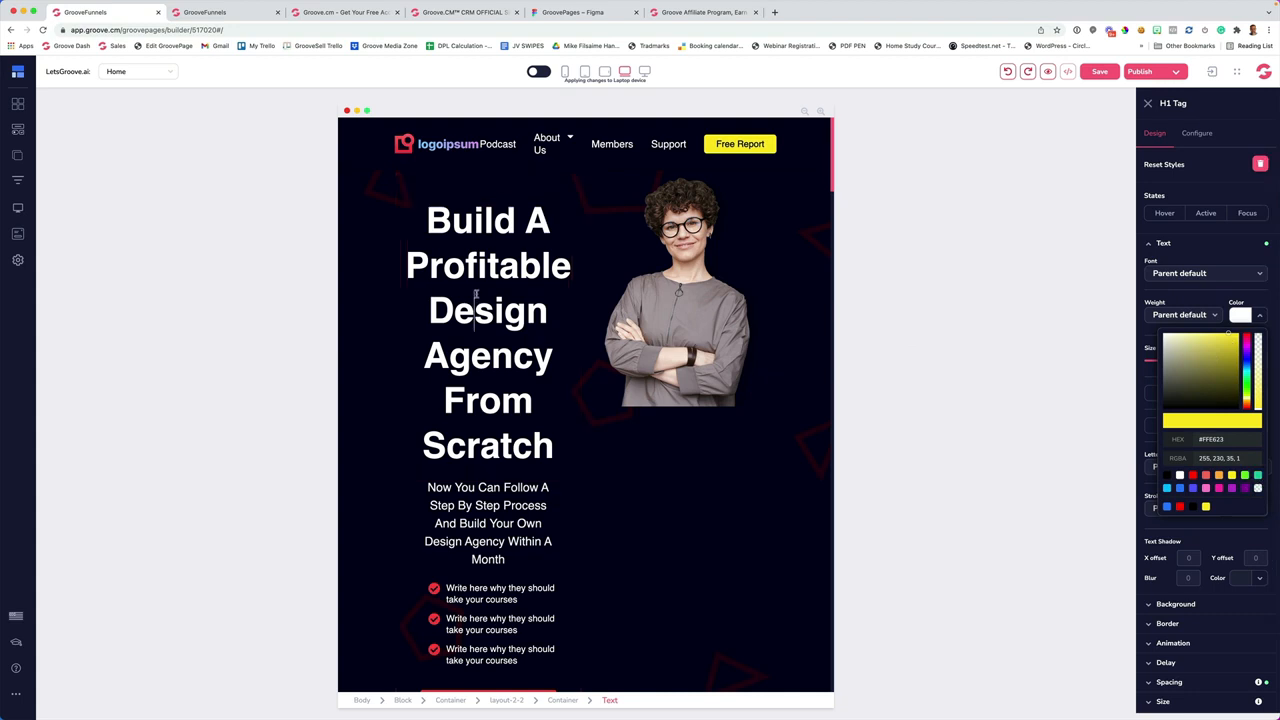
pyautogui.click(616, 217)
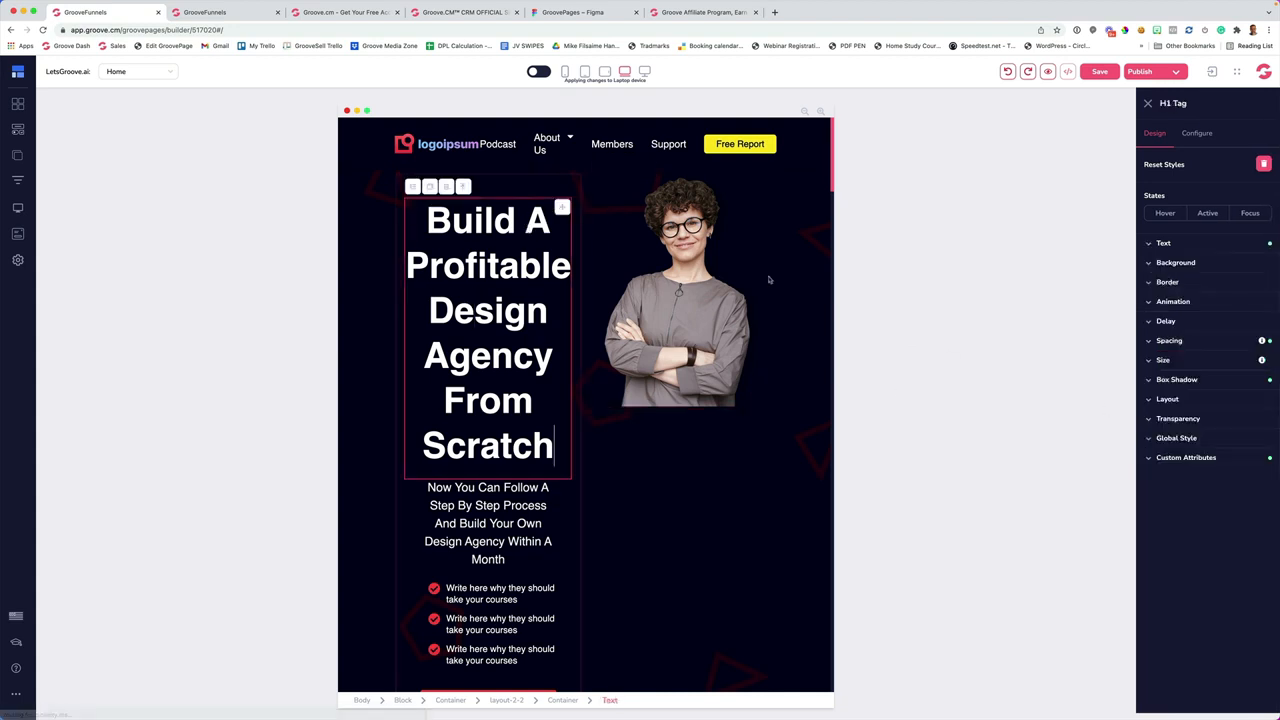
pyautogui.click(1178, 248)
pyautogui.click(1239, 315)
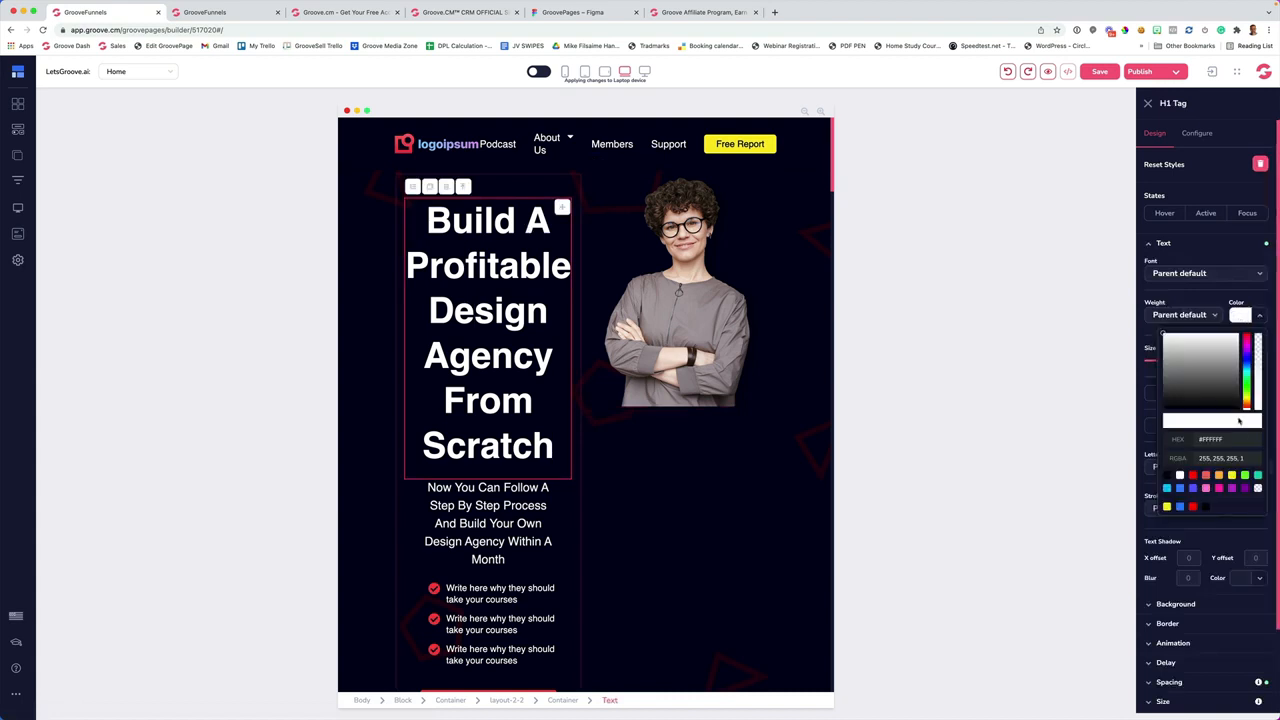
pyautogui.click(1257, 475)
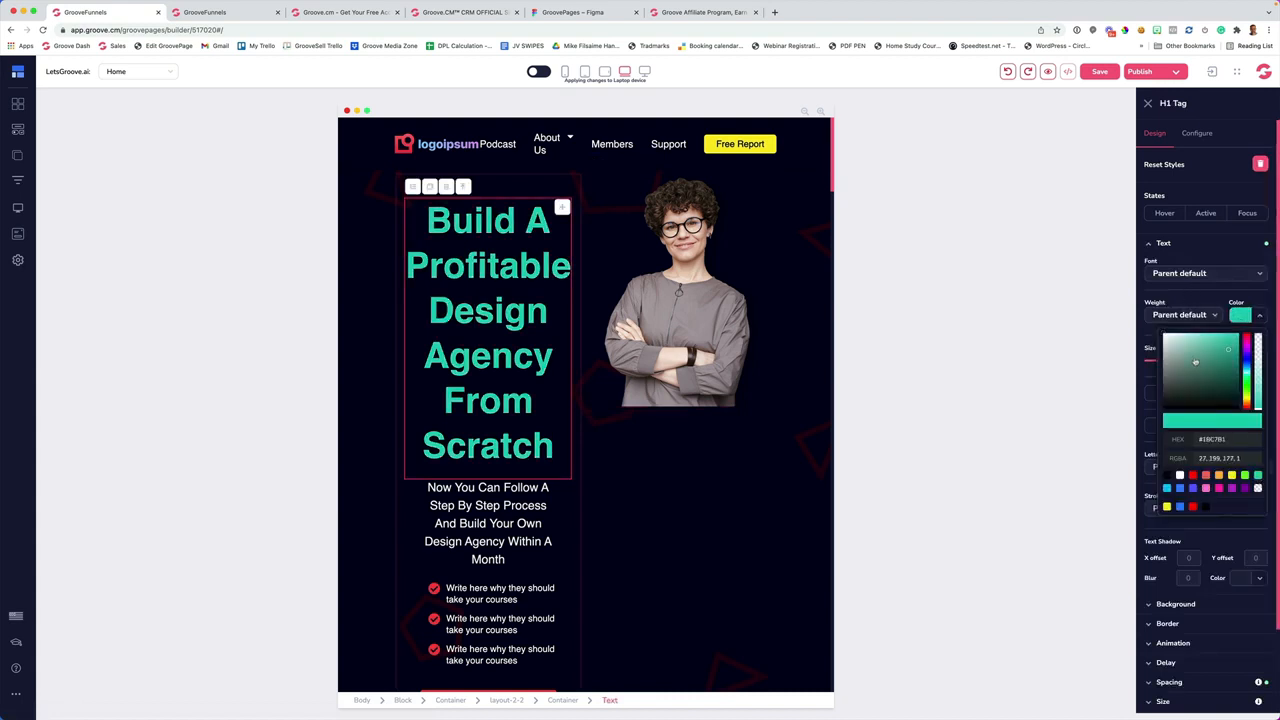
pyautogui.click(1238, 314)
pyautogui.moveTo(1213, 362); pyautogui.dragTo(1186, 362)
pyautogui.click(1159, 393)
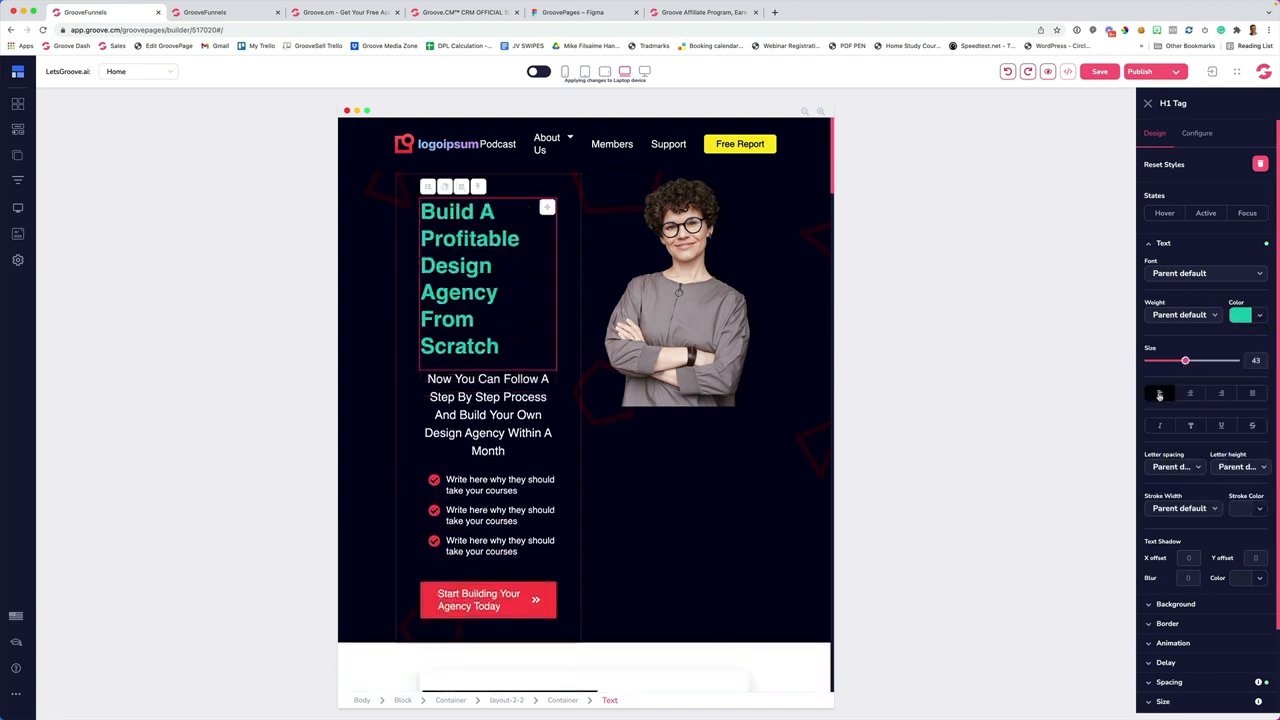
pyautogui.moveTo(1185, 362); pyautogui.dragTo(1180, 362)
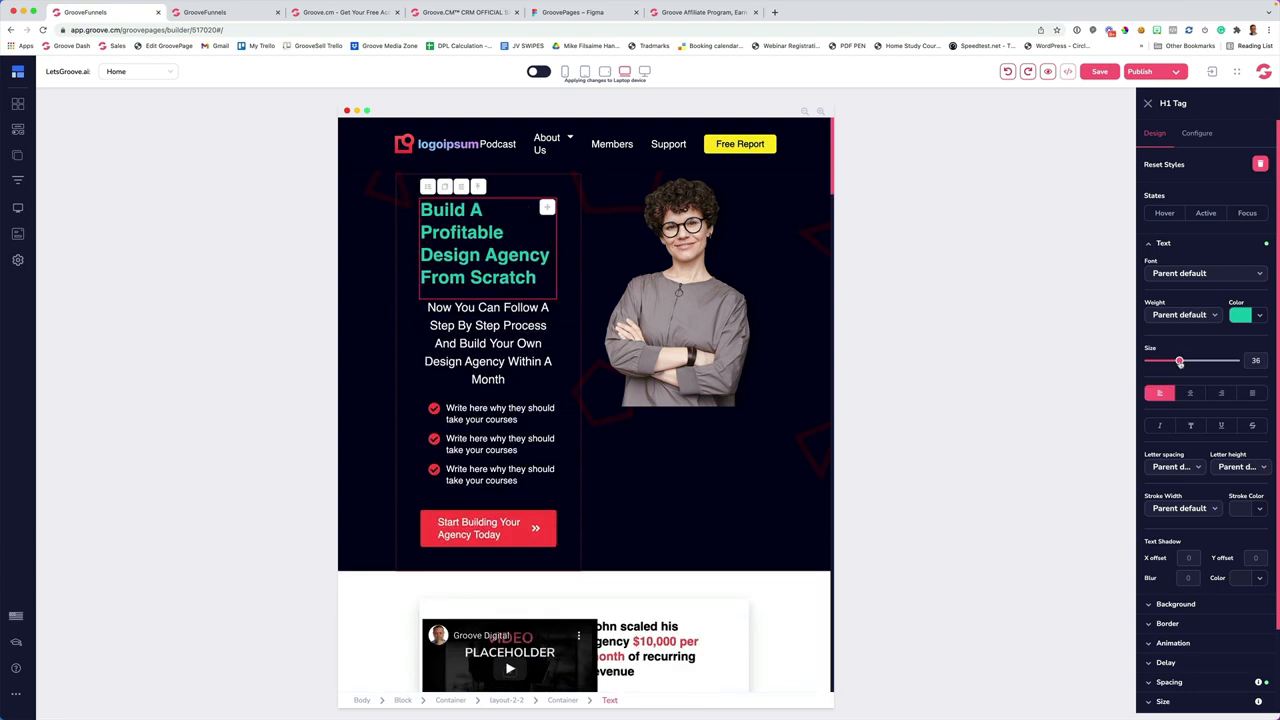
# Switch to the desktop view, turn on applying changes to all devices, and look over the page
pyautogui.click(644, 71)
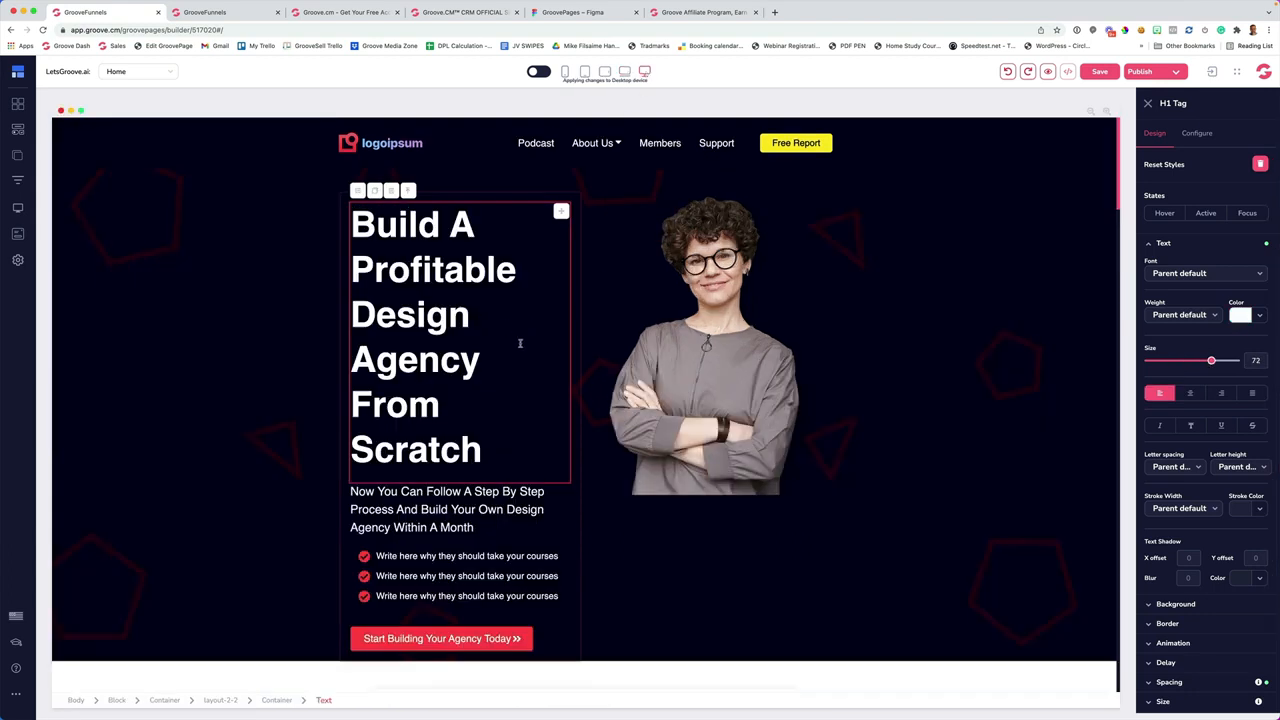
pyautogui.click(540, 71)
pyautogui.scroll(-5, 509, 349)
pyautogui.scroll(1, 489, 395)
pyautogui.scroll(4, 489, 395)
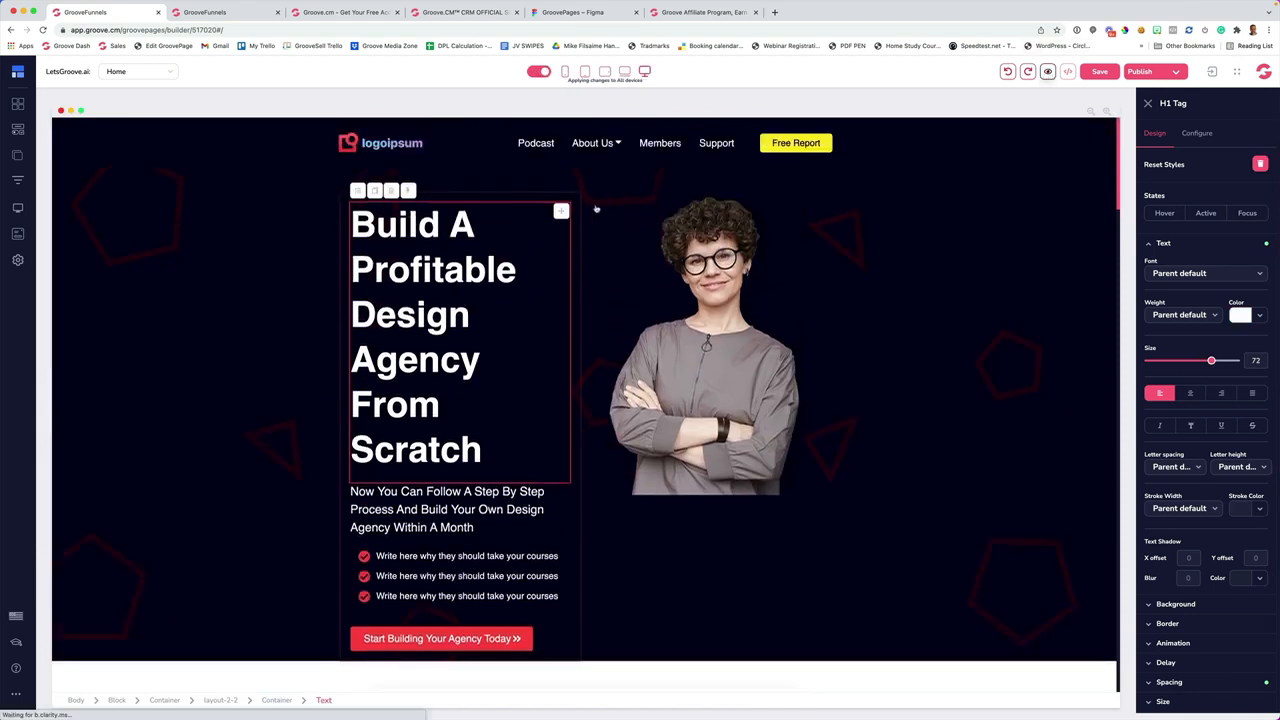
# Preview the Home page in a separate browser window and narrow it progressively to check the headline's styling at laptop, tablet and mobile widths
pyautogui.click(1047, 72)
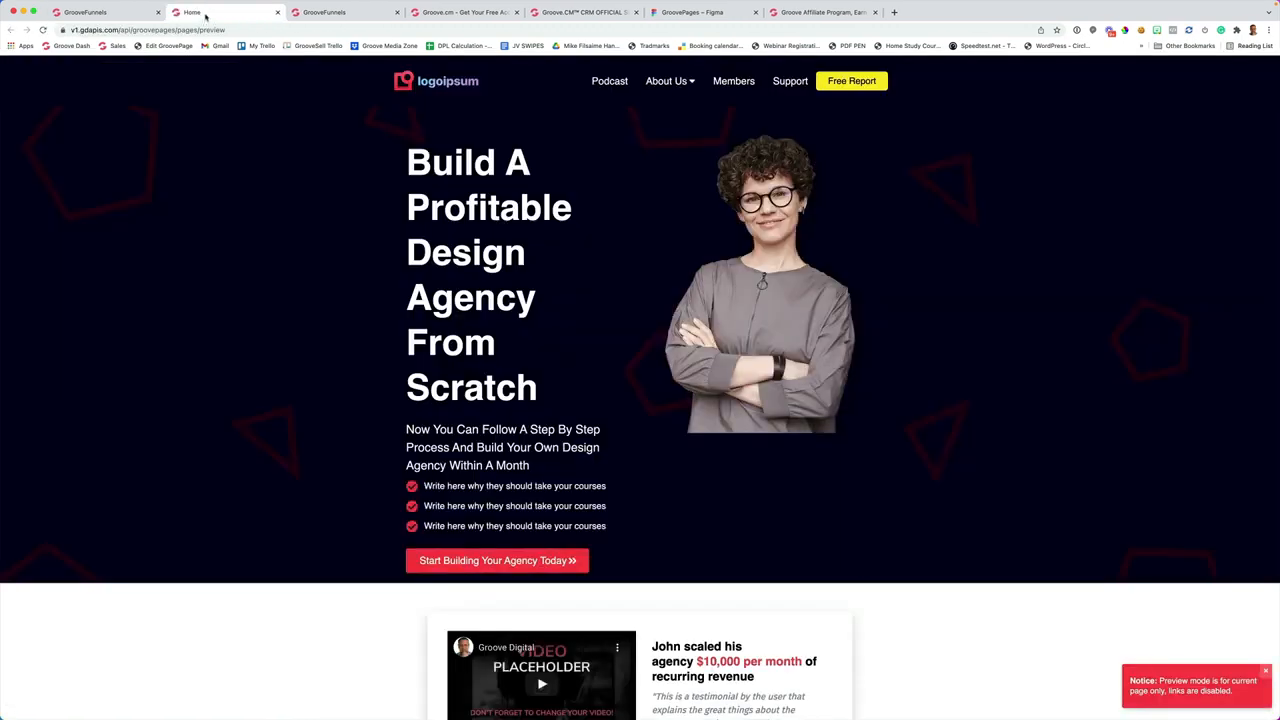
pyautogui.moveTo(205, 14); pyautogui.dragTo(225, 45)
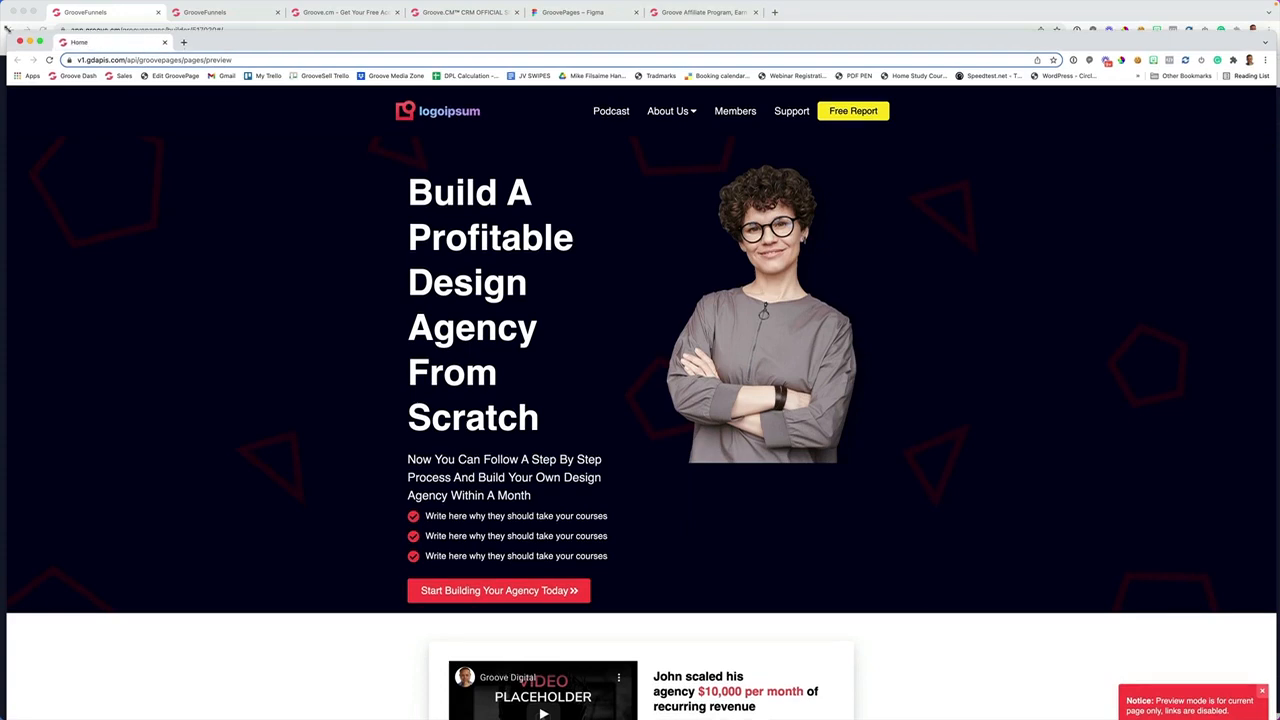
pyautogui.moveTo(10, 31); pyautogui.dragTo(652, 330)
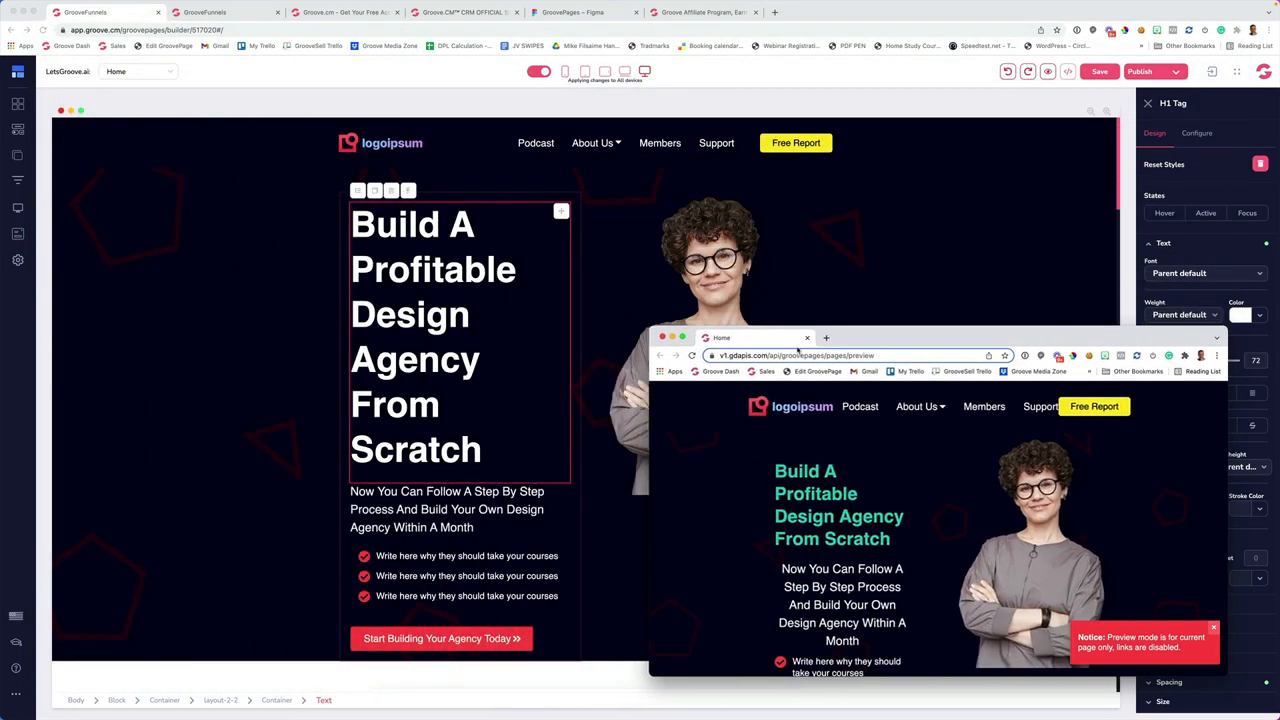
pyautogui.moveTo(867, 340); pyautogui.dragTo(381, 93)
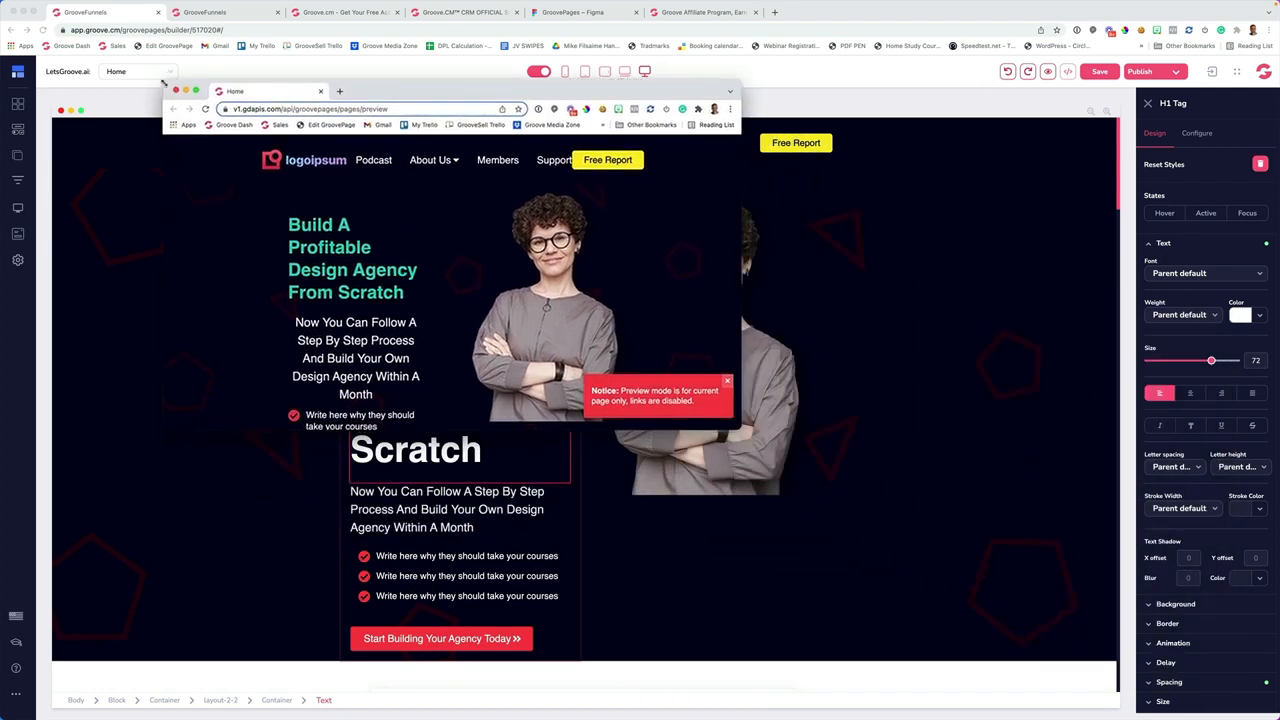
pyautogui.moveTo(165, 84); pyautogui.dragTo(366, 101)
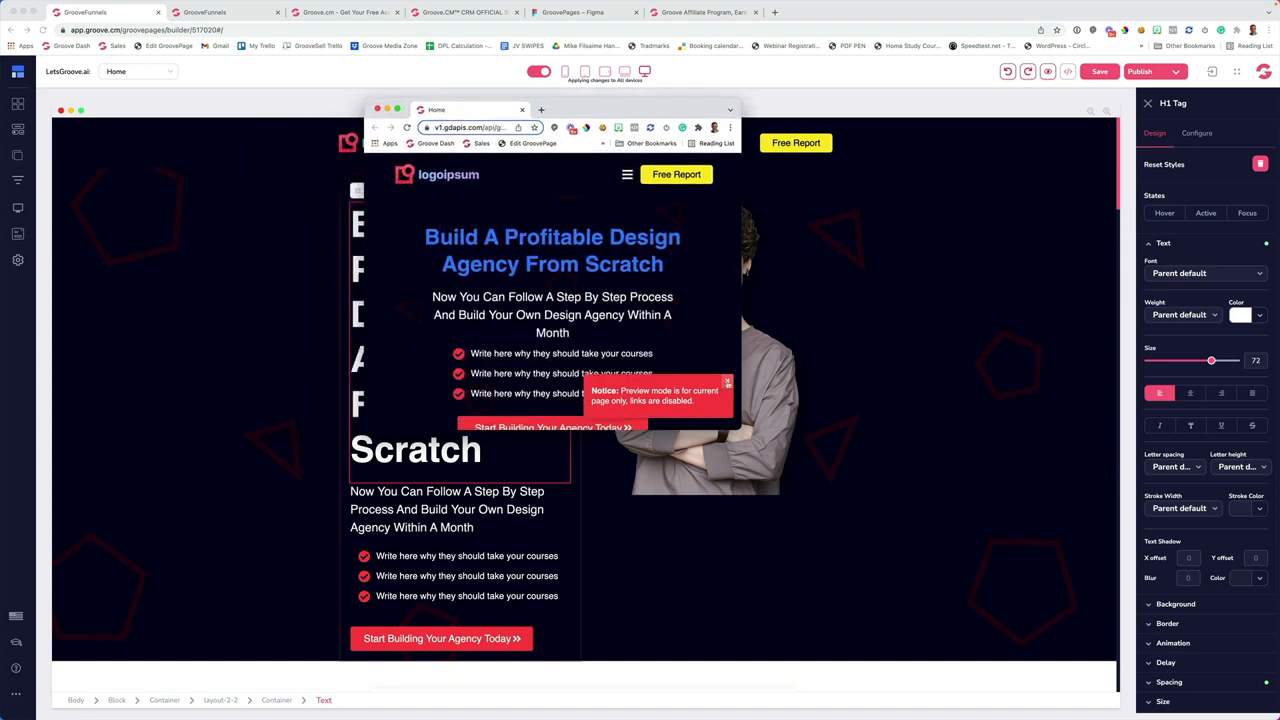
pyautogui.click(726, 382)
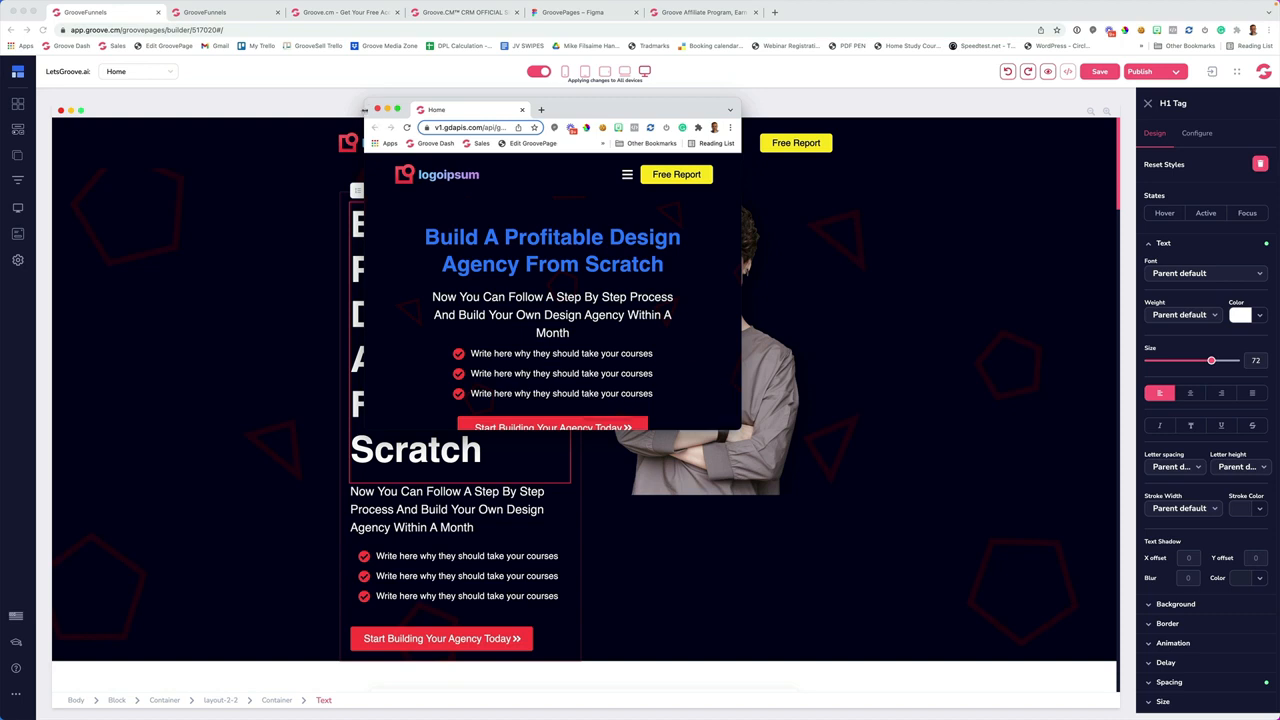
pyautogui.moveTo(366, 108); pyautogui.dragTo(440, 121)
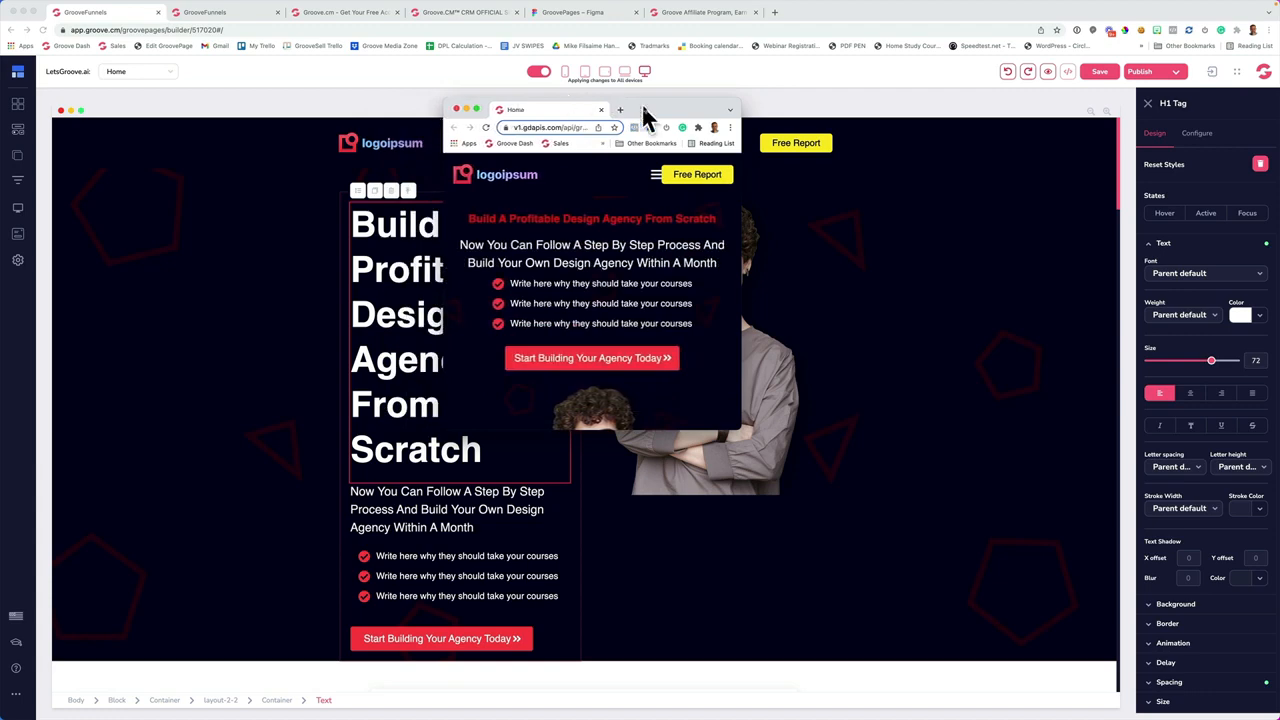
pyautogui.moveTo(637, 109); pyautogui.dragTo(646, 115)
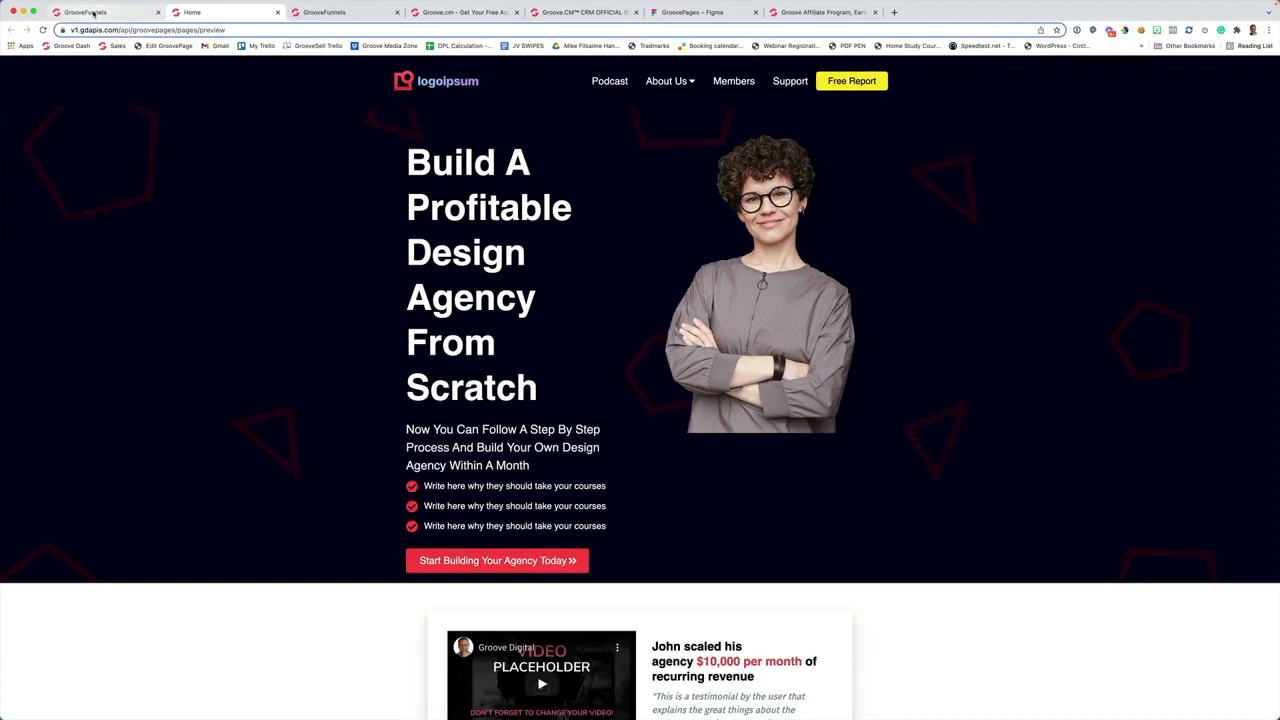
# Return to the page builder and review the headline in the mobile and vertical tablet views
pyautogui.click(92, 13)
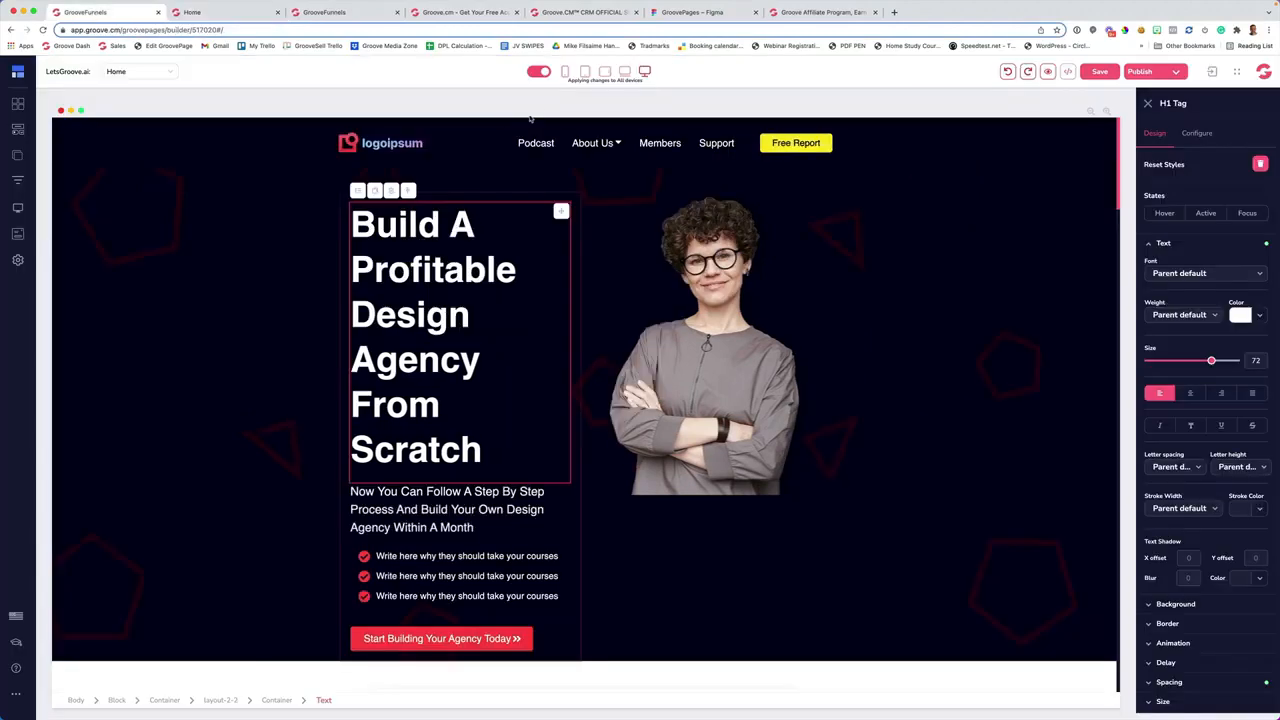
pyautogui.click(564, 72)
pyautogui.click(585, 72)
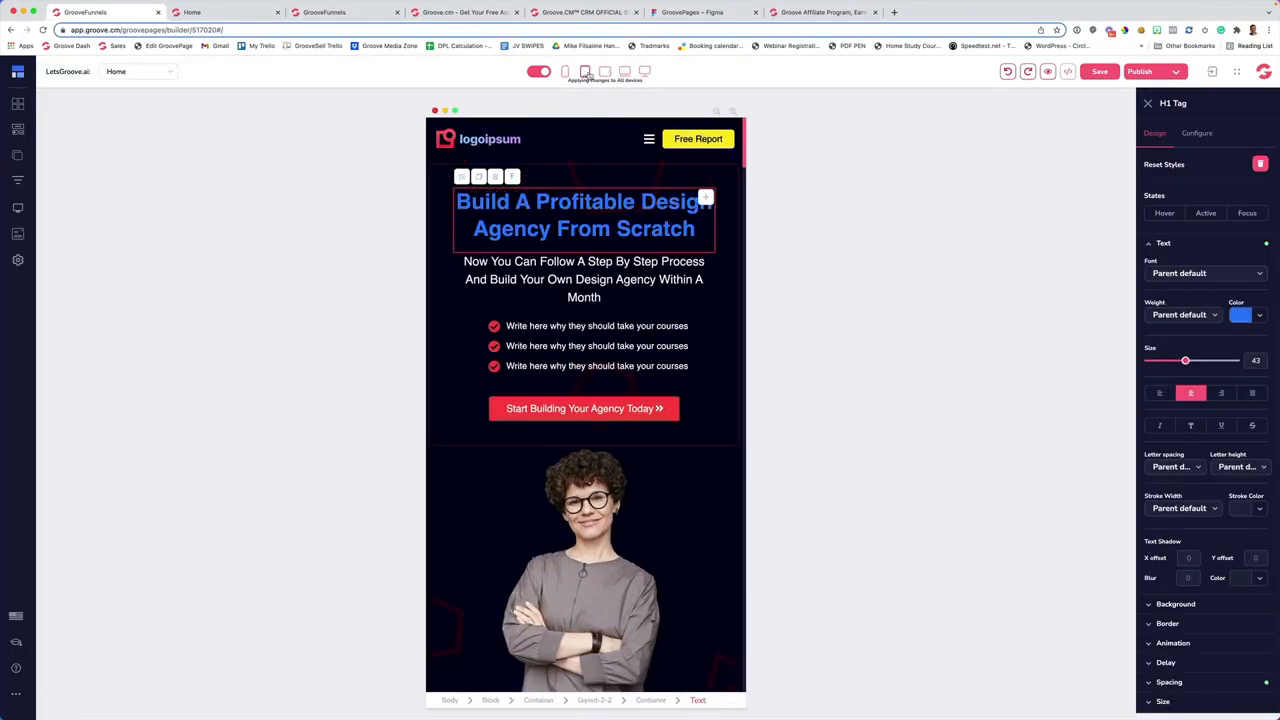
# Preview the Home page at the larger tablet size and at the largest desktop size
pyautogui.click(604, 72)
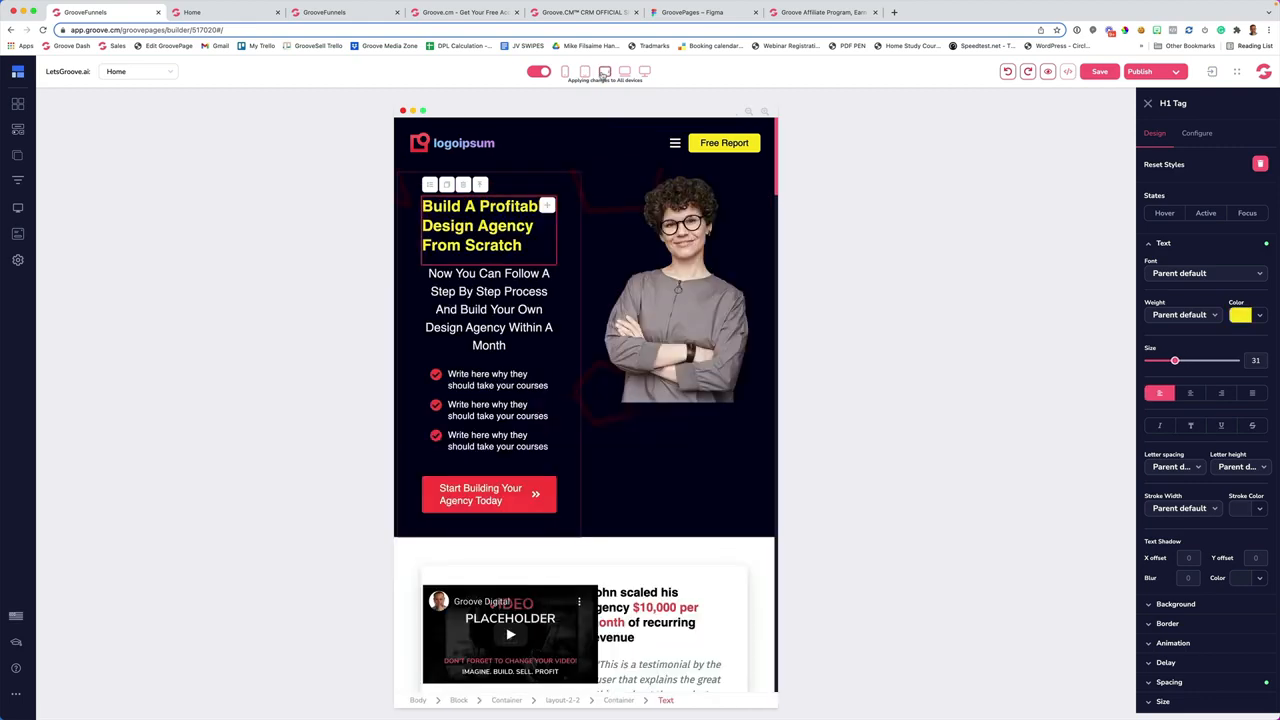
pyautogui.click(644, 72)
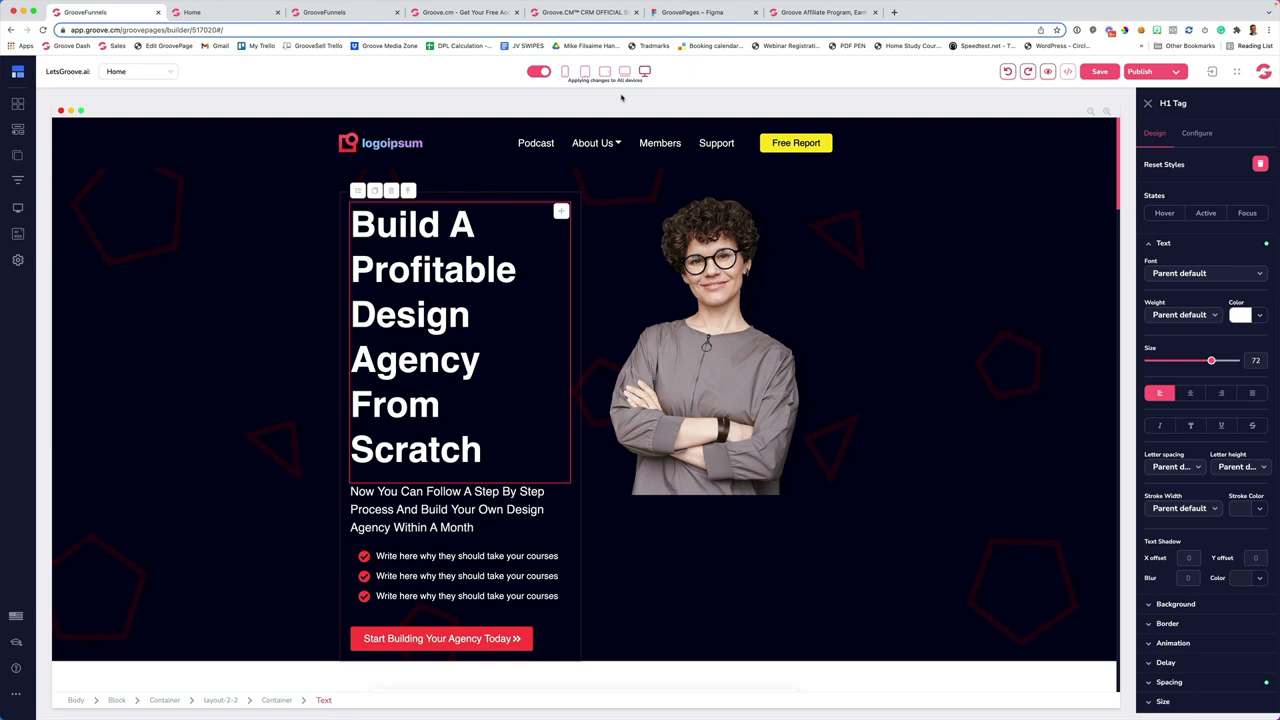
# Close the Home and Groove Affiliate Program browser tabs and return to the page builder
pyautogui.click(278, 13)
pyautogui.click(744, 14)
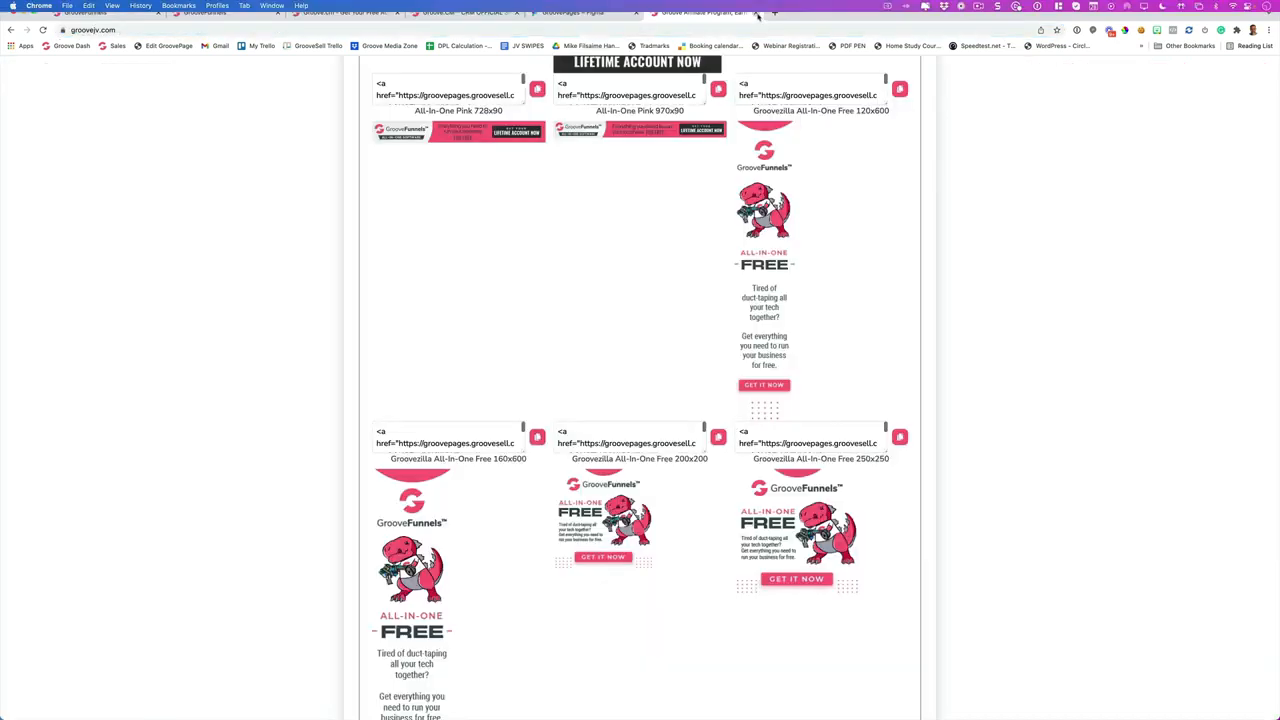
pyautogui.click(755, 13)
pyautogui.click(90, 12)
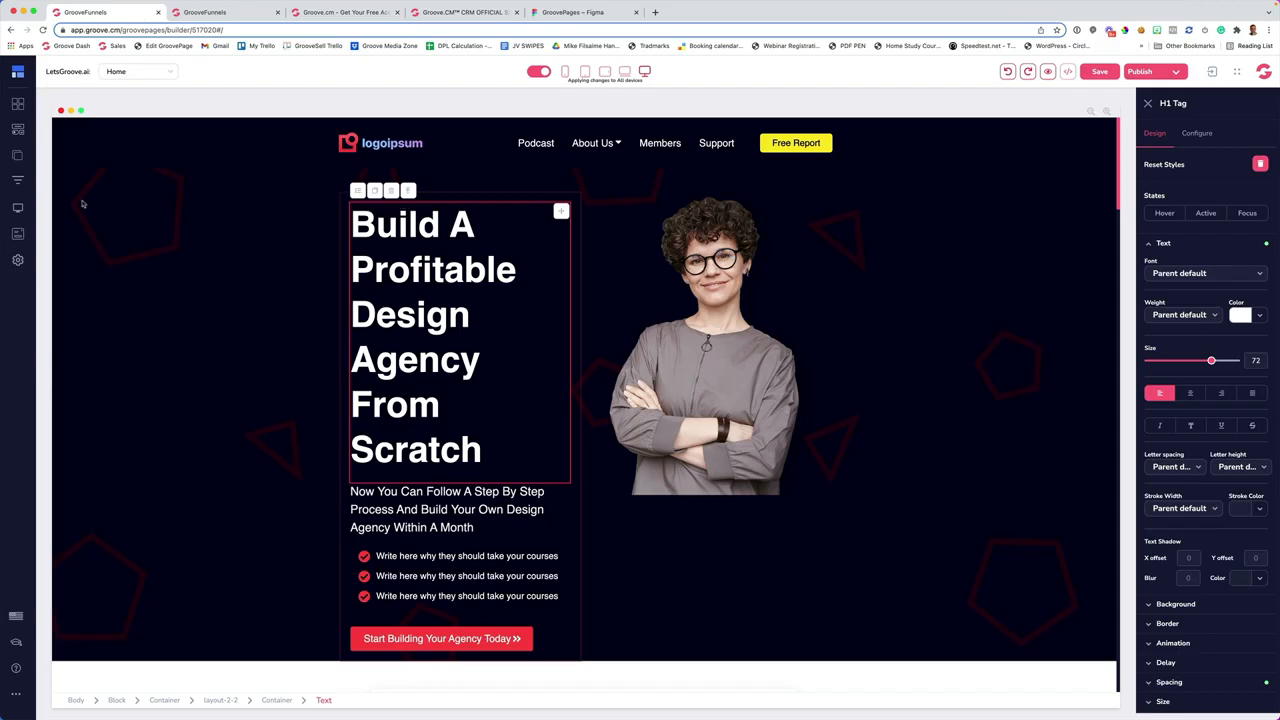
# View the About Us page, open the Contact page for editing and look over its content
pyautogui.click(18, 157)
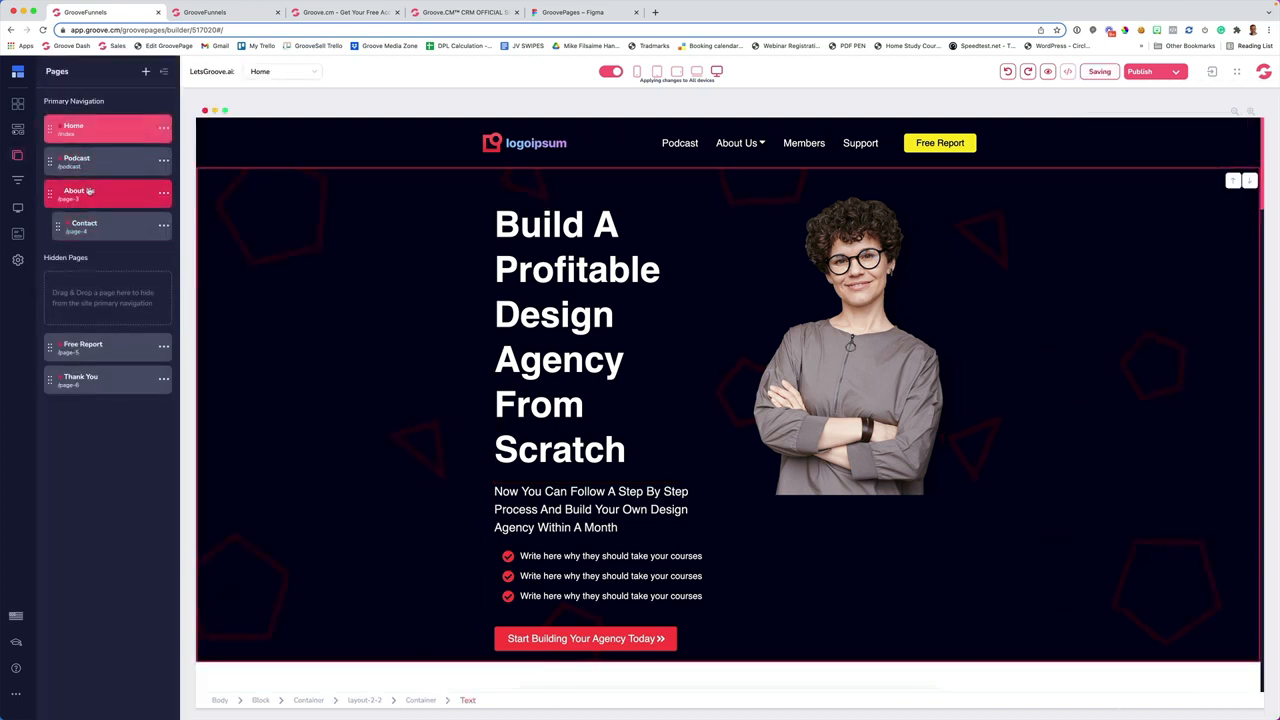
pyautogui.click(89, 190)
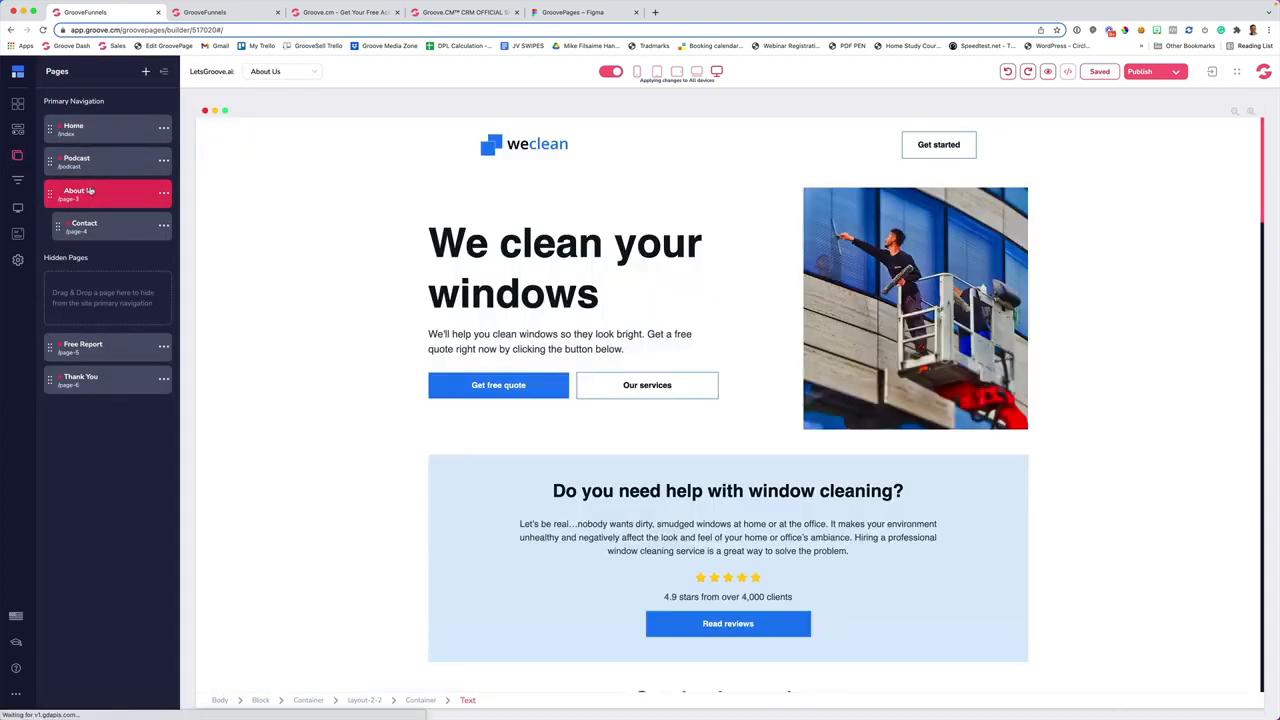
pyautogui.click(76, 226)
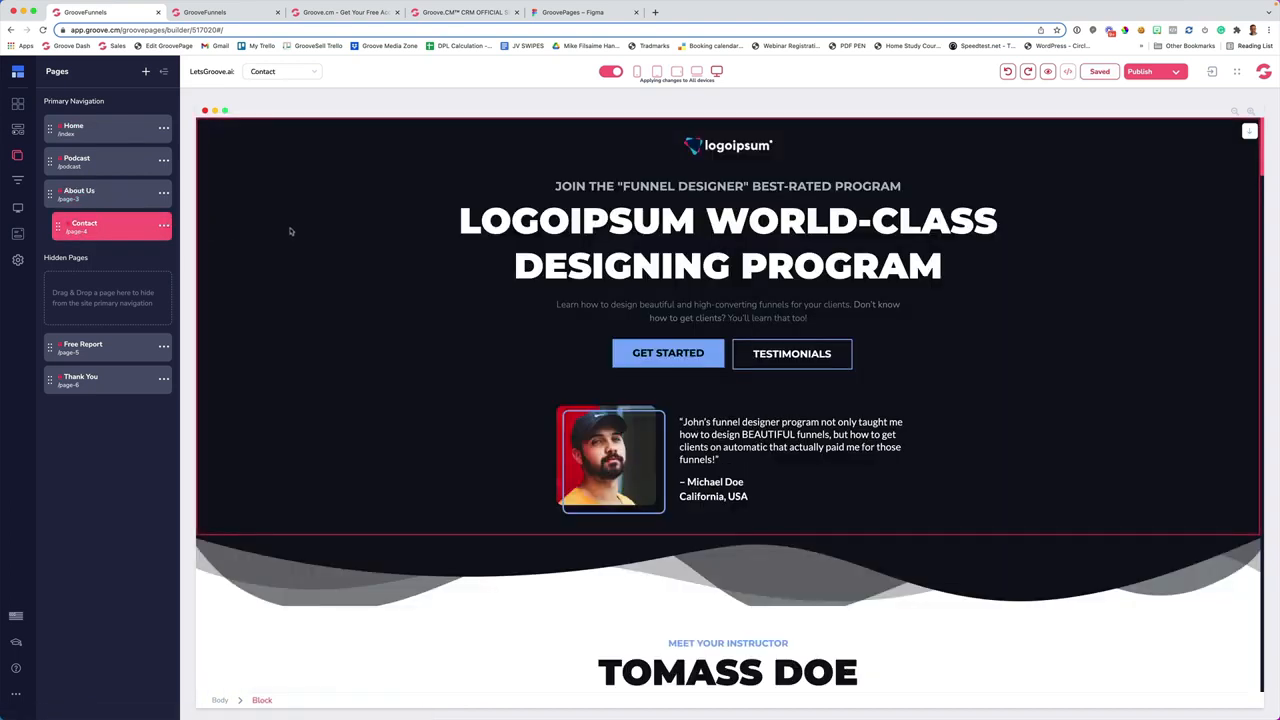
pyautogui.scroll(-2, 294, 232)
pyautogui.scroll(2, 297, 233)
# Open the background settings of the Contact page's hero block and check its pattern options
pyautogui.click(287, 219)
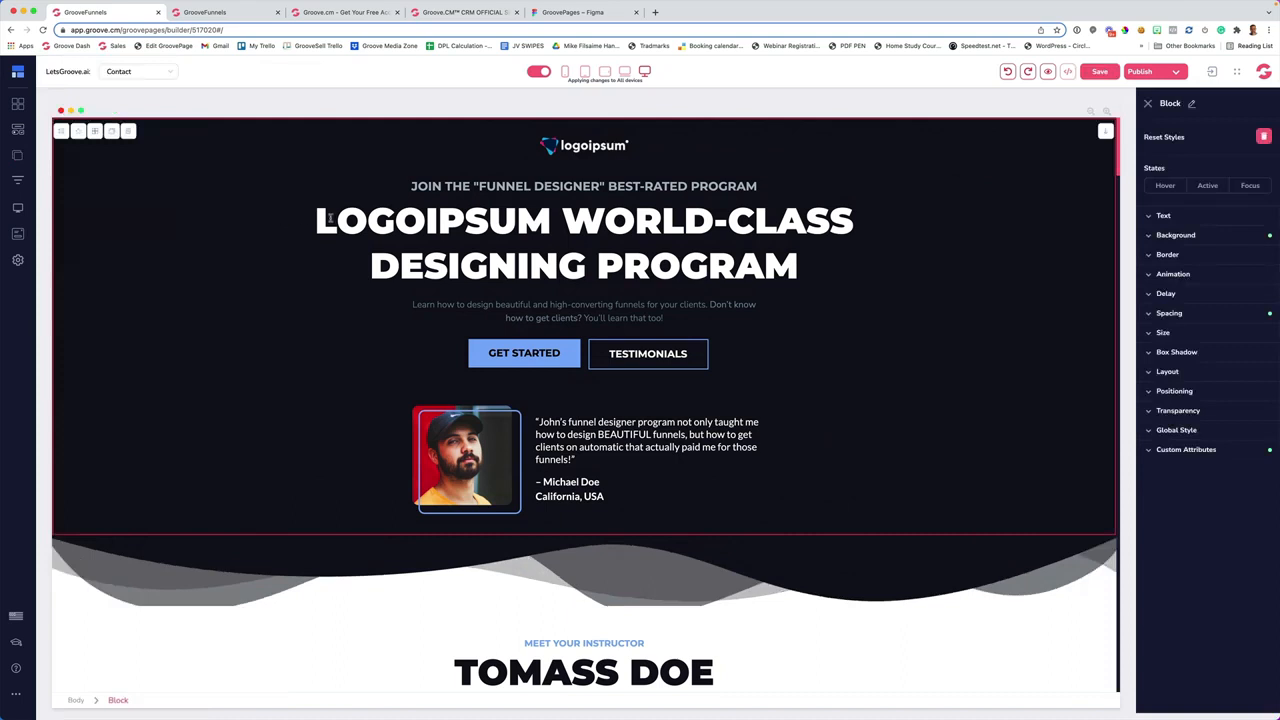
pyautogui.click(1162, 237)
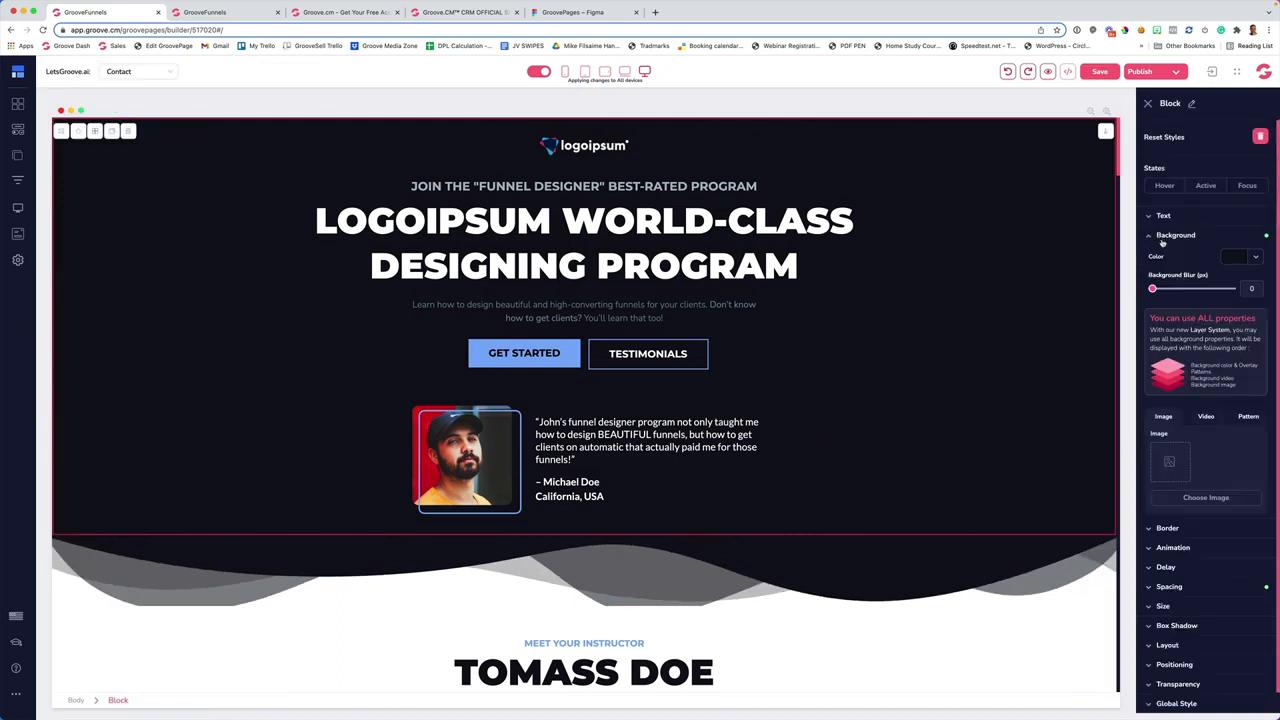
pyautogui.click(1249, 418)
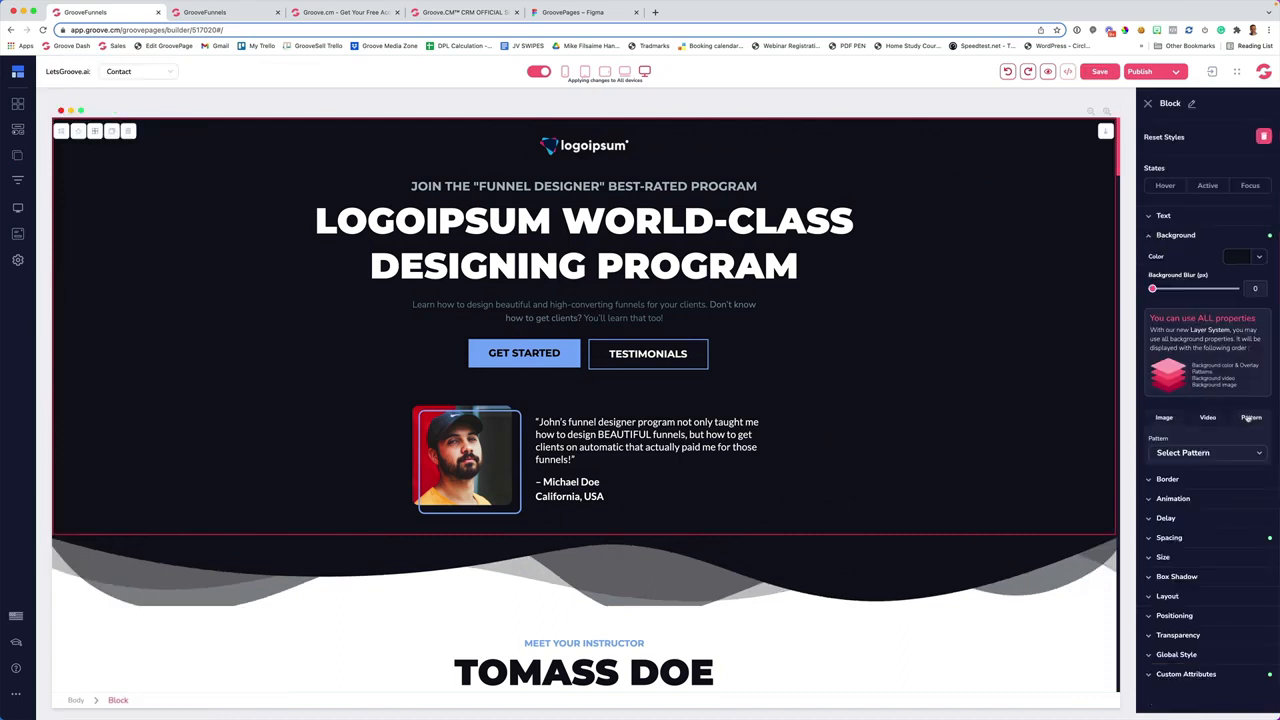
pyautogui.click(1189, 458)
pyautogui.click(1188, 463)
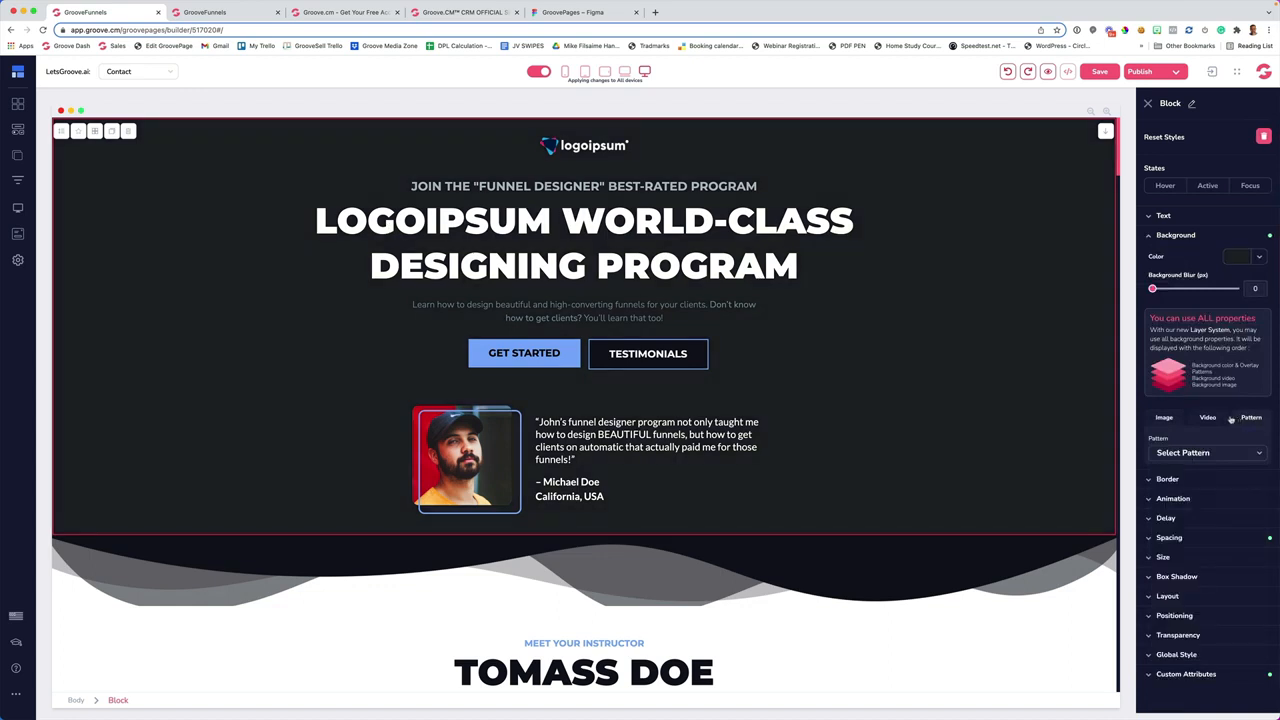
# Search the free stock photos for "car" and use the glowing red tail light photo as the hero block's background image
pyautogui.click(1170, 418)
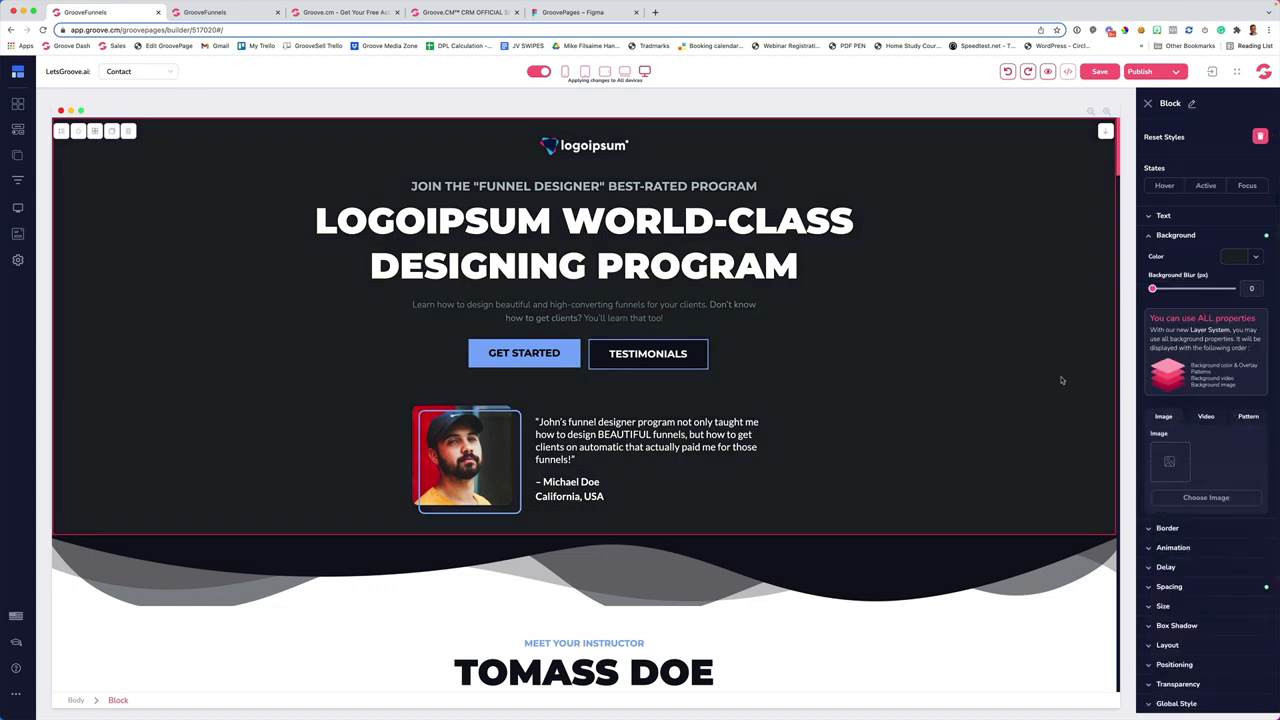
pyautogui.click(1181, 500)
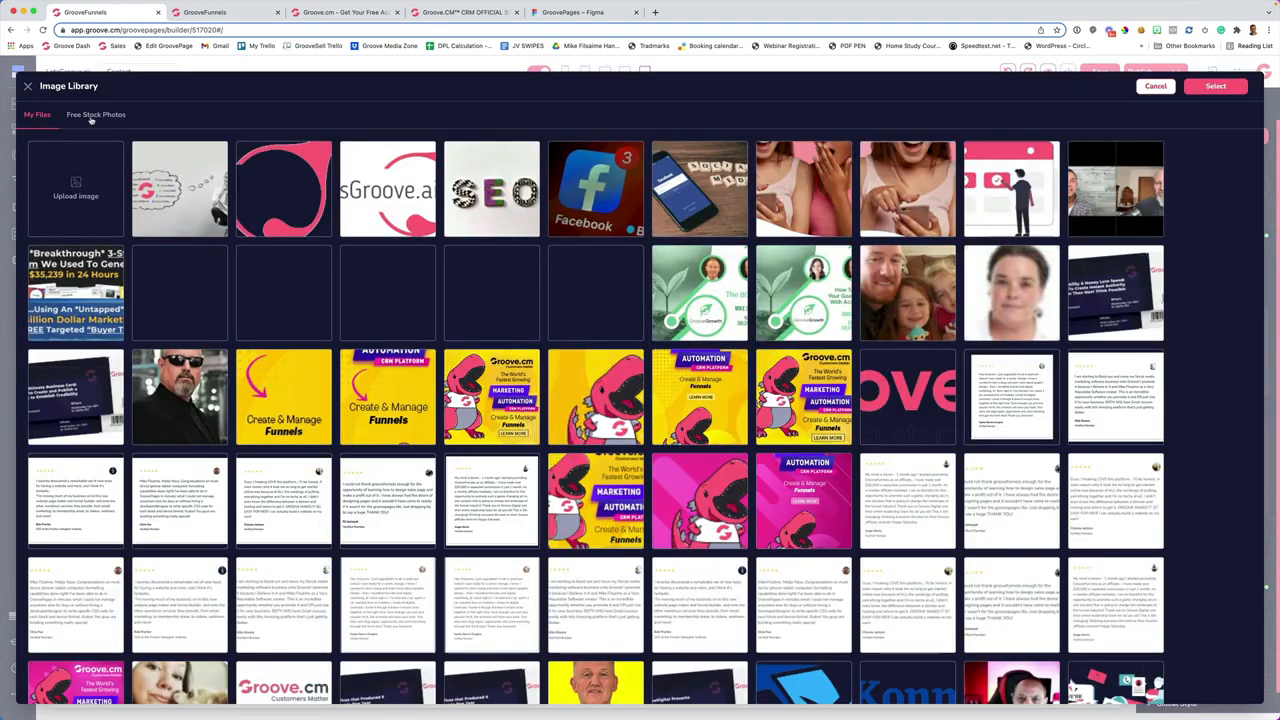
pyautogui.click(118, 115)
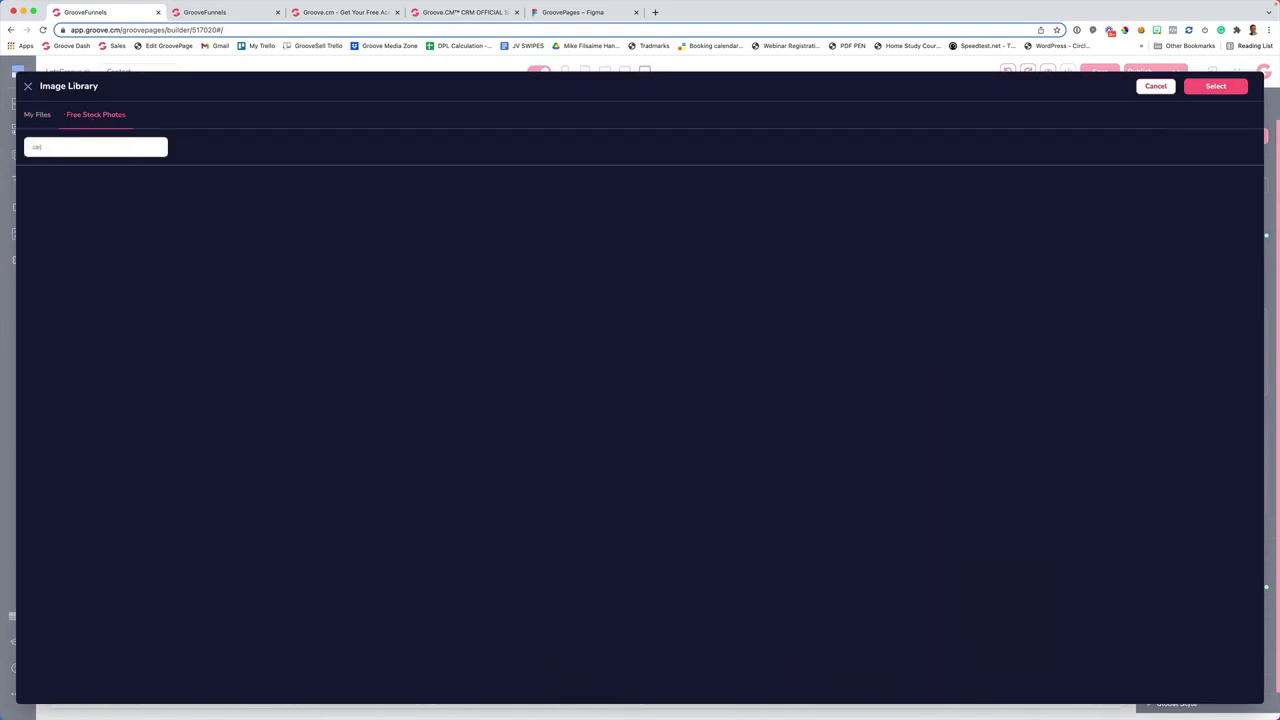
pyautogui.press('Return')
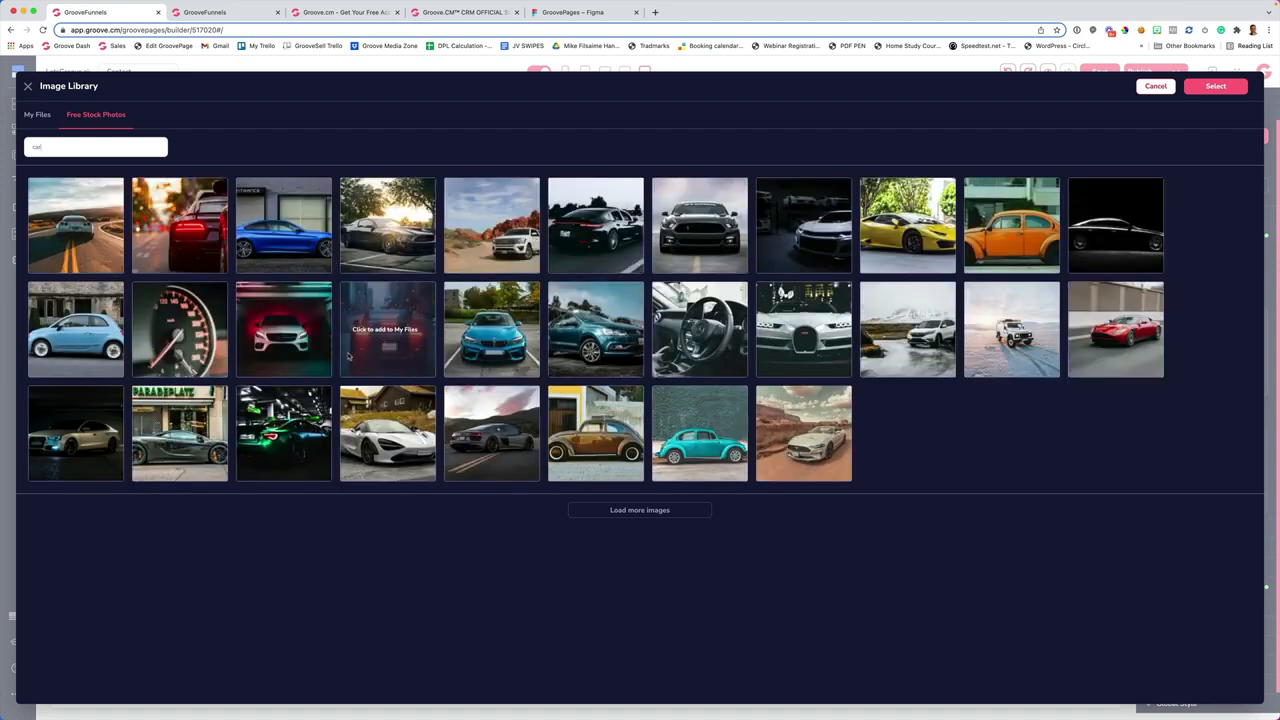
pyautogui.click(204, 241)
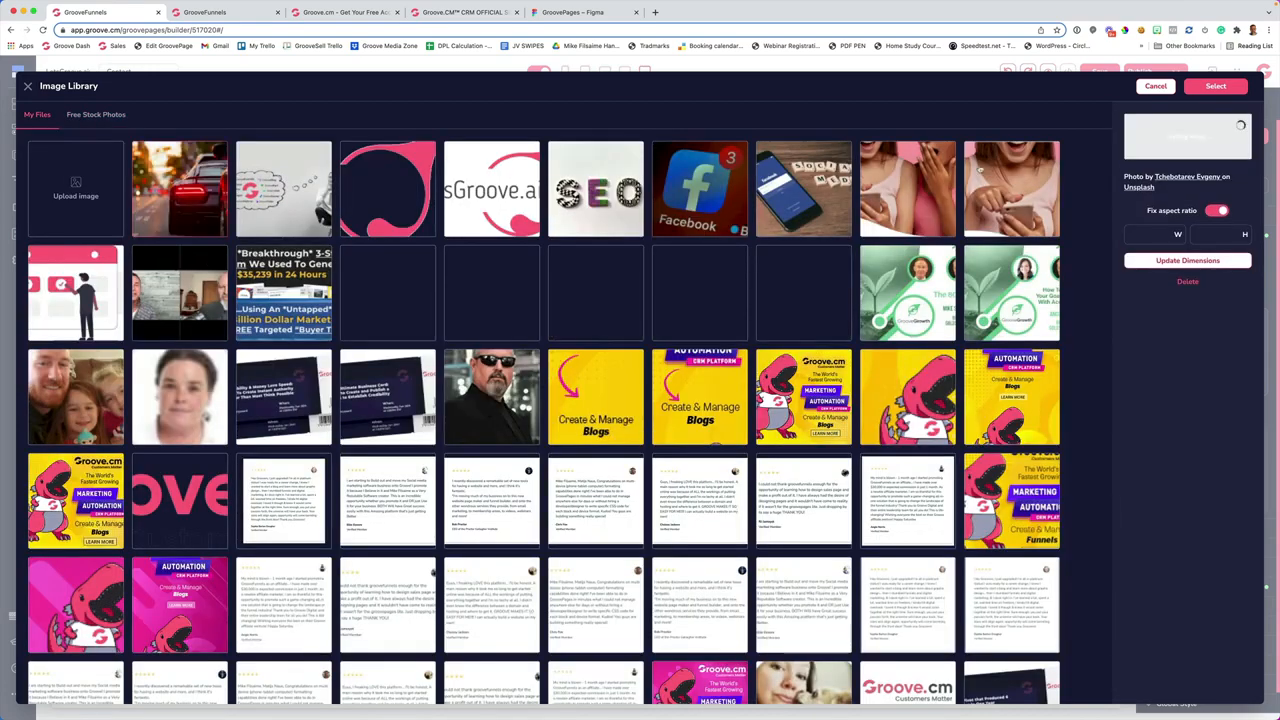
pyautogui.click(1214, 87)
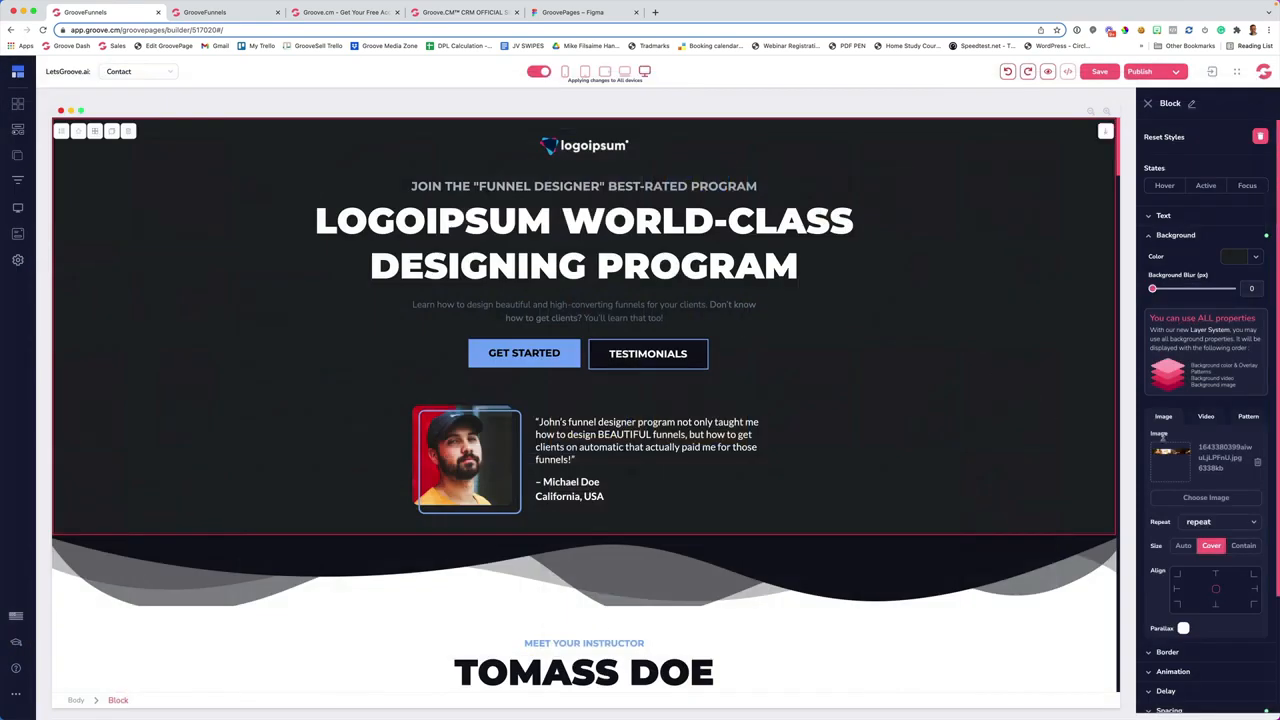
# Reduce the opacity of the hero block's background colour to 0.39 and tint it blue, #001CFF
pyautogui.scroll(-2, 1170, 433)
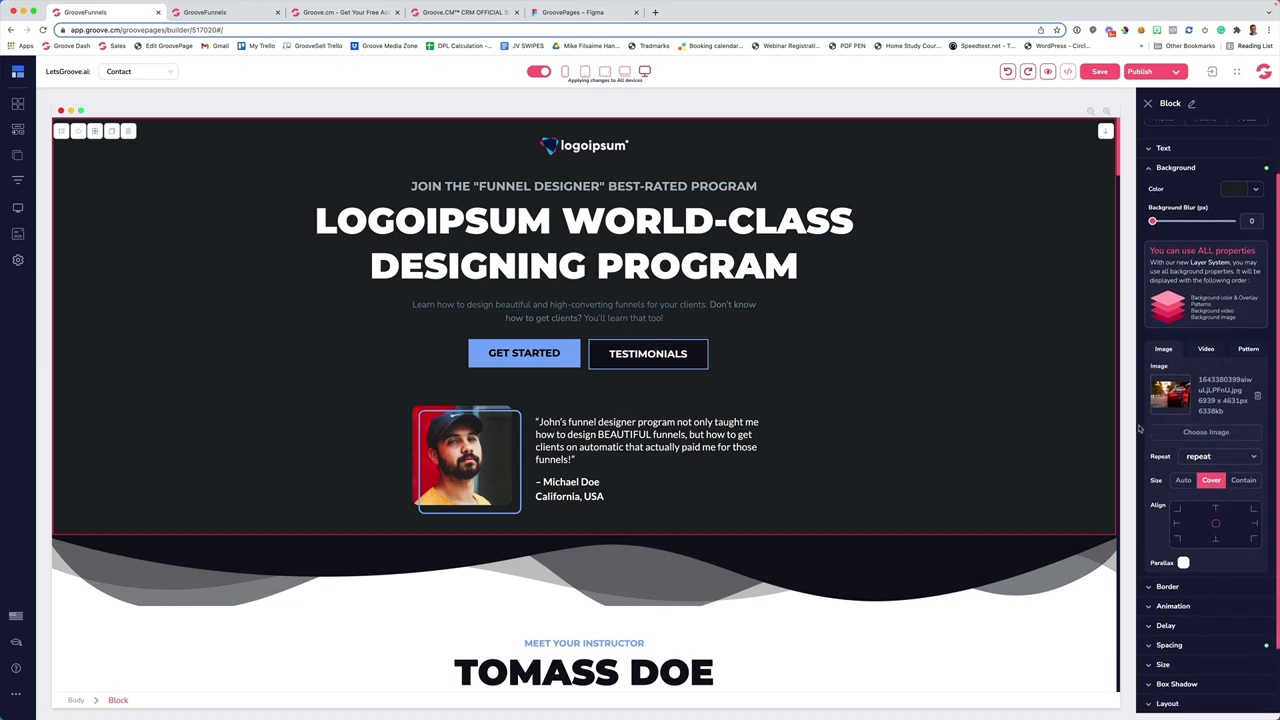
pyautogui.scroll(-1, 1200, 480)
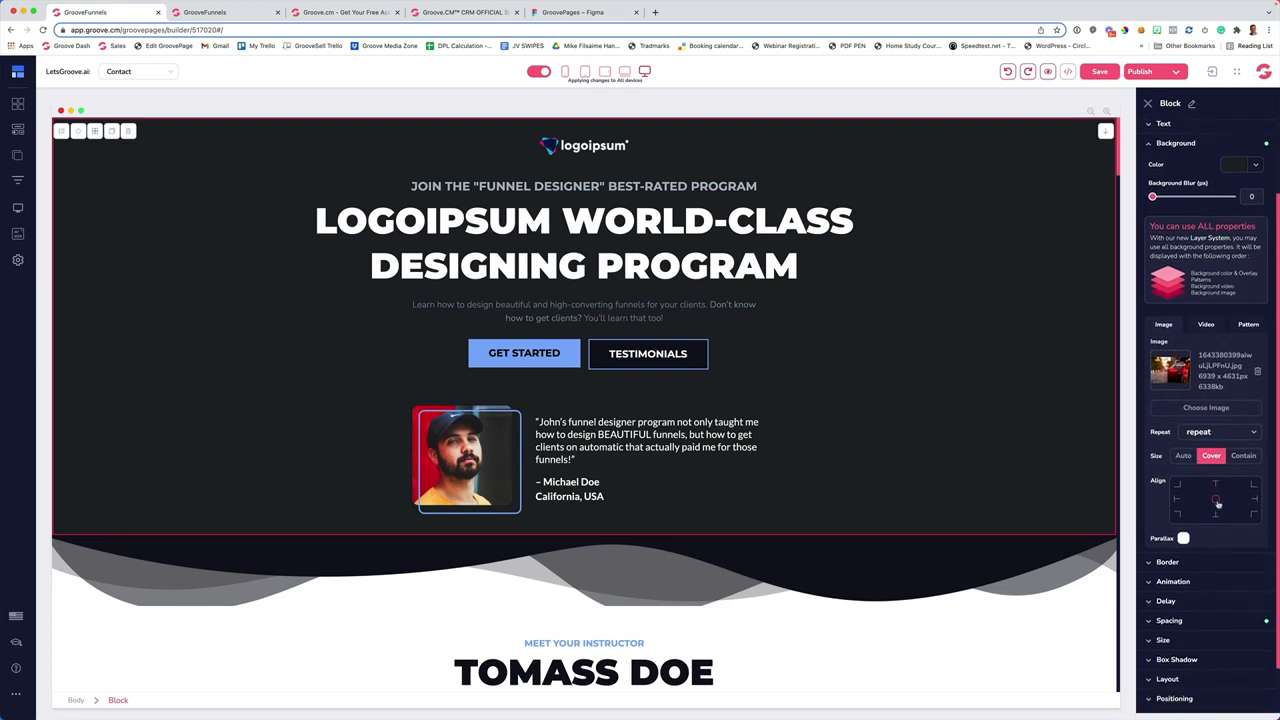
pyautogui.click(1231, 167)
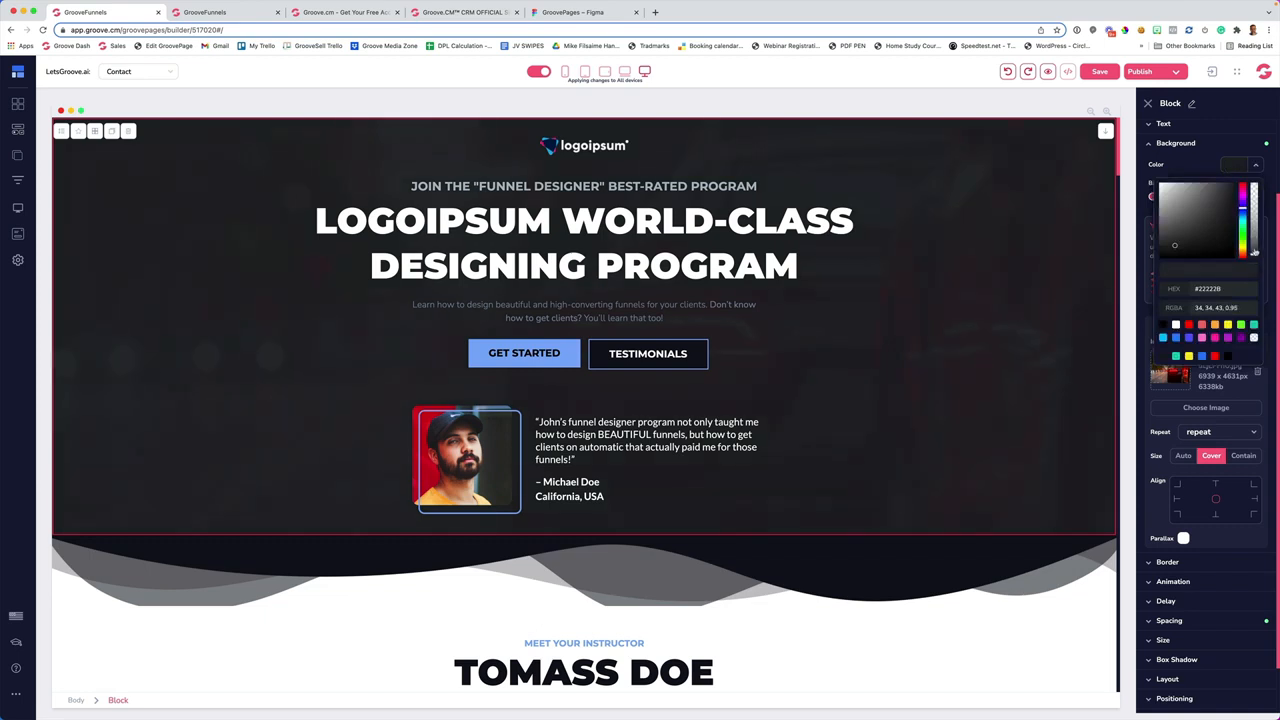
pyautogui.moveTo(1255, 257); pyautogui.dragTo(1242, 193)
pyautogui.moveTo(1256, 237); pyautogui.dragTo(1257, 216)
pyautogui.click(1243, 213)
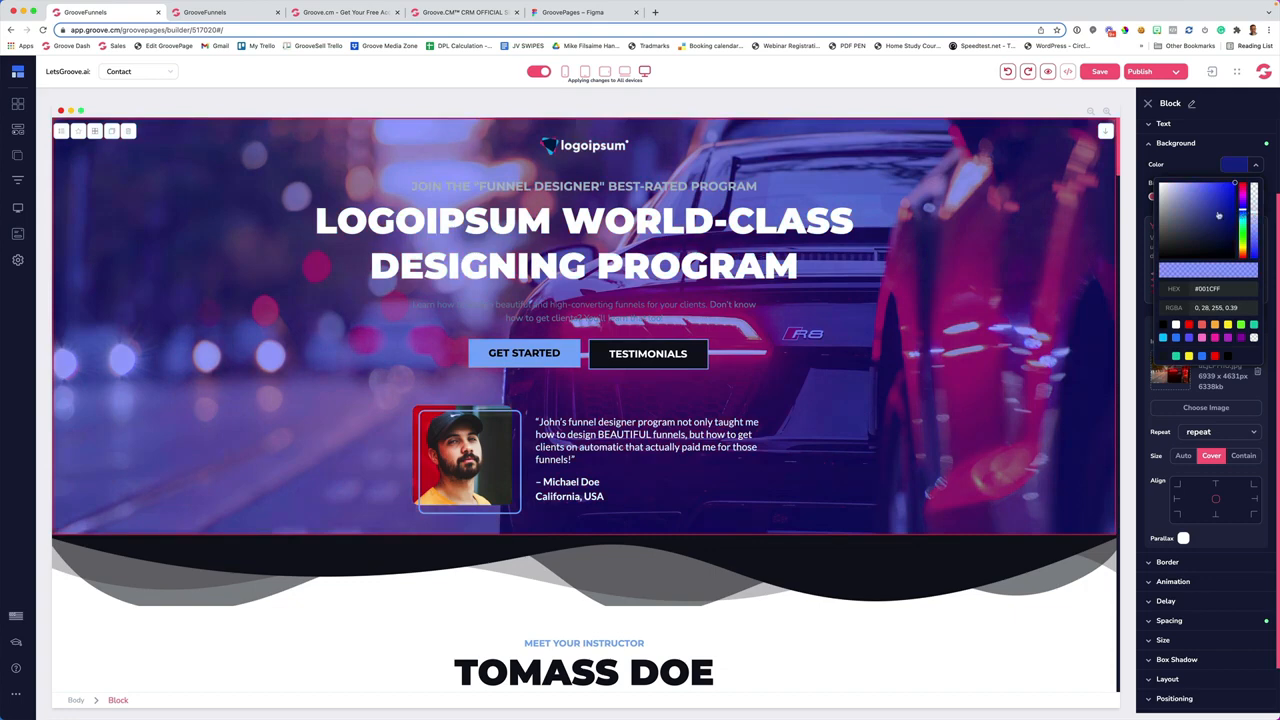
# Change the hero block's background colour to black, #000000, fine-tune its opacity over the car photo and check the text's legibility
pyautogui.moveTo(1220, 216); pyautogui.dragTo(1150, 261)
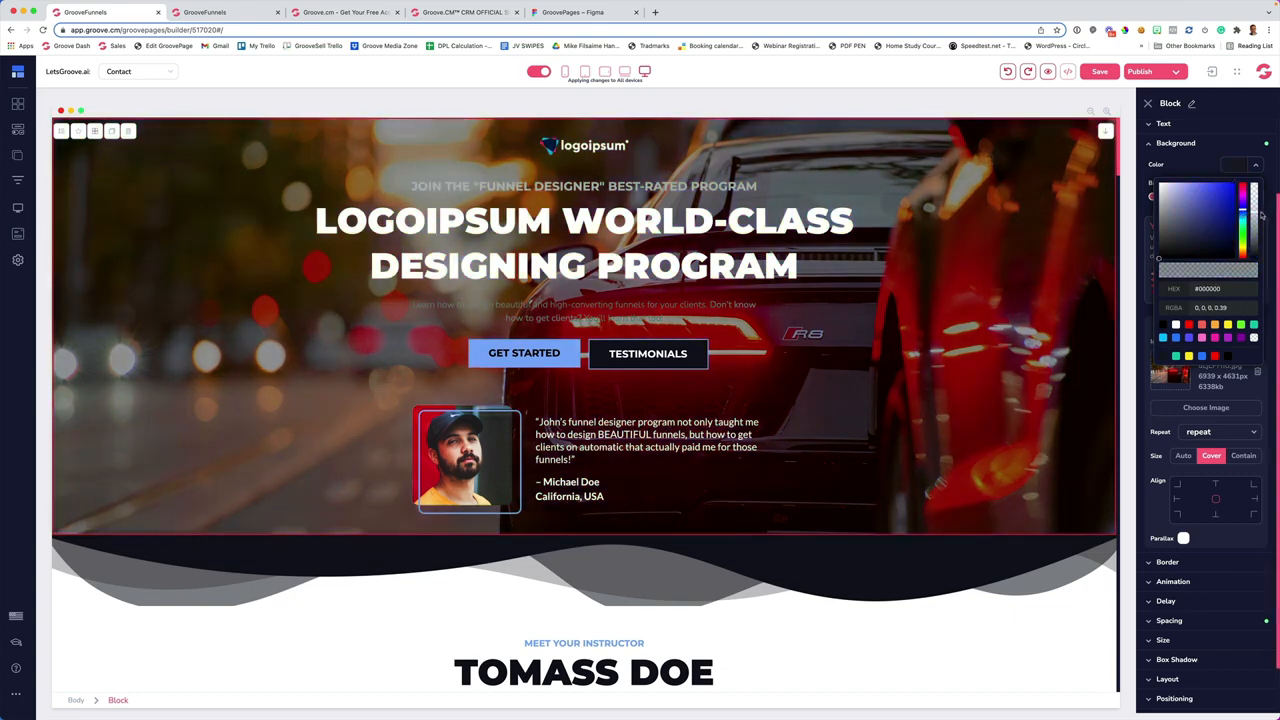
pyautogui.moveTo(1255, 215); pyautogui.dragTo(1256, 210)
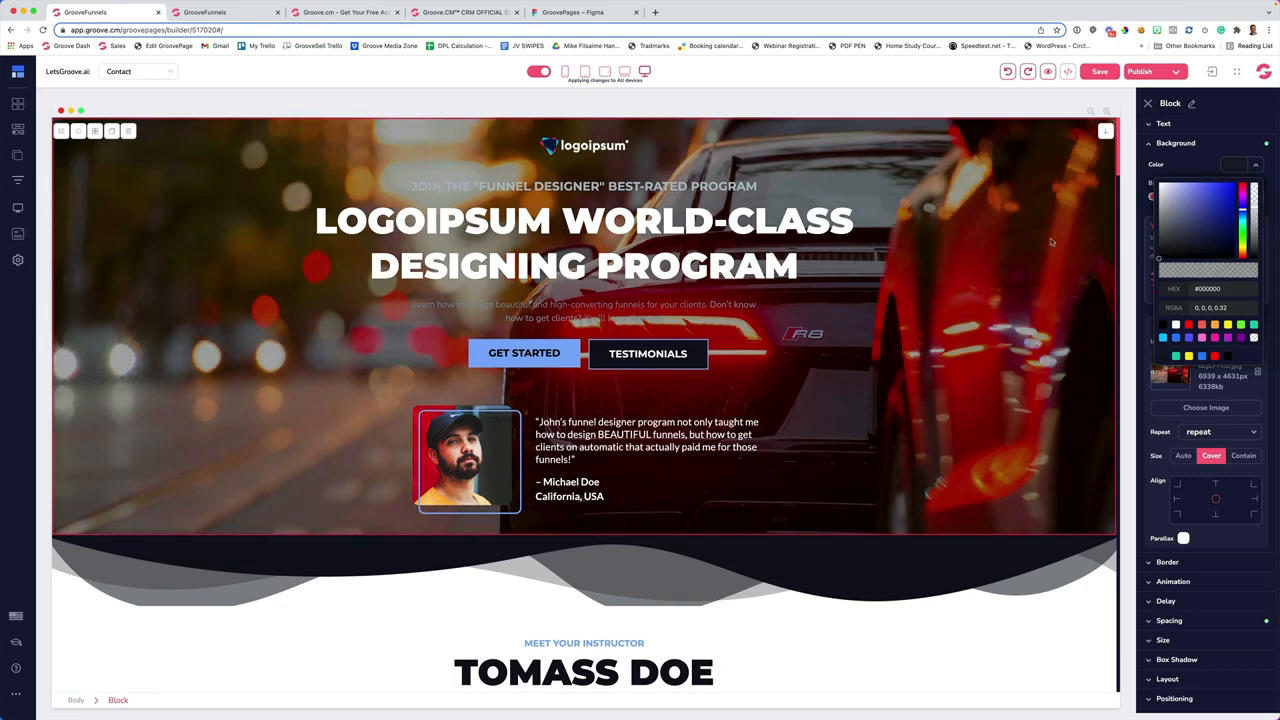
pyautogui.moveTo(1255, 213); pyautogui.dragTo(1255, 226)
pyautogui.click(620, 270)
pyautogui.scroll(-2, 677, 328)
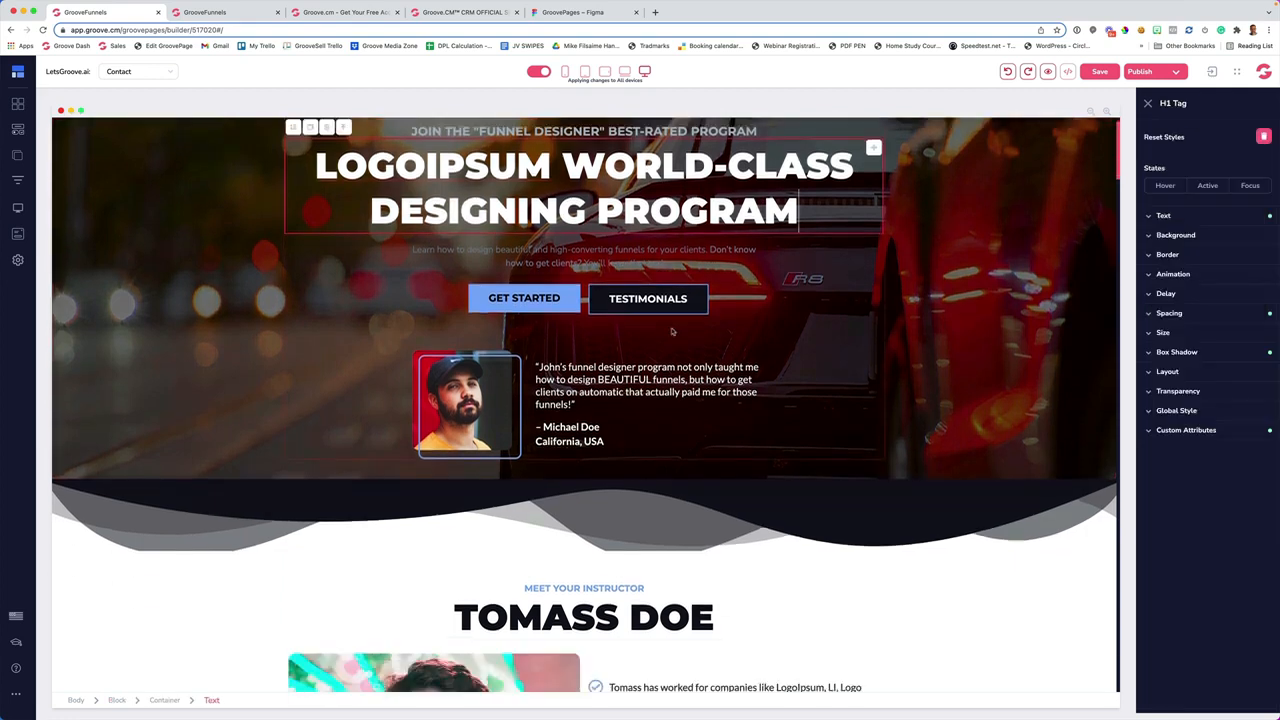
pyautogui.scroll(2, 677, 330)
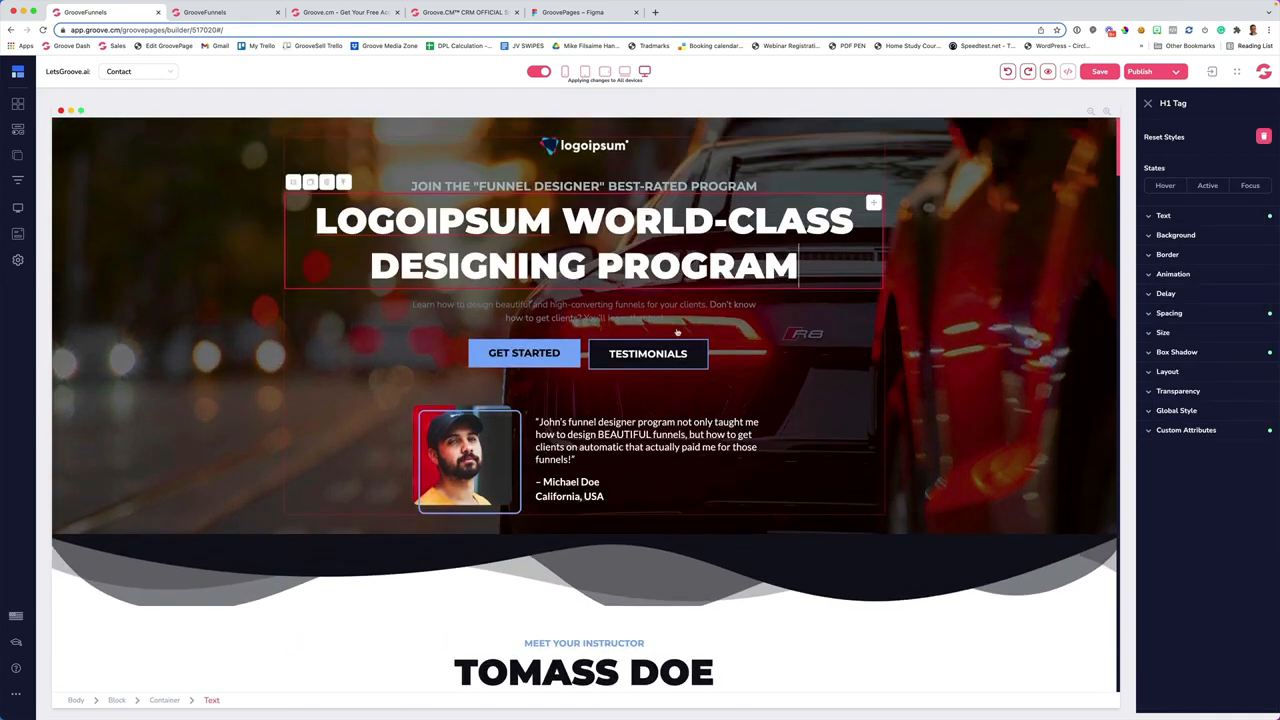
# Look over the Contact page's hero block, then review its background image settings and video background options
pyautogui.click(973, 349)
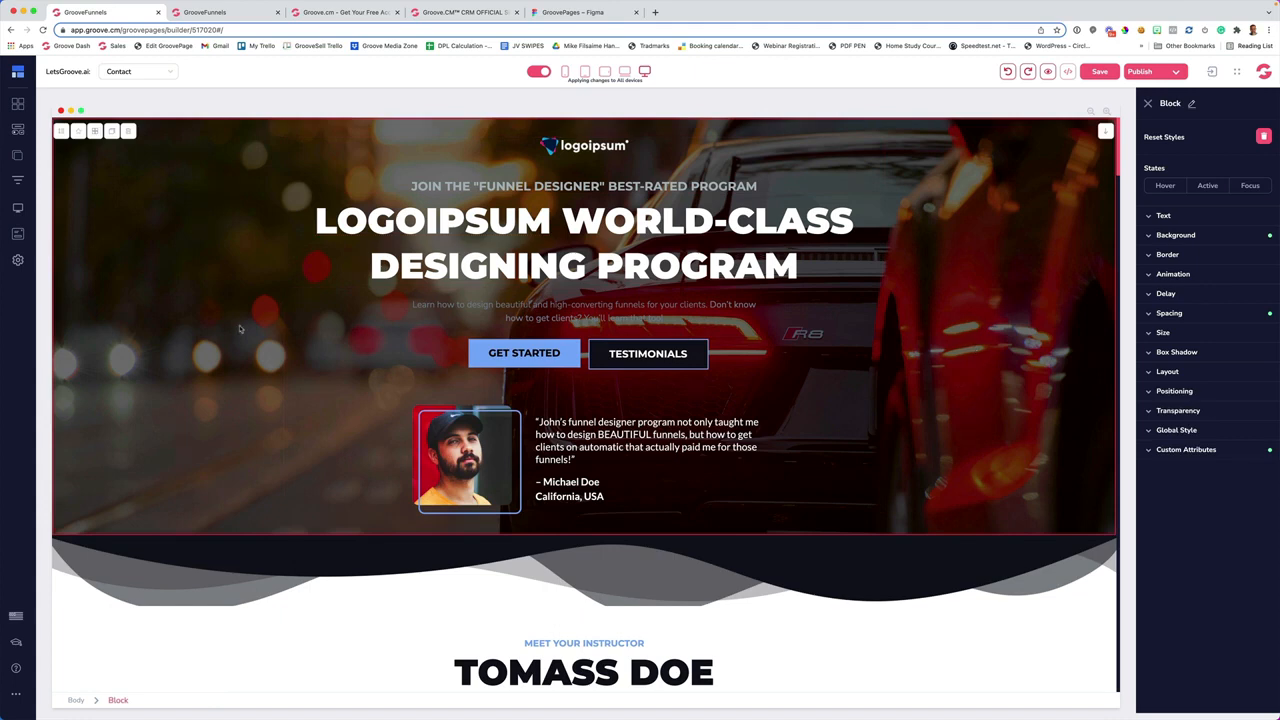
pyautogui.scroll(-4, 236, 307)
pyautogui.scroll(3, 236, 307)
pyautogui.scroll(1, 236, 307)
pyautogui.click(1175, 235)
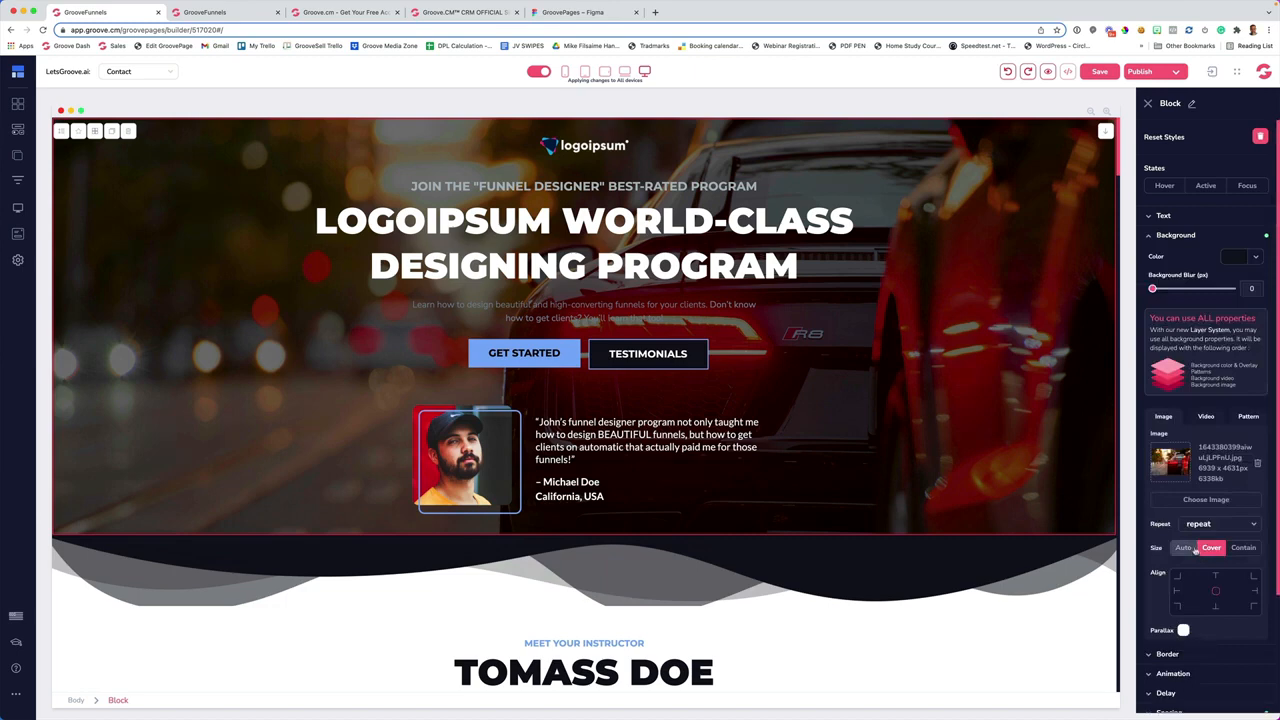
pyautogui.click(1206, 416)
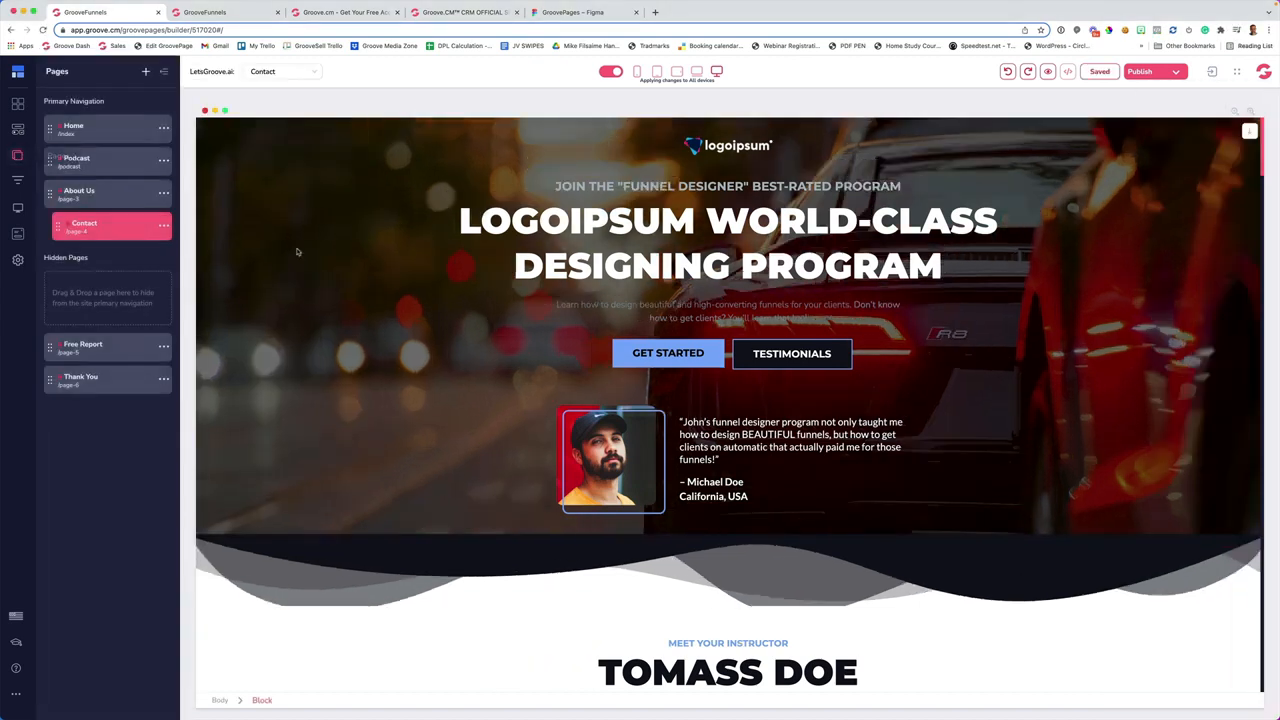
# Switch to the Home page and open the background settings of its hero block
pyautogui.click(17, 155)
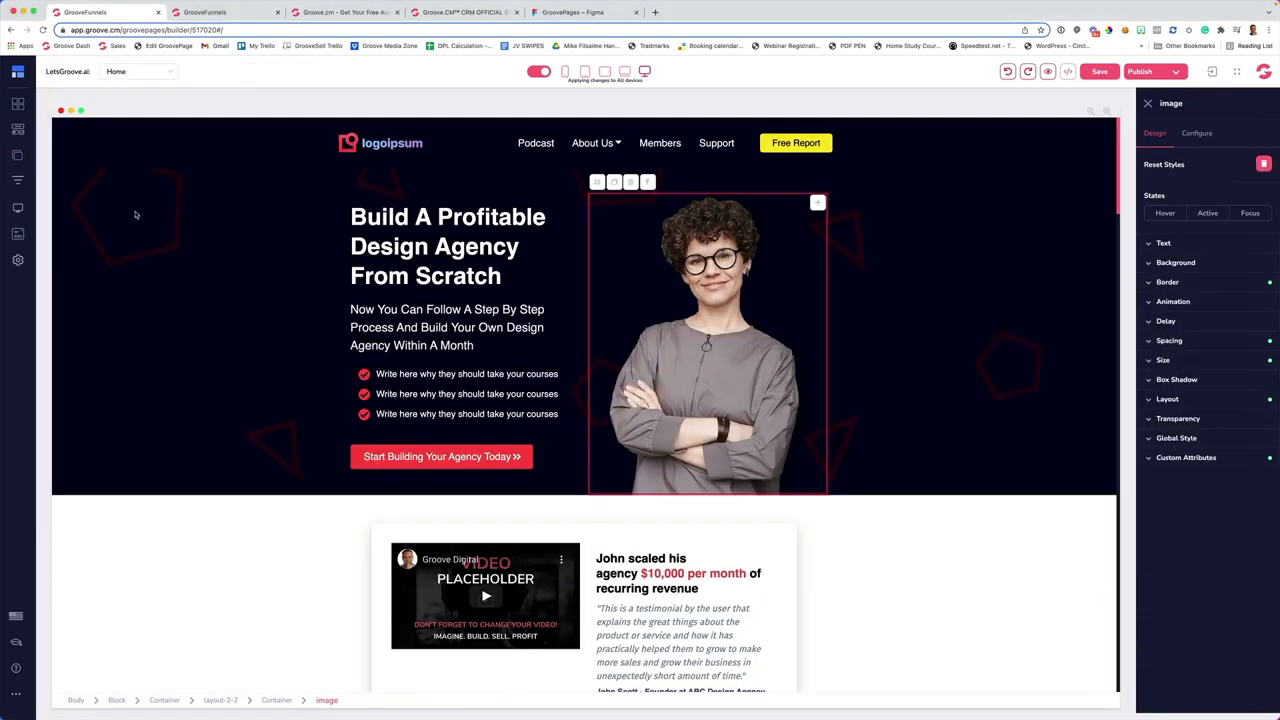
pyautogui.click(1169, 261)
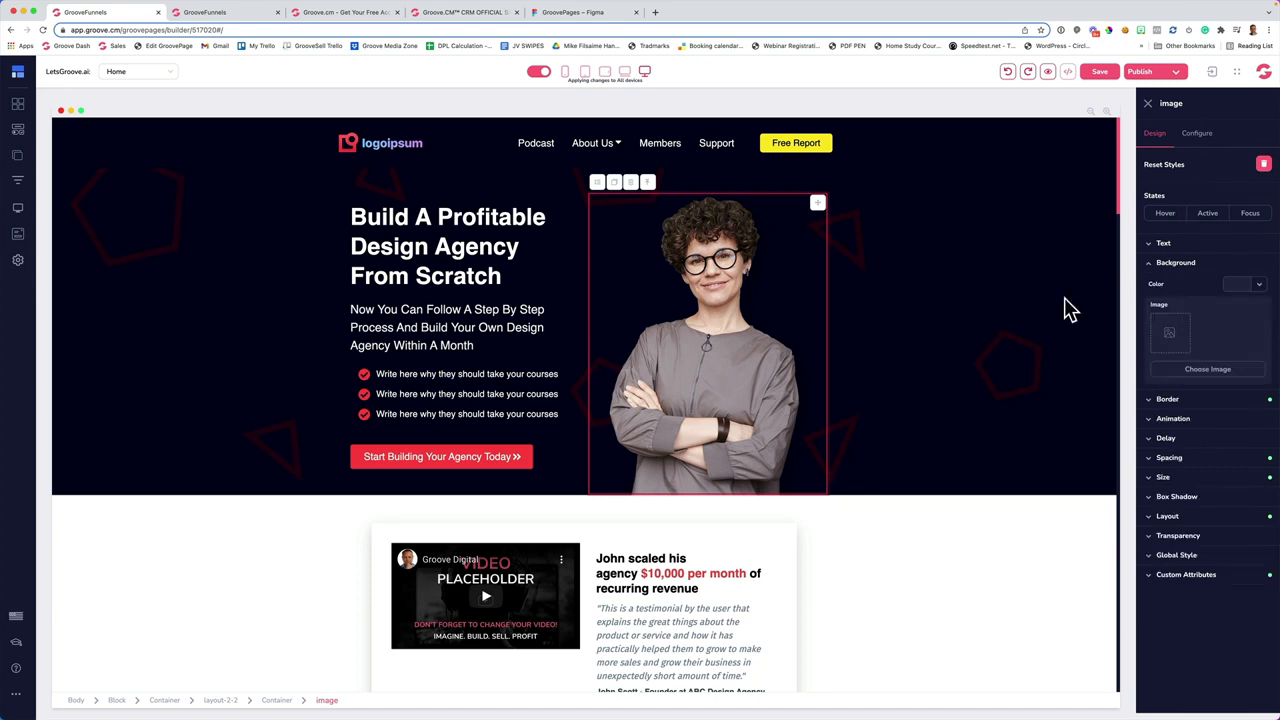
pyautogui.click(143, 222)
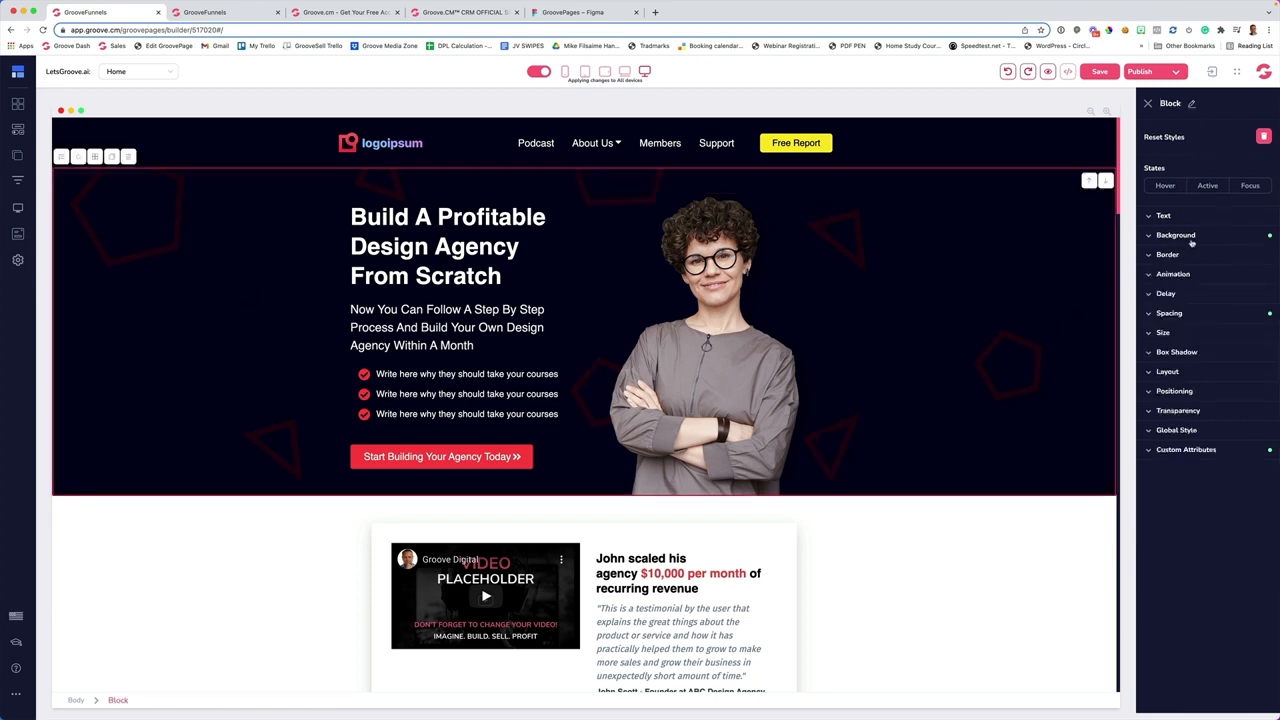
pyautogui.click(1176, 236)
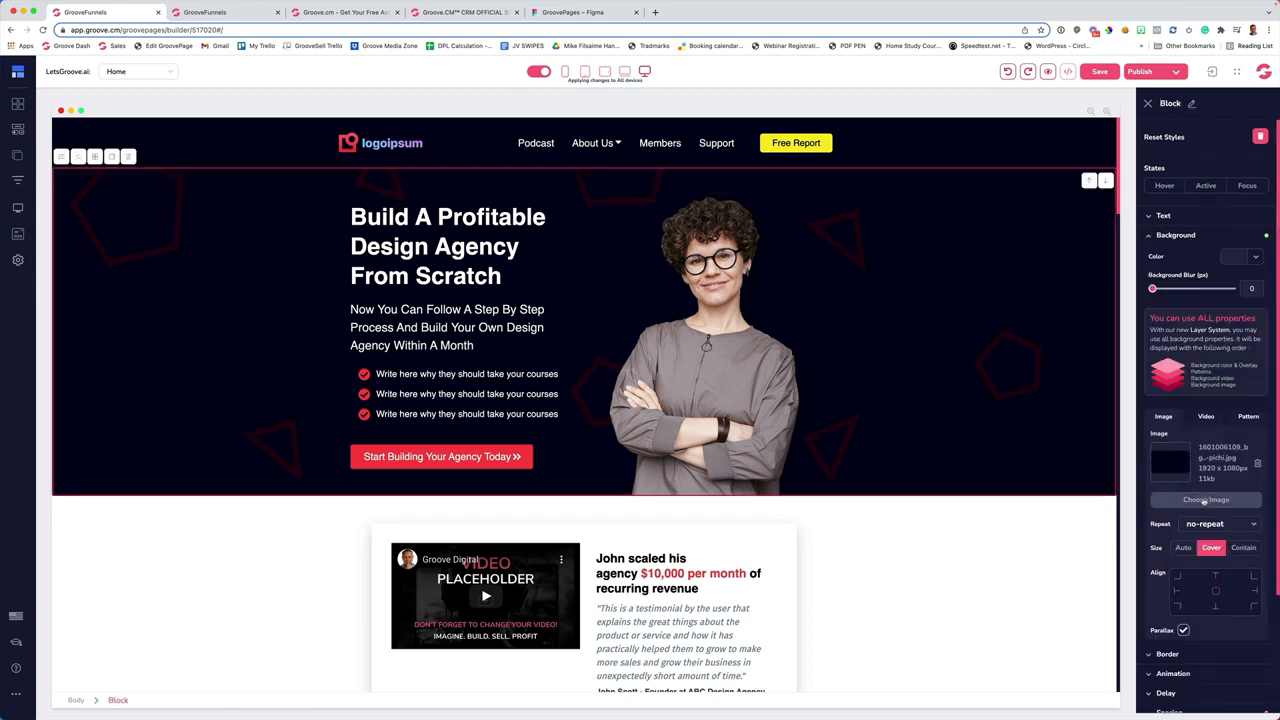
# Turn on the video background for the Home page's hero block and set the video type to Youtube
pyautogui.click(1206, 416)
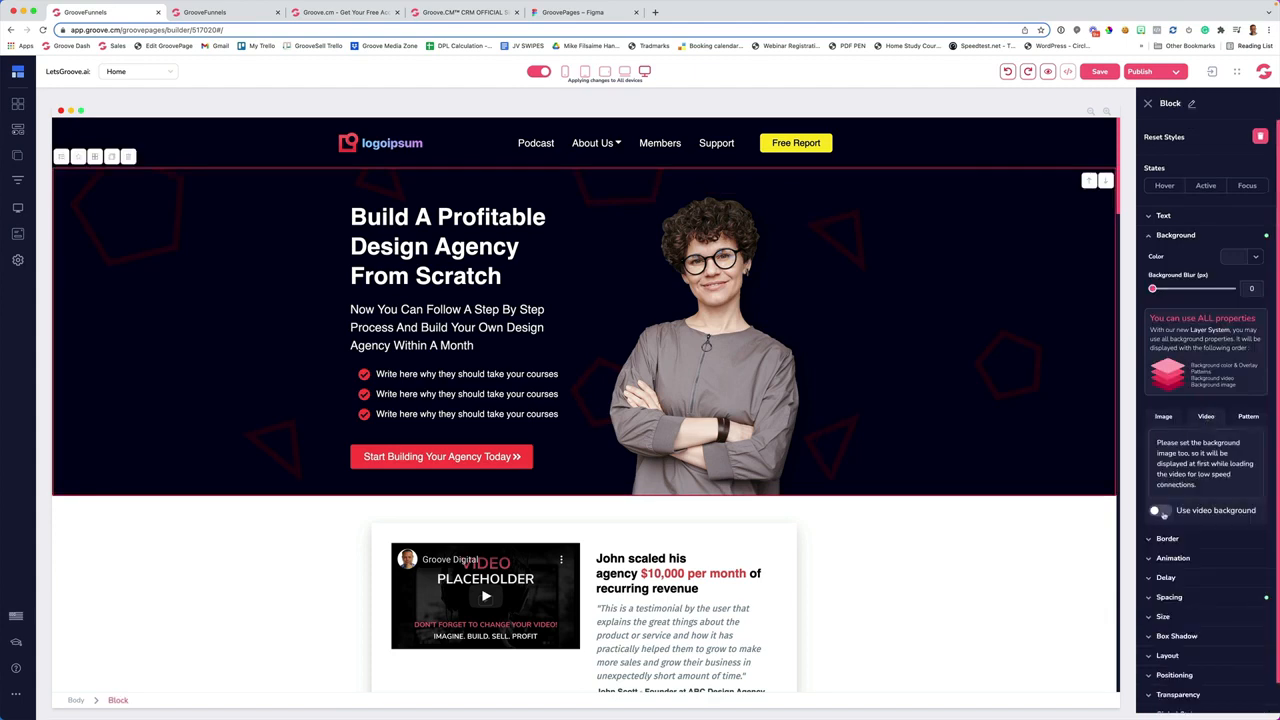
pyautogui.click(1160, 511)
pyautogui.click(1183, 547)
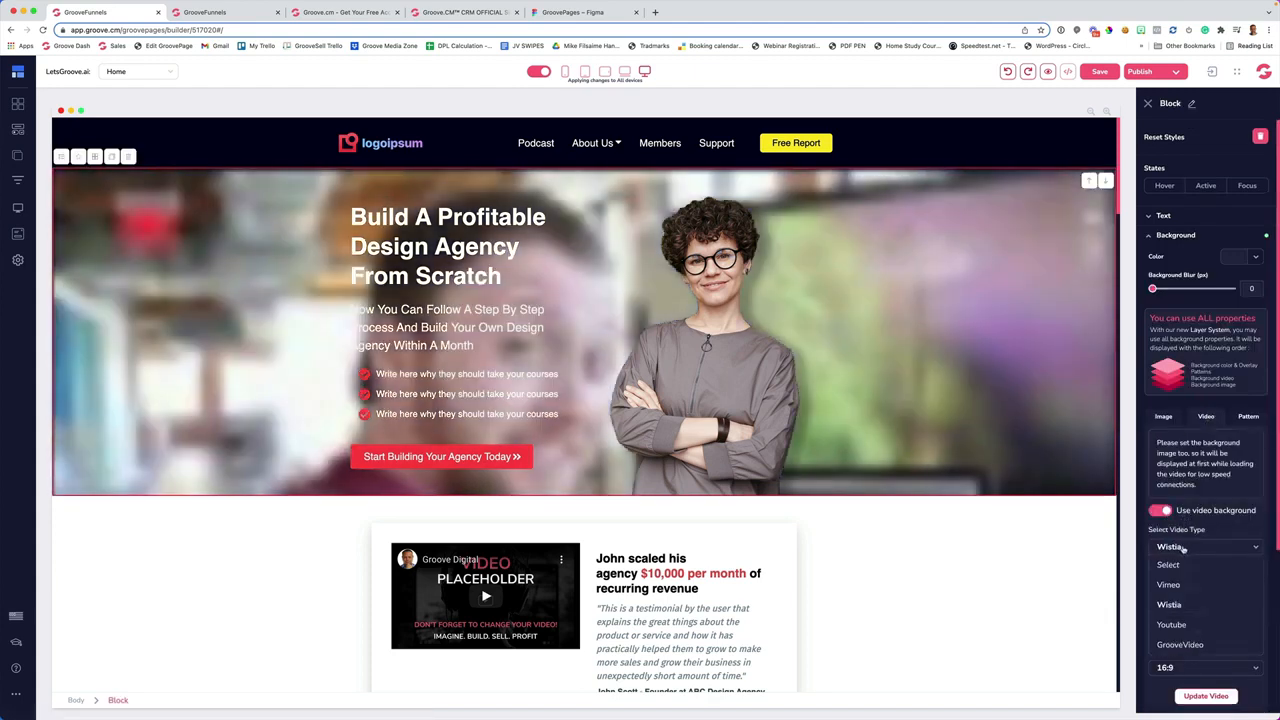
pyautogui.click(1178, 618)
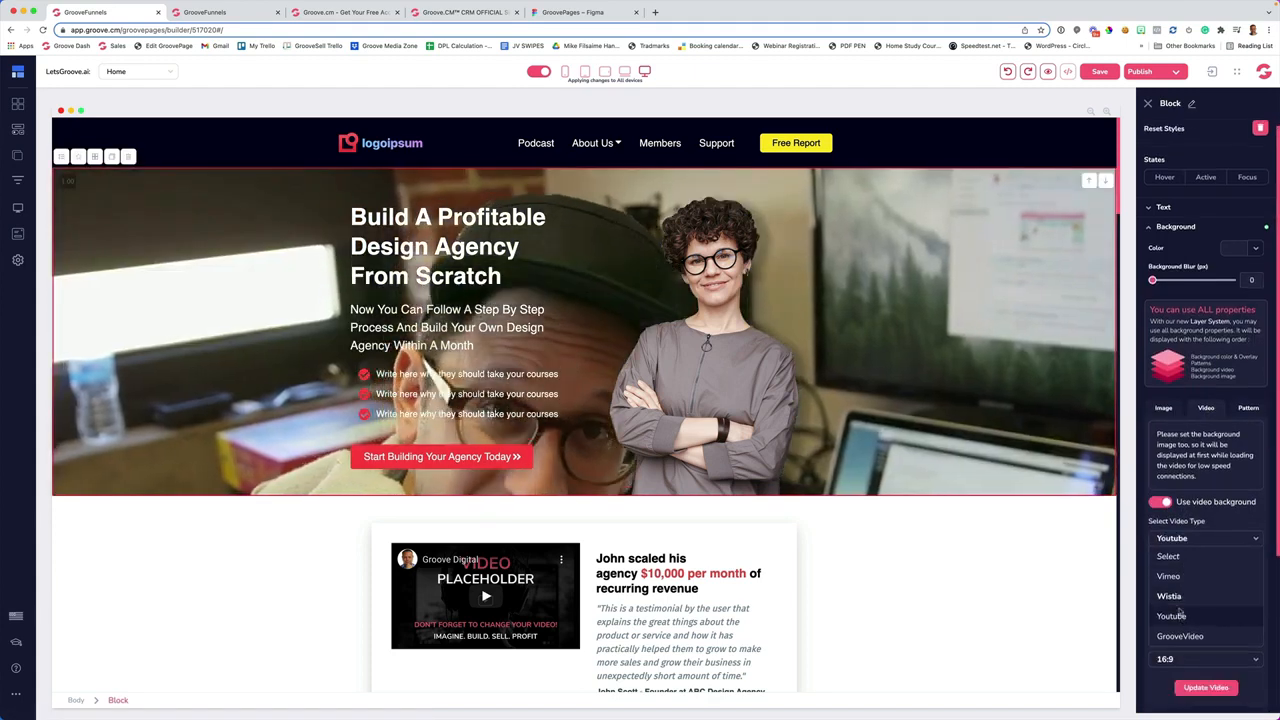
# Set the hero block's Youtube video ID to zwUsFN__jtE and update the background video
pyautogui.scroll(-1, 1180, 600)
pyautogui.moveTo(1213, 513); pyautogui.dragTo(1137, 515)
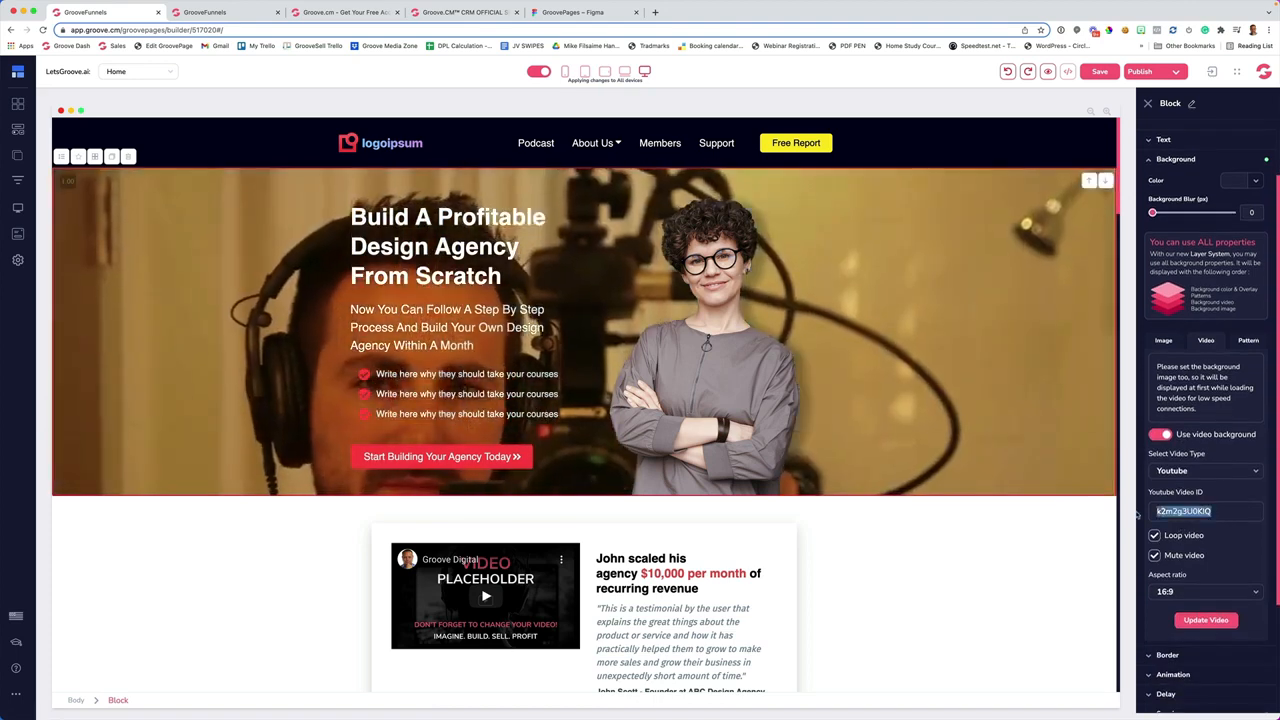
pyautogui.write('zwUsFN__jtE')
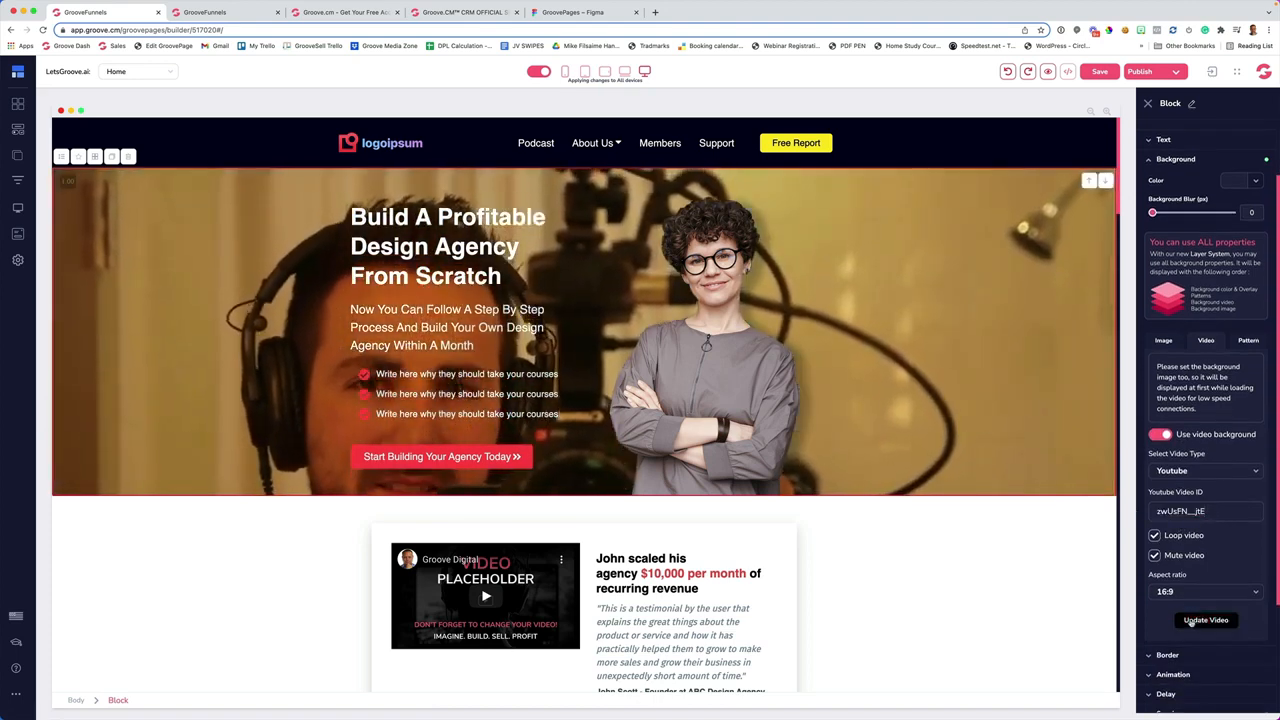
pyautogui.click(1190, 622)
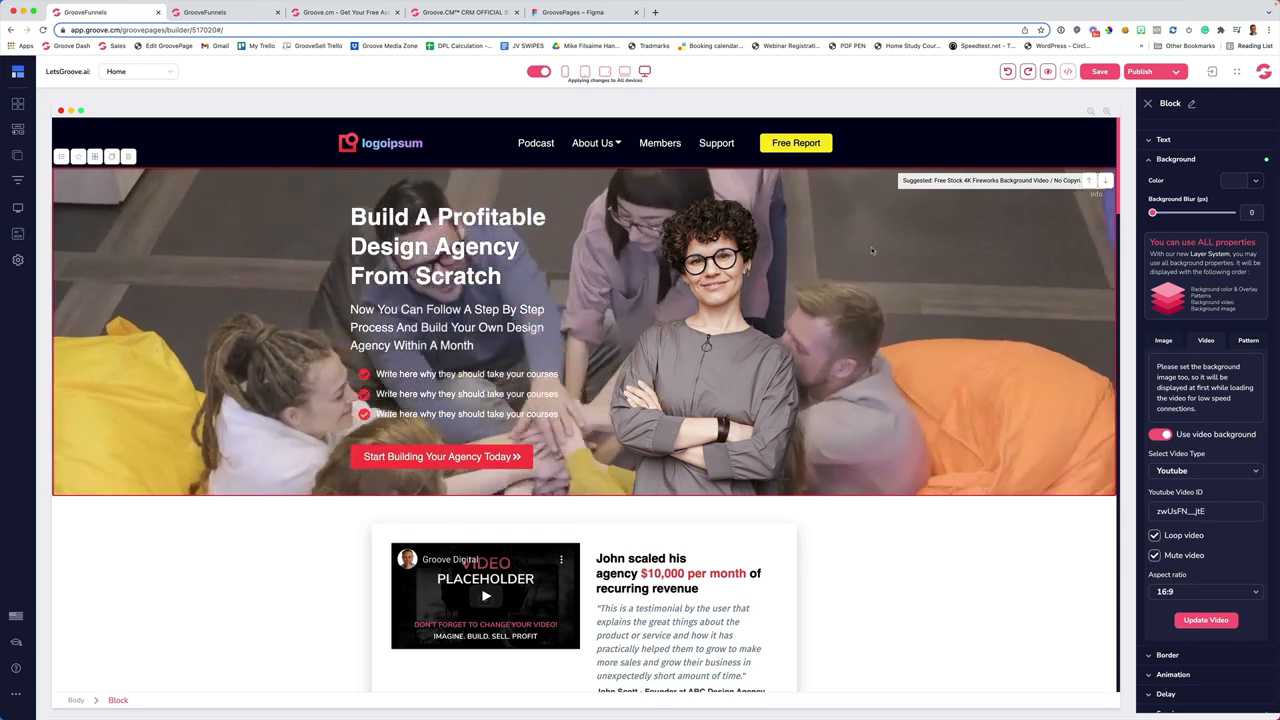
# Overlay the Home hero block's video with black, #000000, at 0.67 opacity
pyautogui.scroll(2, 1240, 271)
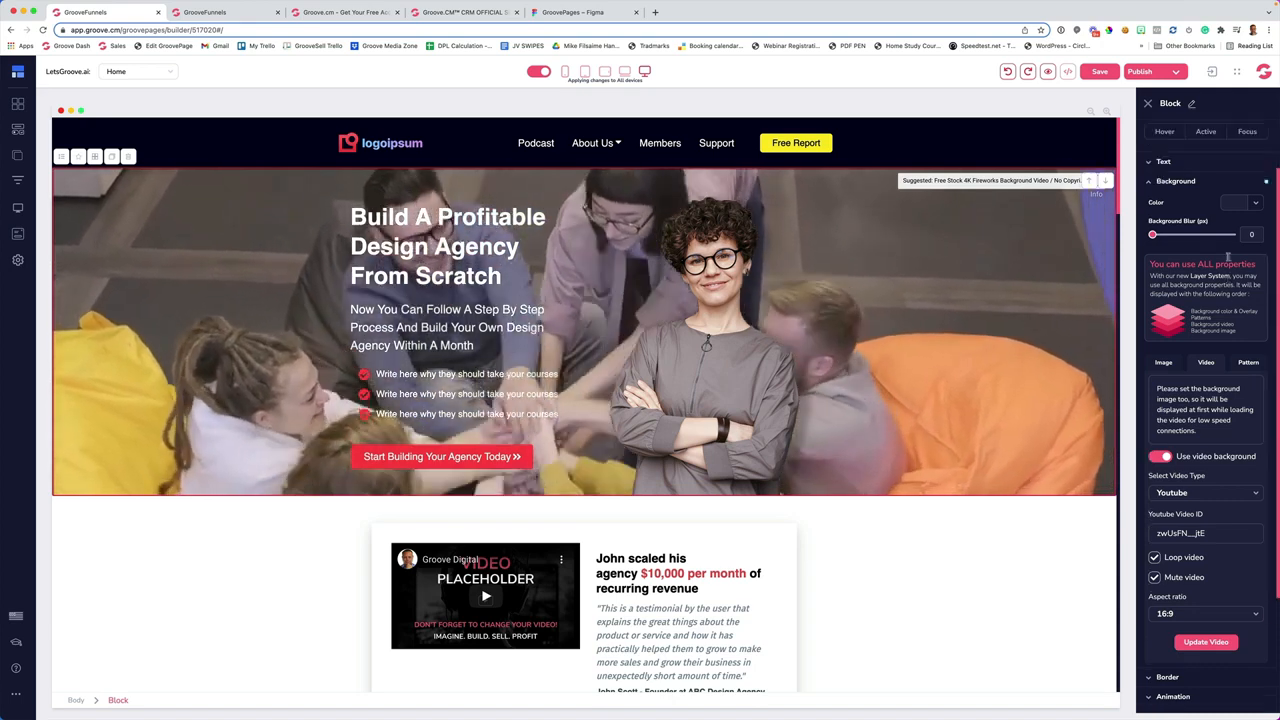
pyautogui.click(1237, 259)
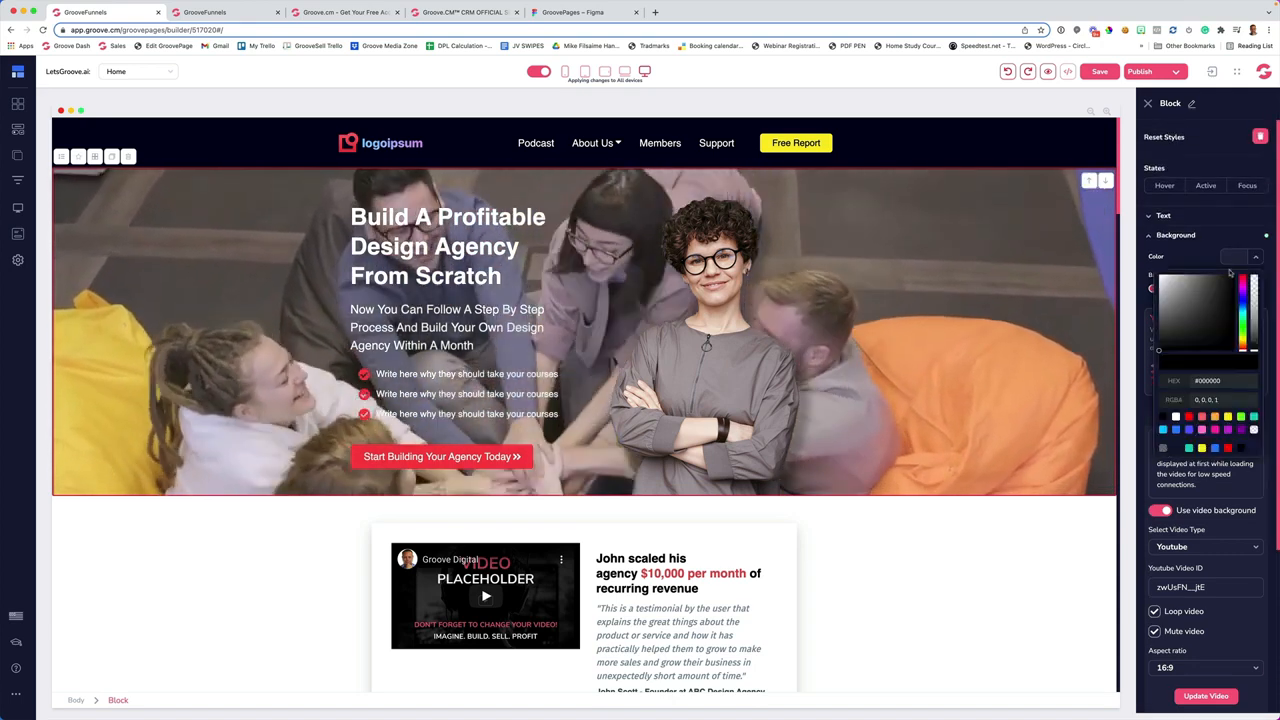
pyautogui.click(1158, 344)
pyautogui.moveTo(1148, 348); pyautogui.dragTo(1146, 360)
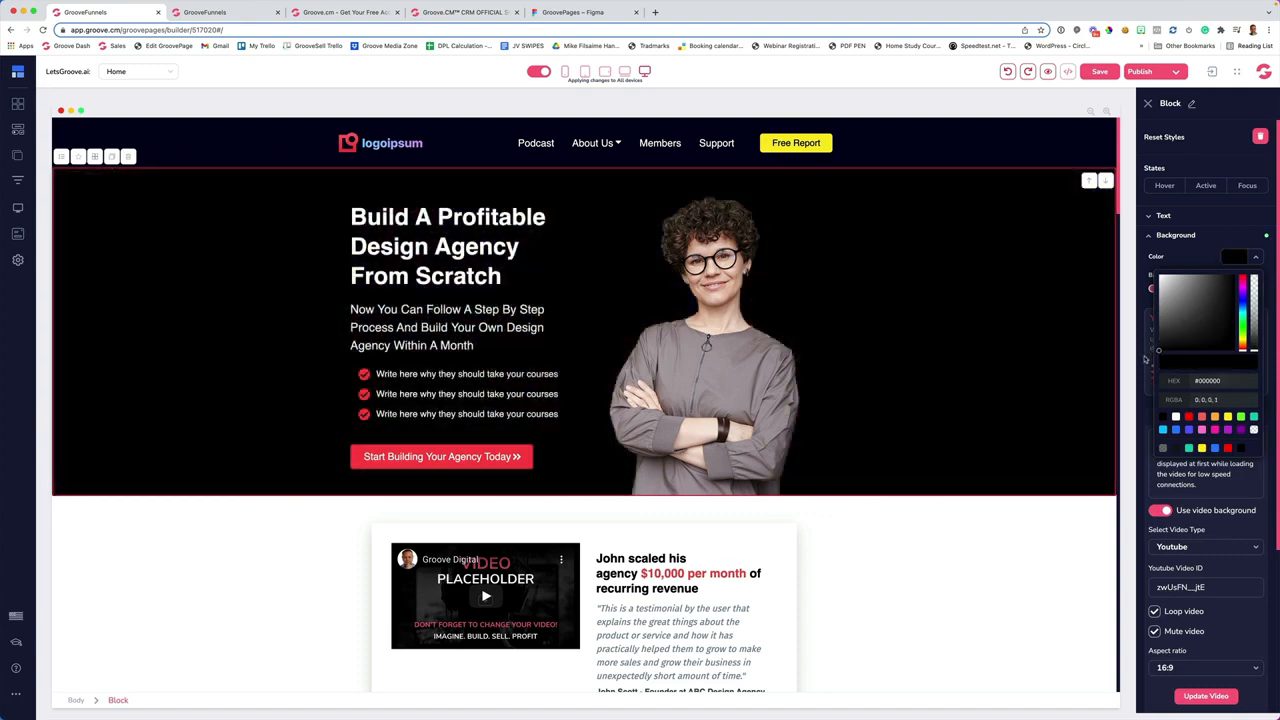
pyautogui.moveTo(1257, 353); pyautogui.dragTo(1156, 354)
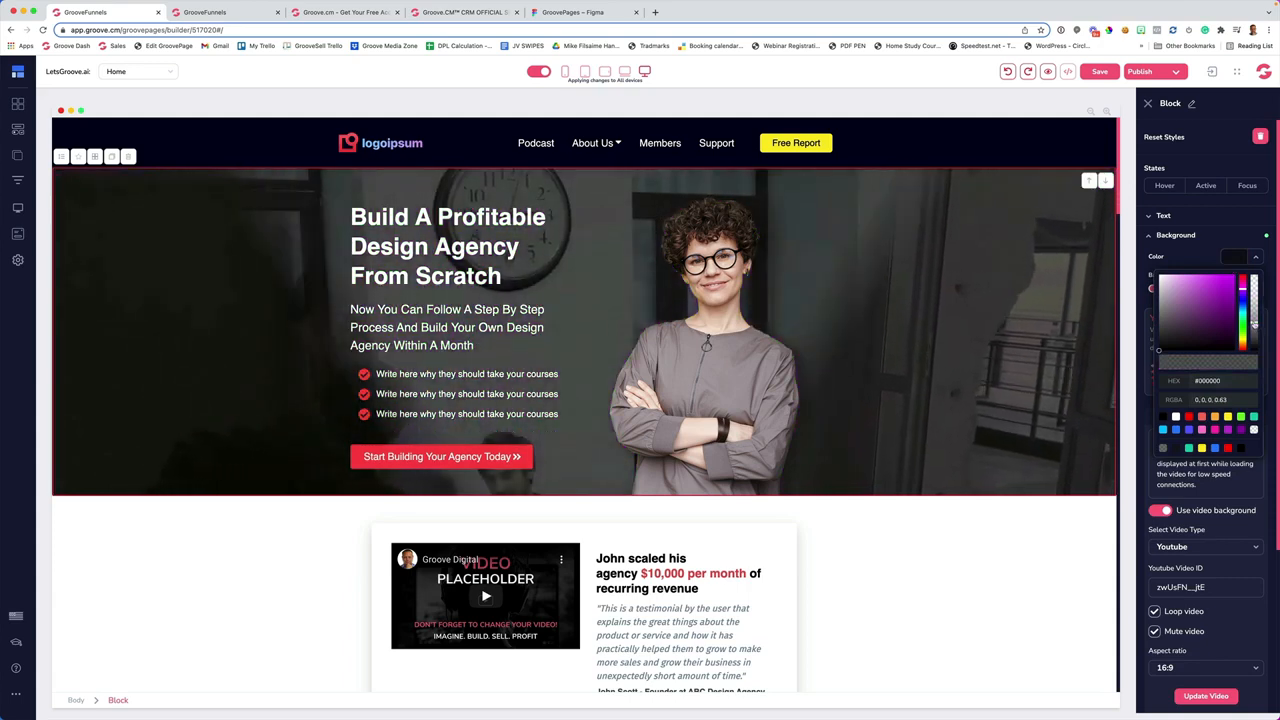
pyautogui.moveTo(1255, 324)
pyautogui.mouseDown()
pyautogui.moveTo(1254, 309)
pyautogui.moveTo(1254, 326)
pyautogui.mouseUp()
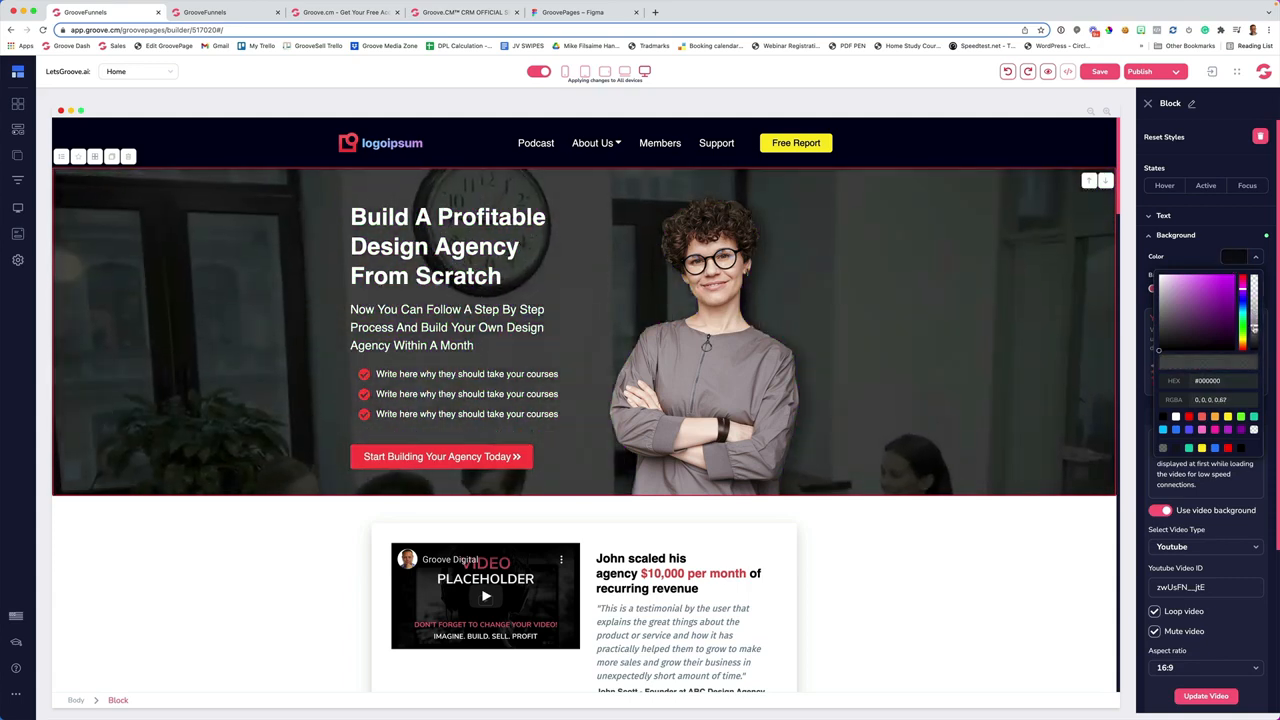
pyautogui.click(250, 529)
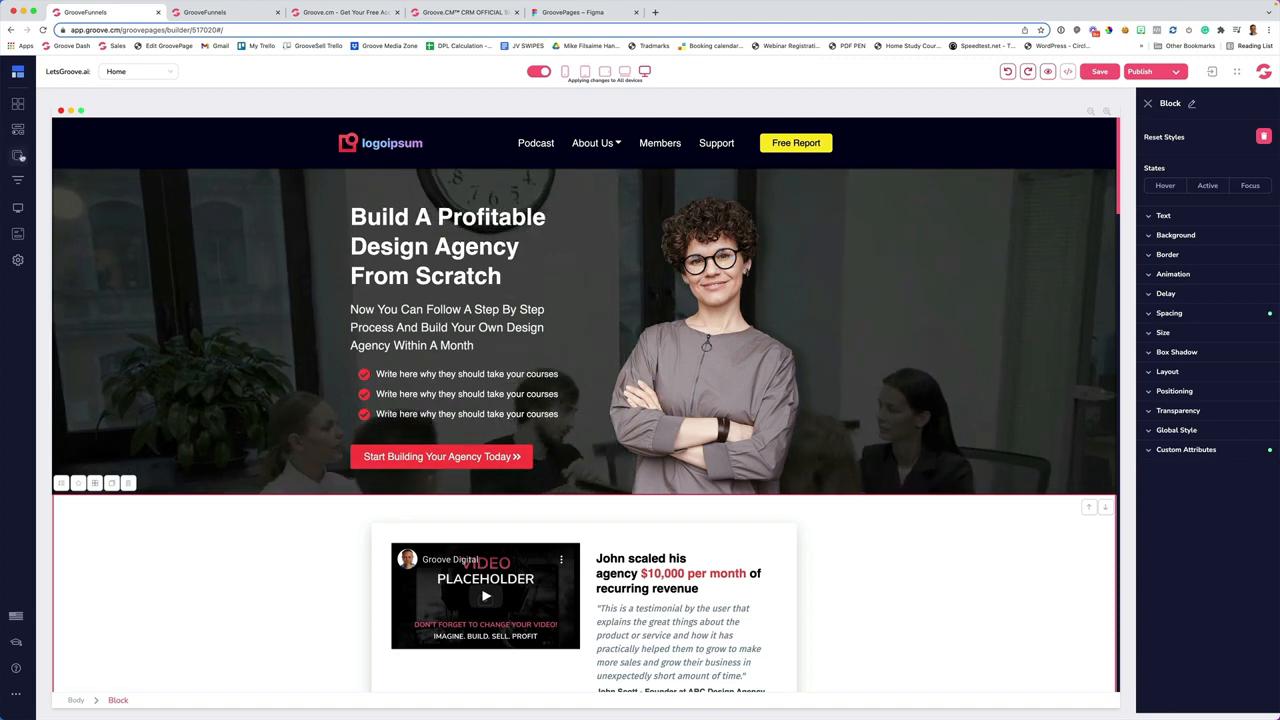
# Switch to the Contact page and bring up the background image settings of its hero block
pyautogui.click(17, 155)
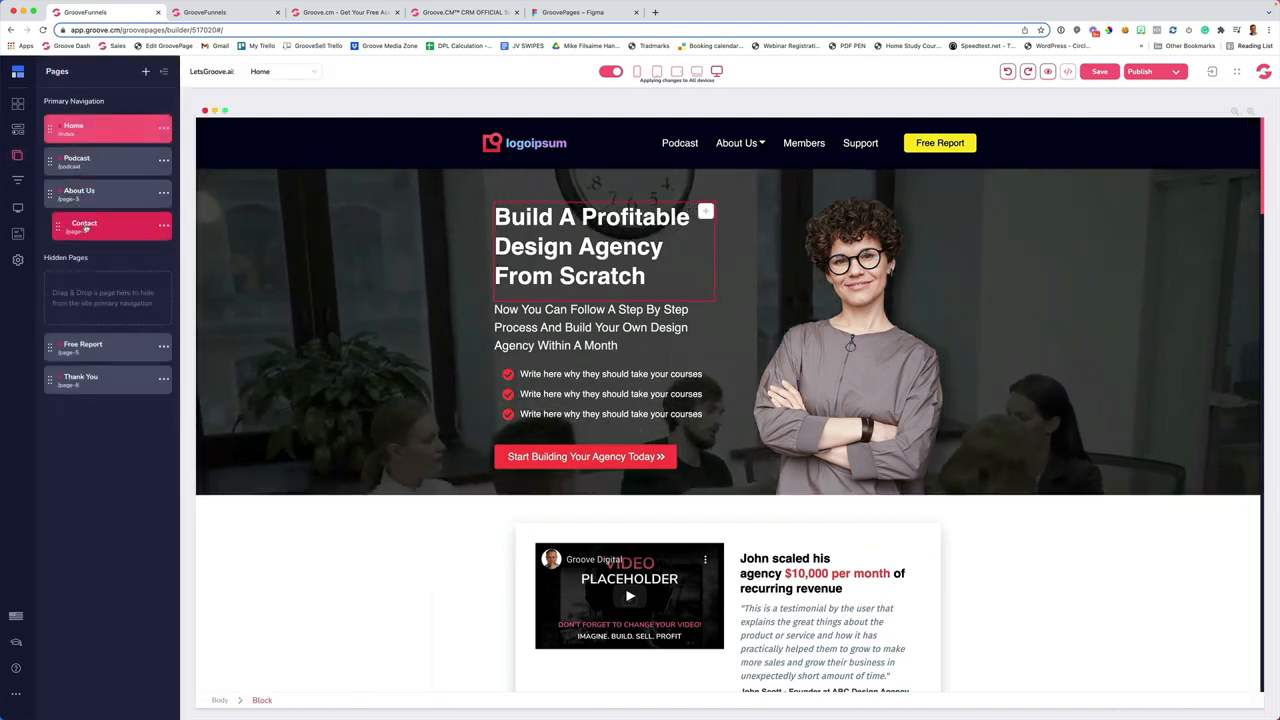
pyautogui.click(168, 234)
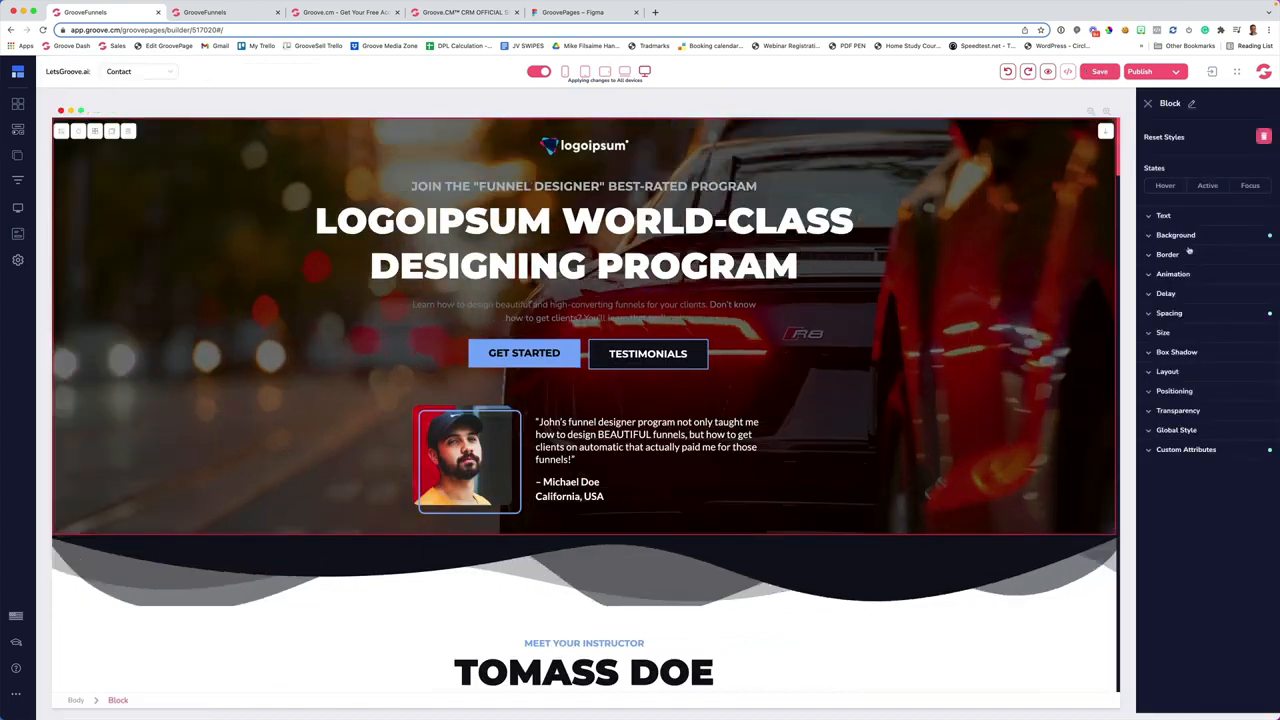
pyautogui.click(1176, 235)
pyautogui.scroll(-3, 1205, 460)
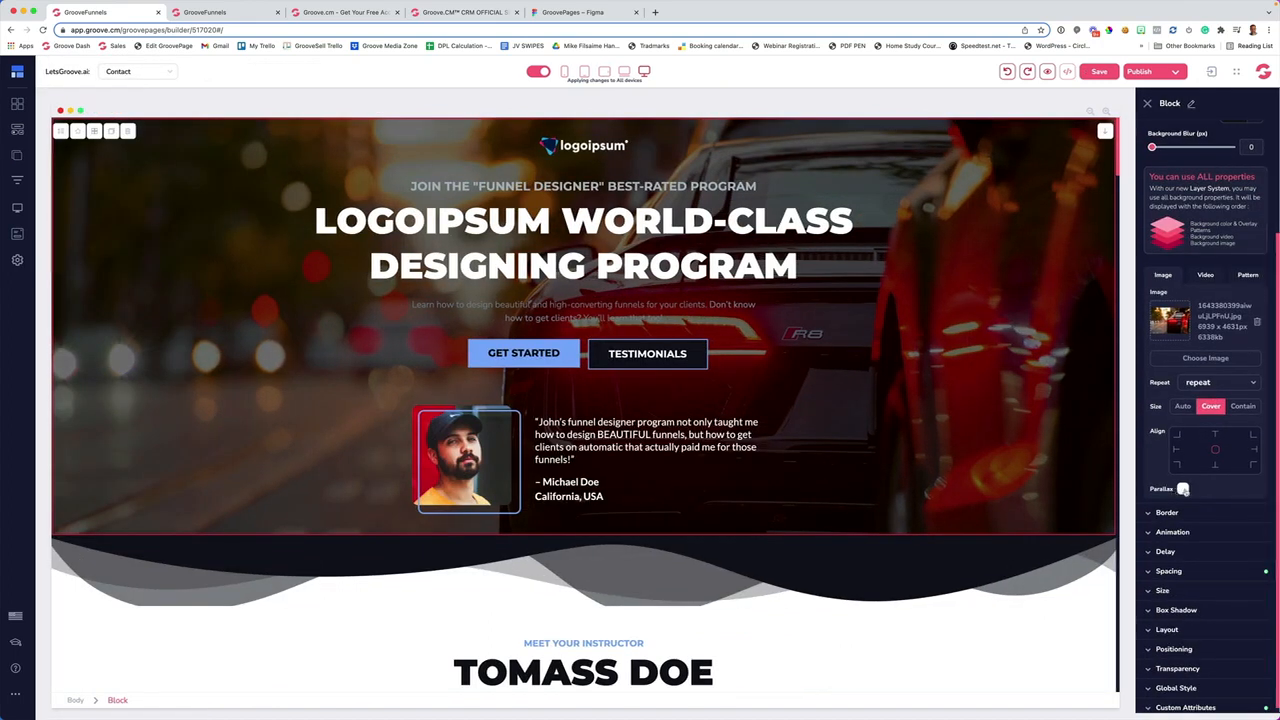
pyautogui.scroll(-1, 922, 360)
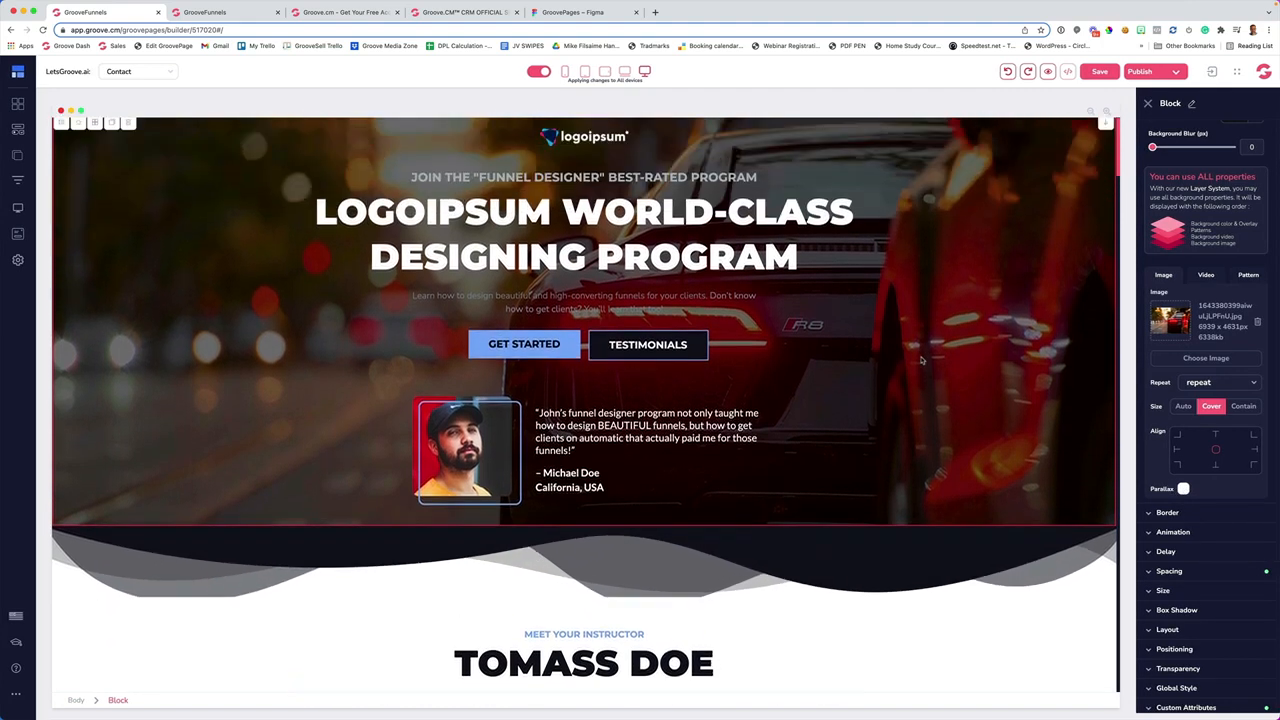
pyautogui.scroll(1, 922, 360)
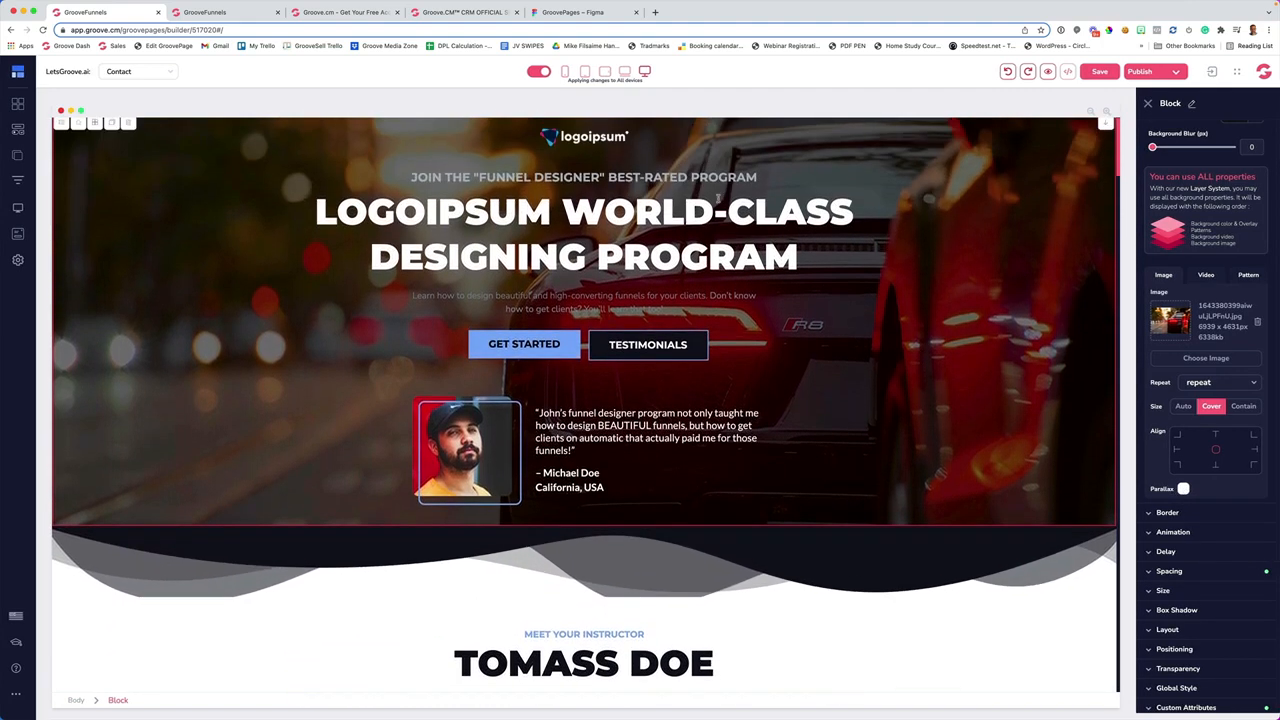
# Turn on Parallax for the Contact hero block's background image and check the effect while scrolling the page
pyautogui.click(1183, 489)
pyautogui.scroll(1, 1013, 412)
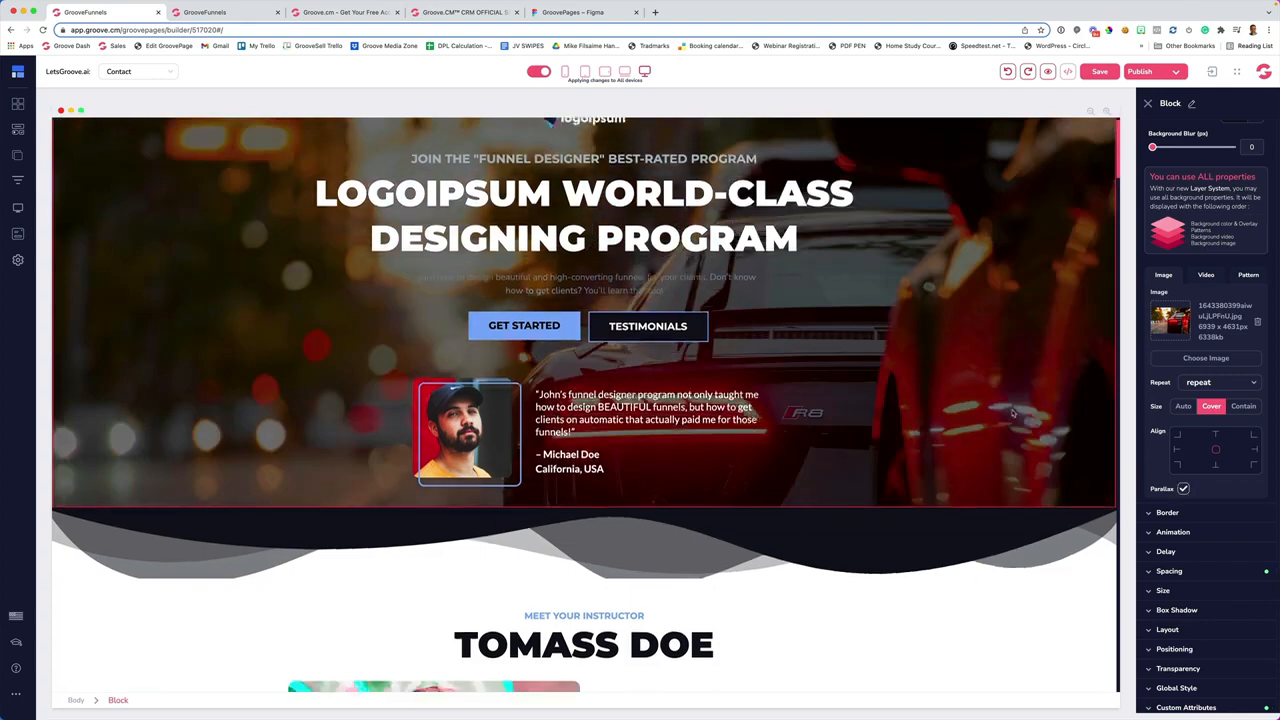
pyautogui.scroll(-3, 1013, 412)
pyautogui.scroll(3, 928, 278)
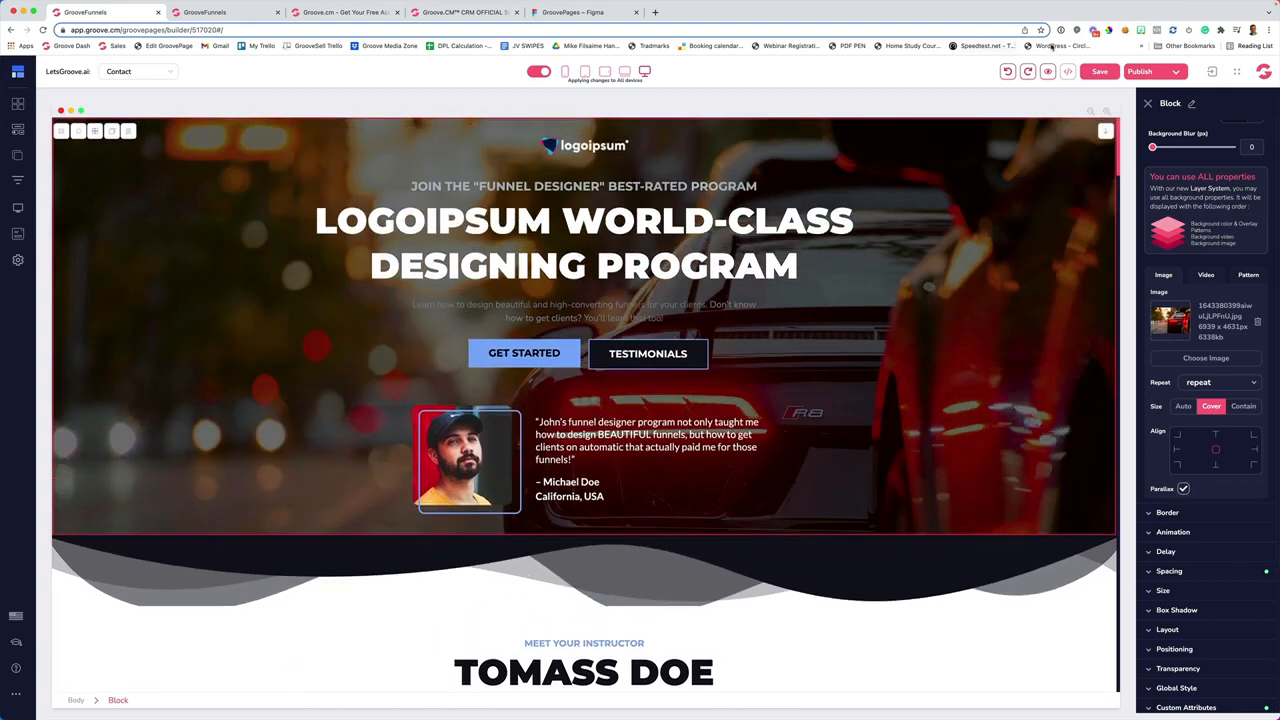
pyautogui.scroll(-3, 928, 278)
pyautogui.scroll(3, 928, 278)
pyautogui.scroll(-3, 930, 270)
pyautogui.scroll(3, 930, 270)
pyautogui.click(1148, 103)
# Change the GET STARTED button's background colour to yellow, #FFE623
pyautogui.click(943, 199)
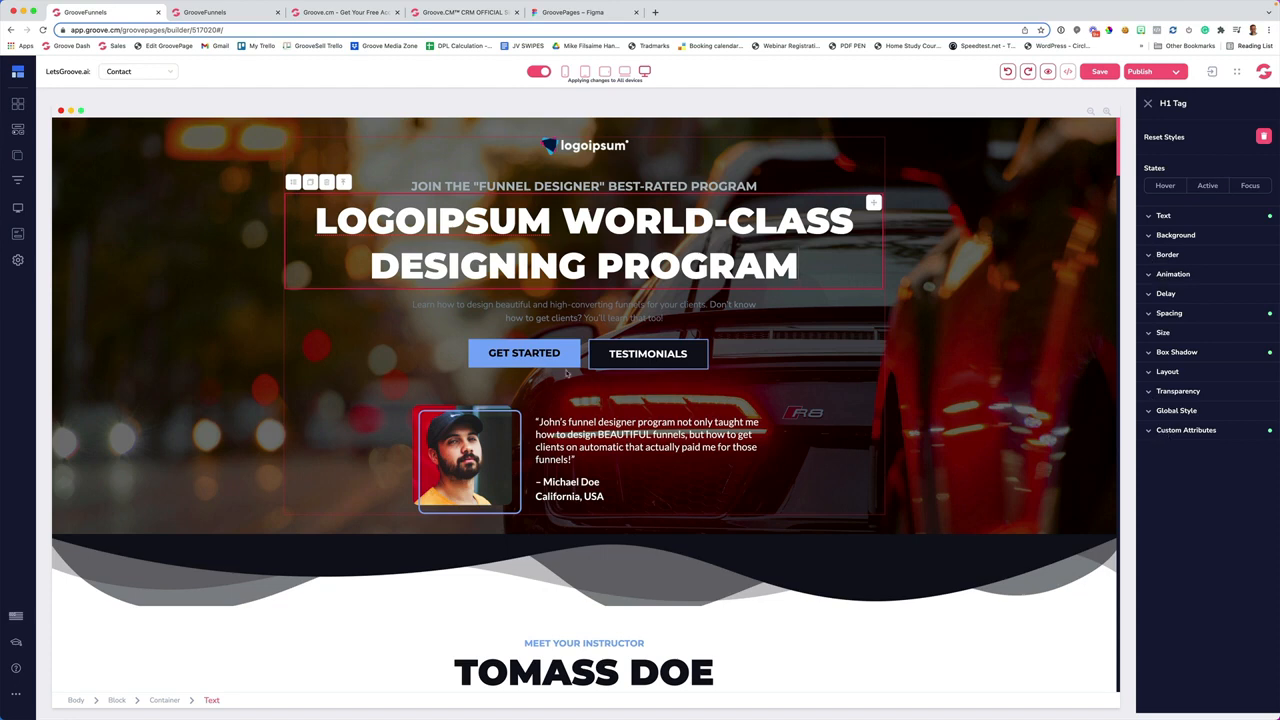
pyautogui.click(527, 360)
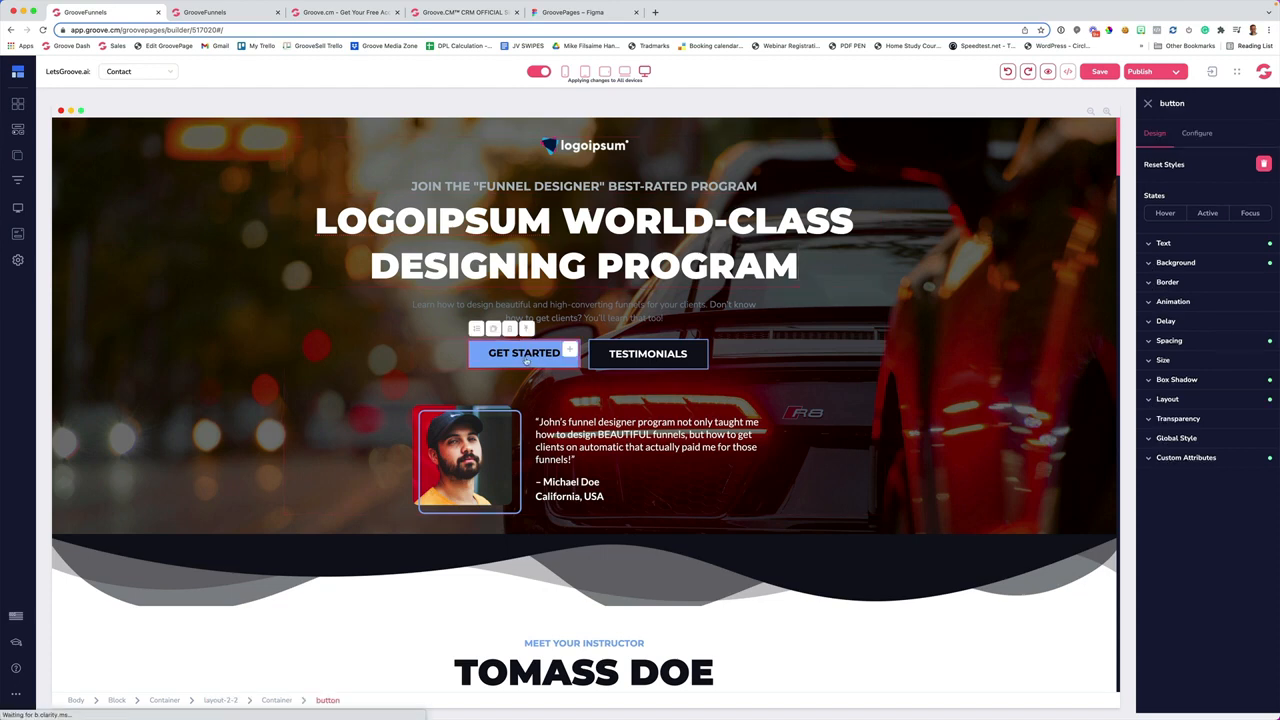
pyautogui.click(1176, 263)
pyautogui.click(1231, 286)
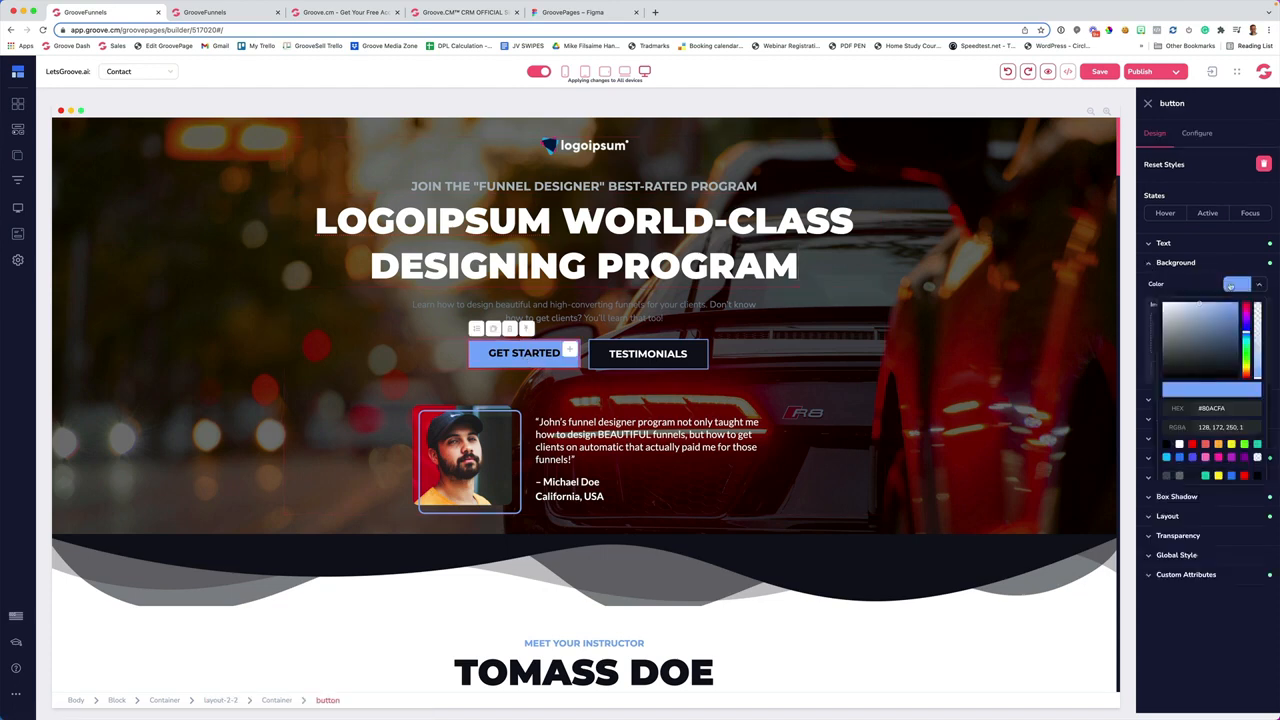
pyautogui.click(1231, 444)
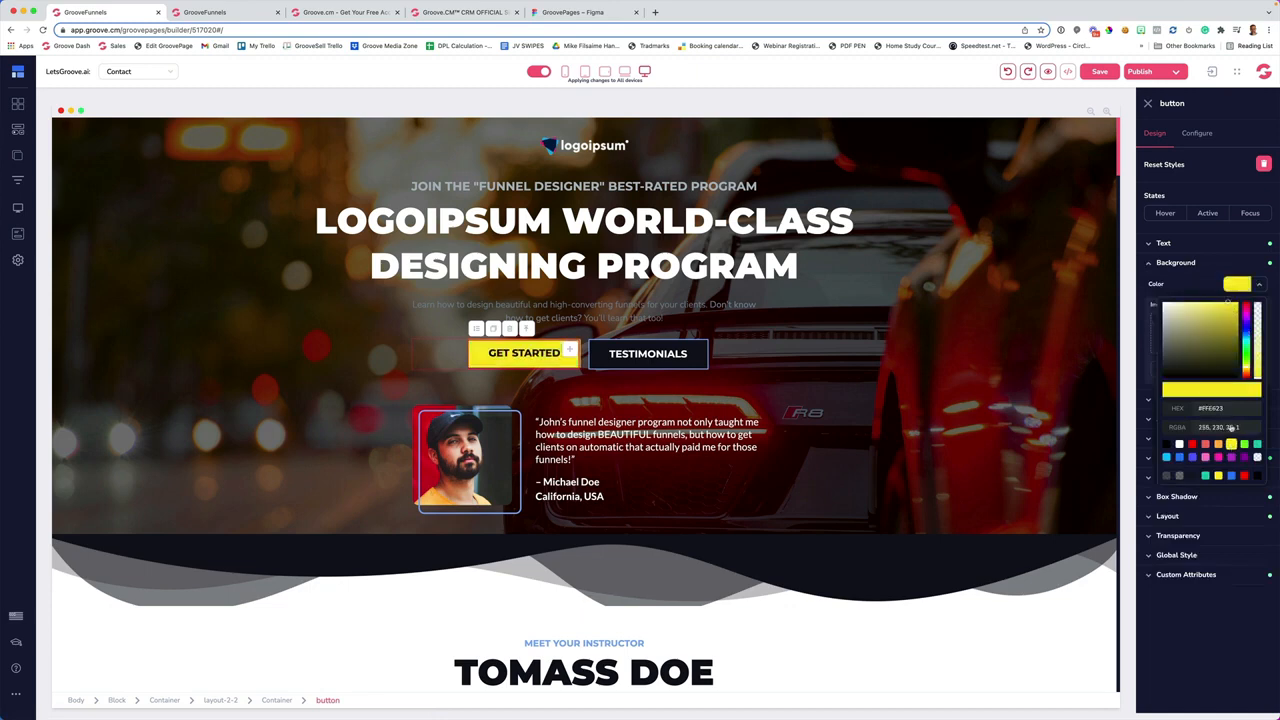
# Review the GET STARTED button's text colour options and enlarge its text size
pyautogui.click(1166, 244)
pyautogui.click(1239, 315)
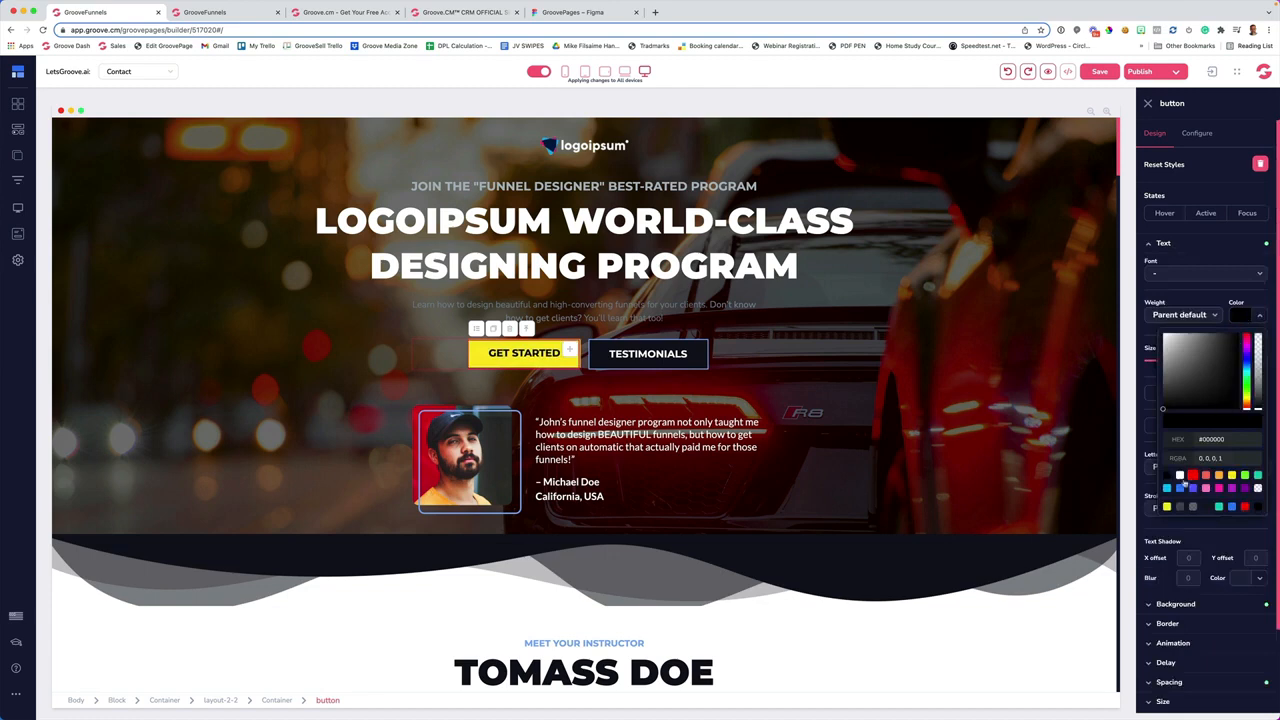
pyautogui.click(800, 357)
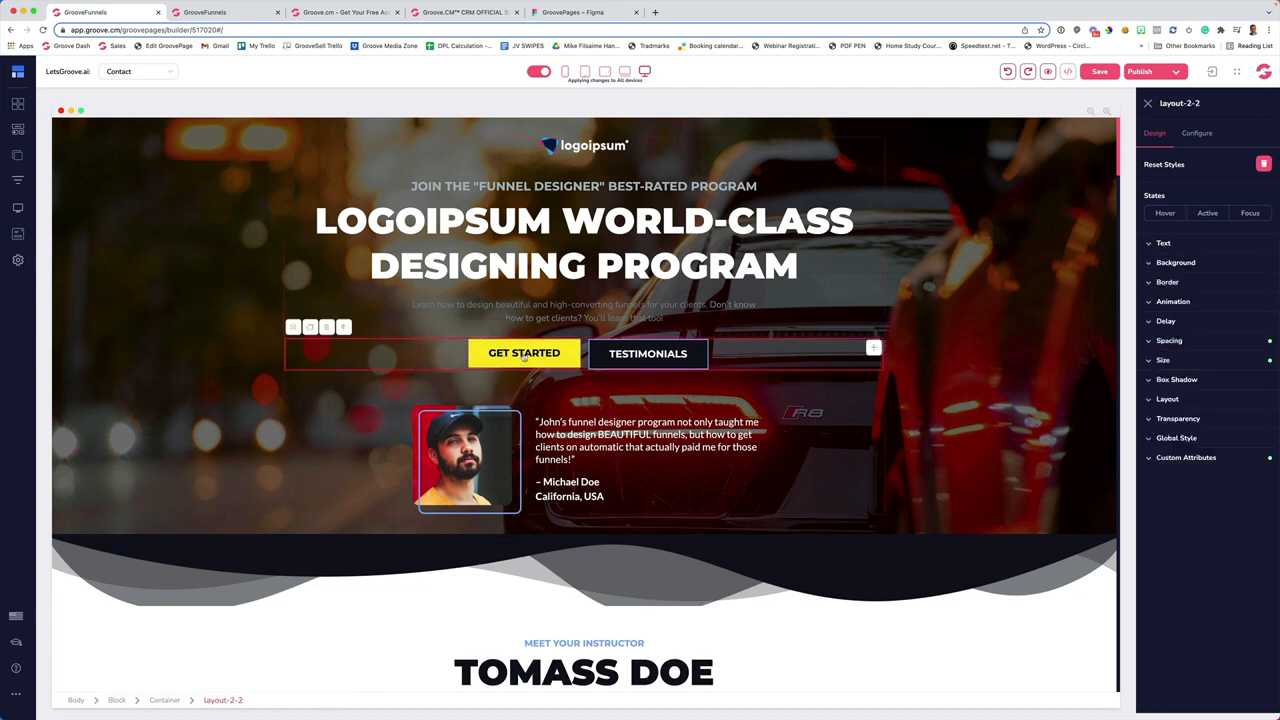
pyautogui.click(1189, 248)
pyautogui.moveTo(1165, 363); pyautogui.dragTo(1171, 362)
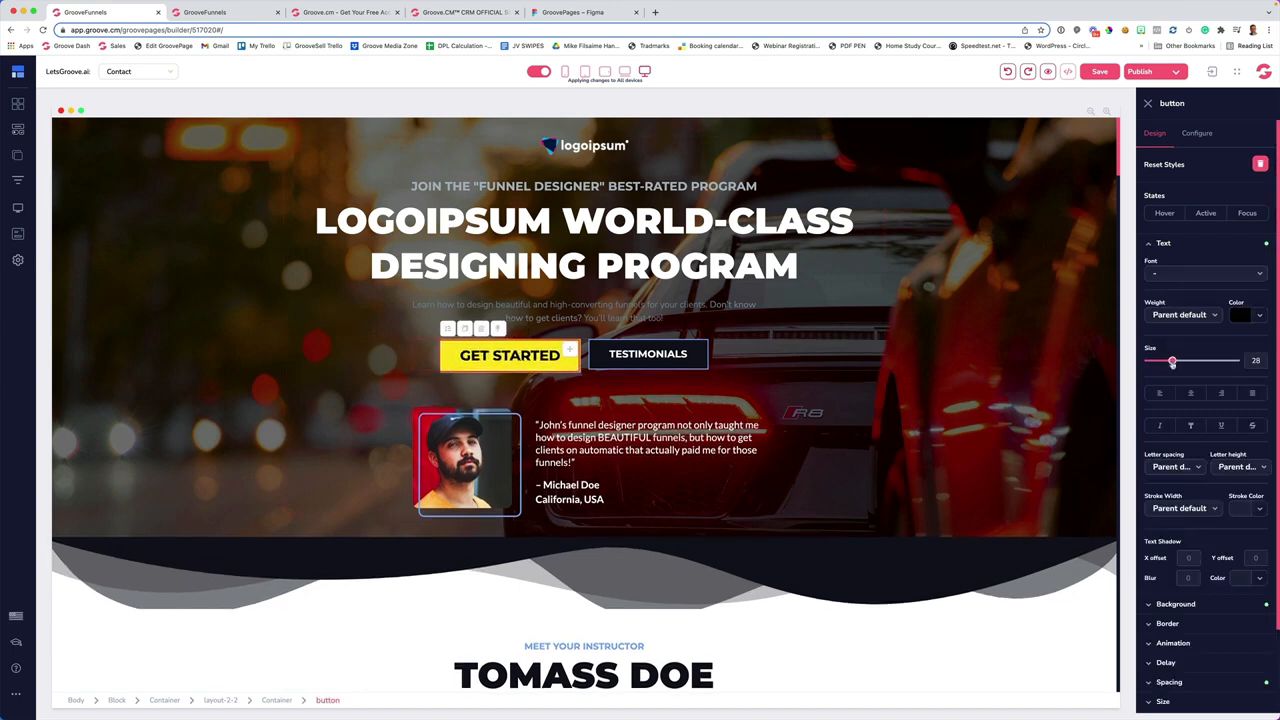
pyautogui.click(1150, 244)
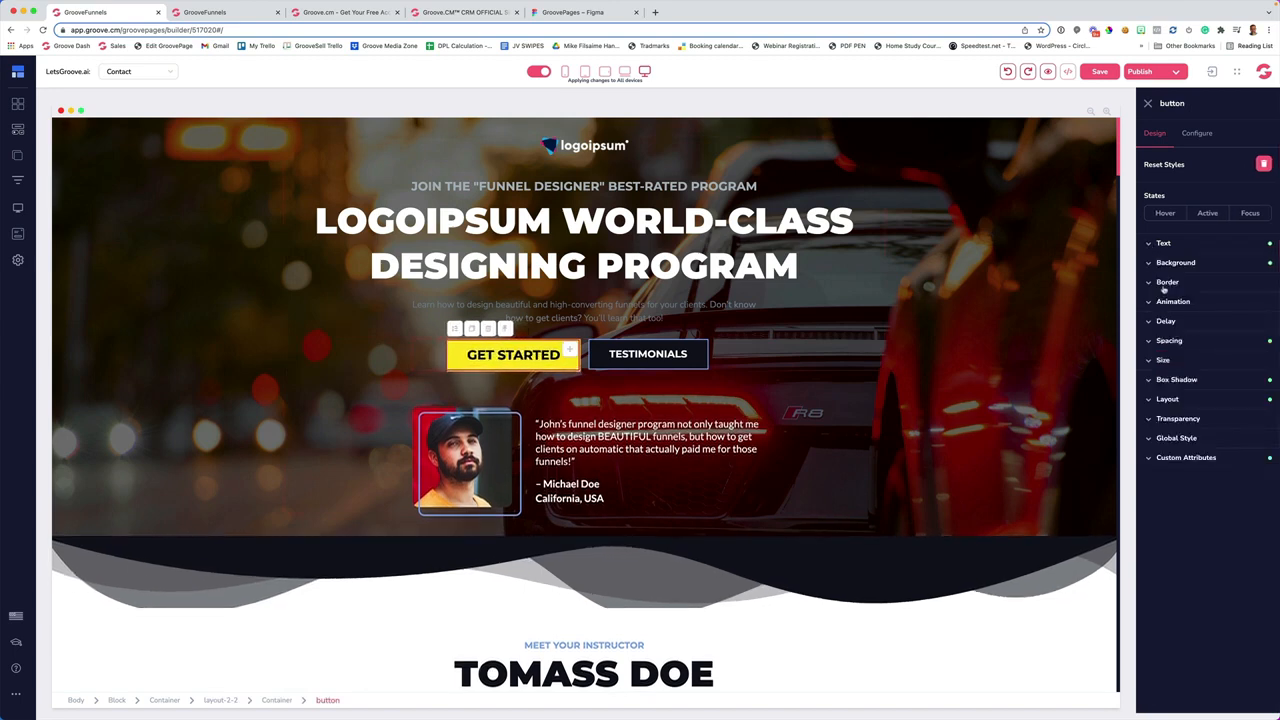
# Round the GET STARTED button's border corners to 0.75
pyautogui.click(1164, 283)
pyautogui.moveTo(1148, 329); pyautogui.dragTo(1224, 328)
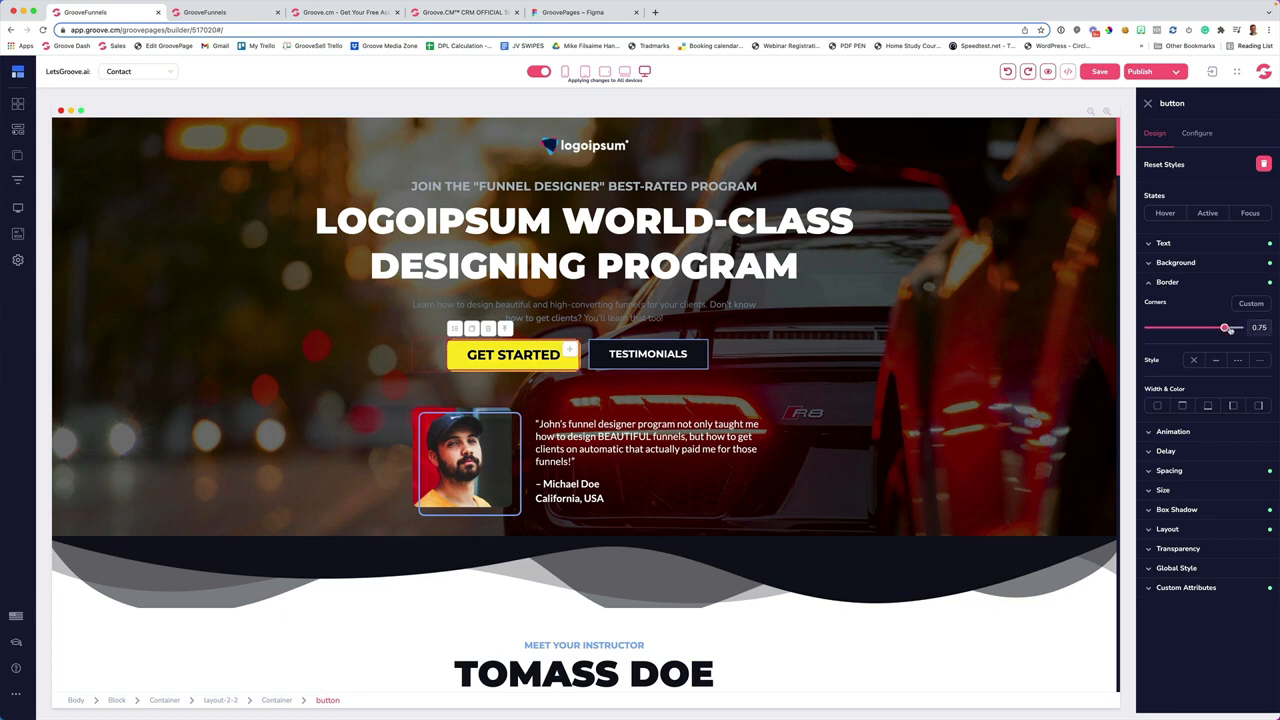
pyautogui.click(624, 440)
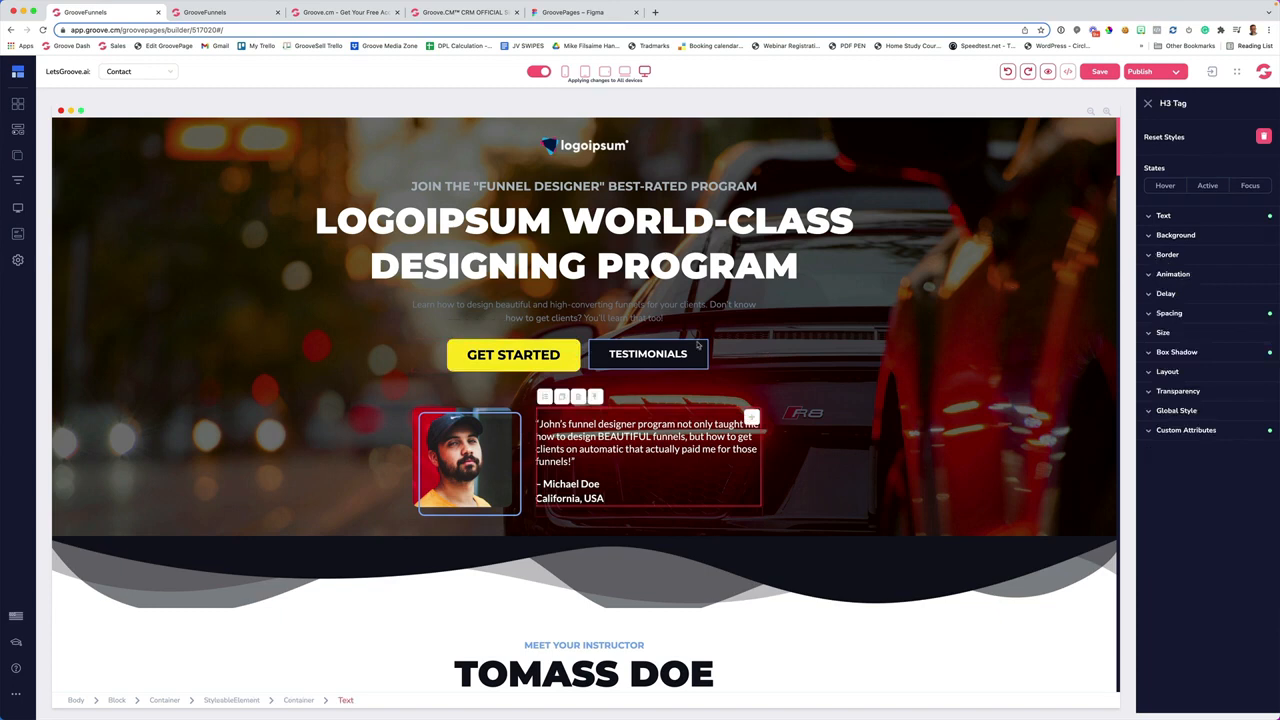
# Add one sub-label reading "We Respect Your Privacy" to the GET STARTED button and update it
pyautogui.click(537, 354)
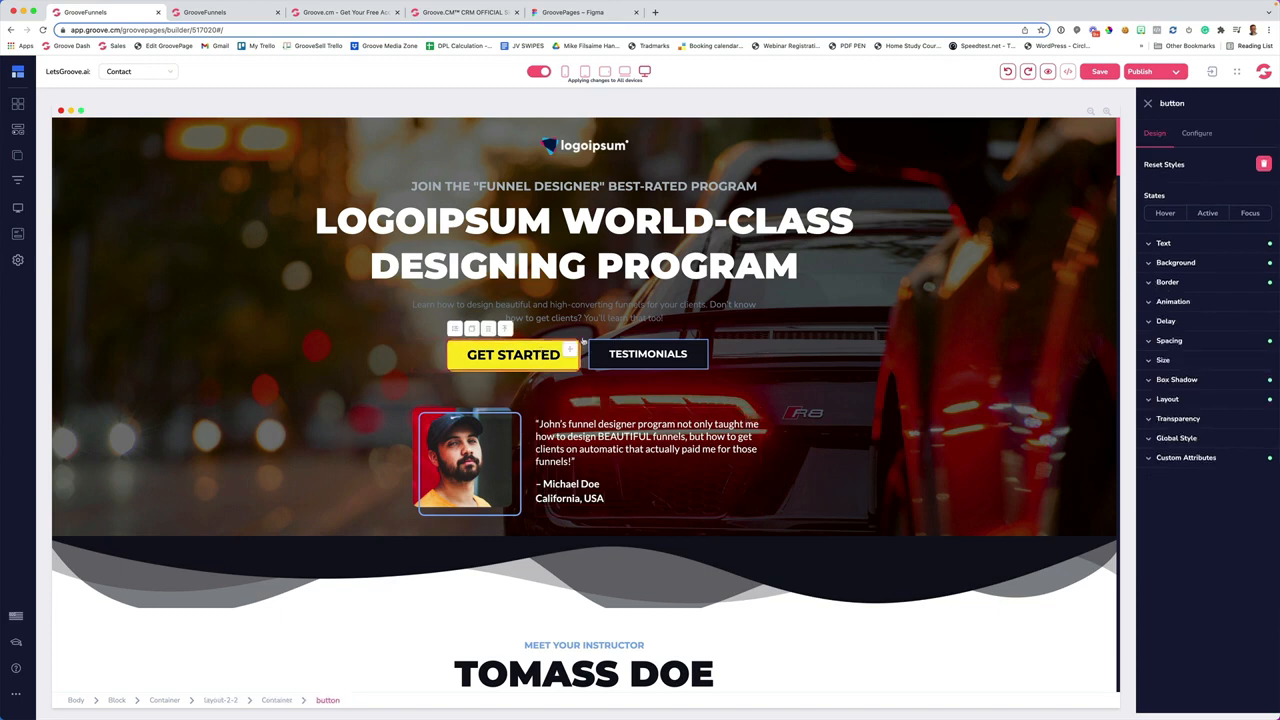
pyautogui.click(1197, 135)
pyautogui.click(1261, 228)
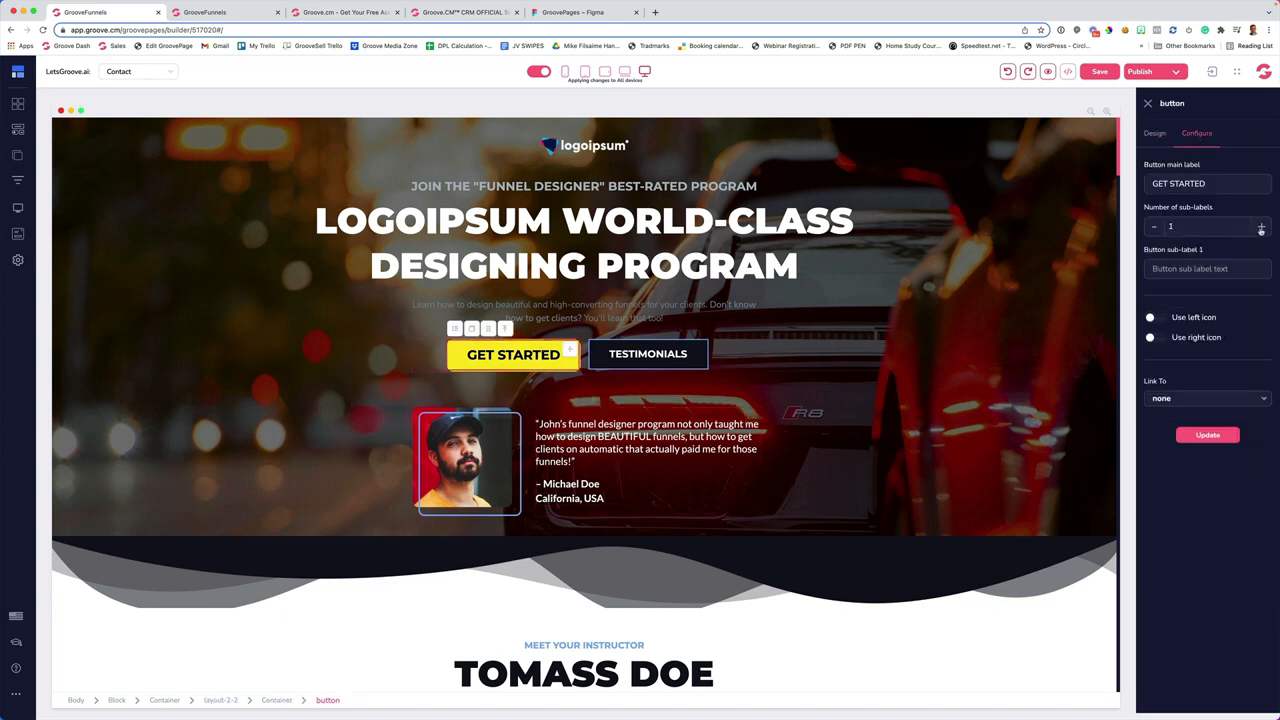
pyautogui.click(1180, 269)
pyautogui.write('We Respect Your Privacy')
pyautogui.click(1200, 436)
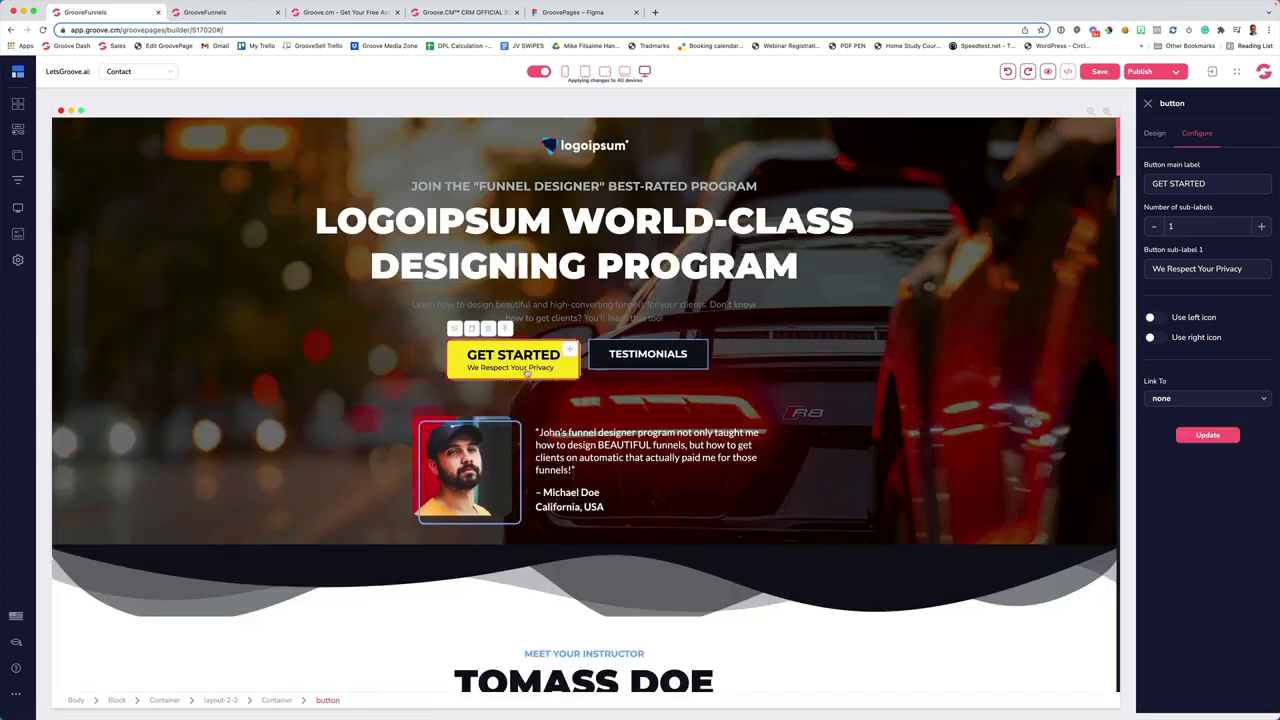
# Set the button sub-label's text size to 11 and centre-align it
pyautogui.click(527, 372)
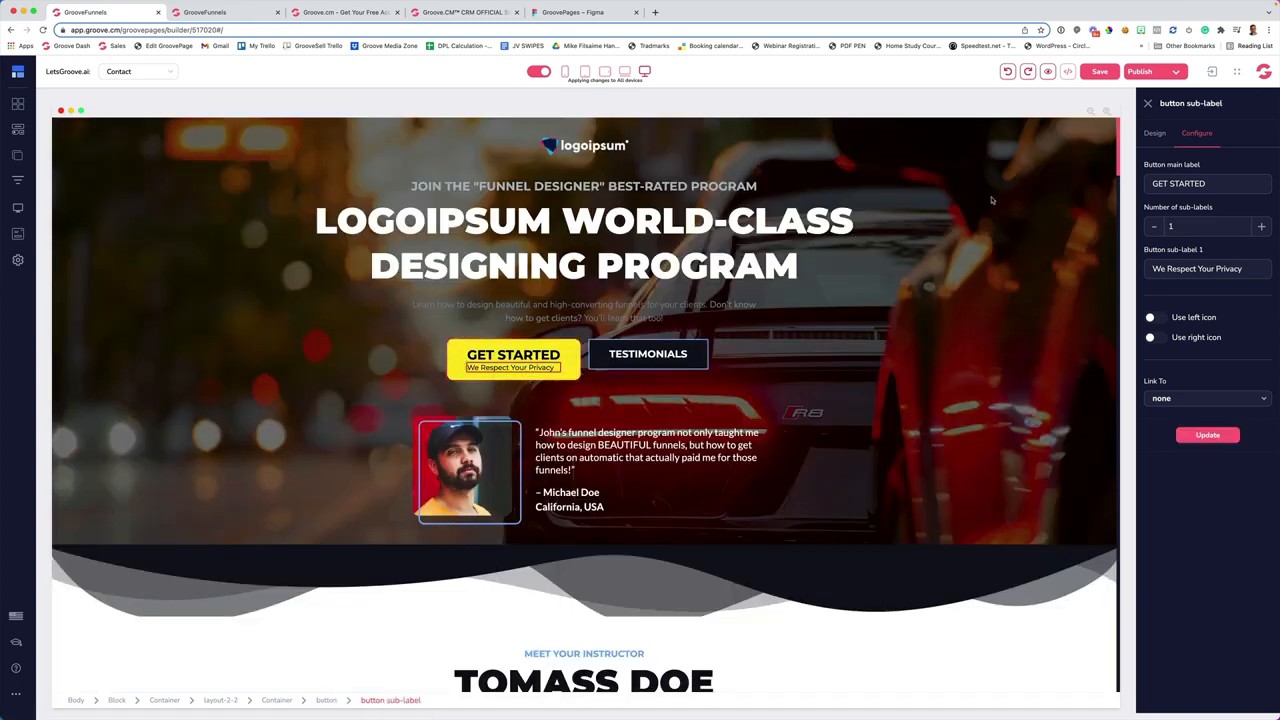
pyautogui.click(1154, 133)
pyautogui.click(1164, 245)
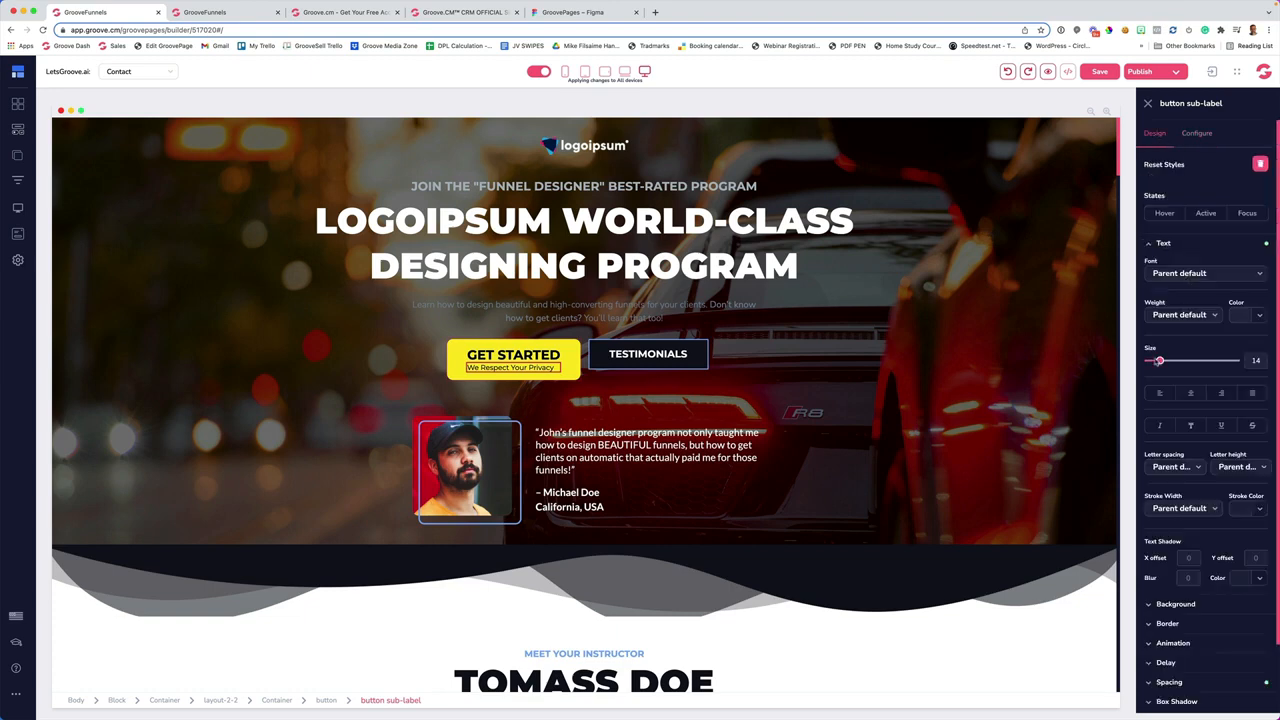
pyautogui.moveTo(1160, 361); pyautogui.dragTo(1158, 362)
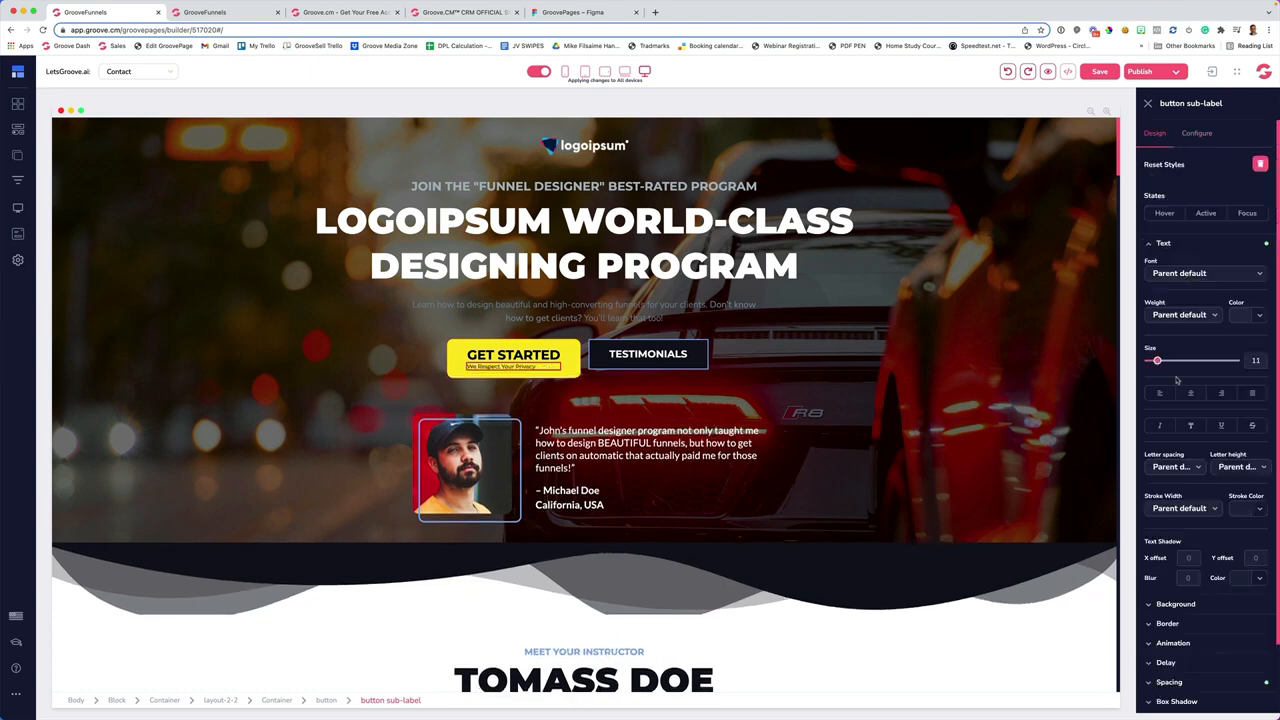
pyautogui.click(1190, 393)
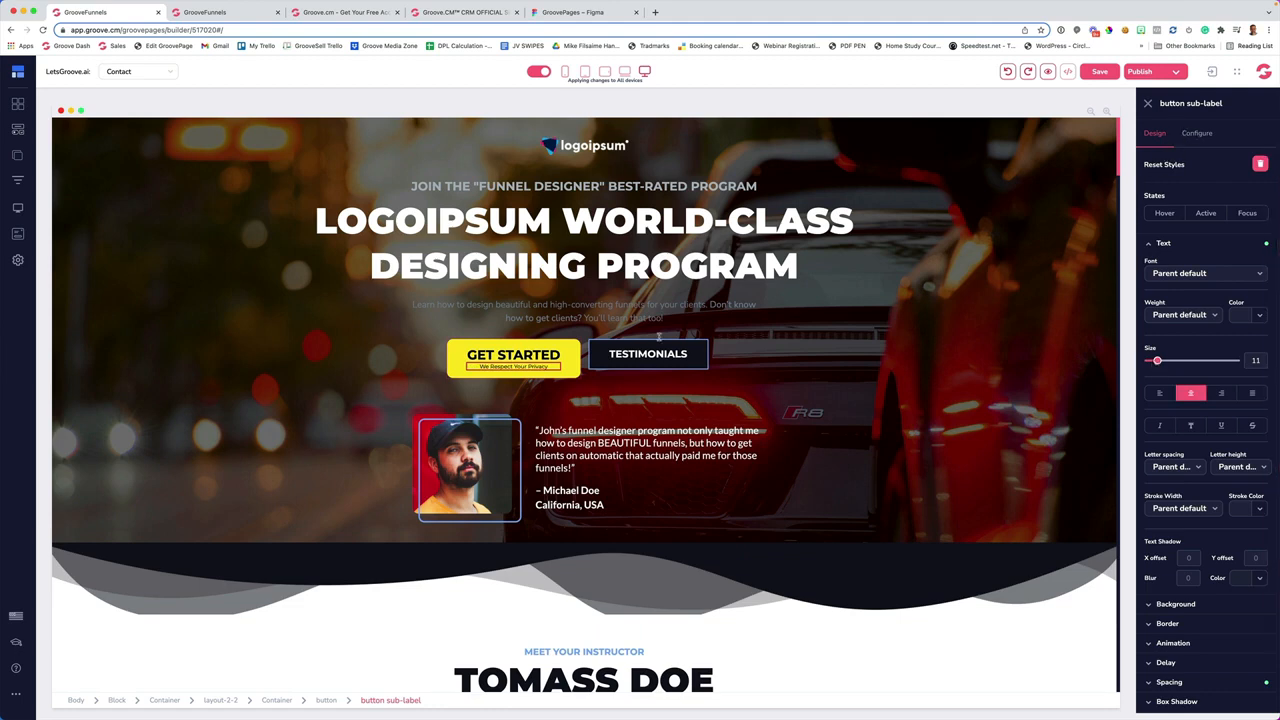
# Enable a left icon on the GET STARTED button and choose the calculator icon (fas fa-calculator)
pyautogui.click(571, 350)
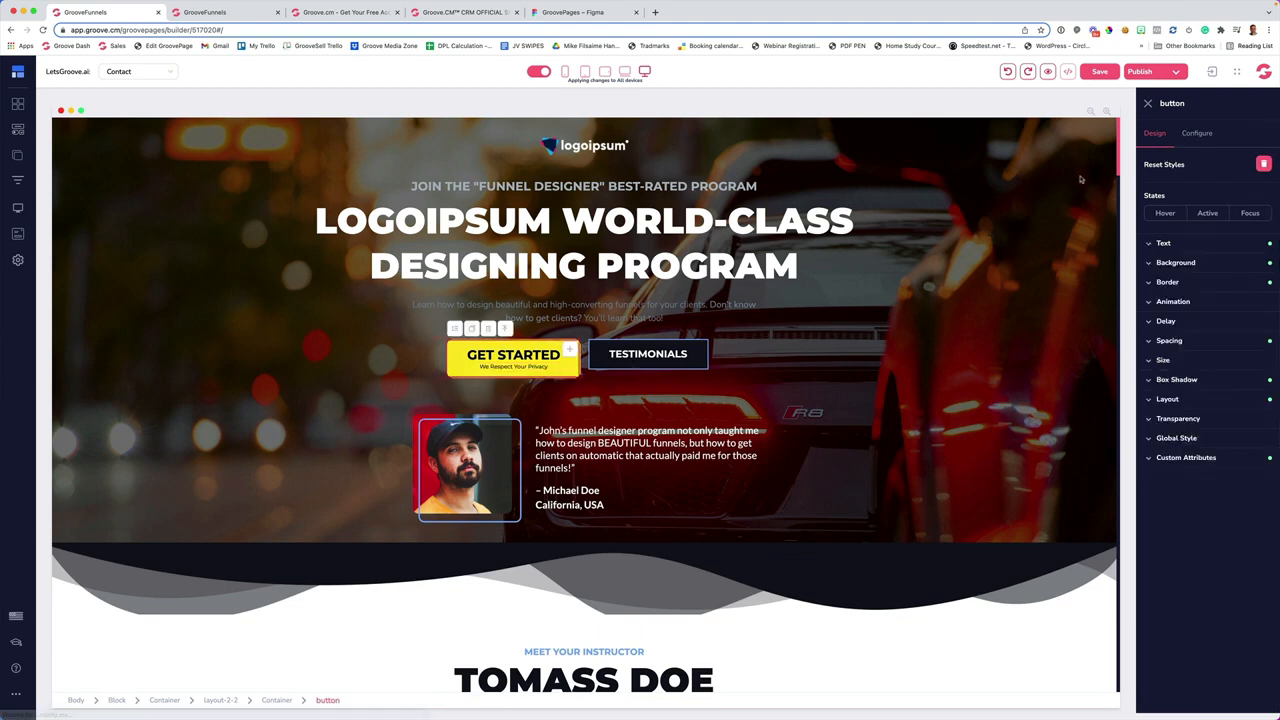
pyautogui.click(1197, 137)
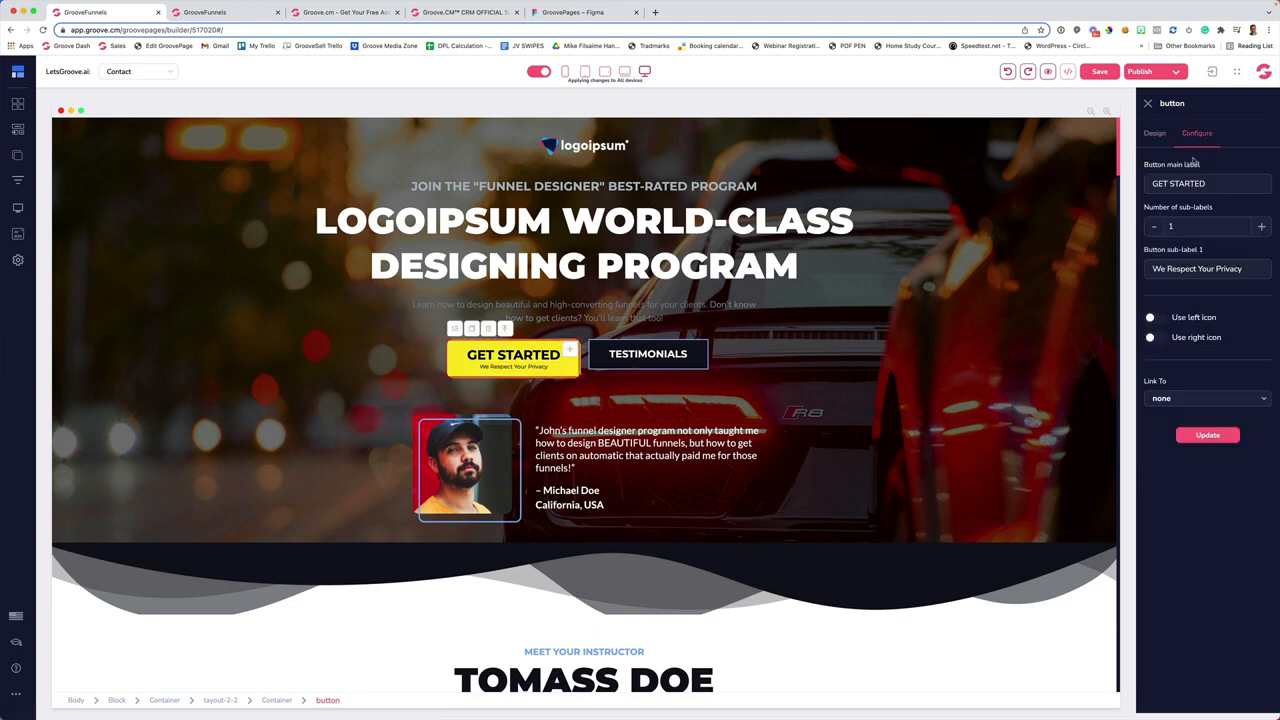
pyautogui.click(1152, 318)
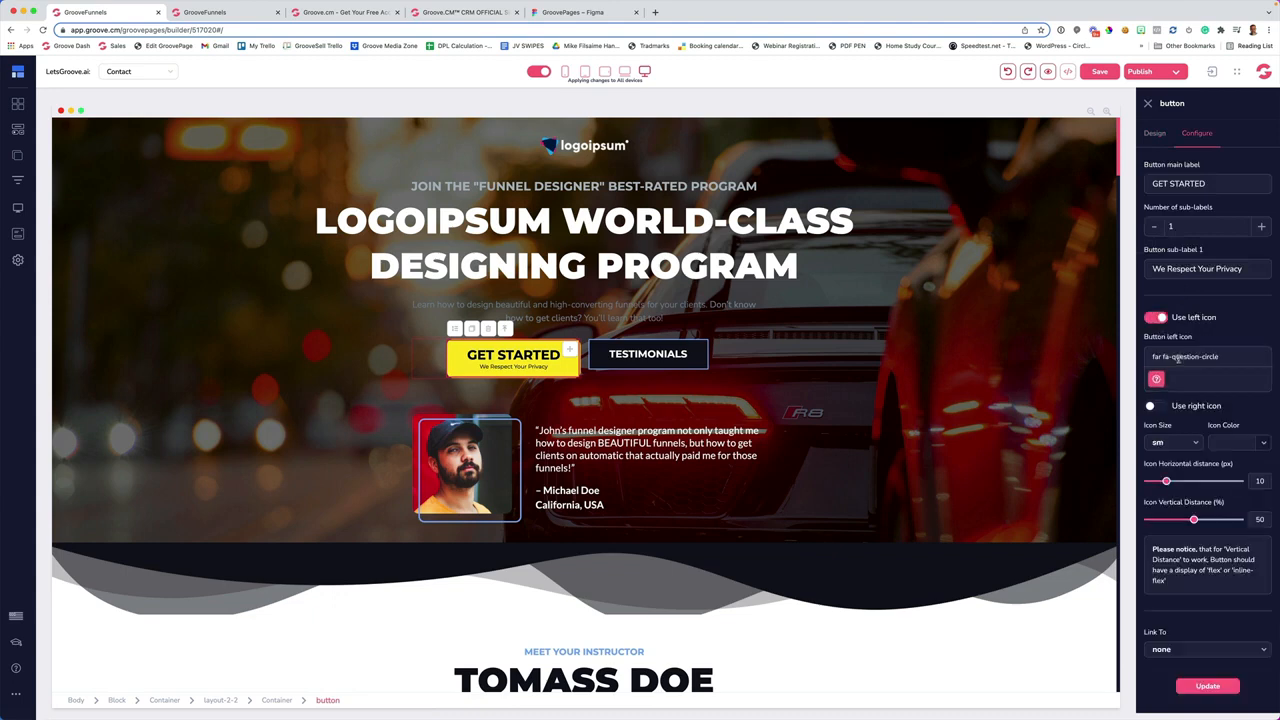
pyautogui.tripleClick(1180, 357)
pyautogui.write('cal')
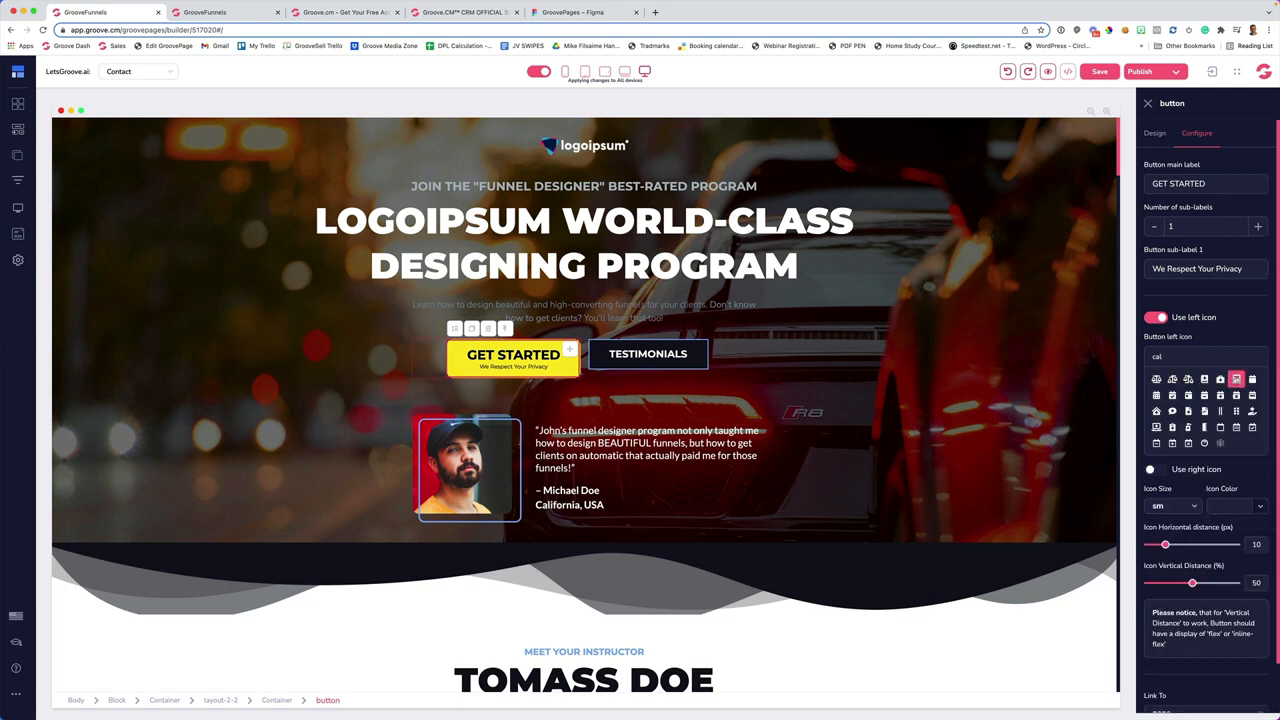
pyautogui.click(1236, 379)
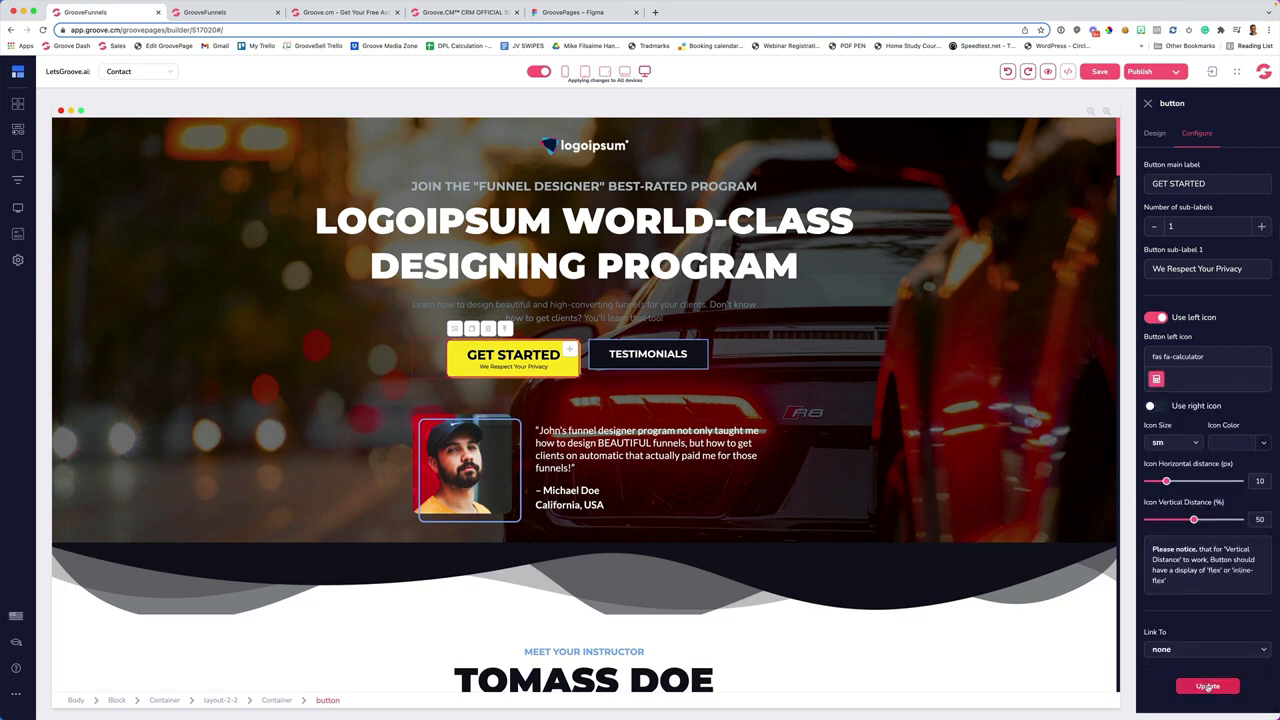
# Change the button's main label to "Book Dates", set the icon size to 3xl and update the button
pyautogui.tripleClick(1206, 185)
pyautogui.write('Reg')
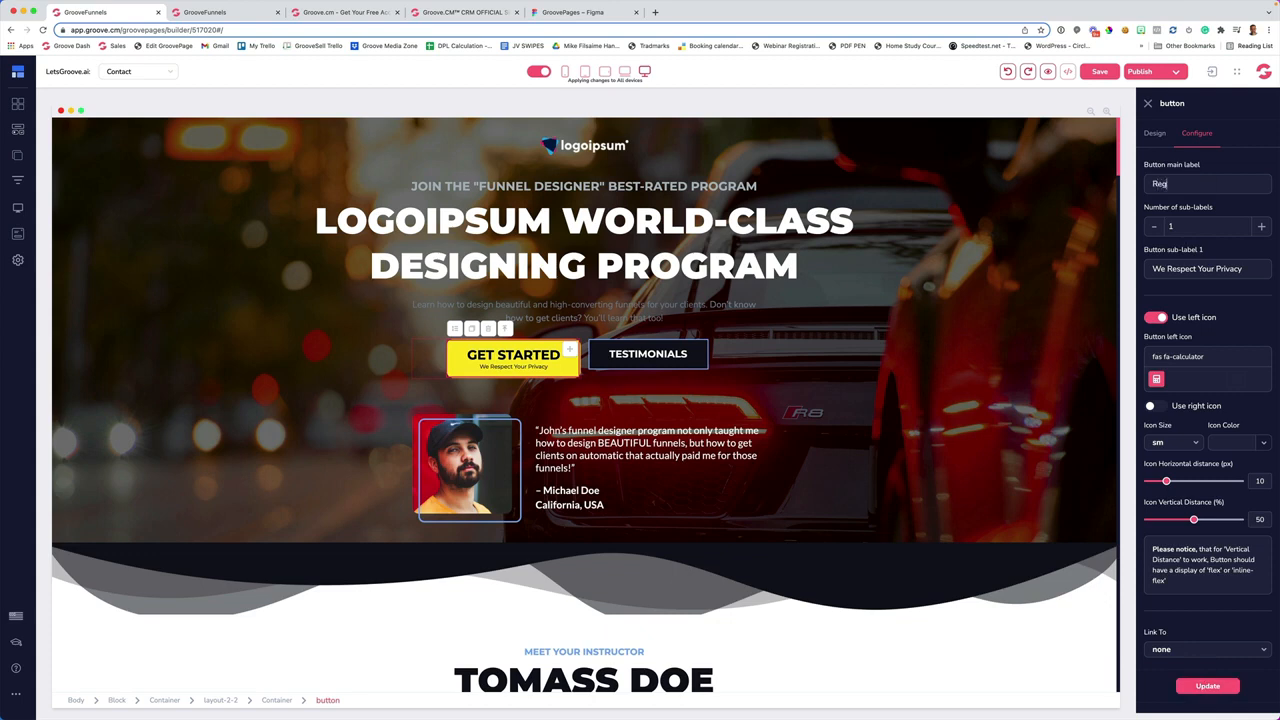
pyautogui.write('ister No')
pyautogui.hotkey('ctrl', 'a')
pyautogui.write('Check')
pyautogui.hotkey('ctrl', 'a')
pyautogui.write('Book Dates')
pyautogui.click(1207, 686)
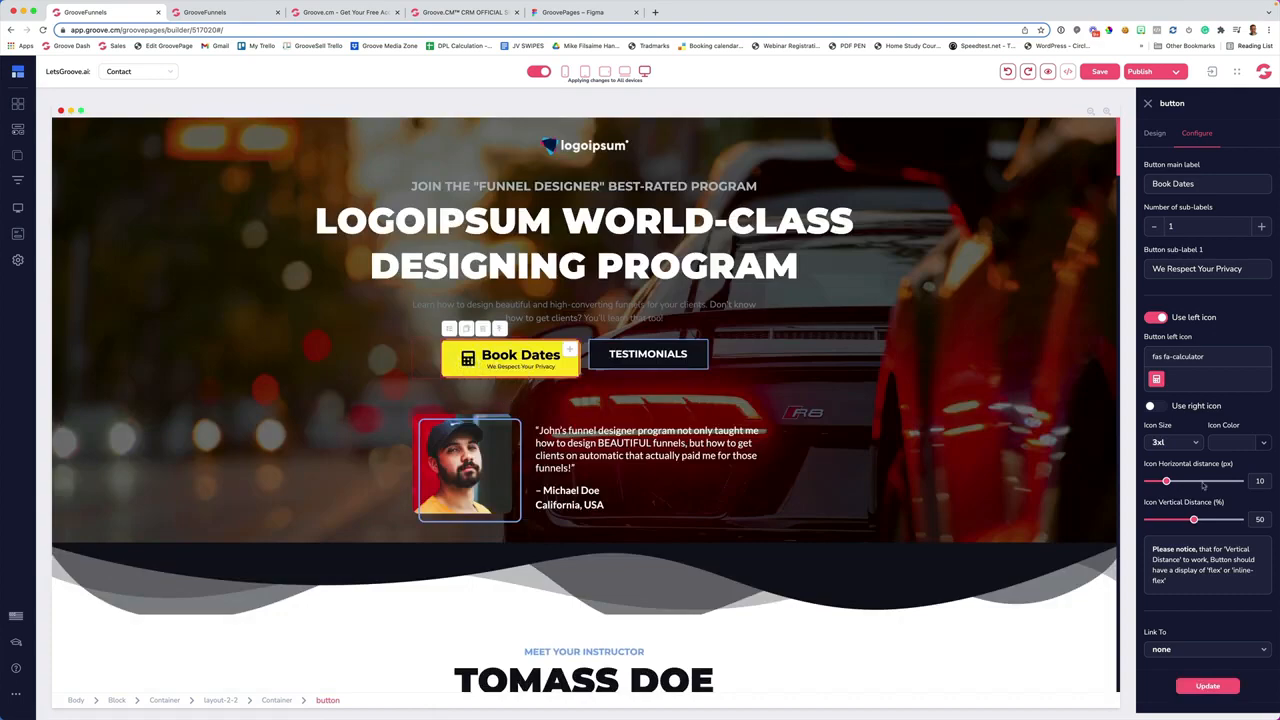
pyautogui.scroll(-6, 649, 430)
pyautogui.scroll(2, 649, 430)
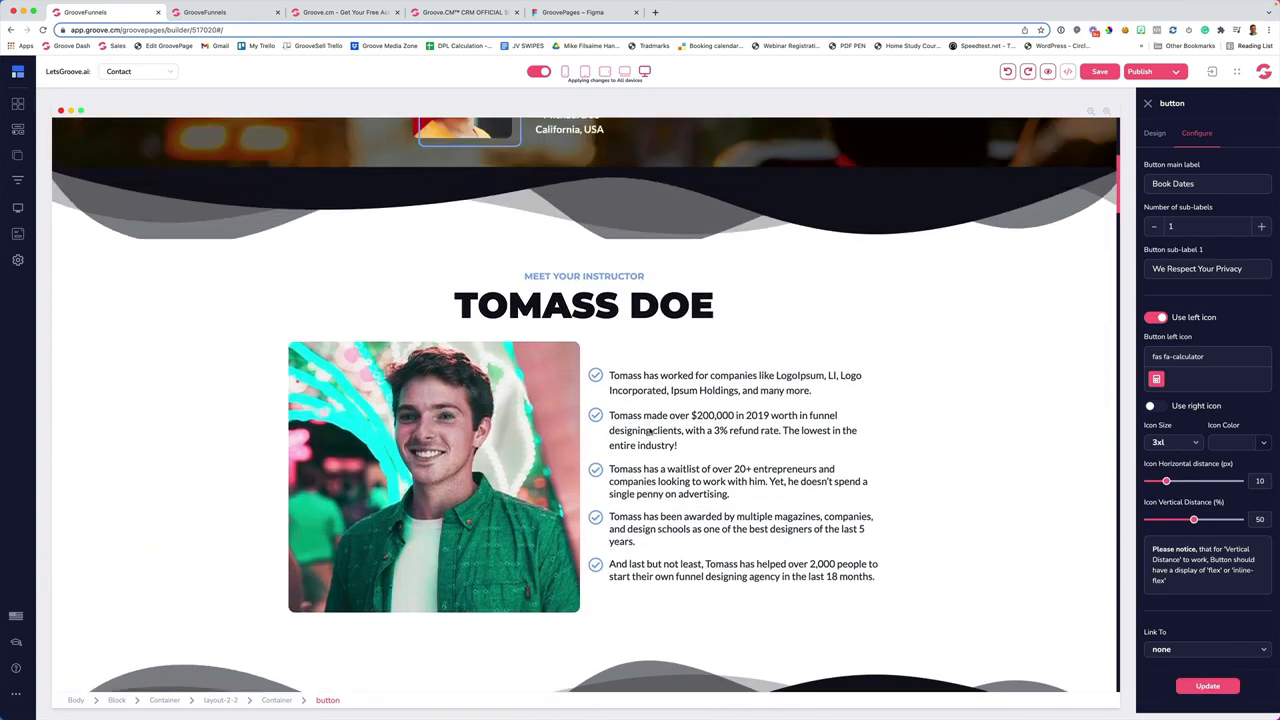
pyautogui.scroll(5, 649, 432)
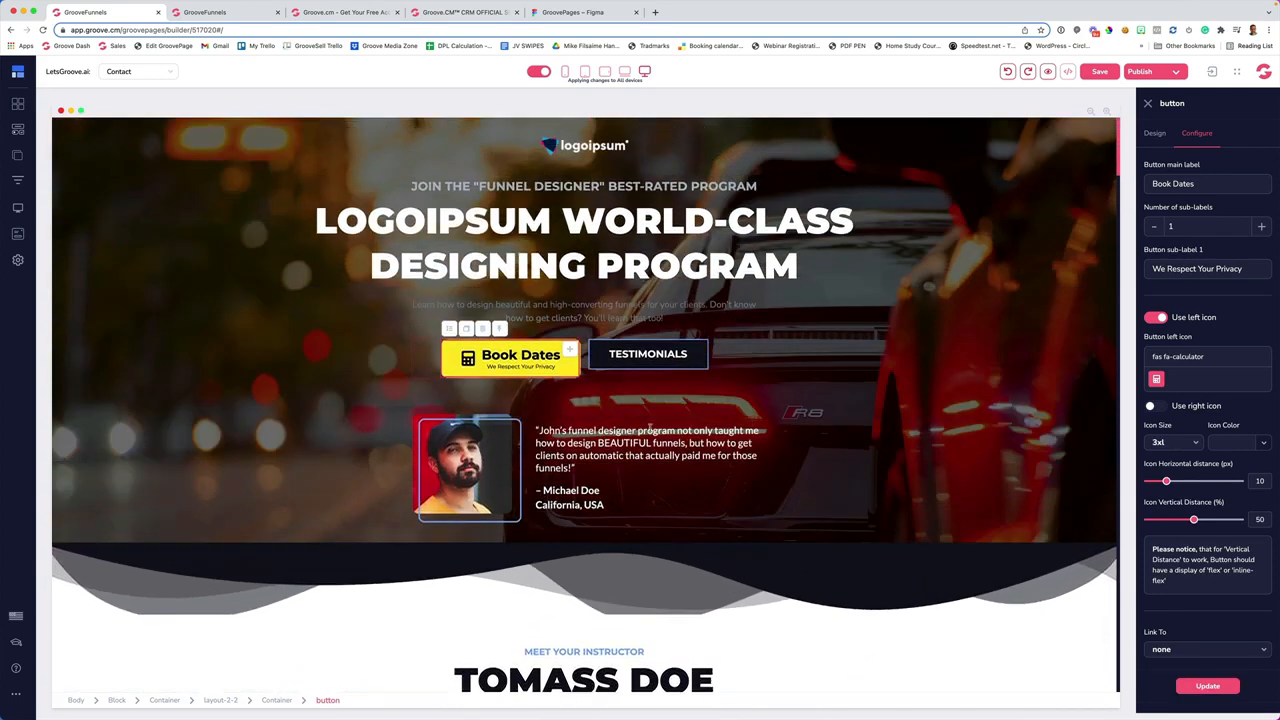
pyautogui.scroll(-15, 510, 334)
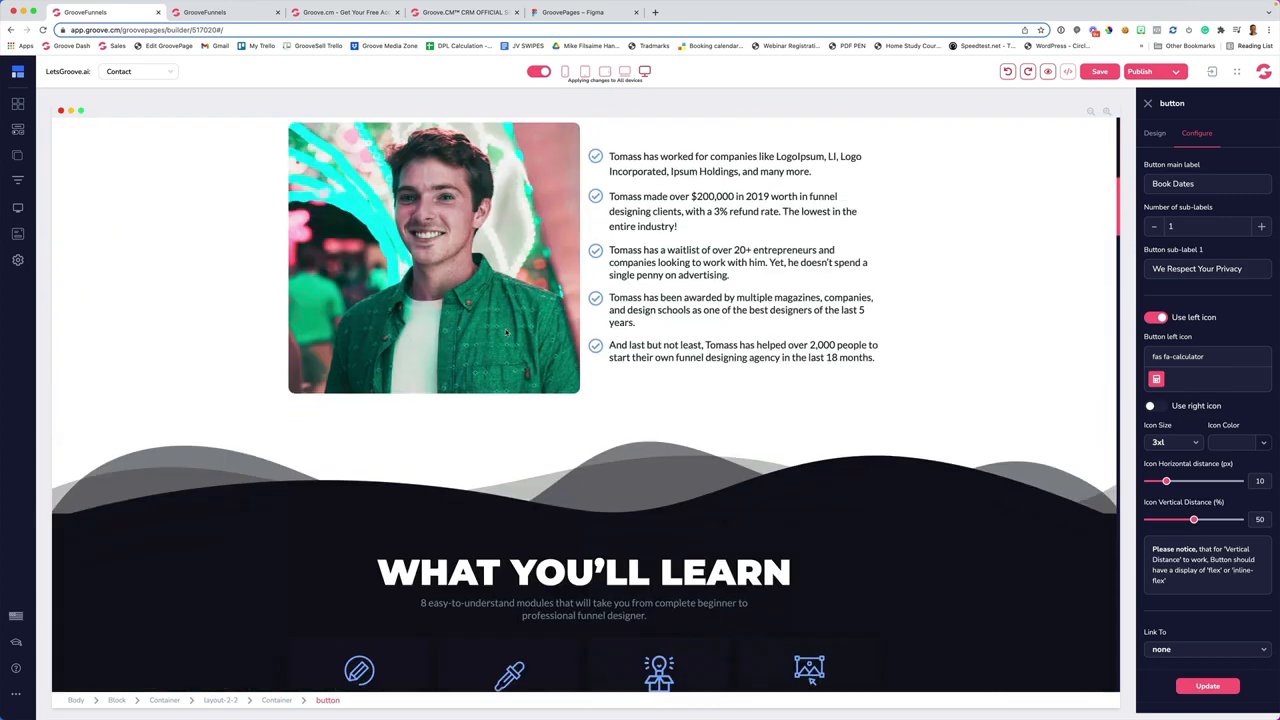
pyautogui.scroll(-5, 513, 332)
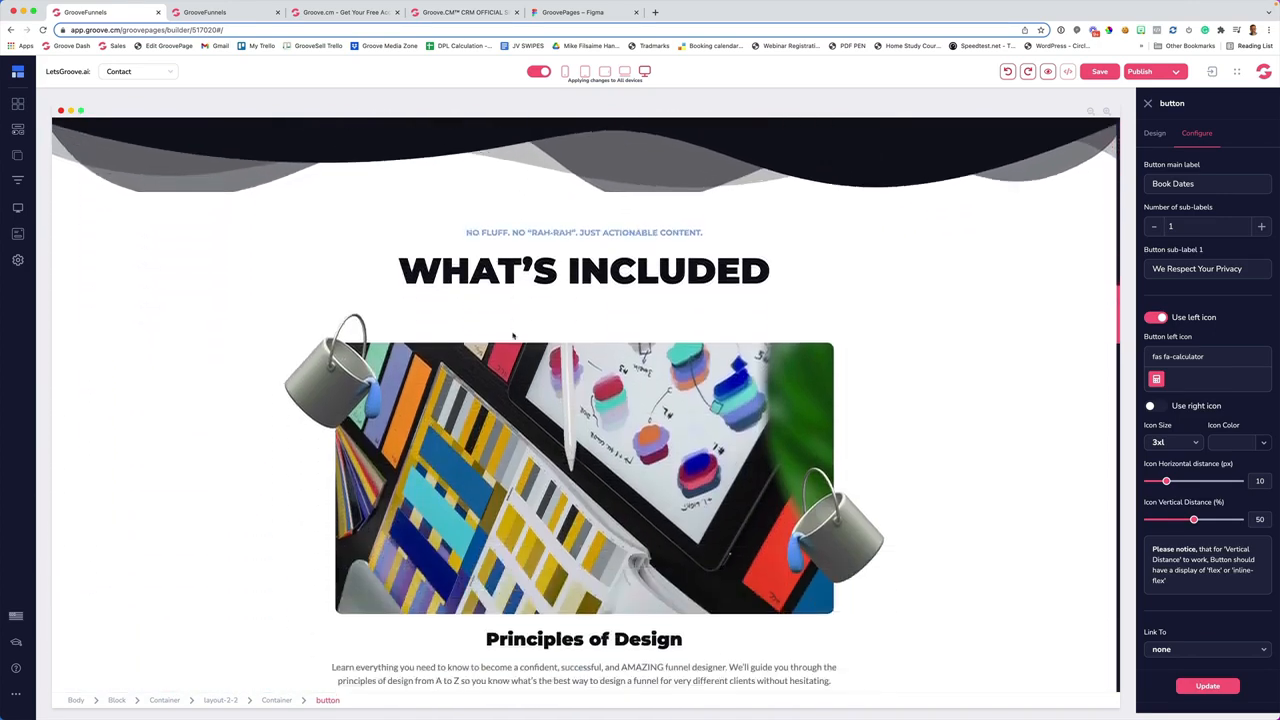
# Switch to the Podcast page and add the "Grab Your Tickets Before It's Sold Out" countdown block below "Why I Started This Podcast"
pyautogui.click(17, 155)
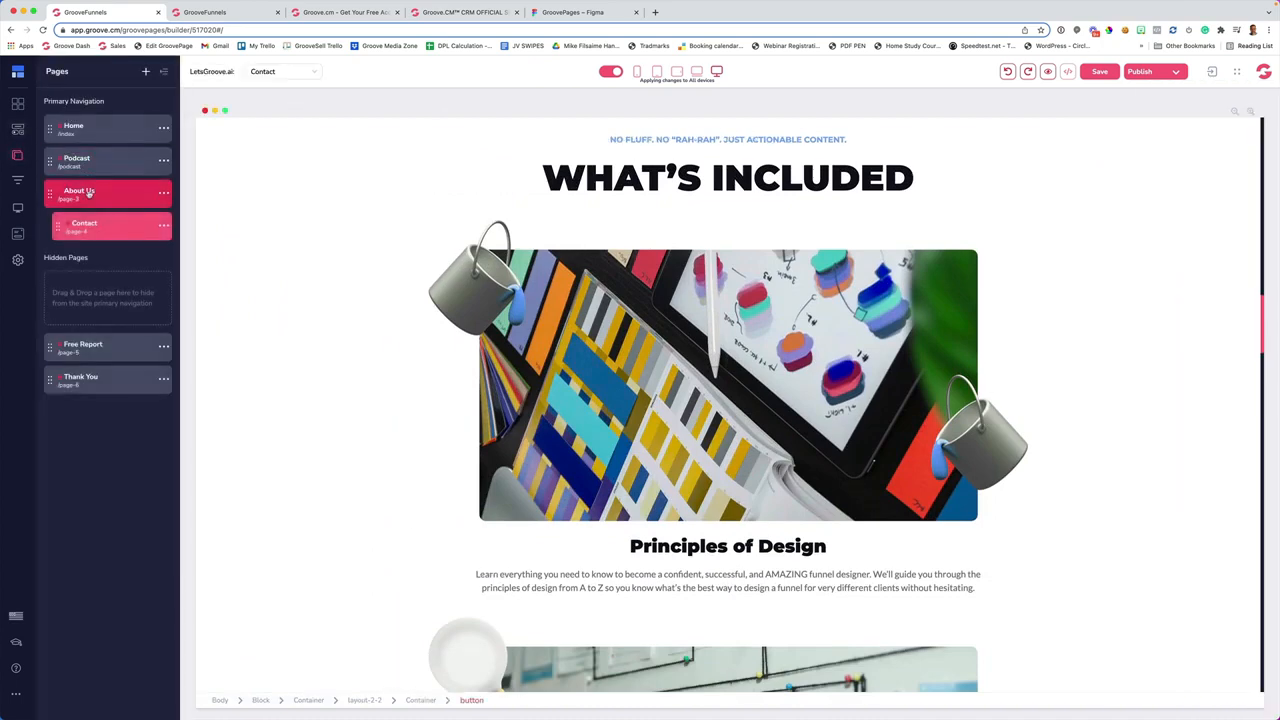
pyautogui.click(90, 163)
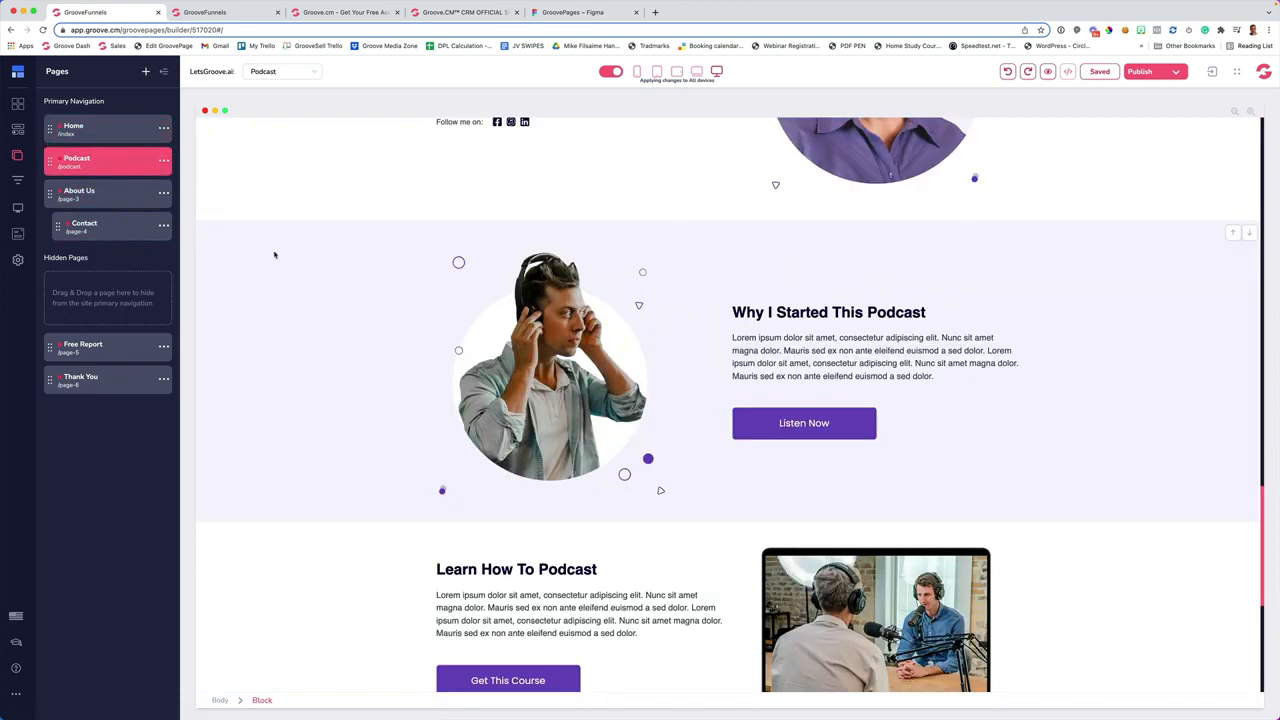
pyautogui.click(17, 103)
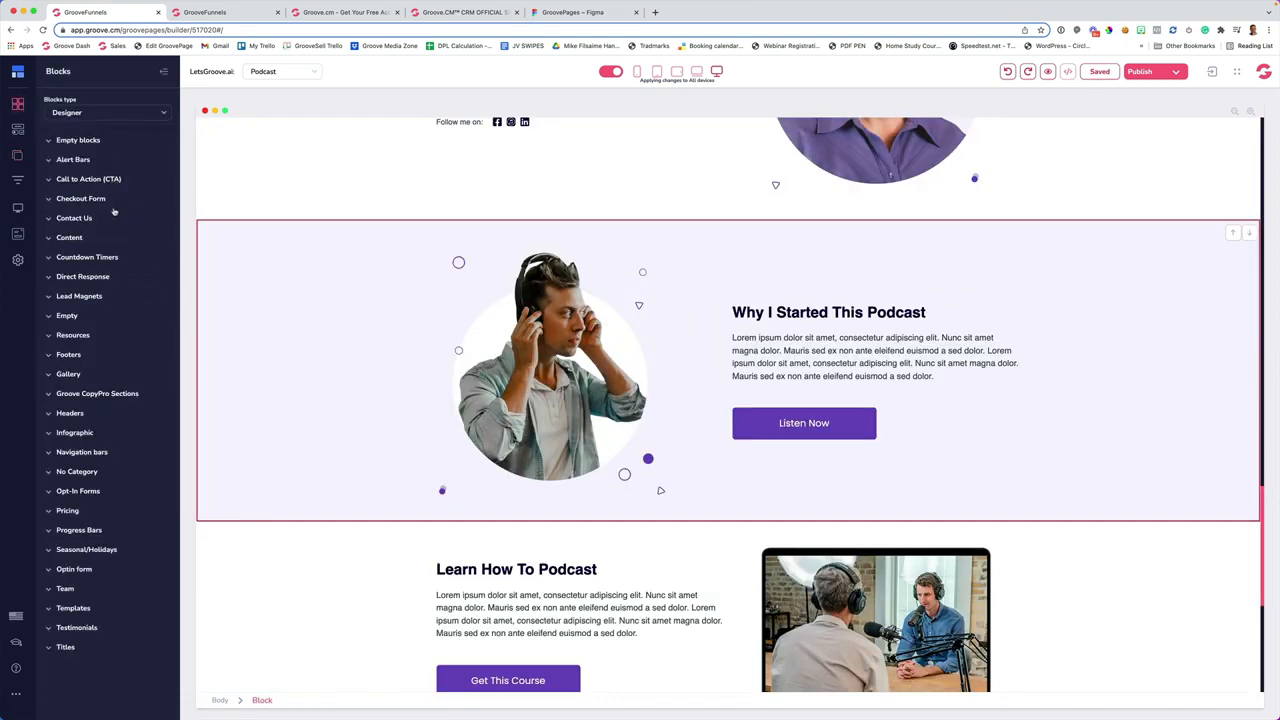
pyautogui.click(124, 256)
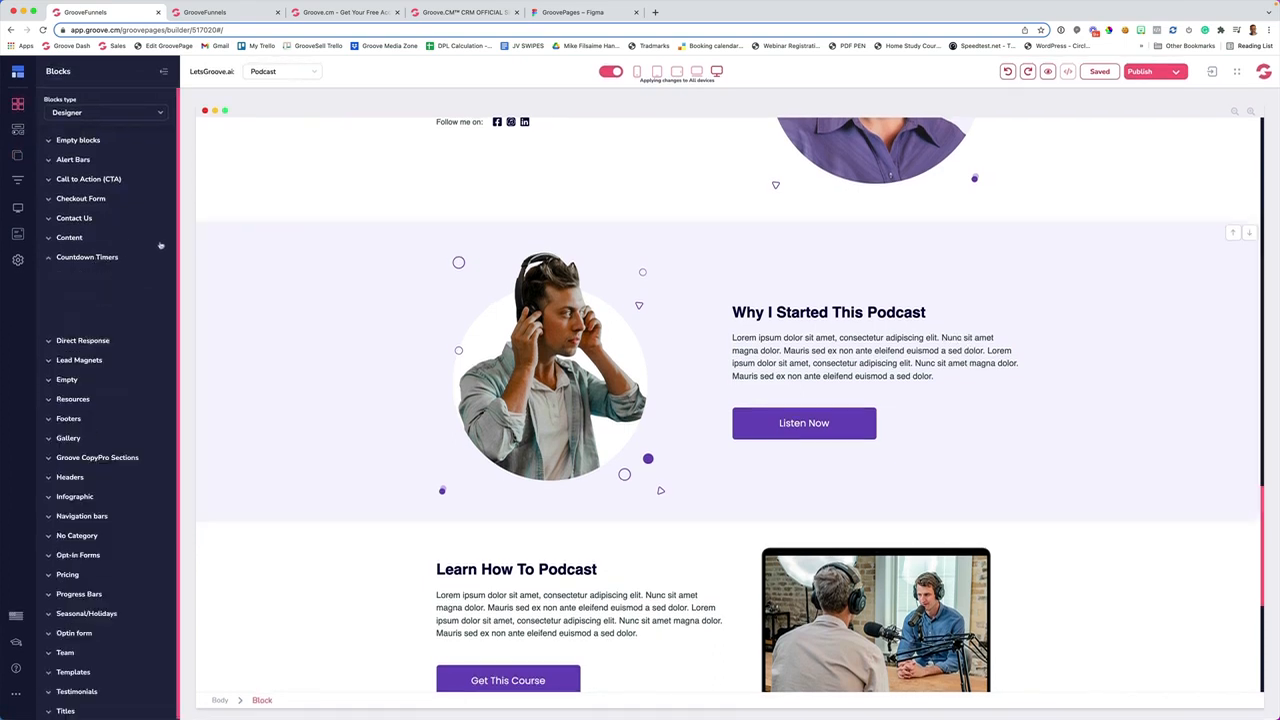
pyautogui.scroll(-10, 121, 246)
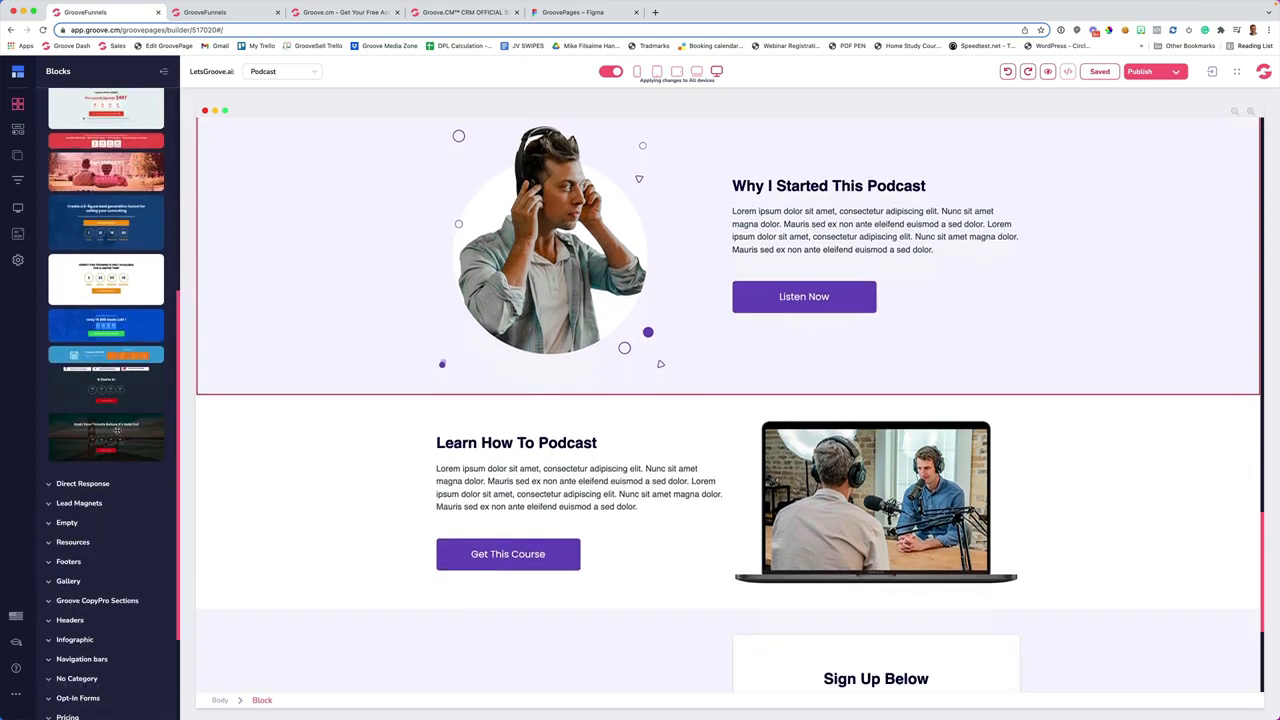
pyautogui.moveTo(117, 428); pyautogui.dragTo(543, 429)
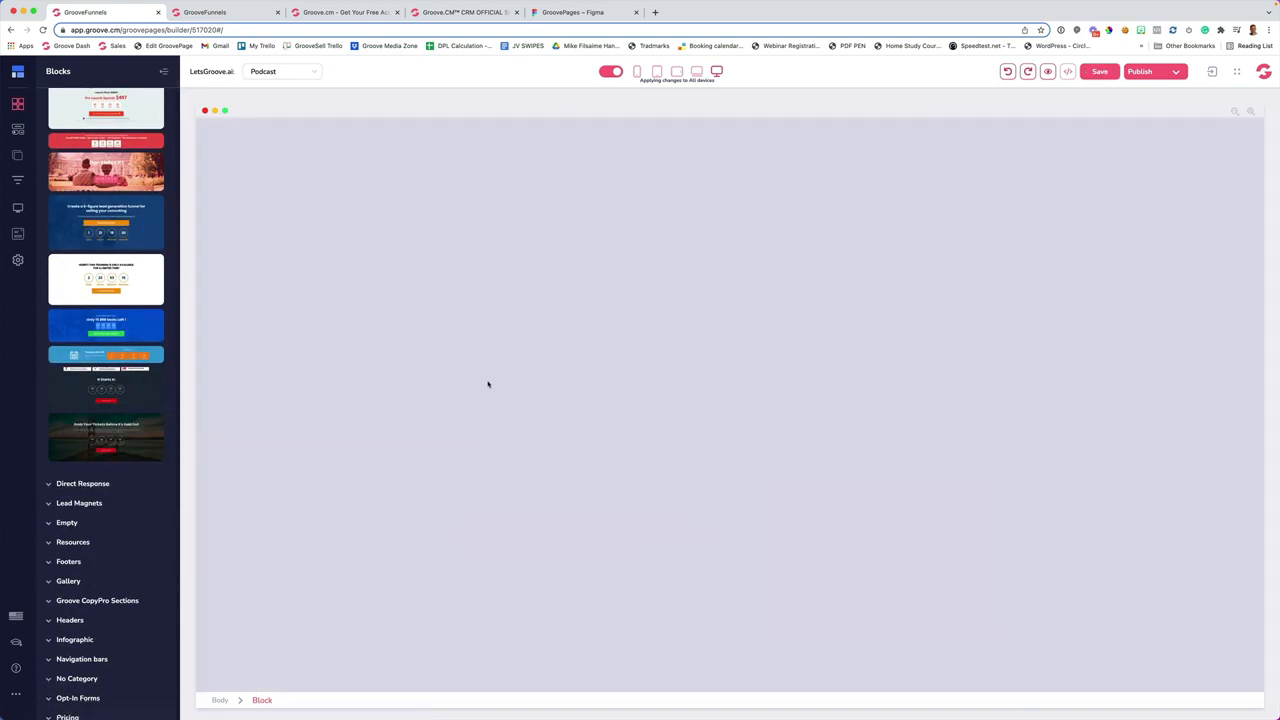
pyautogui.scroll(-2, 735, 515)
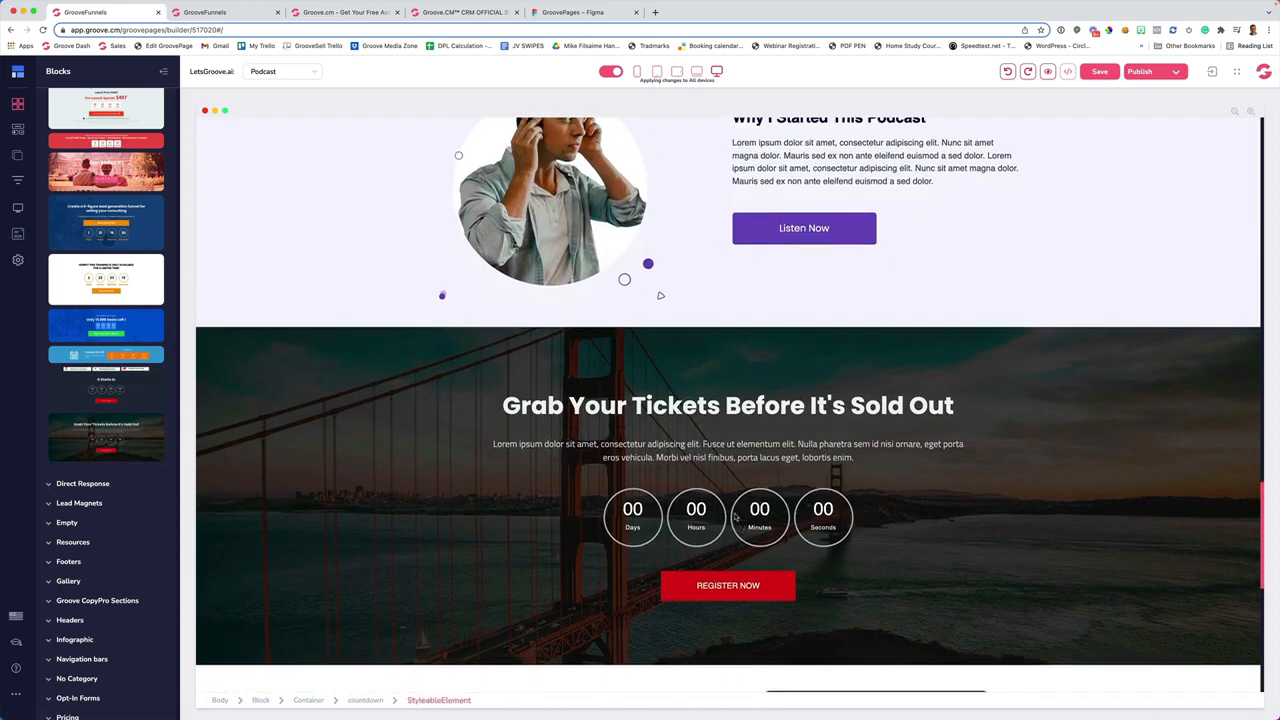
# Review the type options in the countdown timer's configuration and keep the type set to Fixed
pyautogui.click(732, 513)
pyautogui.click(1201, 133)
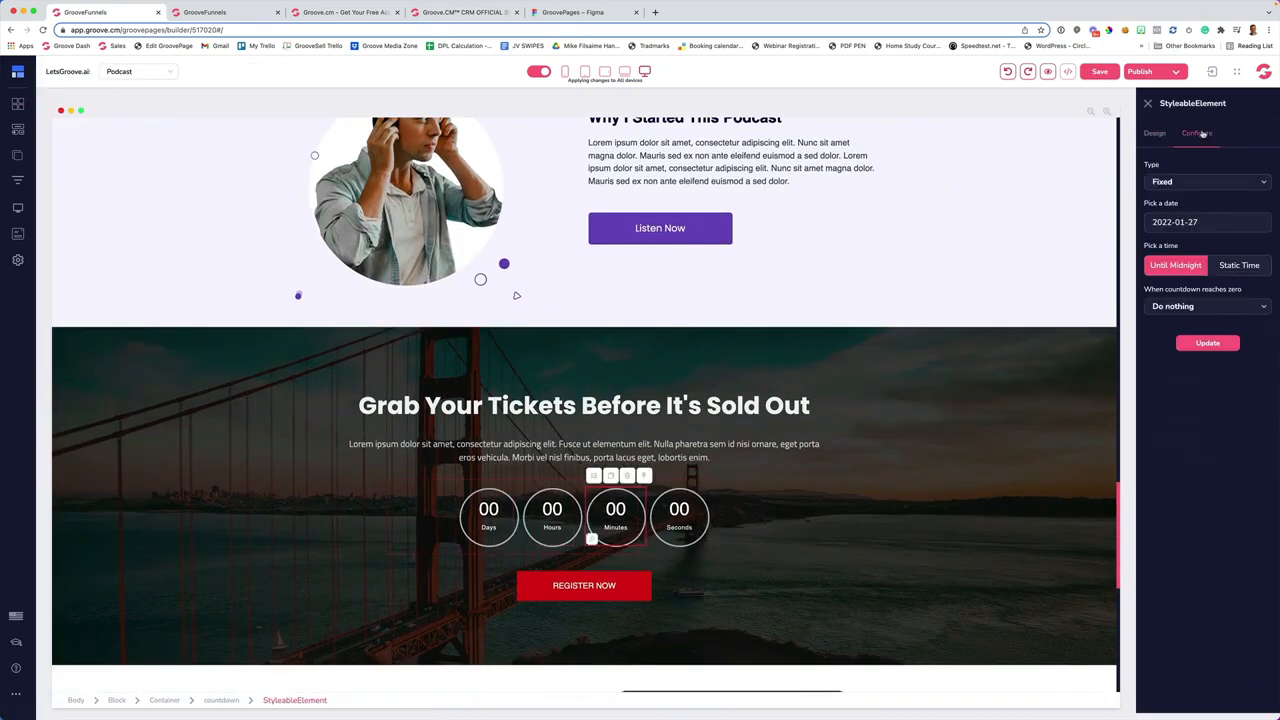
pyautogui.click(1167, 183)
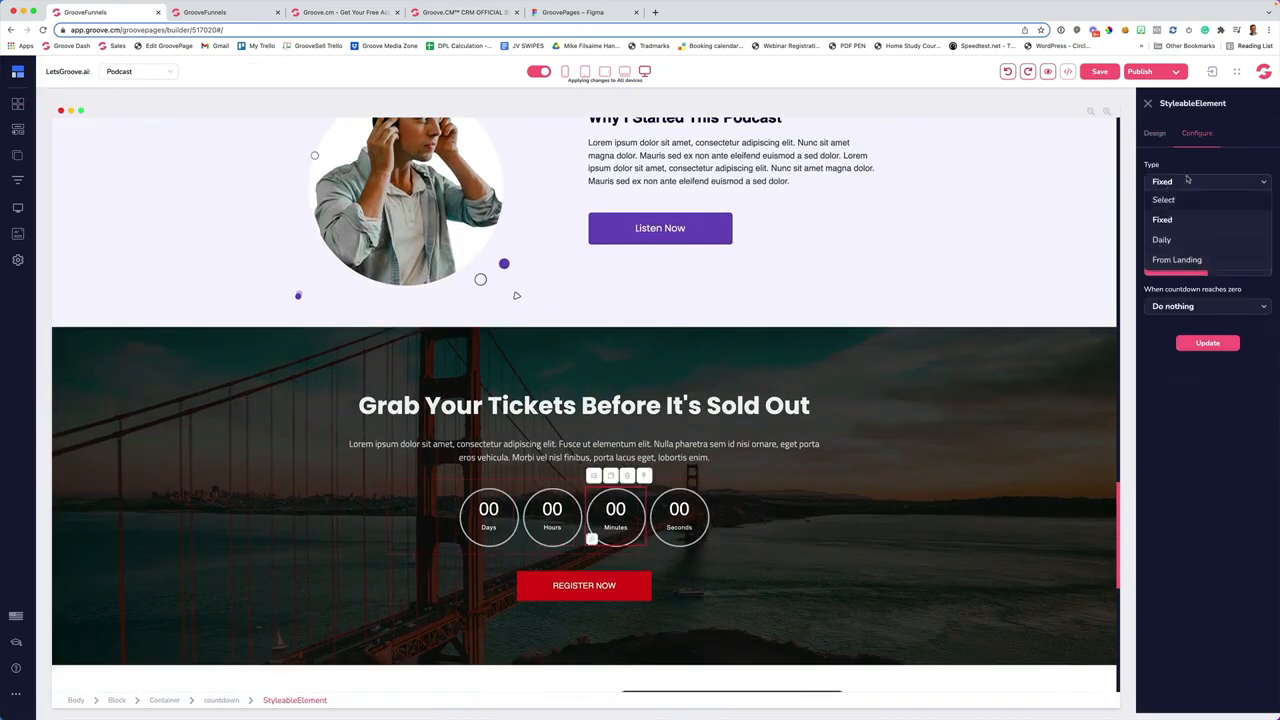
pyautogui.click(1190, 220)
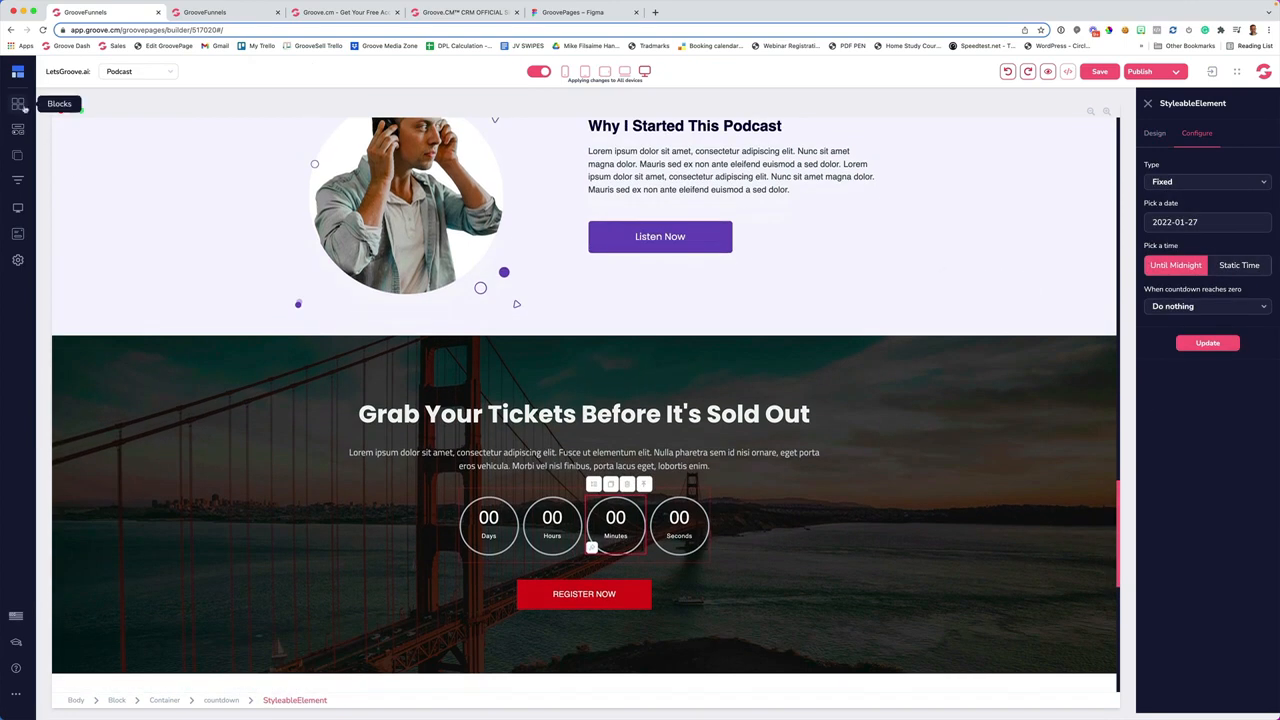
# Add the "Meet the Trainers" team block between the "Why I Started This Podcast" block and the countdown block
pyautogui.click(18, 104)
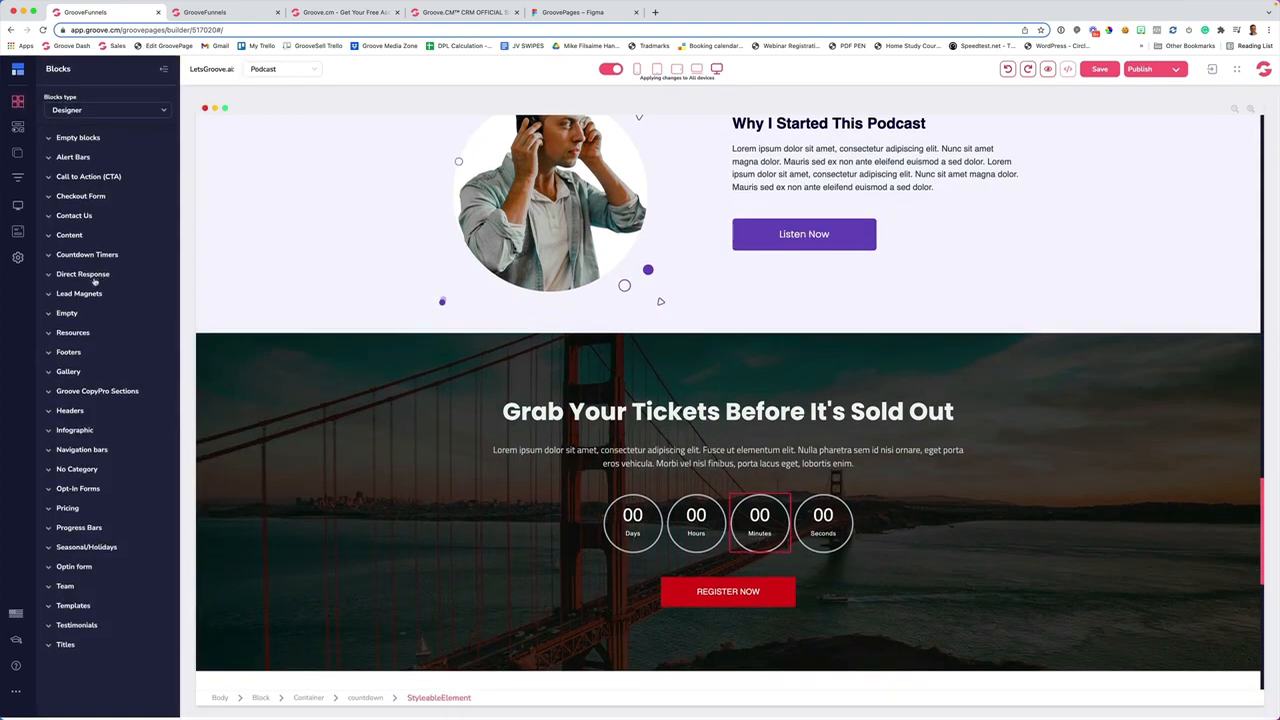
pyautogui.click(80, 592)
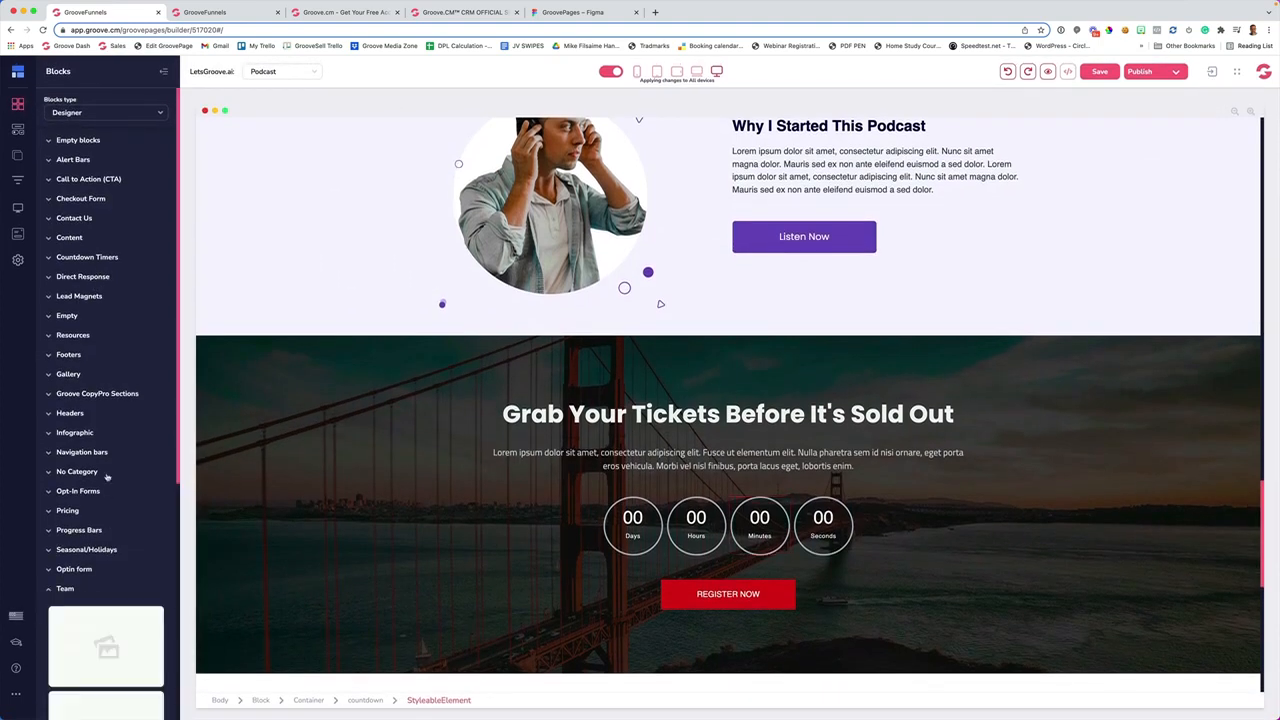
pyautogui.moveTo(126, 393); pyautogui.dragTo(509, 363)
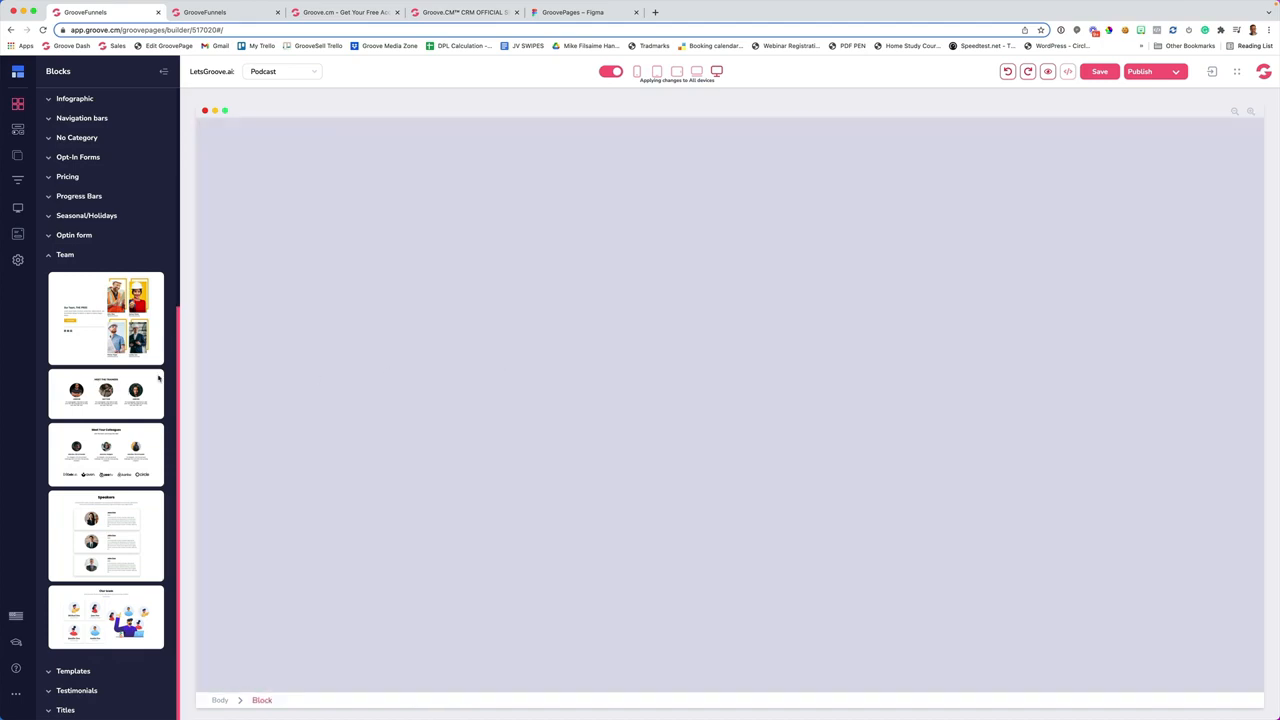
pyautogui.click(70, 255)
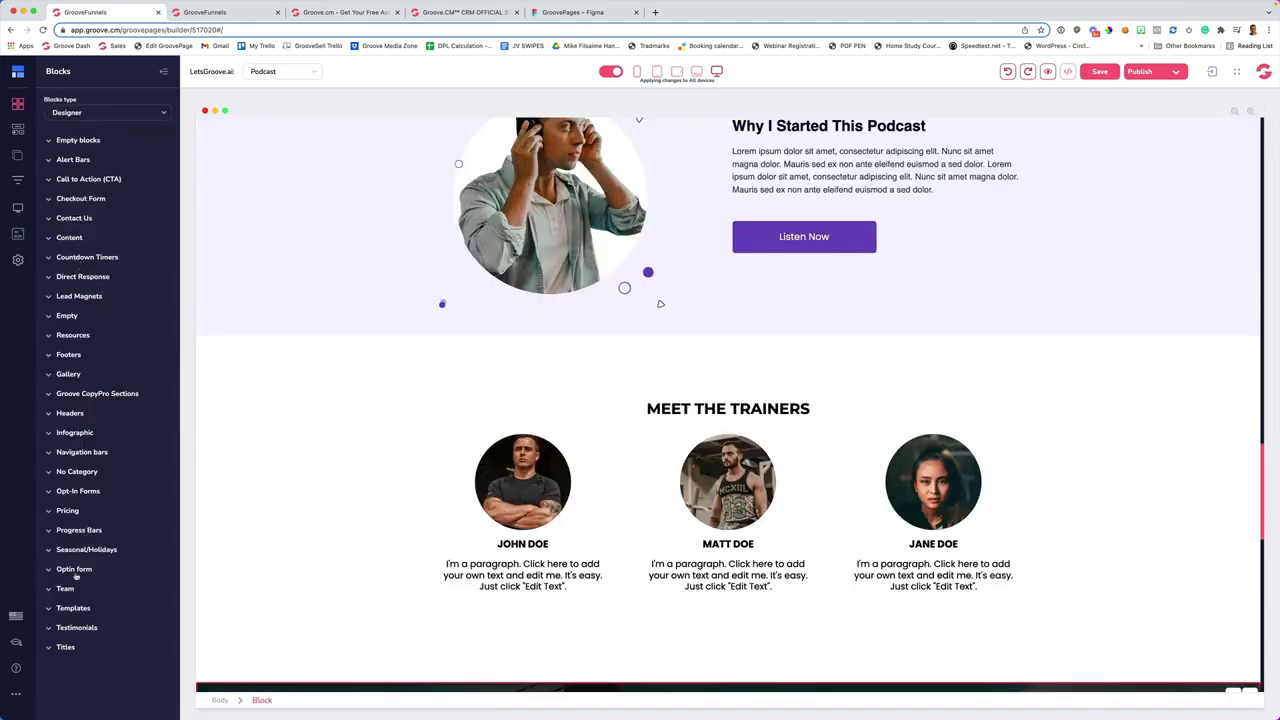
# Add the dark testimonials block with three round portraits and quotes directly above the "Meet the Trainers" block
pyautogui.click(74, 628)
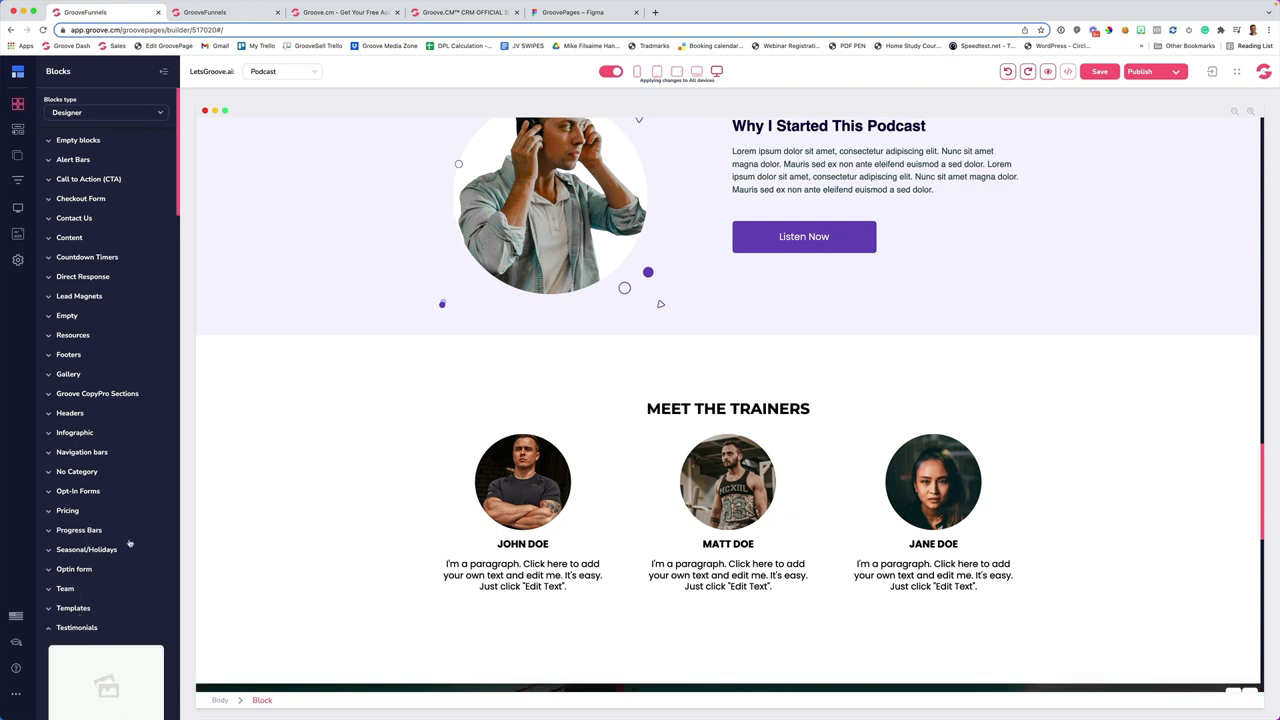
pyautogui.scroll(-5, 125, 467)
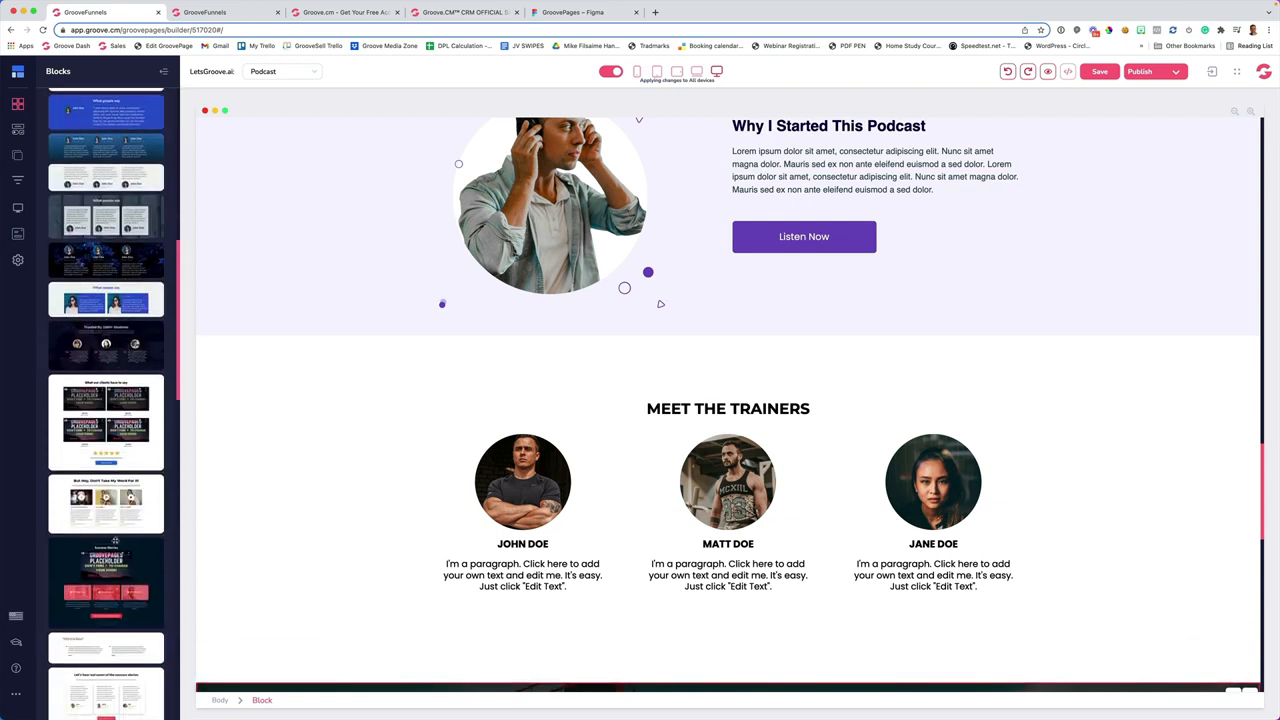
pyautogui.scroll(-1, 121, 494)
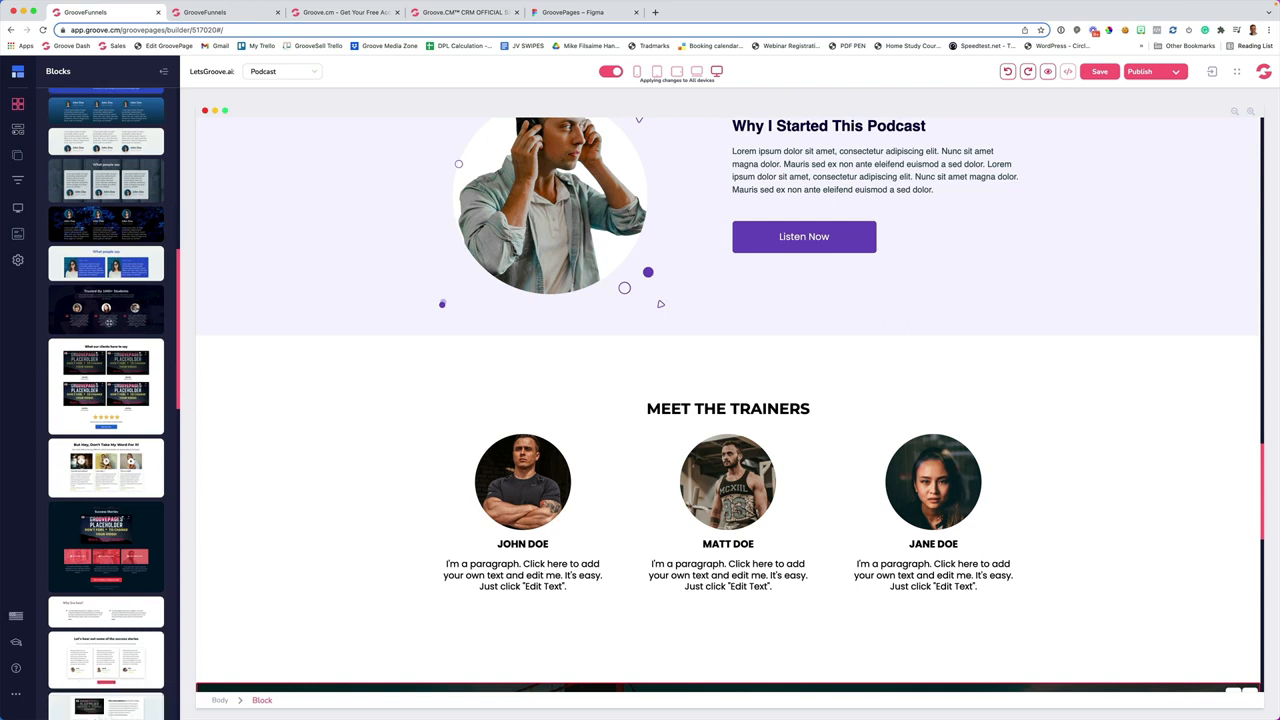
pyautogui.moveTo(108, 318); pyautogui.dragTo(465, 360)
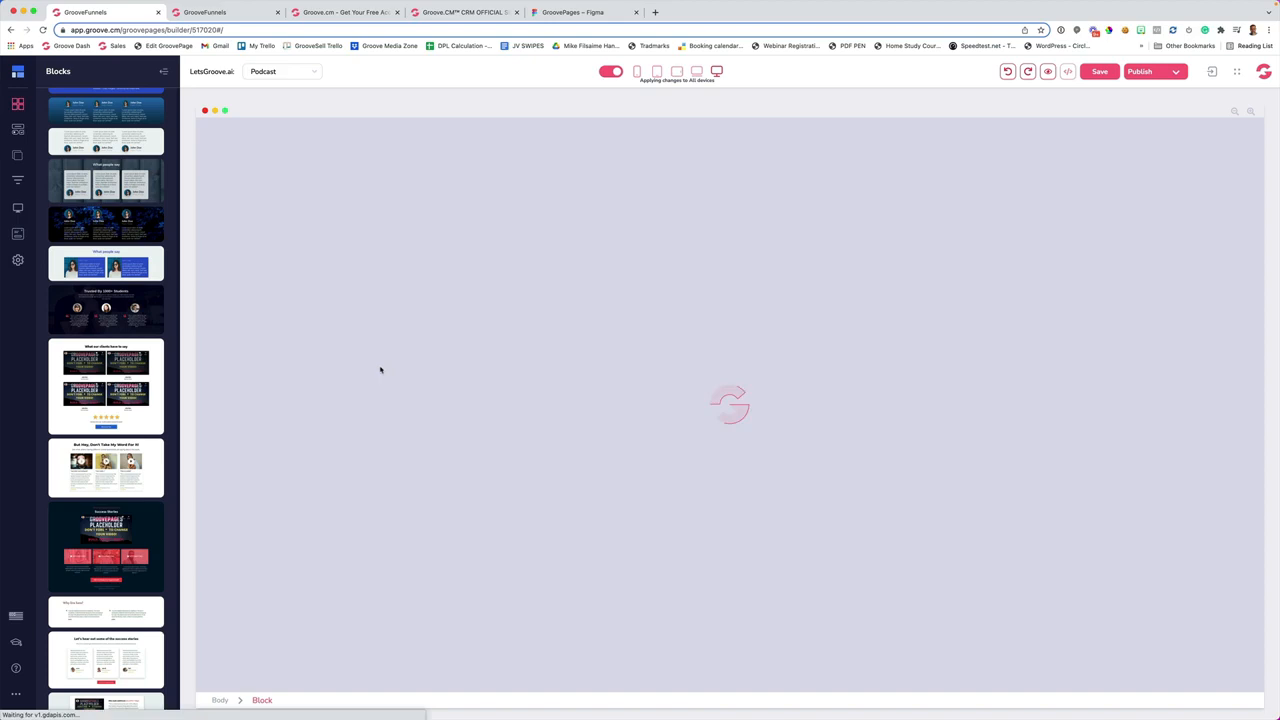
pyautogui.scroll(-4, 372, 372)
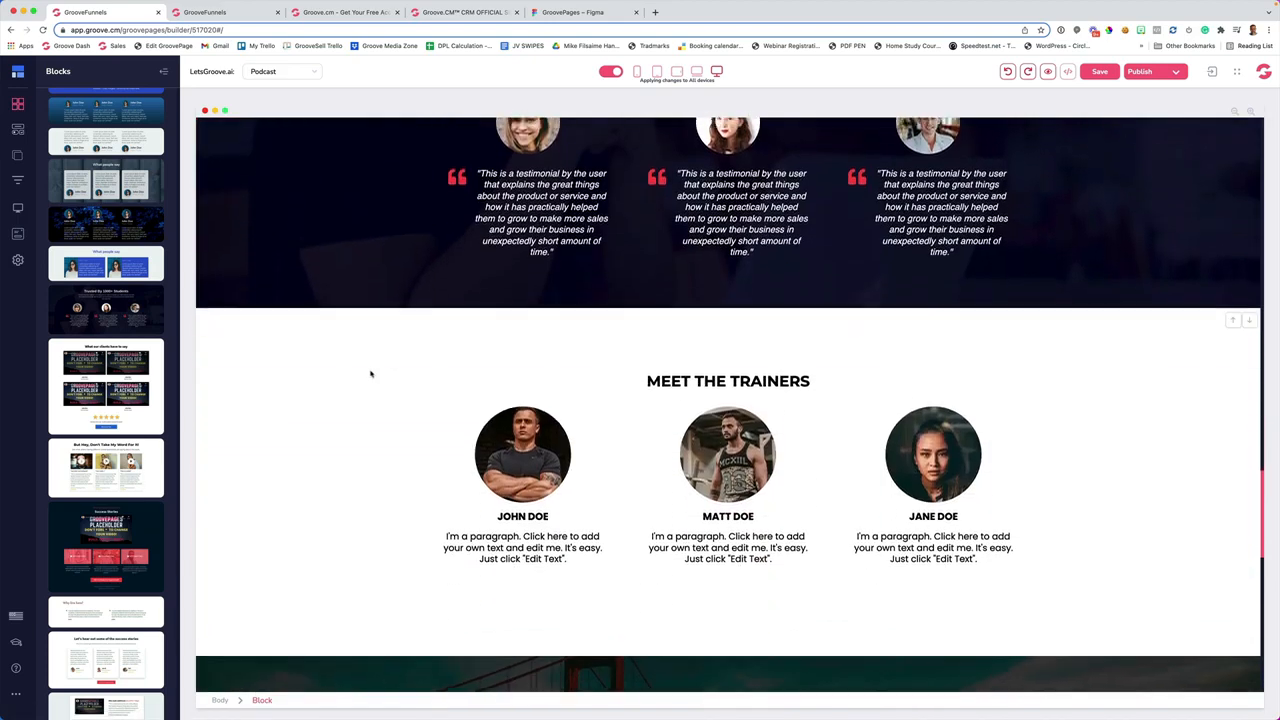
# Set the "Meet the Trainers" block's background colour to light grey #CDCDCD
pyautogui.click(254, 328)
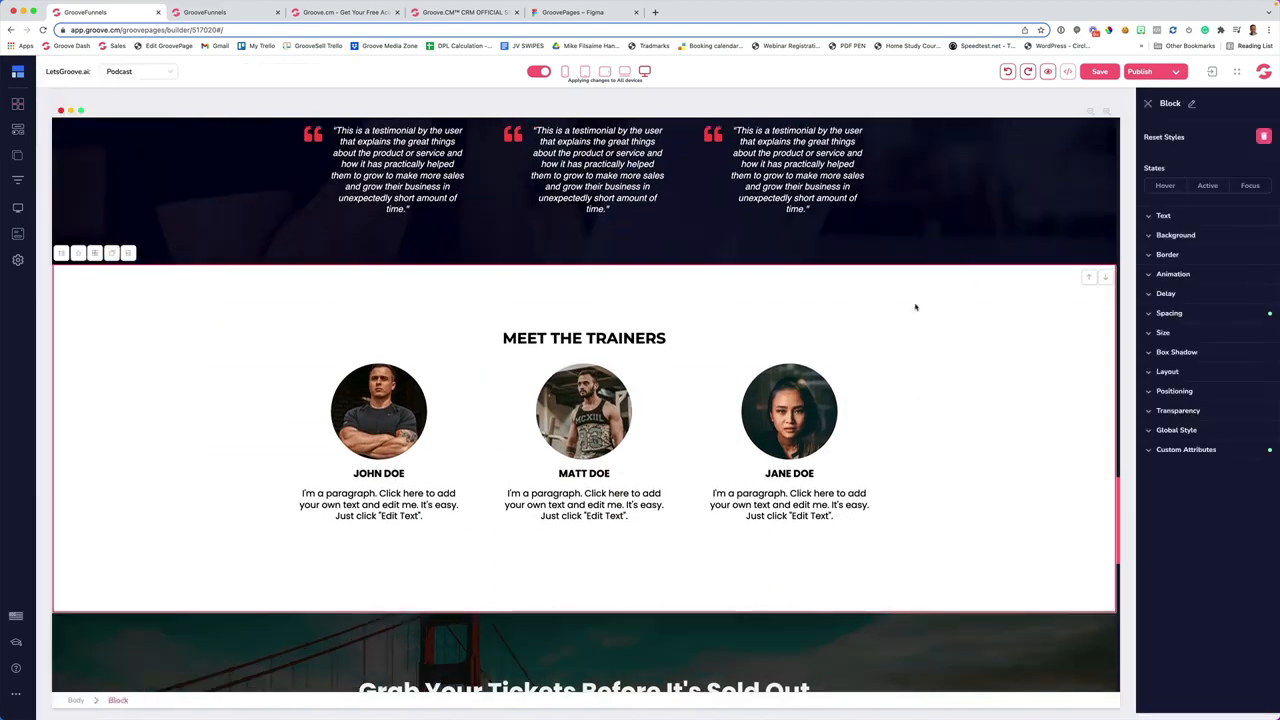
pyautogui.click(1168, 236)
pyautogui.click(1229, 258)
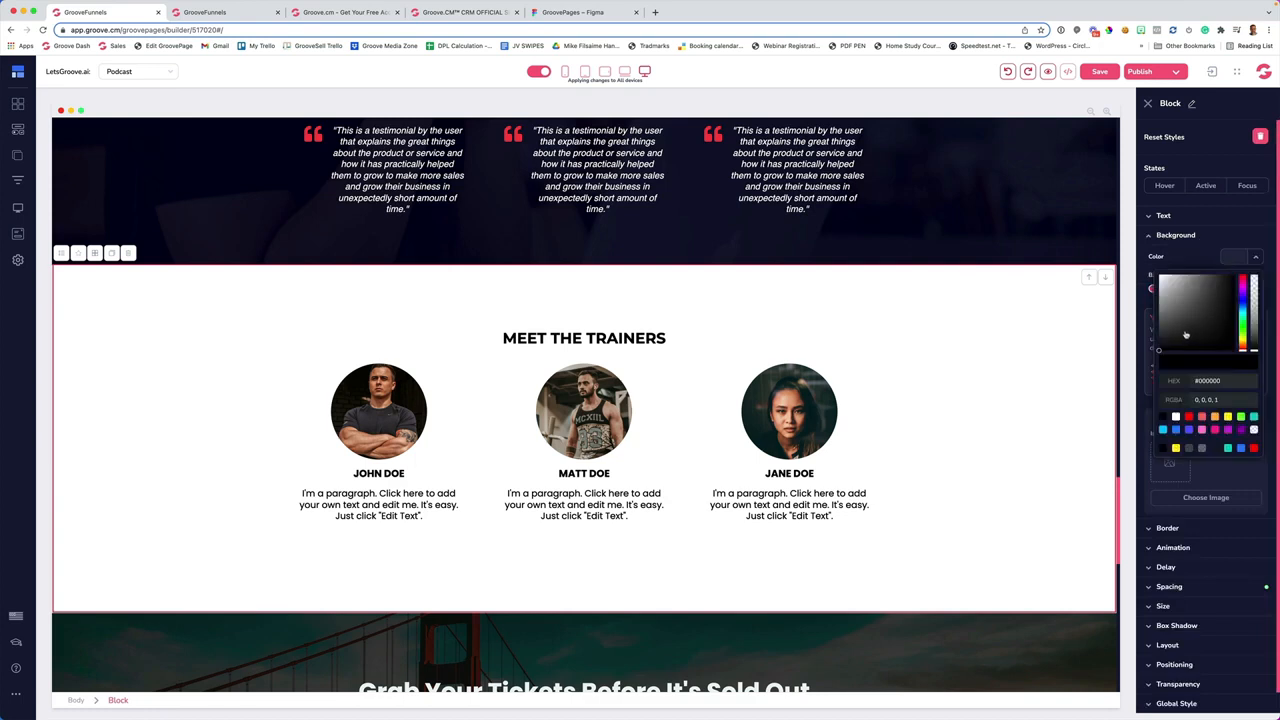
pyautogui.moveTo(1185, 335); pyautogui.dragTo(1107, 301)
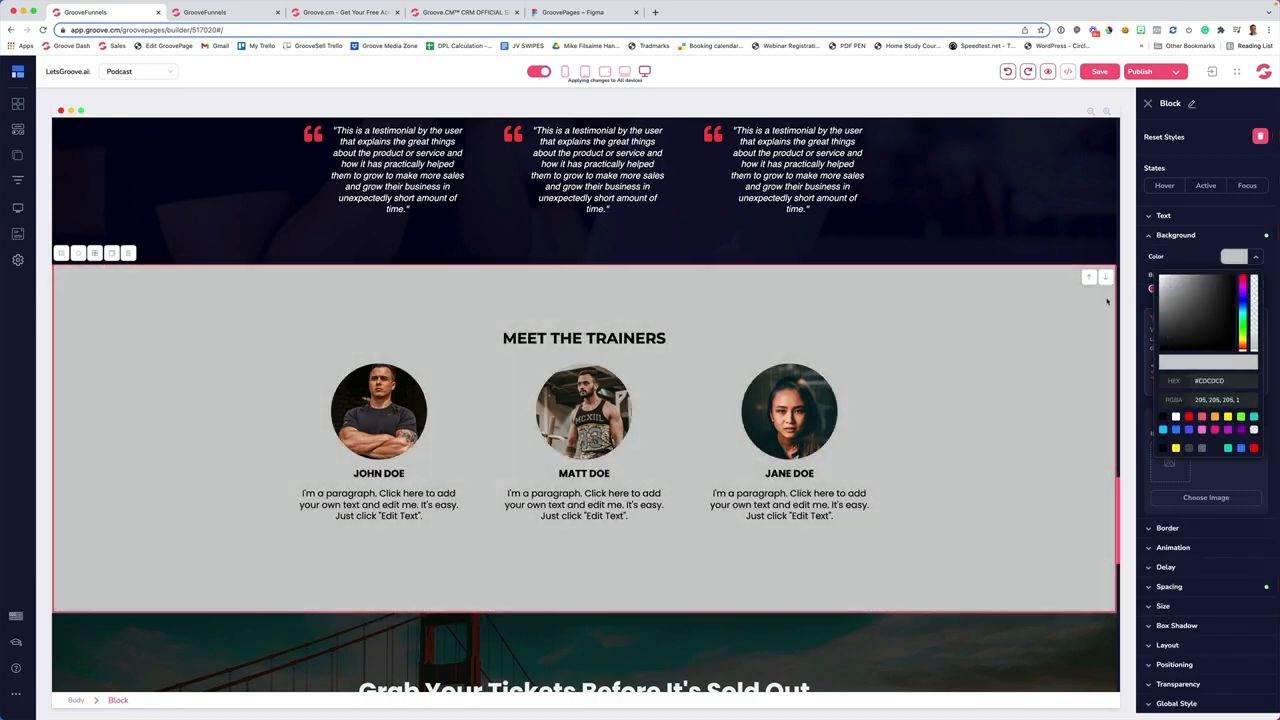
pyautogui.scroll(-3, 921, 317)
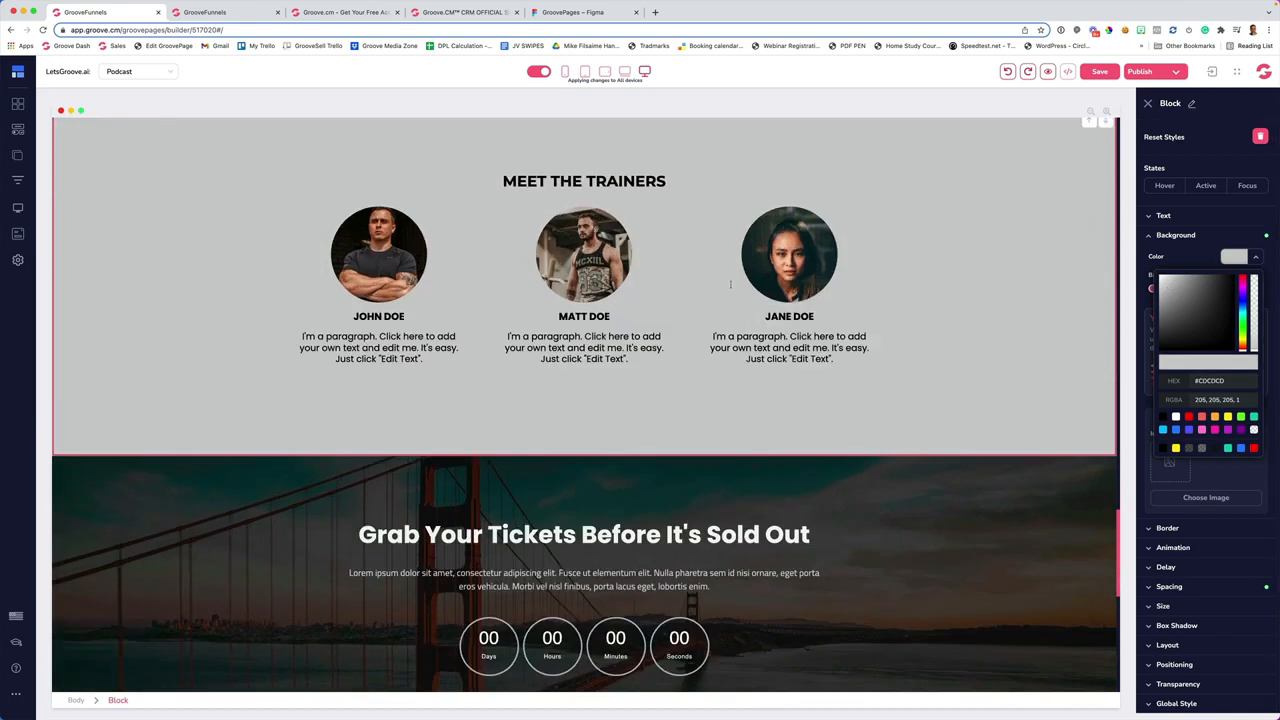
# Add the Designer pricing block with Bronze, Gold and Silver plans between the testimonials block and the "Meet the Trainers" block
pyautogui.scroll(4, 921, 317)
pyautogui.click(17, 104)
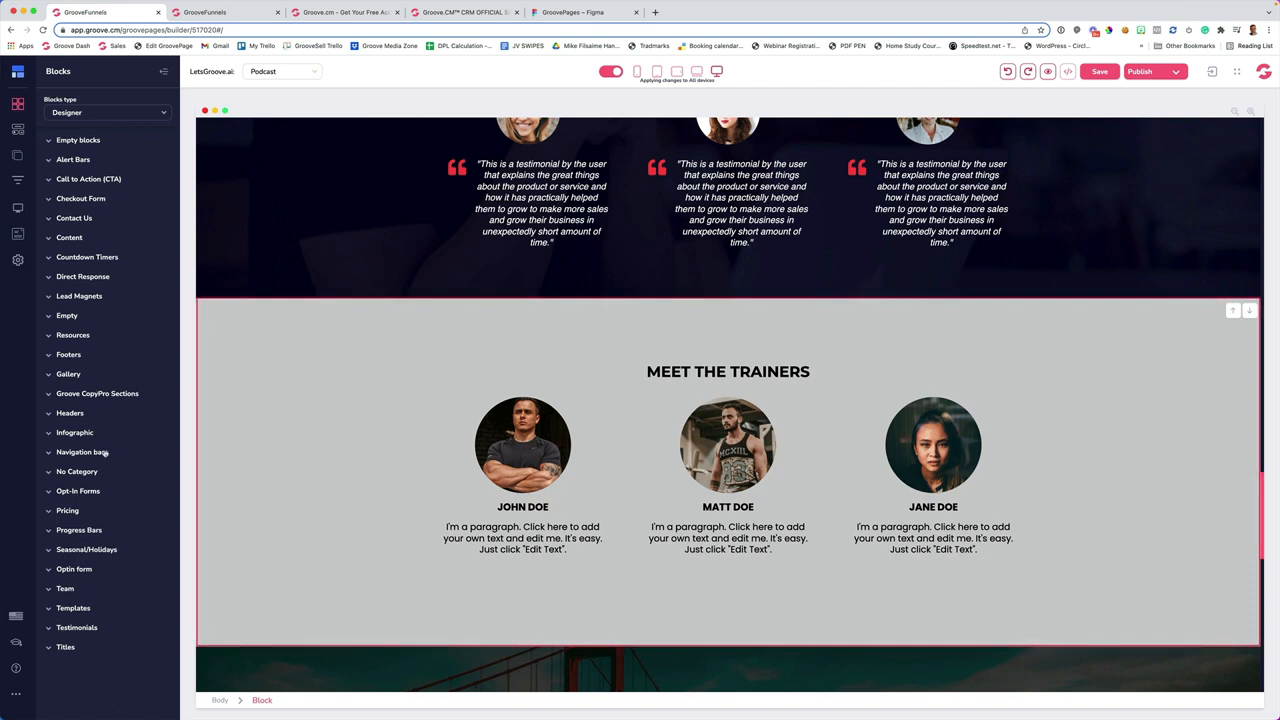
pyautogui.click(68, 511)
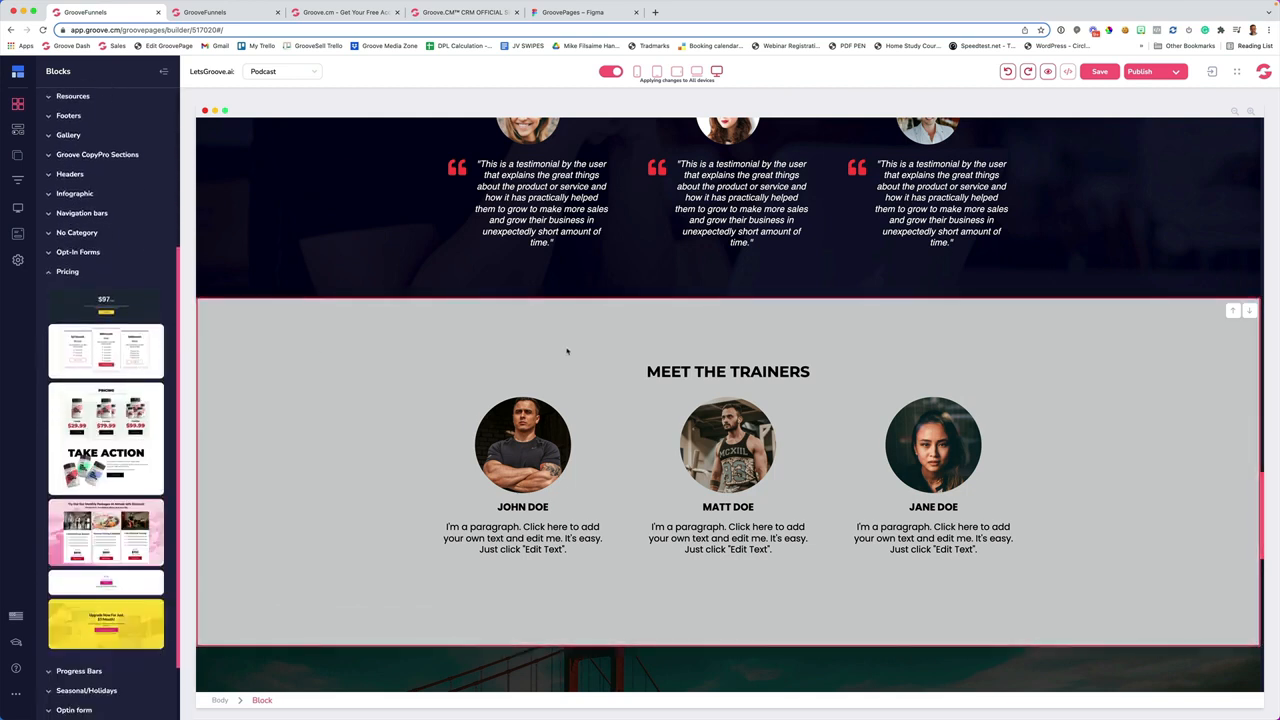
pyautogui.moveTo(567, 351); pyautogui.dragTo(572, 339)
# Browse the Wireframe block library, examining its Pricing, Countdown Timers and Alert Bars designs
pyautogui.scroll(3, 102, 176)
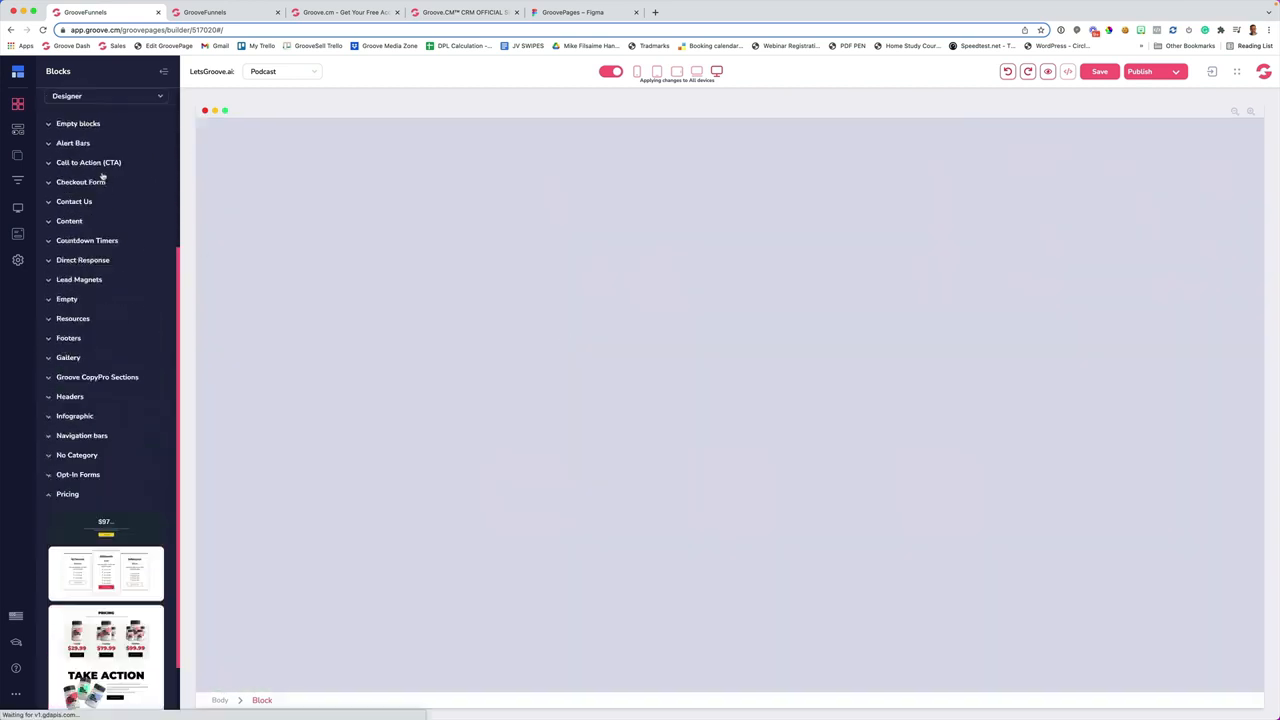
pyautogui.scroll(1, 102, 176)
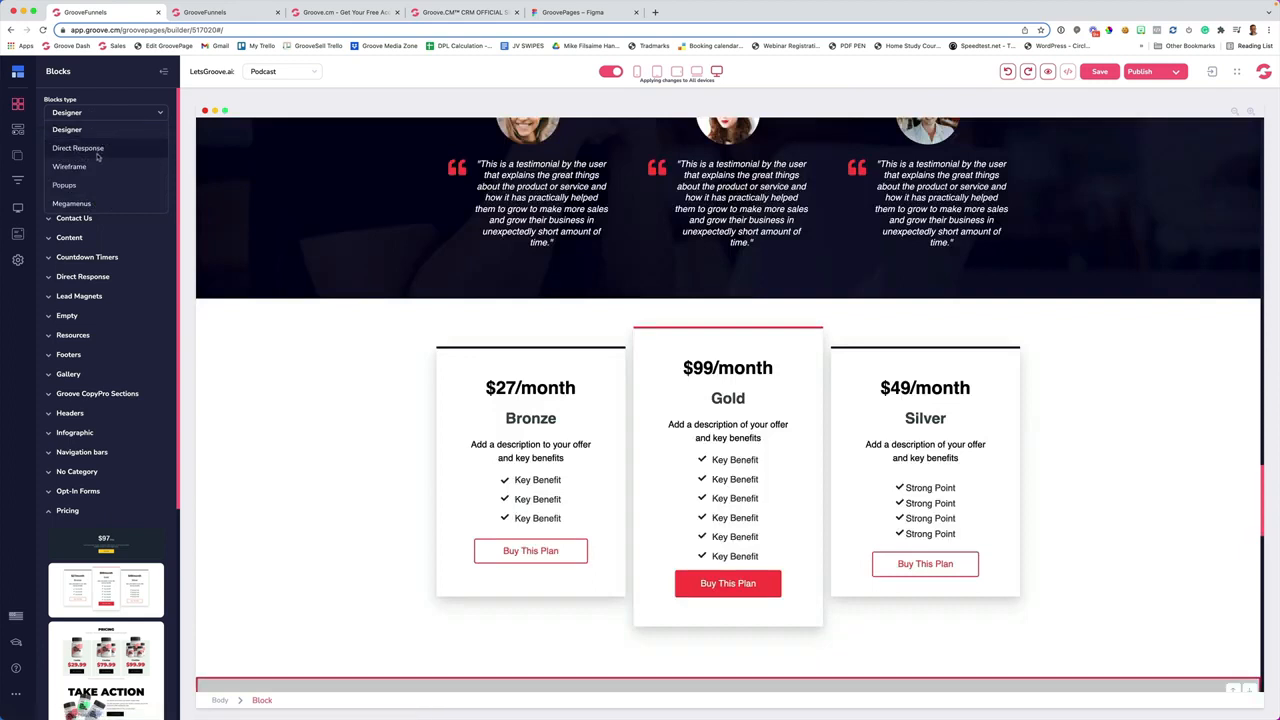
pyautogui.click(90, 167)
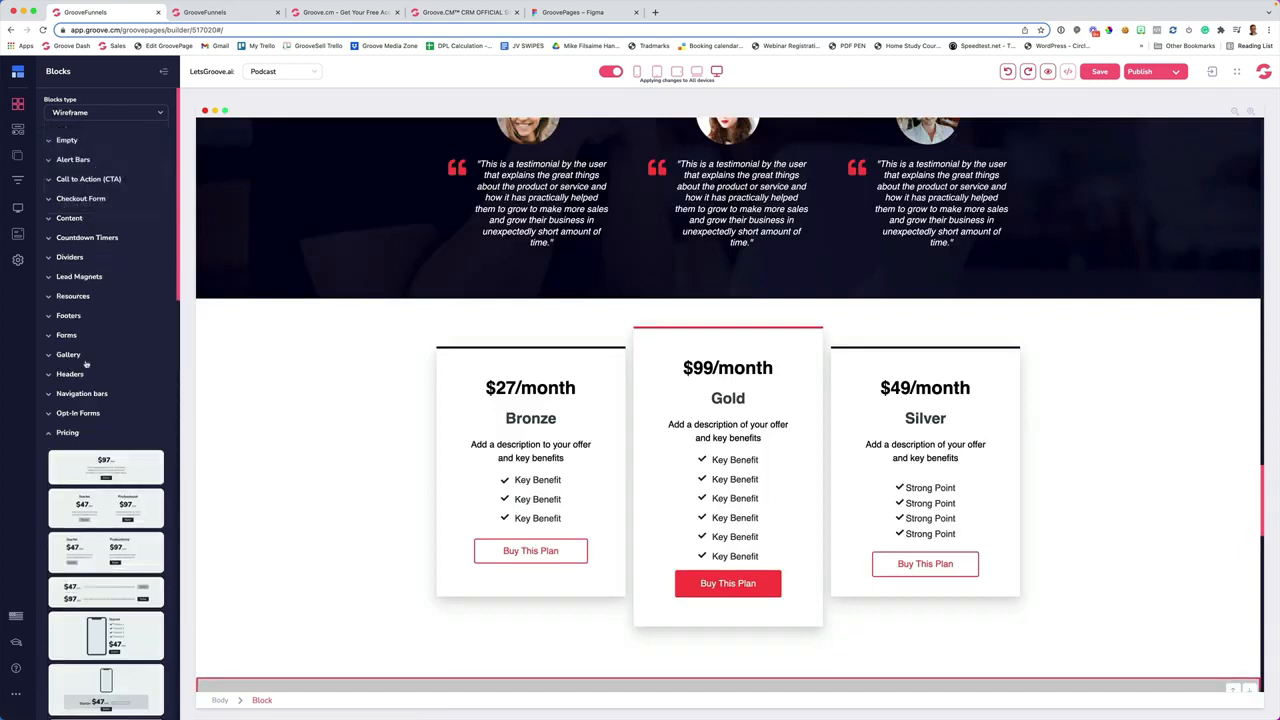
pyautogui.click(66, 434)
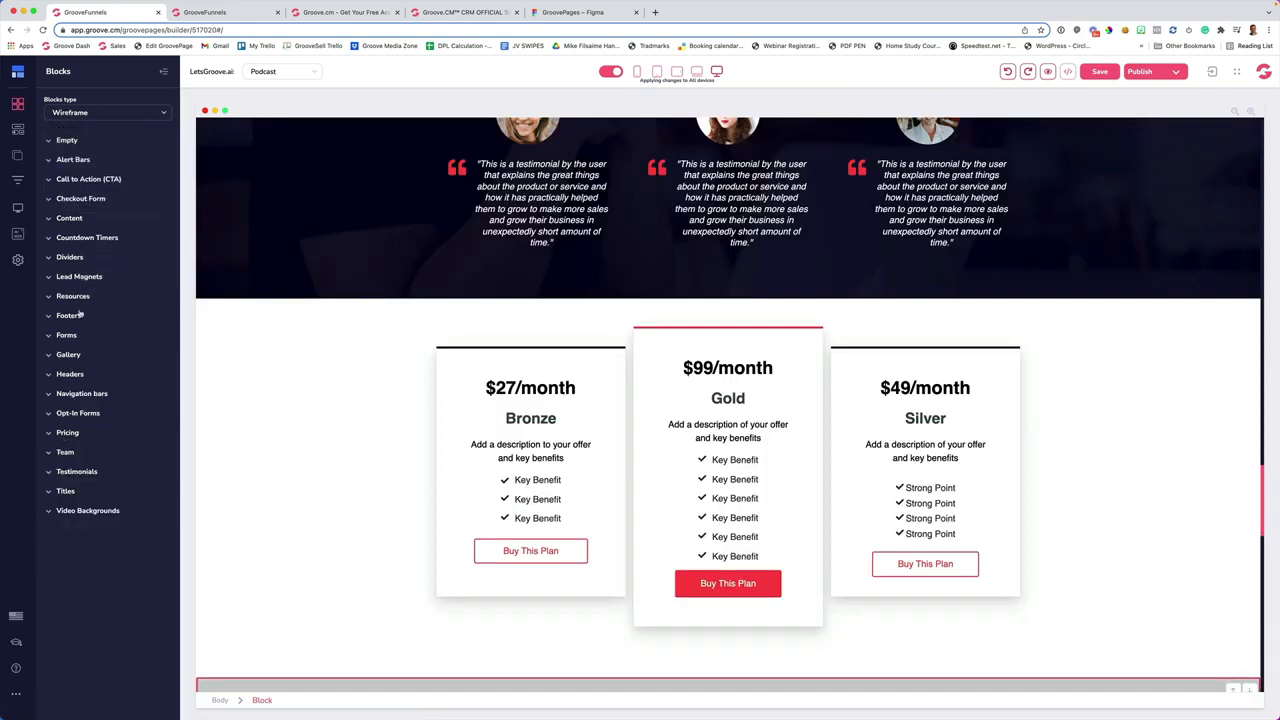
pyautogui.click(80, 237)
pyautogui.scroll(-2, 88, 250)
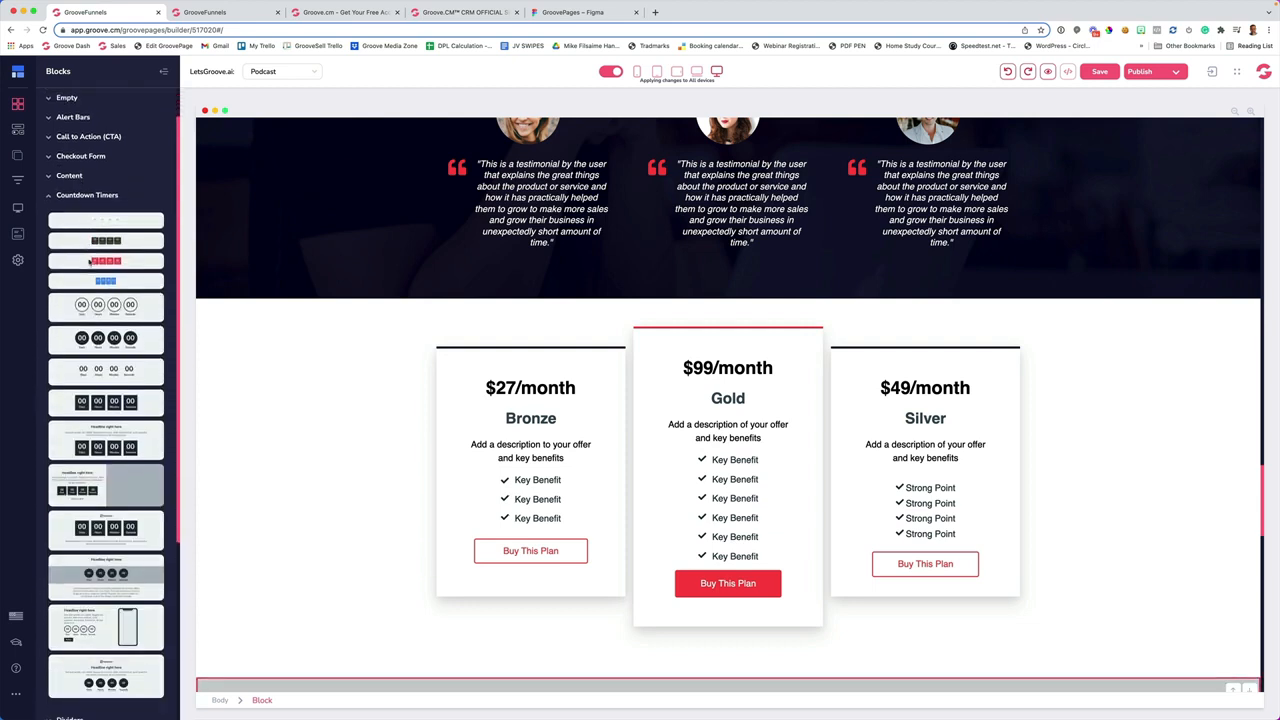
pyautogui.scroll(-1, 91, 296)
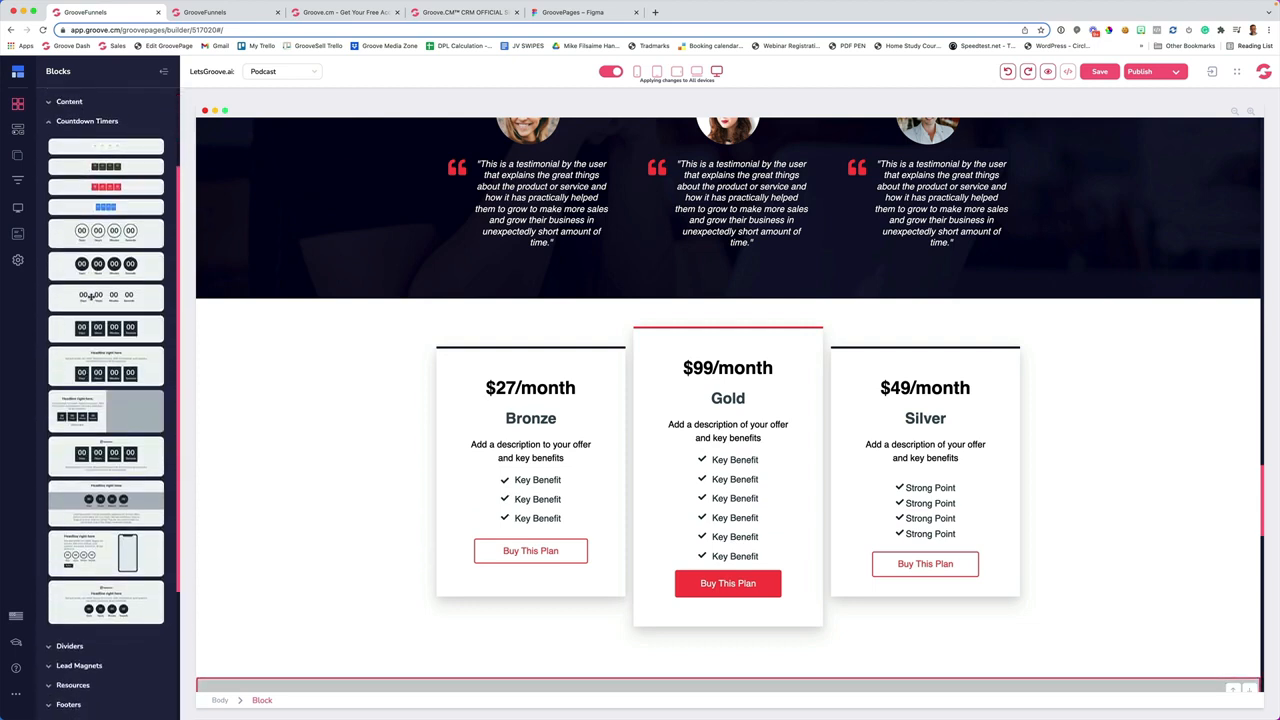
pyautogui.scroll(3, 91, 296)
pyautogui.click(80, 239)
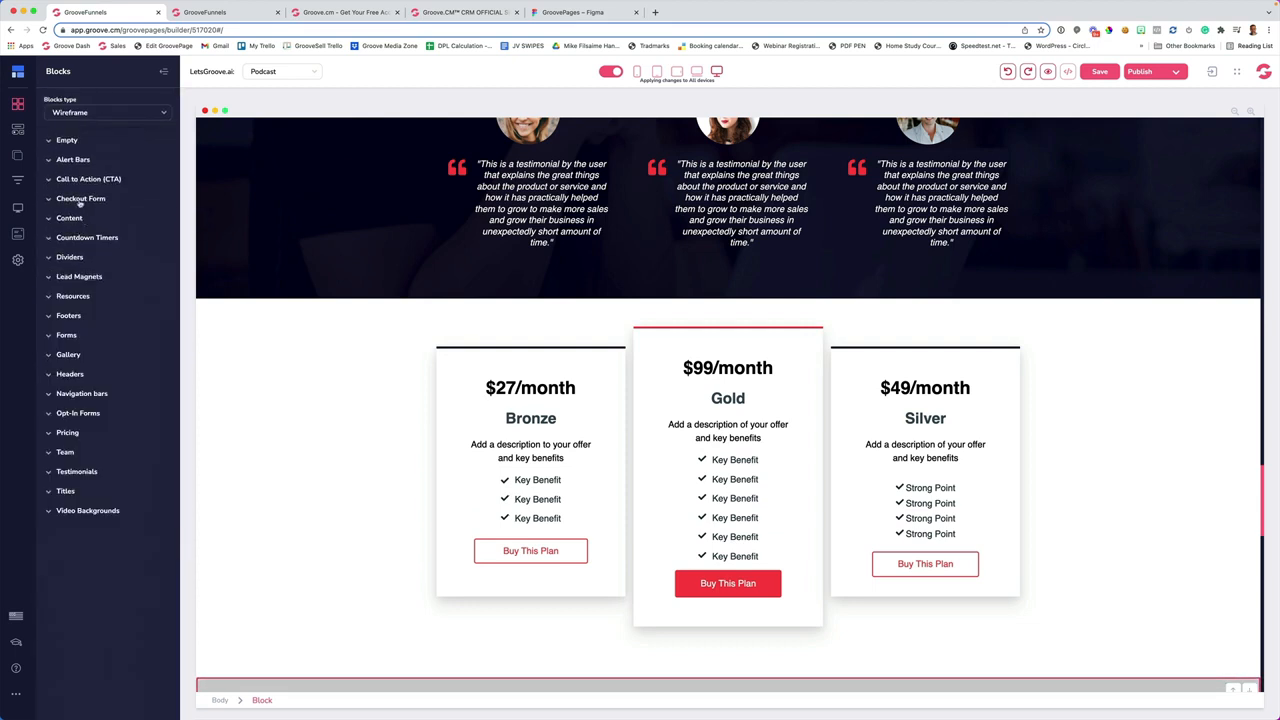
pyautogui.click(77, 160)
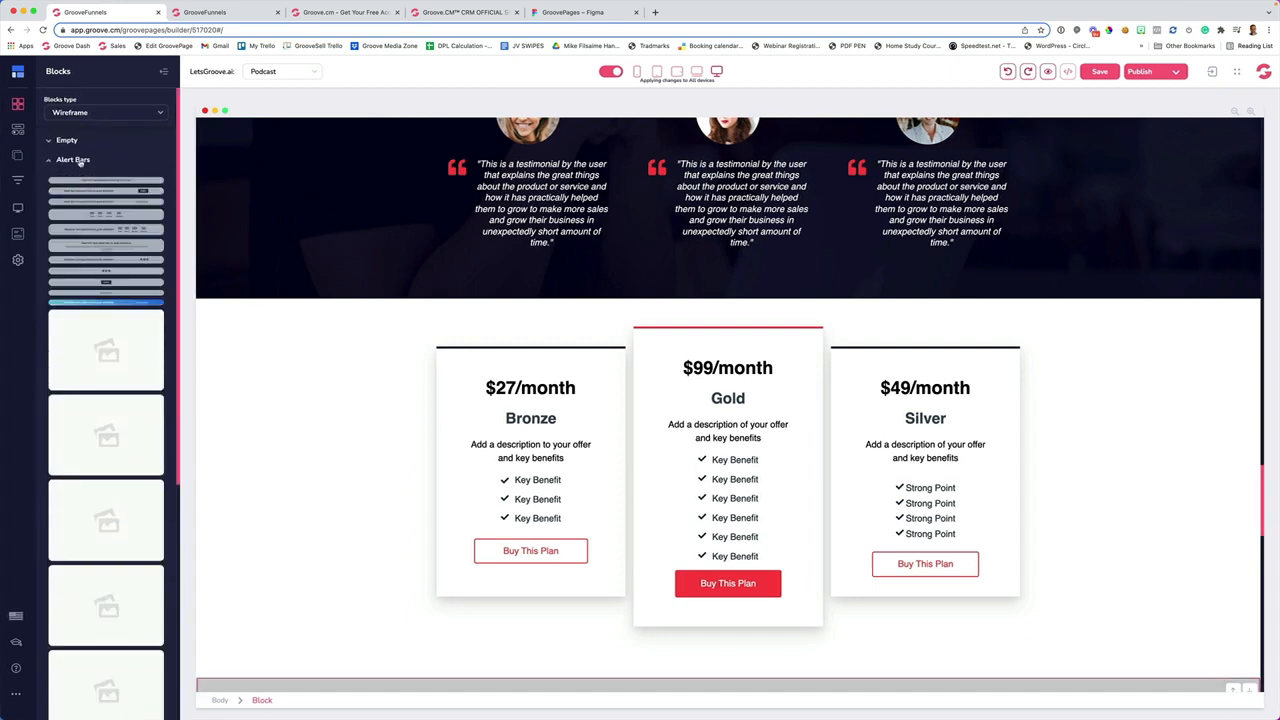
pyautogui.click(77, 160)
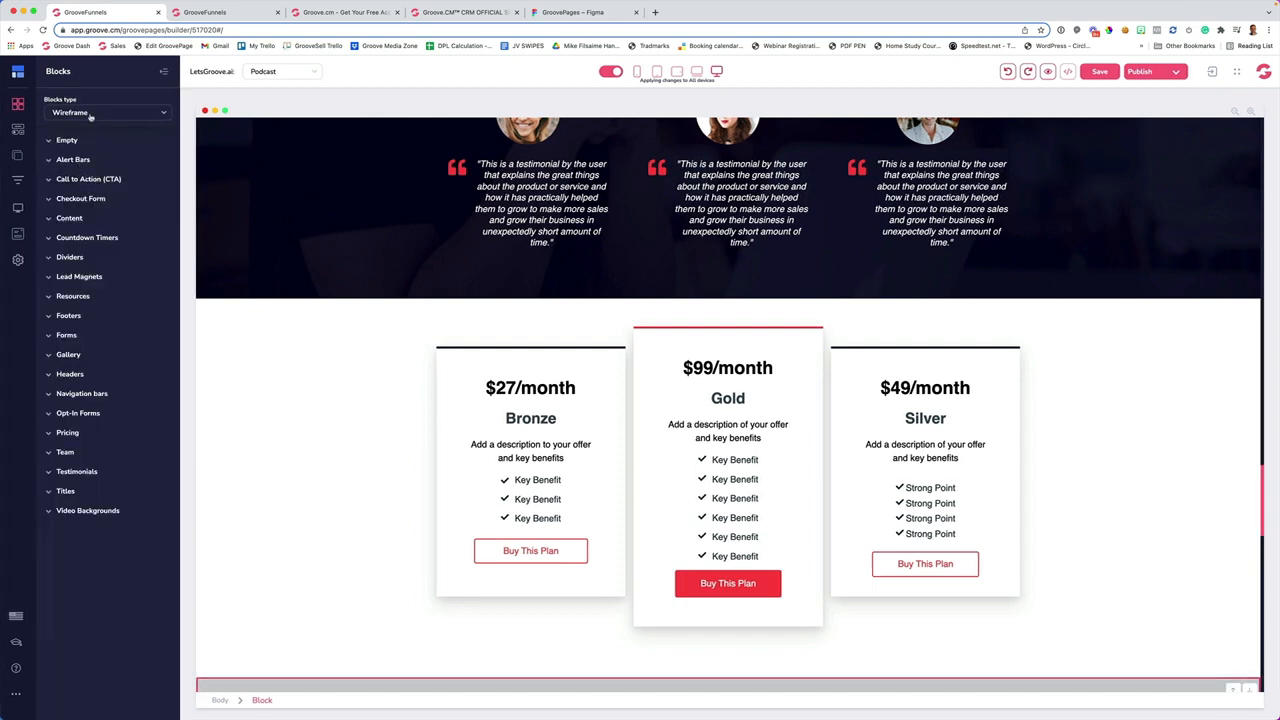
# Add the "Yes! I Want This Package!" block from the Direct Response Belcher Buttons between the testimonials and pricing blocks
pyautogui.click(90, 113)
pyautogui.click(88, 146)
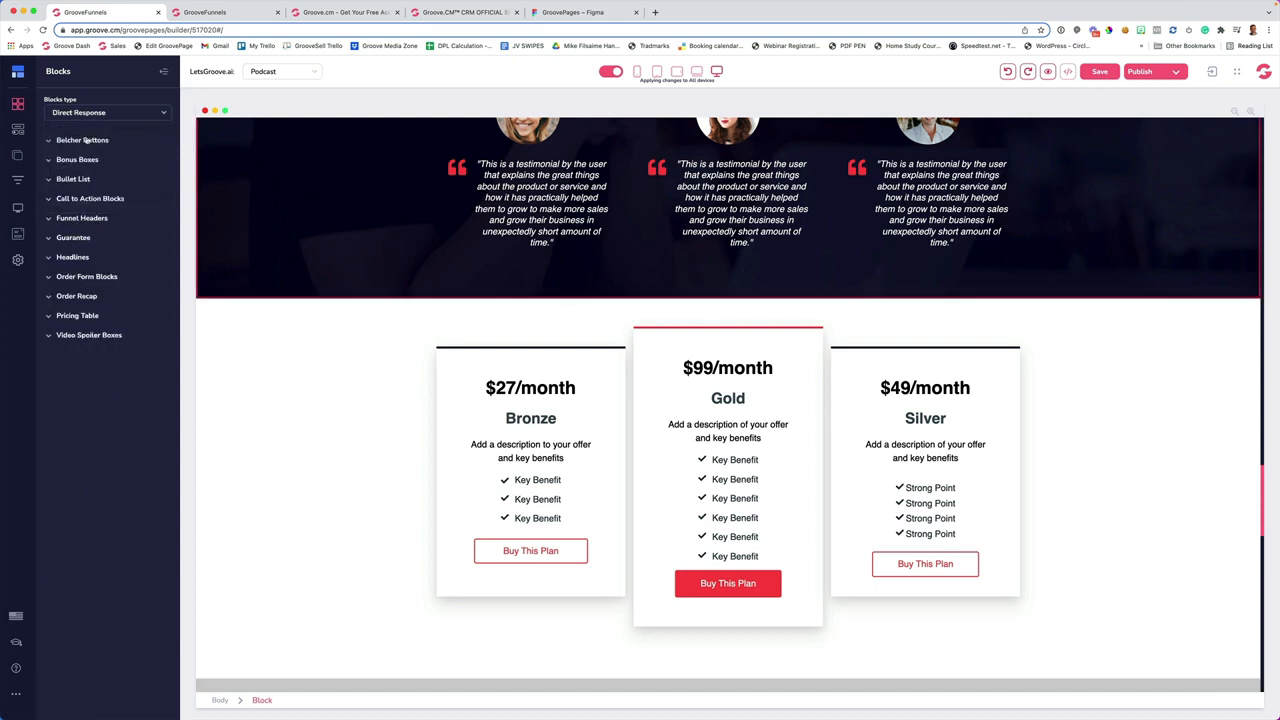
pyautogui.click(88, 140)
pyautogui.scroll(-3, 121, 178)
pyautogui.scroll(-1, 118, 178)
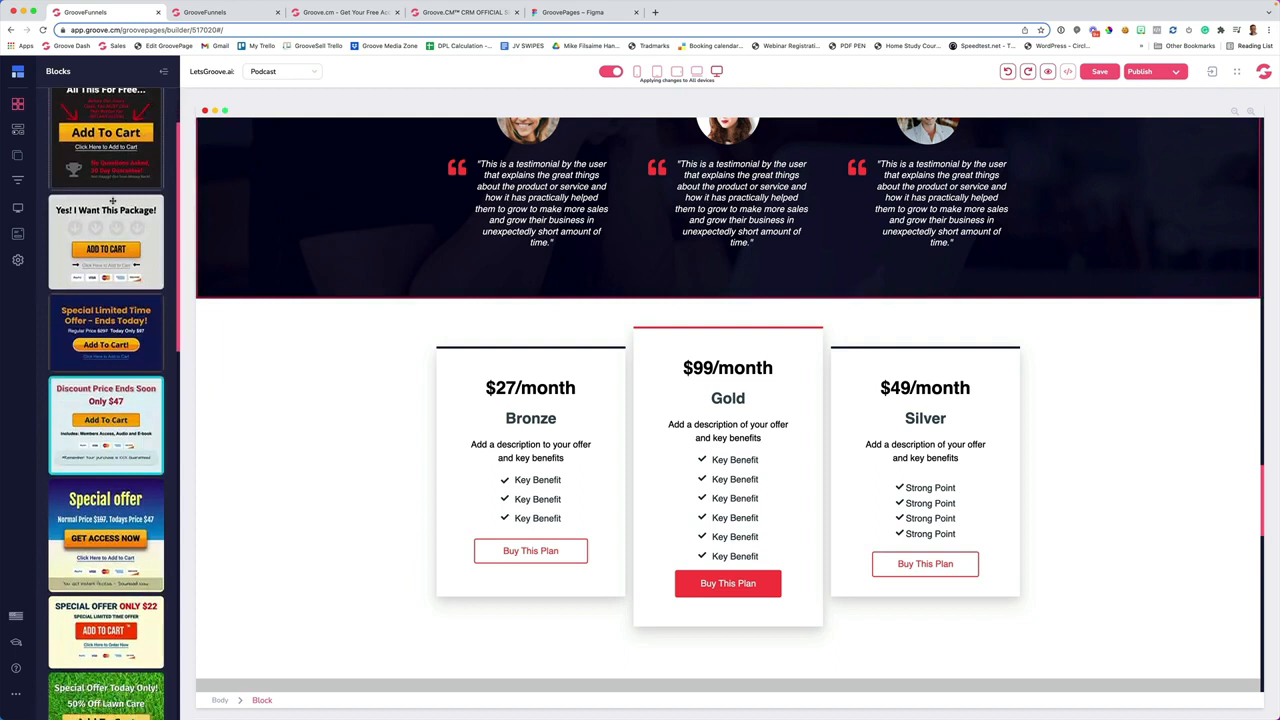
pyautogui.scroll(2, 113, 199)
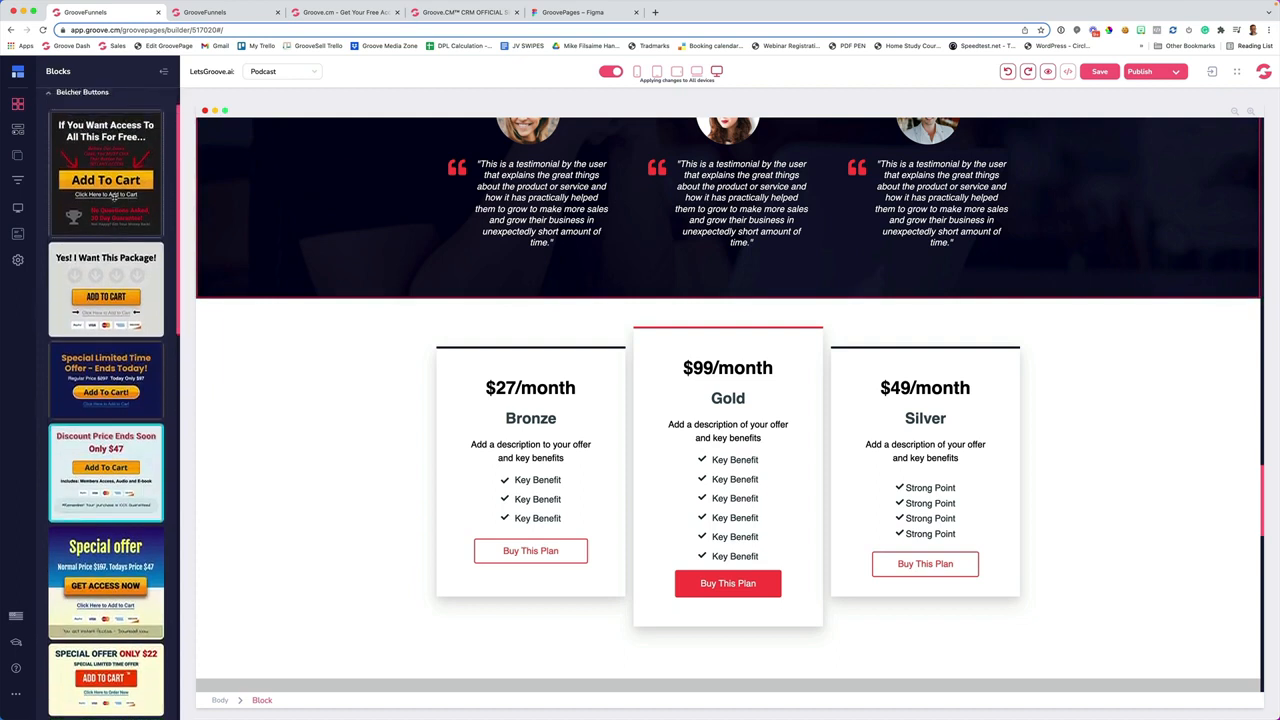
pyautogui.scroll(-5, 118, 201)
pyautogui.scroll(4, 120, 201)
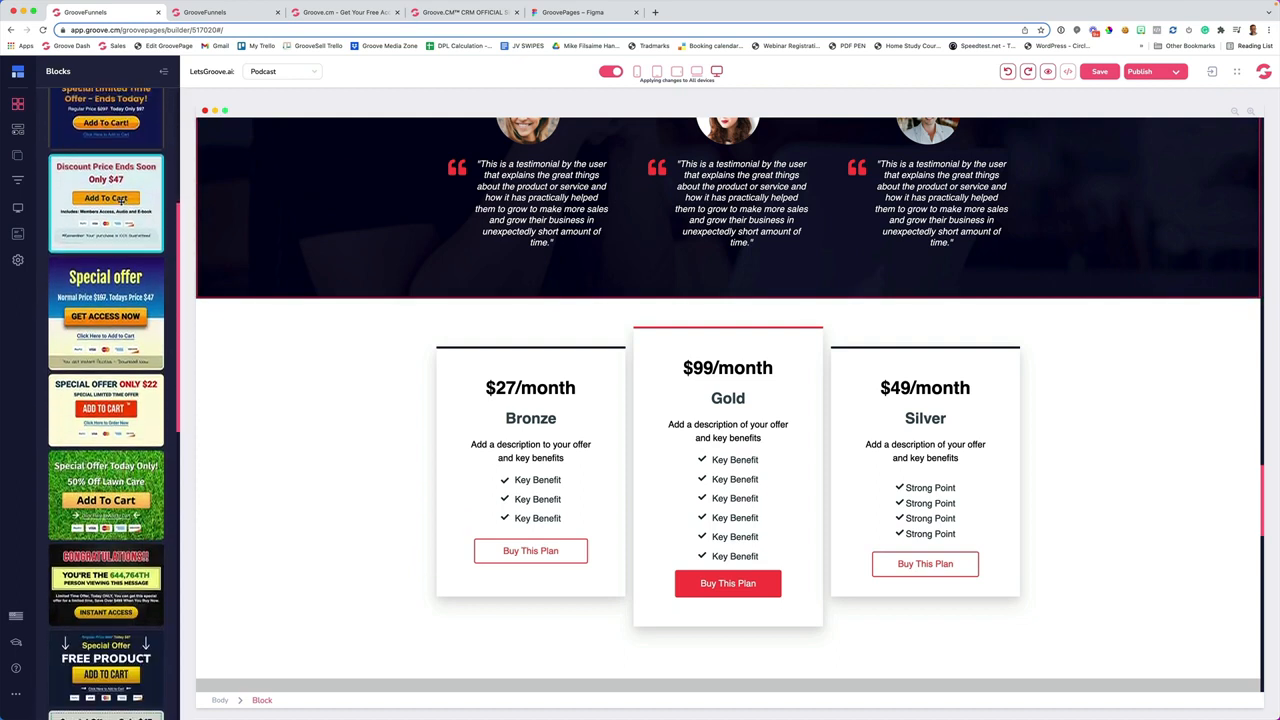
pyautogui.moveTo(112, 186); pyautogui.dragTo(601, 325)
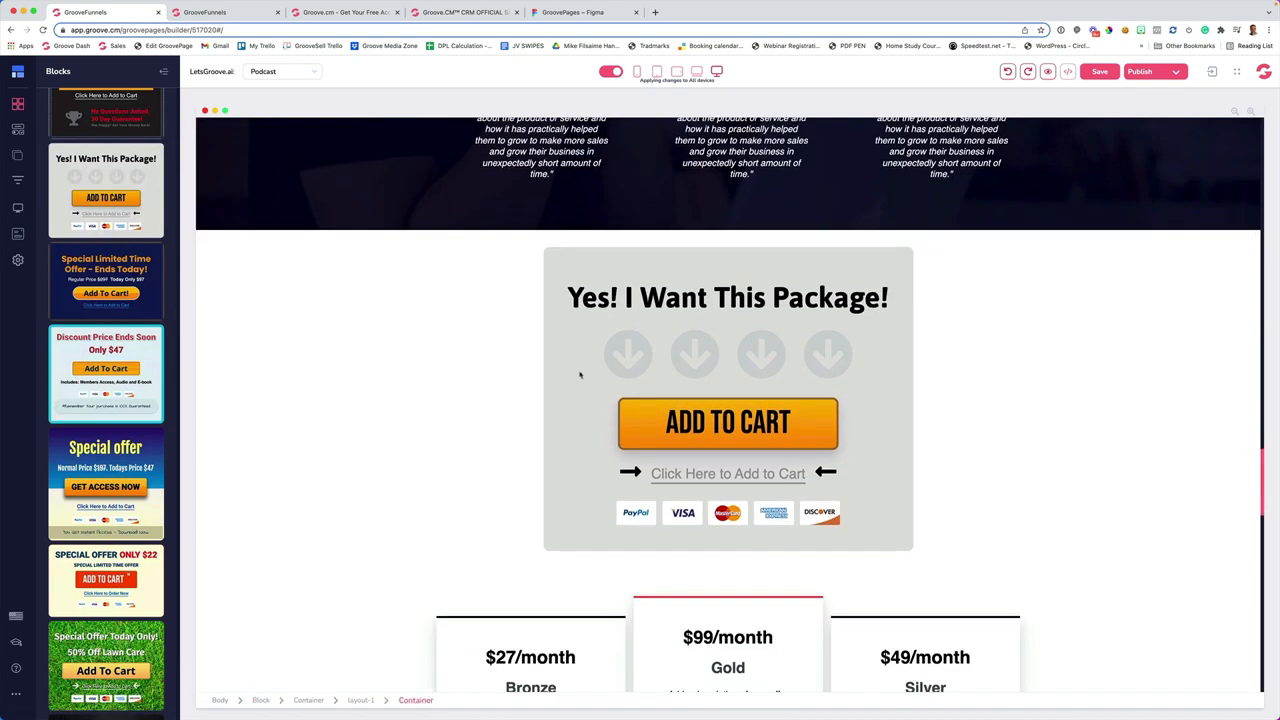
# Review the design and configuration options of the "ADD TO CART" button in the "Yes! I Want This Package!" block
pyautogui.click(653, 418)
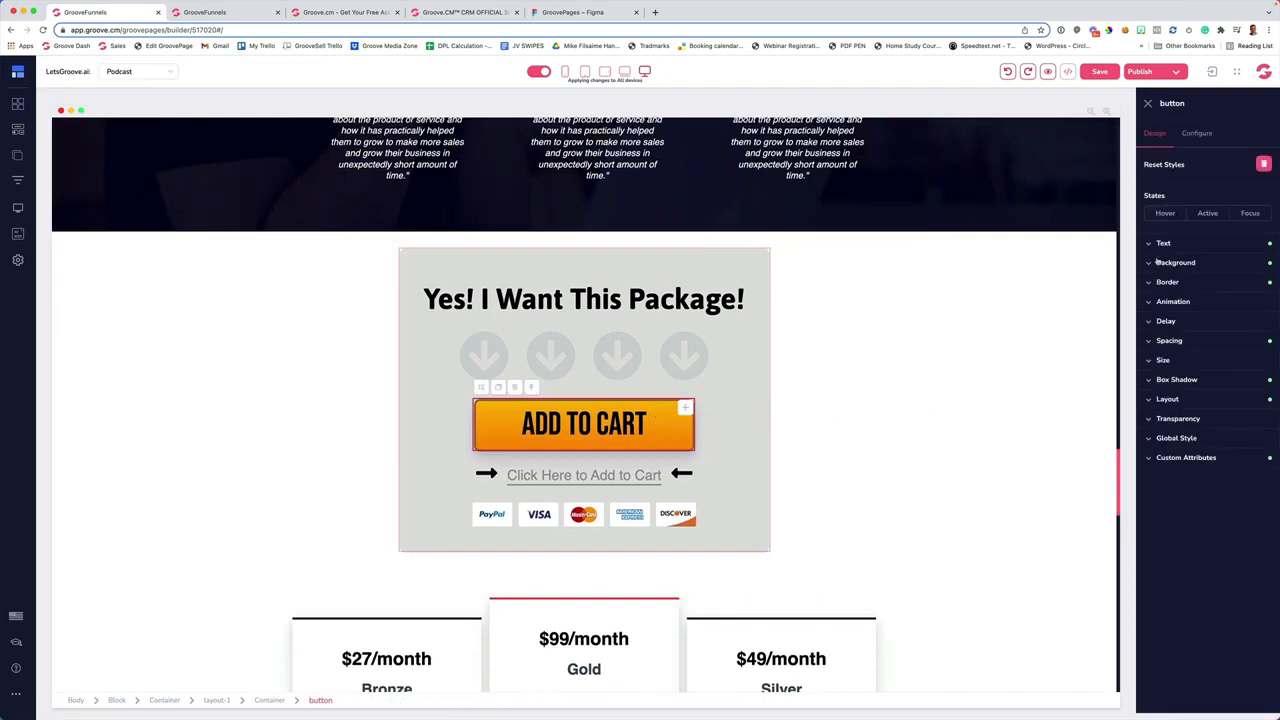
pyautogui.click(1195, 136)
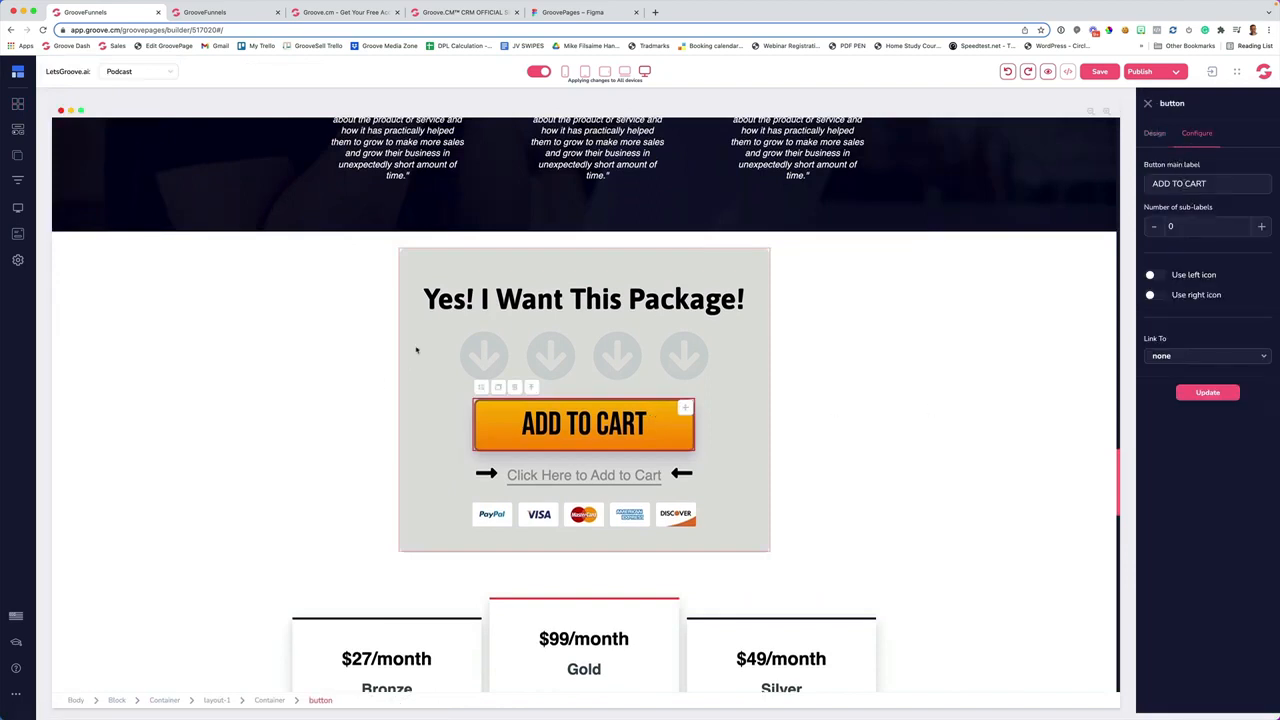
pyautogui.click(220, 285)
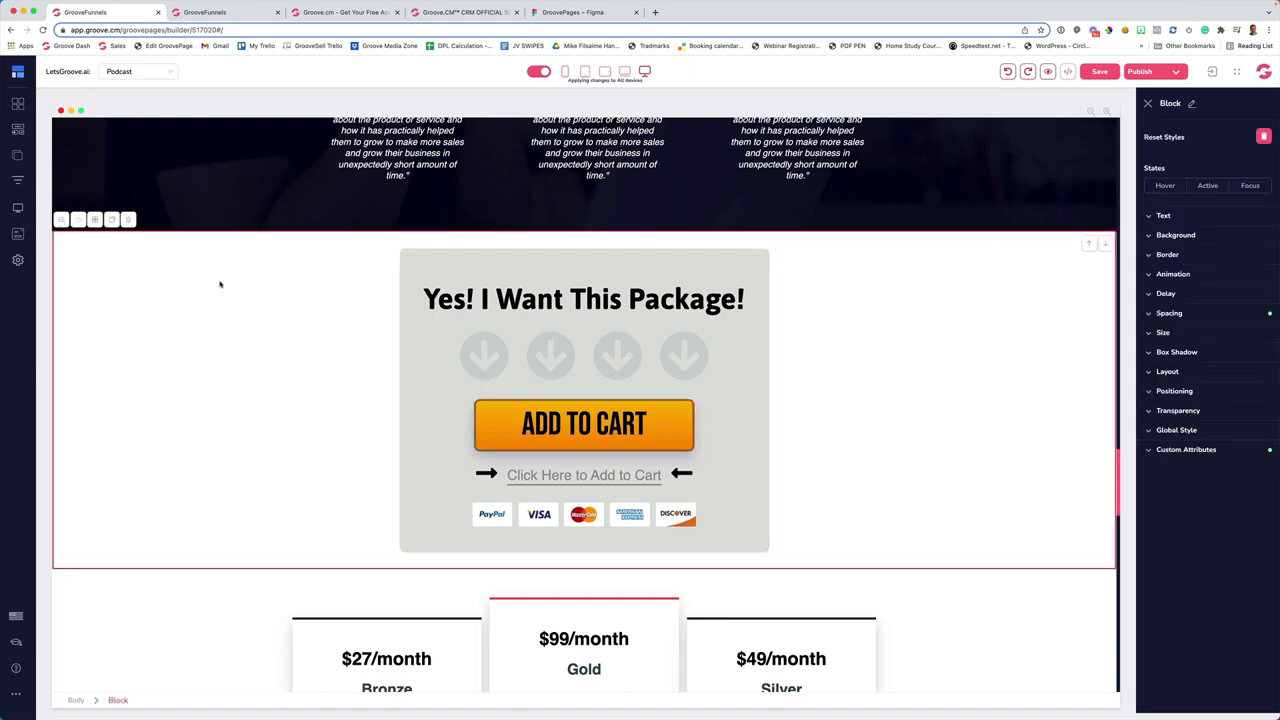
# Look back over the Podcast page's upper blocks and check which block types the library offers
pyautogui.scroll(6, 214, 207)
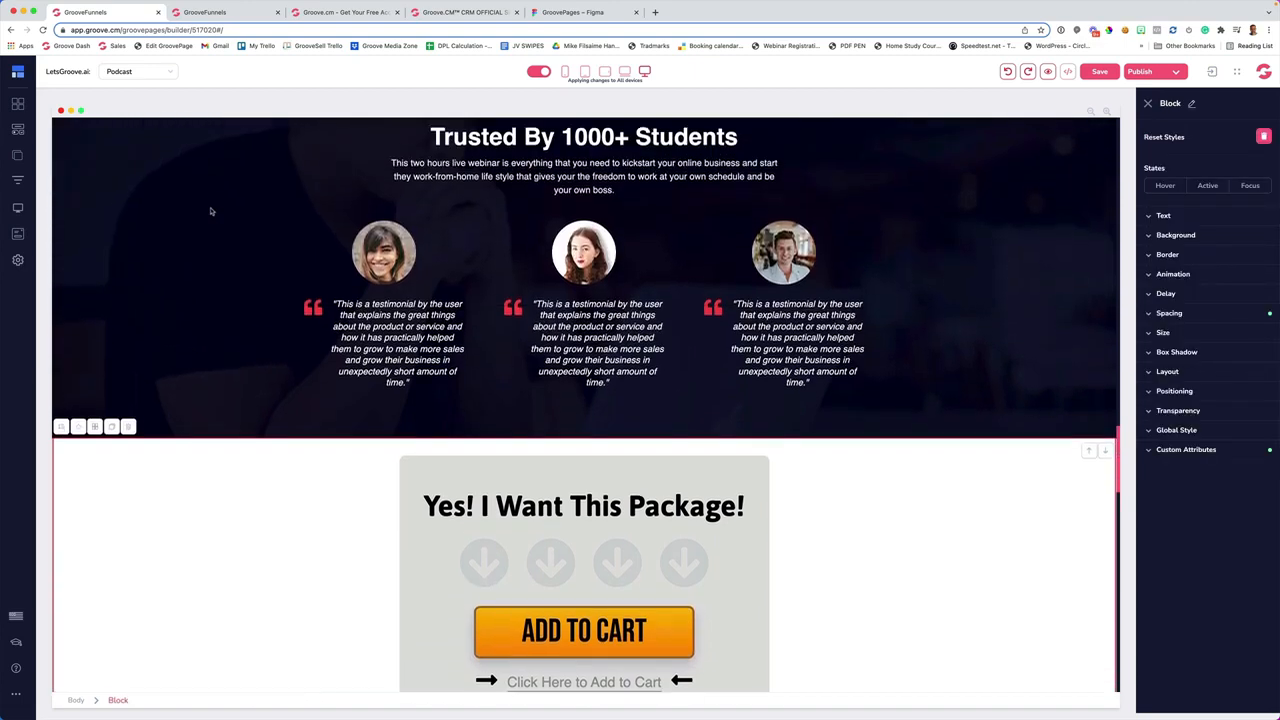
pyautogui.scroll(10, 186, 319)
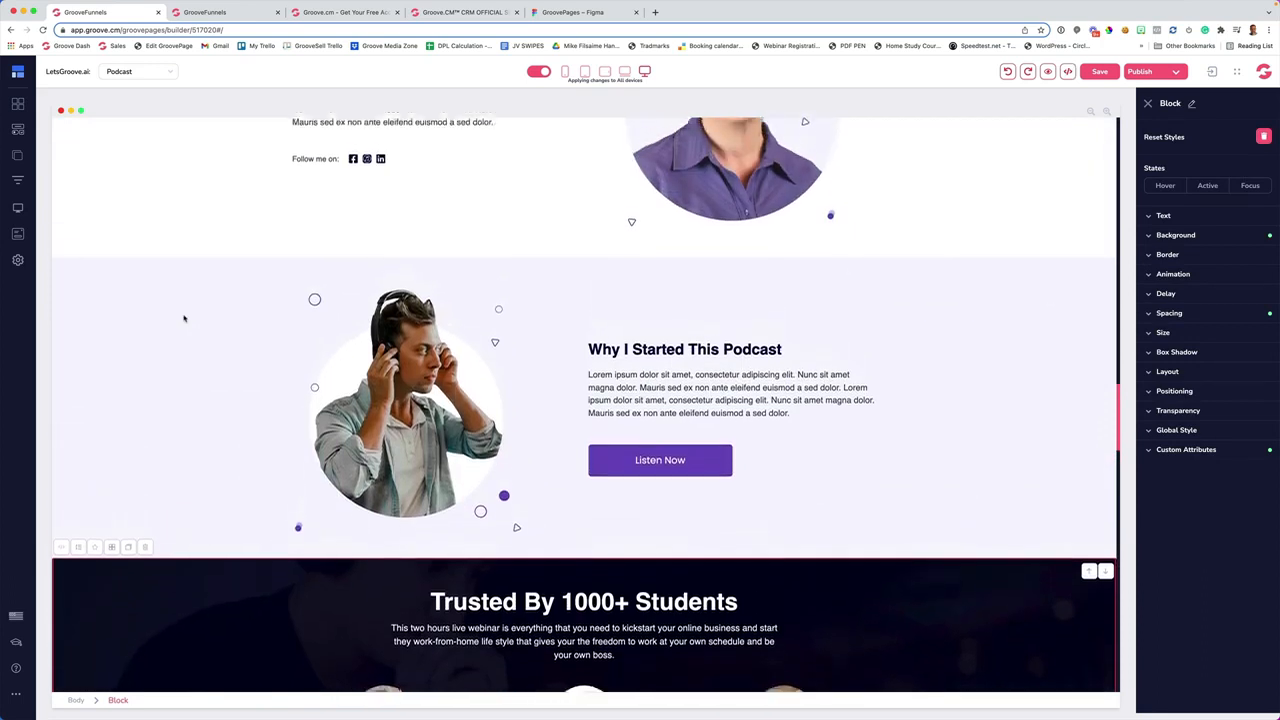
pyautogui.click(17, 104)
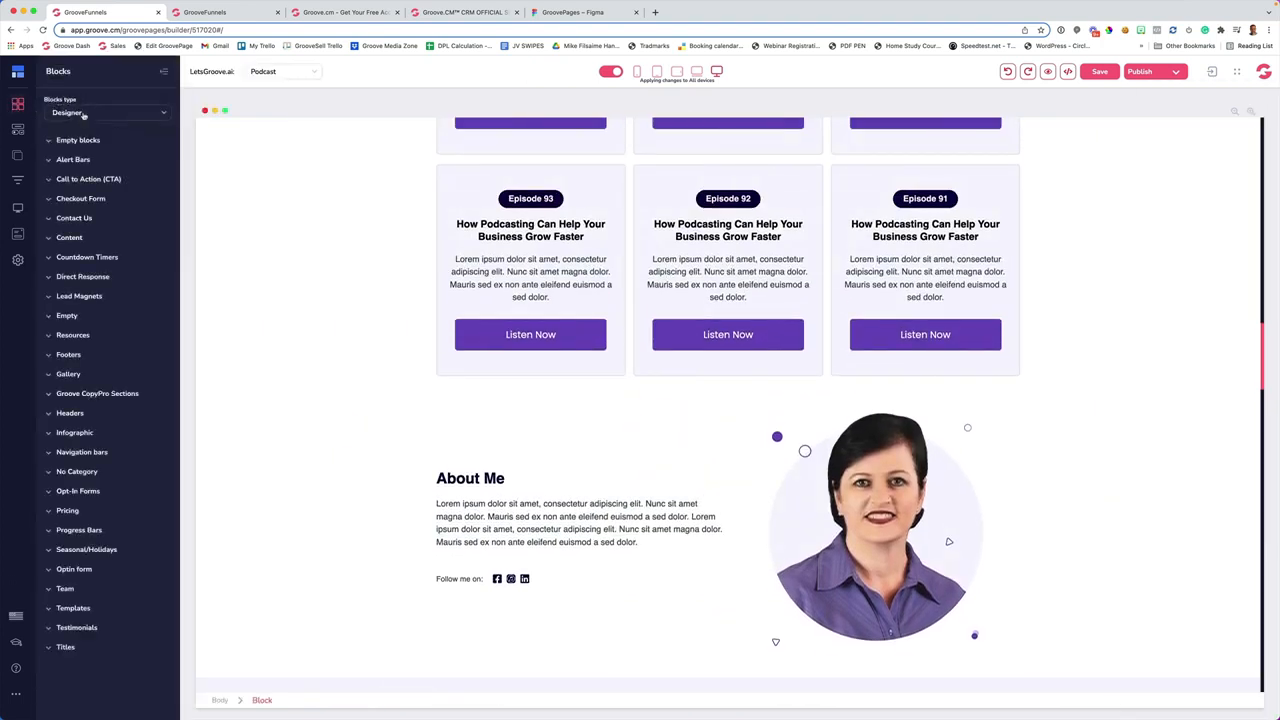
pyautogui.click(84, 114)
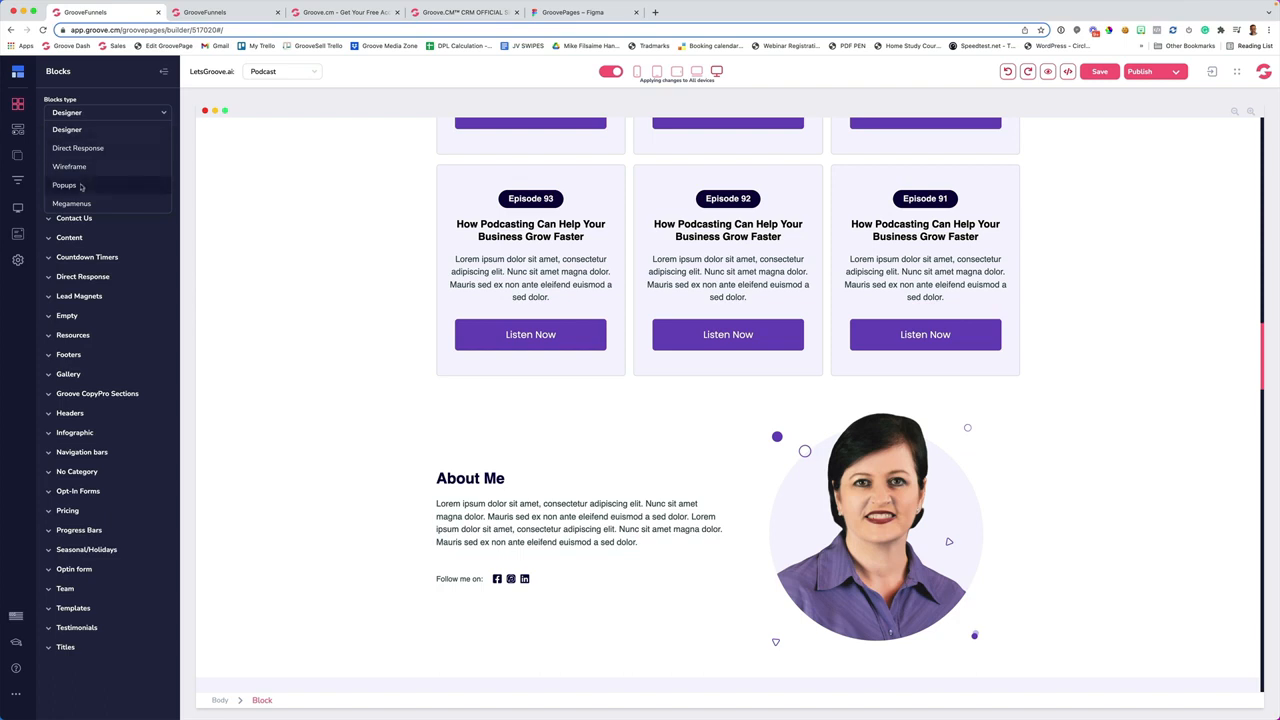
# Switch to the Home page and select the Podcast item in the header's navigation menu
pyautogui.click(17, 156)
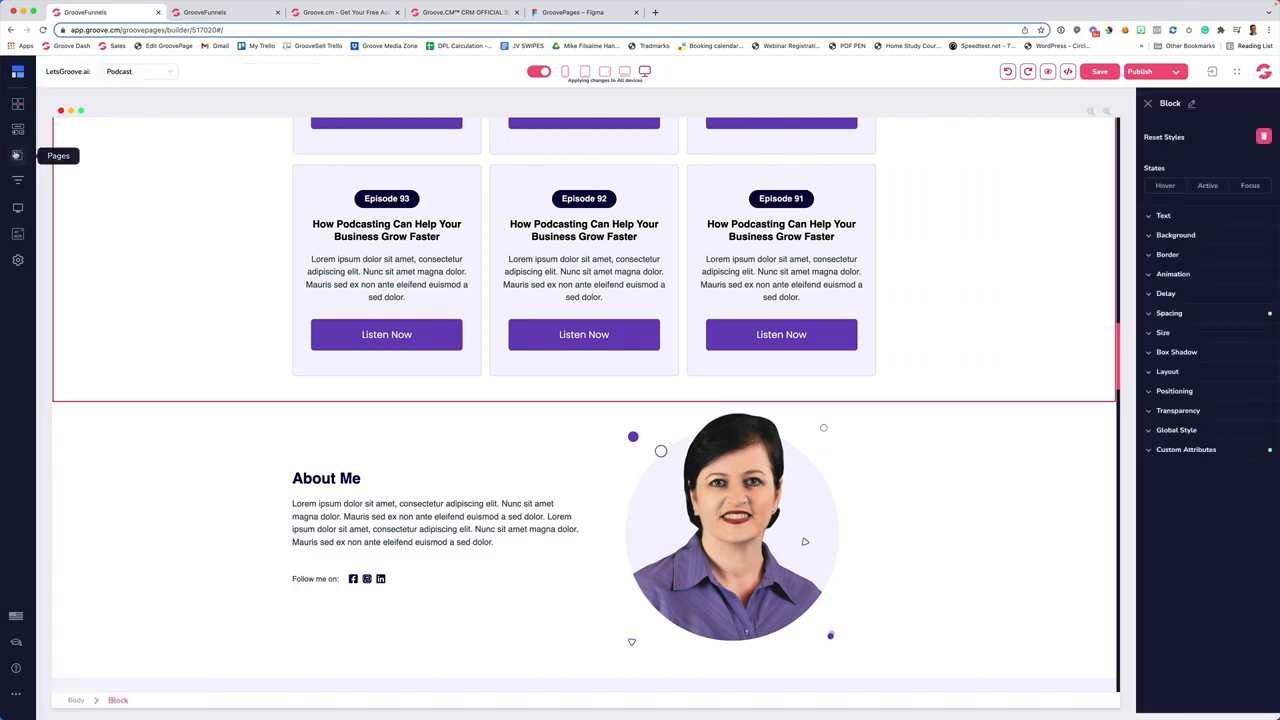
pyautogui.click(17, 156)
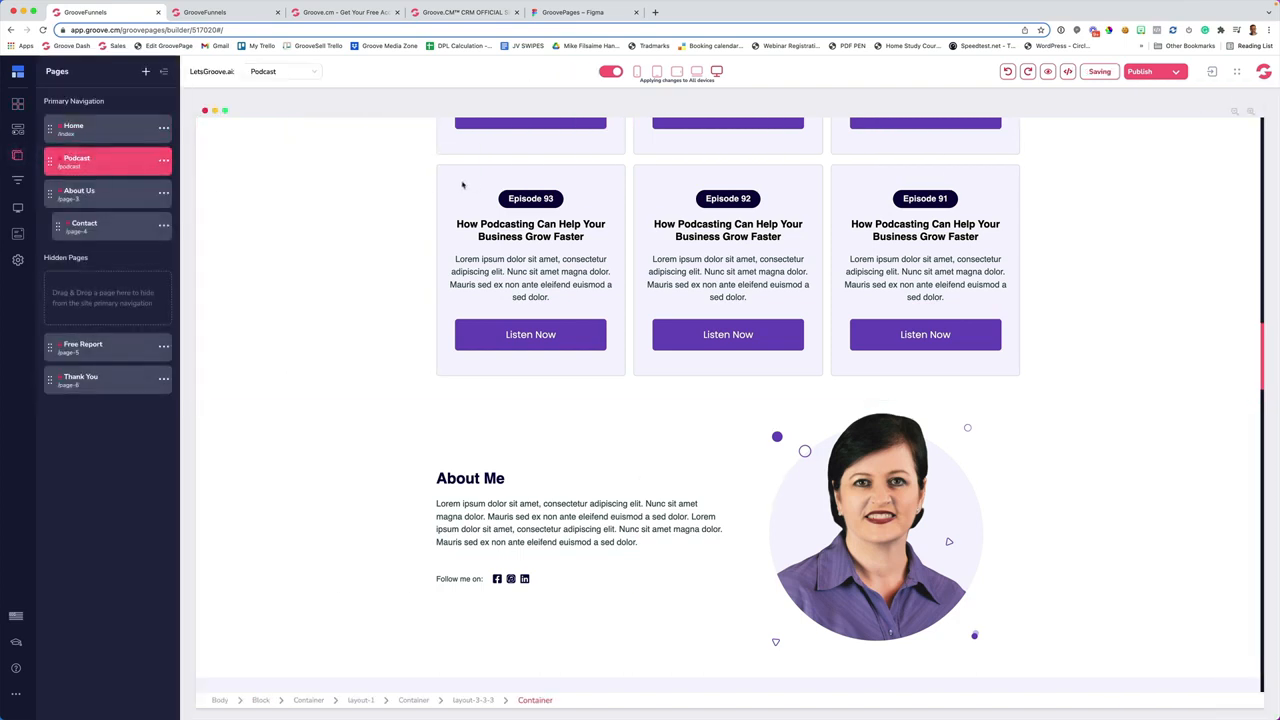
pyautogui.scroll(10, 482, 214)
pyautogui.scroll(10, 482, 214)
pyautogui.click(116, 131)
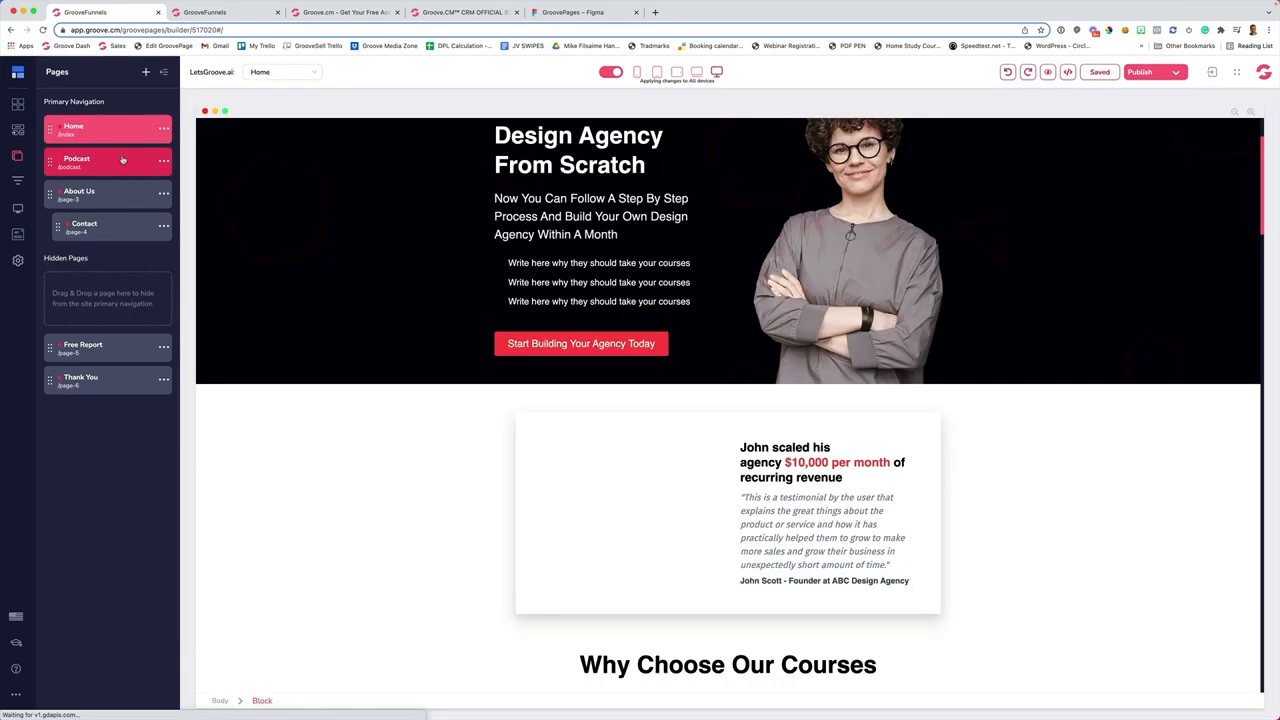
pyautogui.scroll(2, 590, 185)
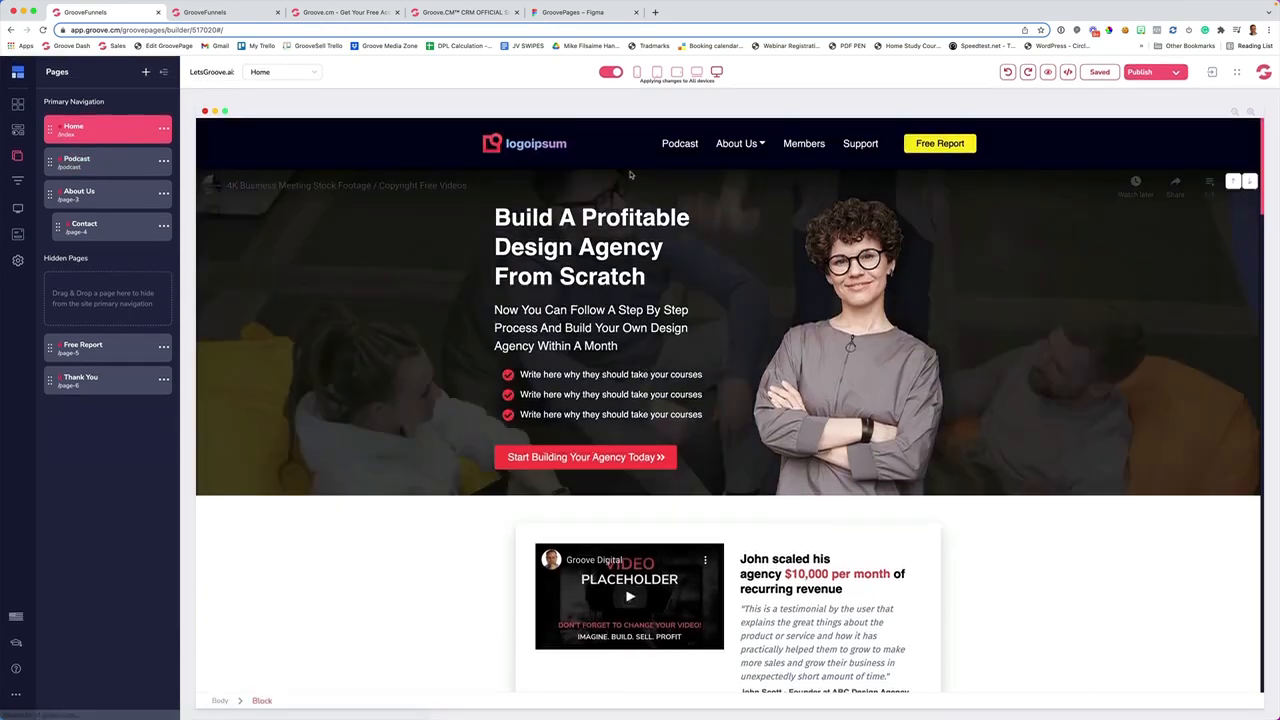
pyautogui.click(680, 143)
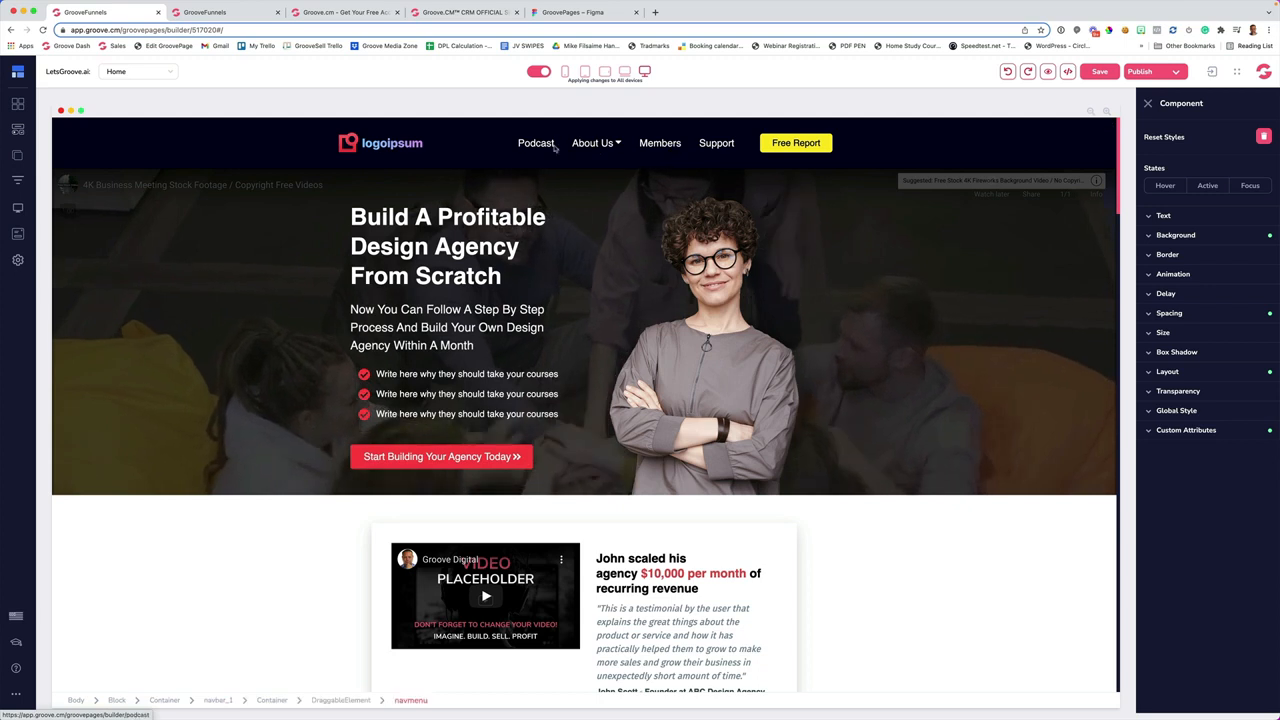
pyautogui.click(527, 143)
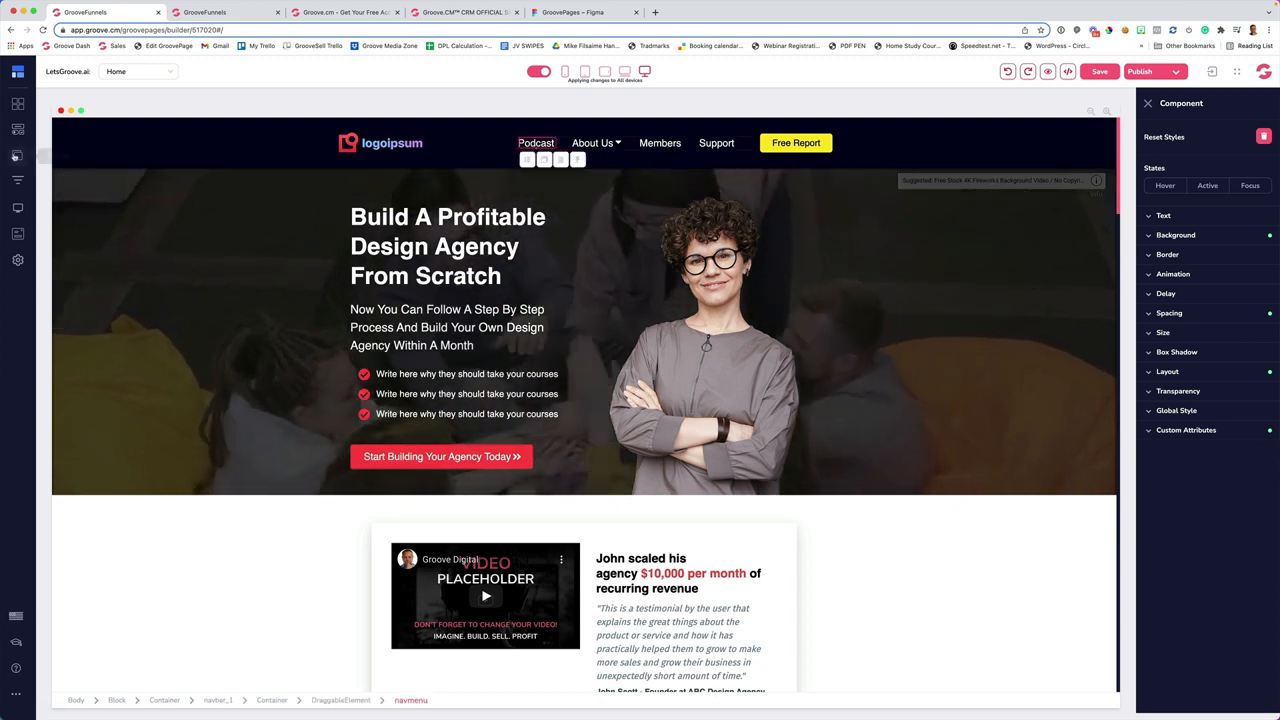
# Open the megamenu editor for the Podcast page and accept the full-width setting
pyautogui.click(17, 155)
pyautogui.click(164, 161)
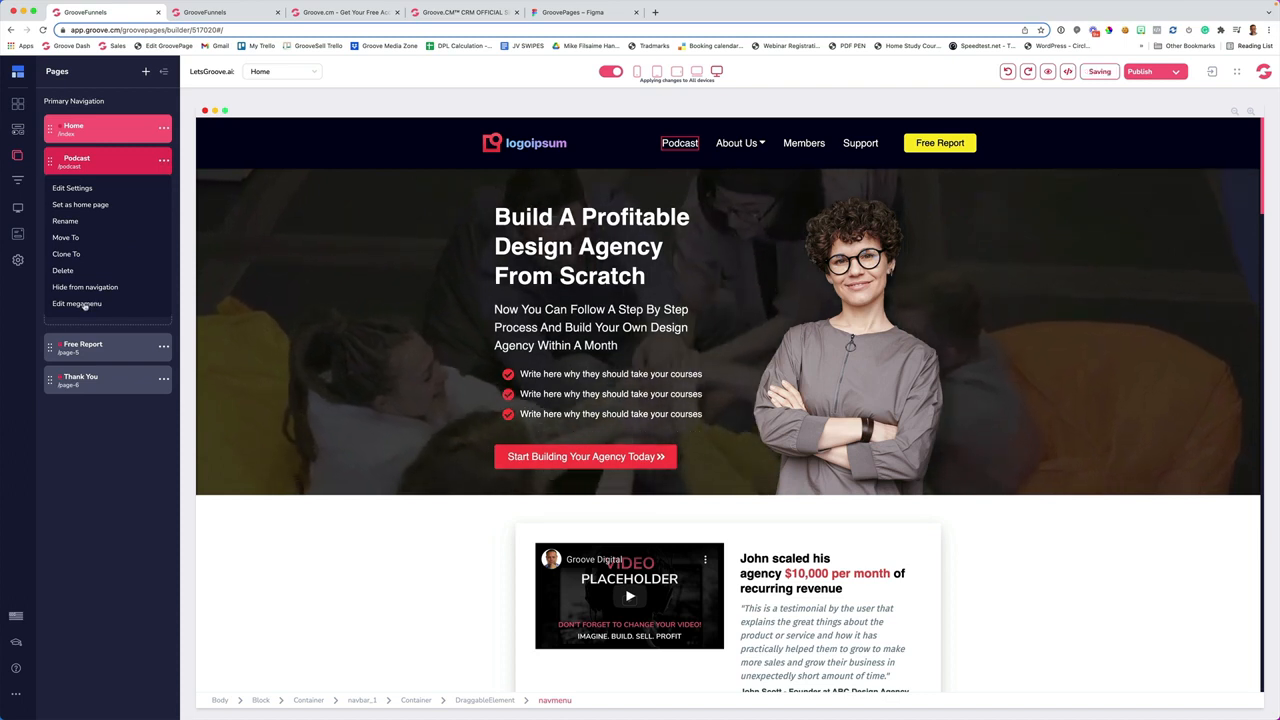
pyautogui.click(77, 303)
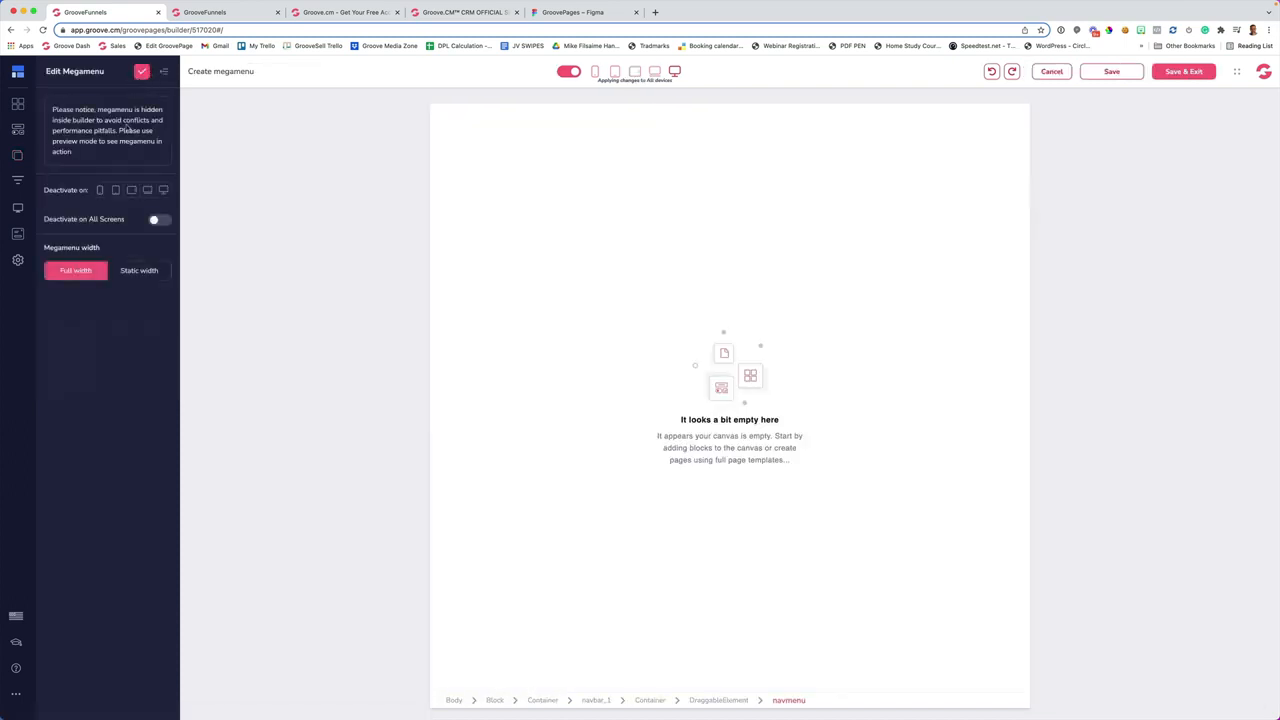
pyautogui.click(143, 75)
# Add the three-column Icons block starting with "Unlimited Payments" from the Megamenus block type to the empty megamenu canvas
pyautogui.click(87, 117)
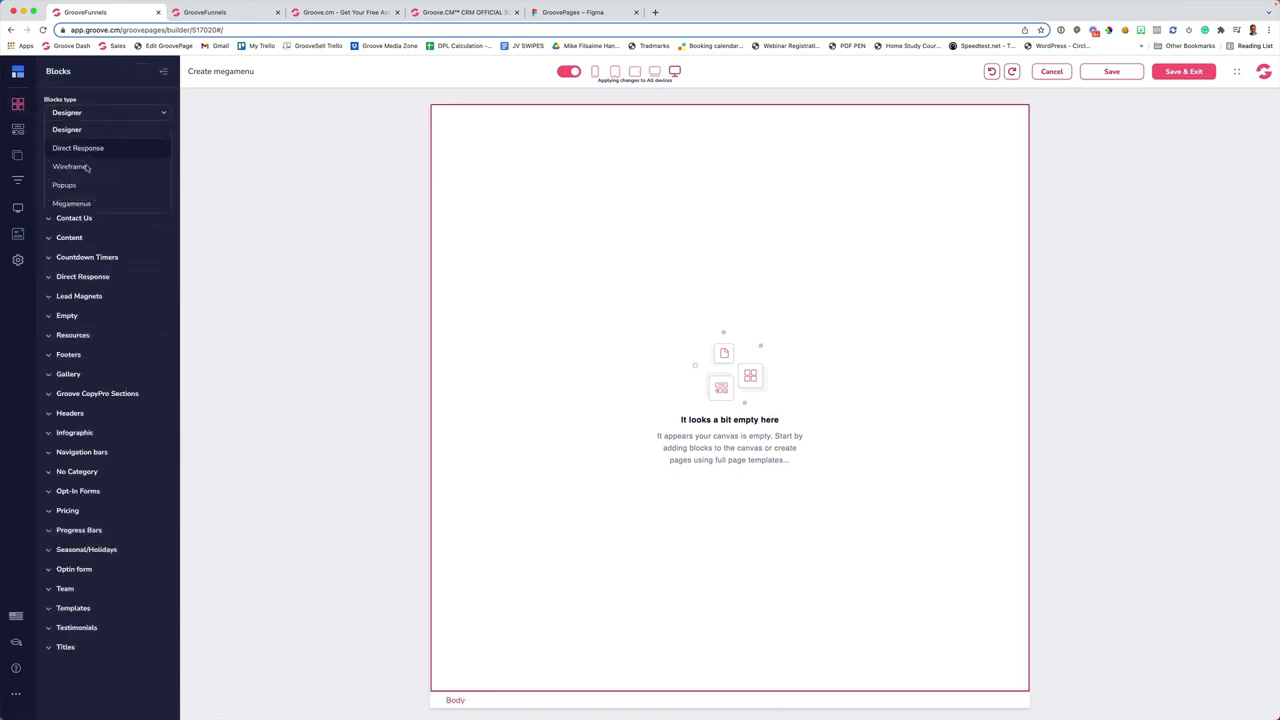
pyautogui.click(85, 206)
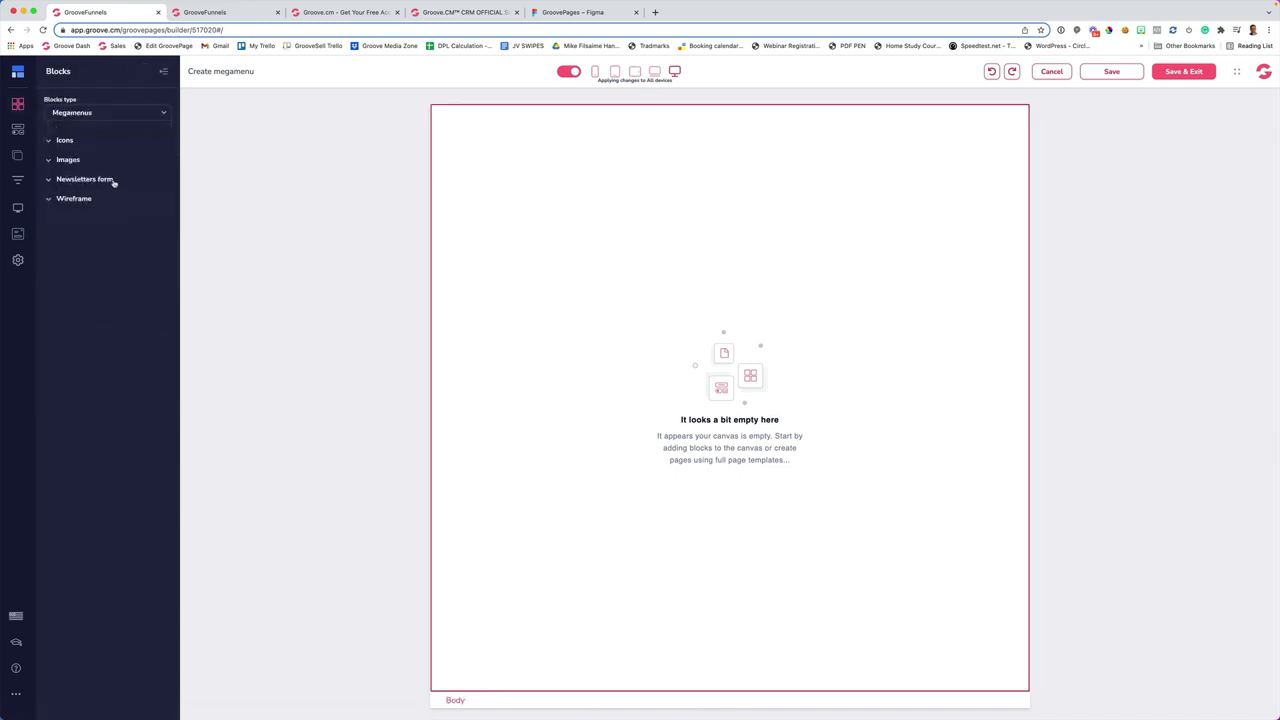
pyautogui.click(70, 139)
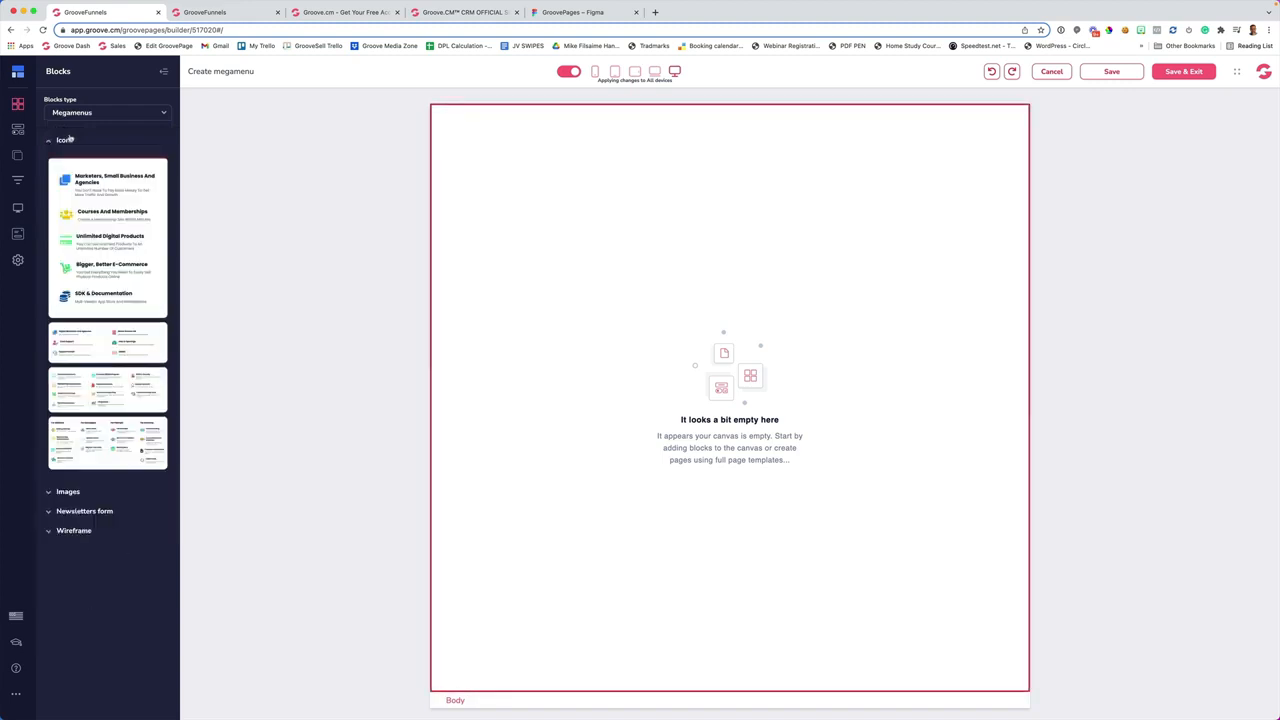
pyautogui.moveTo(107, 391); pyautogui.dragTo(566, 231)
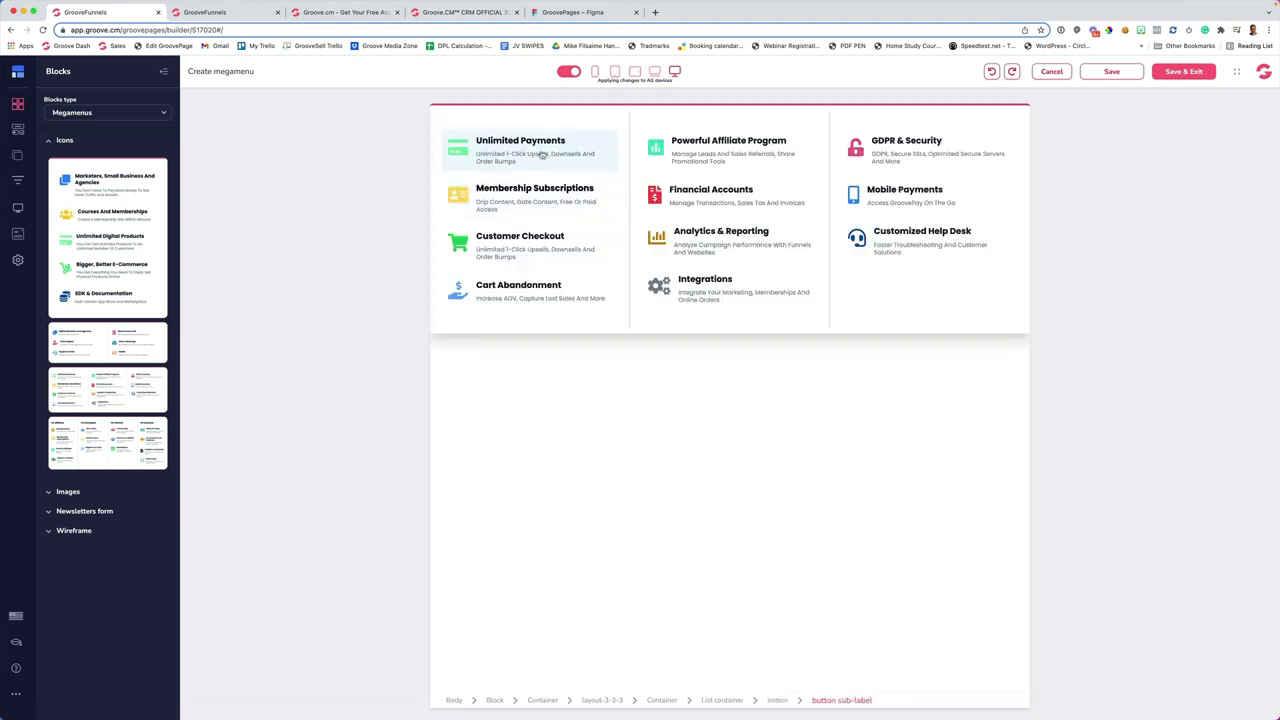
# Save the Podcast megamenu and preview the Home page to check the Podcast item in the header navigation
pyautogui.click(1110, 71)
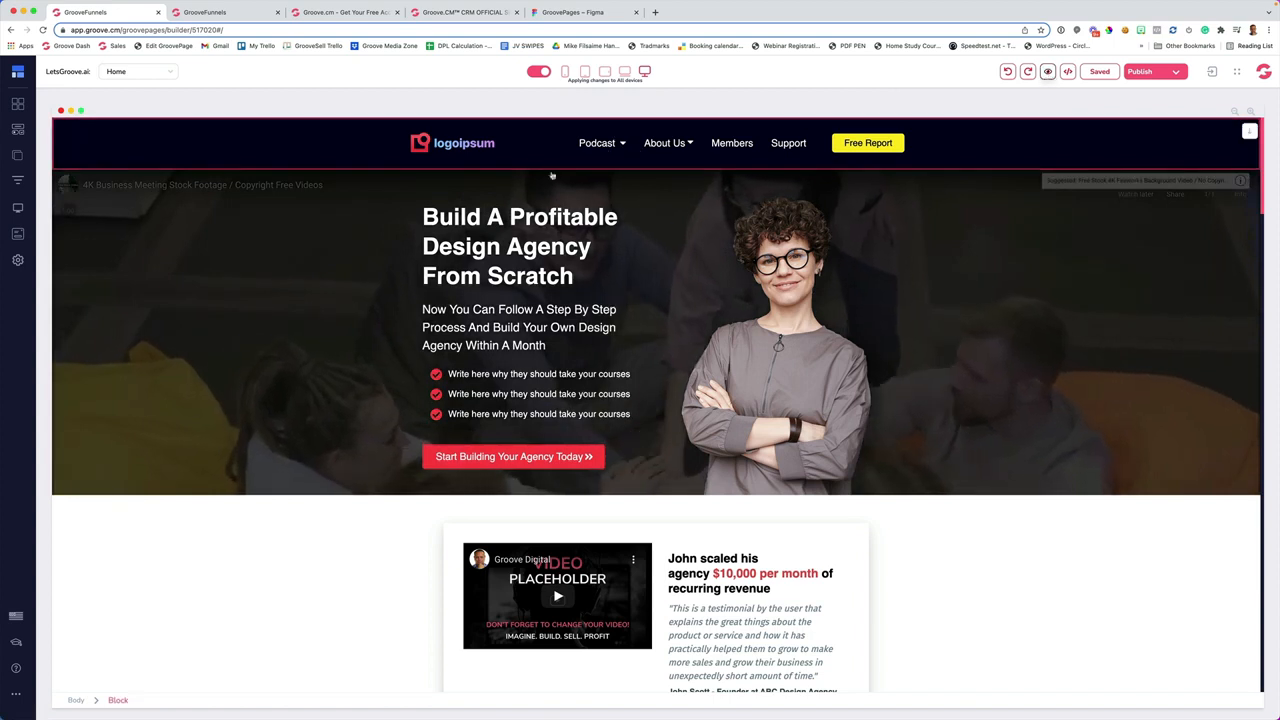
pyautogui.click(1048, 71)
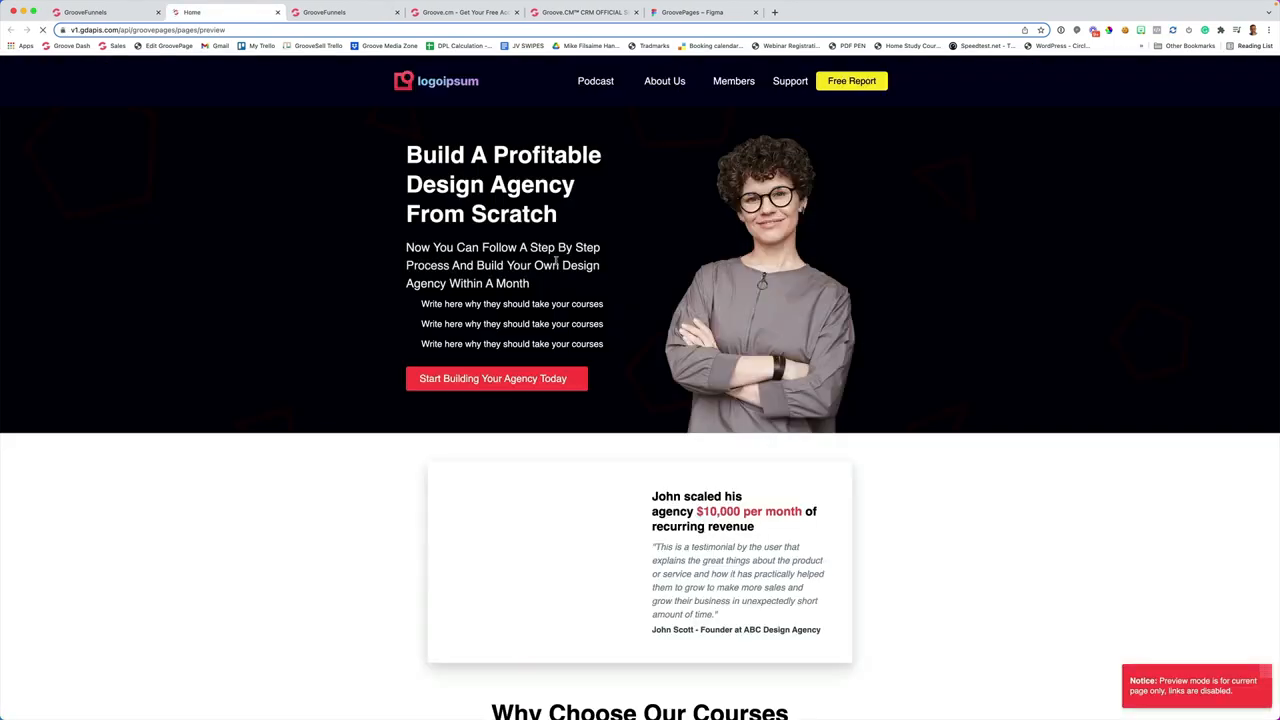
pyautogui.moveTo(607, 86)
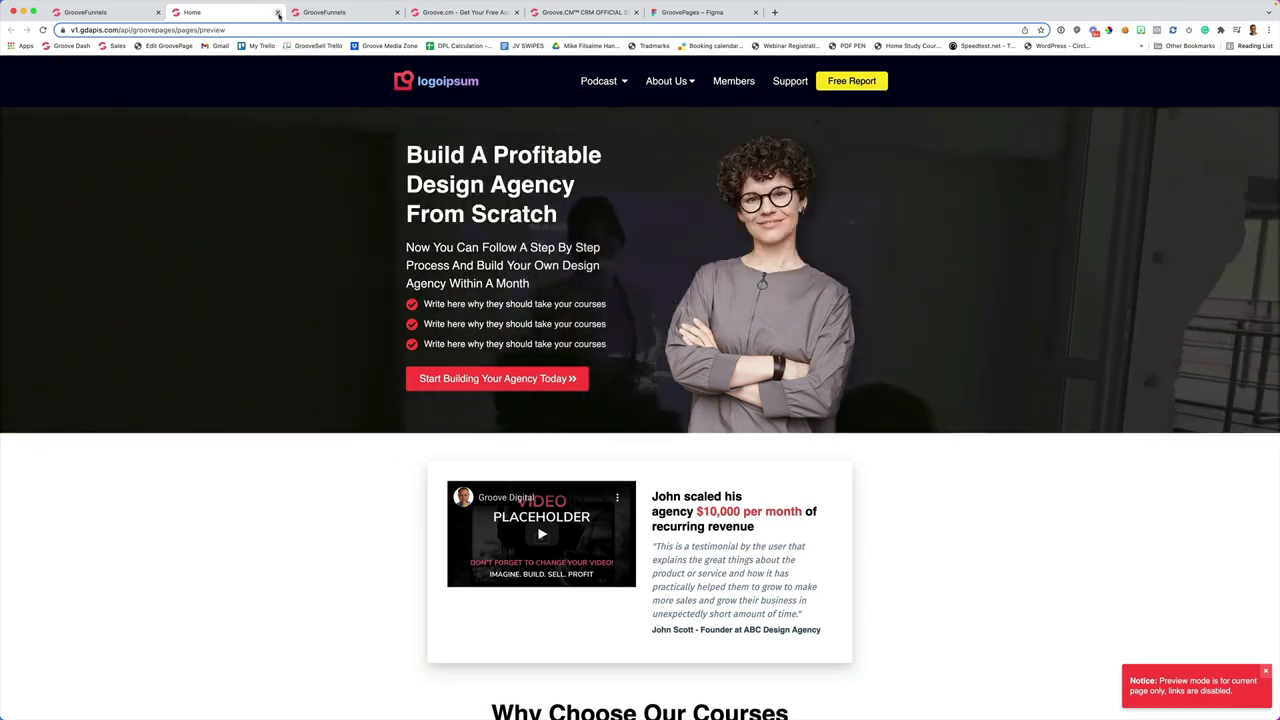
pyautogui.click(277, 12)
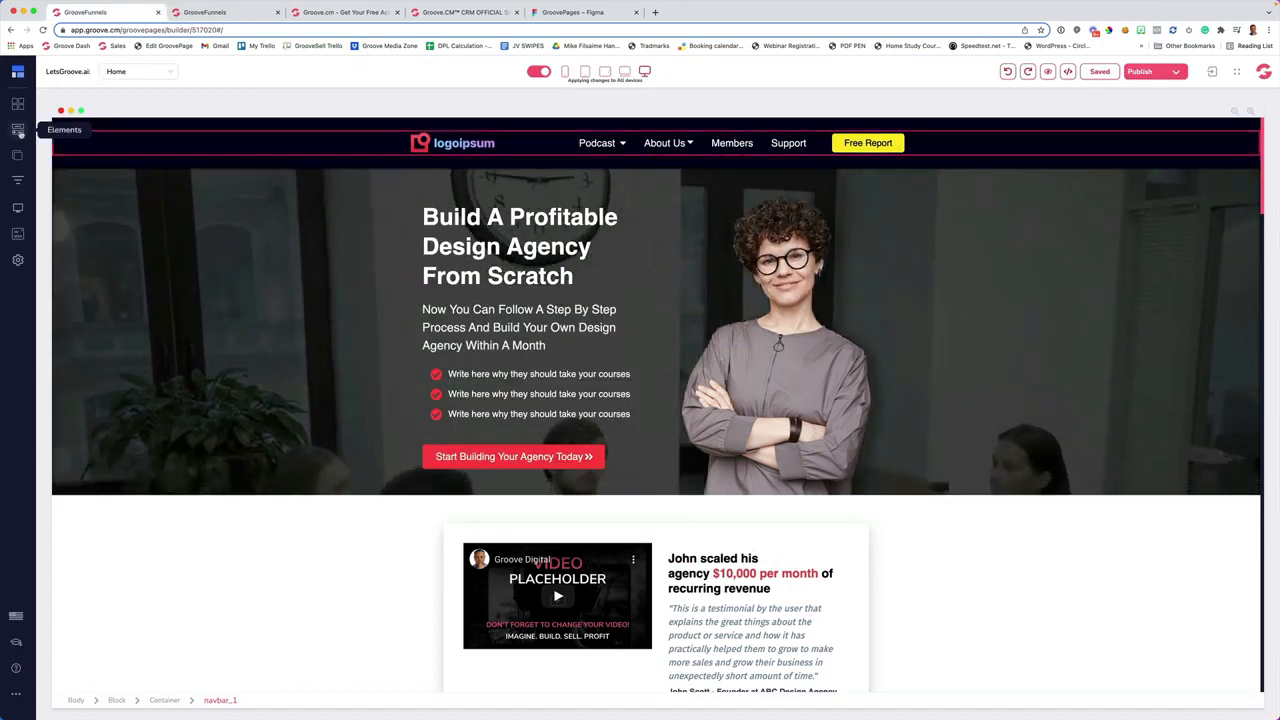
# Add a Carousel media element to the Home page header, directly below the navigation bar
pyautogui.click(18, 130)
pyautogui.scroll(-1, 122, 169)
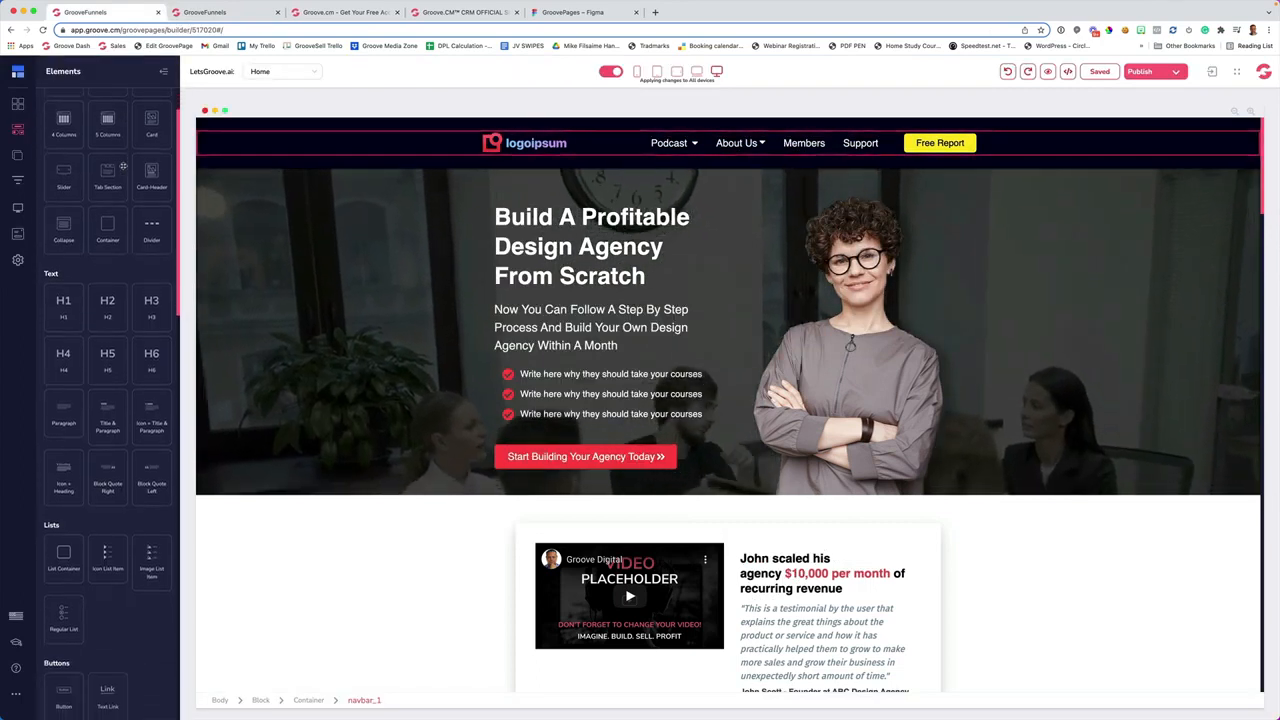
pyautogui.scroll(-10, 90, 200)
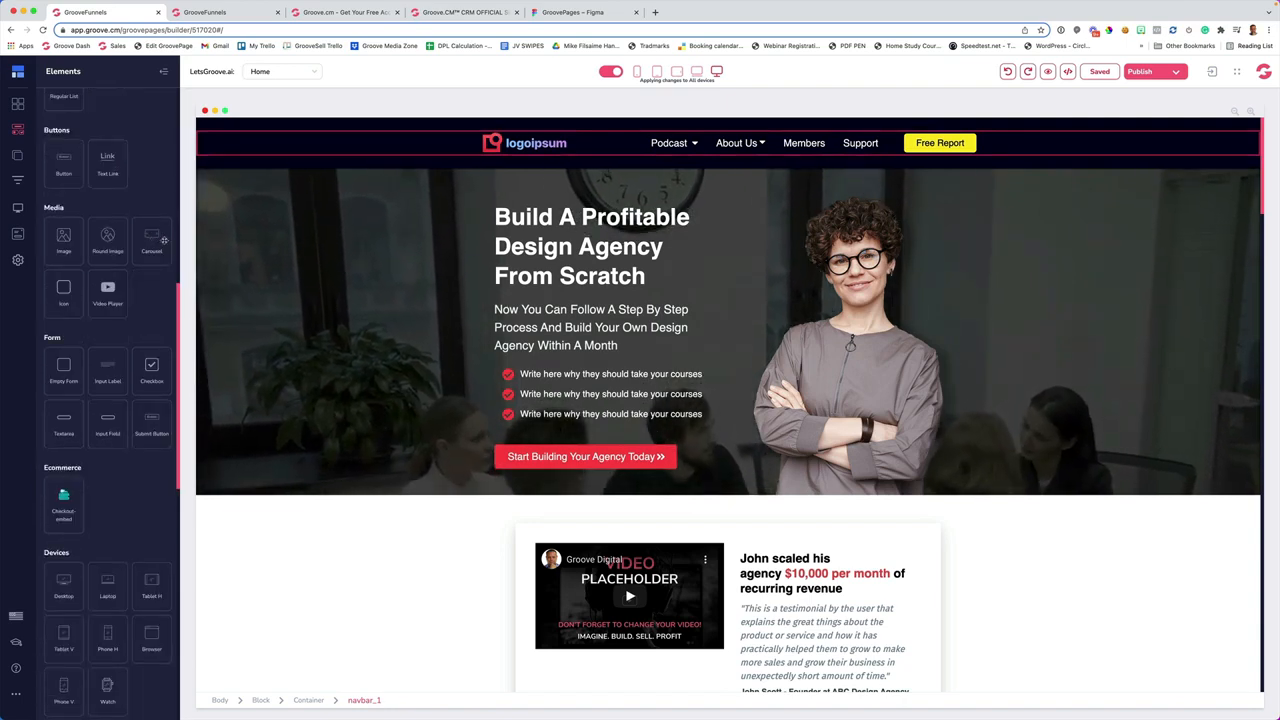
pyautogui.click(152, 238)
# Look through the element library's forms, devices, integrations and Groove Apps to see which element types it offers
pyautogui.scroll(-8, 140, 300)
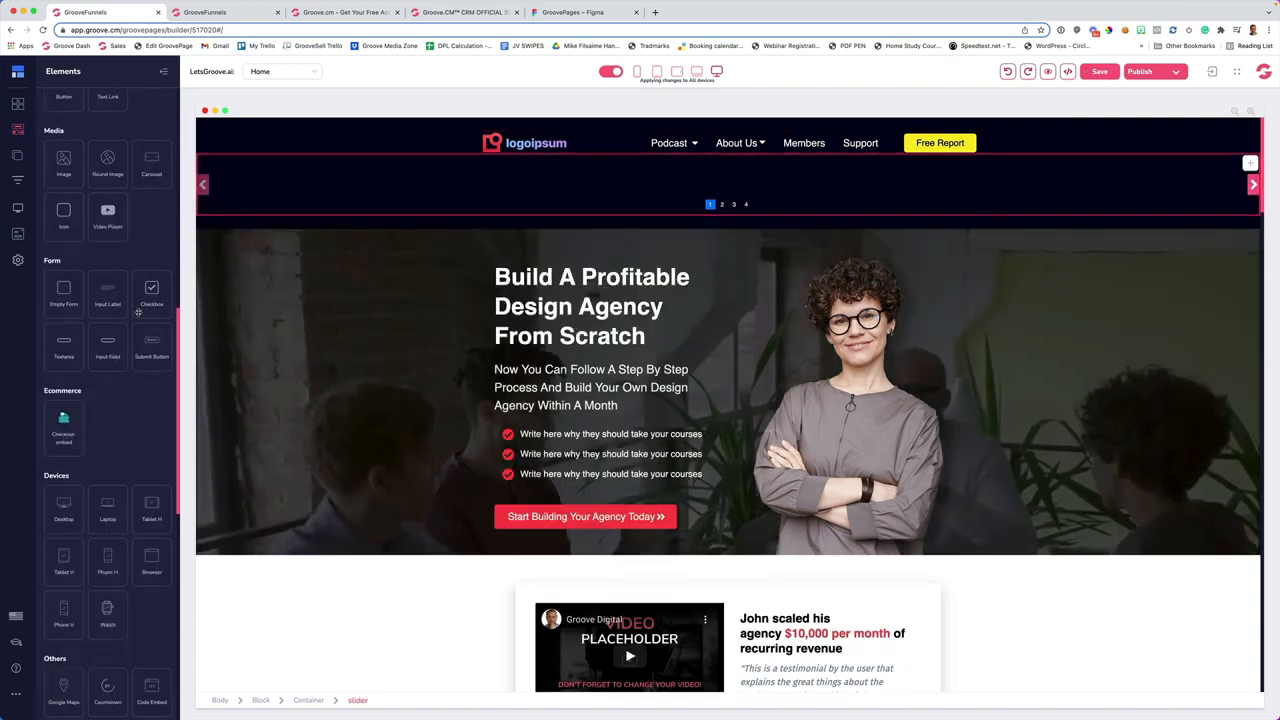
pyautogui.scroll(-5, 138, 312)
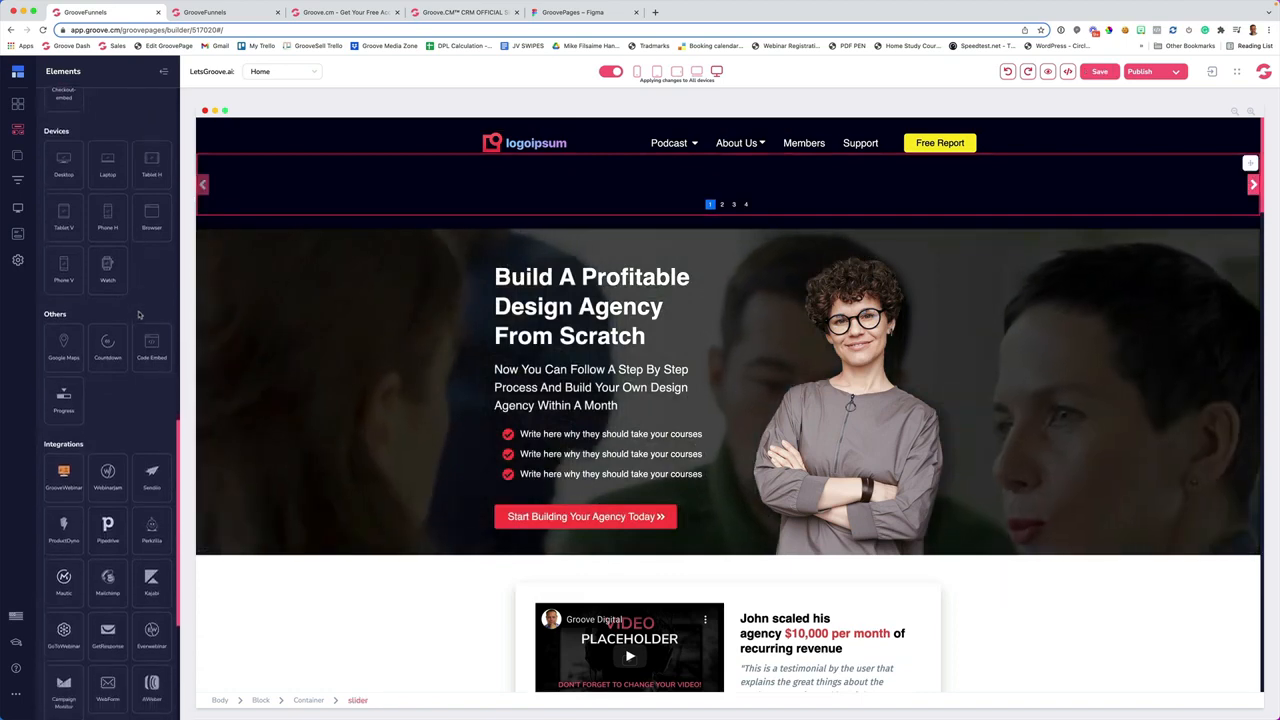
pyautogui.scroll(-2, 89, 286)
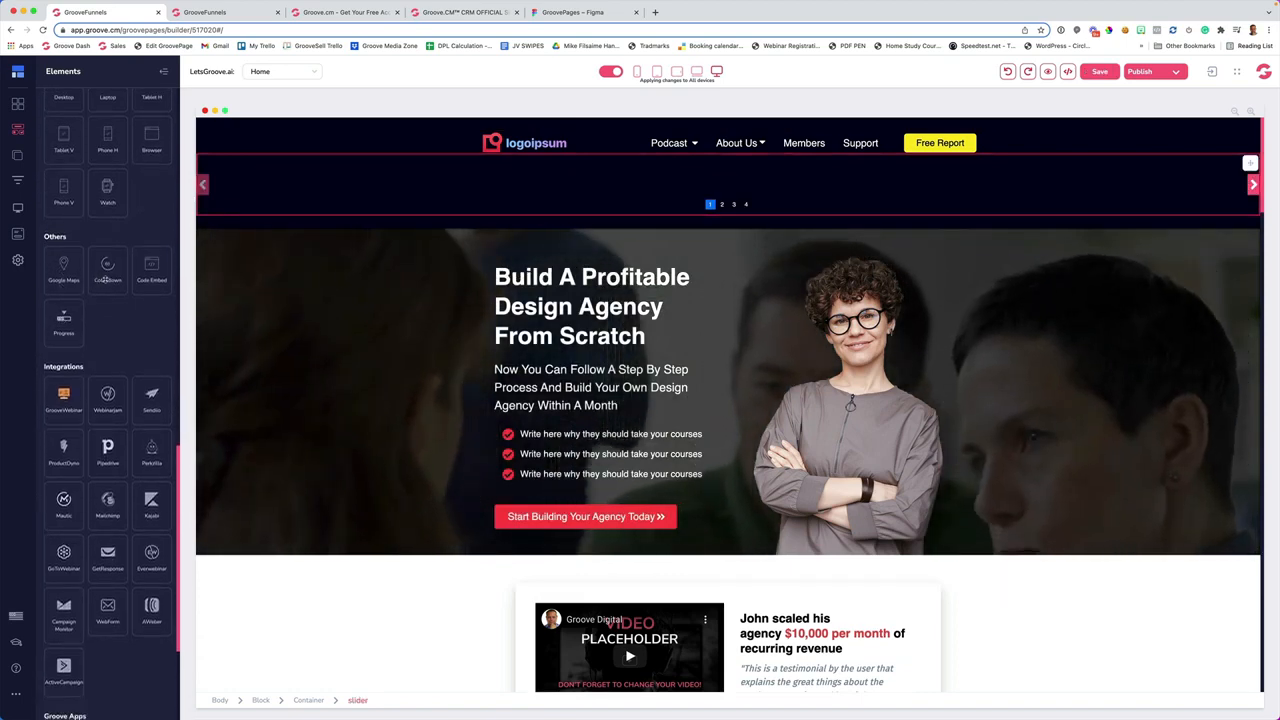
pyautogui.scroll(-1, 120, 265)
pyautogui.scroll(-5, 127, 260)
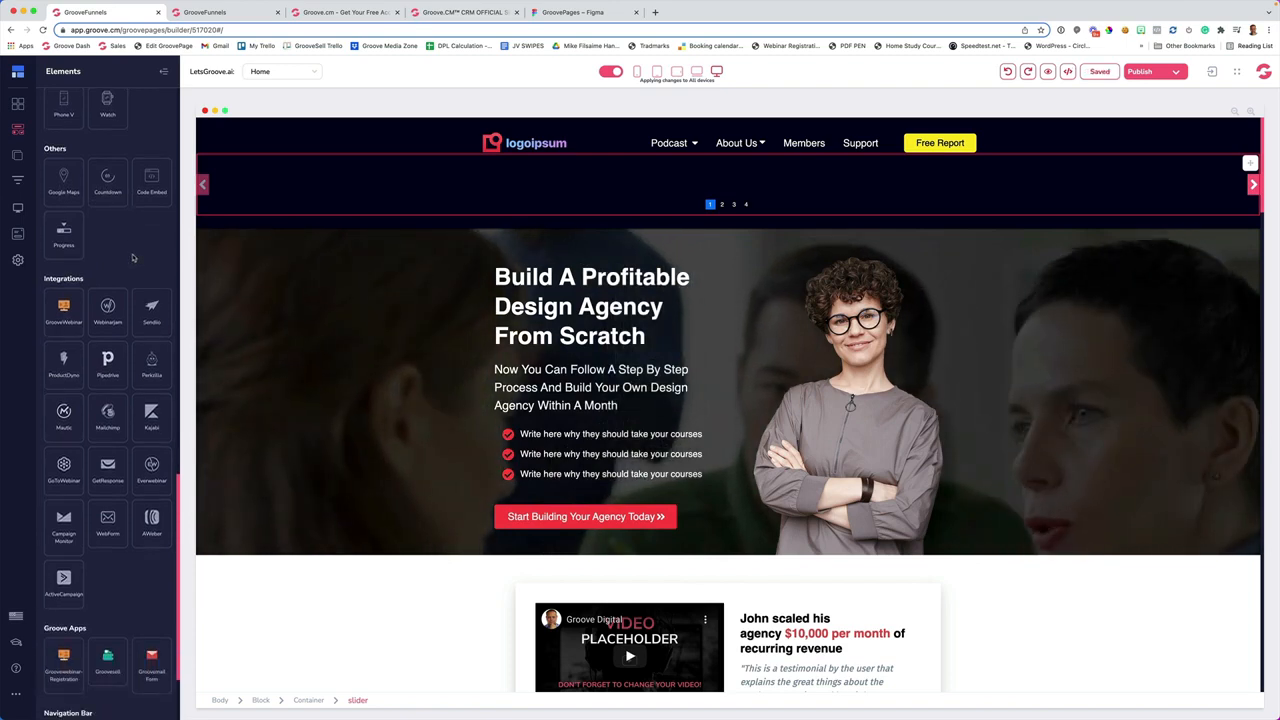
pyautogui.scroll(10, 128, 258)
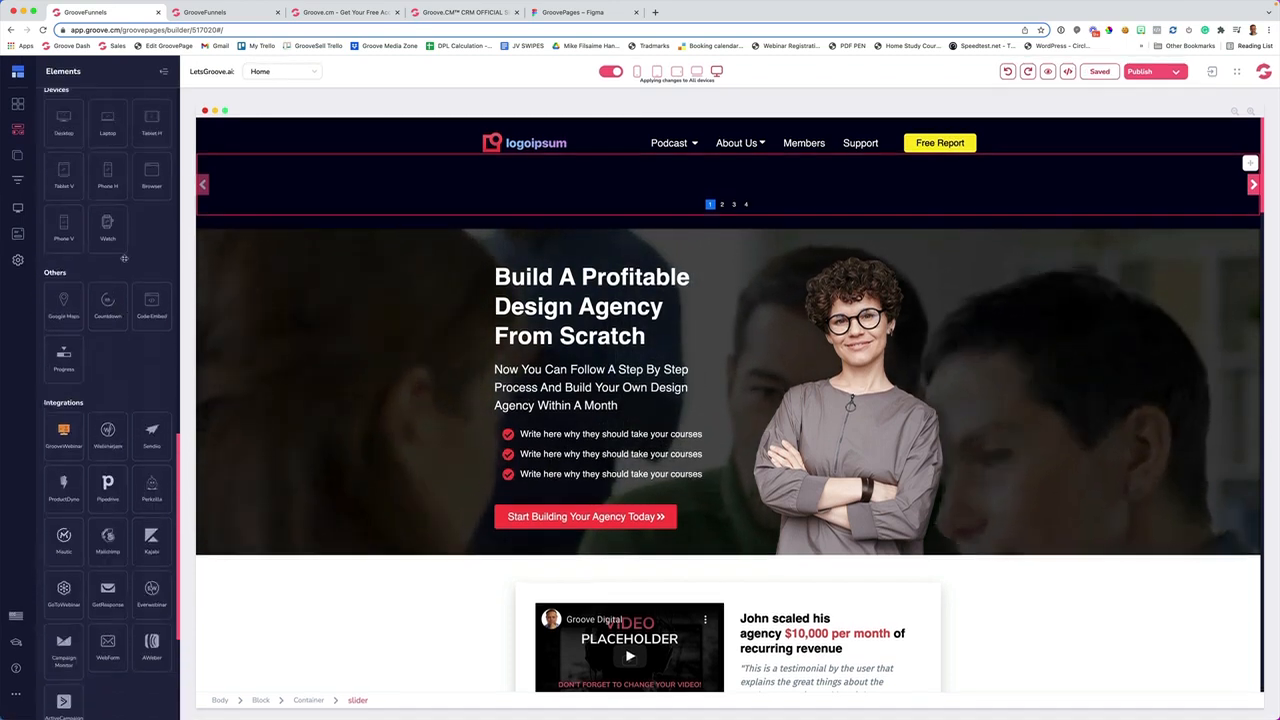
pyautogui.scroll(4, 120, 285)
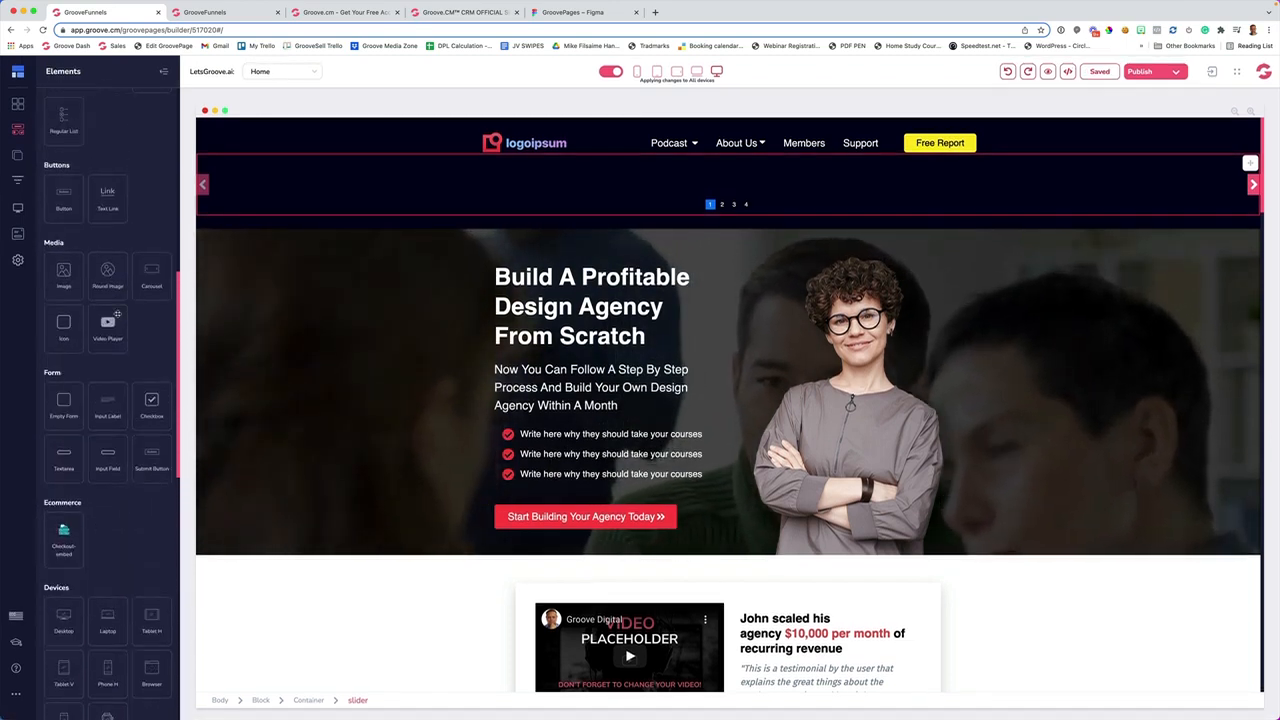
pyautogui.scroll(6, 114, 313)
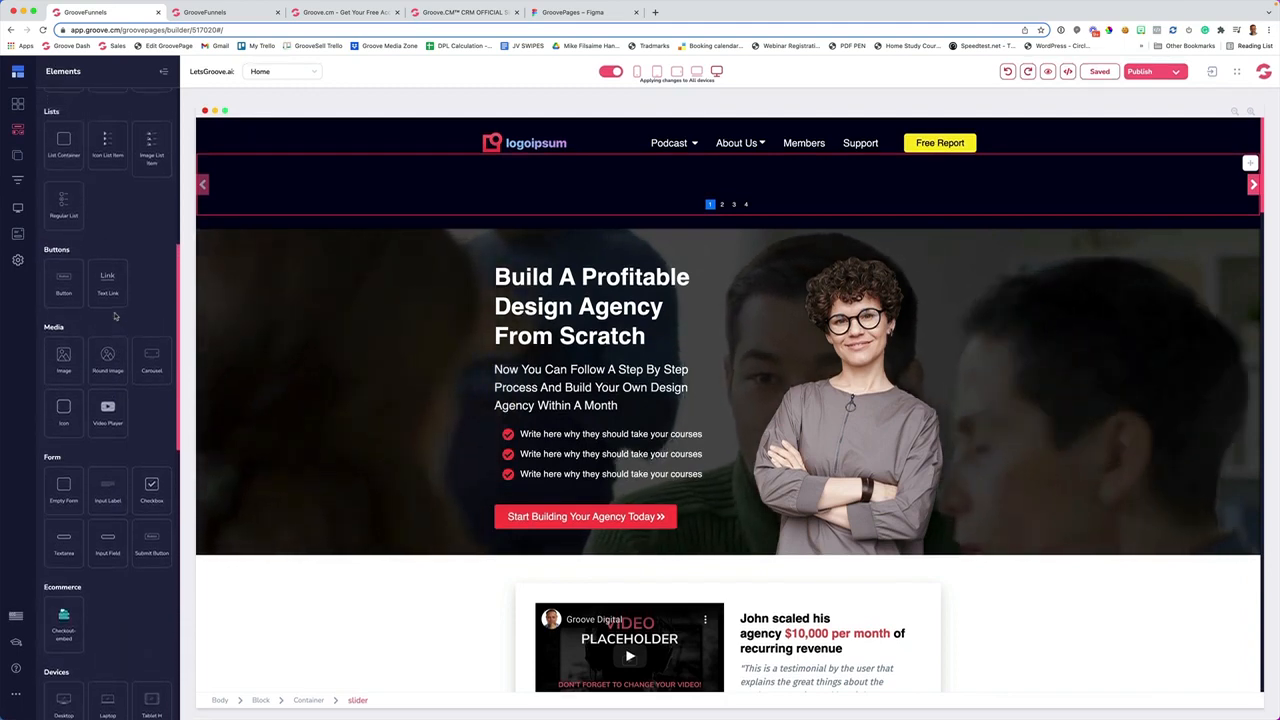
pyautogui.scroll(-12, 115, 315)
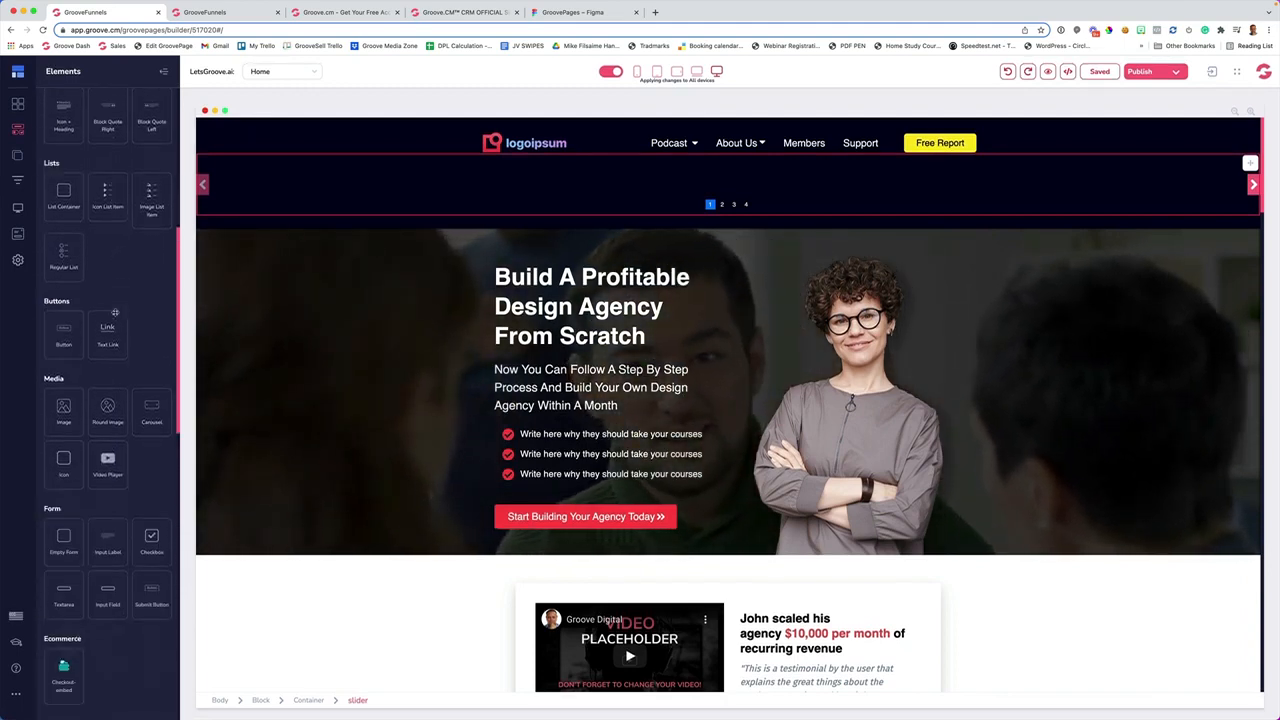
pyautogui.scroll(-1, 110, 316)
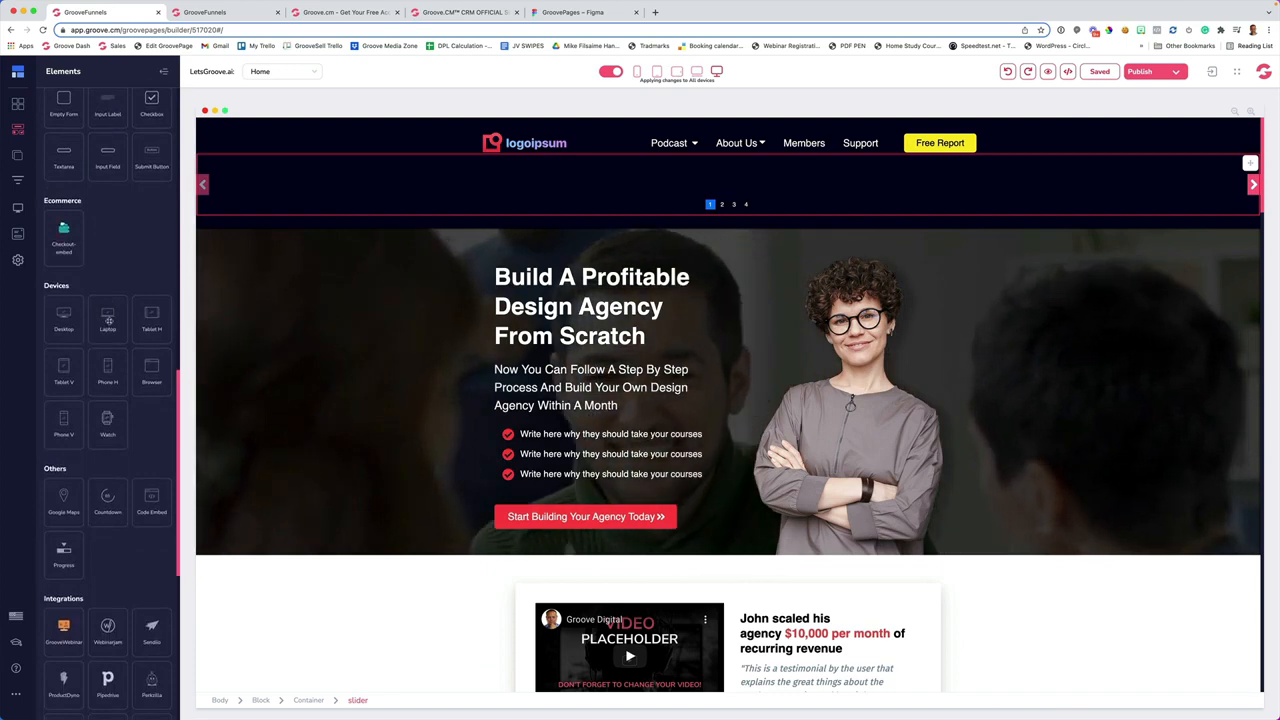
pyautogui.scroll(-1, 76, 319)
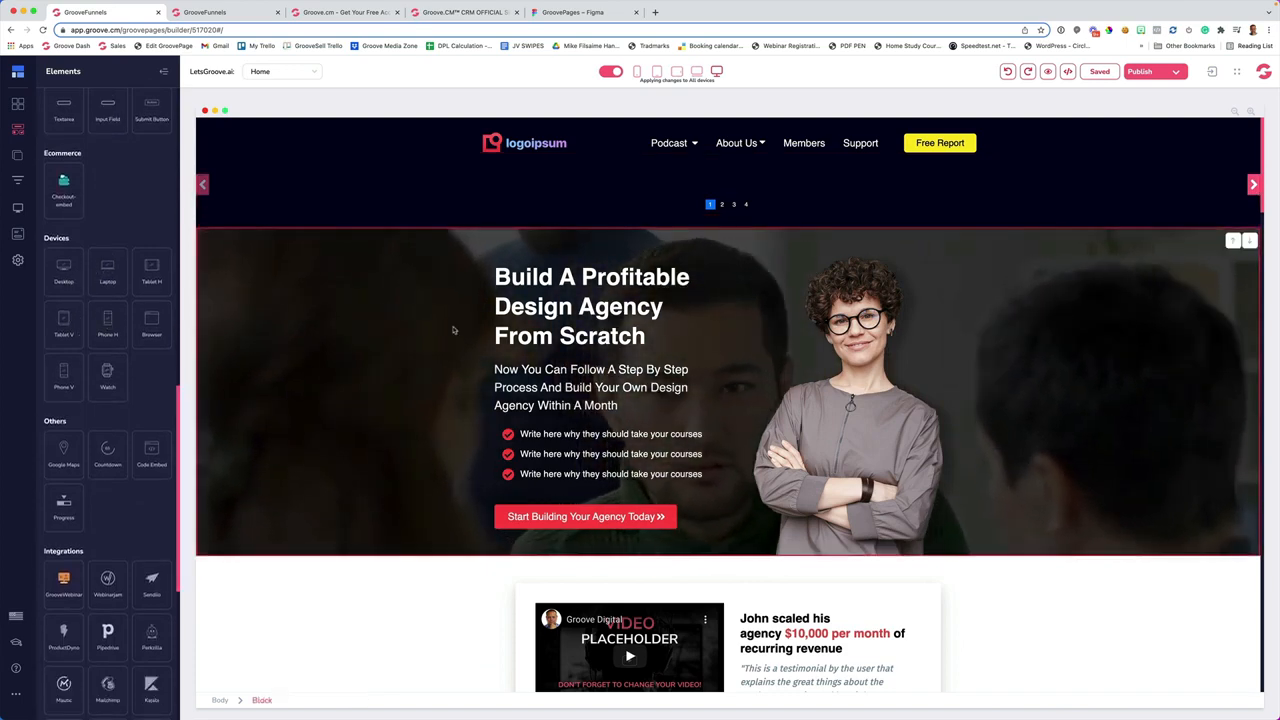
# Add a horizontal phone mockup above the hero headline and choose Purple as its mockup style
pyautogui.press('super+z')
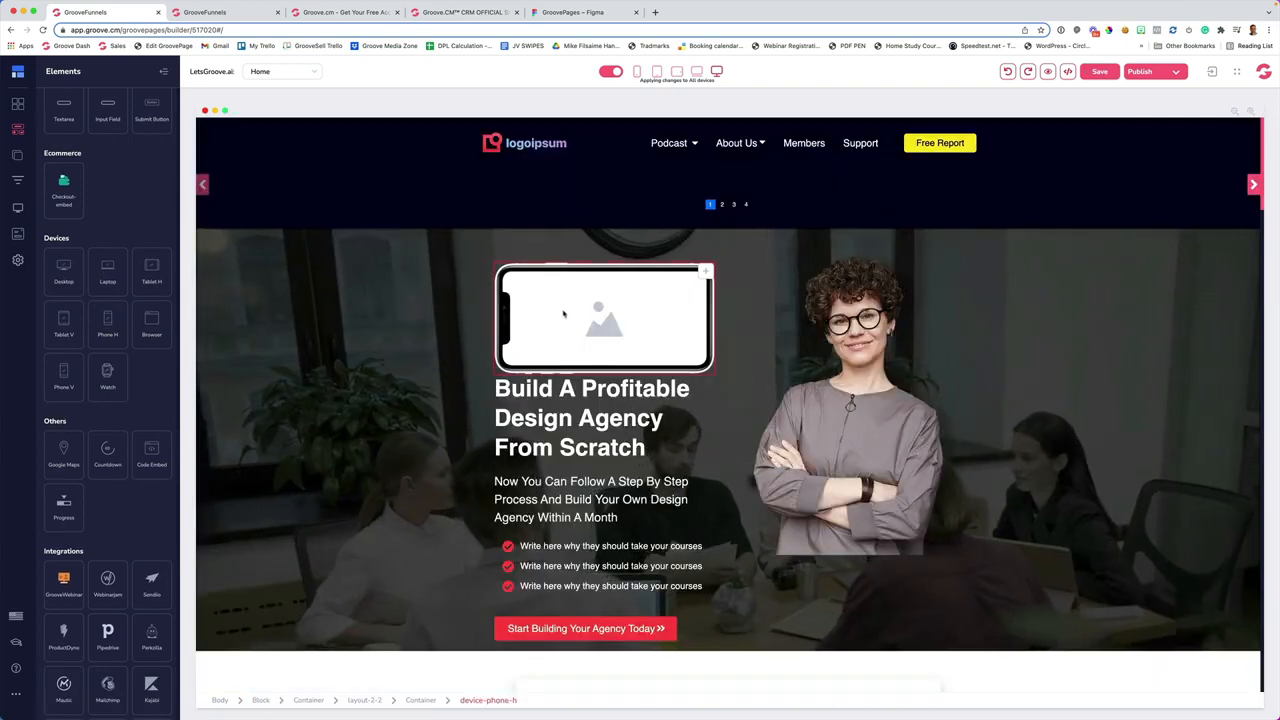
pyautogui.click(564, 312)
pyautogui.click(1182, 183)
pyautogui.scroll(-2, 1175, 240)
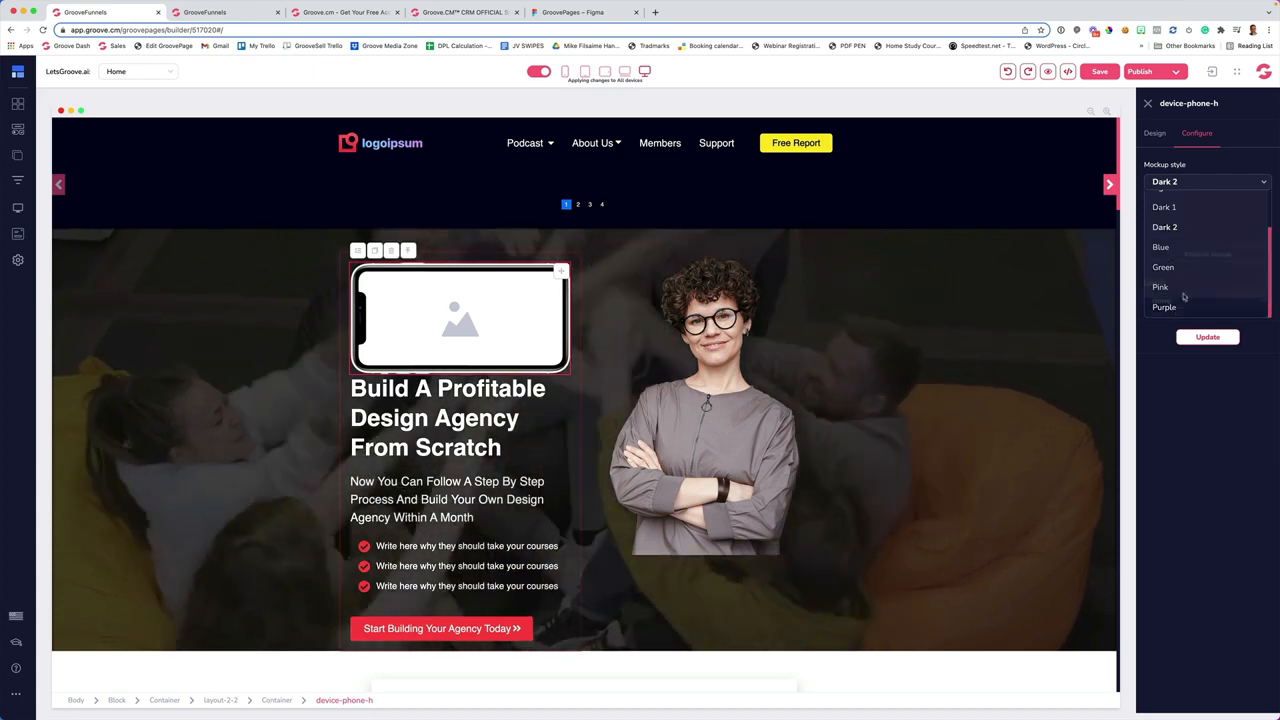
pyautogui.click(1165, 307)
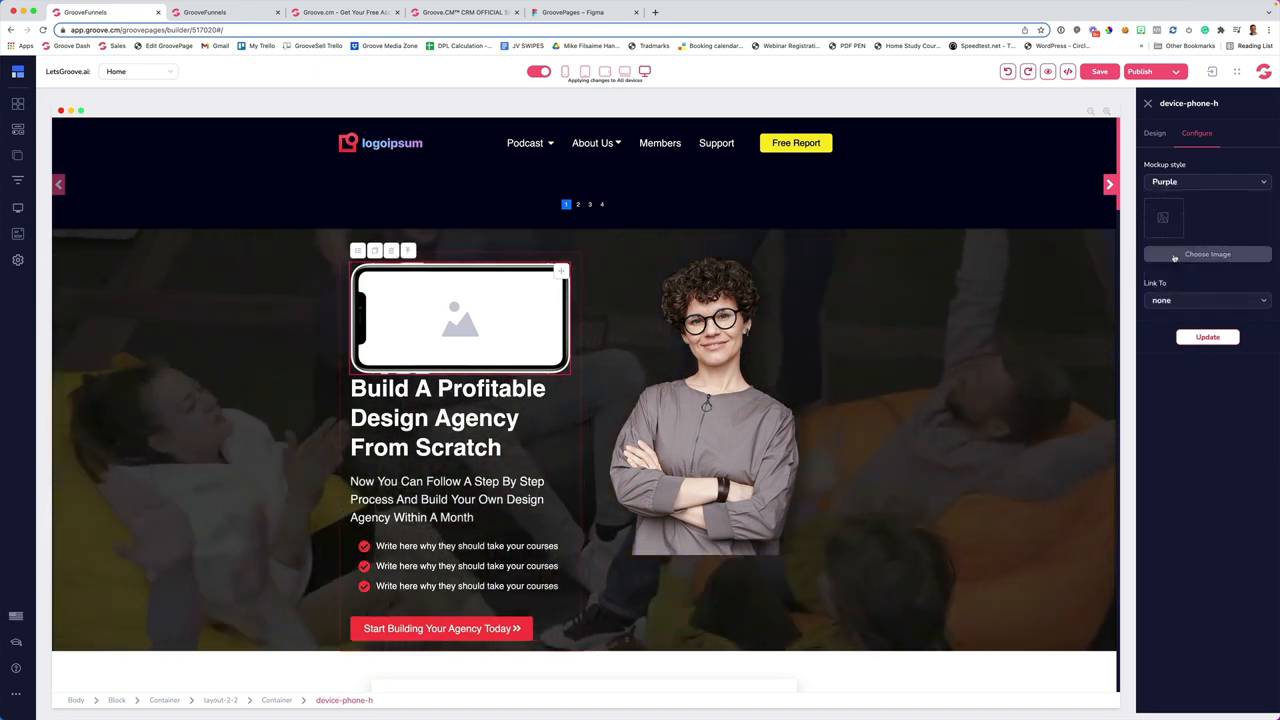
# Fill the phone mockup with the library image of two women in pink looking at a phone and apply it
pyautogui.click(1204, 338)
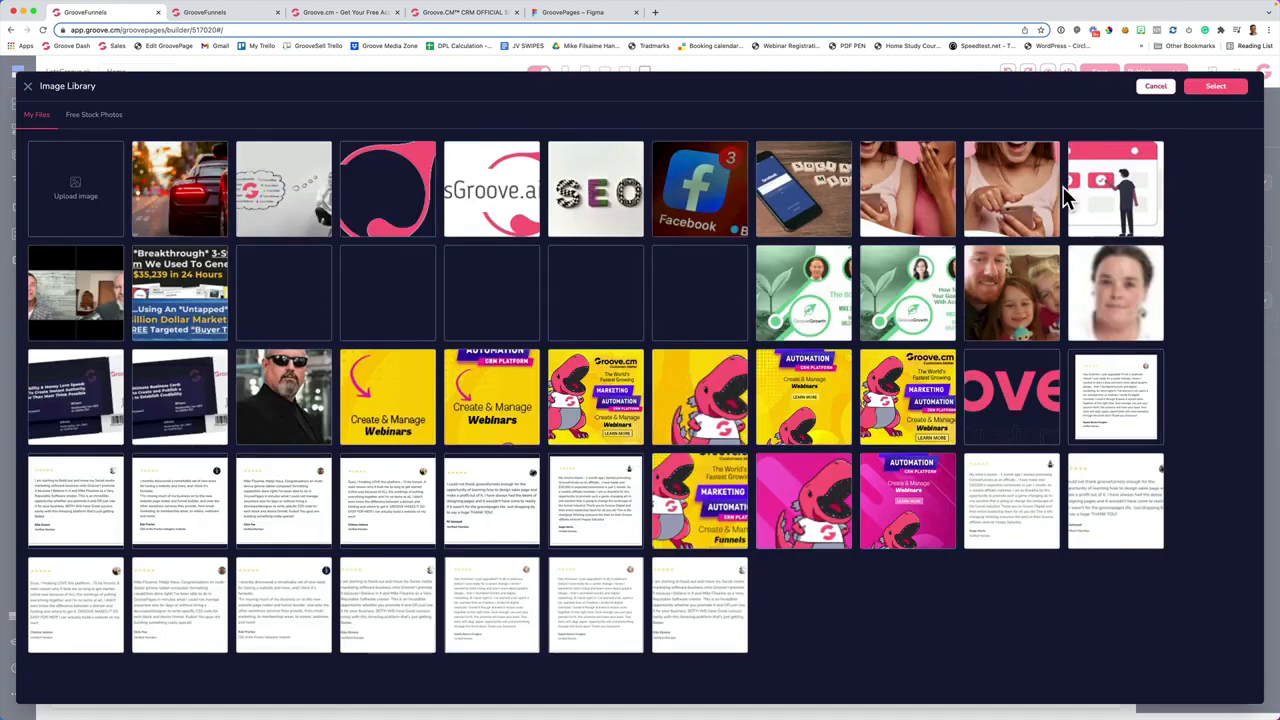
pyautogui.click(947, 171)
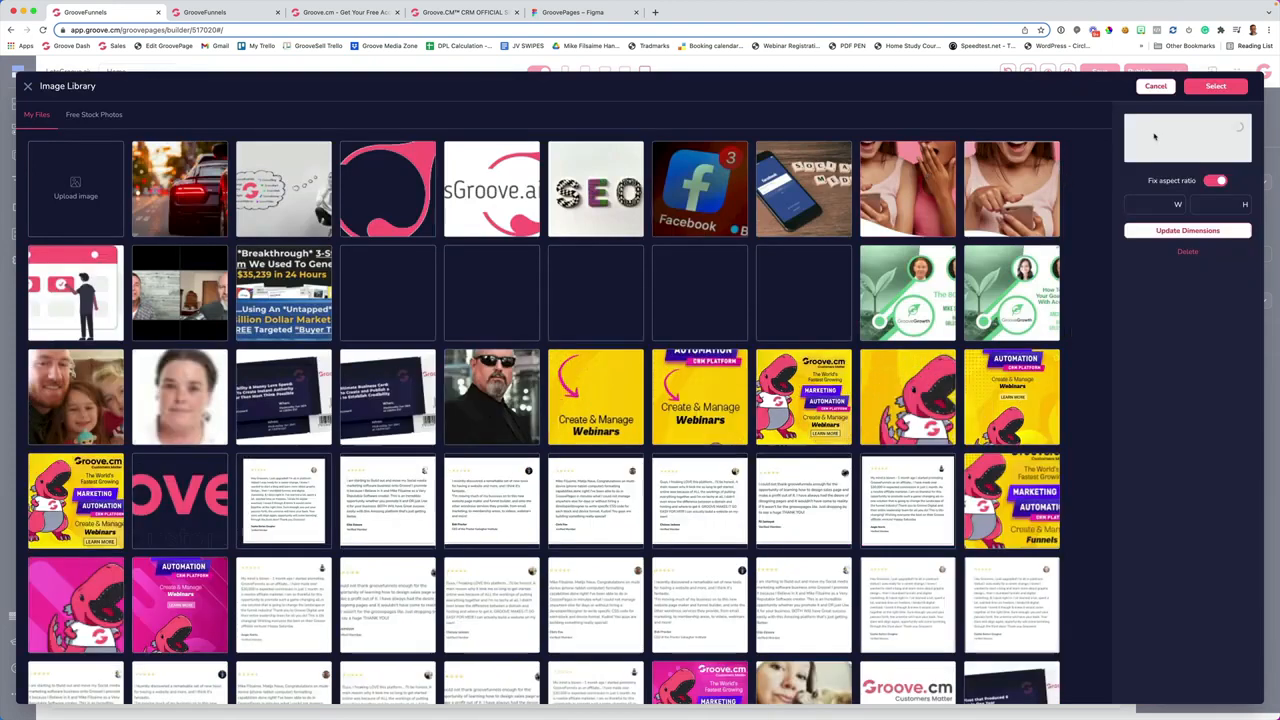
pyautogui.click(1212, 88)
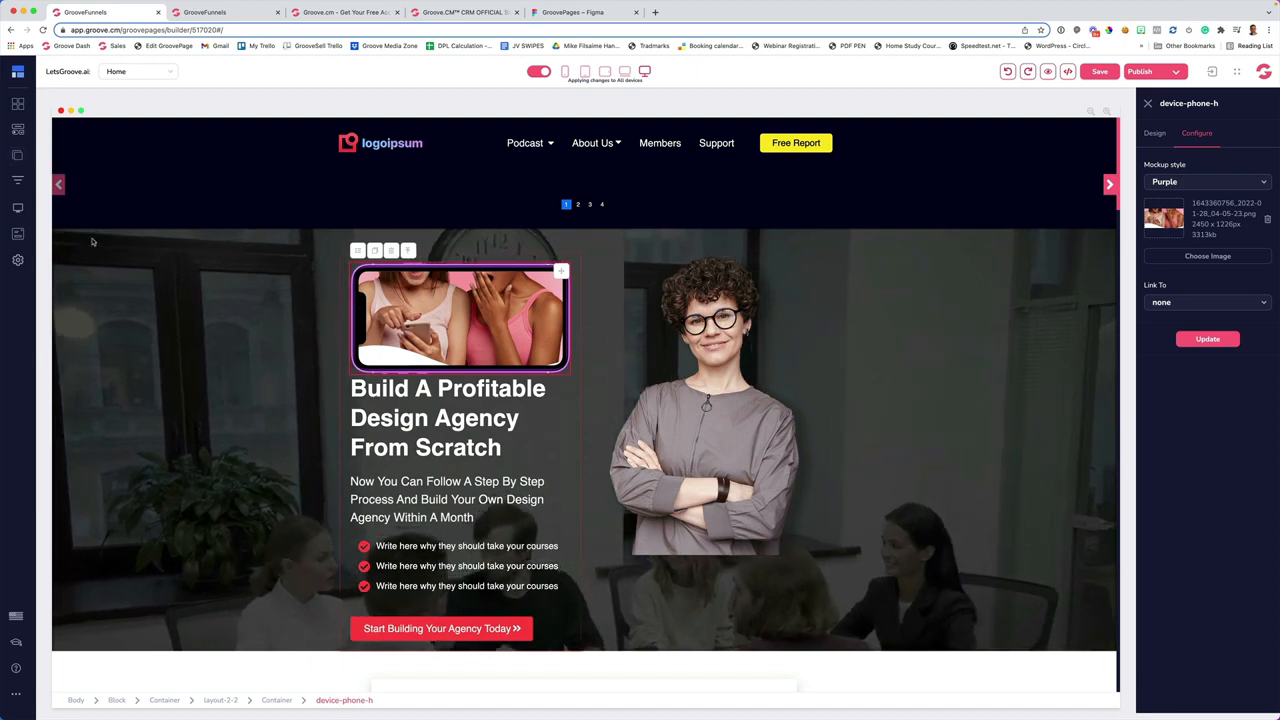
pyautogui.click(124, 294)
# Give the hero's "Start Building Your Agency Today" button a bounce animation with the onReveal animation type
pyautogui.scroll(-2, 408, 305)
pyautogui.scroll(-2, 408, 305)
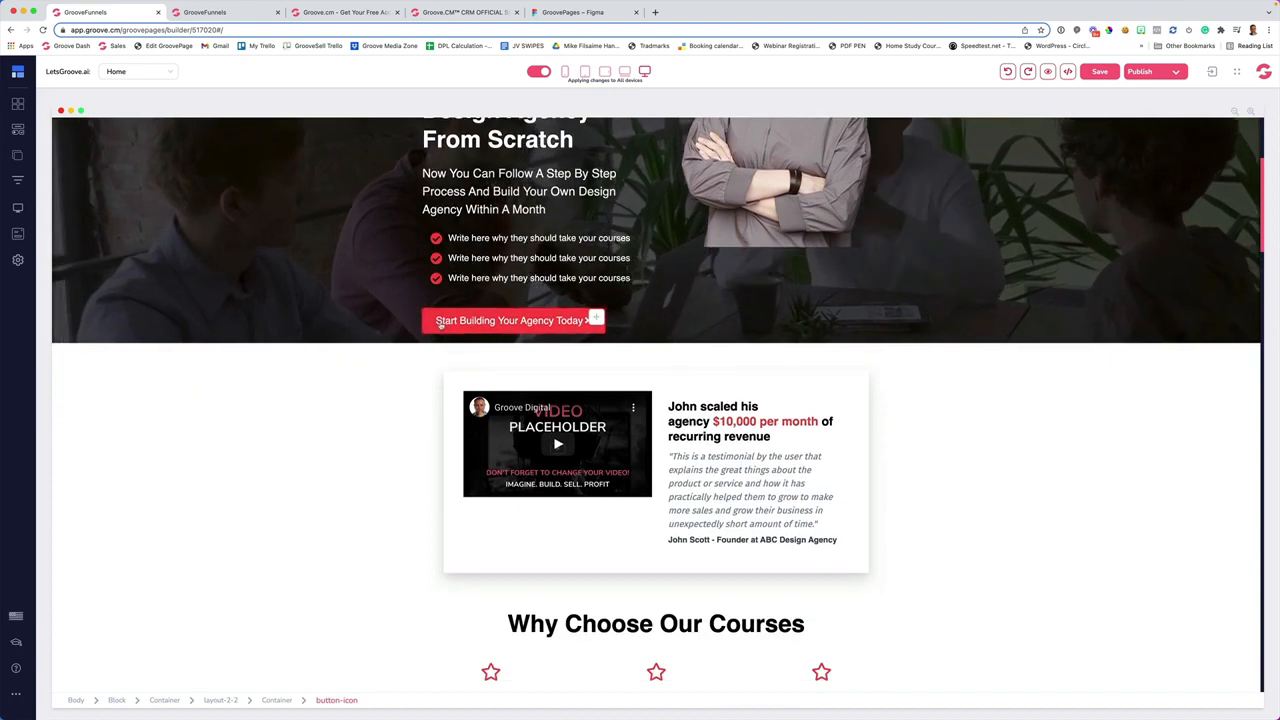
pyautogui.click(590, 320)
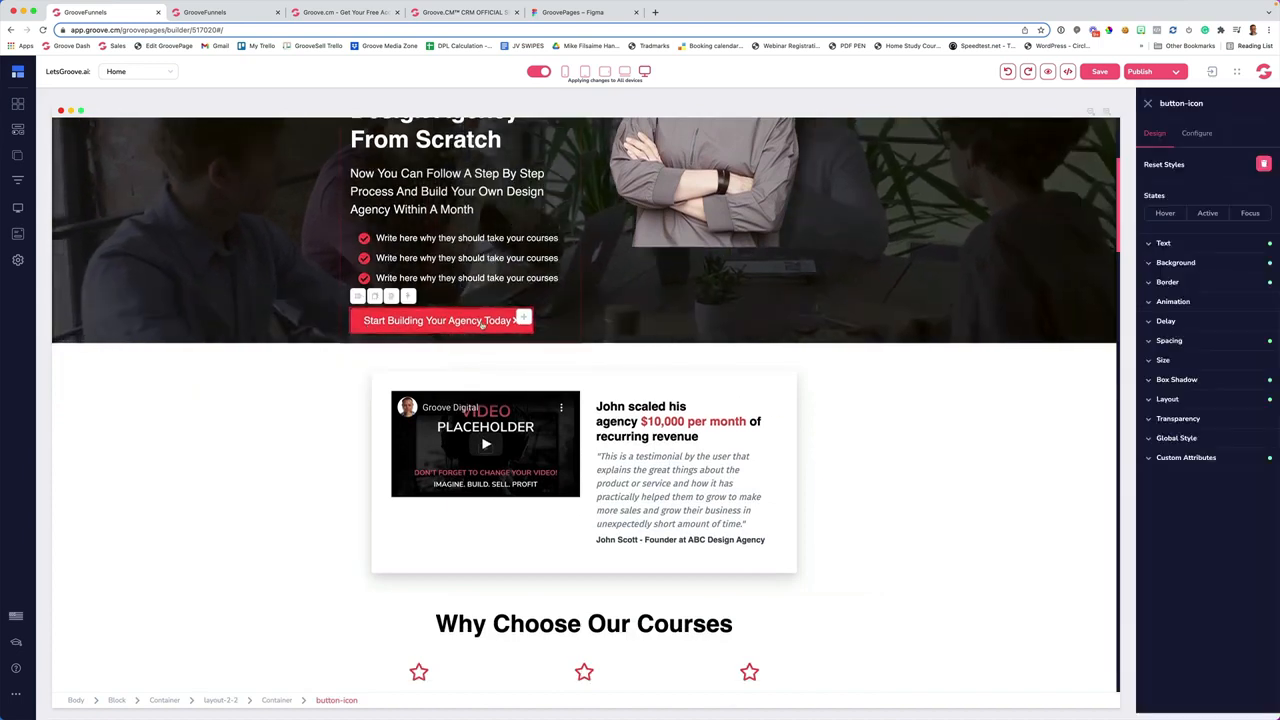
pyautogui.click(1172, 302)
pyautogui.click(1236, 386)
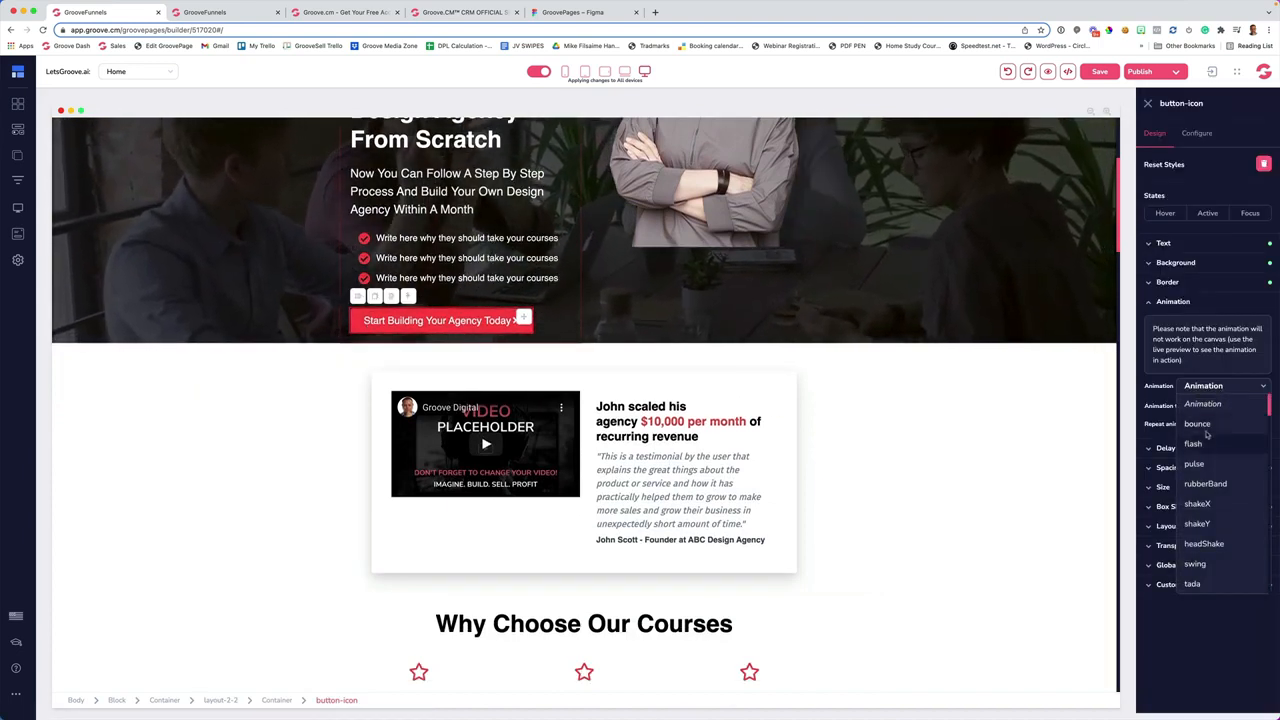
pyautogui.click(1203, 426)
pyautogui.click(1233, 407)
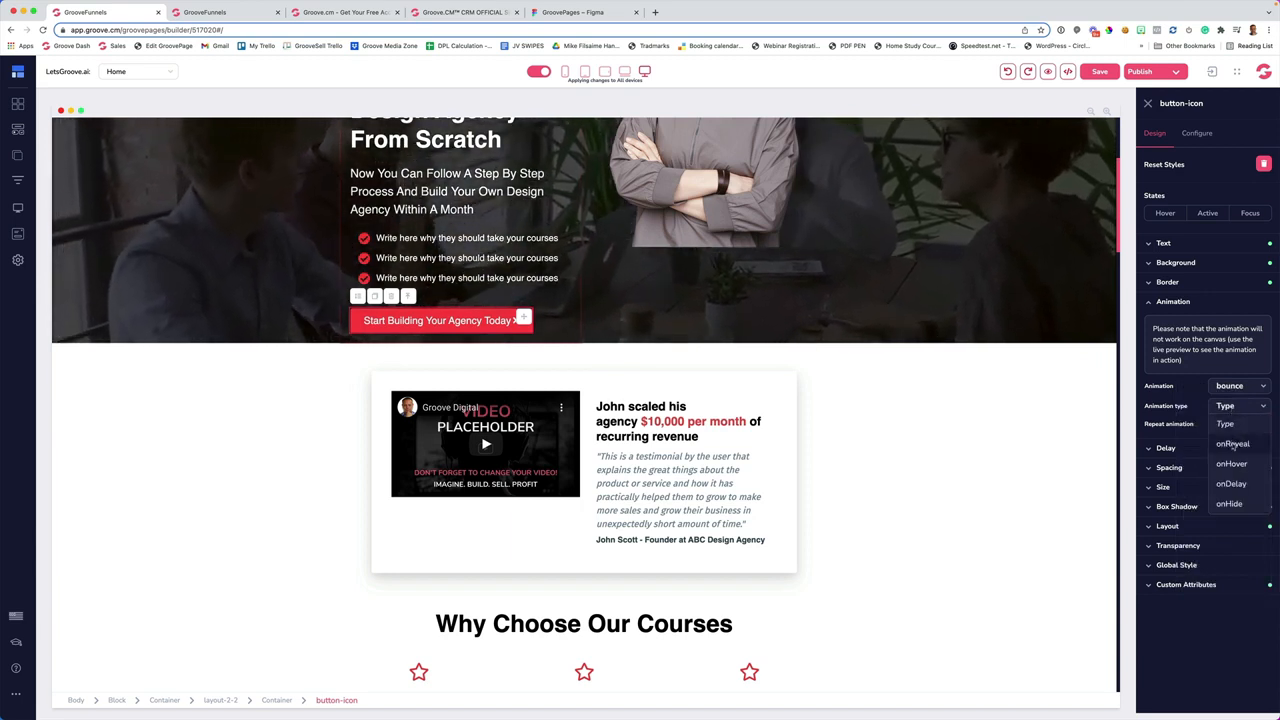
pyautogui.click(1233, 444)
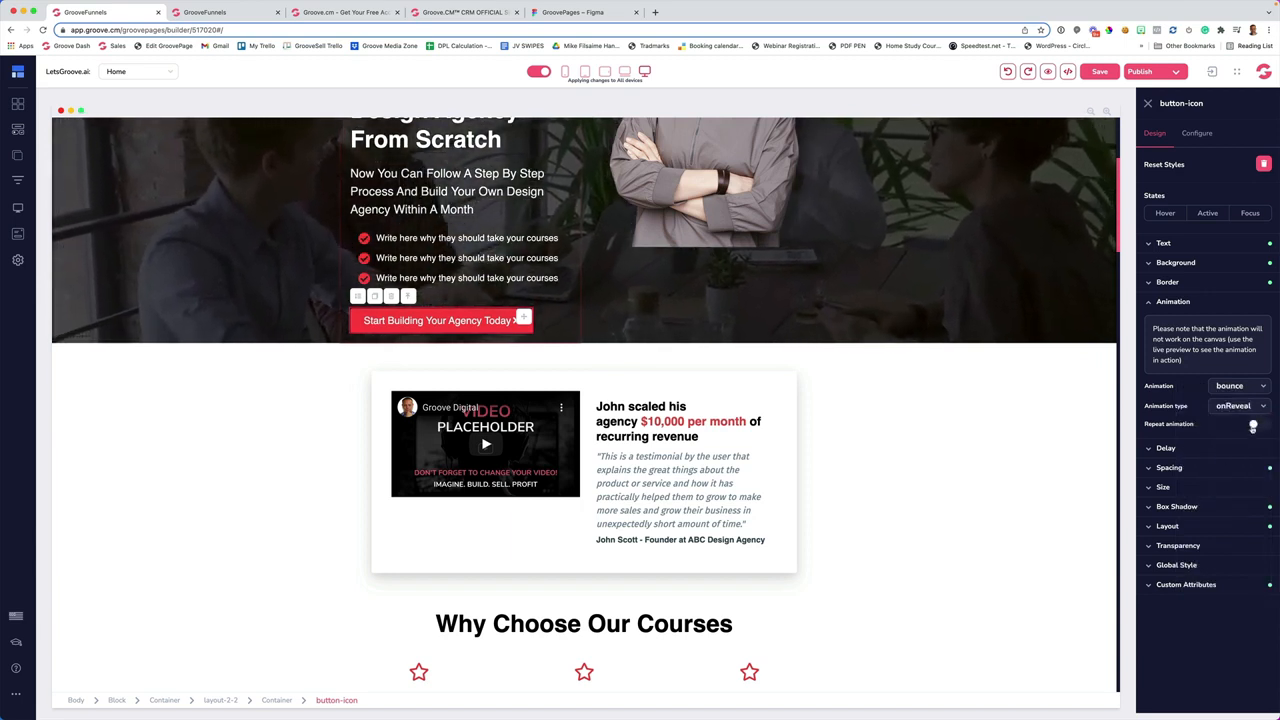
# Check the button's delay settings and preview the Home page with the phone mockup and animated button
pyautogui.click(1166, 448)
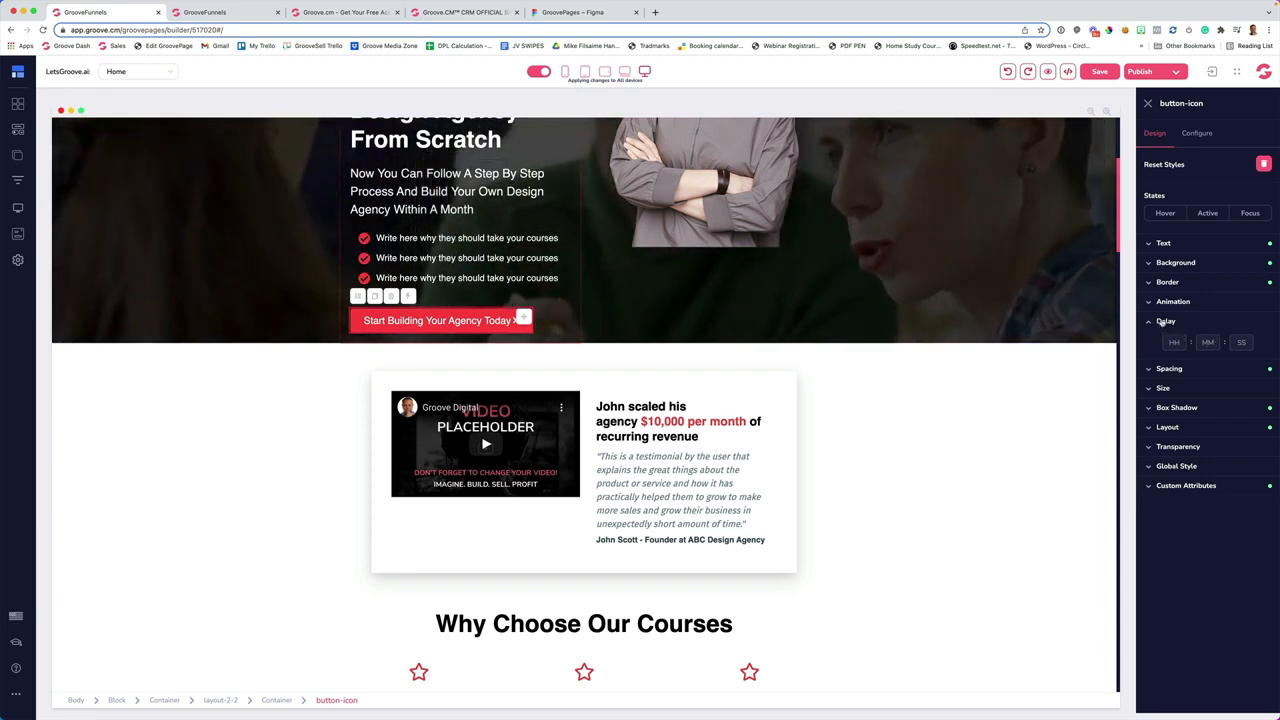
pyautogui.click(1161, 321)
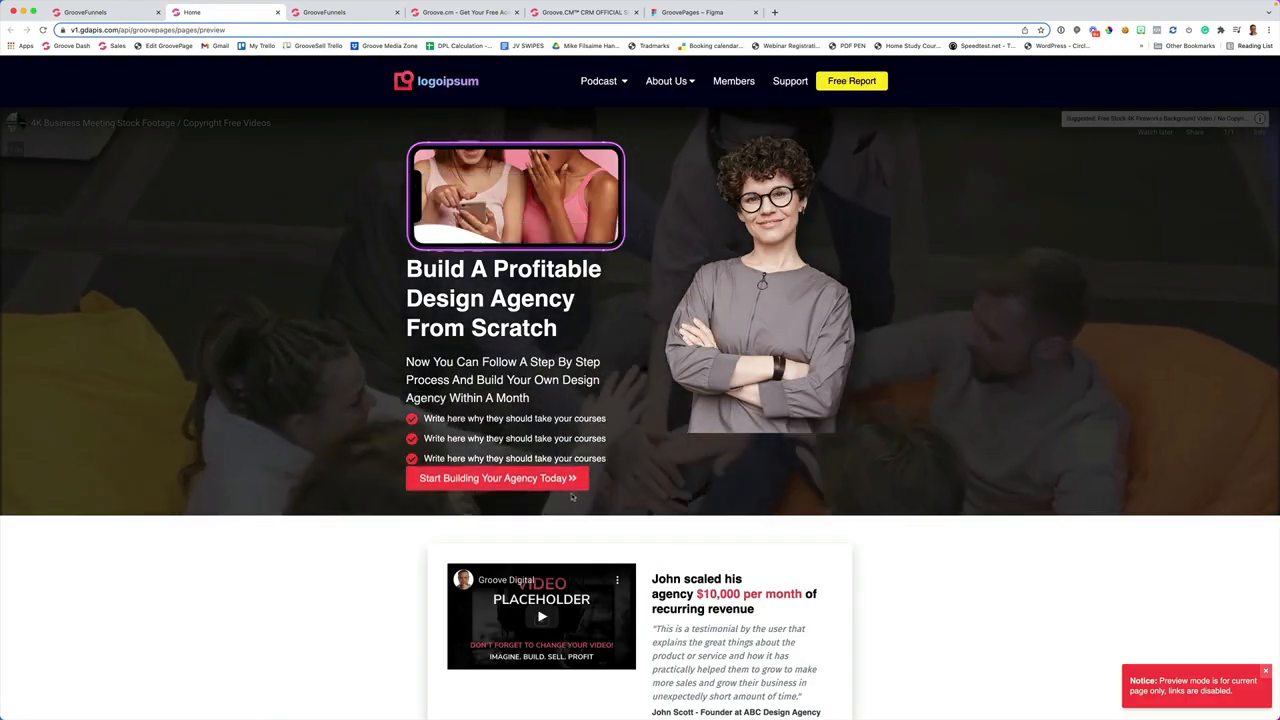
pyautogui.click(277, 12)
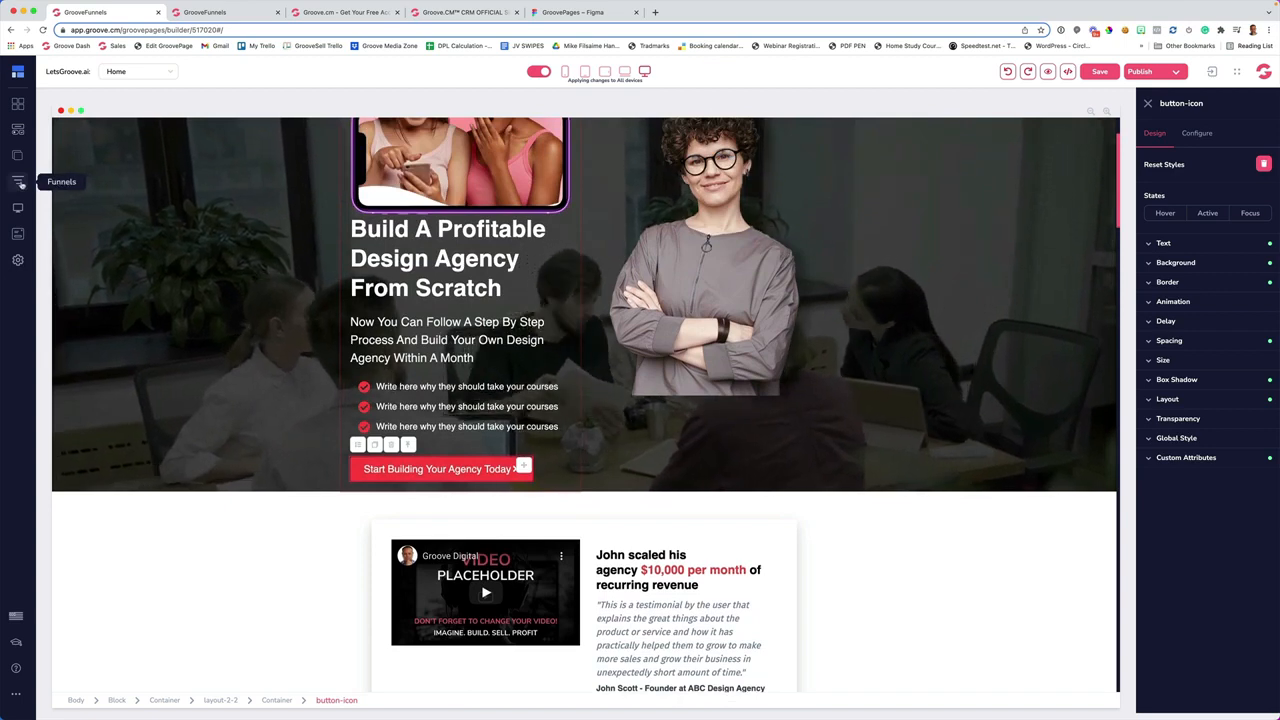
# Create a new funnel in the website from the VSL Funnel template
pyautogui.click(18, 182)
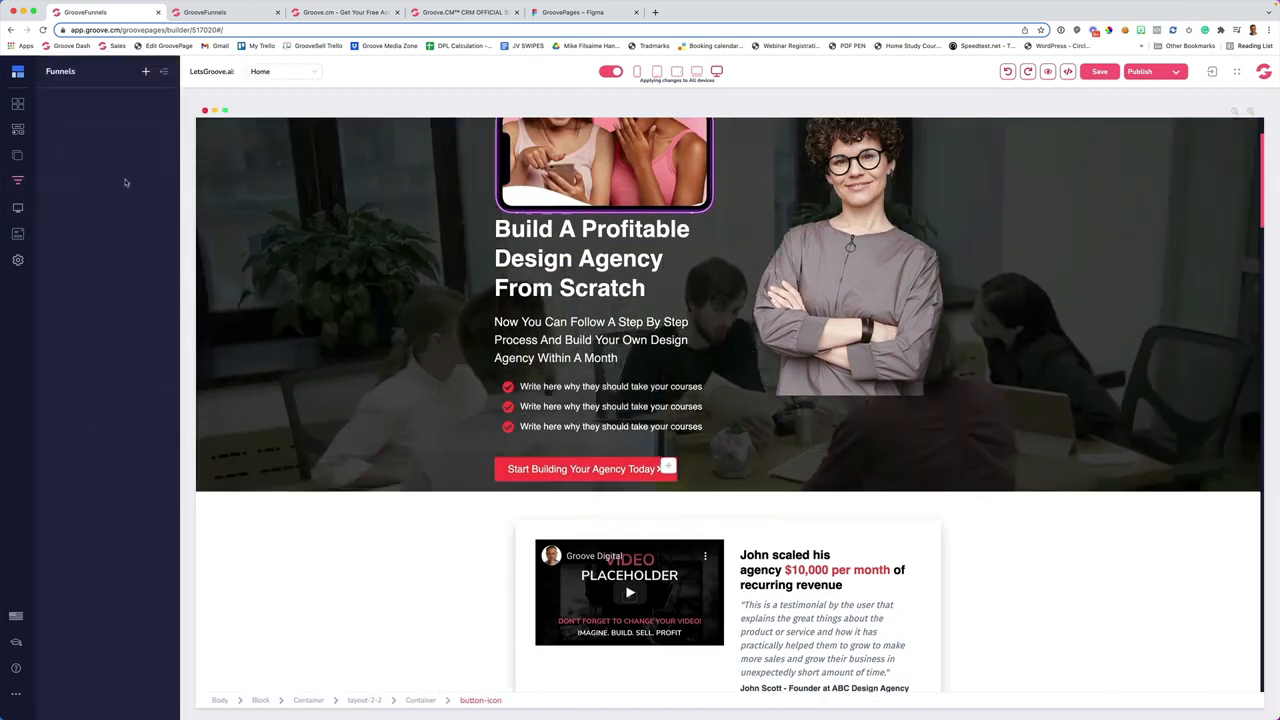
pyautogui.click(147, 71)
pyautogui.scroll(-1, 440, 257)
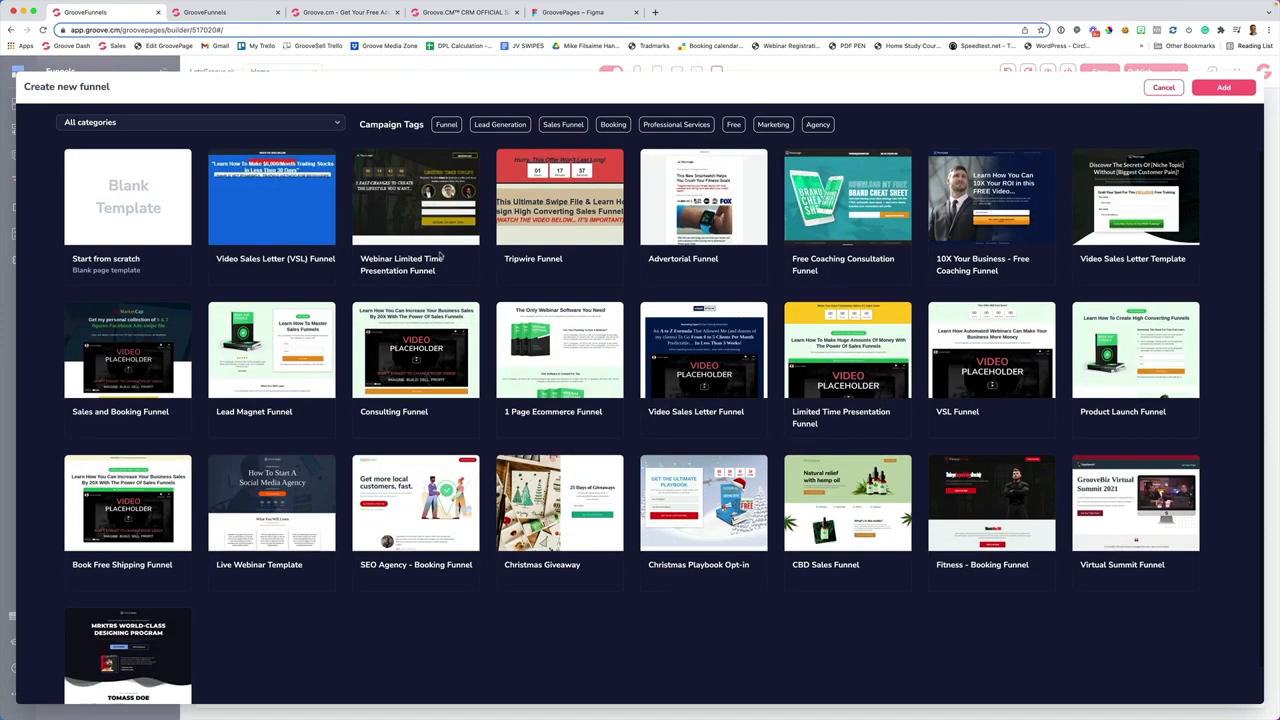
pyautogui.click(986, 350)
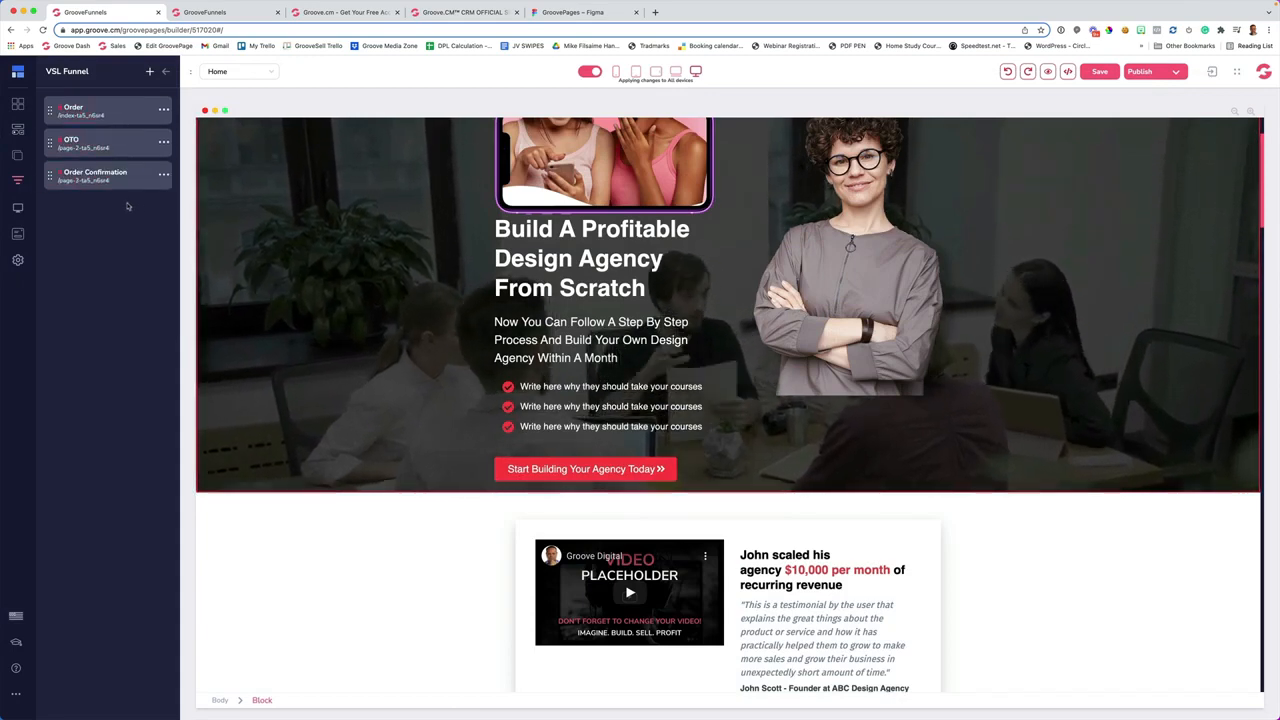
# View the VSL Funnel's Order, OTO and Order Confirmation pages
pyautogui.click(102, 115)
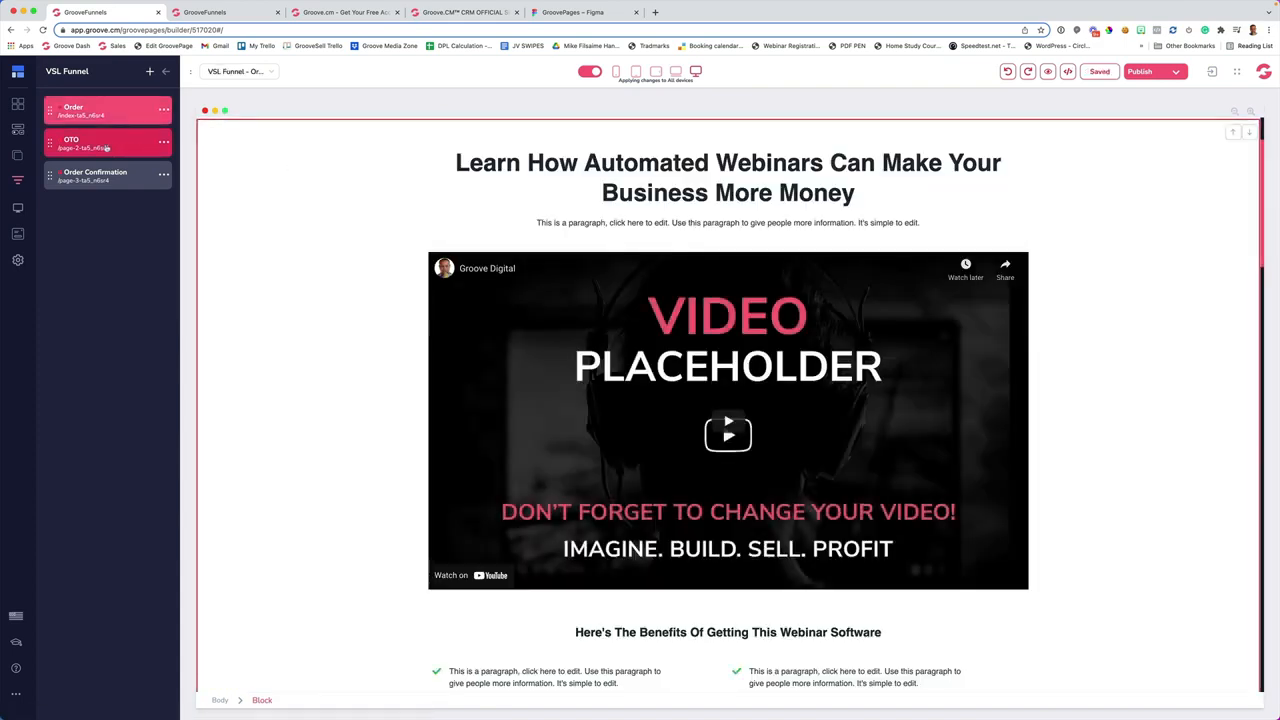
pyautogui.click(107, 147)
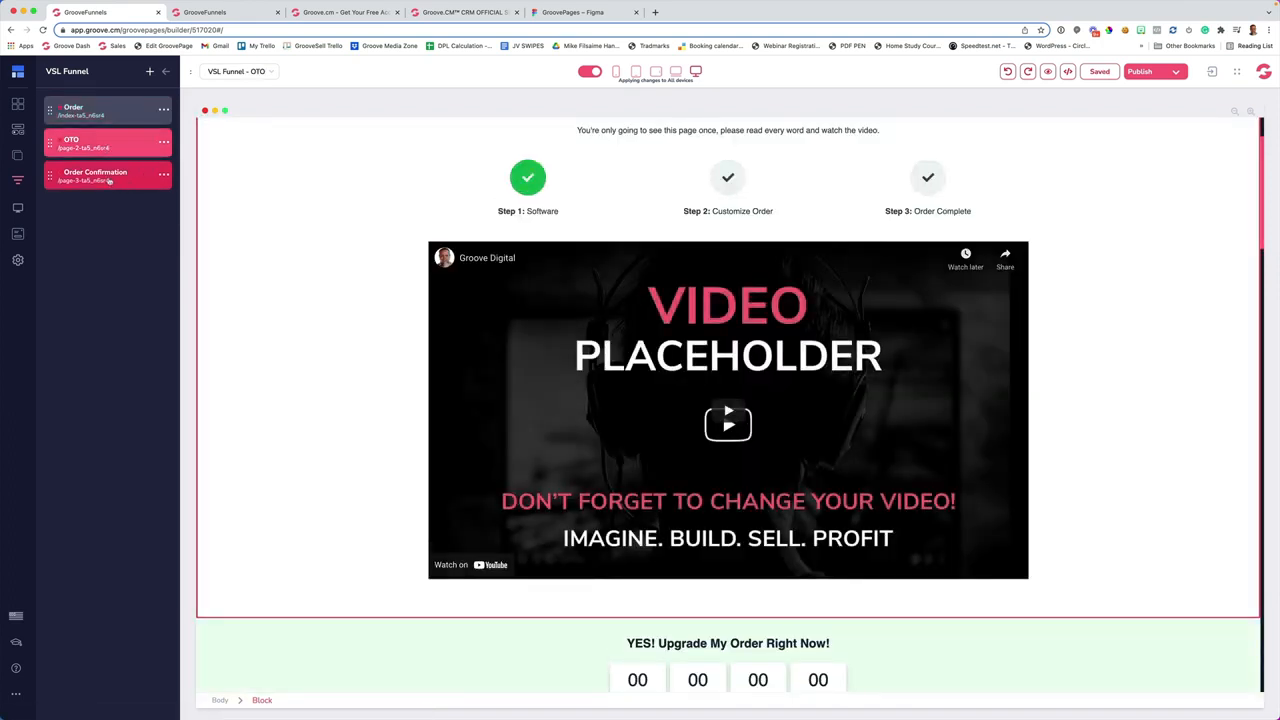
pyautogui.click(111, 178)
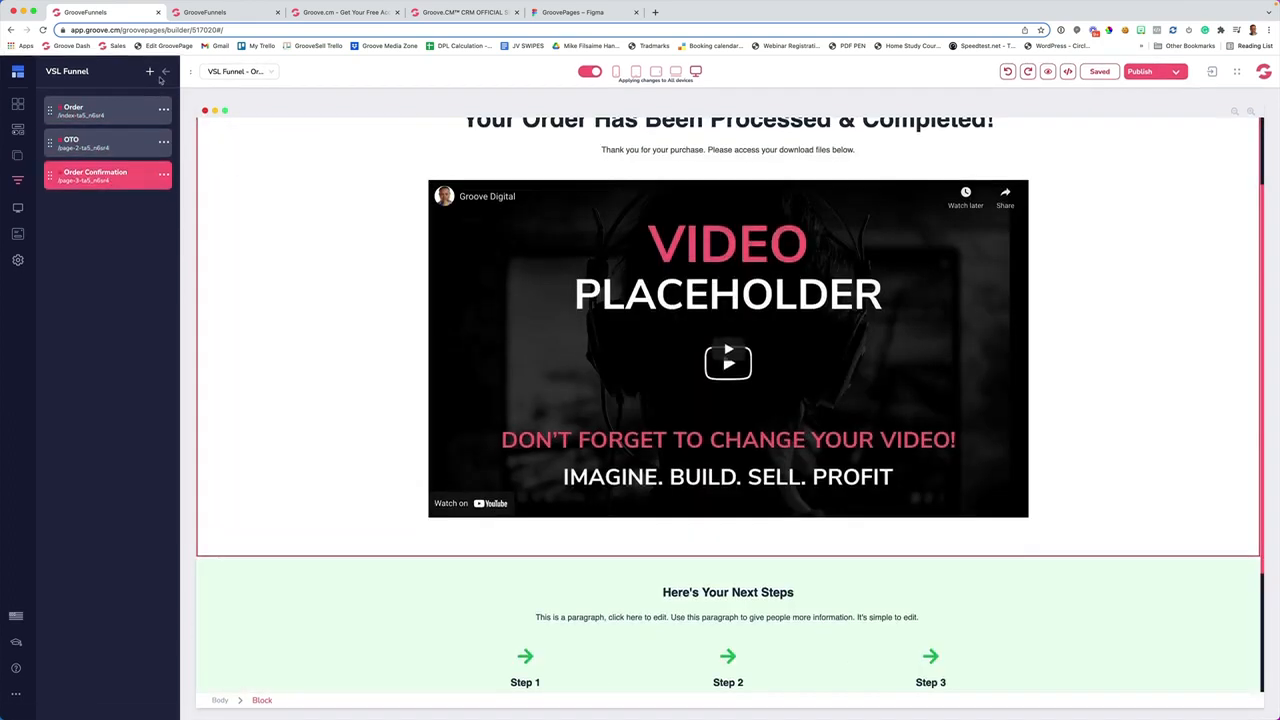
# Add a second funnel to the website from the Consulting Funnel template
pyautogui.click(166, 72)
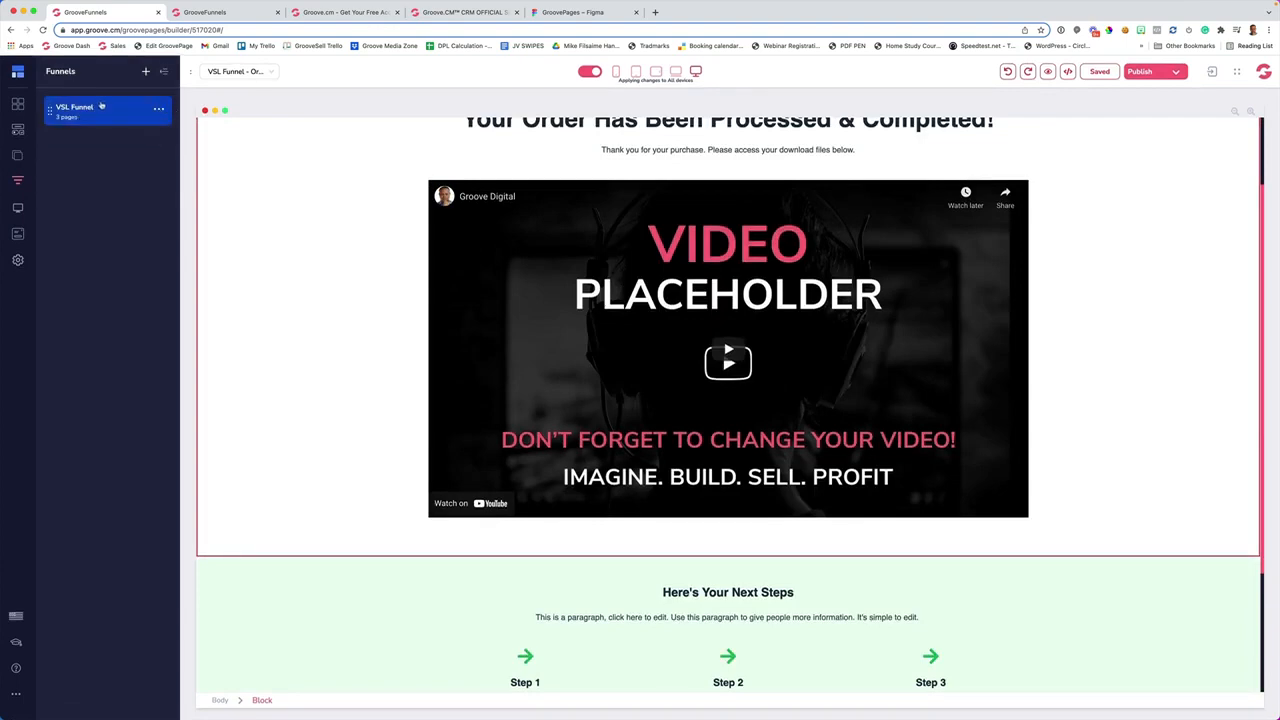
pyautogui.click(146, 72)
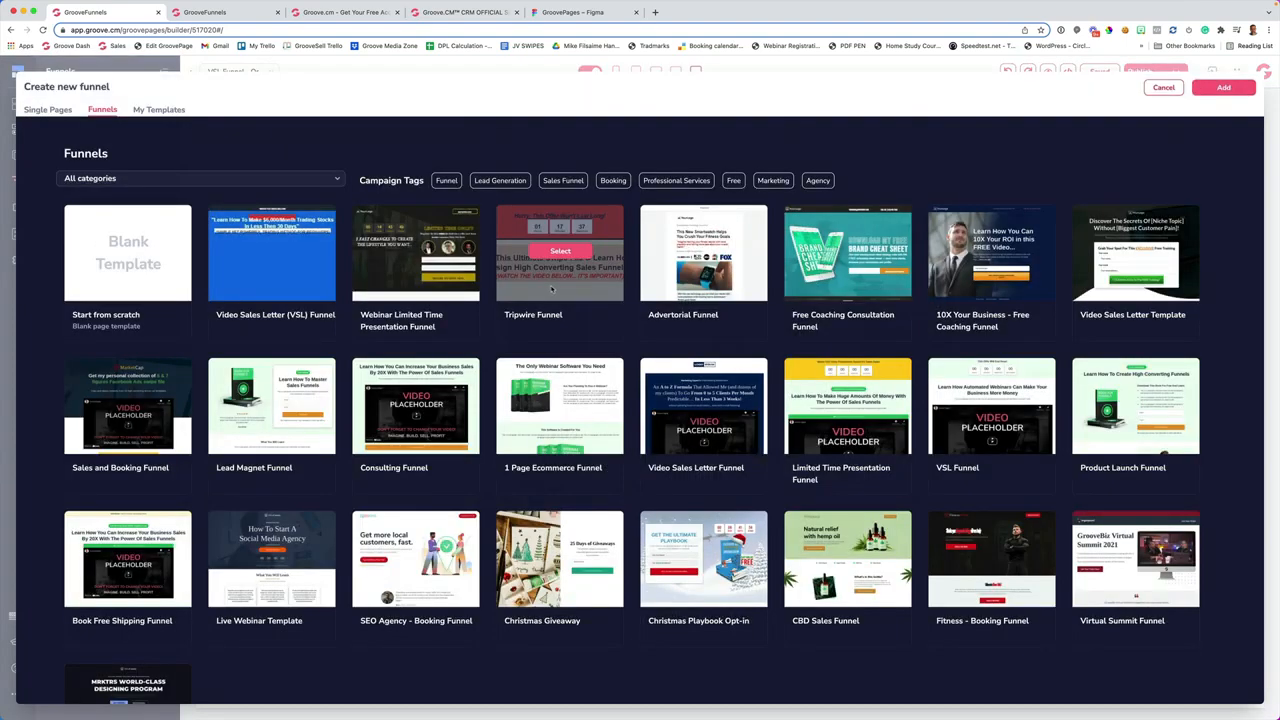
pyautogui.scroll(-3, 558, 286)
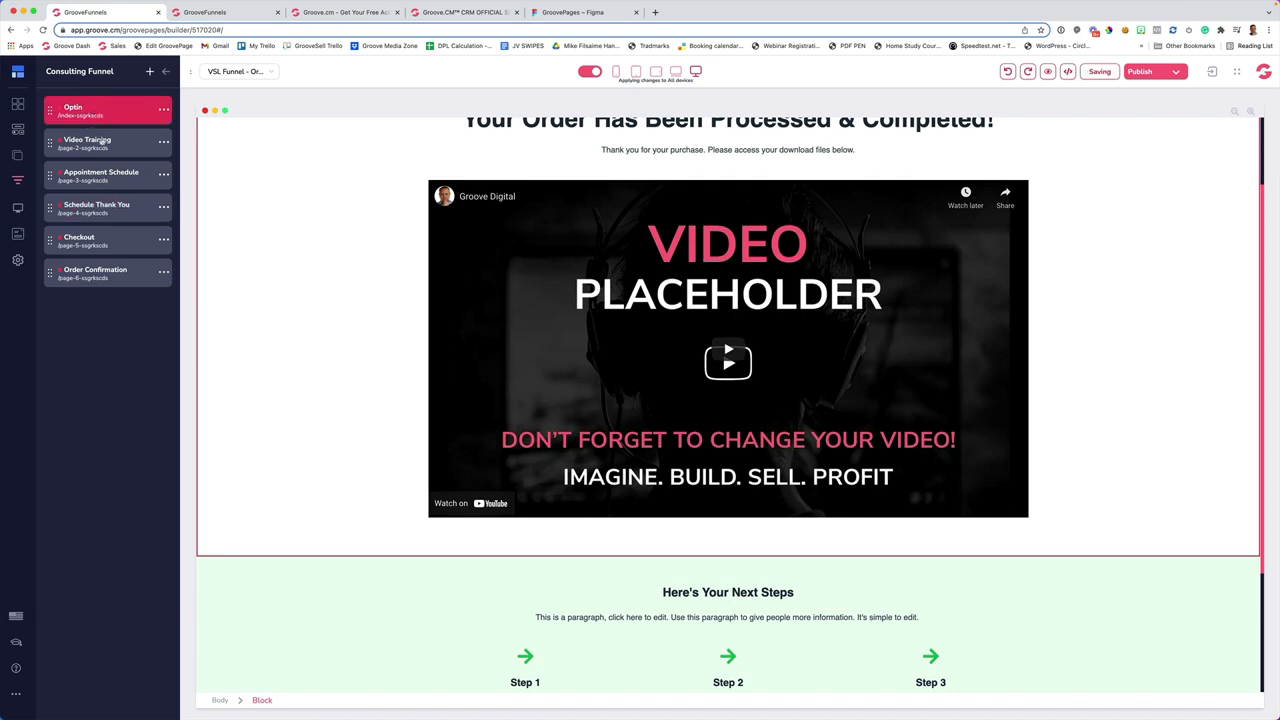
# View the Consulting Funnel's Video Training, Schedule Thank You, Checkout and Order Confirmation pages, and return to the funnel list
pyautogui.click(102, 142)
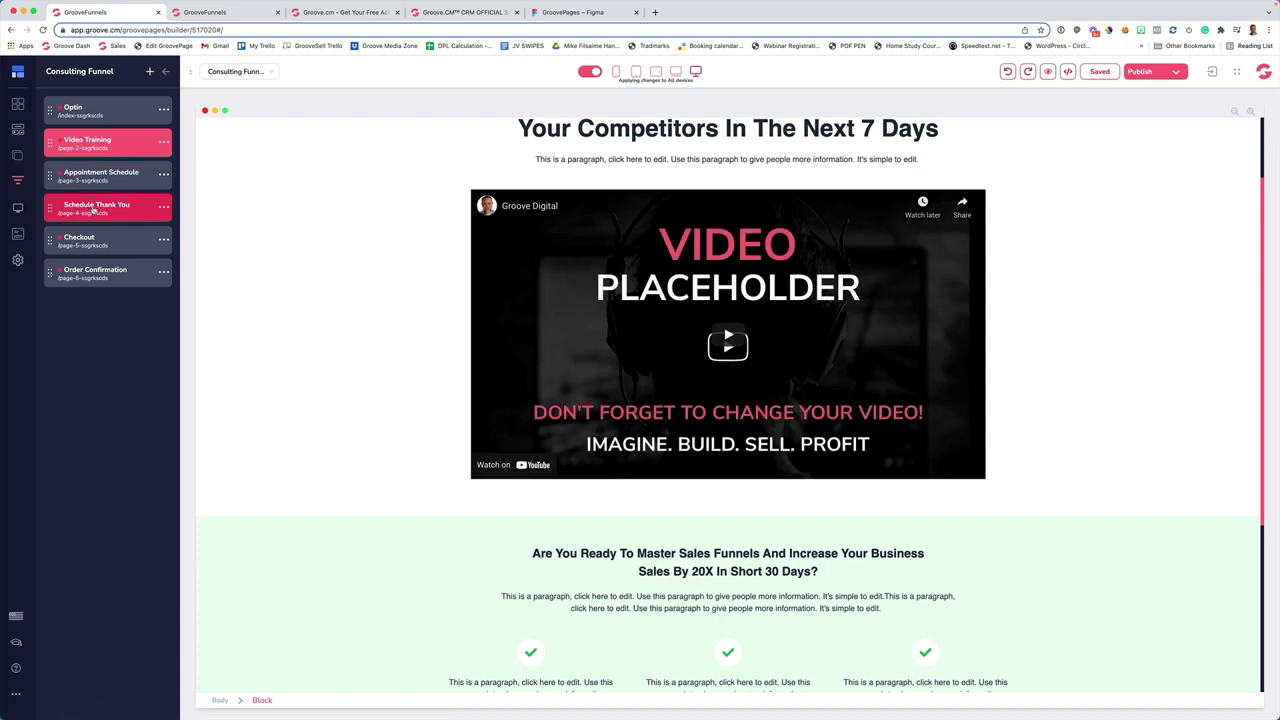
pyautogui.click(93, 207)
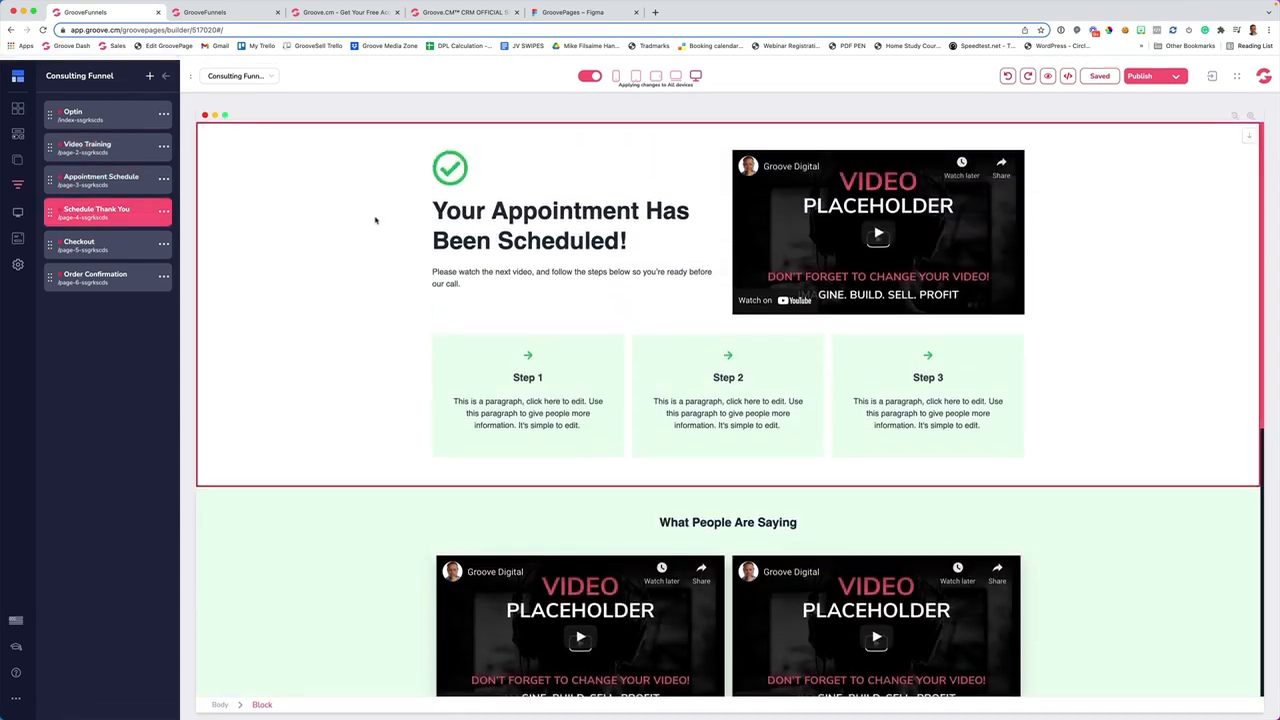
pyautogui.click(120, 244)
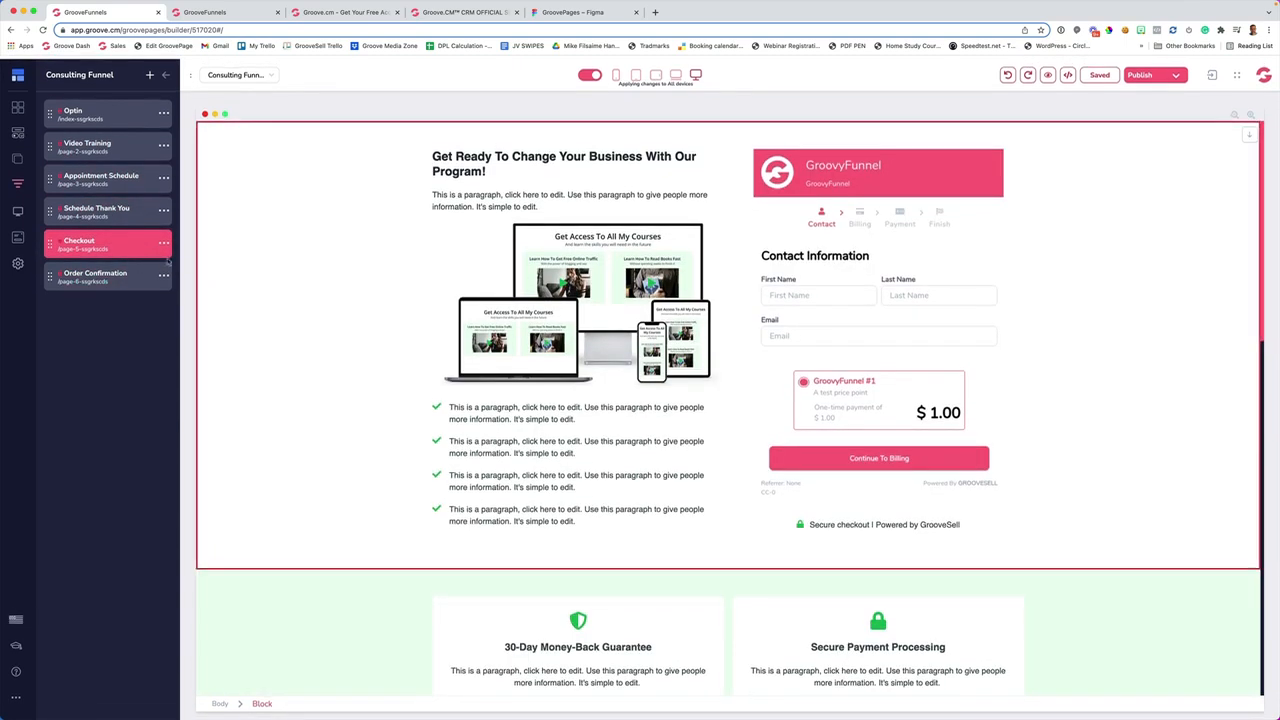
pyautogui.click(100, 276)
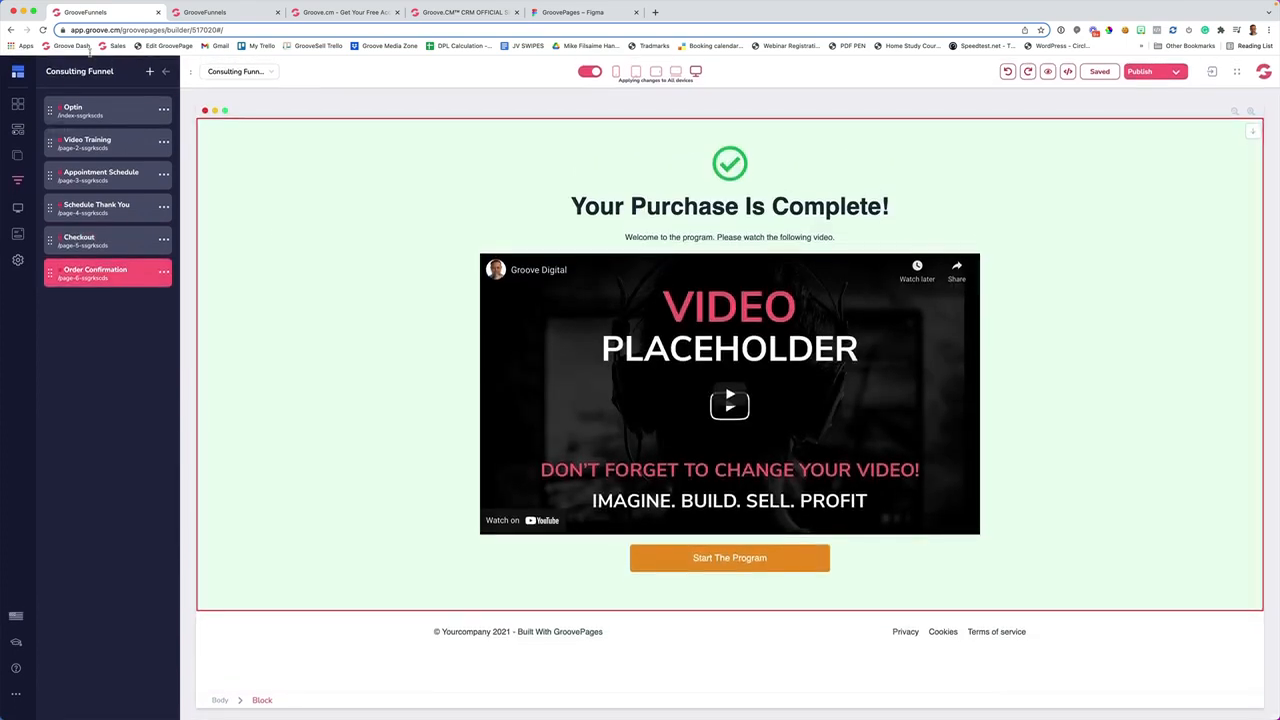
pyautogui.click(168, 73)
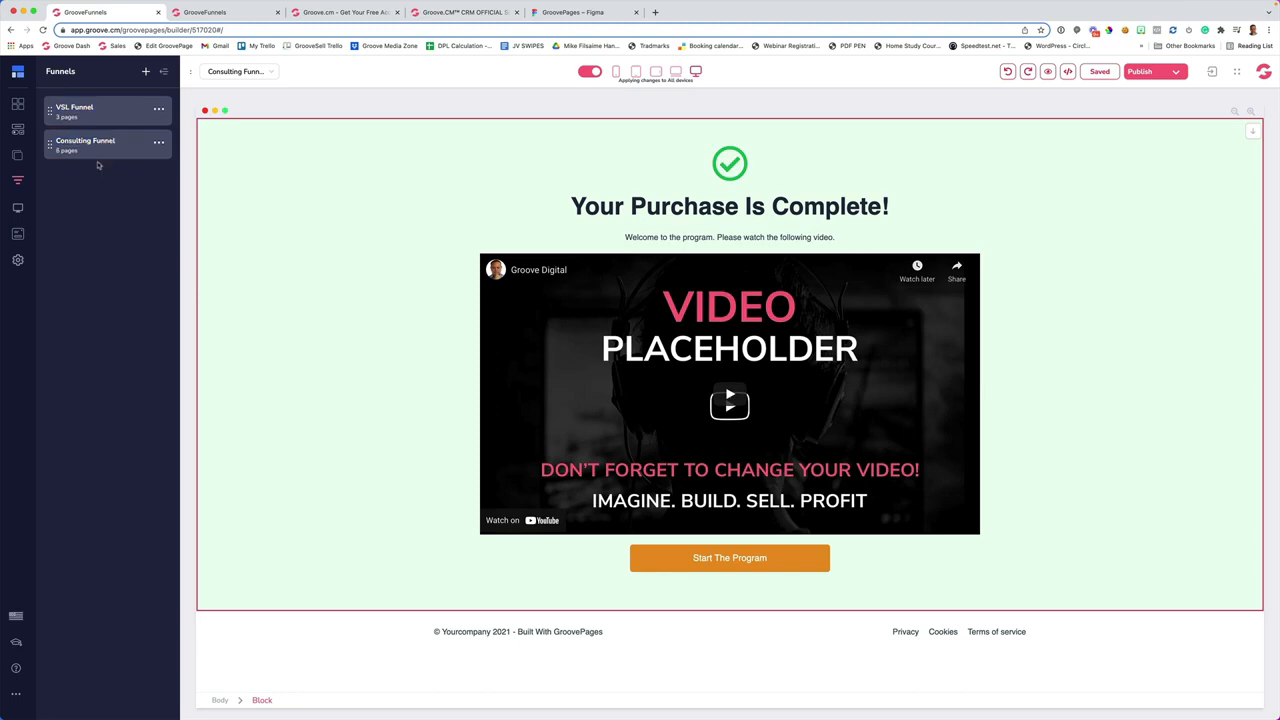
# Create a webinar in the website from the Investment Tactics For Beginners automated webinar funnel template
pyautogui.click(18, 210)
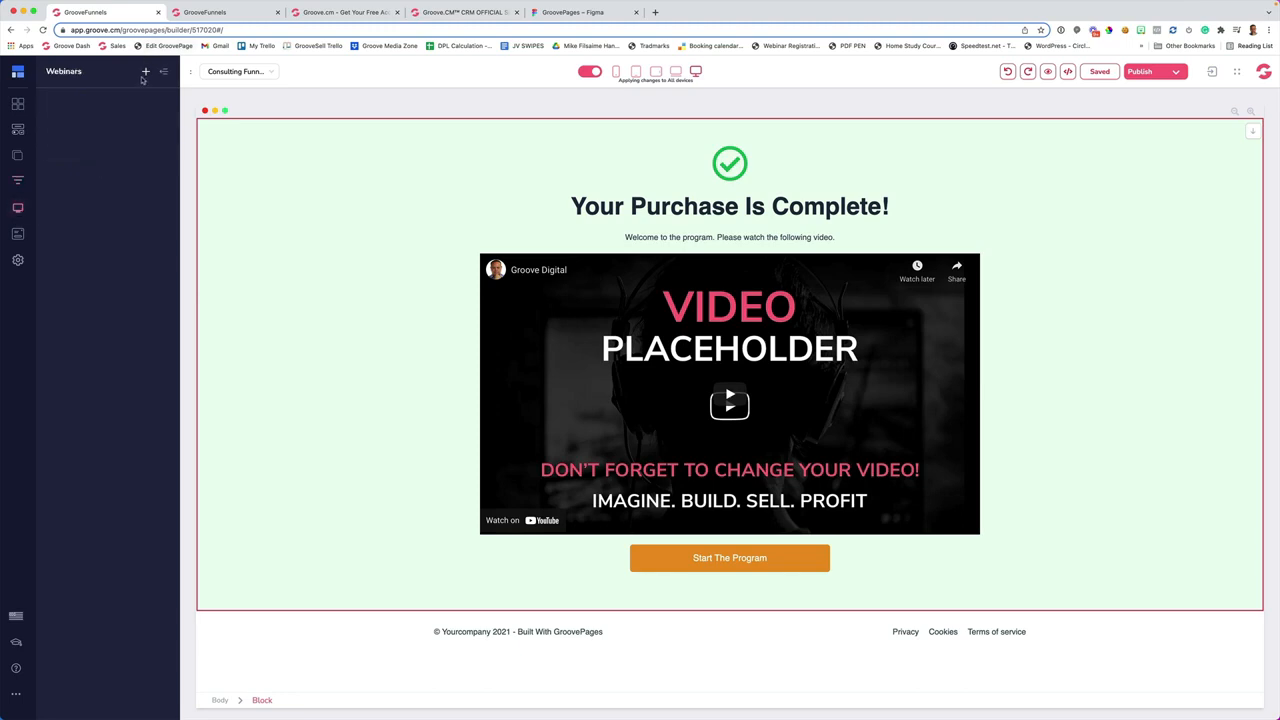
pyautogui.click(145, 72)
pyautogui.moveTo(732, 258)
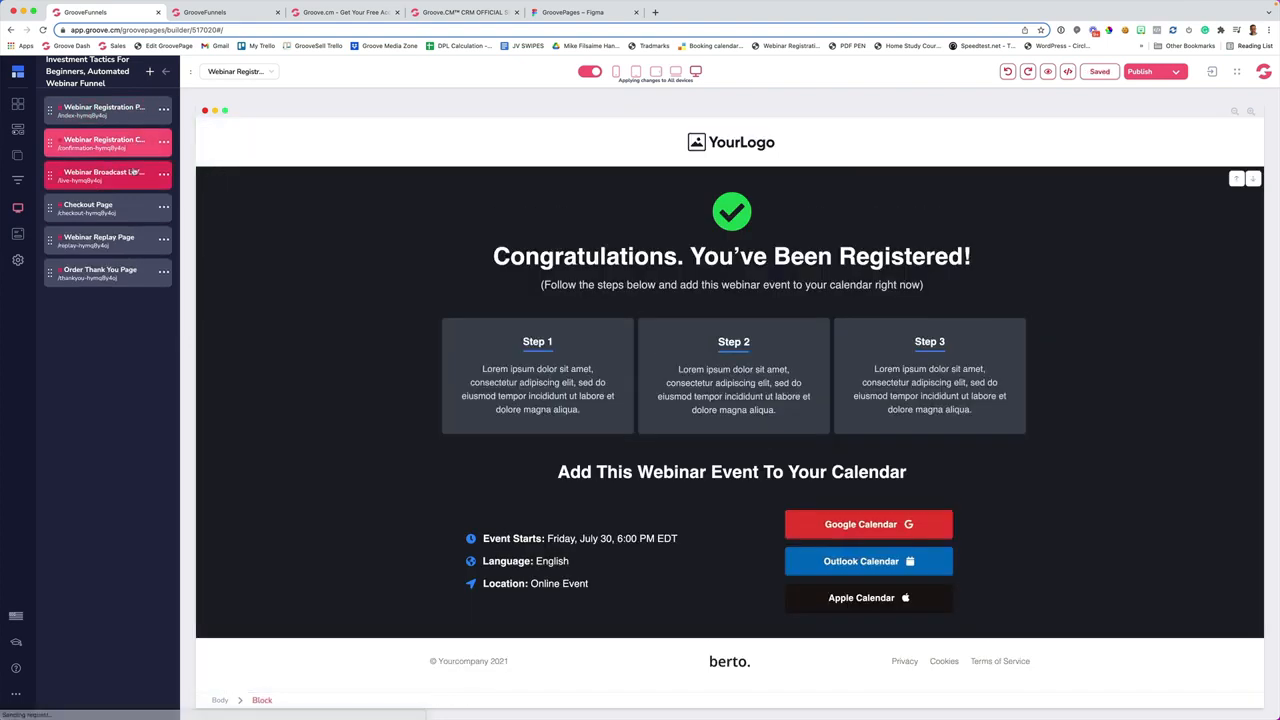
# View the new webinar's broadcast, checkout, replay and order thank you pages
pyautogui.click(98, 178)
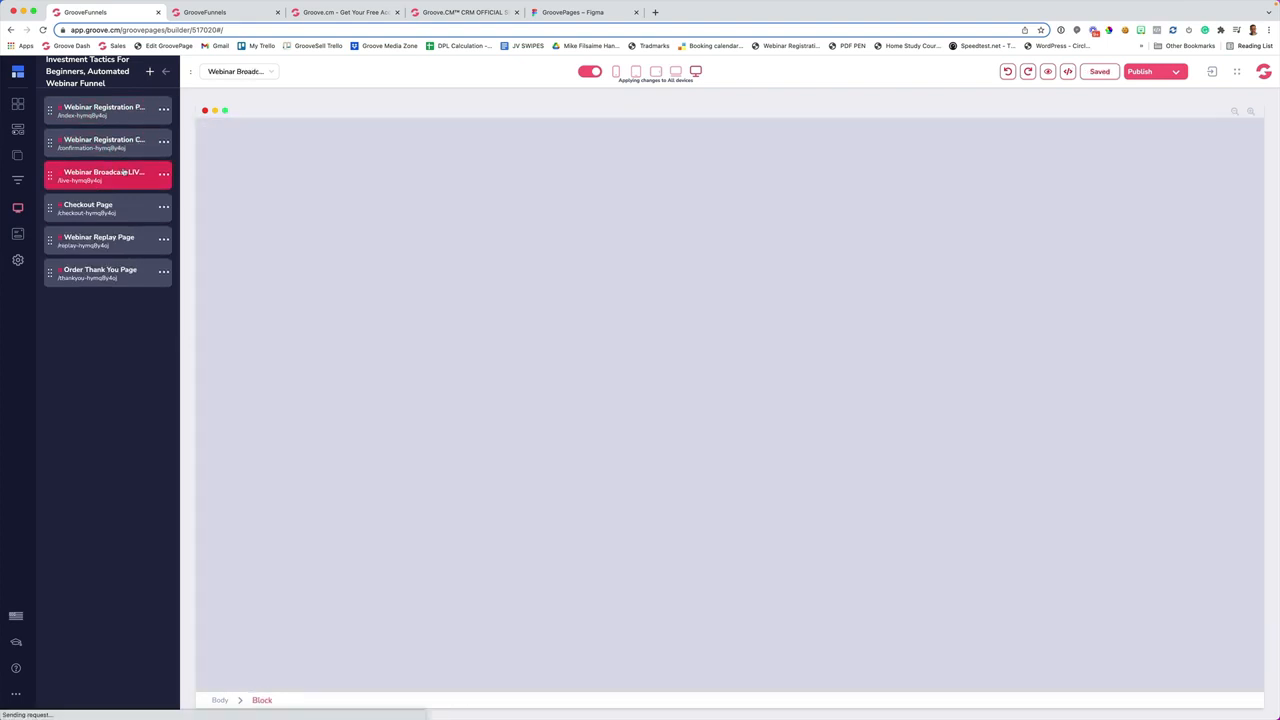
pyautogui.click(98, 210)
pyautogui.click(96, 240)
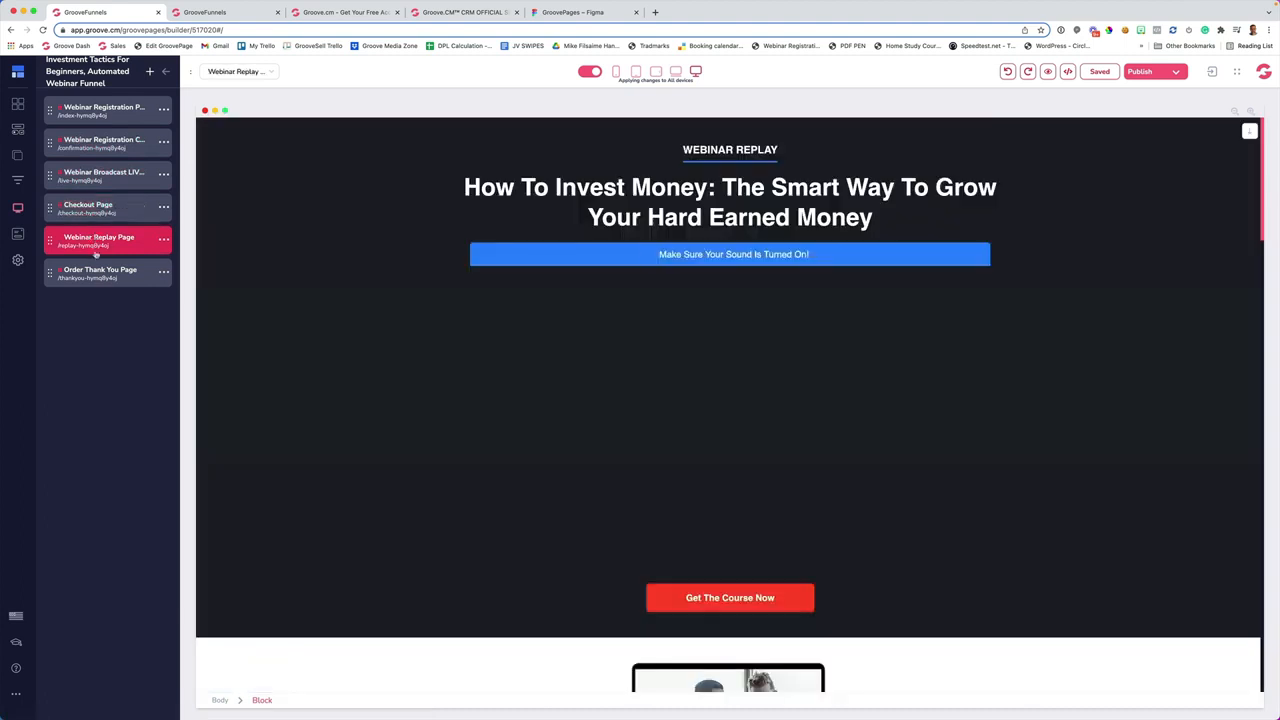
pyautogui.click(97, 266)
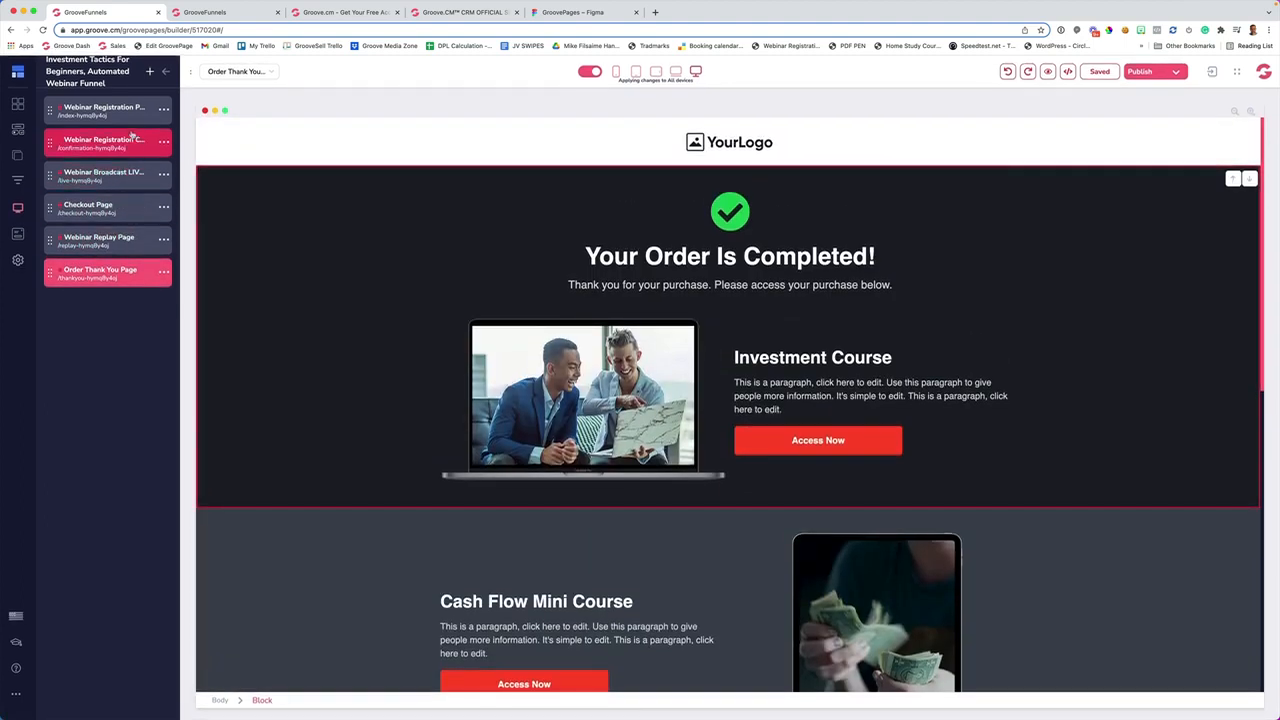
# Rename the Investment Tactics webinar as "Webinar Inv"
pyautogui.click(165, 73)
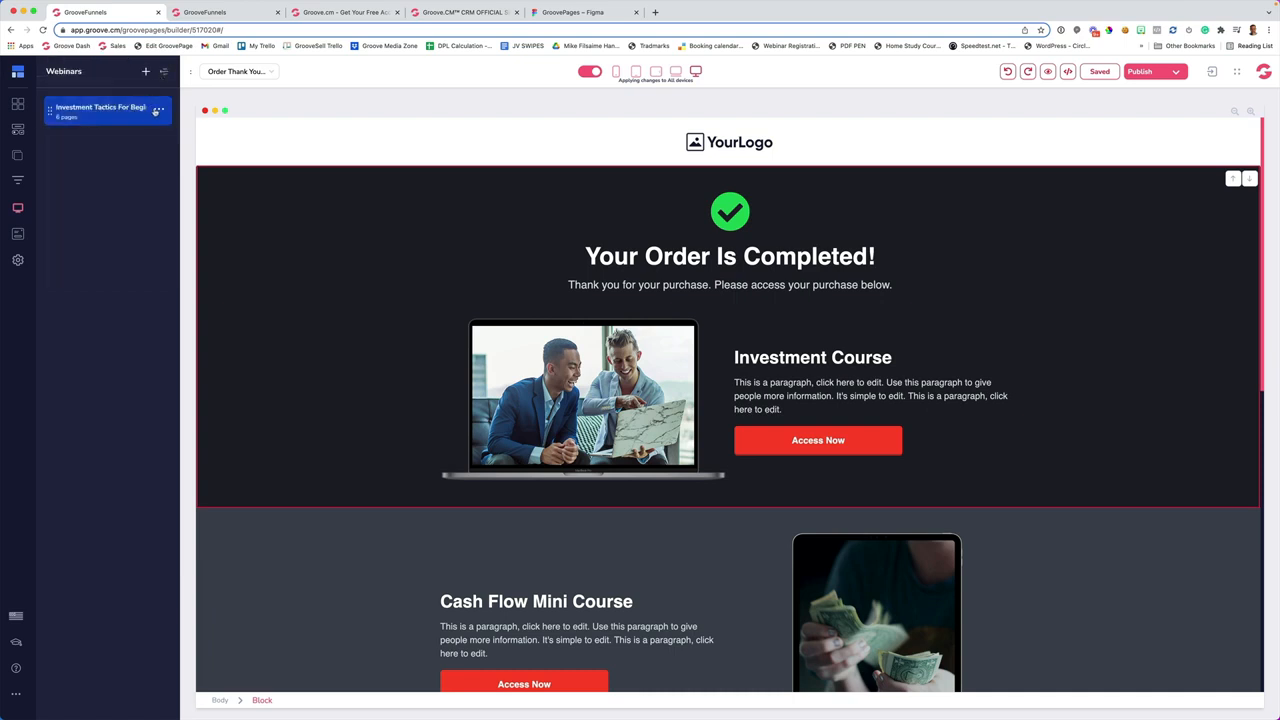
pyautogui.click(158, 111)
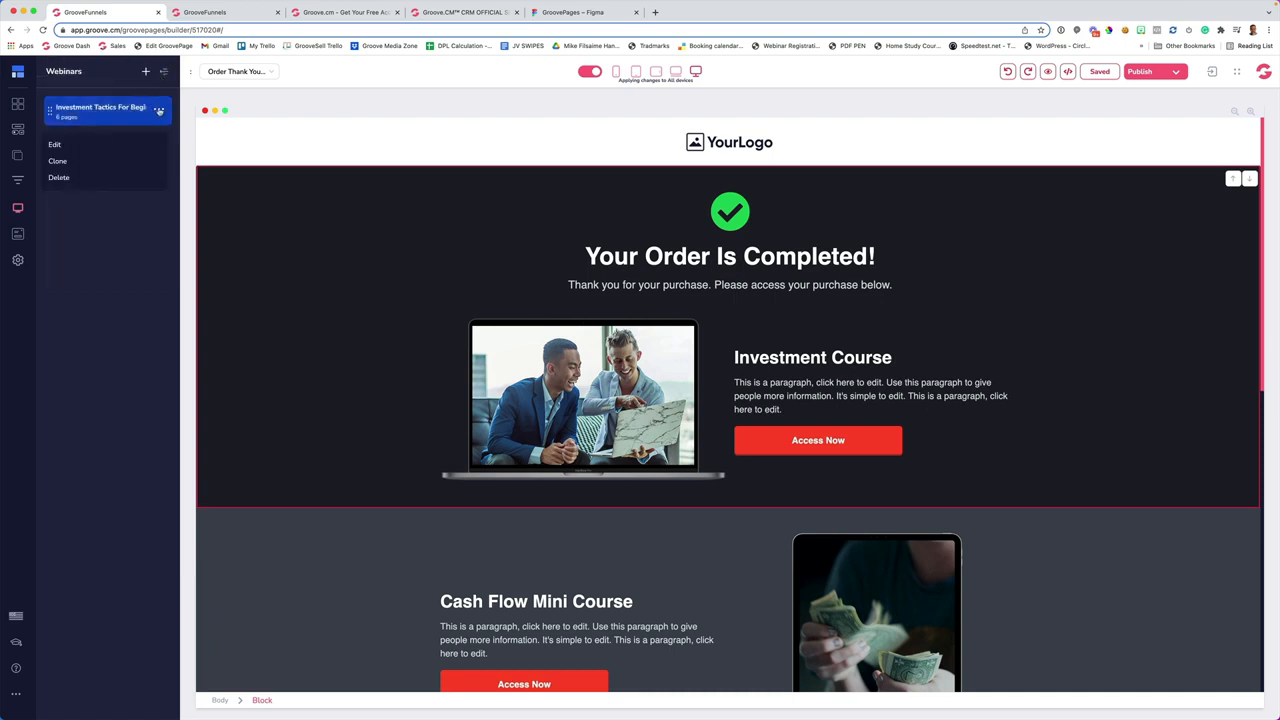
pyautogui.click(62, 146)
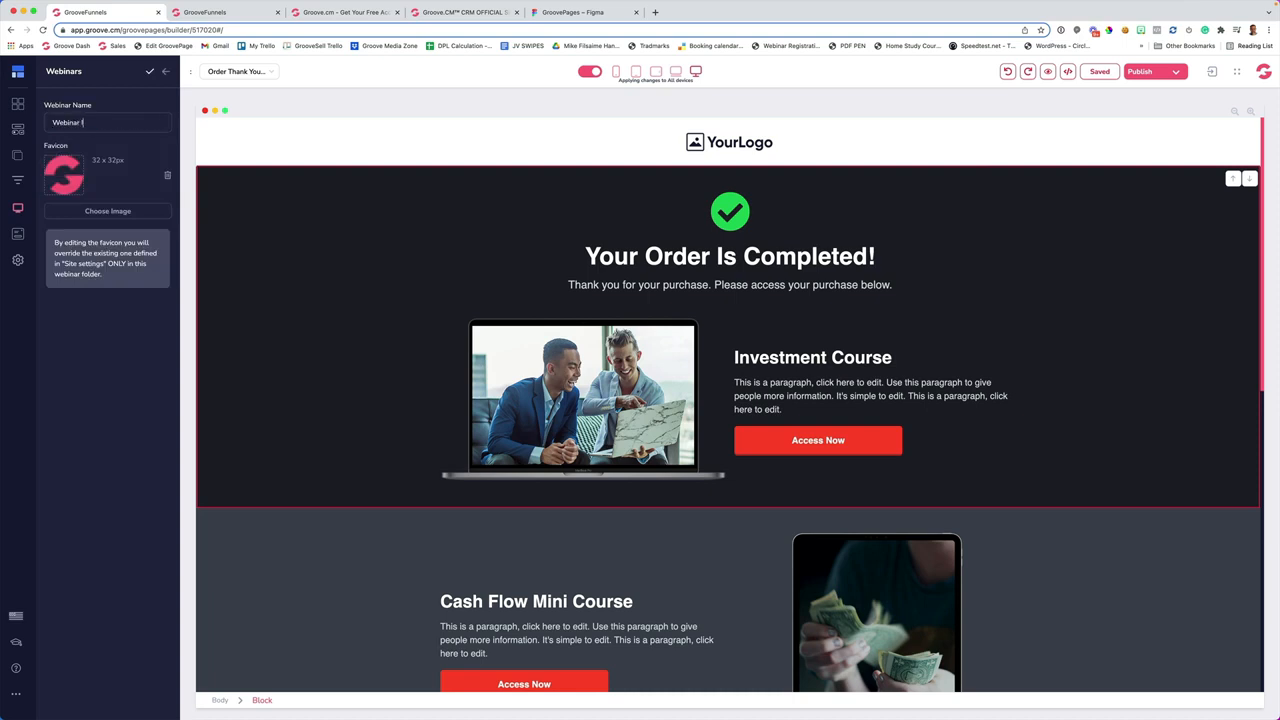
pyautogui.click(148, 72)
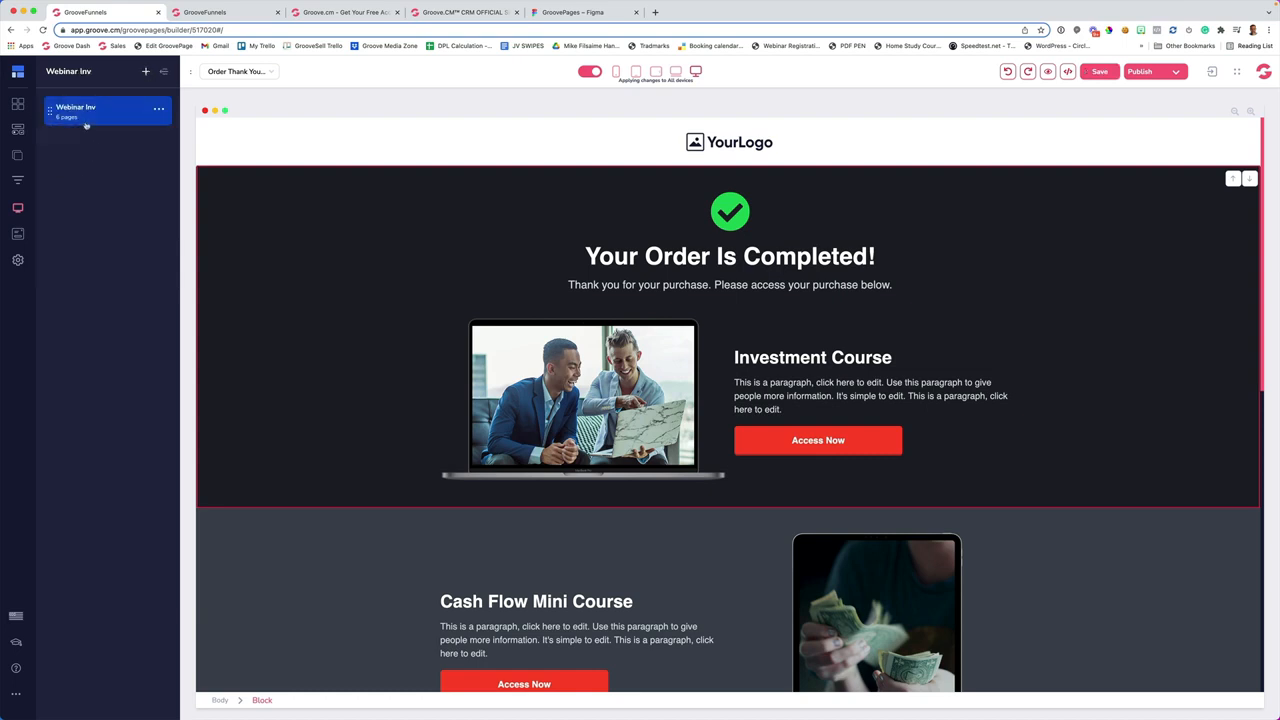
# Review the website's lists of funnels, pages and webinars
pyautogui.click(22, 186)
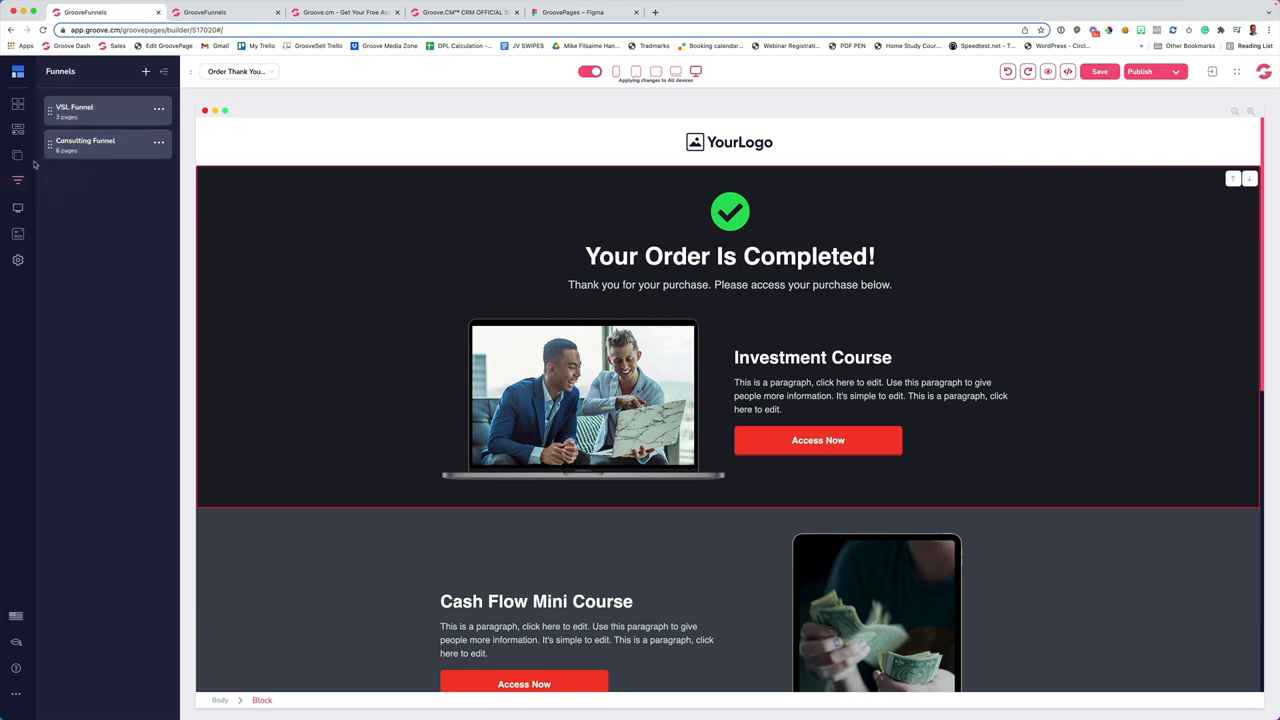
pyautogui.click(16, 156)
pyautogui.click(108, 163)
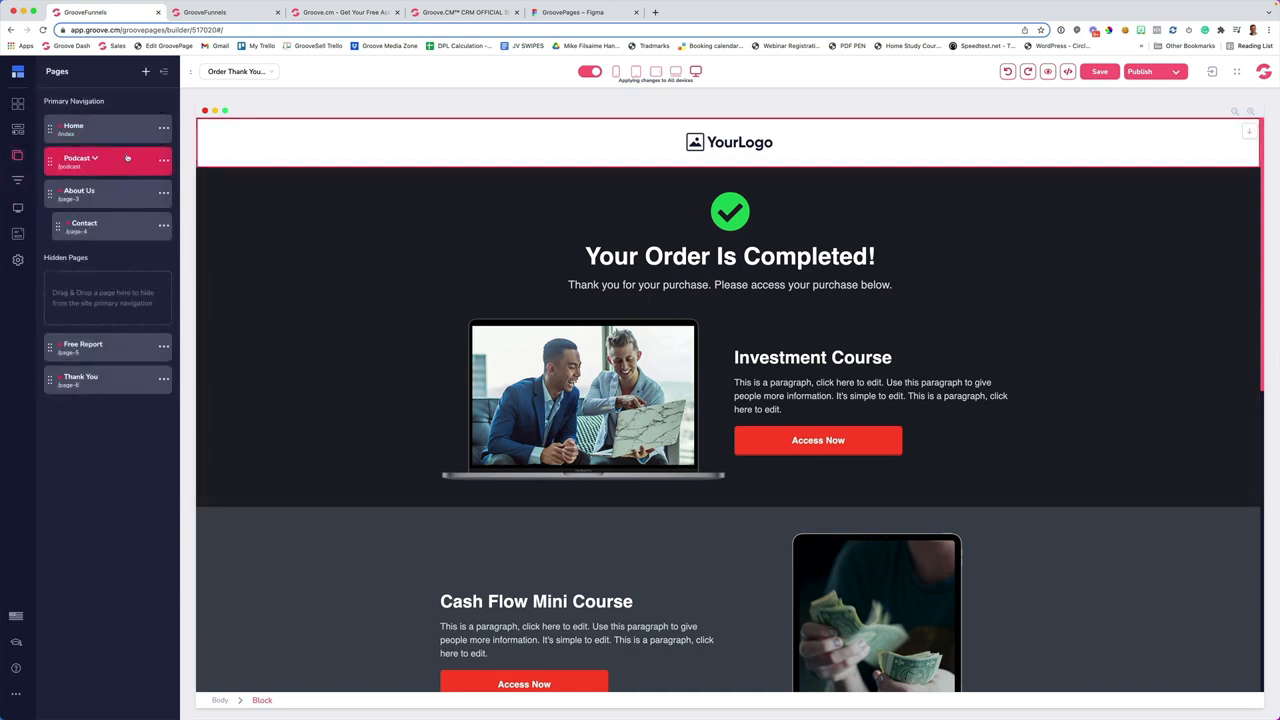
pyautogui.click(17, 181)
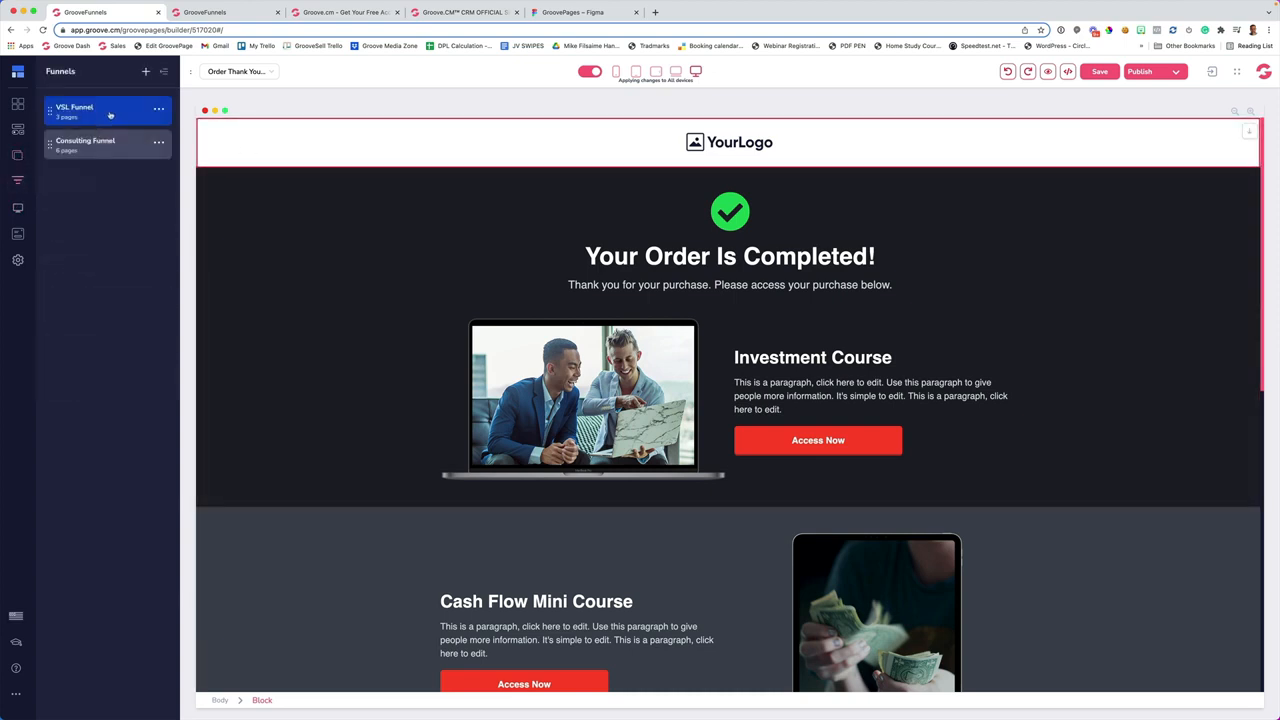
pyautogui.click(17, 210)
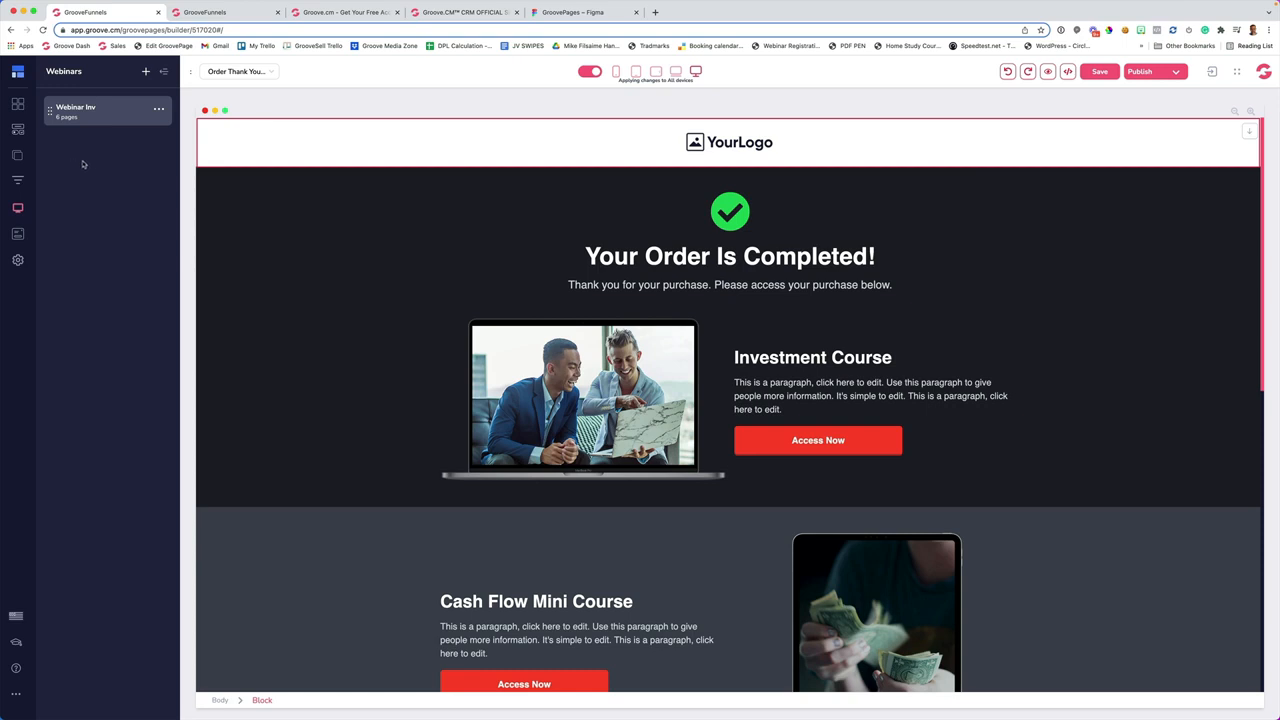
# Publish the website to the custom domain letsgroove.ai at the Root location
pyautogui.click(1175, 74)
pyautogui.click(1185, 222)
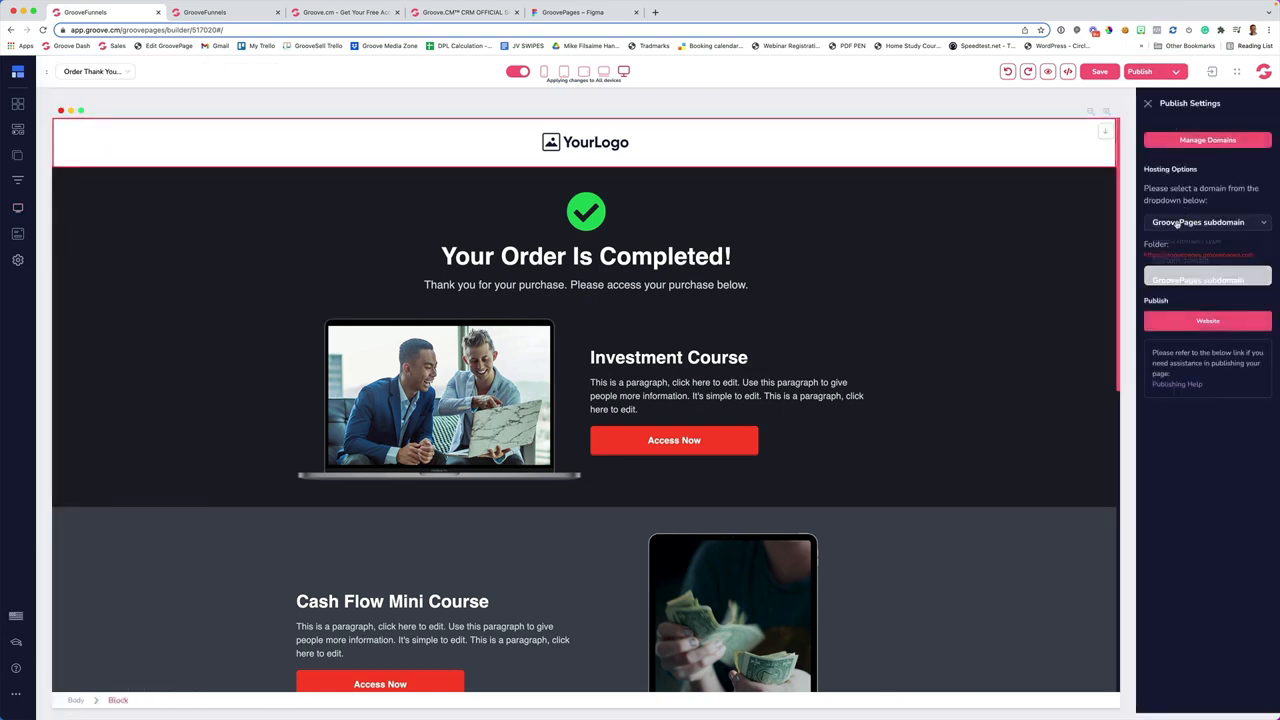
pyautogui.click(1175, 260)
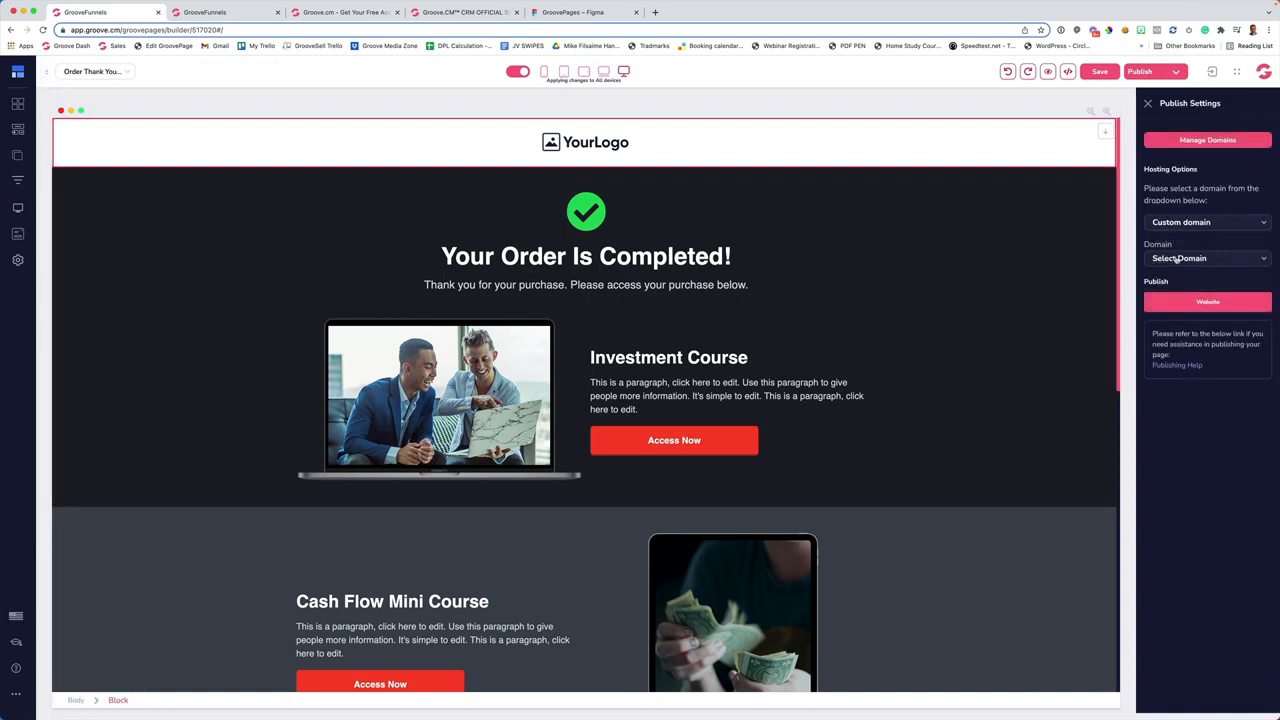
pyautogui.click(1177, 259)
pyautogui.click(1172, 297)
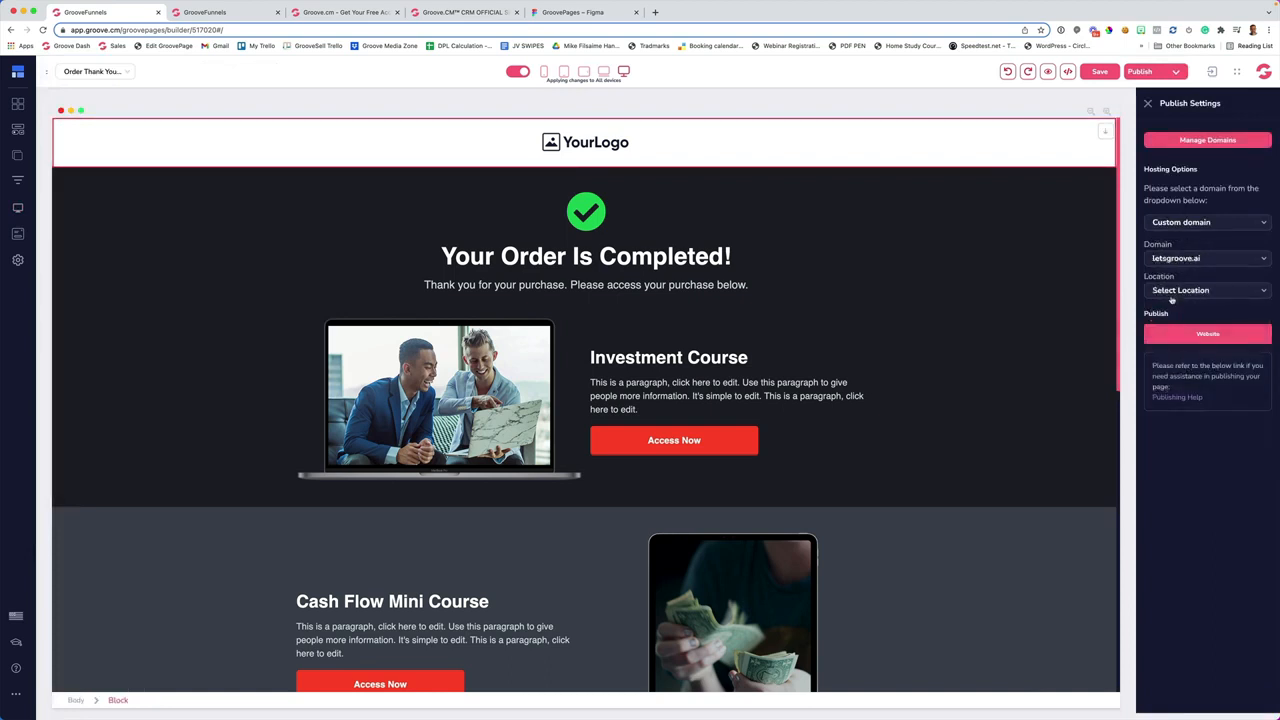
pyautogui.click(1177, 289)
pyautogui.click(1165, 328)
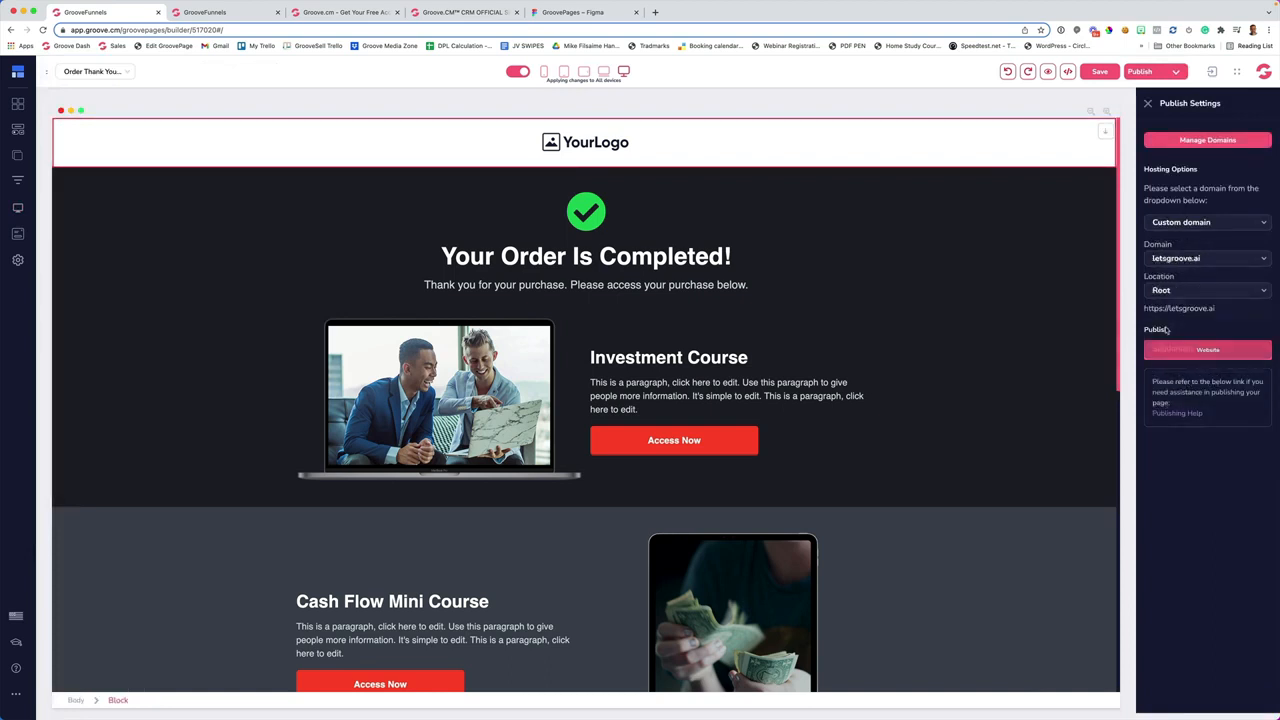
pyautogui.click(1166, 350)
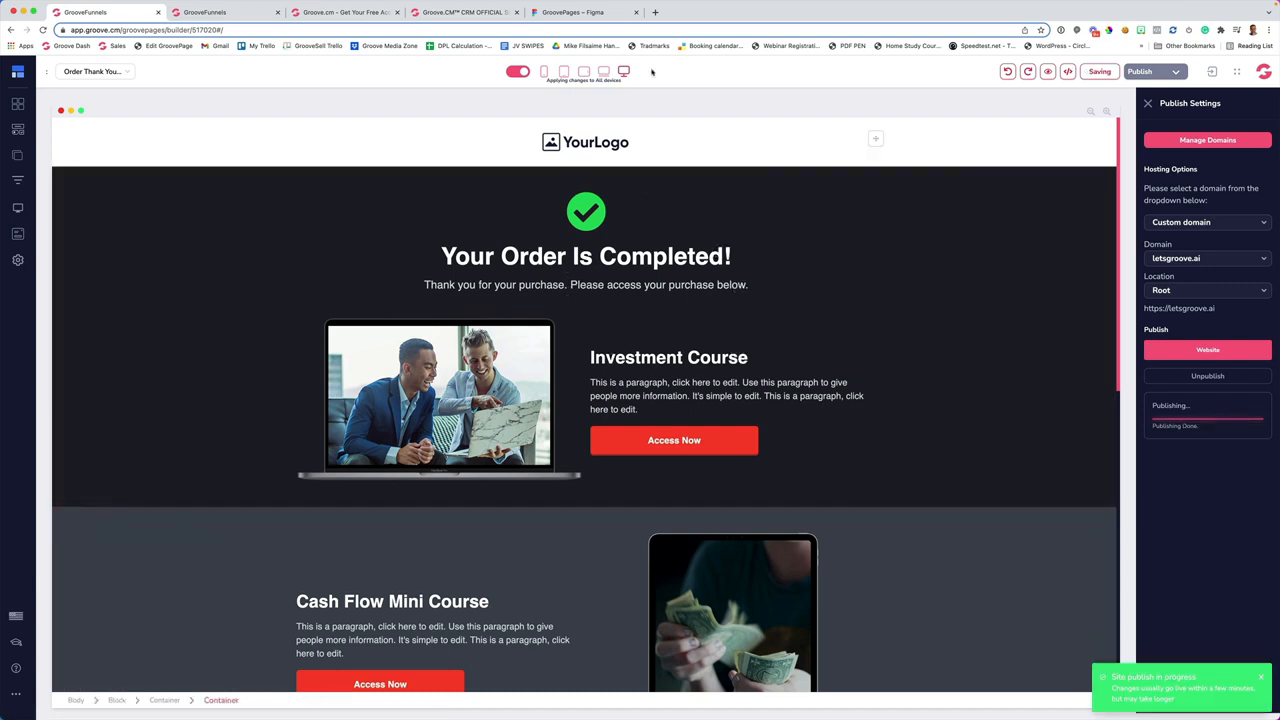
# Open letsgroove.ai in a new browser tab and look through the published Home page
pyautogui.click(655, 12)
pyautogui.write('letsgroove.ai')
pyautogui.press('Return')
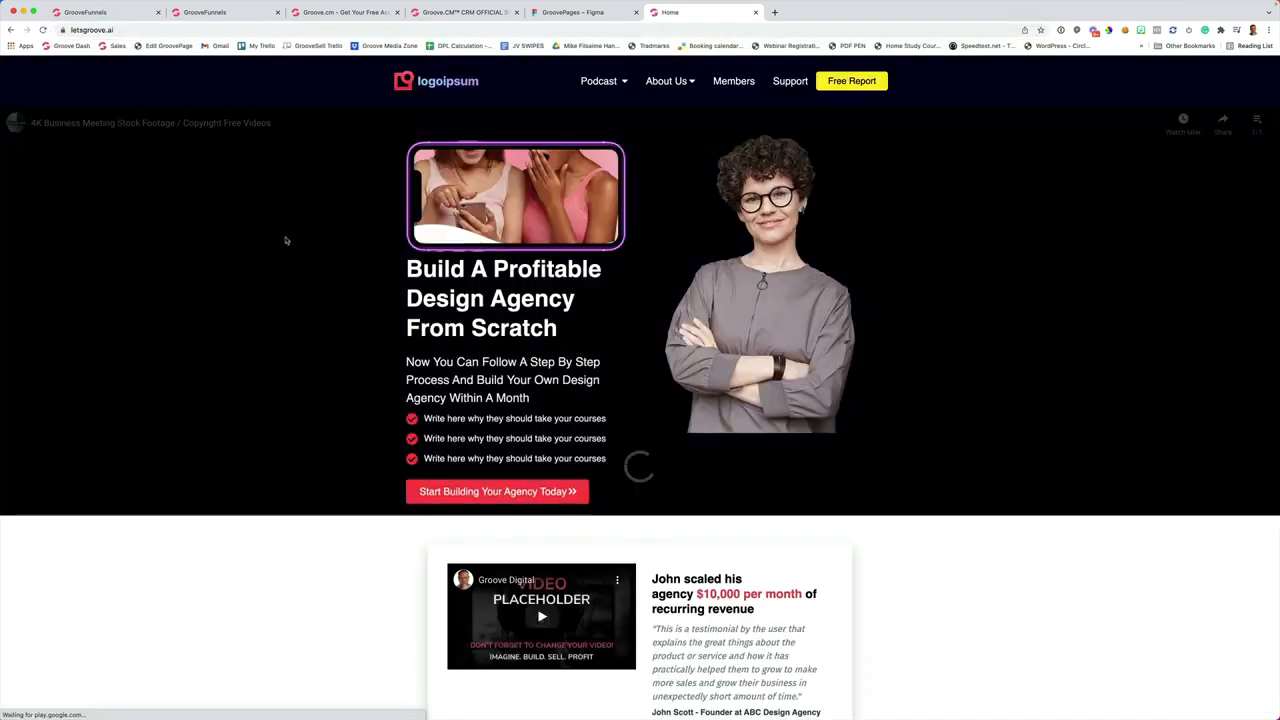
pyautogui.scroll(-1, 298, 240)
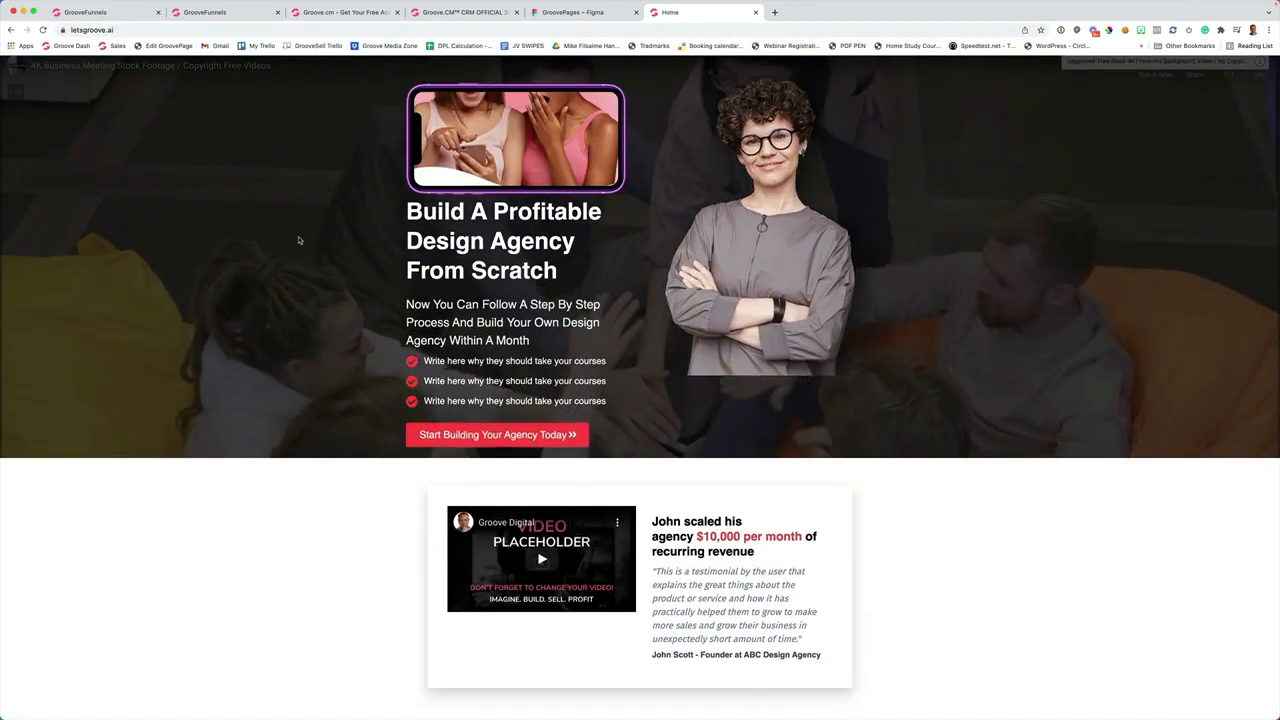
pyautogui.scroll(-10, 298, 240)
pyautogui.scroll(12, 300, 240)
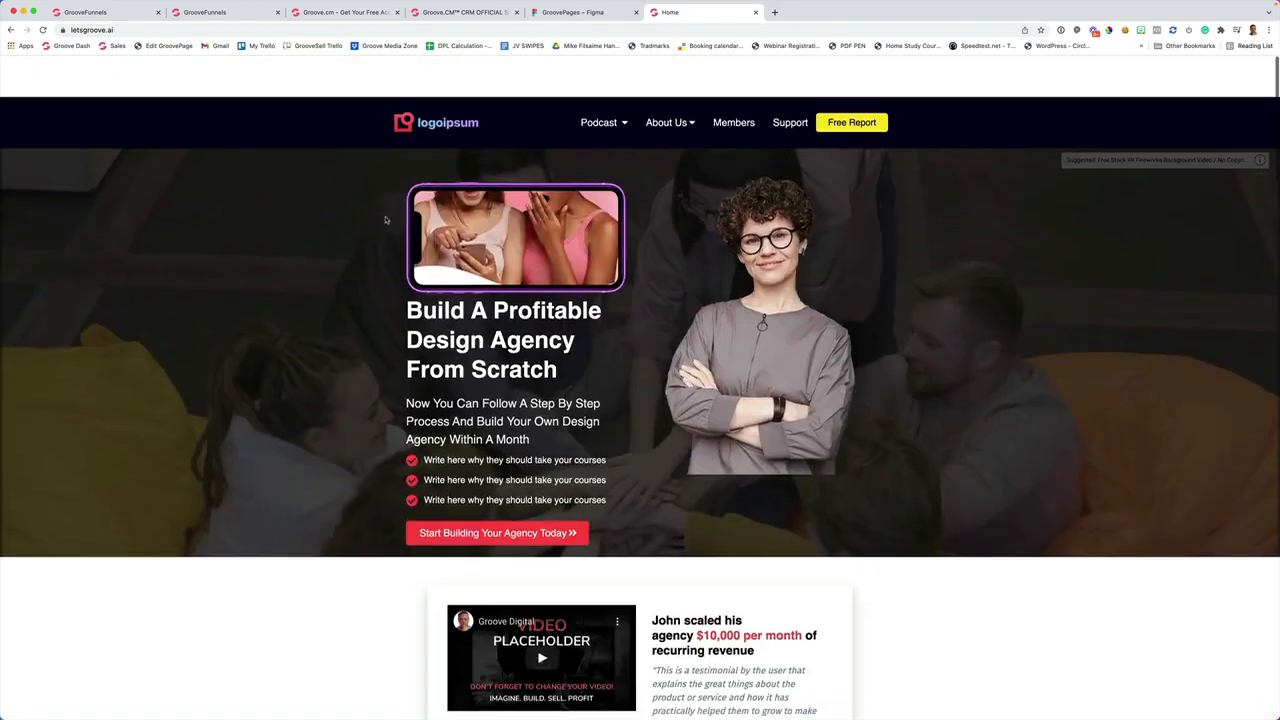
pyautogui.scroll(-1, 385, 220)
# Check the About Us megamenu on the live site, open the About Us page and return to the Home page
pyautogui.moveTo(668, 87)
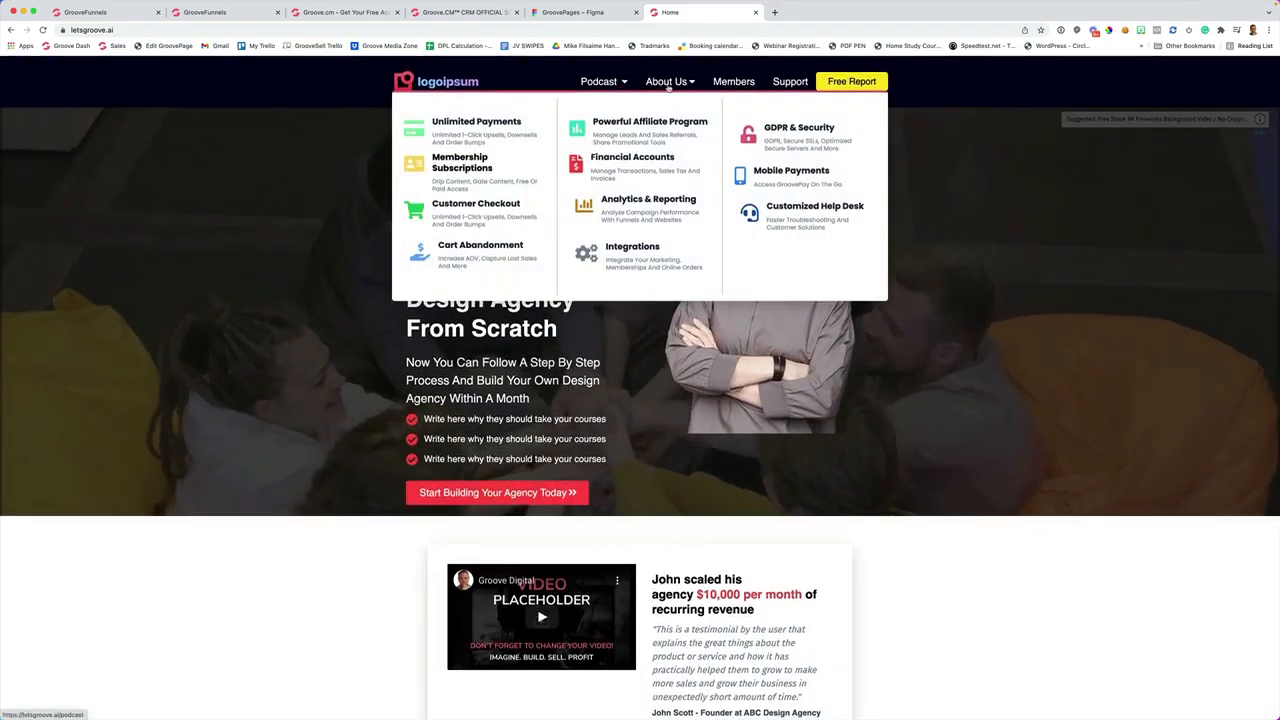
pyautogui.click(670, 84)
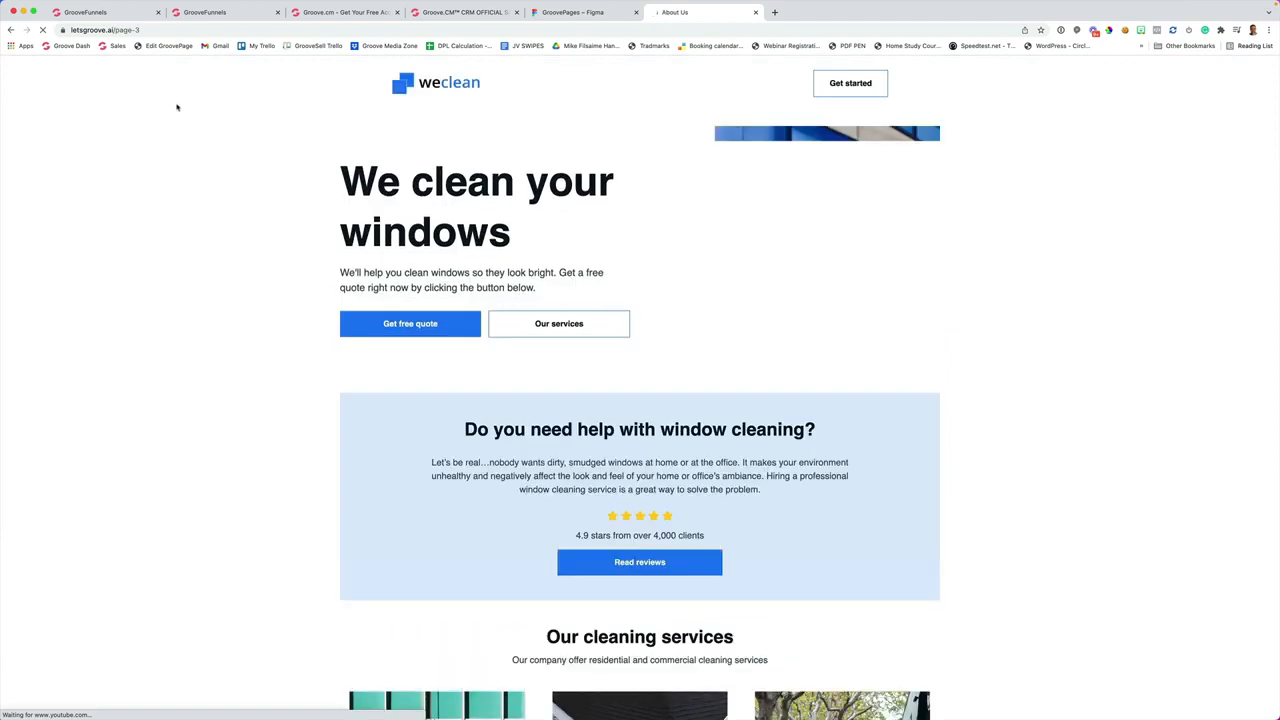
pyautogui.click(11, 30)
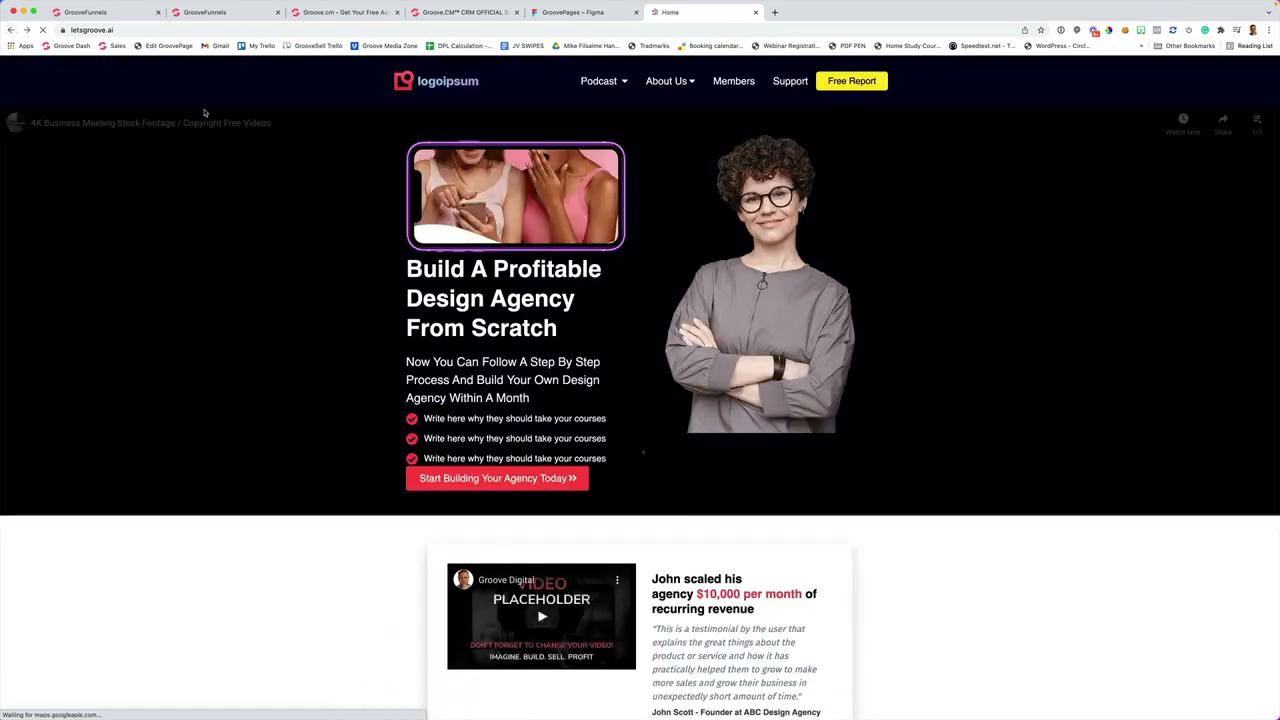
# Close the live site and return to the Groove account's overview dashboard
pyautogui.press('super+w')
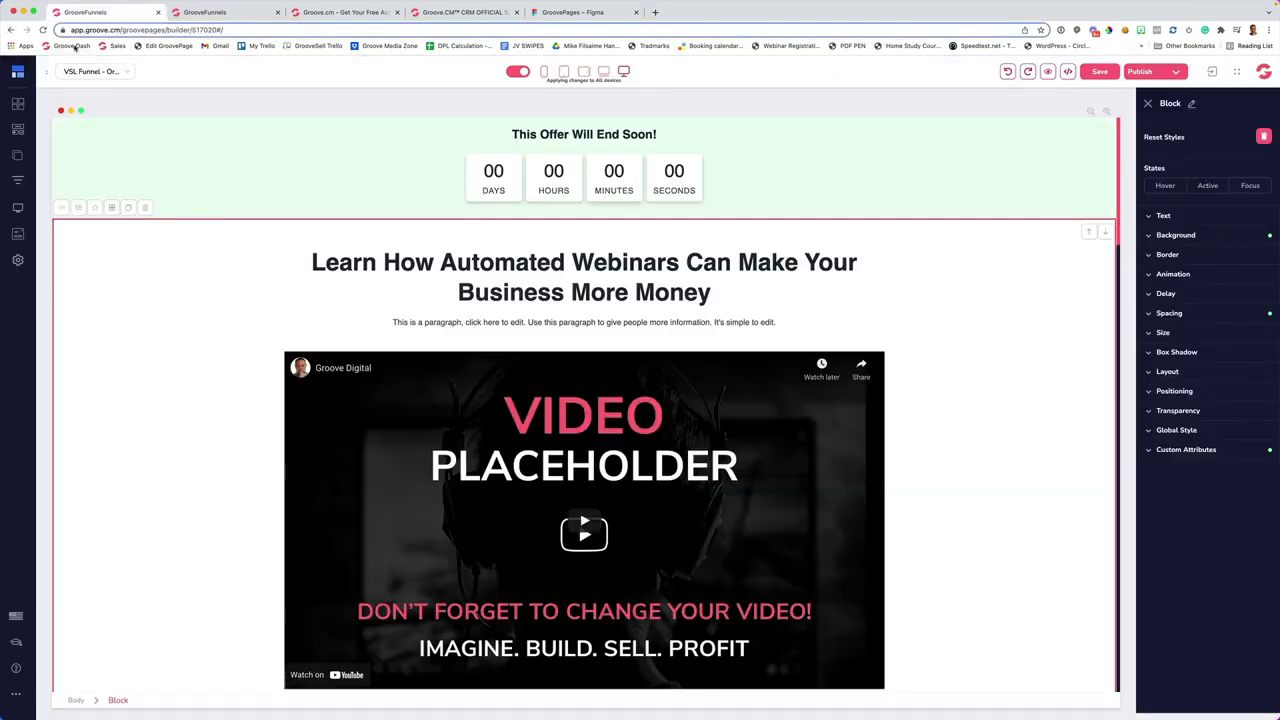
pyautogui.click(72, 46)
pyautogui.click(685, 242)
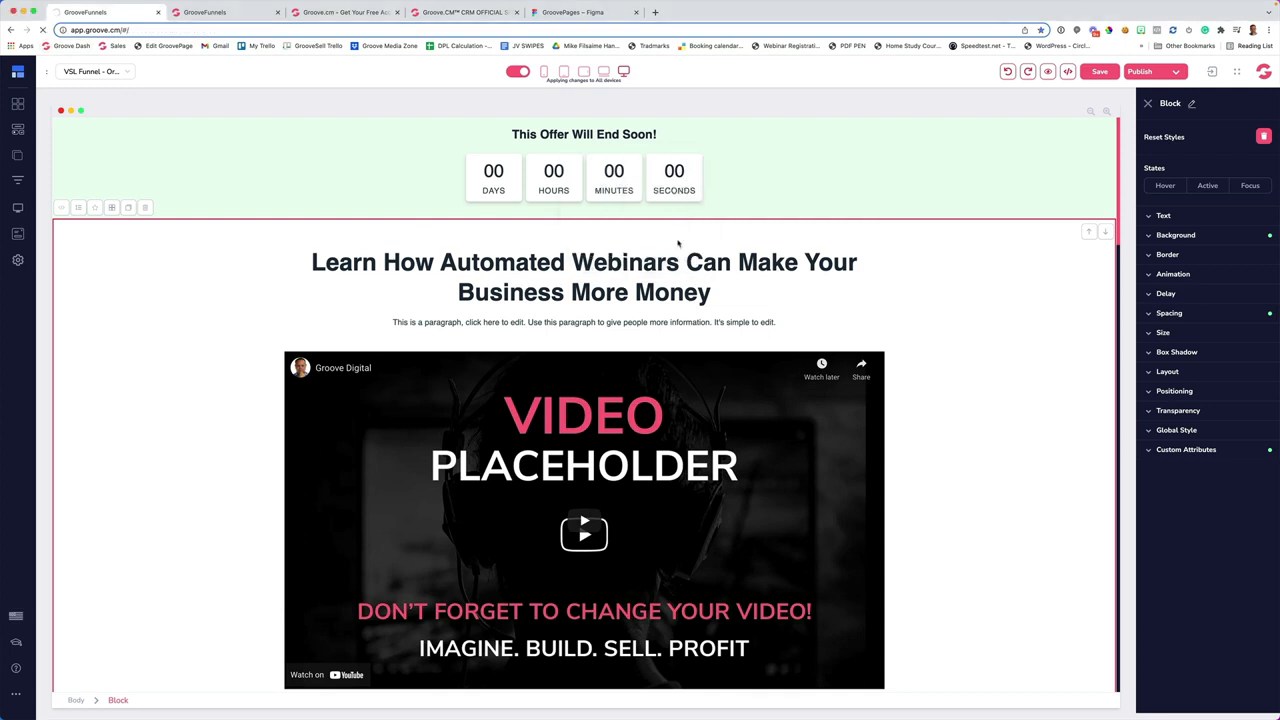
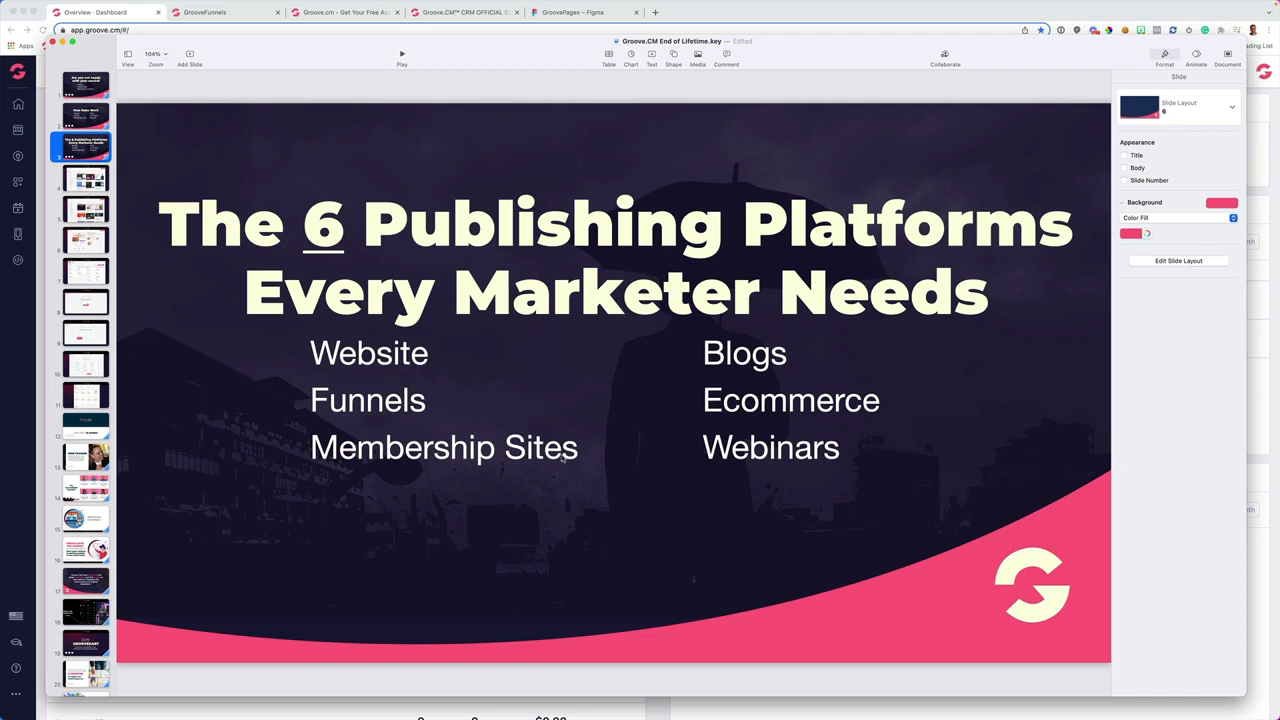
pyautogui.press('super+Tab')
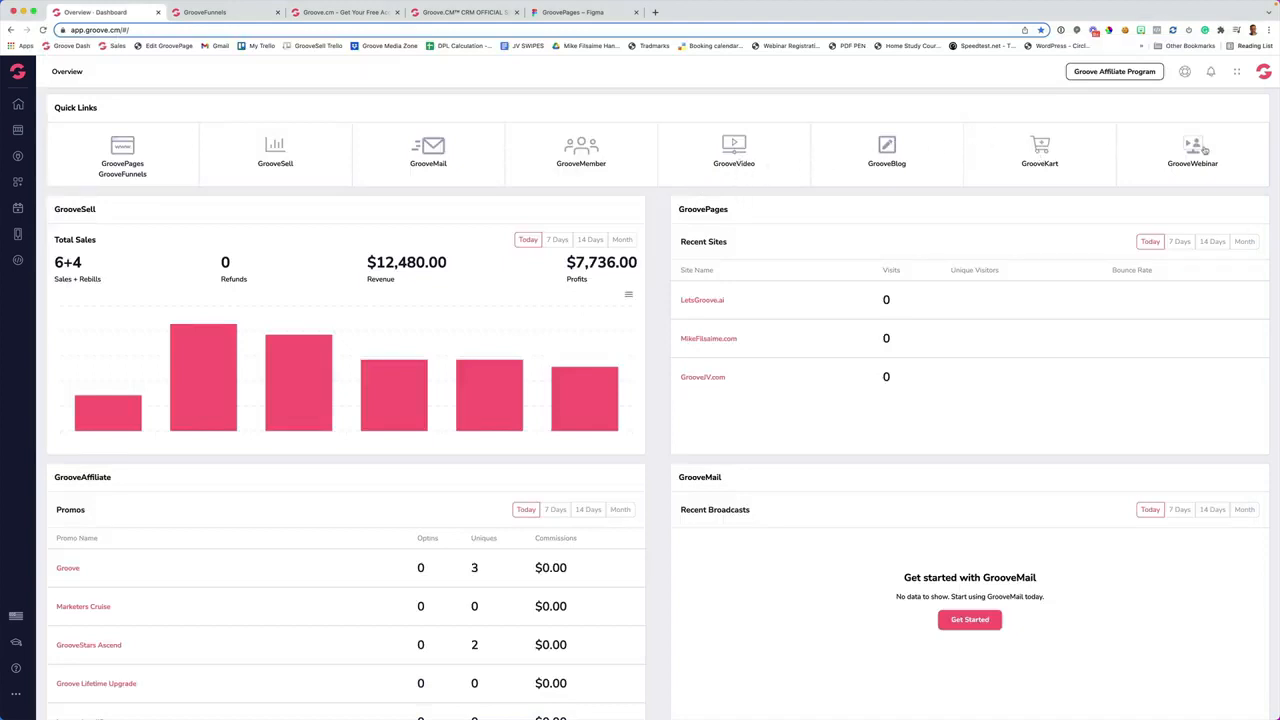
# Open Launch Webinar for editing in GrooveWebinar and look through its type, details and presenters setup stages
pyautogui.click(1204, 150)
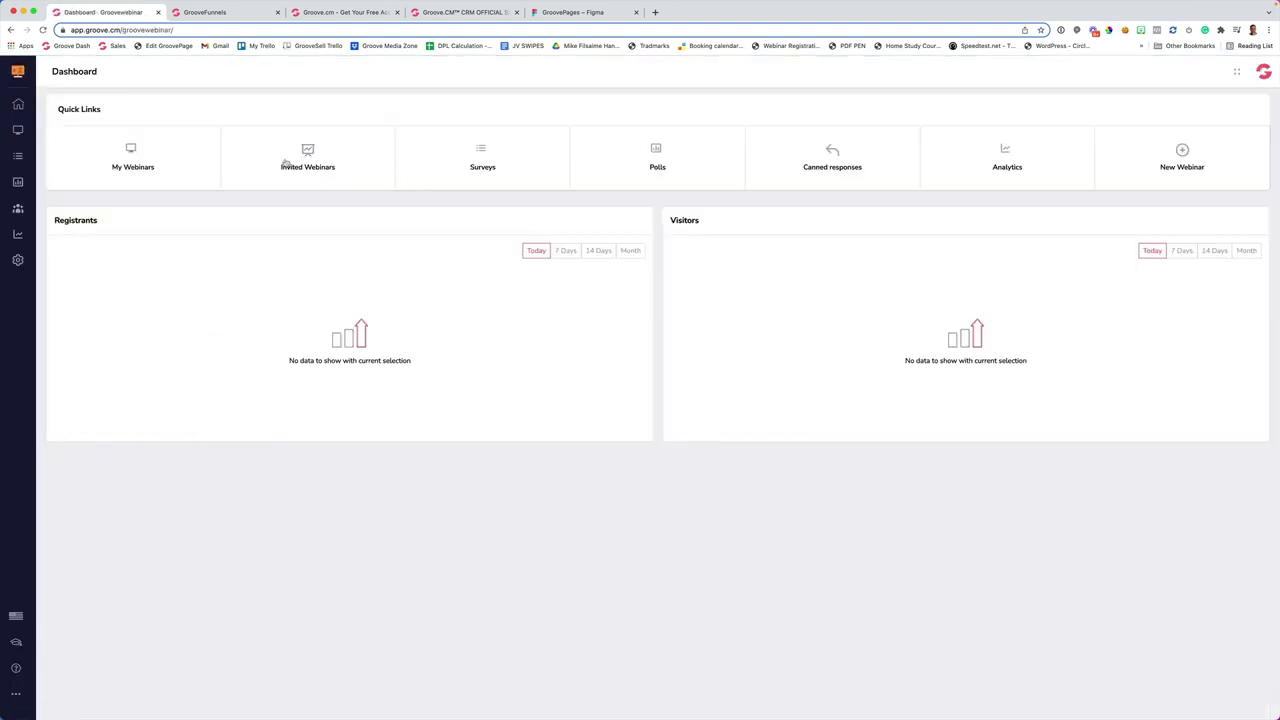
pyautogui.click(162, 166)
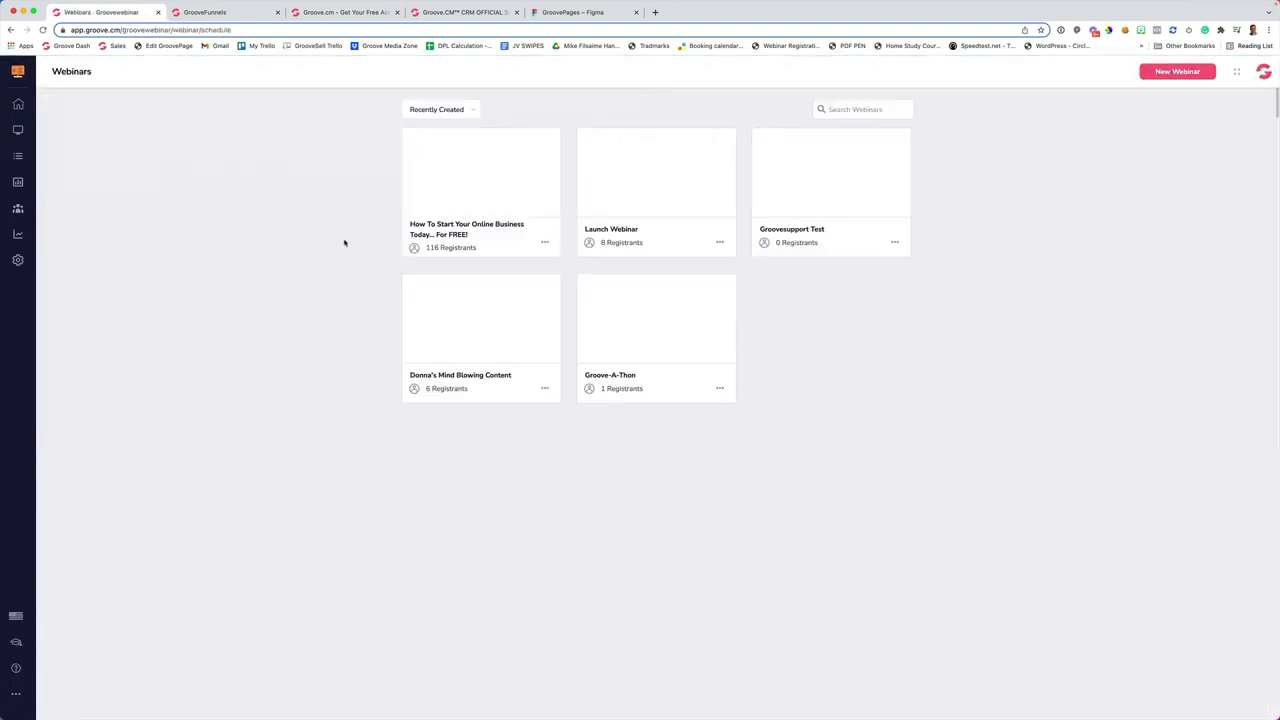
pyautogui.moveTo(629, 192)
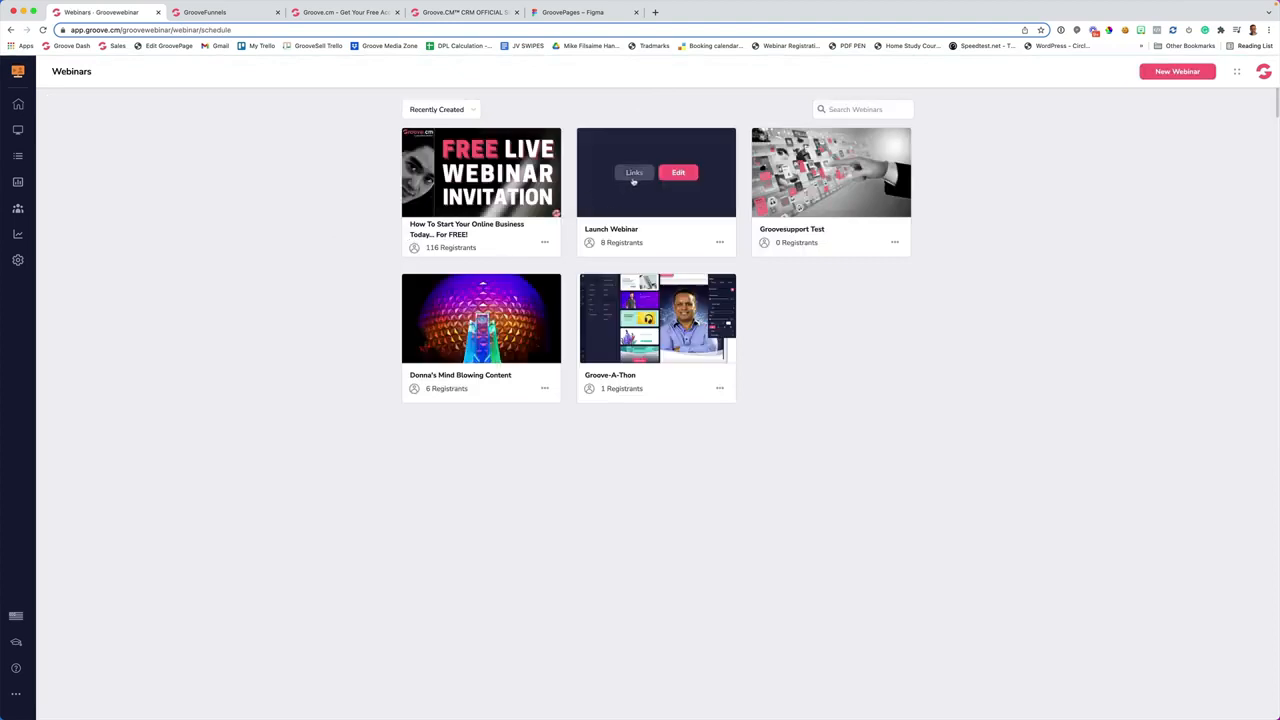
pyautogui.click(678, 173)
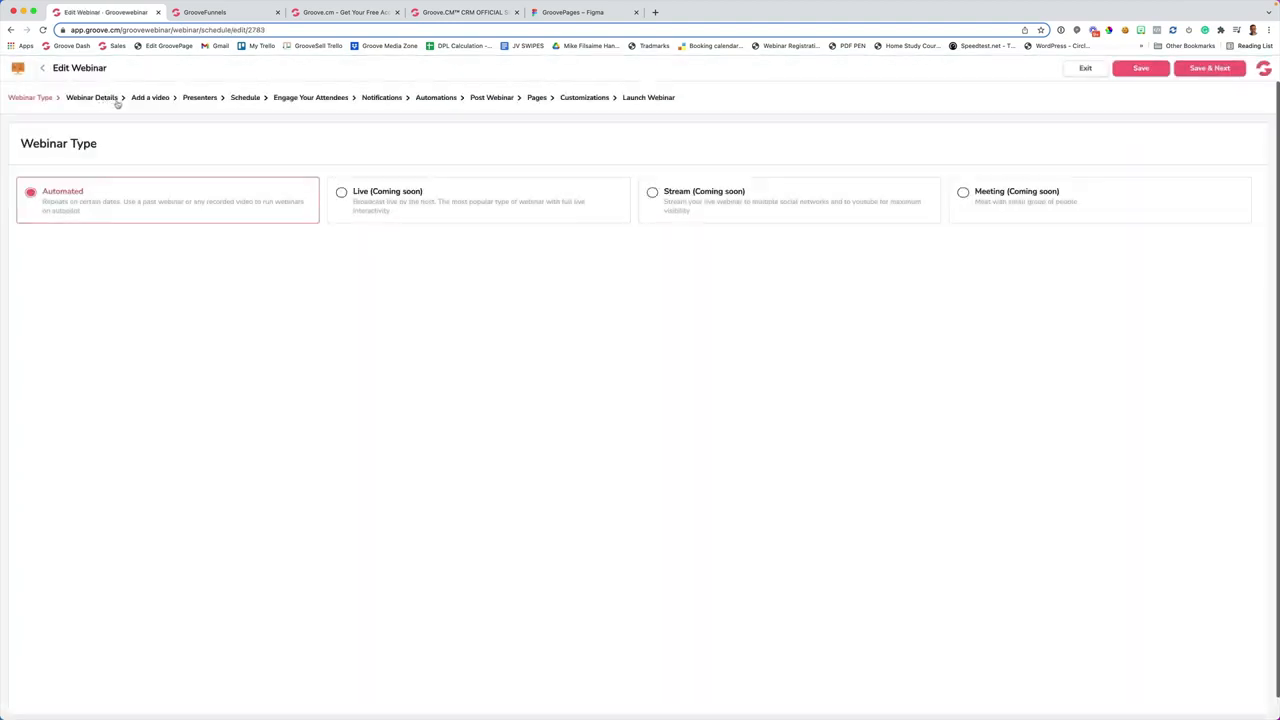
pyautogui.click(97, 105)
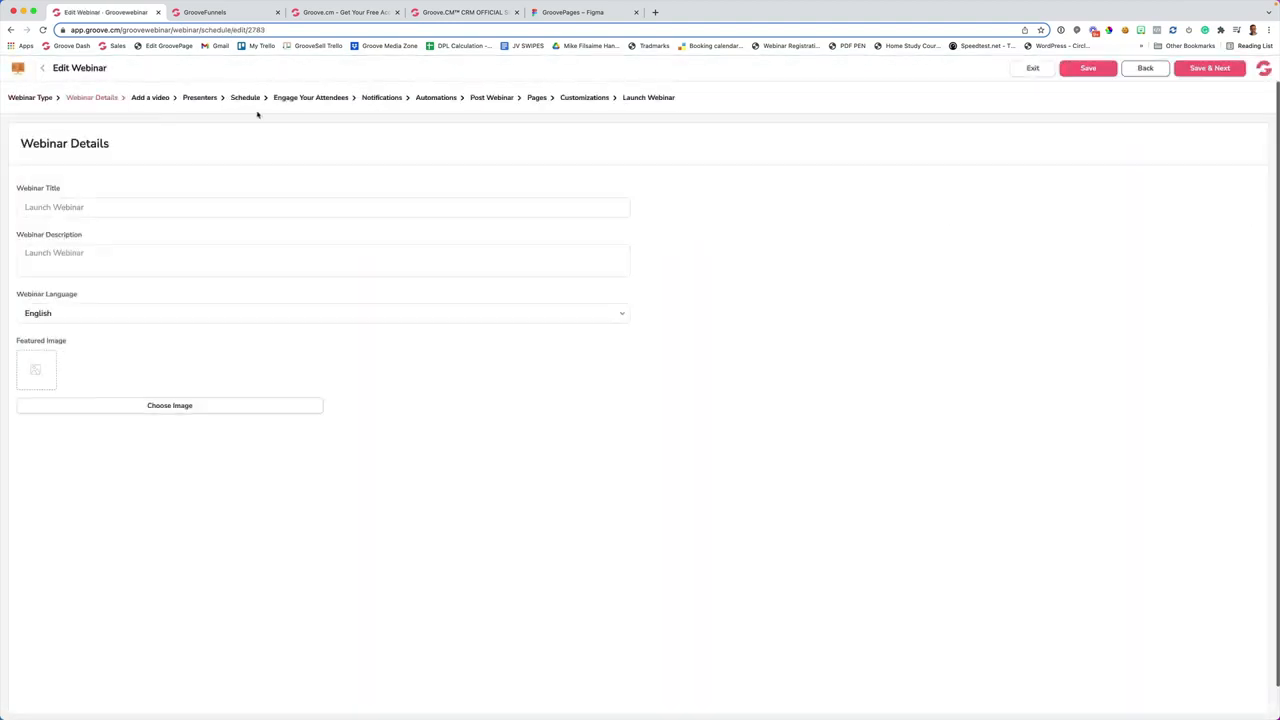
pyautogui.click(191, 103)
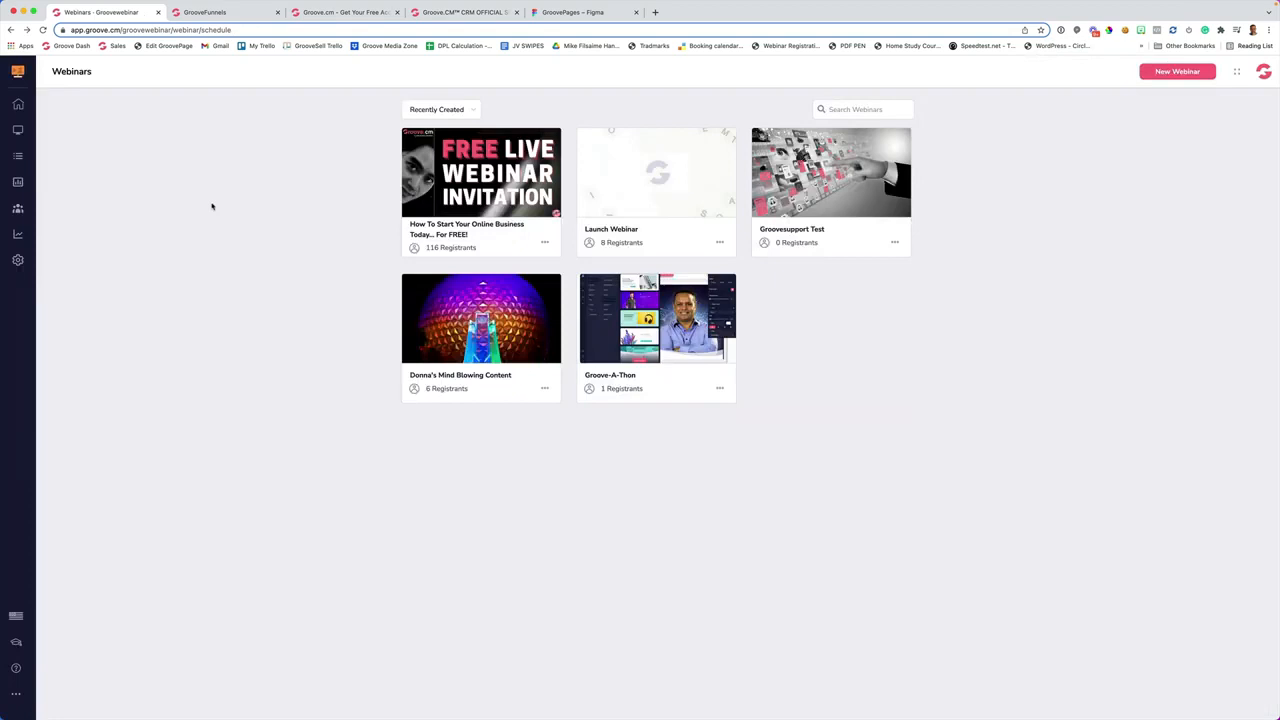
# Return to the Groove dashboard and open the LetsGroove.ai membership in GrooveMember
pyautogui.click(72, 46)
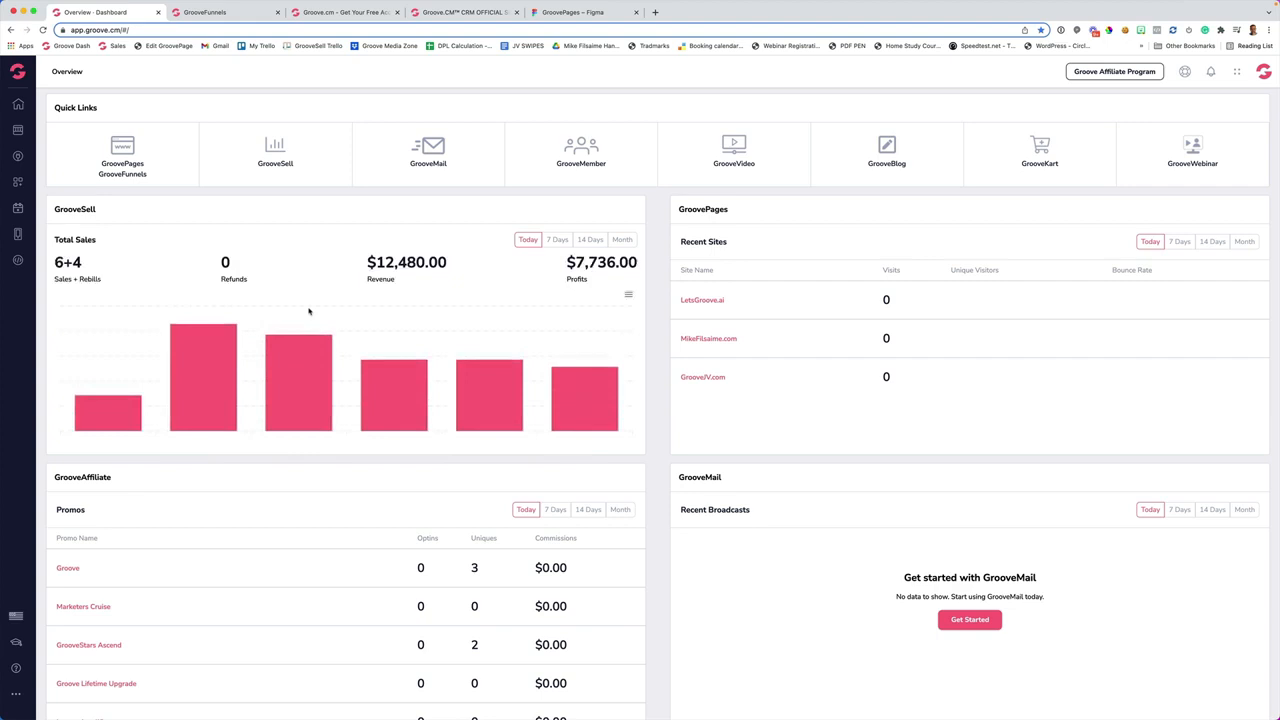
pyautogui.click(572, 163)
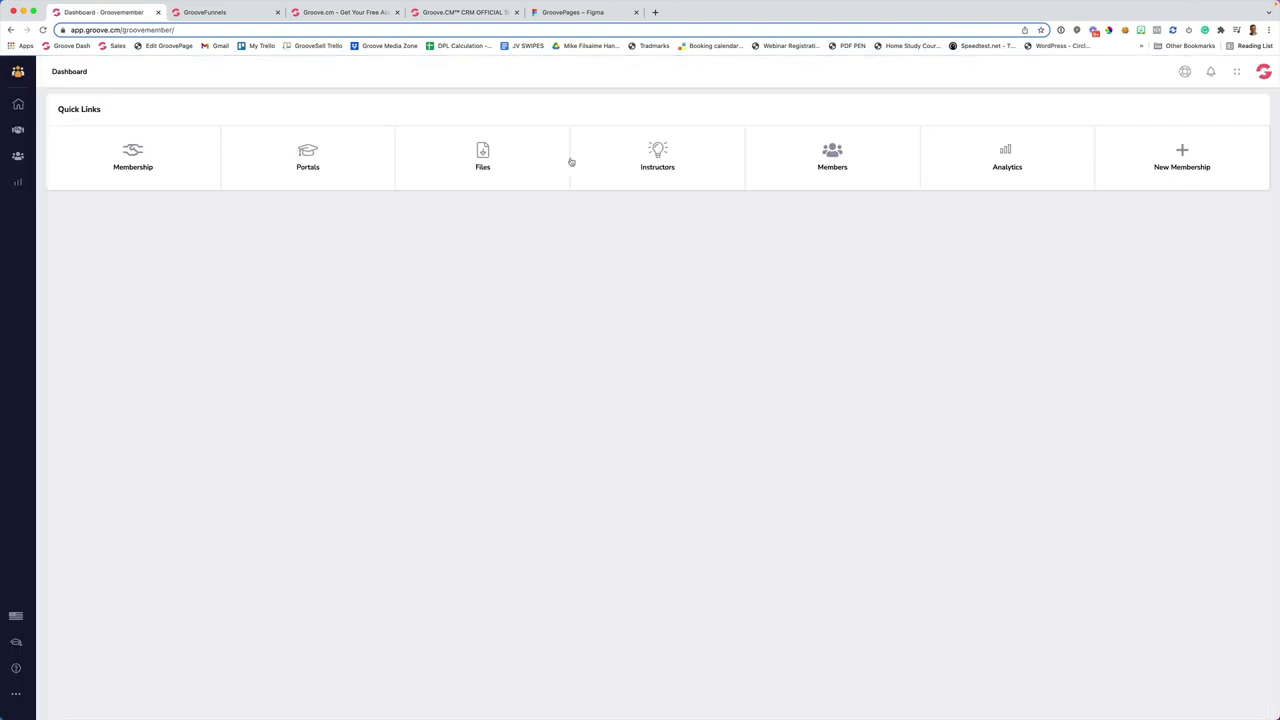
pyautogui.click(146, 163)
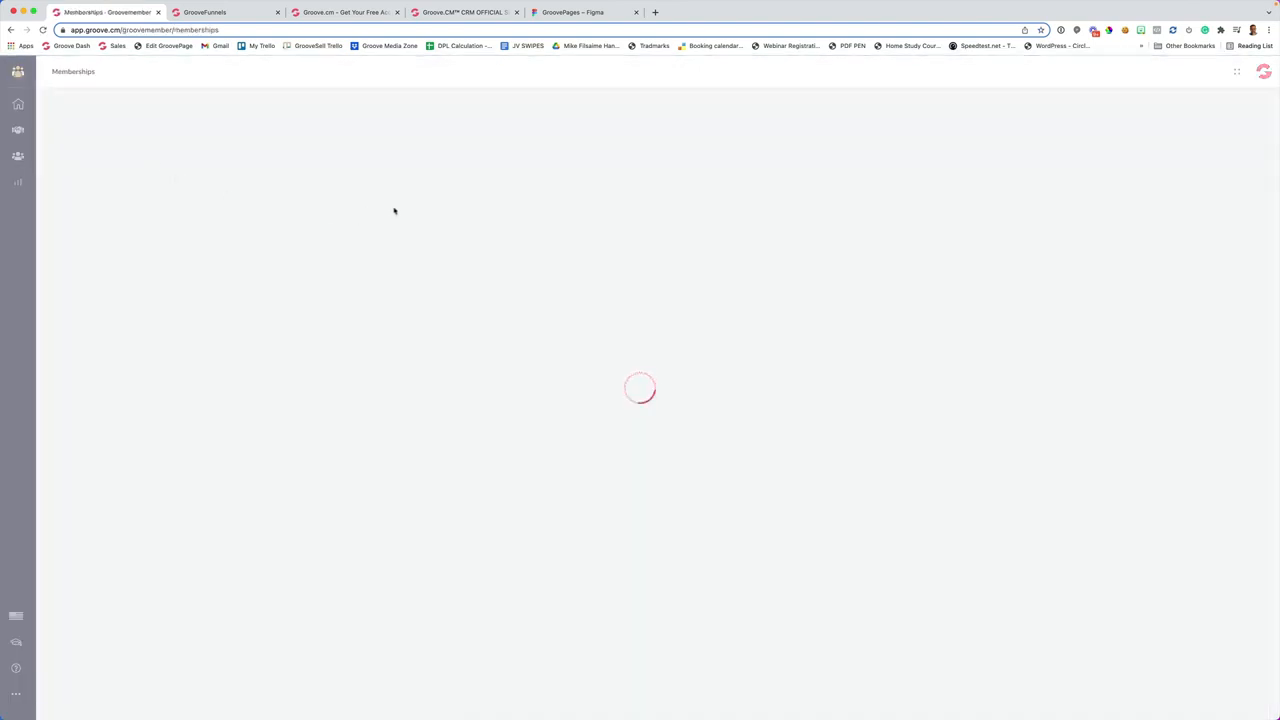
pyautogui.moveTo(464, 215)
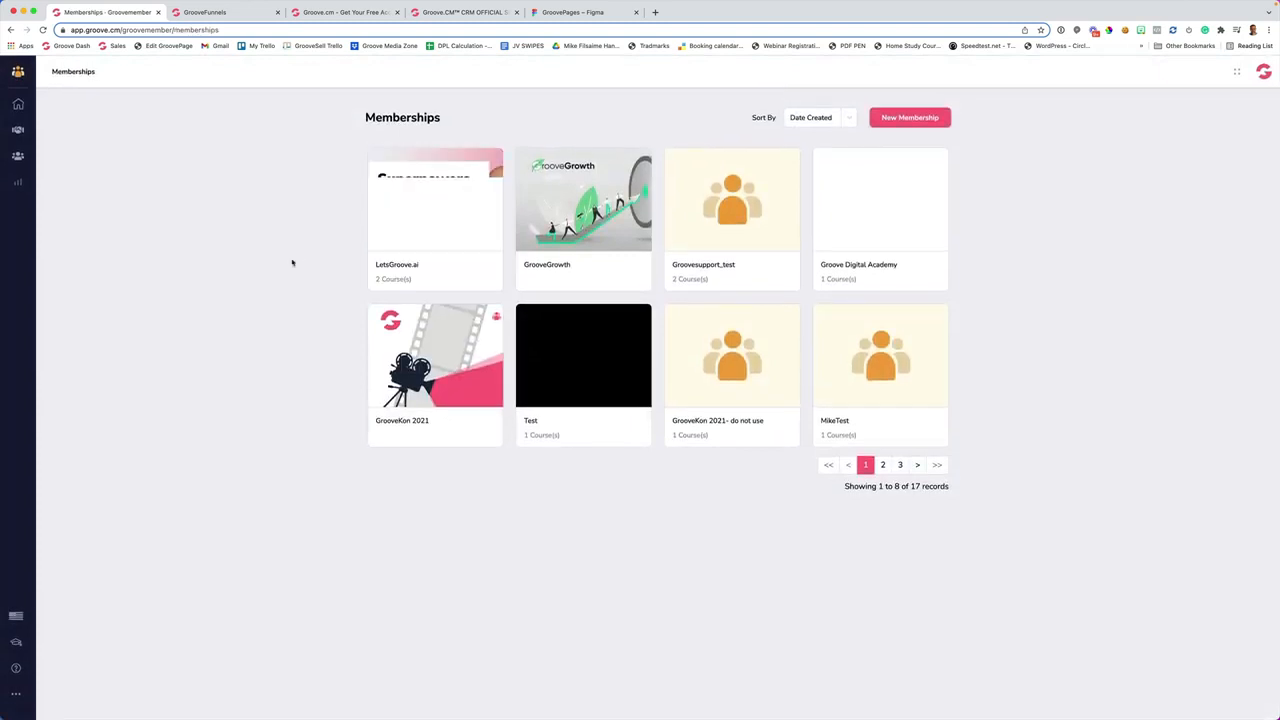
pyautogui.click(435, 200)
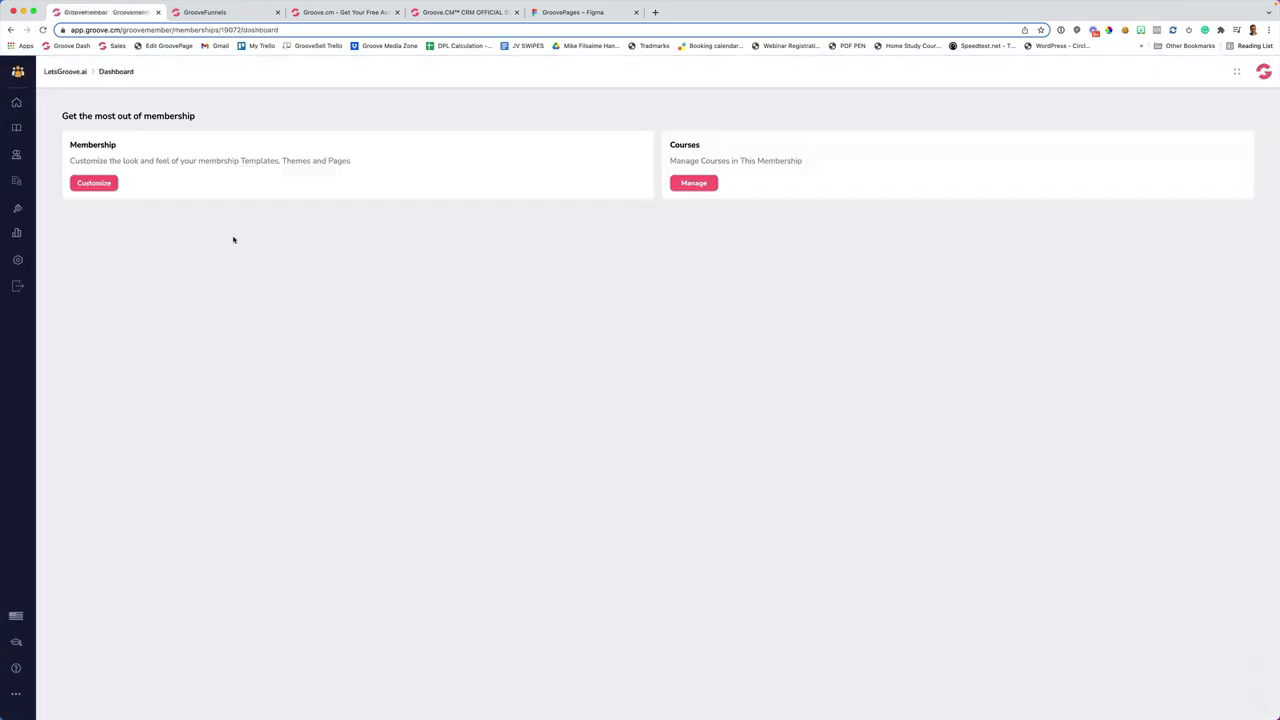
# Open the Groovey membership template in the customizer and bring up its style options
pyautogui.click(104, 183)
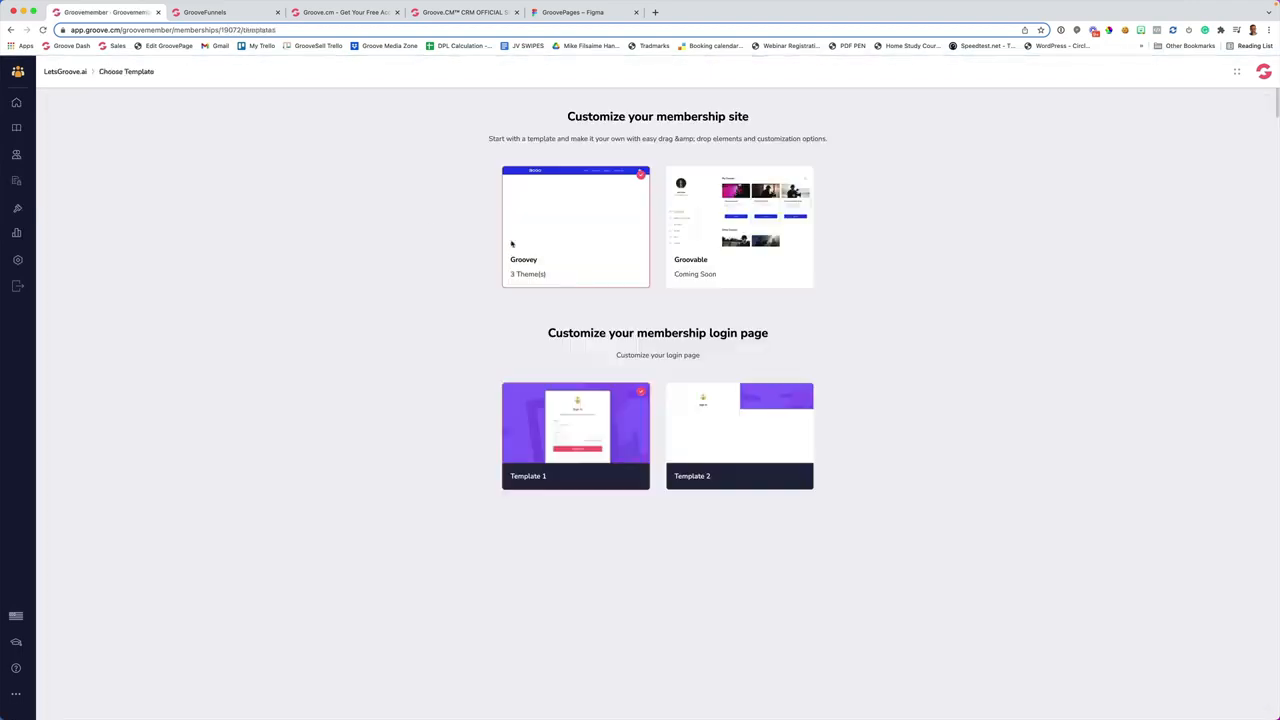
pyautogui.moveTo(545, 238)
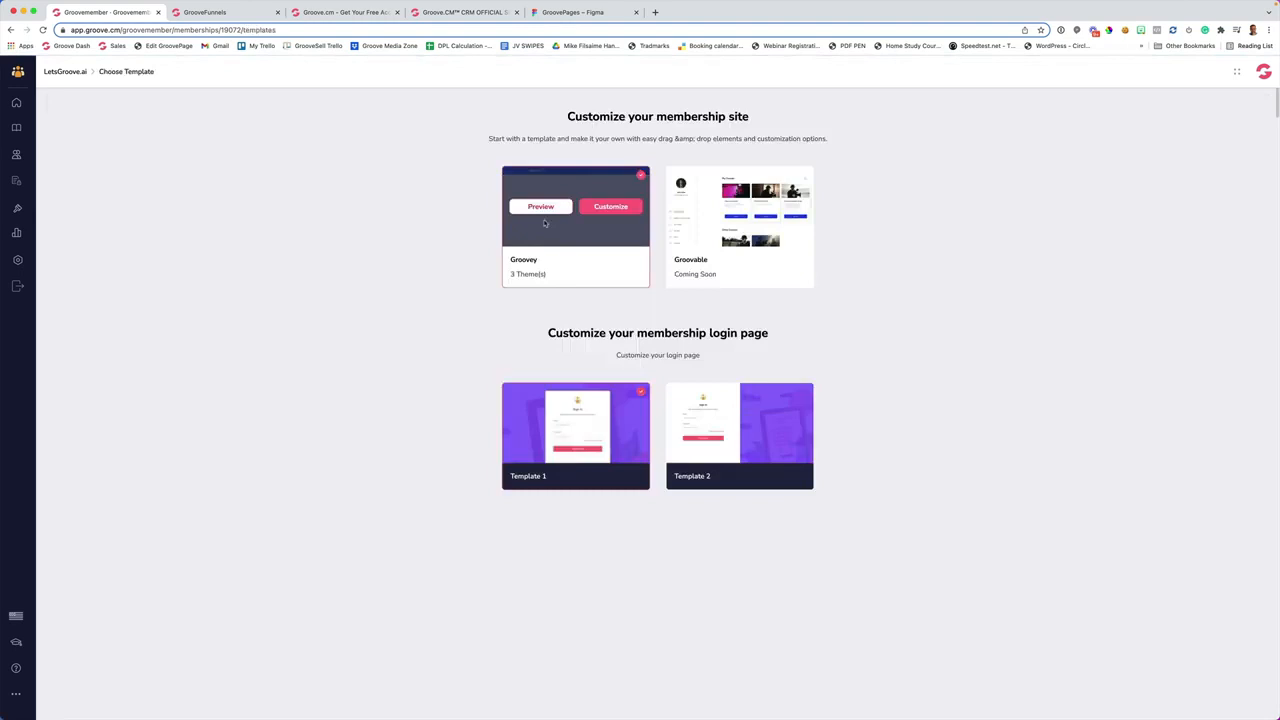
pyautogui.click(598, 208)
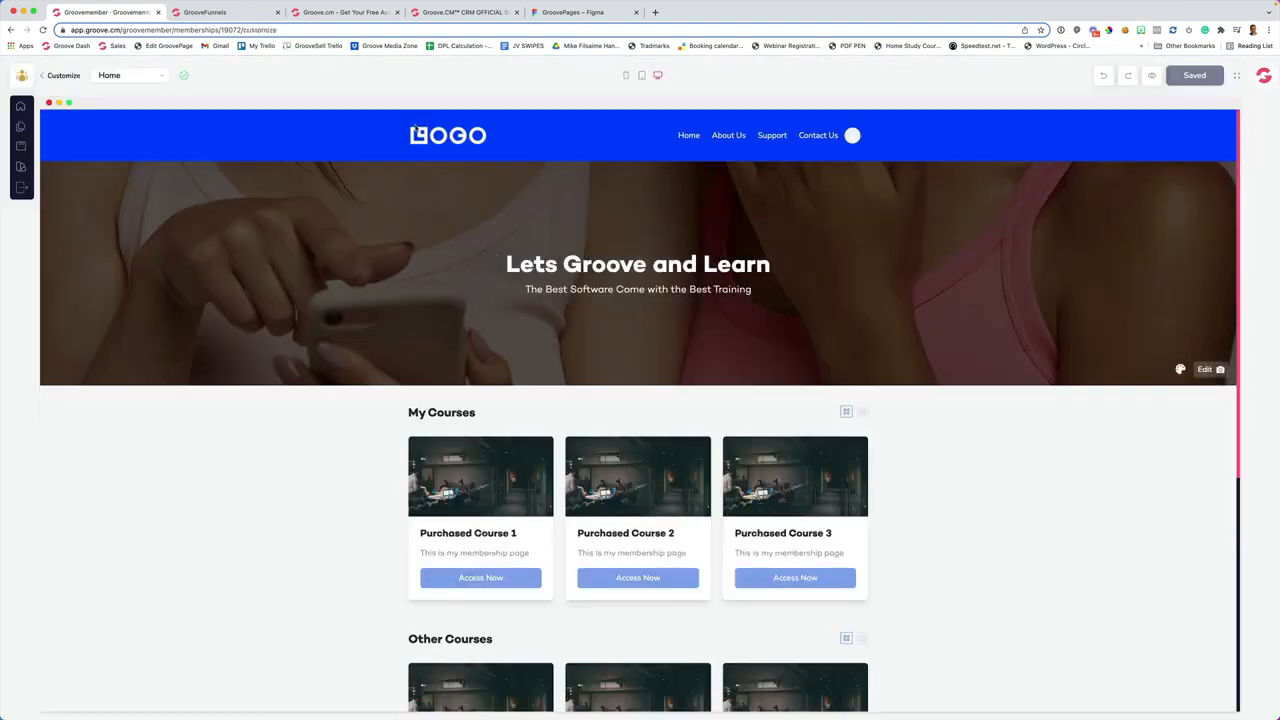
pyautogui.click(20, 146)
pyautogui.click(19, 165)
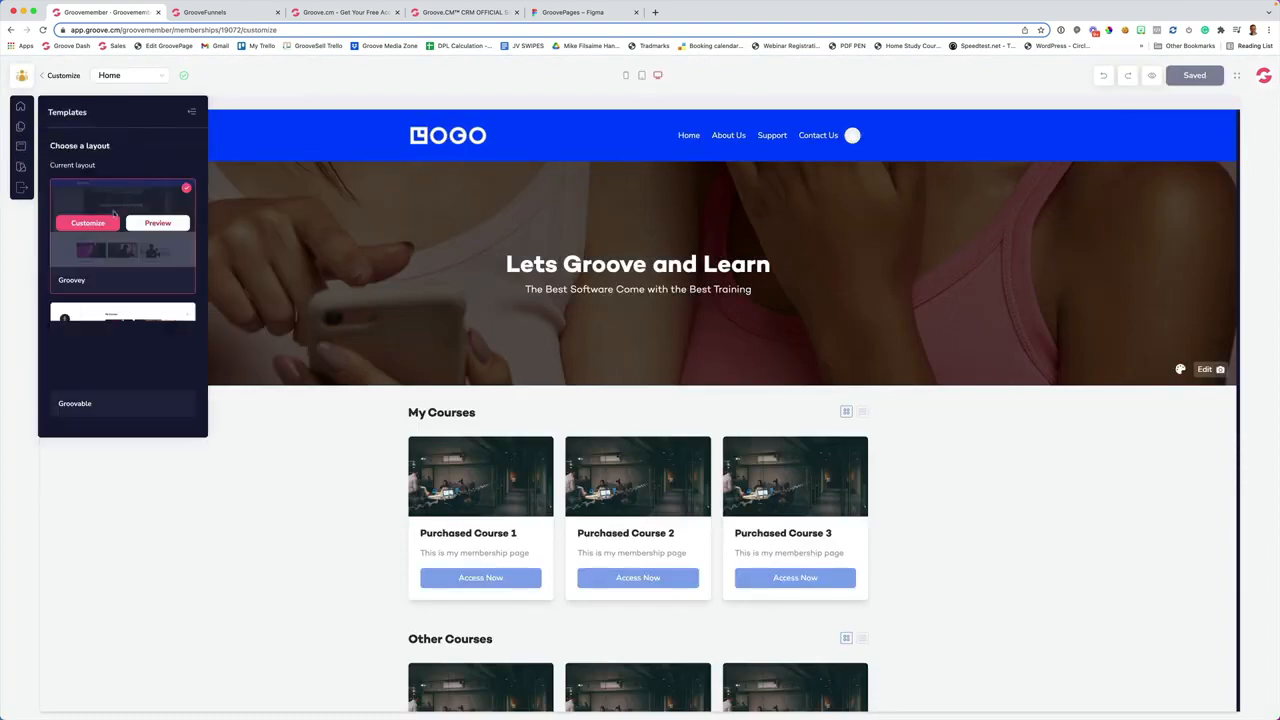
pyautogui.click(1236, 75)
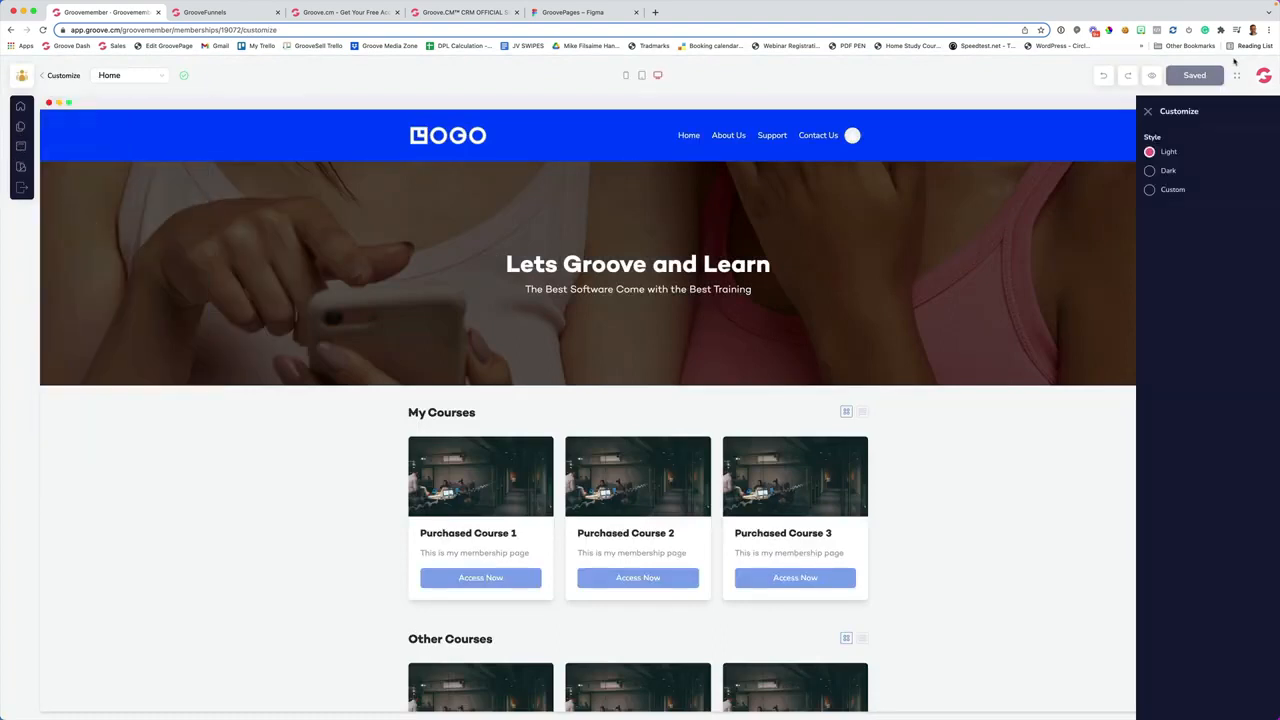
# Try the Custom style with a dark red header navigation background
pyautogui.click(1149, 170)
pyautogui.click(1150, 191)
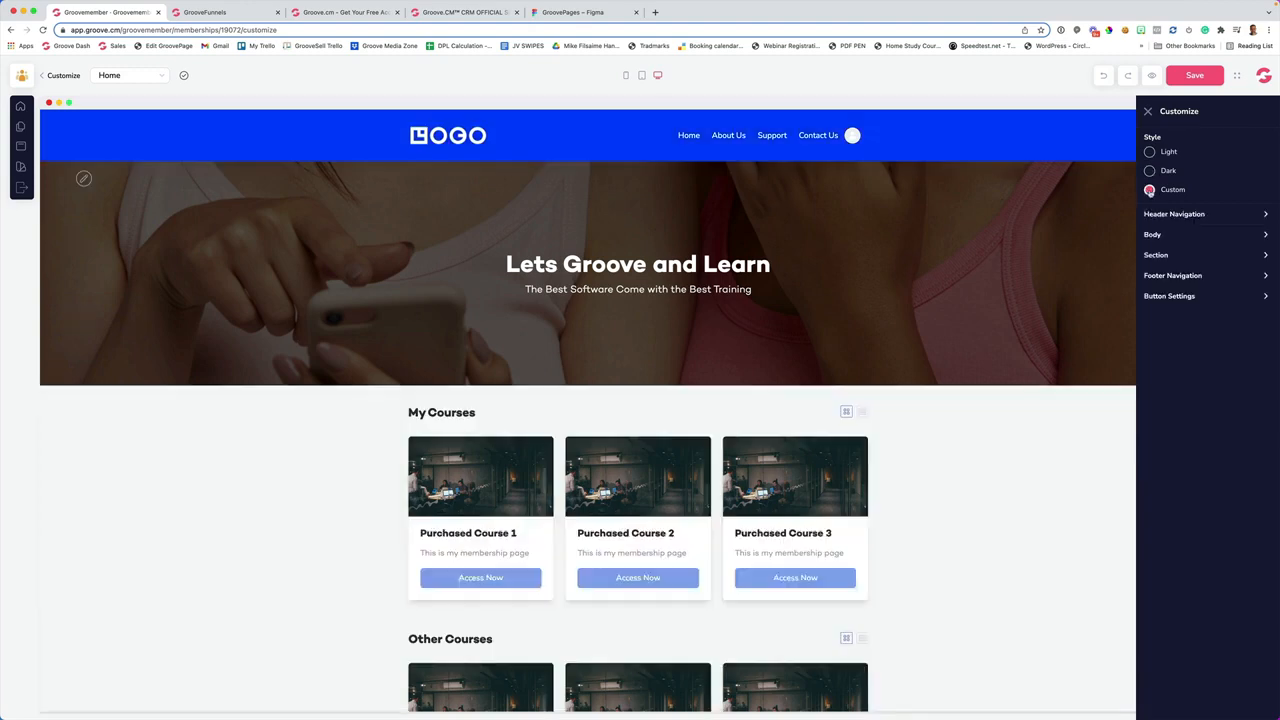
pyautogui.click(1173, 216)
pyautogui.click(1240, 235)
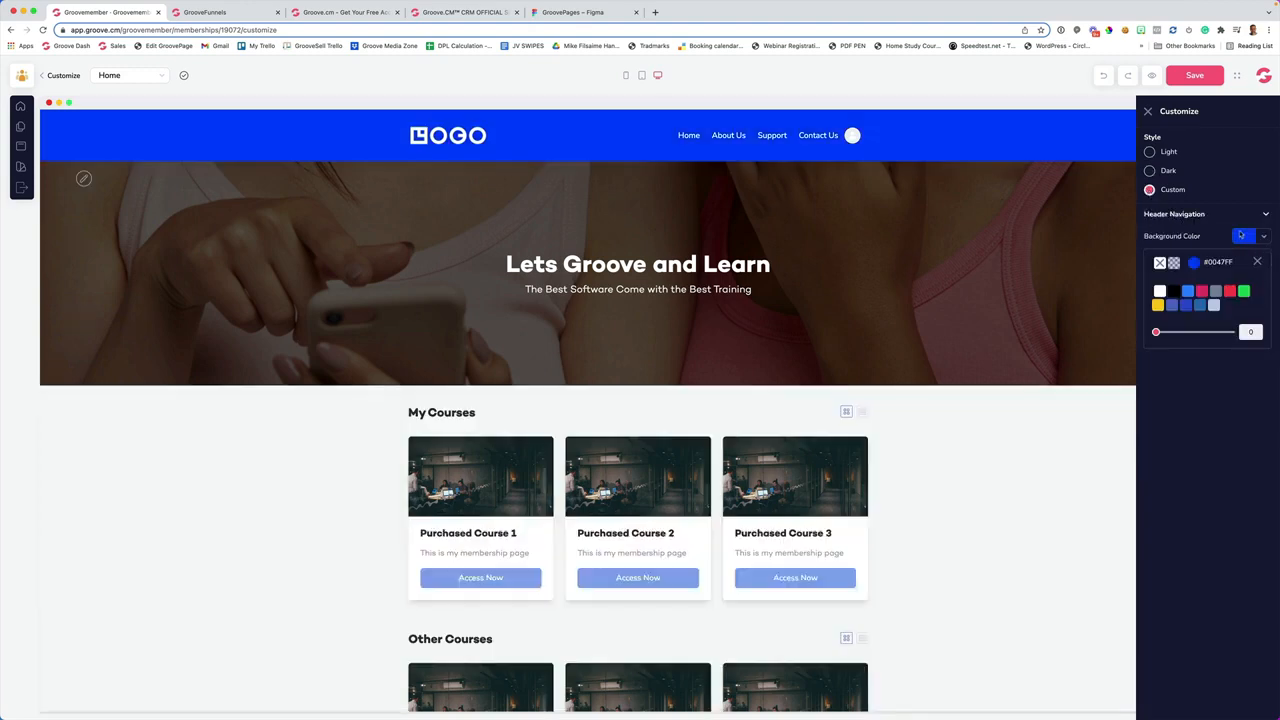
pyautogui.moveTo(1202, 292)
pyautogui.click(1203, 322)
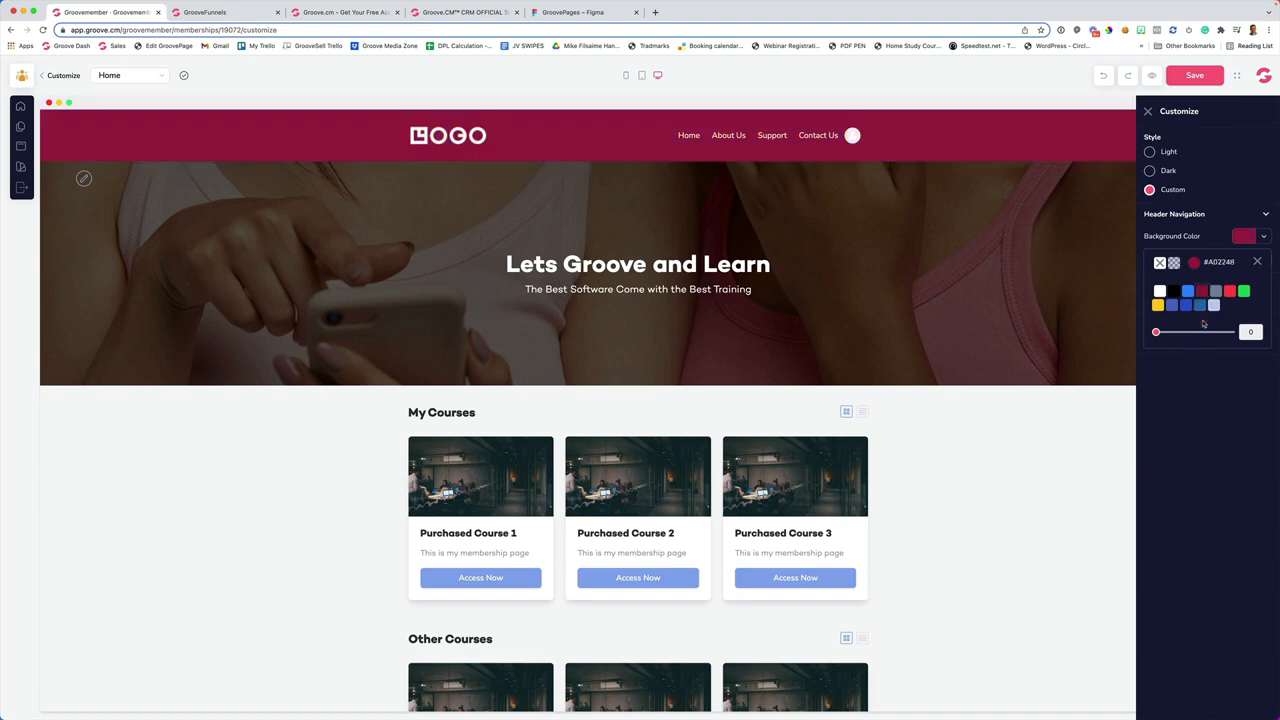
# Apply the Dark style to the membership site and save it
pyautogui.click(1150, 171)
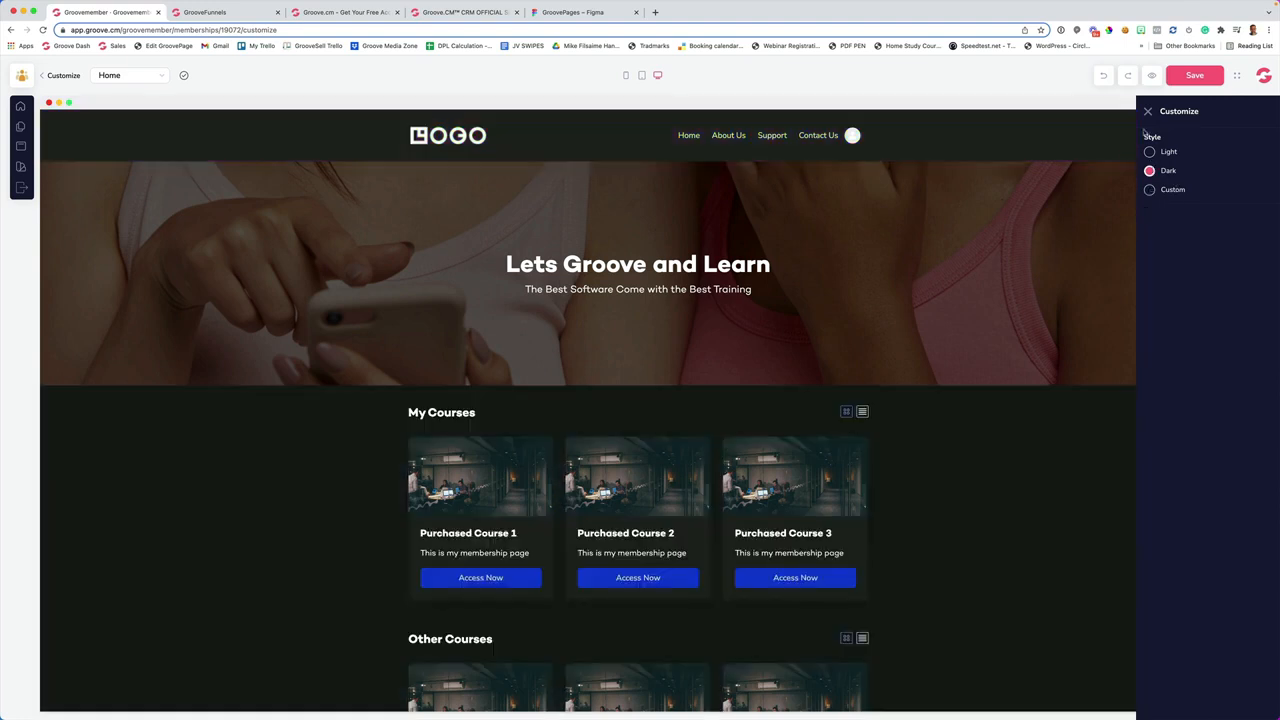
pyautogui.click(1194, 75)
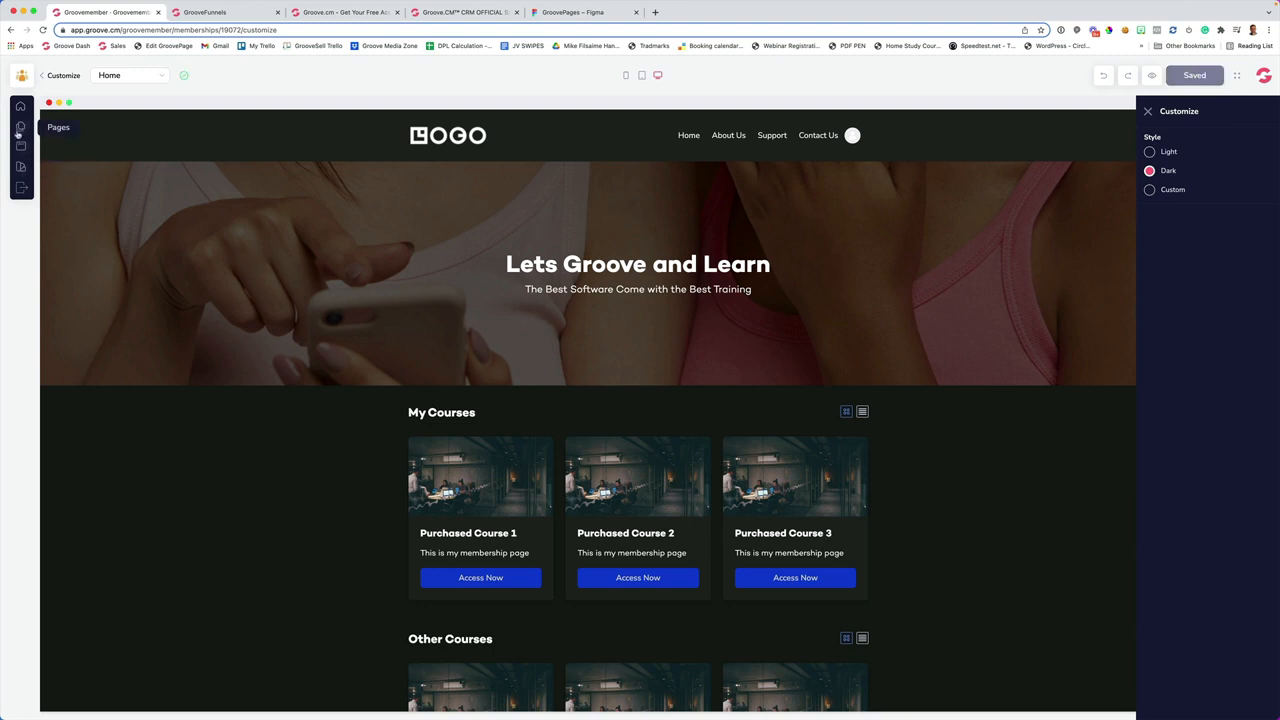
# Review the membership site's pages, then exit the customizer to the memberships list
pyautogui.click(19, 131)
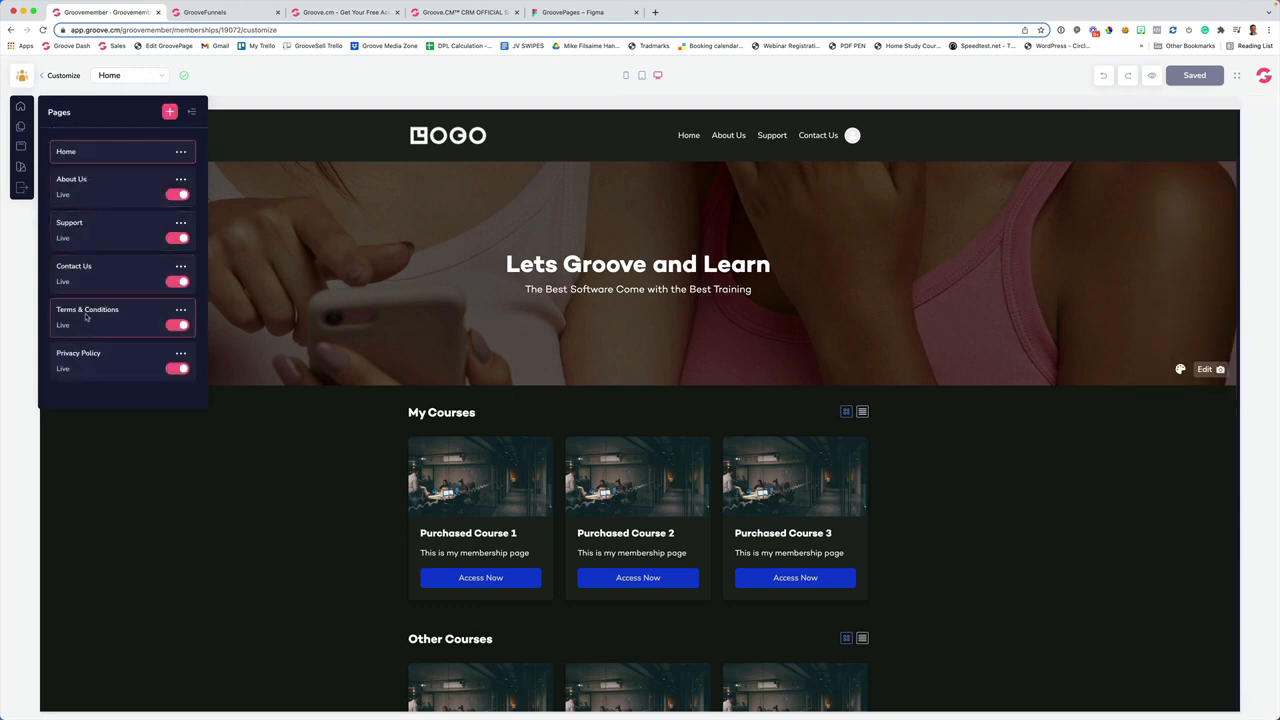
pyautogui.click(21, 168)
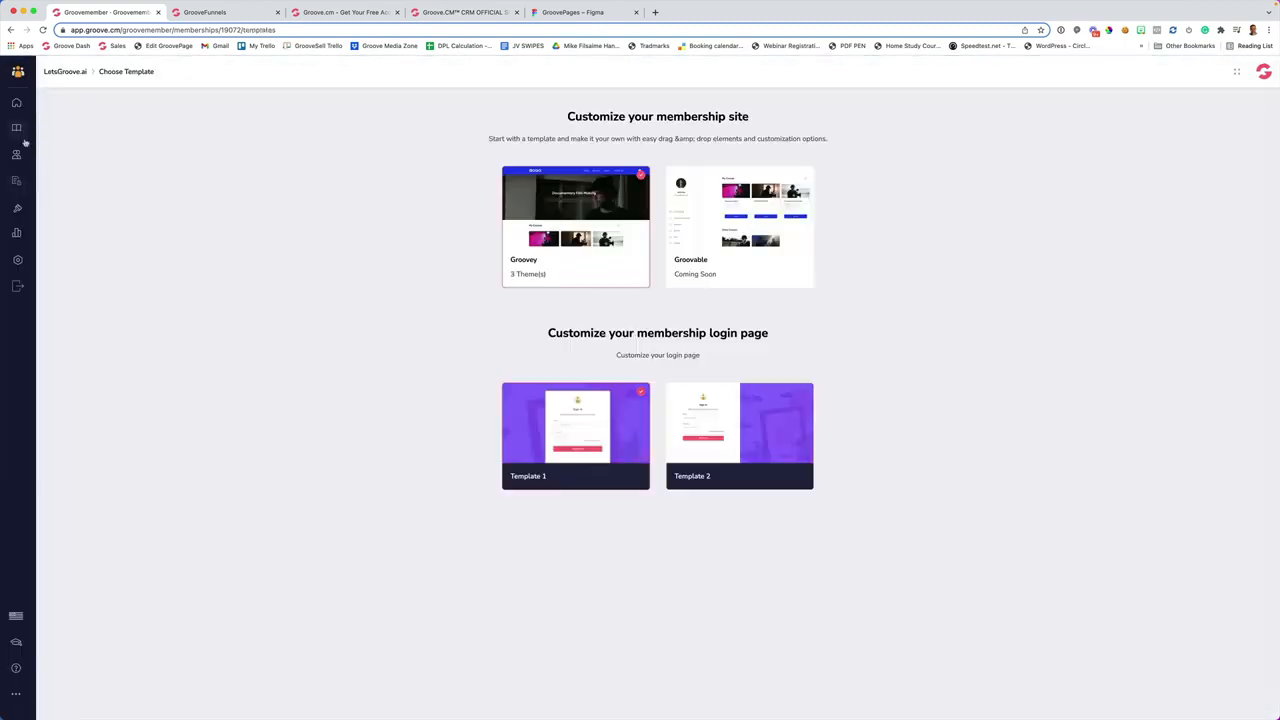
pyautogui.click(17, 286)
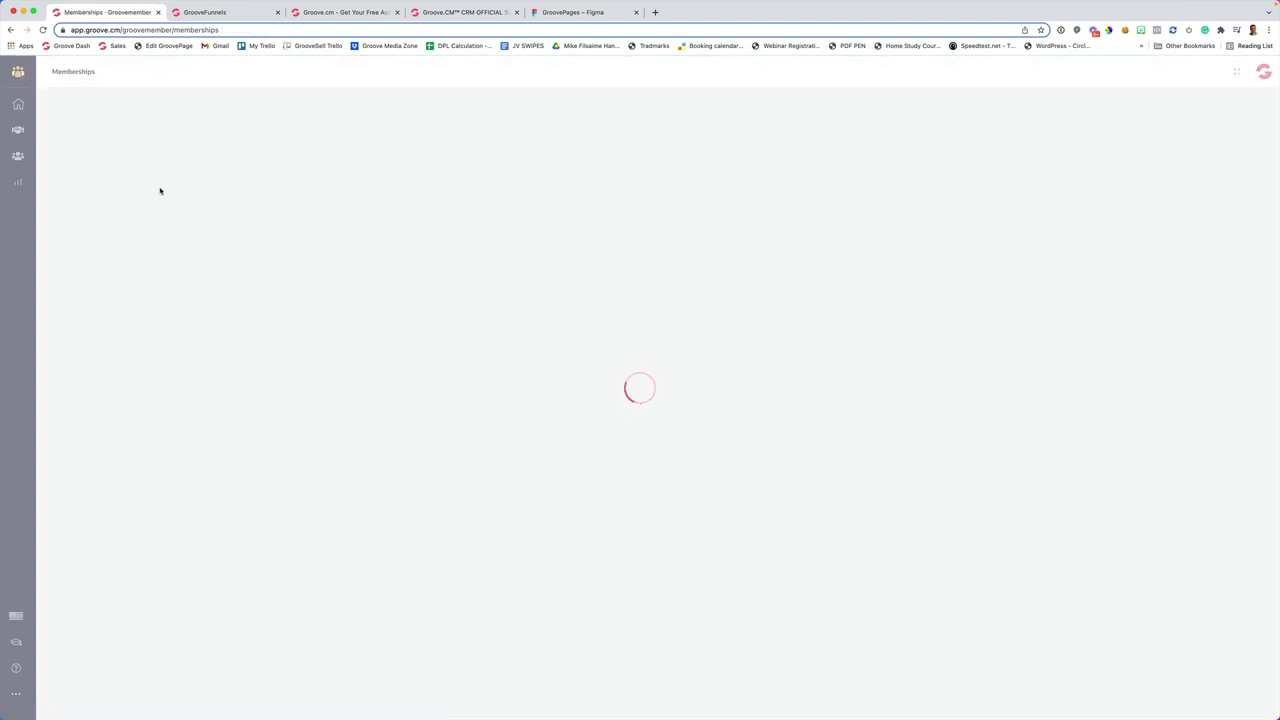
# Reopen the LetsGroove.ai membership and open its SEO course in the course editor
pyautogui.click(435, 199)
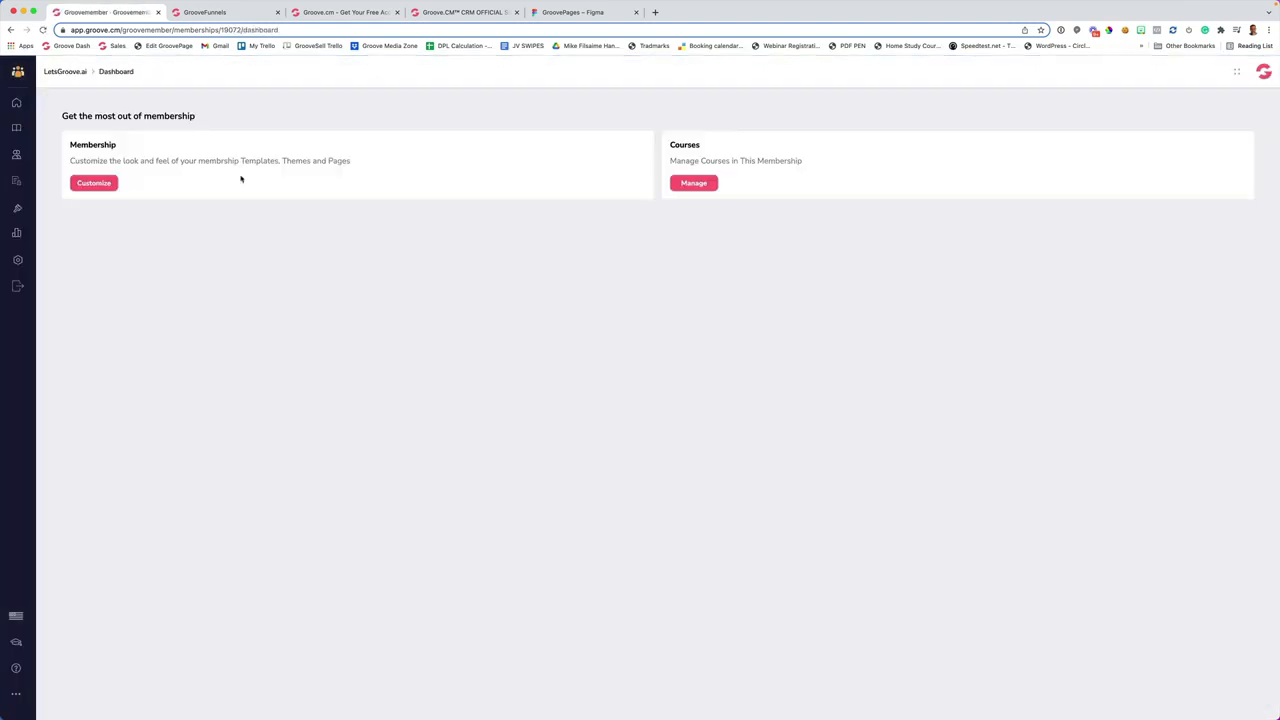
pyautogui.click(709, 188)
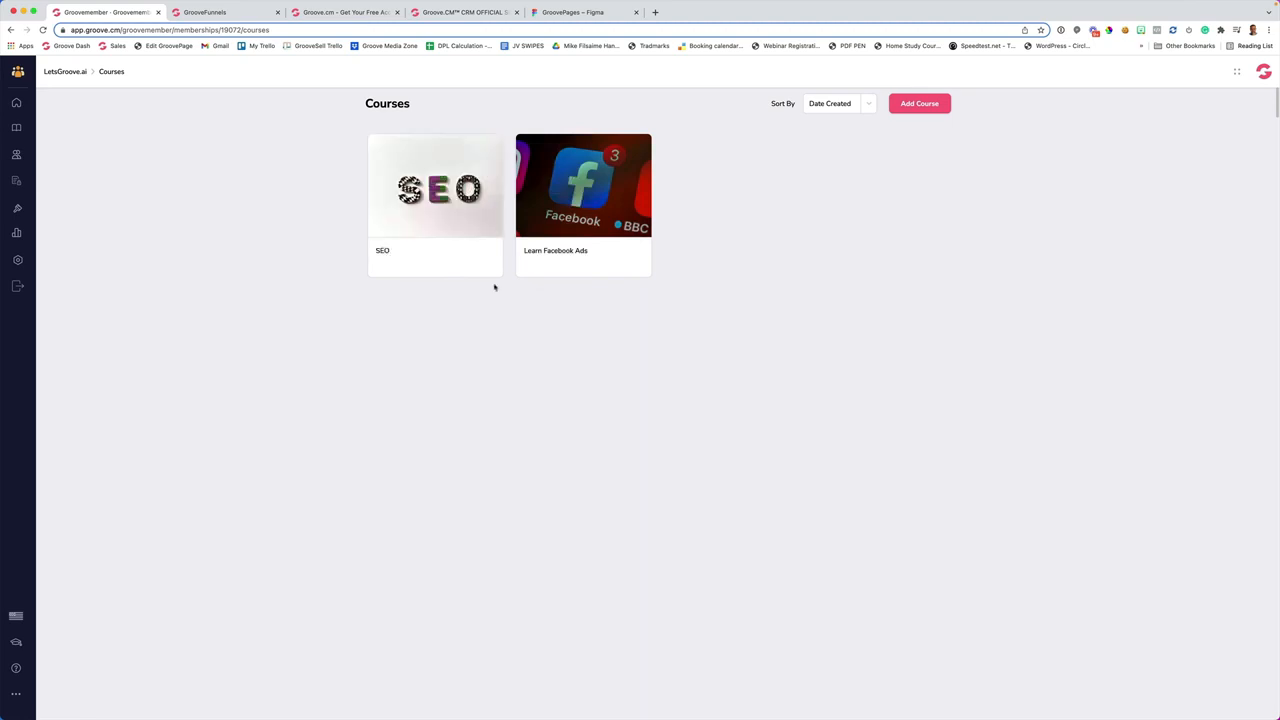
pyautogui.moveTo(483, 230)
pyautogui.click(437, 189)
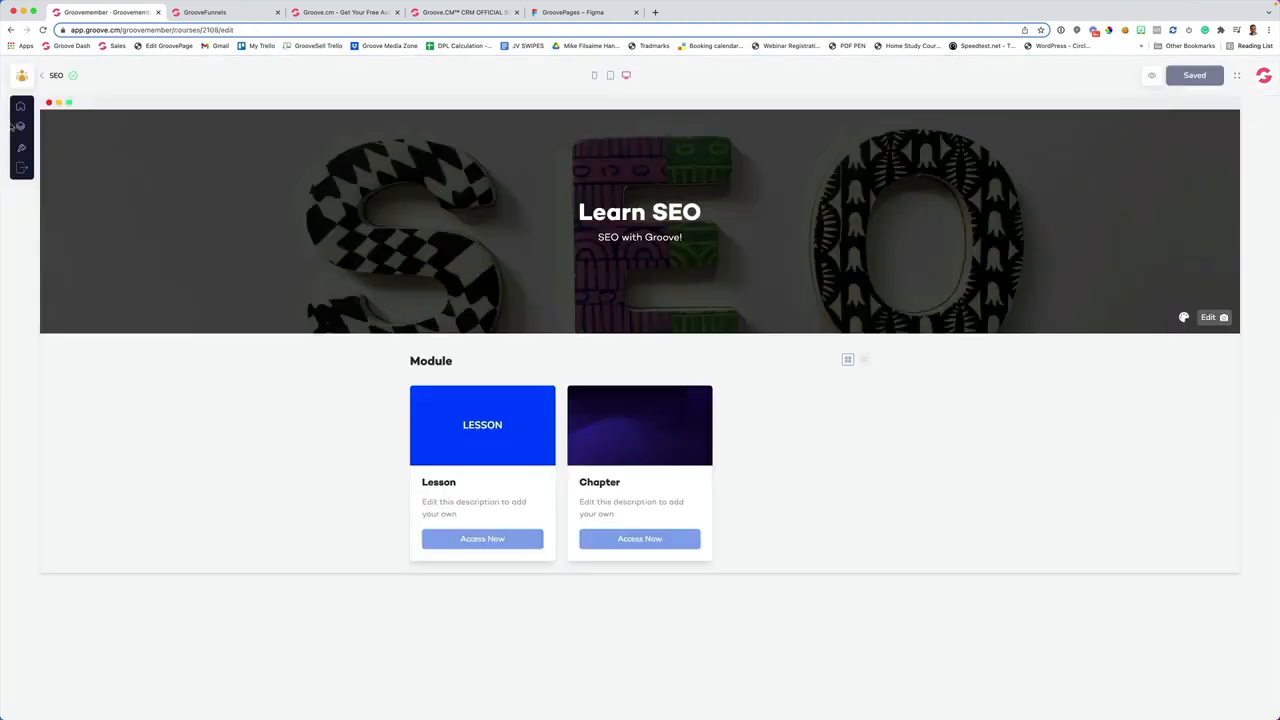
# Open the module's first lesson, replace its headline with "Intro" and the text beneath it with "Today You Will Learn"
pyautogui.click(20, 126)
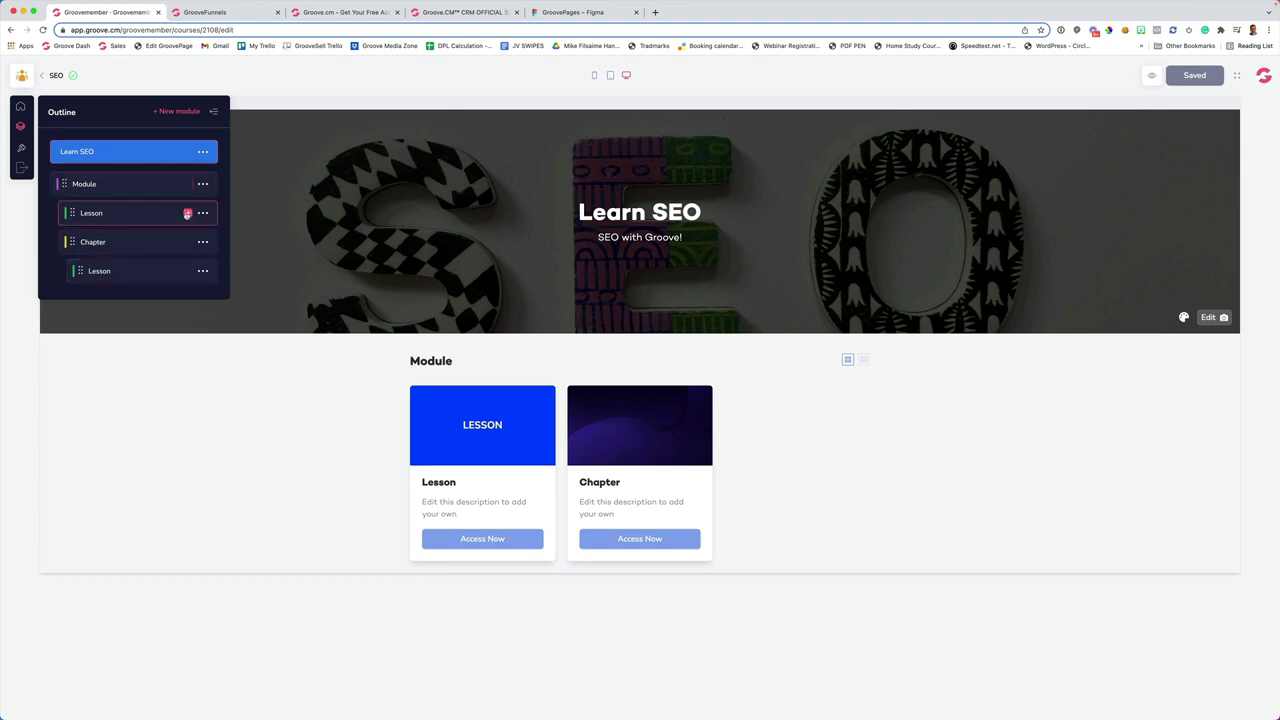
pyautogui.click(108, 180)
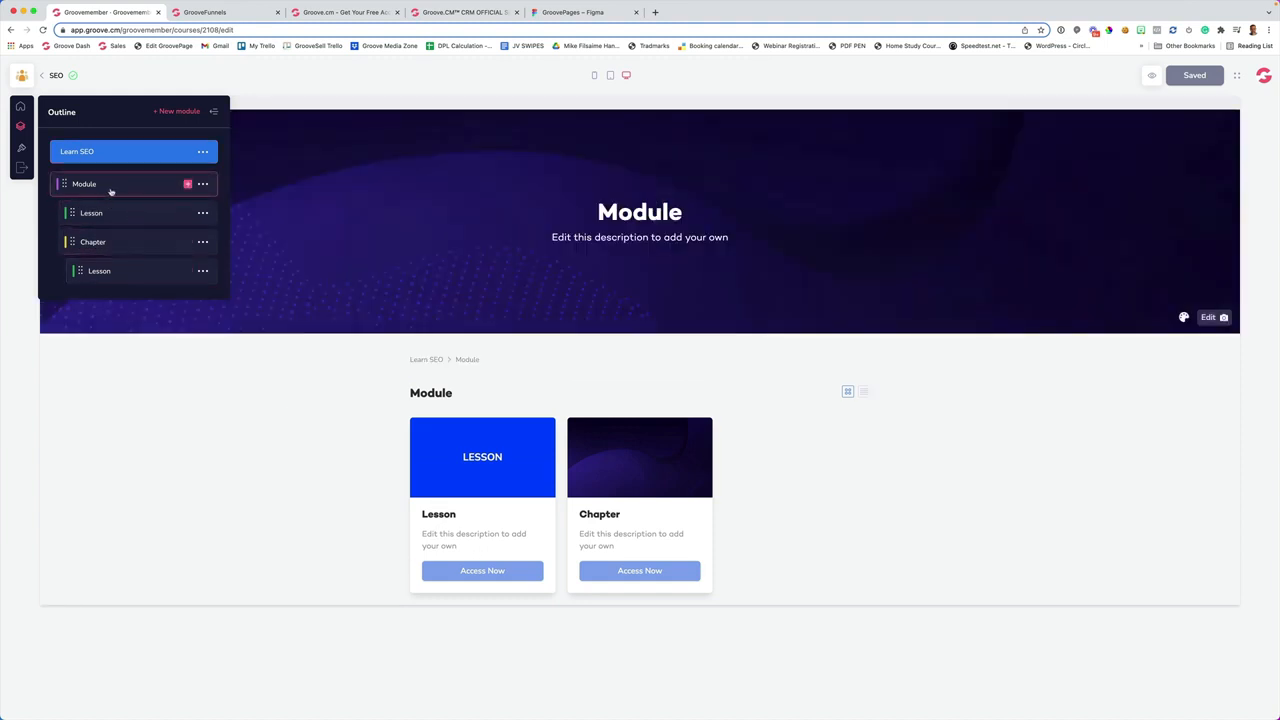
pyautogui.click(114, 214)
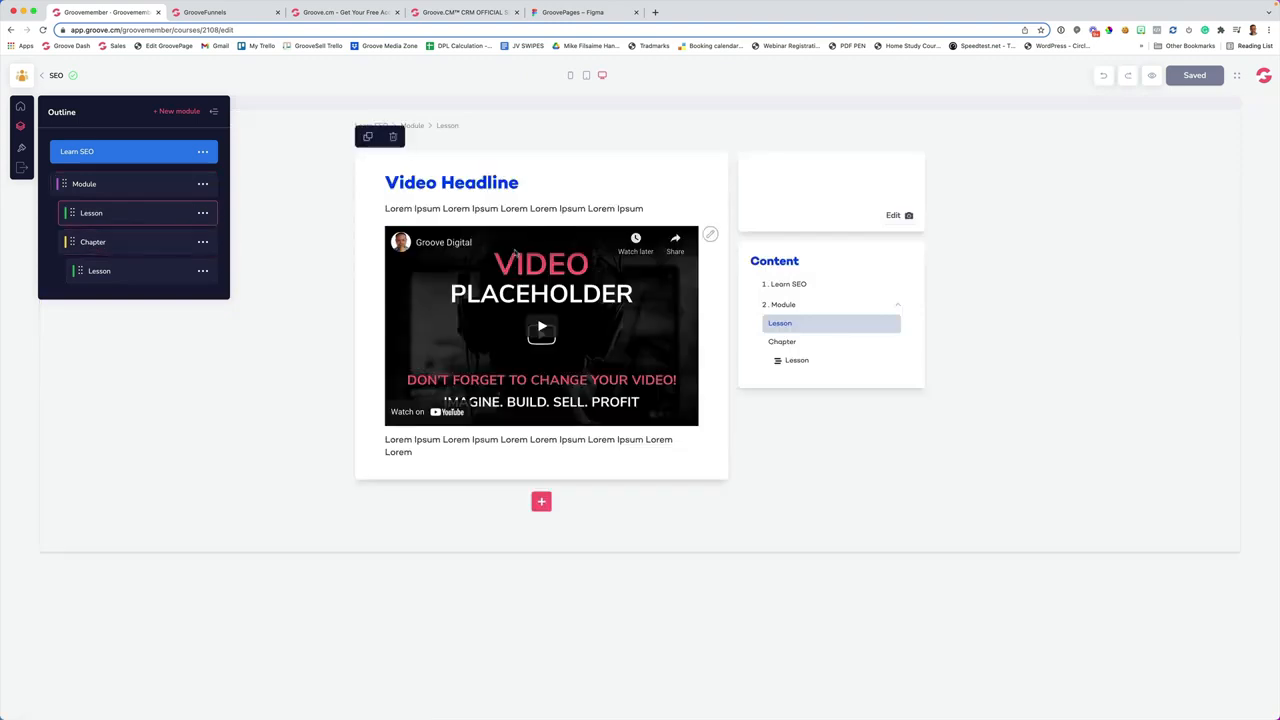
pyautogui.tripleClick(449, 184)
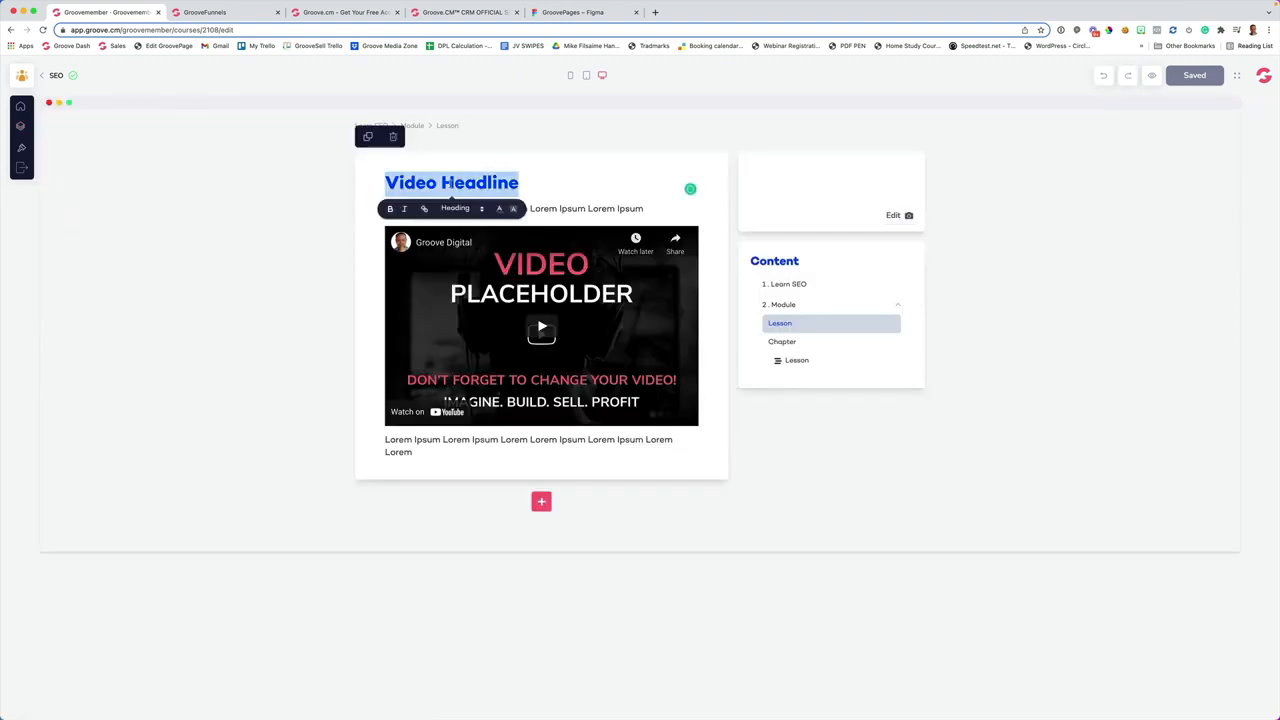
pyautogui.write('Intro')
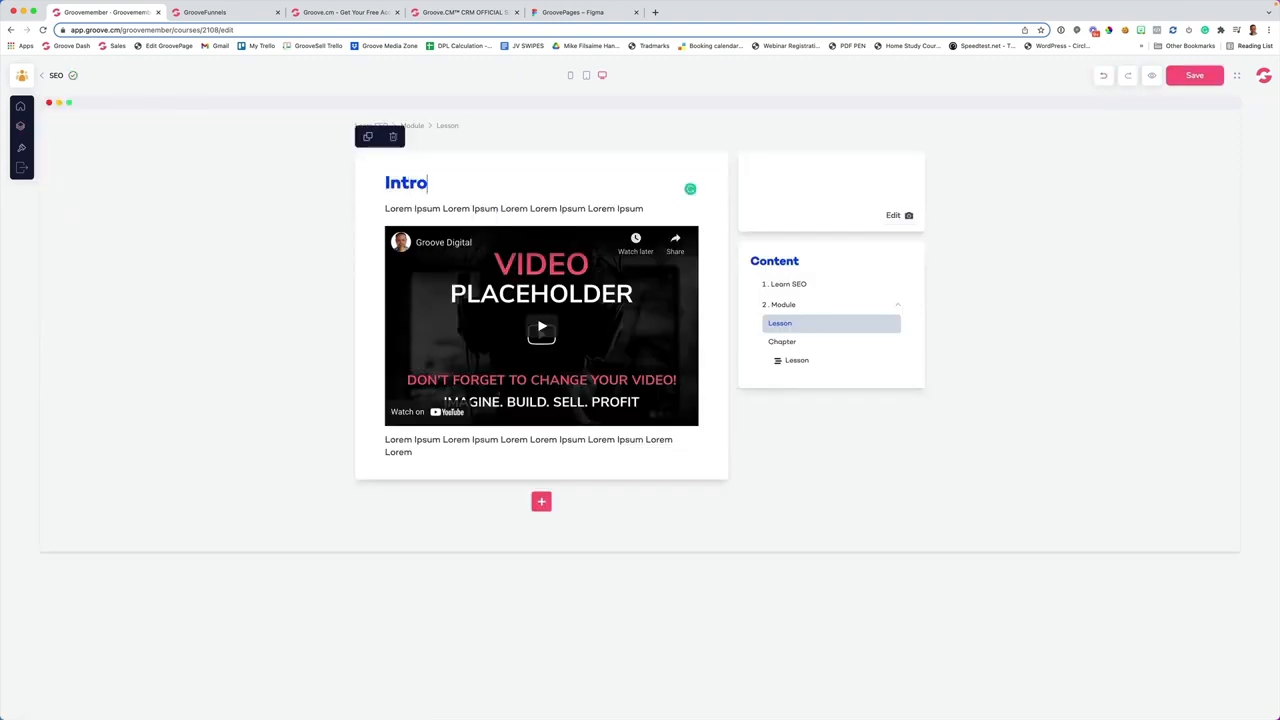
pyautogui.tripleClick(462, 208)
pyautogui.write('To')
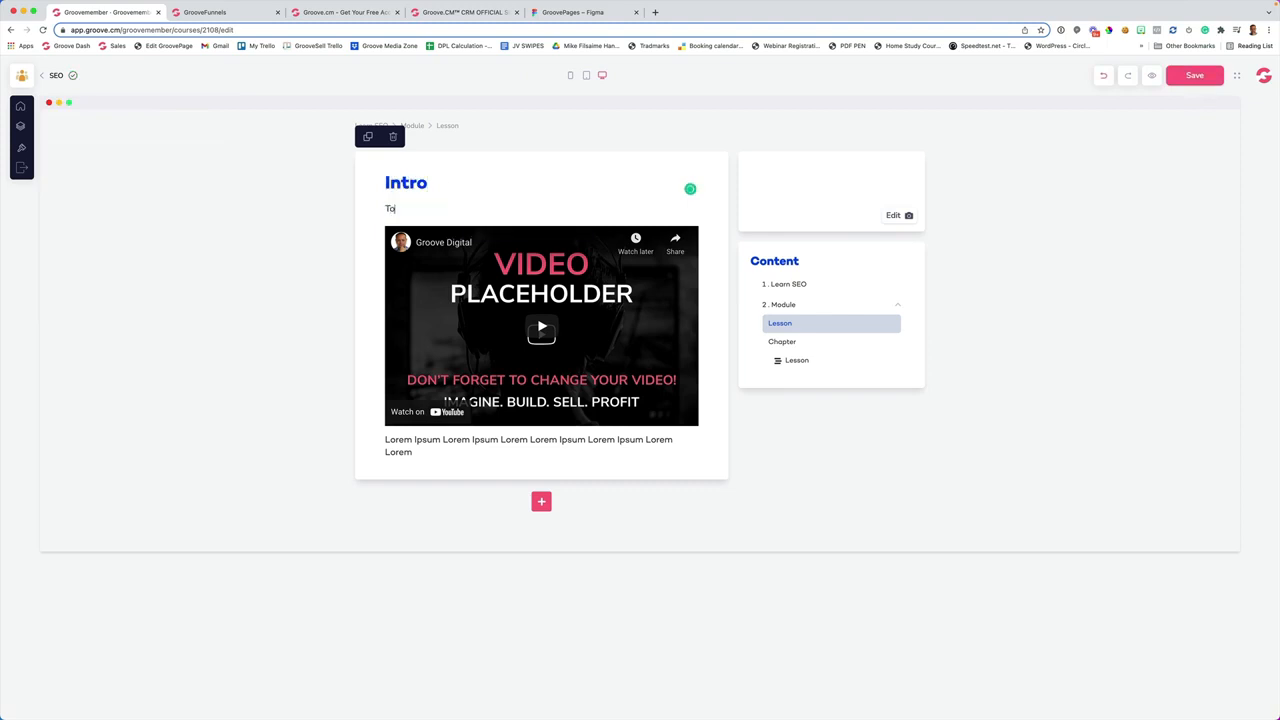
pyautogui.write('day You Will Learn')
# Briefly play the lesson's placeholder video and insert the filler lines "qweqwe" and "qeqe" into the paragraph below it
pyautogui.click(541, 327)
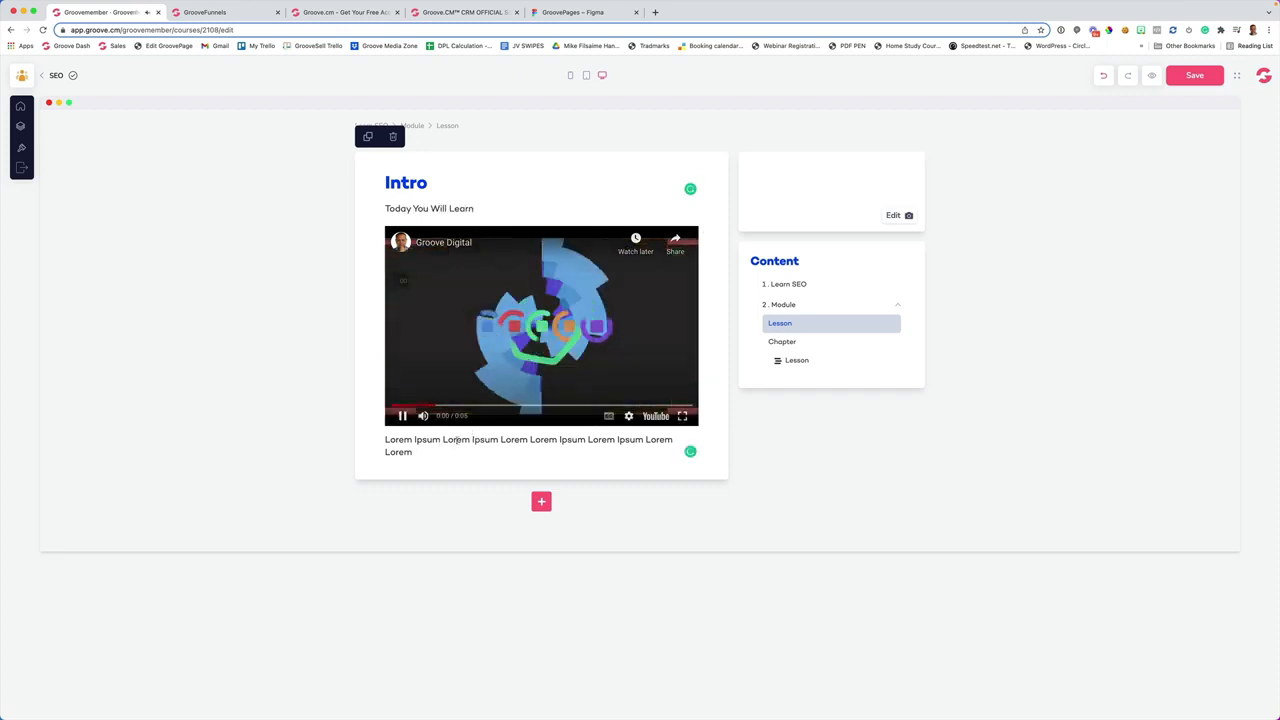
pyautogui.click(402, 416)
pyautogui.click(442, 440)
pyautogui.write('qweqwe')
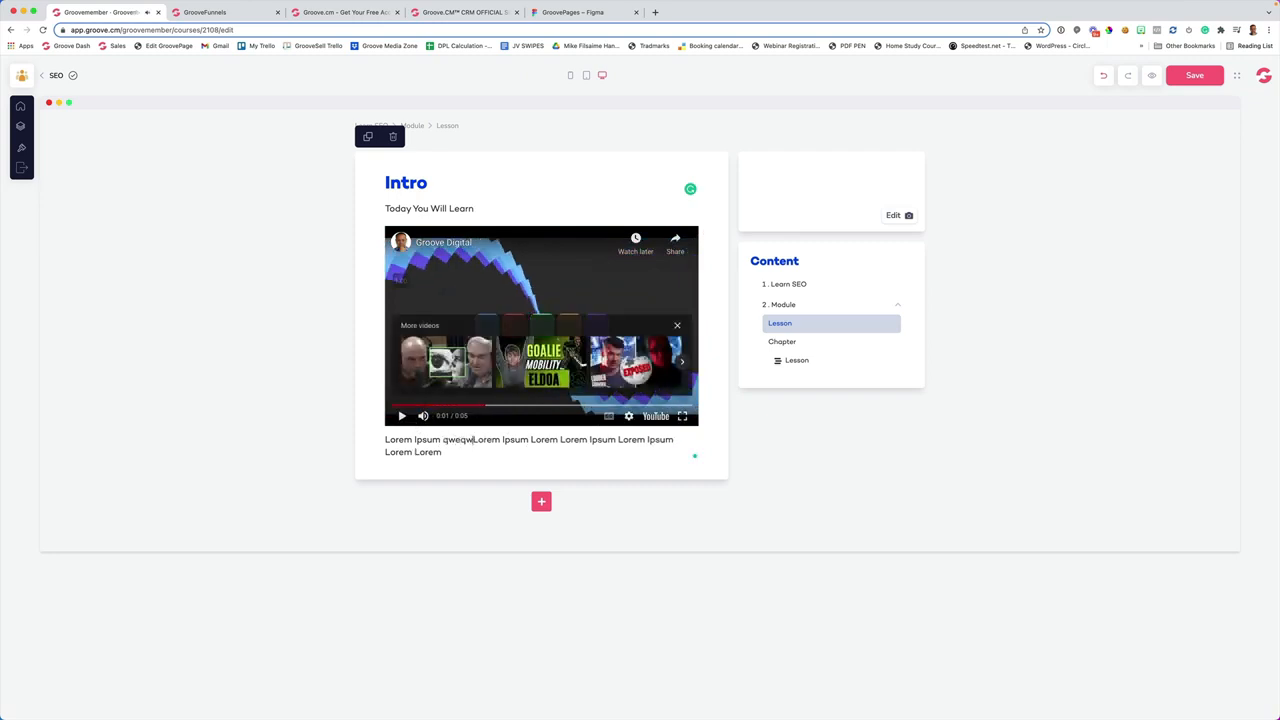
pyautogui.press('Return')
pyautogui.write('qeqe')
pyautogui.press('Return')
pyautogui.press('Return')
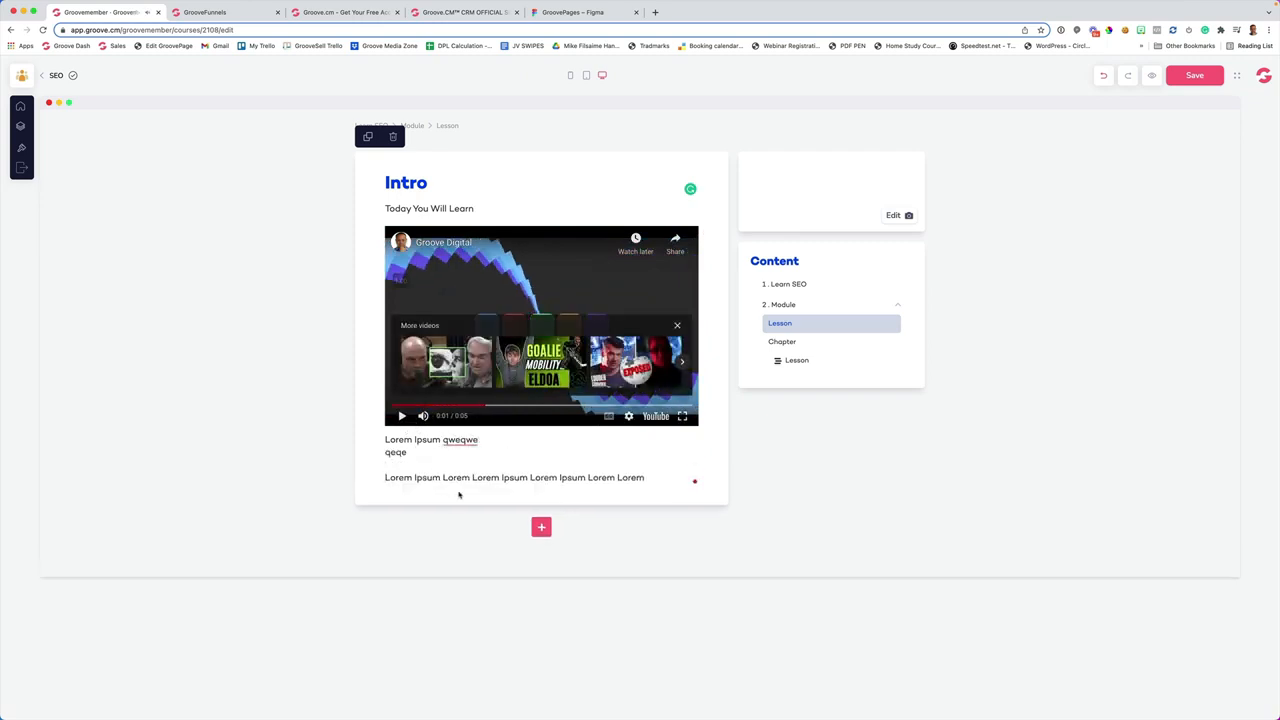
pyautogui.click(654, 477)
pyautogui.press('Return')
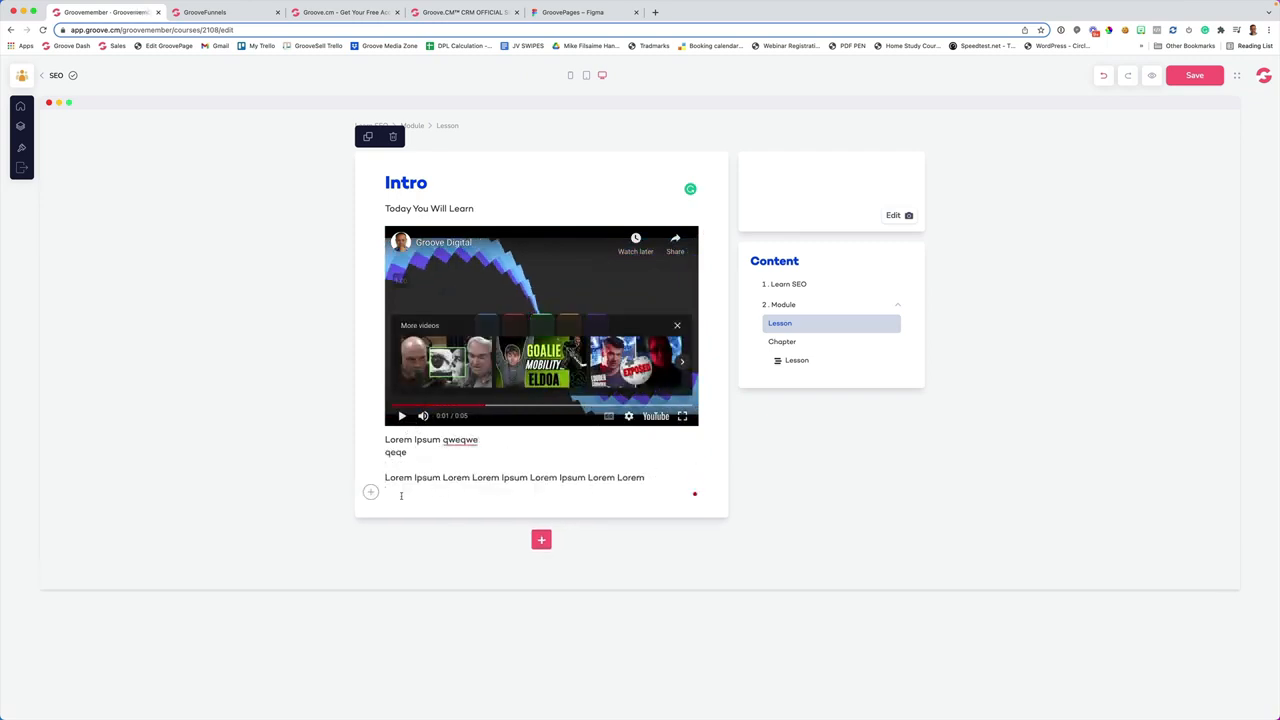
pyautogui.click(370, 492)
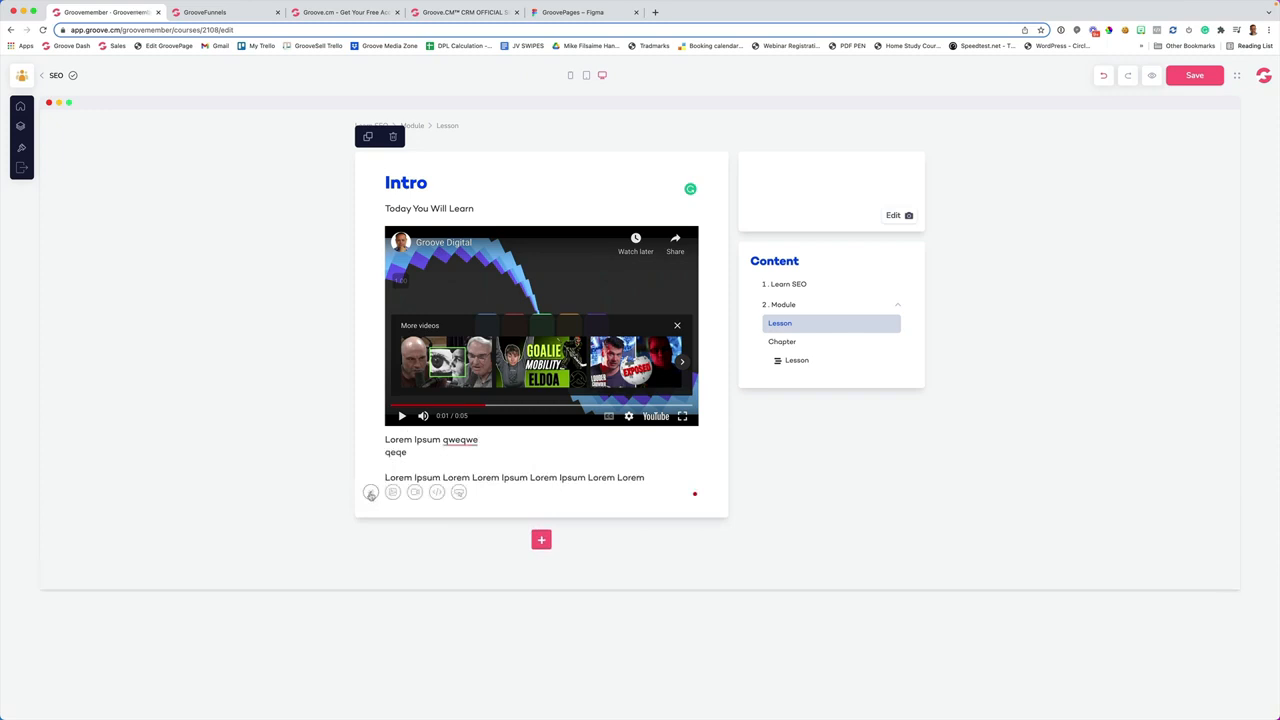
# Add a Content block and a Checklist block to the lesson, with two extra items in the checklist
pyautogui.click(541, 539)
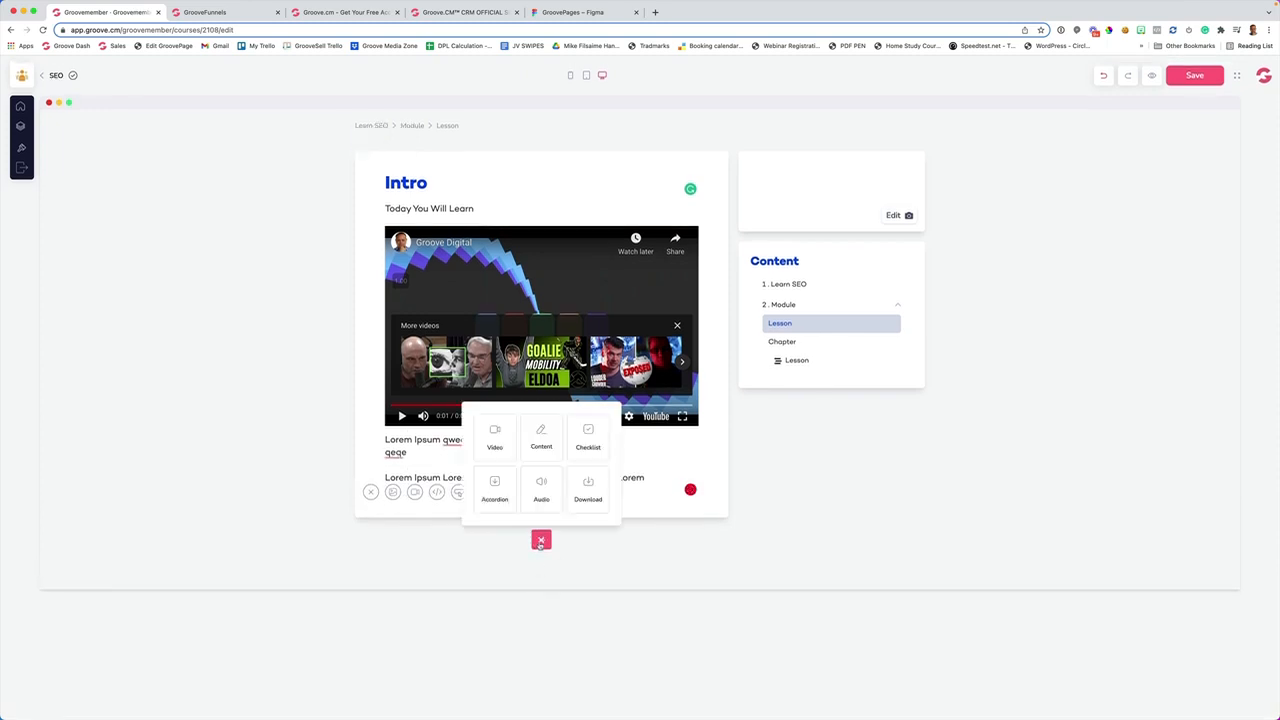
pyautogui.click(541, 437)
pyautogui.click(540, 661)
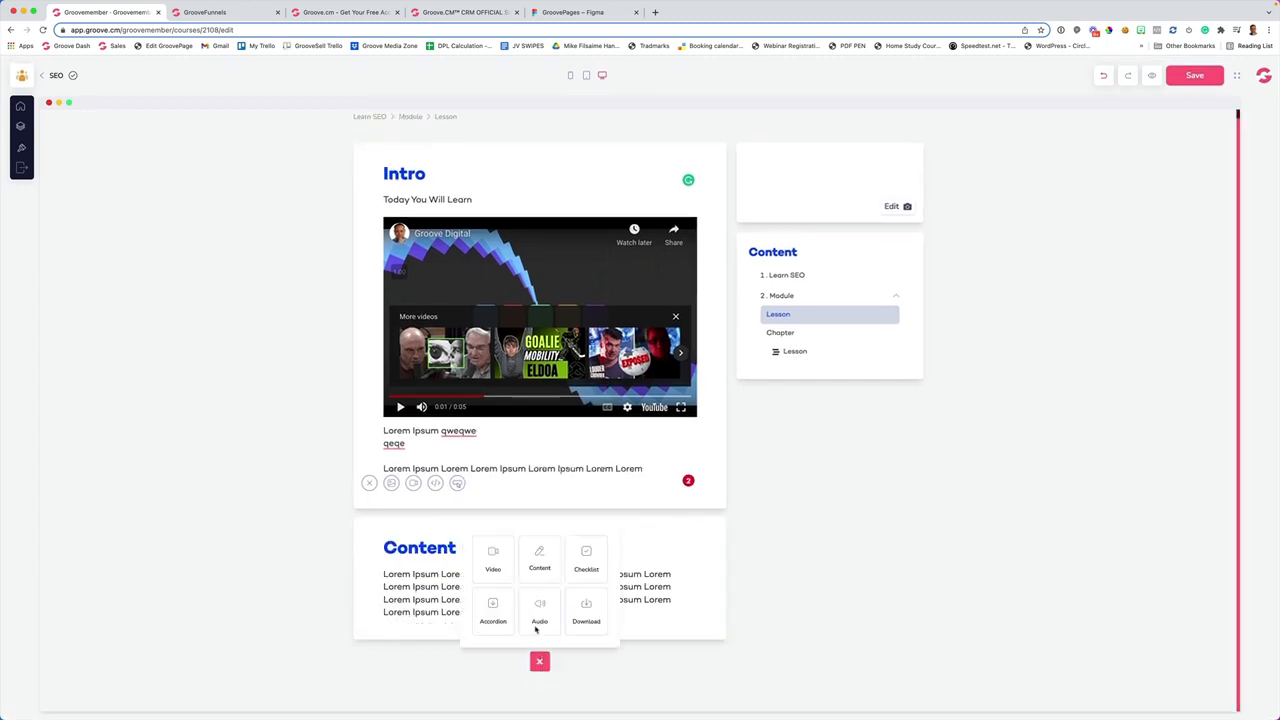
pyautogui.click(586, 558)
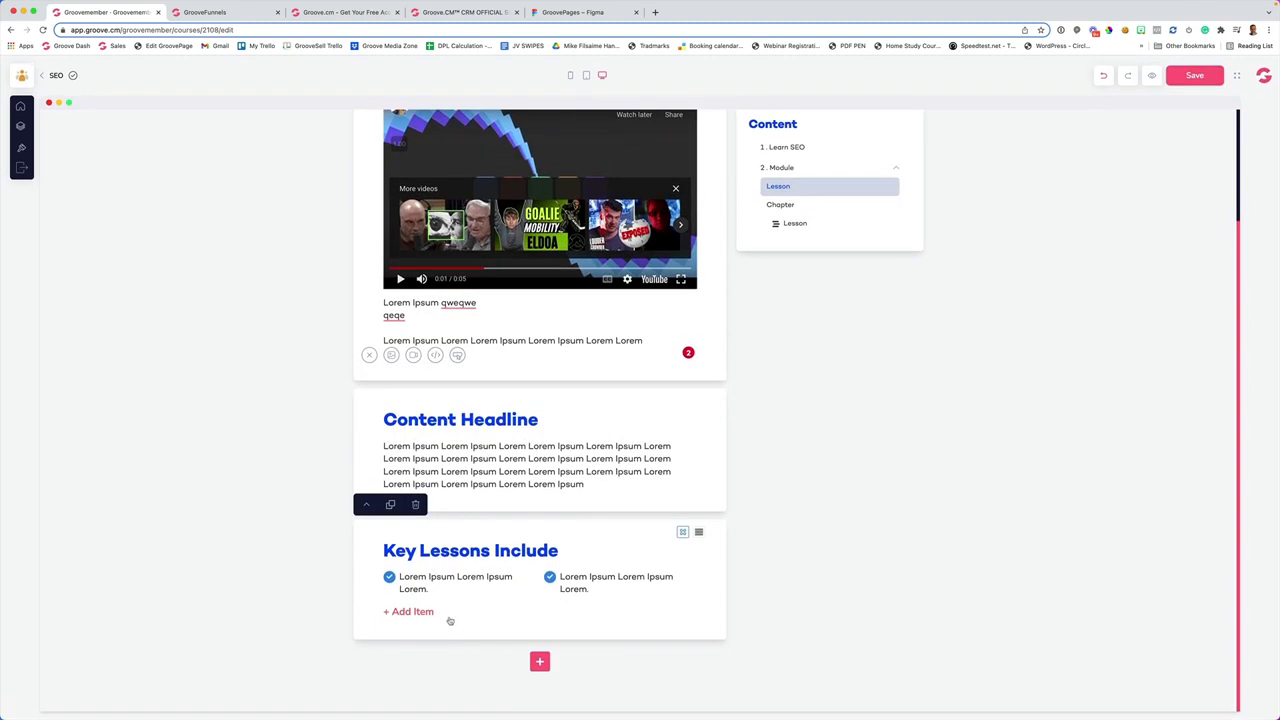
pyautogui.click(393, 615)
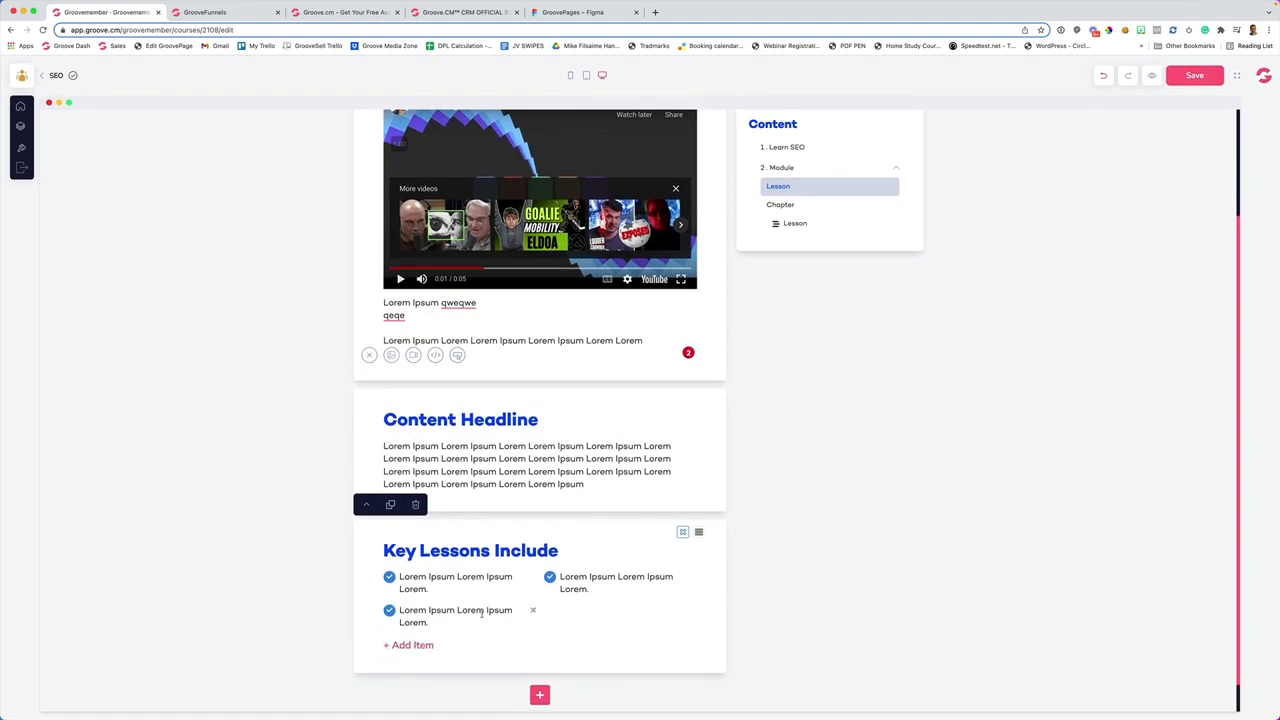
pyautogui.click(413, 646)
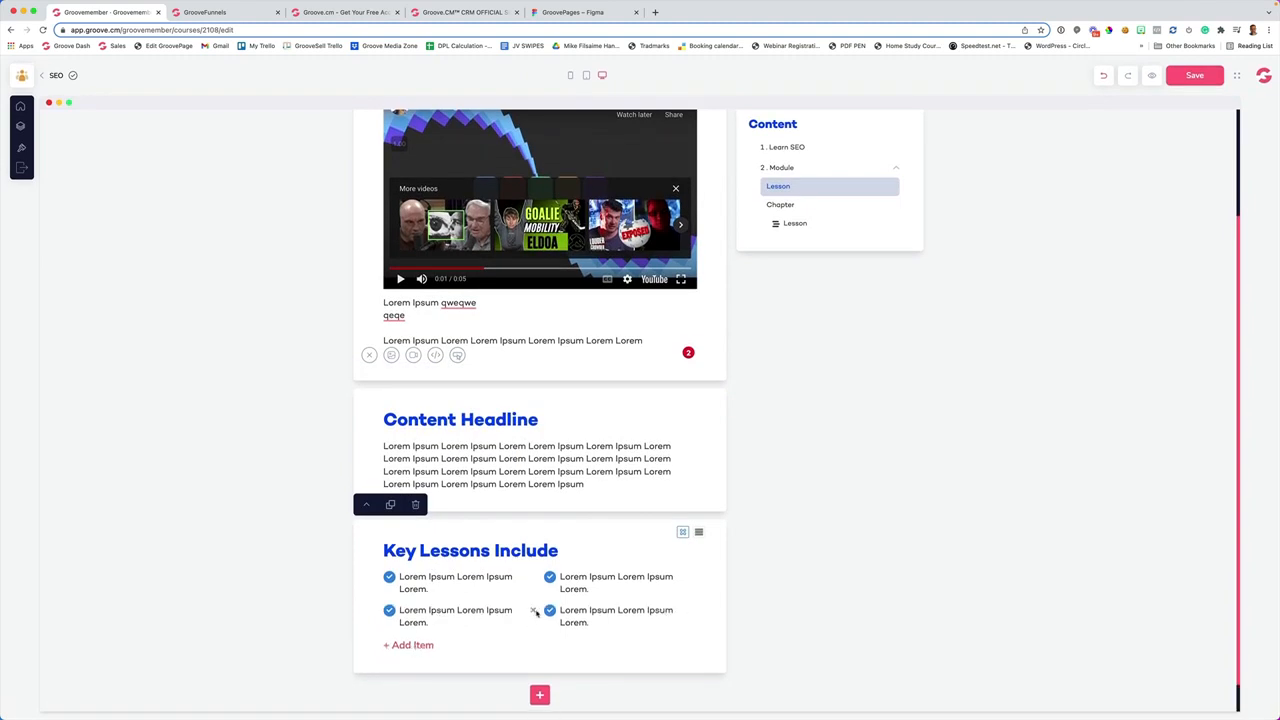
pyautogui.scroll(-1, 545, 640)
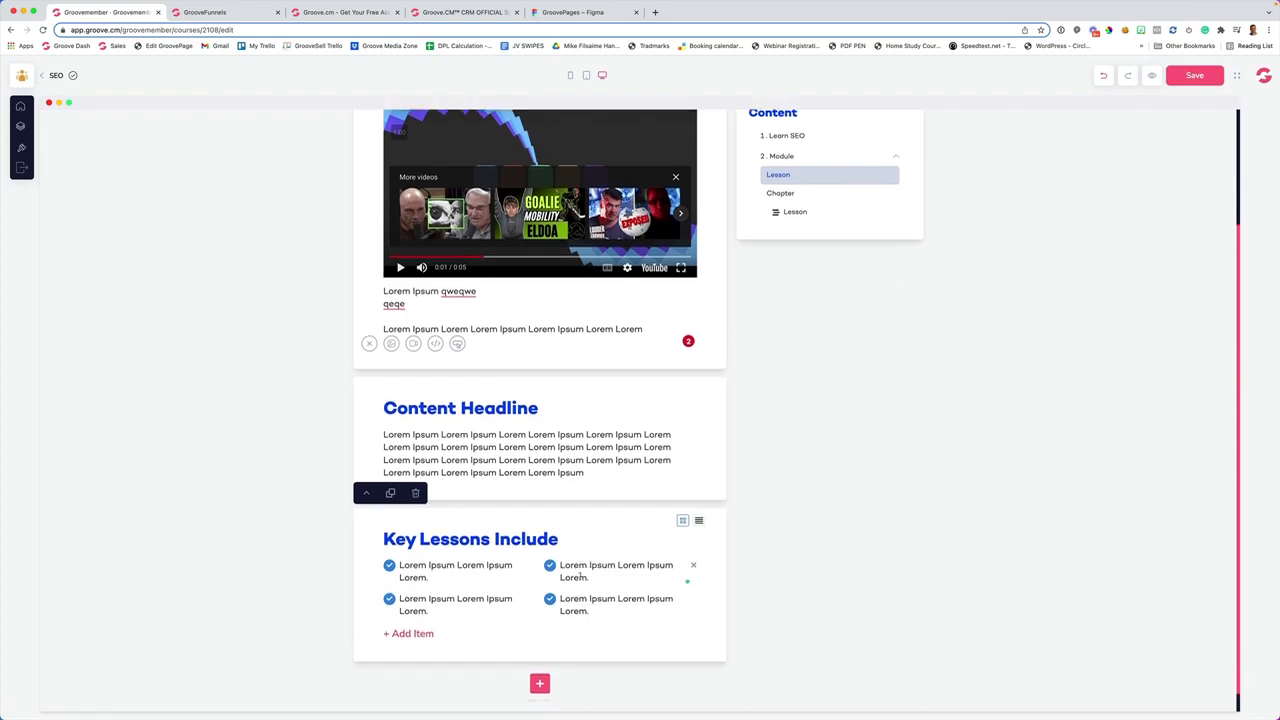
# Add an Accordion block below the checklist and give it a second item
pyautogui.click(539, 660)
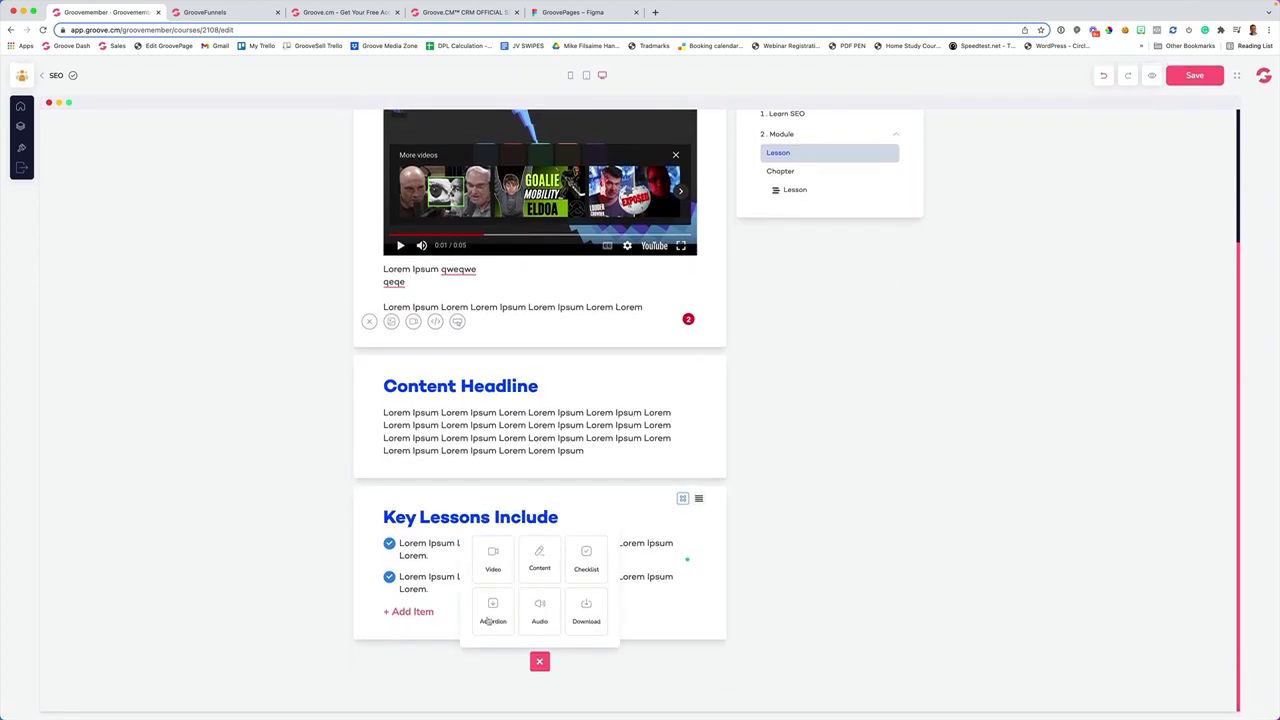
pyautogui.click(490, 612)
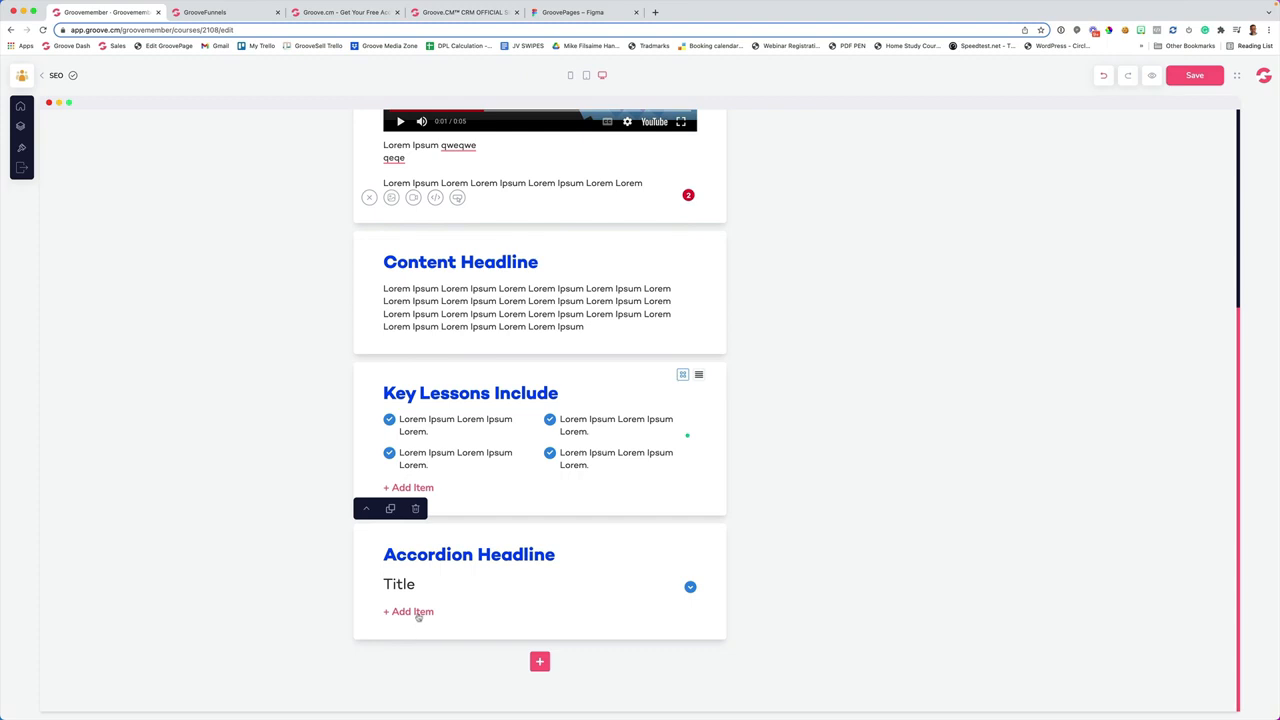
pyautogui.scroll(-1, 424, 620)
pyautogui.click(400, 609)
pyautogui.scroll(-1, 480, 640)
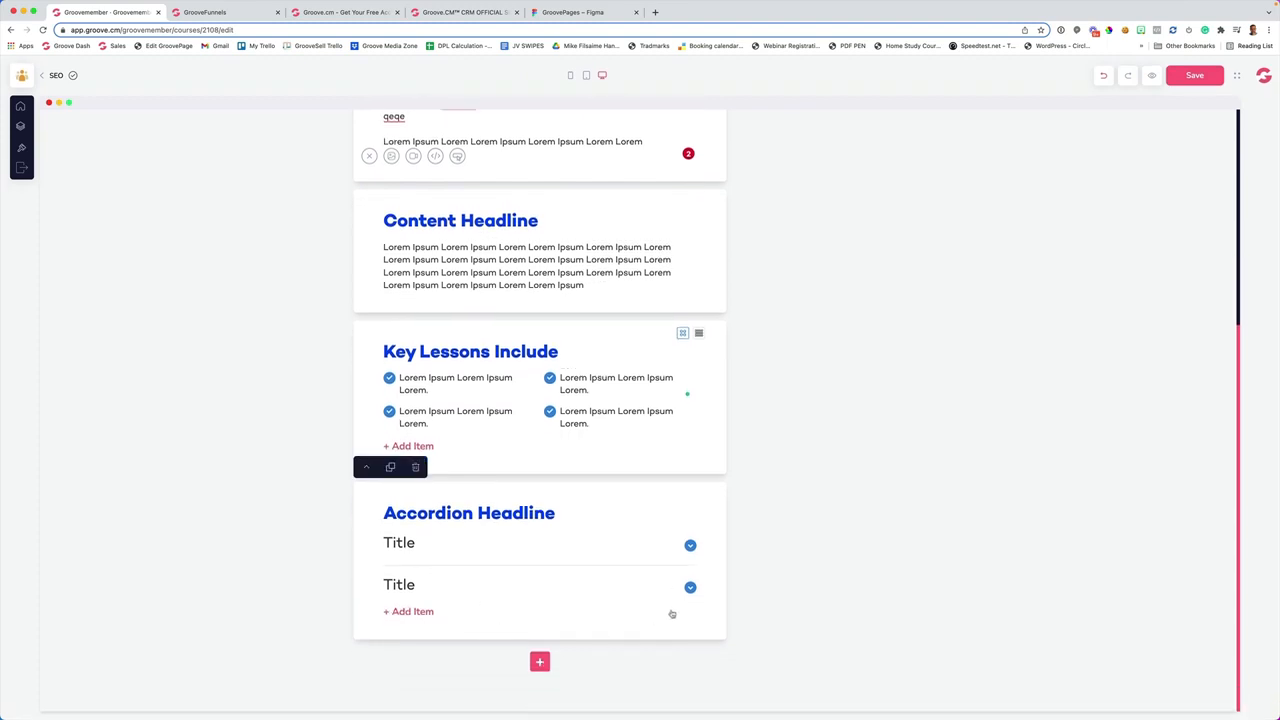
pyautogui.click(690, 587)
pyautogui.click(690, 587)
# Add a Download block below the accordion
pyautogui.click(541, 661)
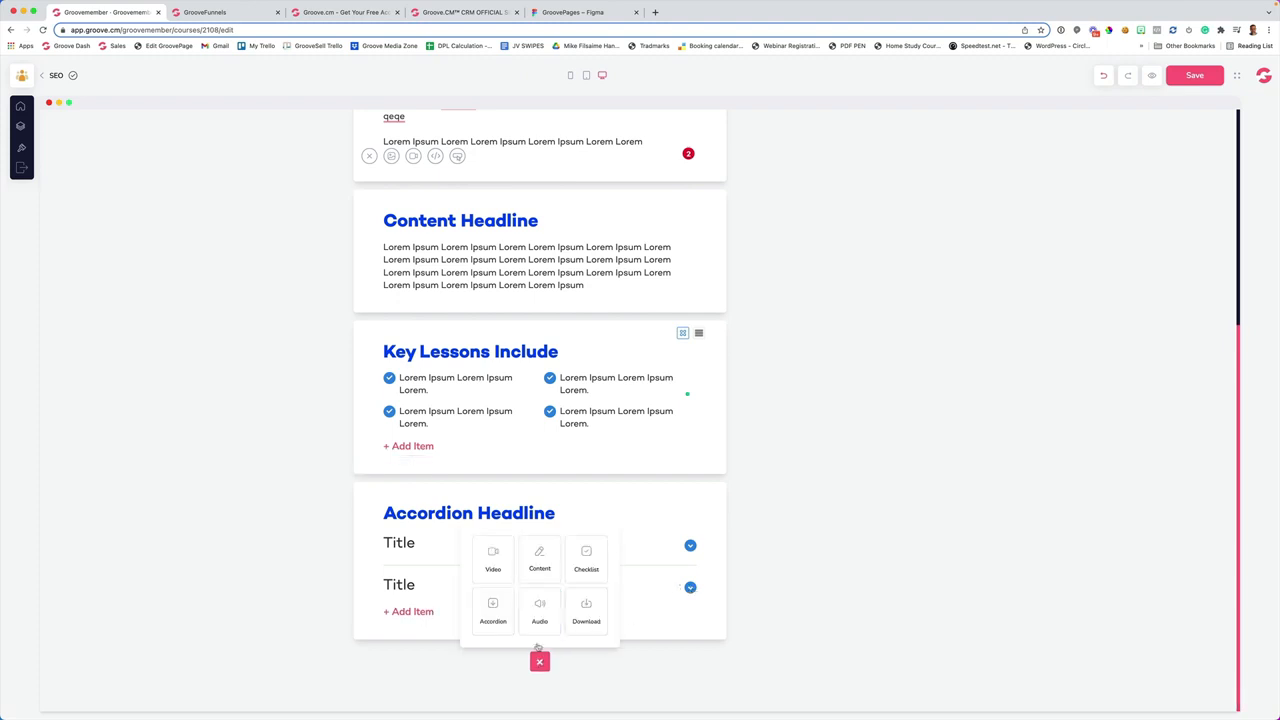
pyautogui.click(586, 611)
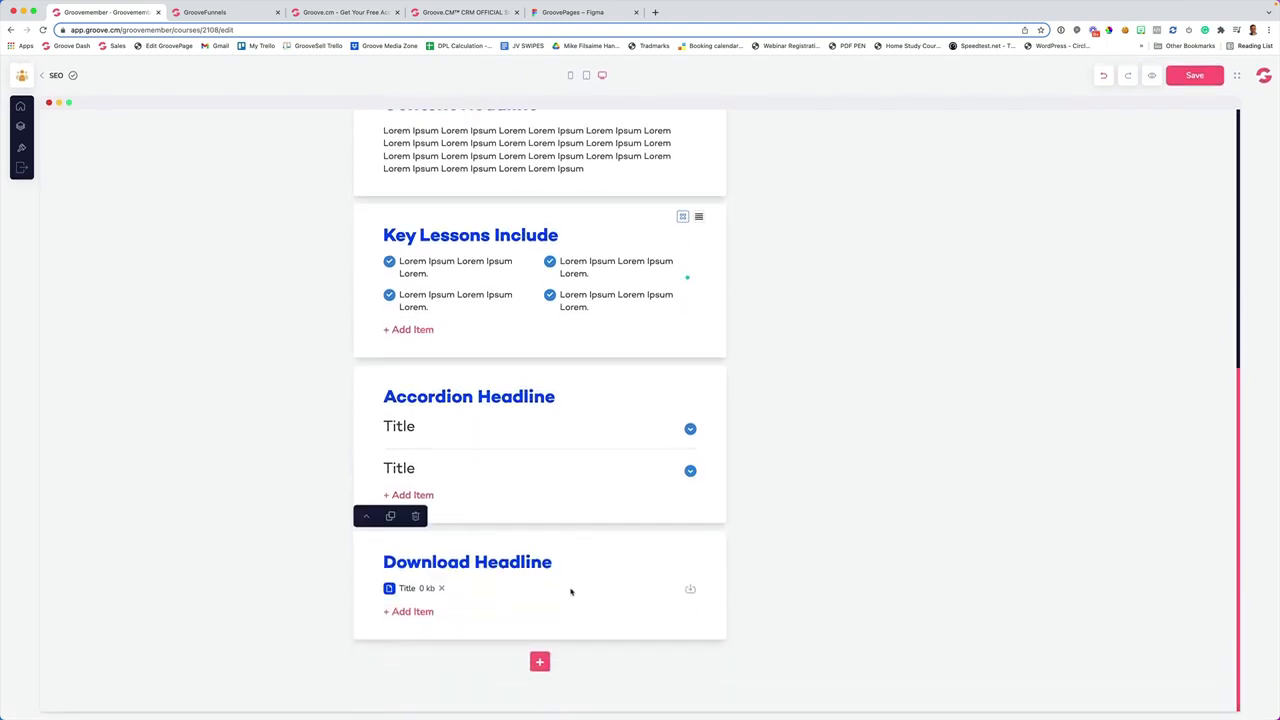
pyautogui.scroll(10, 571, 592)
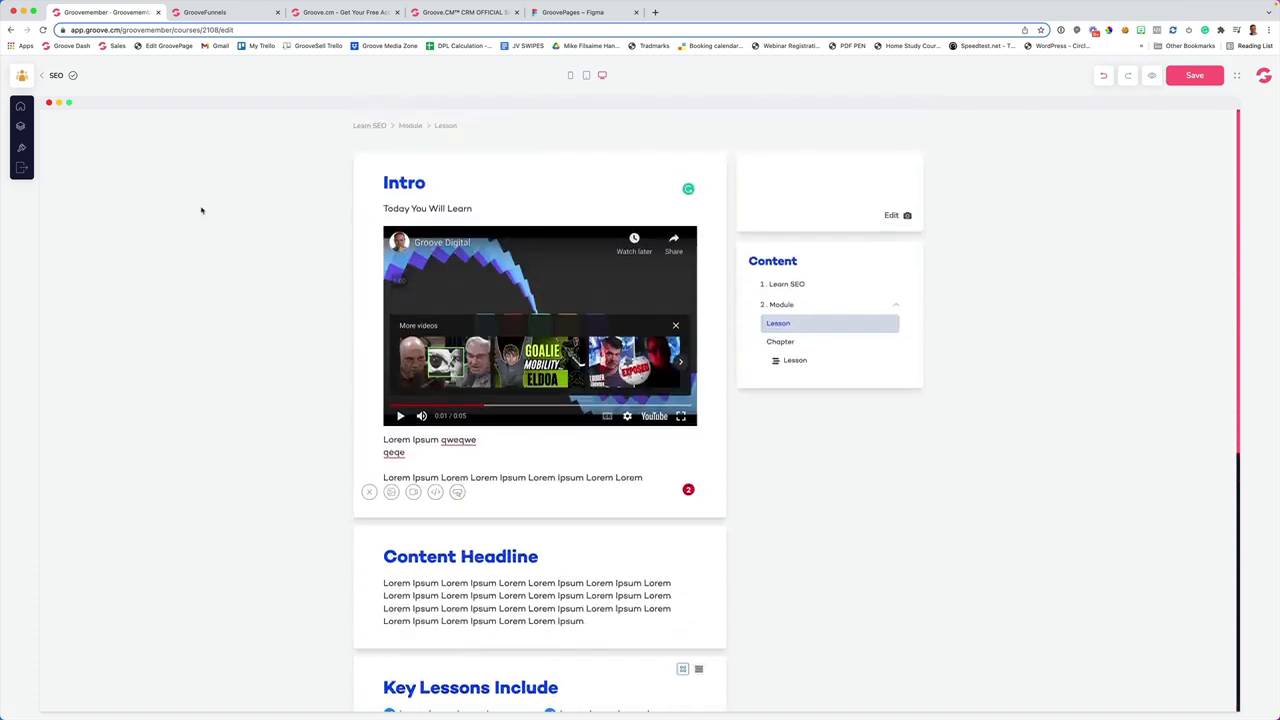
# Save the SEO course and exit the editor to the membership's courses list
pyautogui.click(20, 126)
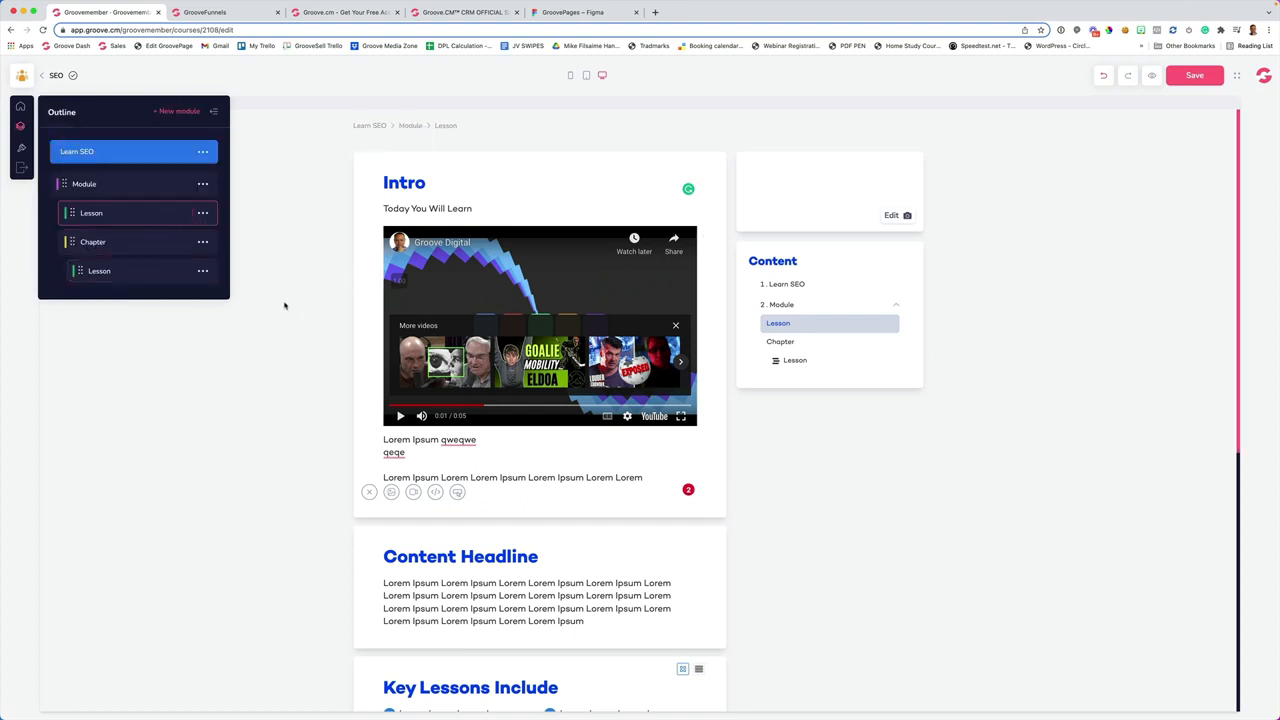
pyautogui.click(1192, 77)
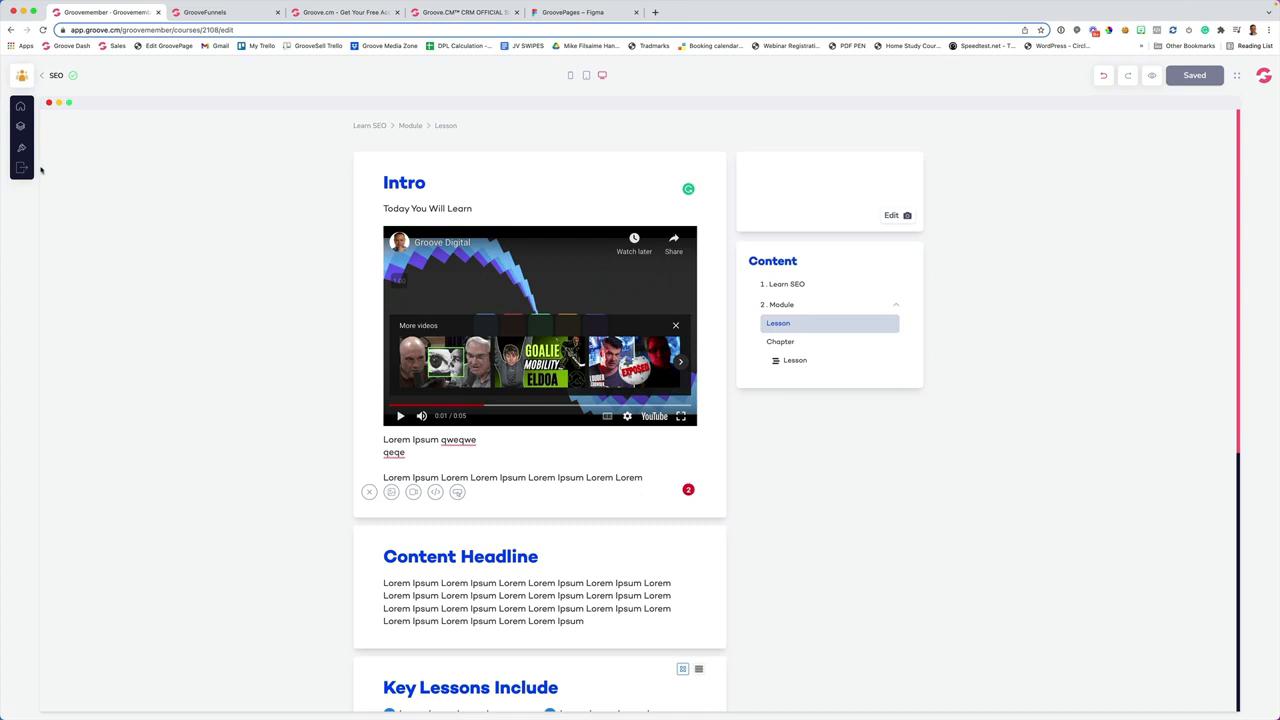
pyautogui.click(21, 168)
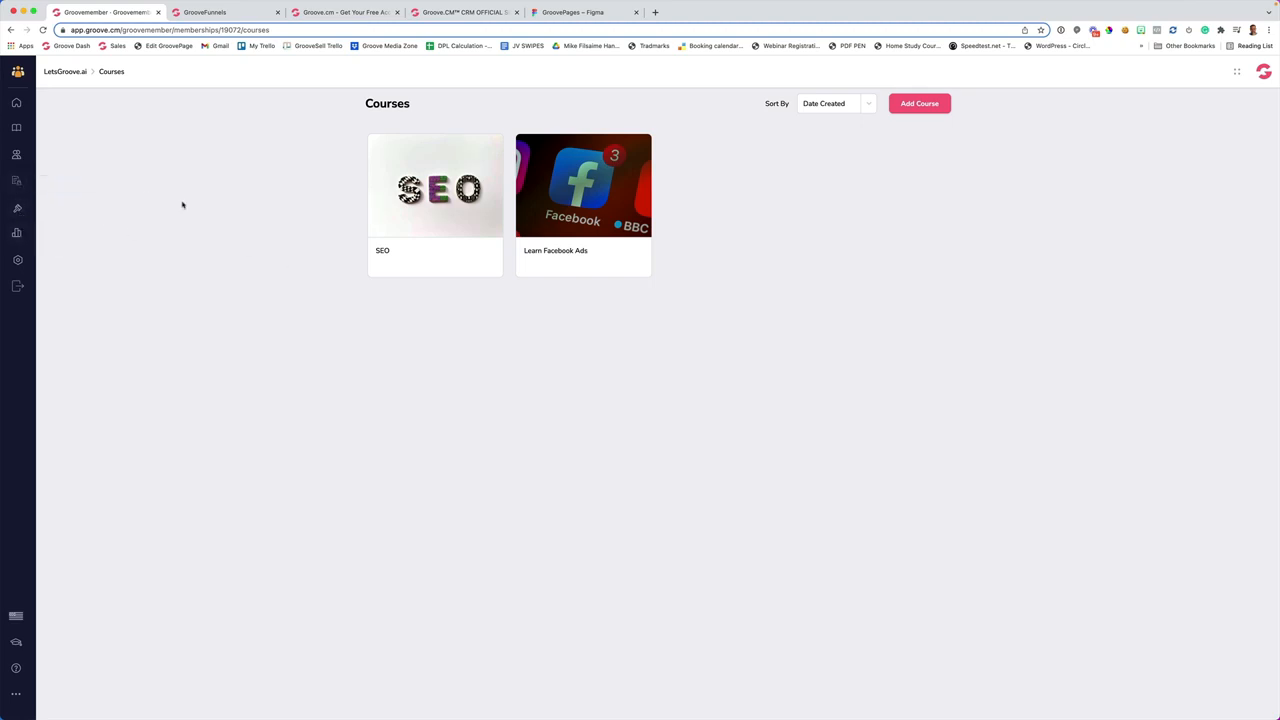
# Open GrooveSell from the main Groove dashboard and turn on Demo mode in the Vendor Dashboard
pyautogui.press('super+Tab')
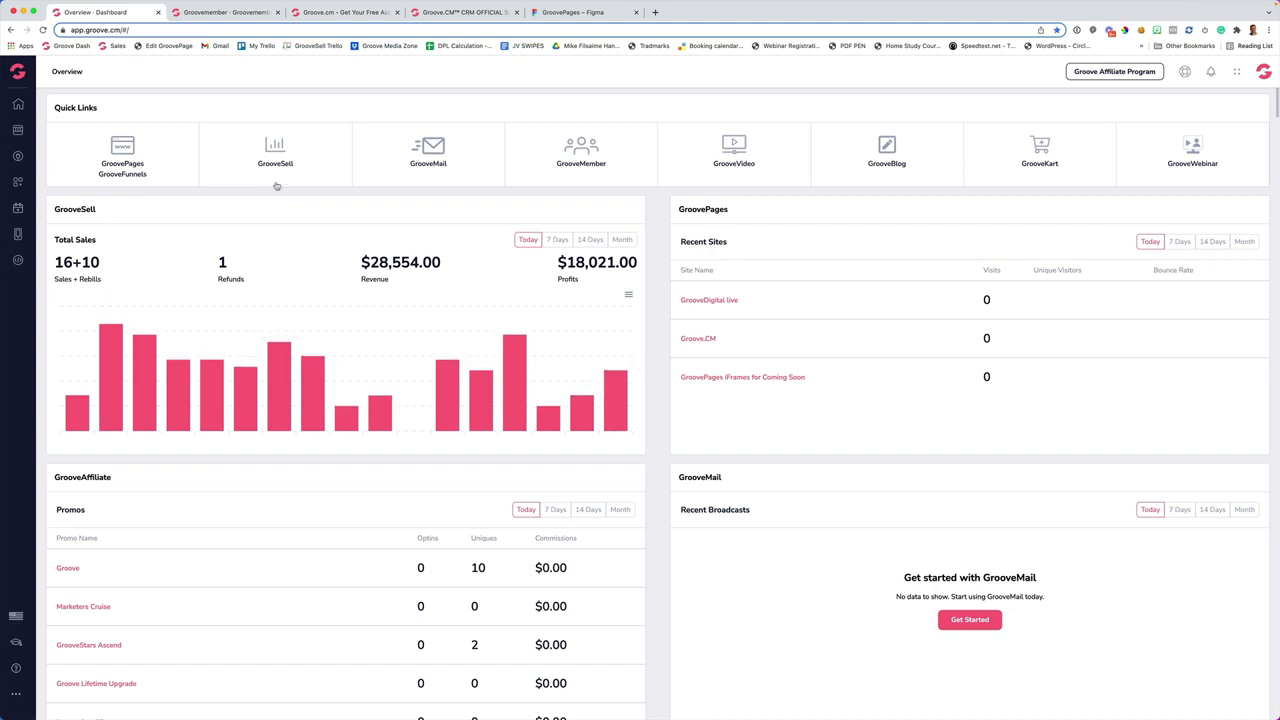
pyautogui.scroll(-1, 279, 205)
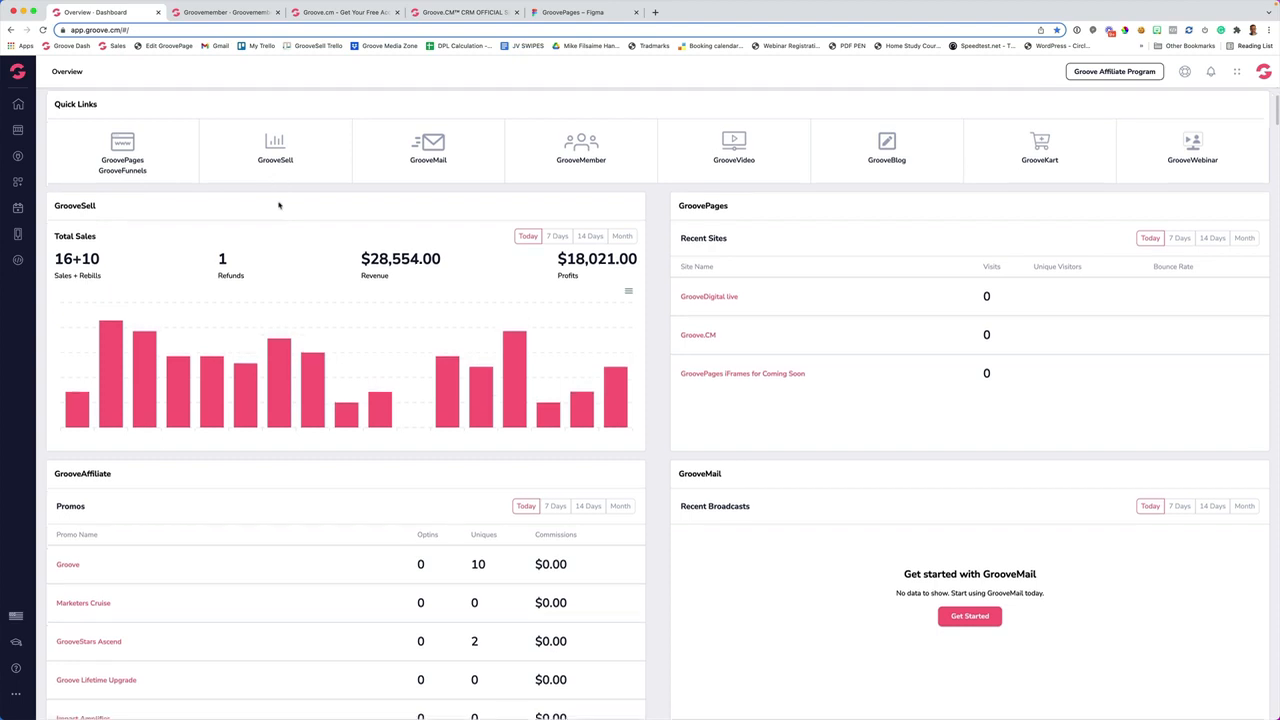
pyautogui.click(18, 73)
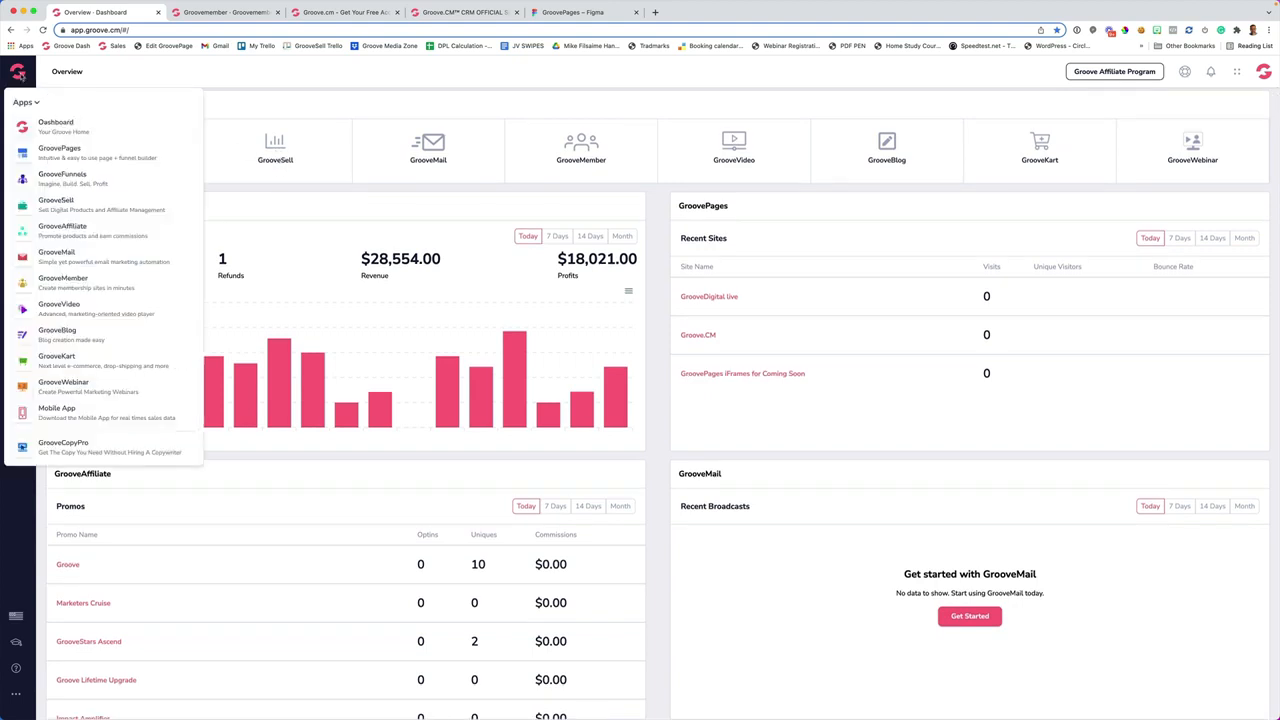
pyautogui.click(60, 203)
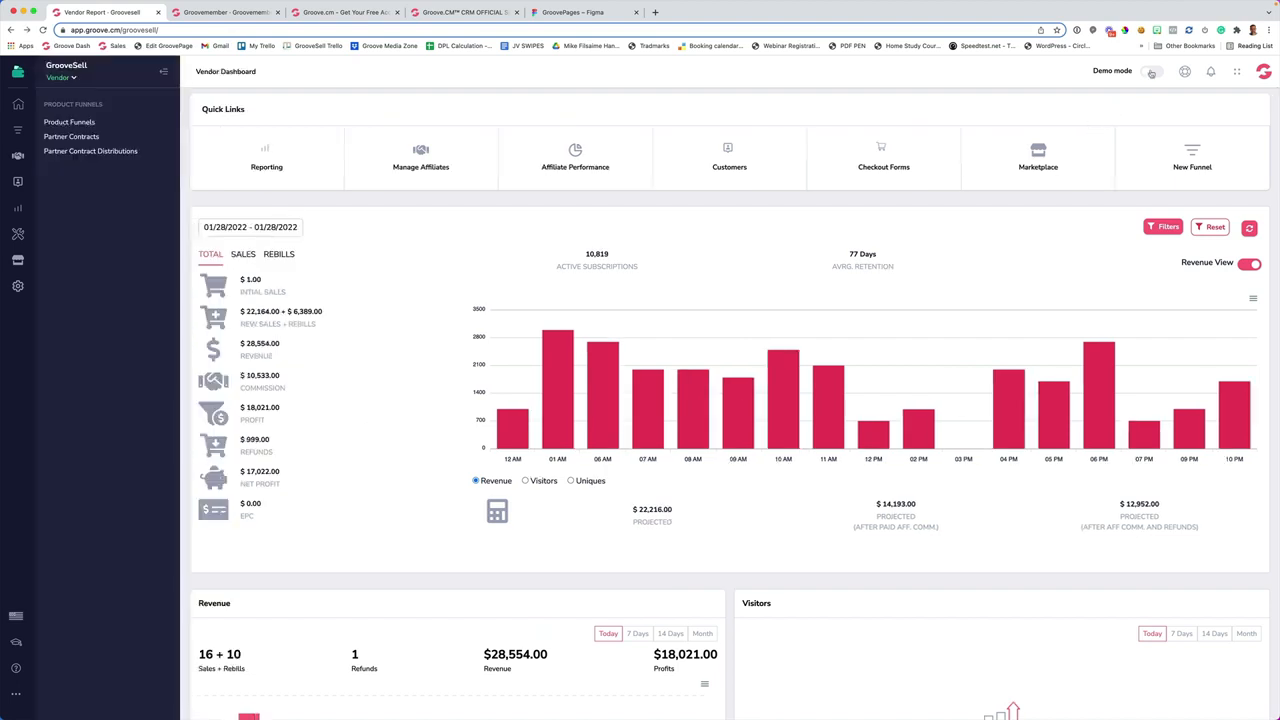
pyautogui.click(1151, 73)
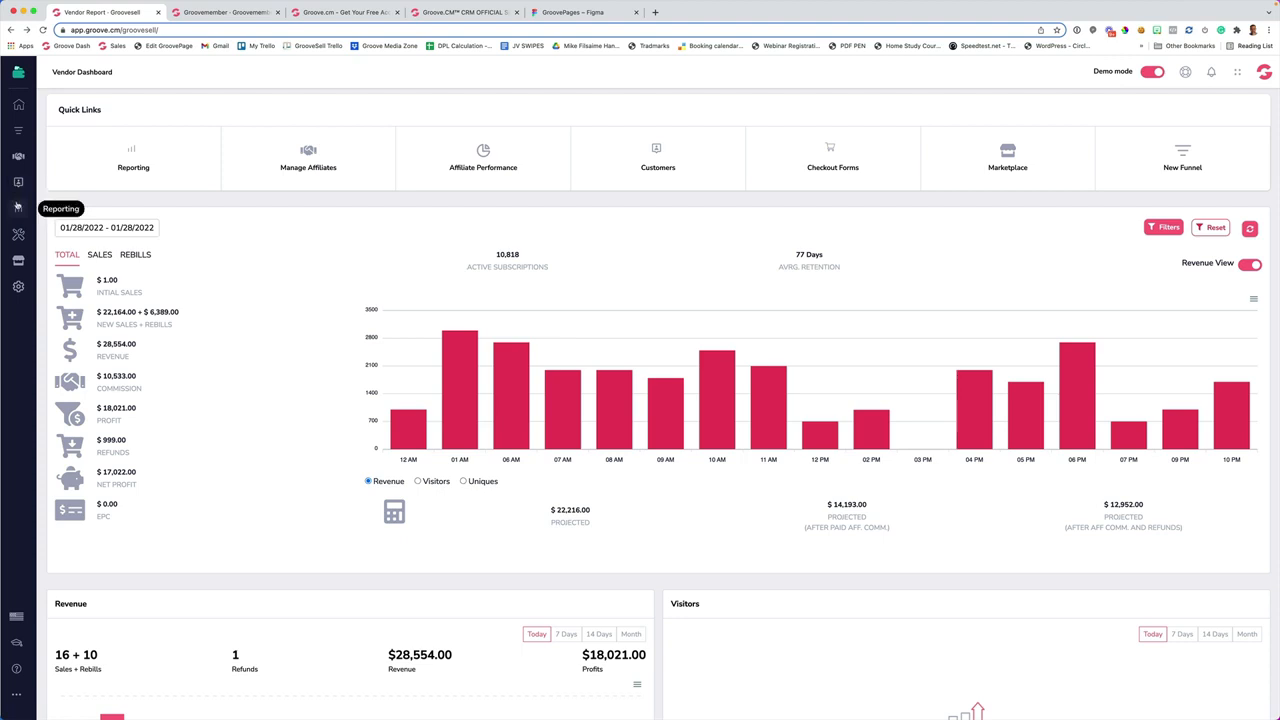
# Look over GrooveSell's checkout links page and the Marketplace, then return to the Vendor Dashboard
pyautogui.click(18, 233)
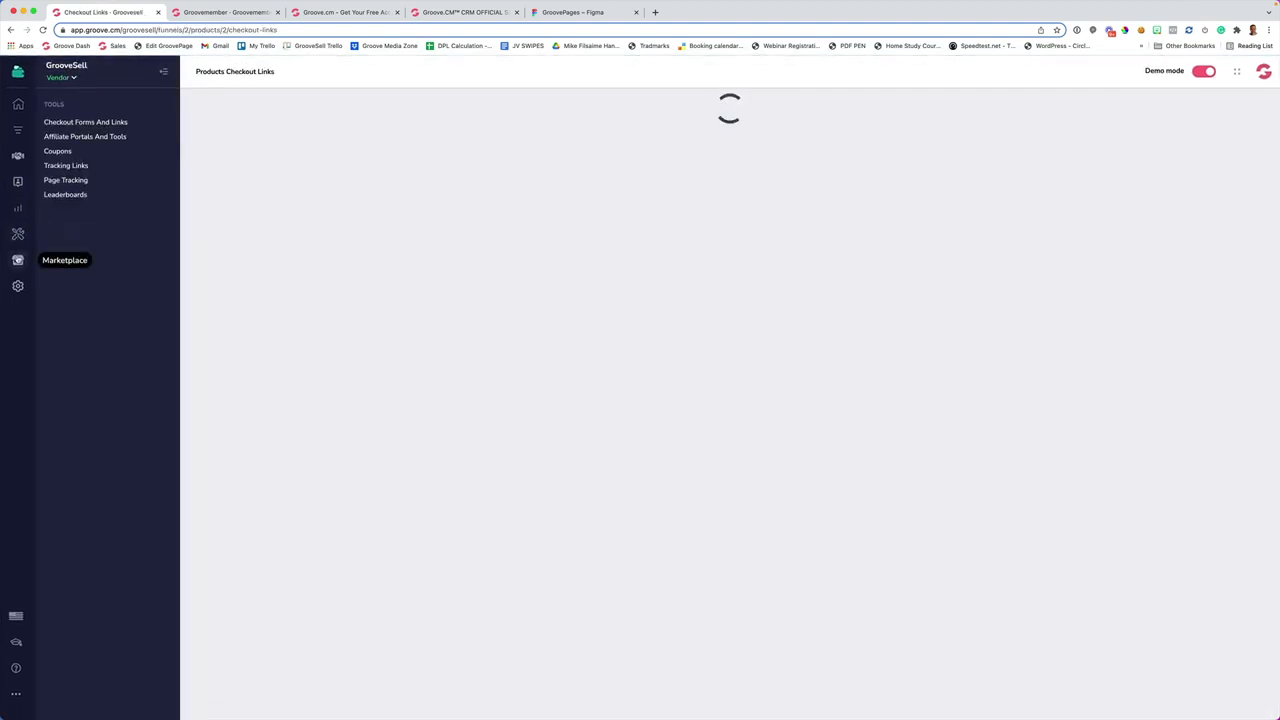
pyautogui.click(17, 260)
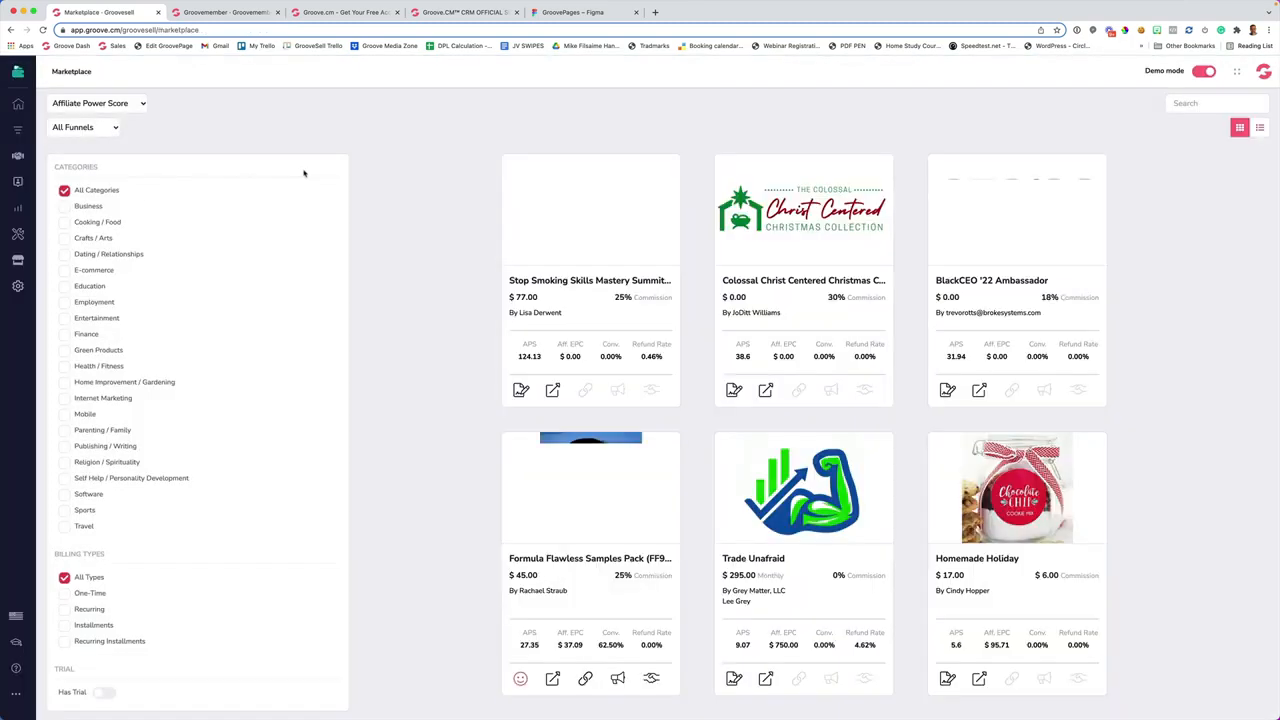
pyautogui.scroll(-2, 378, 167)
pyautogui.scroll(2, 383, 169)
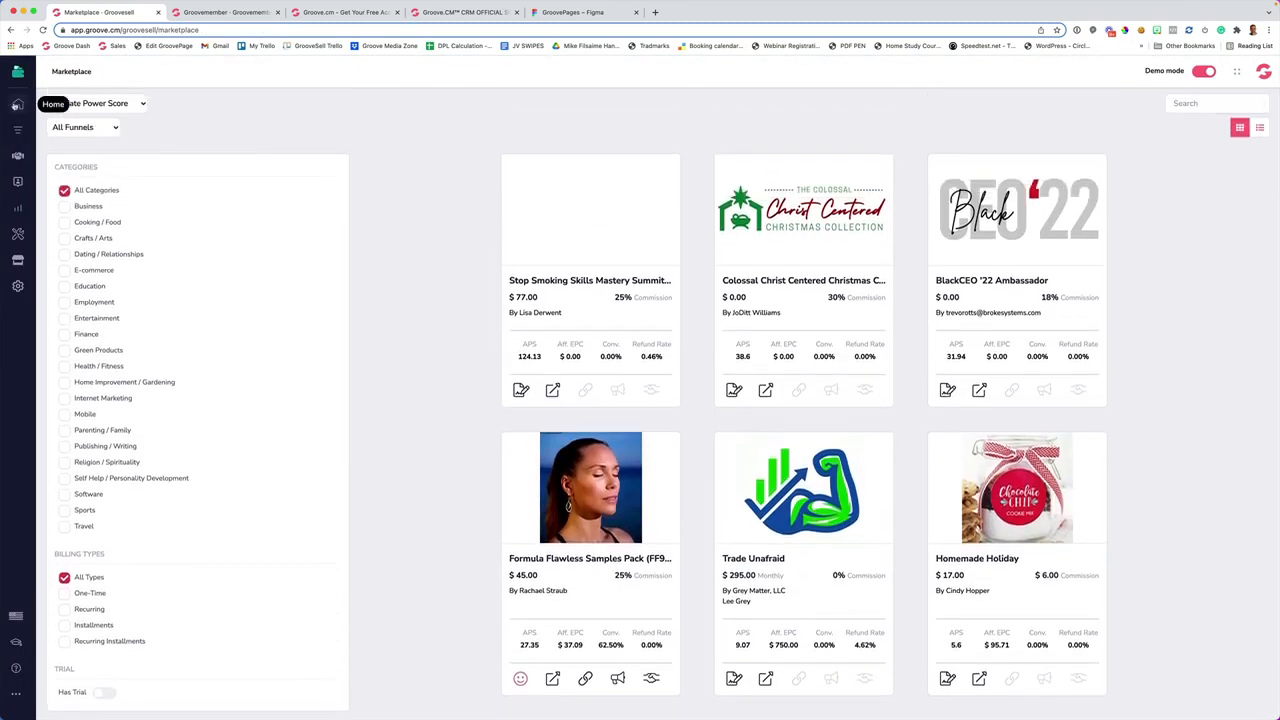
pyautogui.click(17, 104)
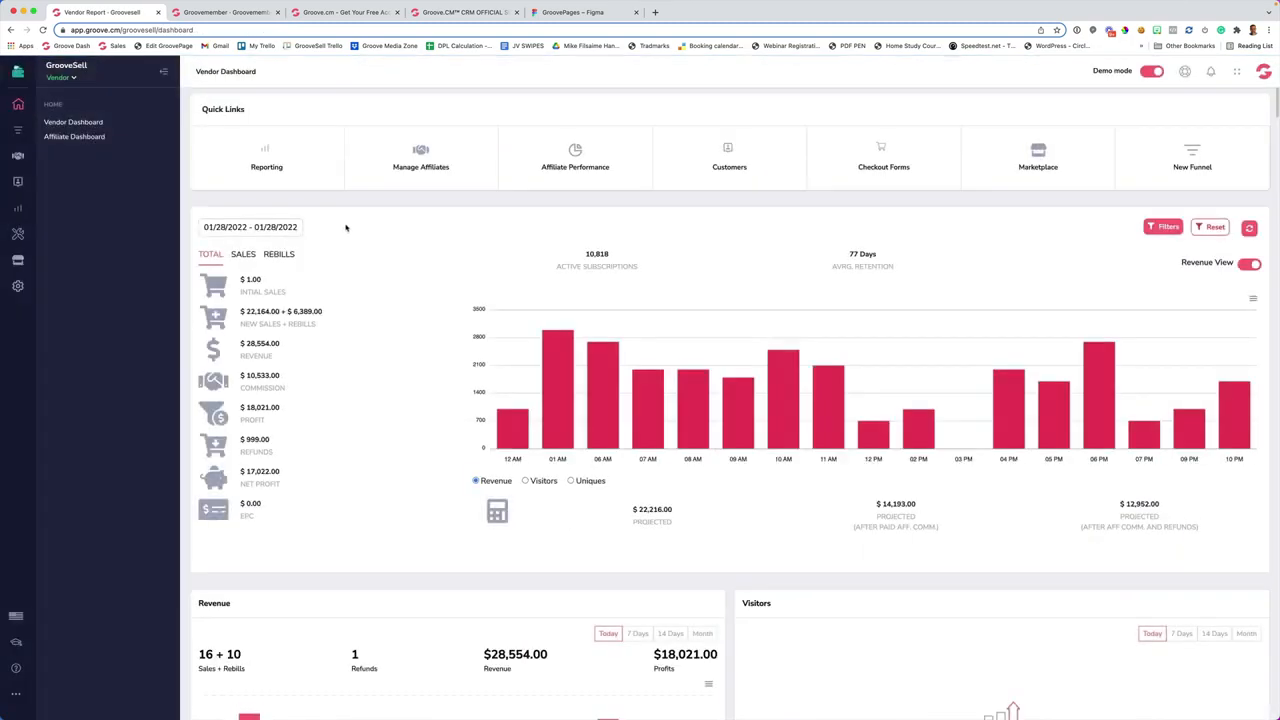
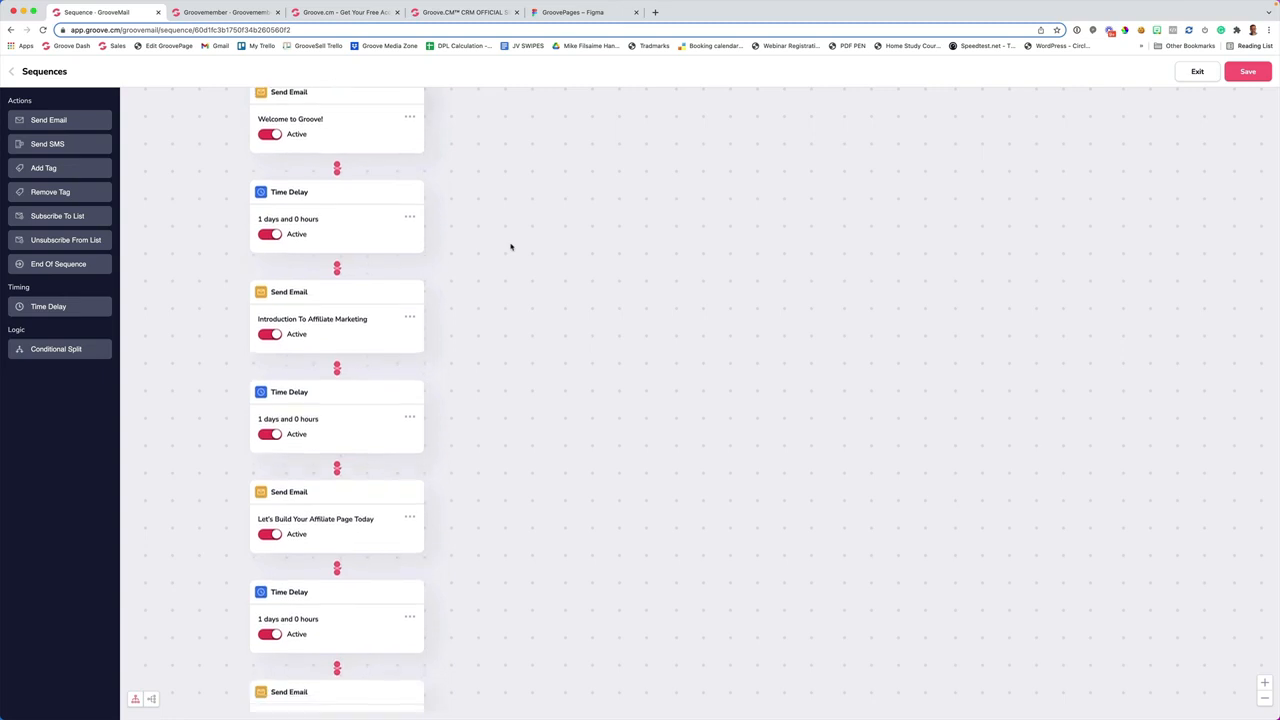
# Review the chain of emails and time delays in the open GrooveMail sequence, then return to the sequences list
pyautogui.scroll(-4, 393, 209)
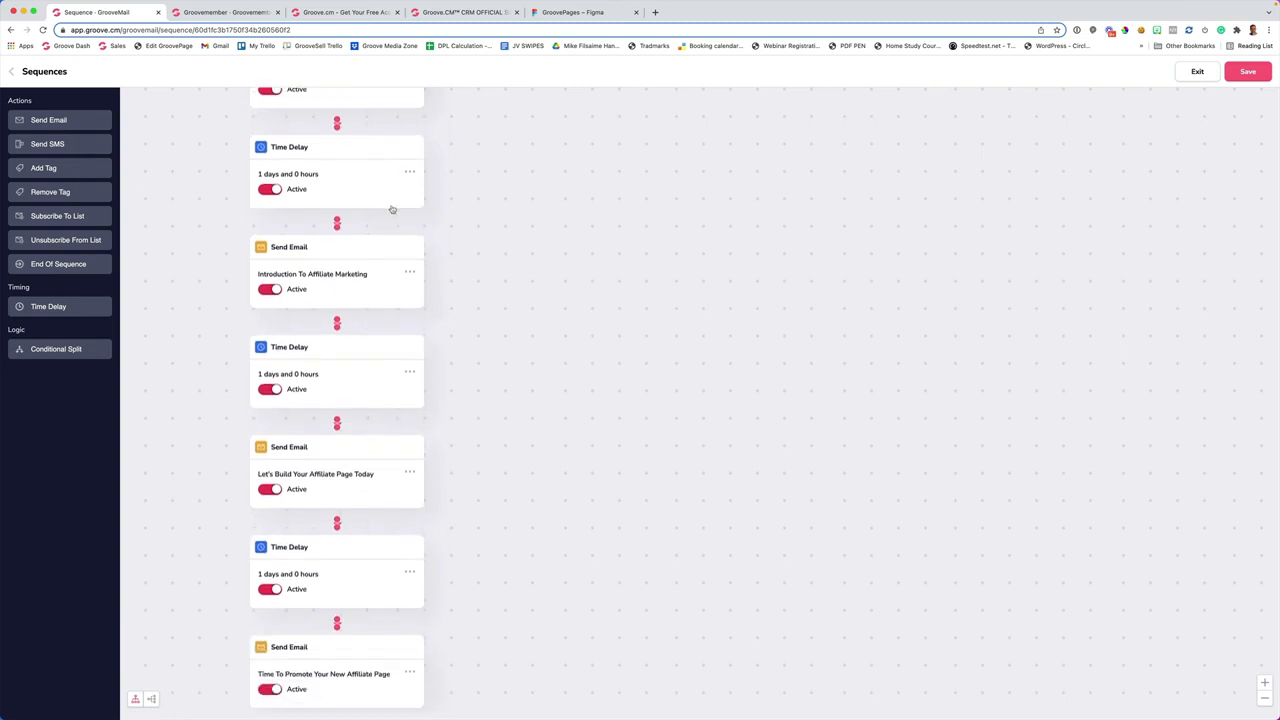
pyautogui.scroll(-6, 398, 224)
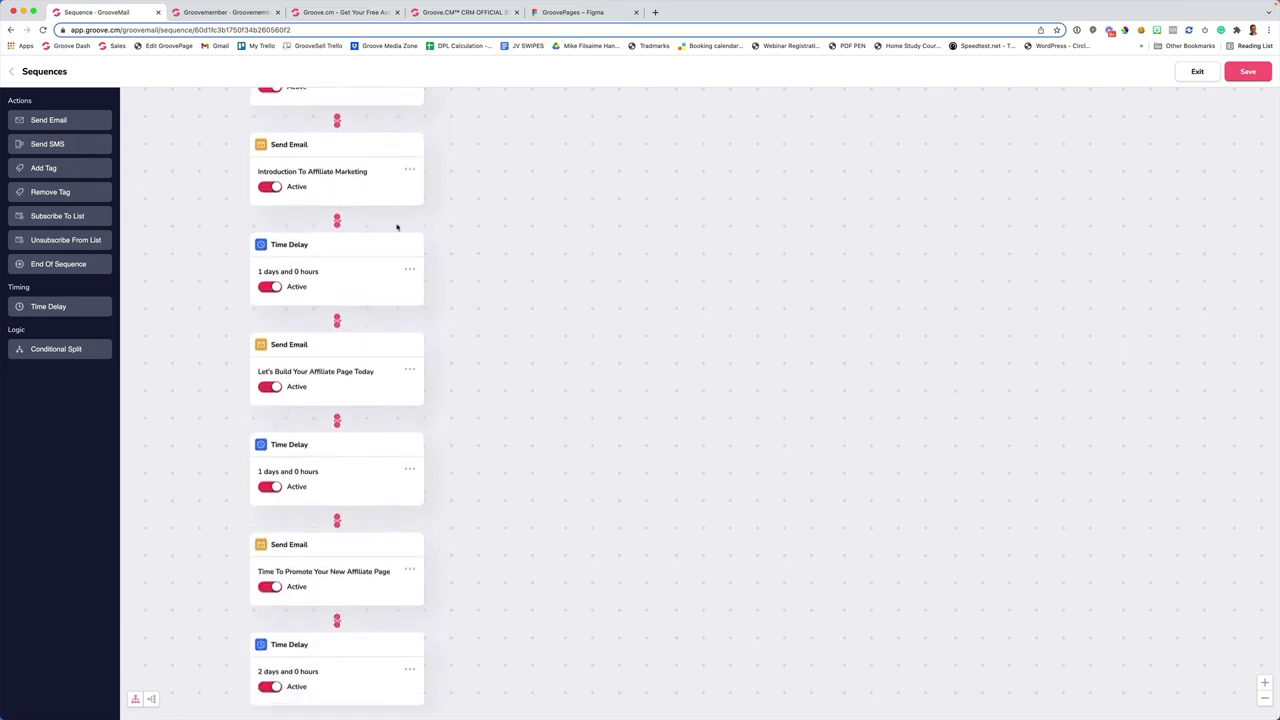
pyautogui.scroll(-5, 397, 228)
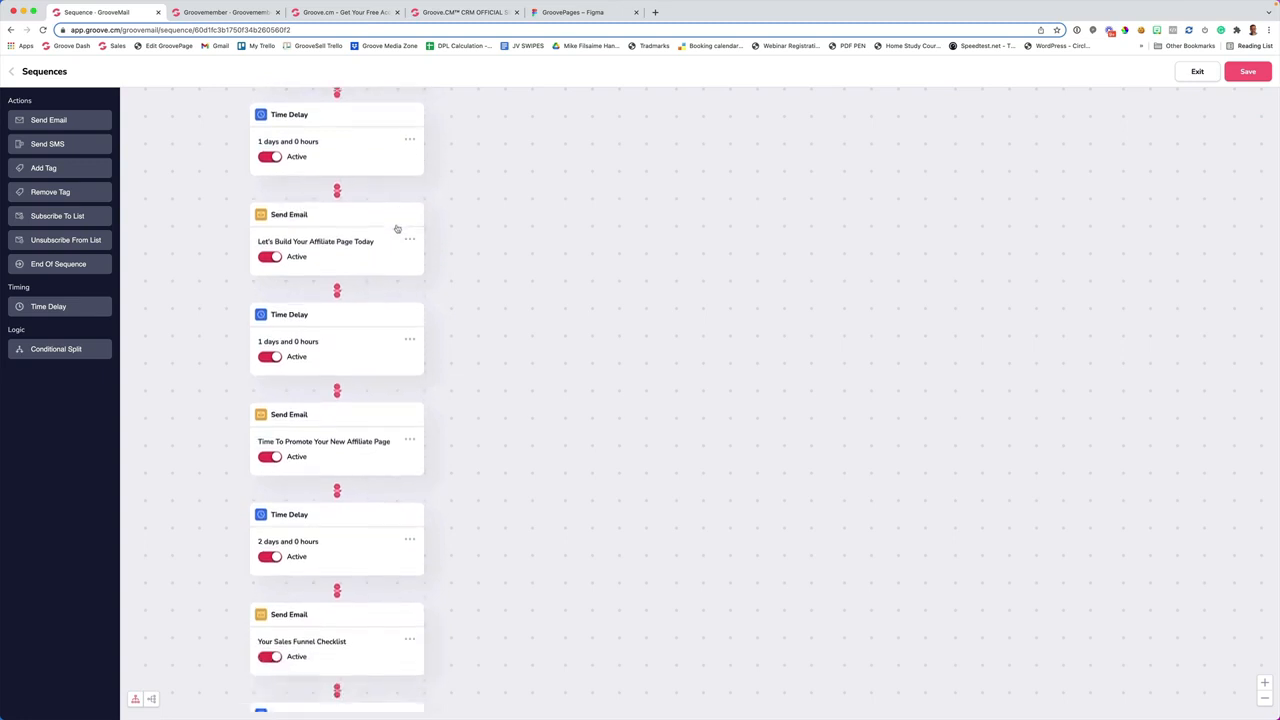
pyautogui.scroll(2, 396, 230)
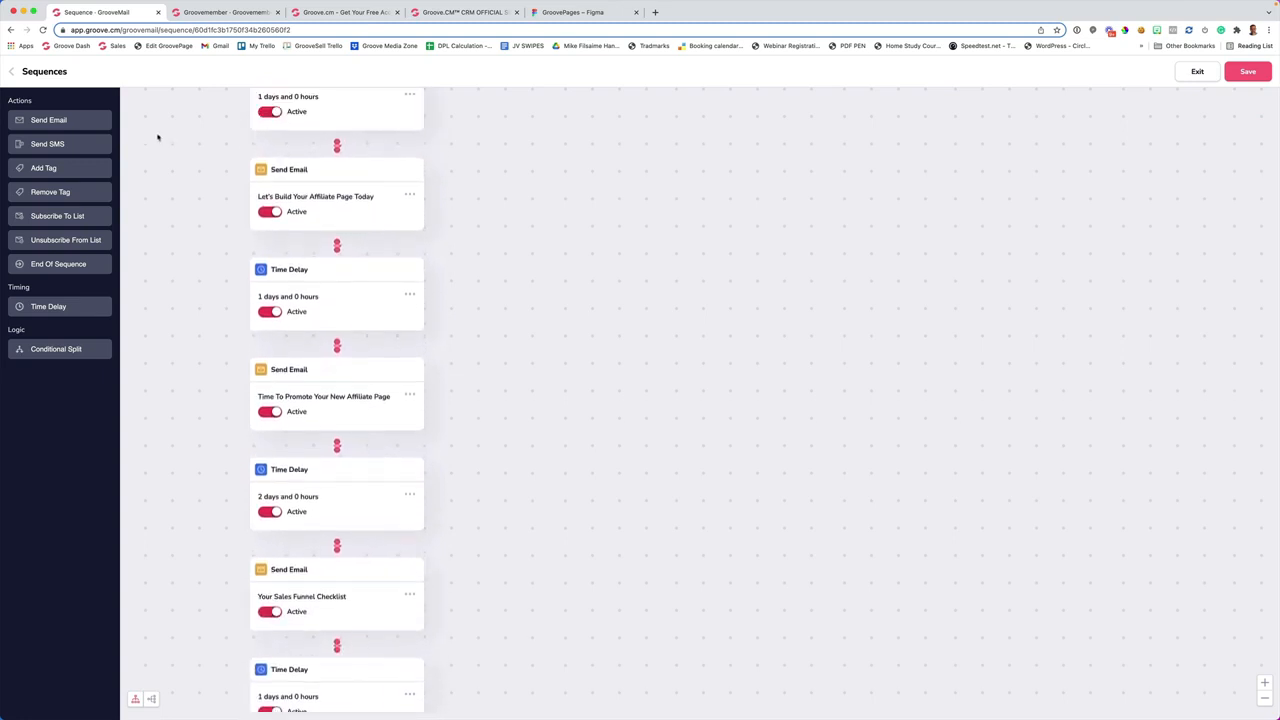
pyautogui.click(11, 74)
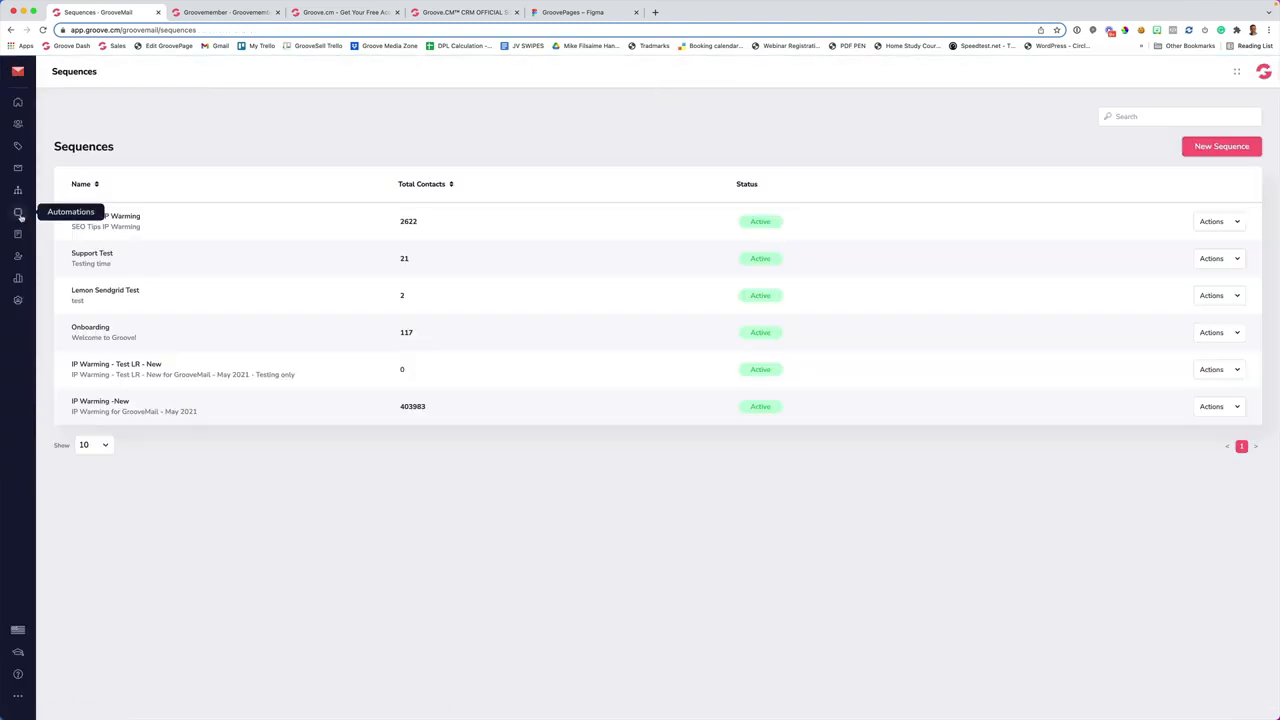
# Open GrooveMail's Automations page and look over the listed automations
pyautogui.click(18, 213)
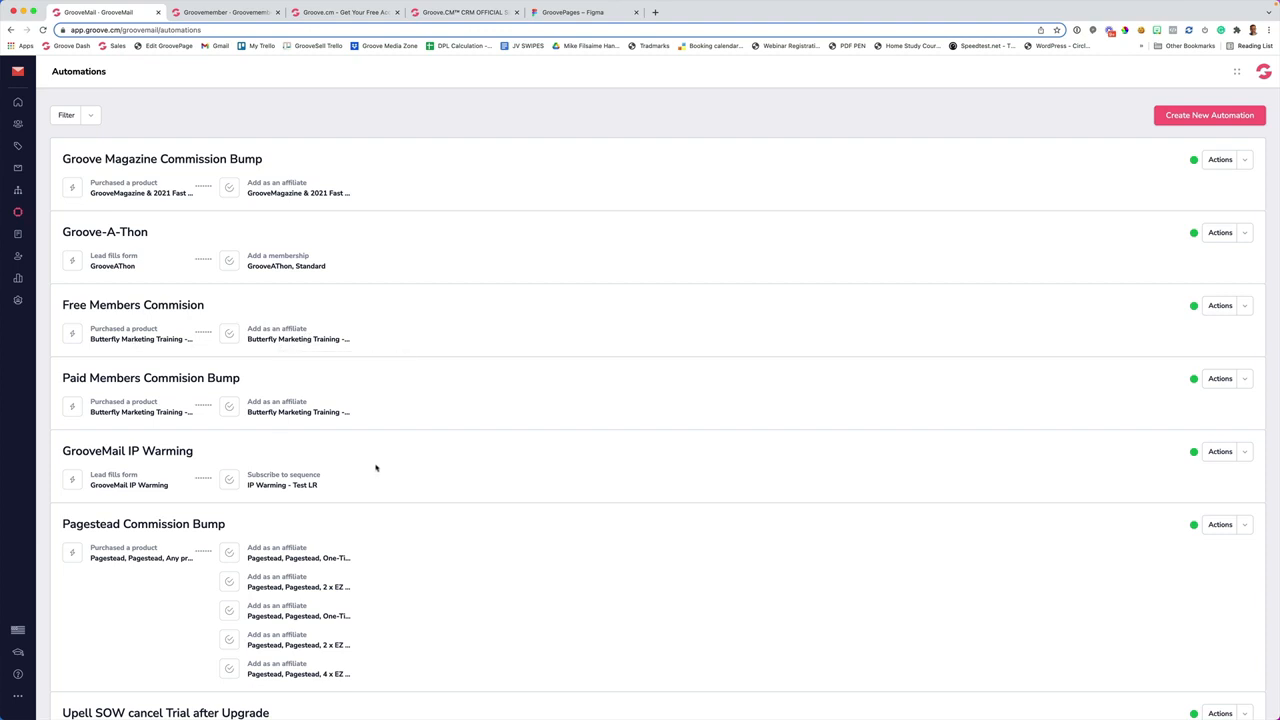
pyautogui.scroll(-2, 376, 467)
pyautogui.scroll(2, 376, 467)
# Check ActiveCampaign's pricing for 25,000 contacts at activecampaign.com/pricing in a new browser tab, then close that tab
pyautogui.click(655, 12)
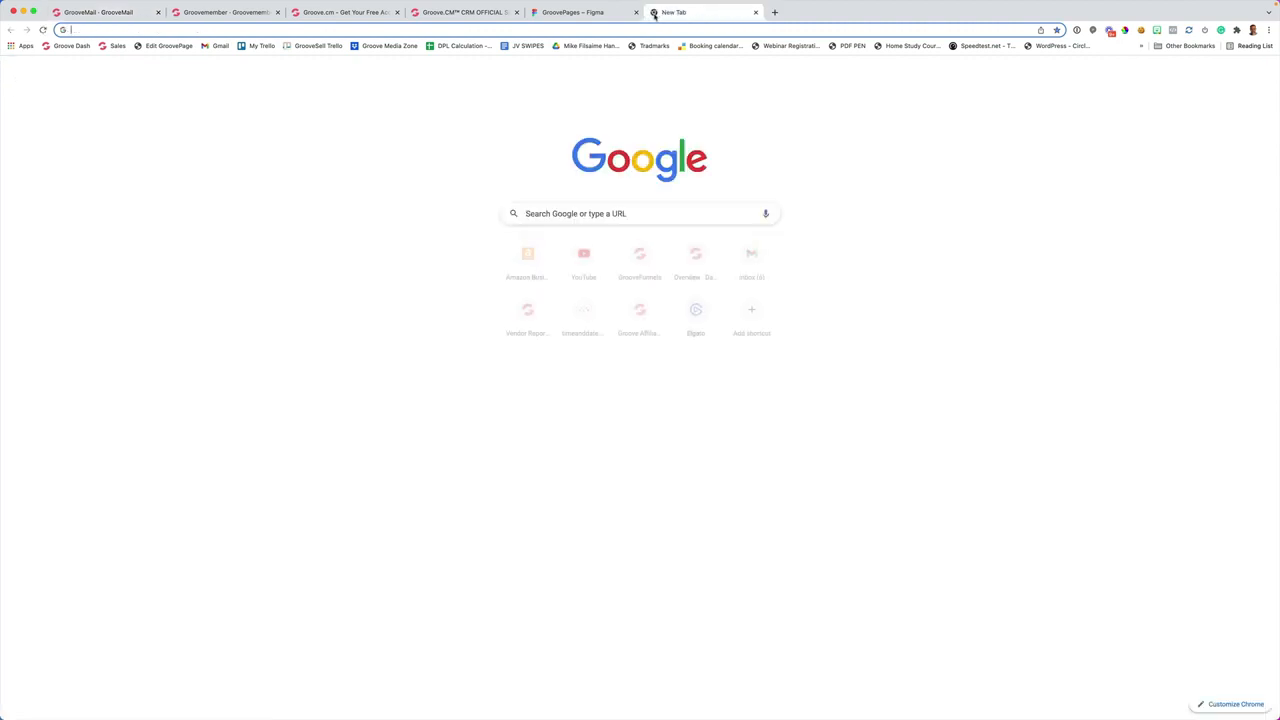
pyautogui.write('https://www.activecampaign.com/pricing?')
pyautogui.press('Return')
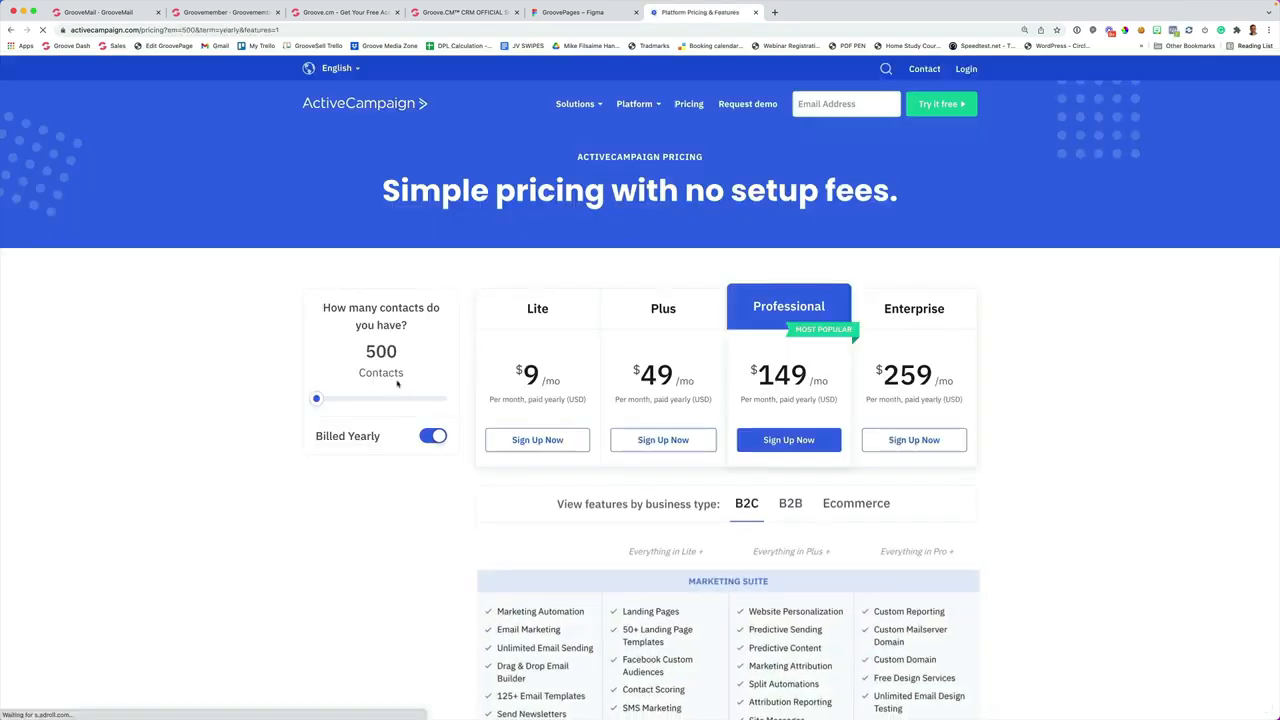
pyautogui.moveTo(316, 398); pyautogui.dragTo(389, 399)
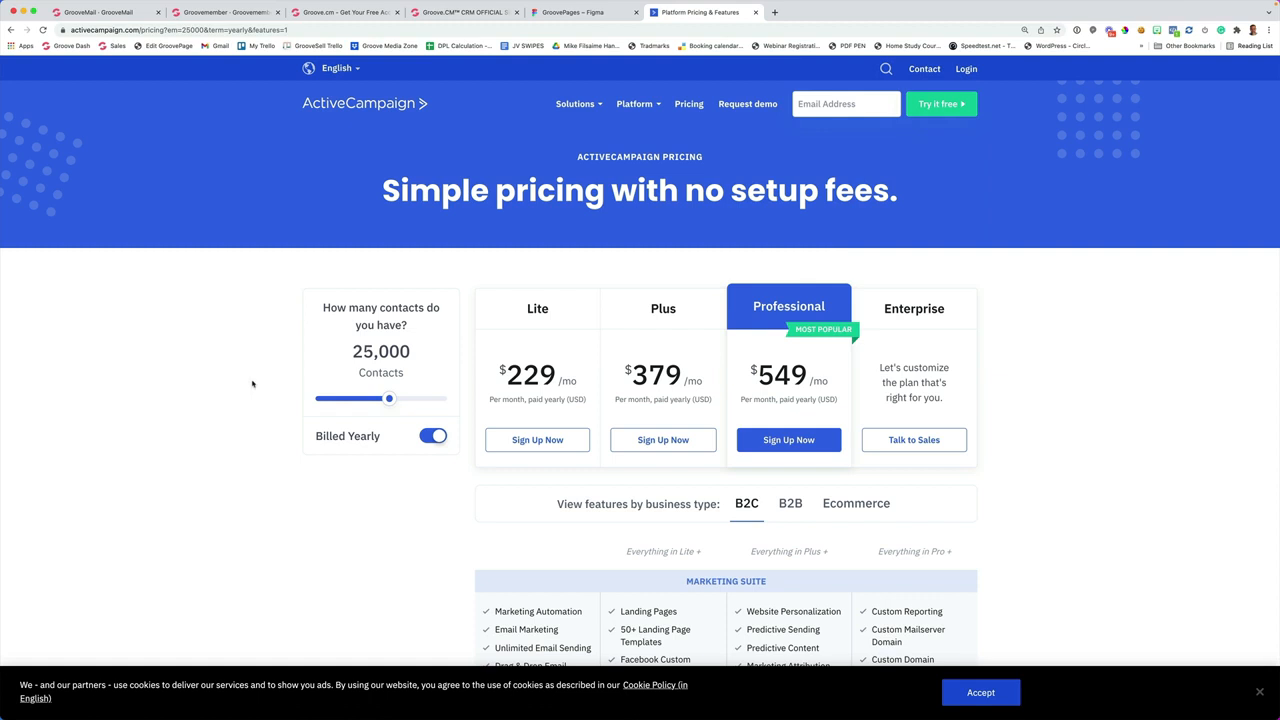
pyautogui.click(756, 13)
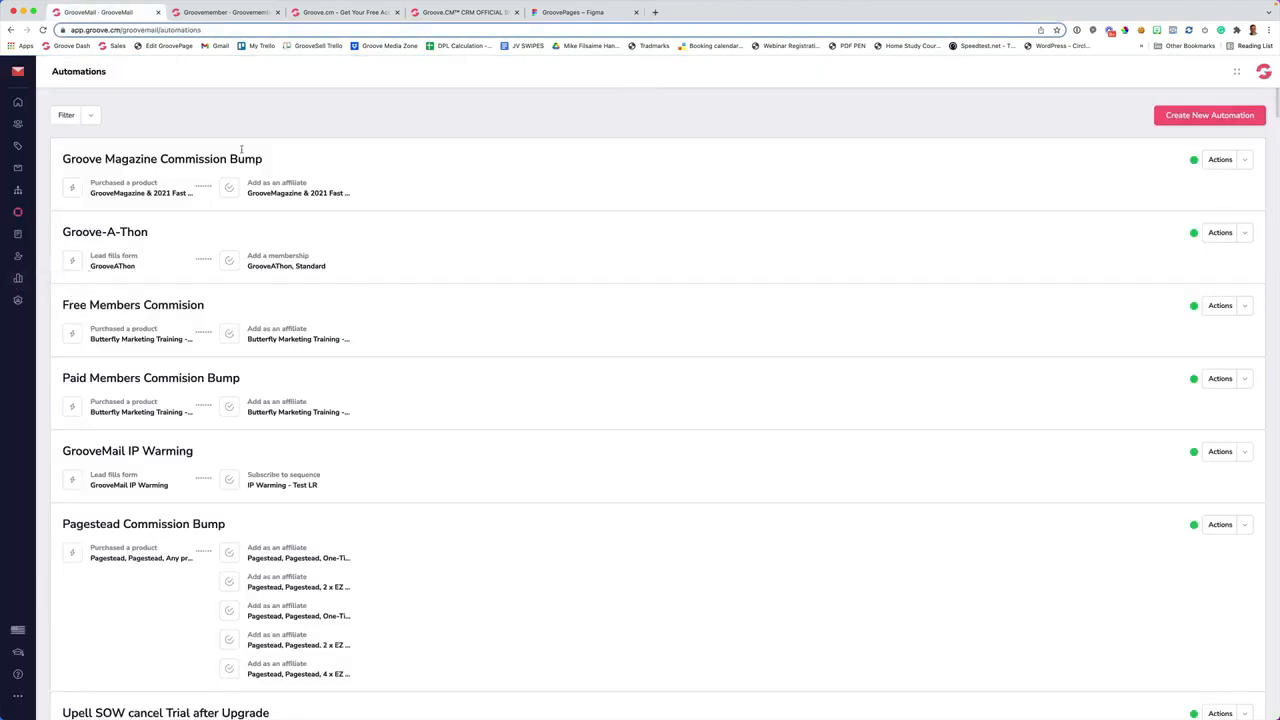
# From the main Groove dashboard, open the Mobile App page, look through it, and return to the dashboard with the apps list closed
pyautogui.click(72, 46)
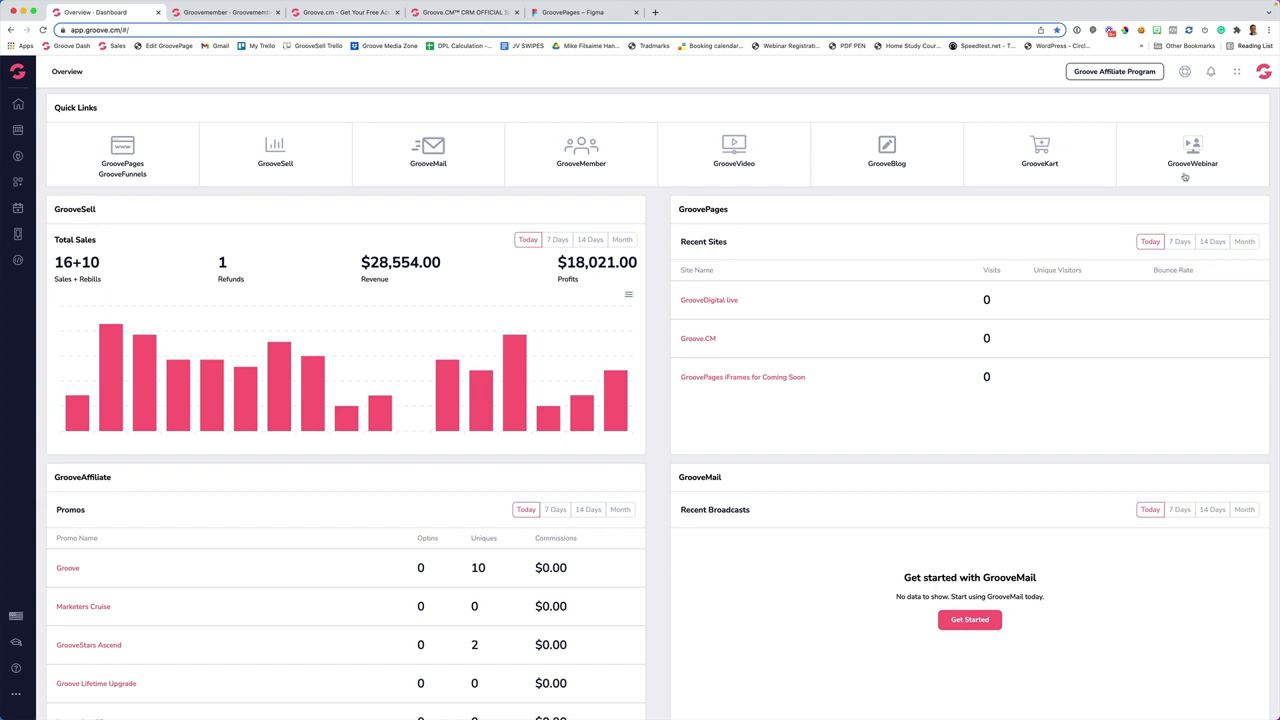
pyautogui.scroll(-1, 125, 231)
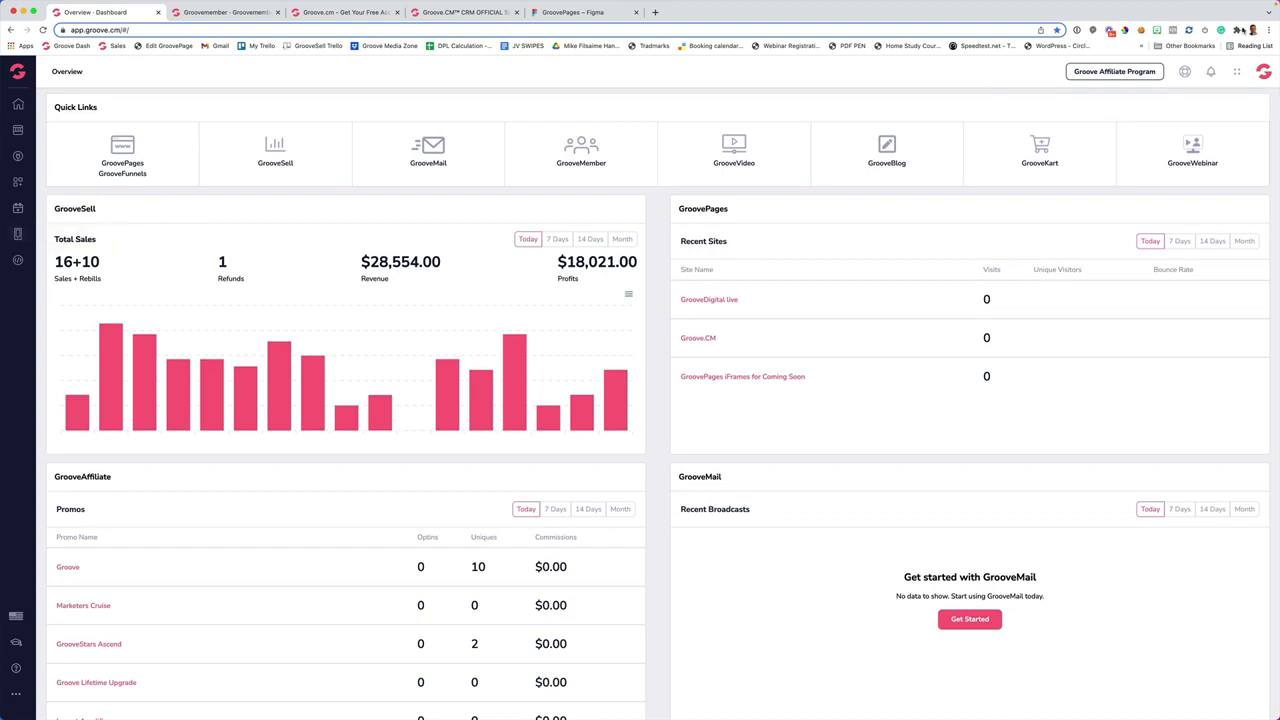
pyautogui.click(1237, 72)
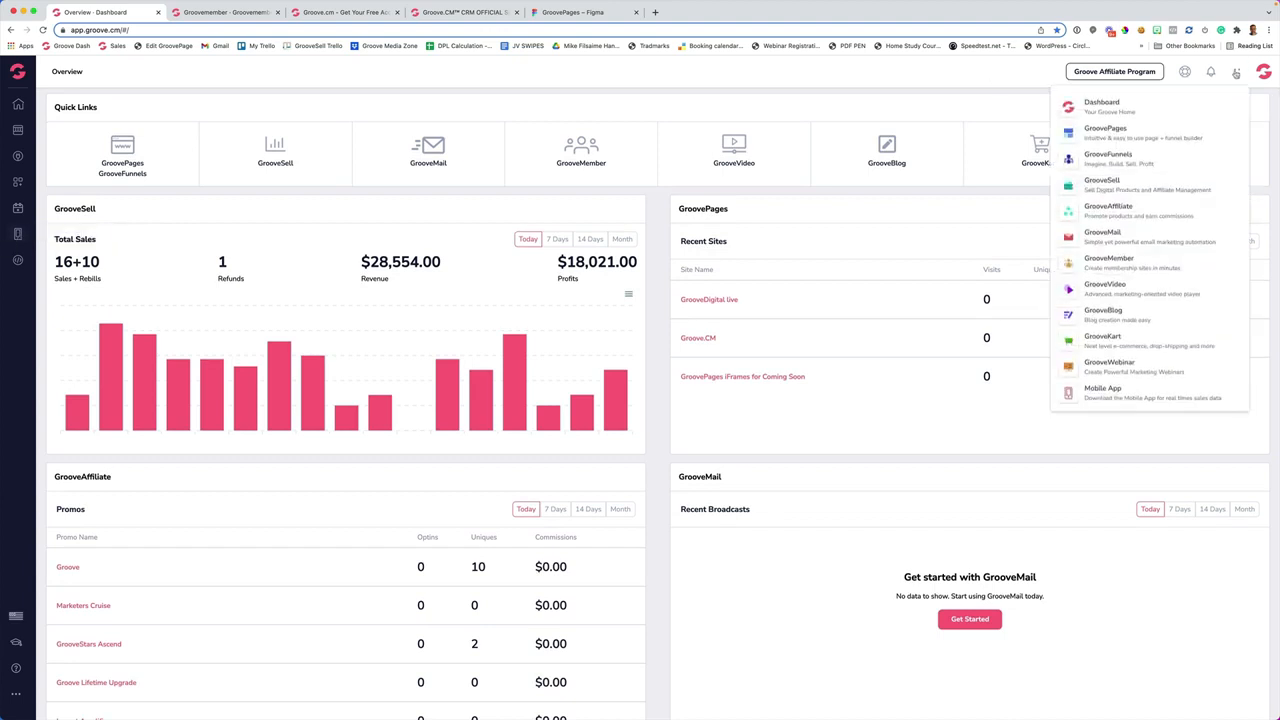
pyautogui.click(1100, 392)
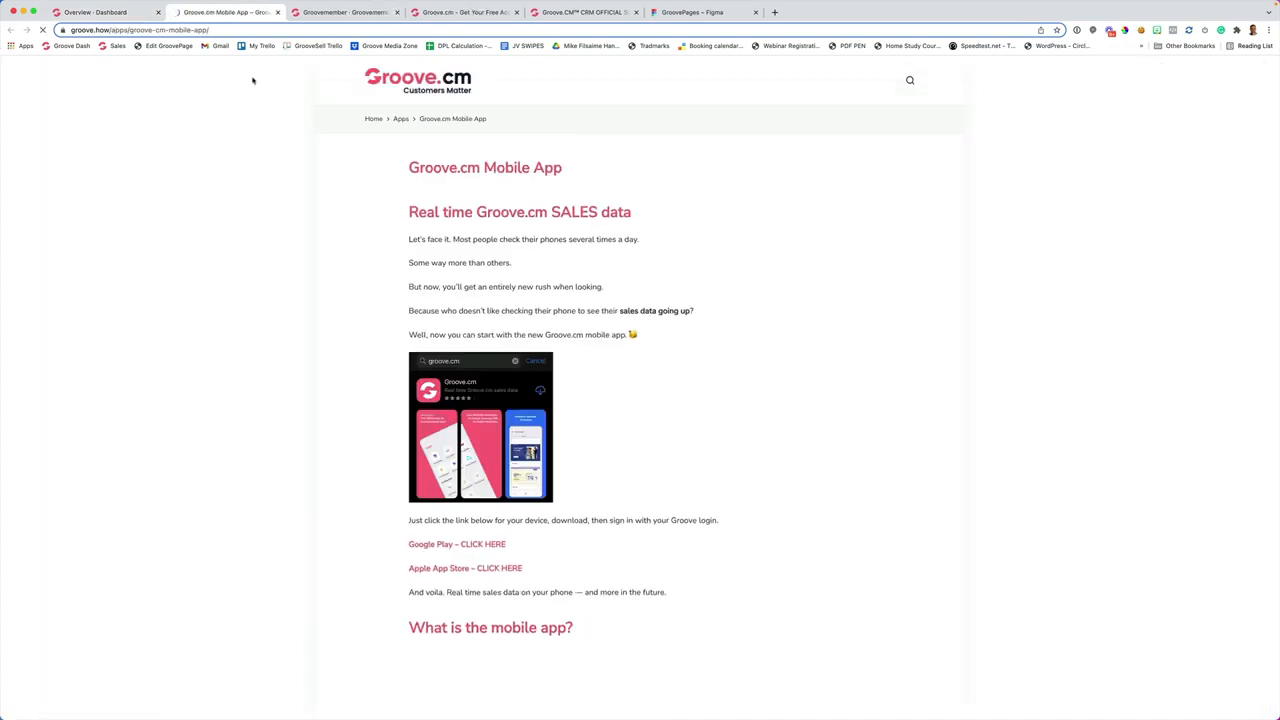
pyautogui.scroll(-3, 636, 229)
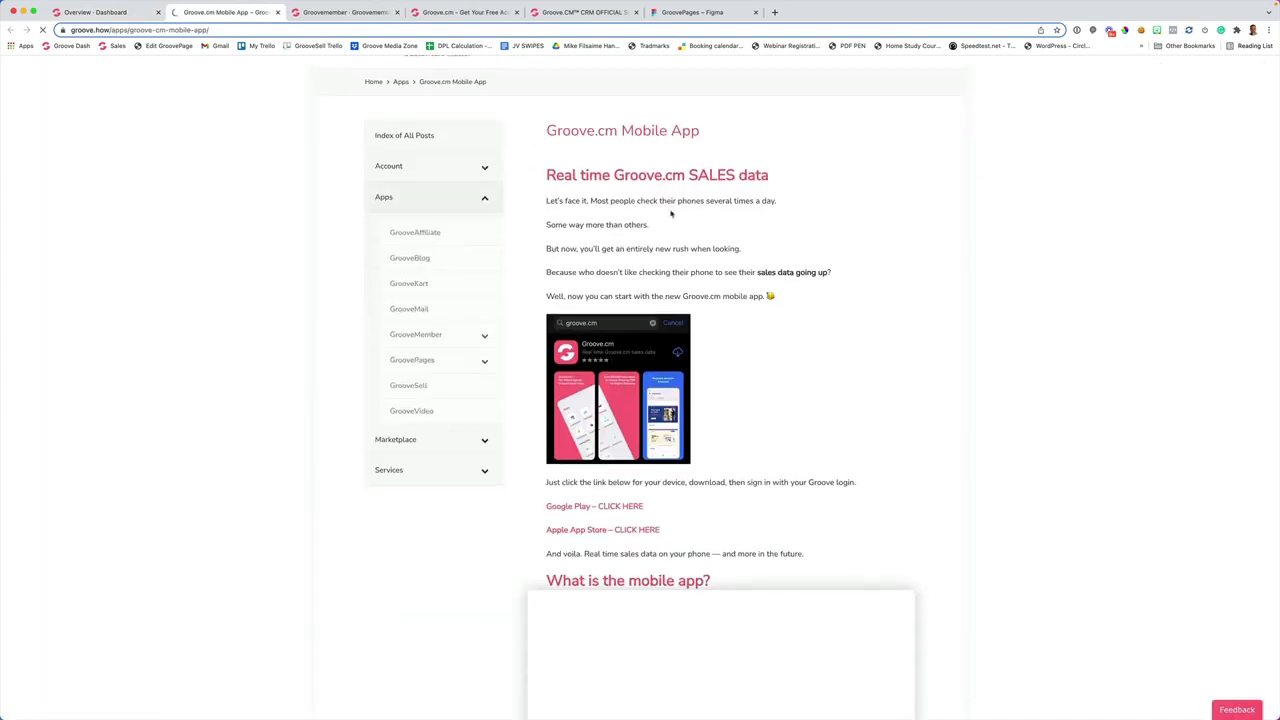
pyautogui.scroll(-3, 669, 211)
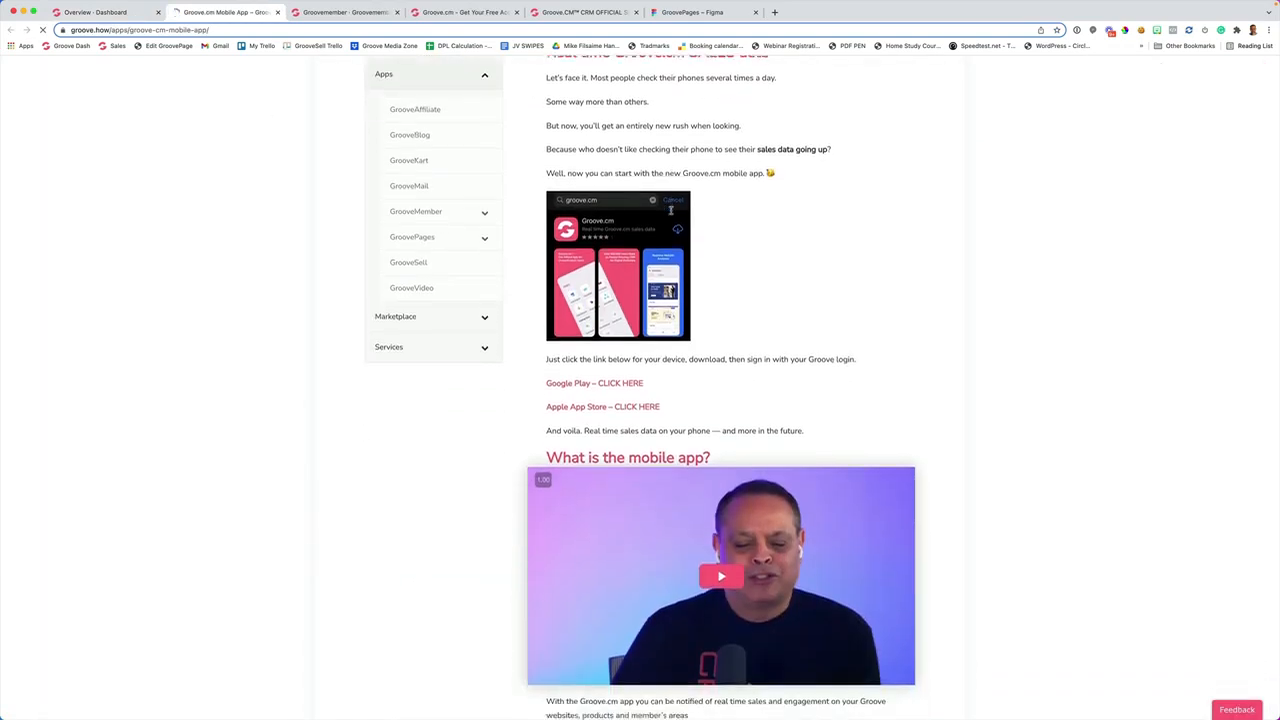
pyautogui.click(278, 13)
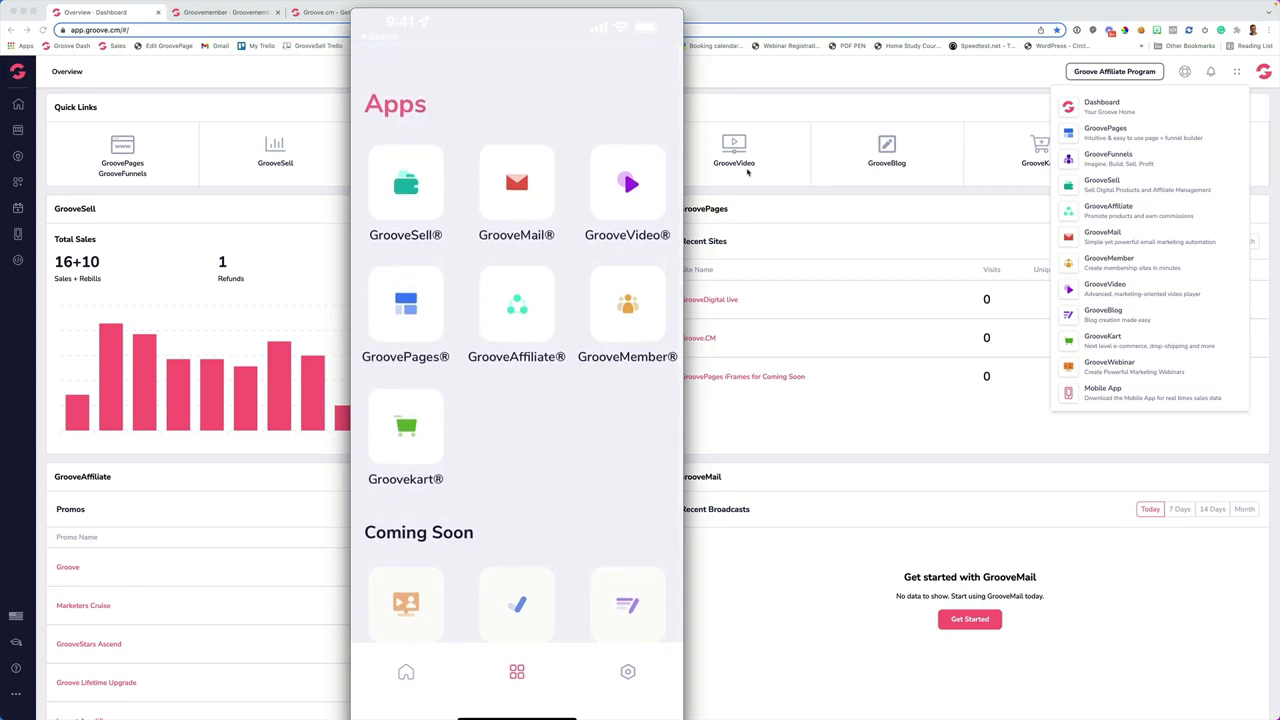
pyautogui.click(1237, 72)
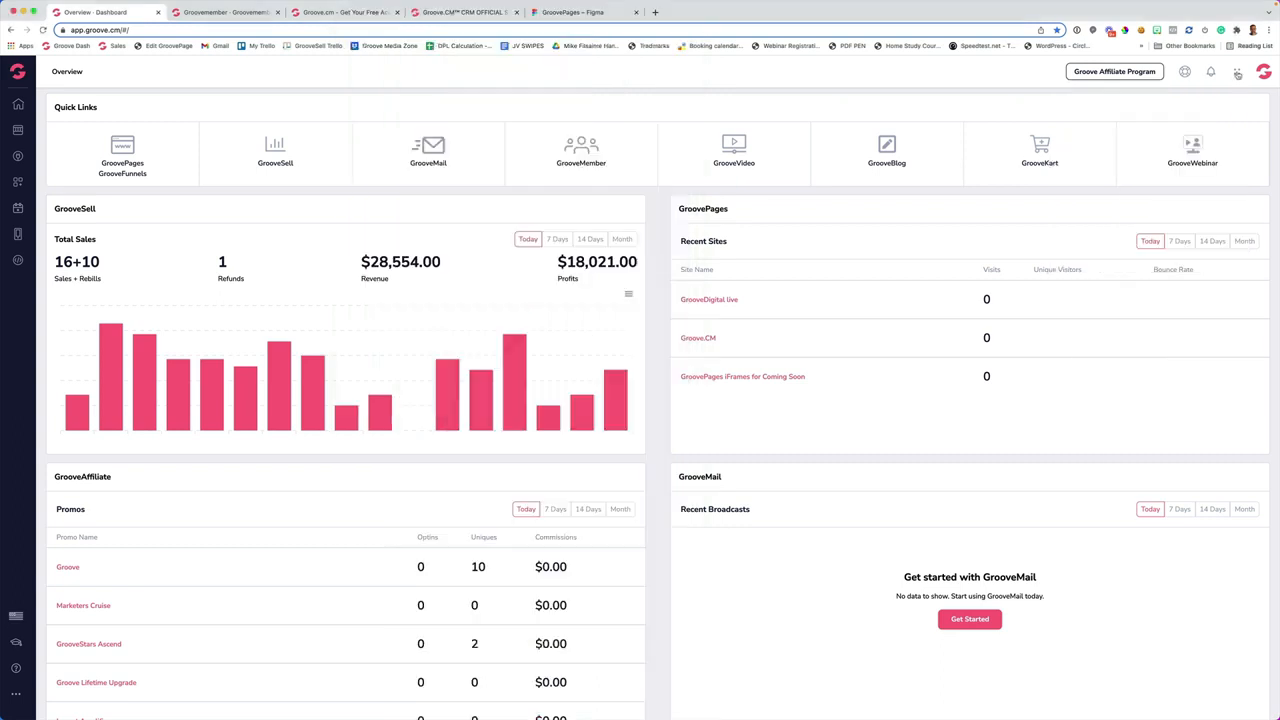